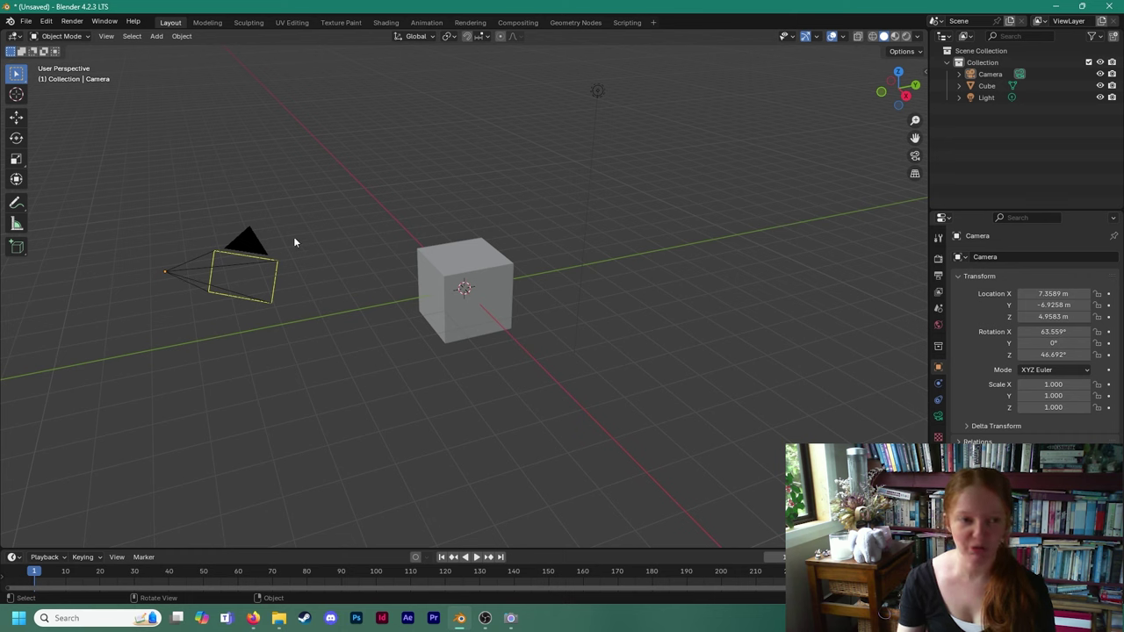
# Select the default camera, cube and light in turn to identify the scene's objects, ending with nothing selected.
pyautogui.click(245, 244)
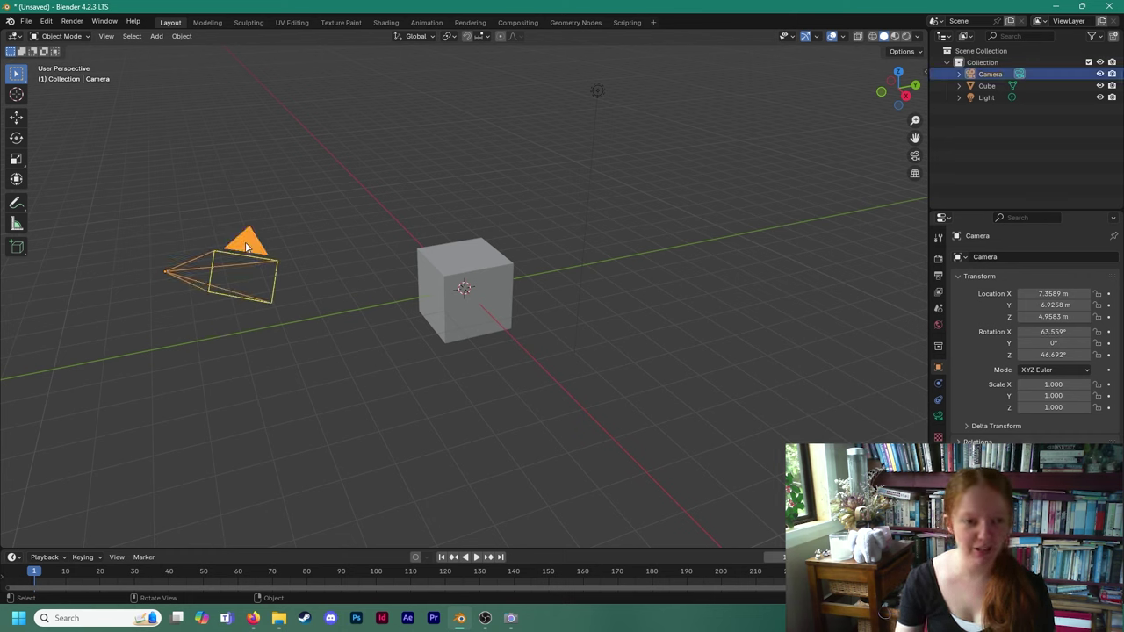
pyautogui.click(458, 270)
pyautogui.click(597, 91)
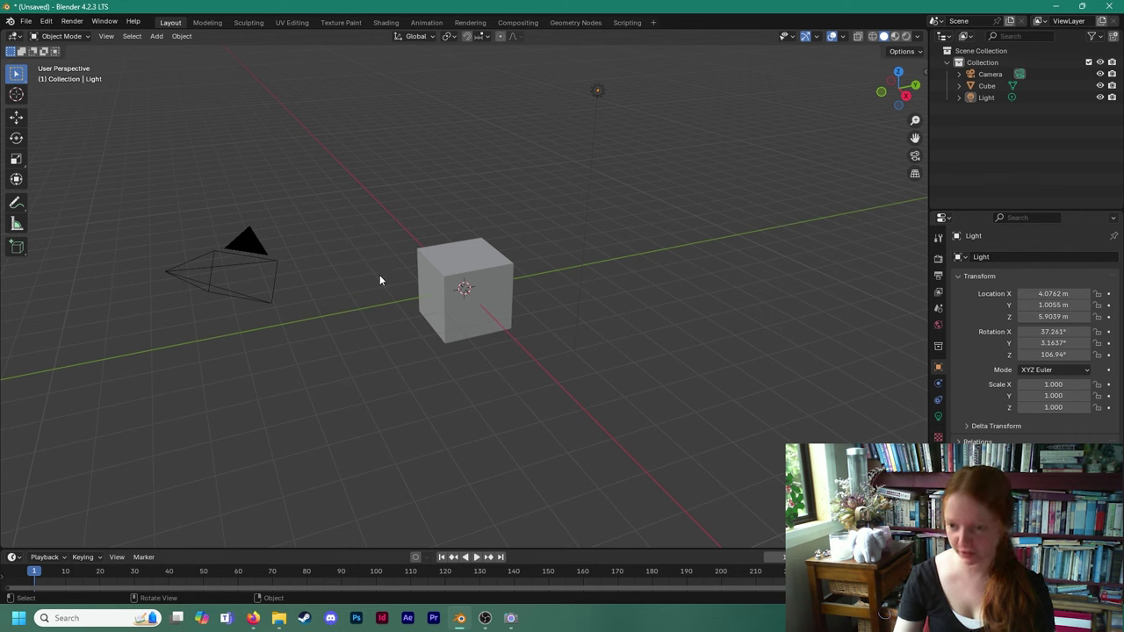
pyautogui.click(465, 257)
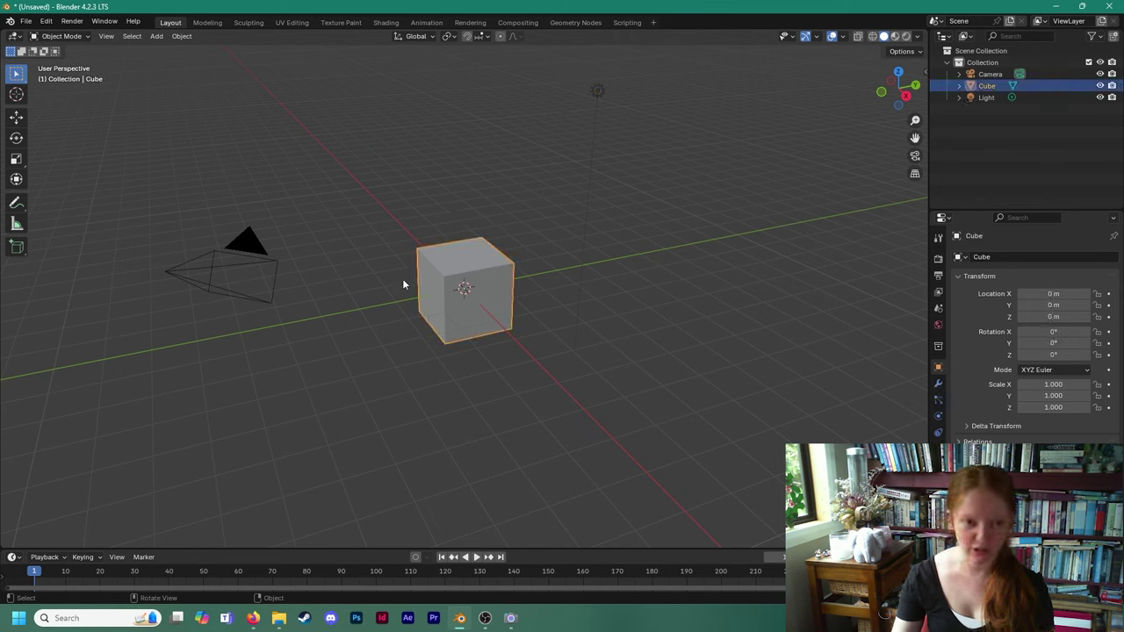
pyautogui.click(263, 246)
pyautogui.click(483, 246)
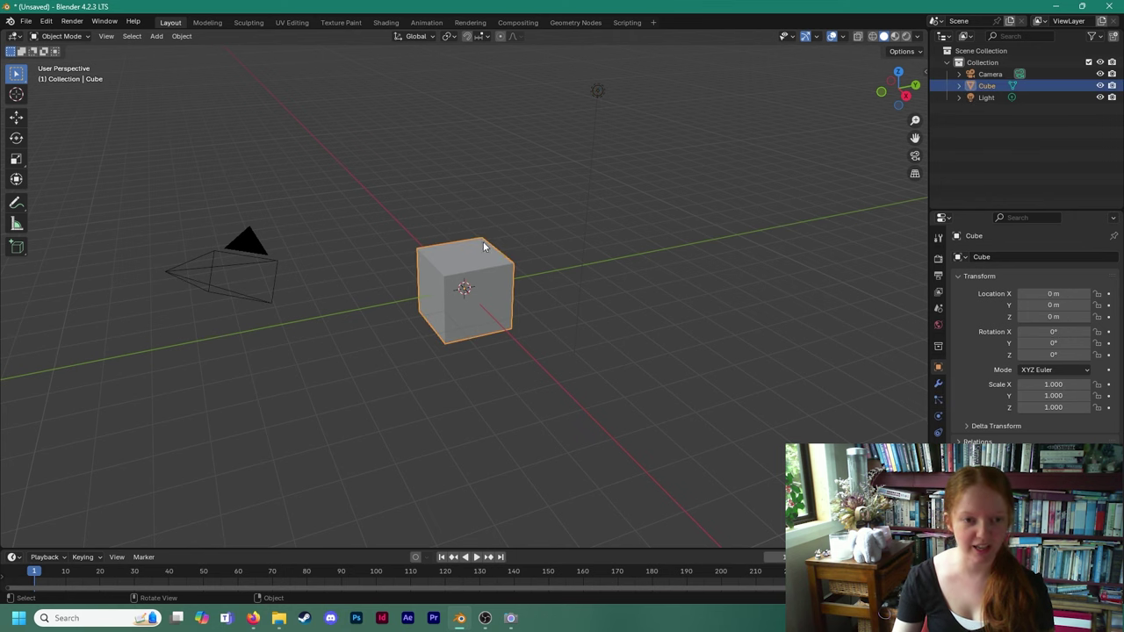
pyautogui.click(598, 91)
pyautogui.click(262, 244)
pyautogui.click(434, 241)
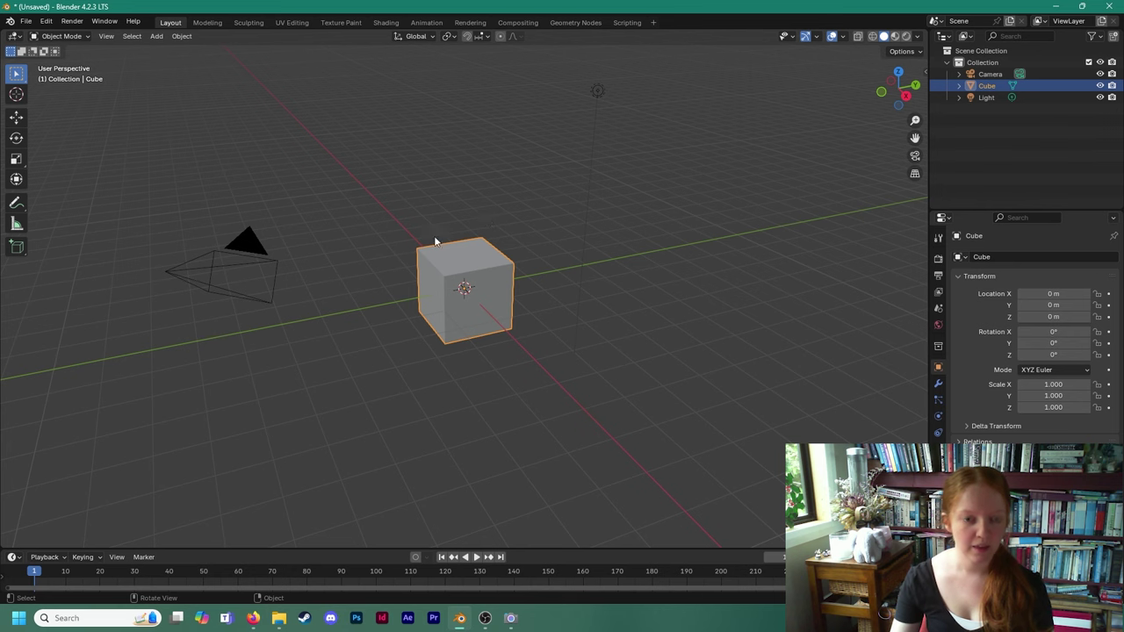
pyautogui.click(577, 178)
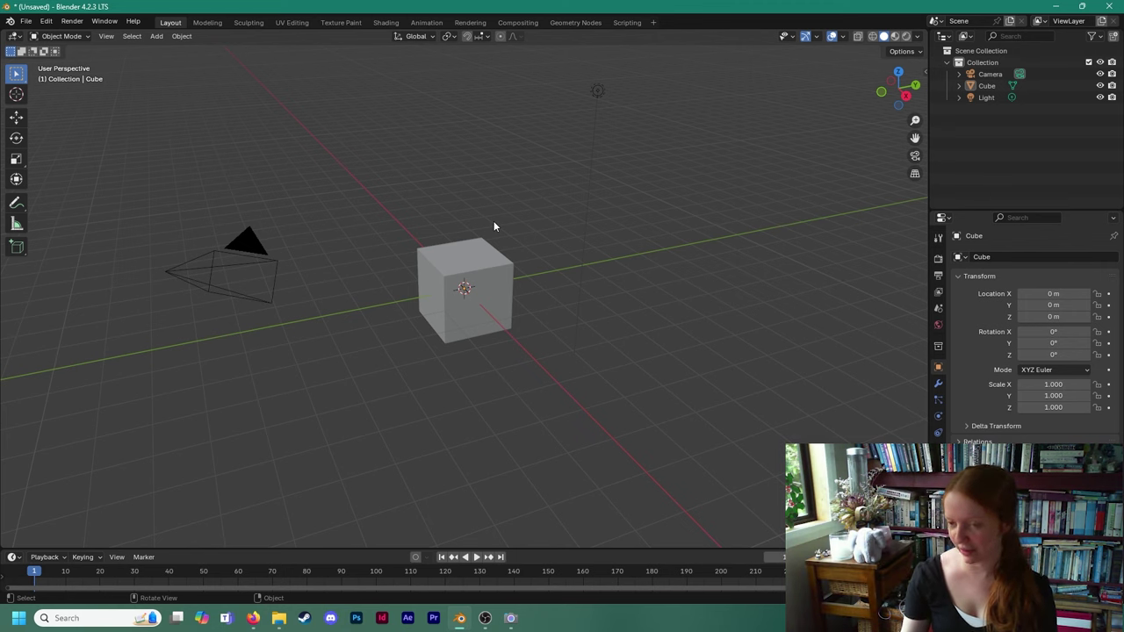
# Examine the default scene from different angles, distances and offsets.
pyautogui.moveTo(479, 244)
pyautogui.mouseDown(button='middle')
pyautogui.moveTo(430, 256)
pyautogui.moveTo(516, 279)
pyautogui.moveTo(508, 172)
pyautogui.moveTo(397, 239)
pyautogui.moveTo(534, 252)
pyautogui.moveTo(460, 251)
pyautogui.moveTo(518, 242)
pyautogui.moveTo(504, 233)
pyautogui.moveTo(484, 261)
pyautogui.moveTo(479, 244)
pyautogui.mouseUp(button='middle')
pyautogui.scroll(-1, 468, 277)
pyautogui.scroll(3, 468, 277)
pyautogui.scroll(-5, 468, 277)
pyautogui.scroll(3, 468, 277)
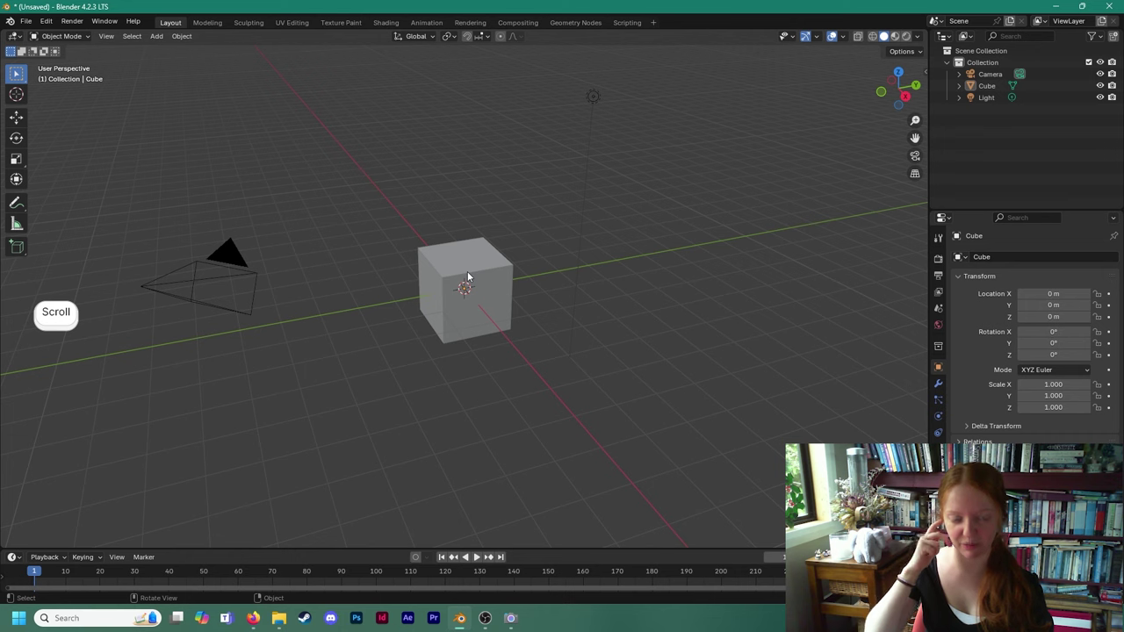
pyautogui.keyDown('shift'); pyautogui.moveTo(495, 281); pyautogui.dragTo(452, 272, button='middle'); pyautogui.keyUp('shift')
pyautogui.click(403, 290)
pyautogui.scroll(-2, 400, 291)
pyautogui.moveTo(452, 272); pyautogui.dragTo(399, 299, button='middle')
pyautogui.click(419, 158)
pyautogui.keyDown('shift'); pyautogui.click(499, 294); pyautogui.keyUp('shift')
pyautogui.scroll(4, 540, 317)
pyautogui.scroll(-4, 539, 317)
pyautogui.click(522, 282)
pyautogui.moveTo(523, 282); pyautogui.dragTo(523, 376, button='middle')
pyautogui.scroll(8, 501, 316)
pyautogui.scroll(-8, 474, 314)
pyautogui.scroll(4, 455, 304)
pyautogui.scroll(-3, 456, 306)
pyautogui.moveTo(524, 376); pyautogui.dragTo(412, 324, button='middle')
pyautogui.click(381, 293)
pyautogui.scroll(2, 509, 347)
# Delete the default camera from the scene.
pyautogui.click(305, 259)
pyautogui.click(272, 300)
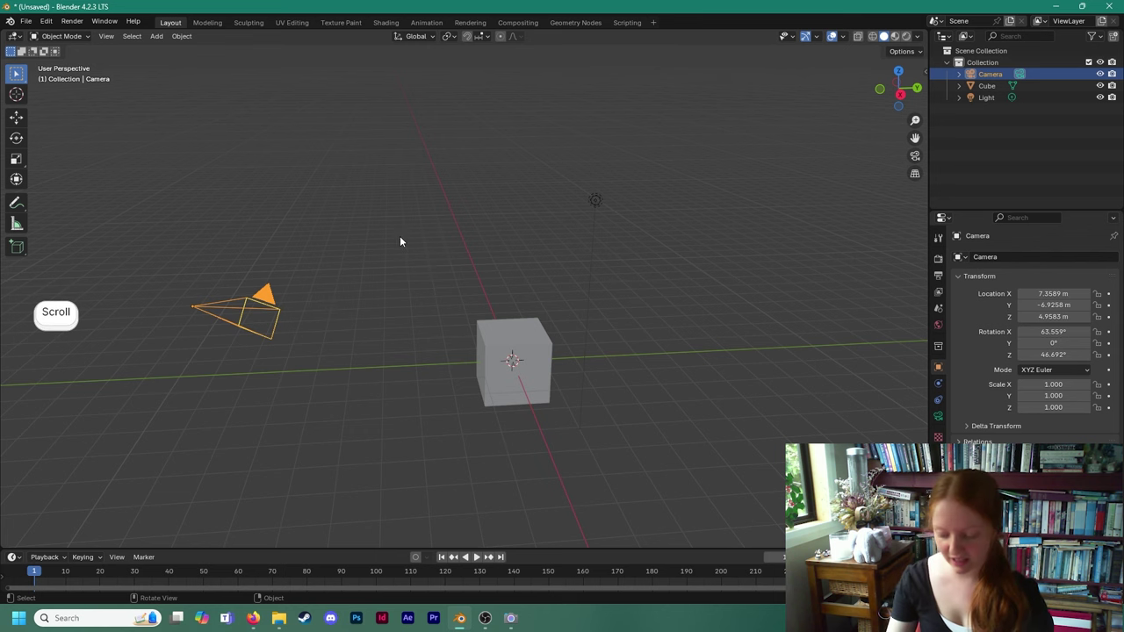
pyautogui.rightClick(258, 291)
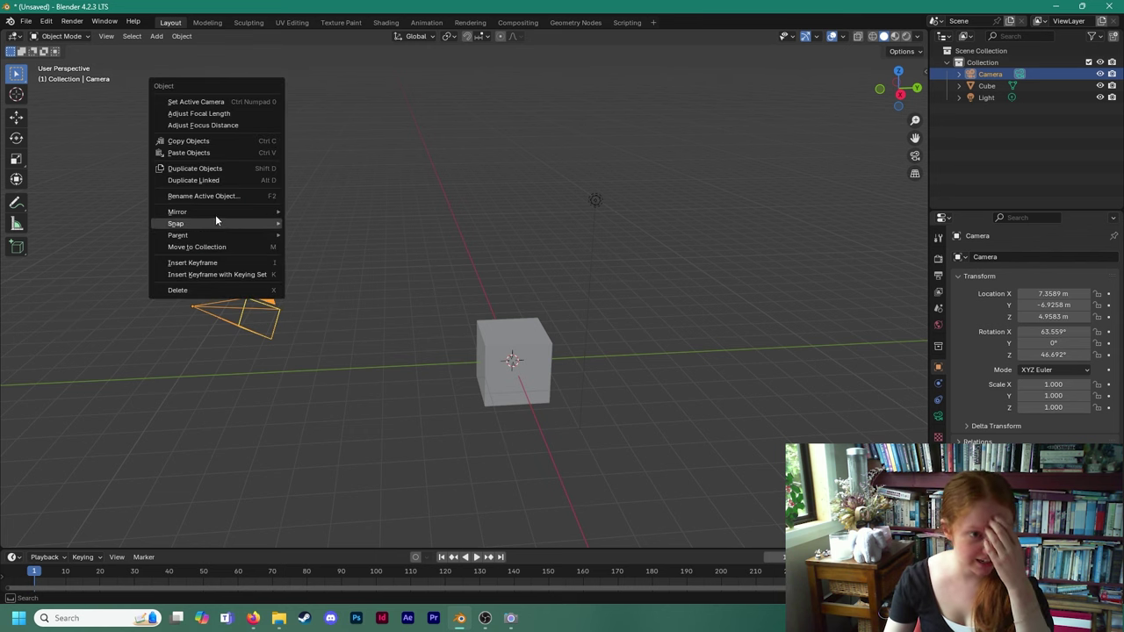
pyautogui.click(198, 289)
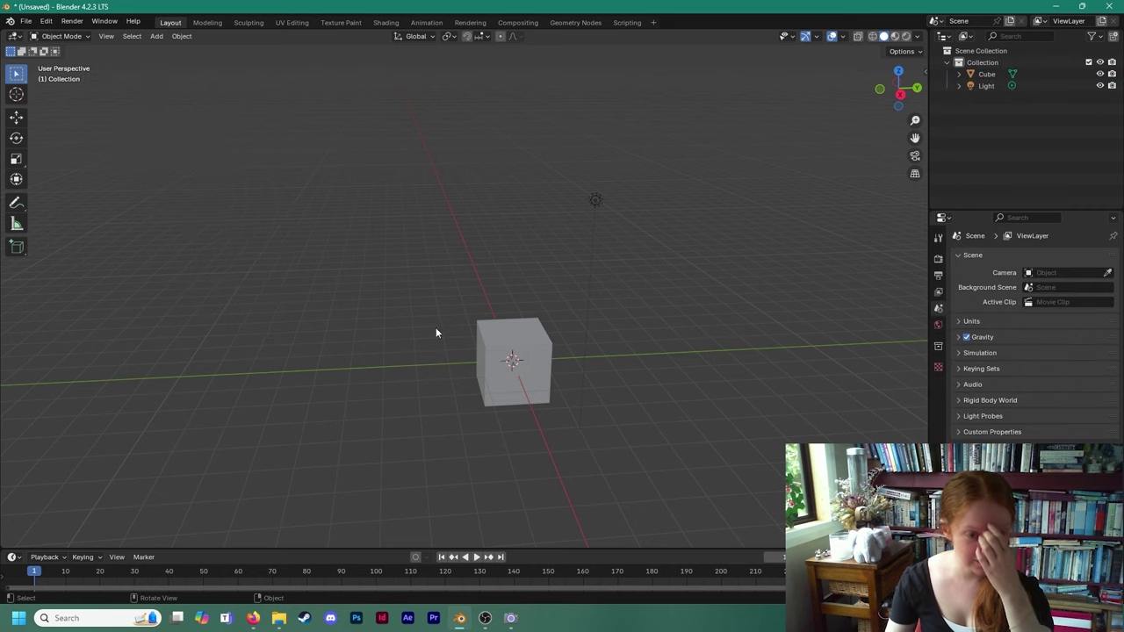
# Delete the default cube and the light so that the scene is empty.
pyautogui.click(504, 338)
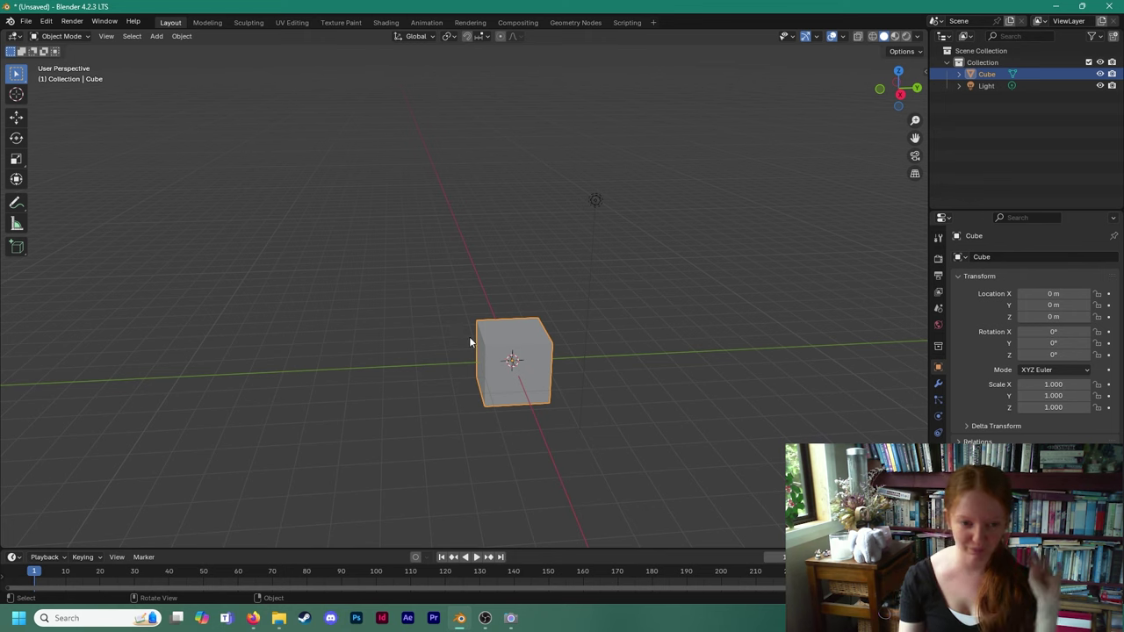
pyautogui.rightClick(519, 336)
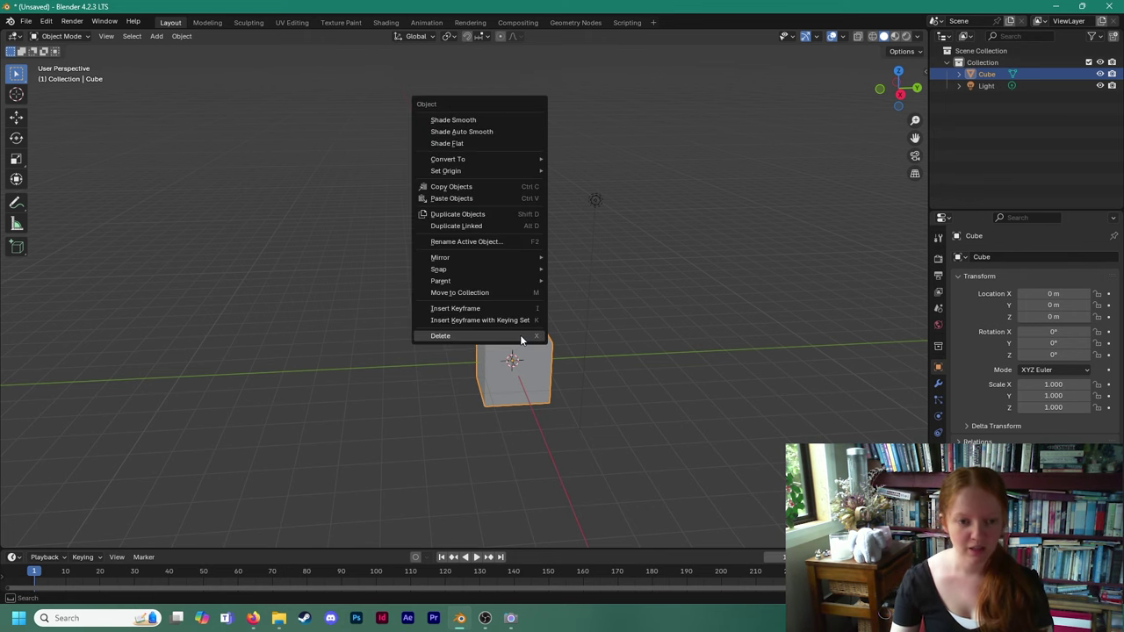
pyautogui.click(476, 333)
pyautogui.click(595, 200)
pyautogui.rightClick(596, 200)
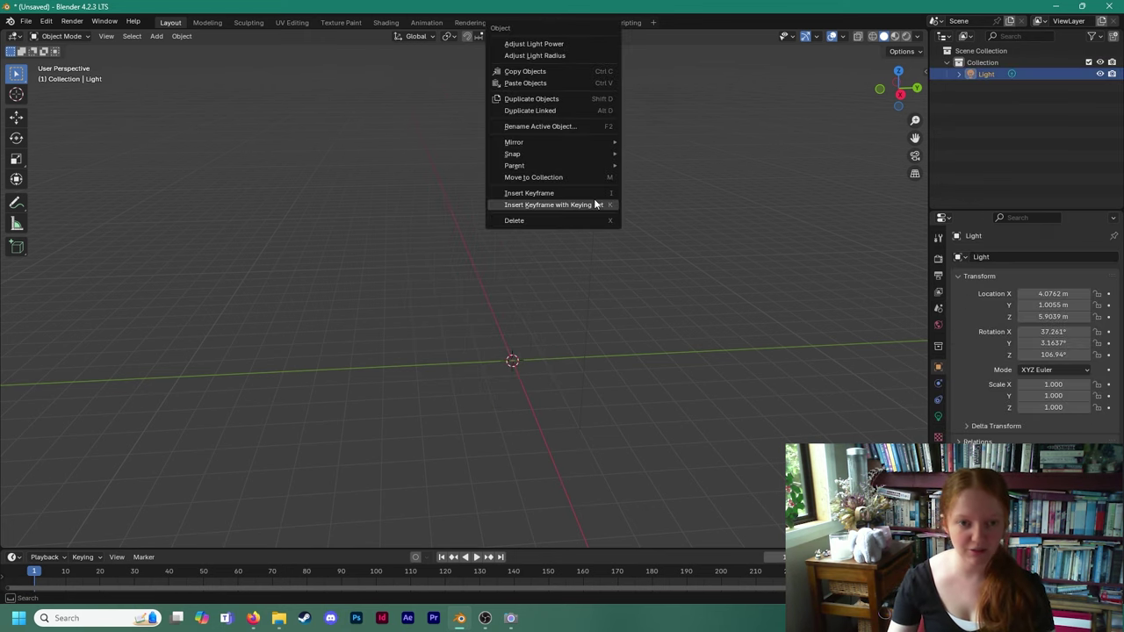
pyautogui.click(565, 219)
# Add a cylinder mesh at the world origin.
pyautogui.moveTo(580, 331); pyautogui.dragTo(484, 288, button='middle')
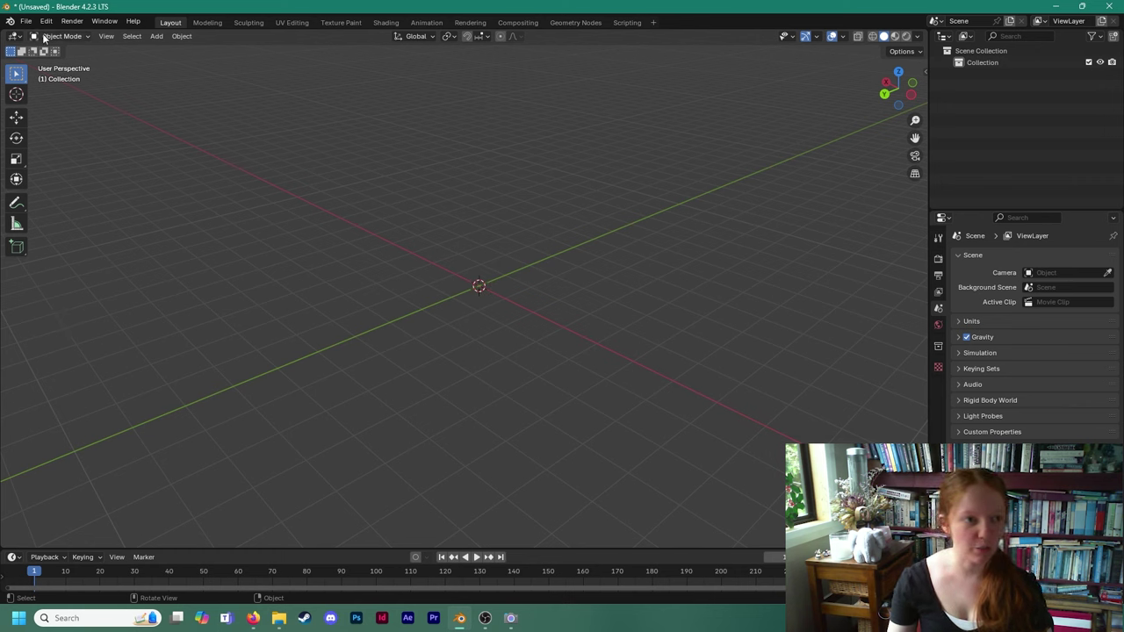
pyautogui.click(156, 39)
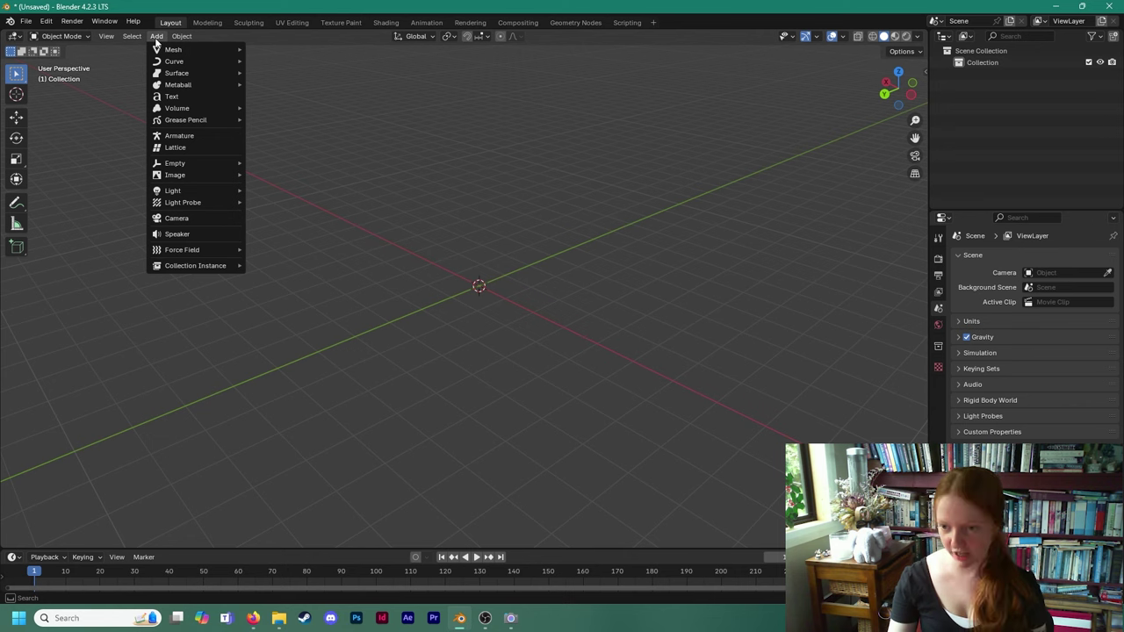
pyautogui.moveTo(172, 50)
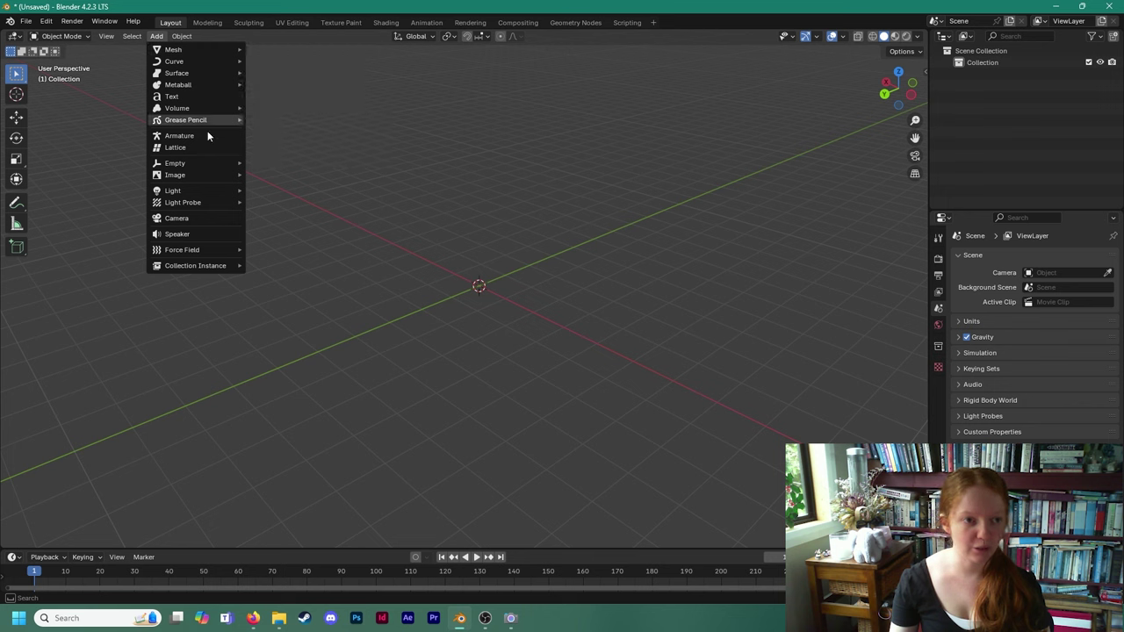
pyautogui.moveTo(207, 264)
pyautogui.moveTo(227, 51)
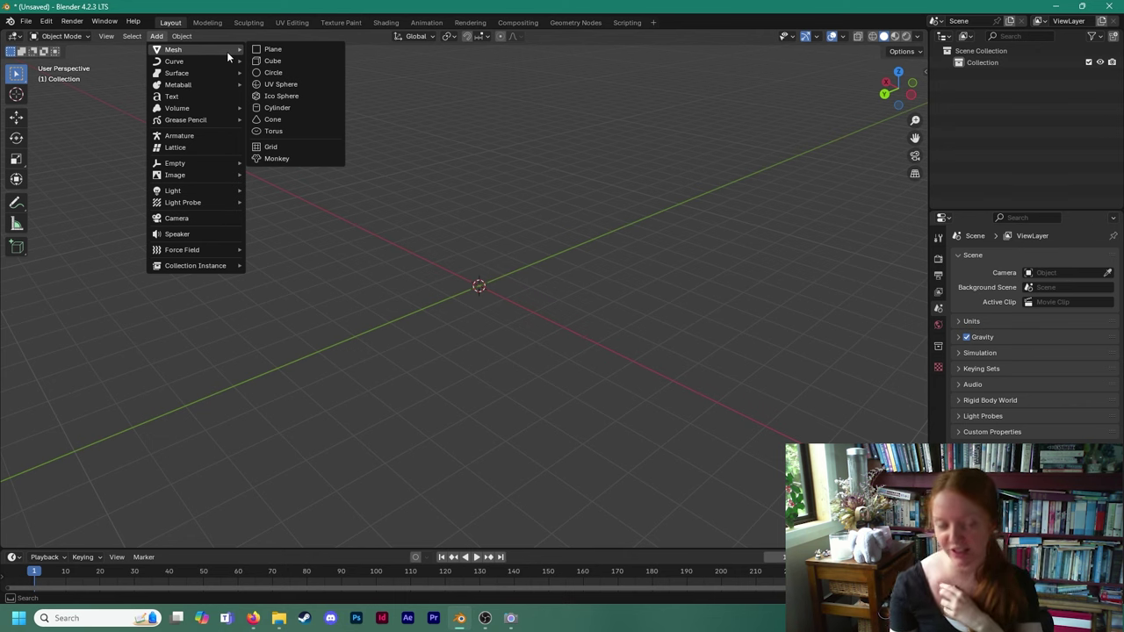
pyautogui.click(285, 107)
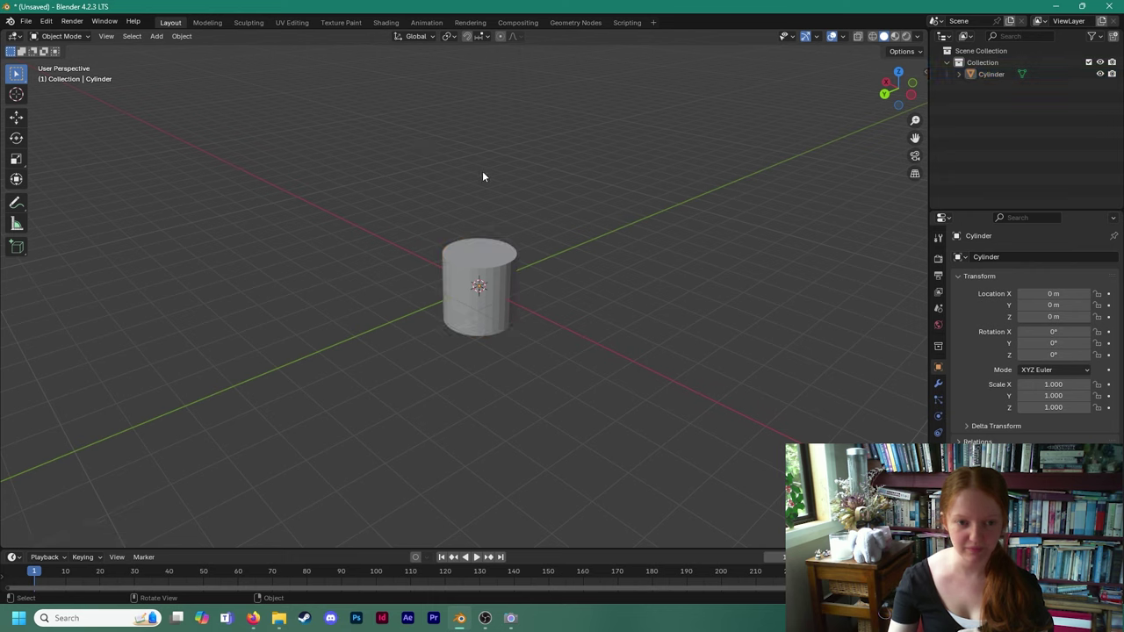
# Examine the cylinder up close from several sides and leave it deselected.
pyautogui.scroll(5, 518, 325)
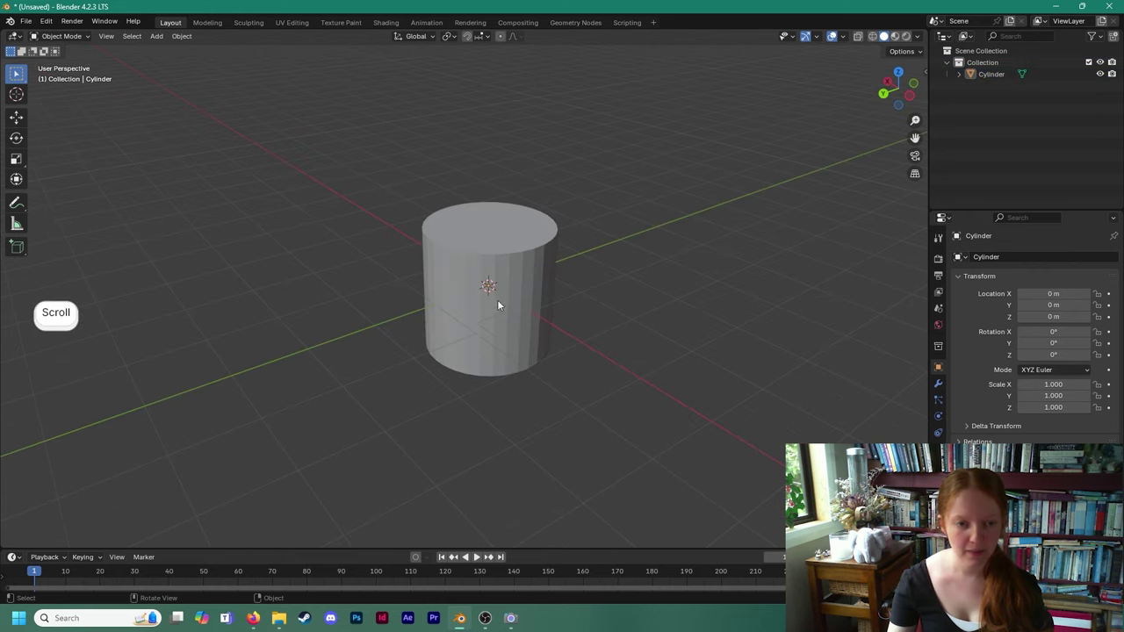
pyautogui.keyDown('shift'); pyautogui.moveTo(499, 309); pyautogui.dragTo(459, 317, button='middle'); pyautogui.keyUp('shift')
pyautogui.keyDown('shift'); pyautogui.click(522, 263); pyautogui.keyUp('shift')
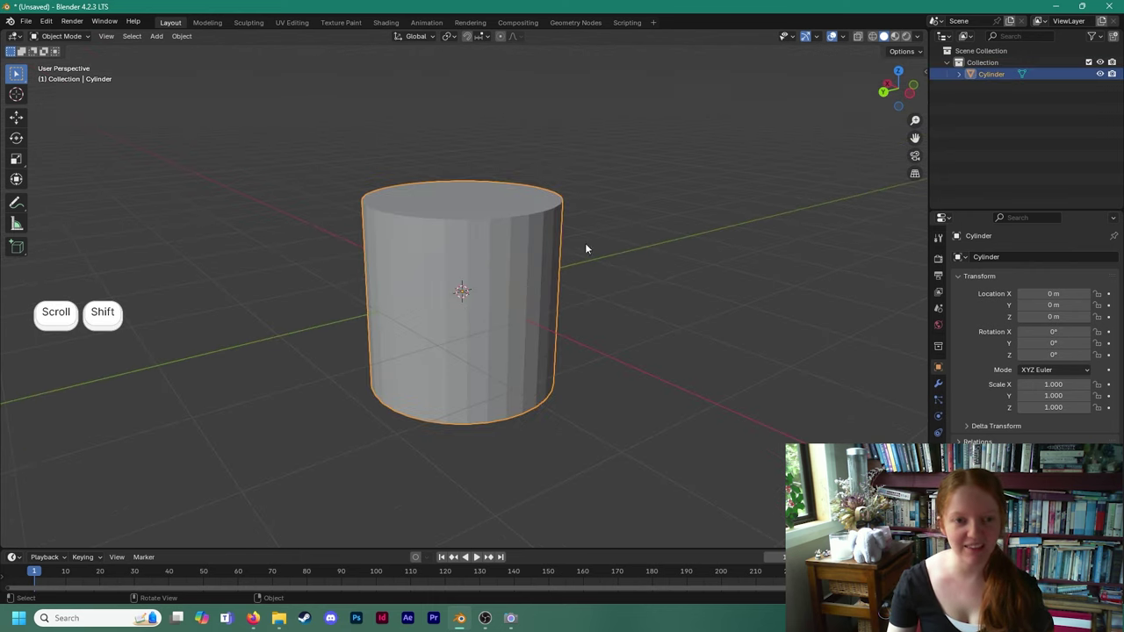
pyautogui.moveTo(539, 265); pyautogui.dragTo(415, 272, button='middle')
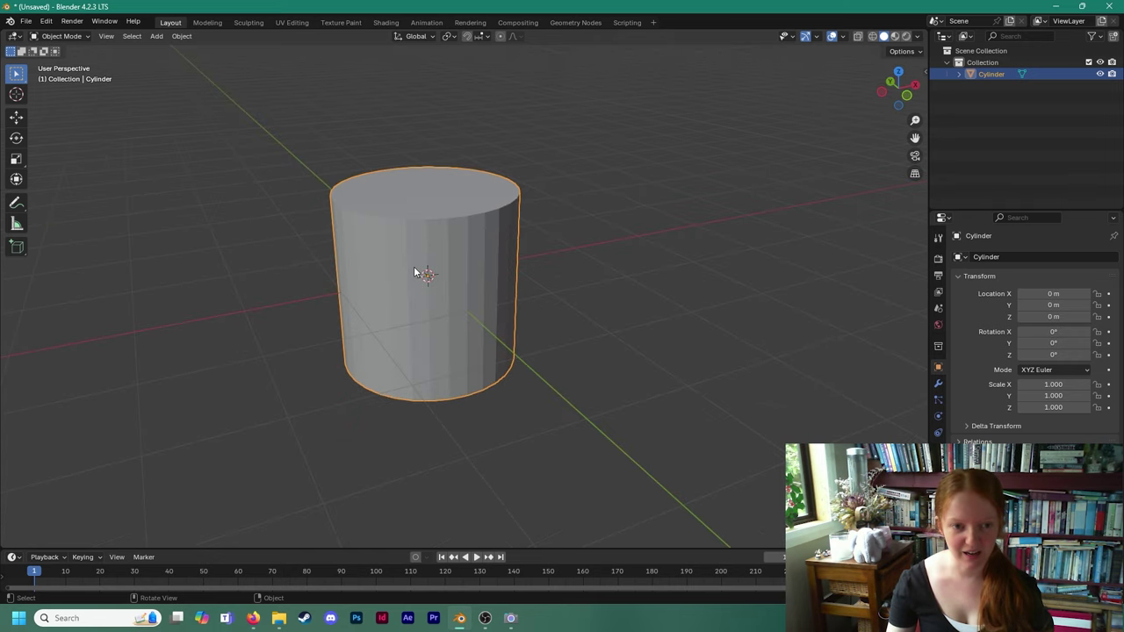
pyautogui.moveTo(442, 289); pyautogui.dragTo(453, 332, button='middle')
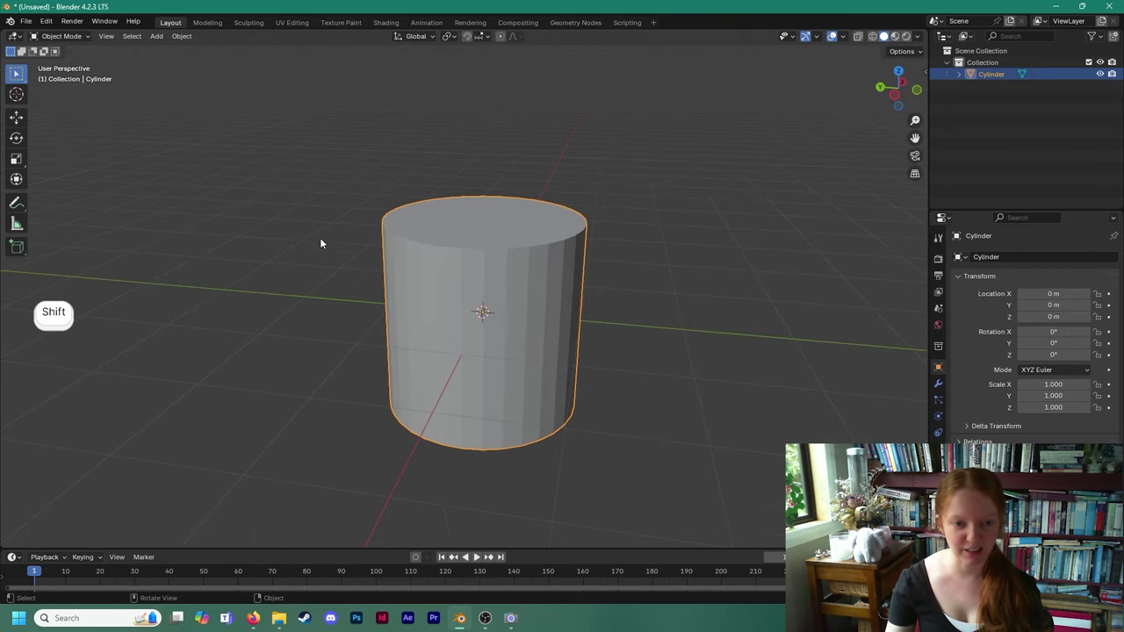
pyautogui.click(321, 241)
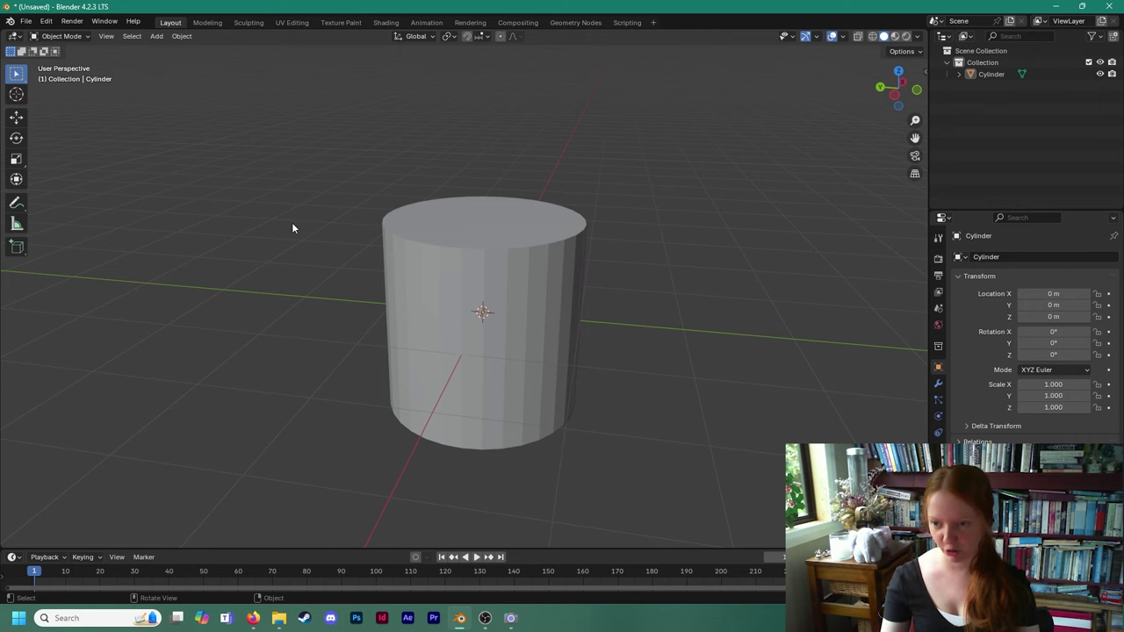
# Try the Move tool on the cylinder along the Y, X and Z axes separately, undoing each move.
pyautogui.click(524, 260)
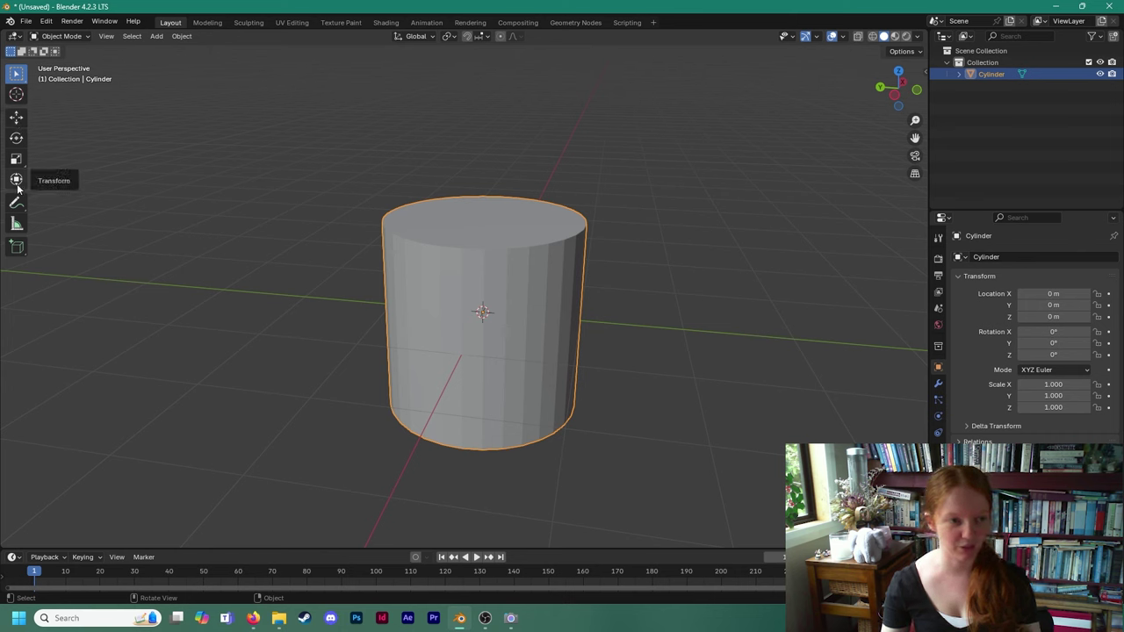
pyautogui.click(17, 121)
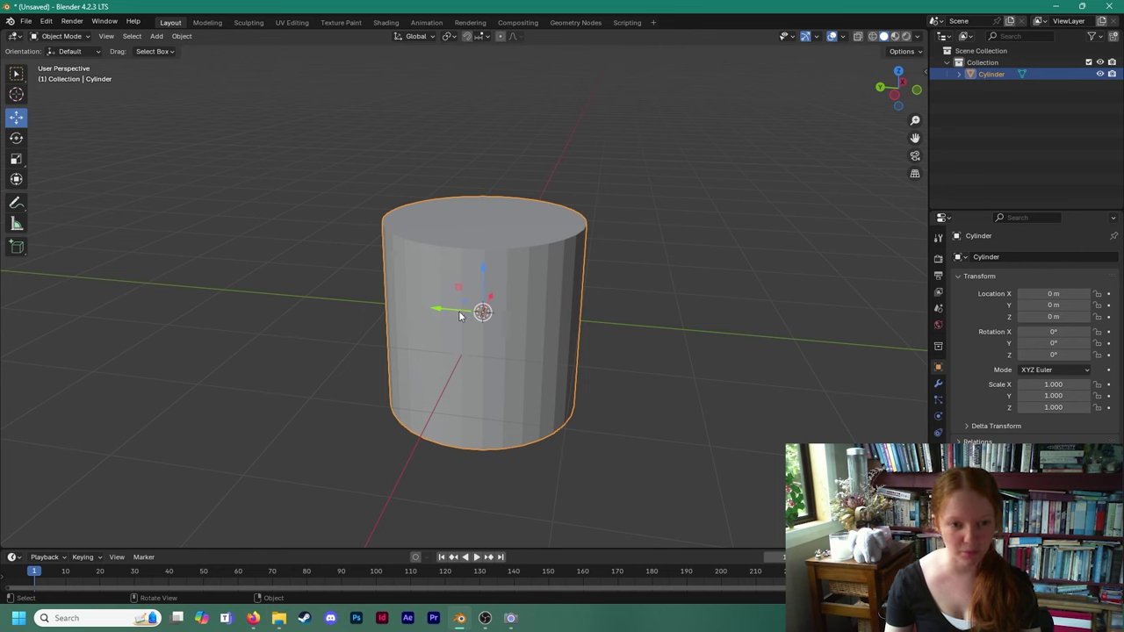
pyautogui.moveTo(443, 308); pyautogui.dragTo(297, 290)
pyautogui.hotkey('ctrl', 'z')
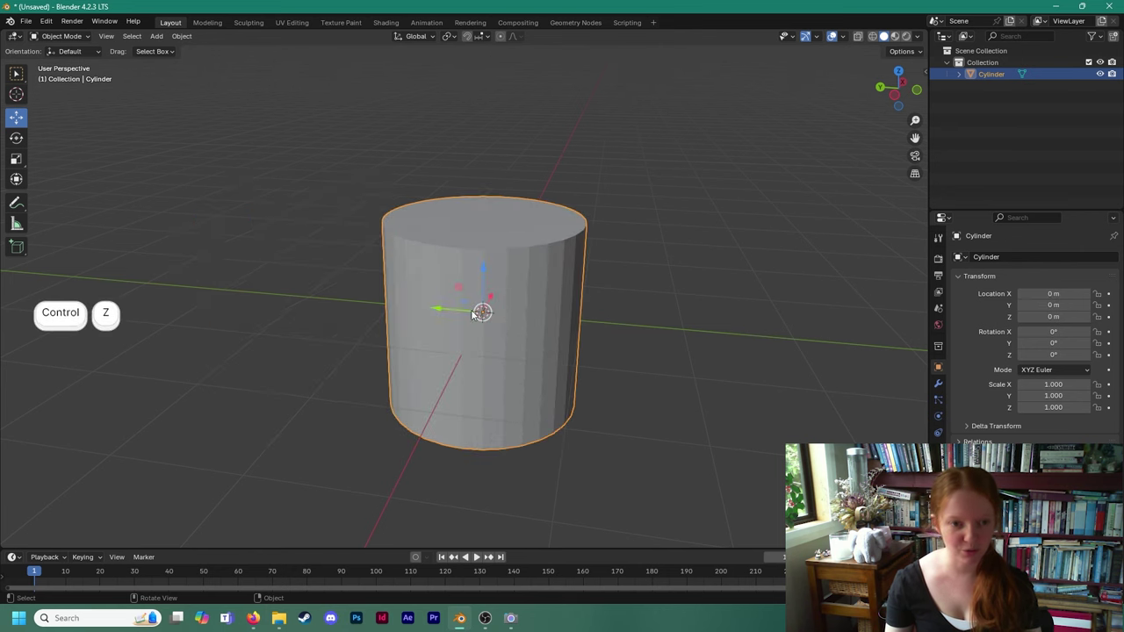
pyautogui.moveTo(509, 301); pyautogui.dragTo(562, 189)
pyautogui.hotkey('ctrl', 'z')
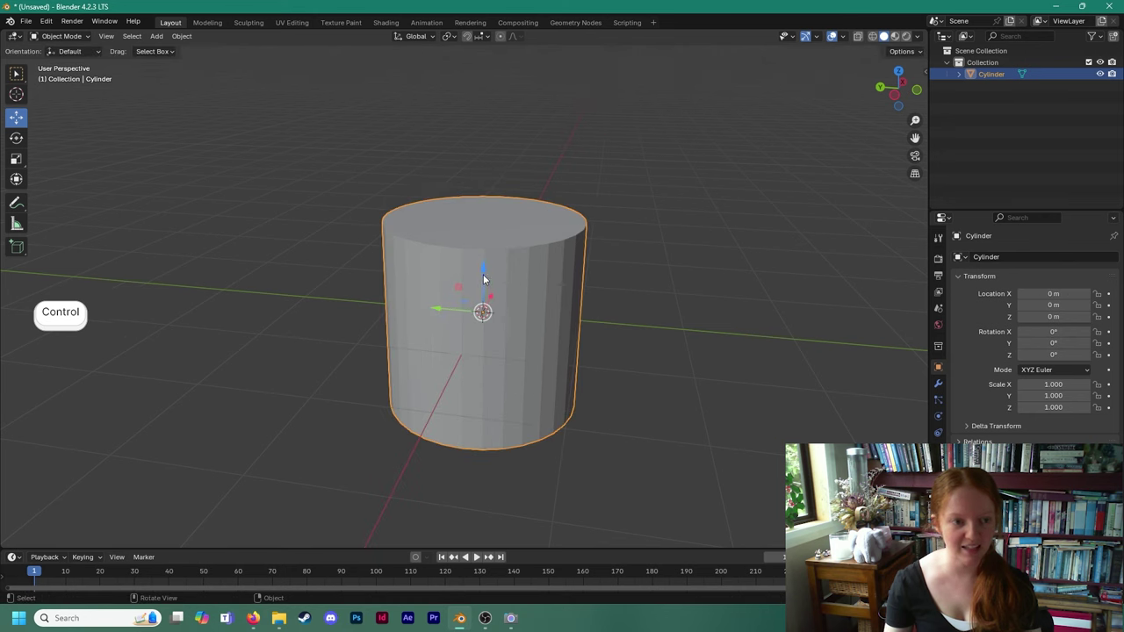
pyautogui.moveTo(484, 283); pyautogui.dragTo(495, 192)
pyautogui.hotkey('ctrl', 'z')
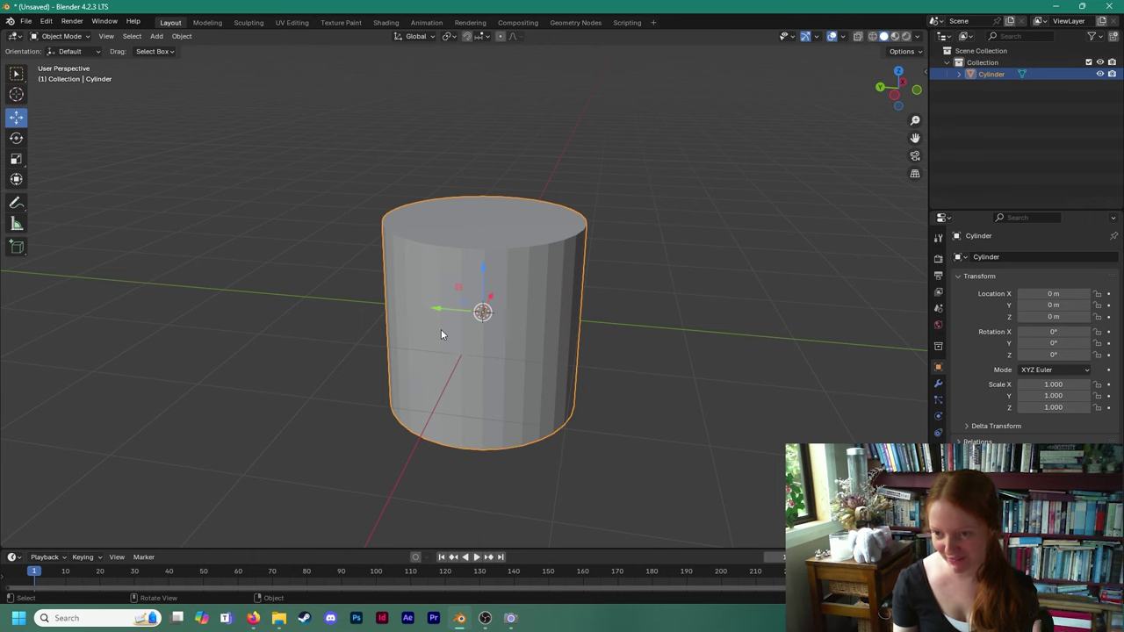
# Move the cylinder along Y by about 2.19 m and undo it, and repeat with about 2.36 m, undoing that too.
pyautogui.moveTo(437, 309); pyautogui.dragTo(241, 290)
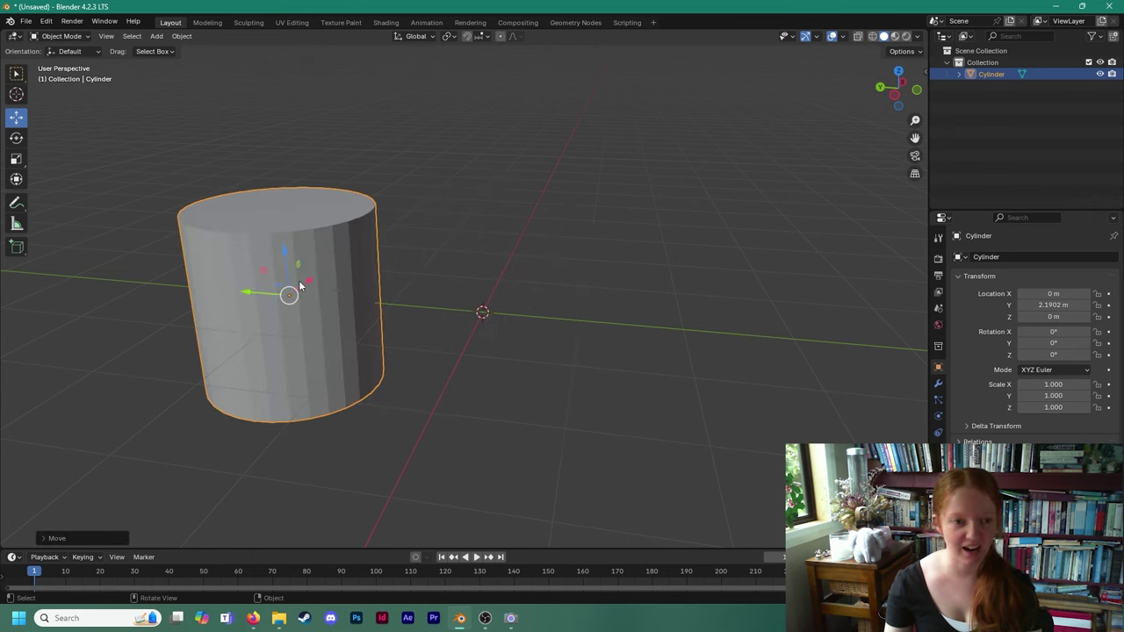
pyautogui.hotkey('ctrl', 'z')
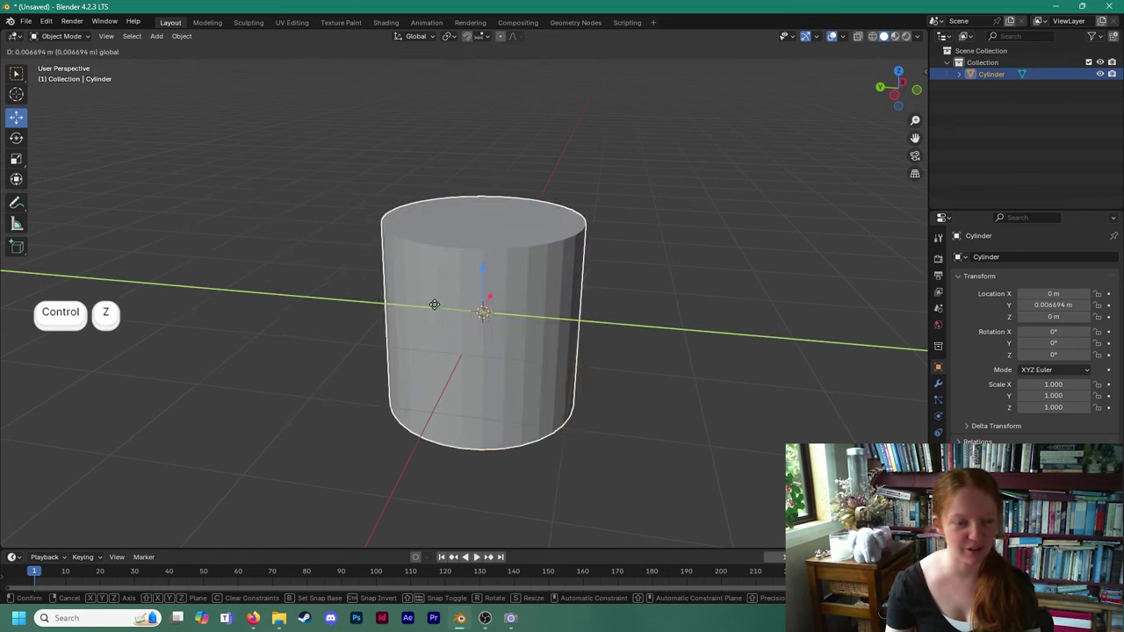
pyautogui.moveTo(439, 309); pyautogui.dragTo(238, 266)
pyautogui.click(46, 21)
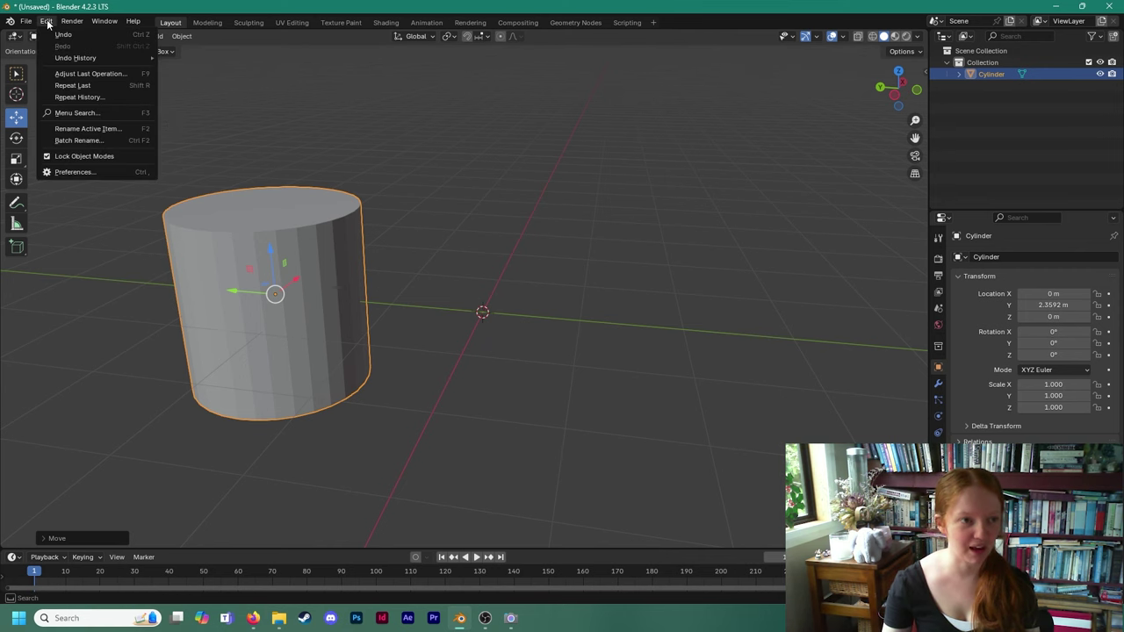
pyautogui.click(62, 34)
pyautogui.click(364, 266)
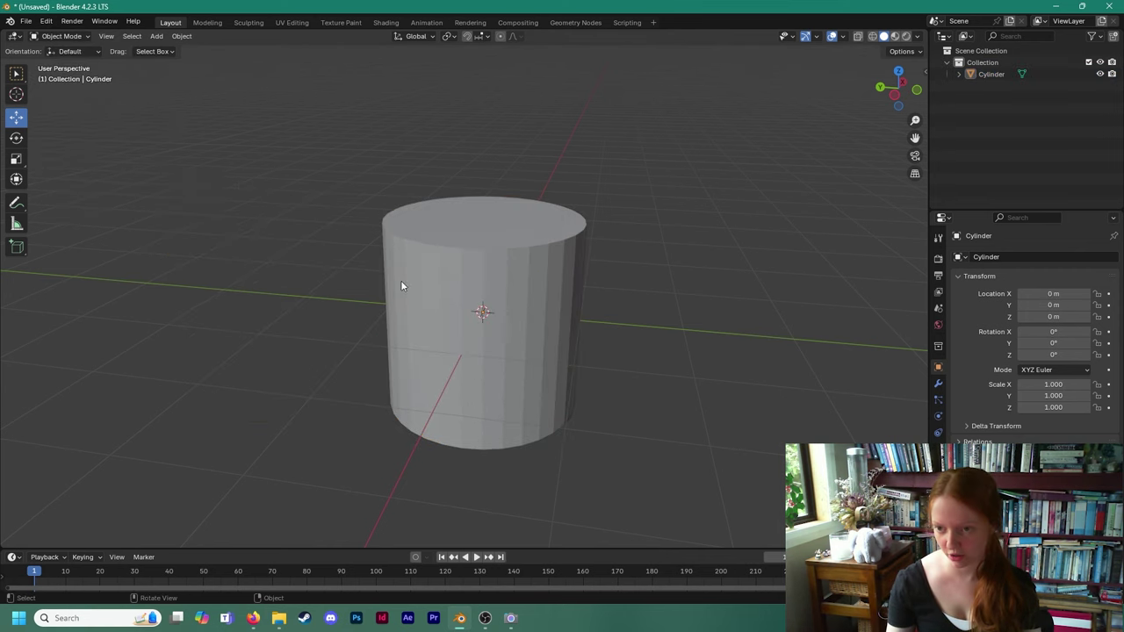
# Select the cylinder, try raising it along the Z axis, and undo the move.
pyautogui.click(470, 294)
pyautogui.moveTo(483, 291); pyautogui.dragTo(469, 293, button='middle')
pyautogui.moveTo(469, 274); pyautogui.dragTo(468, 143)
pyautogui.hotkey('ctrl', 'z')
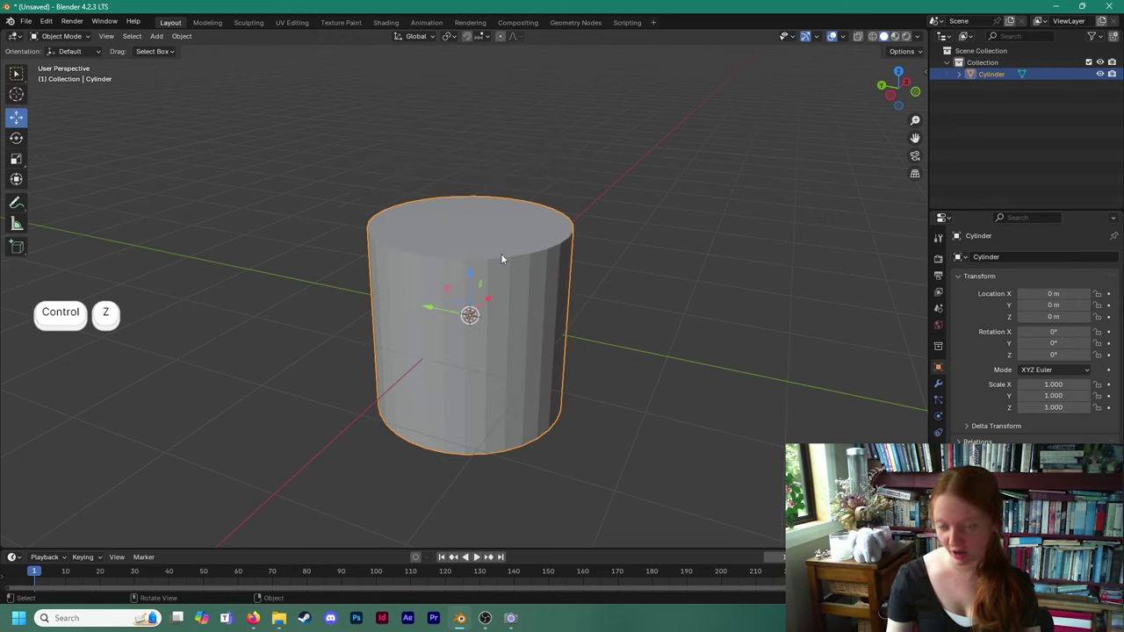
# Try the Rotate tool on the cylinder about the Z axis and the X axis, undoing each rotation.
pyautogui.click(23, 142)
pyautogui.moveTo(465, 335)
pyautogui.mouseDown()
pyautogui.moveTo(532, 318)
pyautogui.moveTo(448, 334)
pyautogui.mouseUp()
pyautogui.hotkey('ctrl', 'z')
pyautogui.moveTo(504, 306); pyautogui.dragTo(432, 257)
pyautogui.hotkey('ctrl', 'z')
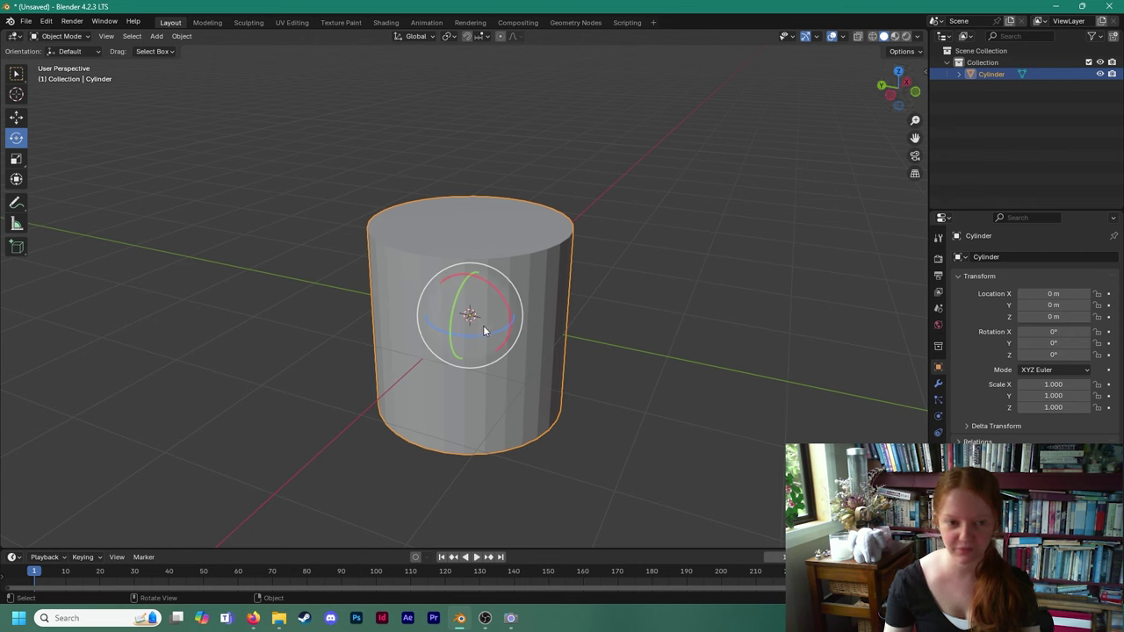
# Try the Scale tool on the cylinder along the Z axis, the X axis and Z again, undoing each change.
pyautogui.click(16, 159)
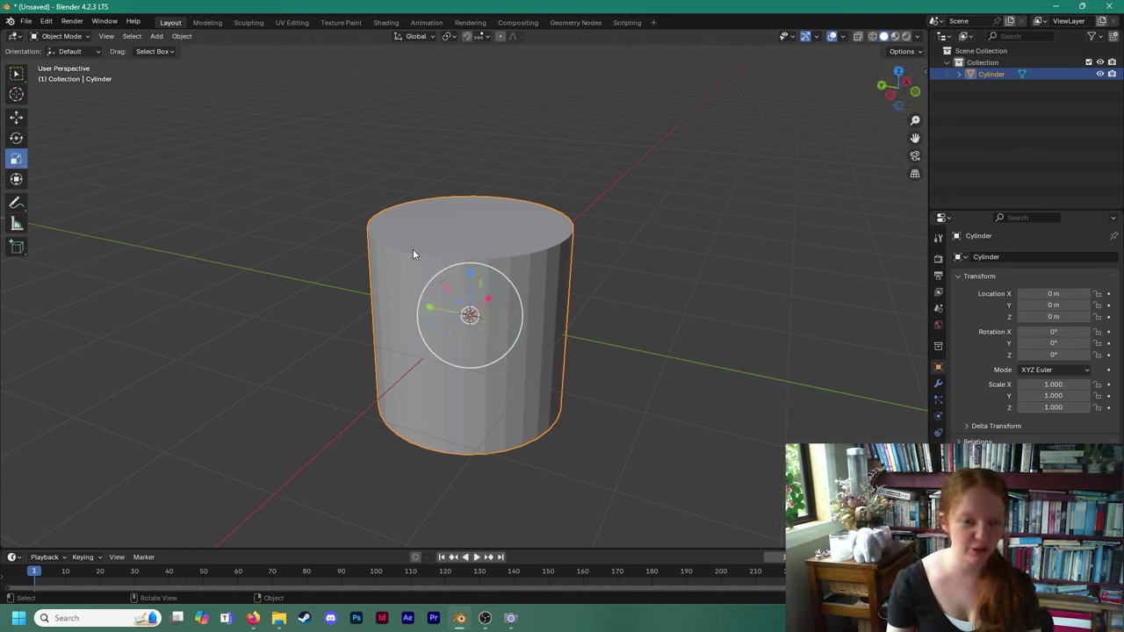
pyautogui.moveTo(473, 277); pyautogui.dragTo(491, 251)
pyautogui.hotkey('ctrl', 'z')
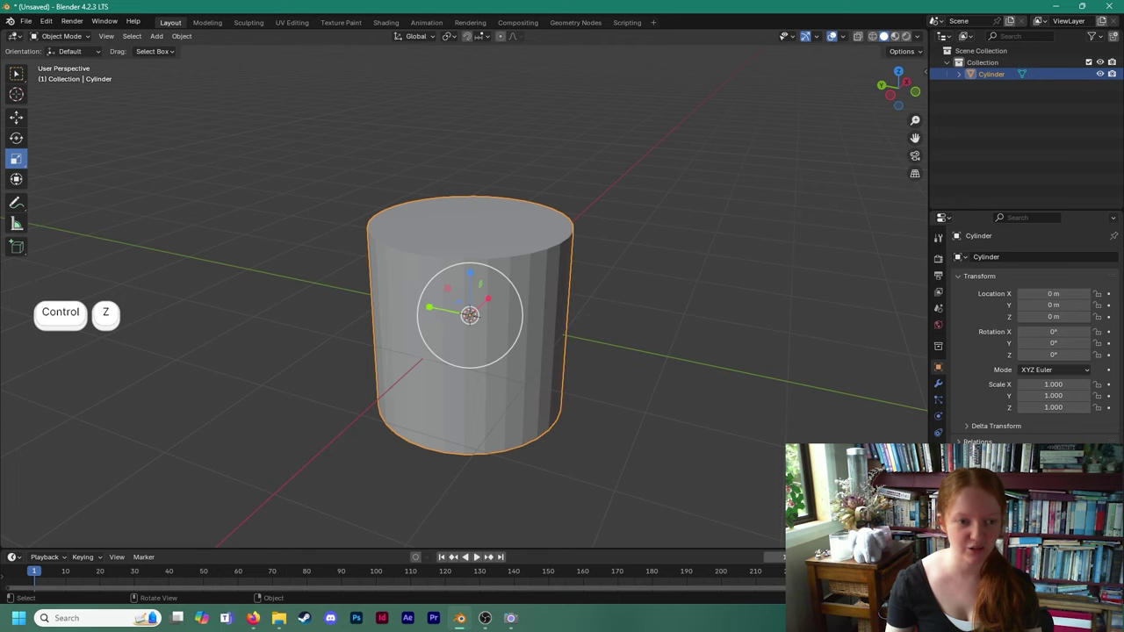
pyautogui.moveTo(488, 299); pyautogui.dragTo(550, 253)
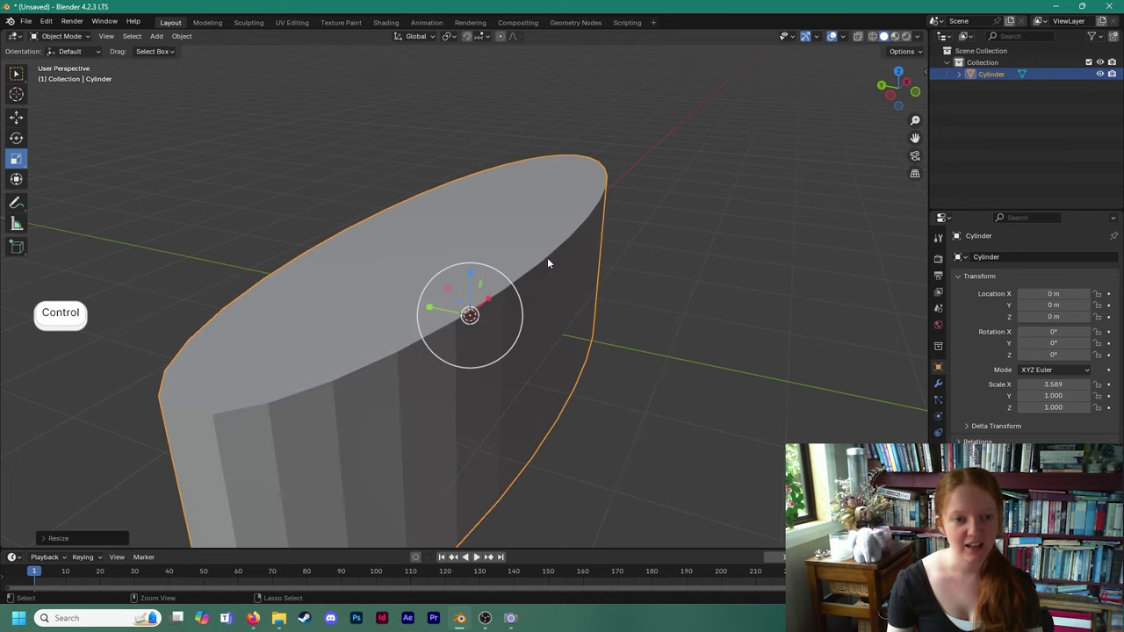
pyautogui.hotkey('ctrl', 'z')
pyautogui.moveTo(468, 273); pyautogui.dragTo(470, 242)
pyautogui.hotkey('ctrl', 'z')
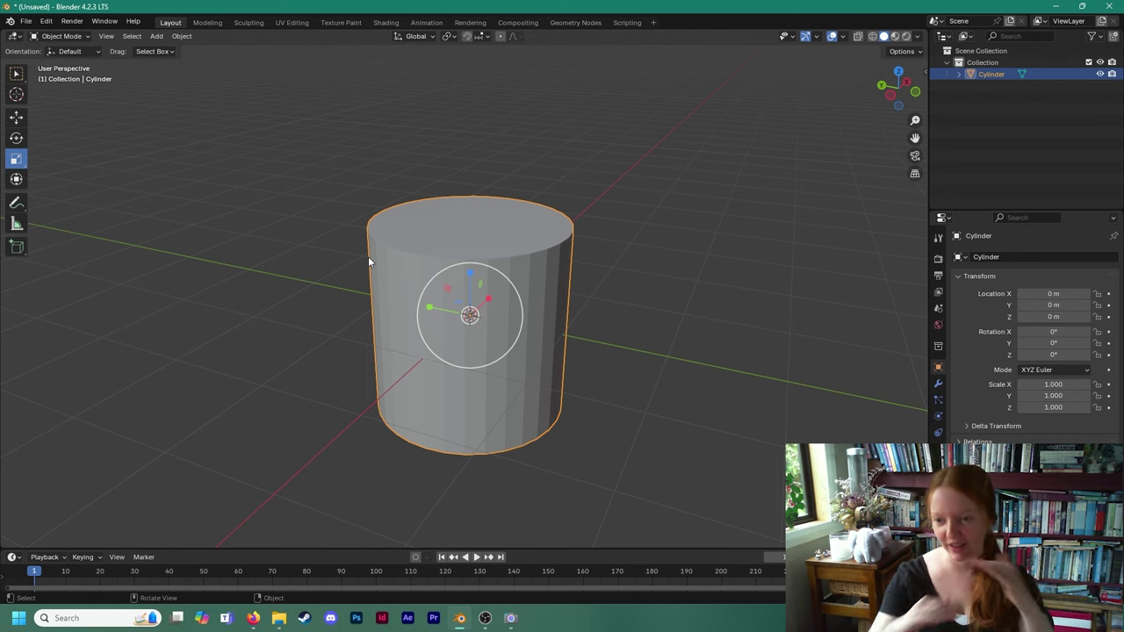
# Flatten the cylinder along the Z axis to a scale of about 0.54.
pyautogui.moveTo(470, 275); pyautogui.dragTo(465, 303)
pyautogui.scroll(2, 461, 307)
pyautogui.moveTo(461, 308); pyautogui.dragTo(367, 283, button='middle')
pyautogui.moveTo(388, 234); pyautogui.dragTo(390, 235)
pyautogui.moveTo(391, 235); pyautogui.dragTo(491, 320, button='middle')
pyautogui.scroll(-1, 443, 286)
# Raise the cylinder along the Z axis to about 0.604 m and deselect it.
pyautogui.click(18, 119)
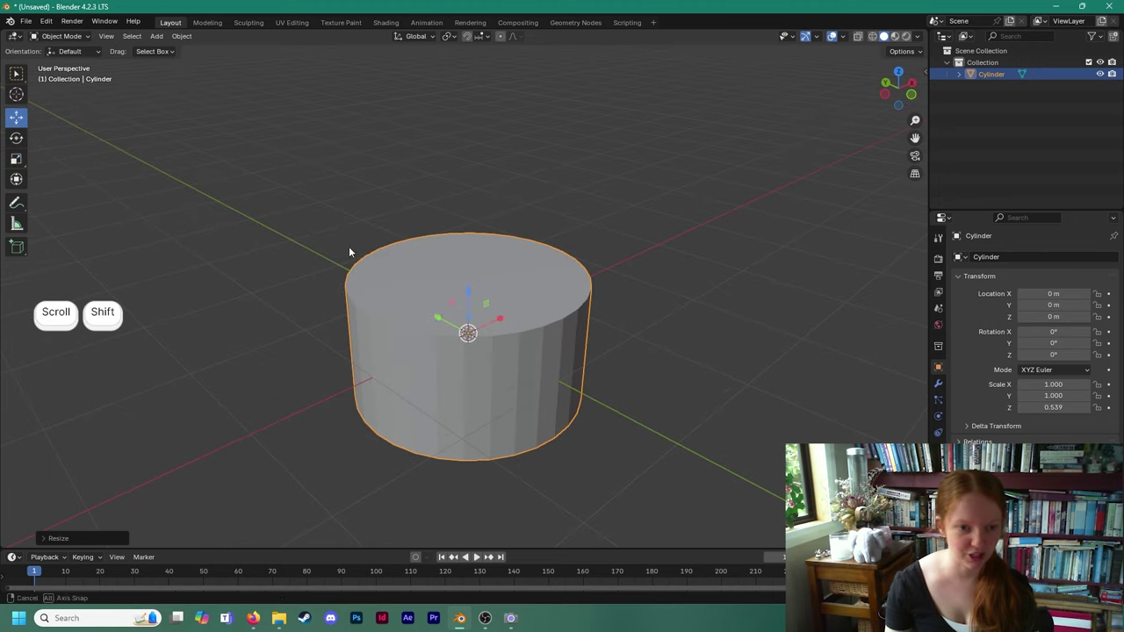
pyautogui.moveTo(349, 246); pyautogui.dragTo(444, 280, button='middle')
pyautogui.moveTo(471, 285); pyautogui.dragTo(459, 214)
pyautogui.click(633, 174)
pyautogui.scroll(-1, 439, 252)
pyautogui.moveTo(439, 253); pyautogui.dragTo(467, 270, button='middle')
pyautogui.scroll(1, 466, 263)
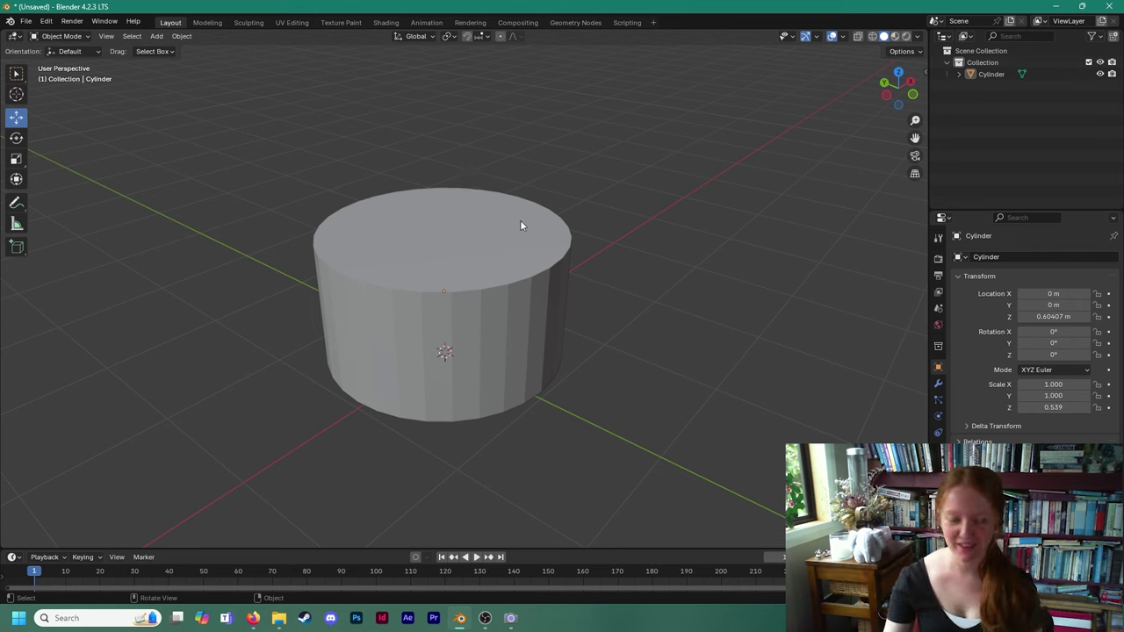
# Select the cylinder and add a Subdivision Surface modifier to it.
pyautogui.click(478, 252)
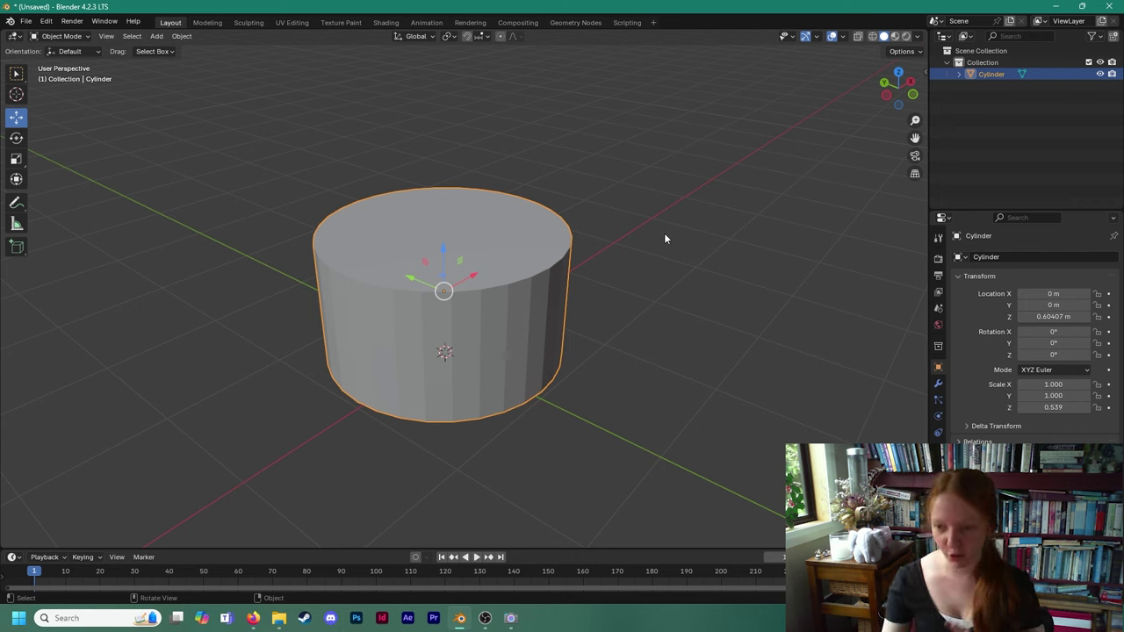
pyautogui.click(670, 187)
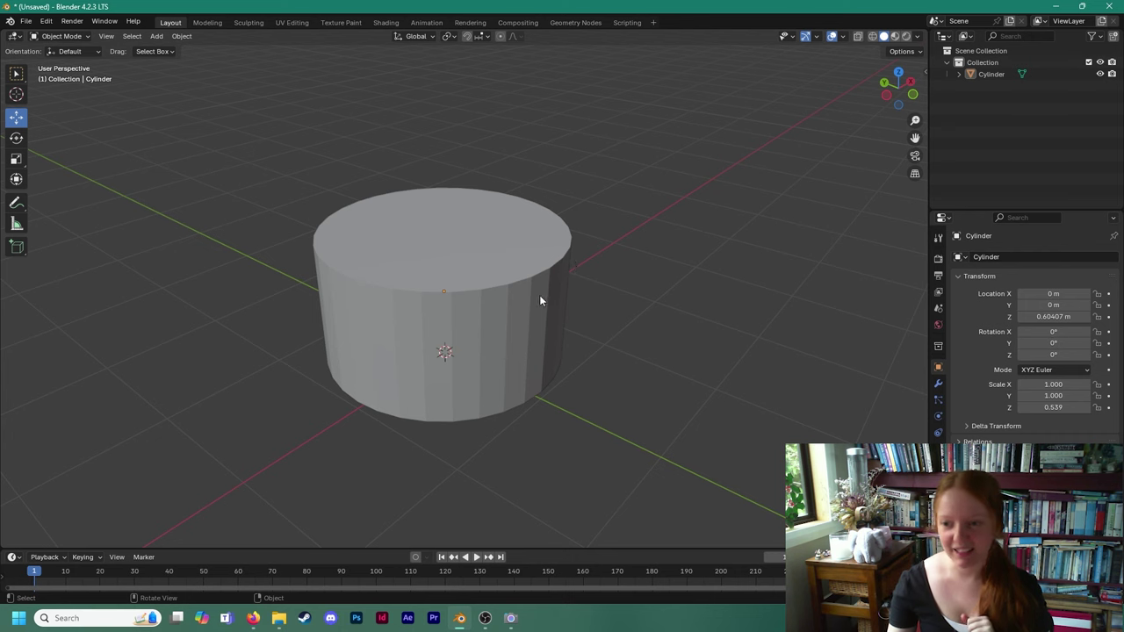
pyautogui.click(528, 302)
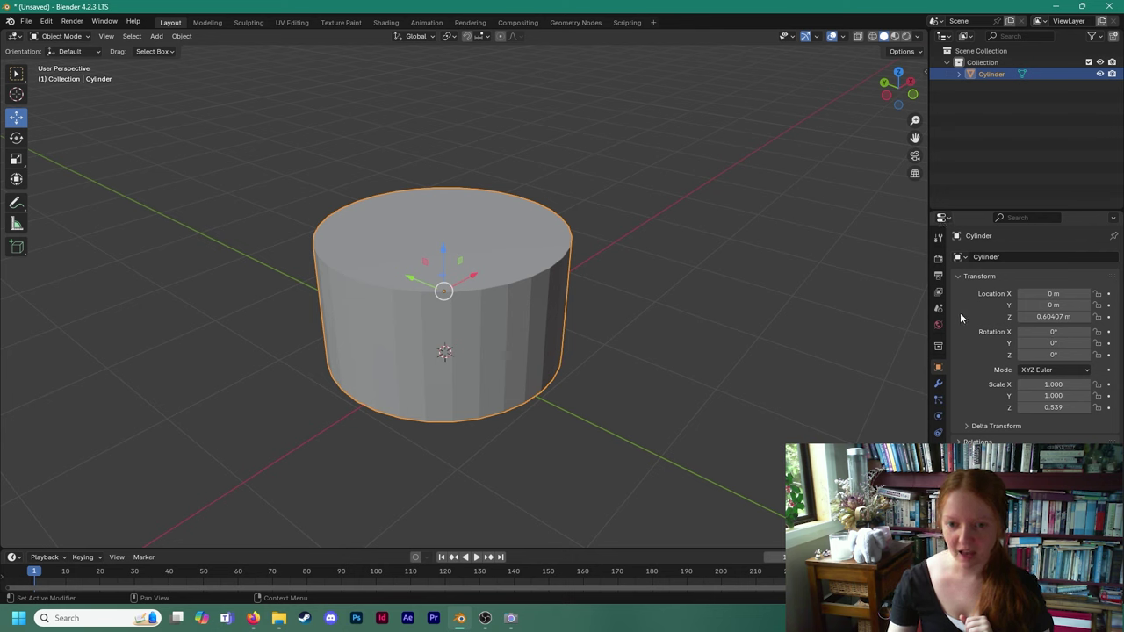
pyautogui.click(939, 386)
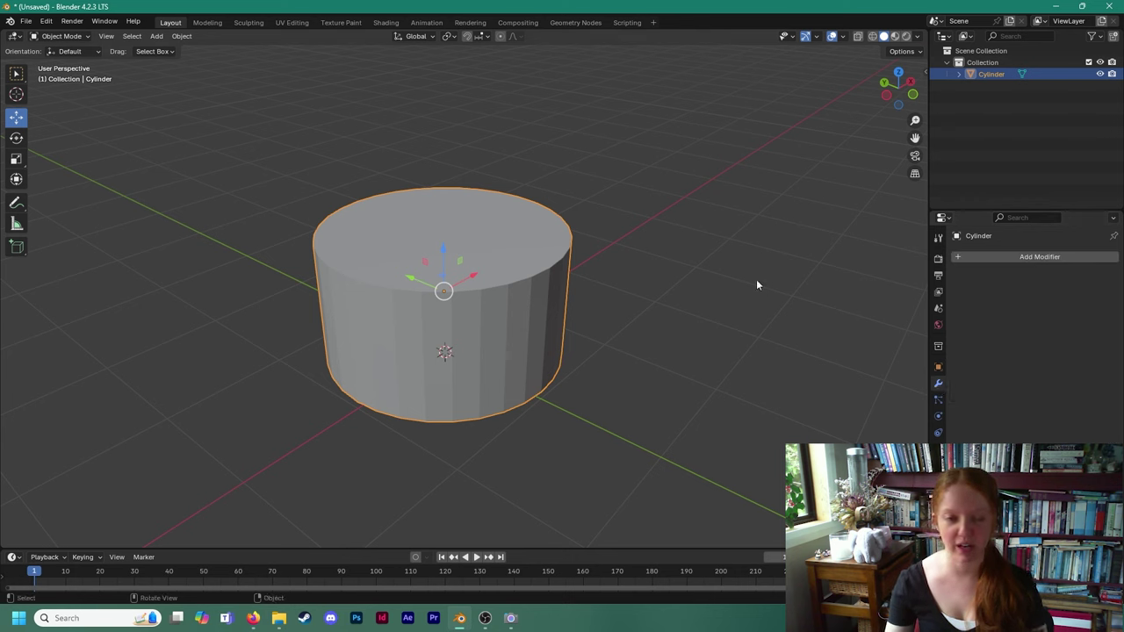
pyautogui.click(989, 256)
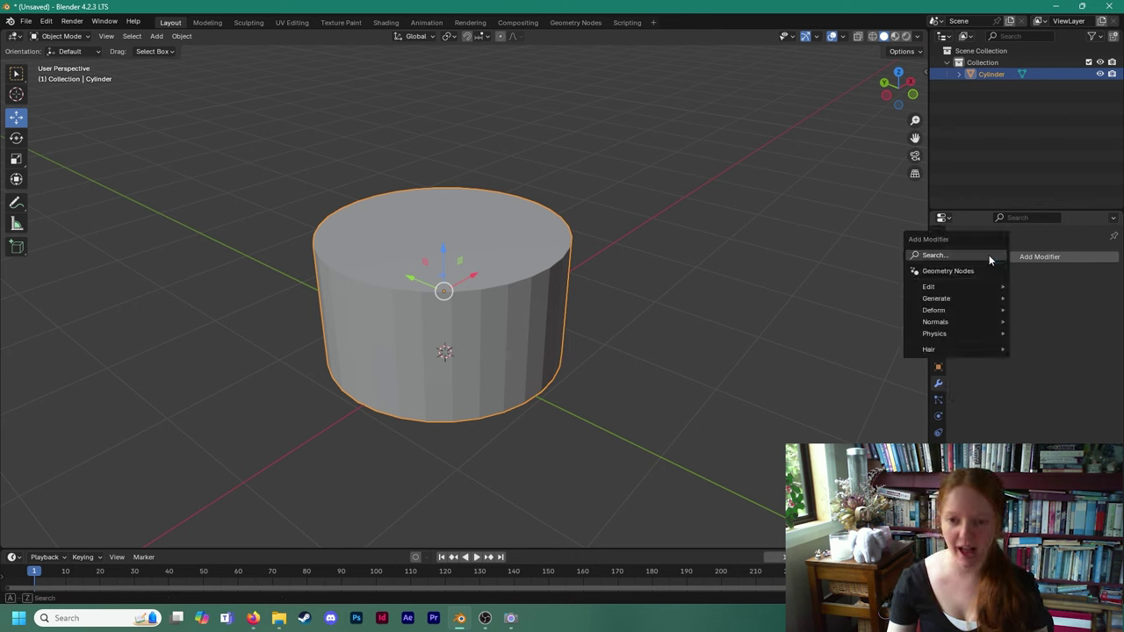
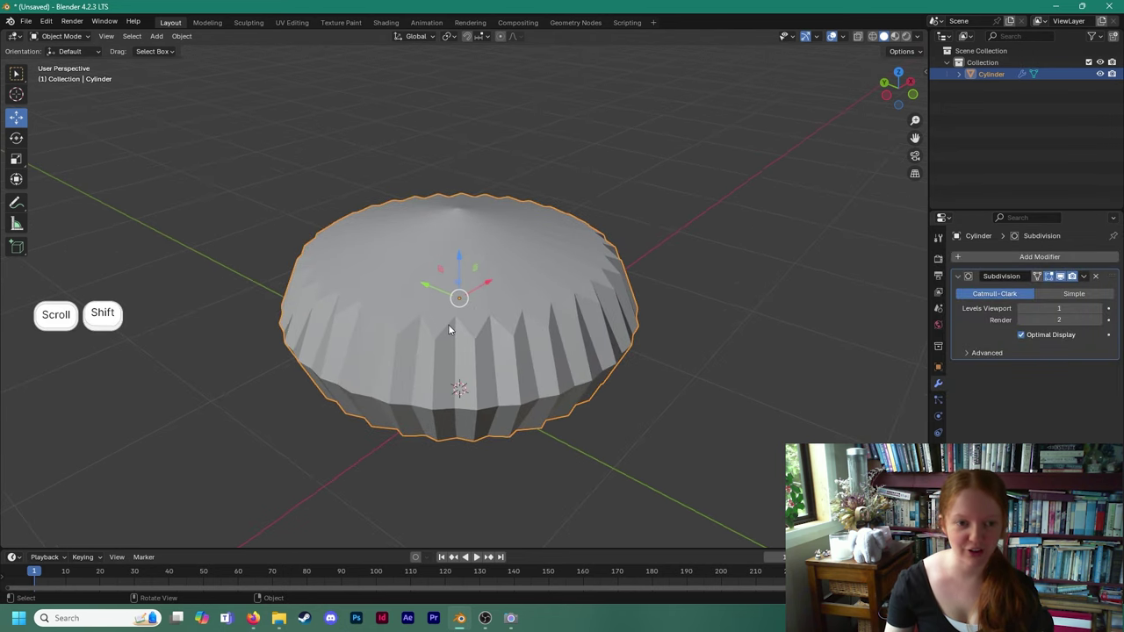
pyautogui.scroll(-1, 448, 309)
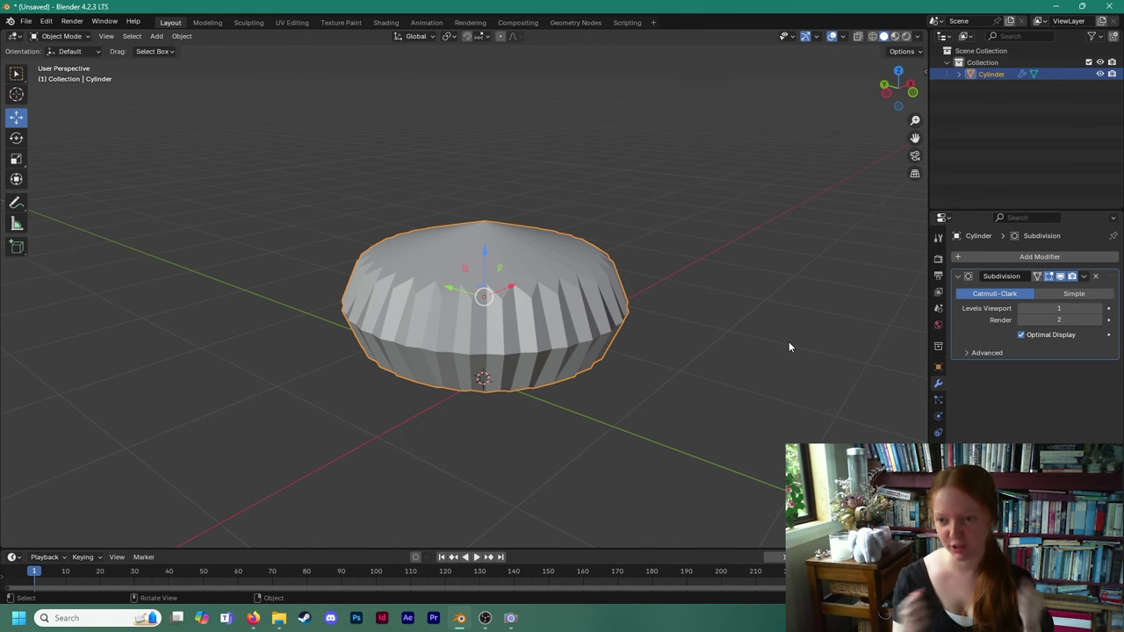
pyautogui.moveTo(744, 288); pyautogui.dragTo(504, 248, button='middle')
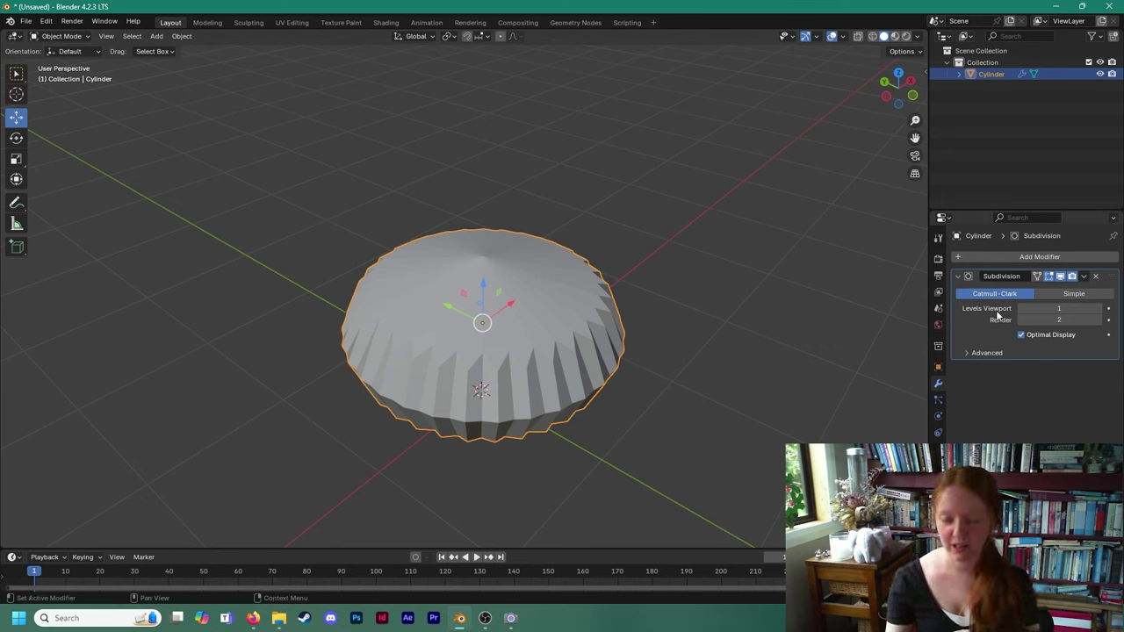
# Raise the Subdivision modifier's viewport levels to 5 and inspect the smoothed shape from several angles.
pyautogui.click(1097, 309)
pyautogui.click(1098, 309)
pyautogui.click(1098, 309)
pyautogui.click(1097, 309)
pyautogui.scroll(2, 565, 387)
pyautogui.moveTo(567, 383); pyautogui.dragTo(587, 311, button='middle')
pyautogui.scroll(1, 590, 372)
pyautogui.scroll(-1, 581, 314)
pyautogui.scroll(-2, 588, 342)
pyautogui.moveTo(558, 267); pyautogui.dragTo(527, 323, button='middle')
pyautogui.scroll(1, 515, 299)
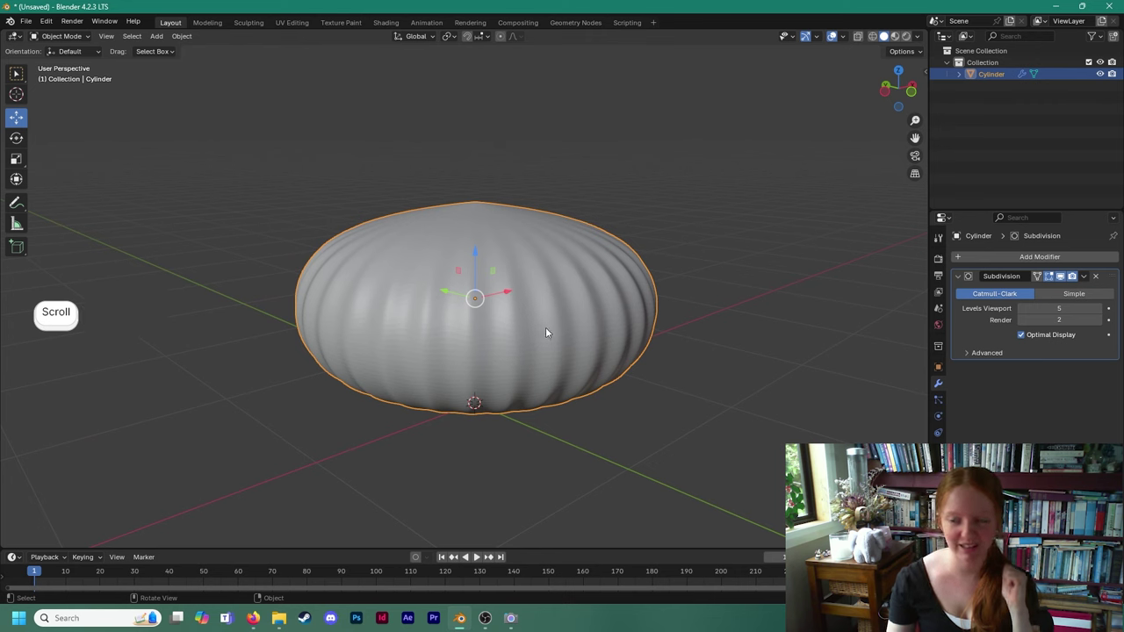
# Remove the Subdivision modifier from the cylinder.
pyautogui.click(1096, 277)
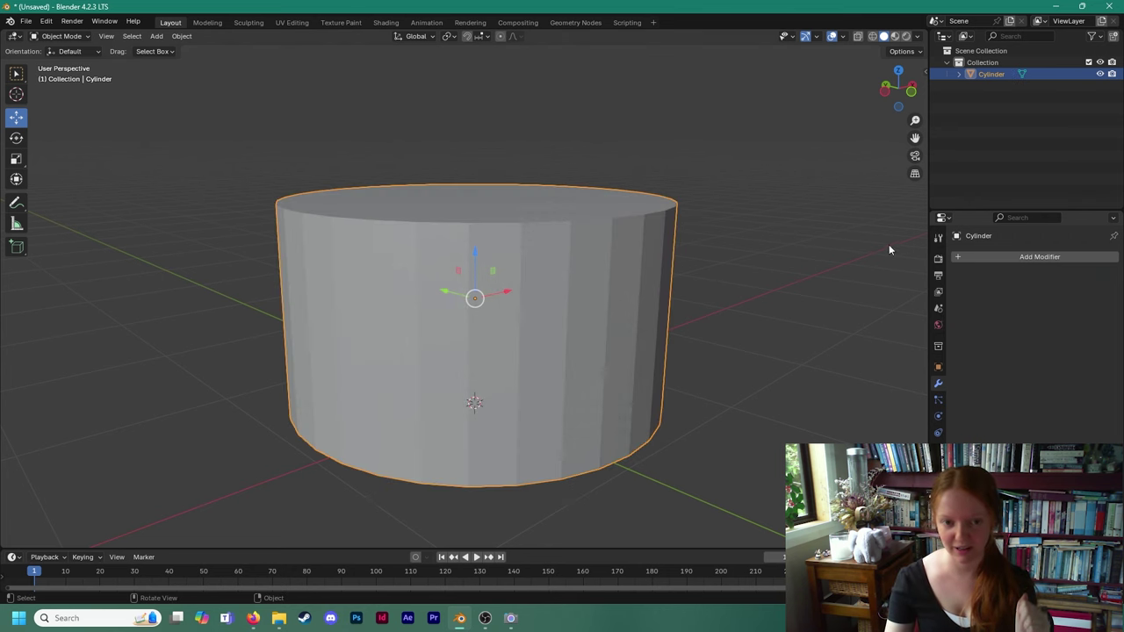
pyautogui.scroll(-2, 782, 289)
pyautogui.moveTo(784, 294); pyautogui.dragTo(644, 267, button='middle')
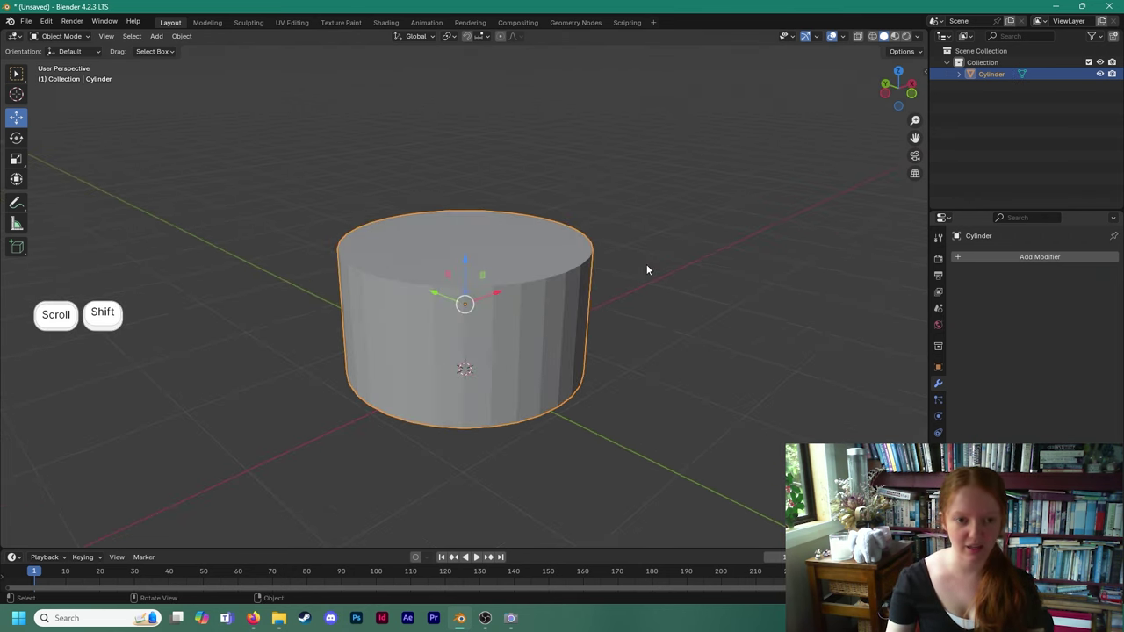
# Select the cylinder and switch it to Edit Mode with none of its geometry selected.
pyautogui.click(643, 265)
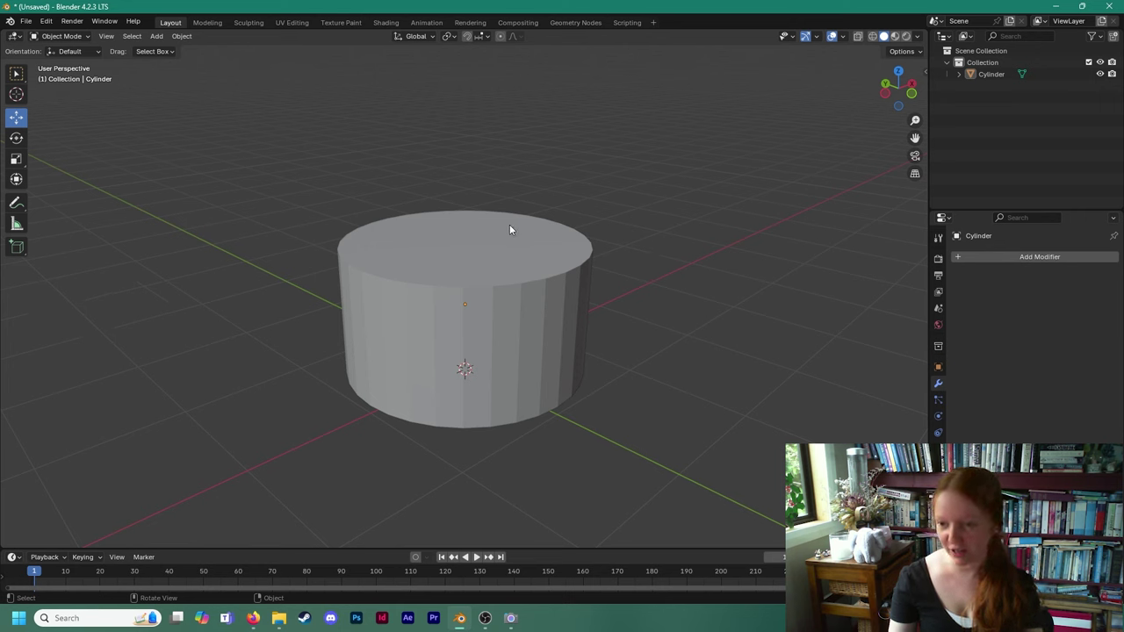
pyautogui.click(513, 266)
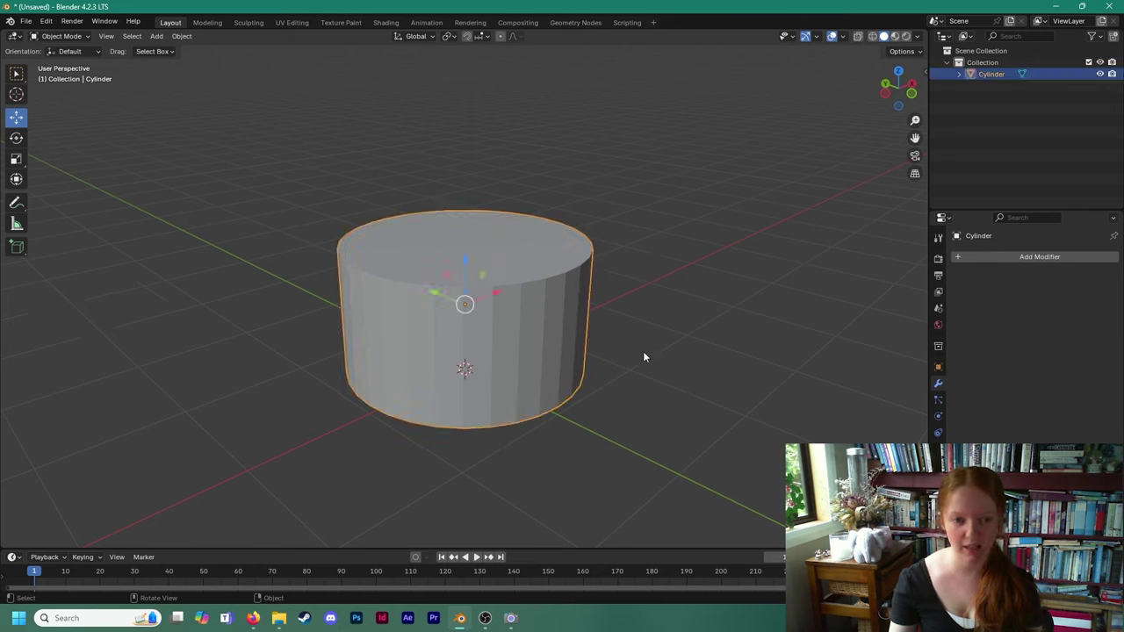
pyautogui.click(79, 37)
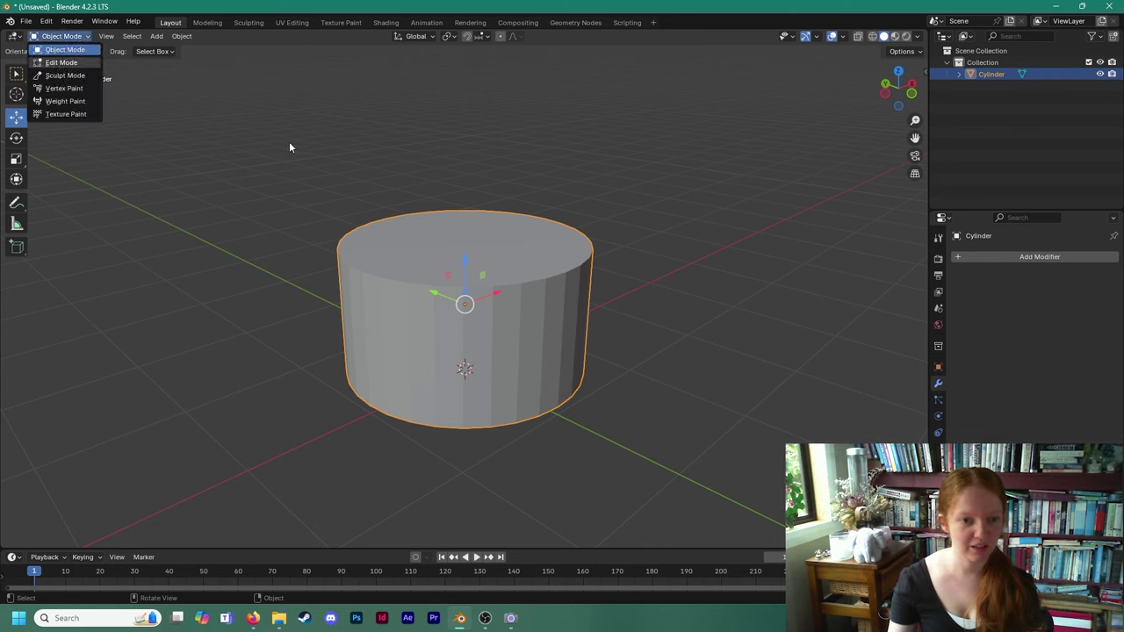
pyautogui.press('Tab')
pyautogui.hotkey('alt', 'a')
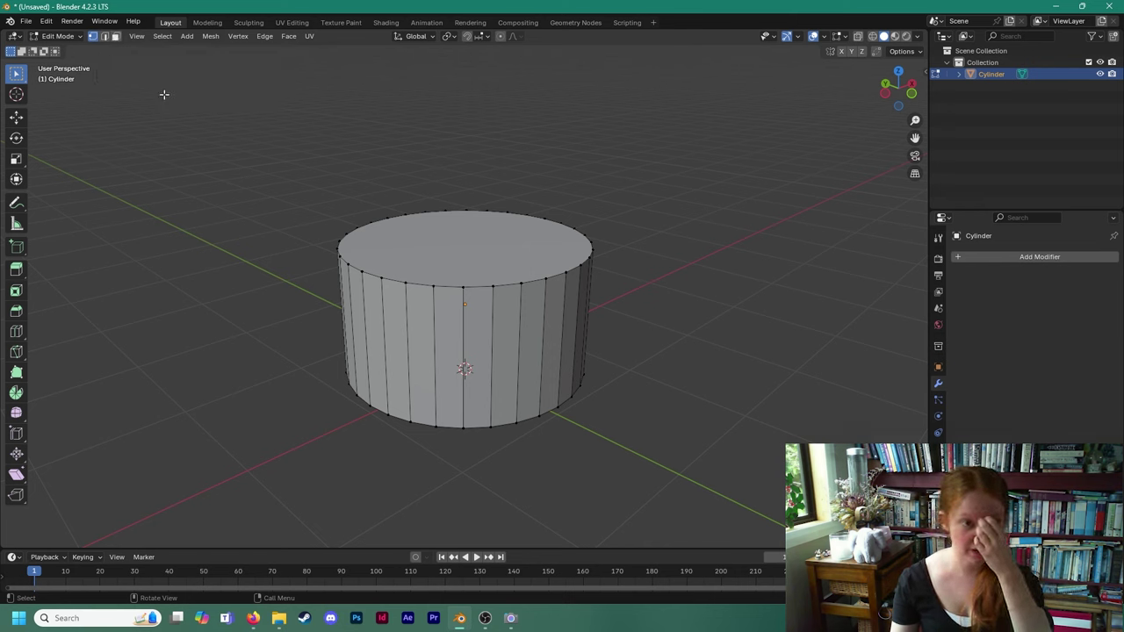
# Try selecting single vertices one after another along the front of the cylinder's top rim.
pyautogui.click(381, 277)
pyautogui.click(406, 284)
pyautogui.click(433, 286)
pyautogui.click(463, 287)
pyautogui.click(493, 286)
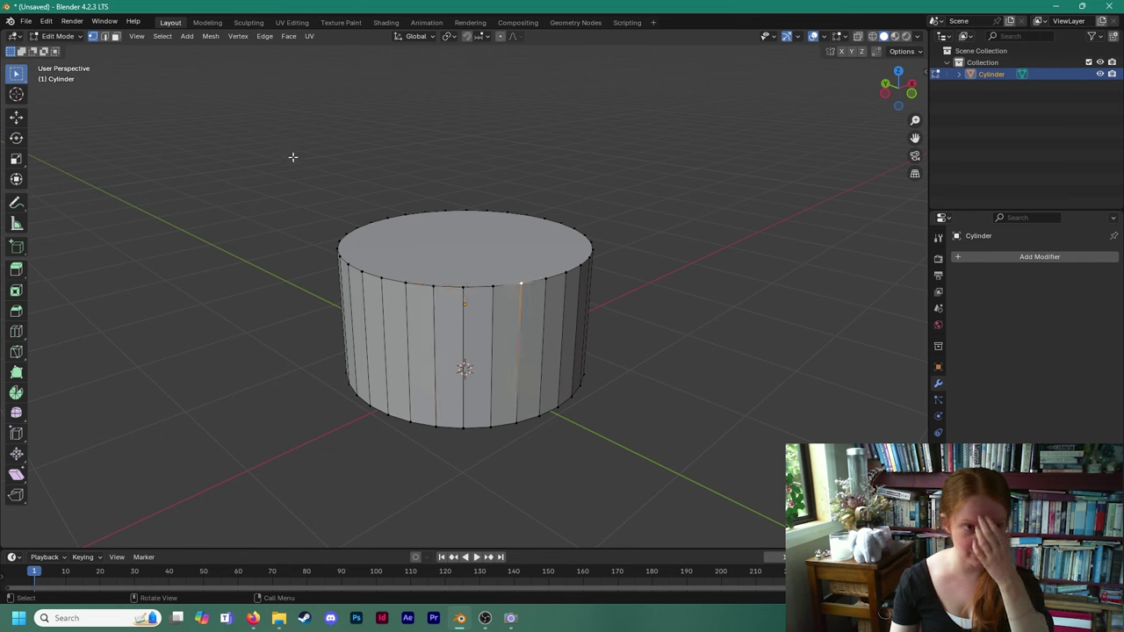
# Switch to edge selection and try picking single vertical edges on the cylinder's side.
pyautogui.click(104, 36)
pyautogui.click(437, 304)
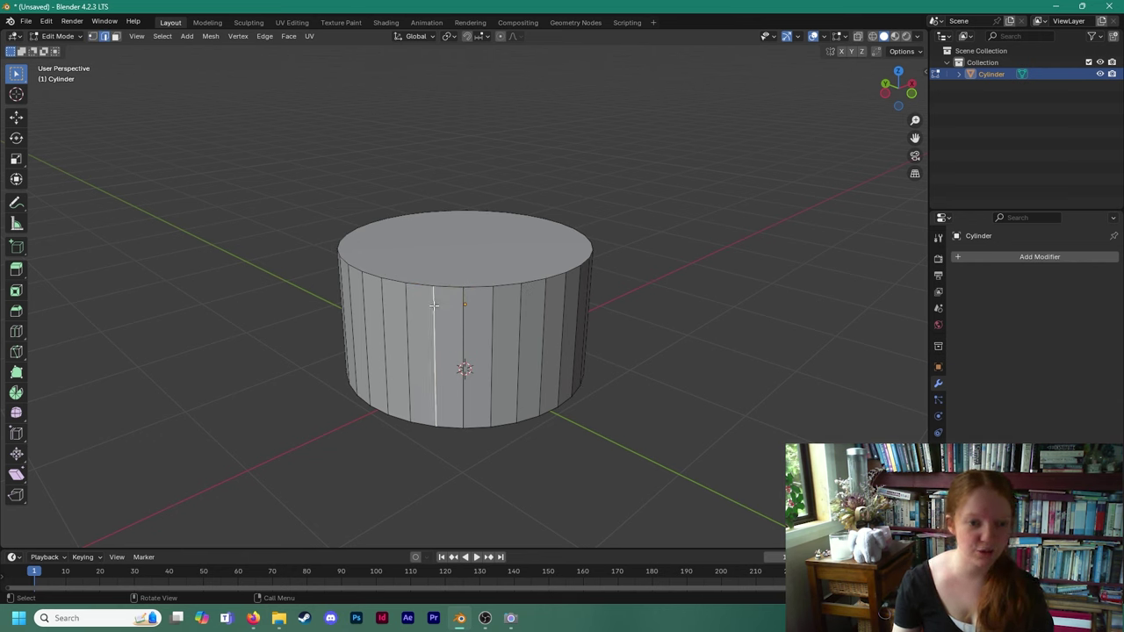
pyautogui.click(404, 307)
pyautogui.click(383, 305)
# Switch to face selection, try picking several side faces, and finish with the cylinder's top face selected.
pyautogui.click(115, 36)
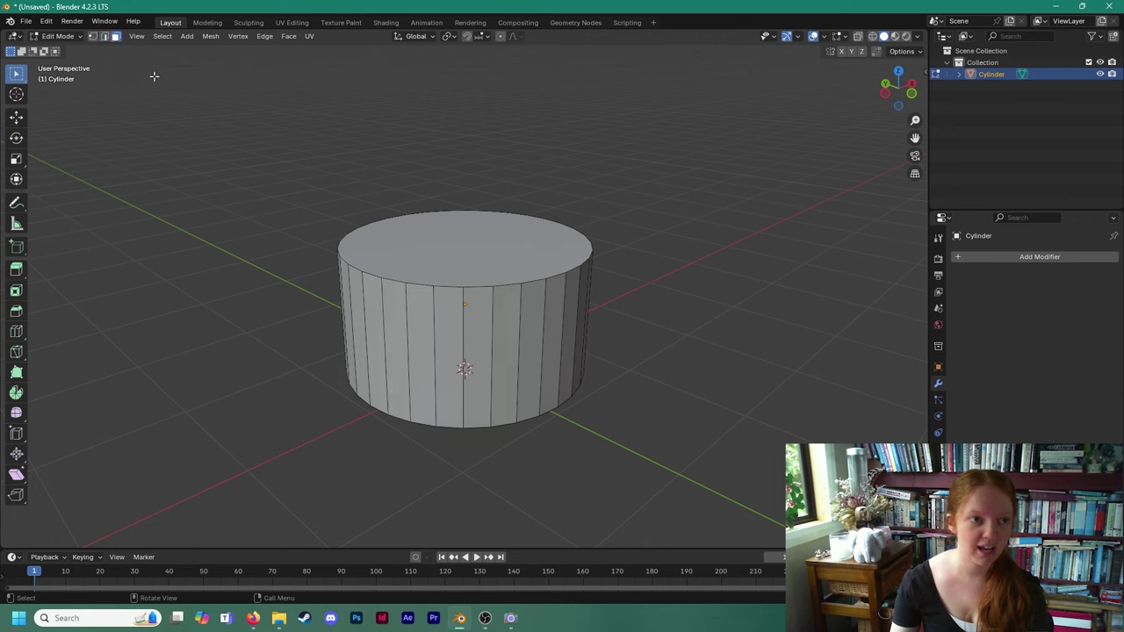
pyautogui.click(444, 258)
pyautogui.click(413, 311)
pyautogui.click(399, 308)
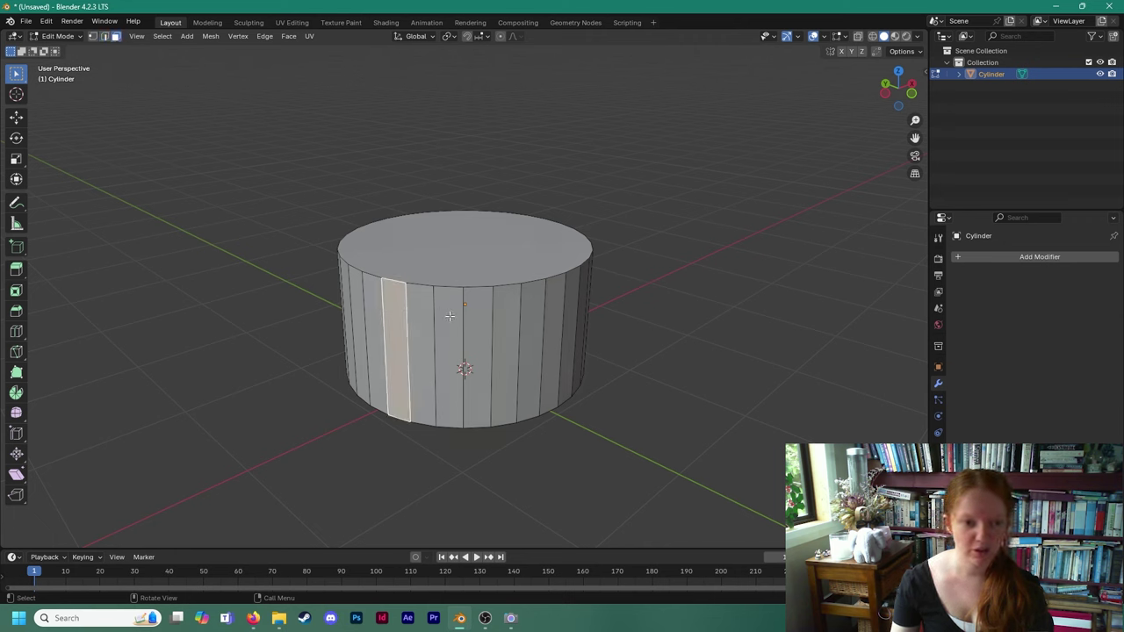
pyautogui.click(453, 316)
pyautogui.click(449, 256)
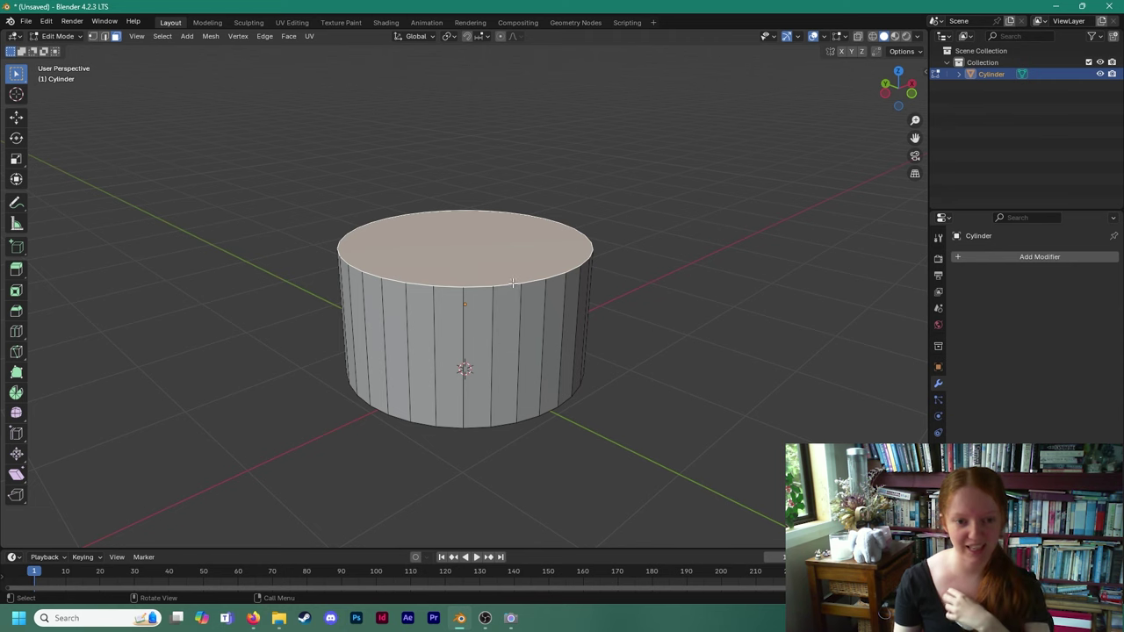
# Reselect the cylinder's top face and inset it to leave a narrow rim around the edge.
pyautogui.scroll(2, 548, 259)
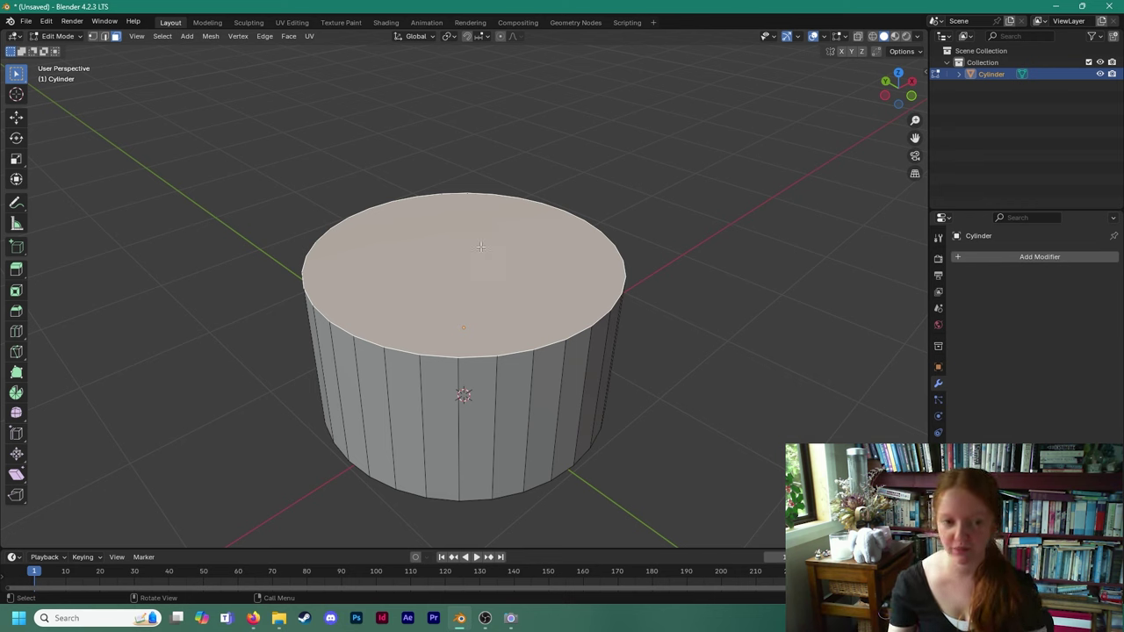
pyautogui.click(657, 152)
pyautogui.click(494, 285)
pyautogui.moveTo(494, 286); pyautogui.dragTo(495, 307, button='middle')
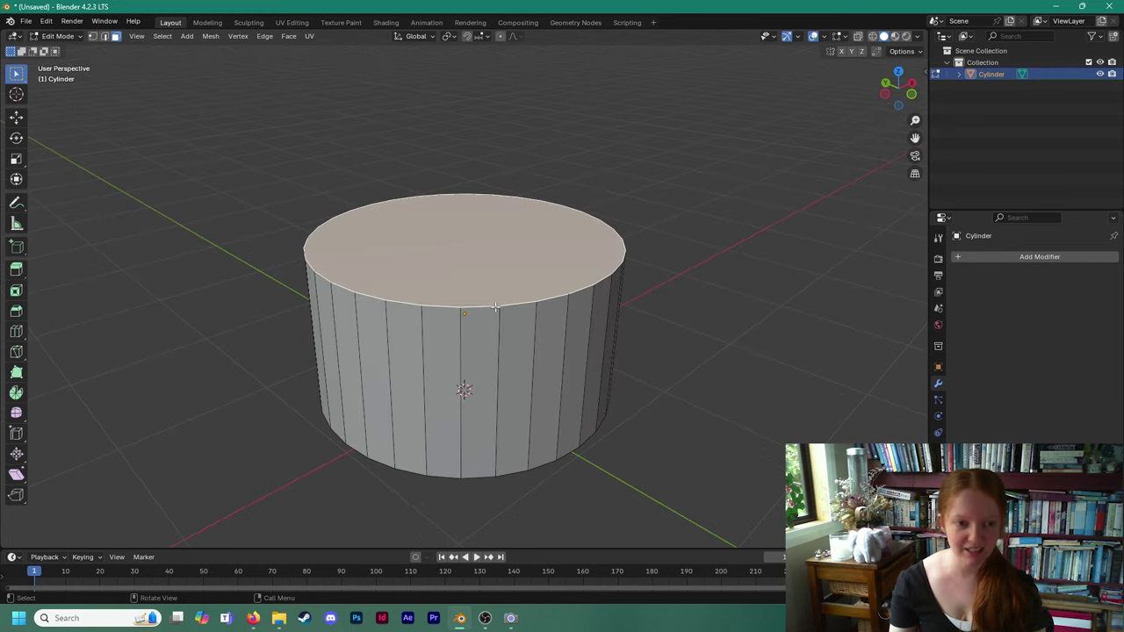
pyautogui.rightClick(470, 246)
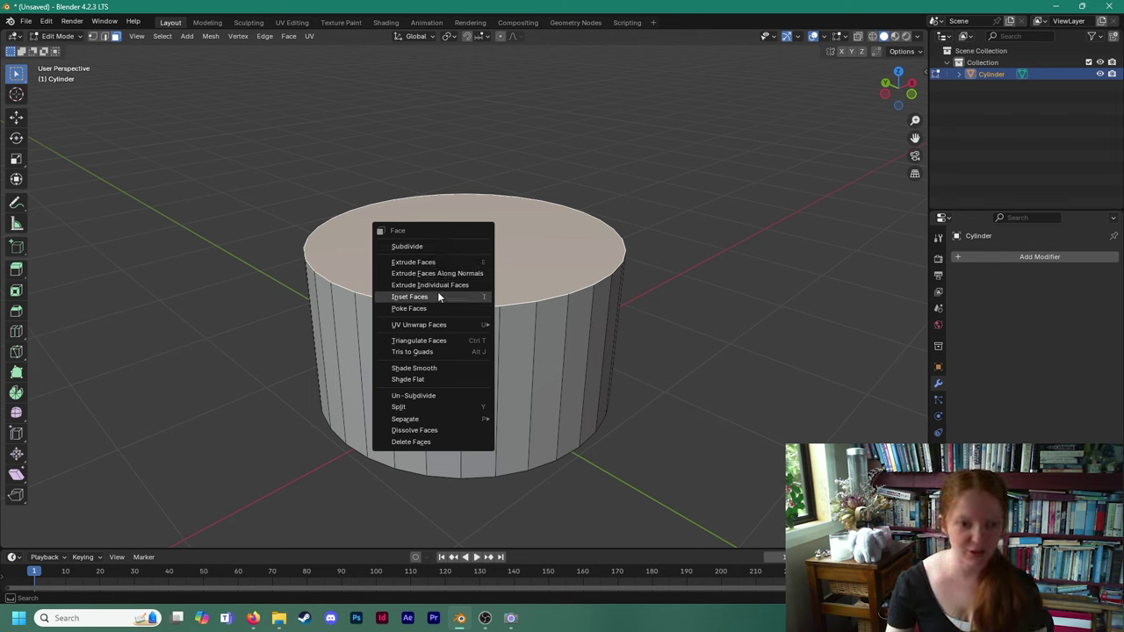
pyautogui.click(471, 296)
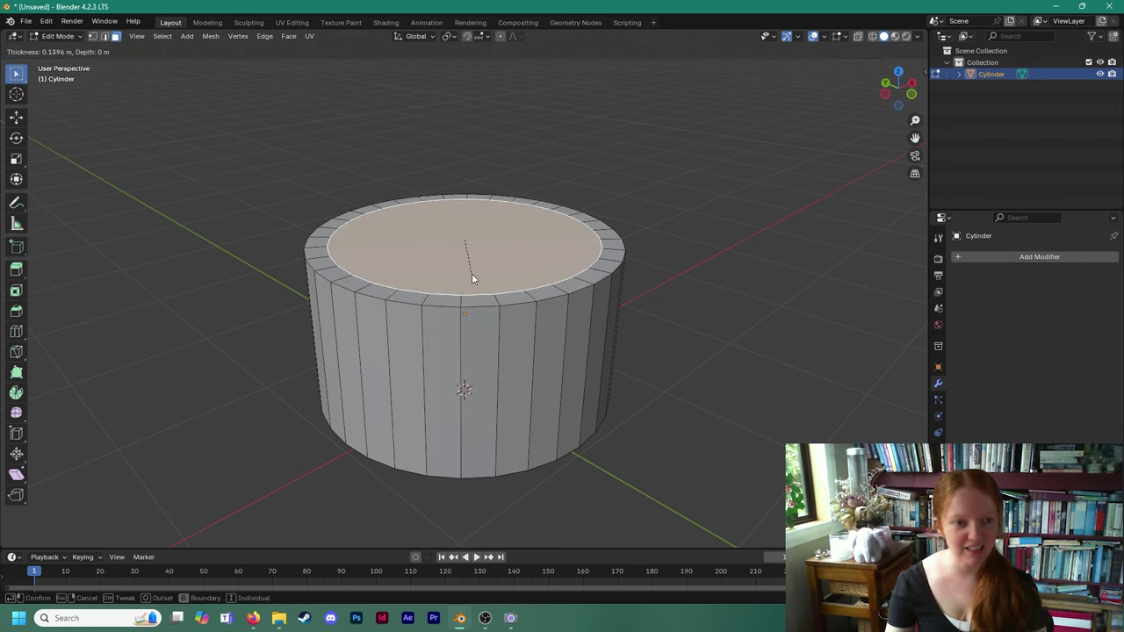
pyautogui.click(470, 259)
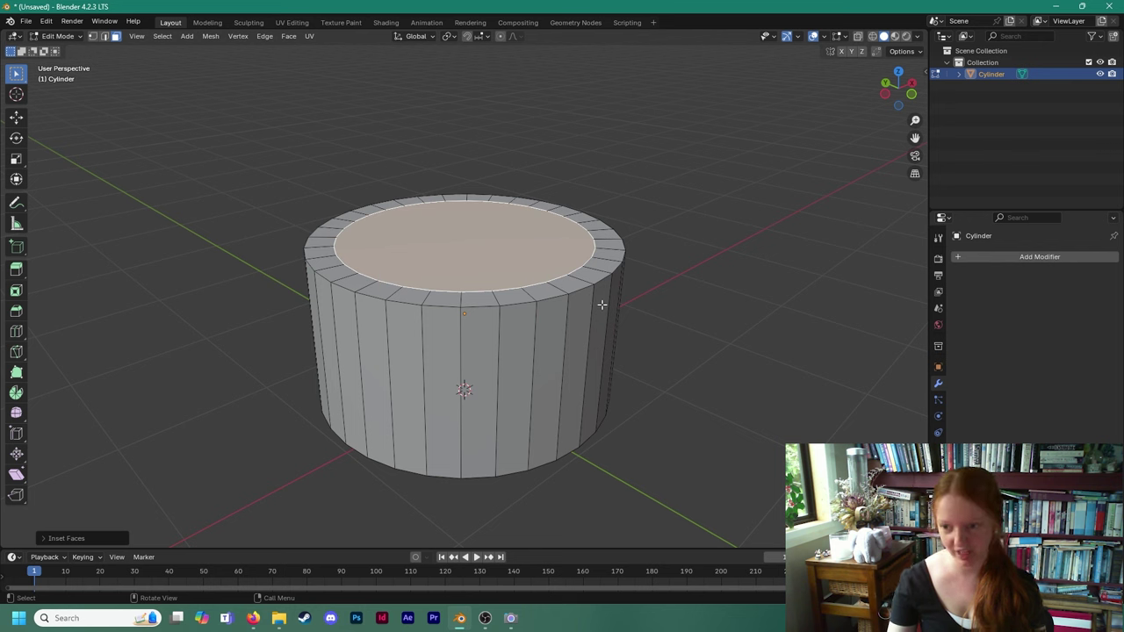
pyautogui.rightClick(514, 247)
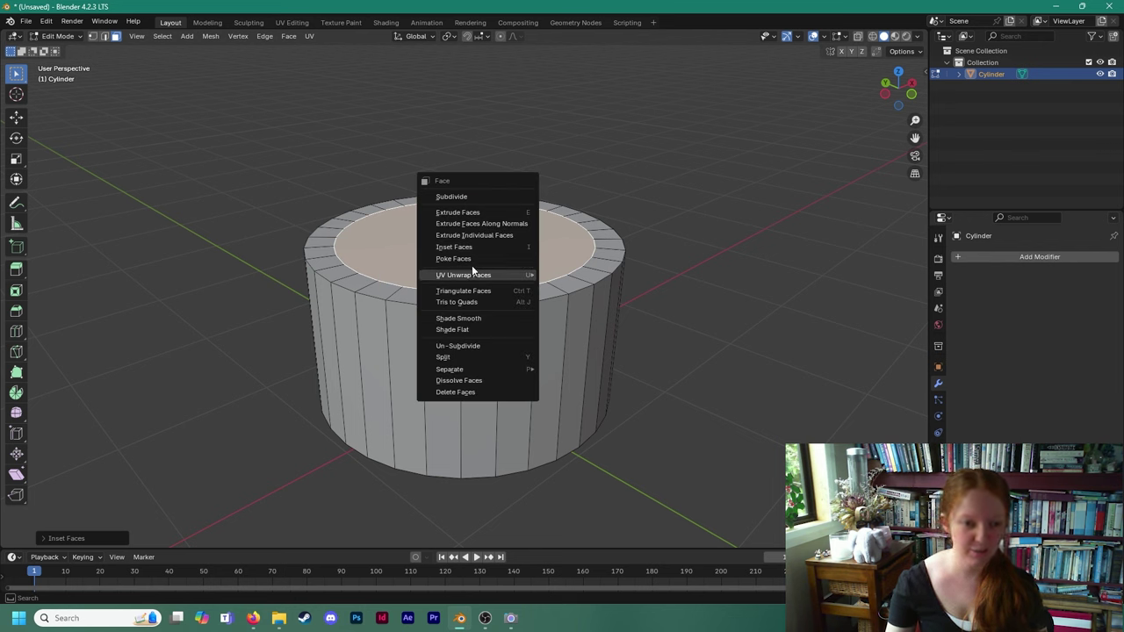
pyautogui.click(473, 249)
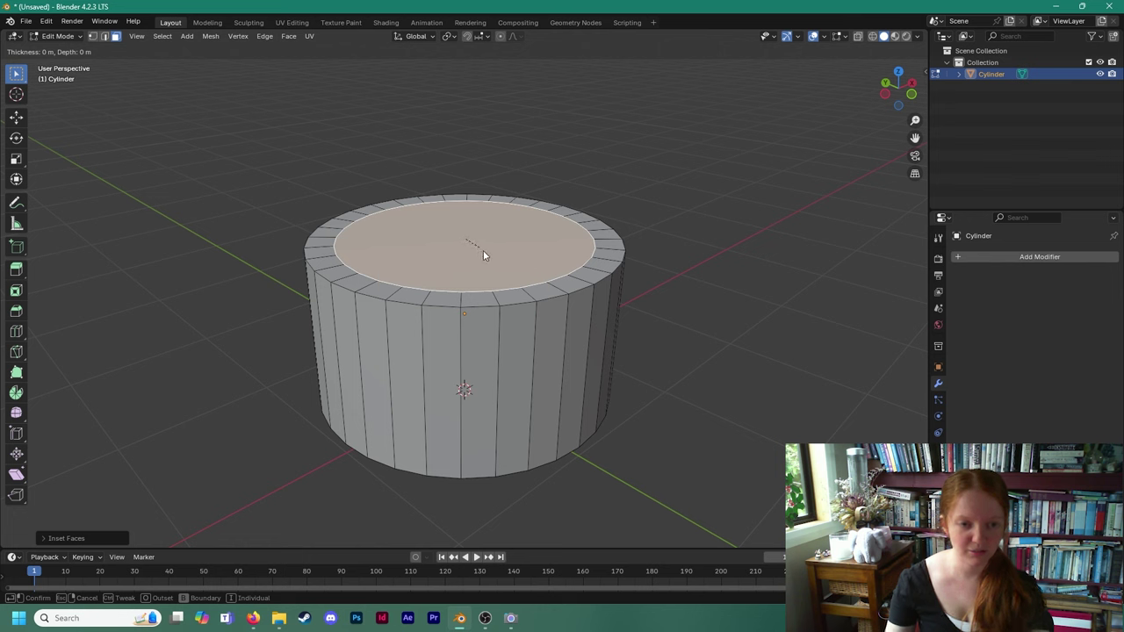
pyautogui.press('Escape')
# Inset the cylinder's inner top face a second time to form another ring inside the first.
pyautogui.rightClick(539, 244)
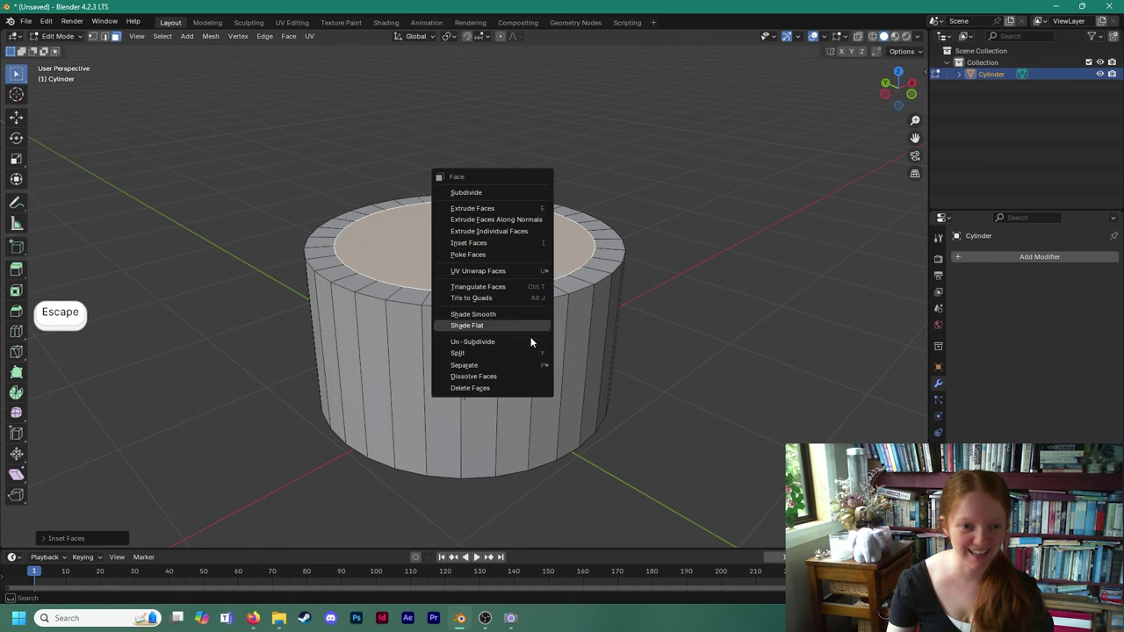
pyautogui.click(519, 248)
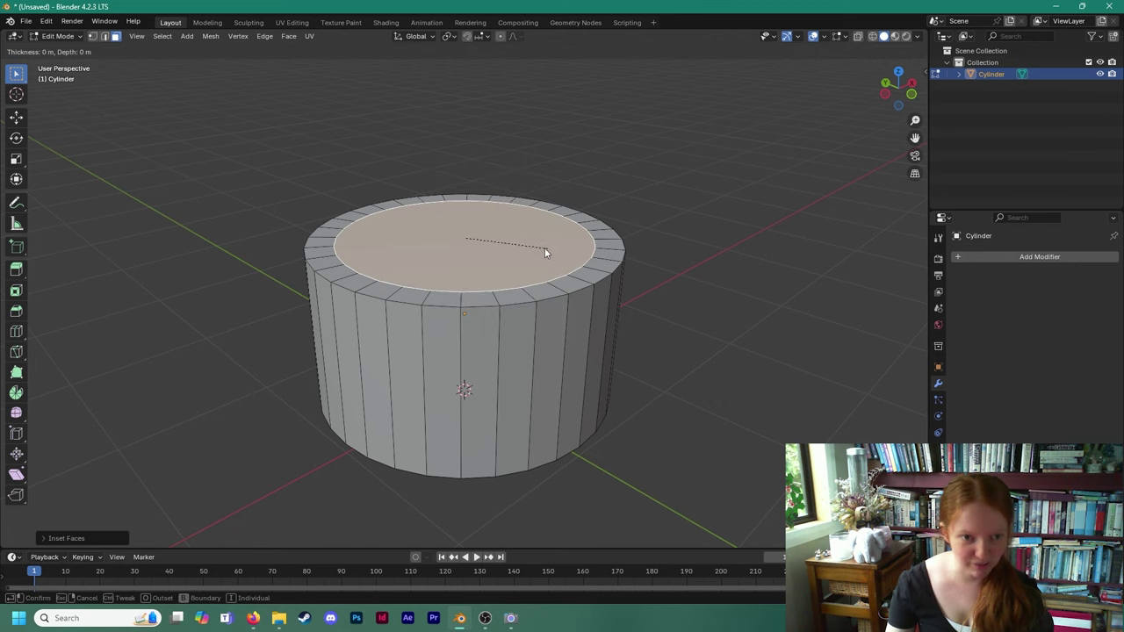
pyautogui.click(480, 240)
# Select the cylinder's bottom face and inset it by about 0.19 m.
pyautogui.scroll(-2, 502, 343)
pyautogui.moveTo(502, 342); pyautogui.dragTo(486, 287, button='middle')
pyautogui.click(487, 286)
pyautogui.scroll(2, 533, 311)
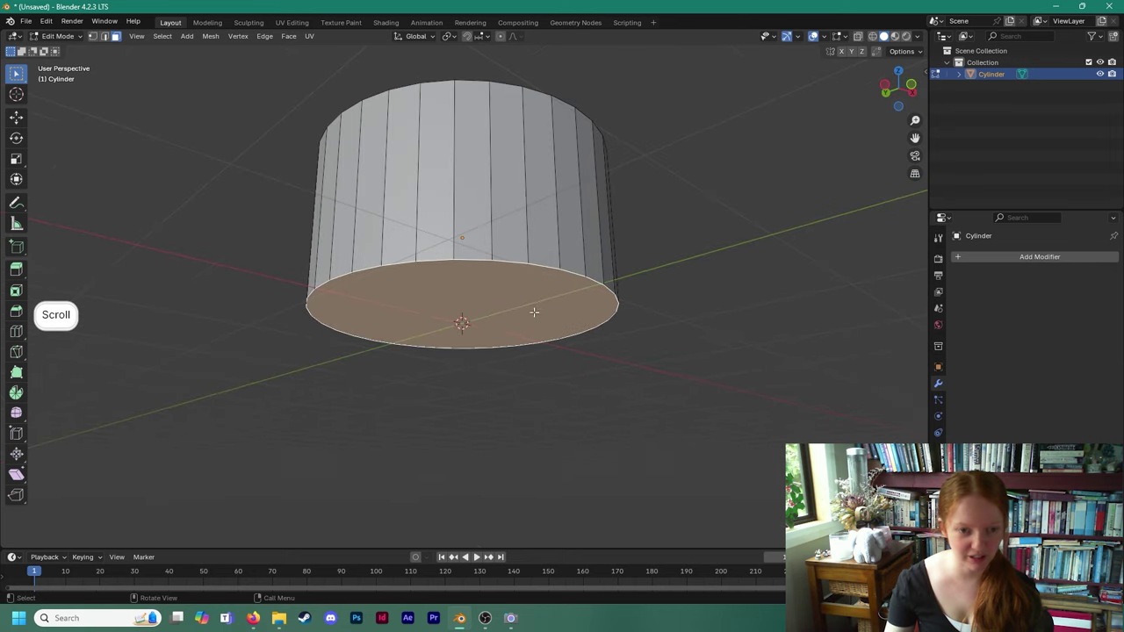
pyautogui.rightClick(534, 311)
pyautogui.click(510, 297)
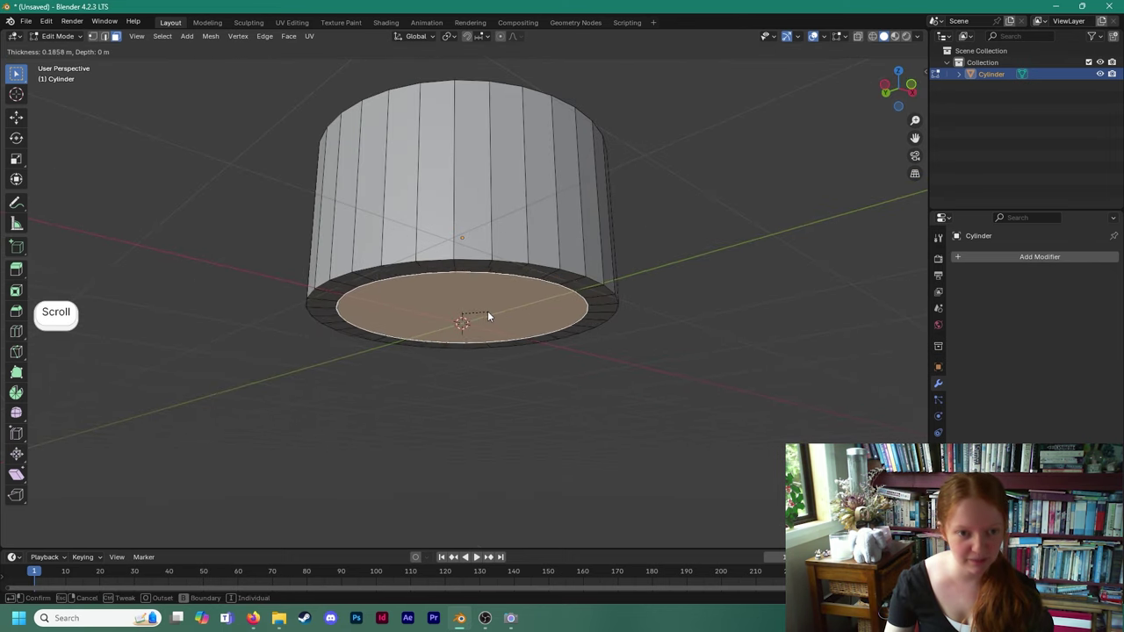
pyautogui.click(488, 314)
# Inset the inner bottom face again to add a second ring on the cylinder's underside.
pyautogui.rightClick(518, 304)
pyautogui.click(519, 304)
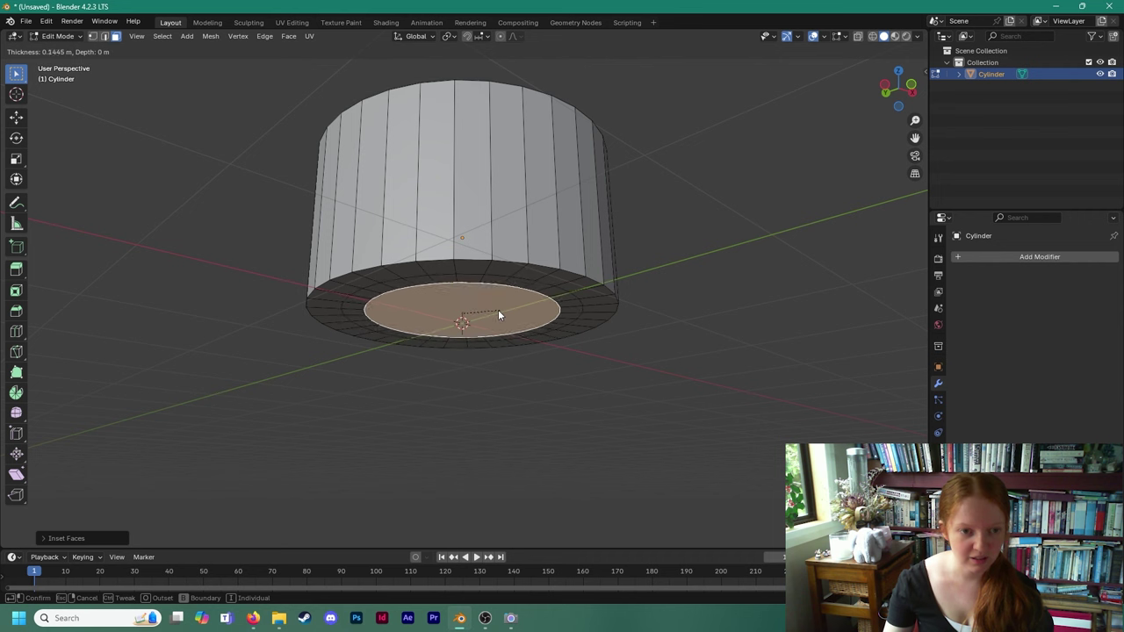
pyautogui.click(483, 312)
pyautogui.moveTo(483, 311); pyautogui.dragTo(474, 360, button='middle')
pyautogui.scroll(-2, 471, 360)
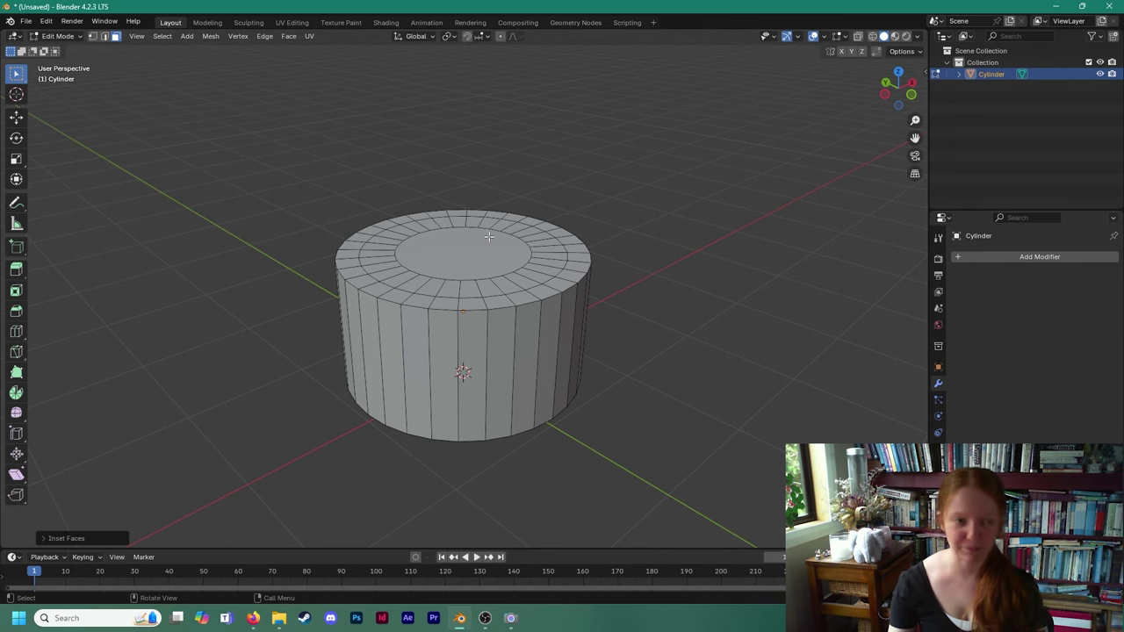
# Return to Object Mode and select the cylinder as a whole object.
pyautogui.click(55, 37)
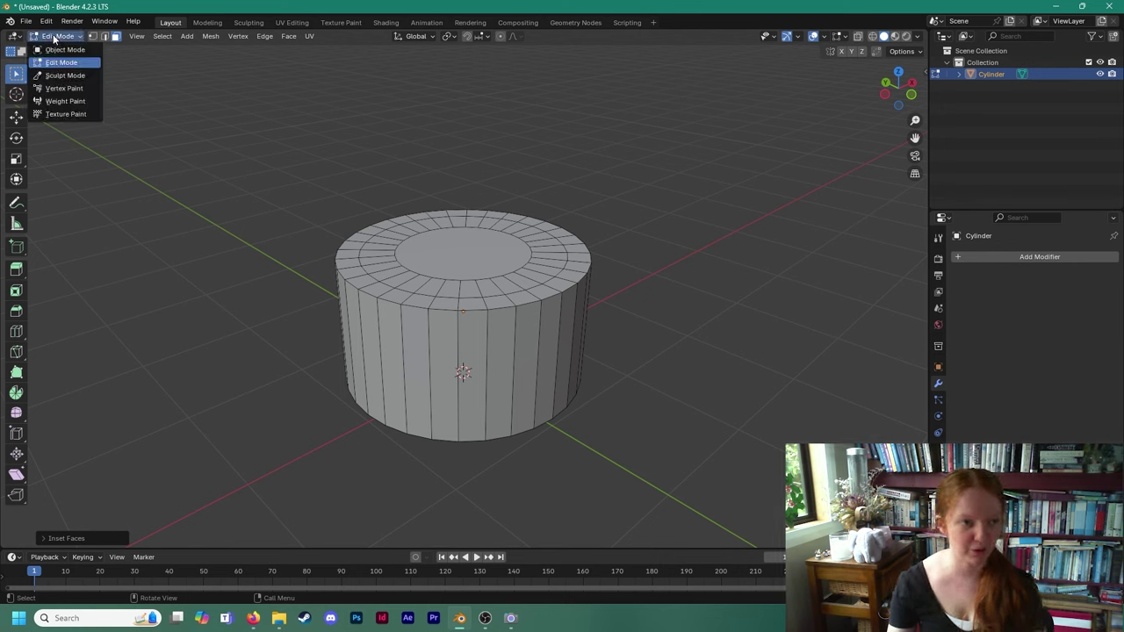
pyautogui.click(55, 49)
pyautogui.click(258, 177)
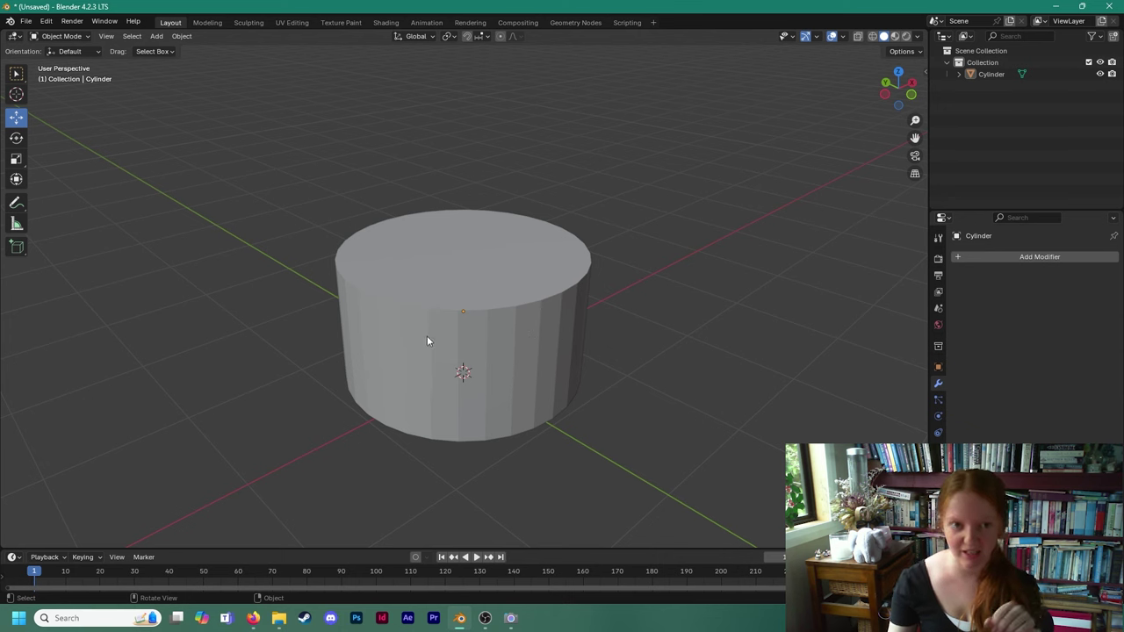
pyautogui.click(576, 370)
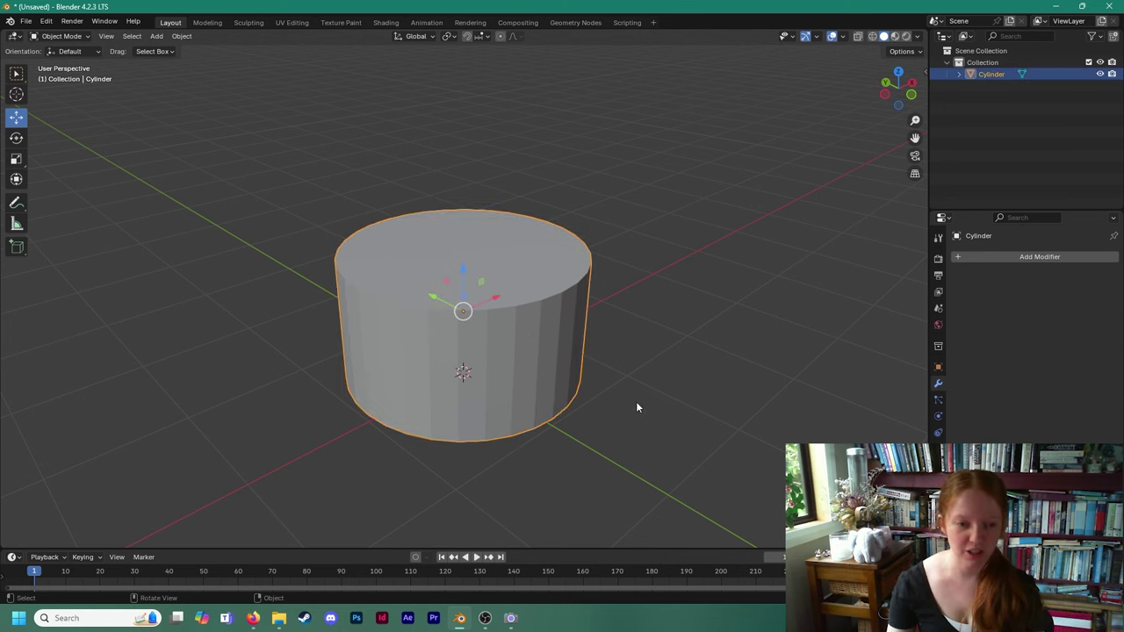
# Add a Subdivision Surface modifier to the cylinder and set its viewport level to 2.
pyautogui.click(982, 257)
pyautogui.click(944, 256)
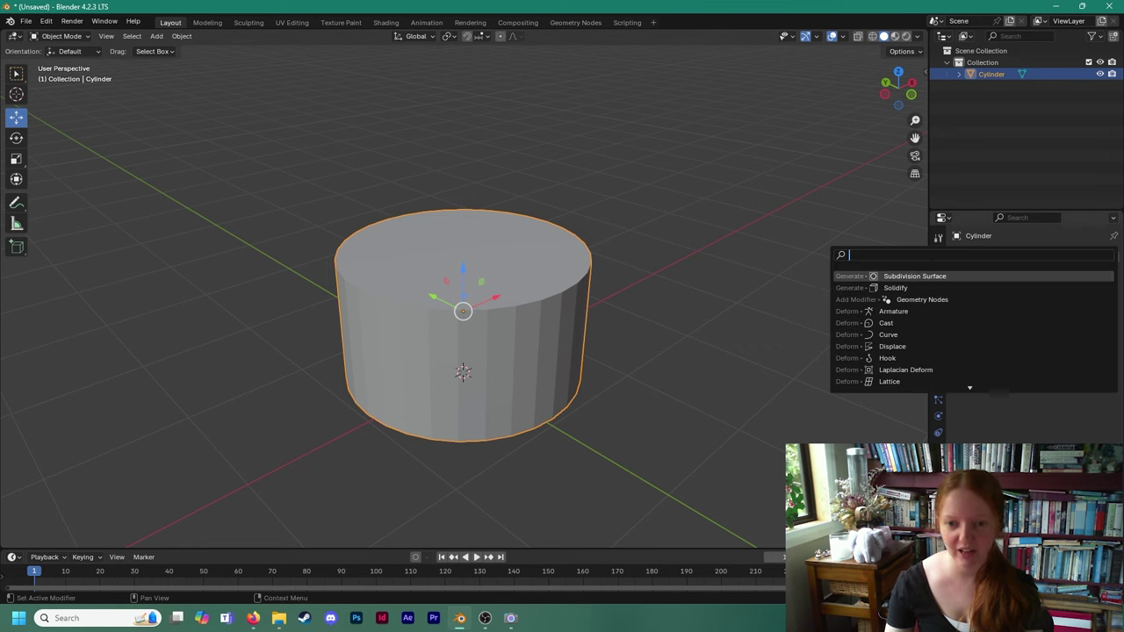
pyautogui.press('Return')
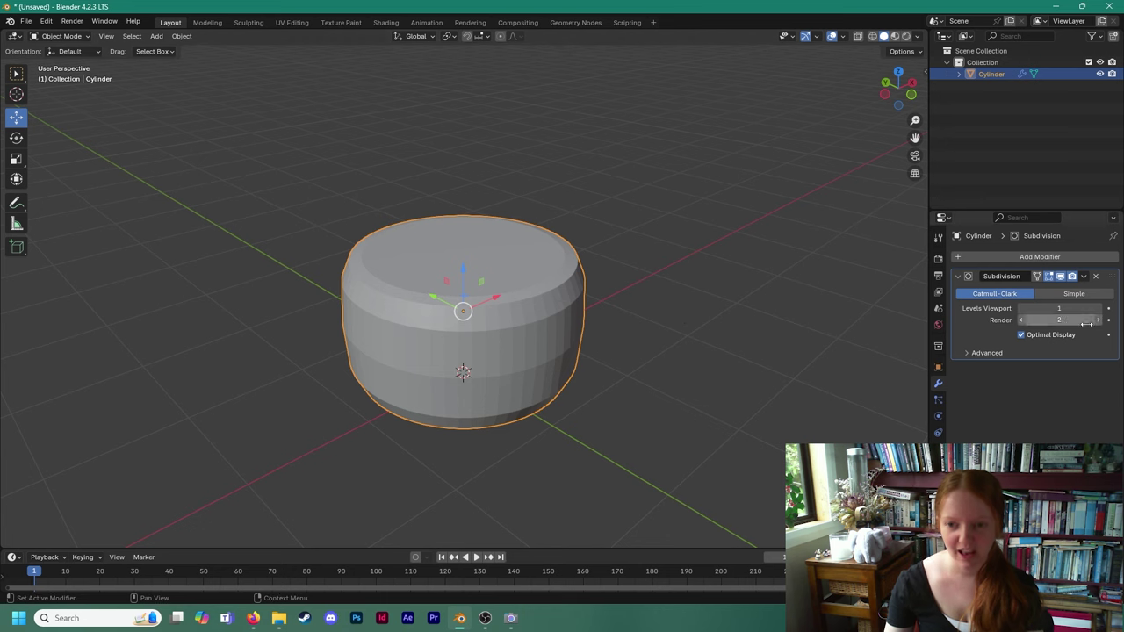
pyautogui.hotkey('ctrl', '2')
pyautogui.moveTo(625, 321); pyautogui.dragTo(537, 343, button='middle')
pyautogui.scroll(3, 535, 343)
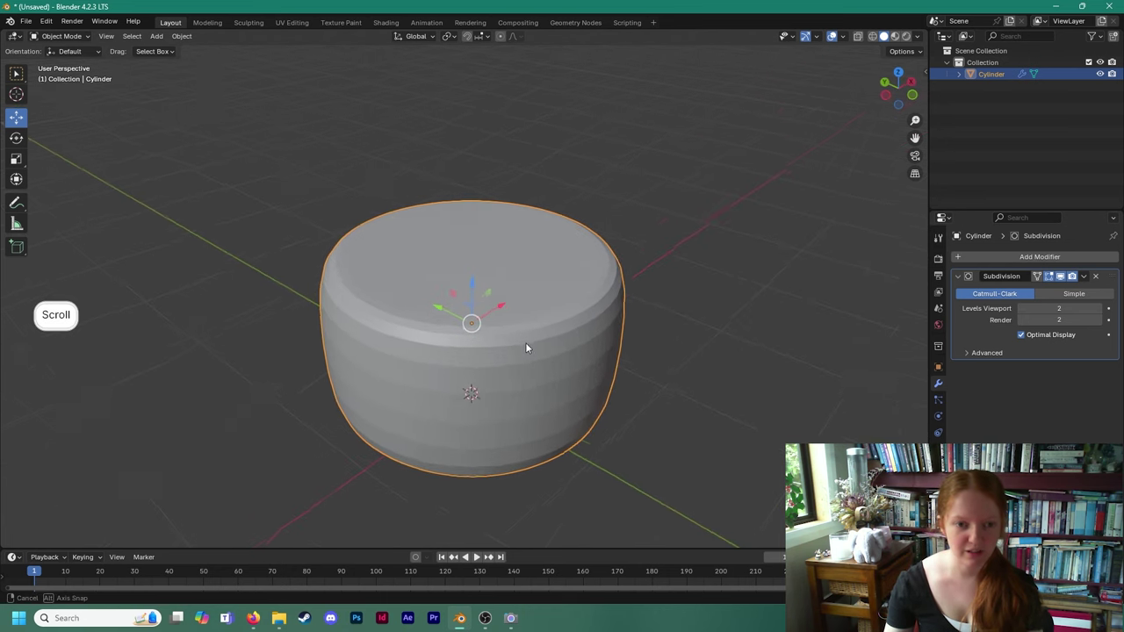
# Apply Shade Smooth to the subdivided cylinder and deselect it.
pyautogui.rightClick(527, 274)
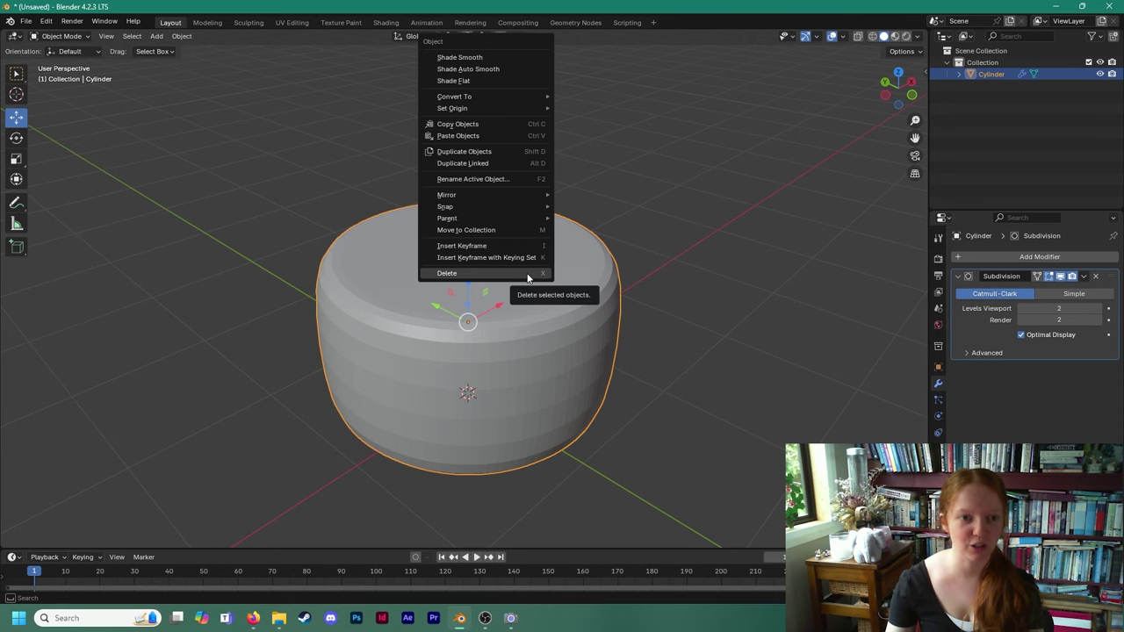
pyautogui.click(477, 57)
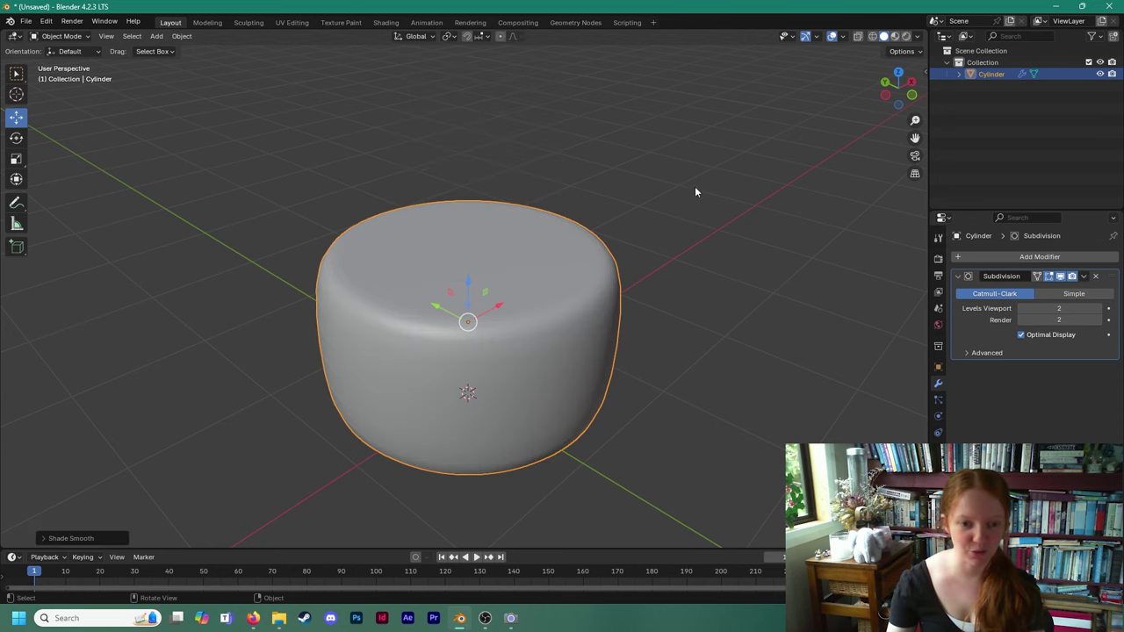
pyautogui.moveTo(533, 347)
pyautogui.mouseDown(button='middle')
pyautogui.moveTo(537, 313)
pyautogui.moveTo(515, 339)
pyautogui.mouseUp(button='middle')
pyautogui.scroll(1, 537, 312)
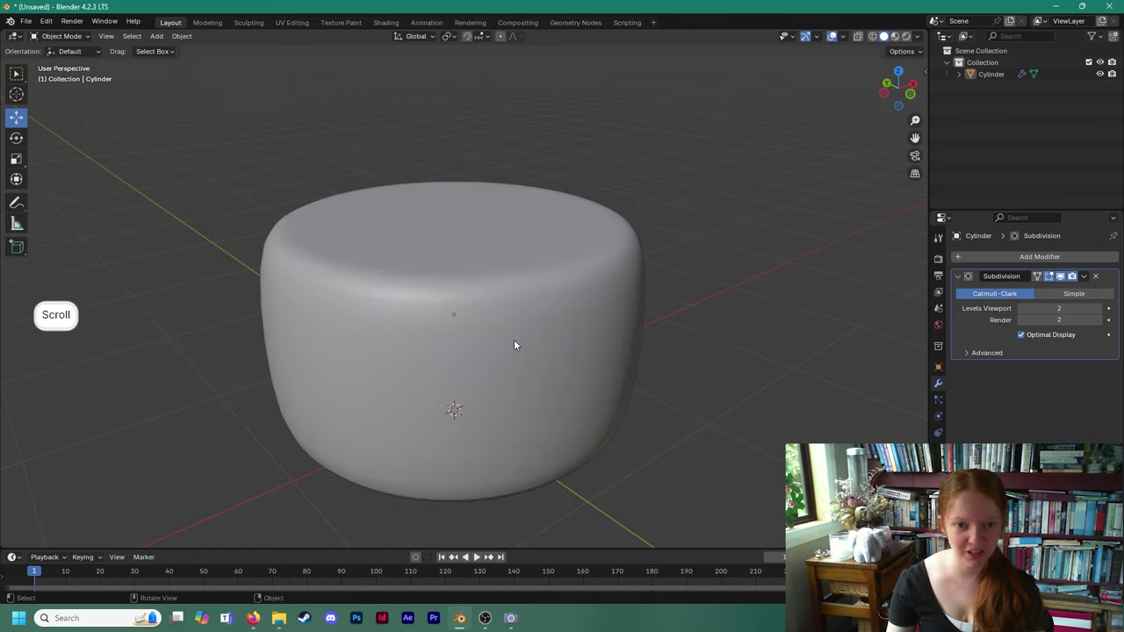
# Examine the smoothed cylinder's rounded rim and side profile from several angles.
pyautogui.scroll(-1, 512, 344)
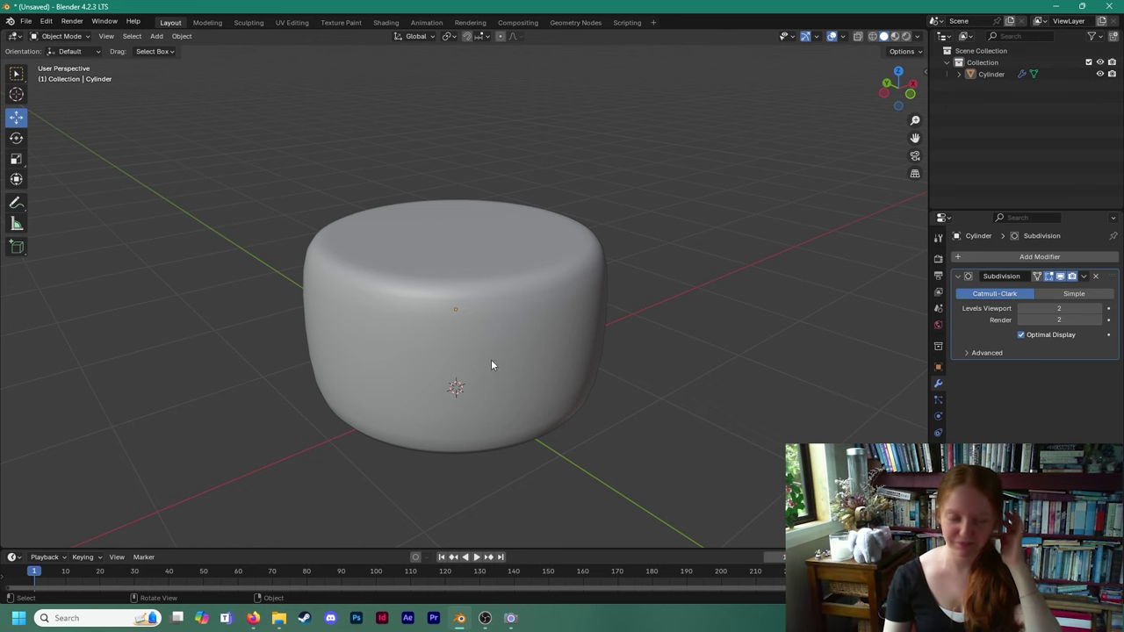
pyautogui.scroll(2, 477, 373)
pyautogui.moveTo(478, 379); pyautogui.dragTo(484, 353, button='middle')
pyautogui.moveTo(401, 379)
pyautogui.mouseDown(button='middle')
pyautogui.moveTo(364, 371)
pyautogui.moveTo(421, 376)
pyautogui.moveTo(391, 369)
pyautogui.mouseUp(button='middle')
pyautogui.scroll(3, 372, 307)
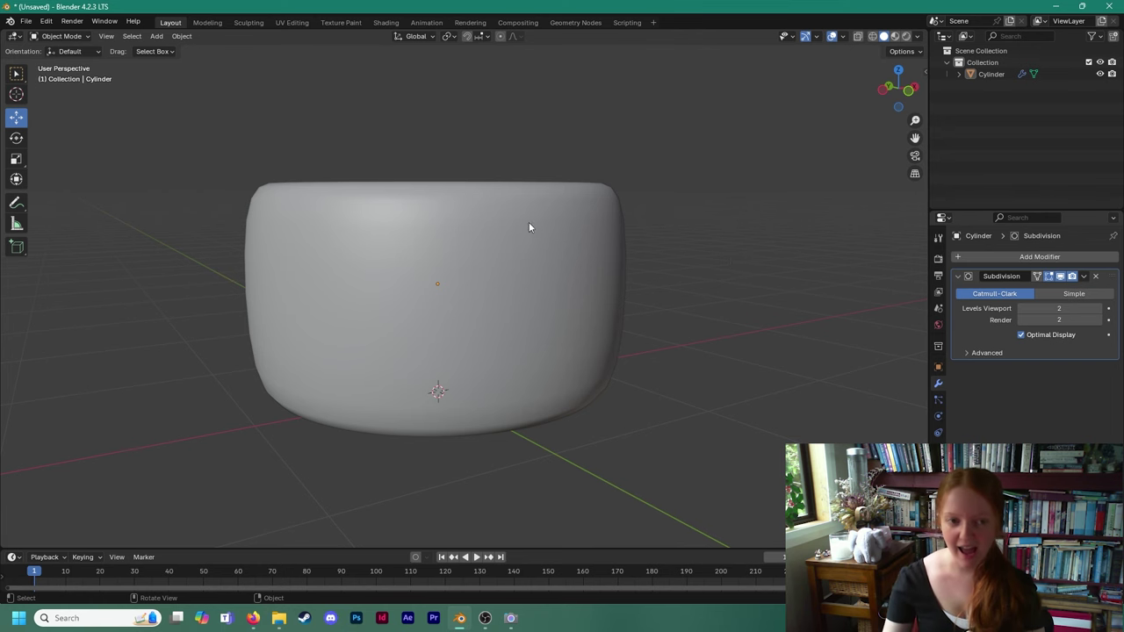
pyautogui.scroll(-2, 518, 231)
pyautogui.moveTo(506, 235); pyautogui.dragTo(522, 254, button='middle')
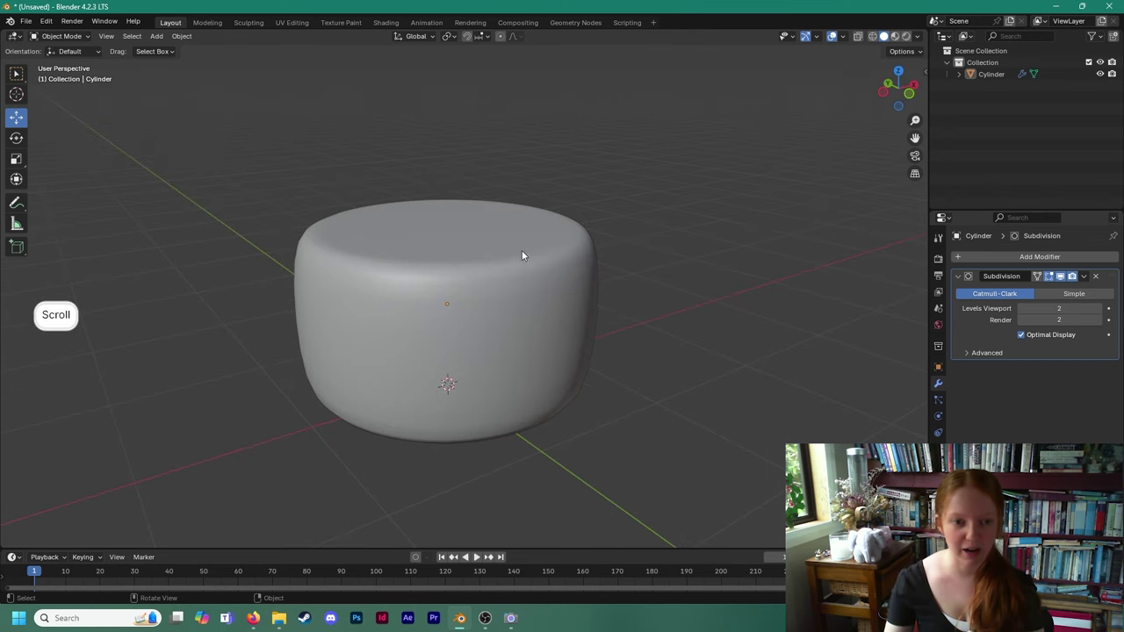
# Put the cylinder in Edit Mode and compare its original mesh cage with the smoothed surface.
pyautogui.click(455, 257)
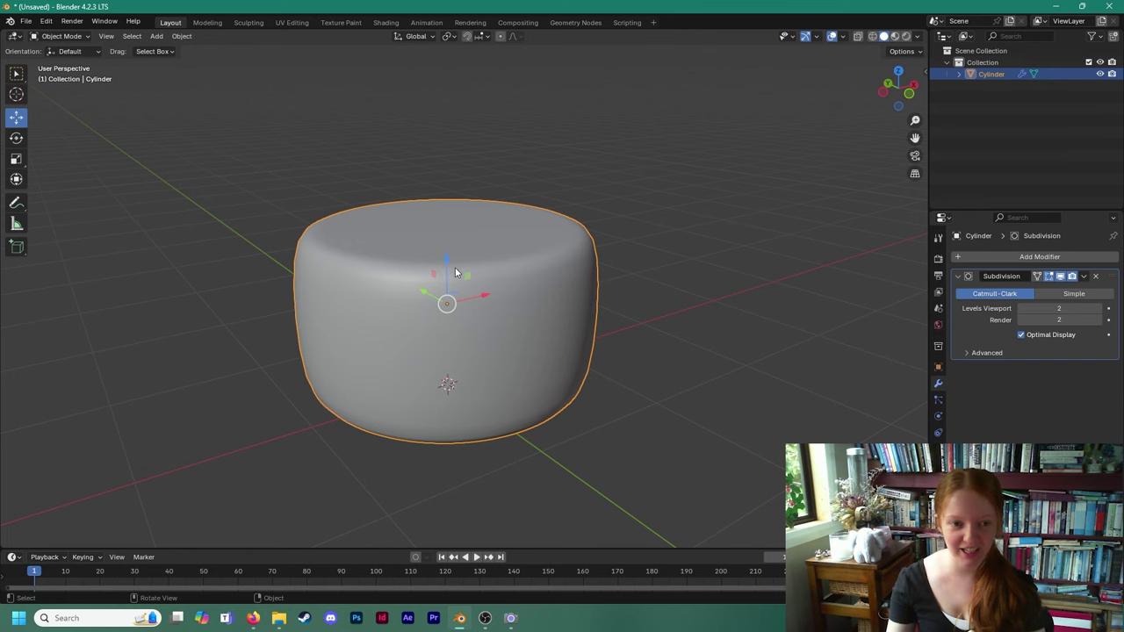
pyautogui.click(59, 36)
pyautogui.click(52, 64)
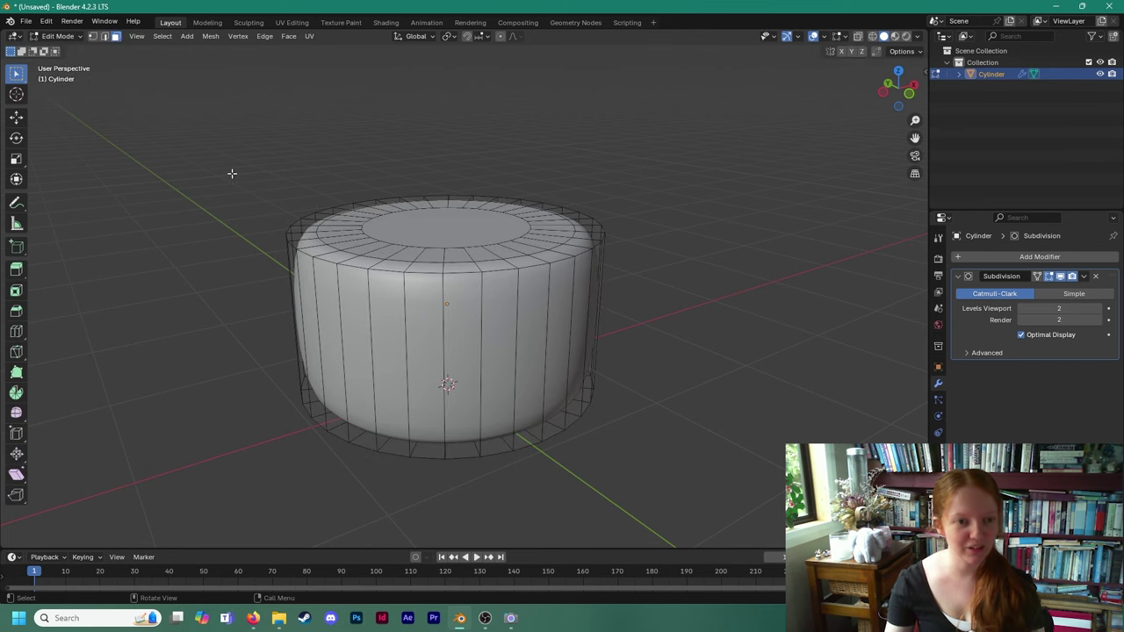
pyautogui.moveTo(320, 215); pyautogui.dragTo(352, 205, button='middle')
pyautogui.scroll(3, 351, 205)
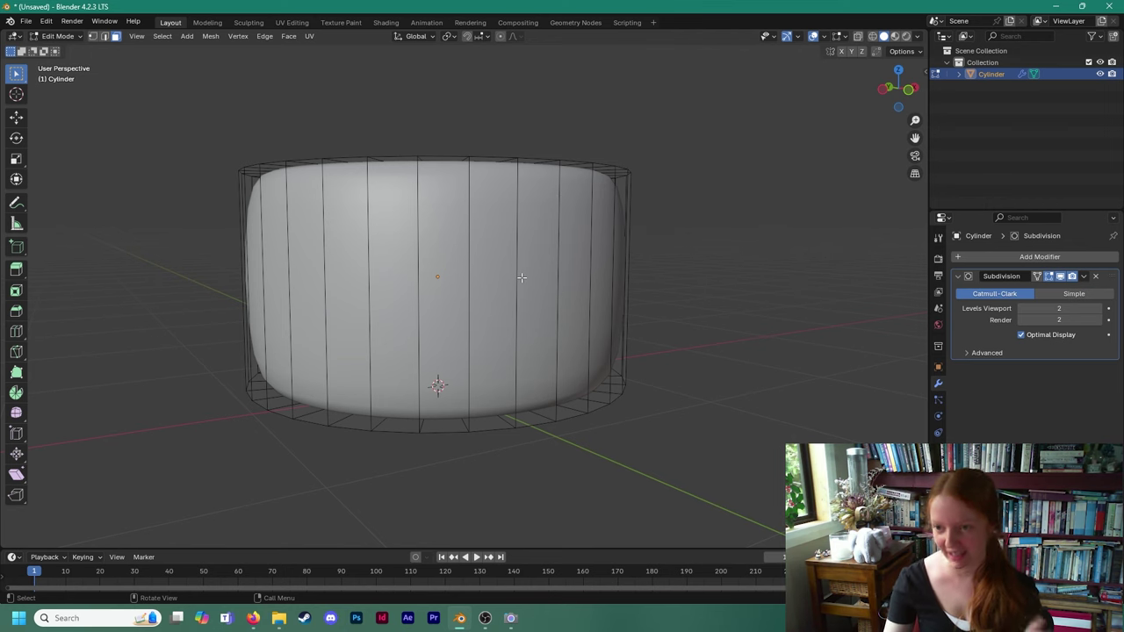
pyautogui.moveTo(437, 309); pyautogui.dragTo(399, 216, button='middle')
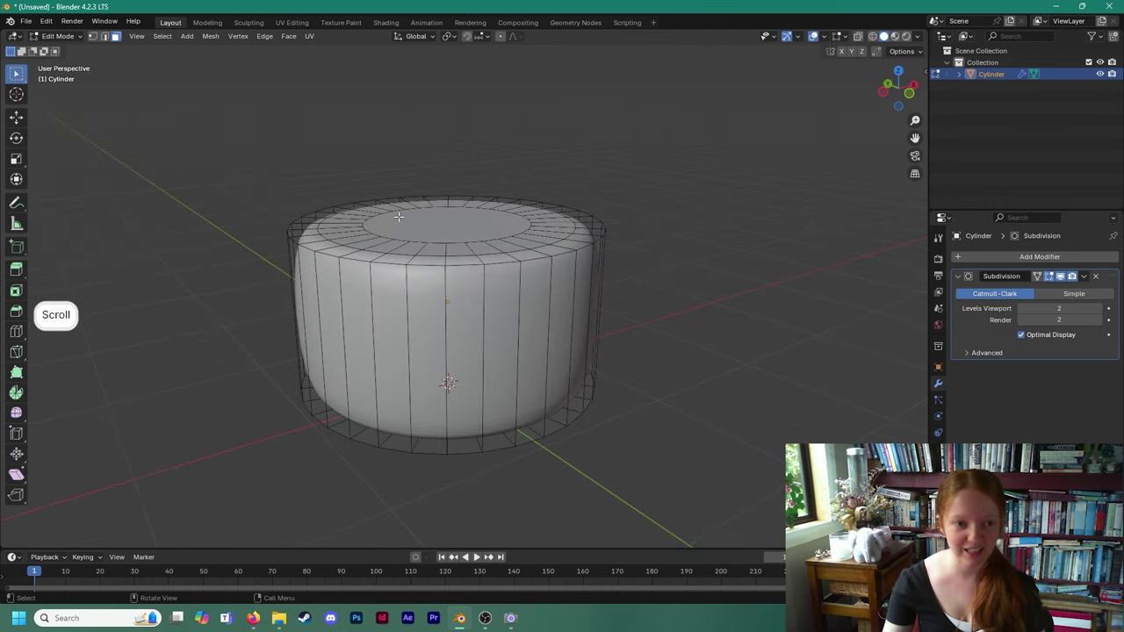
pyautogui.moveTo(311, 390); pyautogui.dragTo(436, 247, button='middle')
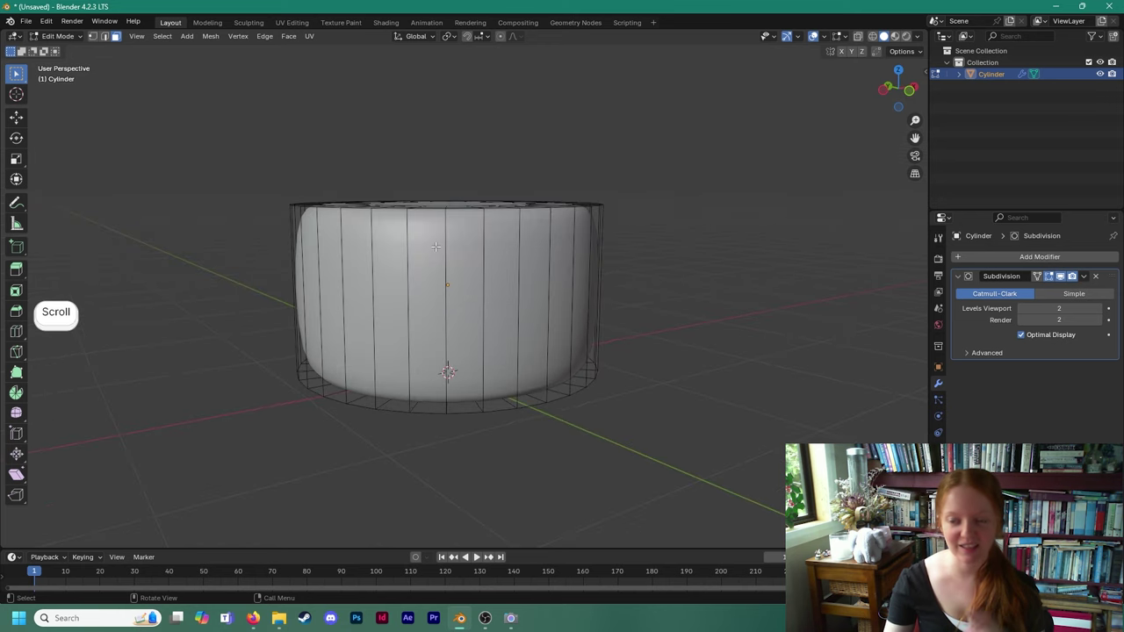
pyautogui.scroll(1, 326, 274)
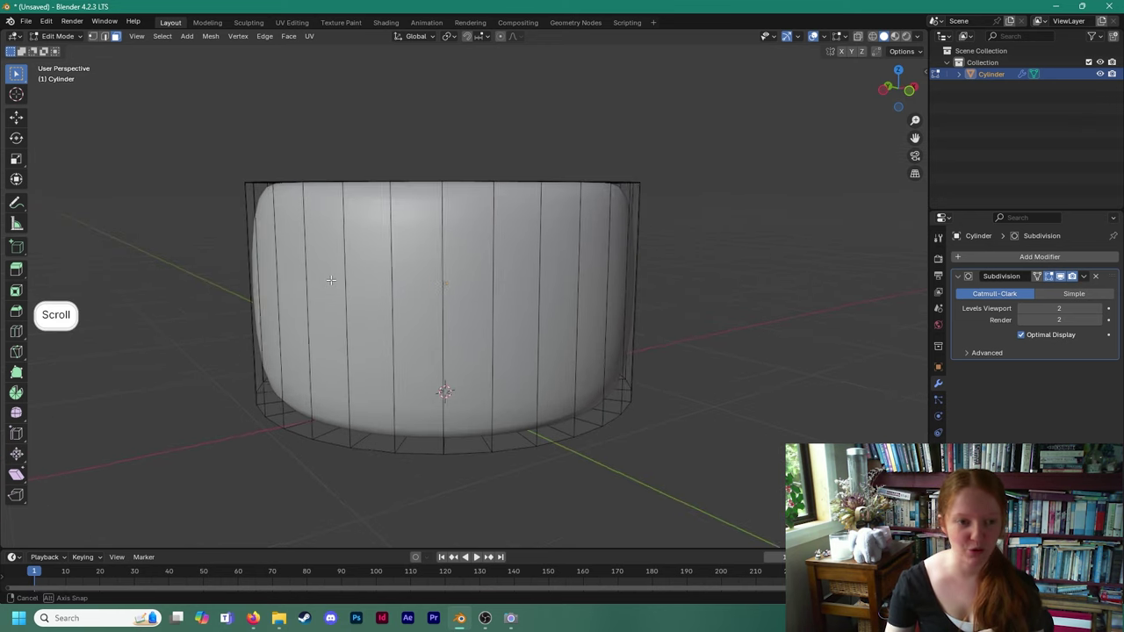
pyautogui.moveTo(242, 179); pyautogui.dragTo(248, 172, button='middle')
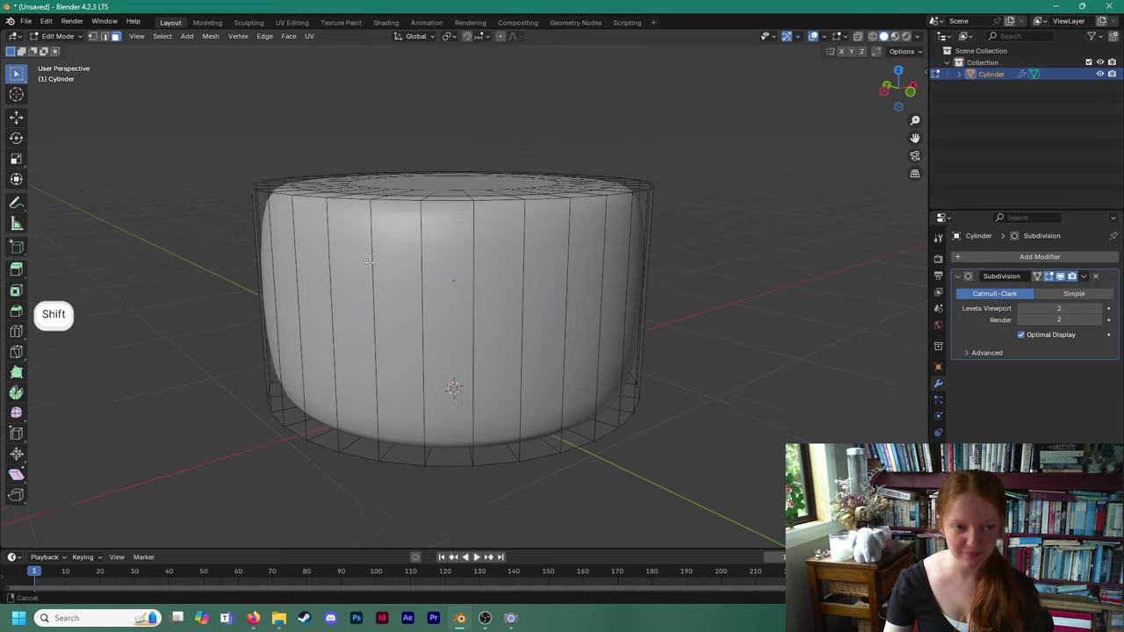
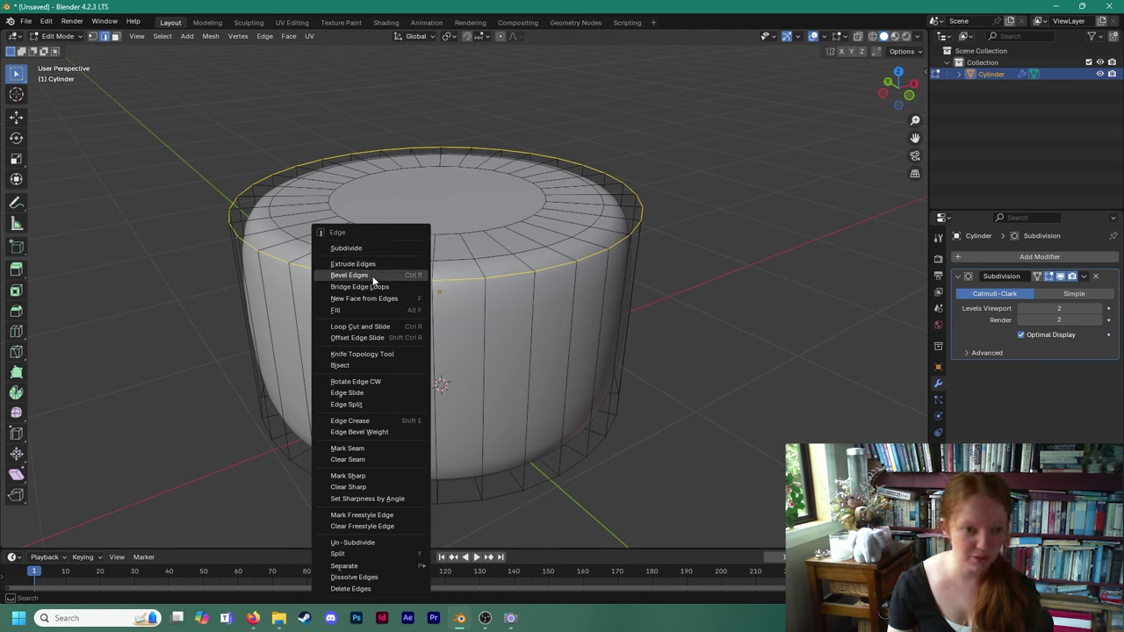
# Bevel the edge loop around the cylinder's top outer rim by about 0.05 m with one segment, and inspect the sharpened edge.
pyautogui.click(393, 275)
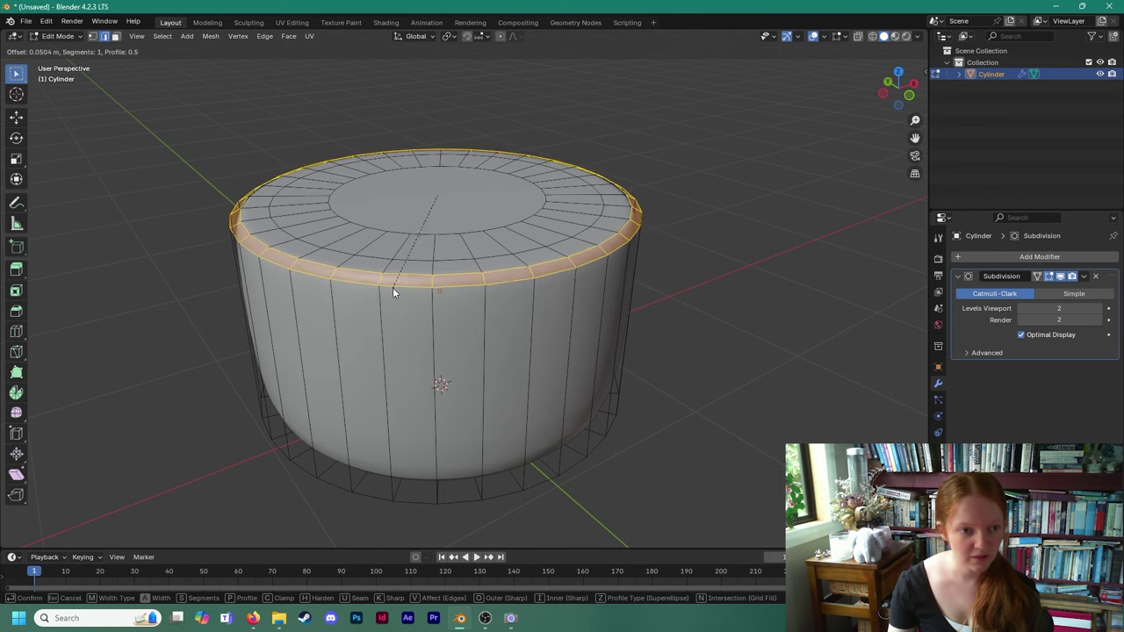
pyautogui.click(392, 288)
pyautogui.moveTo(392, 289); pyautogui.dragTo(290, 239, button='middle')
pyautogui.click(234, 243)
pyautogui.scroll(5, 291, 239)
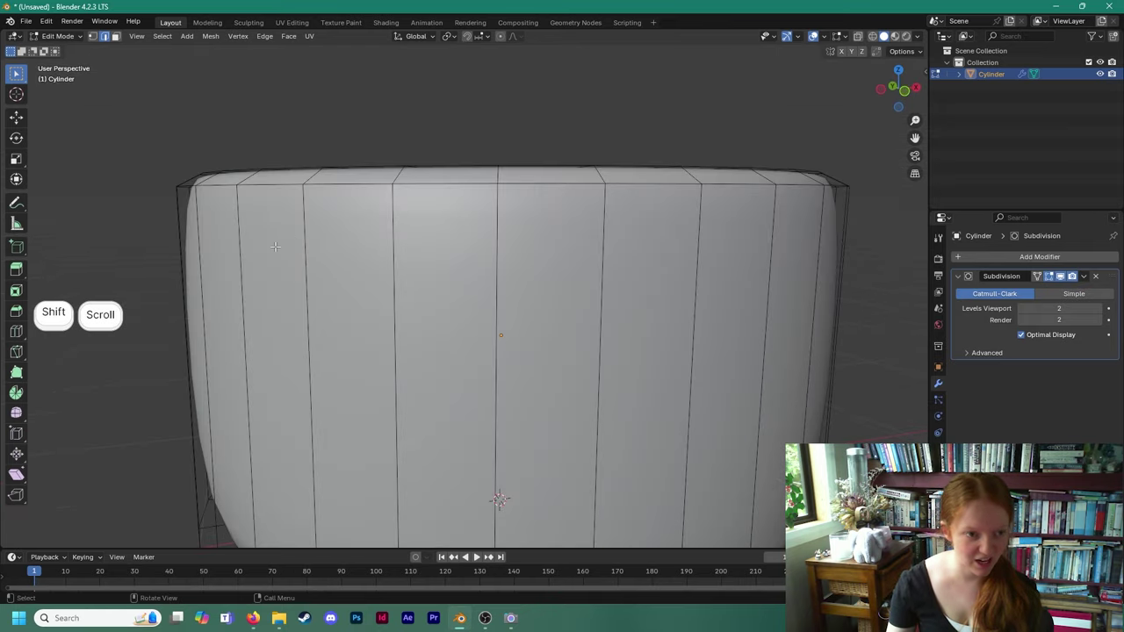
pyautogui.scroll(-5, 307, 281)
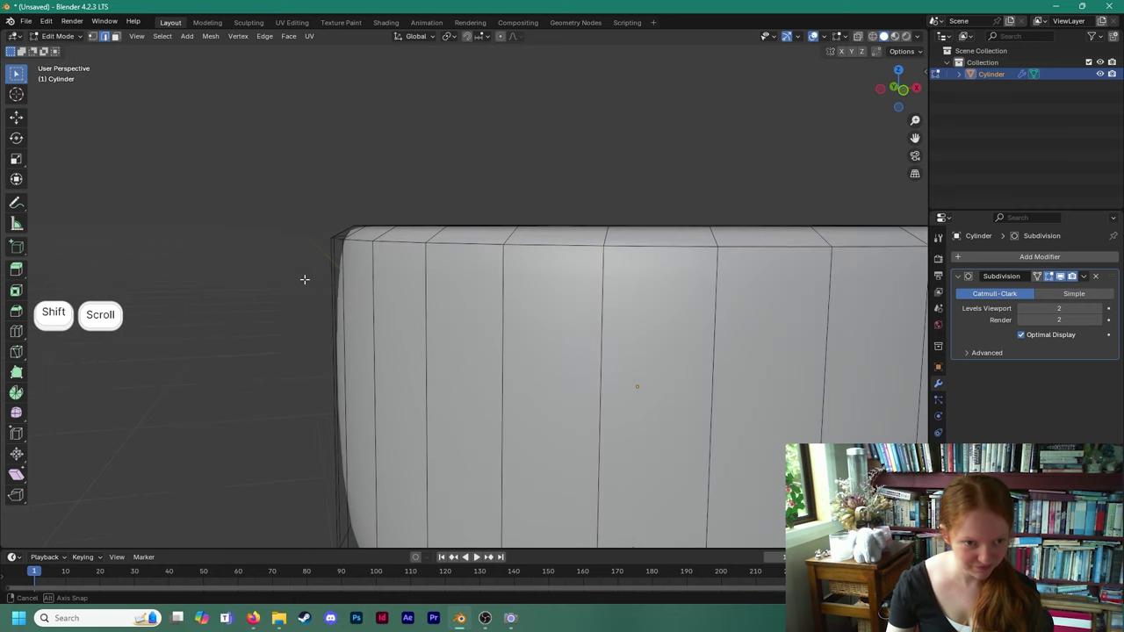
pyautogui.moveTo(301, 276); pyautogui.dragTo(461, 327, button='middle')
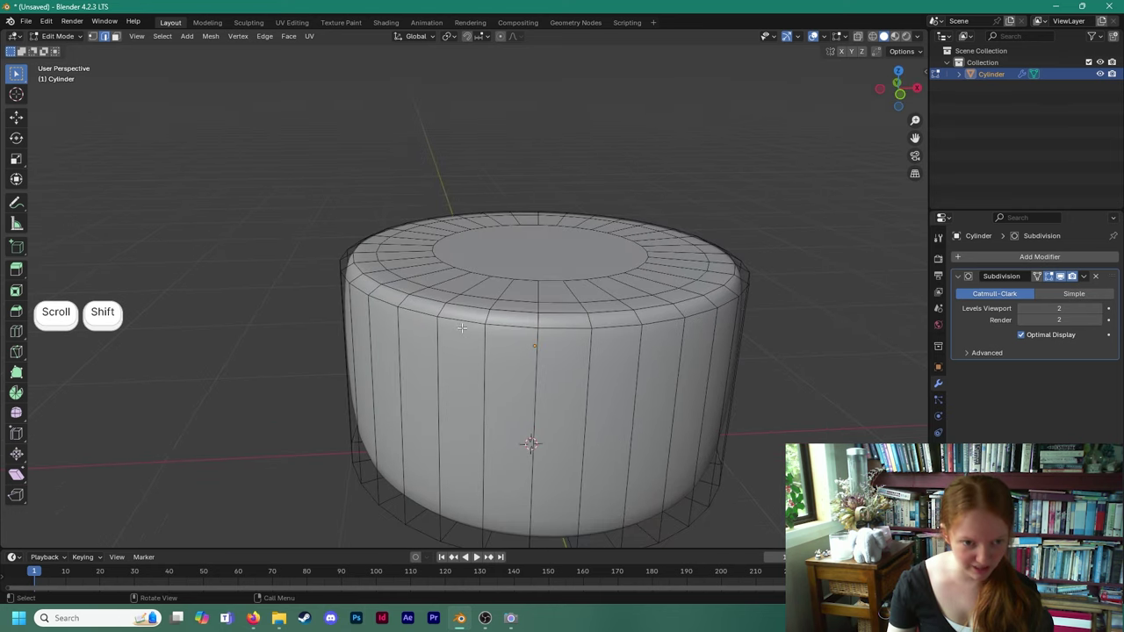
# Select the lower edge loop of the top bevel and move it slightly down along the Z axis.
pyautogui.keyDown('alt'); pyautogui.click(423, 311); pyautogui.keyUp('alt')
pyautogui.moveTo(378, 303); pyautogui.dragTo(359, 281, button='middle')
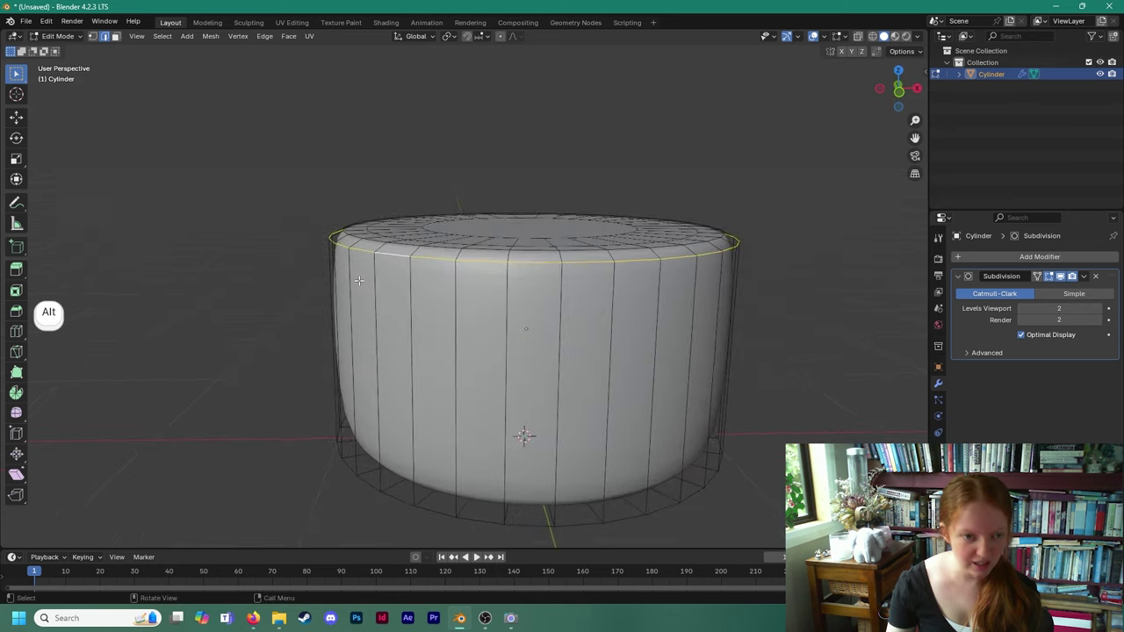
pyautogui.click(16, 117)
pyautogui.scroll(4, 527, 219)
pyautogui.moveTo(527, 163); pyautogui.dragTo(528, 175)
pyautogui.click(197, 195)
pyautogui.keyDown('shift'); pyautogui.moveTo(326, 271); pyautogui.dragTo(324, 223, button='middle'); pyautogui.keyUp('shift')
pyautogui.scroll(-2, 326, 216)
pyautogui.moveTo(398, 287); pyautogui.dragTo(252, 244, button='middle')
pyautogui.scroll(3, 370, 248)
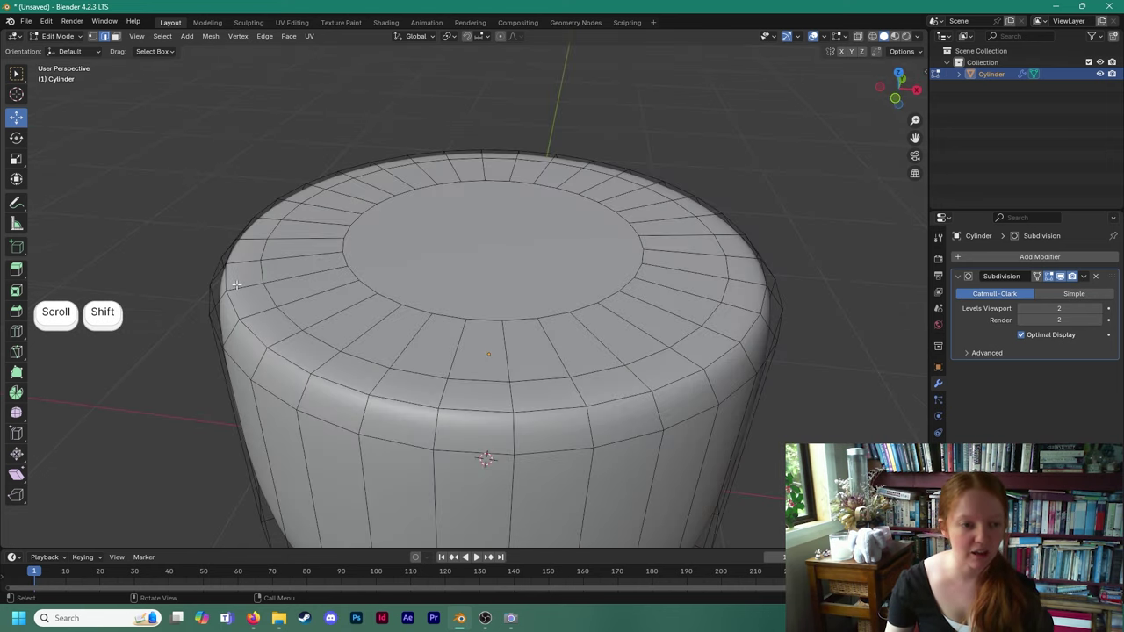
# Bevel the edge loop around the cylinder's bottom outer rim by about 0.08 m with one segment.
pyautogui.keyDown('shift'); pyautogui.scroll(-10, 489, 386); pyautogui.keyUp('shift')
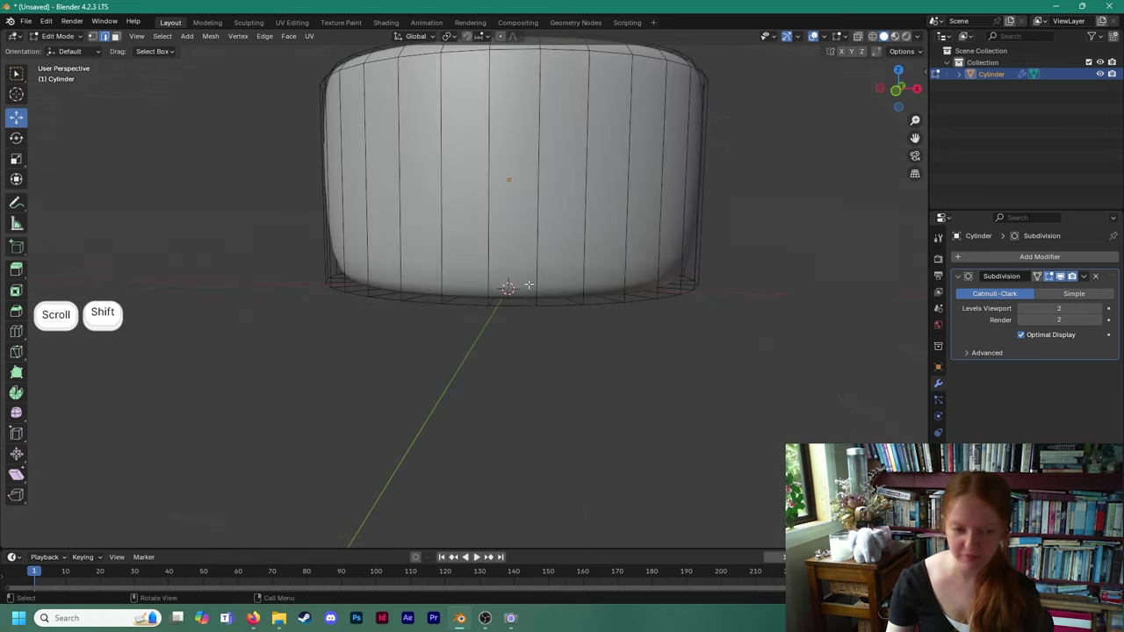
pyautogui.moveTo(477, 300); pyautogui.dragTo(450, 308, button='middle')
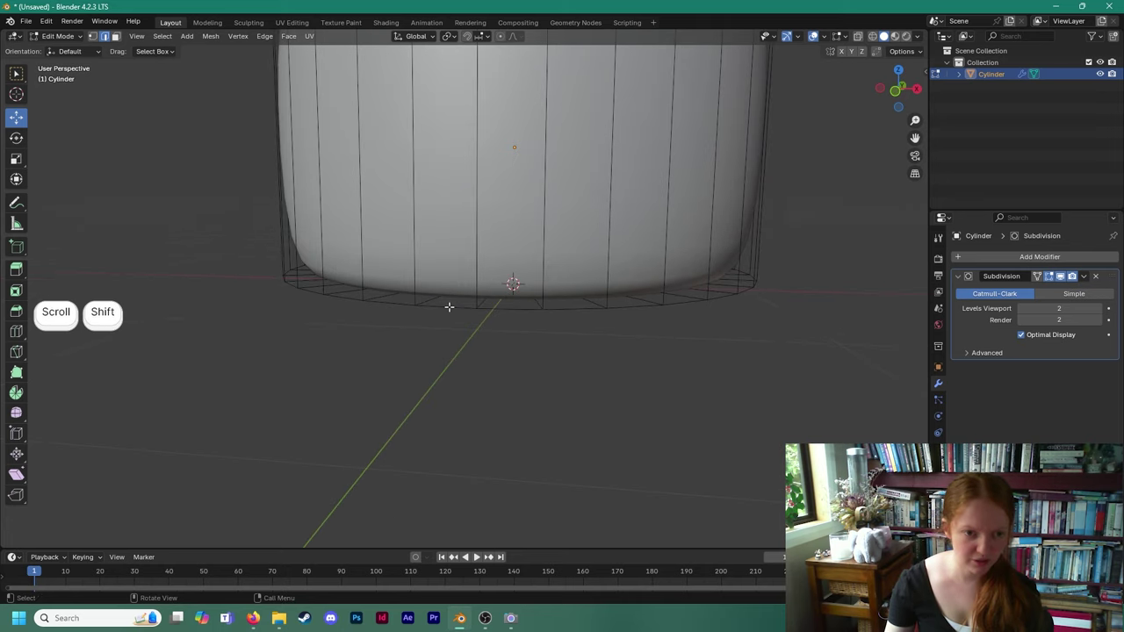
pyautogui.keyDown('alt'); pyautogui.click(521, 309); pyautogui.keyUp('alt')
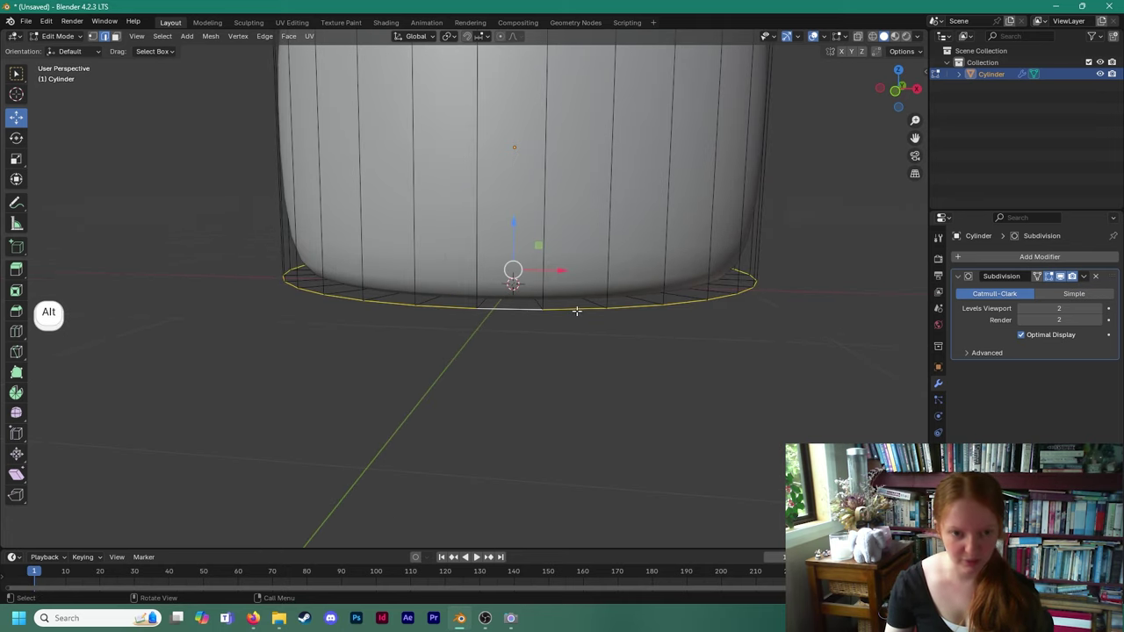
pyautogui.hotkey('ctrl', 'e')
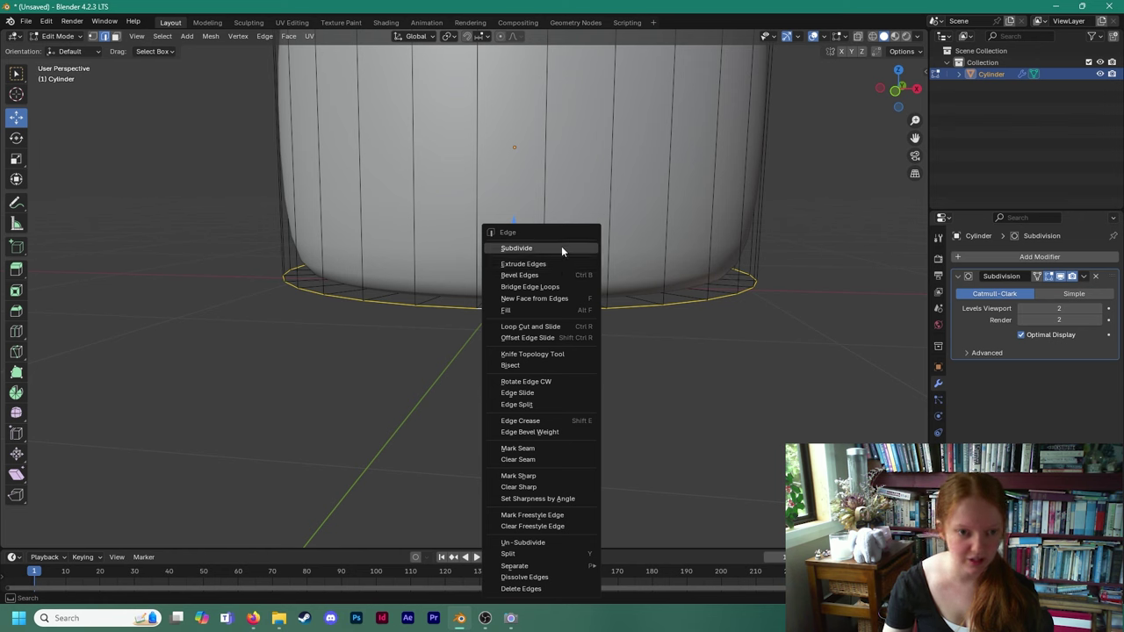
pyautogui.click(539, 274)
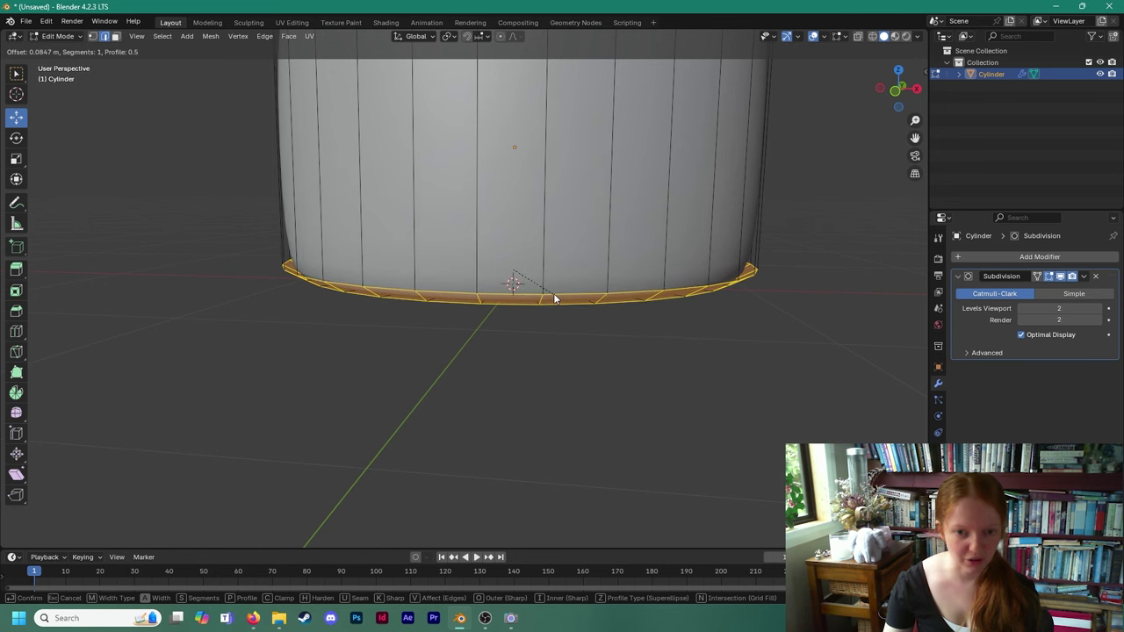
pyautogui.click(548, 292)
pyautogui.moveTo(548, 291); pyautogui.dragTo(517, 342, button='middle')
pyautogui.scroll(3, 547, 280)
pyautogui.click(509, 355)
pyautogui.scroll(-2, 510, 354)
pyautogui.keyDown('shift'); pyautogui.moveTo(507, 304); pyautogui.dragTo(506, 430, button='middle'); pyautogui.keyUp('shift')
pyautogui.scroll(-2, 507, 345)
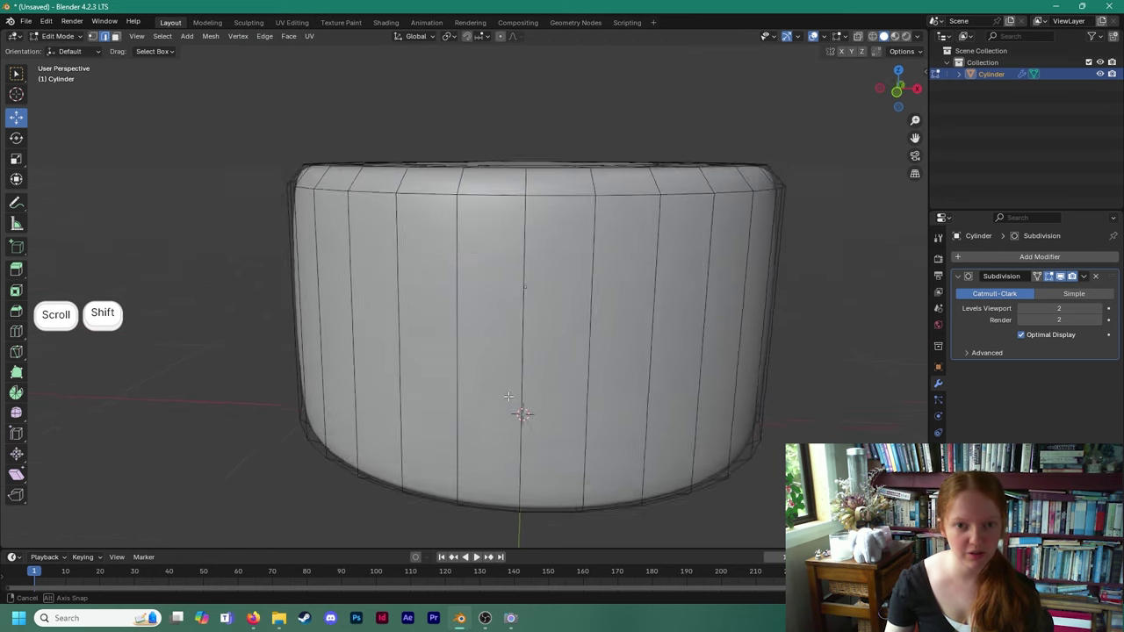
# Return the cylinder to Object Mode and inspect its rounded shape from several angles.
pyautogui.moveTo(514, 357); pyautogui.dragTo(515, 374, button='middle')
pyautogui.scroll(-1, 515, 374)
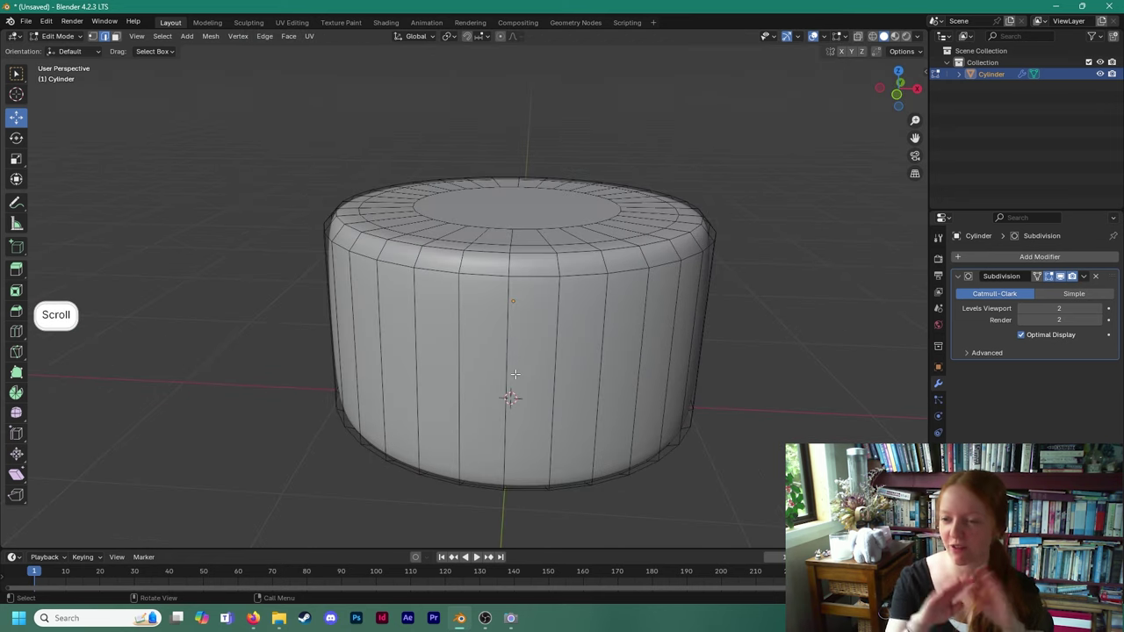
pyautogui.scroll(-2, 515, 374)
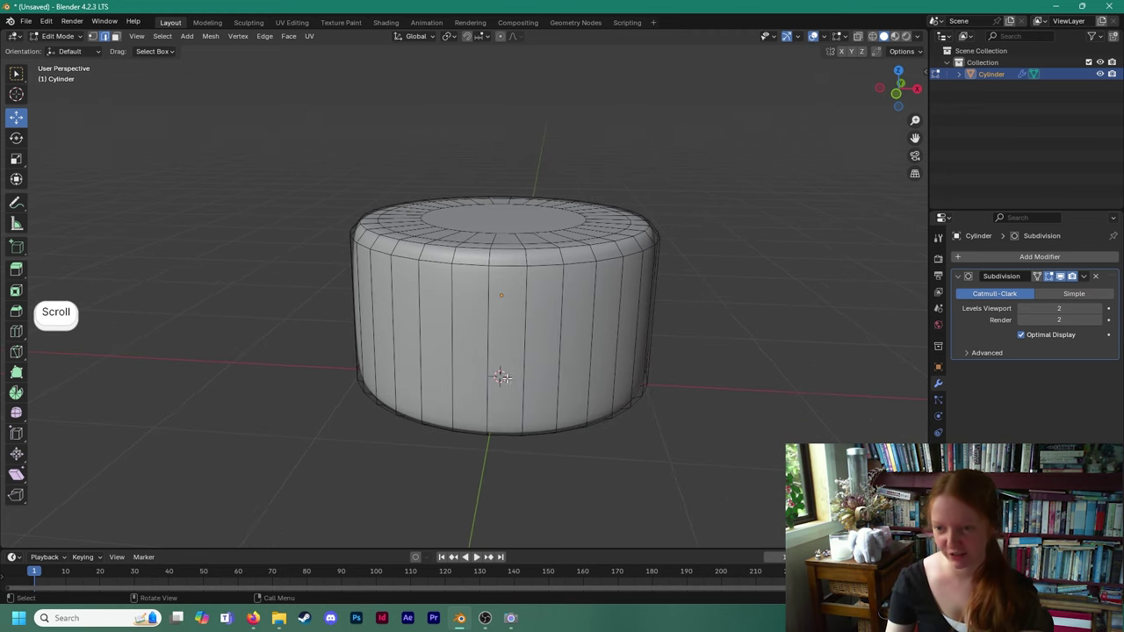
pyautogui.moveTo(519, 389)
pyautogui.mouseDown(button='middle')
pyautogui.moveTo(521, 320)
pyautogui.moveTo(524, 404)
pyautogui.moveTo(515, 398)
pyautogui.mouseUp(button='middle')
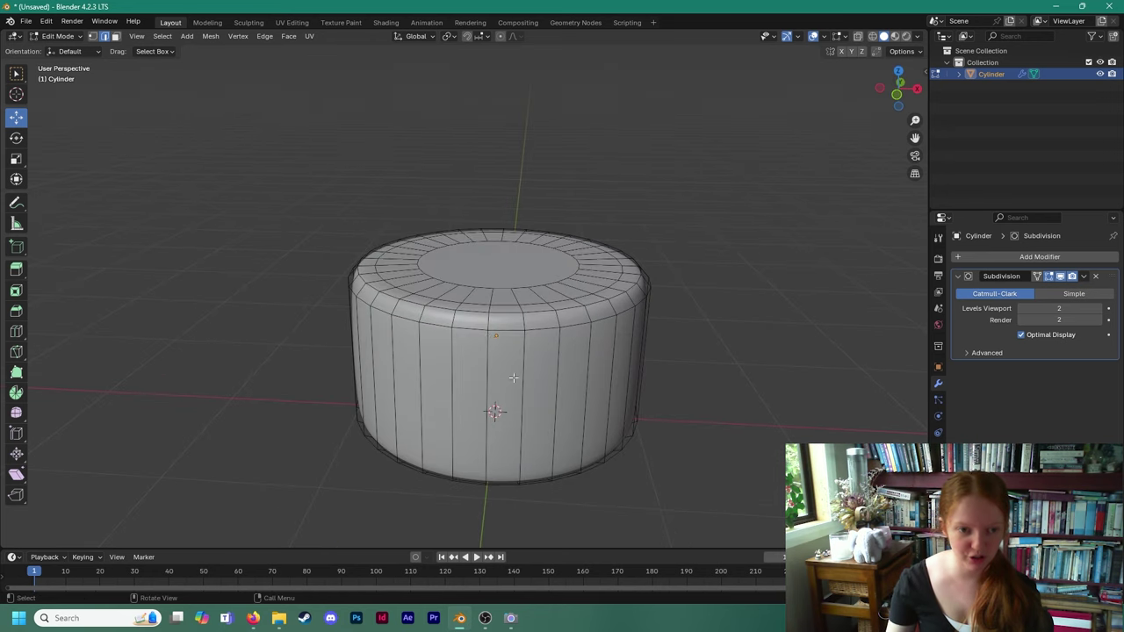
pyautogui.keyDown('shift'); pyautogui.moveTo(489, 343); pyautogui.dragTo(468, 286, button='middle'); pyautogui.keyUp('shift')
pyautogui.click(61, 36)
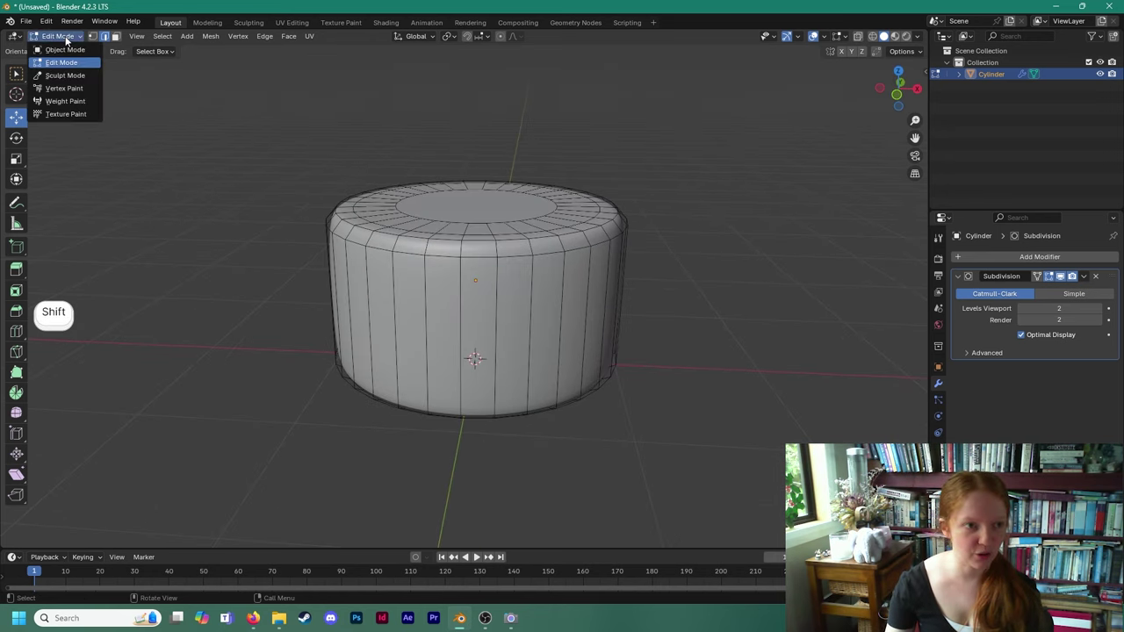
pyautogui.click(65, 50)
pyautogui.moveTo(243, 186); pyautogui.dragTo(416, 302, button='middle')
pyautogui.scroll(-1, 442, 268)
pyautogui.moveTo(464, 264); pyautogui.dragTo(431, 279, button='middle')
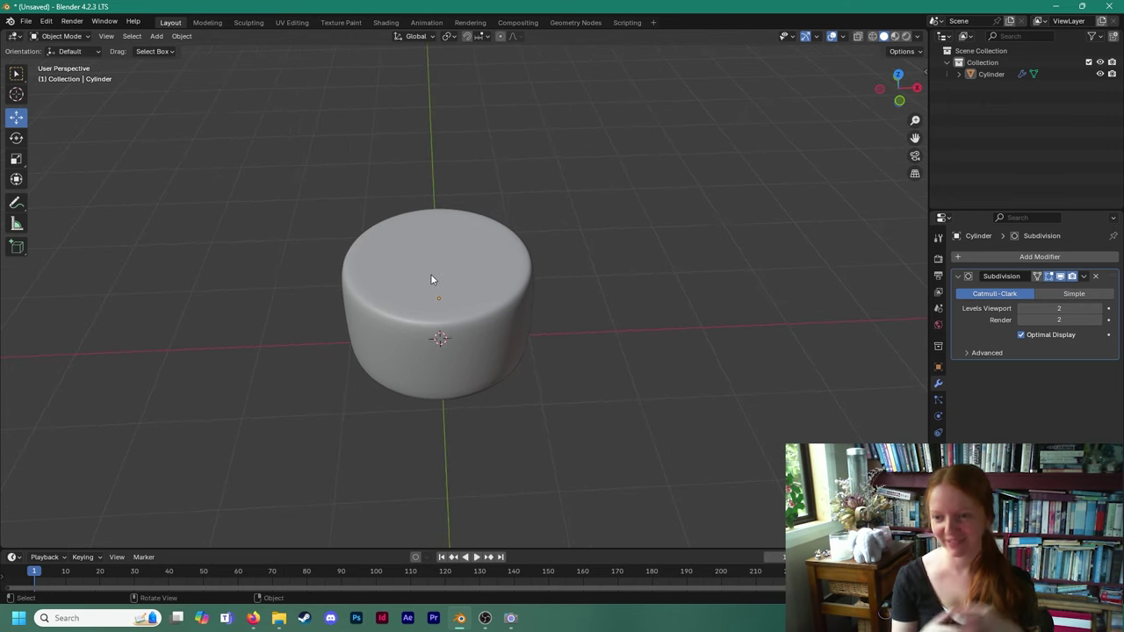
pyautogui.keyDown('shift'); pyautogui.moveTo(444, 275); pyautogui.dragTo(411, 281, button='middle'); pyautogui.keyUp('shift')
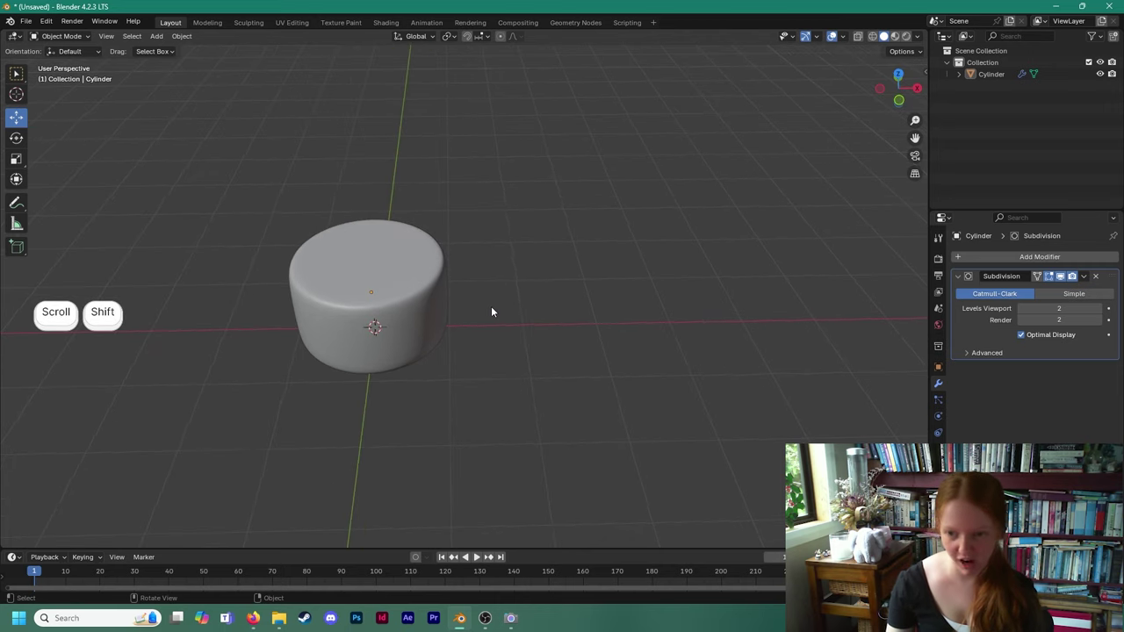
# Move the cylinder in the negative X direction to clear space around the world origin.
pyautogui.click(367, 263)
pyautogui.keyDown('shift'); pyautogui.moveTo(285, 250); pyautogui.dragTo(442, 285, button='middle'); pyautogui.keyUp('shift')
pyautogui.moveTo(470, 299); pyautogui.dragTo(223, 301)
pyautogui.keyDown('shift'); pyautogui.moveTo(251, 281); pyautogui.dragTo(283, 281, button='middle'); pyautogui.keyUp('shift')
pyautogui.moveTo(261, 301); pyautogui.dragTo(221, 300)
pyautogui.keyDown('shift'); pyautogui.moveTo(322, 300); pyautogui.dragTo(359, 301, button='middle'); pyautogui.keyUp('shift')
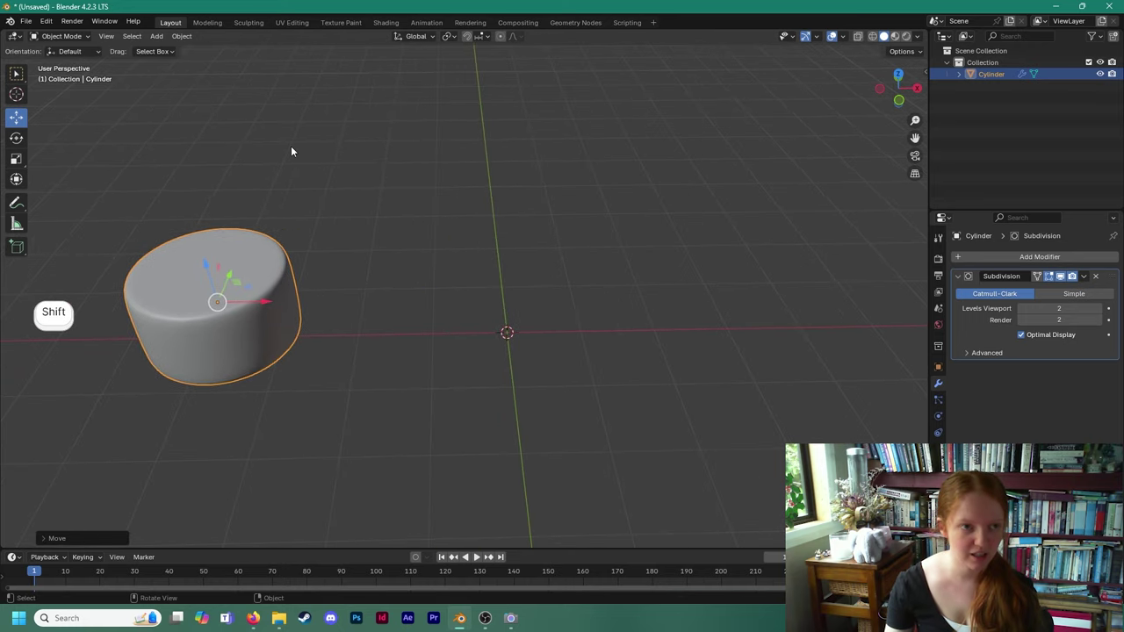
# Add a Monkey mesh at the world origin.
pyautogui.click(158, 36)
pyautogui.moveTo(172, 51)
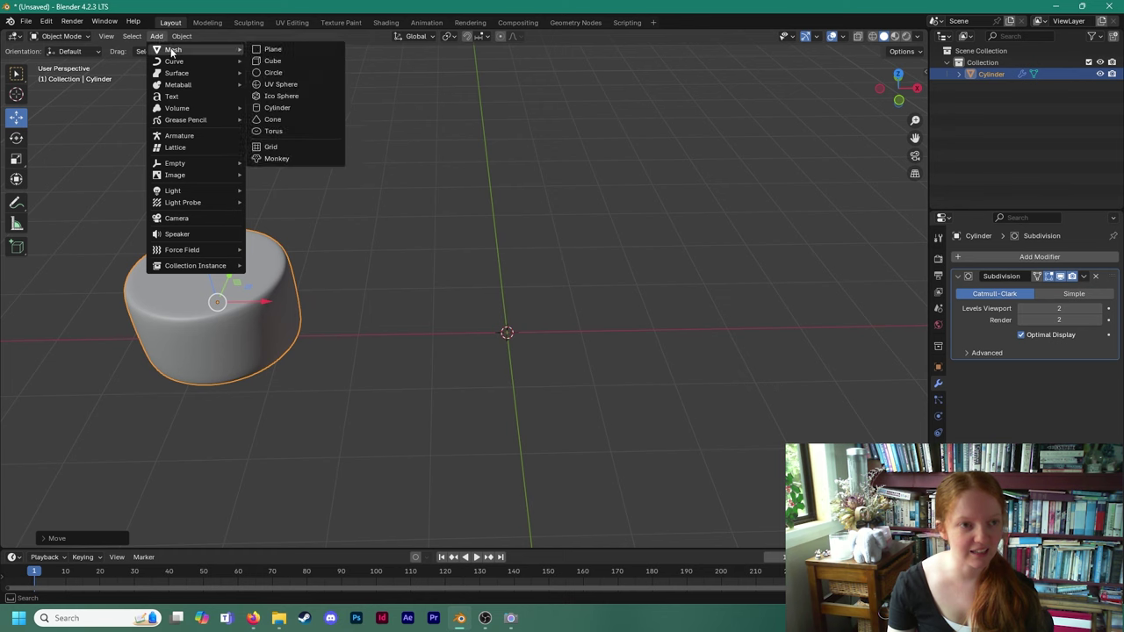
pyautogui.click(290, 158)
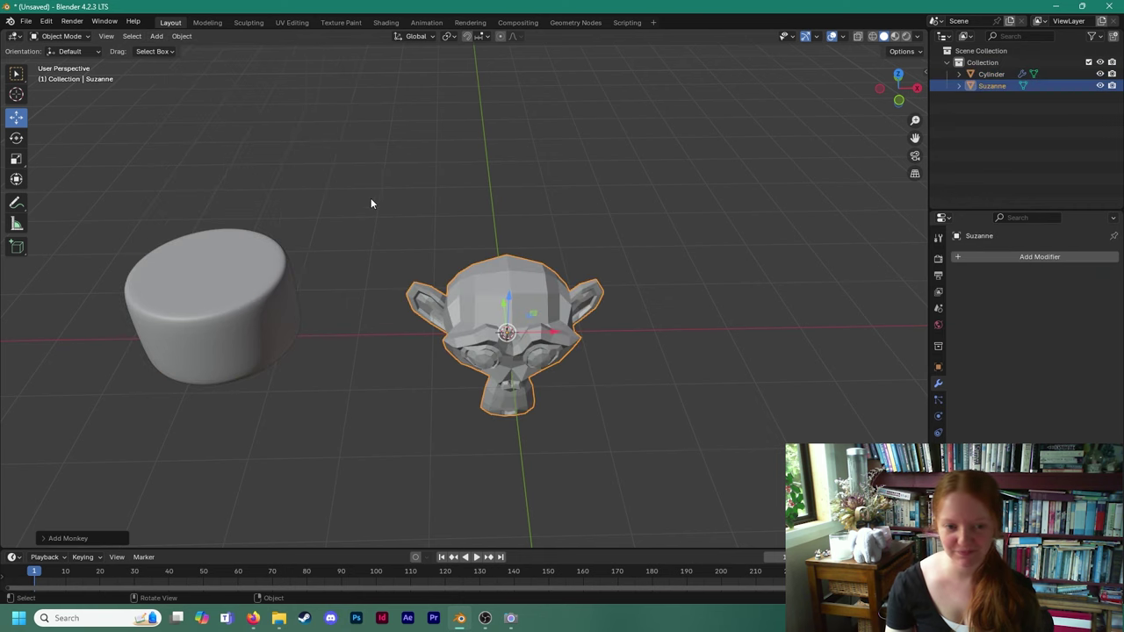
pyautogui.keyDown('shift'); pyautogui.moveTo(419, 218); pyautogui.dragTo(377, 145, button='middle'); pyautogui.keyUp('shift')
pyautogui.scroll(2, 433, 259)
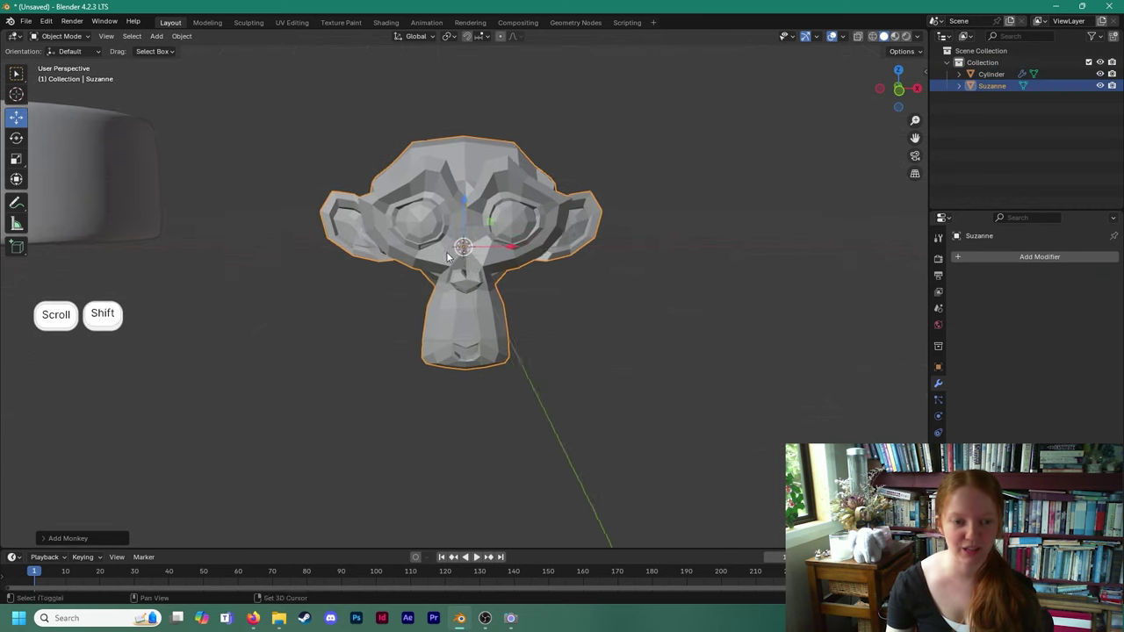
pyautogui.moveTo(441, 264)
pyautogui.mouseDown(button='middle')
pyautogui.moveTo(426, 284)
pyautogui.moveTo(508, 290)
pyautogui.moveTo(406, 286)
pyautogui.moveTo(435, 285)
pyautogui.moveTo(456, 177)
pyautogui.moveTo(455, 257)
pyautogui.mouseUp(button='middle')
# Put the monkey head in Edit Mode and clear its mesh selection.
pyautogui.hotkey('alt', 'a')
pyautogui.click(462, 217)
pyautogui.click(60, 36)
pyautogui.click(75, 63)
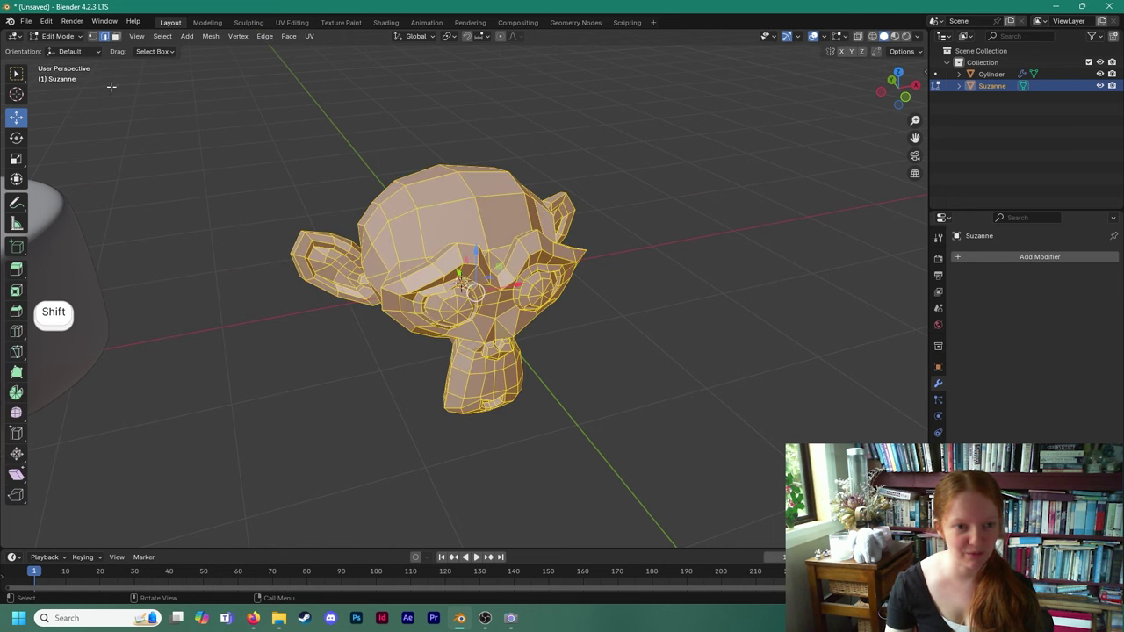
pyautogui.click(261, 120)
pyautogui.moveTo(261, 119); pyautogui.dragTo(237, 98, button='middle')
# Switch to face selection and pick individual faces on top of the monkey's head to examine its low-poly mesh.
pyautogui.click(430, 189)
pyautogui.moveTo(439, 193); pyautogui.dragTo(328, 209, button='middle')
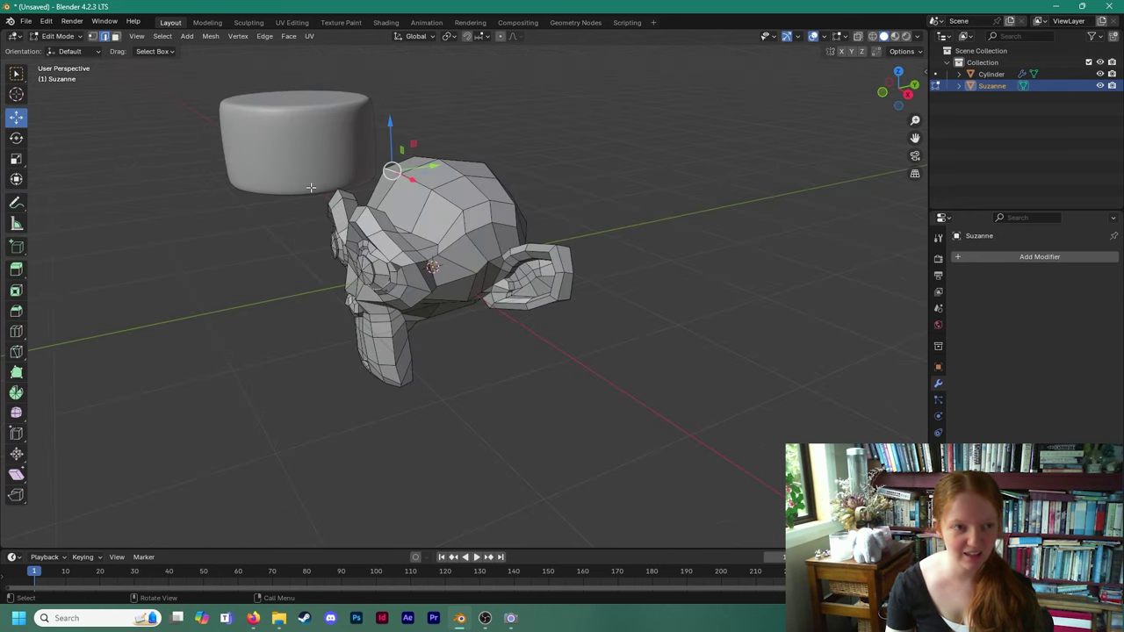
pyautogui.click(410, 204)
pyautogui.click(436, 220)
pyautogui.click(464, 192)
pyautogui.click(435, 177)
pyautogui.moveTo(330, 281); pyautogui.dragTo(367, 231, button='middle')
pyautogui.scroll(2, 397, 218)
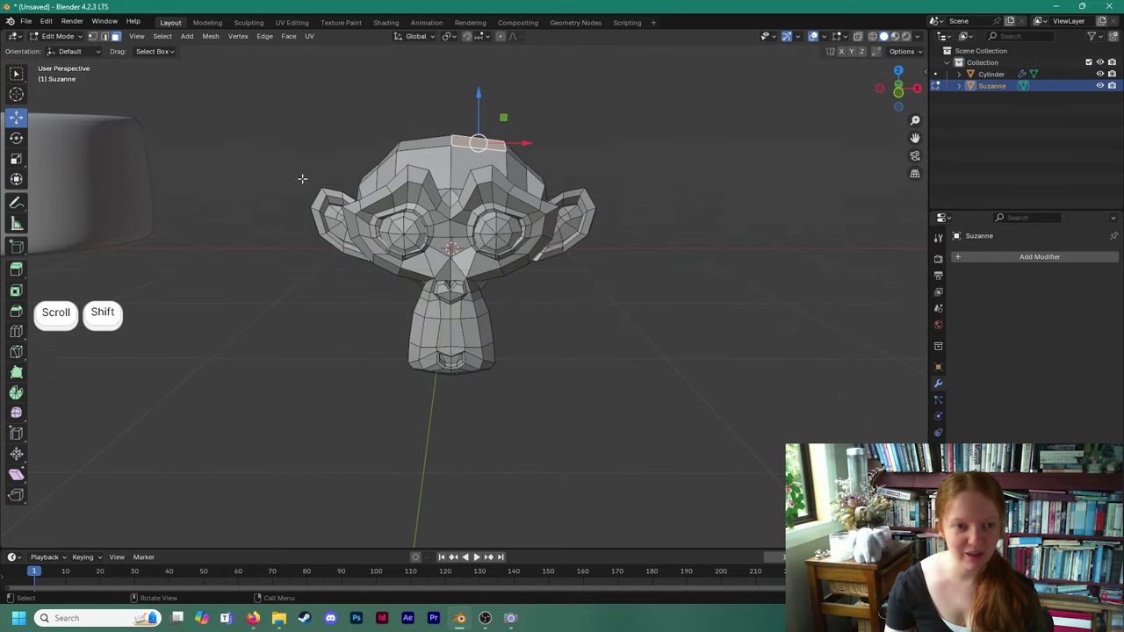
# Return the monkey to Object Mode and add a Subdivision modifier with viewport level 1.
pyautogui.click(57, 36)
pyautogui.click(57, 49)
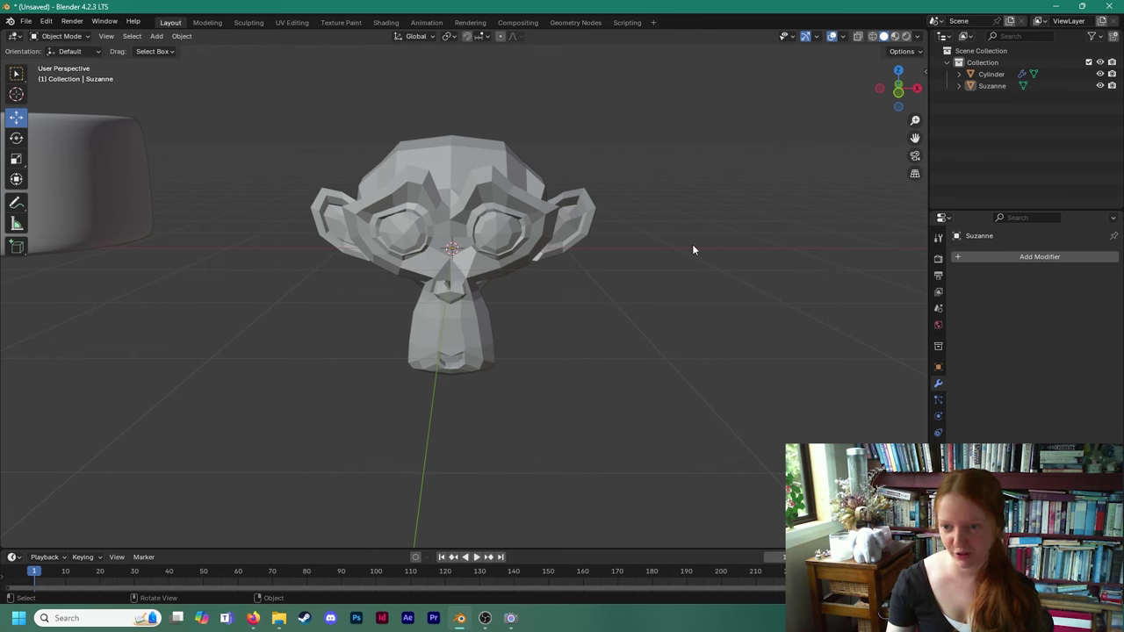
pyautogui.hotkey('ctrl', '1')
pyautogui.scroll(1, 516, 220)
pyautogui.keyDown('shift'); pyautogui.moveTo(414, 203); pyautogui.dragTo(428, 234, button='middle'); pyautogui.keyUp('shift')
pyautogui.moveTo(694, 256)
pyautogui.mouseDown(button='middle')
pyautogui.moveTo(502, 235)
pyautogui.moveTo(700, 268)
pyautogui.mouseUp(button='middle')
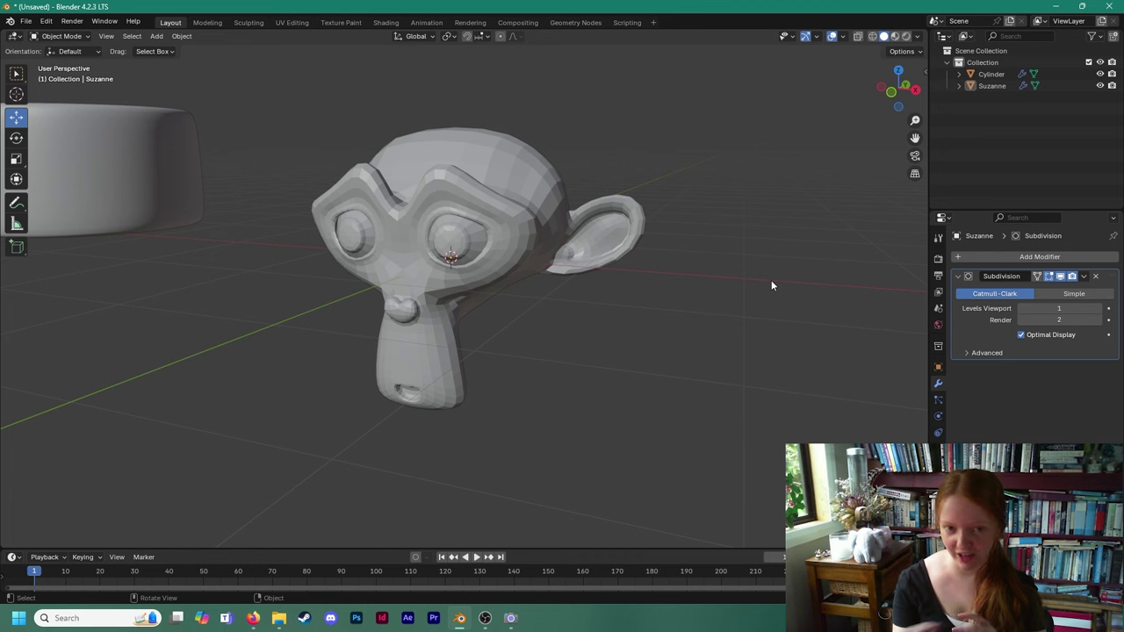
# Compare the monkey's original mesh cage with its subdivided surface in Edit Mode, selecting a brow face, and return to Object Mode.
pyautogui.click(394, 201)
pyautogui.click(60, 36)
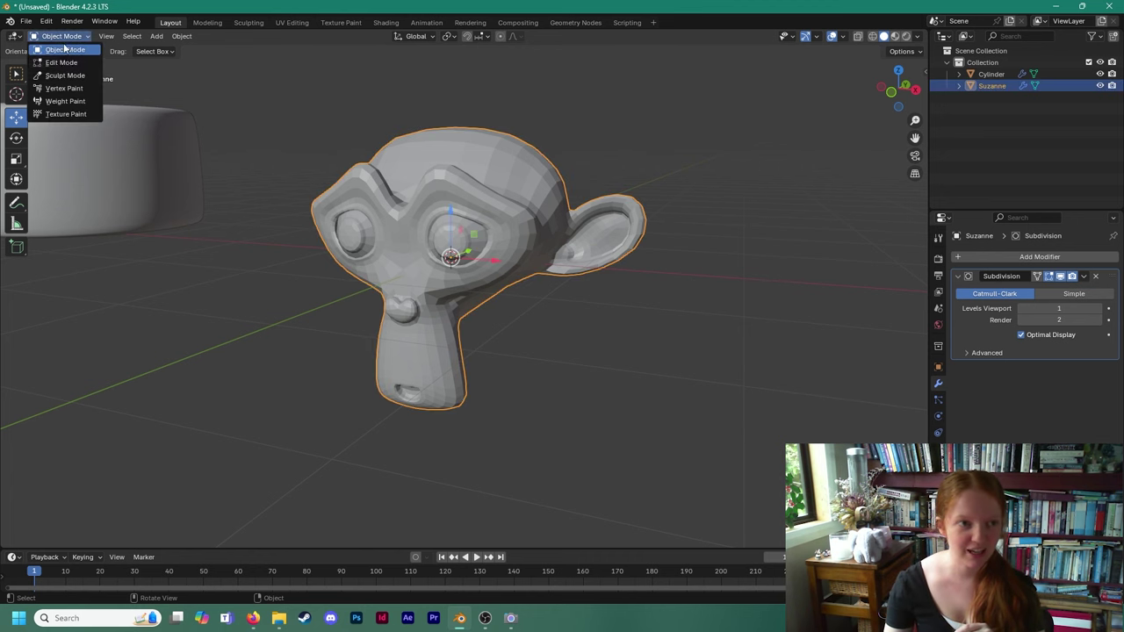
pyautogui.click(81, 63)
pyautogui.scroll(2, 448, 204)
pyautogui.moveTo(424, 200); pyautogui.dragTo(488, 217, button='middle')
pyautogui.scroll(1, 474, 243)
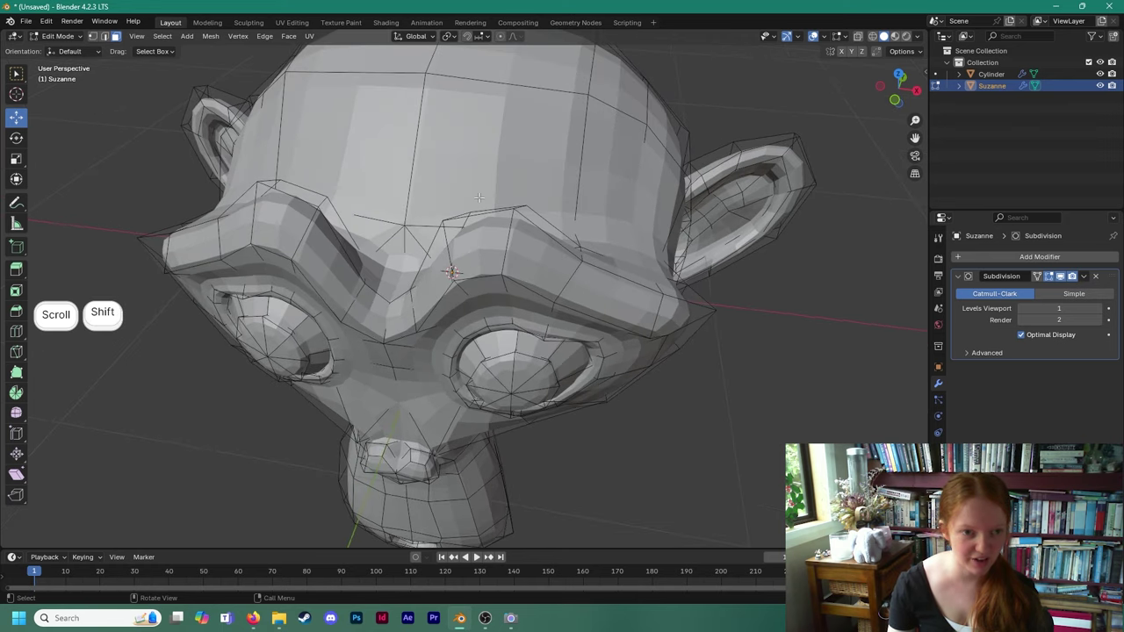
pyautogui.click(482, 251)
pyautogui.scroll(4, 482, 251)
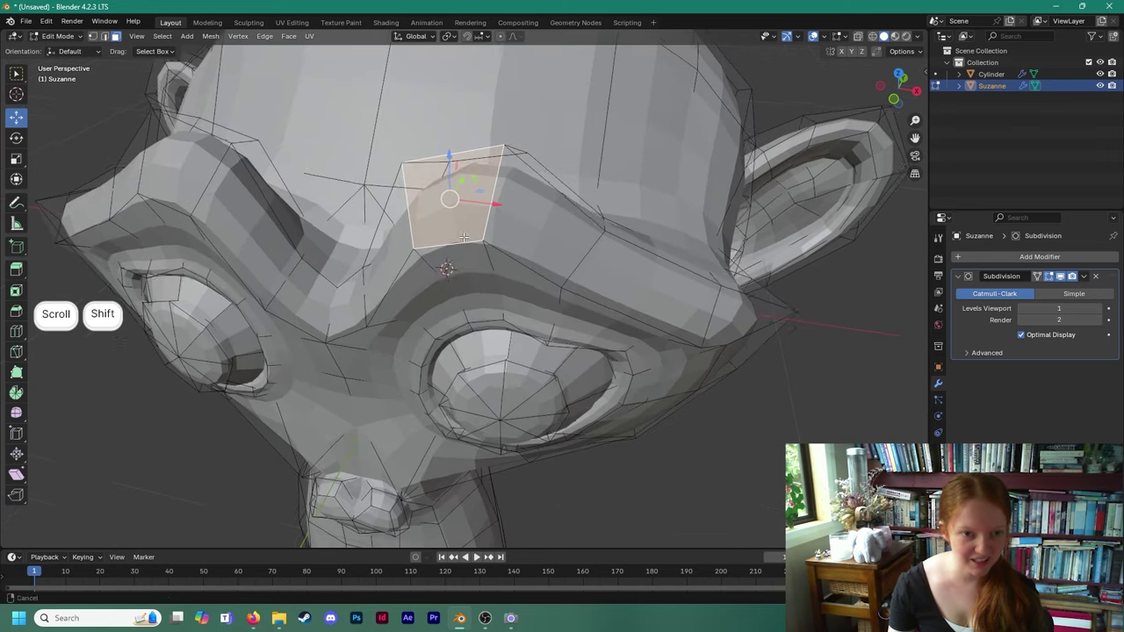
pyautogui.scroll(-4, 458, 255)
pyautogui.moveTo(457, 255)
pyautogui.mouseDown(button='middle')
pyautogui.moveTo(449, 230)
pyautogui.moveTo(448, 257)
pyautogui.moveTo(447, 246)
pyautogui.mouseUp(button='middle')
pyautogui.scroll(-1, 449, 246)
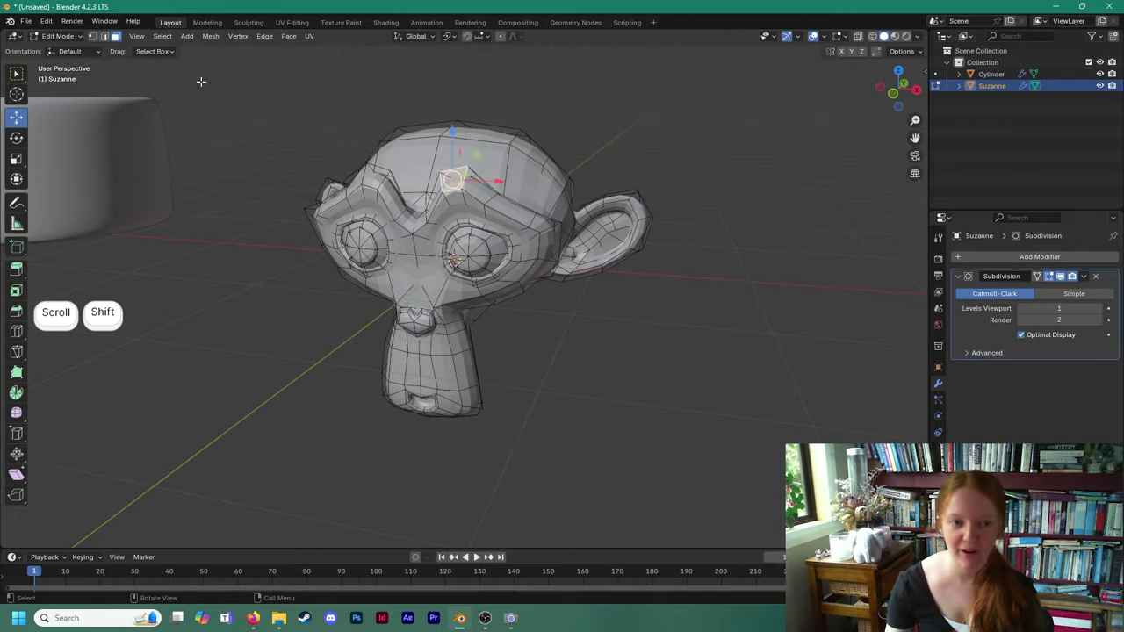
pyautogui.click(51, 36)
pyautogui.click(55, 50)
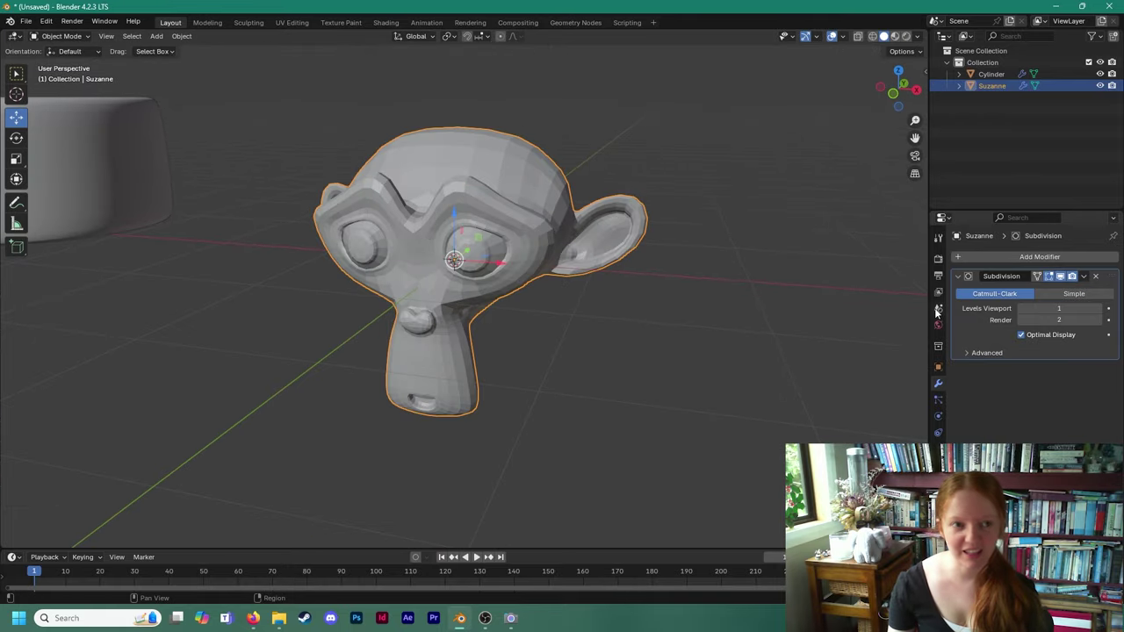
# Try Subdivision viewport levels up to 4 on the monkey, and settle on level 2.
pyautogui.click(1097, 309)
pyautogui.keyDown('shift'); pyautogui.moveTo(701, 265); pyautogui.dragTo(904, 321, button='middle'); pyautogui.keyUp('shift')
pyautogui.click(1097, 308)
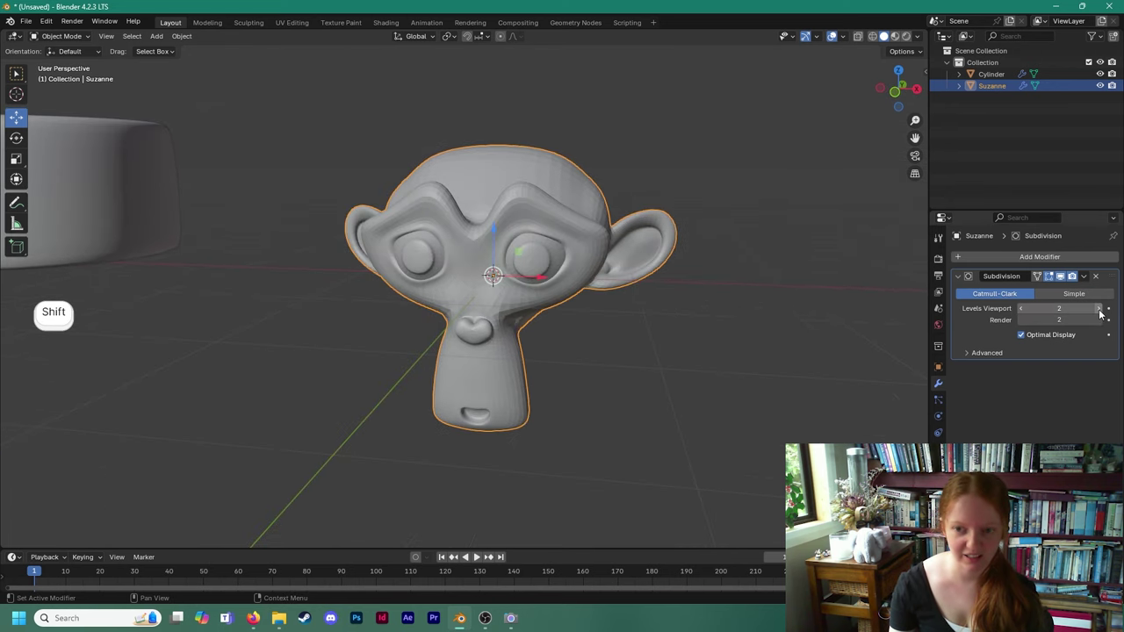
pyautogui.moveTo(830, 299); pyautogui.dragTo(1016, 322, button='middle')
pyautogui.click(1102, 309)
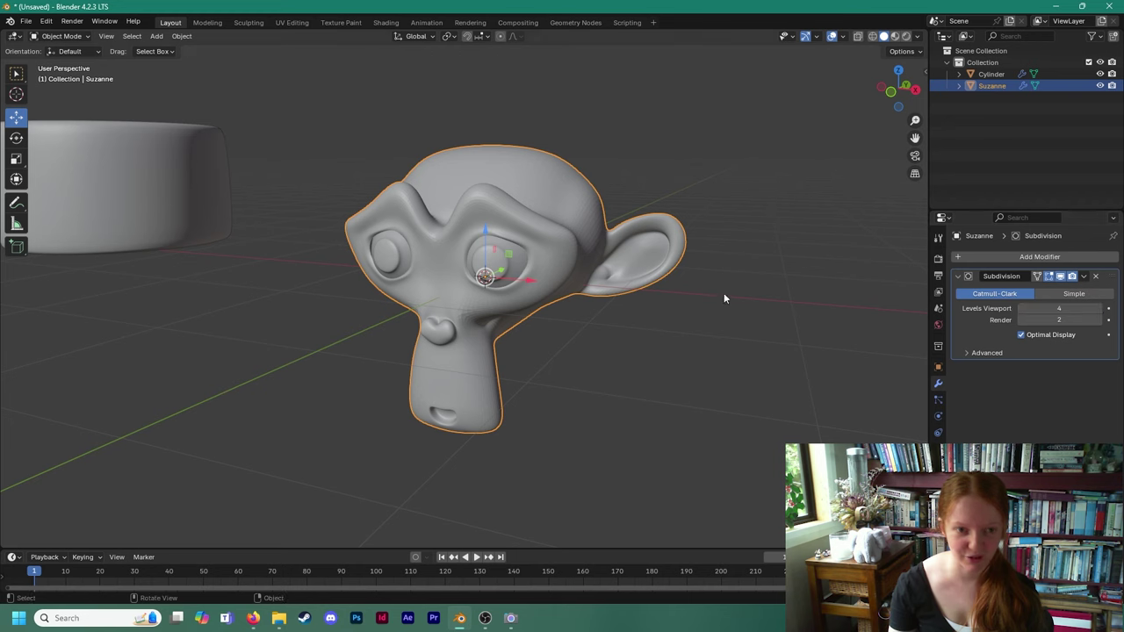
pyautogui.moveTo(724, 292); pyautogui.dragTo(701, 304, button='middle')
pyautogui.moveTo(629, 305); pyautogui.dragTo(667, 307, button='middle')
pyautogui.click(1021, 309)
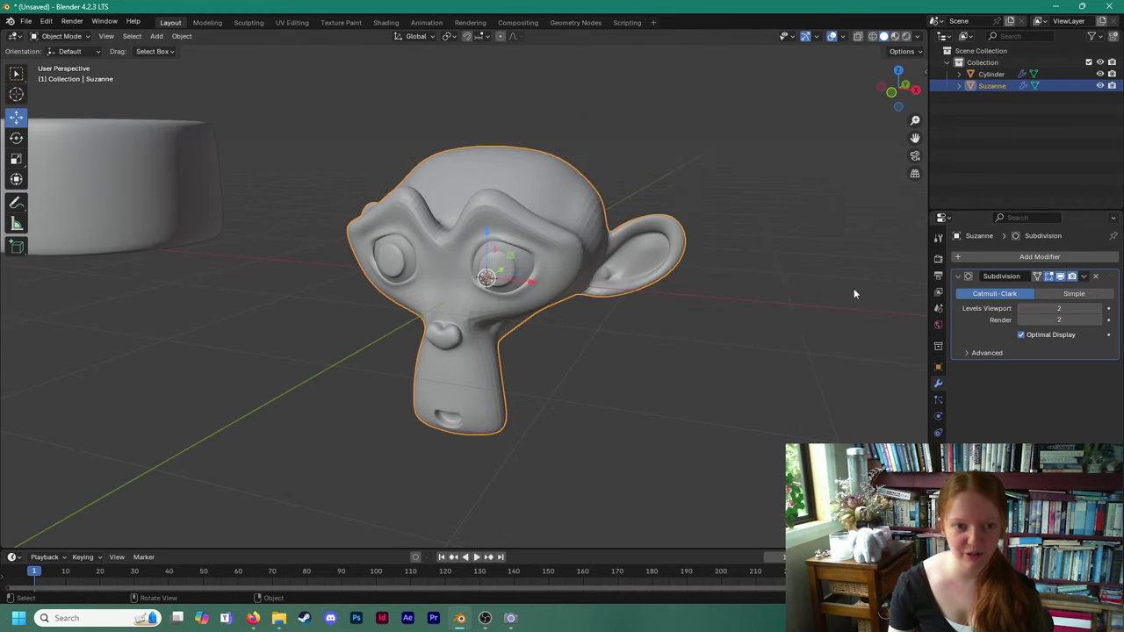
# Apply Shade Smooth to the monkey, deselect it and inspect its surface.
pyautogui.rightClick(549, 188)
pyautogui.click(548, 188)
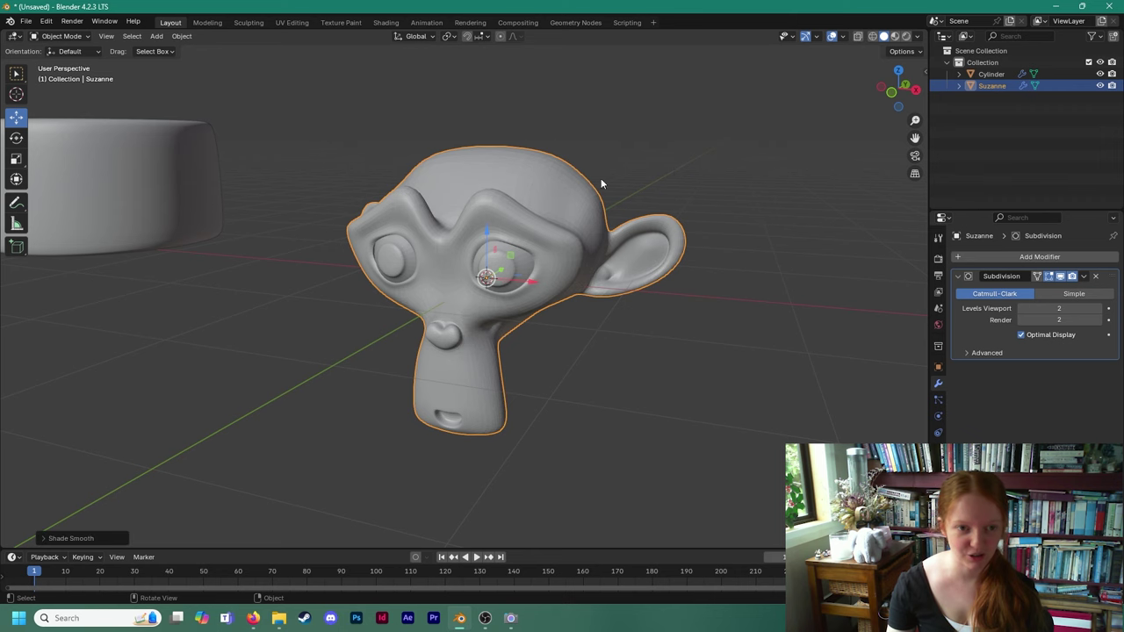
pyautogui.click(601, 178)
pyautogui.moveTo(562, 244); pyautogui.dragTo(524, 249, button='middle')
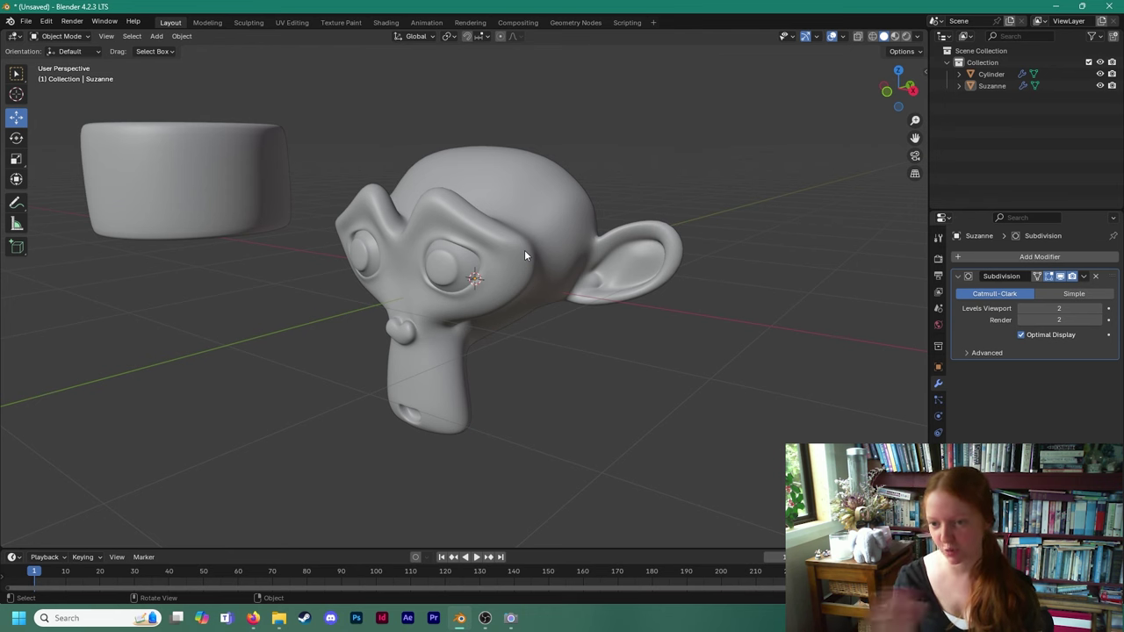
pyautogui.moveTo(524, 250)
pyautogui.mouseDown(button='middle')
pyautogui.moveTo(475, 295)
pyautogui.moveTo(557, 293)
pyautogui.moveTo(587, 317)
pyautogui.moveTo(495, 314)
pyautogui.moveTo(516, 233)
pyautogui.mouseUp(button='middle')
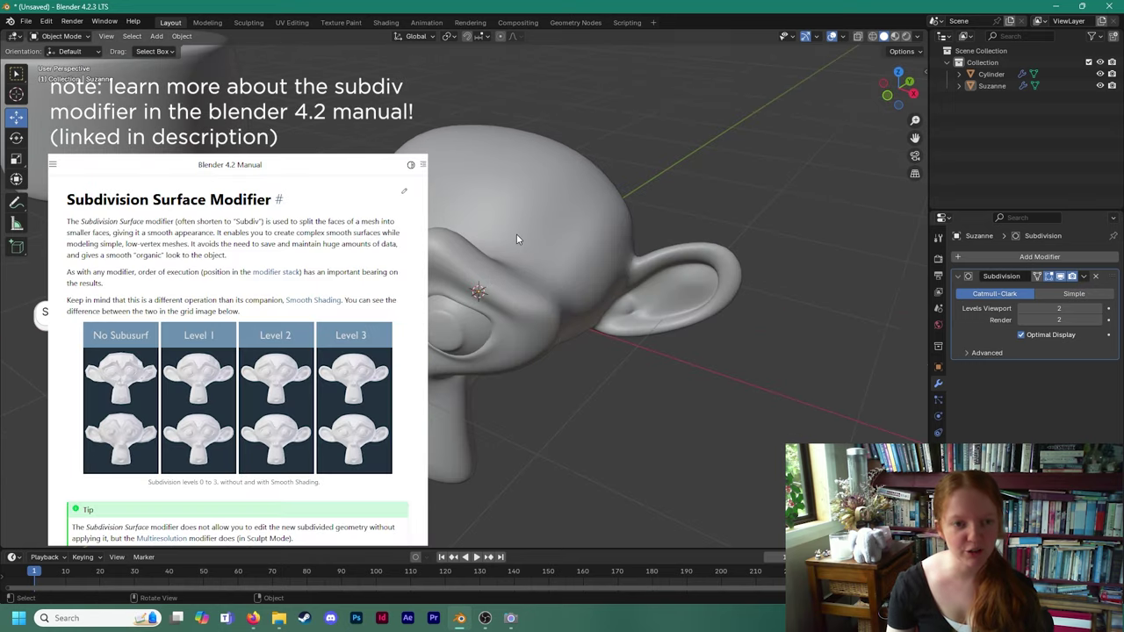
# Apply Shade Flat to the monkey, deselect it and inspect the faceted surface.
pyautogui.click(507, 192)
pyautogui.rightClick(500, 181)
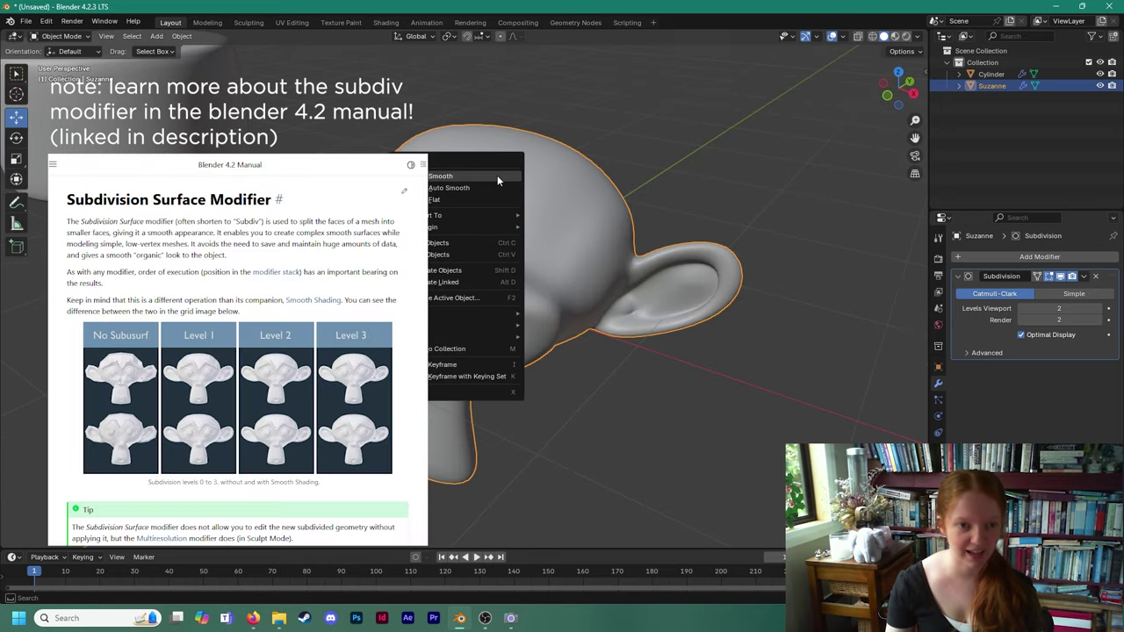
pyautogui.click(452, 198)
pyautogui.click(643, 162)
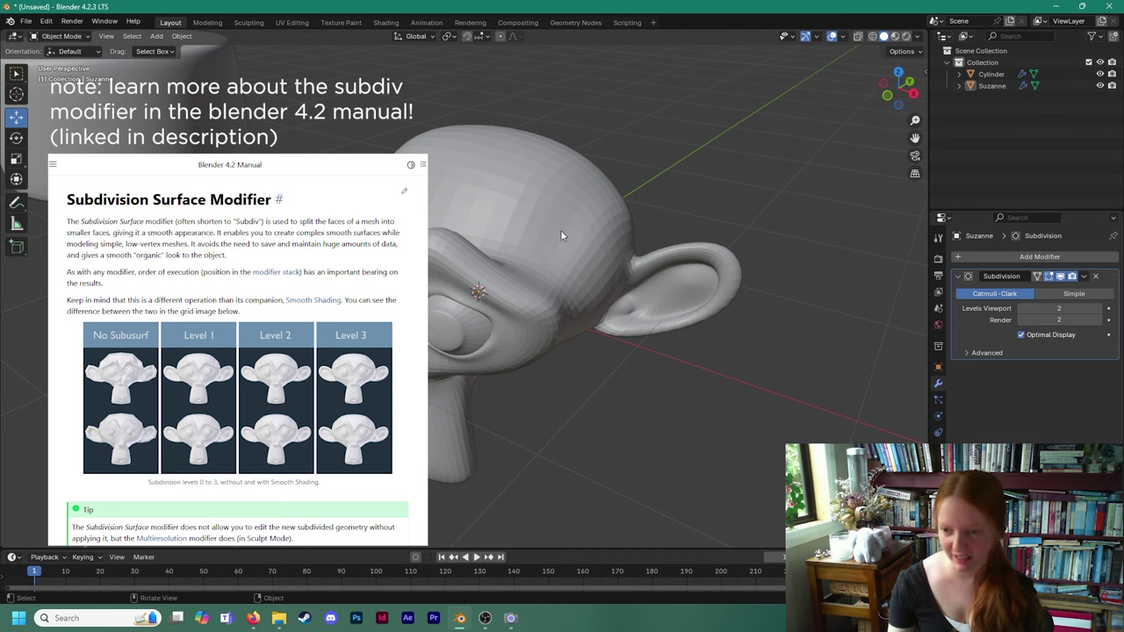
pyautogui.moveTo(535, 255); pyautogui.dragTo(524, 219, button='middle')
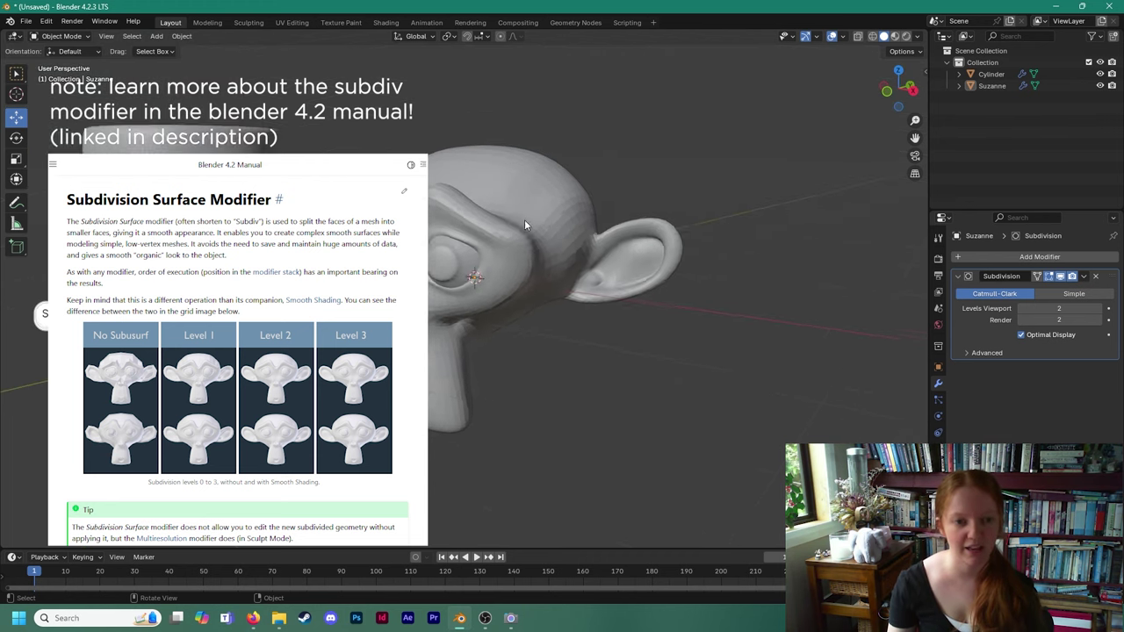
# Delete the monkey head from the scene.
pyautogui.scroll(-4, 524, 219)
pyautogui.click(498, 270)
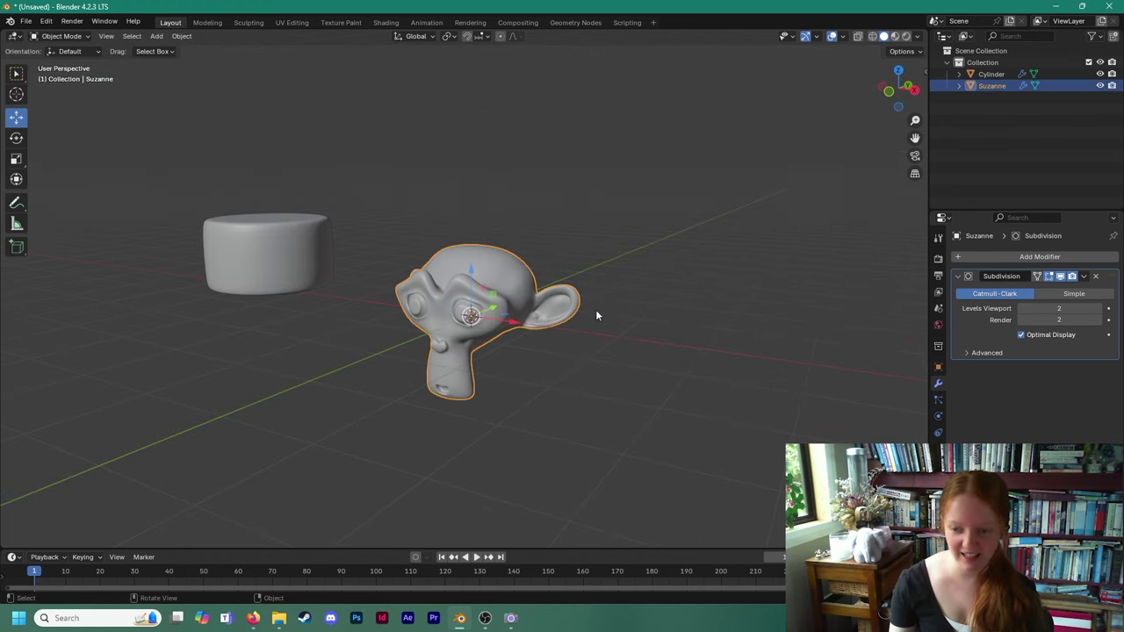
pyautogui.rightClick(469, 283)
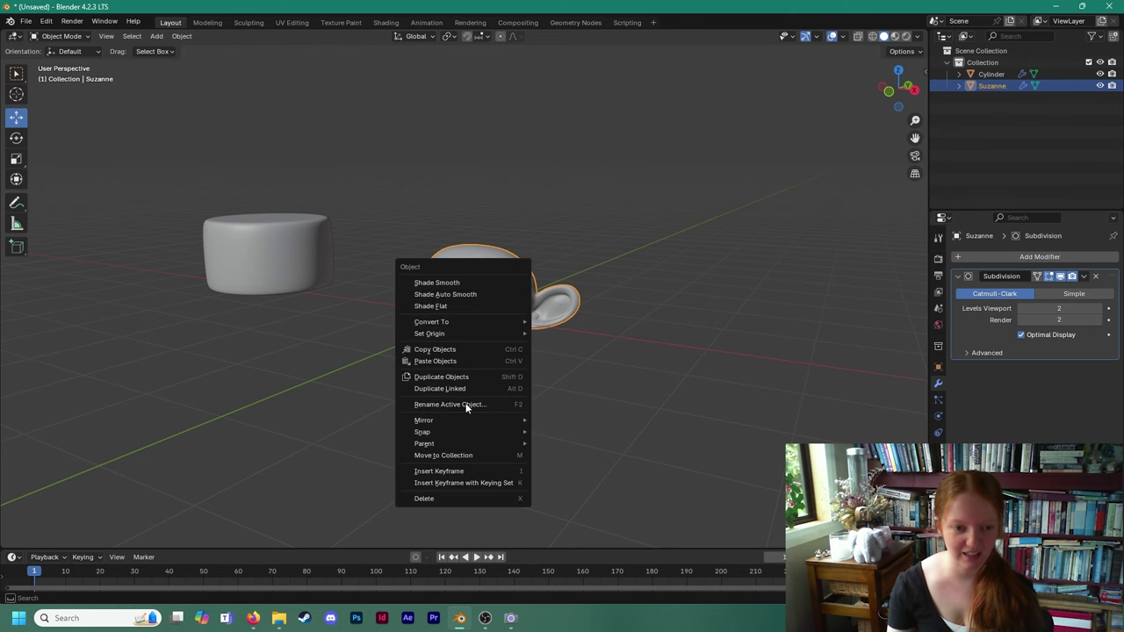
pyautogui.click(447, 499)
# Move the rounded cylinder back to the centre of the scene, around the world origin.
pyautogui.moveTo(500, 277); pyautogui.dragTo(528, 296, button='middle')
pyautogui.click(259, 233)
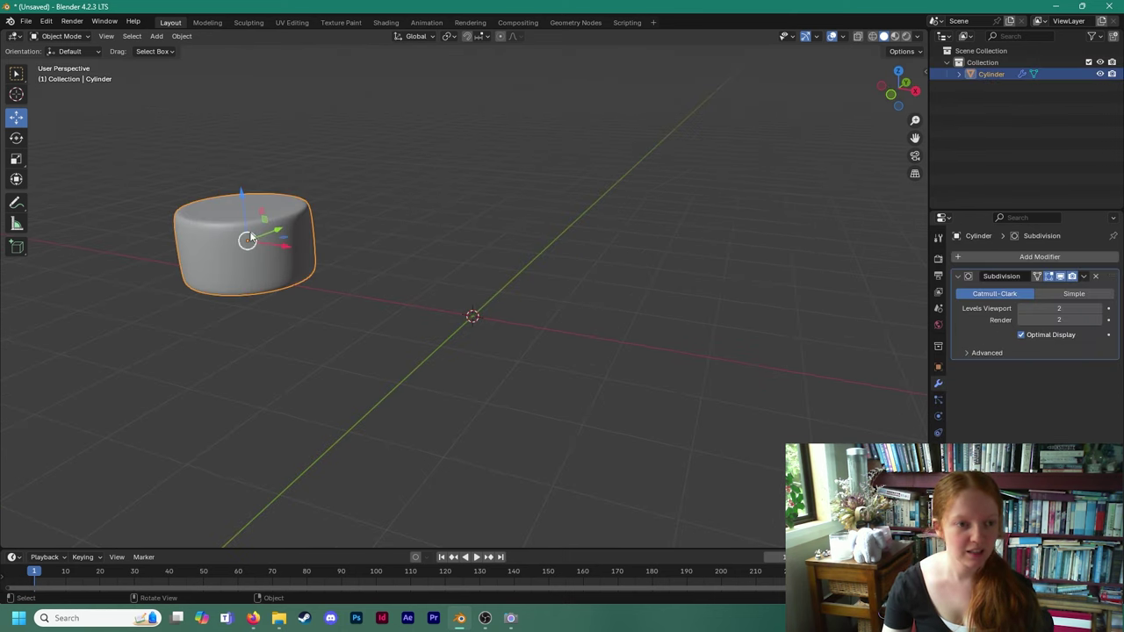
pyautogui.moveTo(283, 249); pyautogui.dragTo(493, 348)
pyautogui.moveTo(492, 348); pyautogui.dragTo(470, 365, button='middle')
pyautogui.scroll(2, 476, 311)
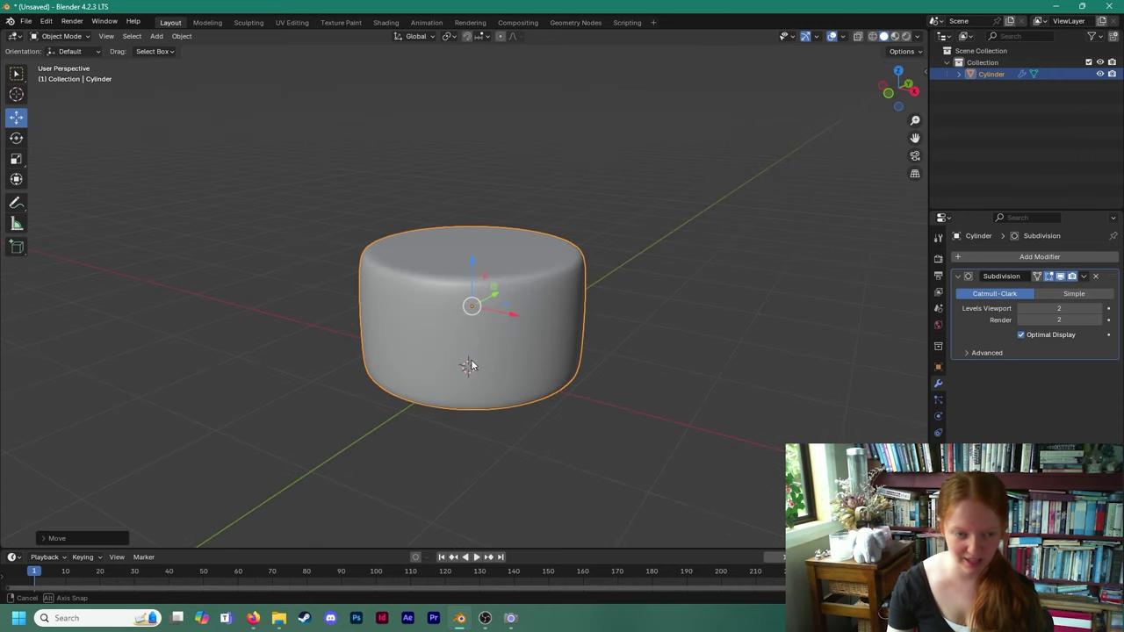
# Add a UV sphere and scale it down to a small ball relative to the cylinder.
pyautogui.click(156, 36)
pyautogui.moveTo(165, 51)
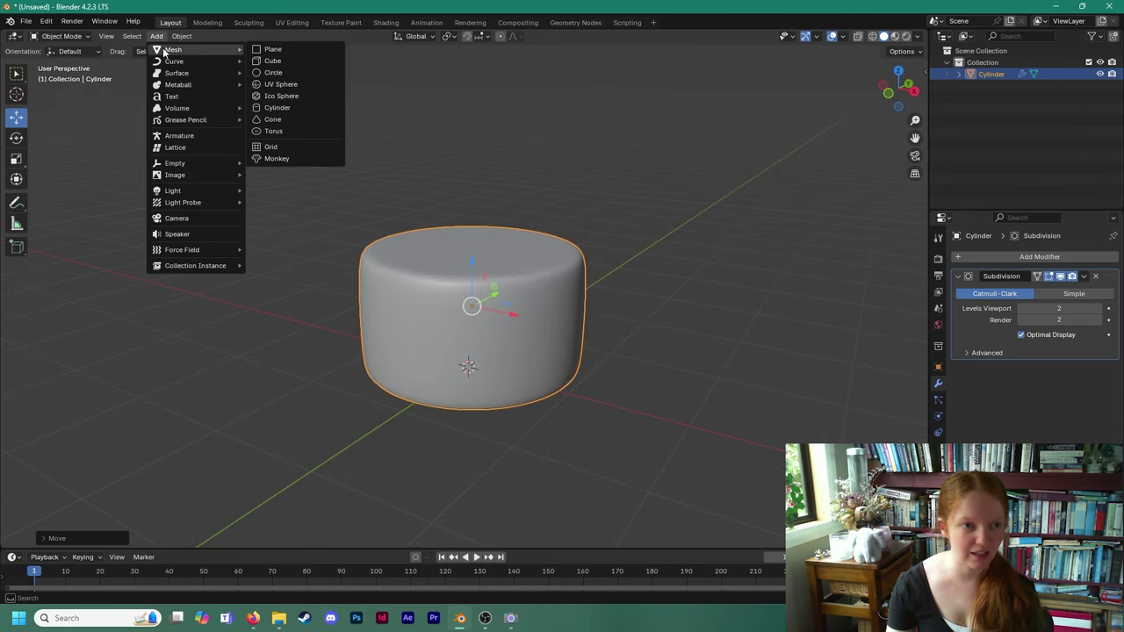
pyautogui.click(295, 85)
pyautogui.scroll(-2, 462, 220)
pyautogui.hotkey('shift', 'space')
pyautogui.press('s')
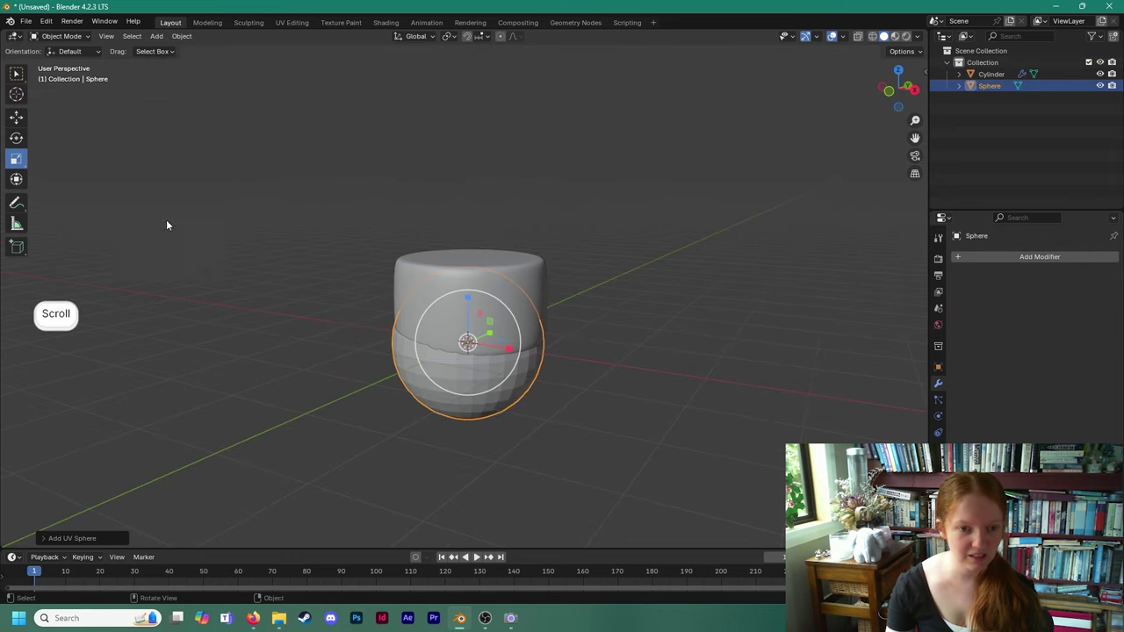
pyautogui.moveTo(501, 318); pyautogui.dragTo(485, 350)
pyautogui.scroll(3, 483, 338)
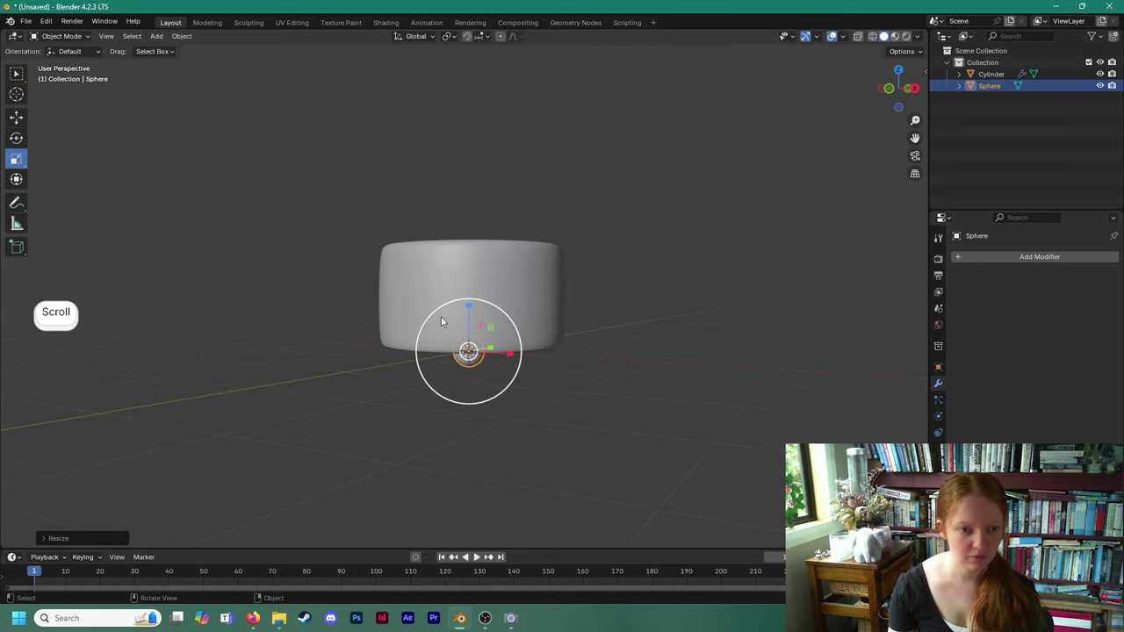
# Raise the small sphere along Z until it sits partly sunk into the cylinder's top face.
pyautogui.click(16, 118)
pyautogui.moveTo(469, 313); pyautogui.dragTo(469, 195)
pyautogui.moveTo(469, 195); pyautogui.dragTo(468, 277, button='middle')
pyautogui.keyDown('shift'); pyautogui.scroll(3, 475, 254); pyautogui.keyUp('shift')
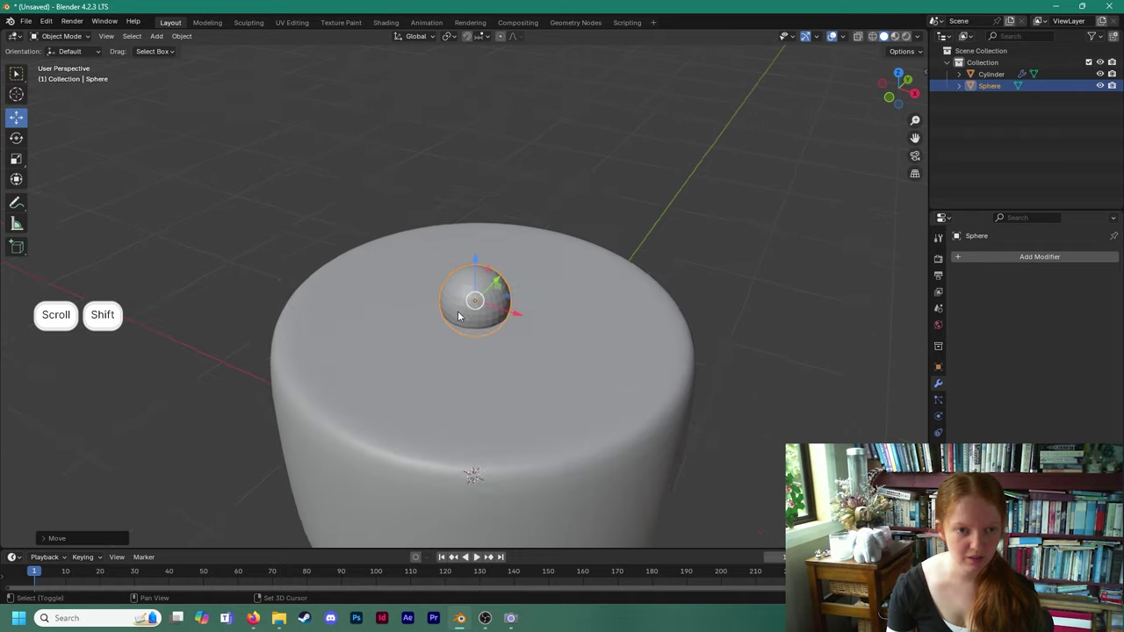
pyautogui.scroll(4, 475, 255)
pyautogui.keyDown('shift'); pyautogui.scroll(-2, 466, 253); pyautogui.keyUp('shift')
# Apply Shade Smooth to the sphere, deselect it and inspect its outline.
pyautogui.rightClick(458, 255)
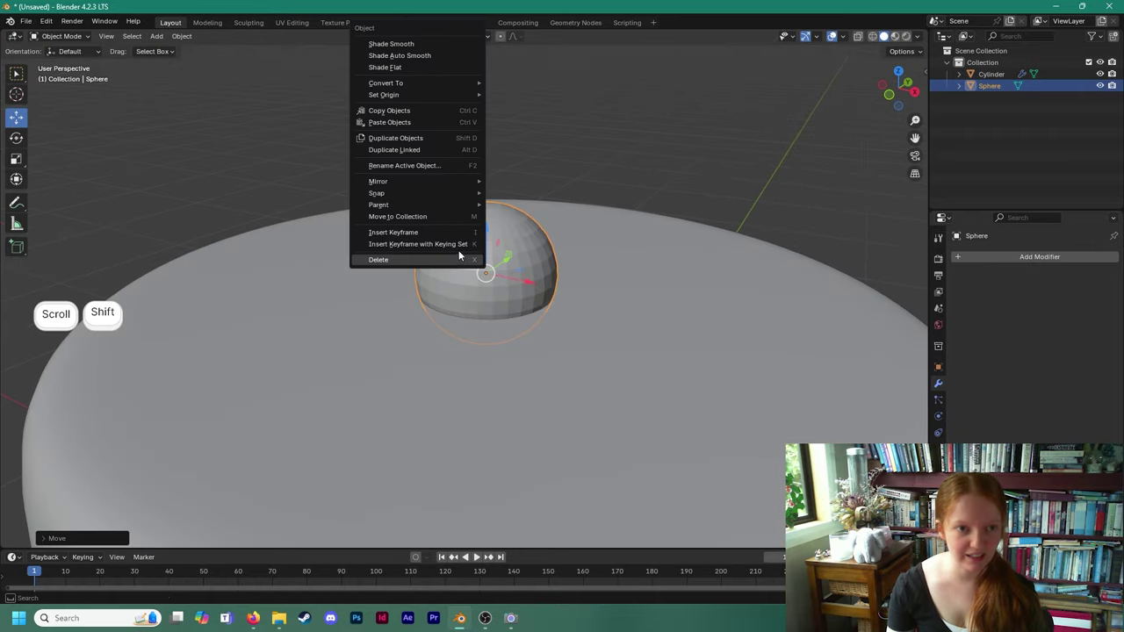
pyautogui.click(406, 43)
pyautogui.click(504, 115)
pyautogui.moveTo(504, 115); pyautogui.dragTo(470, 326, button='middle')
pyautogui.scroll(1, 468, 306)
pyautogui.moveTo(470, 327); pyautogui.dragTo(464, 286, button='middle')
pyautogui.moveTo(463, 285); pyautogui.dragTo(461, 251, button='middle')
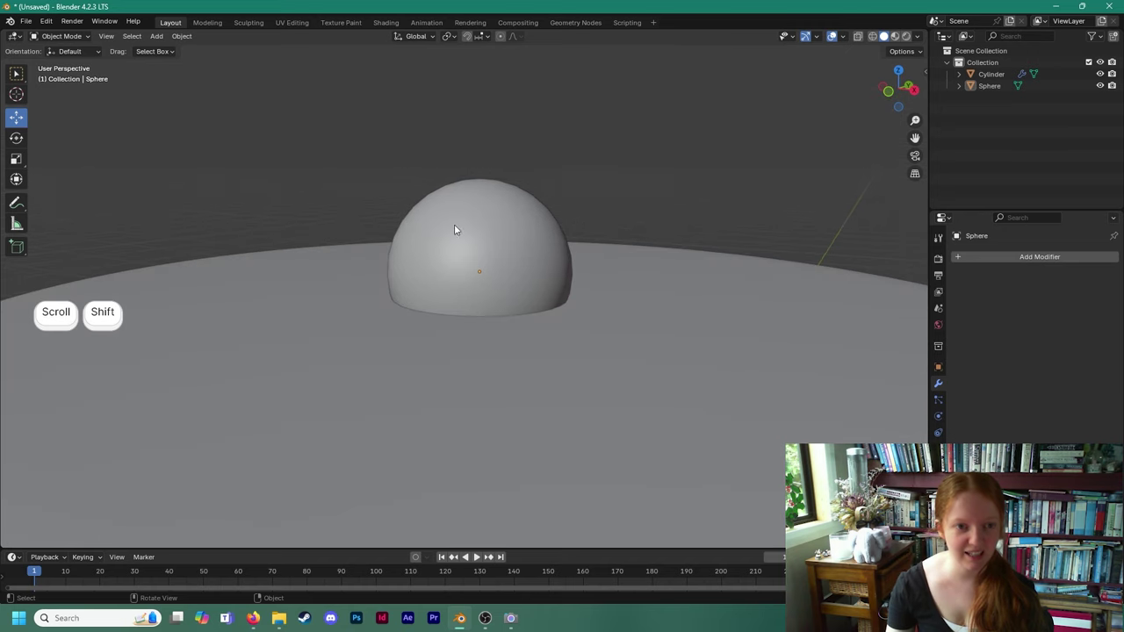
pyautogui.scroll(2, 458, 198)
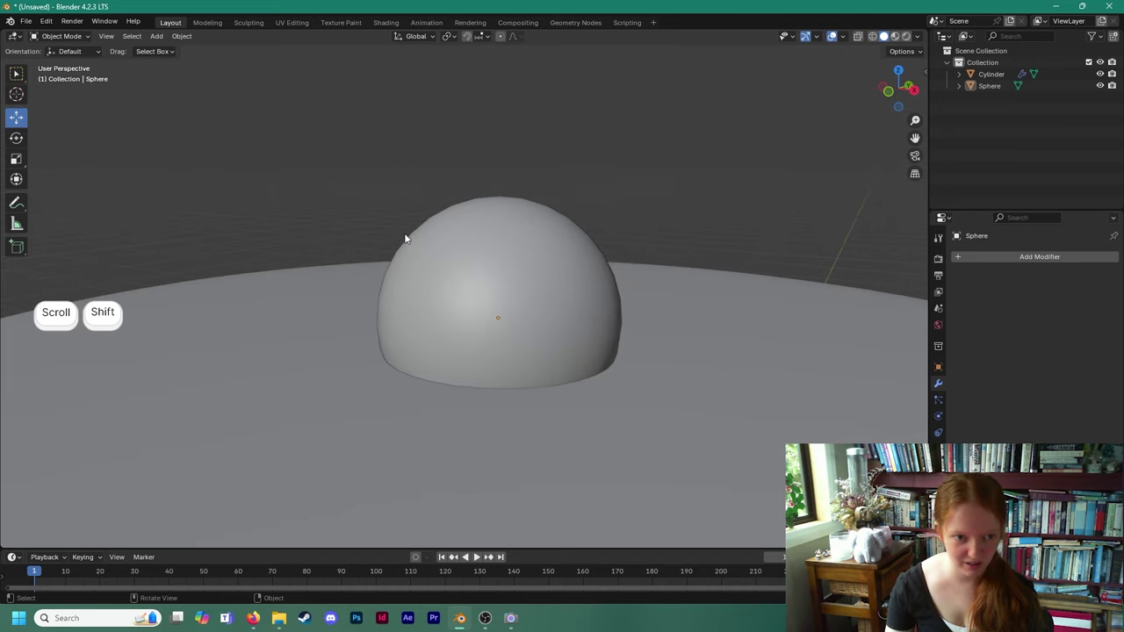
# Add a Subdivision Surface modifier to the sphere and check its silhouette.
pyautogui.click(493, 217)
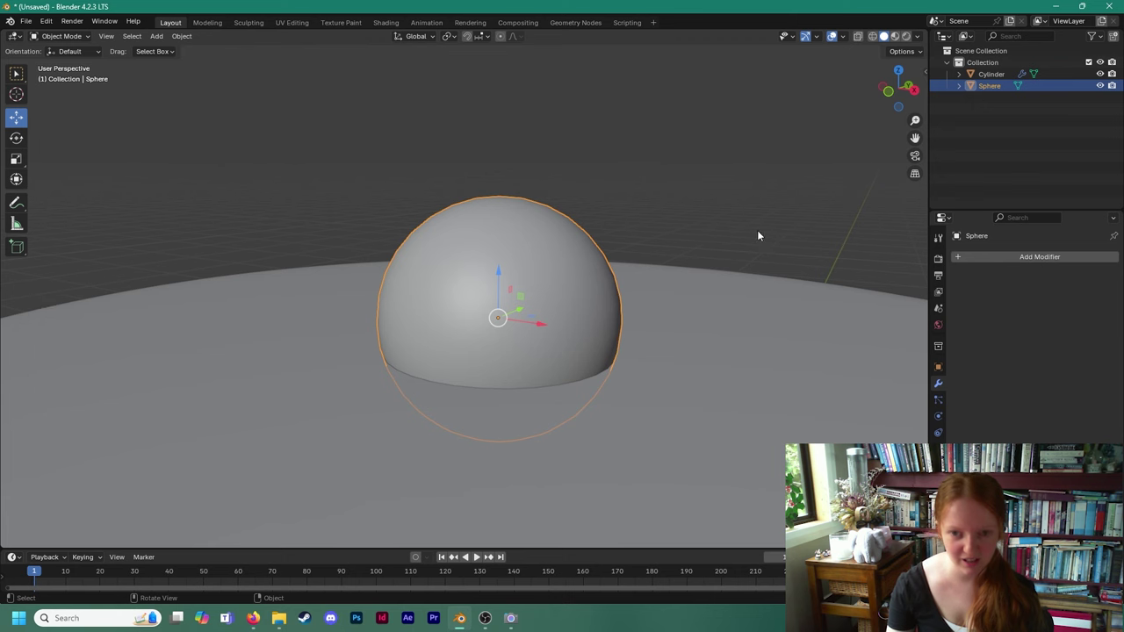
pyautogui.click(1006, 254)
pyautogui.click(970, 259)
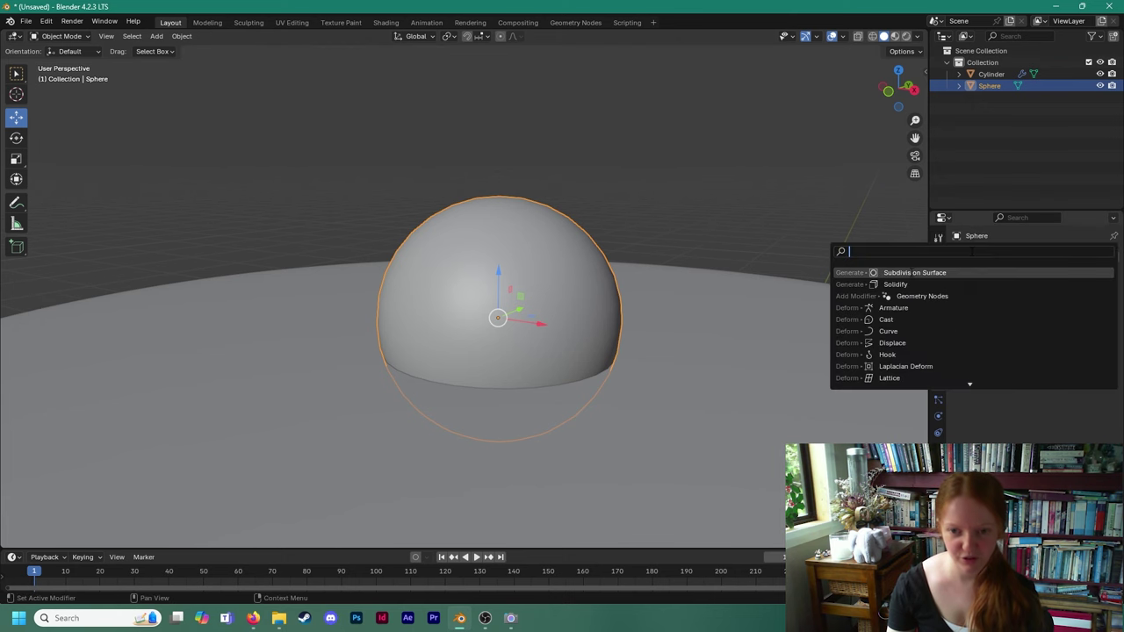
pyautogui.click(966, 272)
pyautogui.click(693, 213)
pyautogui.moveTo(606, 285); pyautogui.dragTo(606, 256, button='middle')
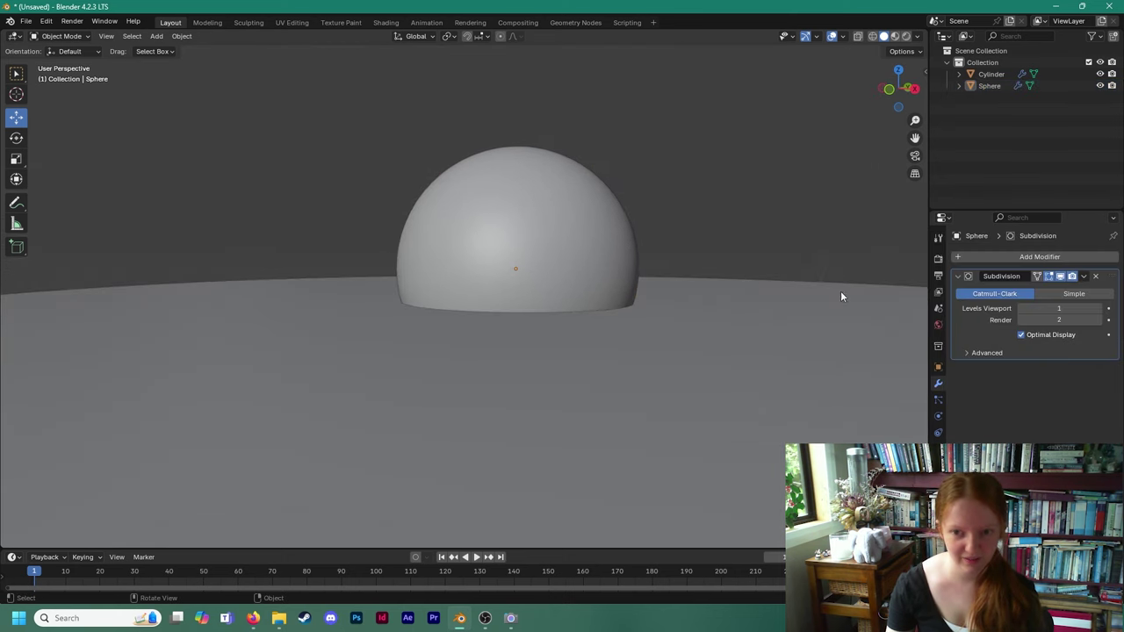
pyautogui.scroll(-3, 609, 200)
pyautogui.moveTo(535, 224)
pyautogui.mouseDown(button='middle')
pyautogui.moveTo(622, 239)
pyautogui.moveTo(550, 235)
pyautogui.moveTo(557, 256)
pyautogui.moveTo(517, 232)
pyautogui.mouseUp(button='middle')
pyautogui.scroll(1, 552, 237)
pyautogui.click(517, 232)
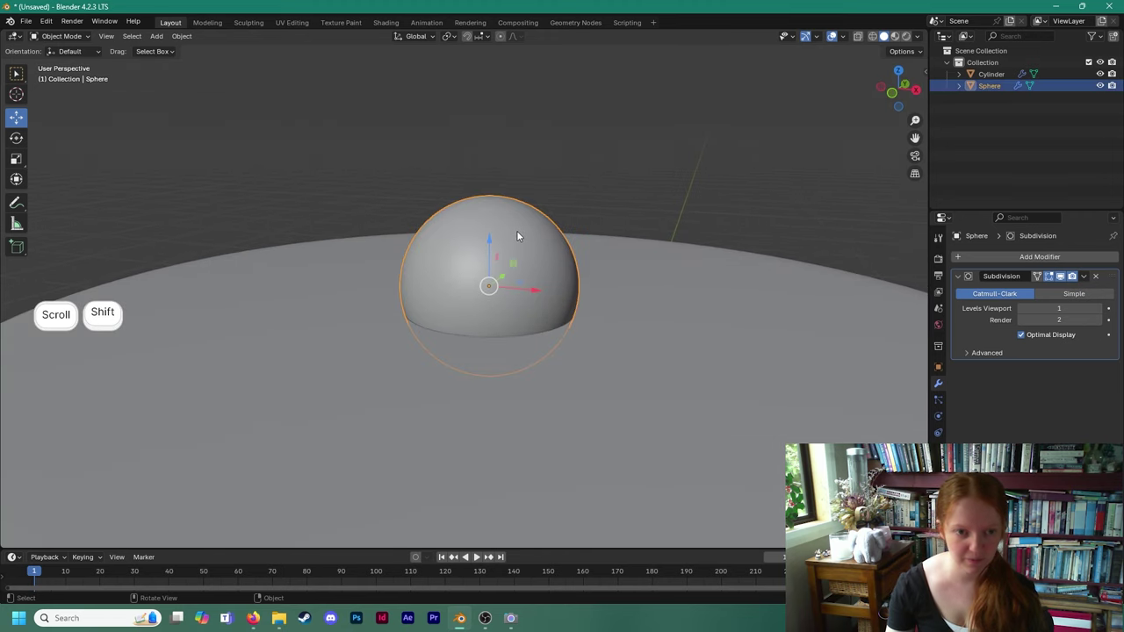
# Scale the sphere down further on top of the cylinder.
pyautogui.scroll(-4, 525, 259)
pyautogui.click(15, 159)
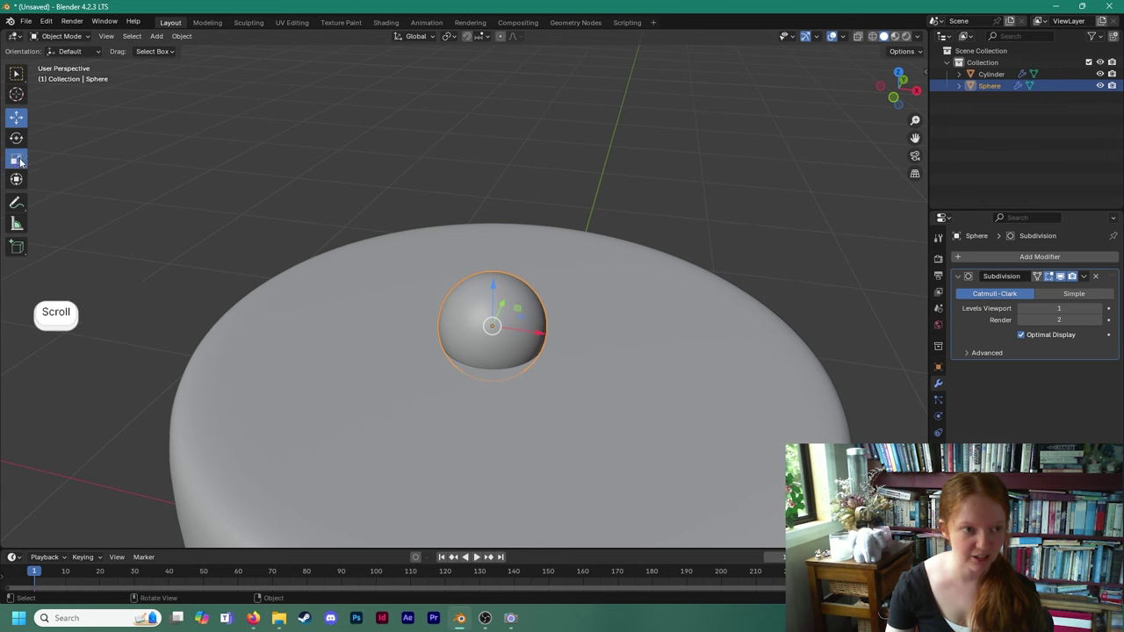
pyautogui.moveTo(540, 310); pyautogui.dragTo(519, 308)
pyautogui.moveTo(519, 309); pyautogui.dragTo(422, 193, button='middle')
pyautogui.scroll(-1, 492, 319)
pyautogui.scroll(1, 497, 339)
# Duplicate the sphere, leaving the copy in the same place as the original.
pyautogui.click(738, 158)
pyautogui.click(451, 248)
pyautogui.scroll(1, 447, 262)
pyautogui.click(696, 86)
pyautogui.click(438, 172)
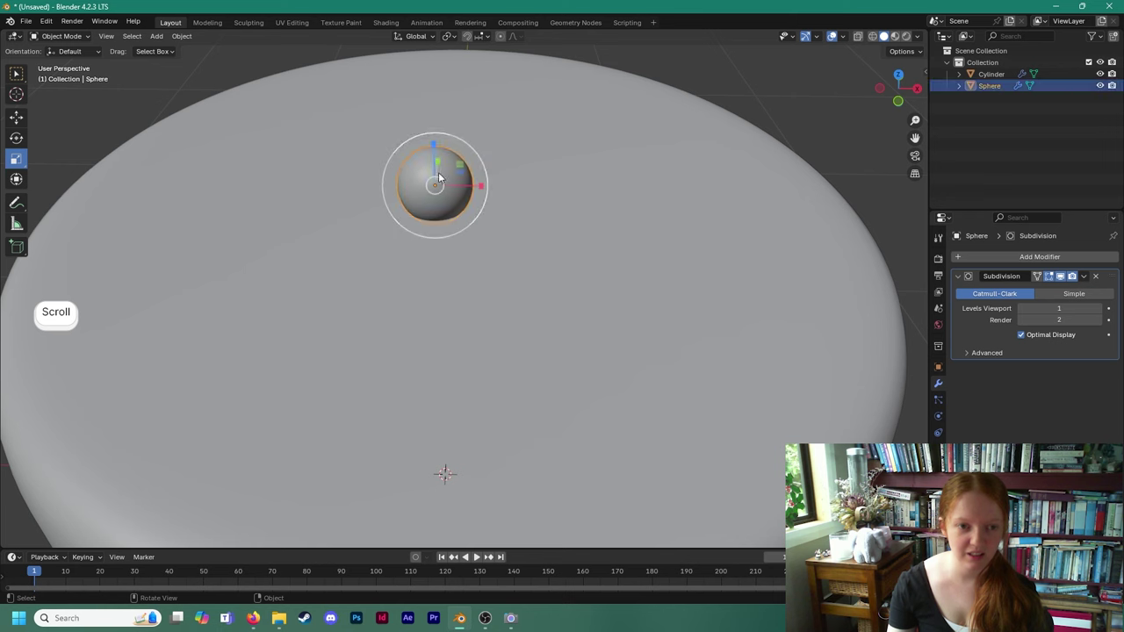
pyautogui.rightClick(411, 177)
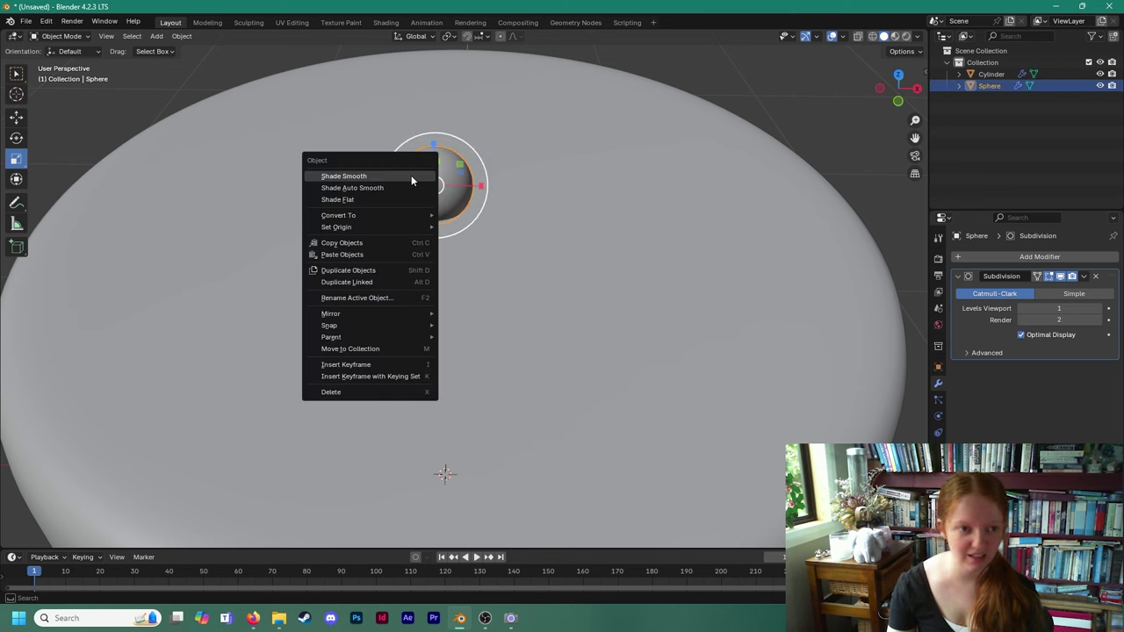
pyautogui.click(369, 269)
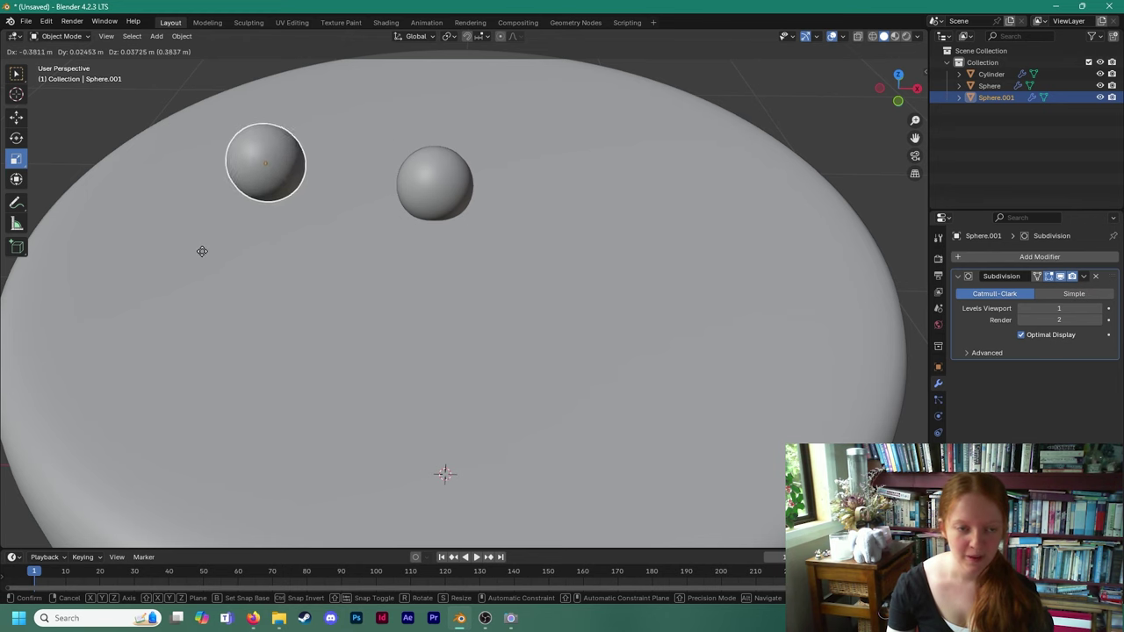
pyautogui.rightClick(541, 250)
pyautogui.click(786, 107)
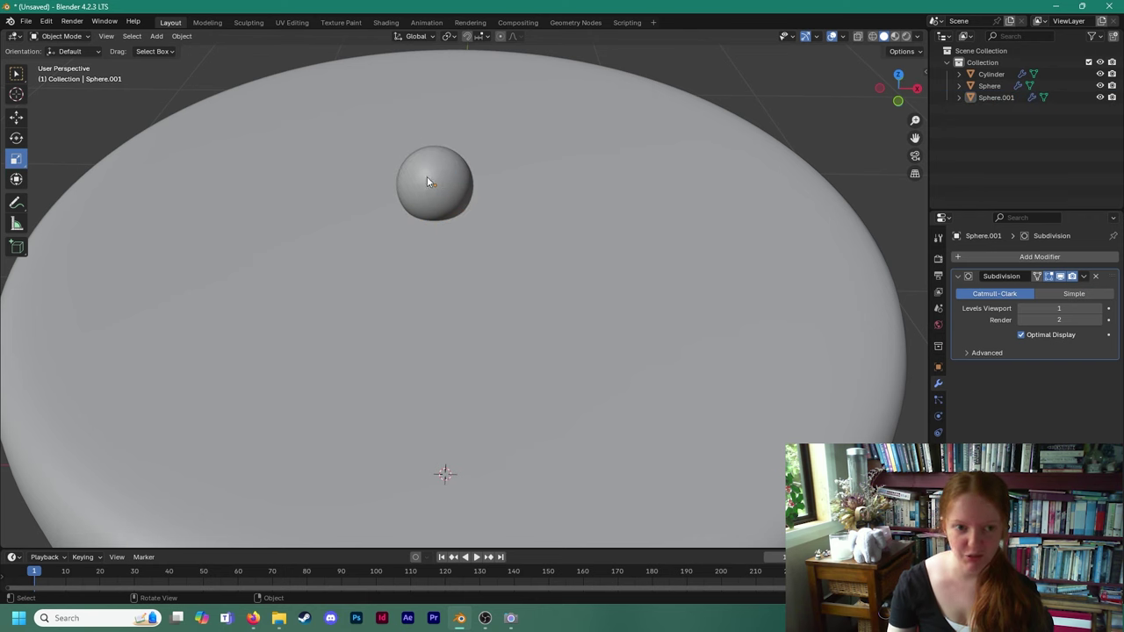
# Move one of the two overlapping spheres along X so that they sit side by side.
pyautogui.click(420, 176)
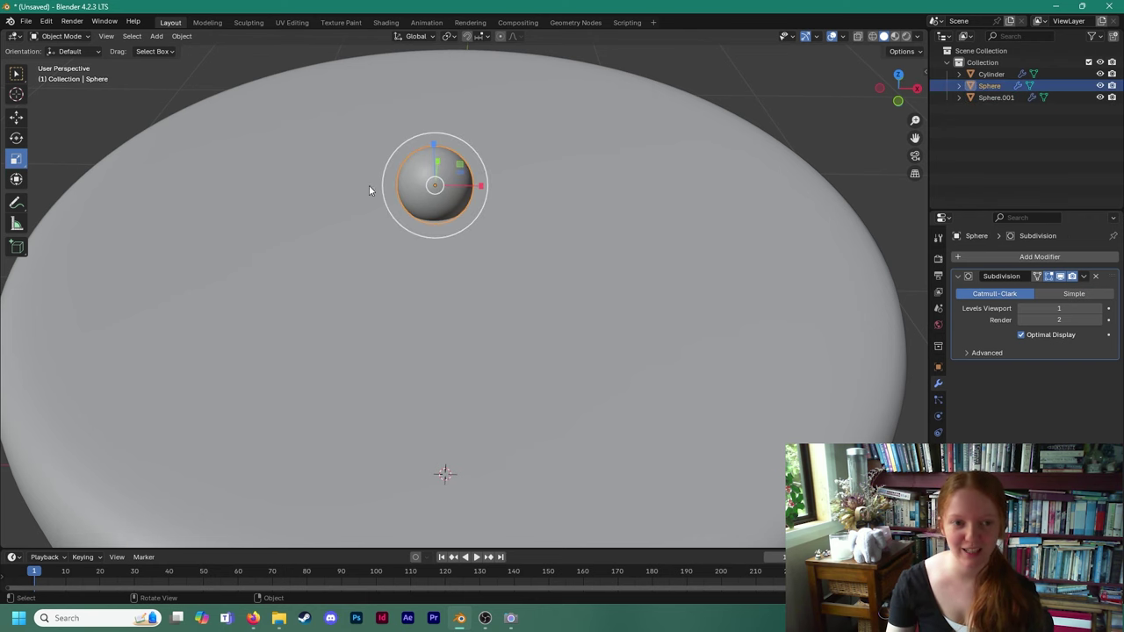
pyautogui.click(16, 118)
pyautogui.moveTo(470, 192); pyautogui.dragTo(532, 192)
pyautogui.moveTo(532, 191); pyautogui.dragTo(449, 252, button='middle')
pyautogui.scroll(-3, 497, 279)
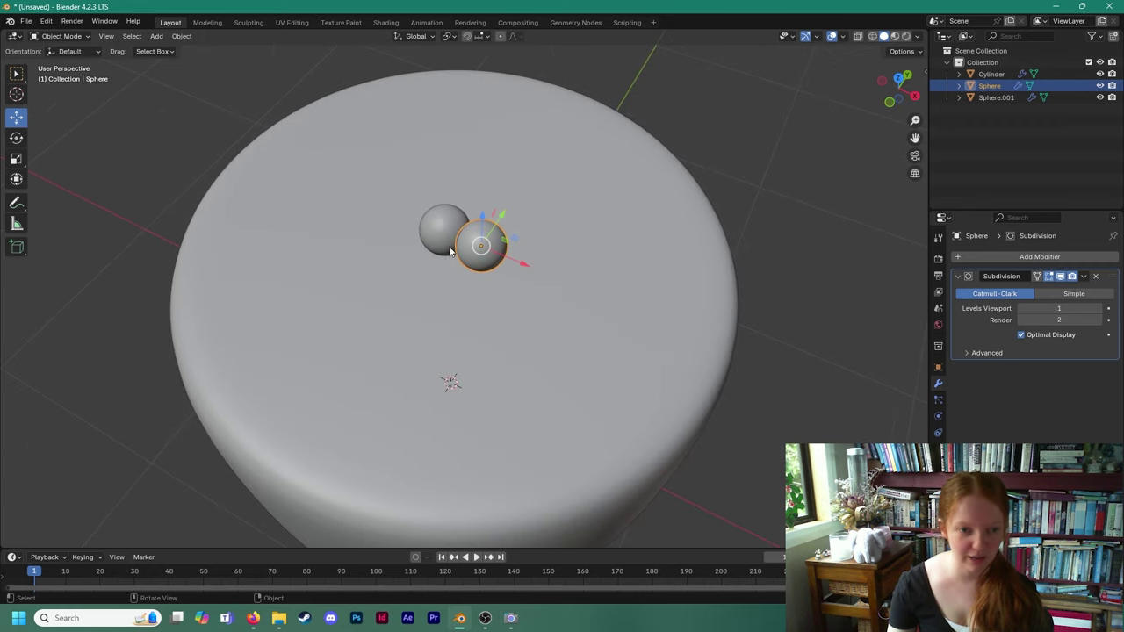
pyautogui.scroll(1, 449, 252)
# Duplicate the sphere once more and place the copy in front of the other two, forming a triangular cluster.
pyautogui.click(432, 242)
pyautogui.click(485, 244)
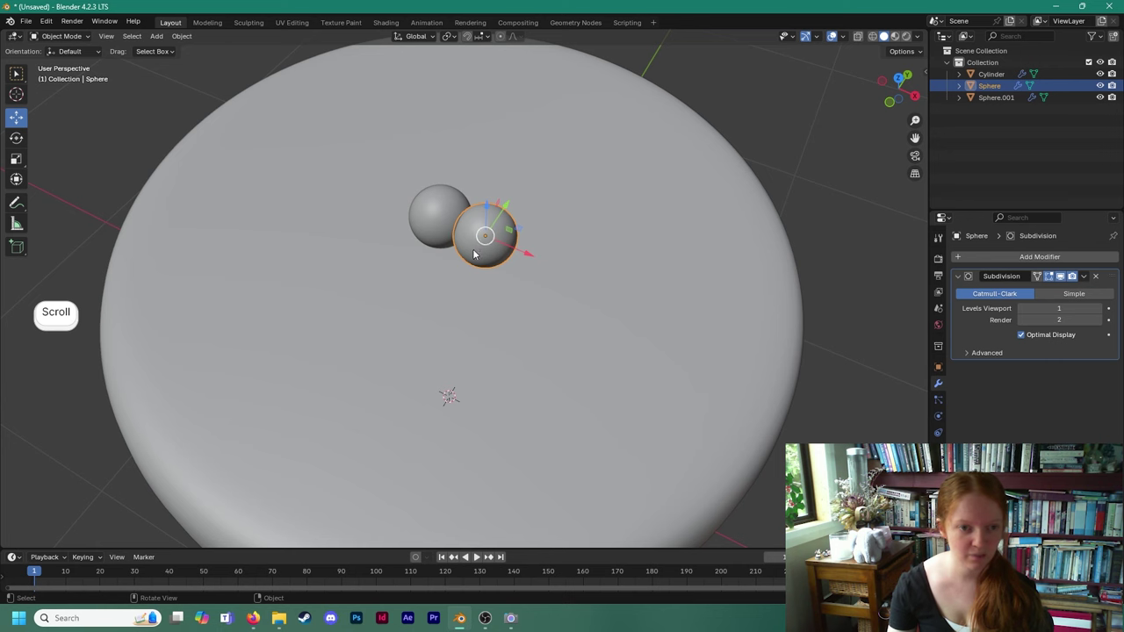
pyautogui.rightClick(473, 254)
pyautogui.click(471, 255)
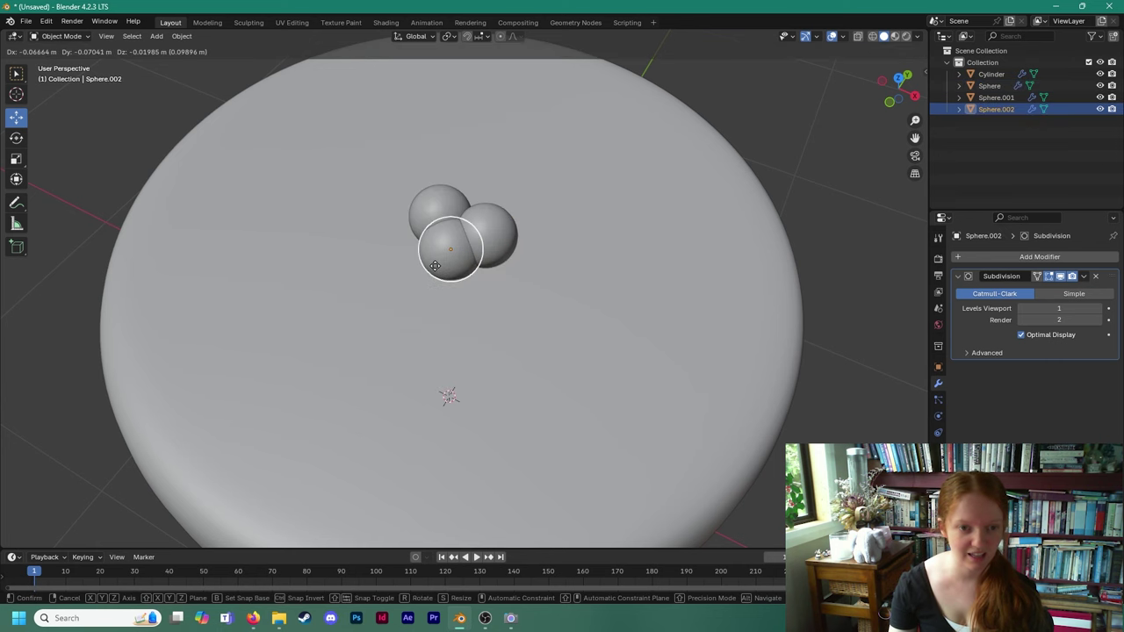
pyautogui.rightClick(435, 266)
pyautogui.moveTo(508, 214); pyautogui.dragTo(485, 251)
pyautogui.moveTo(500, 289); pyautogui.dragTo(461, 280)
pyautogui.moveTo(458, 274); pyautogui.dragTo(469, 289, button='middle')
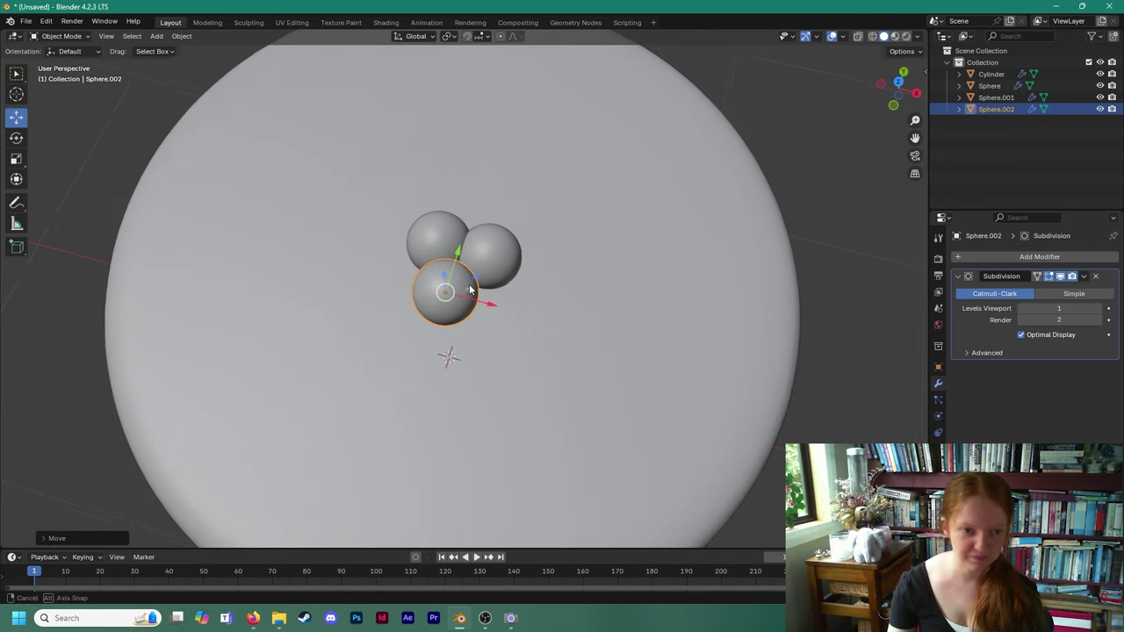
pyautogui.moveTo(459, 254); pyautogui.dragTo(463, 249)
pyautogui.moveTo(458, 276); pyautogui.dragTo(456, 271, button='middle')
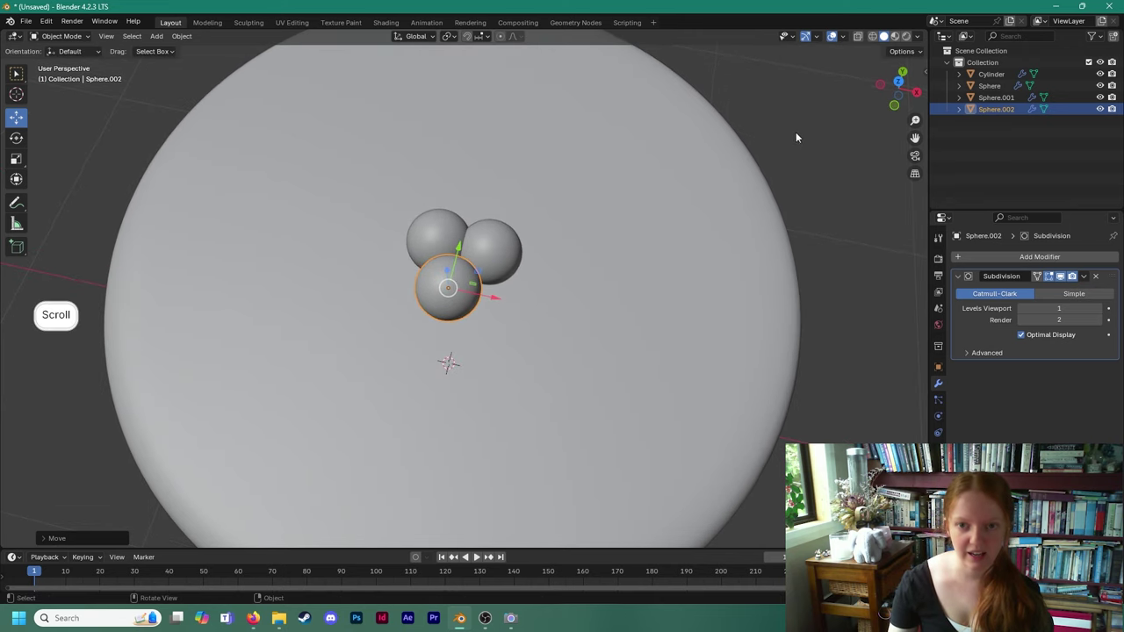
# Examine the sphere cluster's placement on the cylinder from the top and side views, checking each sphere.
pyautogui.click(897, 81)
pyautogui.scroll(-2, 699, 178)
pyautogui.scroll(-1, 711, 167)
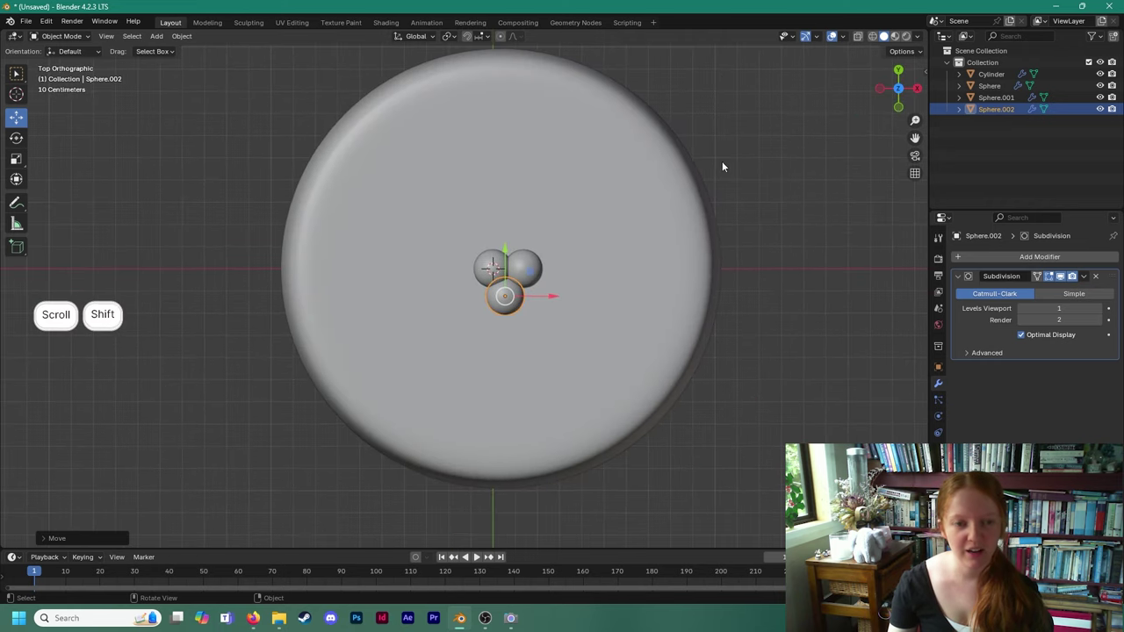
pyautogui.click(897, 107)
pyautogui.click(880, 90)
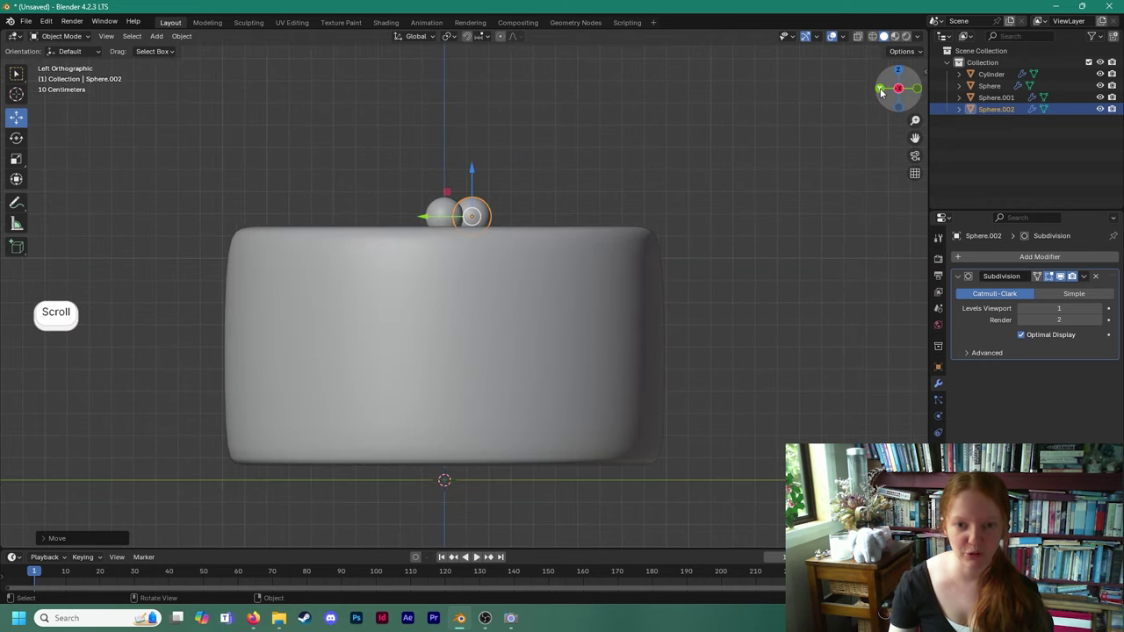
pyautogui.moveTo(920, 93); pyautogui.dragTo(620, 273, button='middle')
pyautogui.scroll(-3, 614, 268)
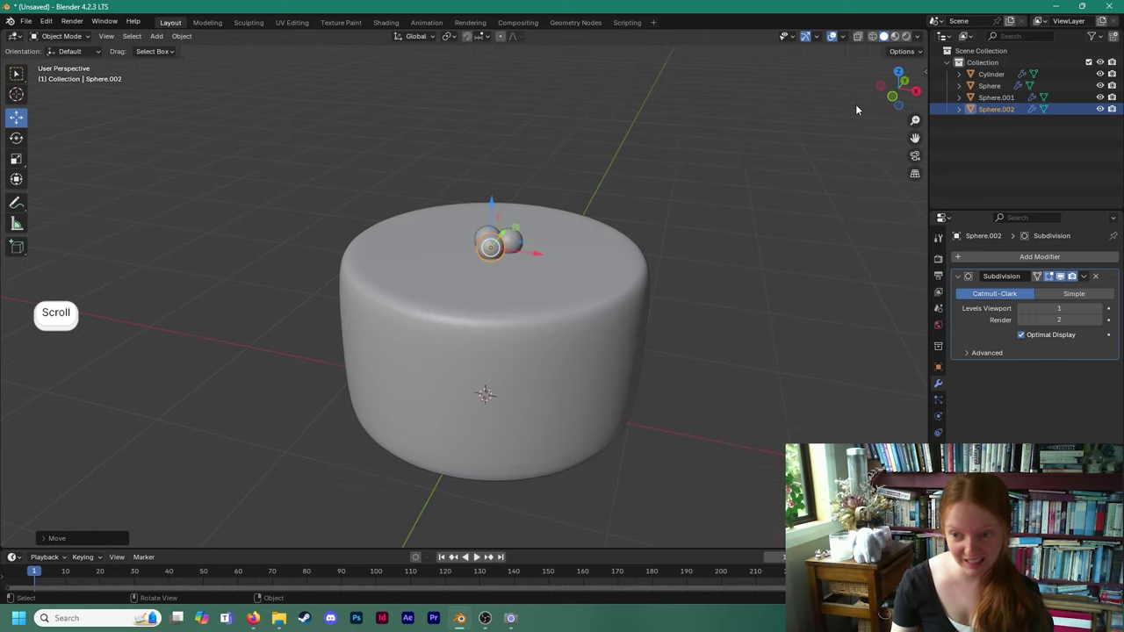
pyautogui.moveTo(616, 215); pyautogui.dragTo(571, 273, button='middle')
pyautogui.click(486, 266)
pyautogui.click(511, 269)
pyautogui.click(499, 285)
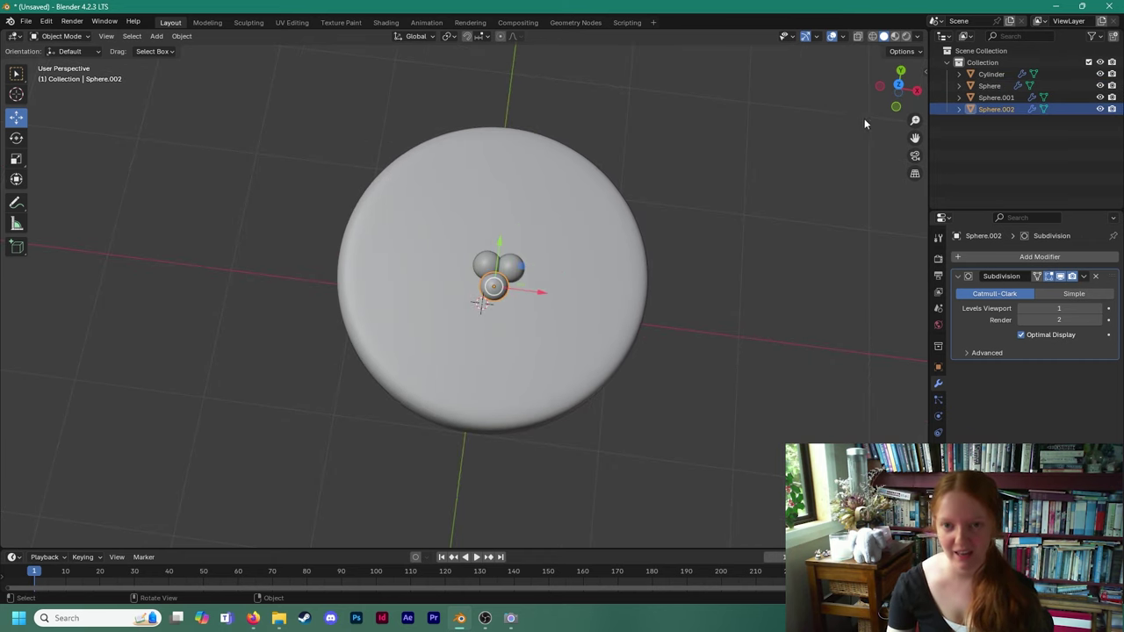
# In top view, select all three spheres and move the cluster towards the centre of the cylinder's top.
pyautogui.click(900, 87)
pyautogui.scroll(1, 596, 214)
pyautogui.scroll(1, 596, 210)
pyautogui.keyDown('shift'); pyautogui.moveTo(591, 209); pyautogui.dragTo(547, 241, button='middle'); pyautogui.keyUp('shift')
pyautogui.scroll(-1, 557, 234)
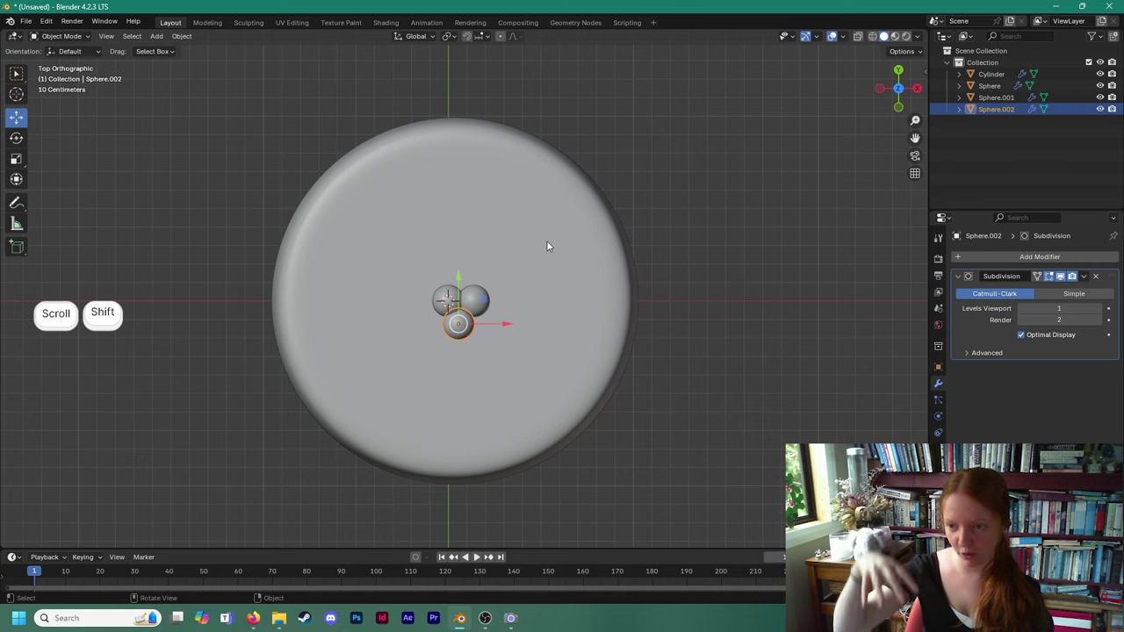
pyautogui.click(439, 298)
pyautogui.keyDown('shift'); pyautogui.click(478, 306); pyautogui.keyUp('shift')
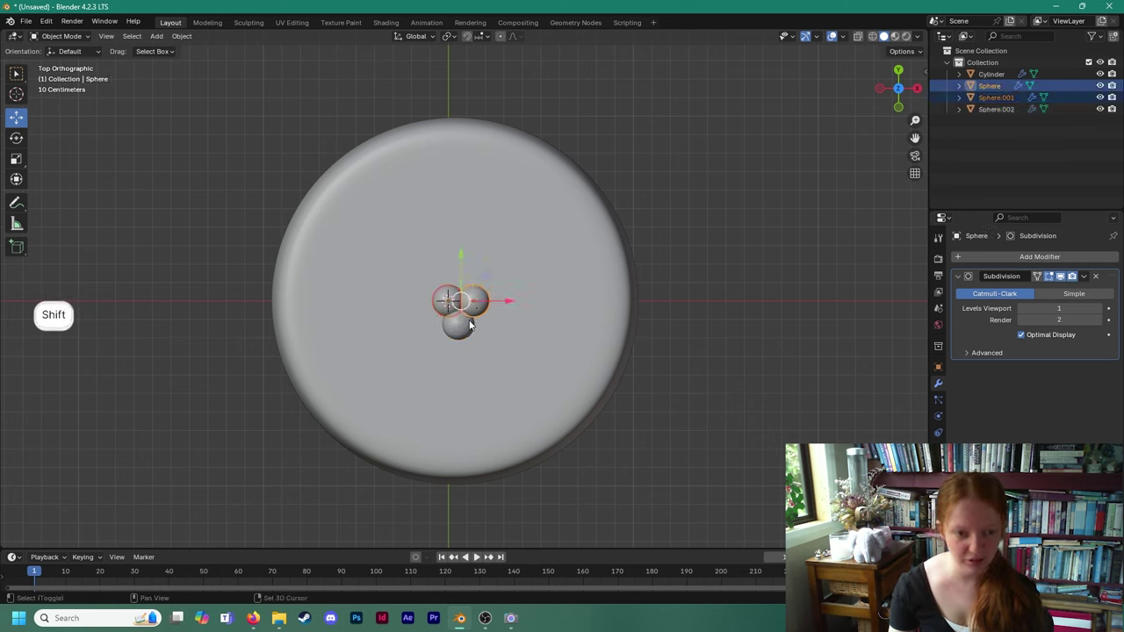
pyautogui.keyDown('shift'); pyautogui.click(468, 326); pyautogui.keyUp('shift')
pyautogui.click(628, 232)
pyautogui.keyDown('shift'); pyautogui.click(444, 301); pyautogui.keyUp('shift')
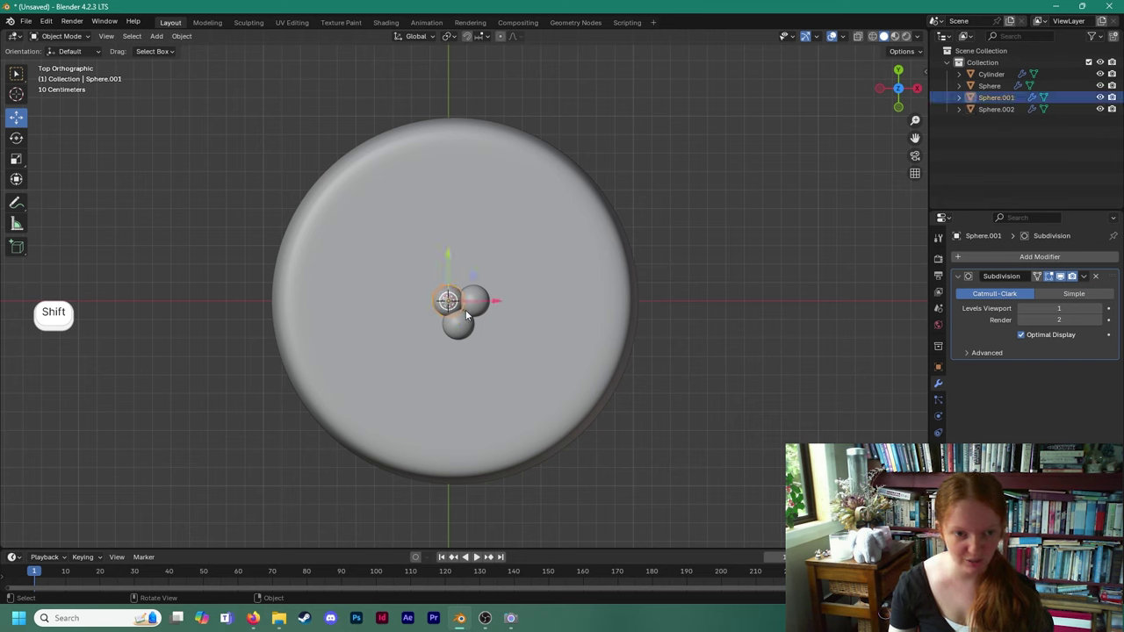
pyautogui.keyDown('shift'); pyautogui.click(479, 310); pyautogui.keyUp('shift')
pyautogui.keyDown('shift'); pyautogui.click(467, 322); pyautogui.keyUp('shift')
pyautogui.moveTo(497, 310)
pyautogui.mouseDown()
pyautogui.moveTo(447, 271)
pyautogui.moveTo(500, 300)
pyautogui.moveTo(485, 327)
pyautogui.mouseUp()
pyautogui.click(691, 225)
pyautogui.scroll(2, 691, 225)
pyautogui.click(433, 344)
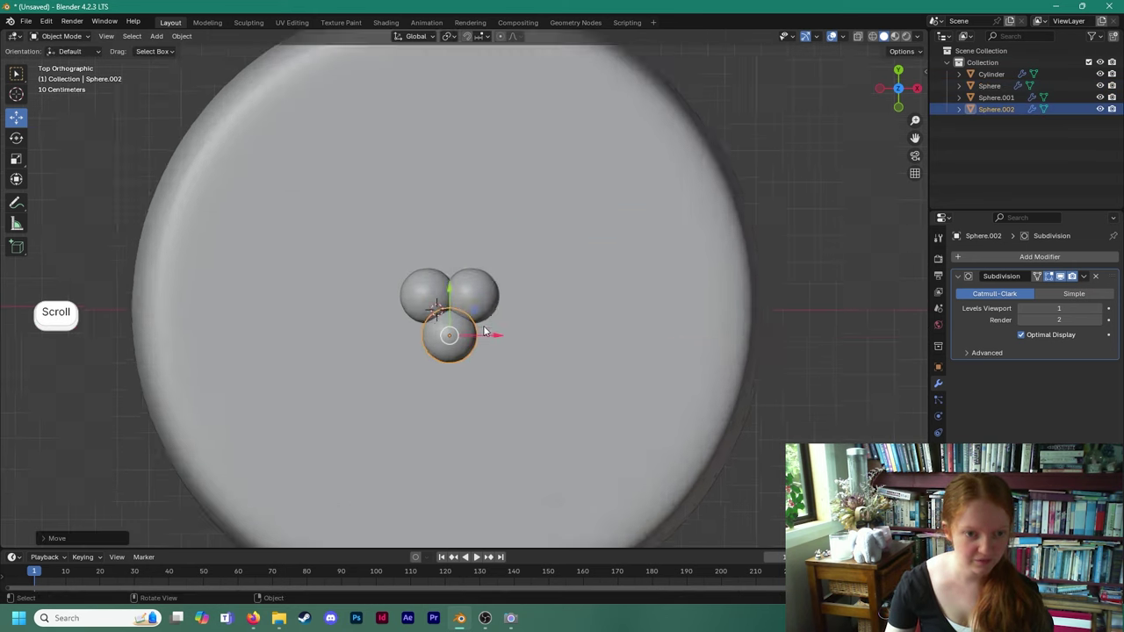
# Select the three spheres again, fine-tune the cluster's position at the cylinder's centre, deselect it and inspect the model.
pyautogui.scroll(-1, 715, 247)
pyautogui.click(756, 245)
pyautogui.scroll(-2, 442, 289)
pyautogui.click(442, 290)
pyautogui.keyDown('shift'); pyautogui.click(472, 304); pyautogui.keyUp('shift')
pyautogui.keyDown('shift'); pyautogui.click(458, 313); pyautogui.keyUp('shift')
pyautogui.moveTo(458, 268); pyautogui.dragTo(479, 298)
pyautogui.click(650, 327)
pyautogui.scroll(-3, 549, 328)
pyautogui.moveTo(480, 361)
pyautogui.mouseDown(button='middle')
pyautogui.moveTo(466, 306)
pyautogui.moveTo(477, 380)
pyautogui.moveTo(472, 341)
pyautogui.mouseUp(button='middle')
pyautogui.scroll(3, 467, 307)
pyautogui.scroll(-3, 476, 379)
pyautogui.moveTo(471, 341); pyautogui.dragTo(468, 334, button='middle')
pyautogui.moveTo(417, 287)
pyautogui.mouseDown(button='middle')
pyautogui.moveTo(522, 283)
pyautogui.moveTo(396, 276)
pyautogui.moveTo(417, 293)
pyautogui.mouseUp(button='middle')
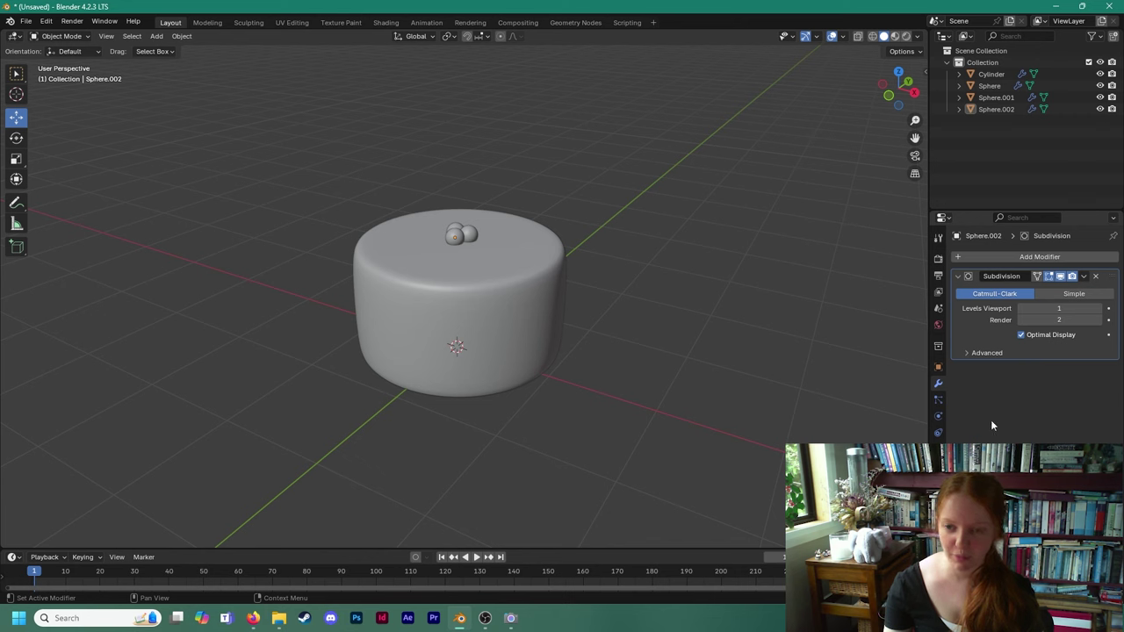
# Review the available render engines in the scene's render settings and read the manual's introduction to EEVEE, keeping EEVEE as the engine.
pyautogui.click(938, 261)
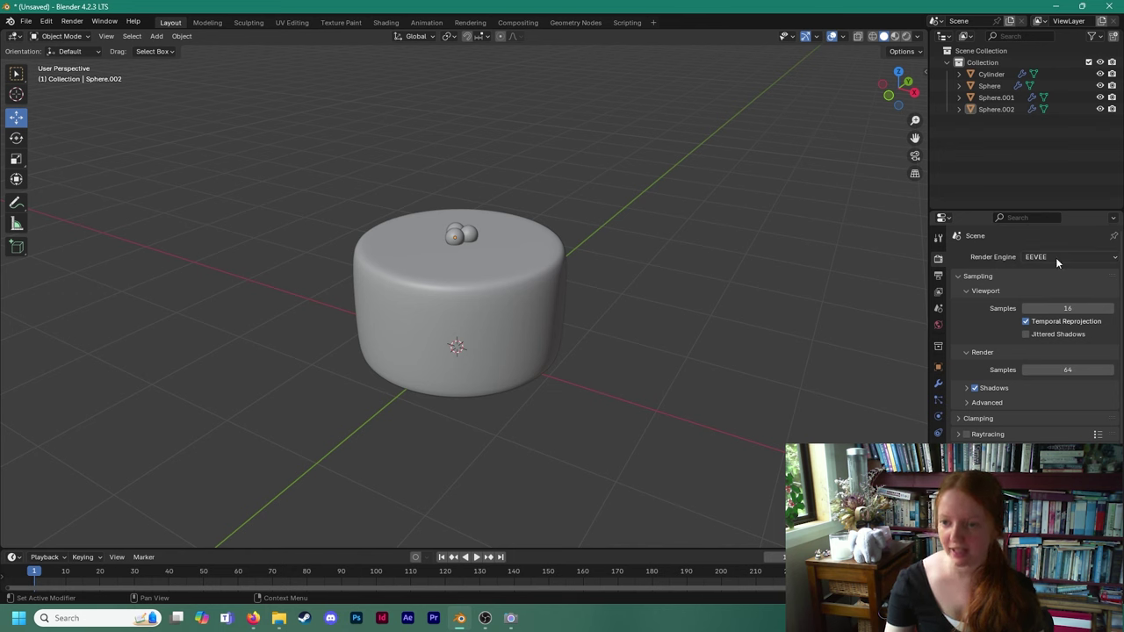
pyautogui.click(1084, 257)
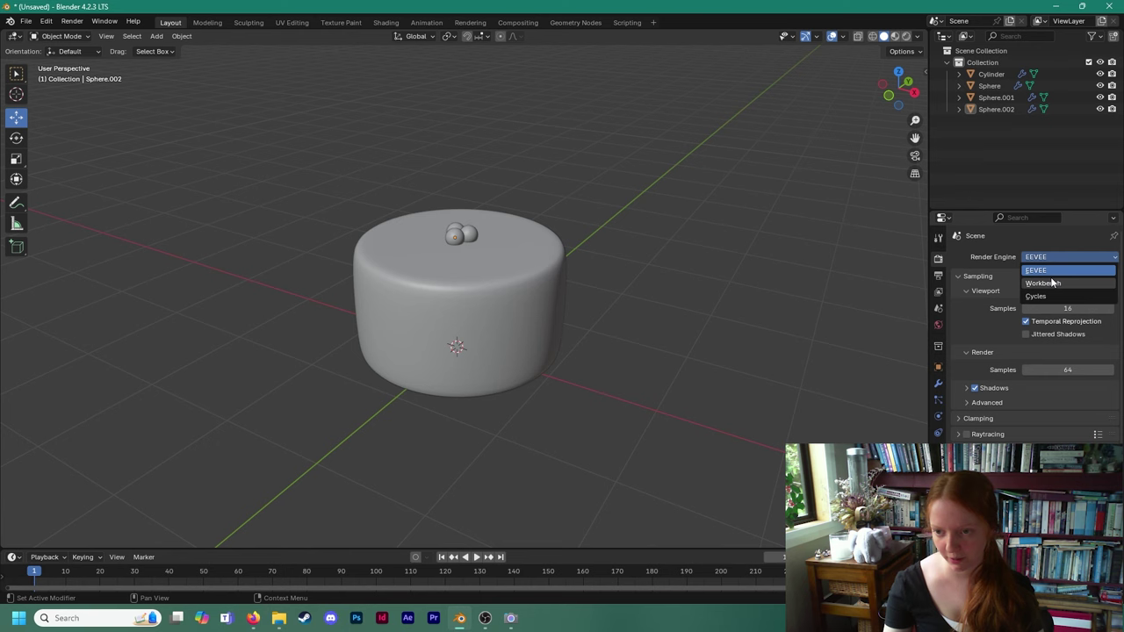
pyautogui.click(1045, 256)
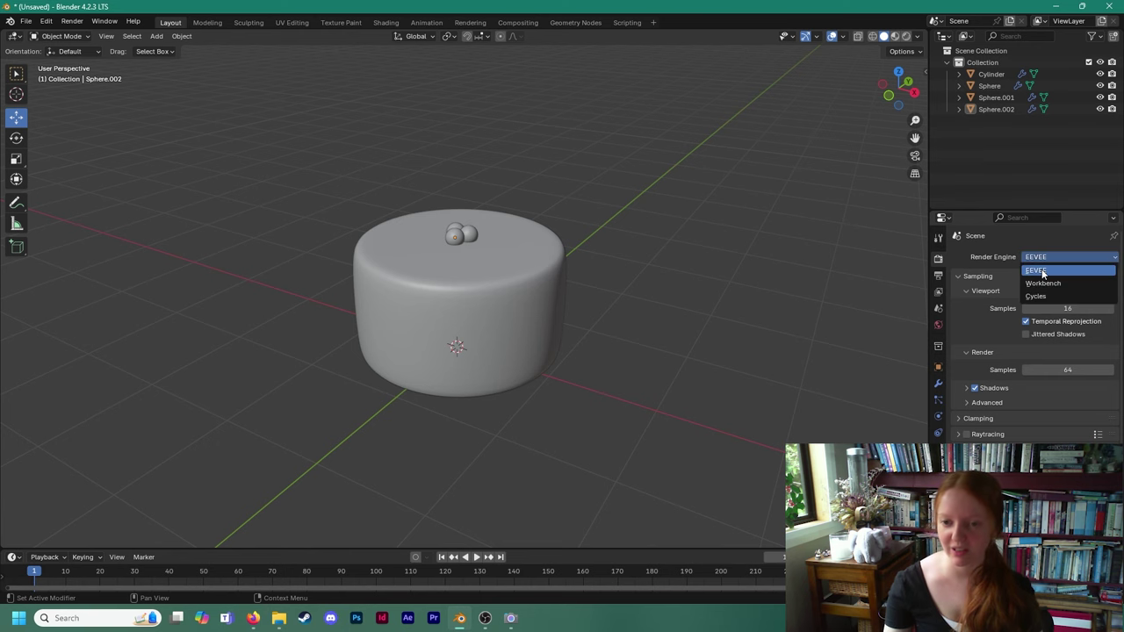
pyautogui.press('F1')
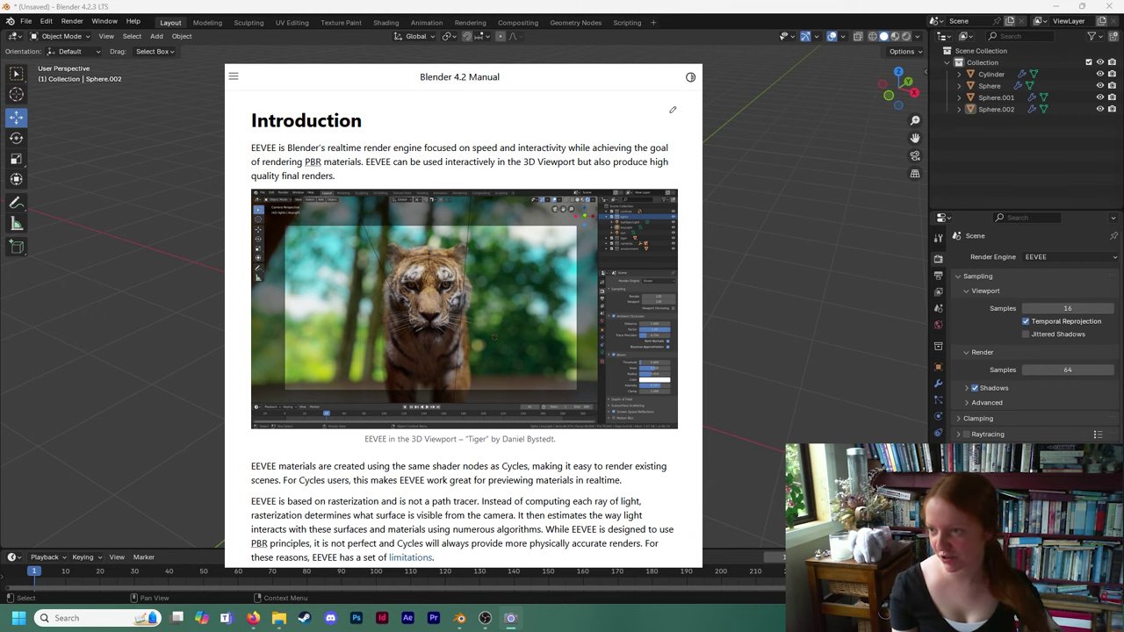
pyautogui.hotkey('alt', 'F4')
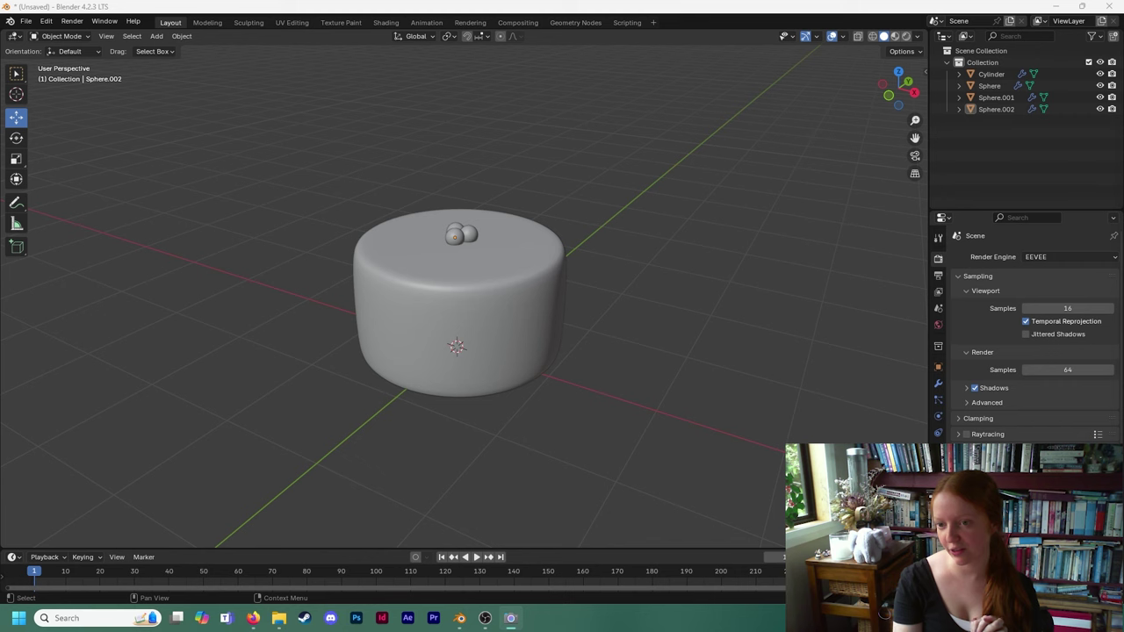
pyautogui.click(1081, 255)
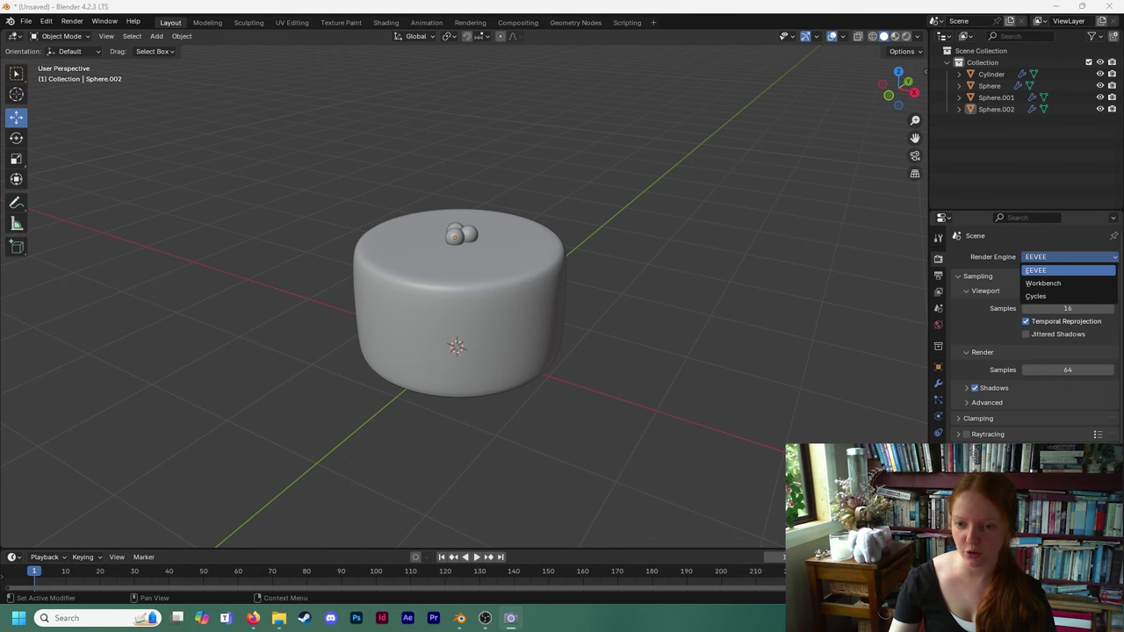
pyautogui.click(1059, 263)
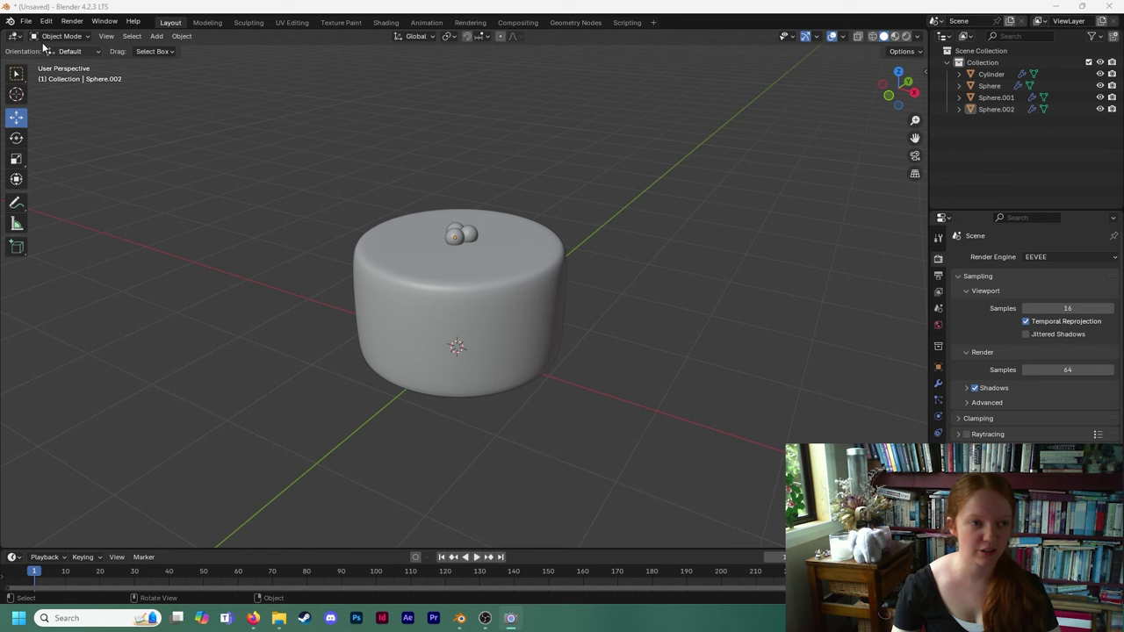
# Save the scene as CAKE_2 in the BLENDER BEGINNER TUTORIAL folder.
pyautogui.click(26, 20)
pyautogui.click(53, 120)
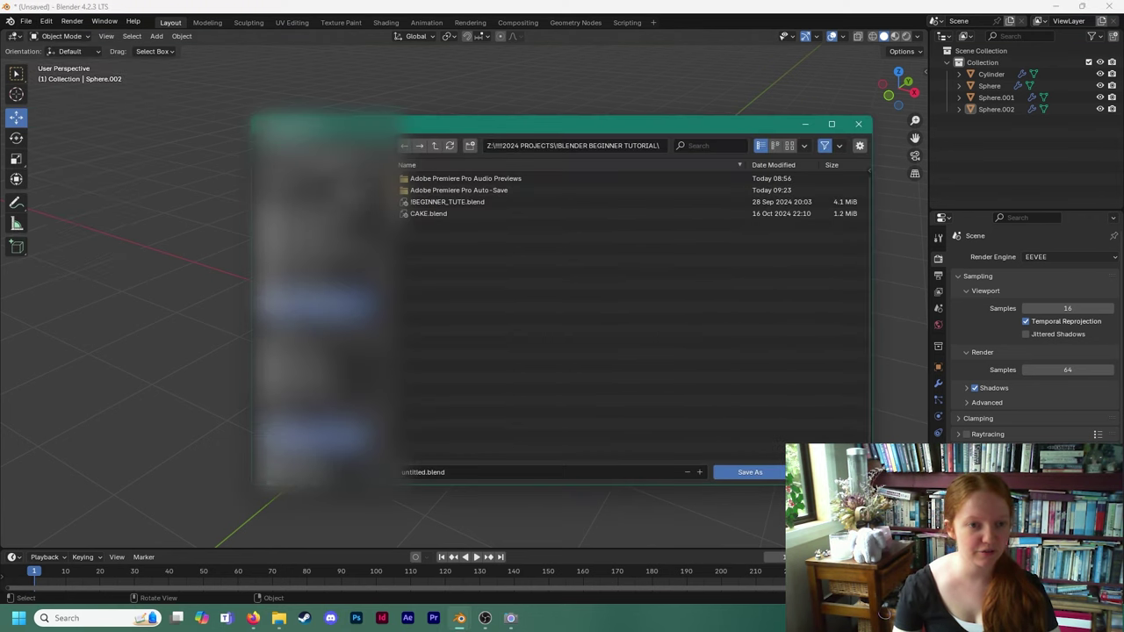
pyautogui.click(425, 471)
pyautogui.click(426, 472)
pyautogui.press('BackSpace')
pyautogui.press('BackSpace')
pyautogui.press('BackSpace')
pyautogui.press('BackSpace')
pyautogui.press('BackSpace')
pyautogui.press('BackSpace')
pyautogui.press('BackSpace')
pyautogui.press('BackSpace')
pyautogui.press('capslock')
pyautogui.write('CAKE_2')
pyautogui.click(742, 474)
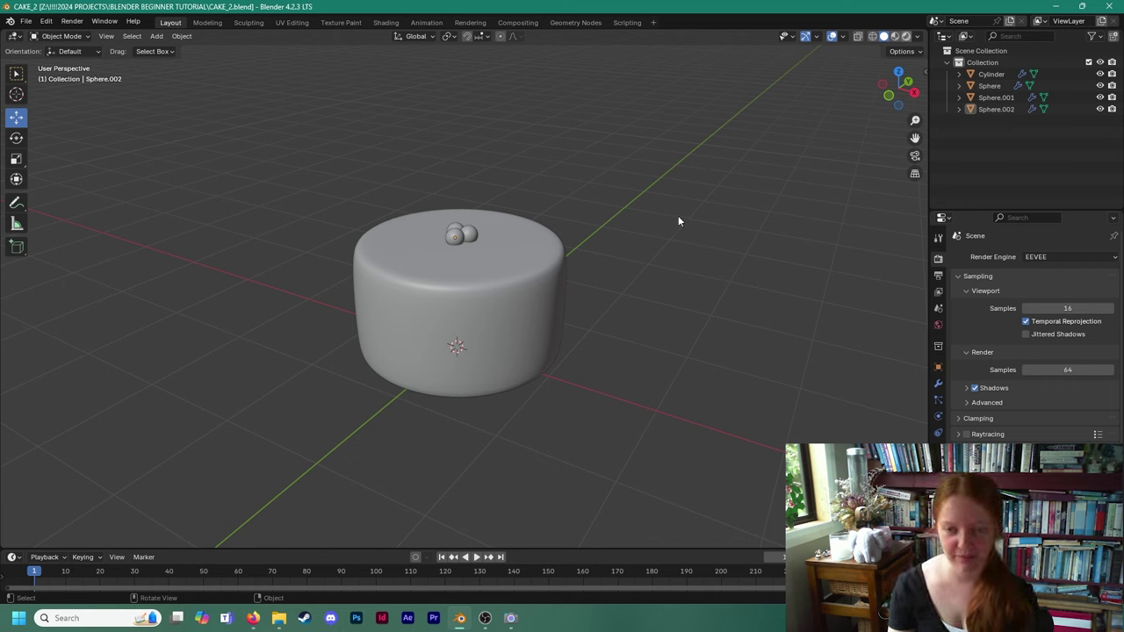
# Display the model in rendered viewport shading and add an area light to the scene.
pyautogui.moveTo(678, 221); pyautogui.dragTo(466, 292, button='middle')
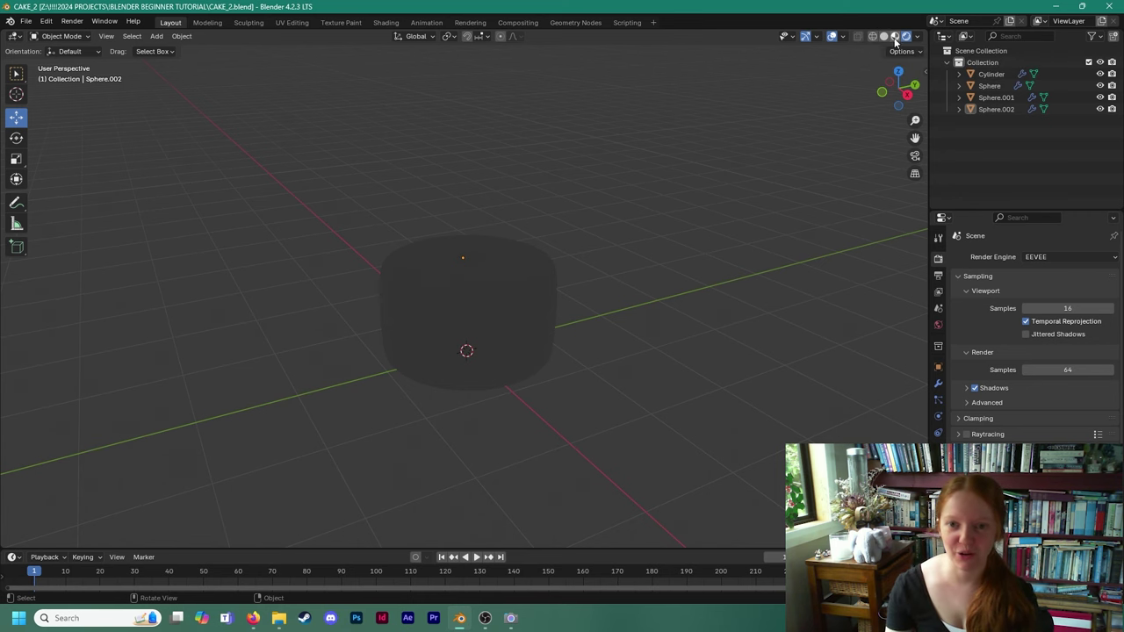
pyautogui.moveTo(663, 233); pyautogui.dragTo(509, 296, button='middle')
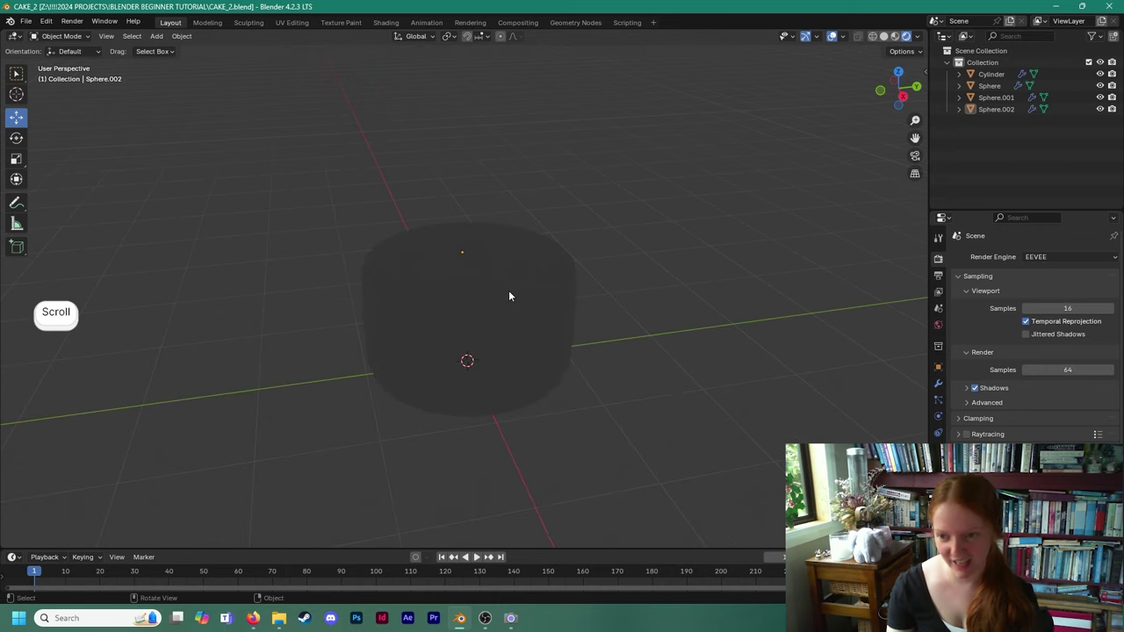
pyautogui.moveTo(468, 363); pyautogui.dragTo(536, 307, button='middle')
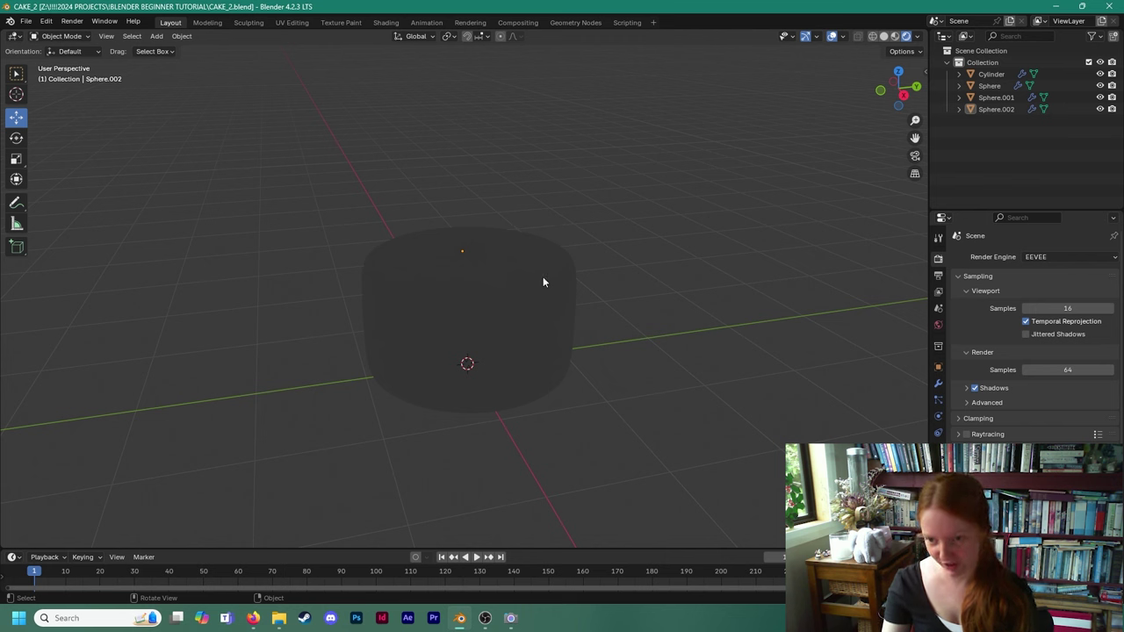
pyautogui.click(156, 36)
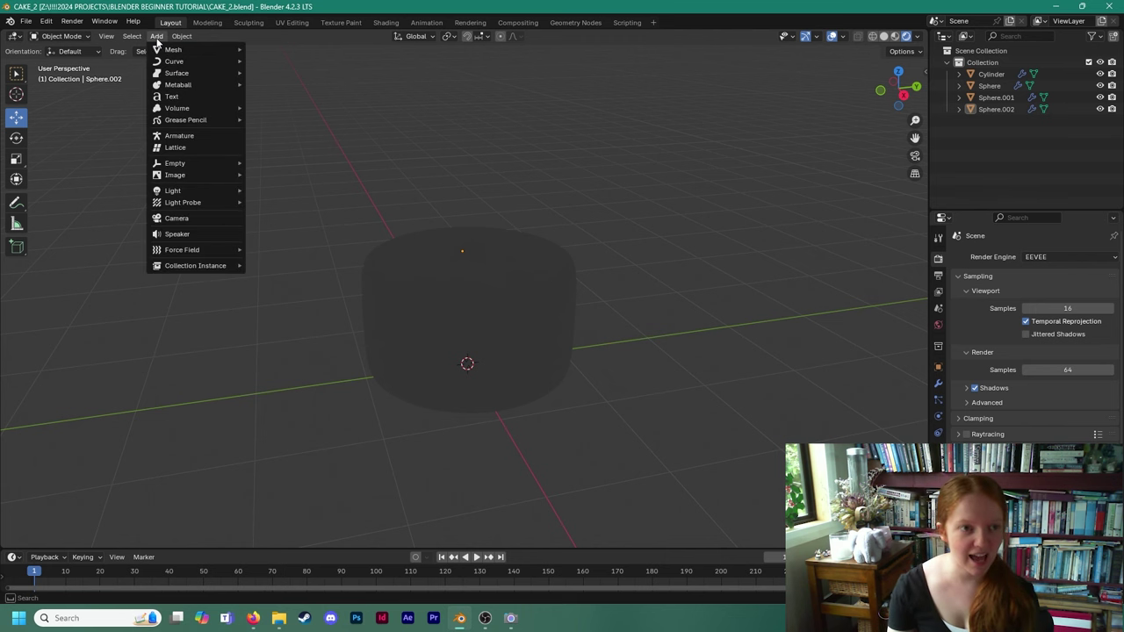
pyautogui.moveTo(196, 189)
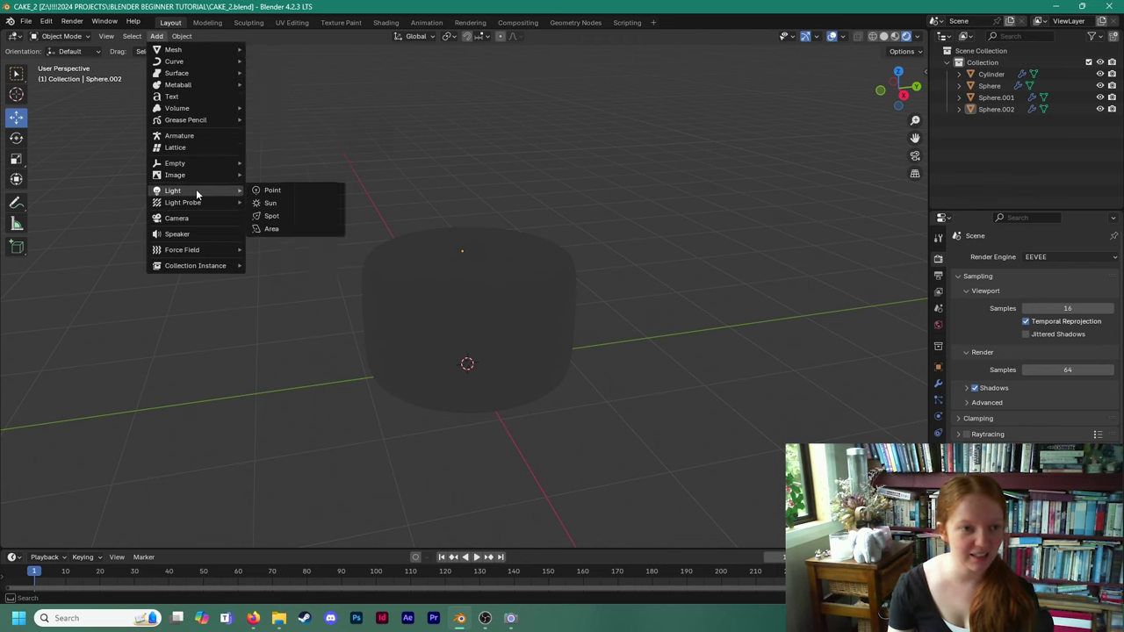
pyautogui.click(314, 231)
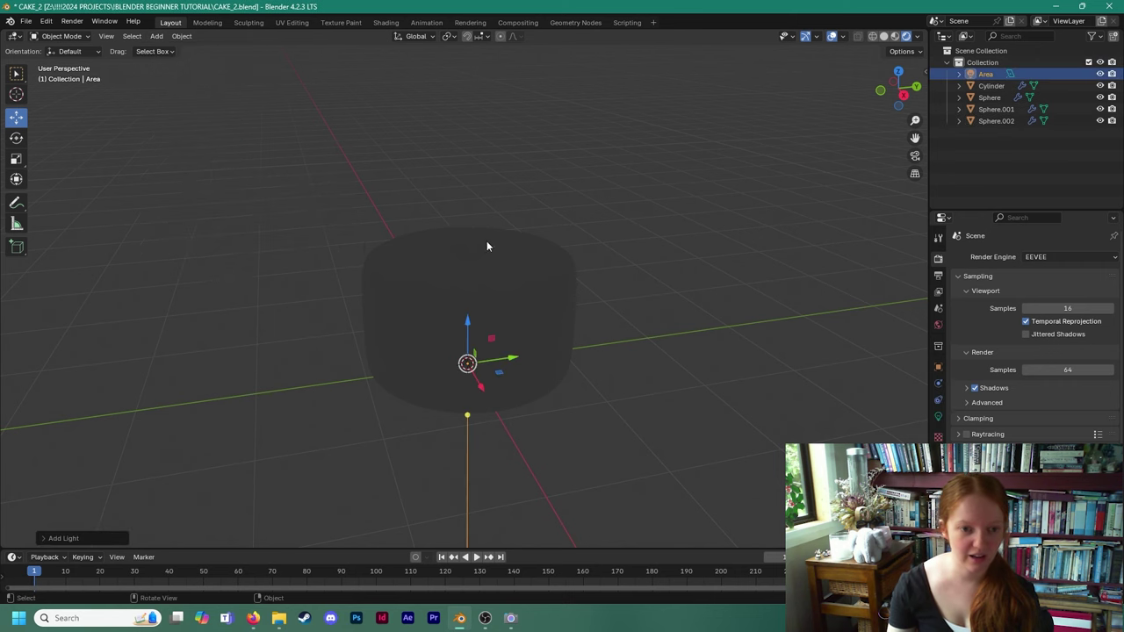
# Raise the area light along the Z axis until it sits well above the cylinder and its spheres.
pyautogui.scroll(-2, 487, 240)
pyautogui.press('g')
pyautogui.press('z')
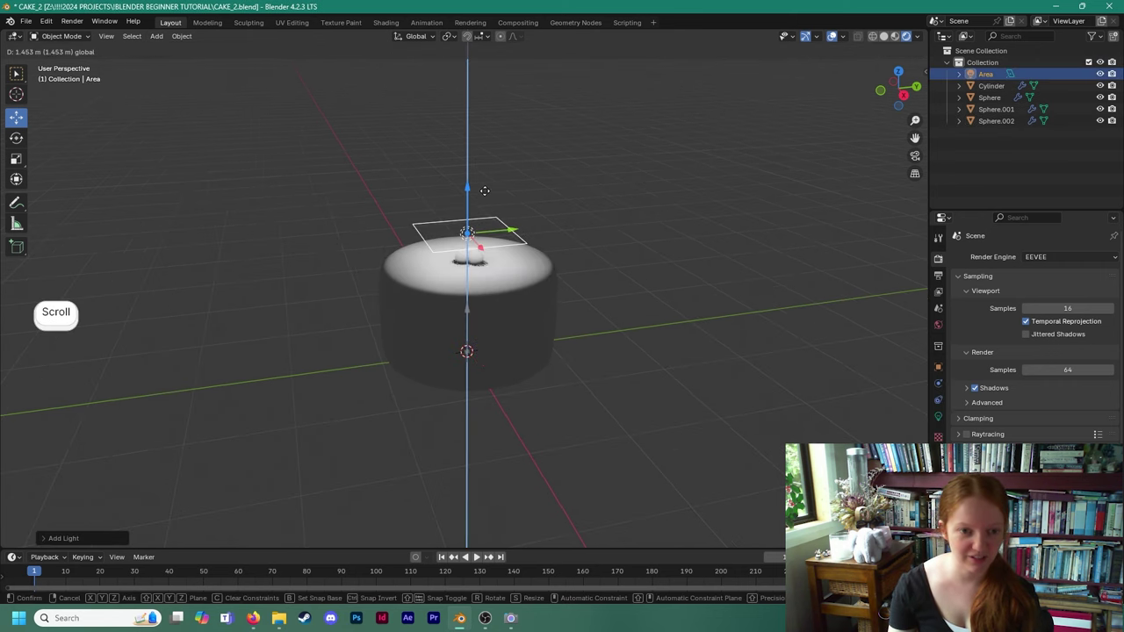
pyautogui.click(489, 193)
pyautogui.scroll(3, 483, 211)
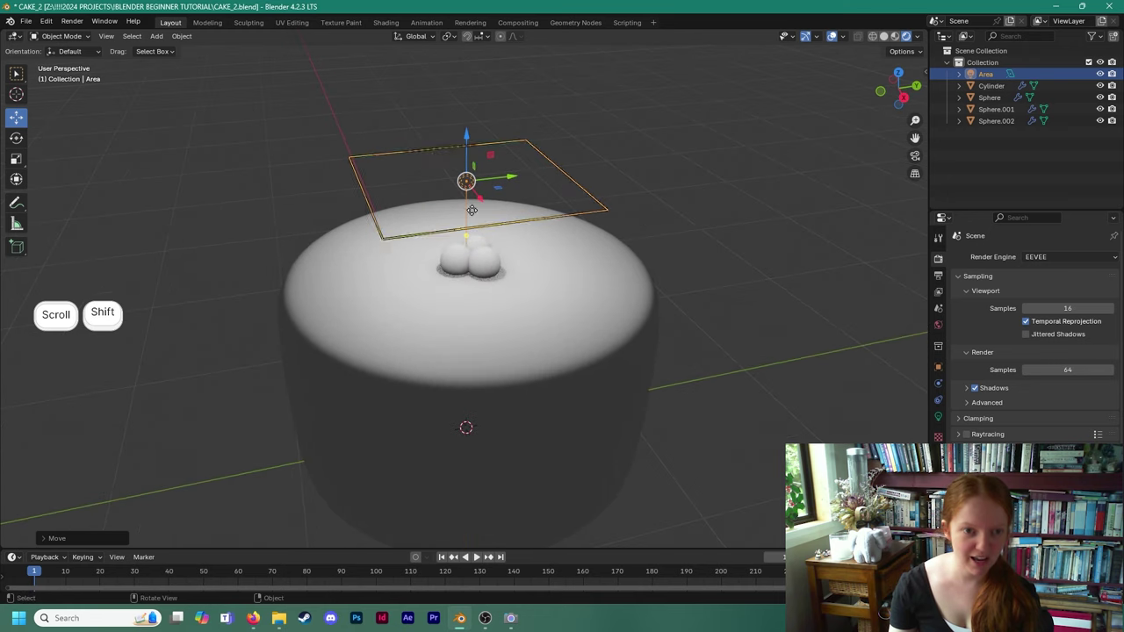
pyautogui.press('g')
pyautogui.press('z')
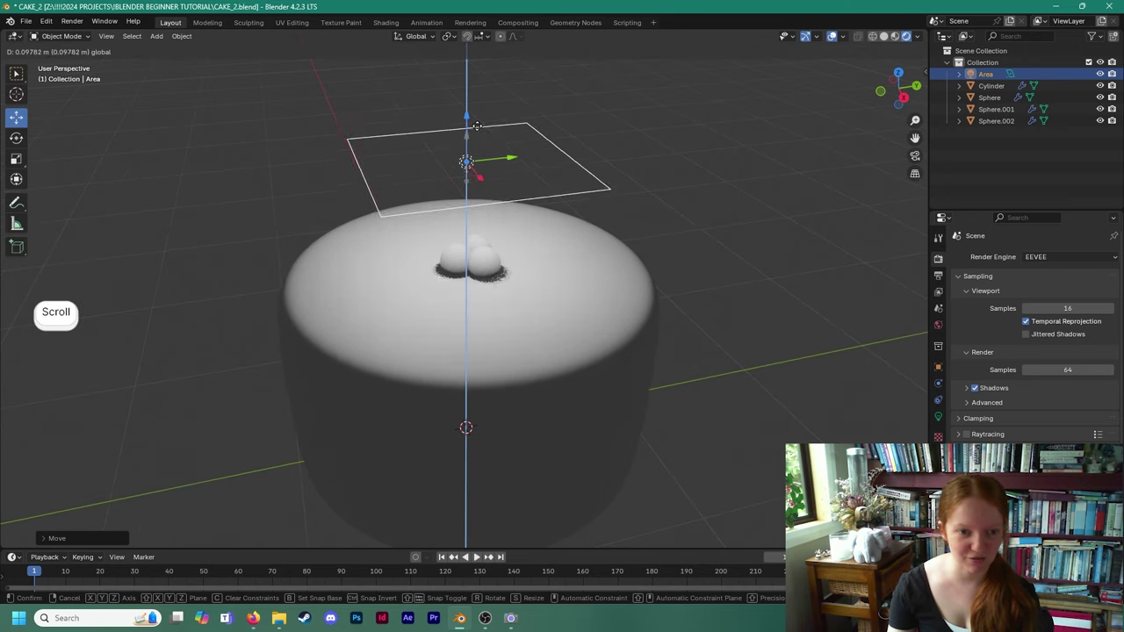
pyautogui.click(458, 156)
pyautogui.scroll(-3, 450, 197)
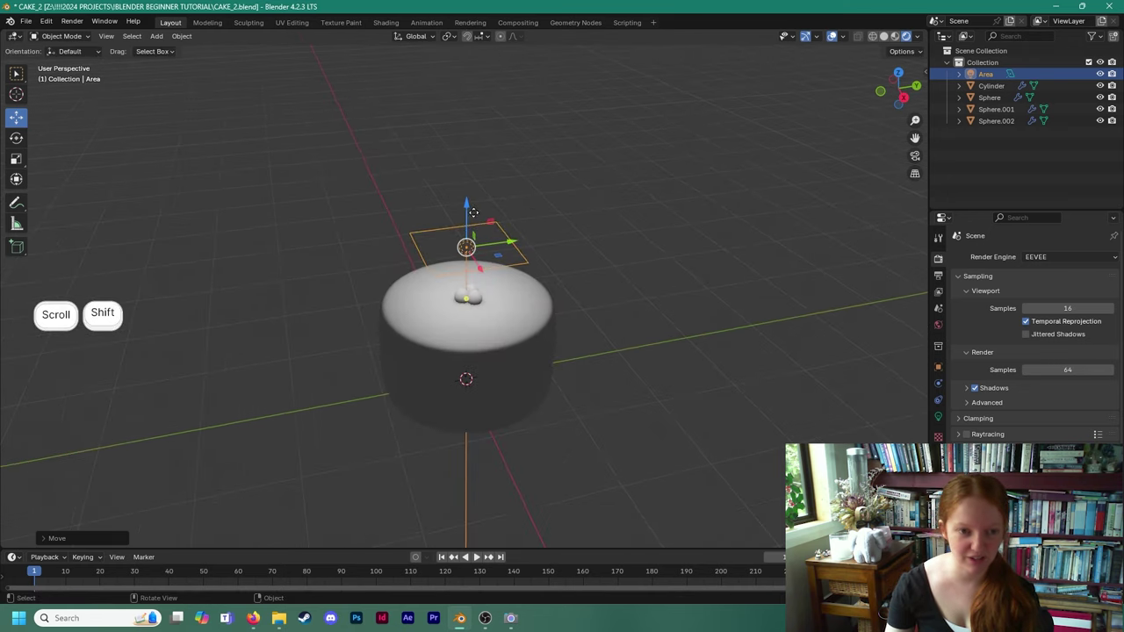
pyautogui.press('g')
pyautogui.press('z')
pyautogui.moveTo(484, 180); pyautogui.dragTo(480, 143)
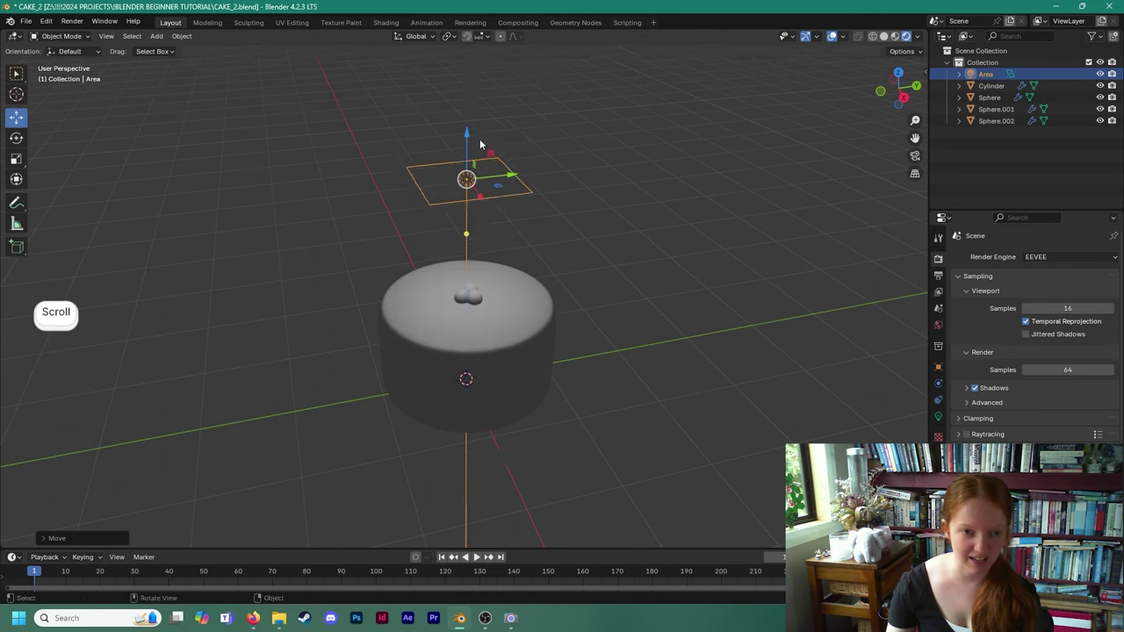
# Tilt the area light and shift it off-centre so it shines diagonally down on the cylinder, undoing the last adjustment.
pyautogui.moveTo(480, 143); pyautogui.dragTo(492, 150, button='middle')
pyautogui.click(16, 138)
pyautogui.moveTo(427, 138); pyautogui.dragTo(448, 141)
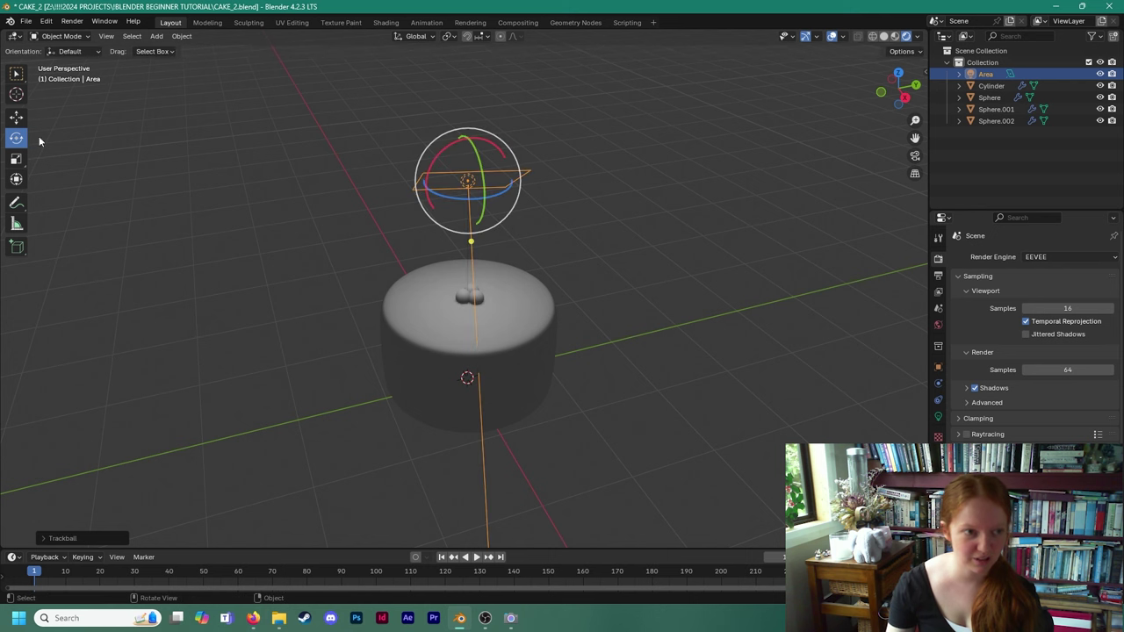
pyautogui.click(19, 118)
pyautogui.moveTo(312, 173); pyautogui.dragTo(439, 195, button='middle')
pyautogui.moveTo(502, 192); pyautogui.dragTo(418, 174)
pyautogui.moveTo(431, 197); pyautogui.dragTo(294, 240, button='middle')
pyautogui.click(365, 243)
pyautogui.click(563, 176)
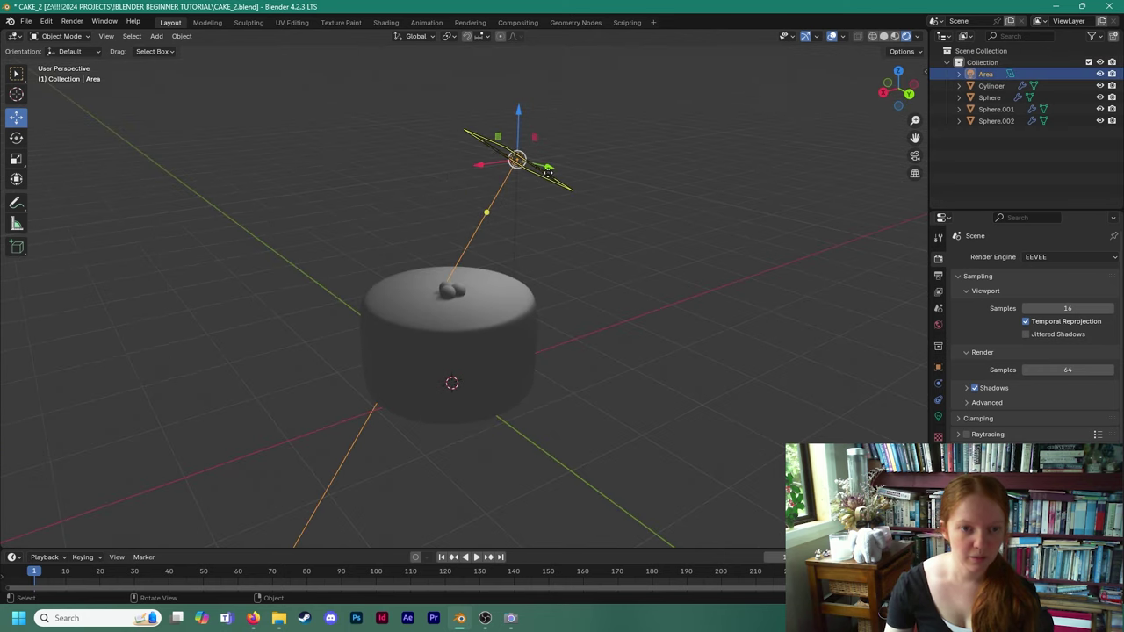
pyautogui.hotkey('ctrl', 'z')
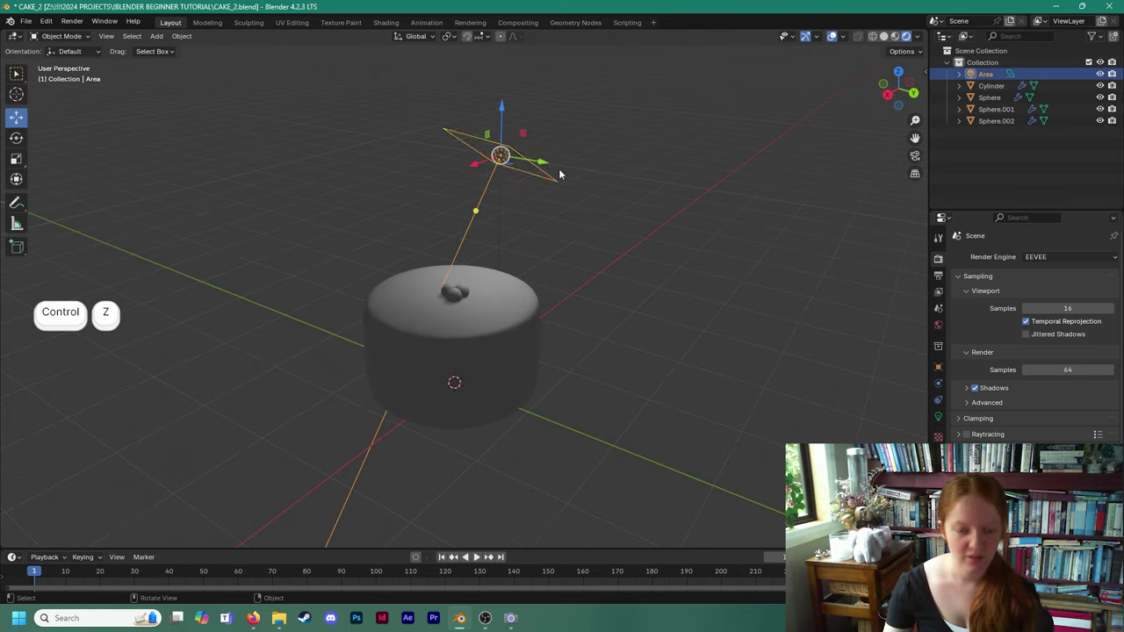
# Duplicate the area light, then rotate and move the copy so it lights the cylinder's side from a different angle.
pyautogui.rightClick(501, 156)
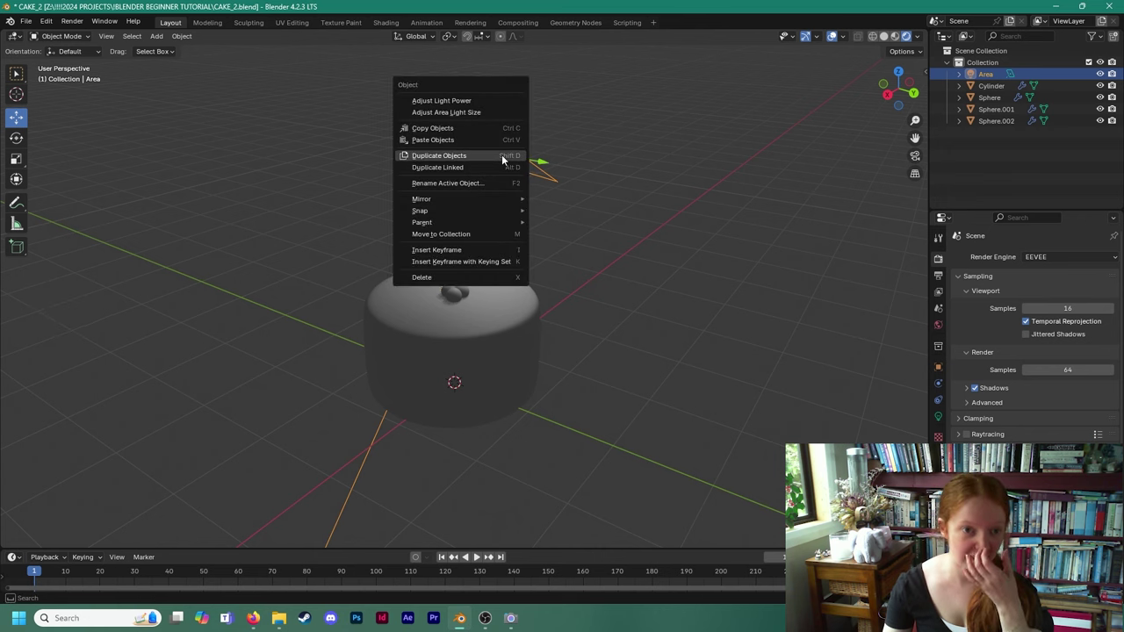
pyautogui.click(440, 155)
pyautogui.rightClick(544, 159)
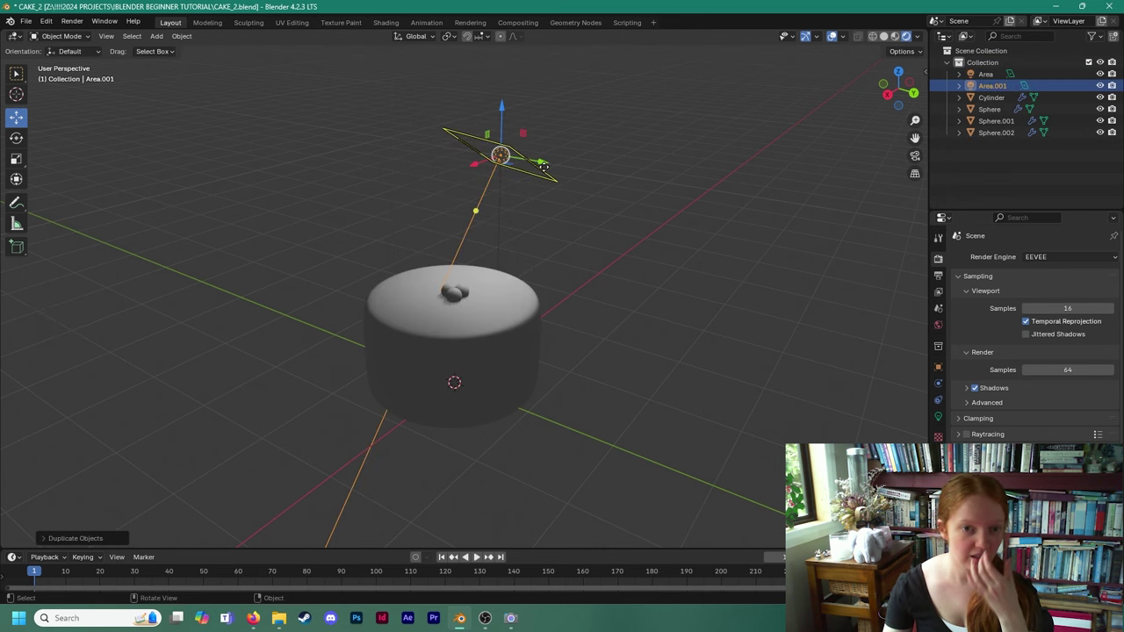
pyautogui.moveTo(543, 159)
pyautogui.mouseDown()
pyautogui.moveTo(637, 174)
pyautogui.moveTo(537, 173)
pyautogui.mouseUp()
pyautogui.click(16, 138)
pyautogui.hotkey('ctrl', 'z')
pyautogui.moveTo(616, 142); pyautogui.dragTo(303, 171)
pyautogui.click(15, 117)
pyautogui.moveTo(575, 182); pyautogui.dragTo(599, 269)
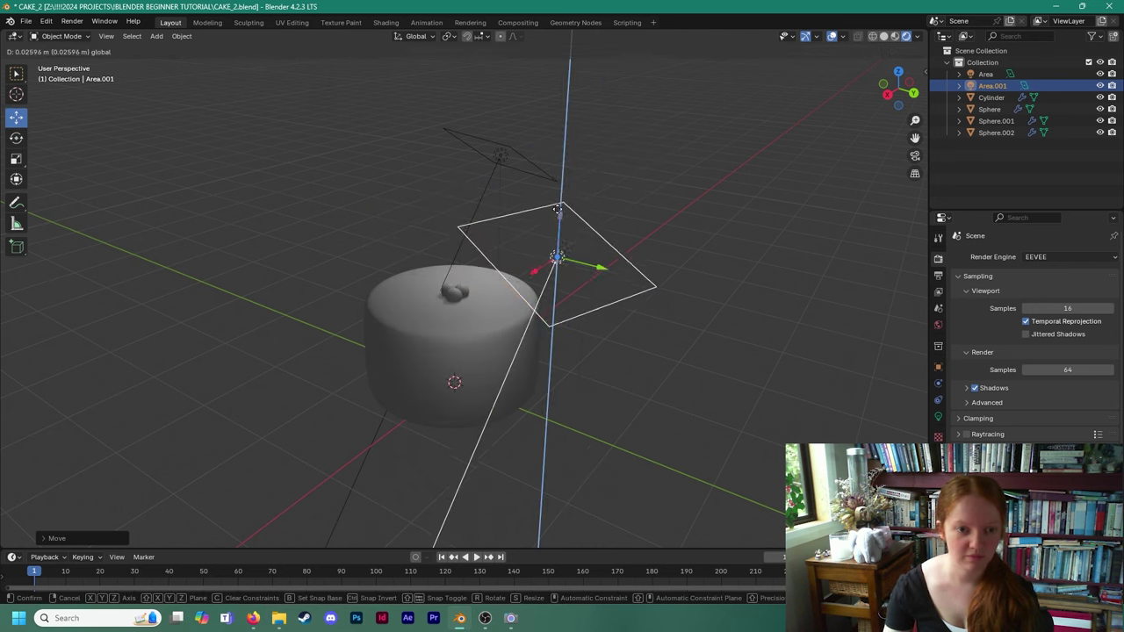
pyautogui.moveTo(559, 217); pyautogui.dragTo(560, 159)
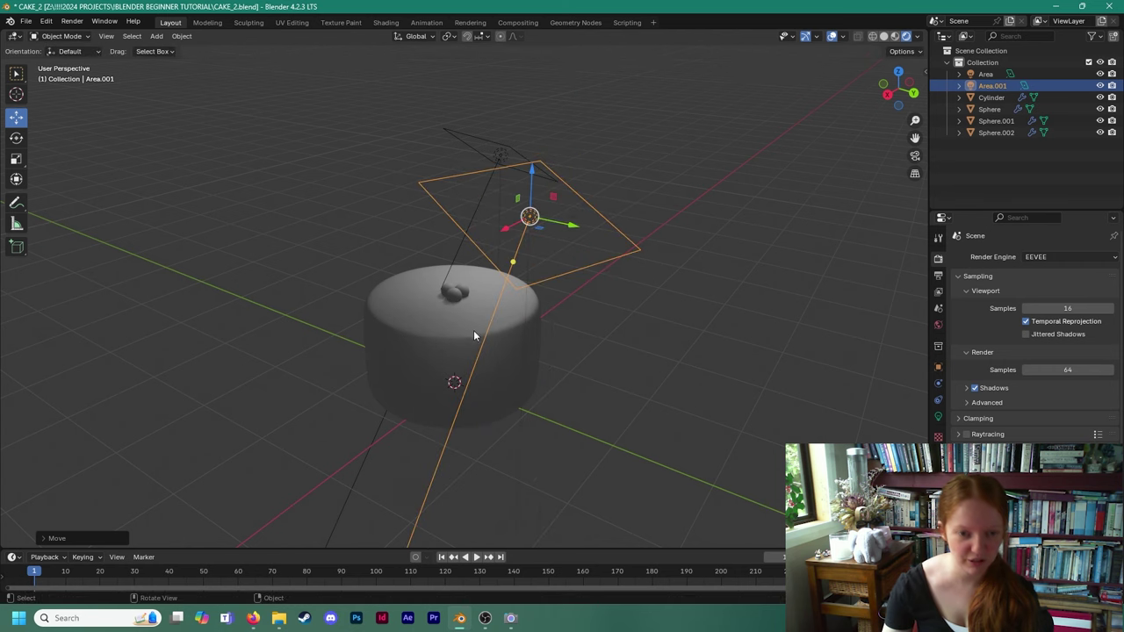
# Enlarge the timeline area below the 3D viewport and change it to the Shader Editor.
pyautogui.scroll(2, 472, 338)
pyautogui.keyDown('shift'); pyautogui.moveTo(470, 345); pyautogui.dragTo(514, 325, button='middle'); pyautogui.keyUp('shift')
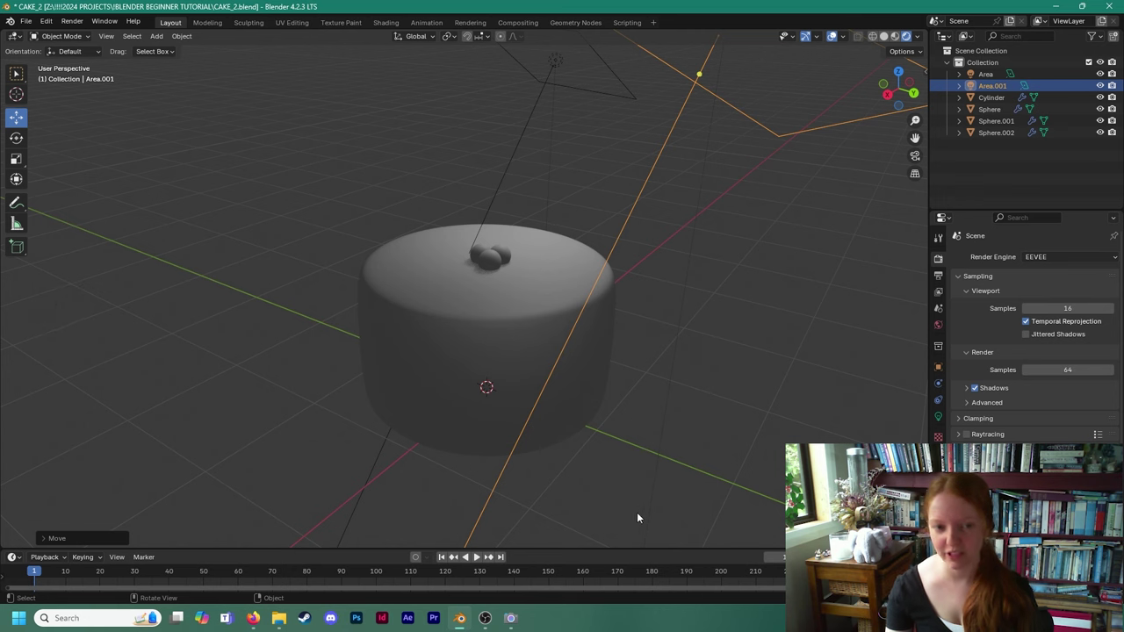
pyautogui.scroll(-2, 583, 426)
pyautogui.keyDown('shift'); pyautogui.moveTo(583, 427); pyautogui.dragTo(589, 446, button='middle'); pyautogui.keyUp('shift')
pyautogui.moveTo(592, 551); pyautogui.dragTo(598, 421)
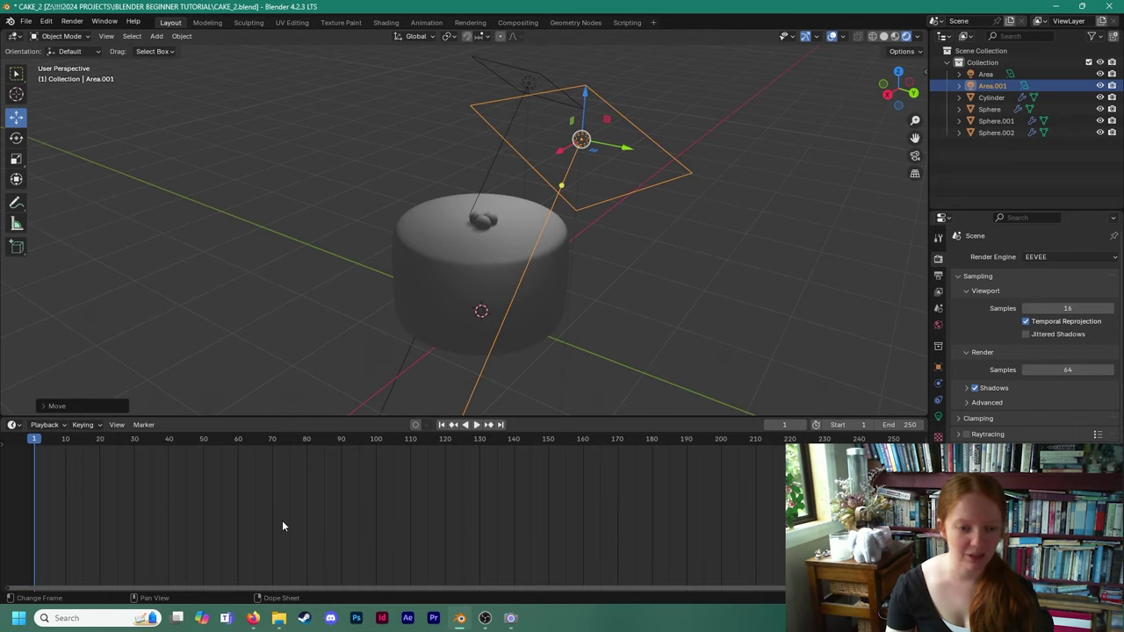
pyautogui.click(13, 425)
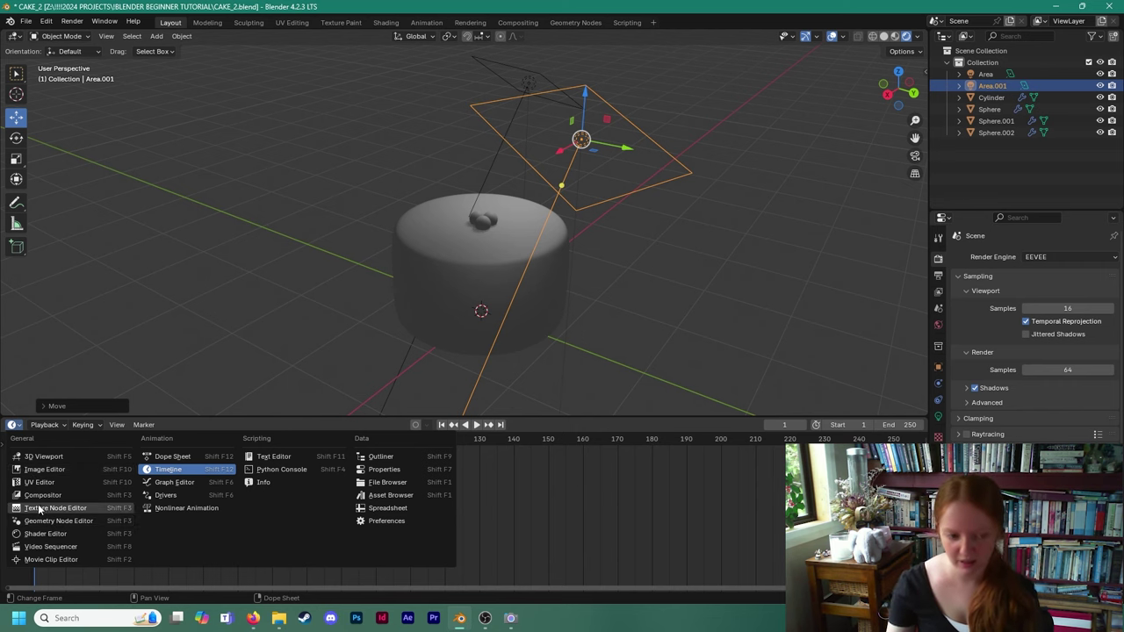
pyautogui.press('Escape')
pyautogui.click(13, 425)
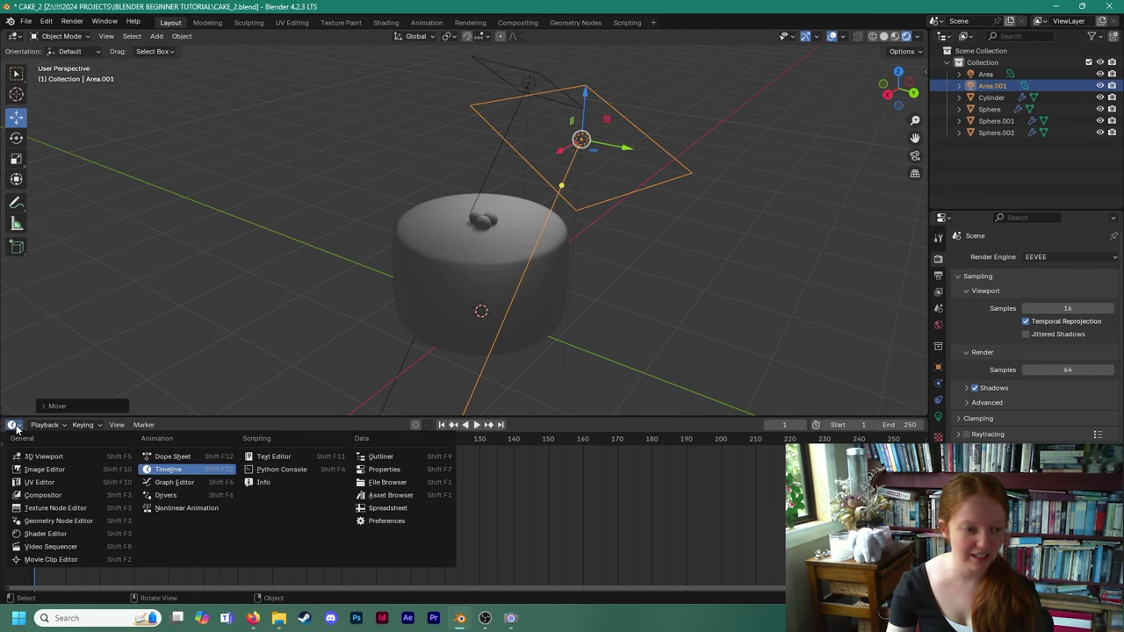
pyautogui.click(35, 534)
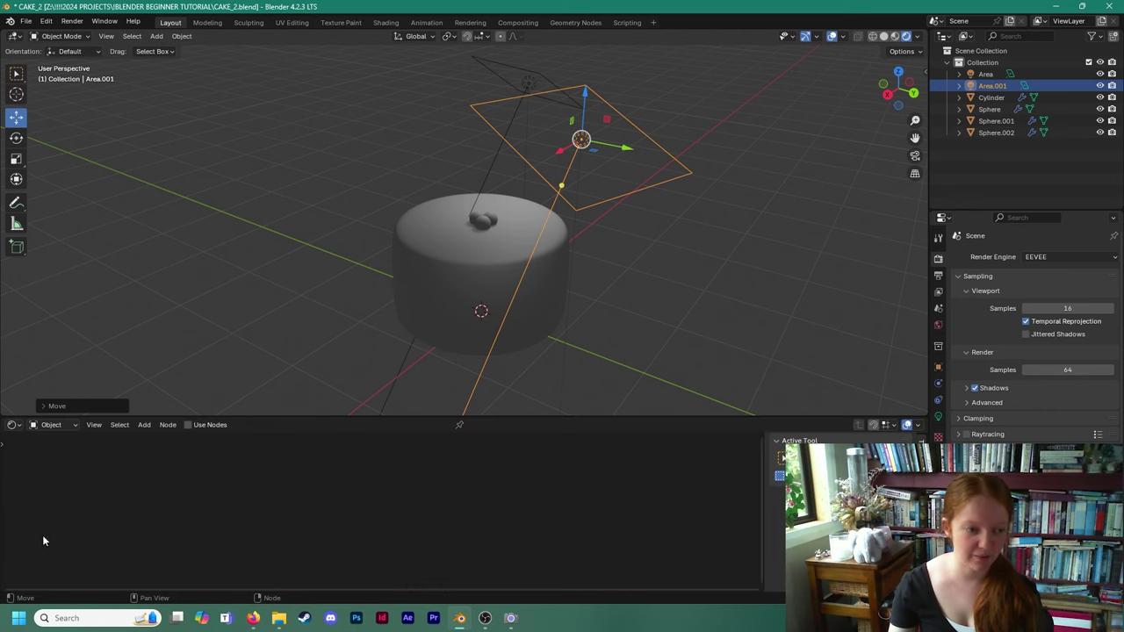
# Select the cylinder and create a new node-based material for it.
pyautogui.click(443, 251)
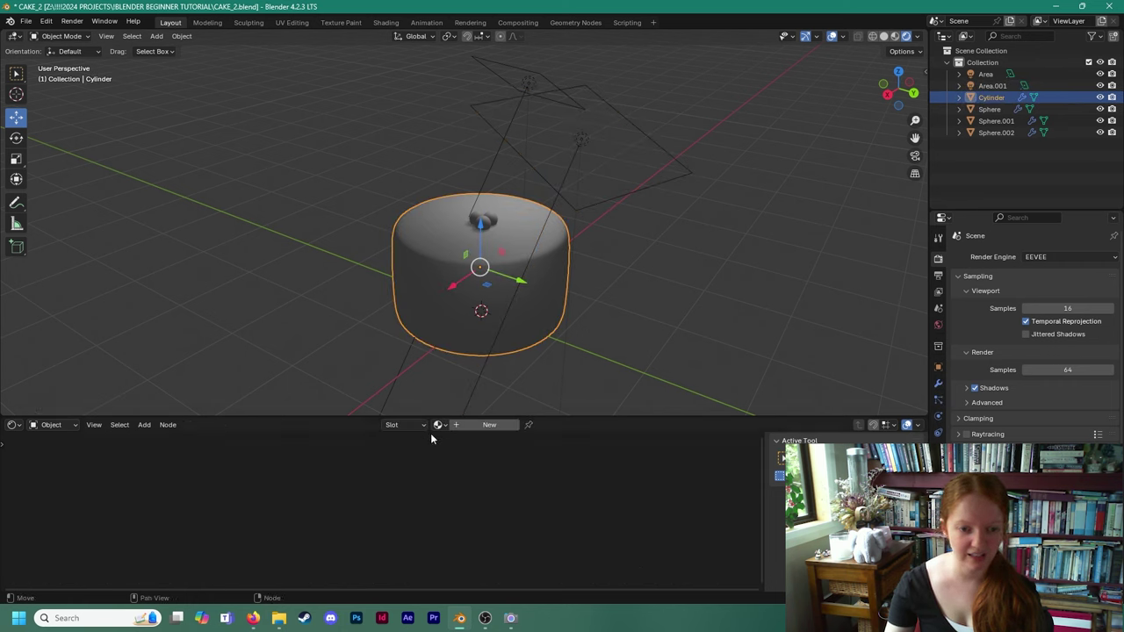
pyautogui.click(488, 426)
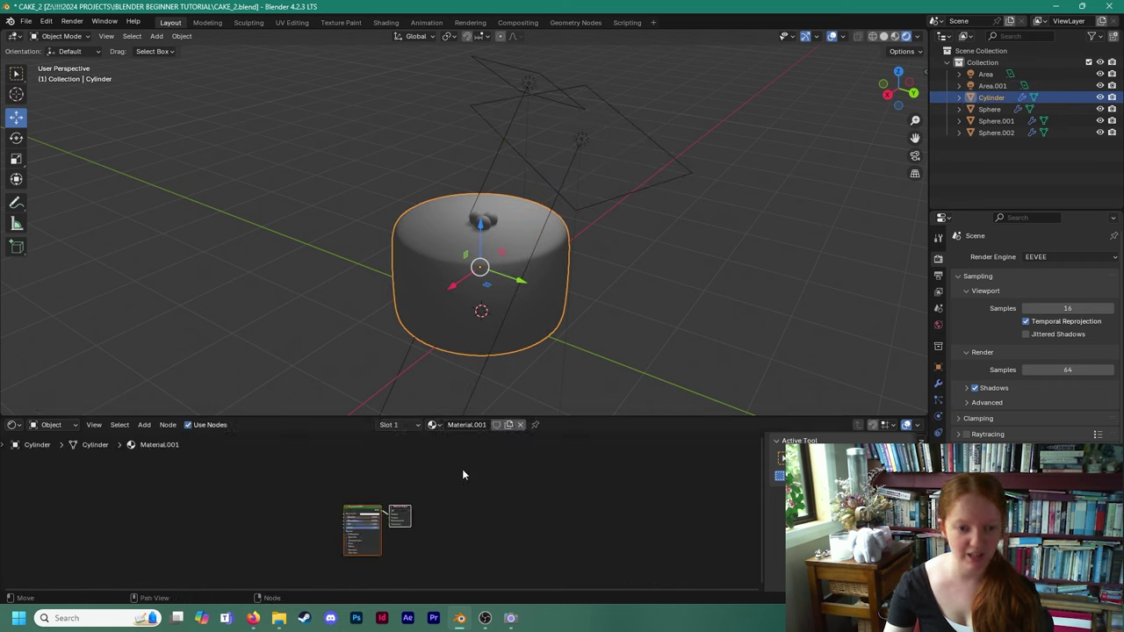
pyautogui.scroll(5, 463, 472)
pyautogui.scroll(2, 421, 500)
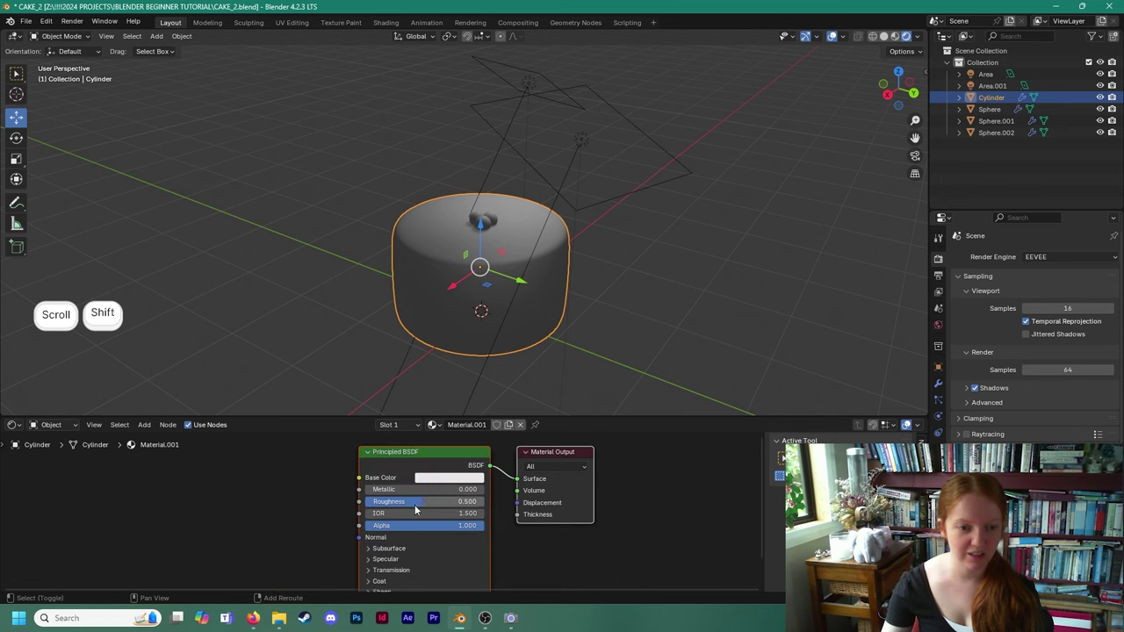
# Set the base color of the cylinder's material to a light pink at full brightness.
pyautogui.click(436, 501)
pyautogui.moveTo(448, 380); pyautogui.dragTo(467, 387)
pyautogui.moveTo(503, 339); pyautogui.dragTo(502, 332)
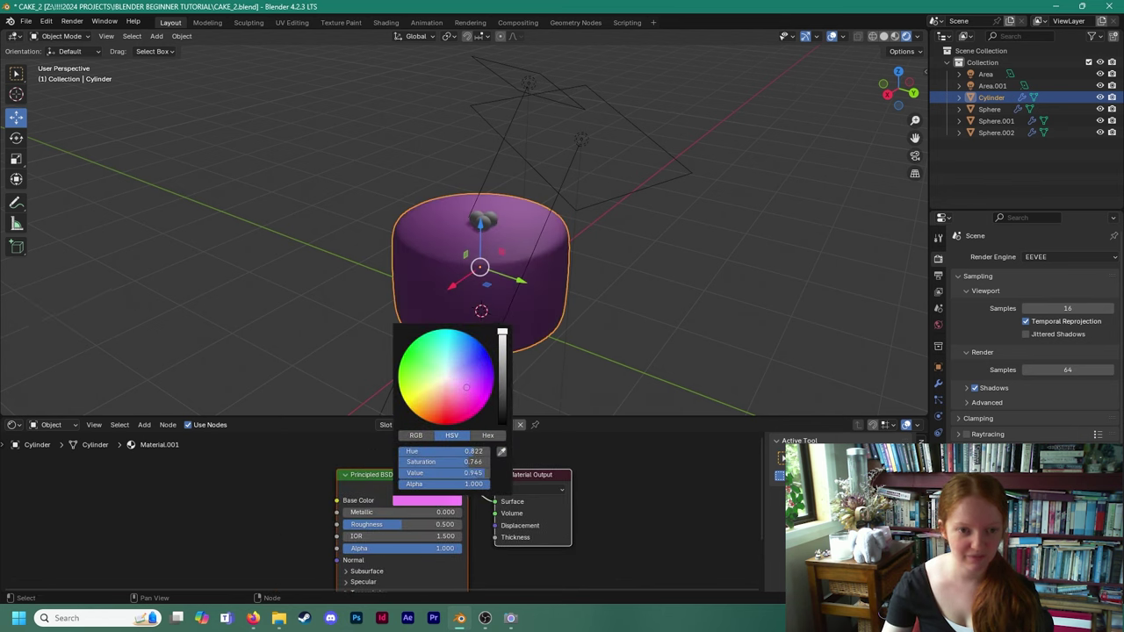
pyautogui.moveTo(478, 408); pyautogui.dragTo(457, 383)
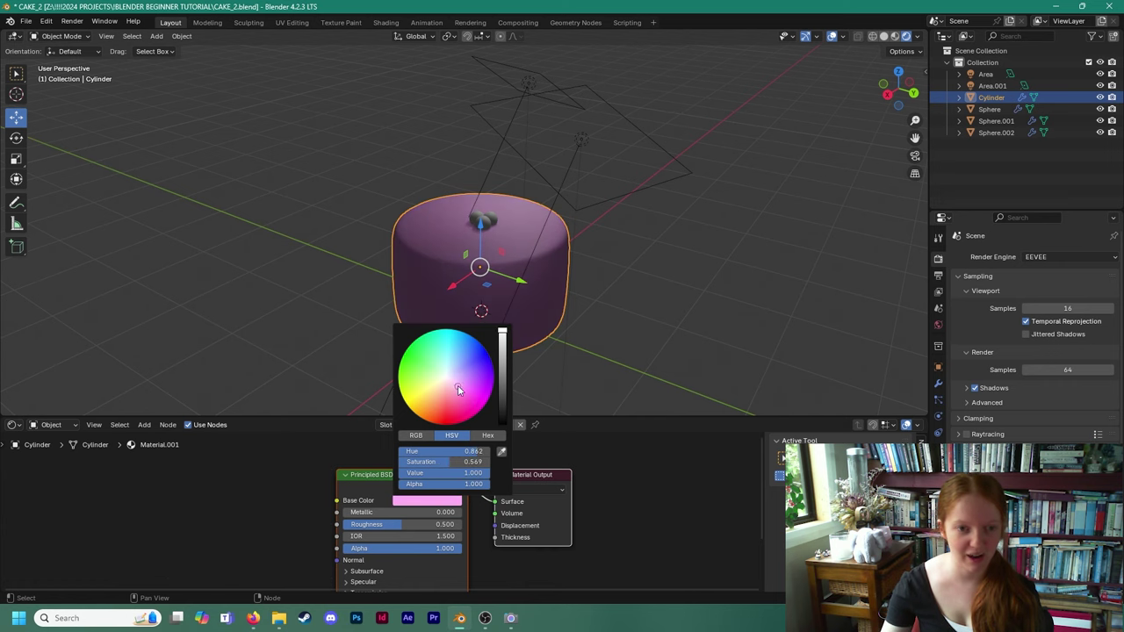
pyautogui.click(622, 364)
# Make the cylinder's pink material glossy by lowering its roughness to about 0.027, keeping metallic at 0.
pyautogui.scroll(2, 514, 307)
pyautogui.keyDown('shift'); pyautogui.moveTo(515, 309); pyautogui.dragTo(508, 255, button='middle'); pyautogui.keyUp('shift')
pyautogui.click(548, 294)
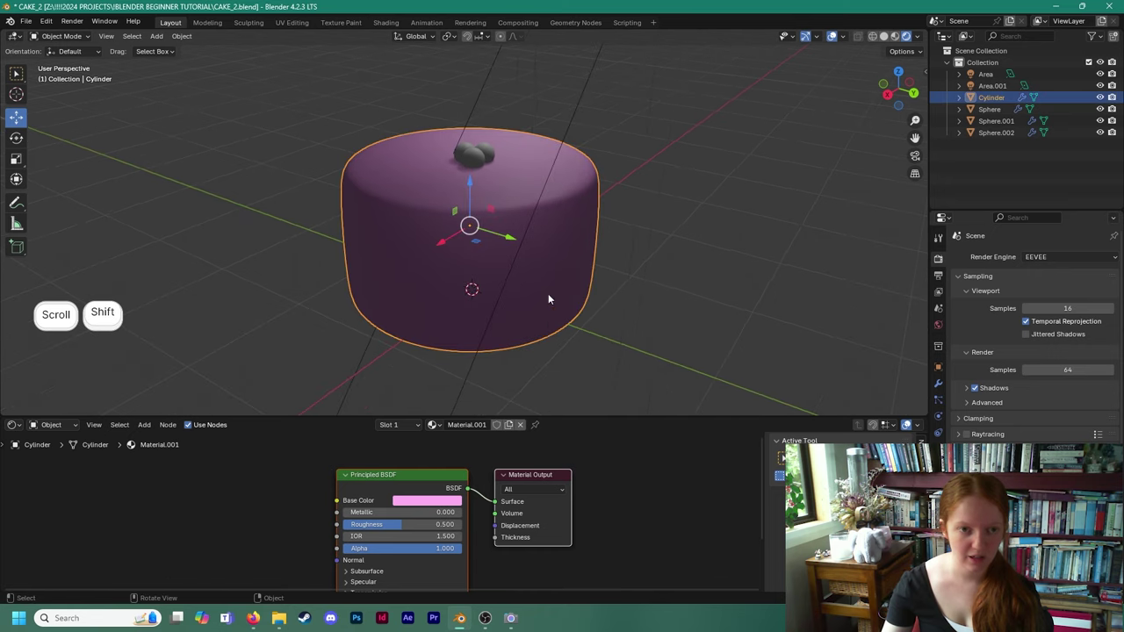
pyautogui.scroll(-1, 389, 514)
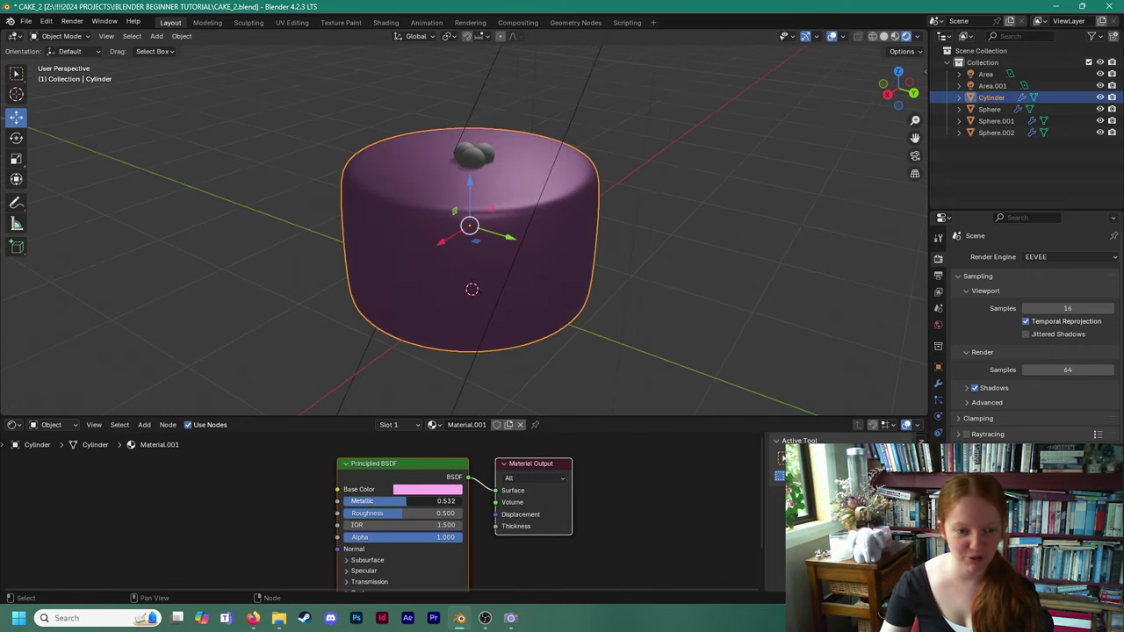
pyautogui.moveTo(361, 502)
pyautogui.mouseDown()
pyautogui.moveTo(386, 501)
pyautogui.moveTo(351, 501)
pyautogui.moveTo(405, 501)
pyautogui.moveTo(344, 501)
pyautogui.moveTo(383, 514)
pyautogui.moveTo(359, 514)
pyautogui.moveTo(447, 513)
pyautogui.moveTo(366, 514)
pyautogui.mouseUp()
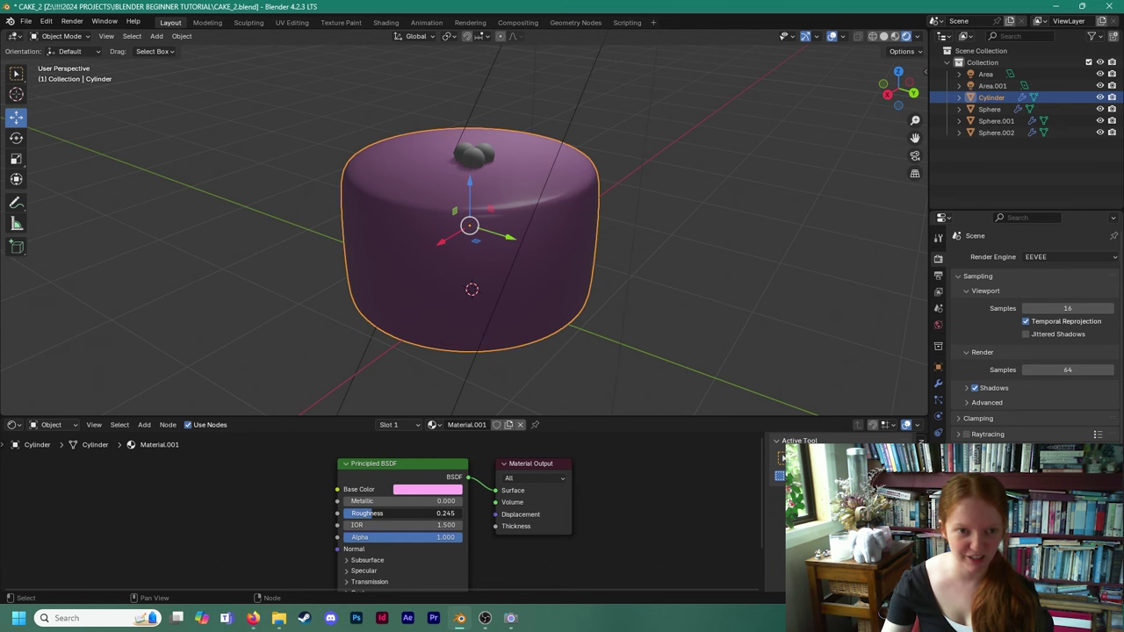
pyautogui.click(319, 327)
pyautogui.moveTo(319, 326); pyautogui.dragTo(426, 308, button='middle')
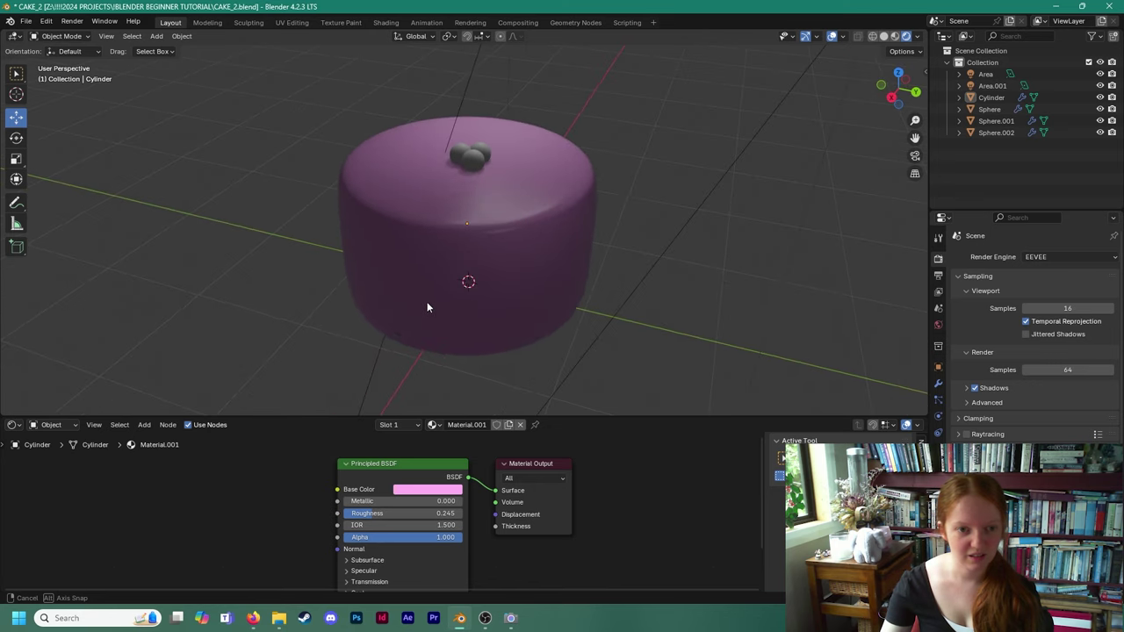
pyautogui.click(427, 308)
pyautogui.moveTo(411, 514); pyautogui.dragTo(360, 513)
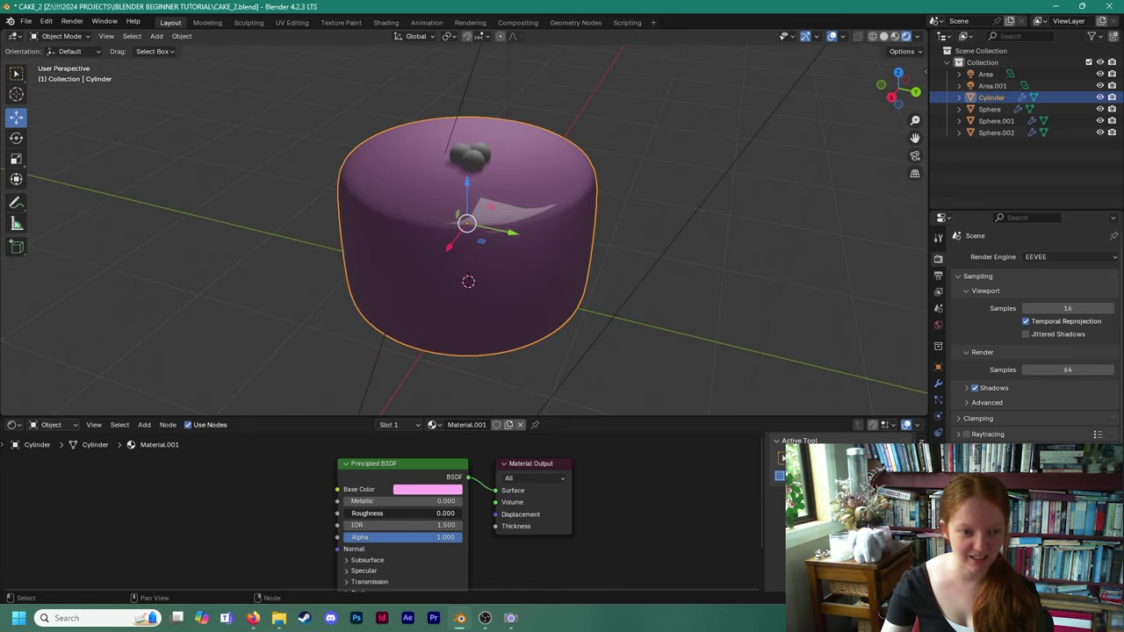
pyautogui.click(270, 367)
# Create a new material for the front sphere on top of the cylinder and give it a bright yellow-green base color.
pyautogui.moveTo(269, 367); pyautogui.dragTo(363, 397, button='middle')
pyautogui.scroll(-1, 369, 328)
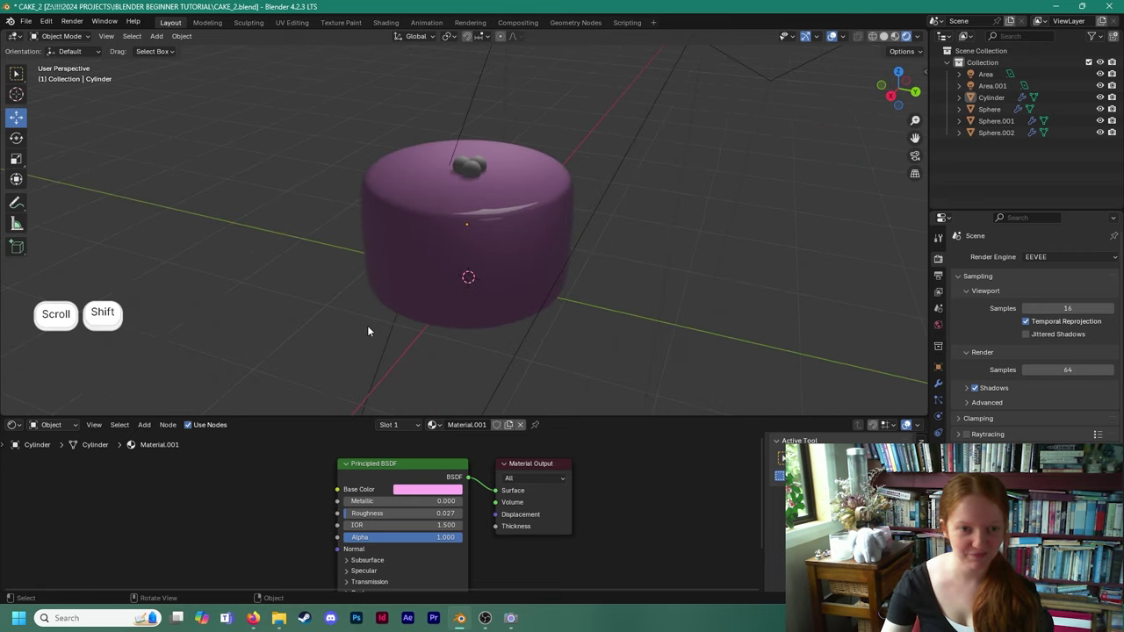
pyautogui.keyDown('shift'); pyautogui.moveTo(369, 328); pyautogui.dragTo(372, 392, button='middle'); pyautogui.keyUp('shift')
pyautogui.scroll(4, 456, 263)
pyautogui.keyDown('shift'); pyautogui.moveTo(447, 251); pyautogui.dragTo(446, 238, button='middle'); pyautogui.keyUp('shift')
pyautogui.click(465, 215)
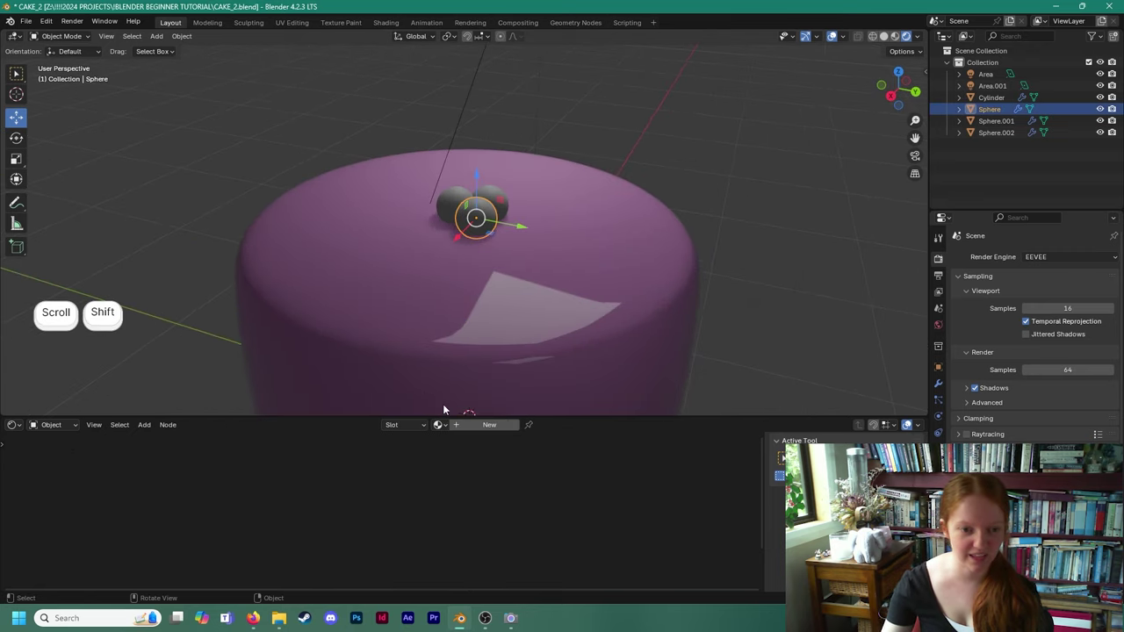
pyautogui.click(483, 426)
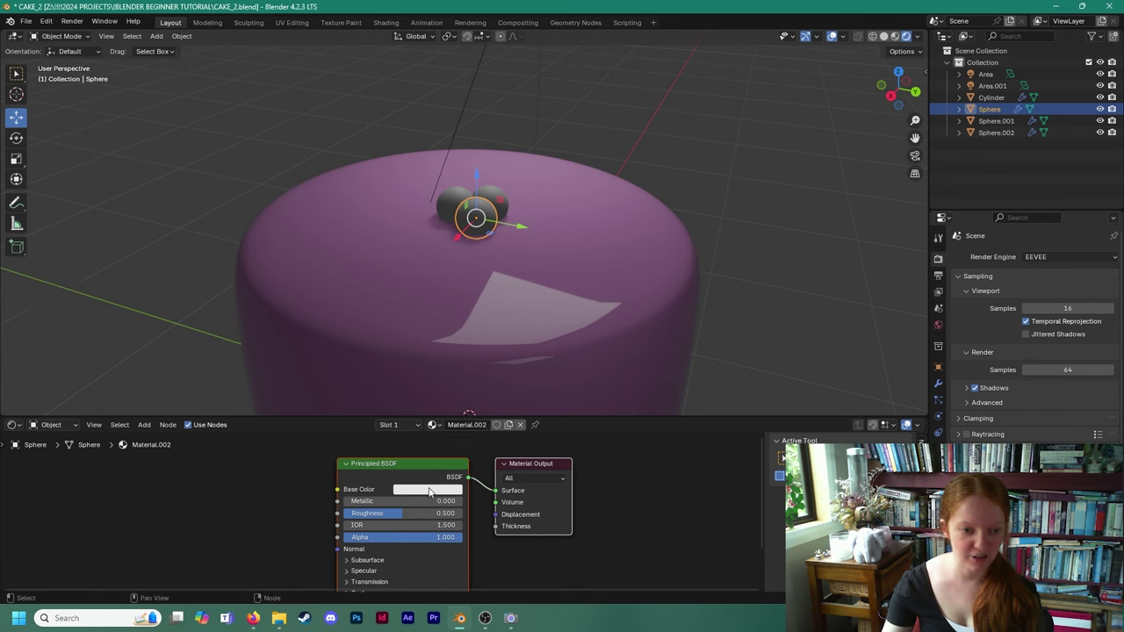
pyautogui.click(431, 490)
pyautogui.moveTo(444, 369); pyautogui.dragTo(415, 362)
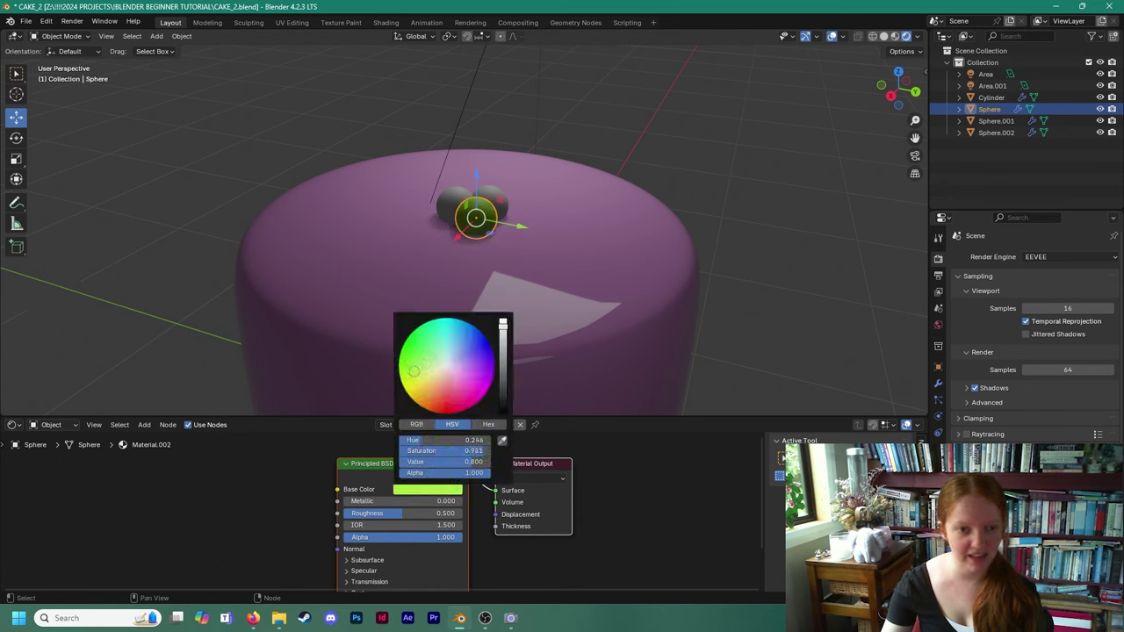
pyautogui.moveTo(506, 334); pyautogui.dragTo(503, 318)
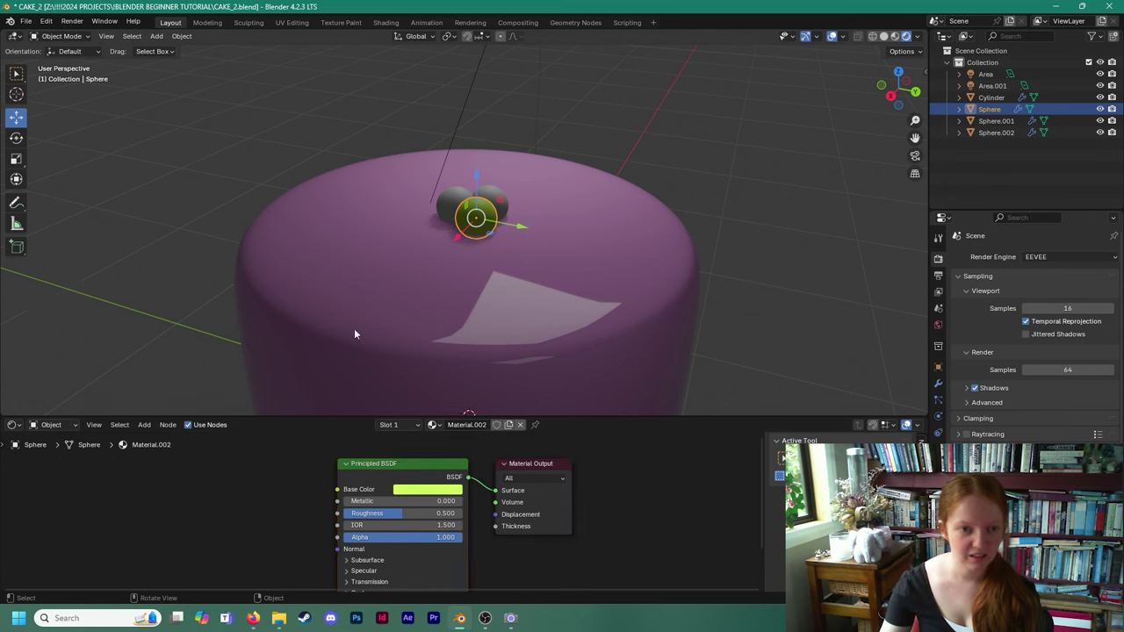
# Assign the front sphere's existing green material, Material.002, to the left sphere.
pyautogui.click(448, 206)
pyautogui.click(439, 425)
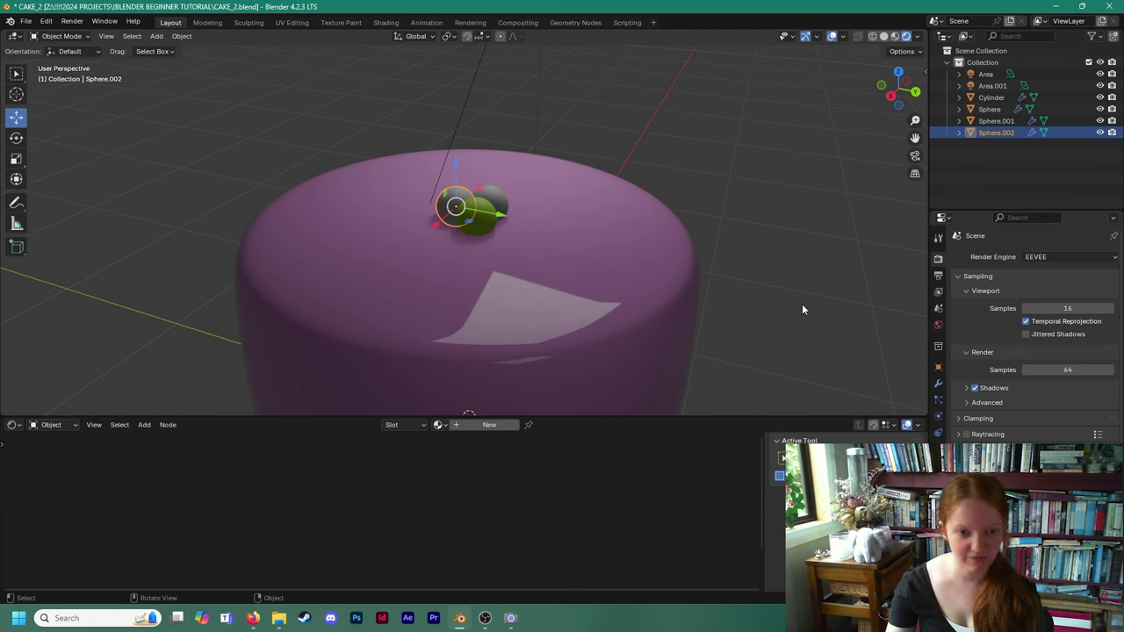
pyautogui.click(789, 324)
pyautogui.click(453, 207)
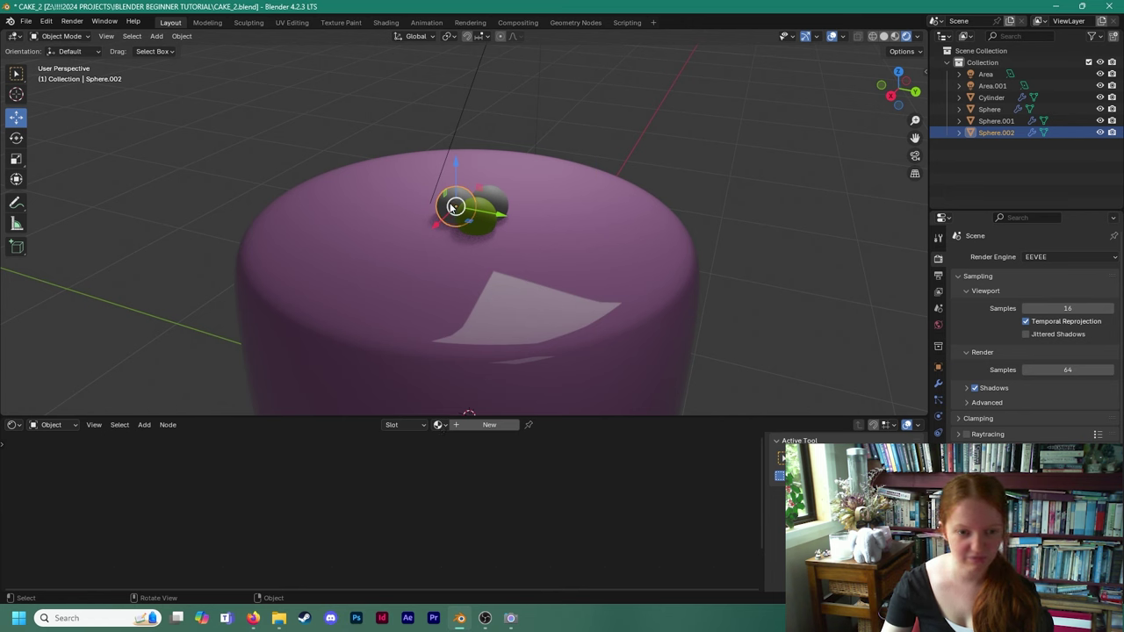
pyautogui.click(439, 425)
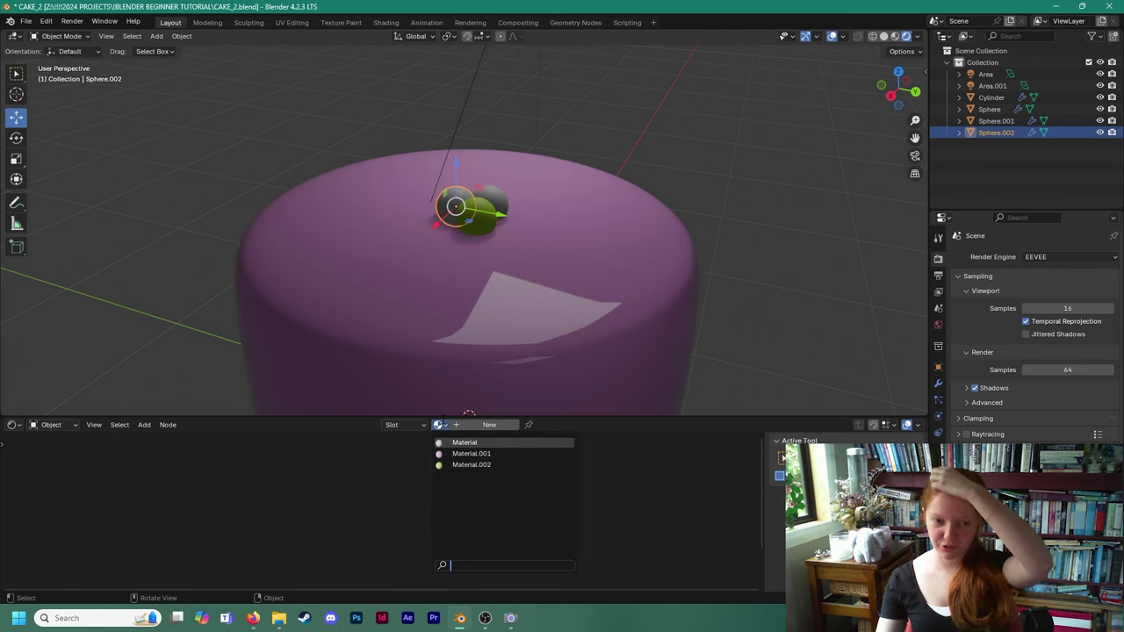
pyautogui.click(480, 225)
pyautogui.click(456, 211)
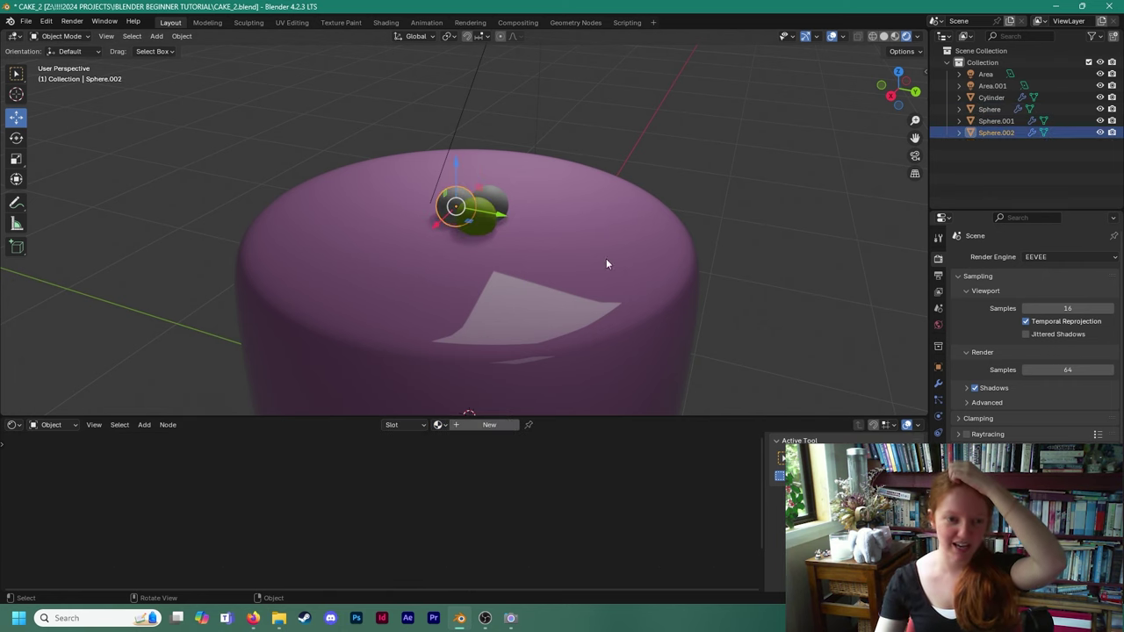
pyautogui.click(736, 238)
pyautogui.click(442, 215)
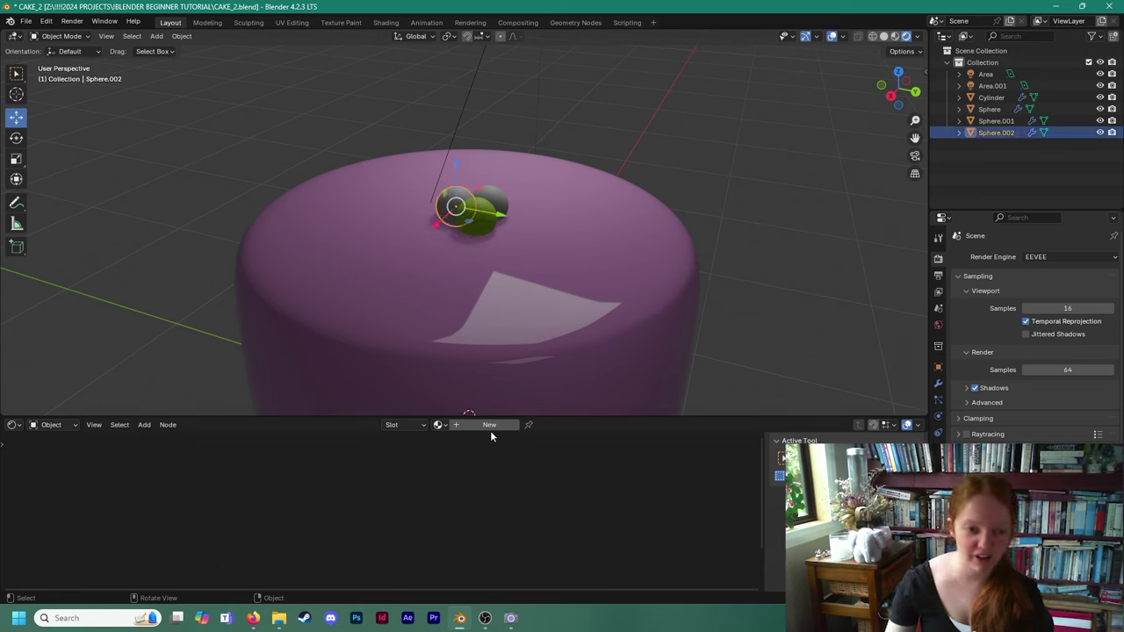
pyautogui.click(439, 425)
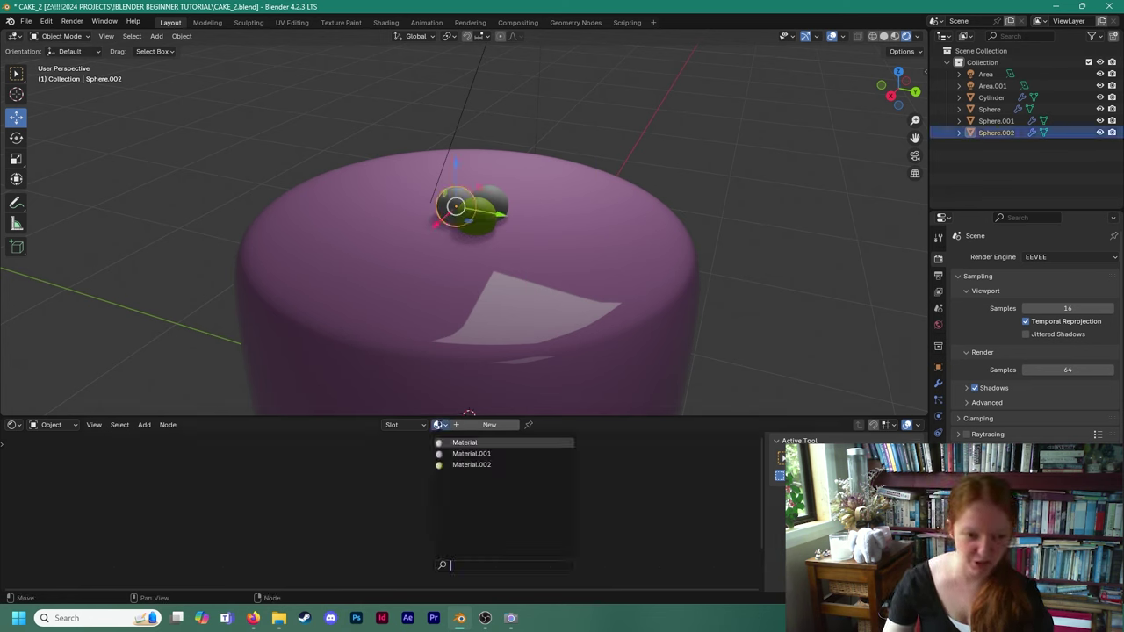
pyautogui.click(471, 465)
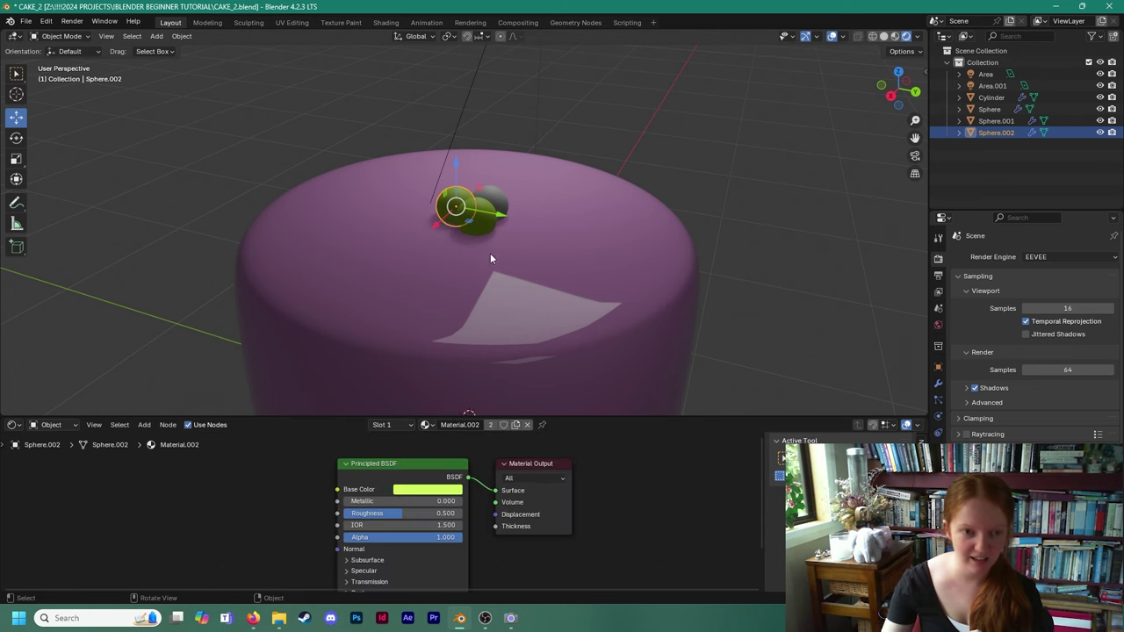
# Apply Material.002 to the remaining grey sphere at the right of the cluster.
pyautogui.click(499, 203)
pyautogui.click(428, 425)
pyautogui.click(465, 463)
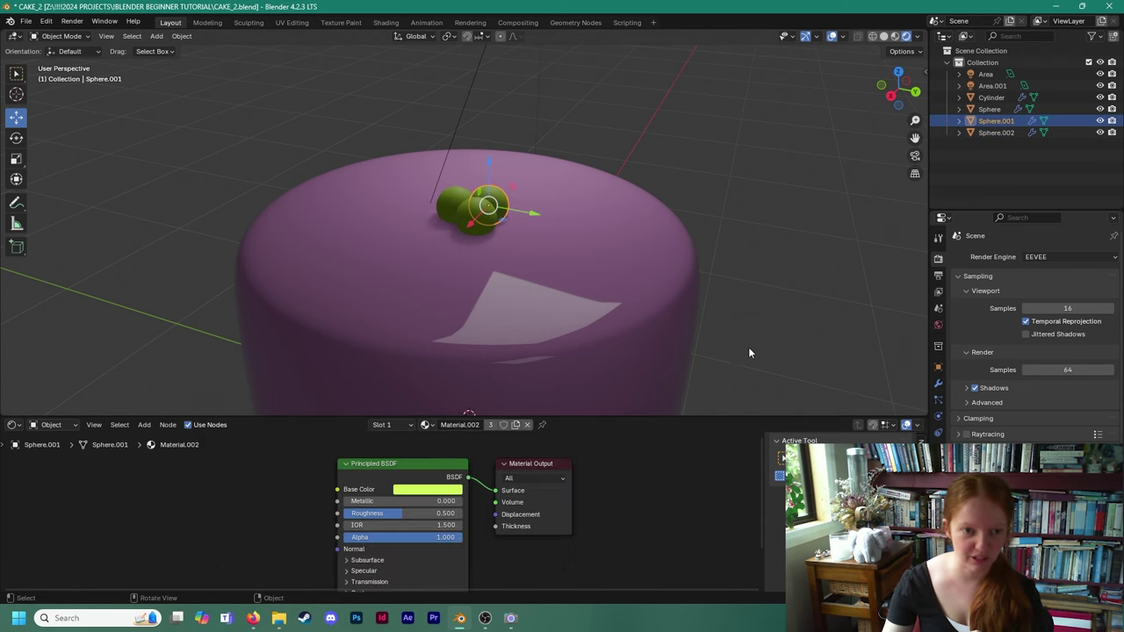
pyautogui.click(749, 353)
# Lower the roughness of the spheres' shared green material to about 0.036 for a shiny surface.
pyautogui.scroll(-2, 518, 319)
pyautogui.scroll(1, 516, 321)
pyautogui.moveTo(467, 228)
pyautogui.mouseDown(button='middle')
pyautogui.moveTo(481, 266)
pyautogui.moveTo(475, 225)
pyautogui.mouseUp(button='middle')
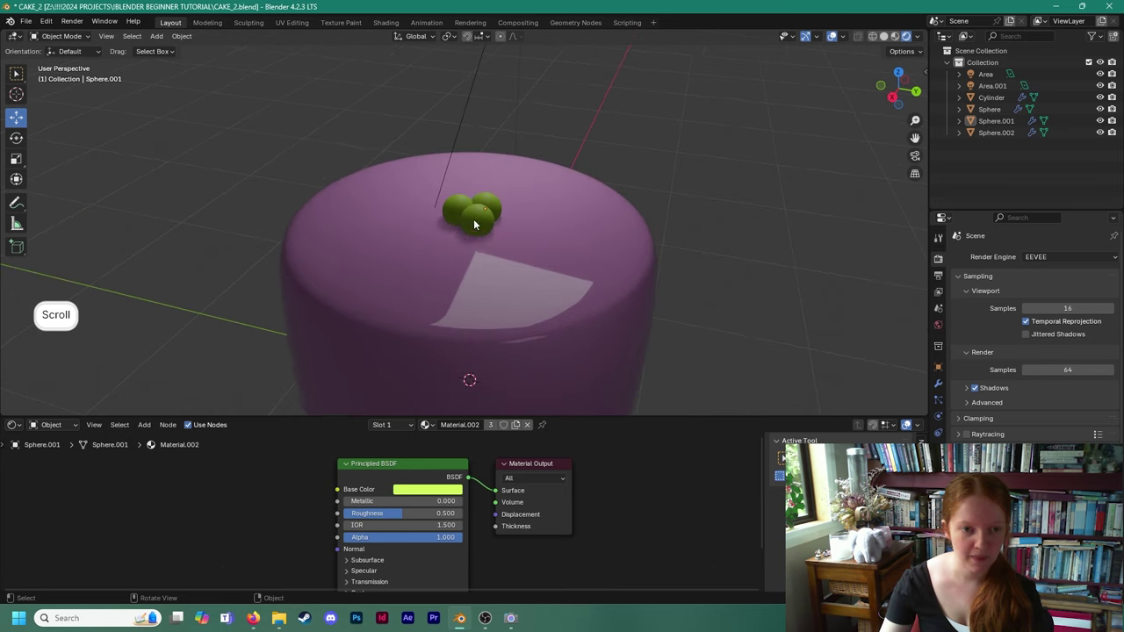
pyautogui.click(474, 225)
pyautogui.scroll(2, 487, 237)
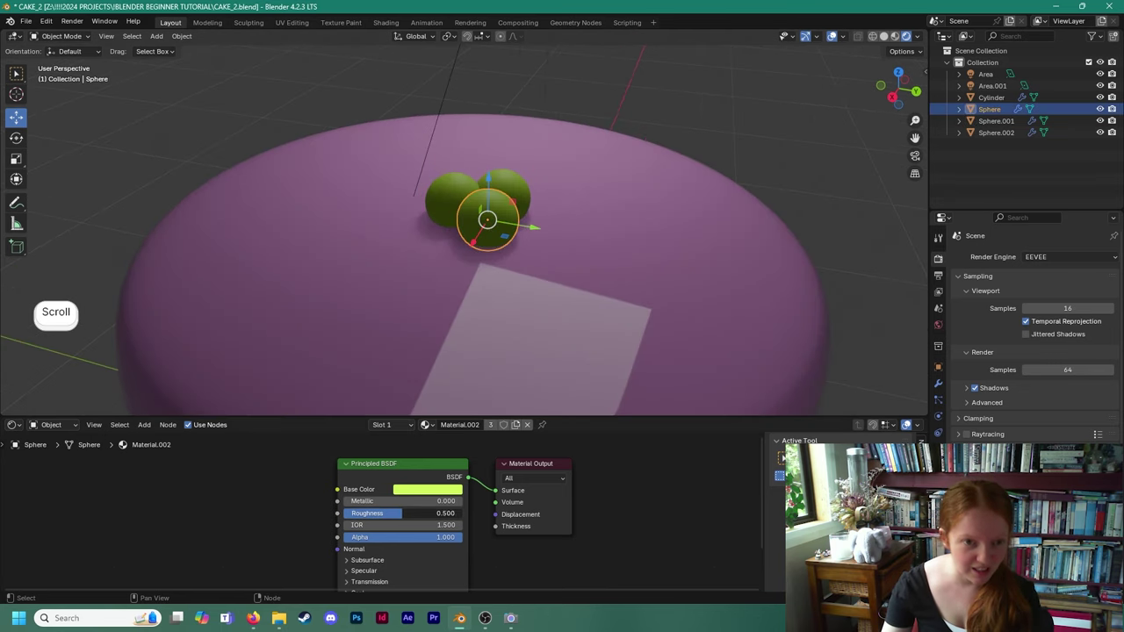
pyautogui.moveTo(350, 513); pyautogui.dragTo(348, 513)
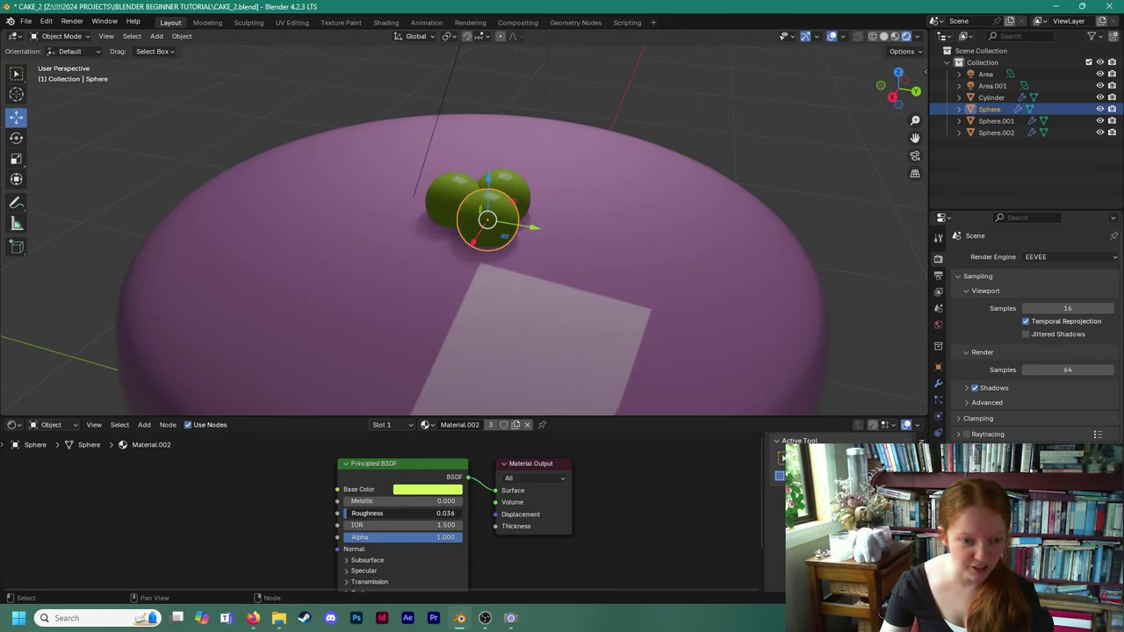
pyautogui.click(782, 186)
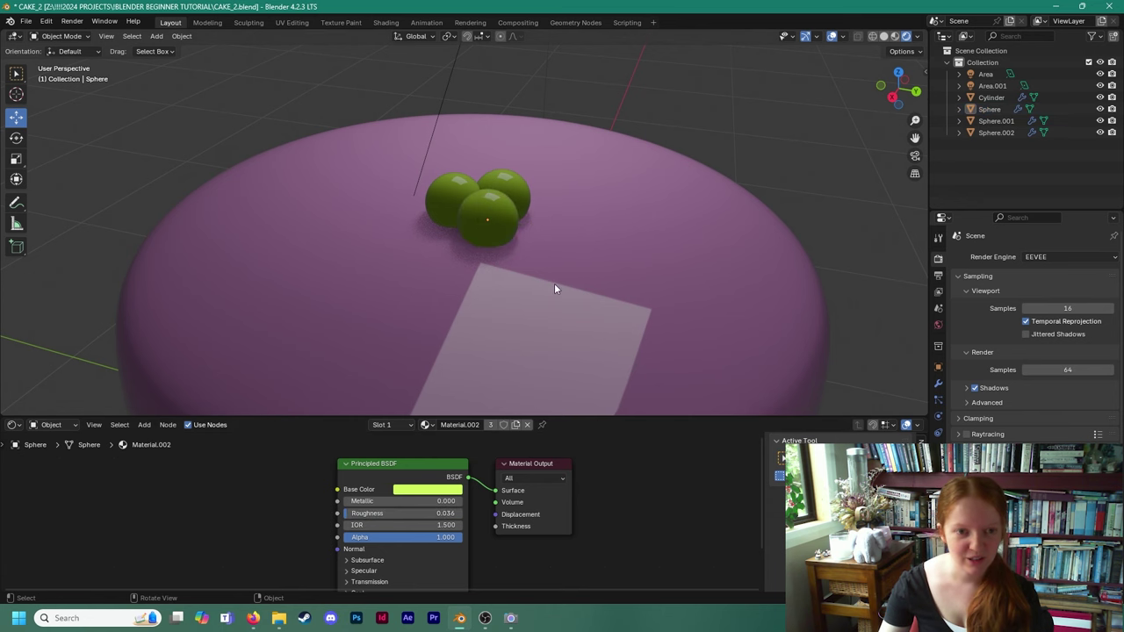
# Add a plane mesh at the base of the cylinder.
pyautogui.scroll(-8, 468, 259)
pyautogui.moveTo(493, 278)
pyautogui.mouseDown(button='middle')
pyautogui.moveTo(533, 243)
pyautogui.moveTo(512, 283)
pyautogui.moveTo(522, 286)
pyautogui.moveTo(518, 275)
pyautogui.moveTo(460, 265)
pyautogui.moveTo(488, 250)
pyautogui.moveTo(509, 264)
pyautogui.moveTo(490, 260)
pyautogui.mouseUp(button='middle')
pyautogui.scroll(-3, 490, 261)
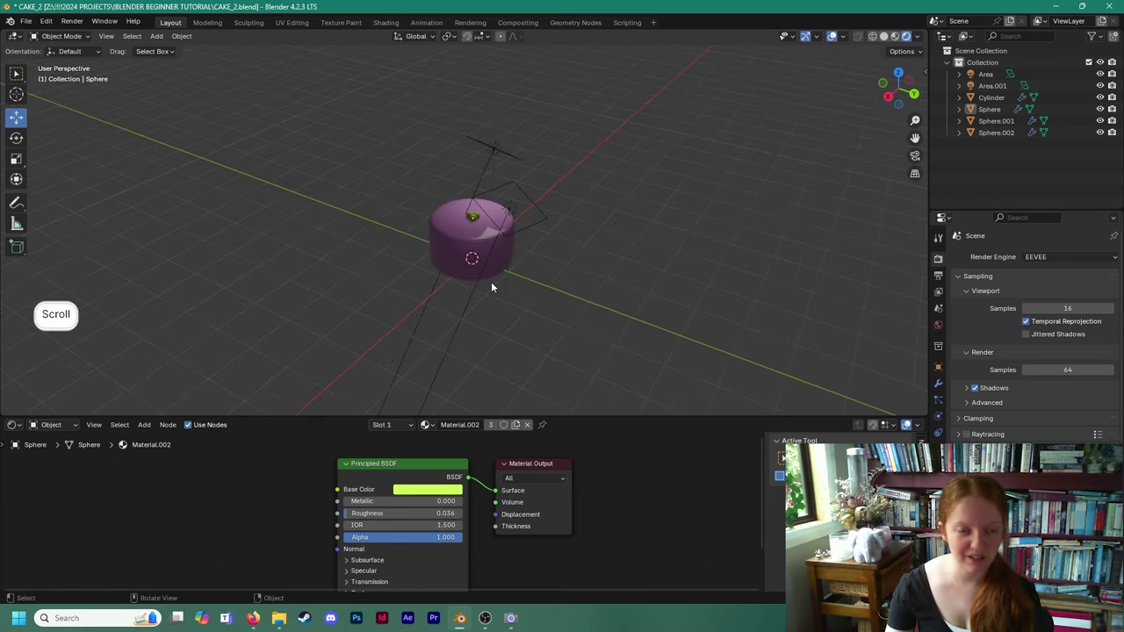
pyautogui.hotkey('shift', 'a')
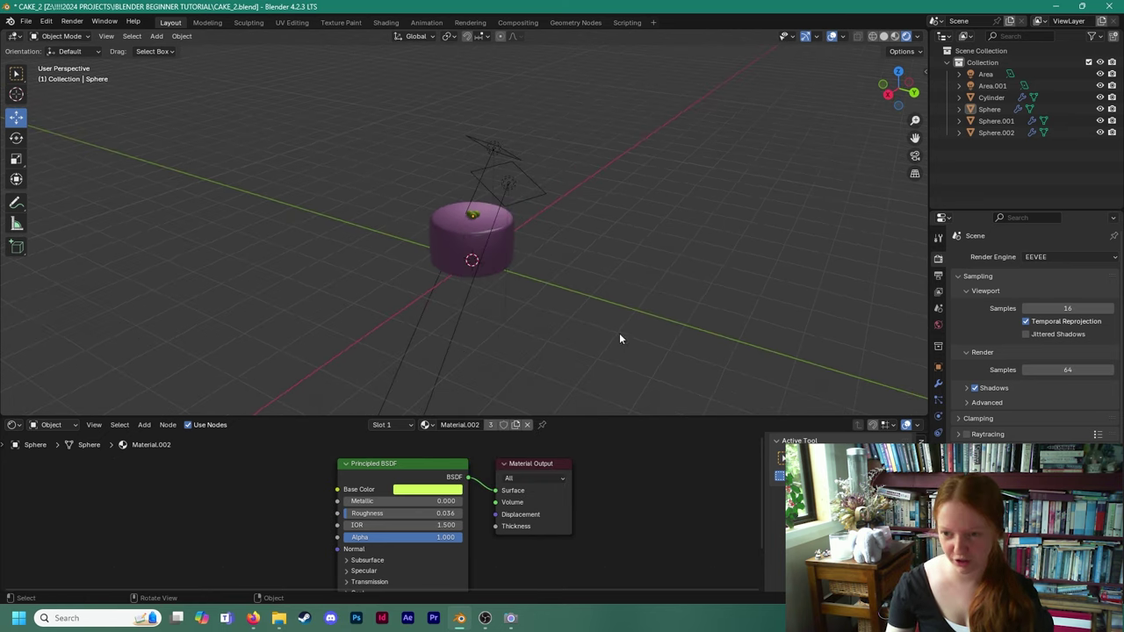
pyautogui.click(157, 36)
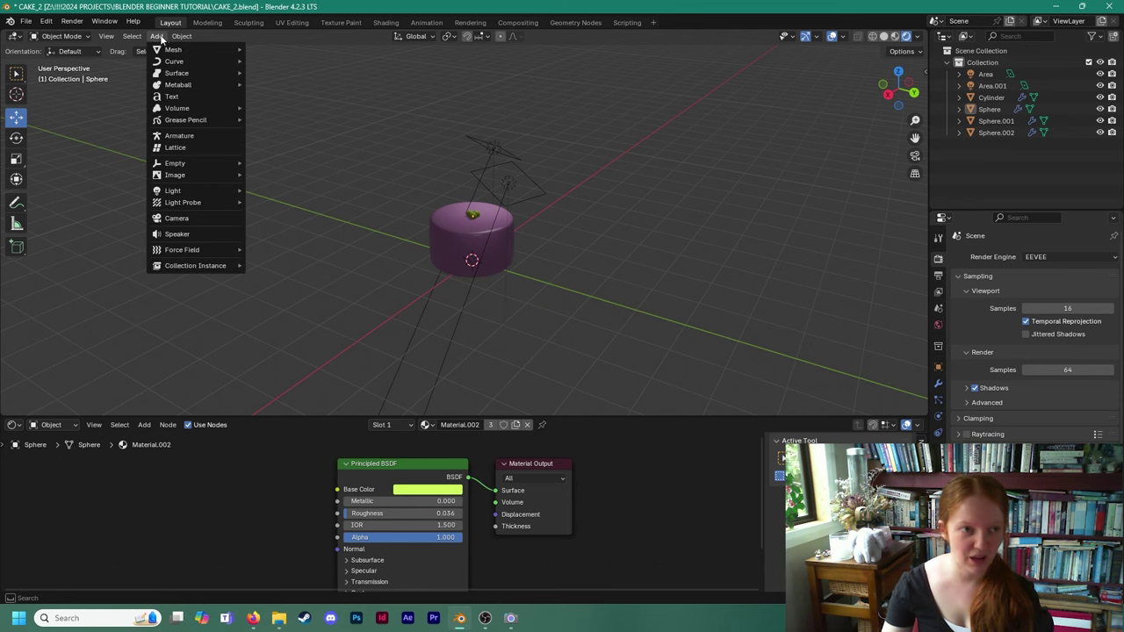
pyautogui.moveTo(170, 51)
pyautogui.click(285, 49)
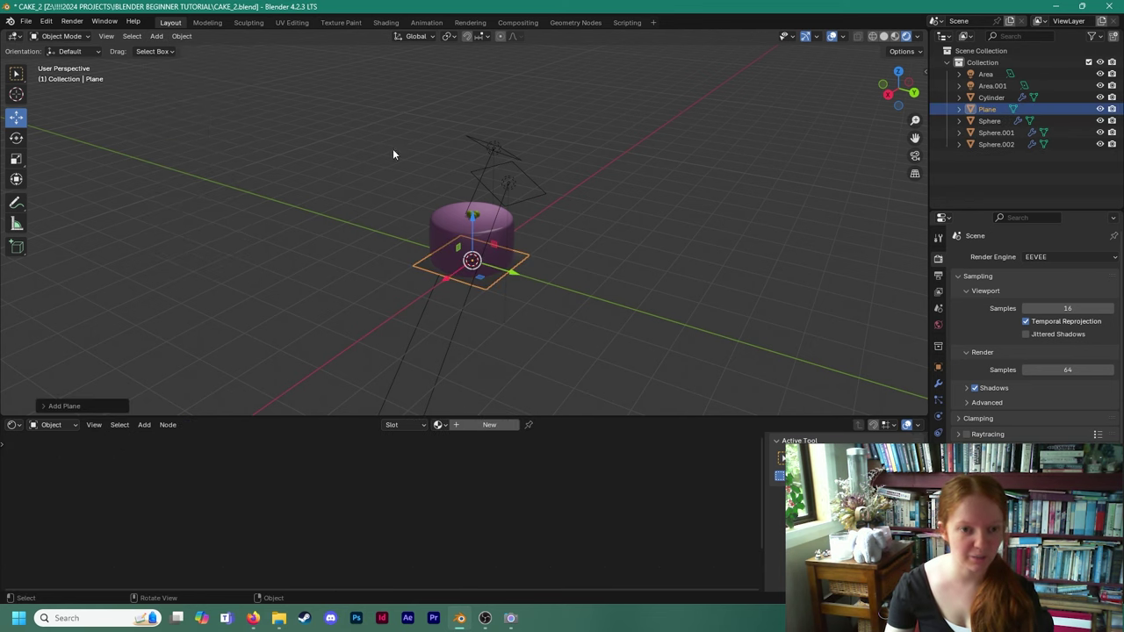
# Scale the plane up into a very large ground surface around the cylinder and nudge it slightly upward.
pyautogui.click(16, 160)
pyautogui.moveTo(527, 245); pyautogui.dragTo(922, 209)
pyautogui.scroll(-3, 341, 246)
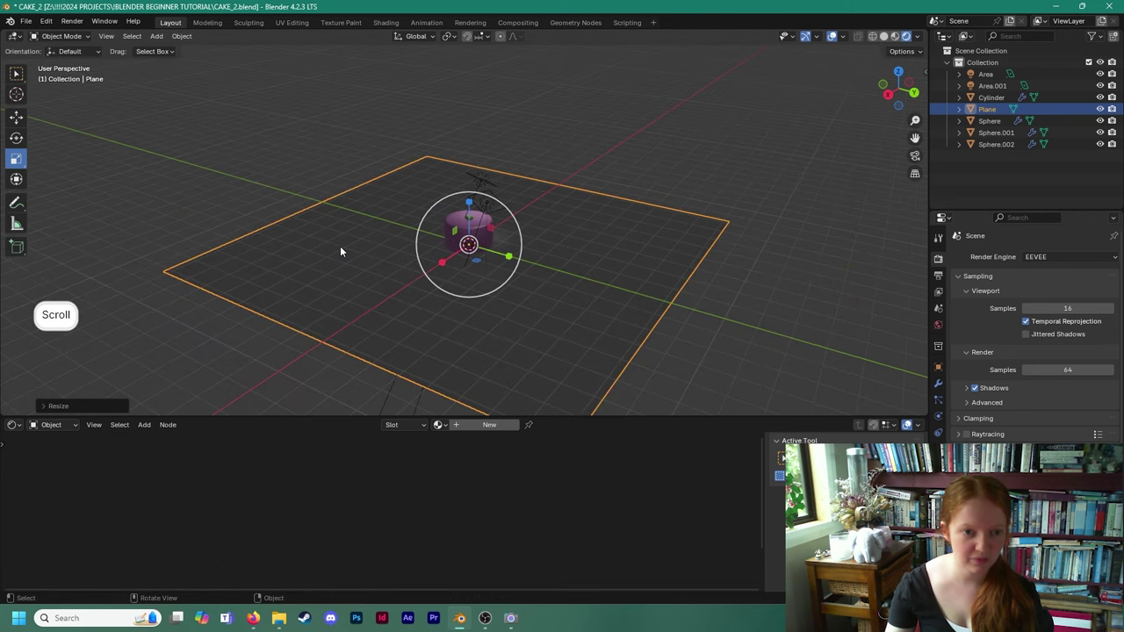
pyautogui.moveTo(519, 214); pyautogui.dragTo(685, 211)
pyautogui.moveTo(492, 290); pyautogui.dragTo(223, 176, button='middle')
pyautogui.click(15, 117)
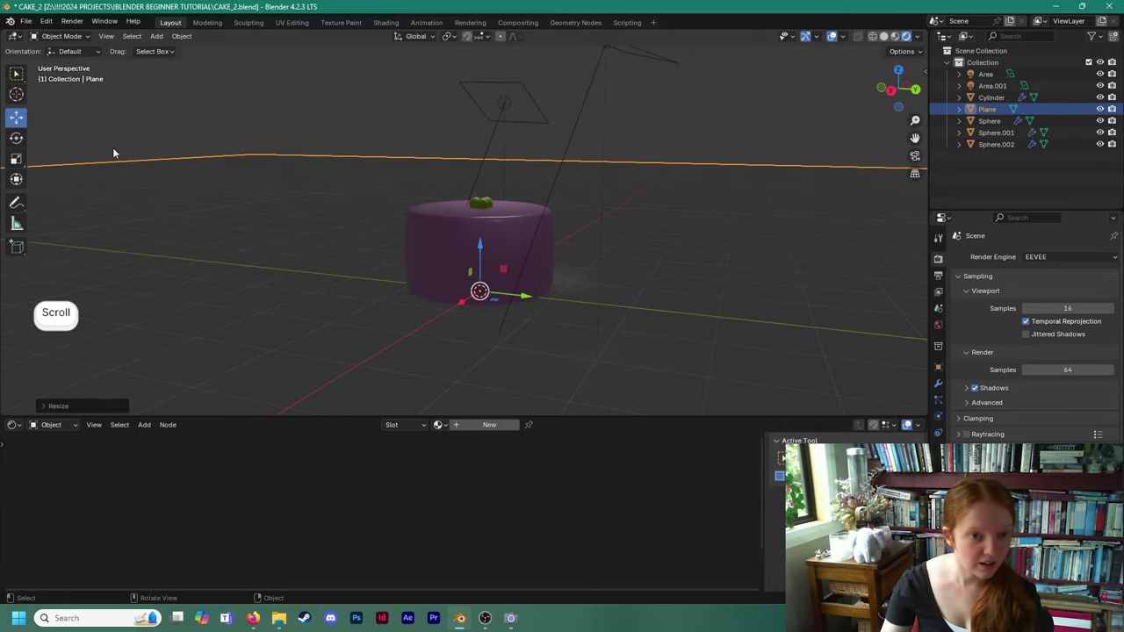
pyautogui.moveTo(477, 255); pyautogui.dragTo(481, 254)
# Select the cylinder together with all three spheres and raise them slightly along Z above the ground plane.
pyautogui.click(454, 231)
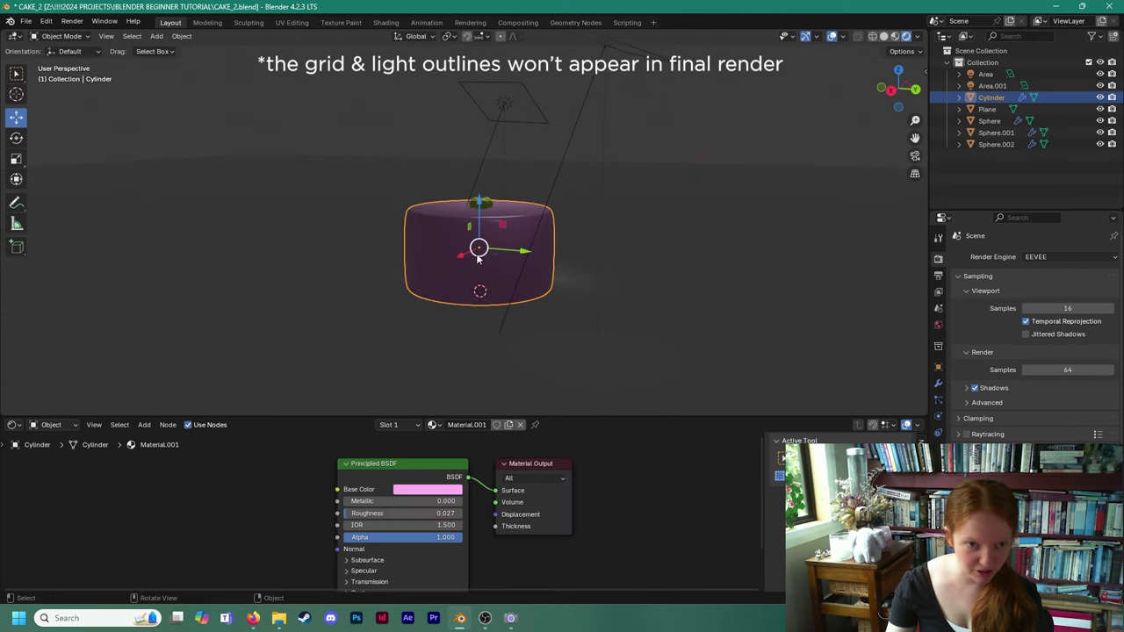
pyautogui.moveTo(477, 259); pyautogui.dragTo(491, 299, button='middle')
pyautogui.scroll(1, 491, 264)
pyautogui.keyDown('shift'); pyautogui.click(486, 217); pyautogui.keyUp('shift')
pyautogui.keyDown('shift'); pyautogui.click(492, 208); pyautogui.keyUp('shift')
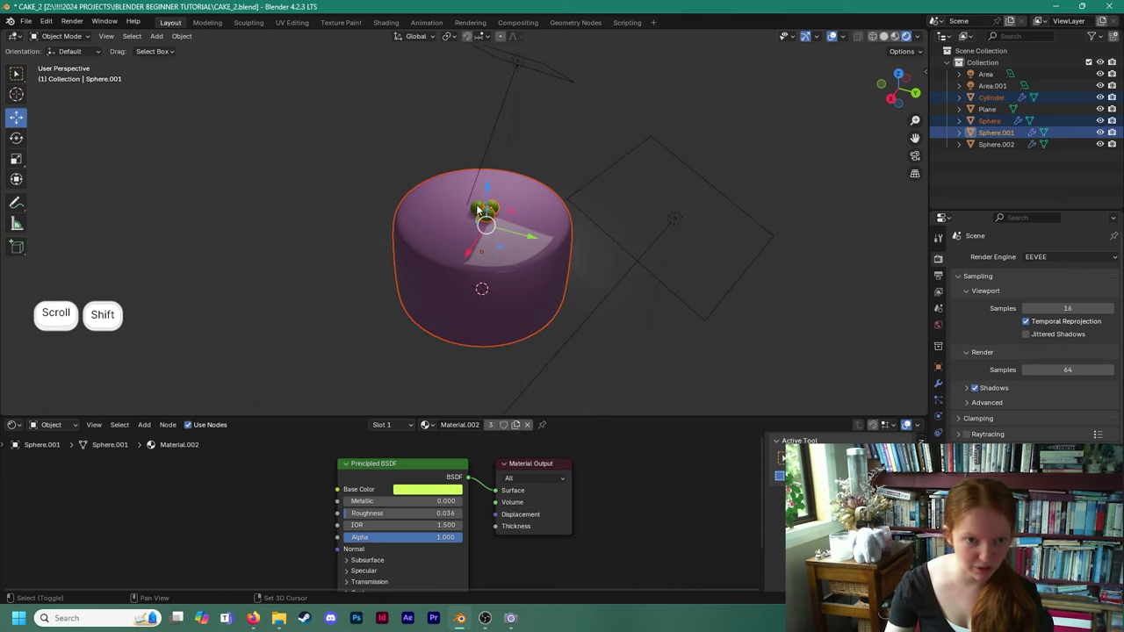
pyautogui.keyDown('shift'); pyautogui.click(477, 209); pyautogui.keyUp('shift')
pyautogui.moveTo(477, 209); pyautogui.dragTo(483, 183, button='middle')
pyautogui.moveTo(485, 182); pyautogui.dragTo(485, 174)
pyautogui.scroll(-2, 391, 213)
pyautogui.scroll(-1, 393, 208)
pyautogui.click(410, 96)
# Give the ground plane a new material with a light purple base colour, hue 0.751, saturation 0.447 and value 0.800.
pyautogui.keyDown('shift'); pyautogui.moveTo(405, 266); pyautogui.dragTo(392, 216, button='middle'); pyautogui.keyUp('shift')
pyautogui.scroll(1, 419, 250)
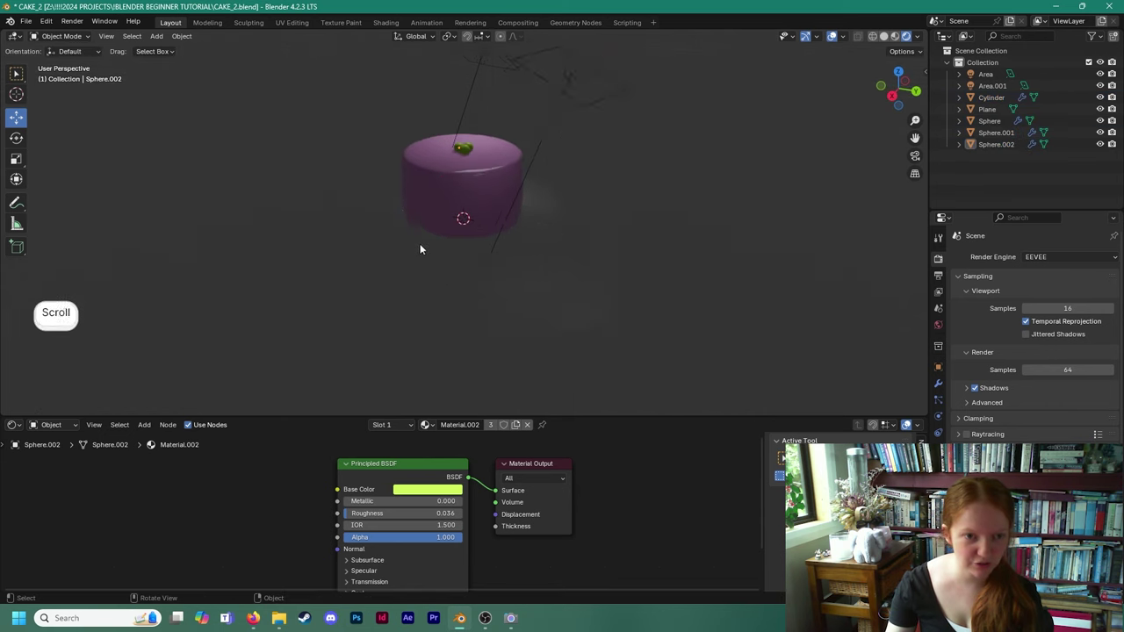
pyautogui.scroll(1, 413, 254)
pyautogui.click(379, 276)
pyautogui.click(471, 427)
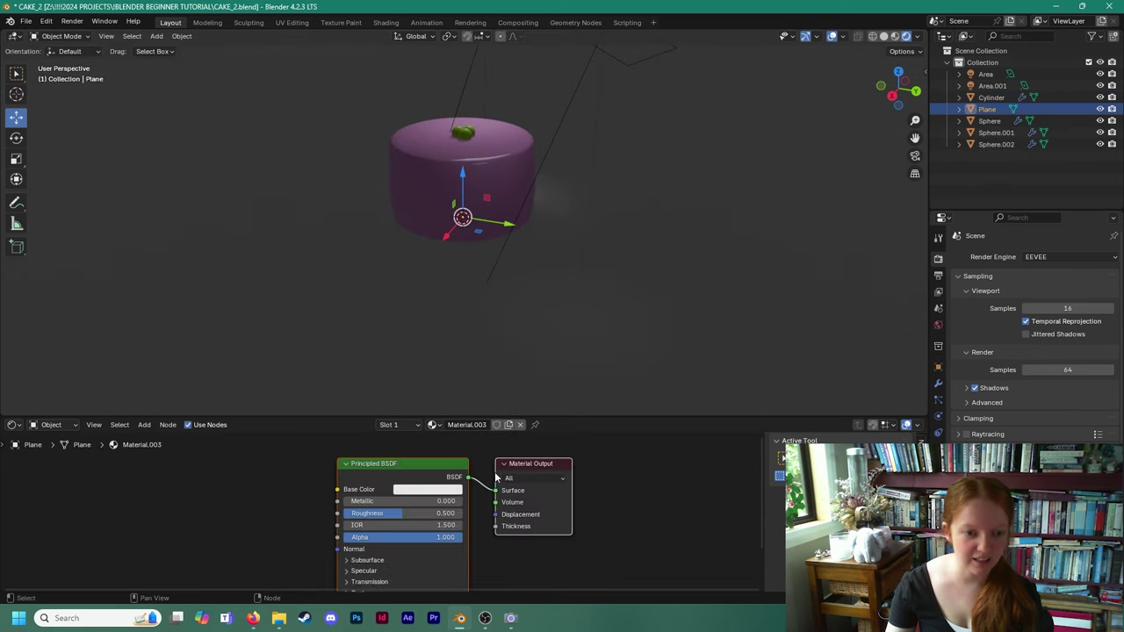
pyautogui.click(422, 497)
pyautogui.click(451, 365)
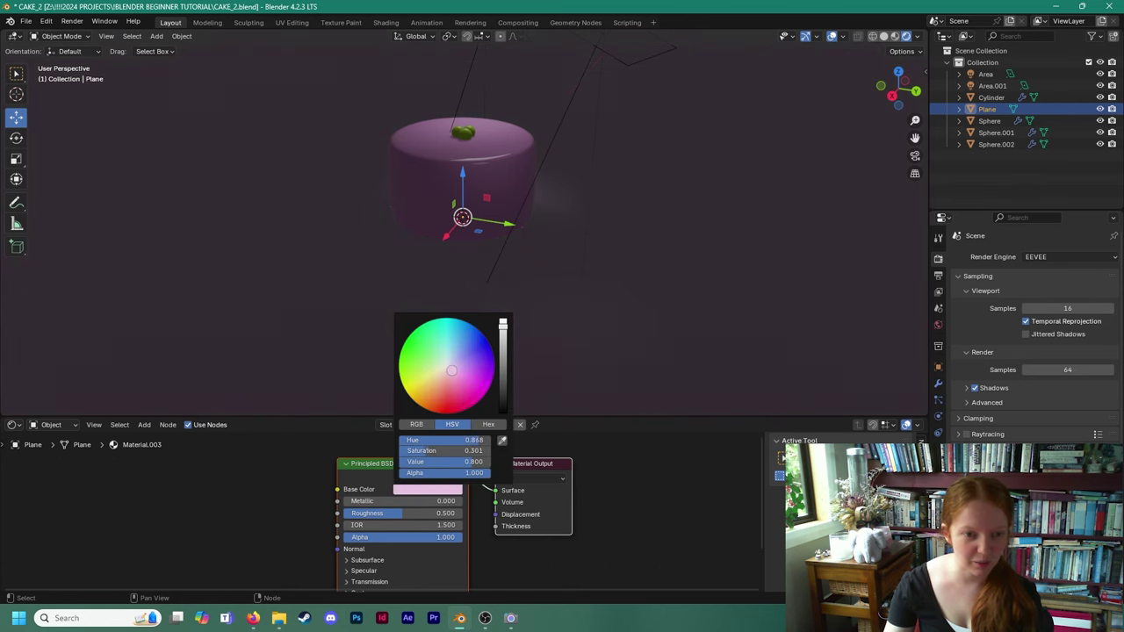
pyautogui.moveTo(450, 371); pyautogui.dragTo(458, 365)
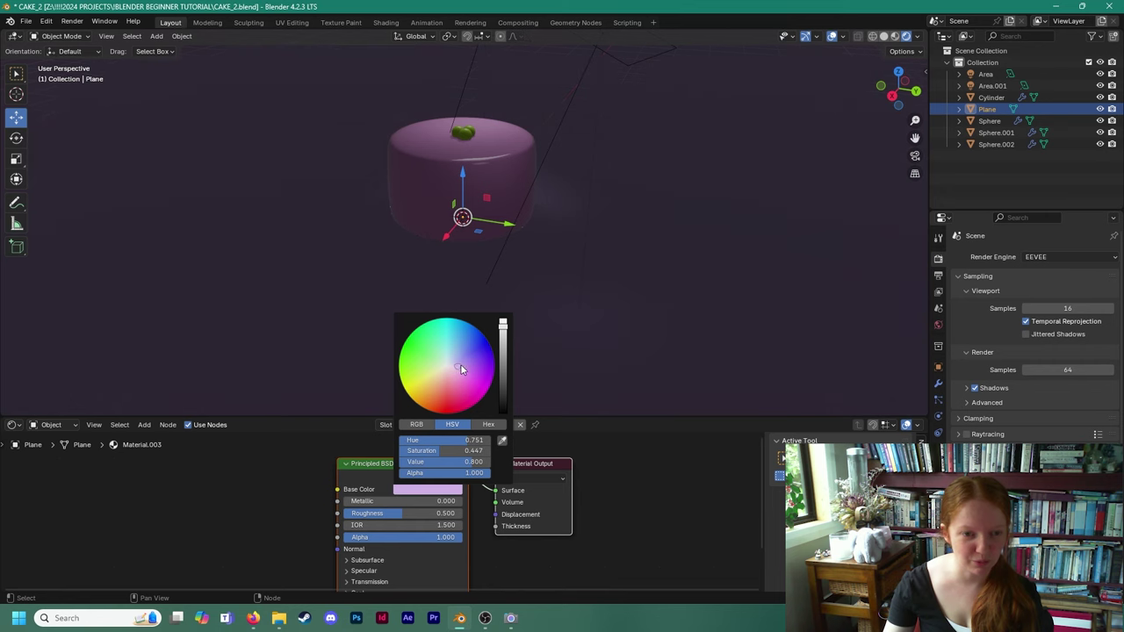
# Select the side area light and reposition it along the Y and Z axes, closer to the cylinder.
pyautogui.scroll(-3, 467, 364)
pyautogui.moveTo(468, 370); pyautogui.dragTo(557, 234, button='middle')
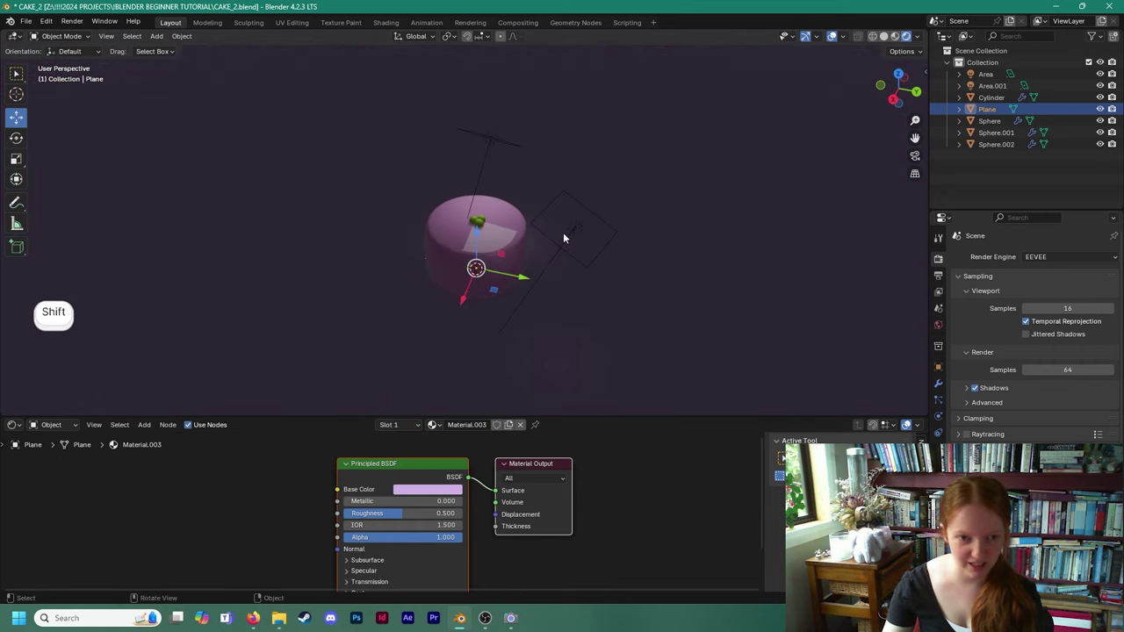
pyautogui.click(557, 234)
pyautogui.moveTo(572, 247); pyautogui.dragTo(579, 216)
pyautogui.moveTo(572, 242); pyautogui.dragTo(597, 196, button='middle')
pyautogui.keyDown('shift'); pyautogui.moveTo(659, 156); pyautogui.dragTo(637, 208, button='middle'); pyautogui.keyUp('shift')
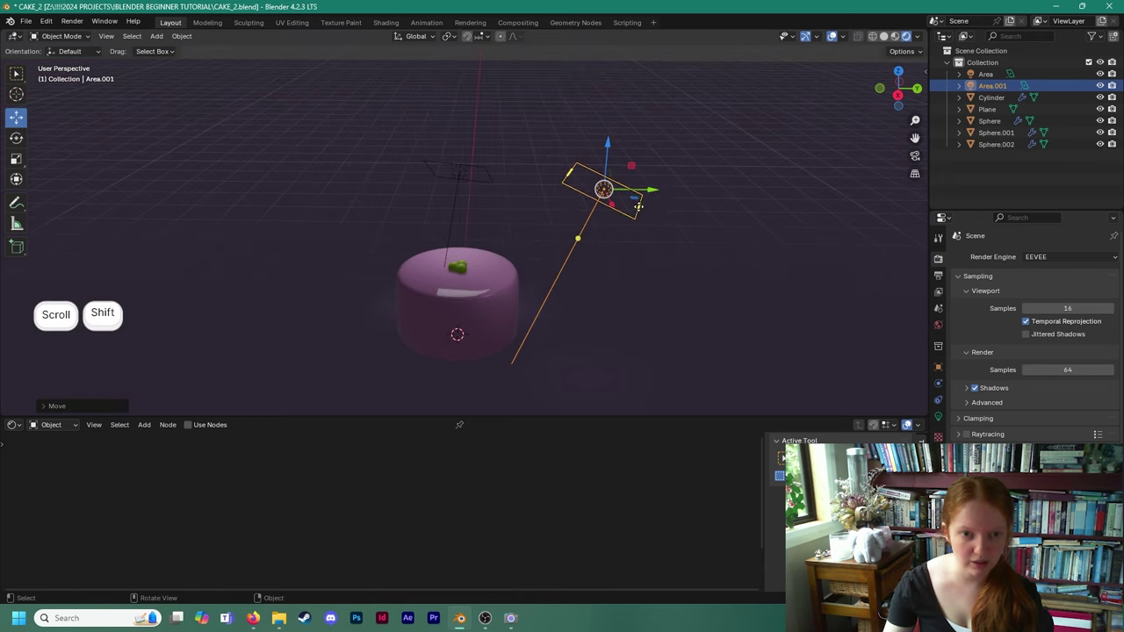
pyautogui.moveTo(654, 192); pyautogui.dragTo(607, 189)
pyautogui.moveTo(562, 154); pyautogui.dragTo(562, 180)
# Rotate the side area light so that it points down towards the base of the cylinder.
pyautogui.moveTo(558, 242); pyautogui.dragTo(587, 227, button='middle')
pyautogui.moveTo(590, 161); pyautogui.dragTo(562, 183)
pyautogui.click(14, 140)
pyautogui.click(16, 117)
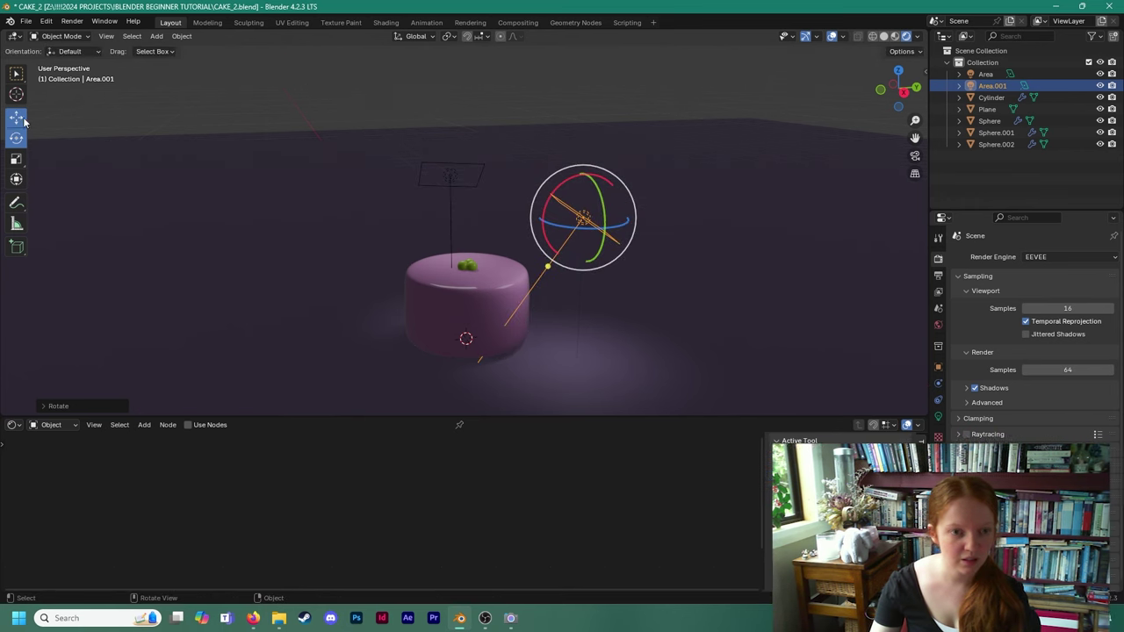
# Set the overhead area light's power to 57.2 W and tint its colour pale yellow.
pyautogui.click(463, 173)
pyautogui.moveTo(404, 187); pyautogui.dragTo(725, 256, button='middle')
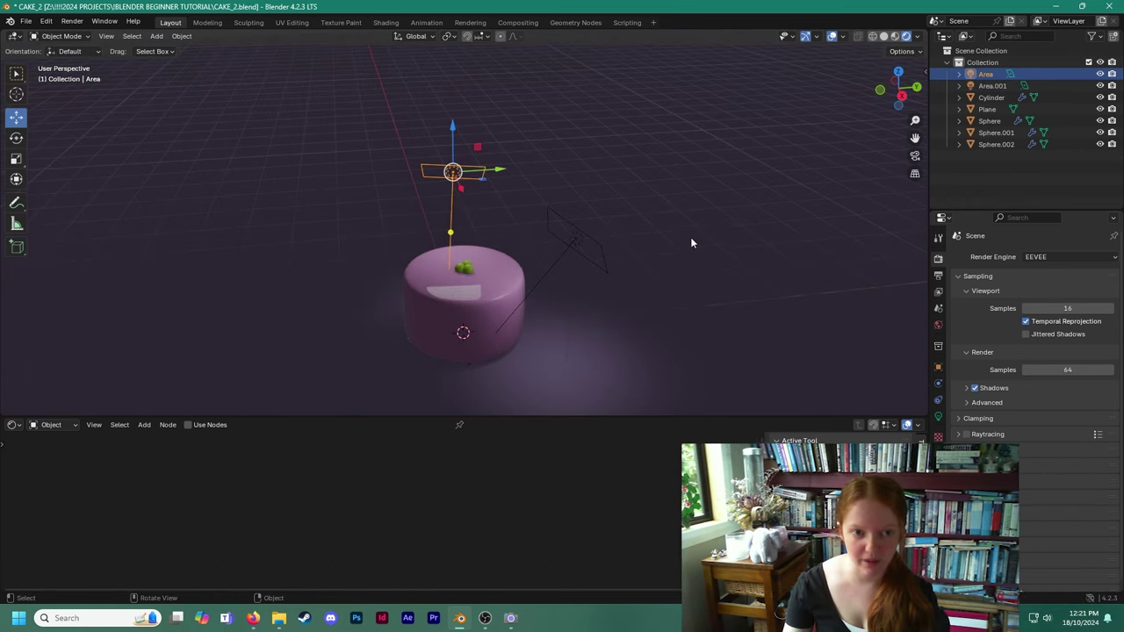
pyautogui.click(652, 188)
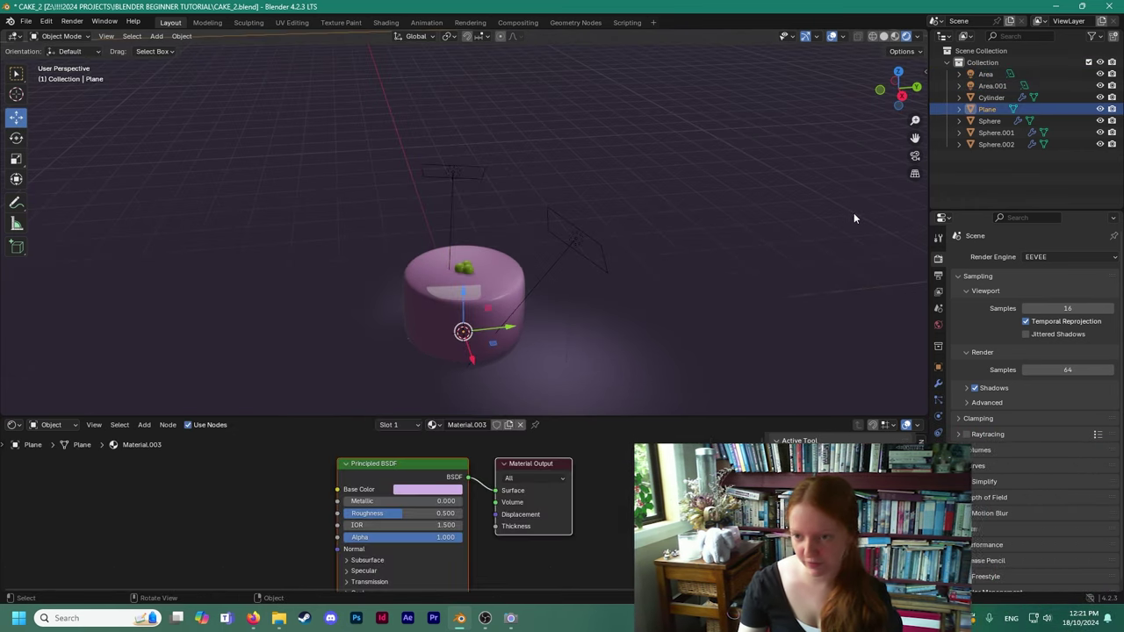
pyautogui.click(450, 173)
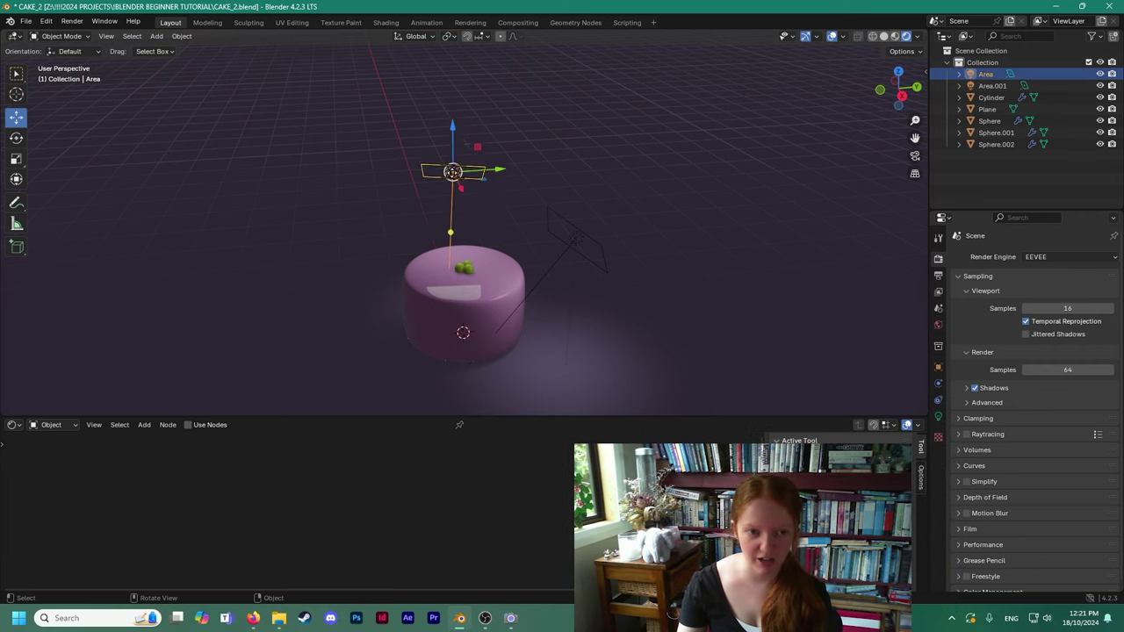
pyautogui.click(938, 419)
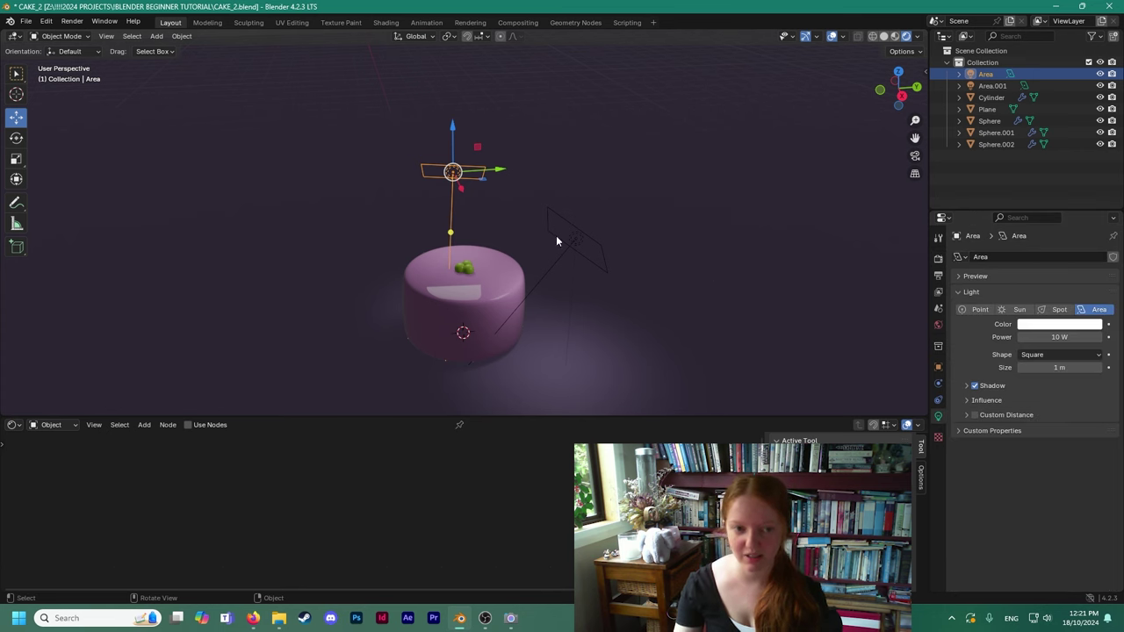
pyautogui.scroll(1, 496, 256)
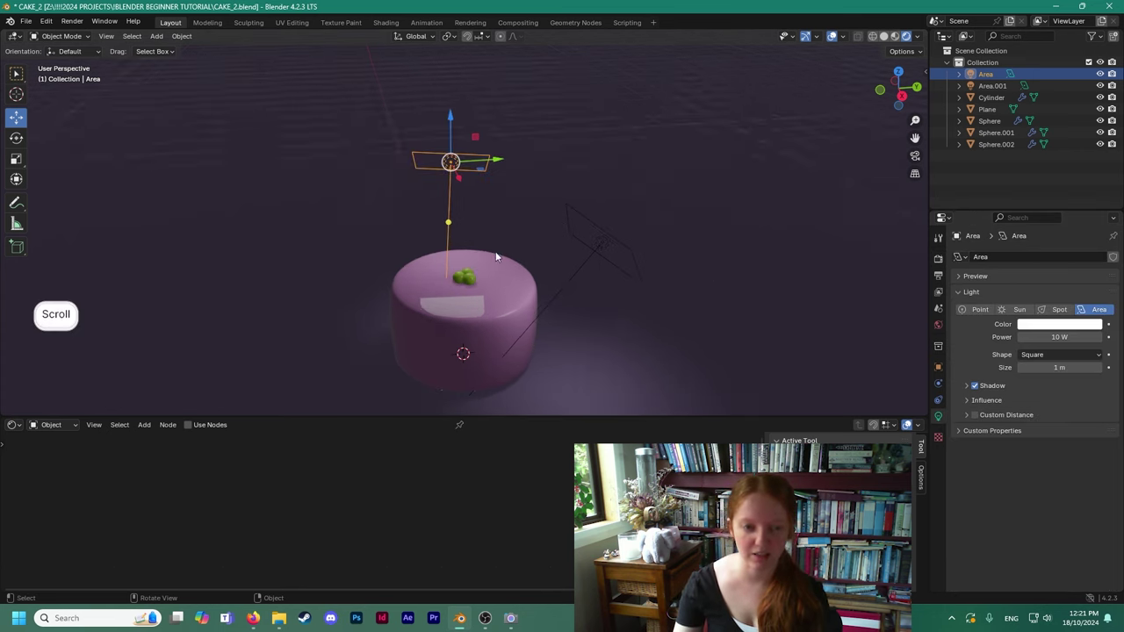
pyautogui.moveTo(1039, 339); pyautogui.dragTo(1078, 339)
pyautogui.click(1054, 325)
pyautogui.moveTo(1031, 205); pyautogui.dragTo(1021, 212)
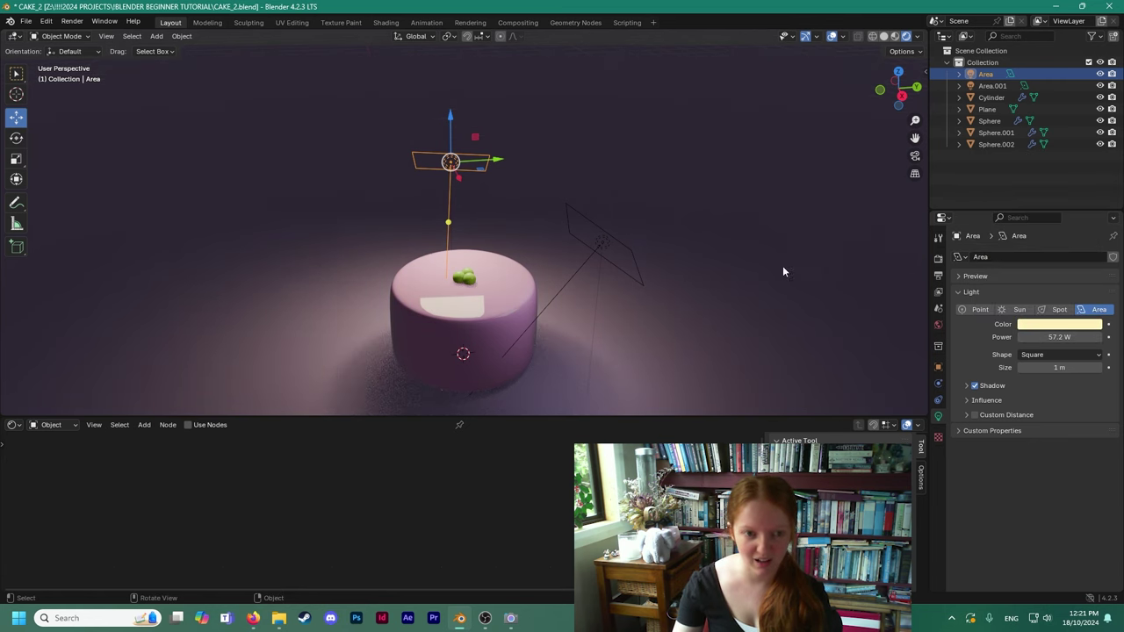
# Move the side area light outward along Y, away from the cylinder, and scale it up to roughly twice its size.
pyautogui.keyDown('shift'); pyautogui.scroll(-3, 646, 218); pyautogui.keyUp('shift')
pyautogui.click(606, 194)
pyautogui.moveTo(658, 196); pyautogui.dragTo(713, 193)
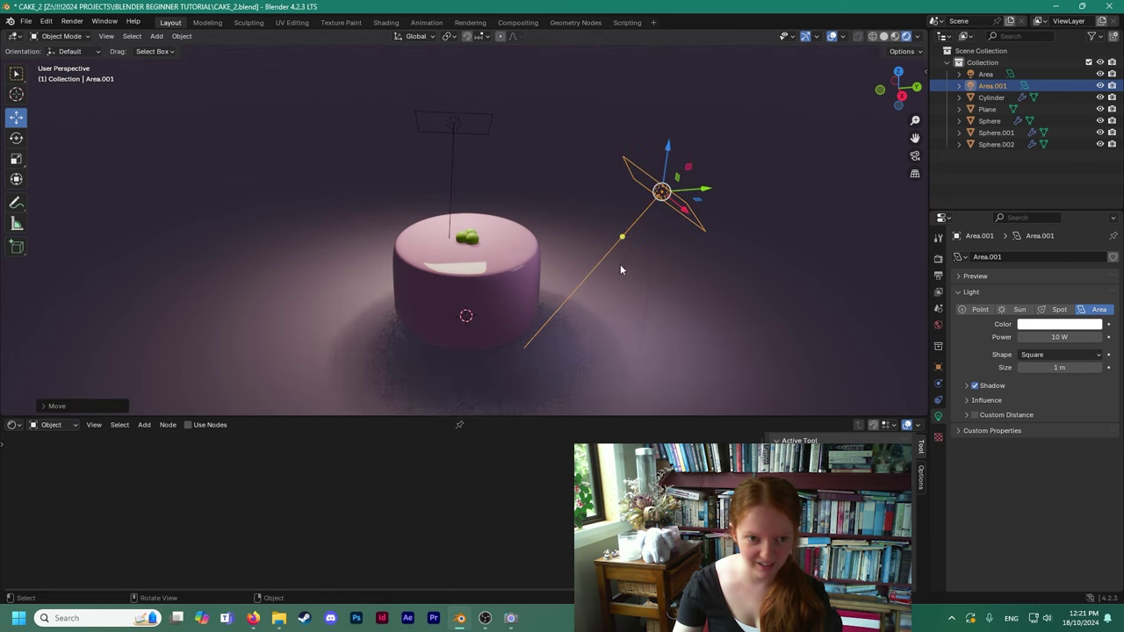
pyautogui.scroll(-2, 717, 284)
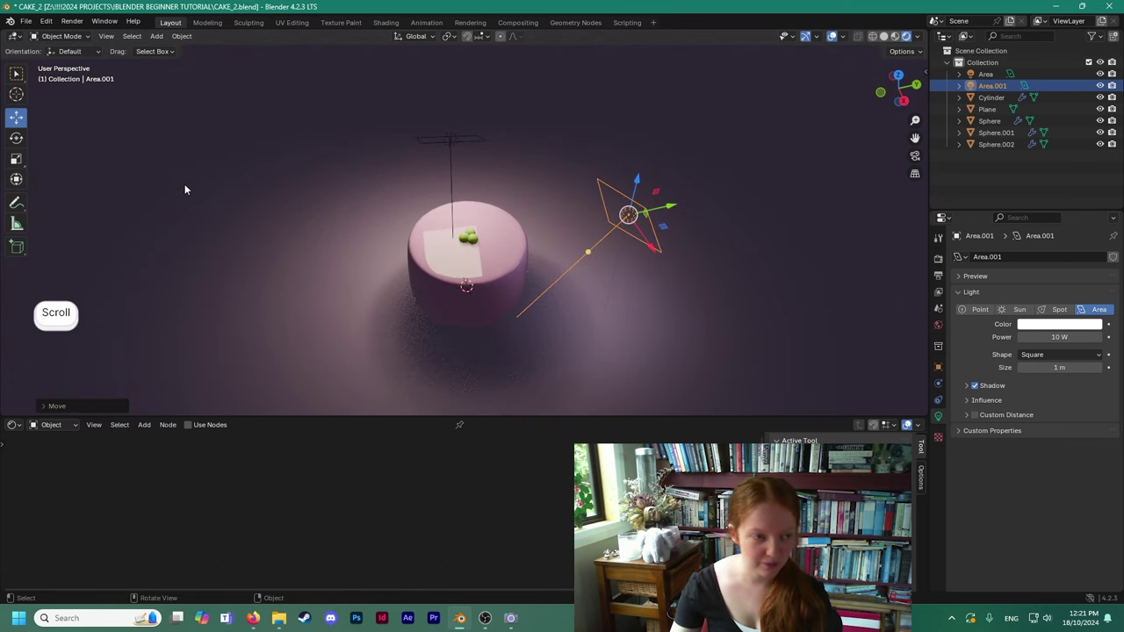
pyautogui.click(14, 161)
pyautogui.press('s')
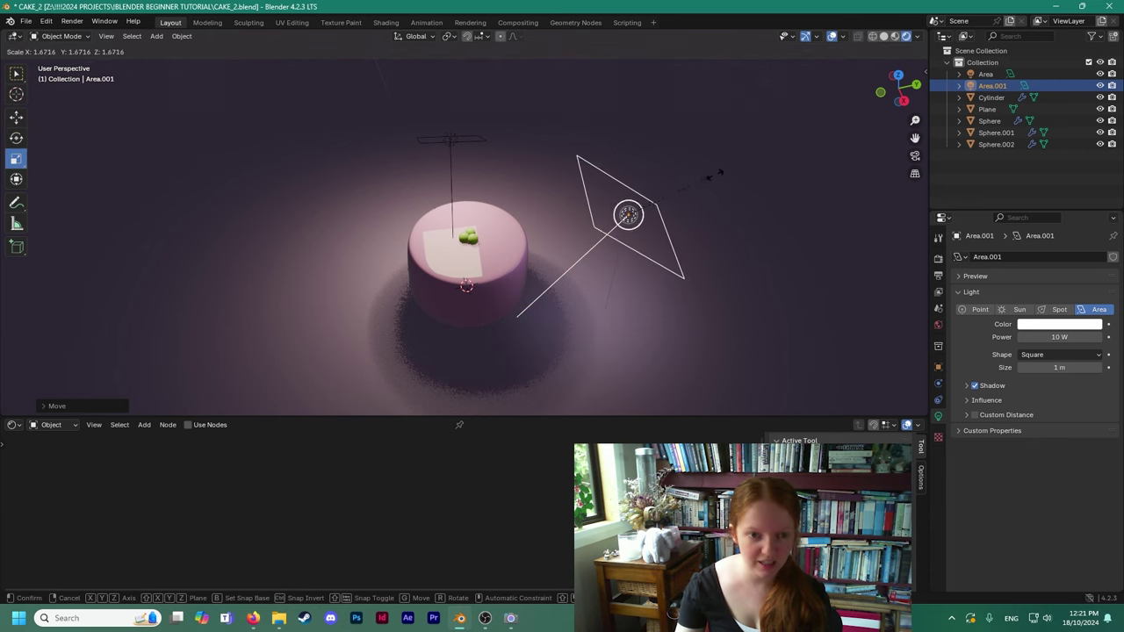
pyautogui.click(765, 183)
# Rotate the enlarged side area light to face the cylinder, then shift it closer and raise it along Z.
pyautogui.moveTo(642, 269); pyautogui.dragTo(613, 223, button='middle')
pyautogui.click(16, 121)
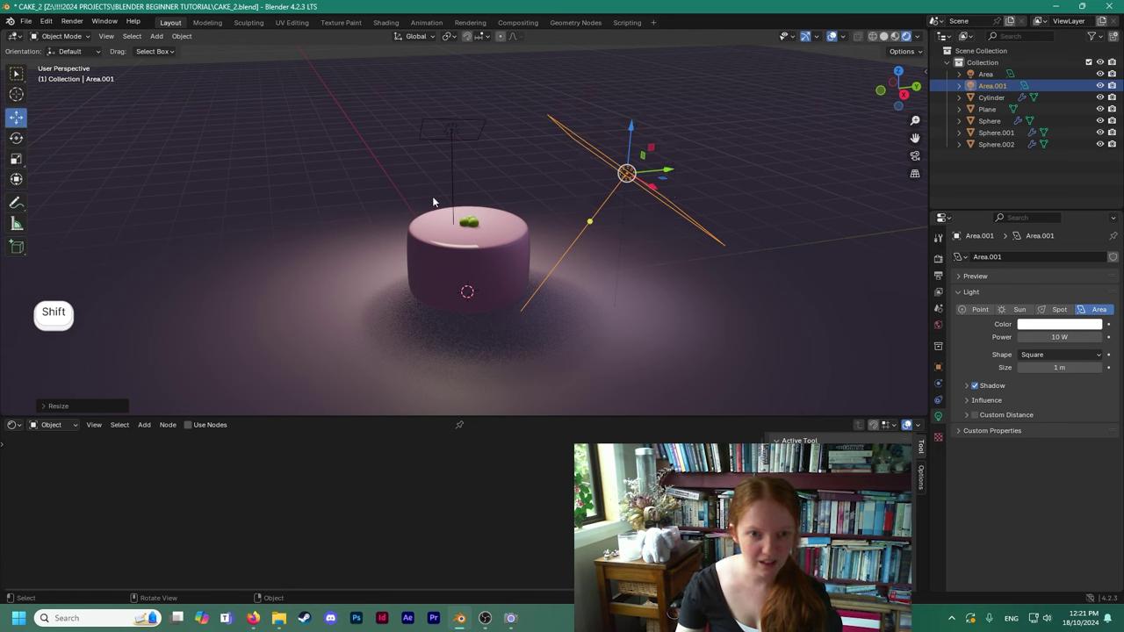
pyautogui.click(16, 138)
pyautogui.moveTo(603, 188); pyautogui.dragTo(544, 181)
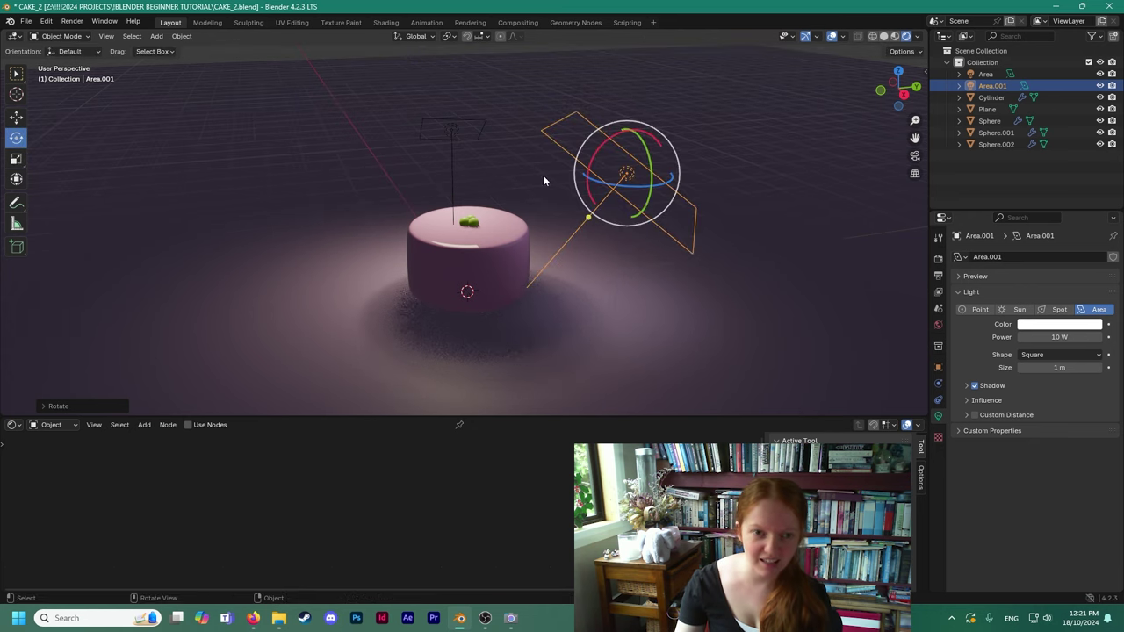
pyautogui.click(16, 117)
pyautogui.moveTo(649, 189)
pyautogui.mouseDown()
pyautogui.moveTo(675, 201)
pyautogui.moveTo(646, 188)
pyautogui.mouseUp()
pyautogui.moveTo(610, 139); pyautogui.dragTo(611, 112)
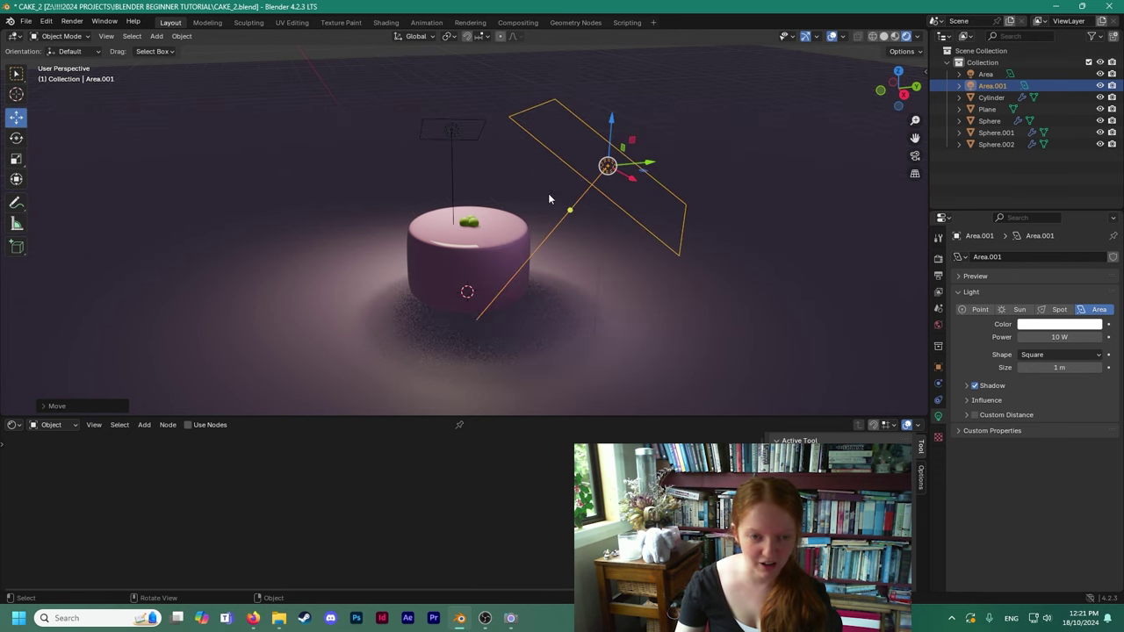
# Tint the side area light's colour purple and increase its power.
pyautogui.scroll(1, 548, 193)
pyautogui.moveTo(548, 193); pyautogui.dragTo(544, 257, button='middle')
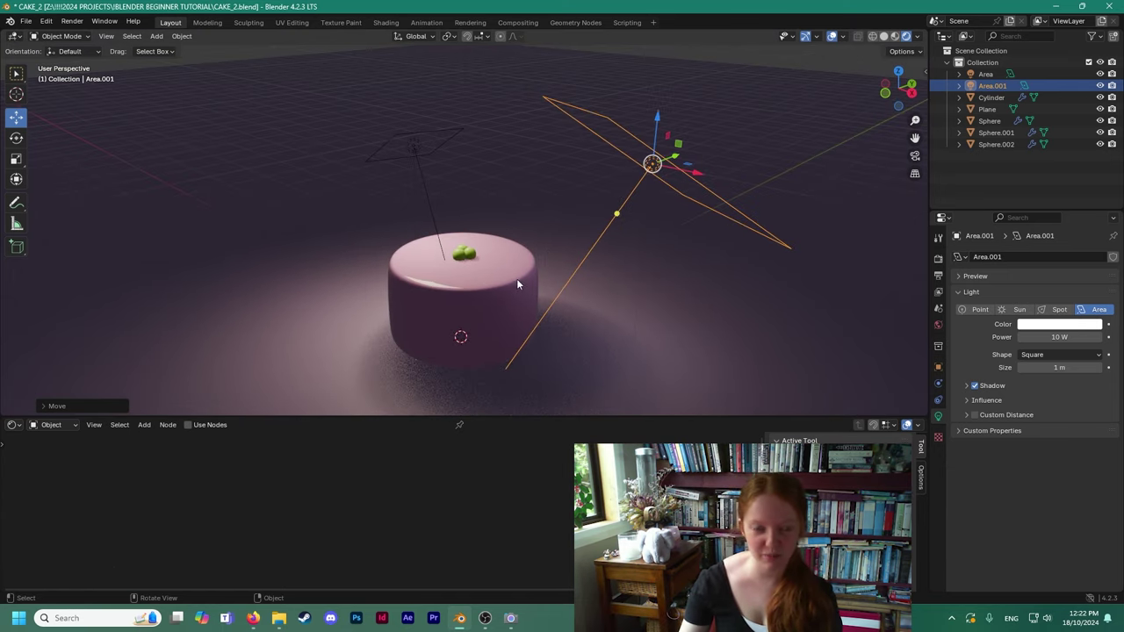
pyautogui.moveTo(516, 279); pyautogui.dragTo(517, 302, button='middle')
pyautogui.moveTo(667, 252); pyautogui.dragTo(599, 215, button='middle')
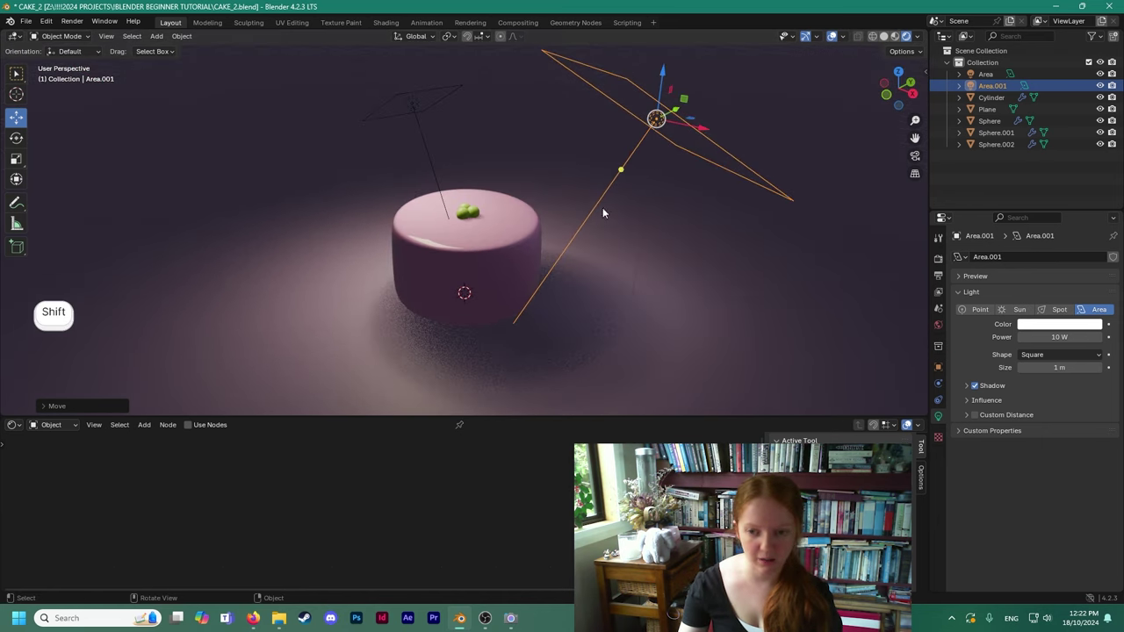
pyautogui.click(1049, 324)
pyautogui.moveTo(1029, 208)
pyautogui.mouseDown()
pyautogui.moveTo(1039, 197)
pyautogui.moveTo(1042, 217)
pyautogui.mouseUp()
pyautogui.moveTo(1059, 338); pyautogui.dragTo(1085, 337)
pyautogui.click(1059, 324)
pyautogui.moveTo(1043, 217); pyautogui.dragTo(1043, 203)
# Examine the lighting, reflections and shadows on the cylinder and ground plane from several angles and distances.
pyautogui.click(759, 258)
pyautogui.moveTo(699, 281)
pyautogui.mouseDown(button='middle')
pyautogui.moveTo(483, 256)
pyautogui.moveTo(696, 259)
pyautogui.mouseUp(button='middle')
pyautogui.keyDown('shift'); pyautogui.moveTo(511, 261); pyautogui.dragTo(473, 271, button='middle'); pyautogui.keyUp('shift')
pyautogui.scroll(2, 571, 247)
pyautogui.scroll(-1, 478, 262)
pyautogui.moveTo(598, 274); pyautogui.dragTo(569, 261, button='middle')
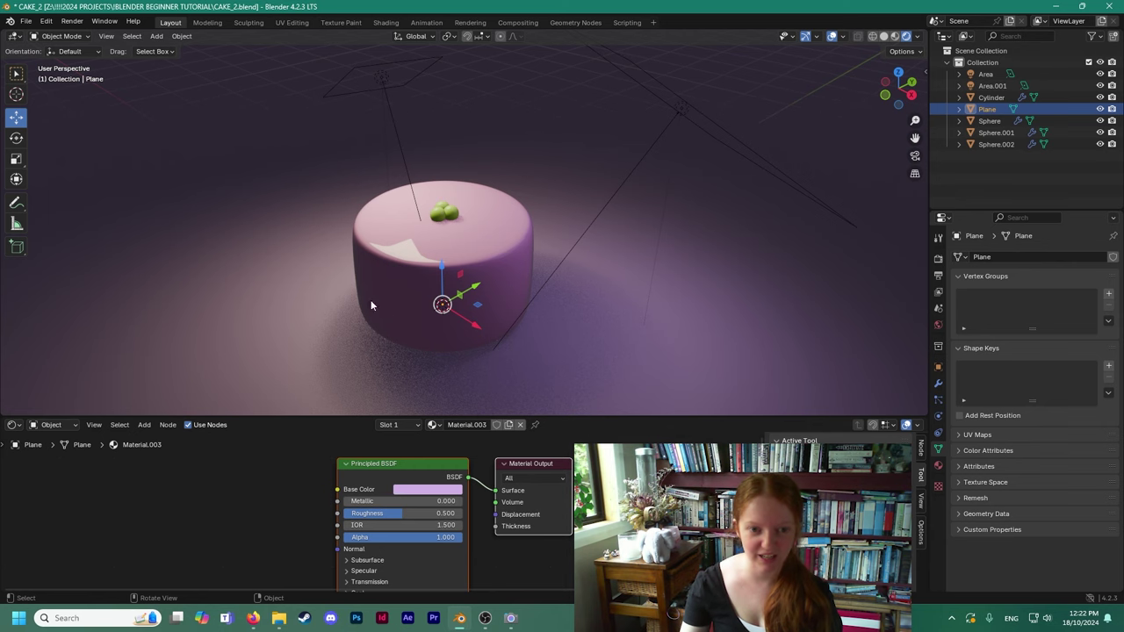
pyautogui.scroll(-1, 532, 354)
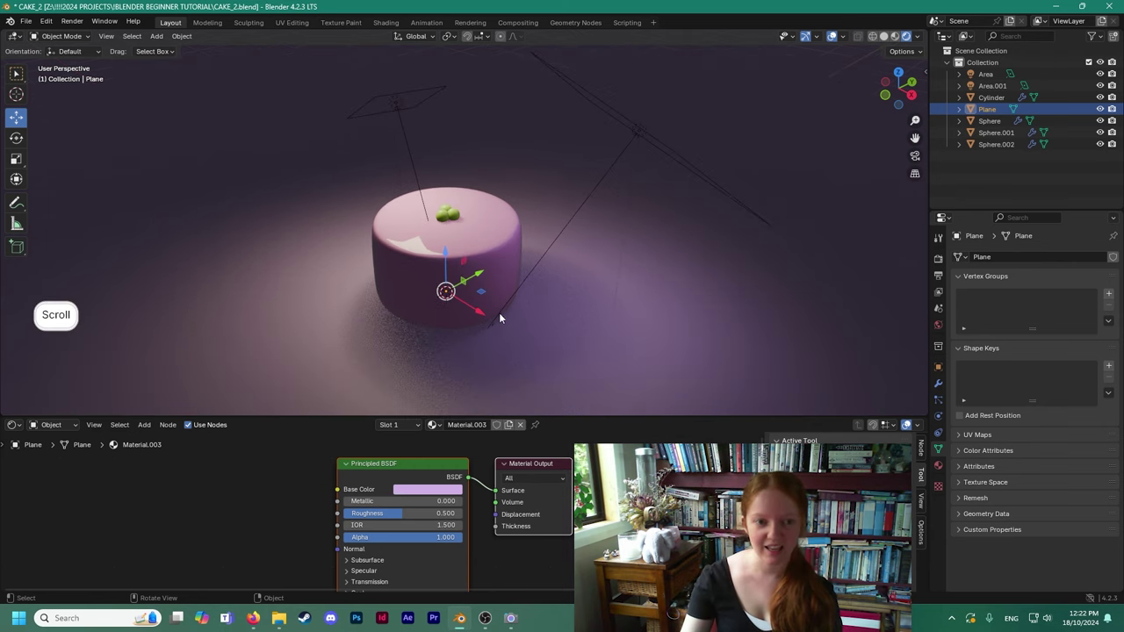
pyautogui.keyDown('shift'); pyautogui.moveTo(484, 318); pyautogui.dragTo(524, 321, button='middle'); pyautogui.keyUp('shift')
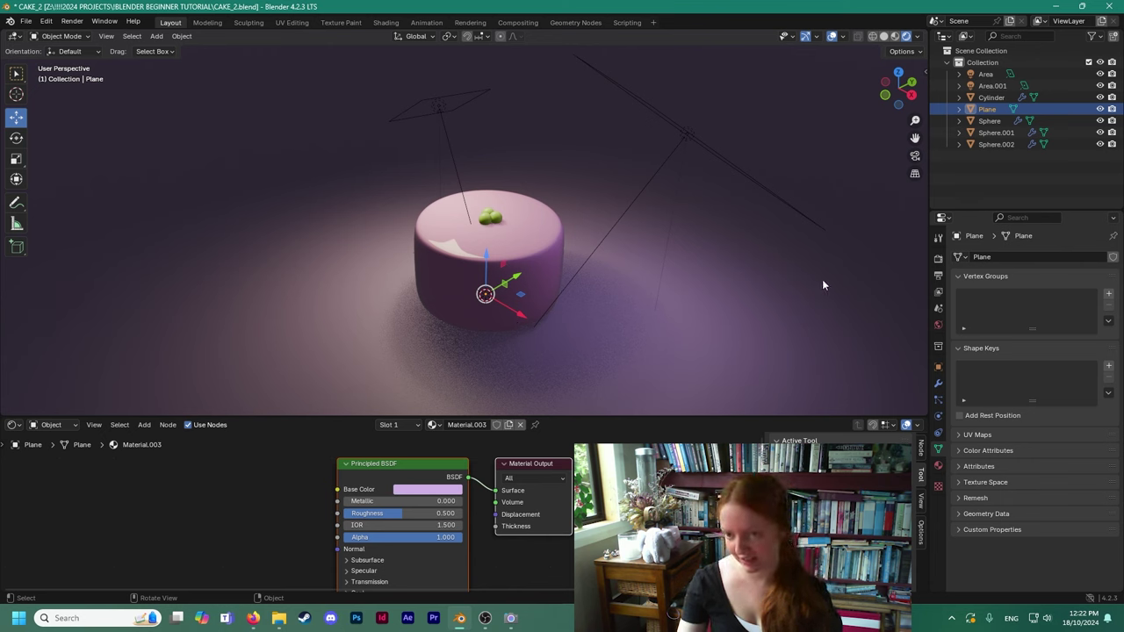
# Bring up the scene's render settings and save the CAKE_2 file.
pyautogui.click(937, 260)
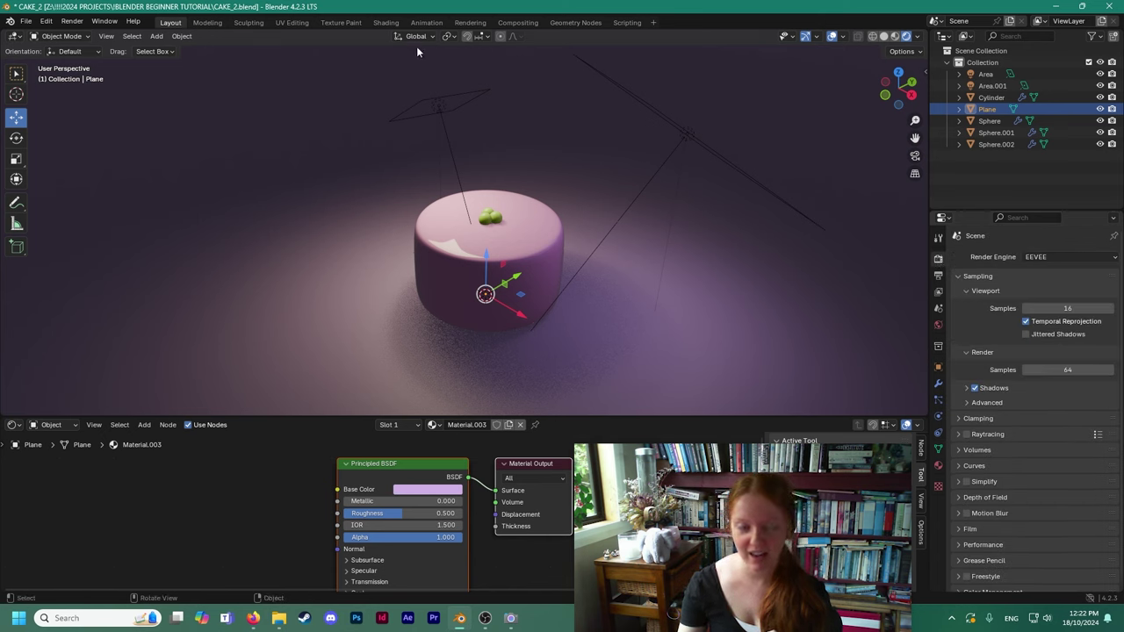
pyautogui.click(27, 21)
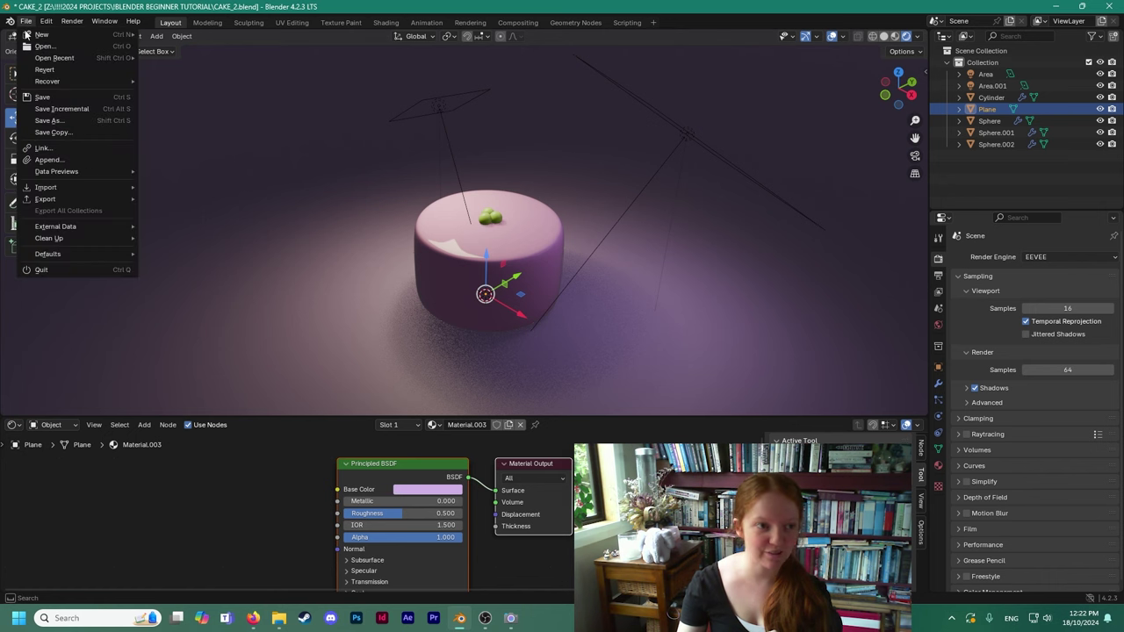
pyautogui.click(44, 98)
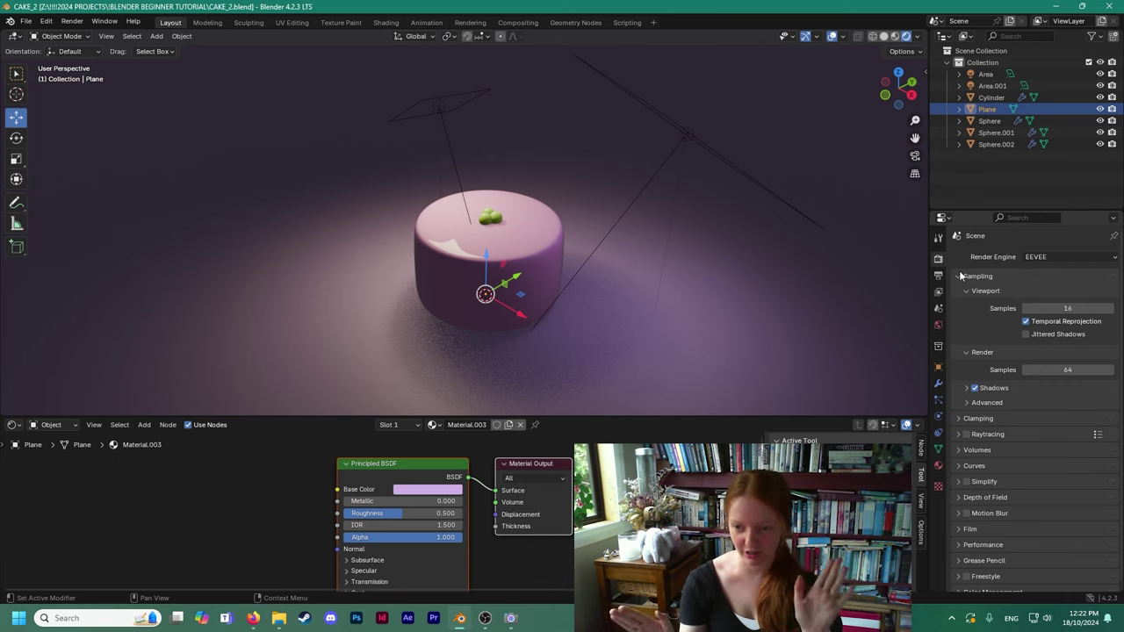
# Switch the render engine to Cycles and set its device to GPU Compute.
pyautogui.click(1036, 258)
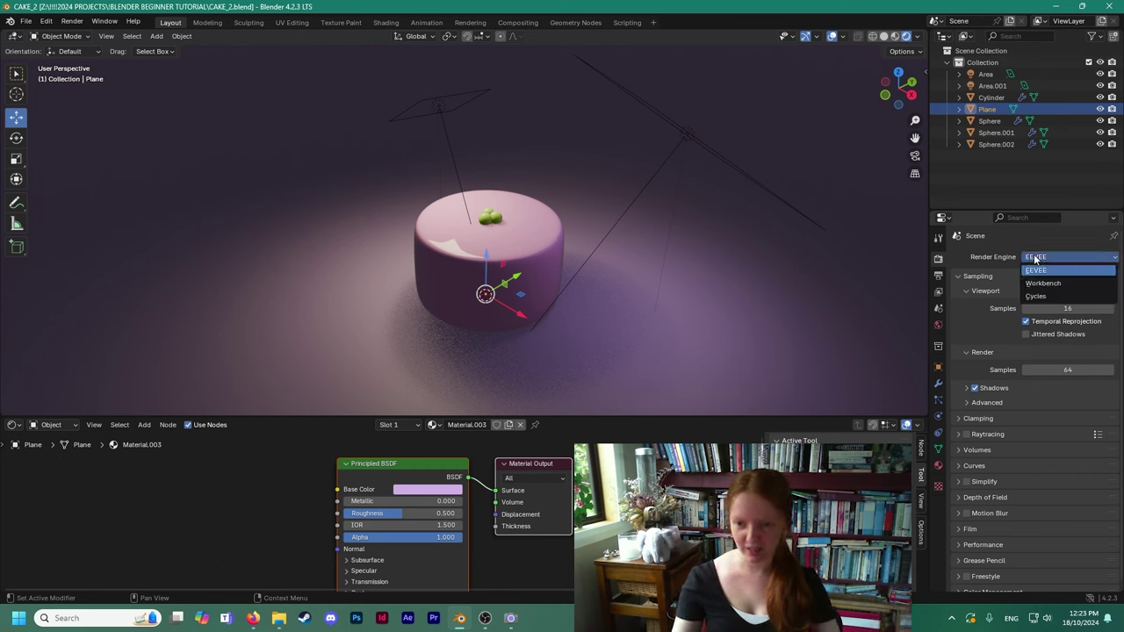
pyautogui.click(1036, 296)
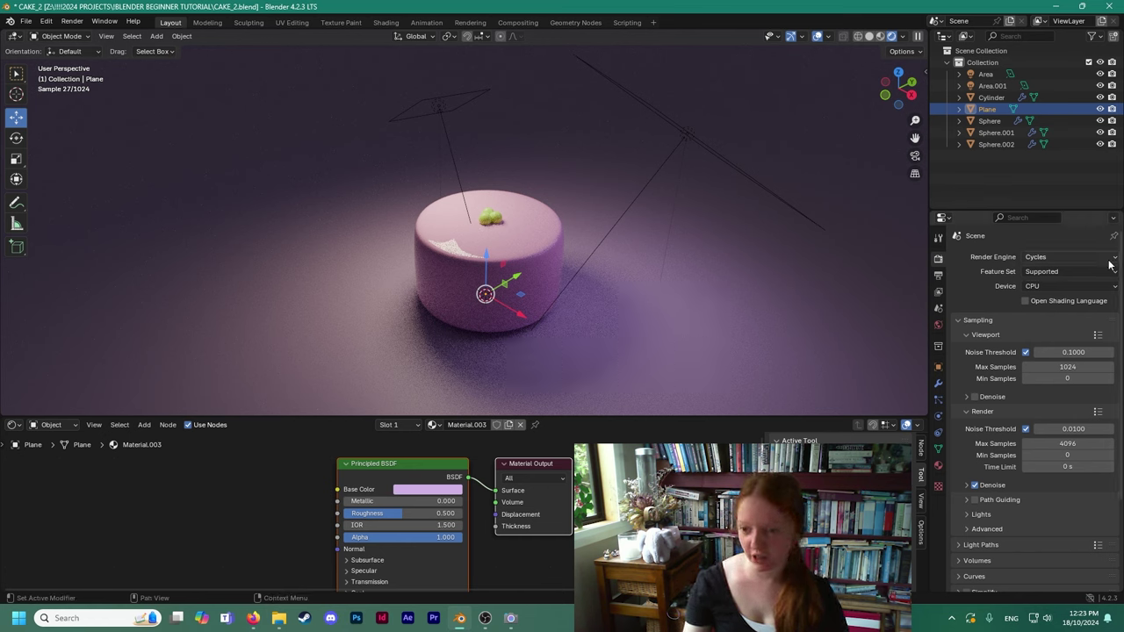
pyautogui.click(1050, 286)
pyautogui.click(1051, 312)
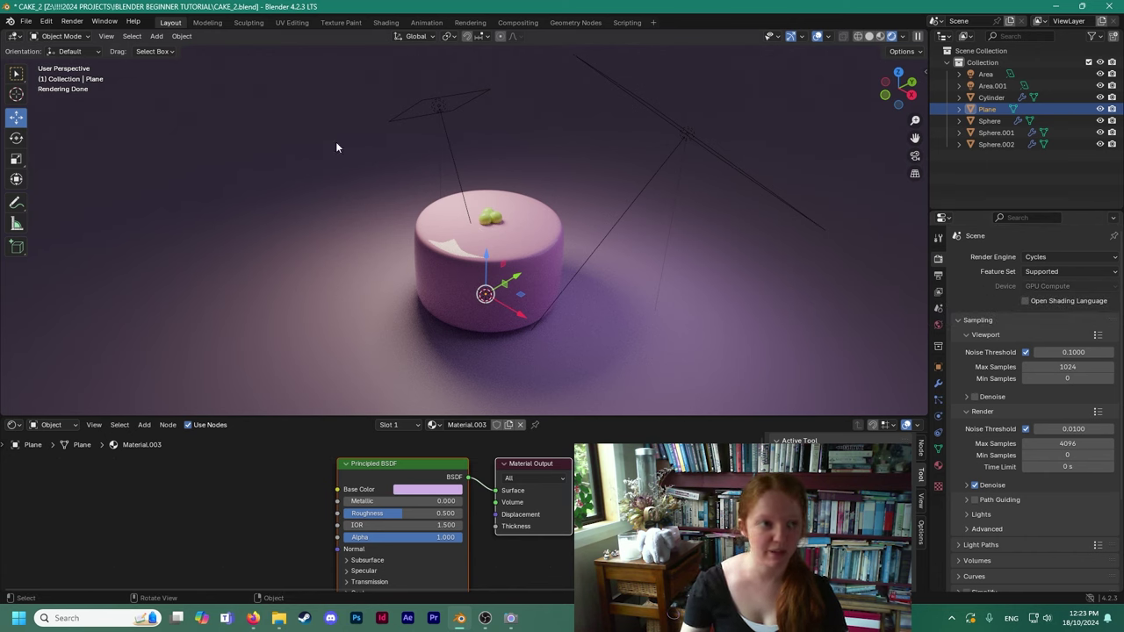
# Set the Cycles render devices to CUDA with the NVIDIA GeForce RTX 4090 in the system preferences.
pyautogui.click(46, 21)
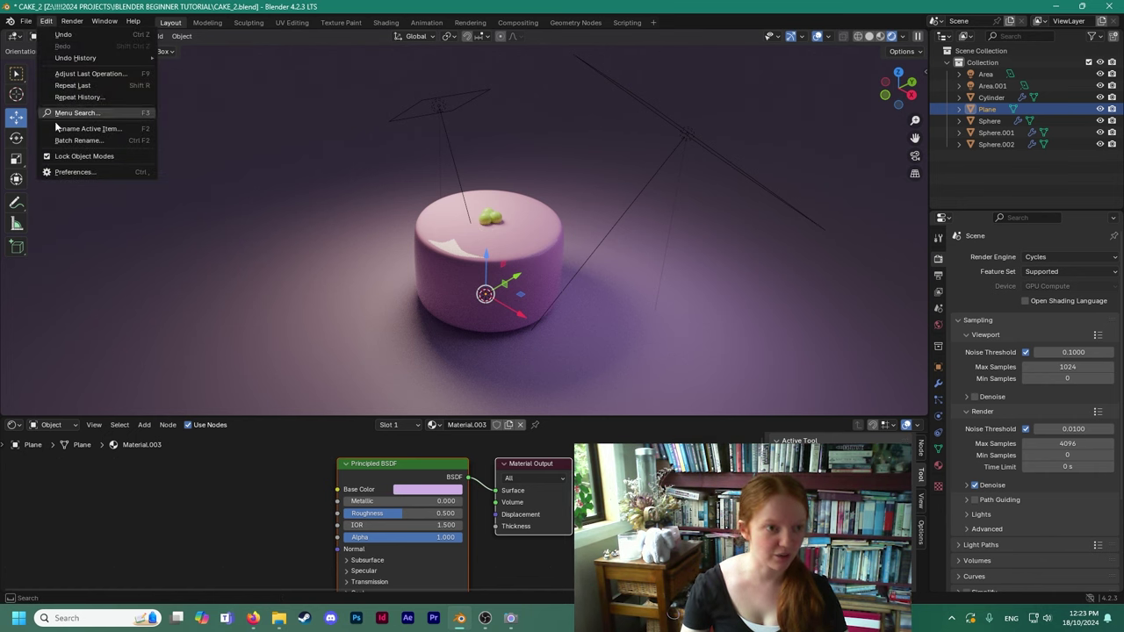
pyautogui.click(76, 172)
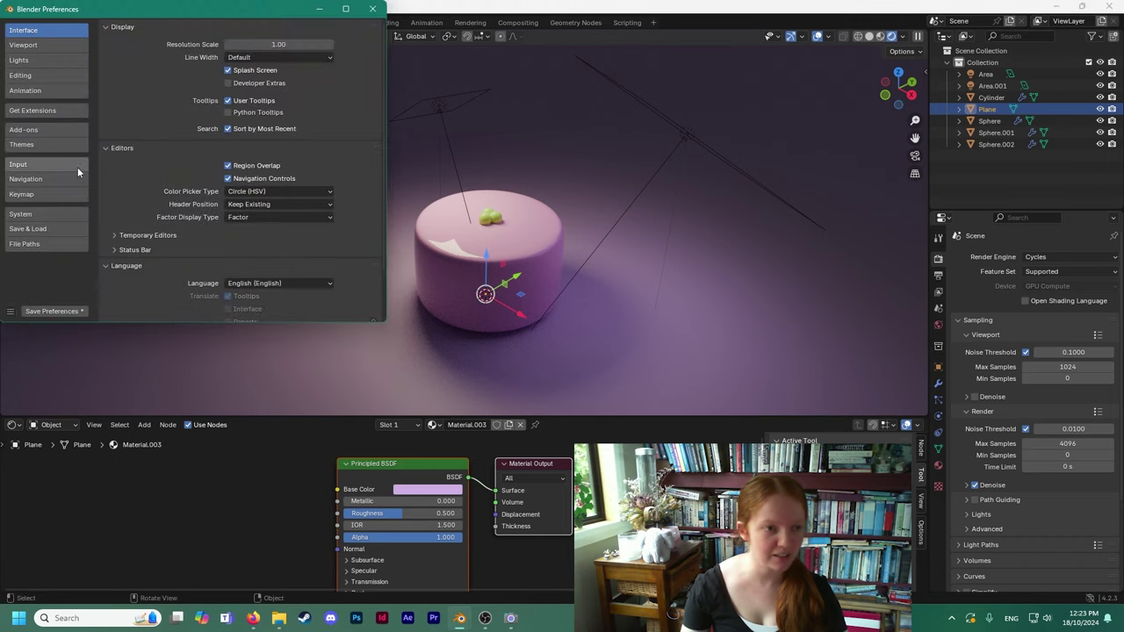
pyautogui.click(49, 214)
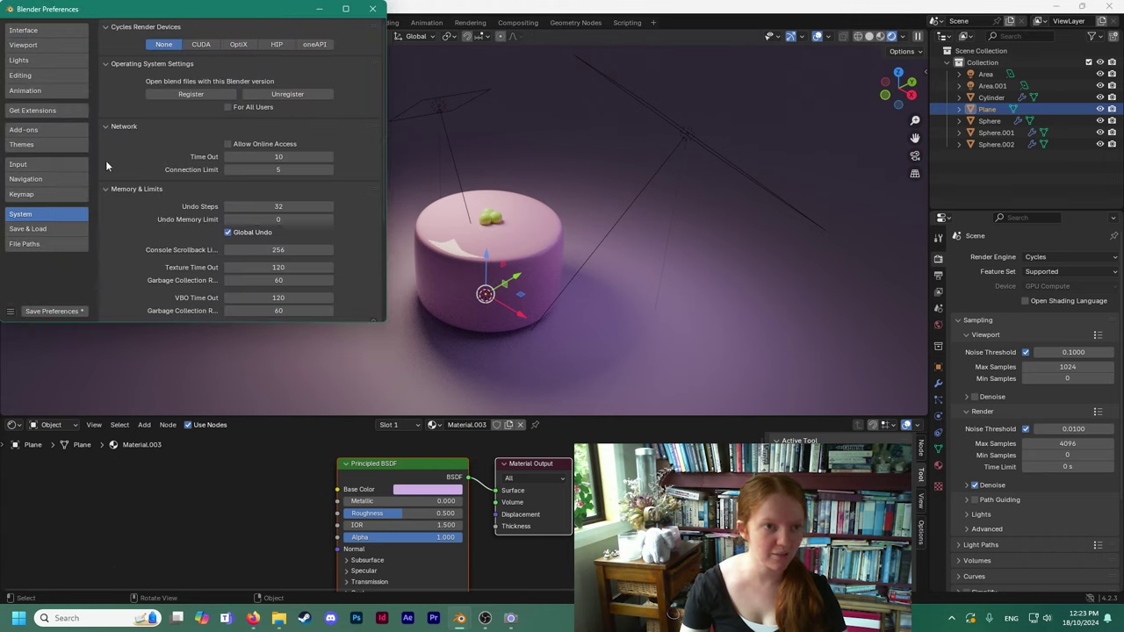
pyautogui.click(202, 45)
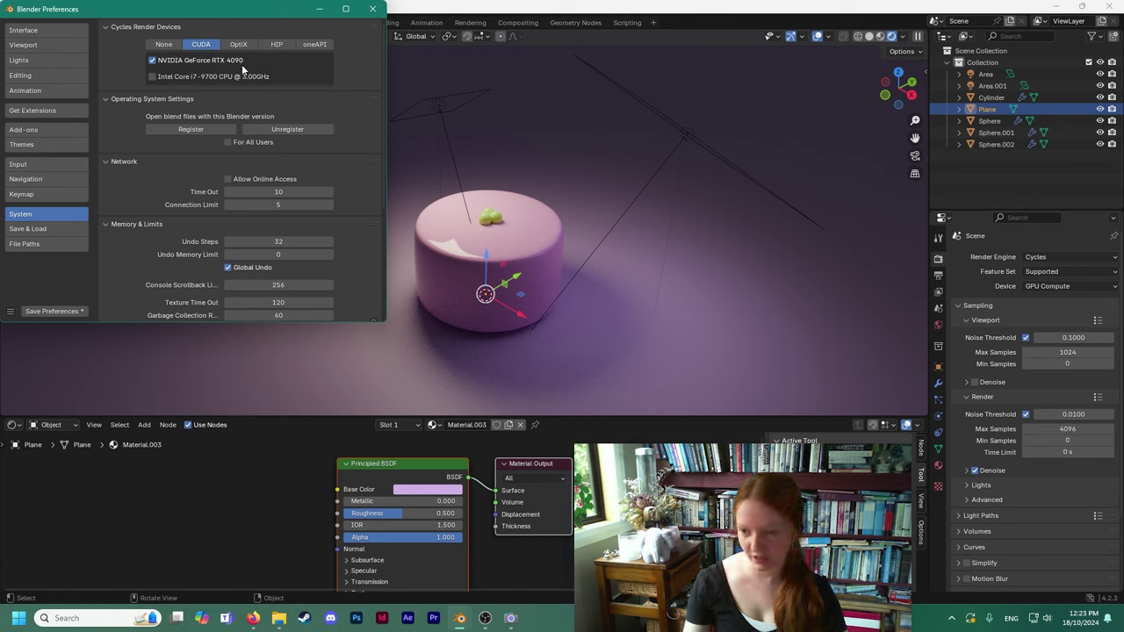
pyautogui.moveTo(198, 15); pyautogui.dragTo(214, 61)
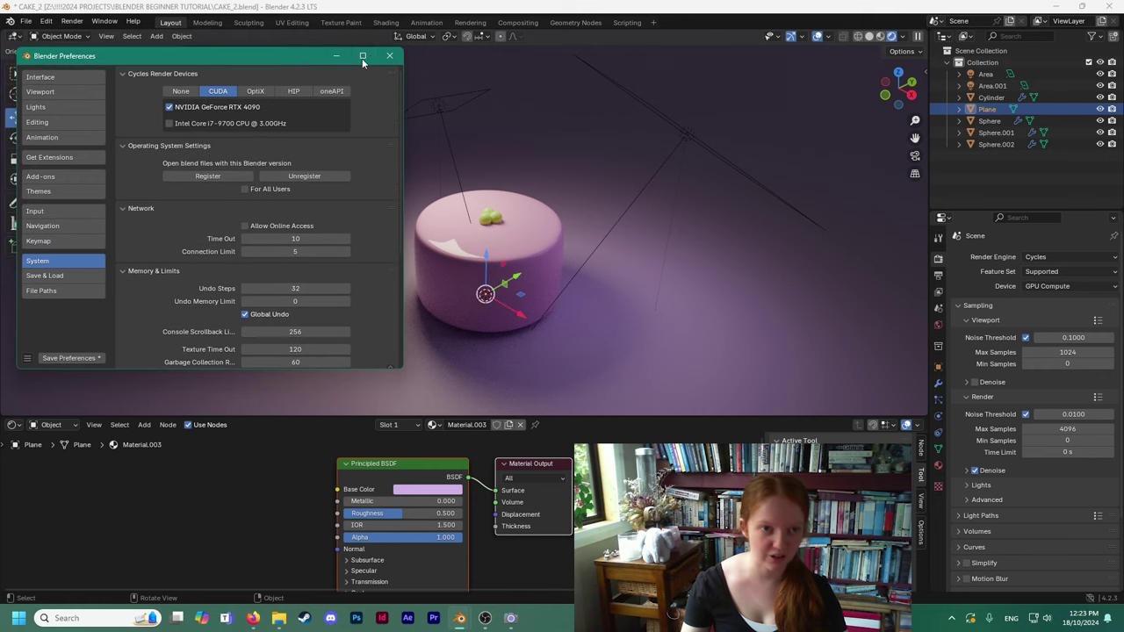
# Close the preferences and examine the Cycles-rendered cylinder, its highlights and shadows from several angles and distances.
pyautogui.click(390, 57)
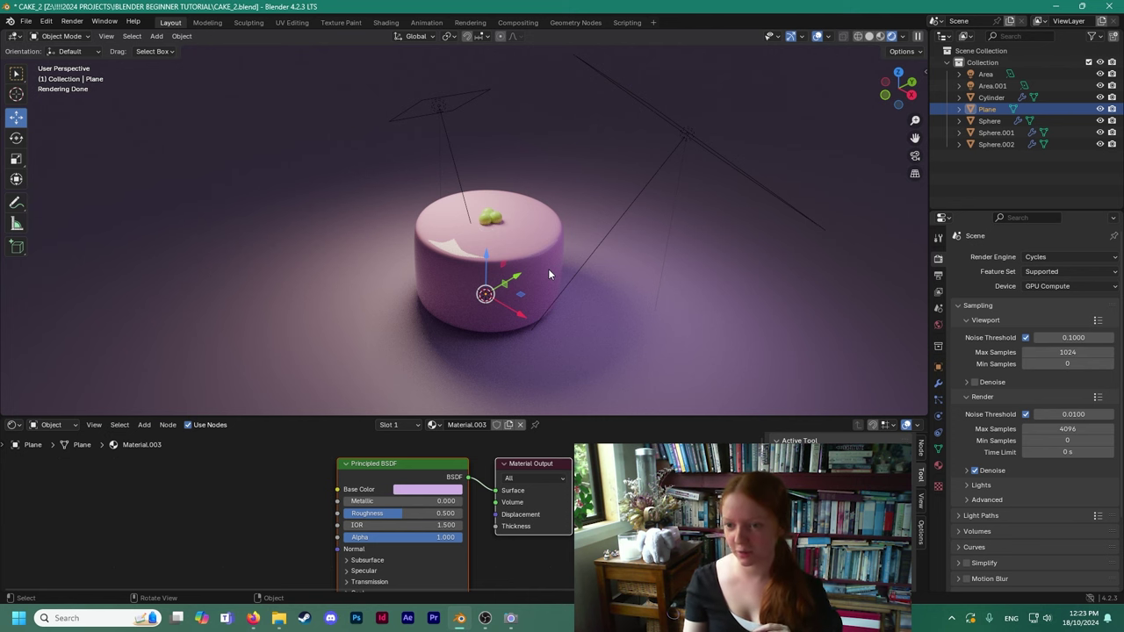
pyautogui.scroll(3, 542, 260)
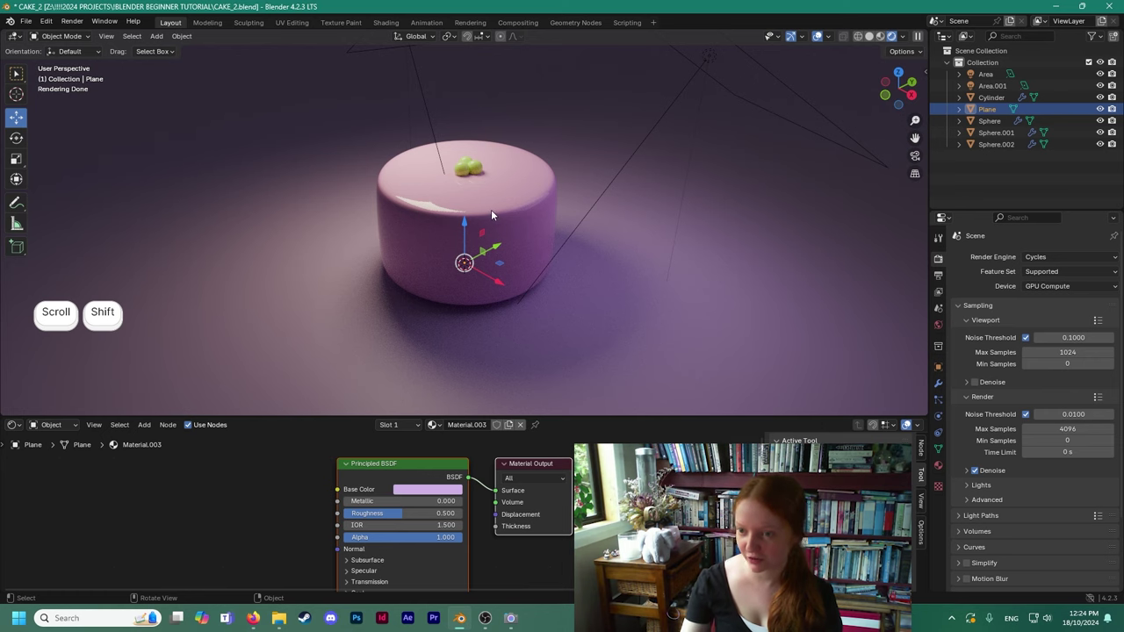
pyautogui.scroll(-2, 491, 209)
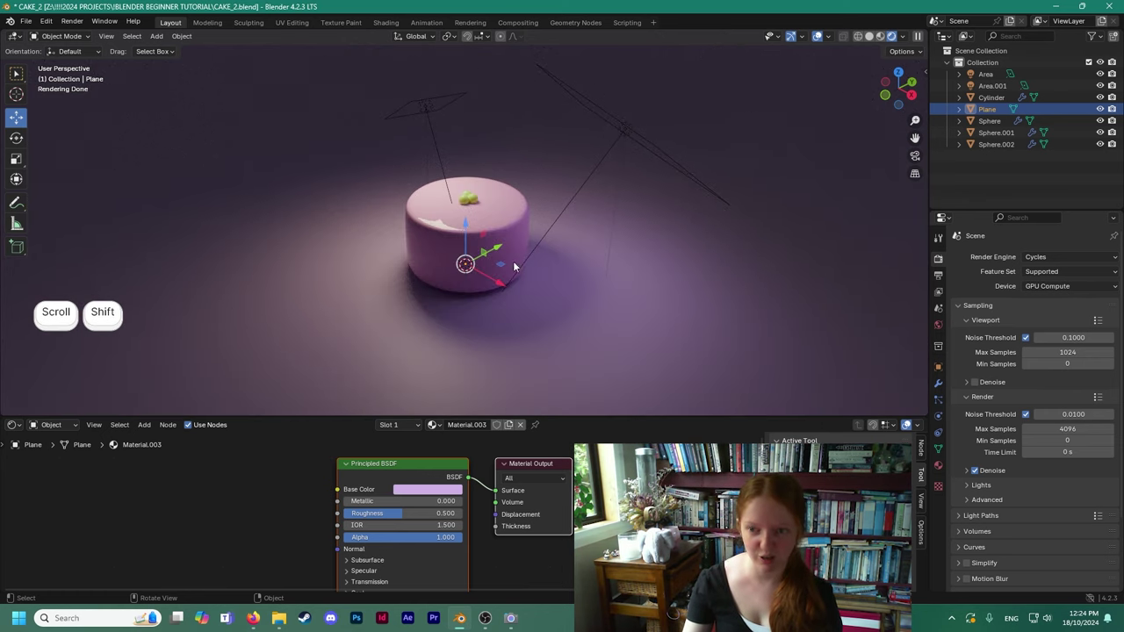
pyautogui.moveTo(475, 219); pyautogui.dragTo(475, 233, button='middle')
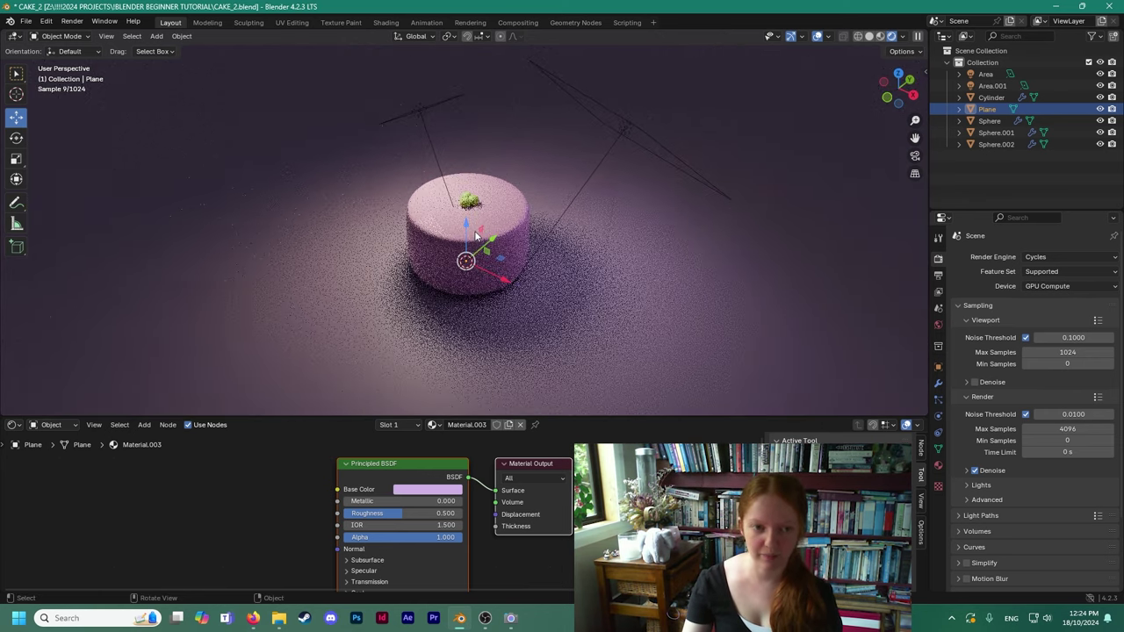
pyautogui.scroll(3, 476, 235)
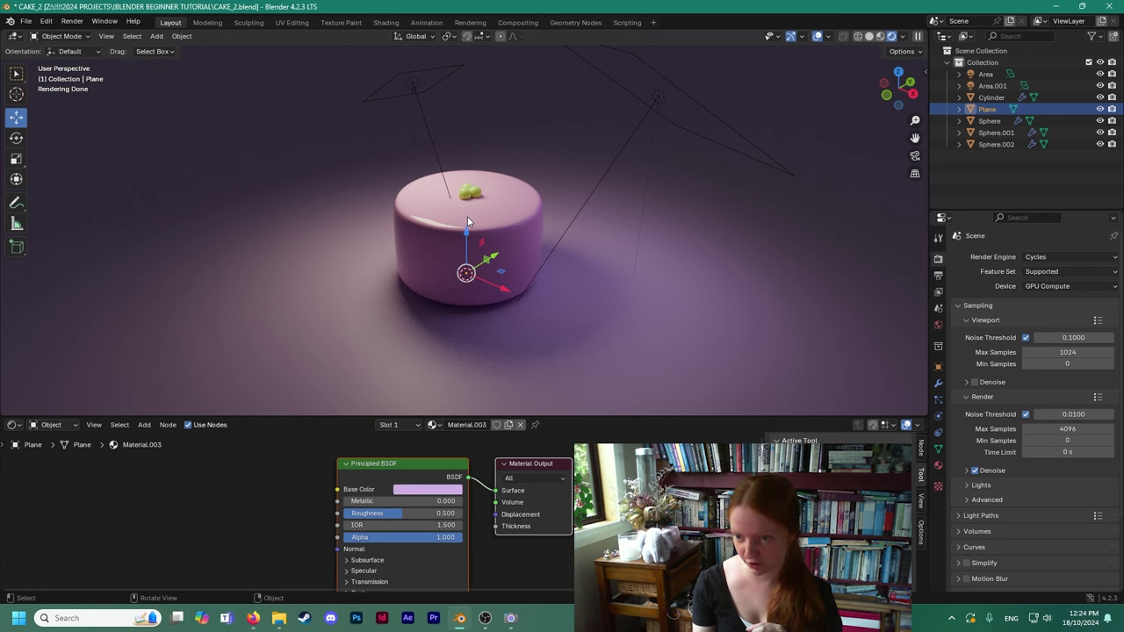
pyautogui.scroll(-1, 486, 201)
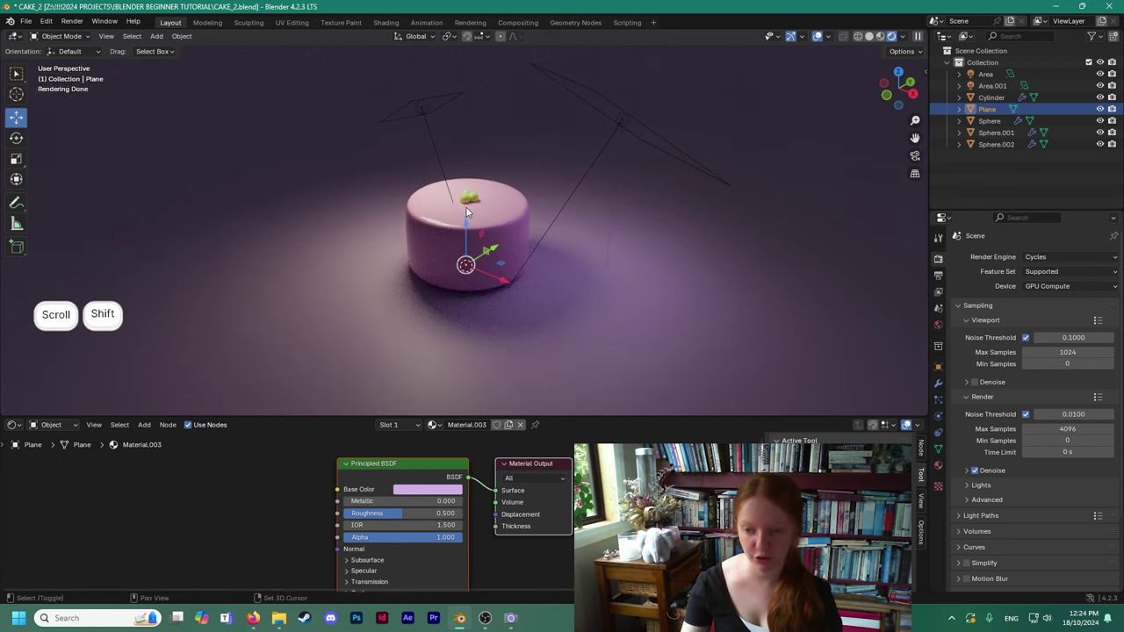
pyautogui.keyDown('shift'); pyautogui.moveTo(466, 206); pyautogui.dragTo(471, 230, button='middle'); pyautogui.keyUp('shift')
pyautogui.scroll(1, 481, 242)
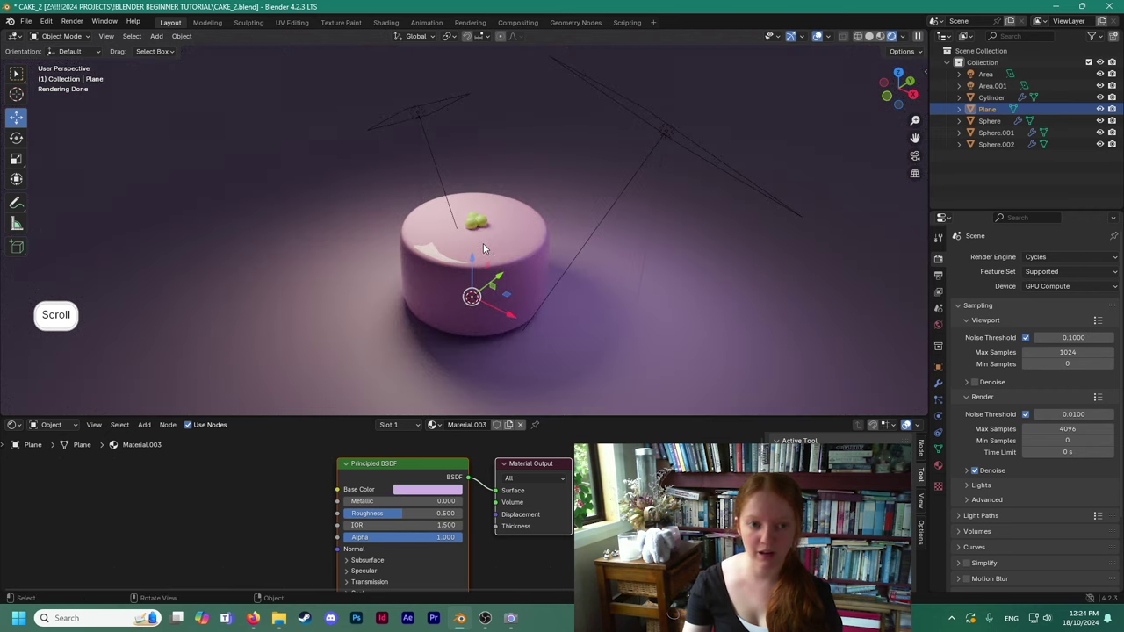
pyautogui.moveTo(507, 265); pyautogui.dragTo(505, 268, button='middle')
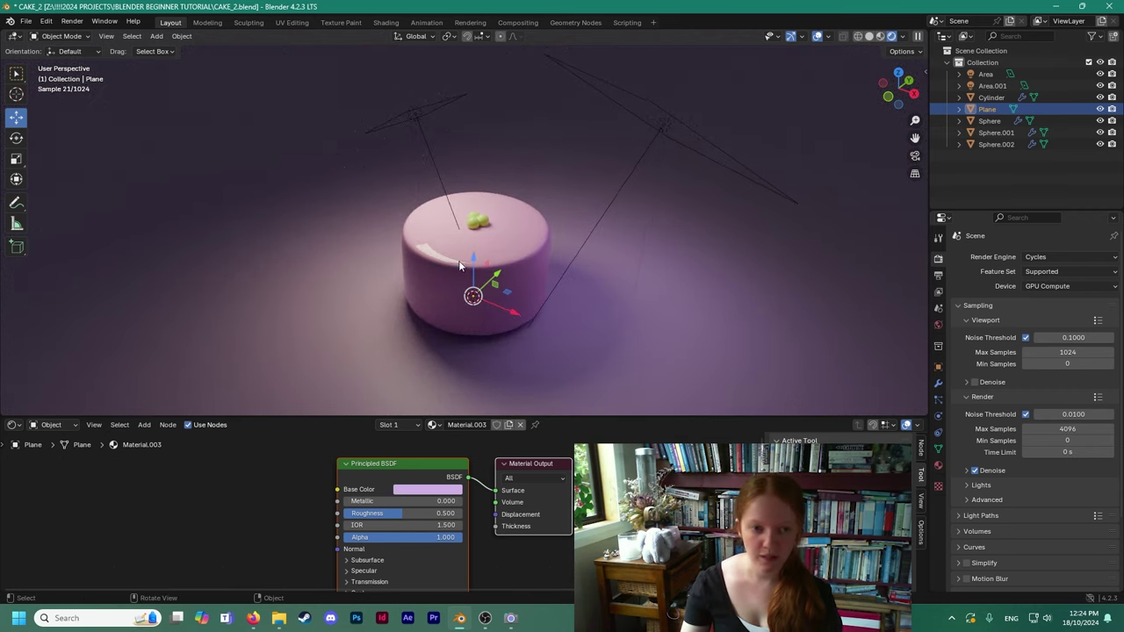
pyautogui.scroll(2, 434, 286)
pyautogui.keyDown('shift'); pyautogui.scroll(-3, 437, 239); pyautogui.keyUp('shift')
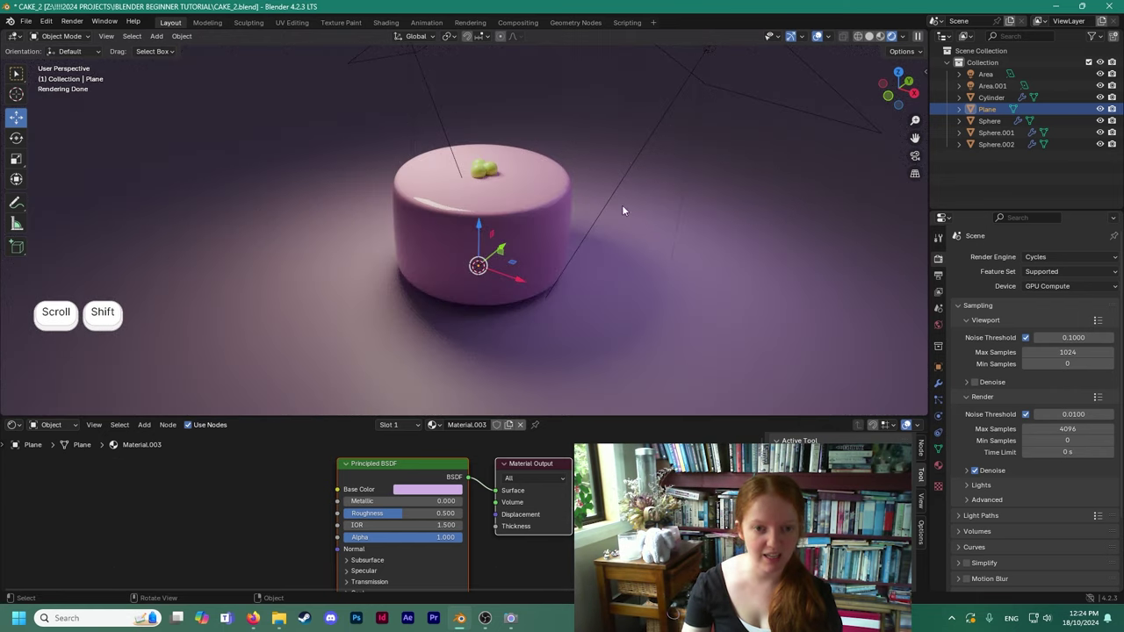
pyautogui.scroll(-2, 478, 175)
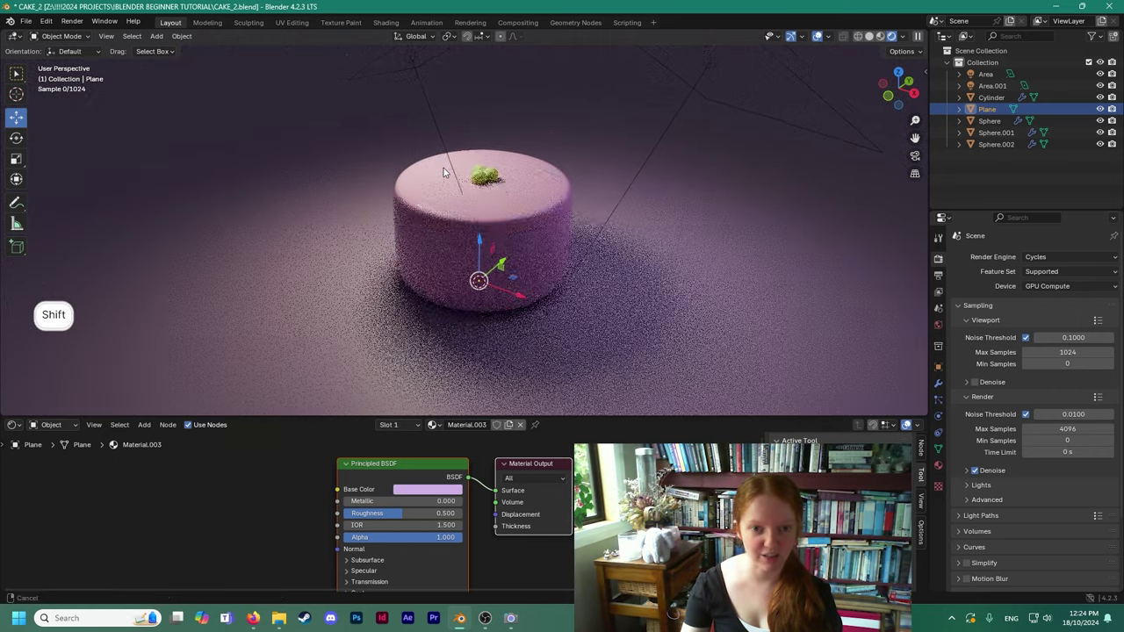
pyautogui.keyDown('shift'); pyautogui.scroll(2, 450, 178); pyautogui.keyUp('shift')
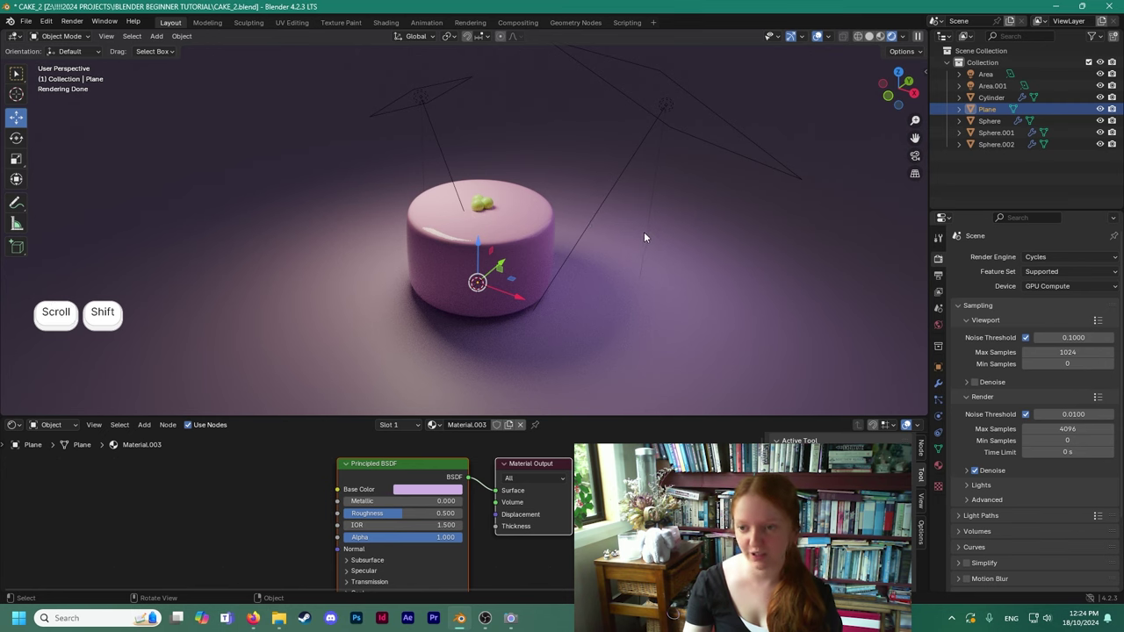
# Compare the scene's lighting by switching the render engine between EEVEE and Cycles twice, ending on Cycles.
pyautogui.click(1052, 256)
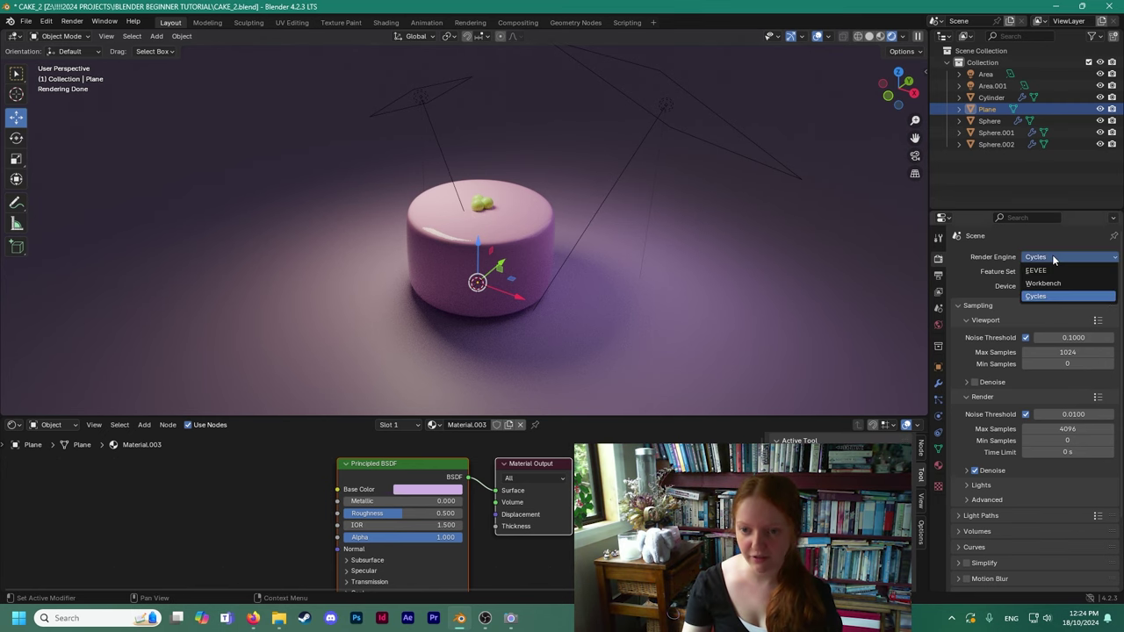
pyautogui.click(1040, 269)
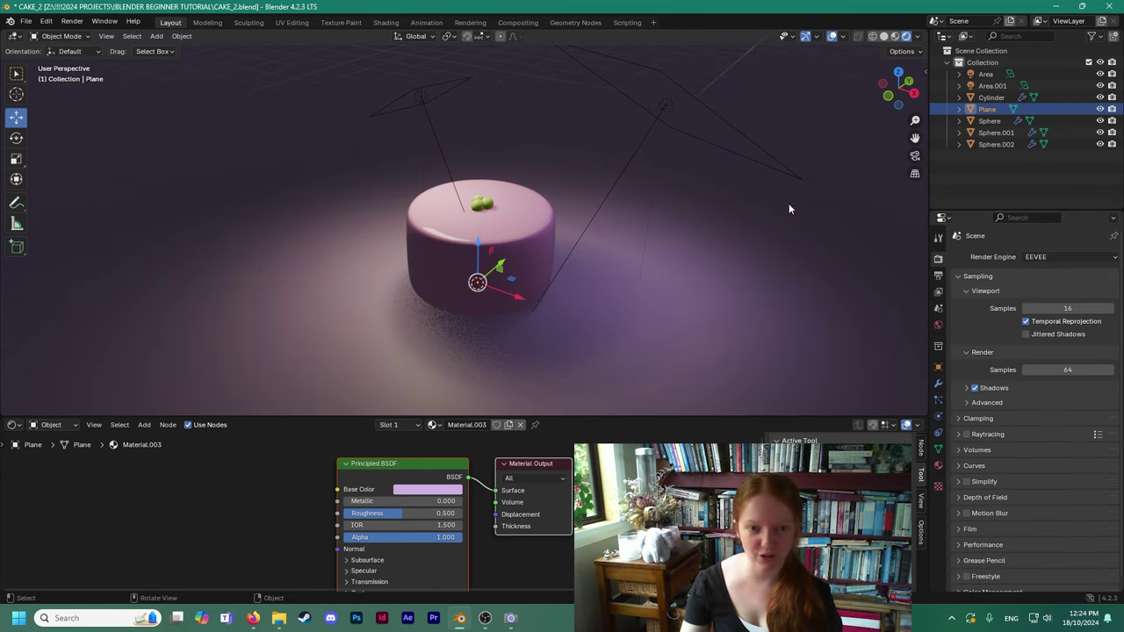
pyautogui.click(1057, 256)
pyautogui.click(1057, 296)
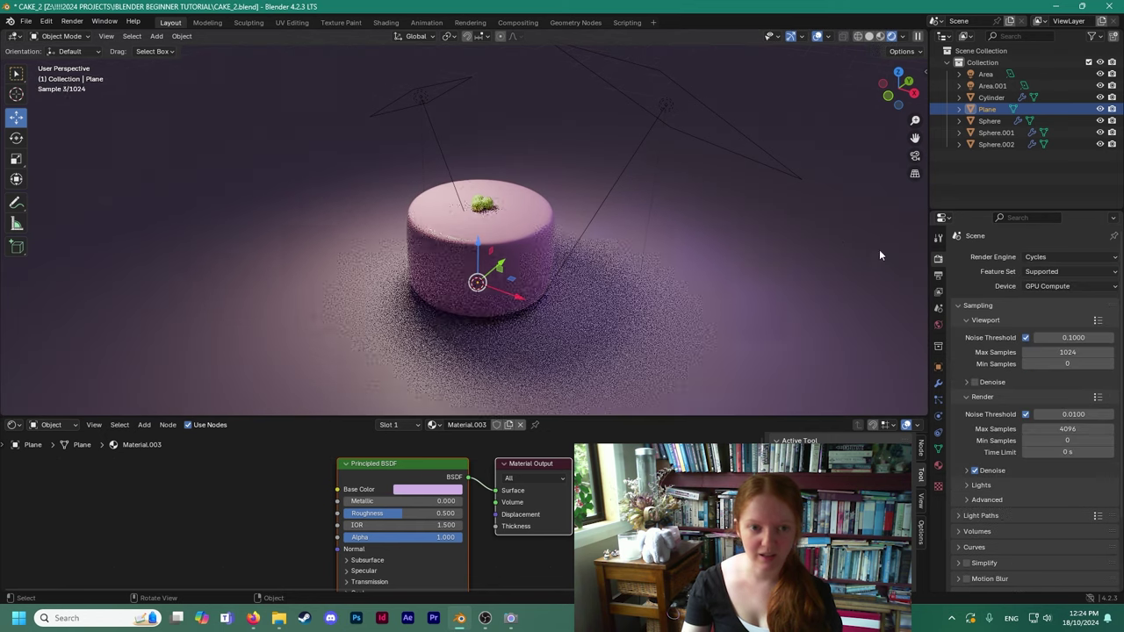
pyautogui.click(1053, 256)
pyautogui.click(1045, 269)
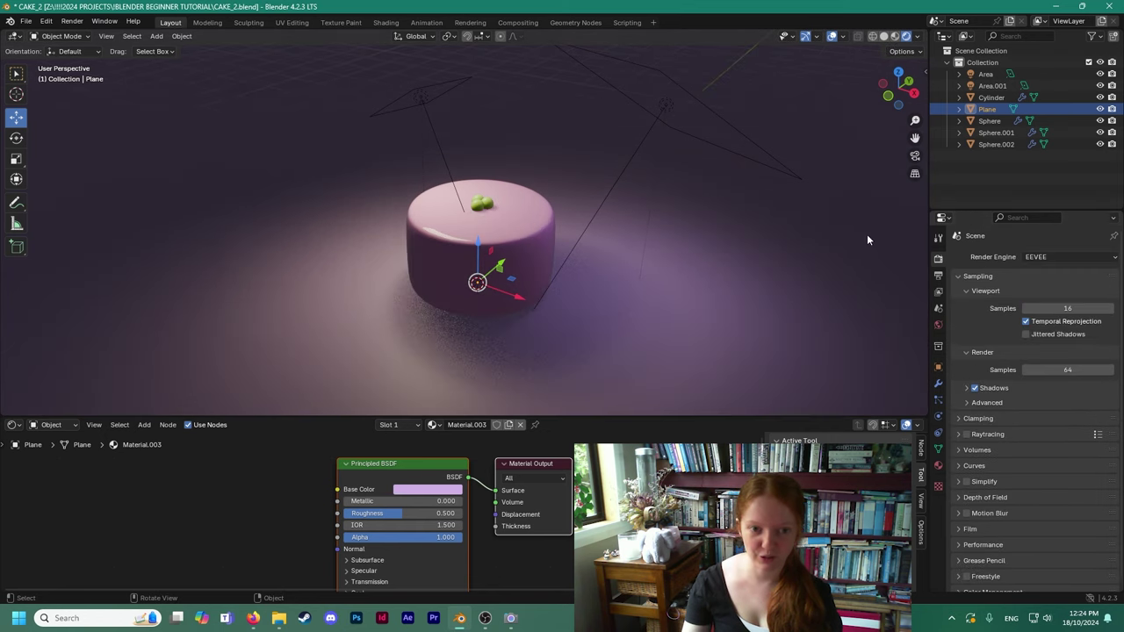
pyautogui.click(1048, 256)
pyautogui.click(1058, 296)
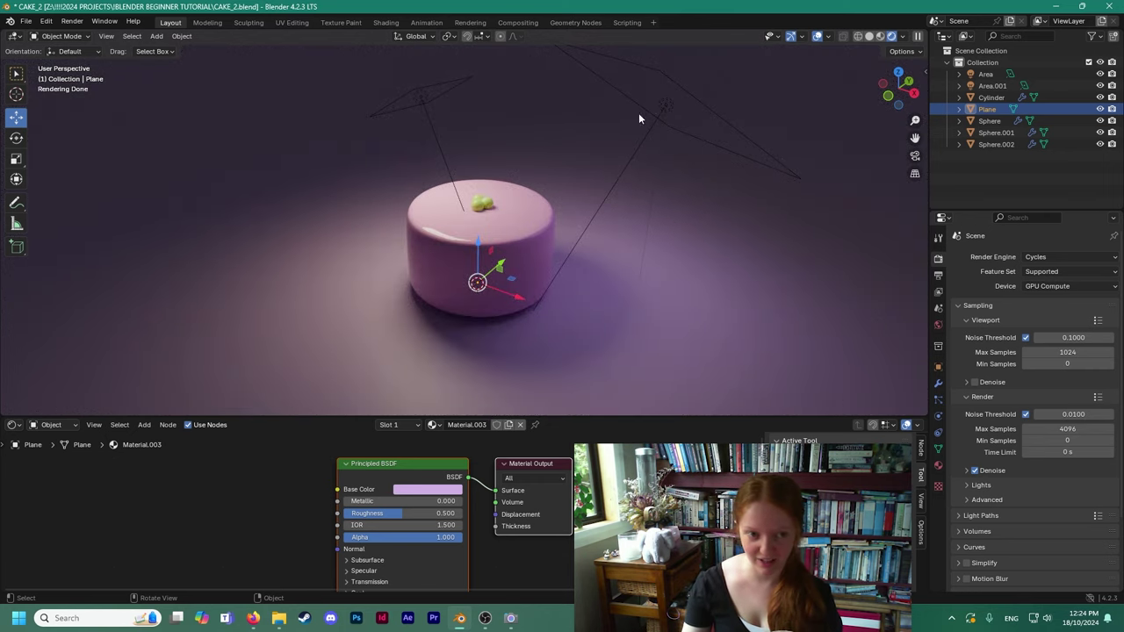
# Change the base colour of the small spheres' shared material to a salmon pink with hue 0.991, saturation 0.610 and value 1.000.
pyautogui.scroll(5, 493, 219)
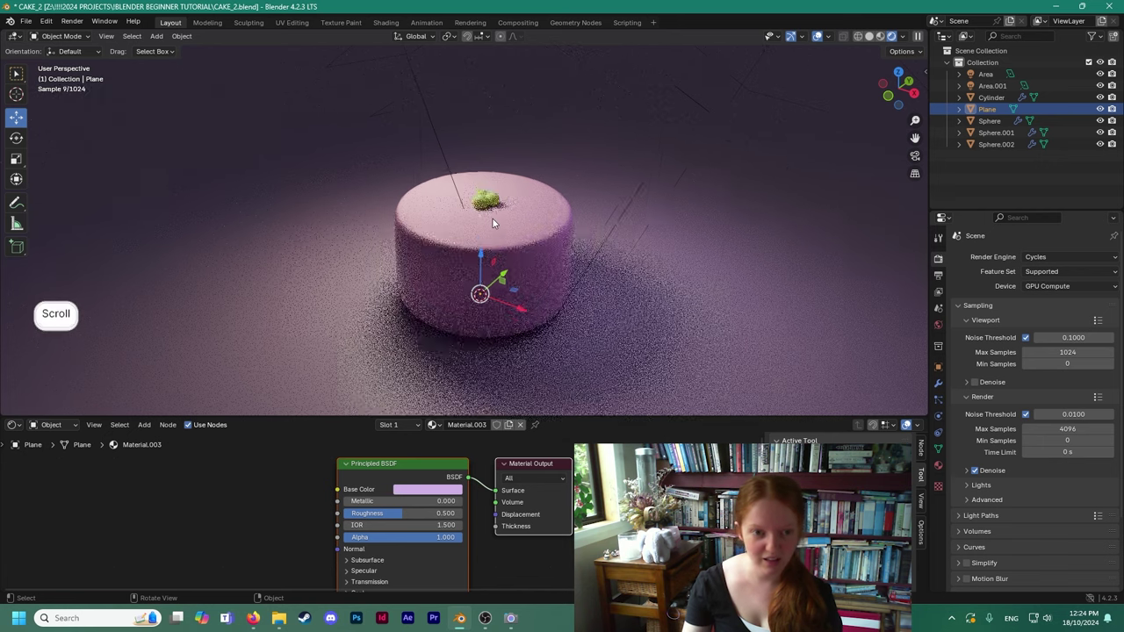
pyautogui.click(505, 186)
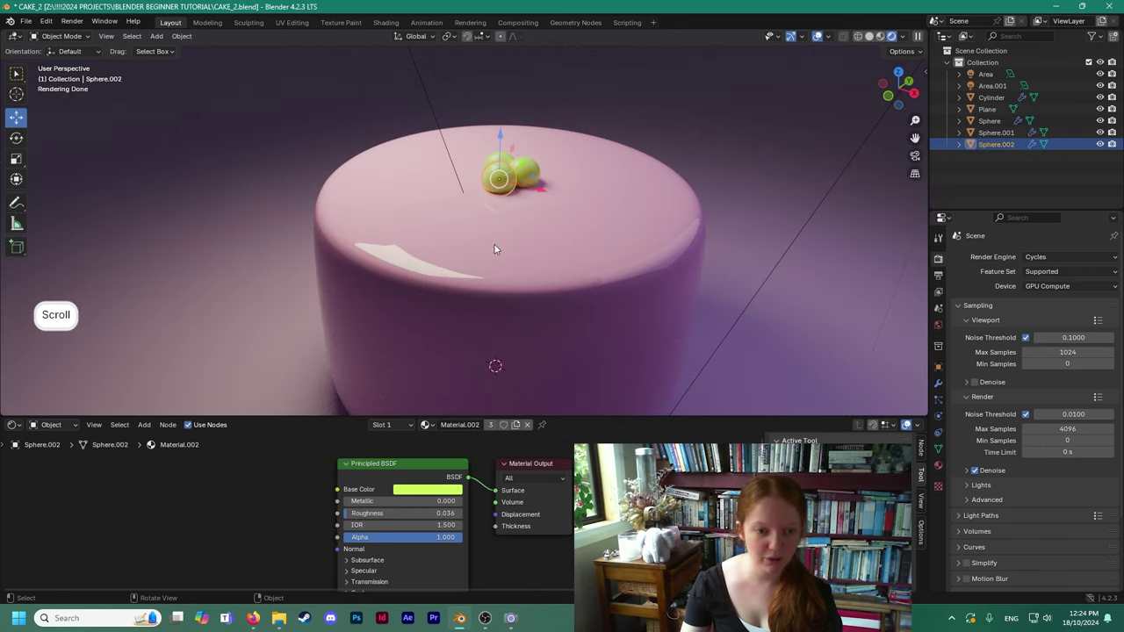
pyautogui.click(423, 492)
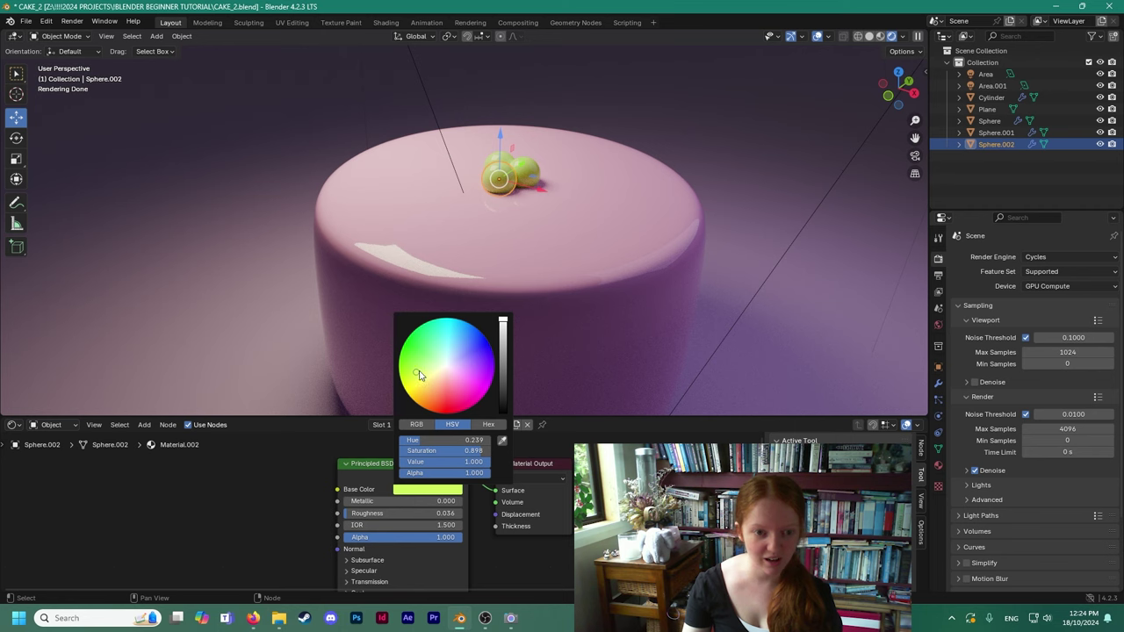
pyautogui.moveTo(503, 323); pyautogui.dragTo(503, 335)
pyautogui.moveTo(417, 372); pyautogui.dragTo(449, 375)
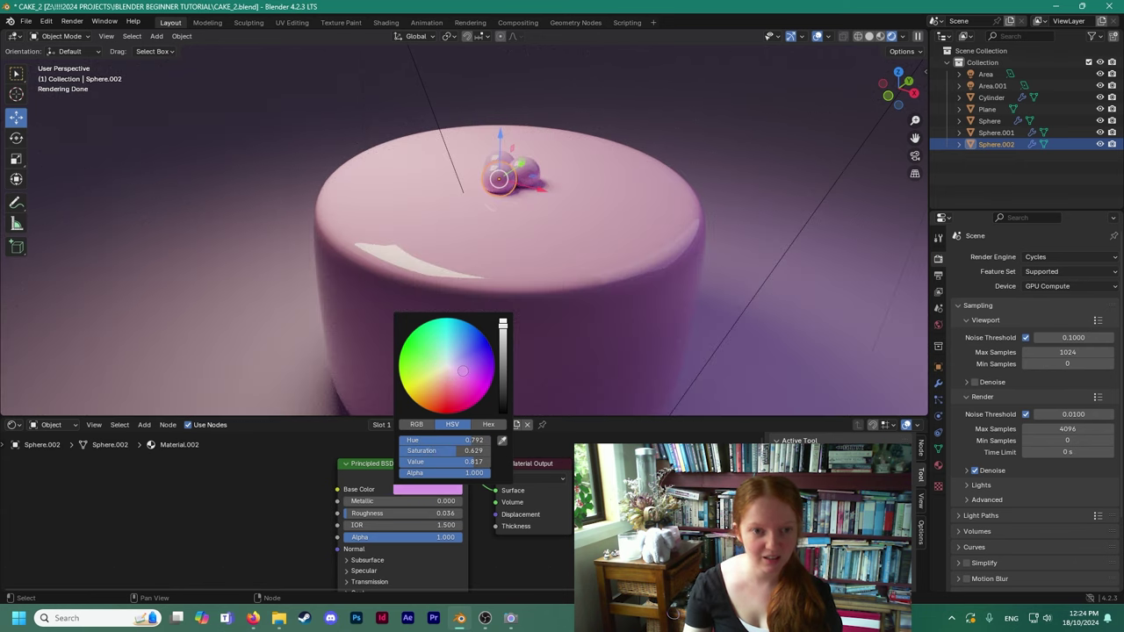
pyautogui.moveTo(449, 375); pyautogui.dragTo(452, 374)
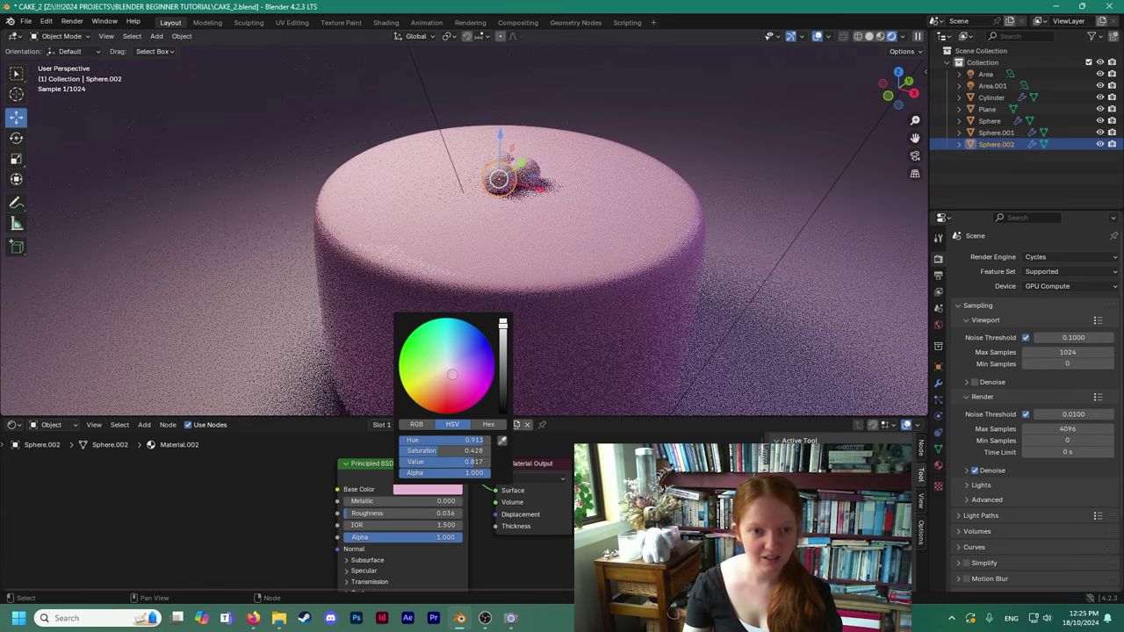
pyautogui.click(764, 245)
pyautogui.click(499, 178)
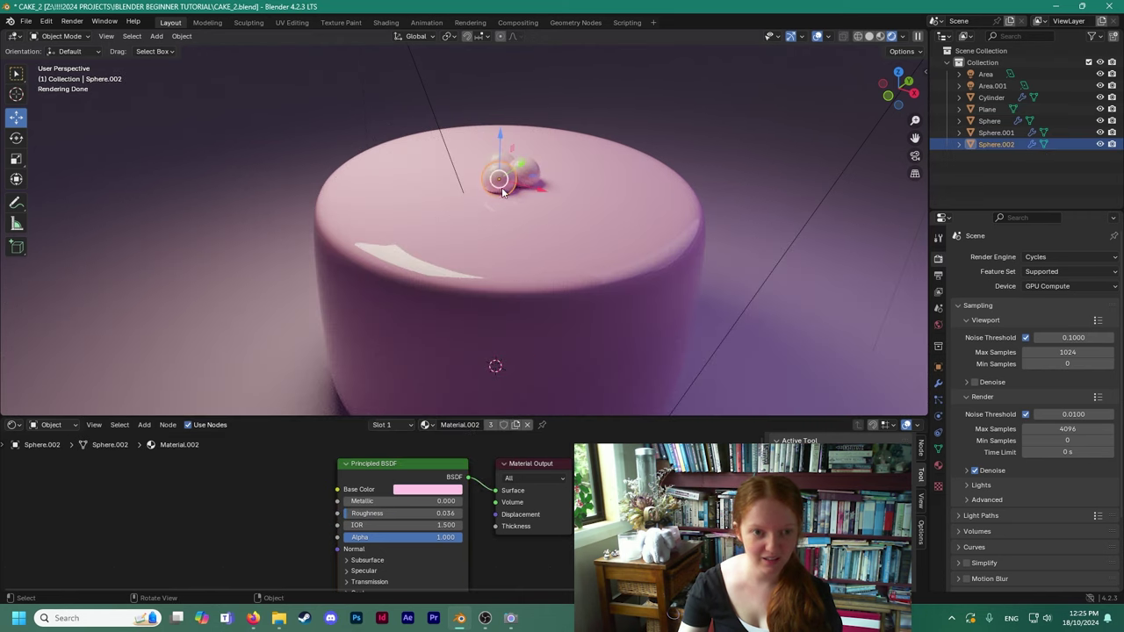
pyautogui.click(439, 490)
pyautogui.moveTo(452, 374); pyautogui.dragTo(446, 378)
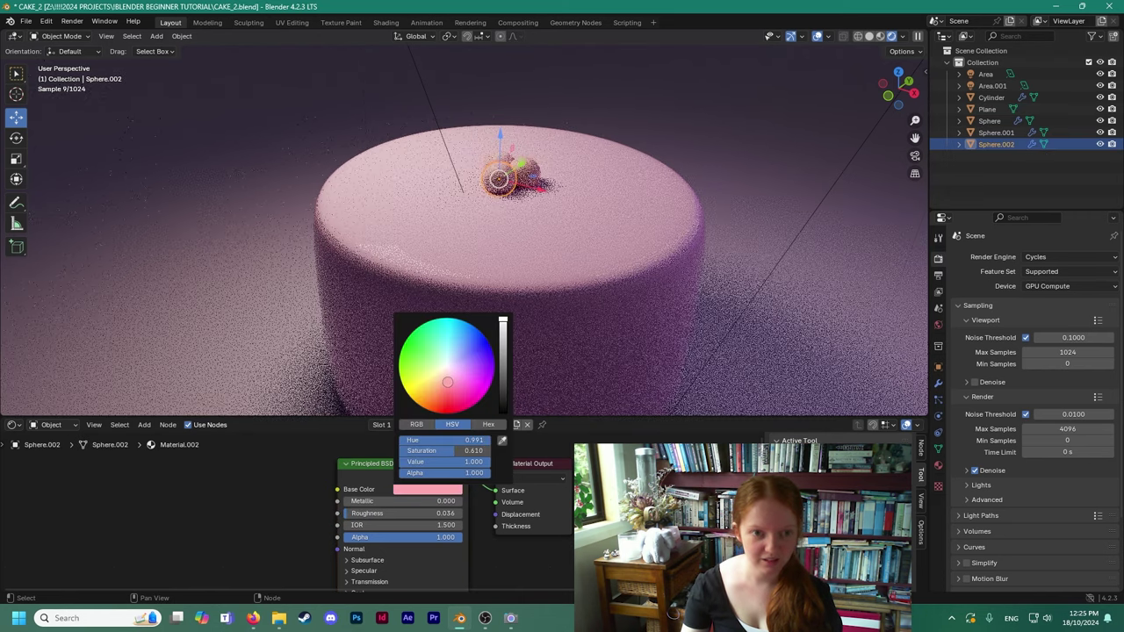
pyautogui.click(670, 156)
# Add a camera and move it out of the cylinder to about Y -2.83 m, Z 1.43 m.
pyautogui.scroll(-4, 518, 282)
pyautogui.keyDown('shift'); pyautogui.scroll(-2, 505, 255); pyautogui.keyUp('shift')
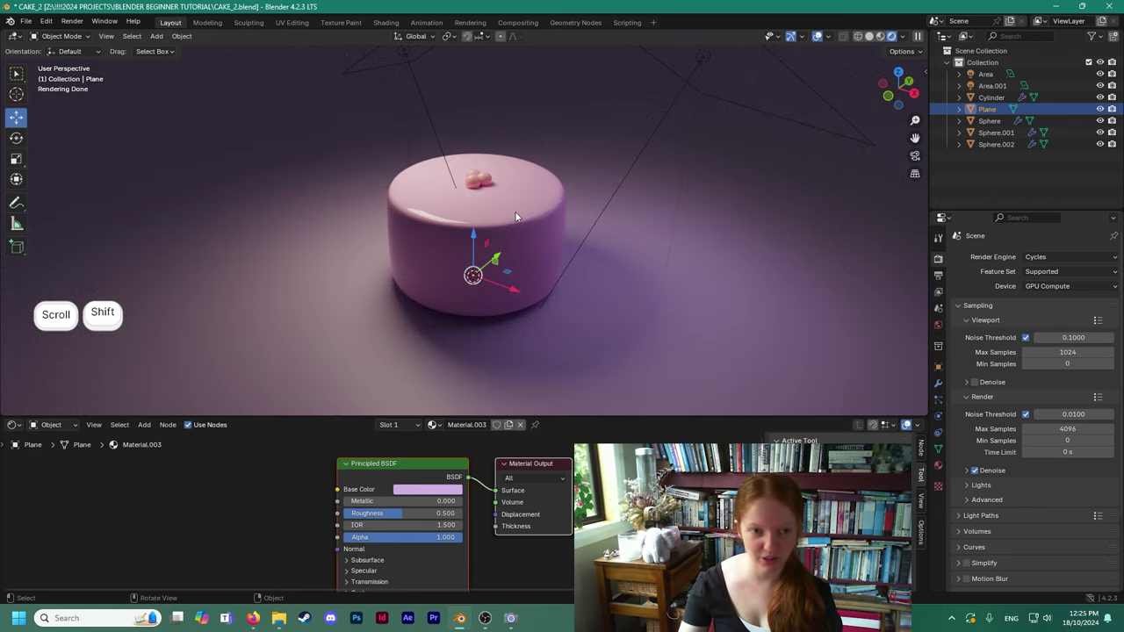
pyautogui.scroll(-1, 517, 217)
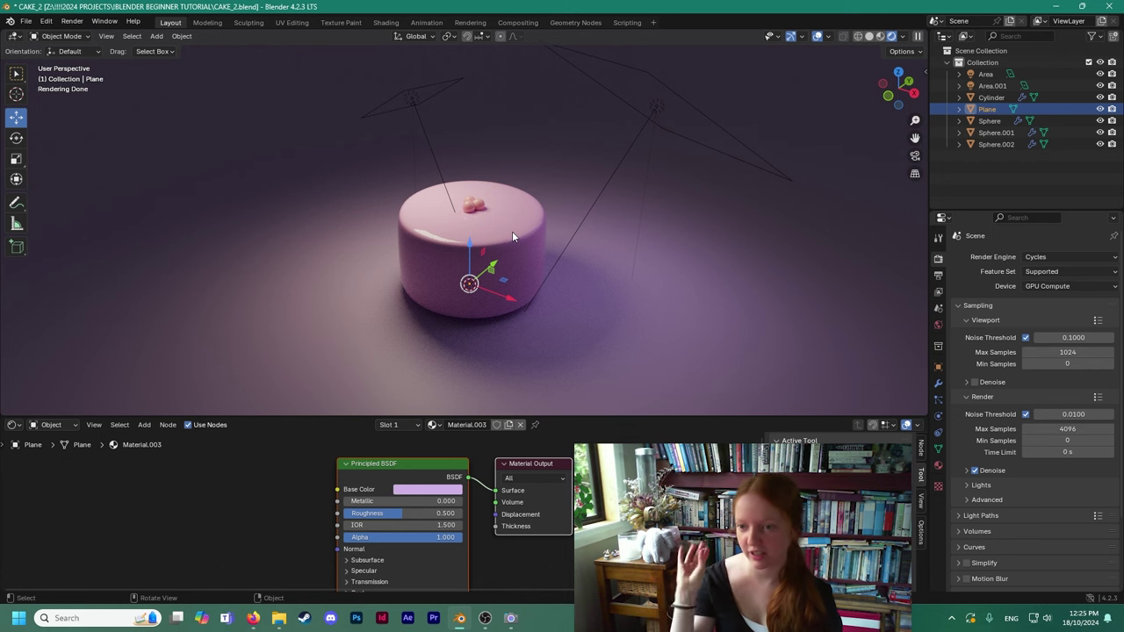
pyautogui.scroll(2, 478, 215)
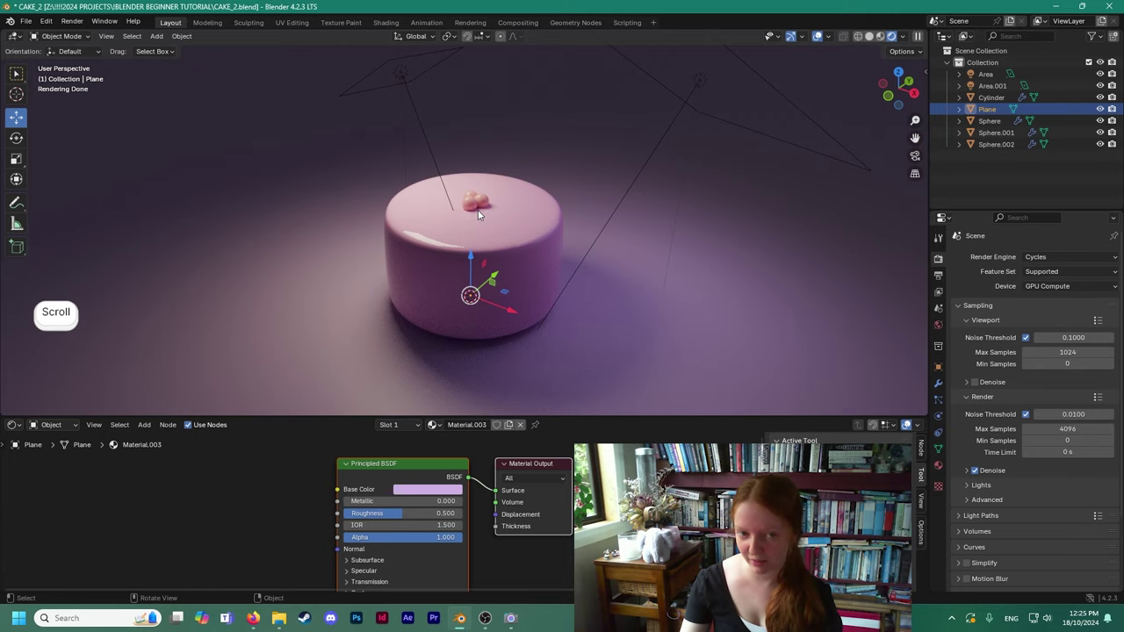
pyautogui.scroll(-2, 479, 215)
pyautogui.moveTo(478, 215); pyautogui.dragTo(473, 252, button='middle')
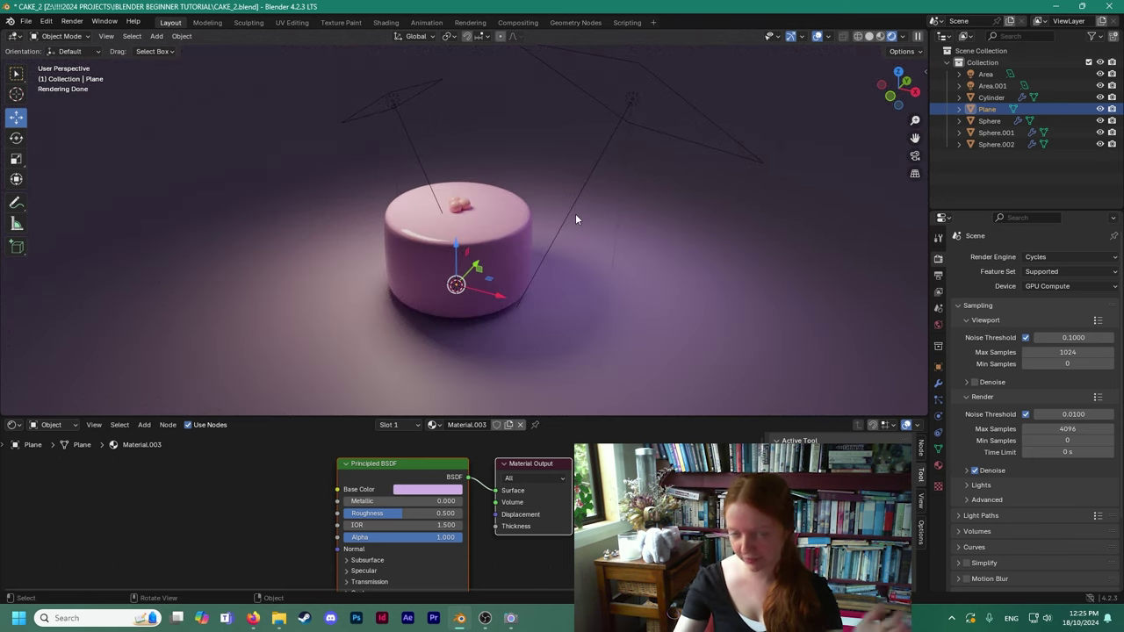
pyautogui.click(156, 36)
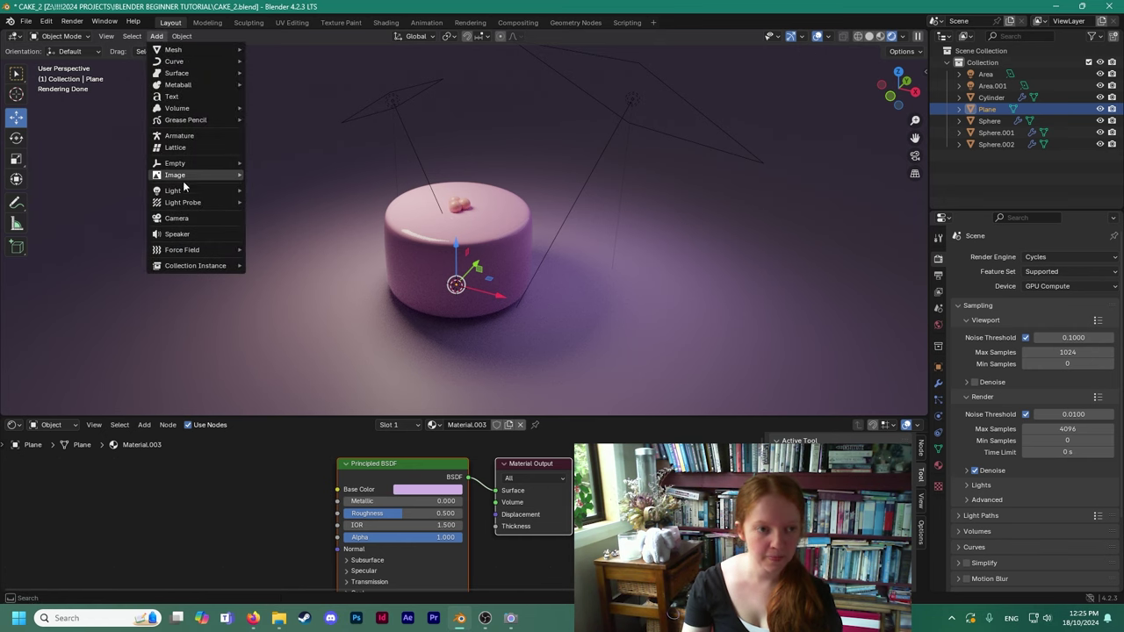
pyautogui.click(176, 218)
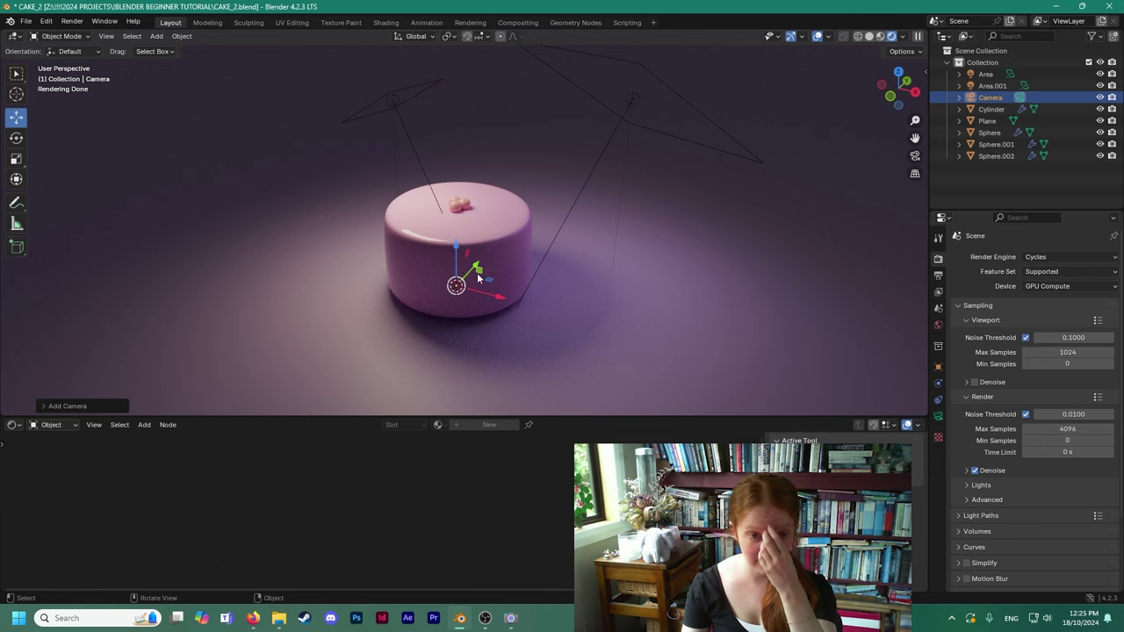
pyautogui.moveTo(476, 268); pyautogui.dragTo(324, 266)
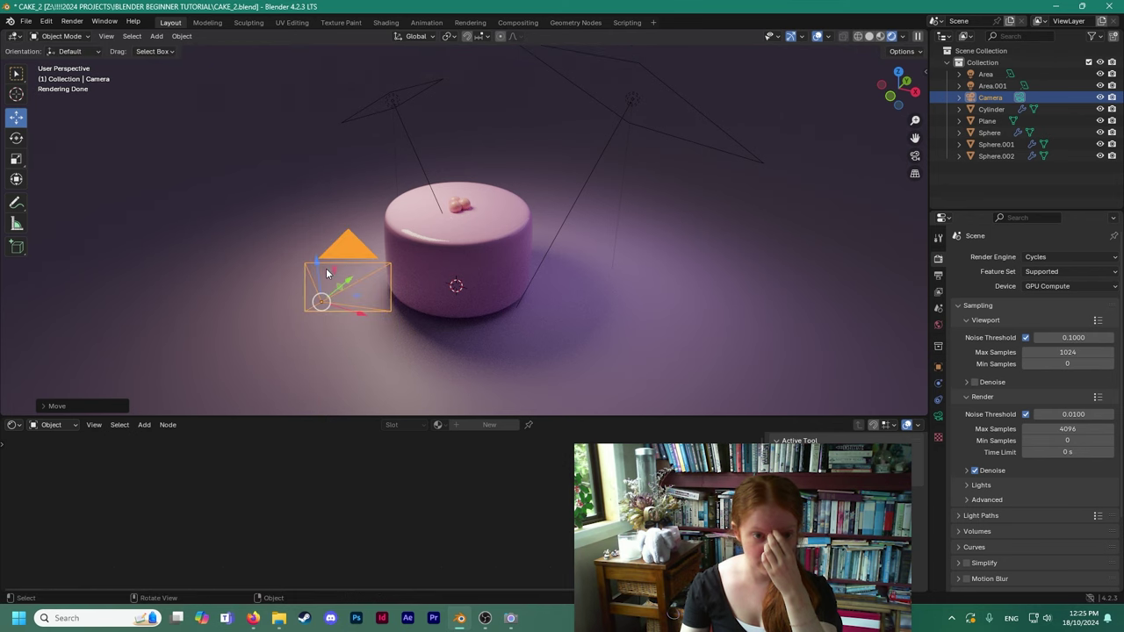
# Look through the camera and lock the camera to the view so that navigating moves it.
pyautogui.click(914, 155)
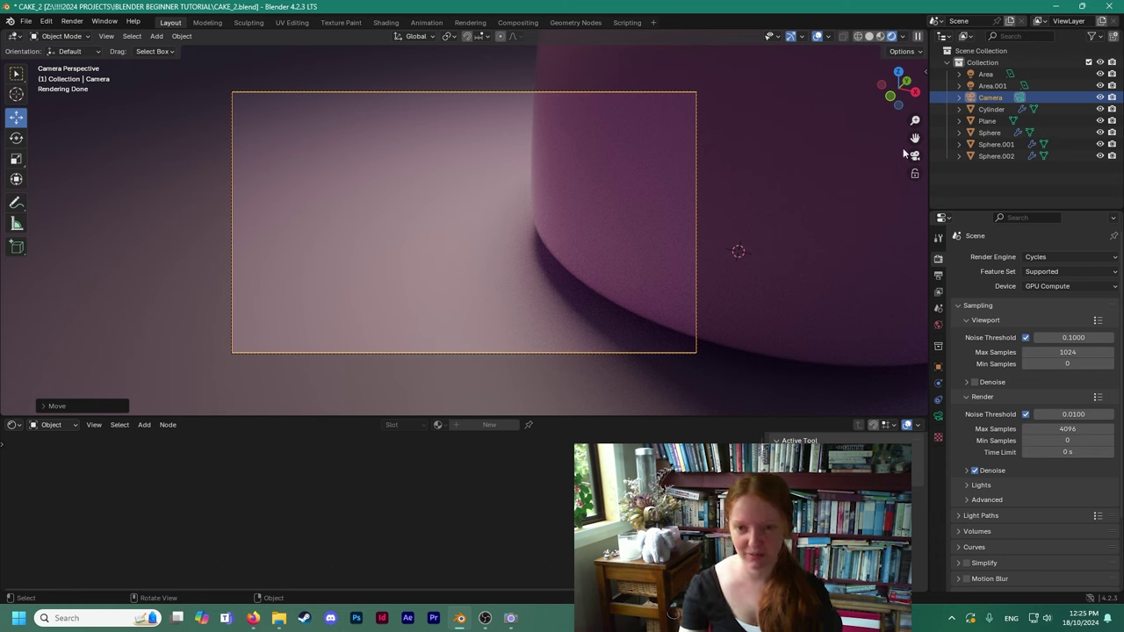
pyautogui.click(926, 71)
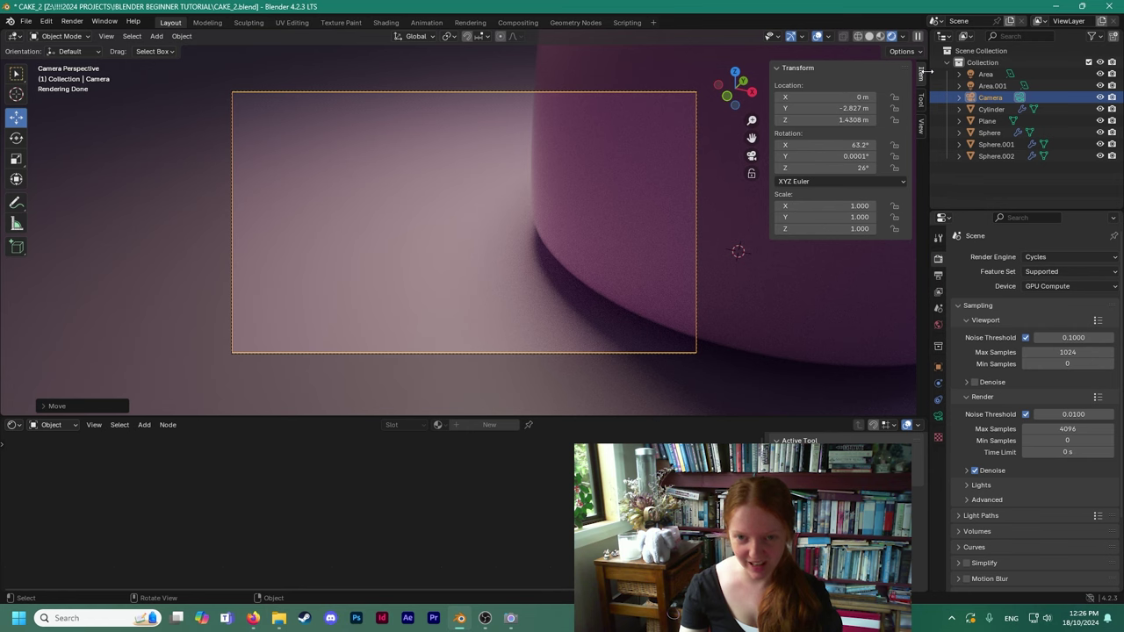
pyautogui.click(921, 130)
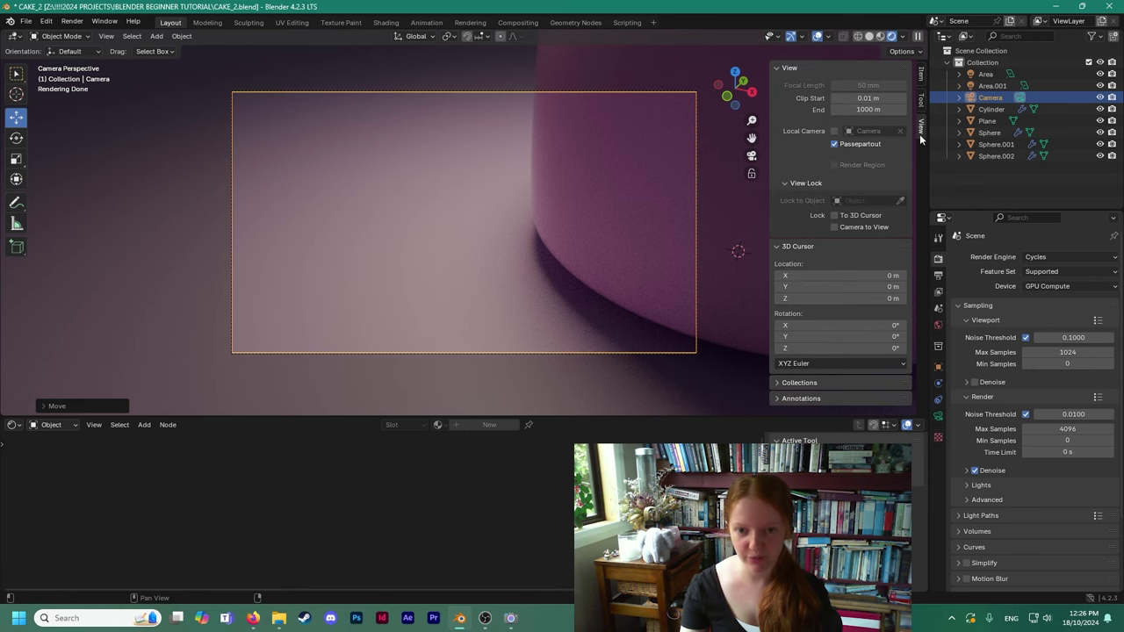
pyautogui.click(835, 227)
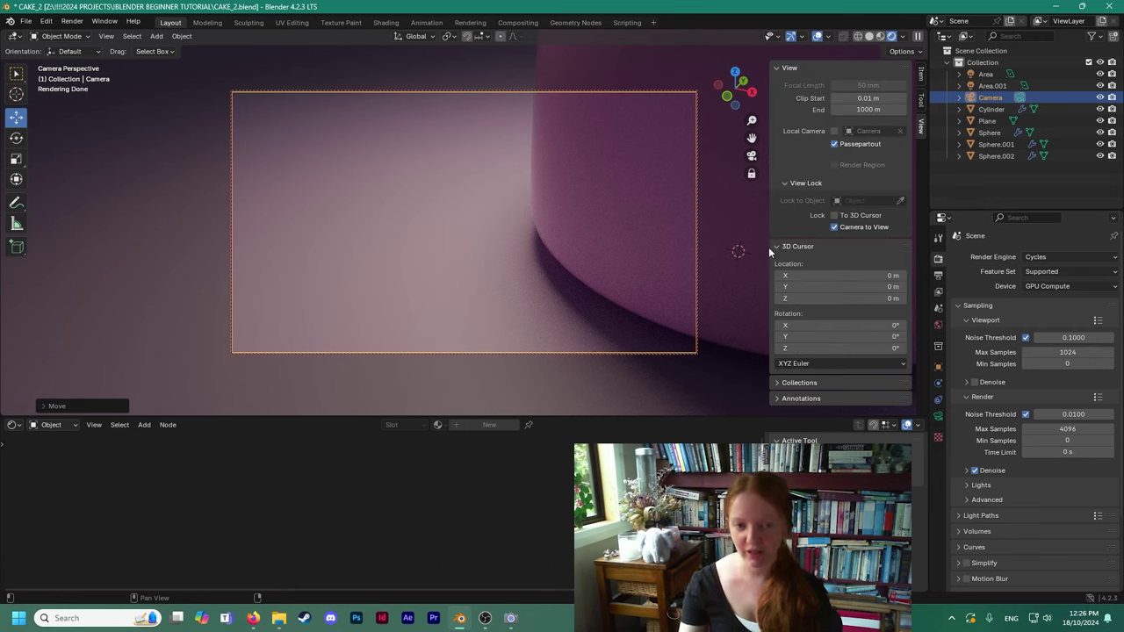
# Reposition the camera so the whole cylinder sits centred in the frame, seen slightly from above, and unlock the camera from the view.
pyautogui.scroll(-10, 518, 205)
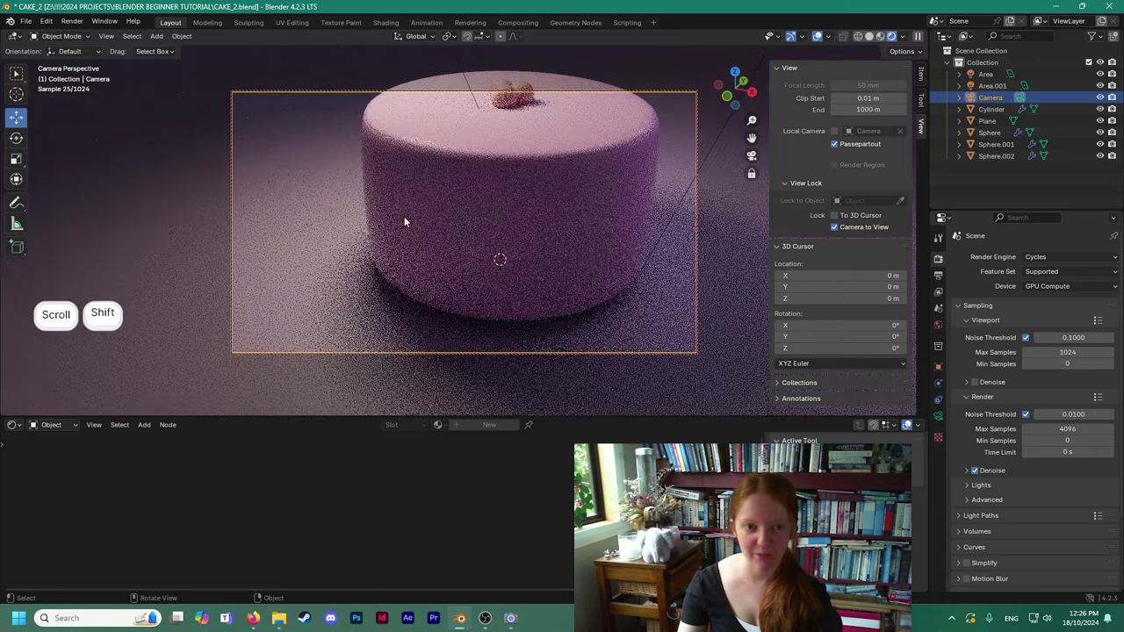
pyautogui.keyDown('shift'); pyautogui.moveTo(423, 226); pyautogui.dragTo(446, 224, button='middle'); pyautogui.keyUp('shift')
pyautogui.scroll(-1, 441, 226)
pyautogui.scroll(1, 443, 224)
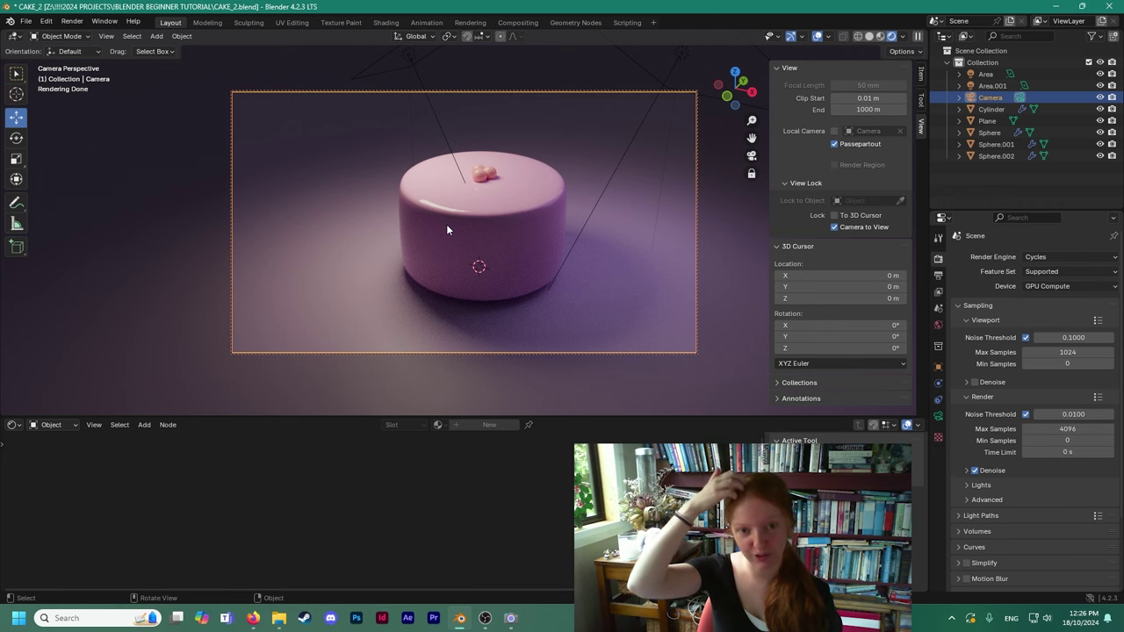
pyautogui.moveTo(447, 225); pyautogui.dragTo(440, 260, button='middle')
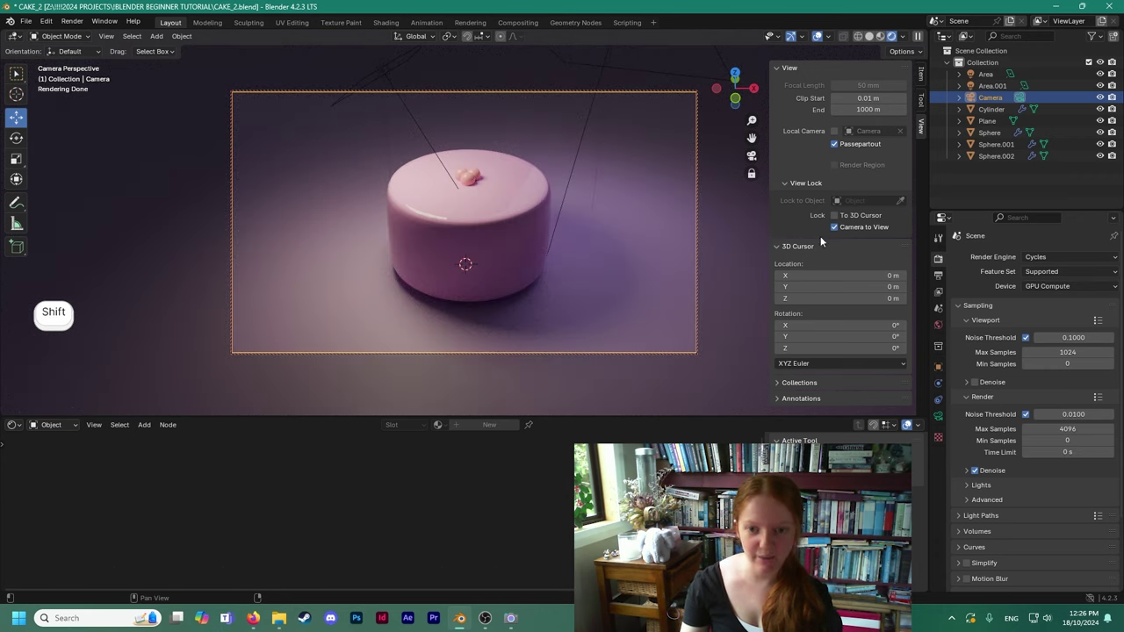
pyautogui.click(834, 227)
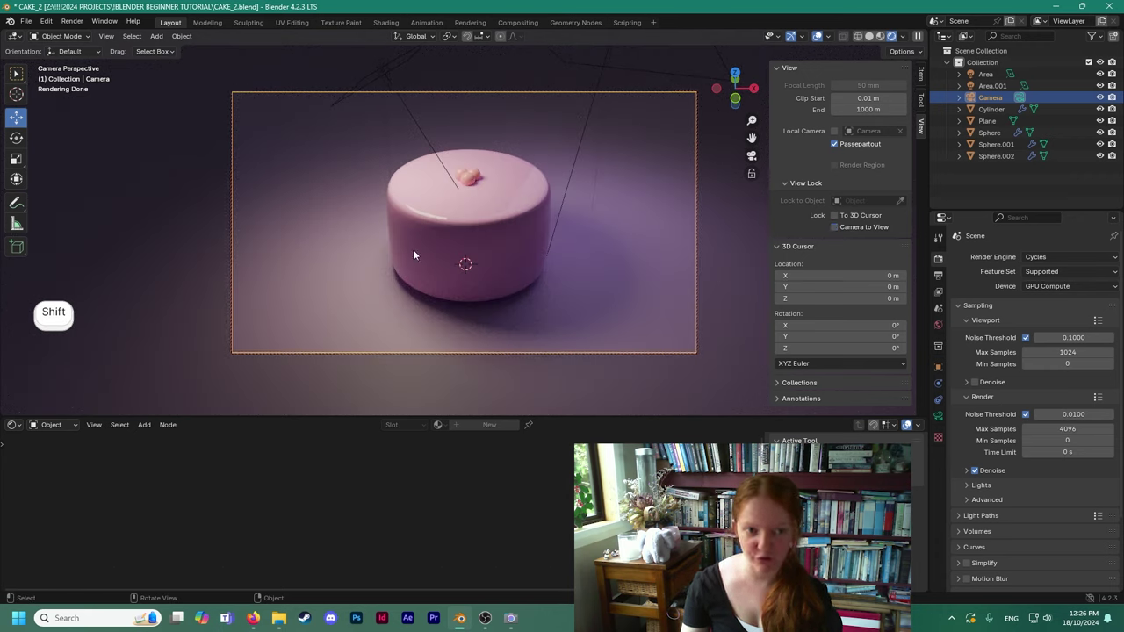
# Leave the camera view to select the larger area light Area.001, and return to the camera view with the cylinder and light in sight.
pyautogui.keyDown('shift'); pyautogui.moveTo(298, 228); pyautogui.dragTo(372, 247, button='middle'); pyautogui.keyUp('shift')
pyautogui.scroll(-2, 341, 225)
pyautogui.scroll(-1, 431, 258)
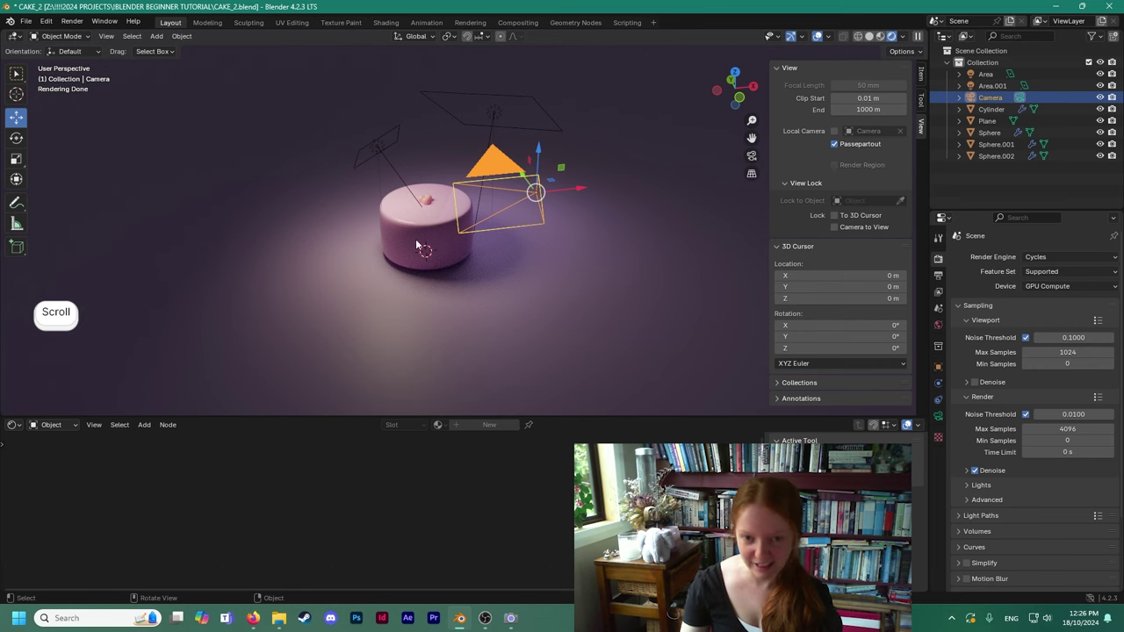
pyautogui.moveTo(395, 186); pyautogui.dragTo(425, 184, button='middle')
pyautogui.keyDown('shift'); pyautogui.moveTo(426, 184); pyautogui.dragTo(421, 199, button='middle'); pyautogui.keyUp('shift')
pyautogui.click(449, 130)
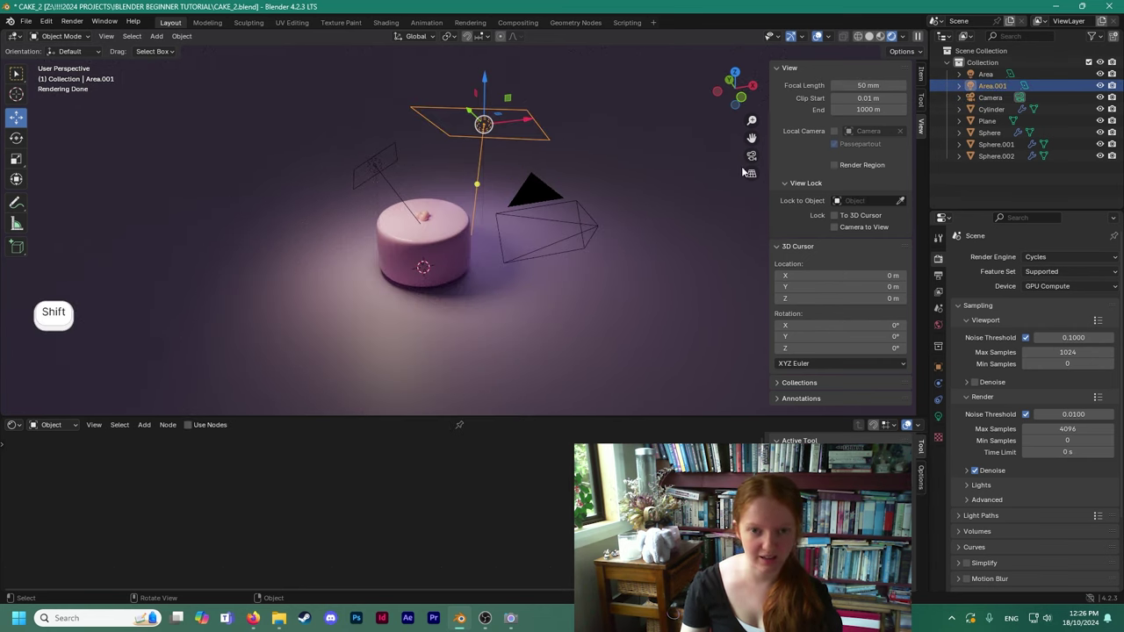
pyautogui.click(750, 156)
pyautogui.scroll(-1, 616, 201)
pyautogui.keyDown('shift'); pyautogui.moveTo(617, 201); pyautogui.dragTo(527, 235, button='middle'); pyautogui.keyUp('shift')
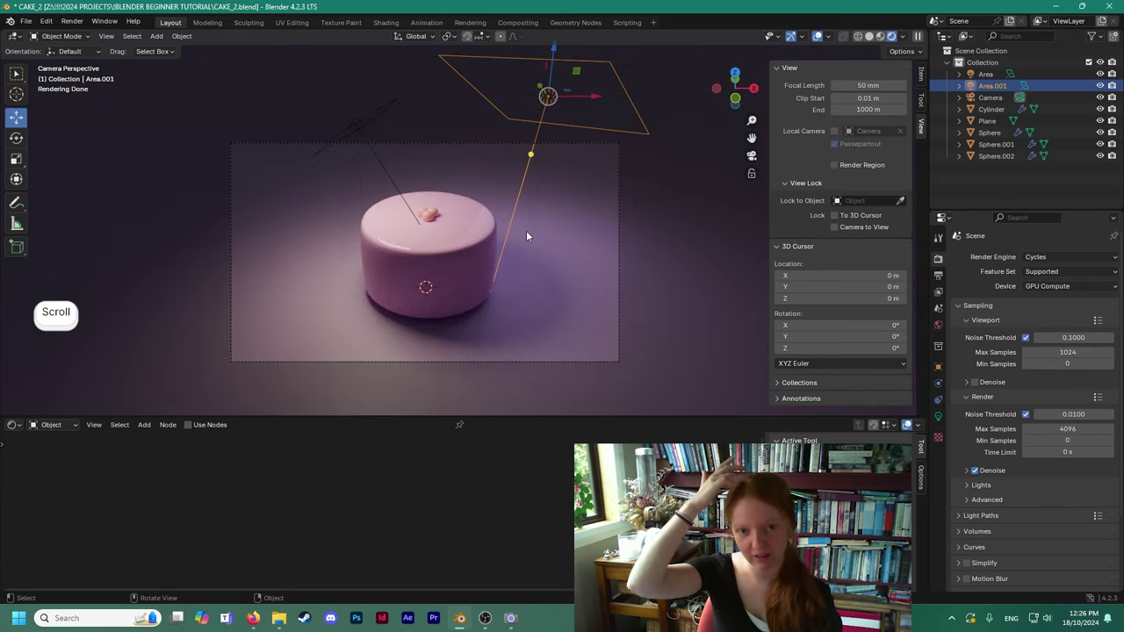
# Compare the free perspective view with the camera view by switching between them, ending in the camera view.
pyautogui.click(752, 156)
pyautogui.click(750, 157)
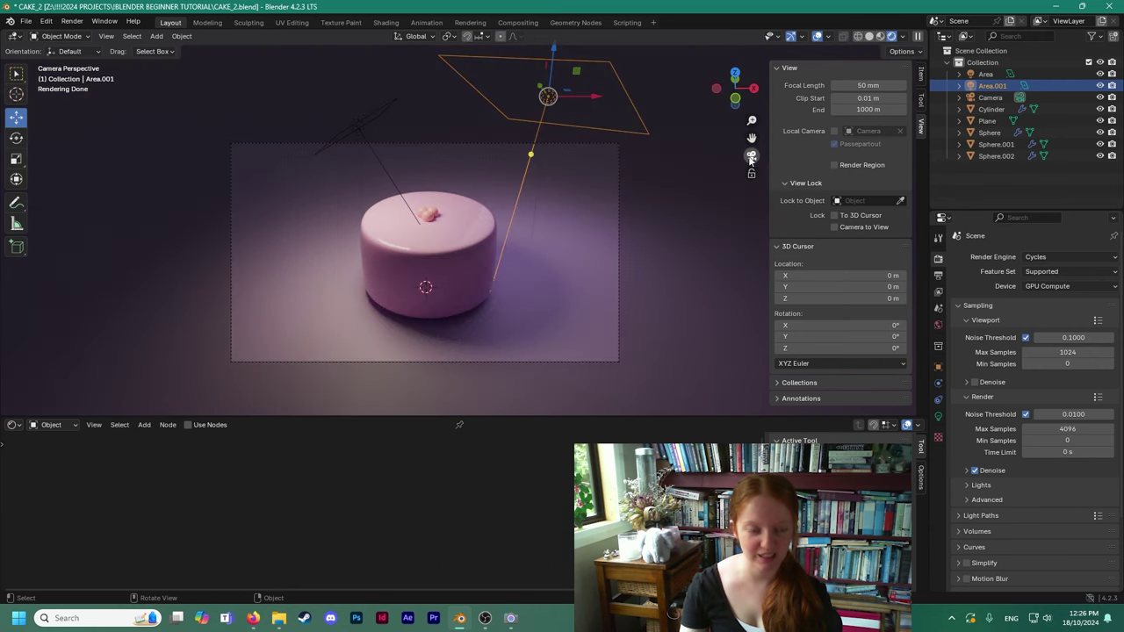
pyautogui.click(750, 157)
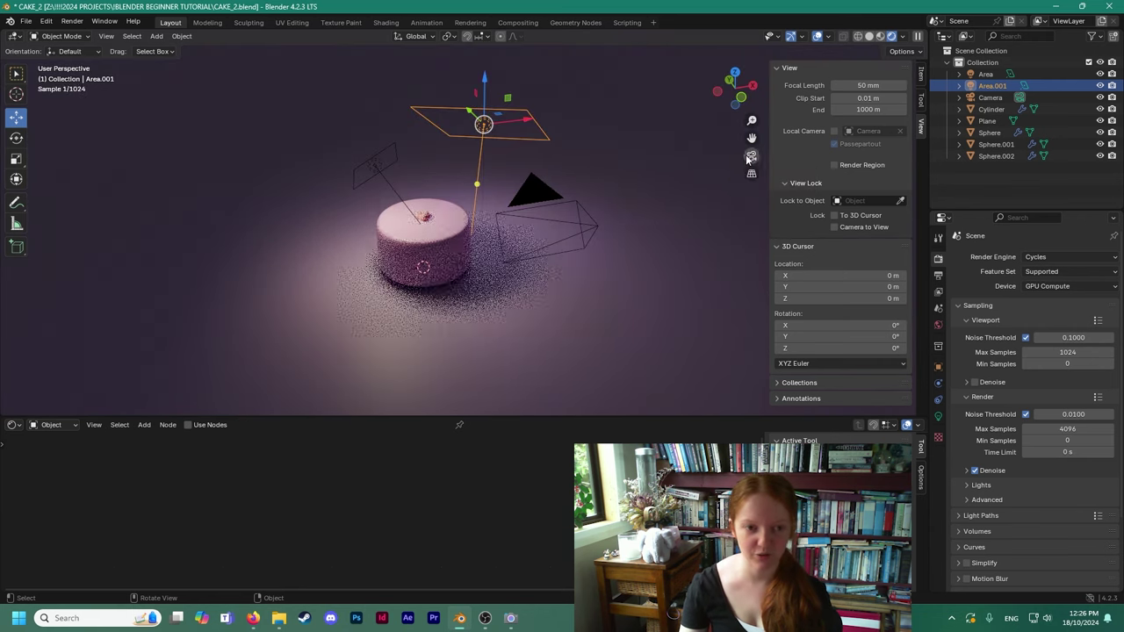
pyautogui.moveTo(703, 162); pyautogui.dragTo(674, 186, button='middle')
pyautogui.click(751, 155)
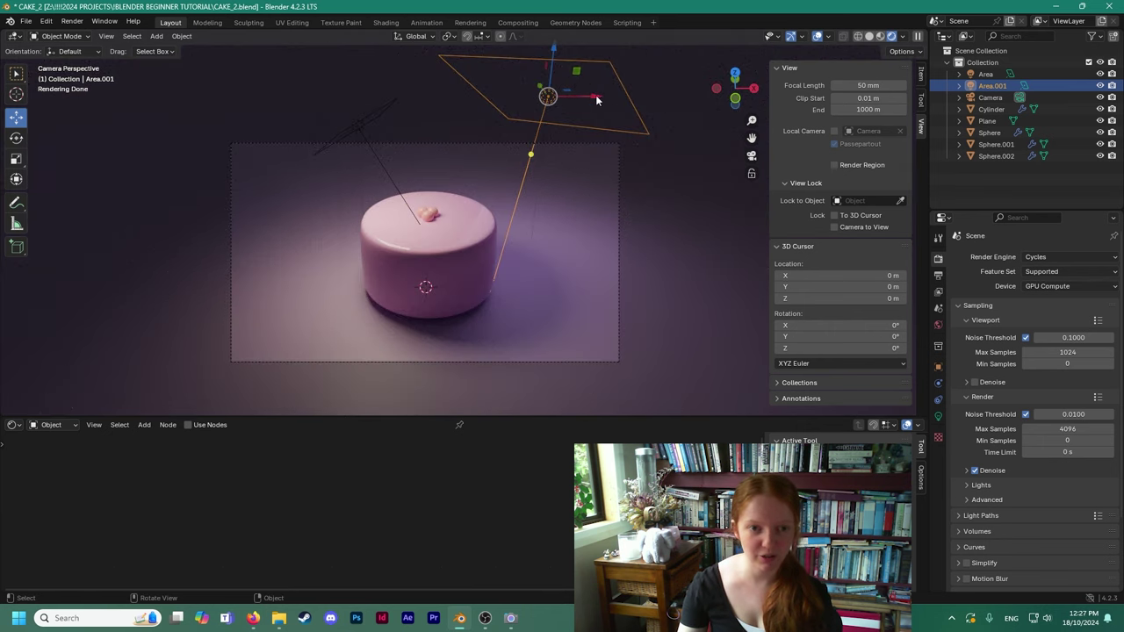
# Move the area light Area.001 along the positive X axis, farther away from the cylinder.
pyautogui.press('g')
pyautogui.press('x')
pyautogui.moveTo(561, 118); pyautogui.dragTo(652, 148)
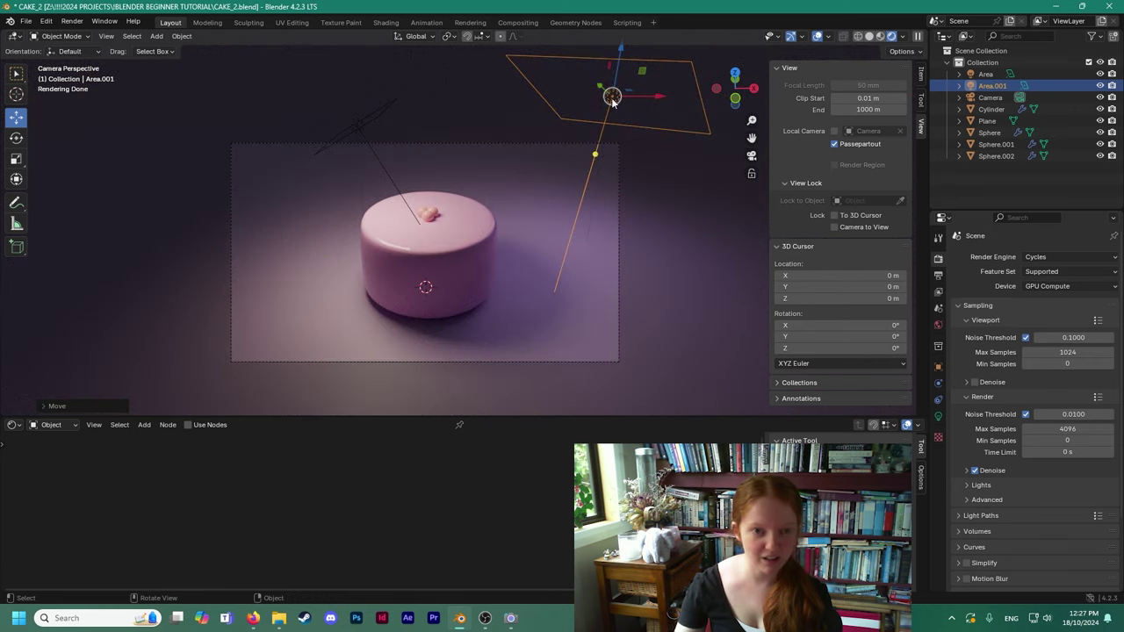
# Reposition the second area light along the Y axis above and beside the cake.
pyautogui.keyDown('shift'); pyautogui.moveTo(610, 94); pyautogui.dragTo(602, 141, button='middle'); pyautogui.keyUp('shift')
pyautogui.moveTo(594, 134); pyautogui.dragTo(567, 93)
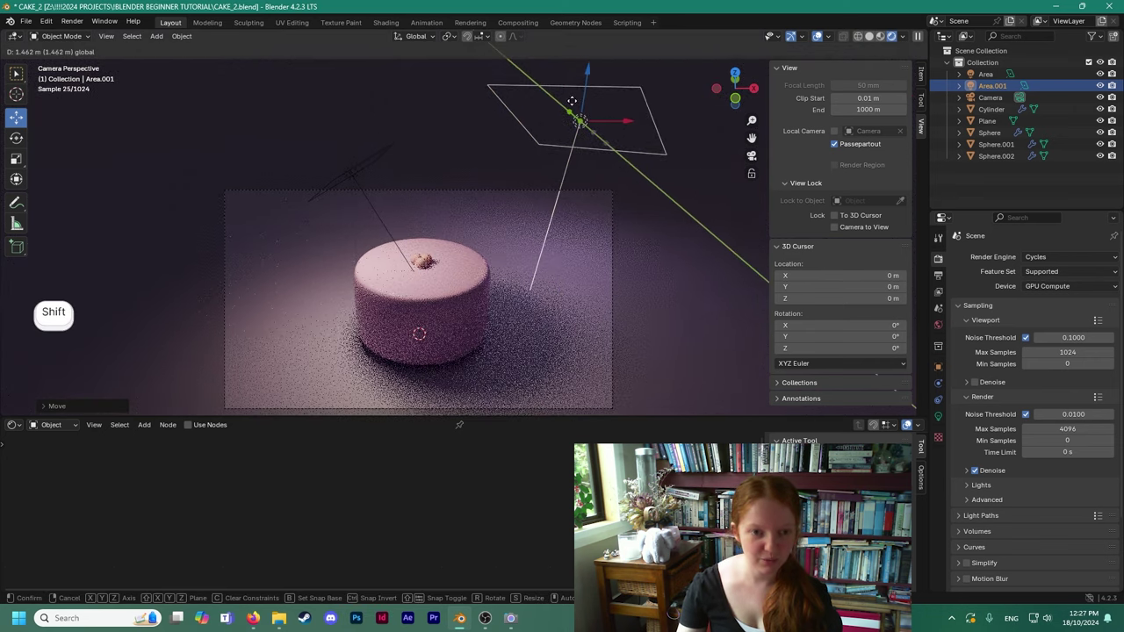
pyautogui.click(595, 118)
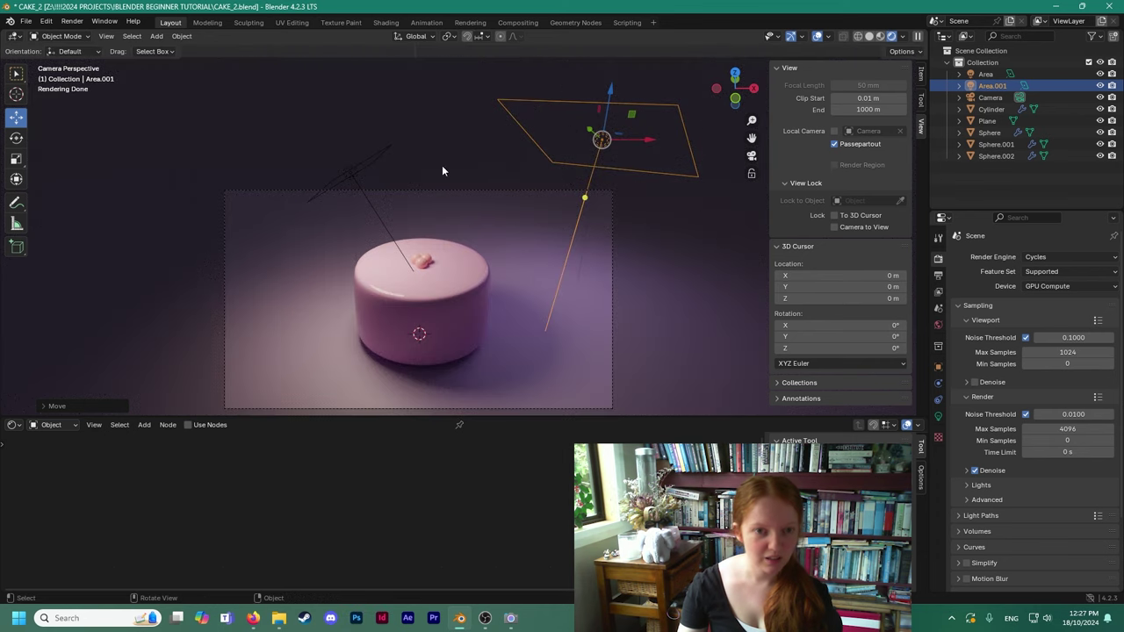
# Duplicate the second area light and rotate the copy so it points almost straight down.
pyautogui.scroll(-1, 457, 196)
pyautogui.keyDown('shift'); pyautogui.scroll(2, 476, 188); pyautogui.keyUp('shift')
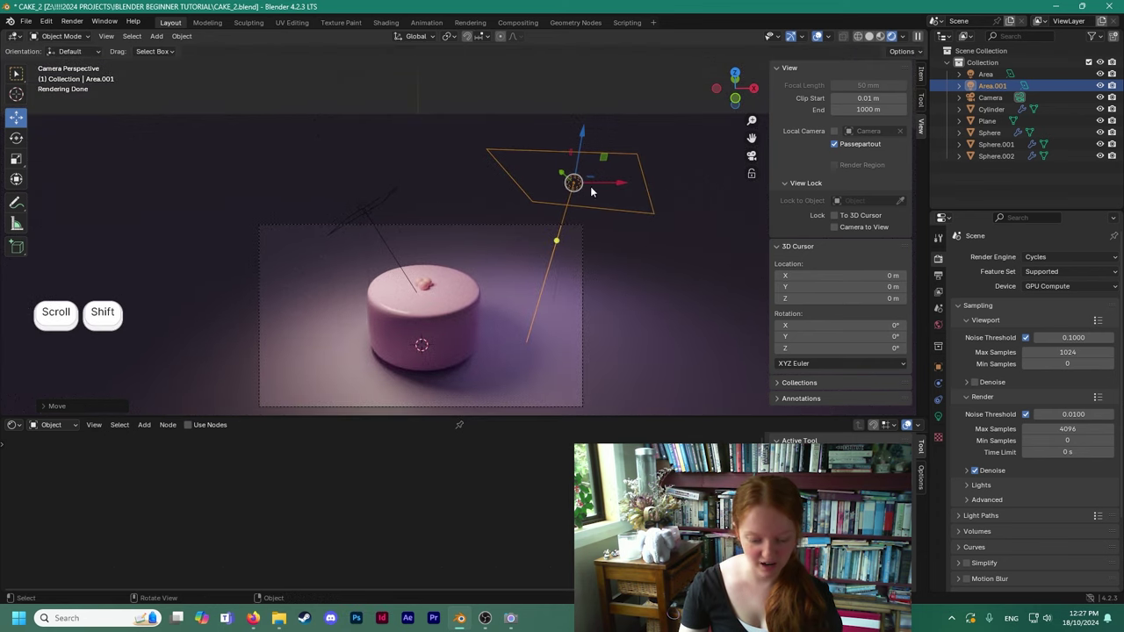
pyautogui.rightClick(577, 179)
pyautogui.click(577, 179)
pyautogui.rightClick(577, 179)
pyautogui.click(19, 138)
pyautogui.moveTo(580, 162); pyautogui.dragTo(488, 179)
# Scale up the duplicated area light, raise it and centre it directly over the cake.
pyautogui.click(17, 161)
pyautogui.moveTo(535, 151); pyautogui.dragTo(492, 127)
pyautogui.click(19, 118)
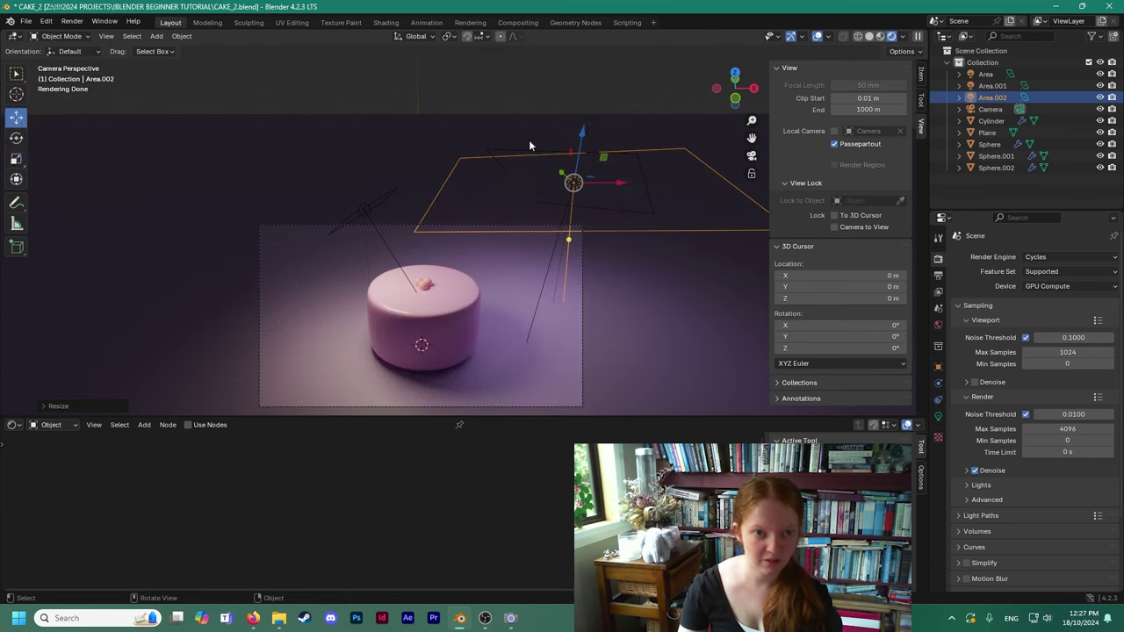
pyautogui.moveTo(579, 137); pyautogui.dragTo(586, 90)
pyautogui.moveTo(615, 139); pyautogui.dragTo(448, 137)
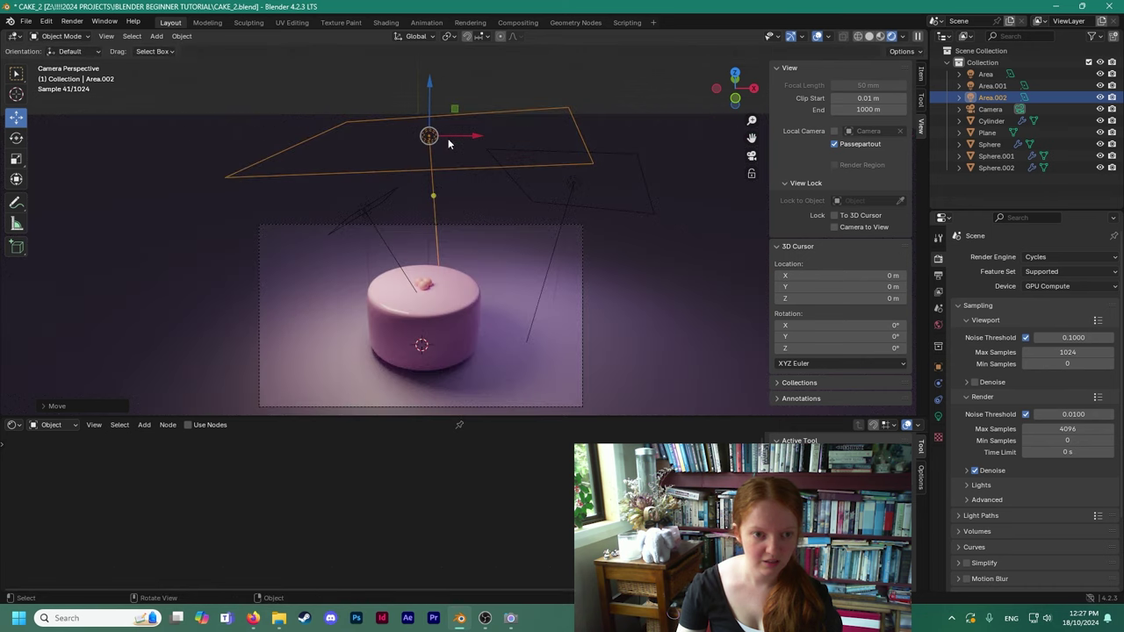
# Raise the overhead area light's power to 159.6 W, move it back behind the cake and check the lighting in camera view.
pyautogui.click(938, 416)
pyautogui.moveTo(1059, 337); pyautogui.dragTo(1103, 338)
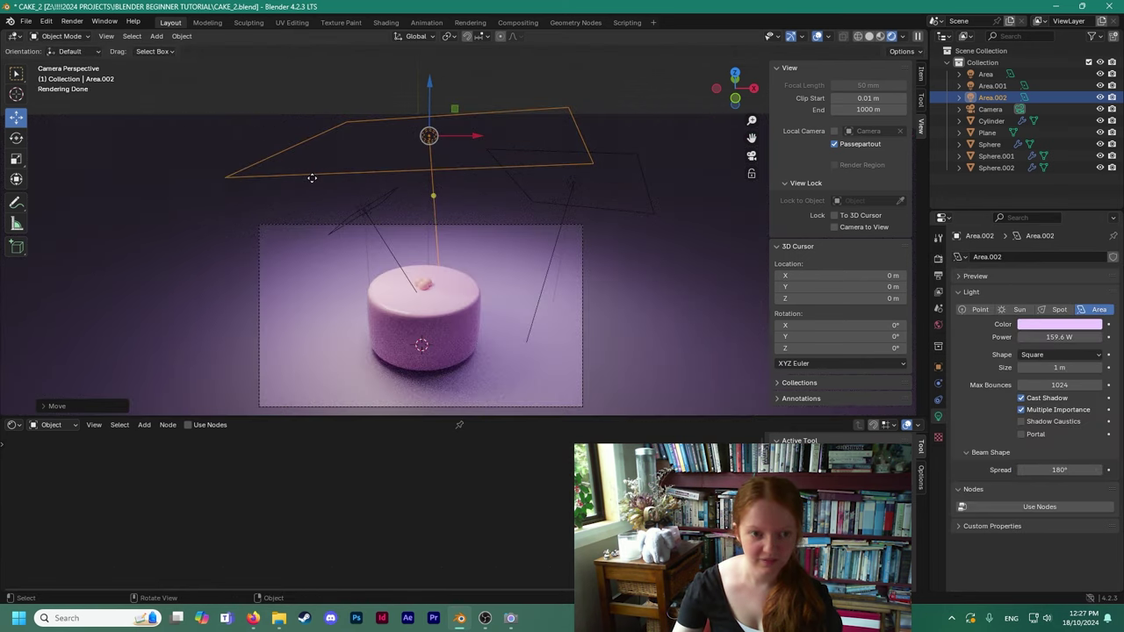
pyautogui.moveTo(448, 143); pyautogui.dragTo(341, 191, button='middle')
pyautogui.scroll(-3, 400, 162)
pyautogui.moveTo(497, 121); pyautogui.dragTo(575, 103)
pyautogui.press('KP_0')
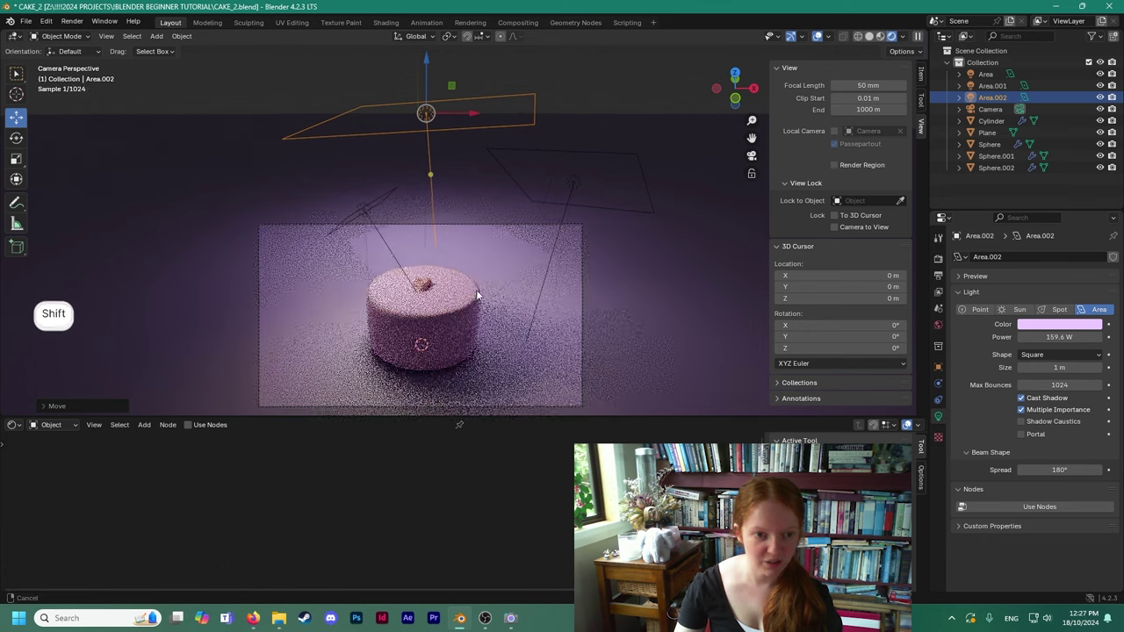
pyautogui.keyDown('shift'); pyautogui.moveTo(475, 297); pyautogui.dragTo(488, 211, button='middle'); pyautogui.keyUp('shift')
pyautogui.scroll(1, 526, 158)
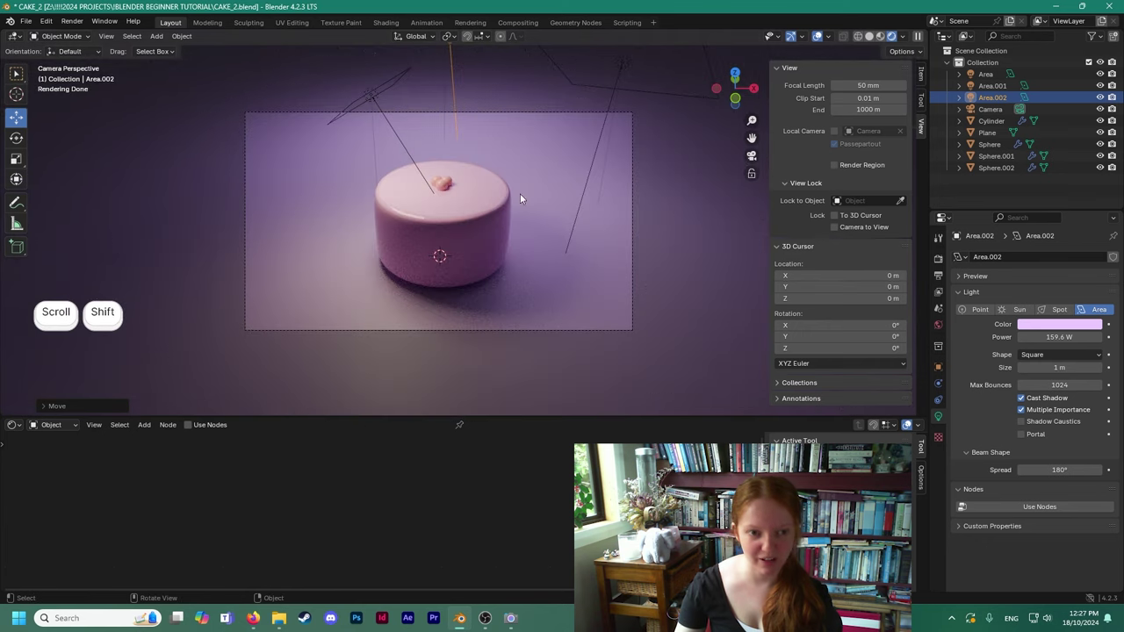
pyautogui.scroll(3, 465, 226)
pyautogui.scroll(-2, 478, 254)
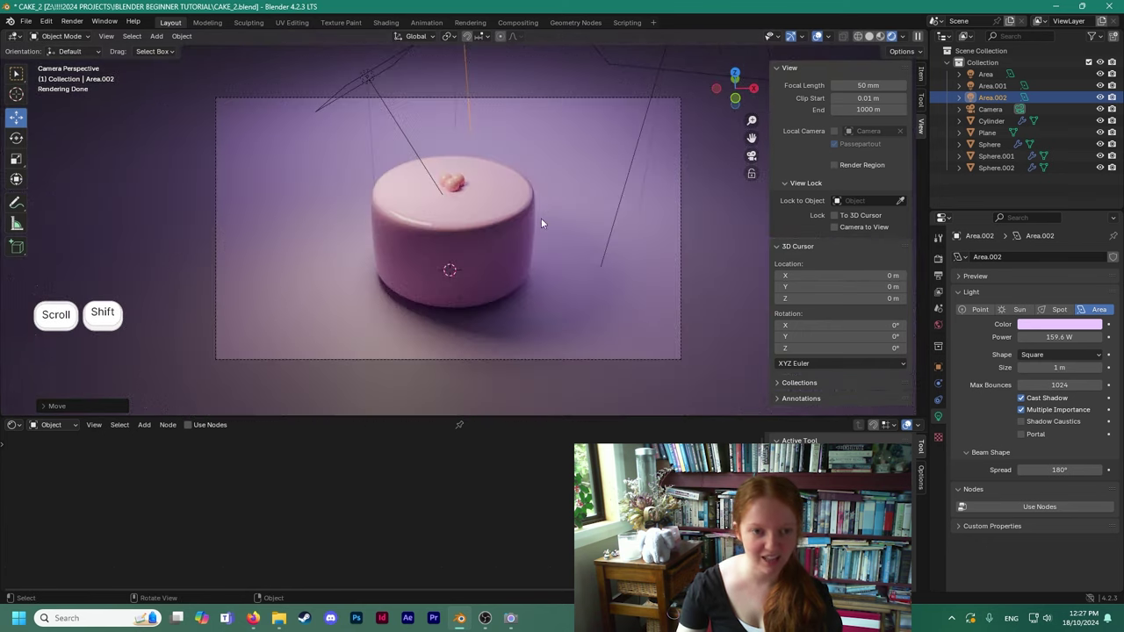
pyautogui.scroll(-2, 538, 245)
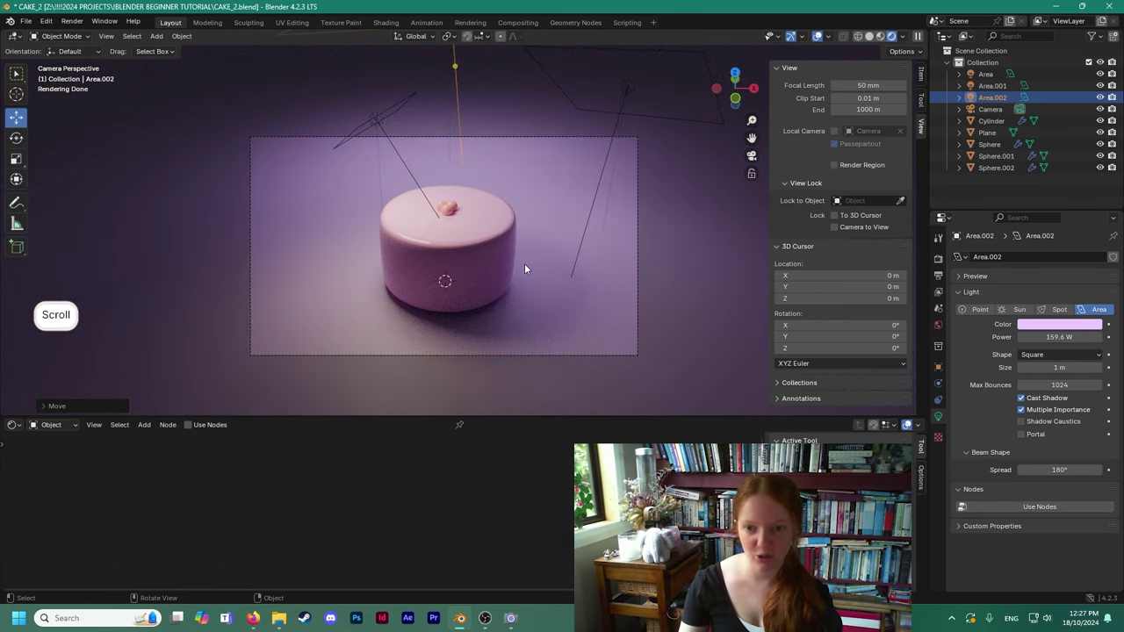
# Set the Cycles render Max Samples to 100.
pyautogui.click(938, 259)
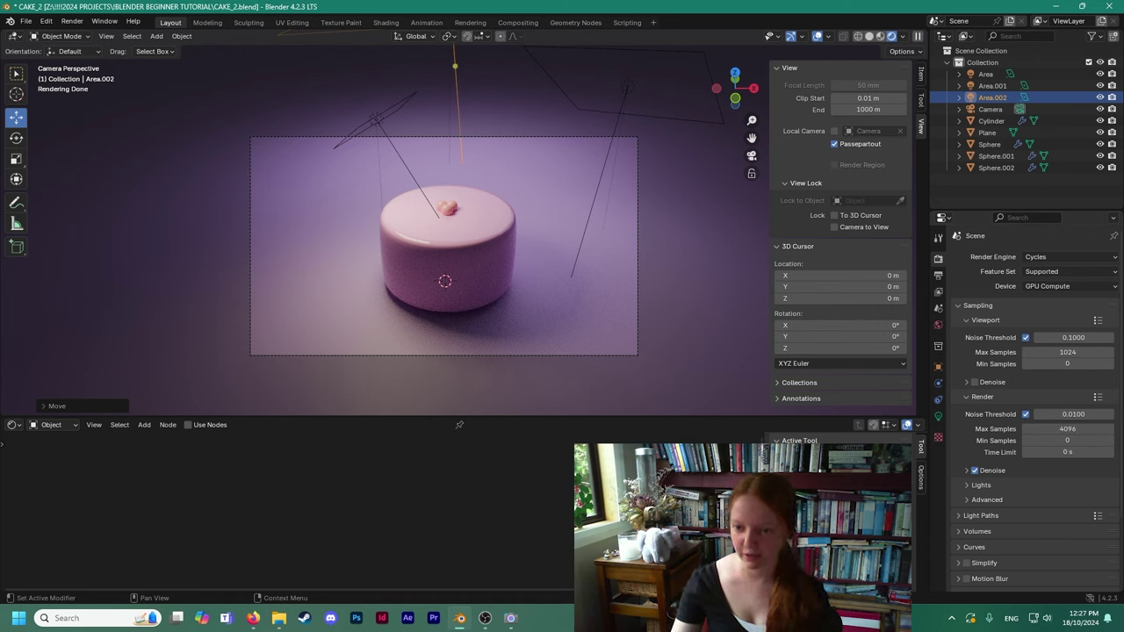
pyautogui.hotkey('alt', 'Tab')
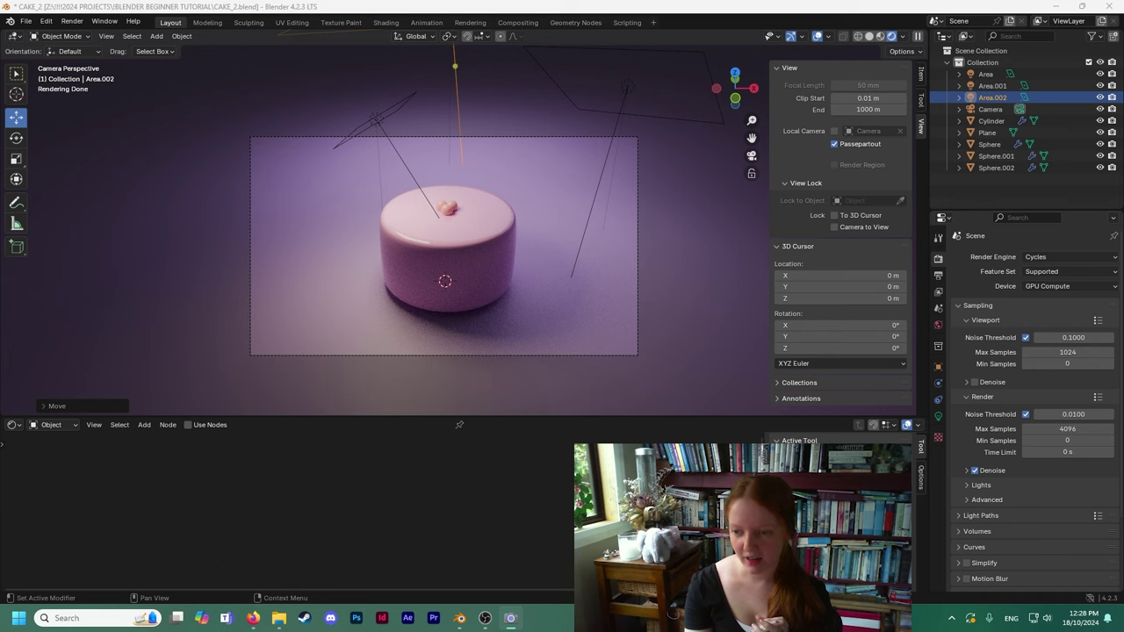
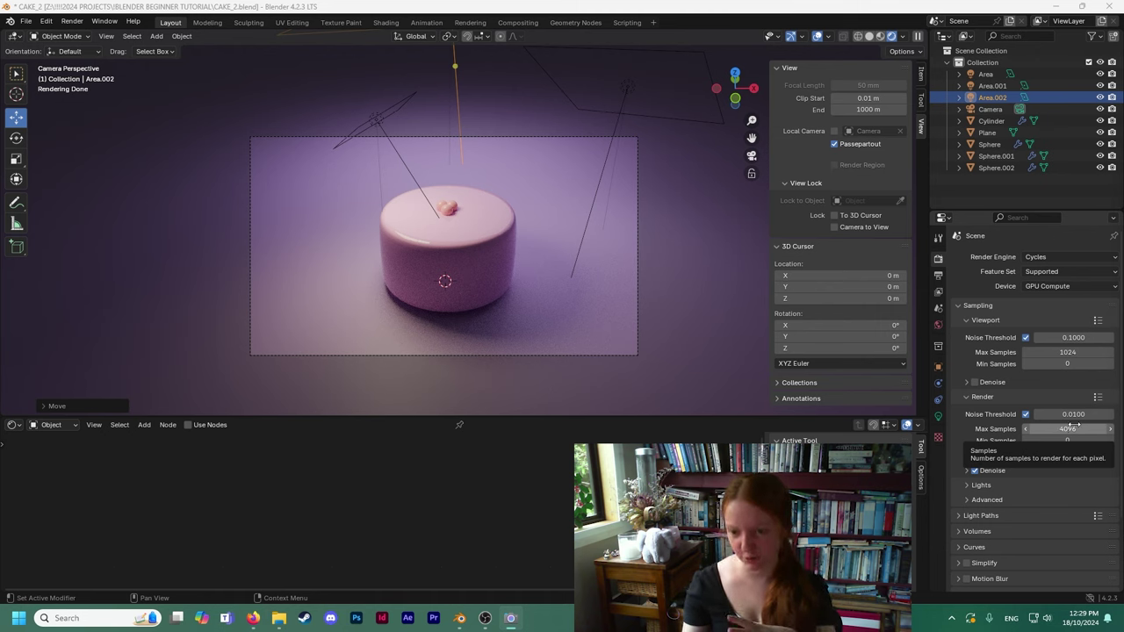
pyautogui.click(1071, 429)
pyautogui.press('BackSpace')
pyautogui.write('100')
pyautogui.press('Return')
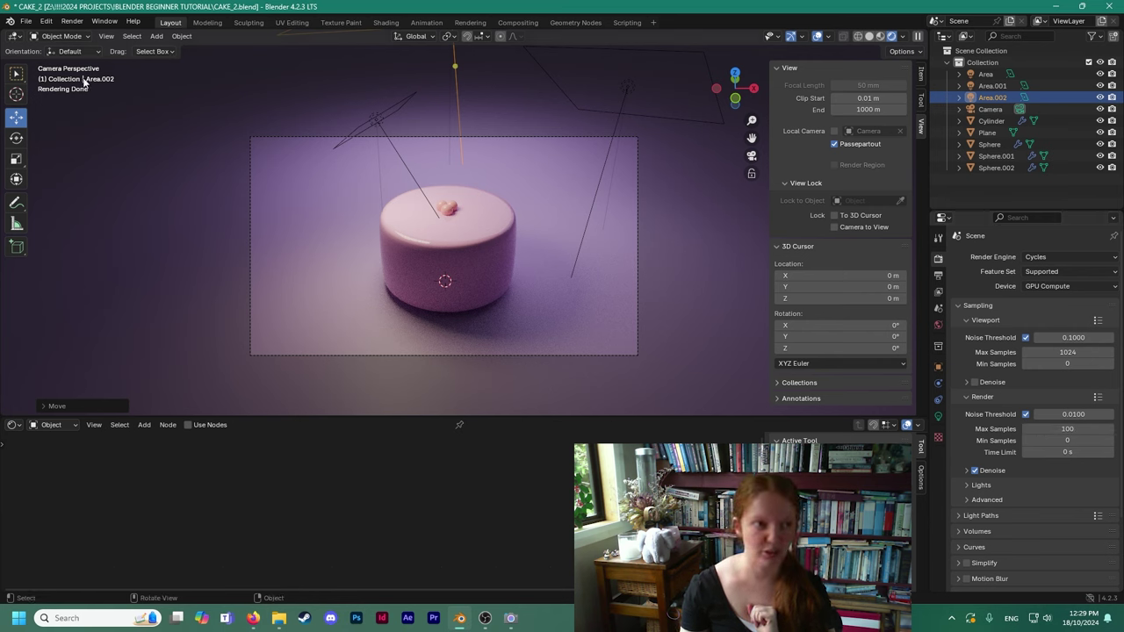
# Render the scene as a still image and examine the result up close and as a whole.
pyautogui.click(72, 21)
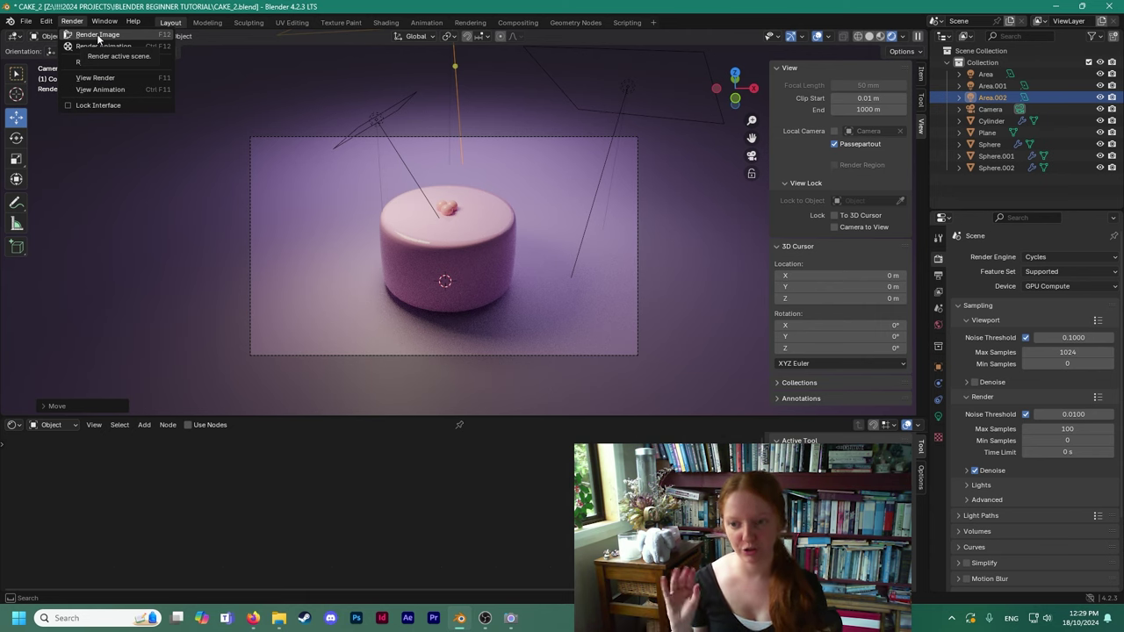
pyautogui.click(98, 36)
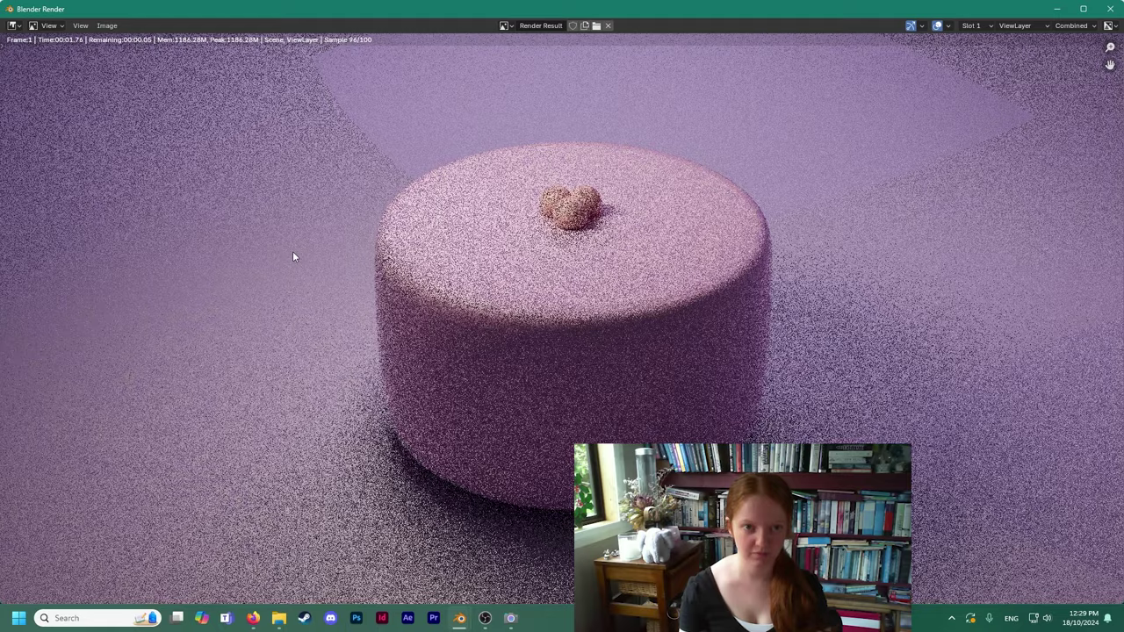
pyautogui.scroll(-1, 293, 255)
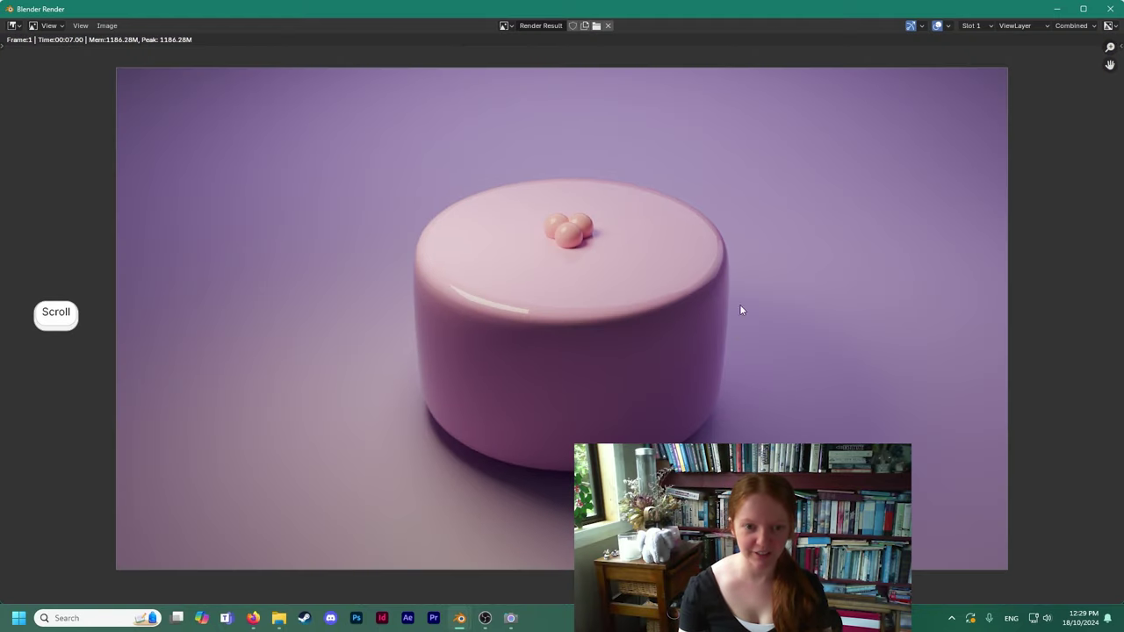
pyautogui.scroll(2, 593, 225)
pyautogui.scroll(-3, 594, 228)
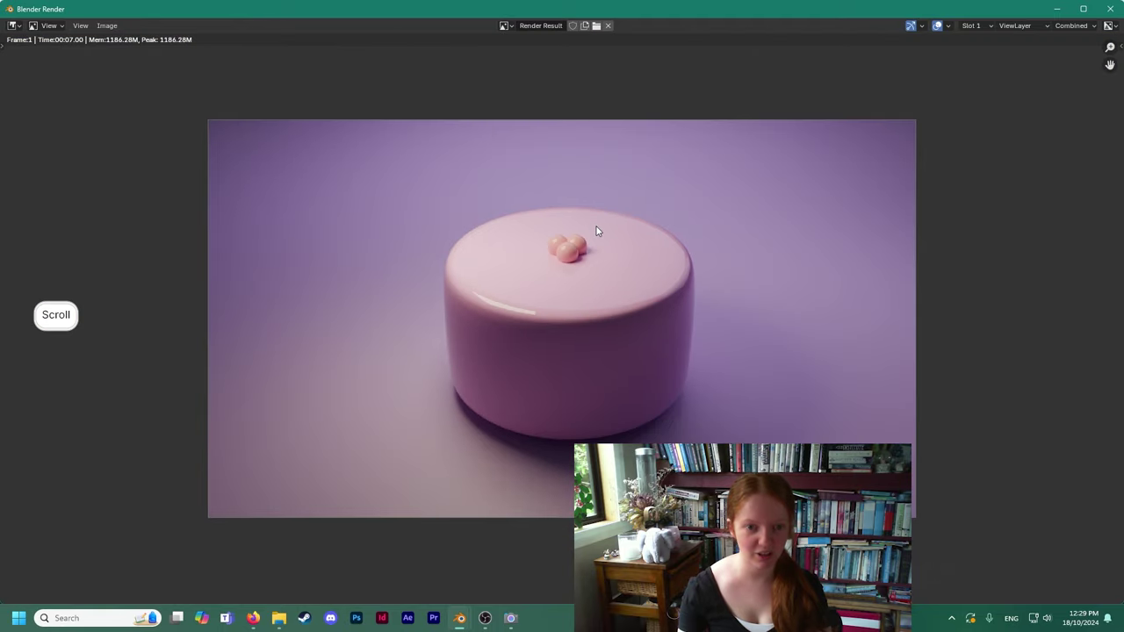
pyautogui.scroll(1, 592, 230)
# Save the rendered image as a PNG named cake_3 in the project folder and close the render window.
pyautogui.click(109, 26)
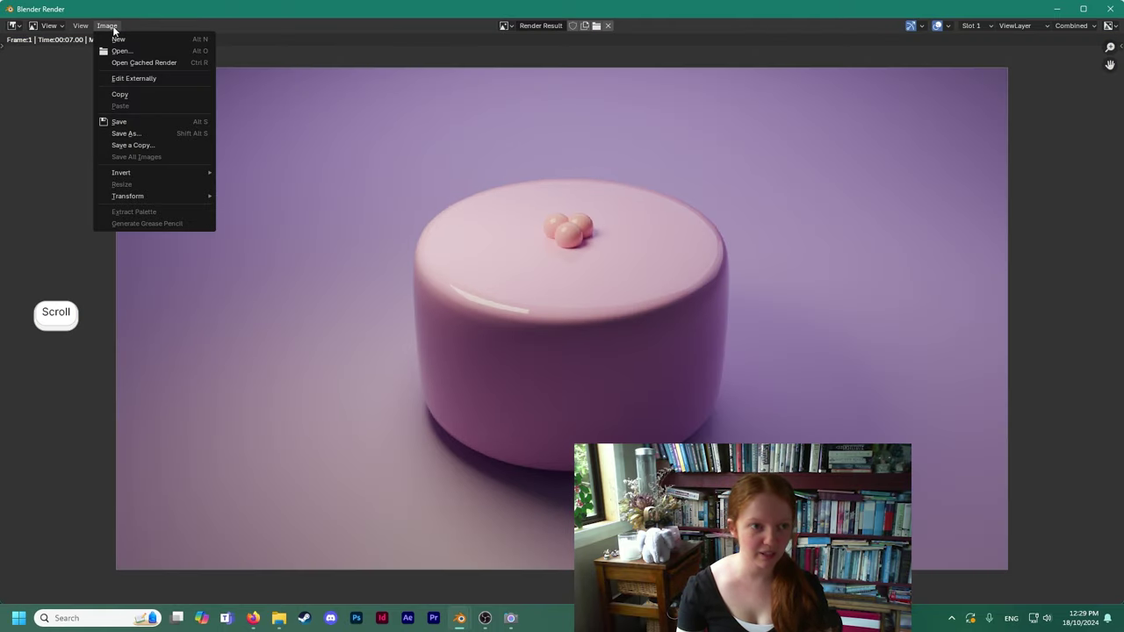
pyautogui.click(123, 133)
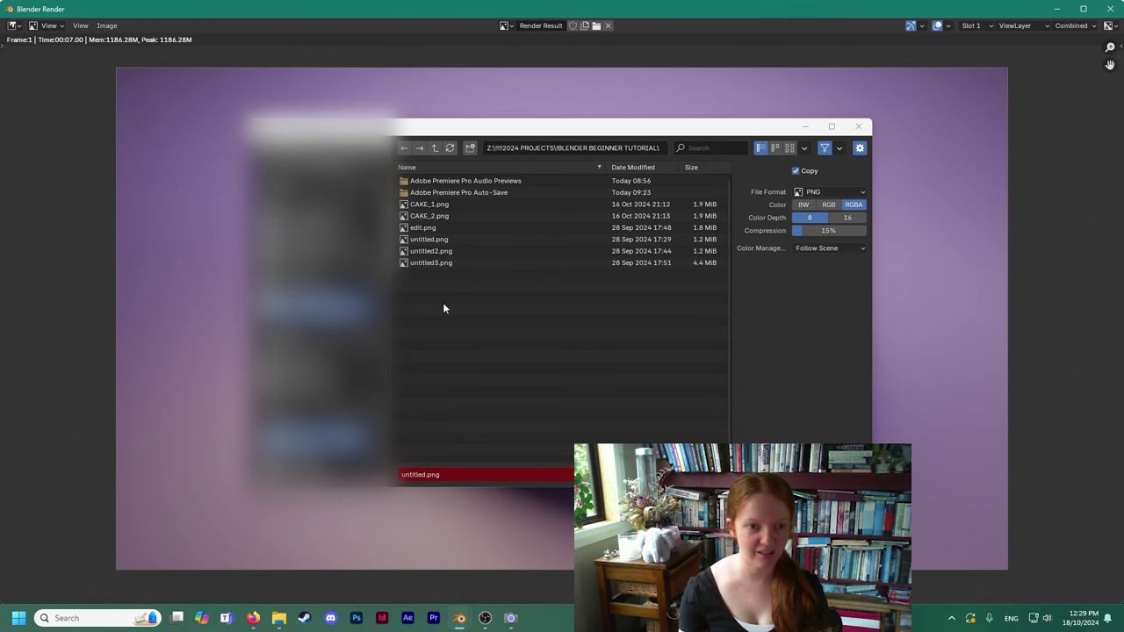
pyautogui.click(489, 474)
pyautogui.press('BackSpace')
pyautogui.press('Tab')
pyautogui.press('capslock')
pyautogui.write('cake_3')
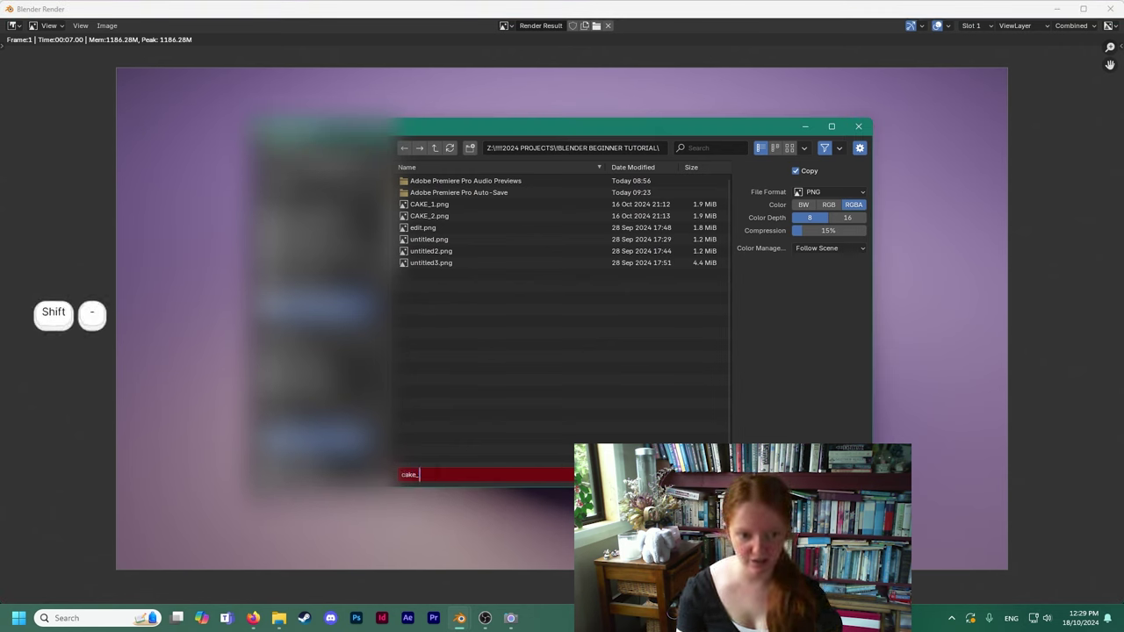
pyautogui.click(538, 400)
pyautogui.press('Return')
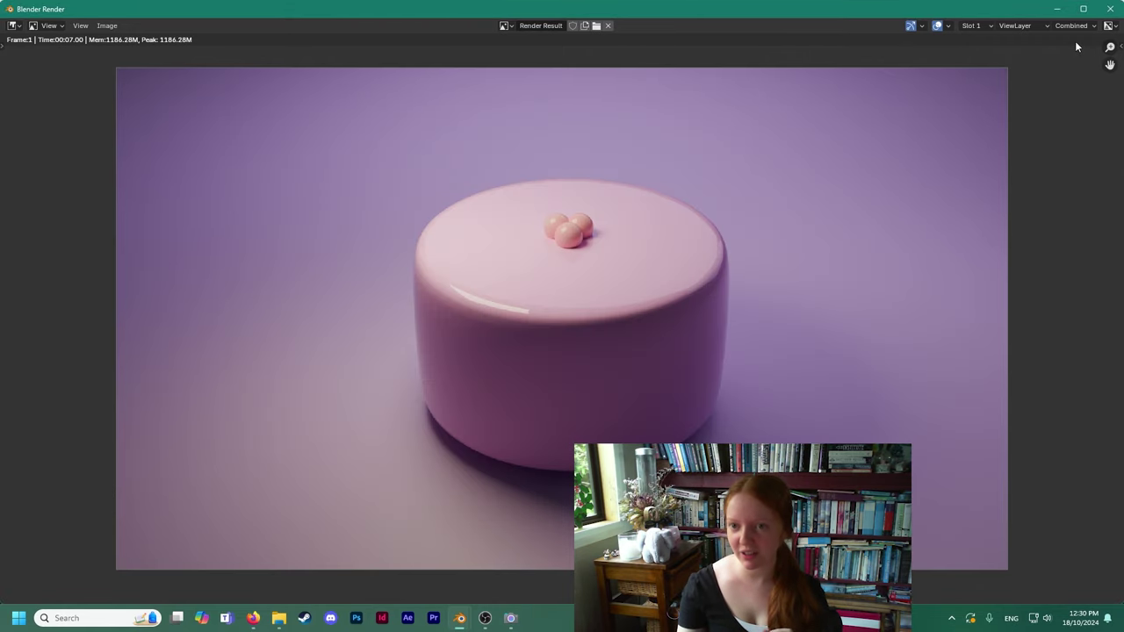
pyautogui.click(1110, 7)
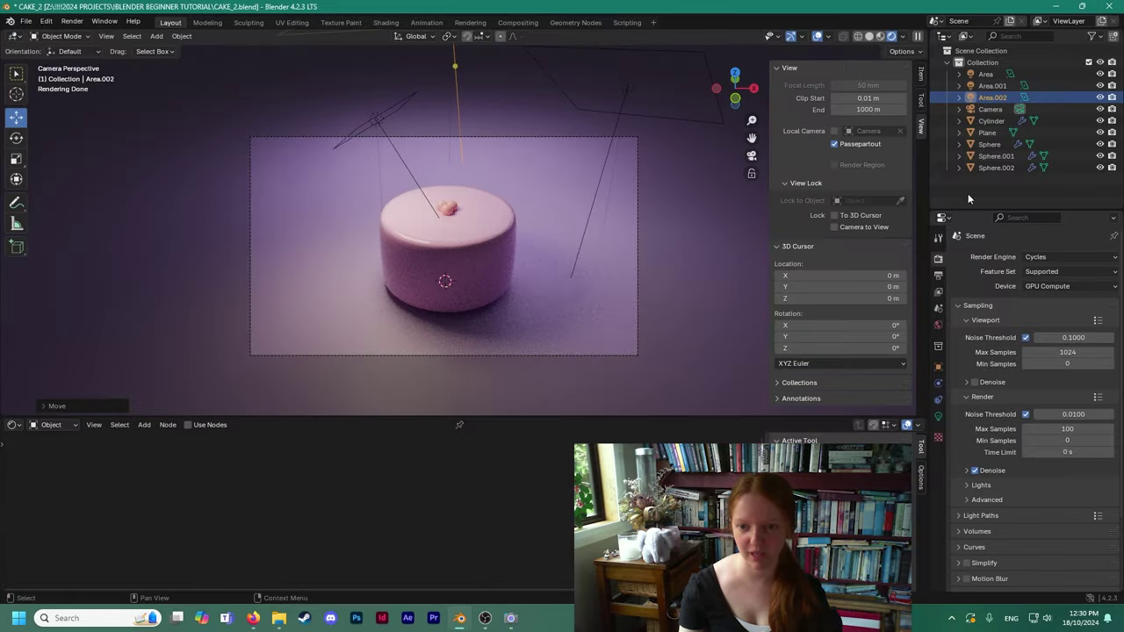
# Set the output Resolution X to 1080 px for a square image.
pyautogui.click(938, 280)
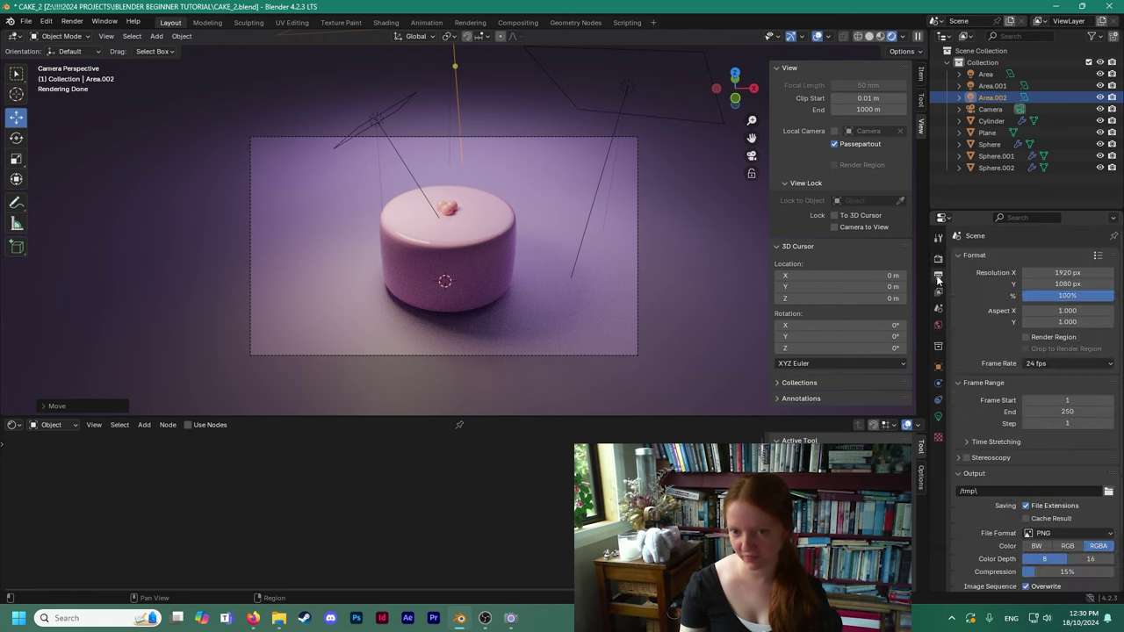
pyautogui.click(1065, 273)
pyautogui.write('1080')
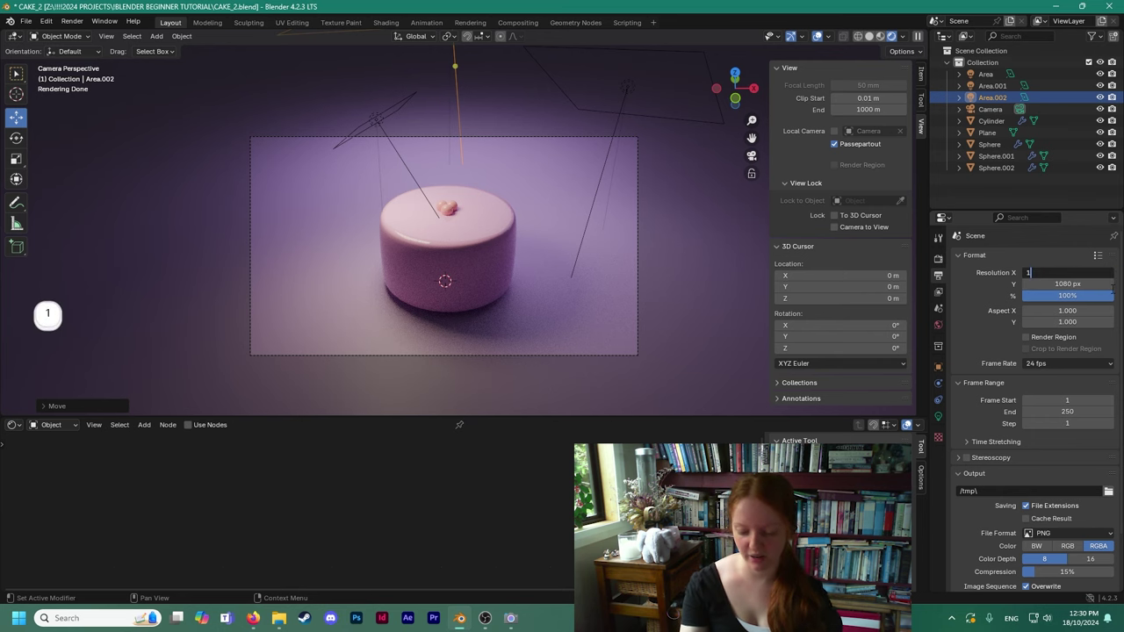
pyautogui.press('Return')
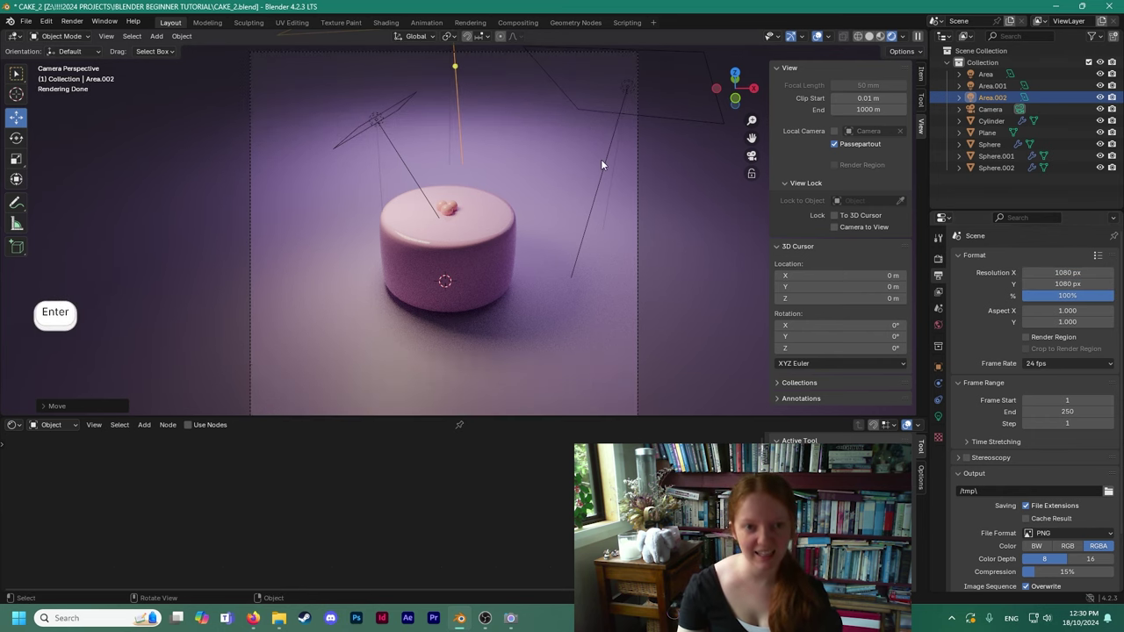
# Lock the camera to the view, bring it closer so the cake fills more of the square frame, and unlock it.
pyautogui.scroll(-1, 610, 166)
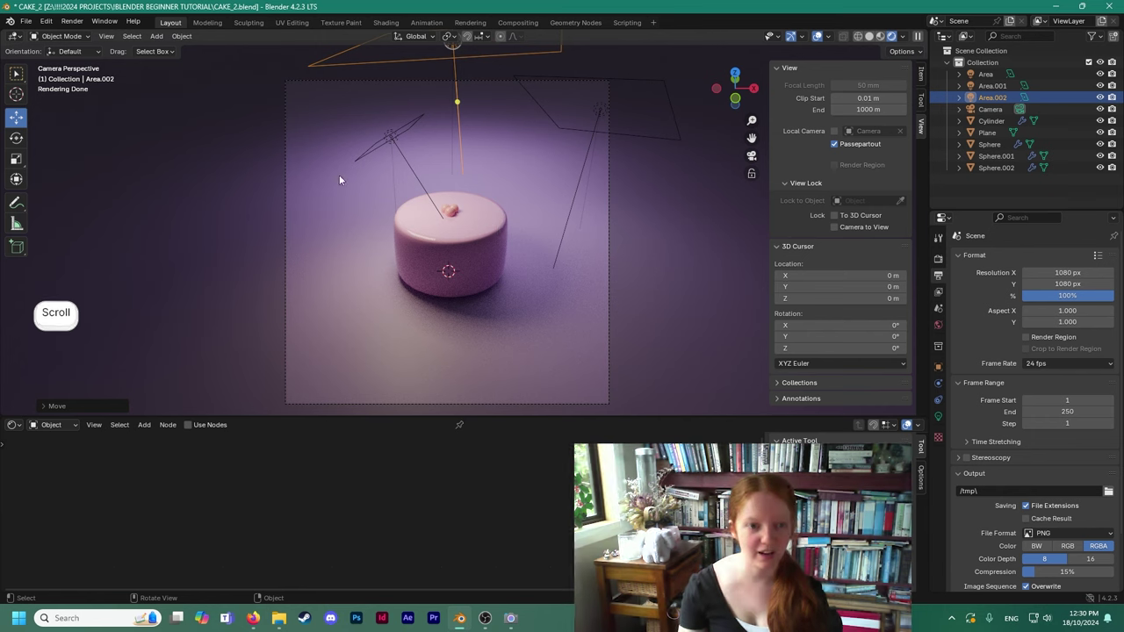
pyautogui.click(608, 179)
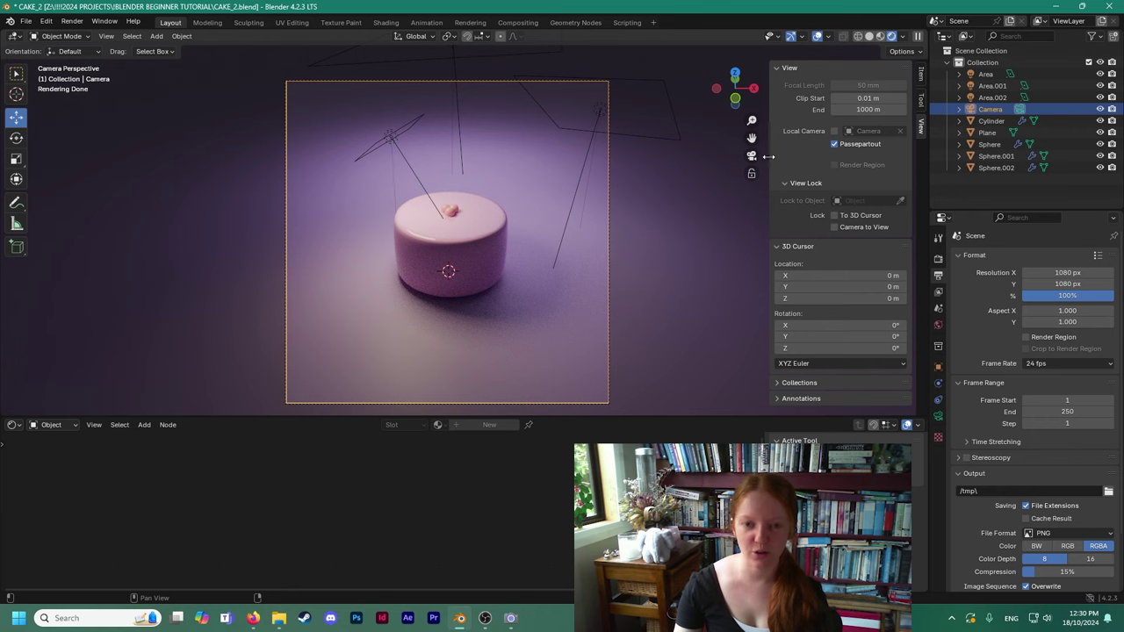
pyautogui.click(834, 227)
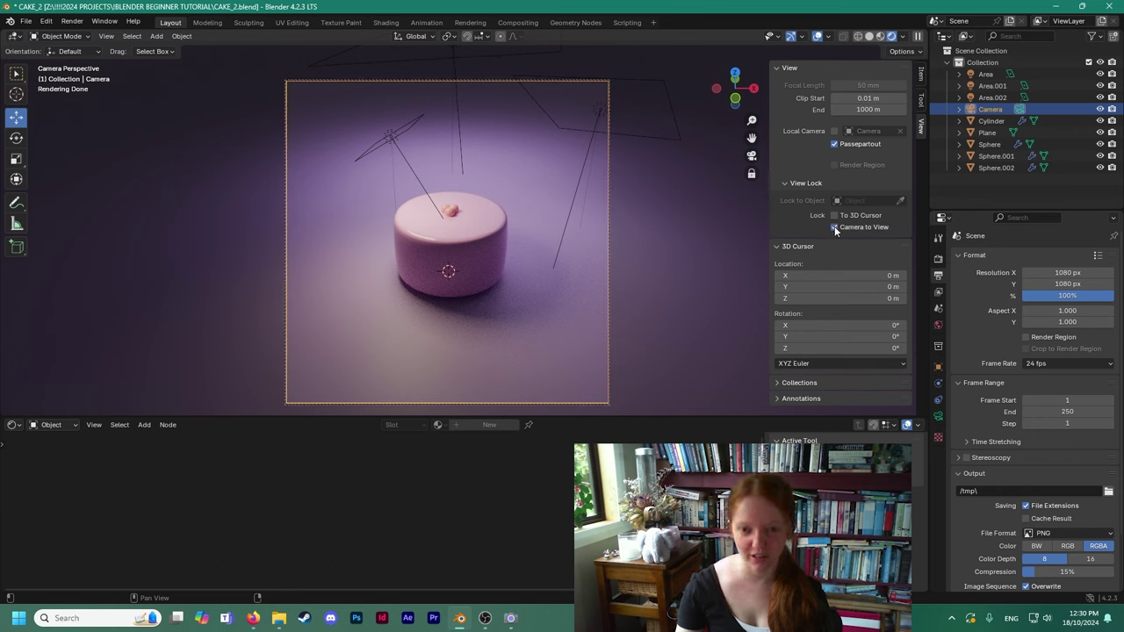
pyautogui.scroll(3, 440, 236)
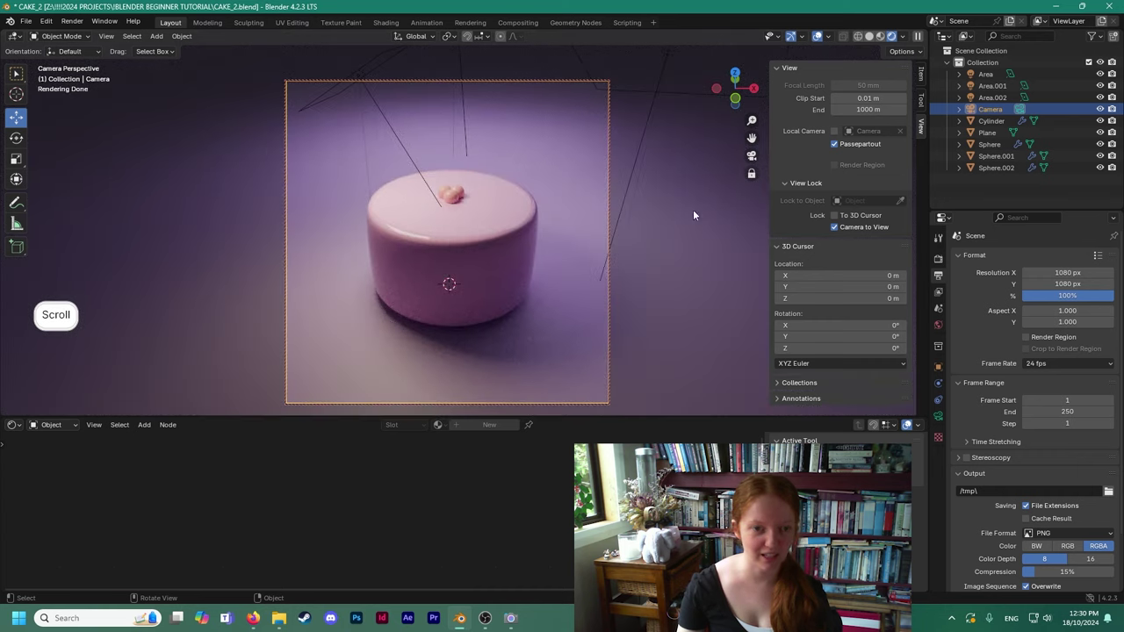
pyautogui.click(834, 228)
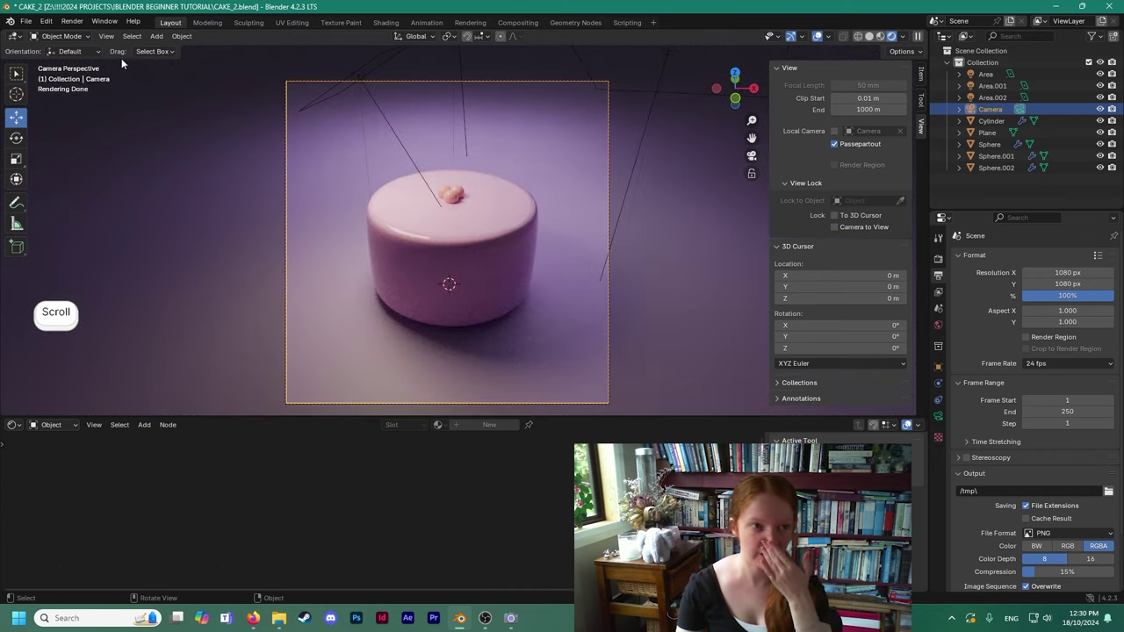
# Render the square still image, examine the result and close the render window.
pyautogui.click(72, 21)
pyautogui.click(88, 35)
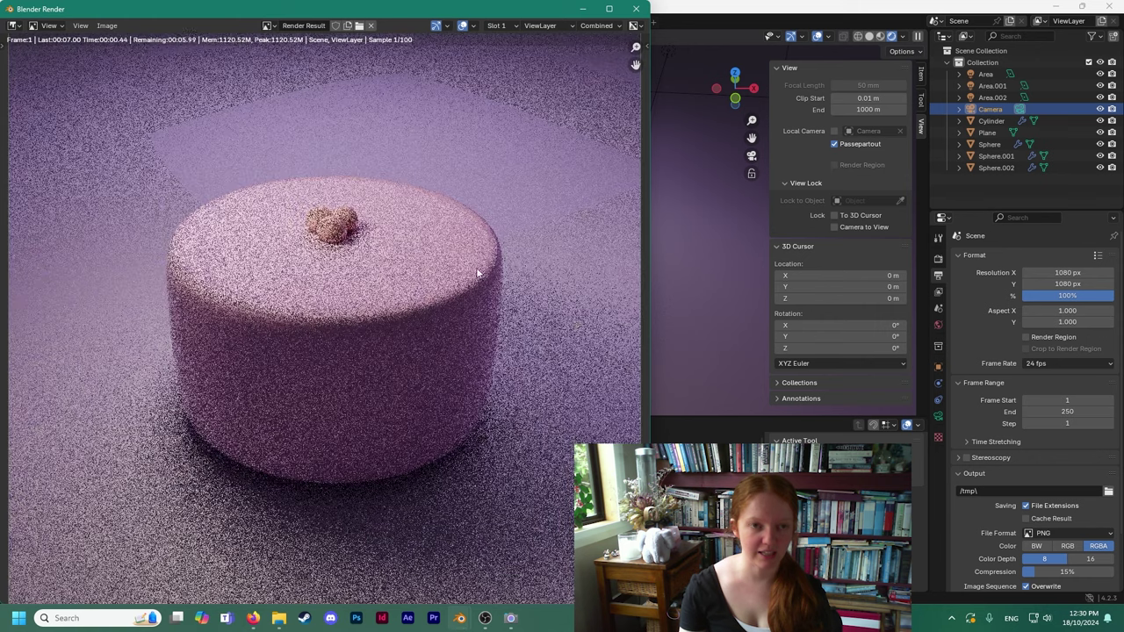
pyautogui.scroll(-2, 527, 316)
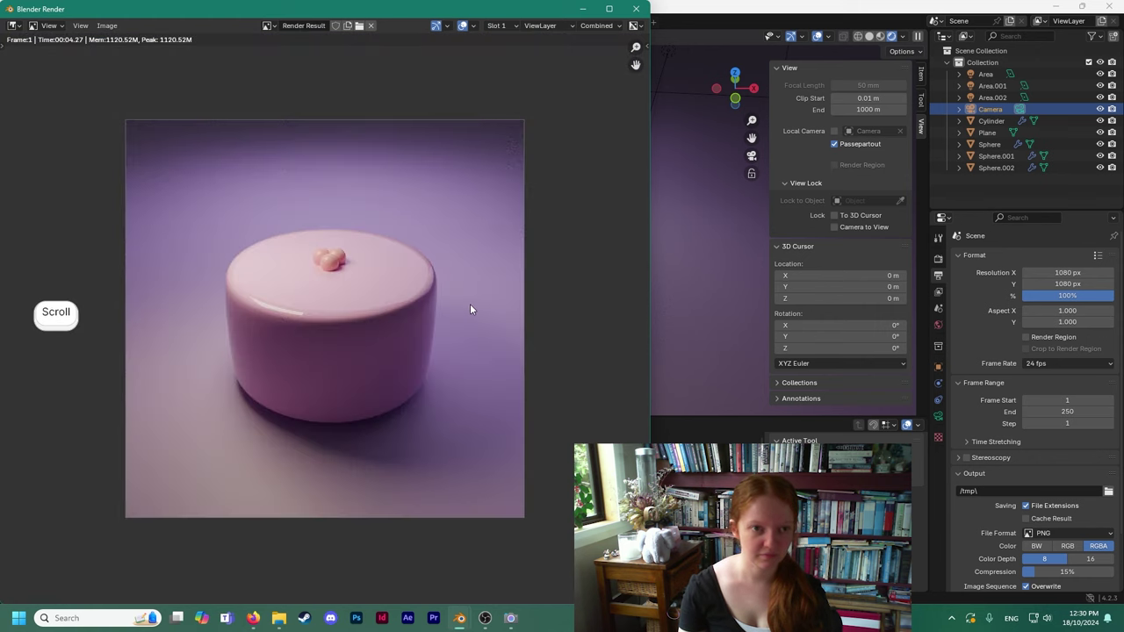
pyautogui.scroll(1, 470, 304)
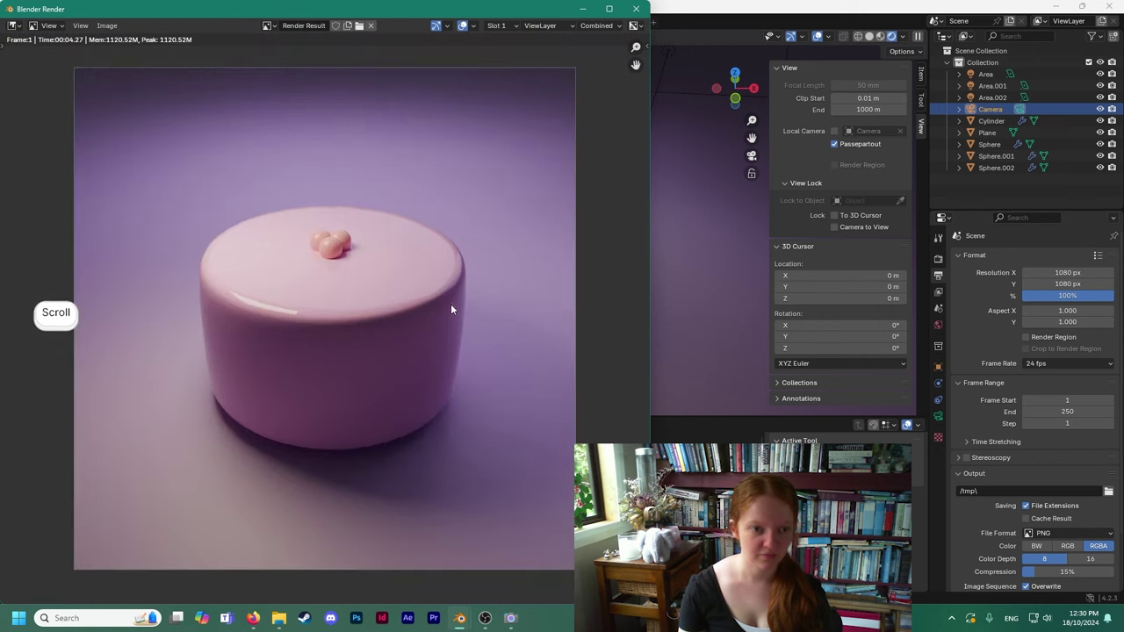
pyautogui.click(635, 9)
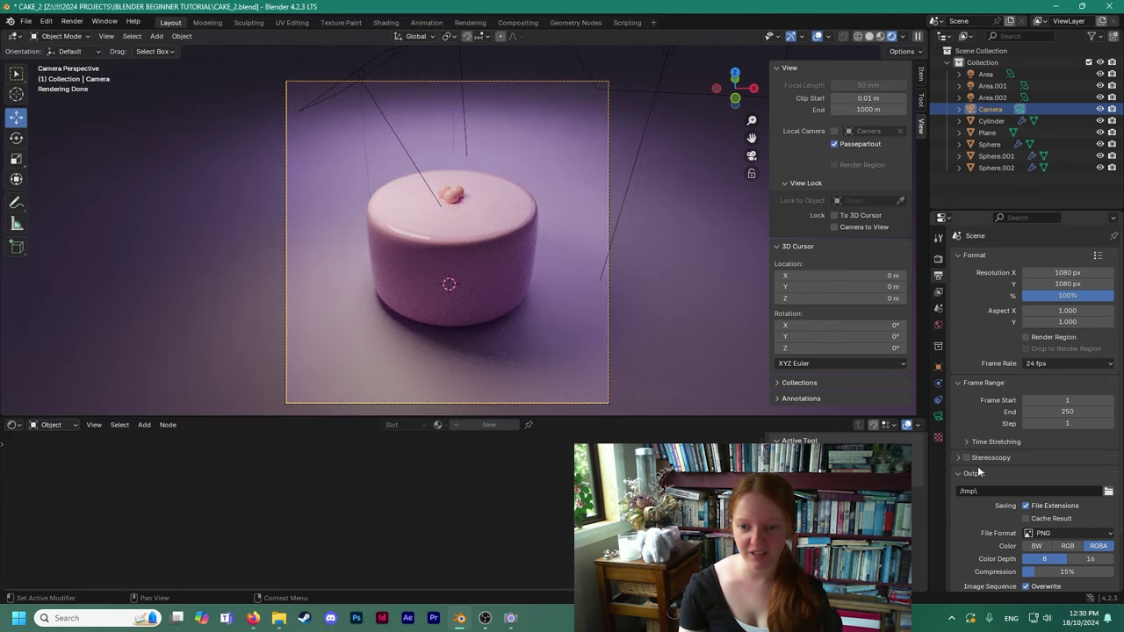
# Set the render Max Samples to 1, render the still image and view the whole result.
pyautogui.click(937, 261)
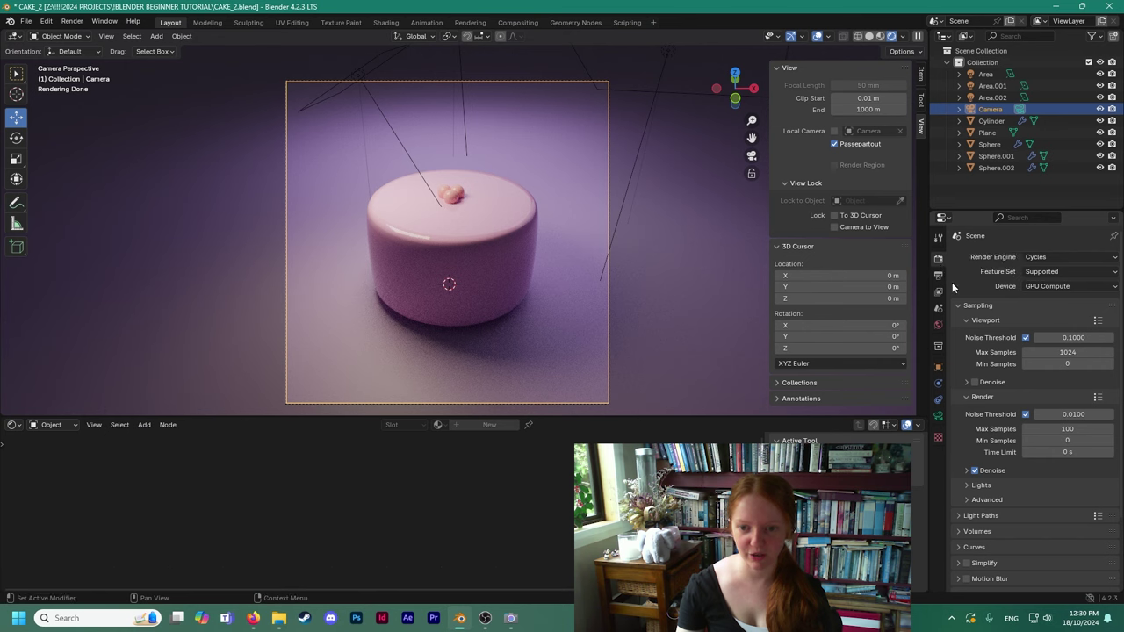
pyautogui.click(1067, 429)
pyautogui.press('BackSpace')
pyautogui.write('1')
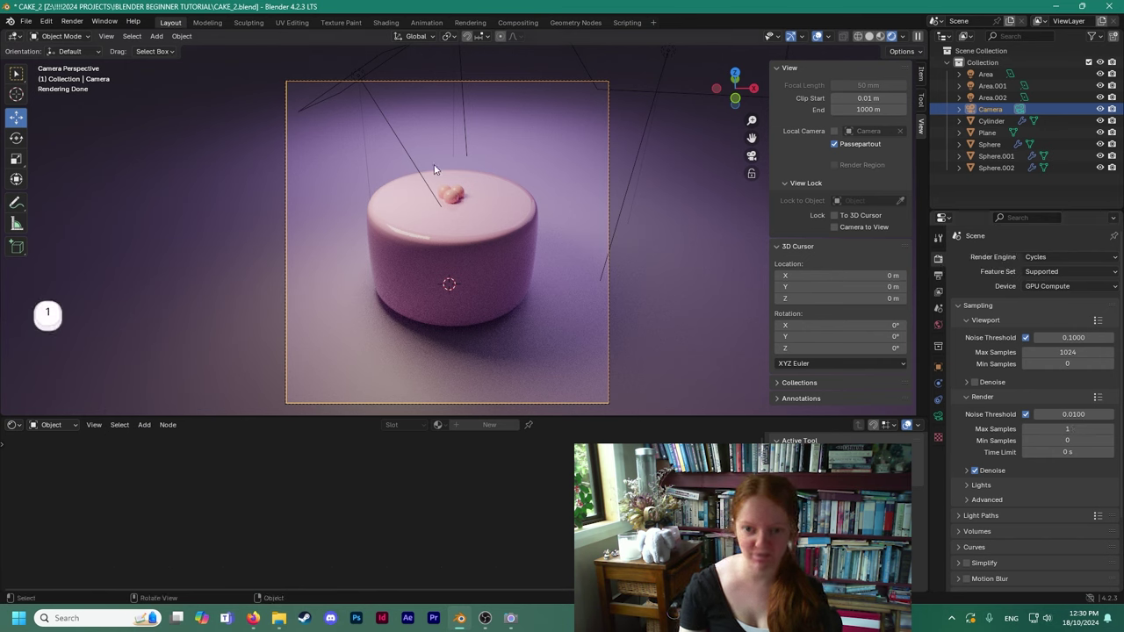
pyautogui.click(72, 21)
pyautogui.click(80, 35)
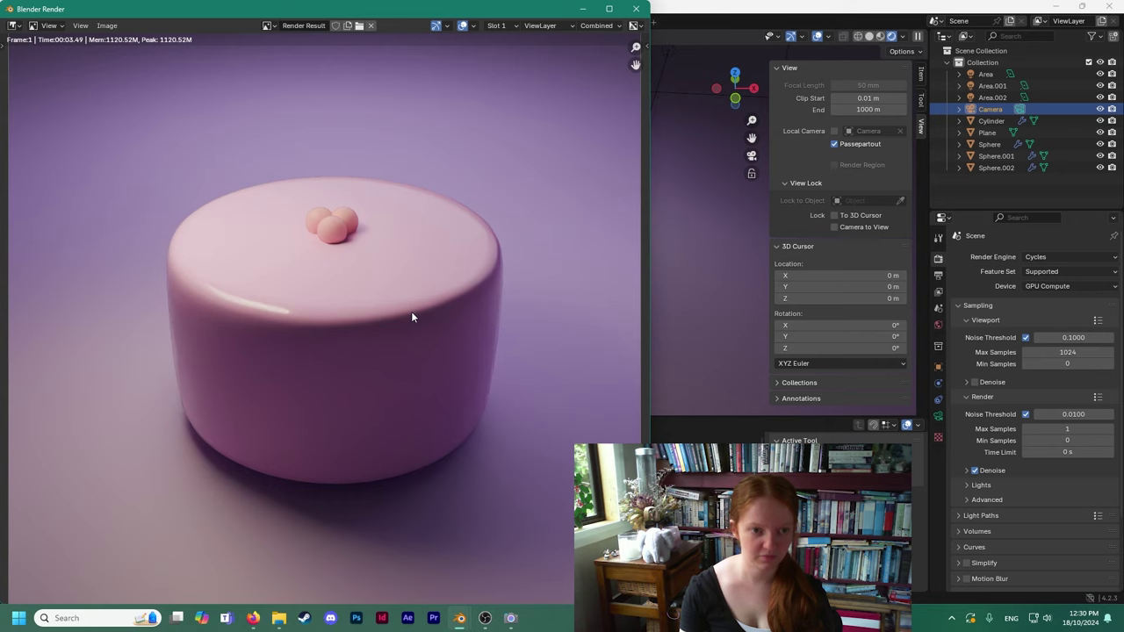
pyautogui.scroll(-1, 411, 317)
pyautogui.scroll(1, 392, 254)
pyautogui.scroll(-1, 391, 254)
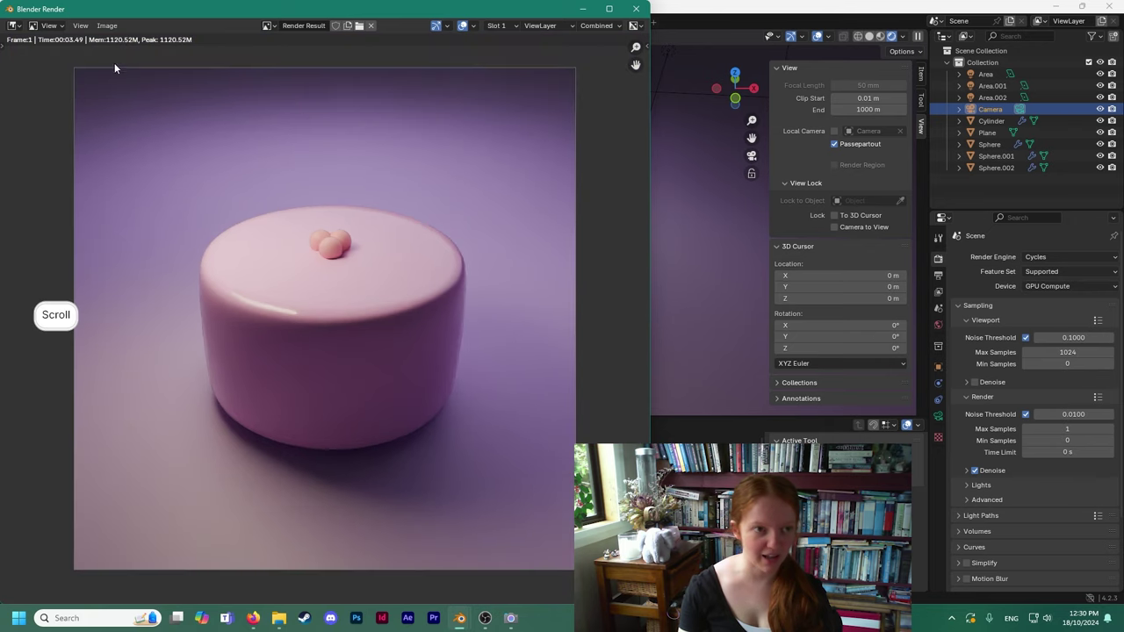
# Save the rendered image as cake_1sample.png in the project folder and close the render window.
pyautogui.click(106, 26)
pyautogui.click(149, 133)
pyautogui.click(195, 474)
pyautogui.click(185, 474)
pyautogui.write('1sample')
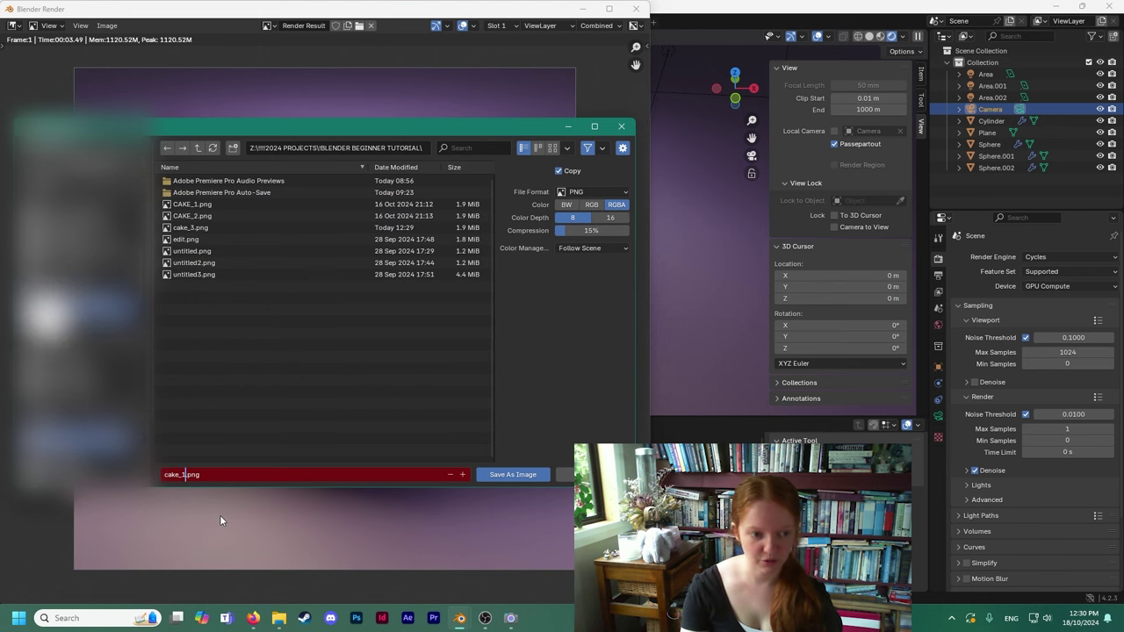
pyautogui.click(510, 475)
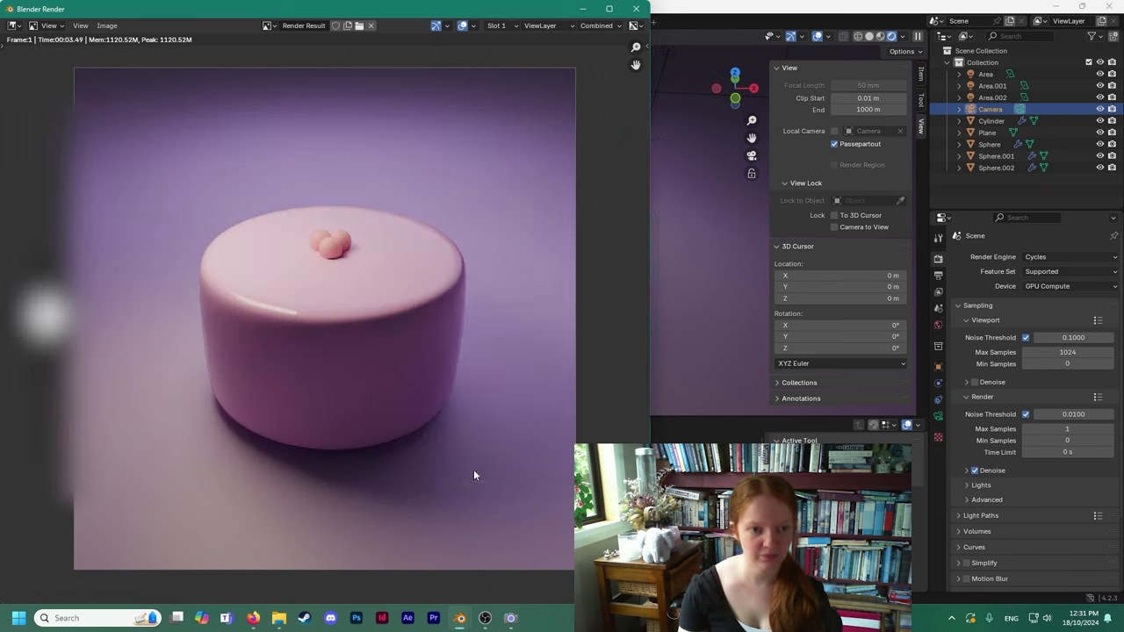
pyautogui.click(636, 9)
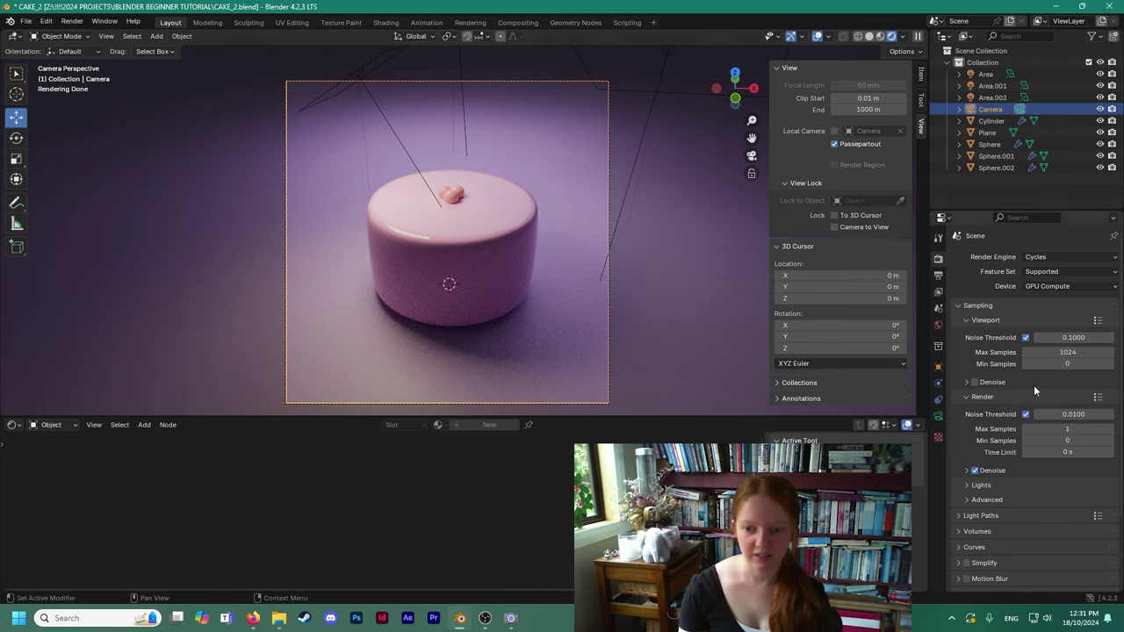
# Set the render Max Samples to 50 and render the still image again.
pyautogui.click(1066, 428)
pyautogui.press('BackSpace')
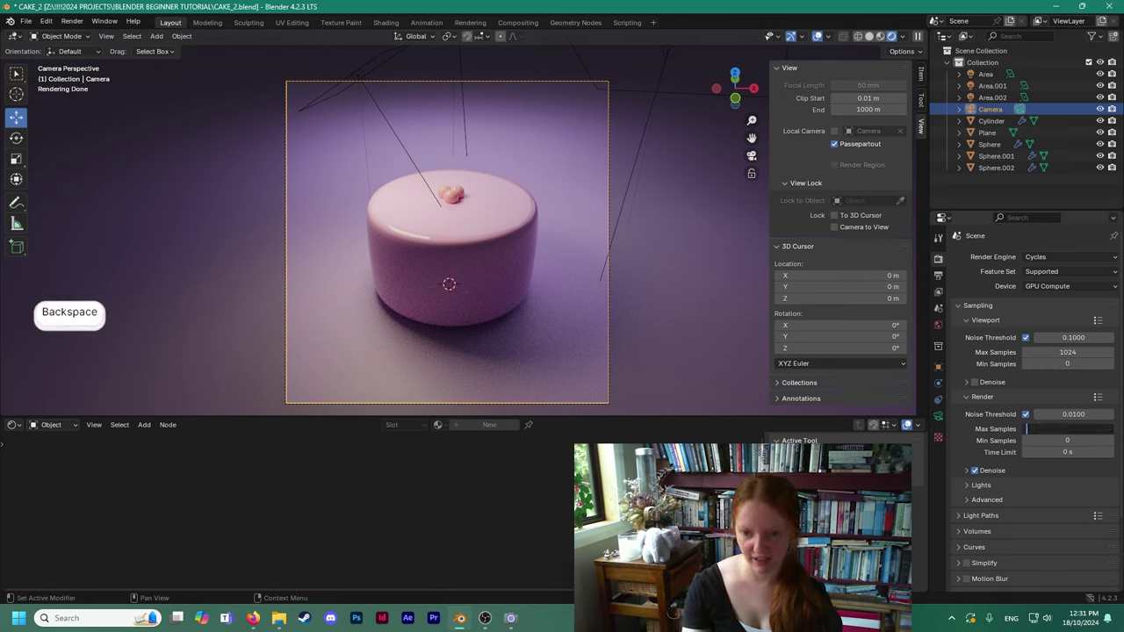
pyautogui.write('50')
pyautogui.press('Return')
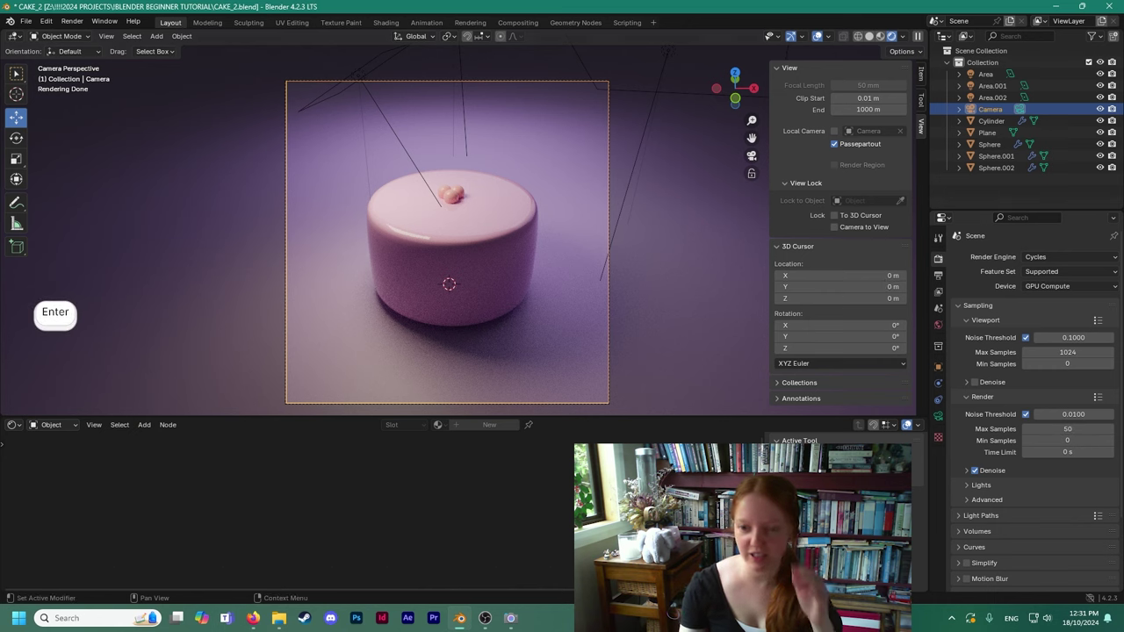
pyautogui.click(72, 21)
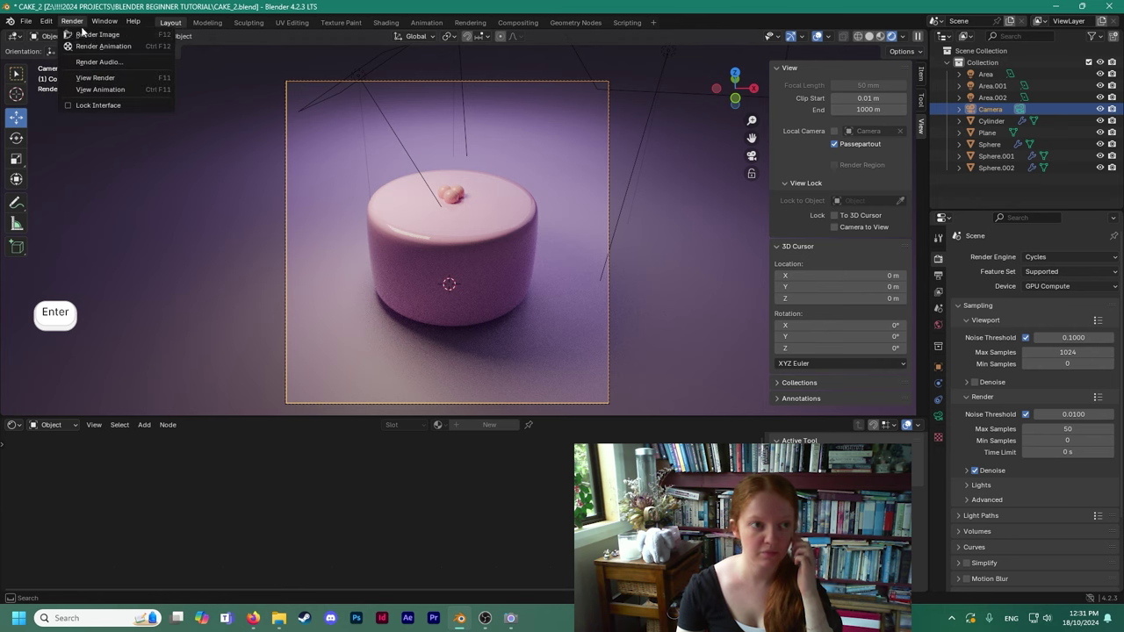
pyautogui.click(88, 34)
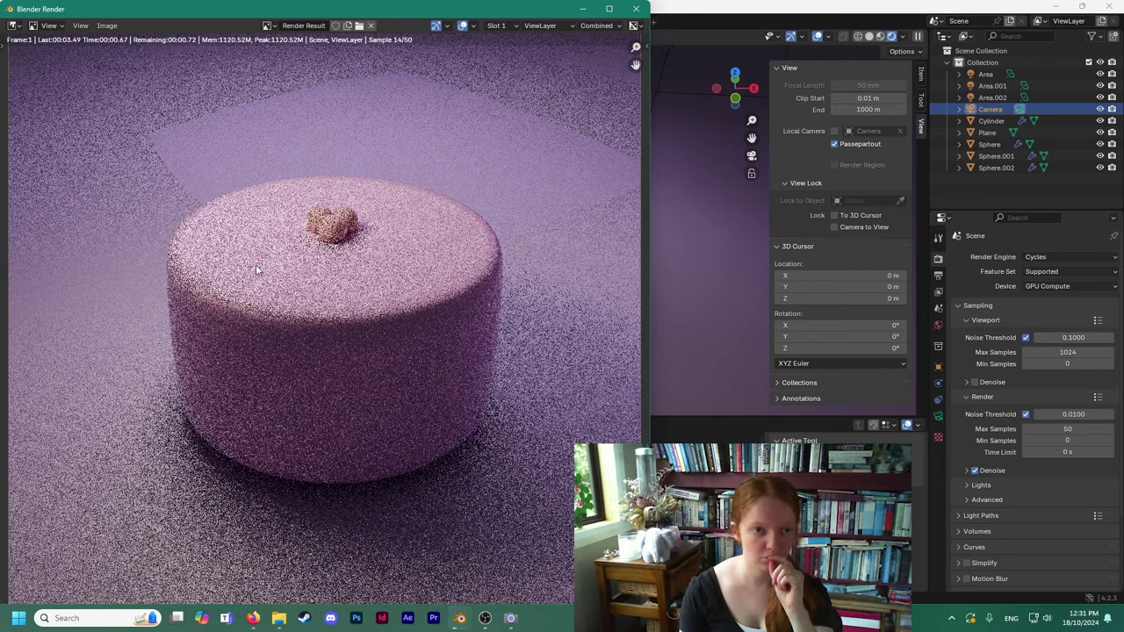
pyautogui.scroll(-1, 213, 136)
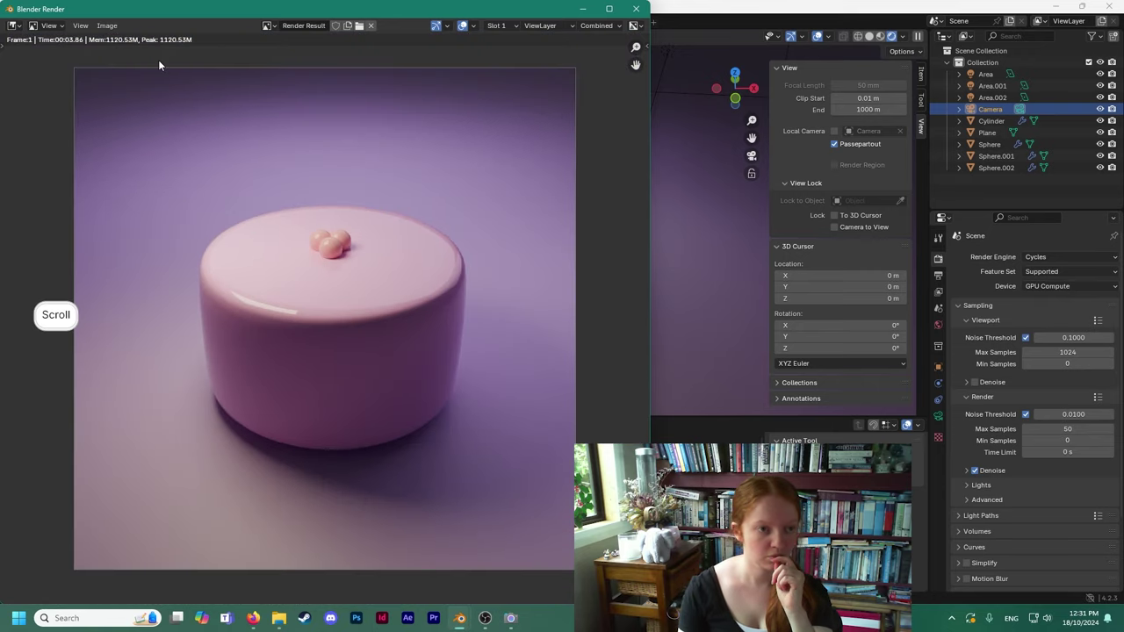
# Save this render as cake_50sample.png in the project folder.
pyautogui.click(106, 26)
pyautogui.click(139, 131)
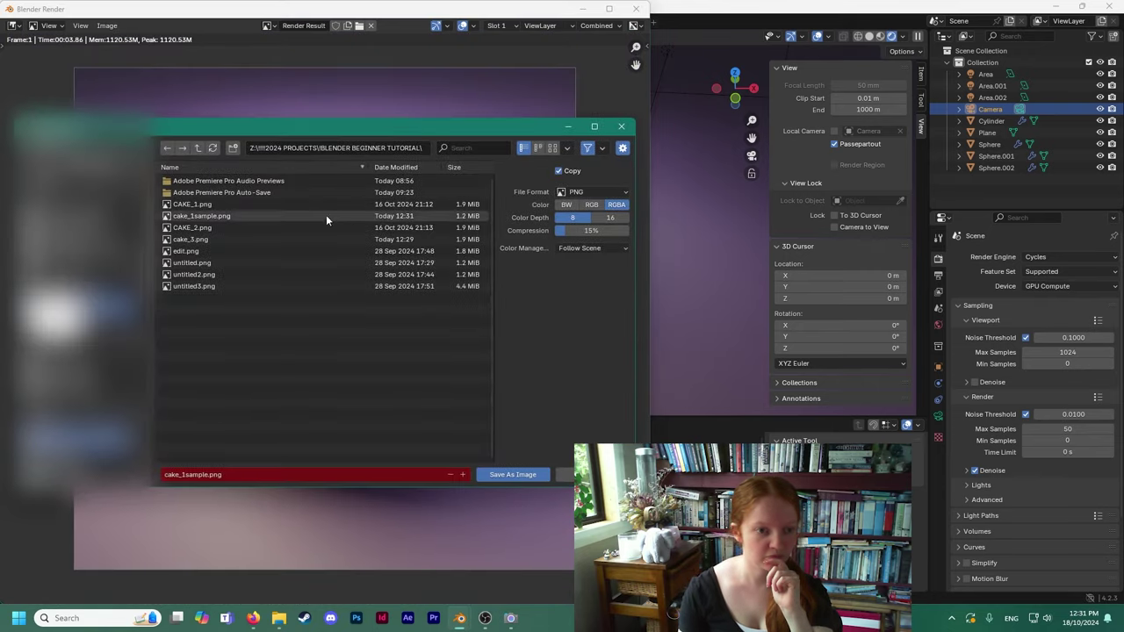
pyautogui.click(200, 477)
pyautogui.click(185, 474)
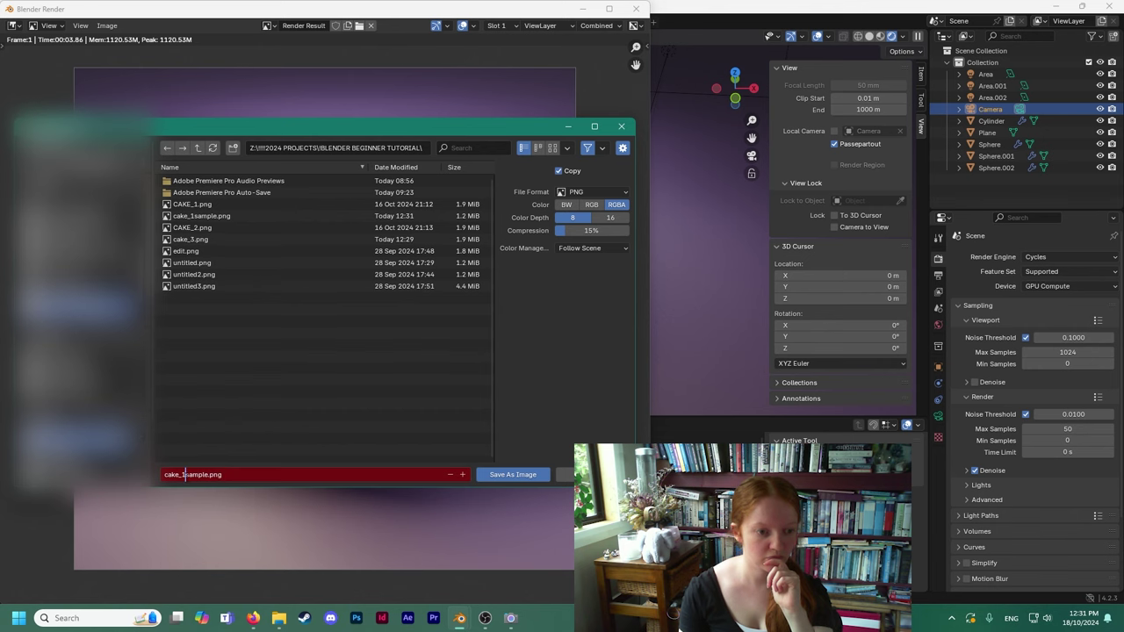
pyautogui.press('BackSpace')
pyautogui.write('50')
pyautogui.press('Return')
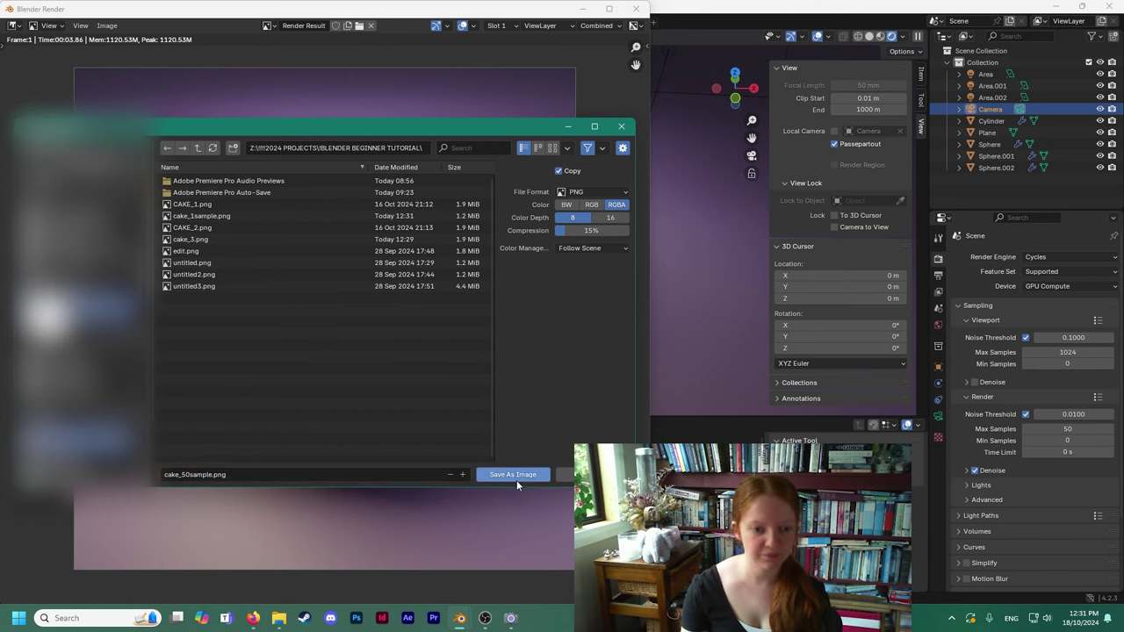
pyautogui.click(512, 475)
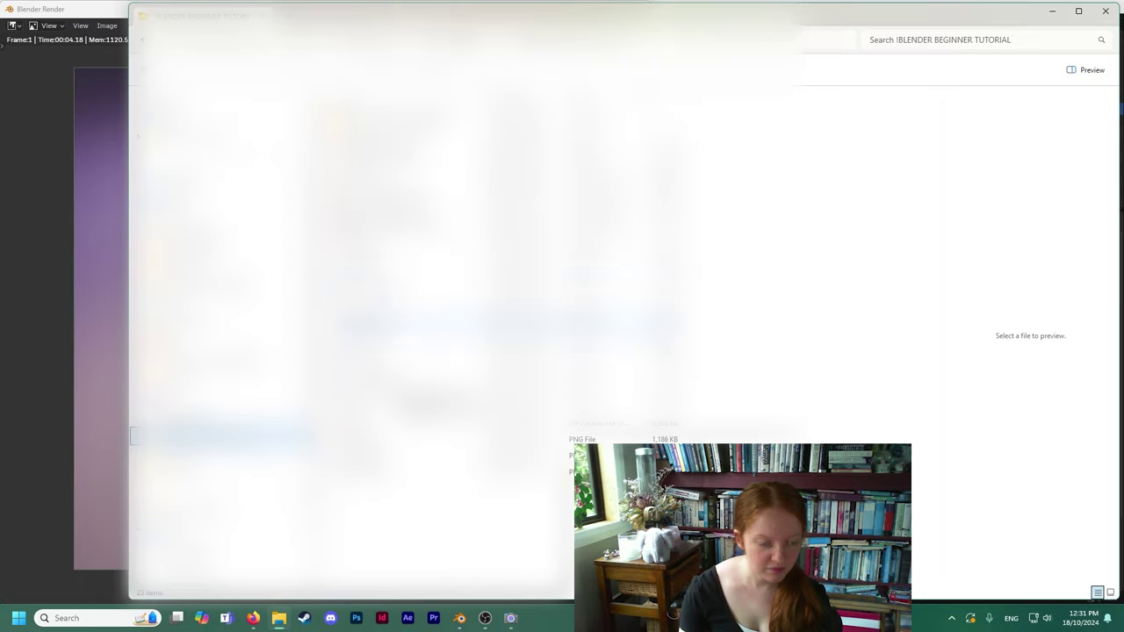
# Open cake_1sample.png and cake_50sample.png from the project folder in the image viewer and arrange them side by side.
pyautogui.click(514, 292)
pyautogui.press('Return')
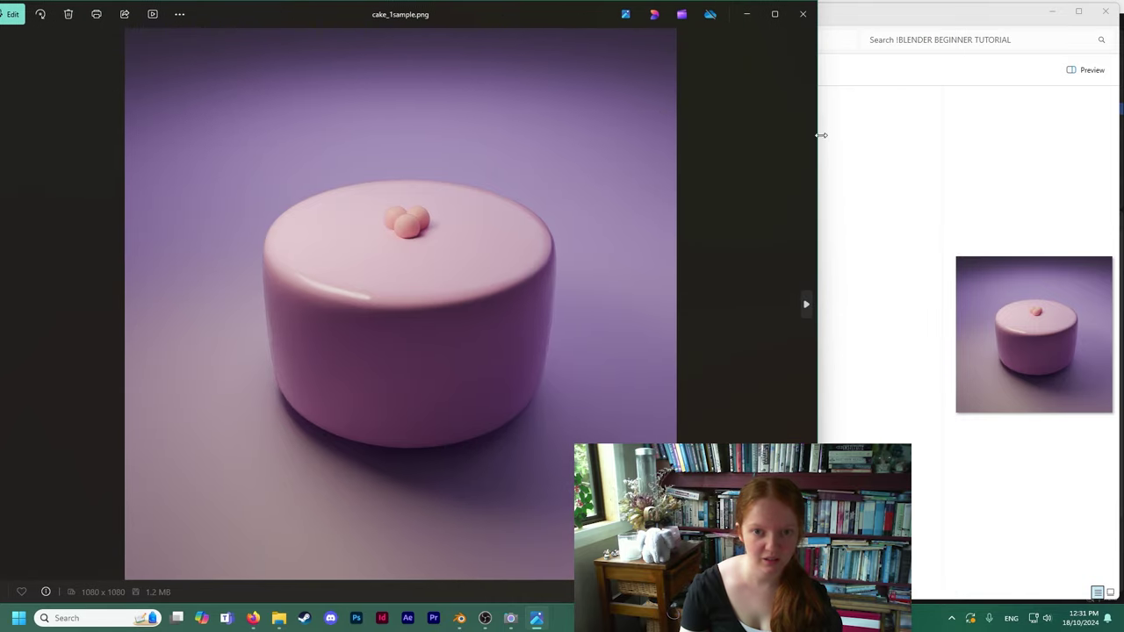
pyautogui.moveTo(821, 134); pyautogui.dragTo(577, 139)
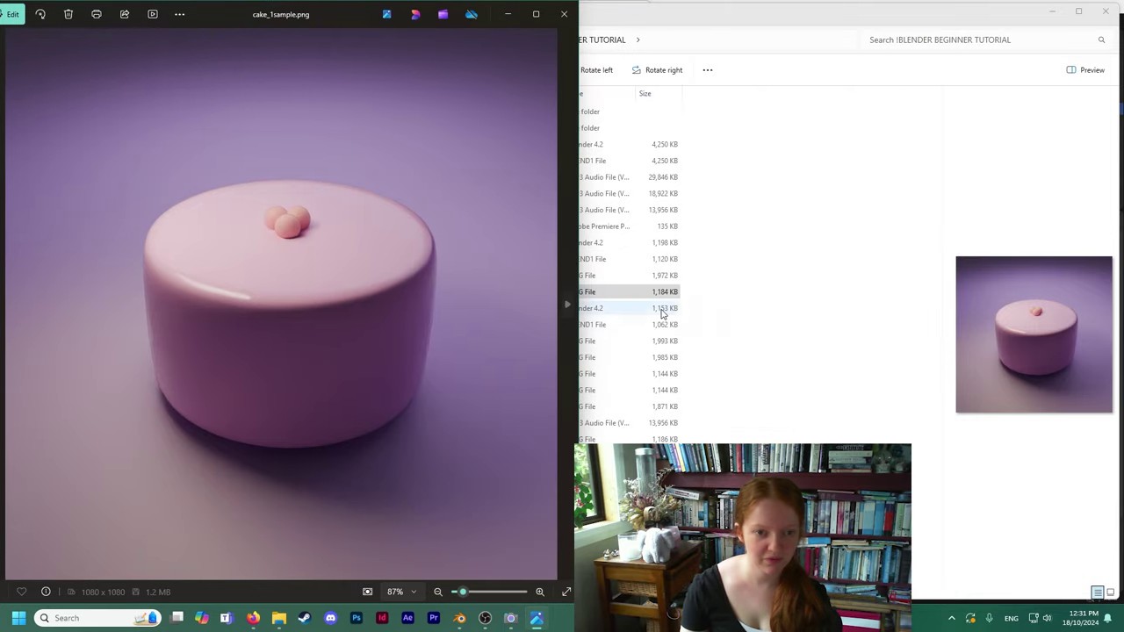
pyautogui.click(661, 339)
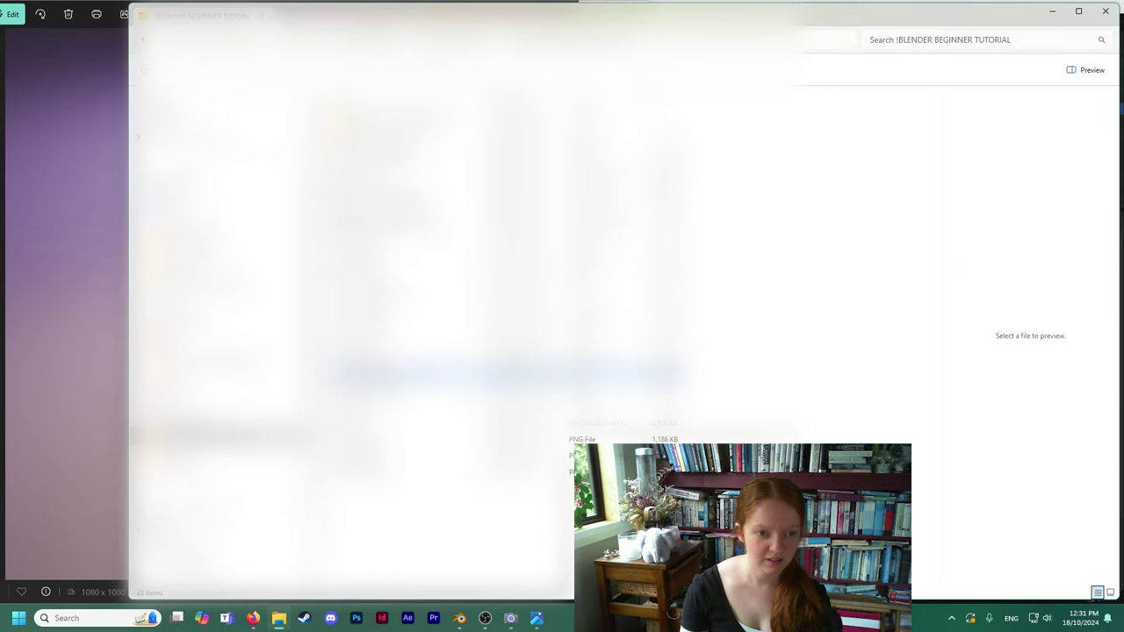
pyautogui.doubleClick(428, 374)
pyautogui.moveTo(395, 141); pyautogui.dragTo(771, 115)
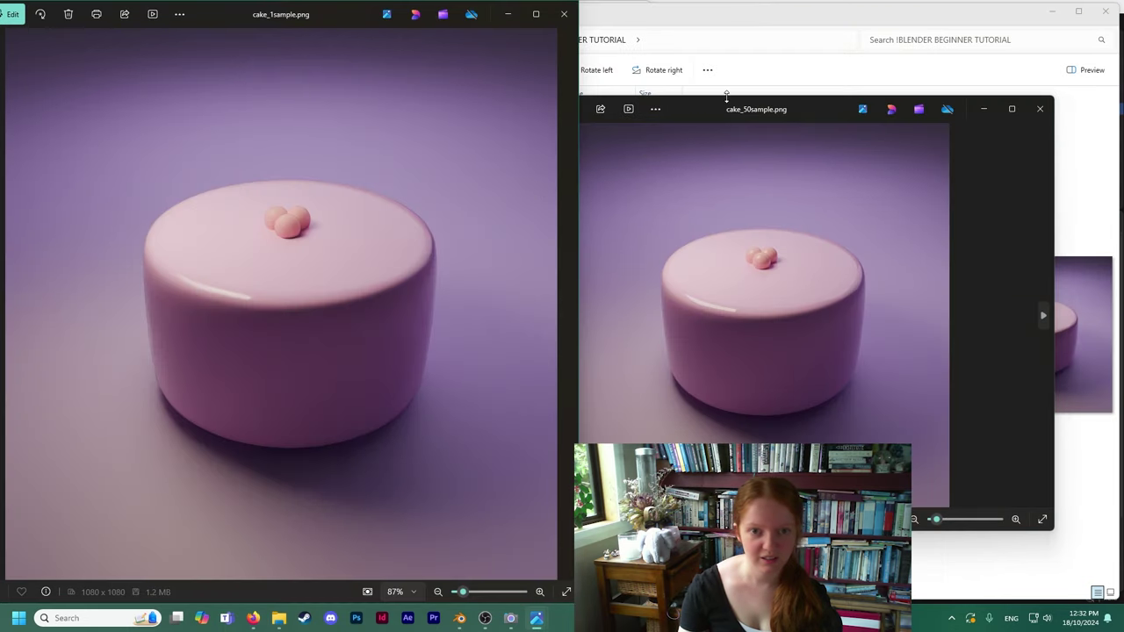
pyautogui.doubleClick(727, 94)
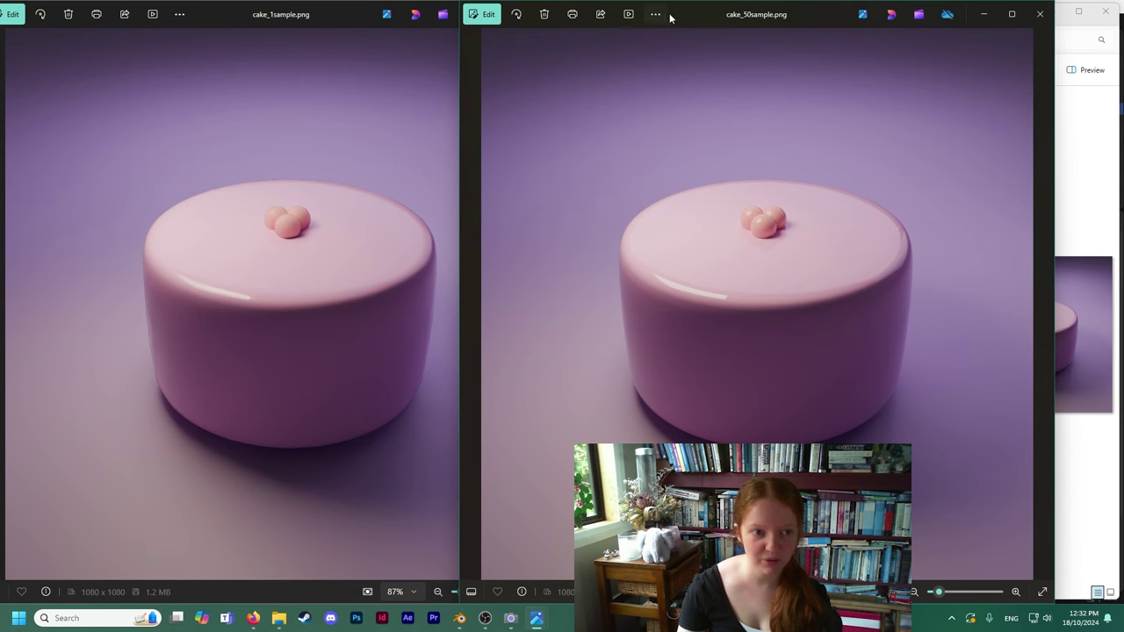
pyautogui.moveTo(673, 27); pyautogui.dragTo(748, 20)
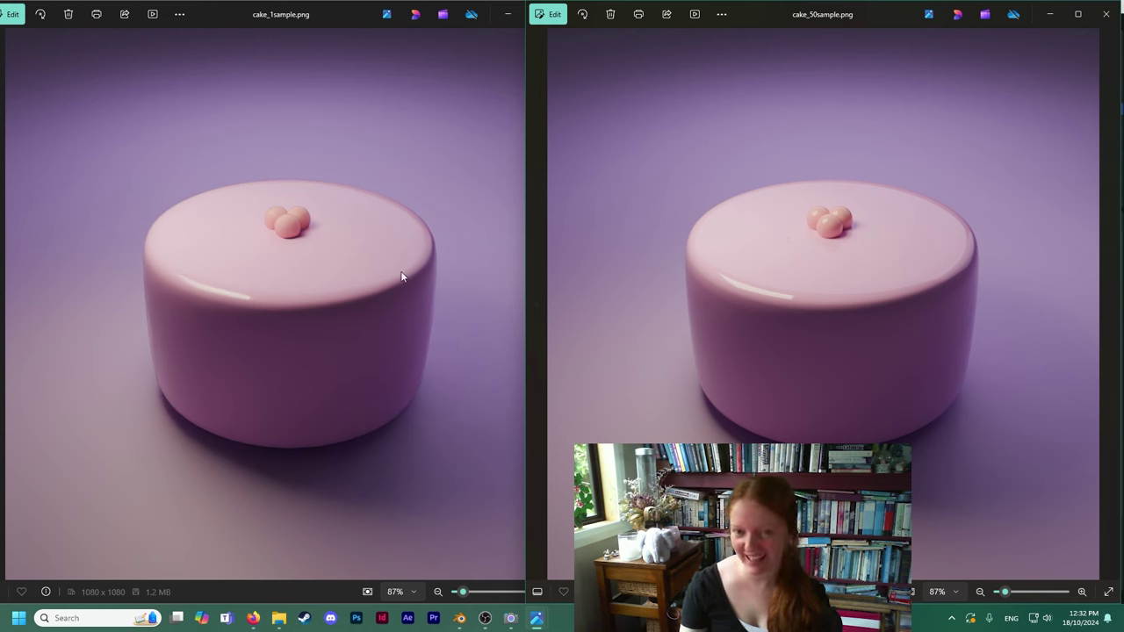
# Compare the cake's top, highlights and pink balls up close in the 1-sample and 50-sample images.
pyautogui.scroll(6, 263, 230)
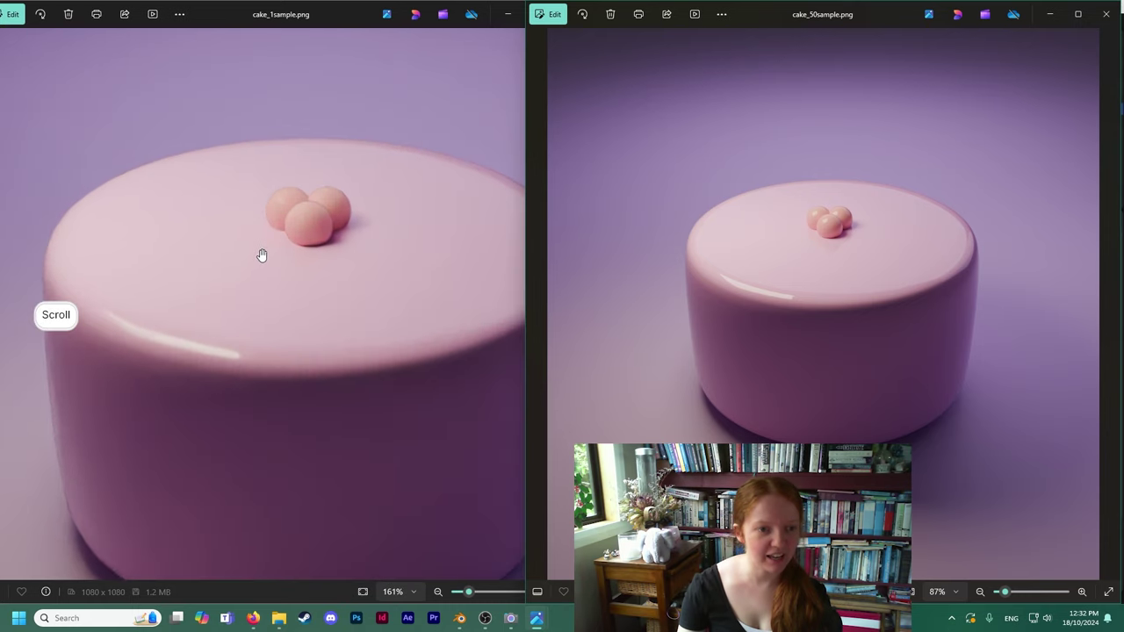
pyautogui.scroll(6, 797, 211)
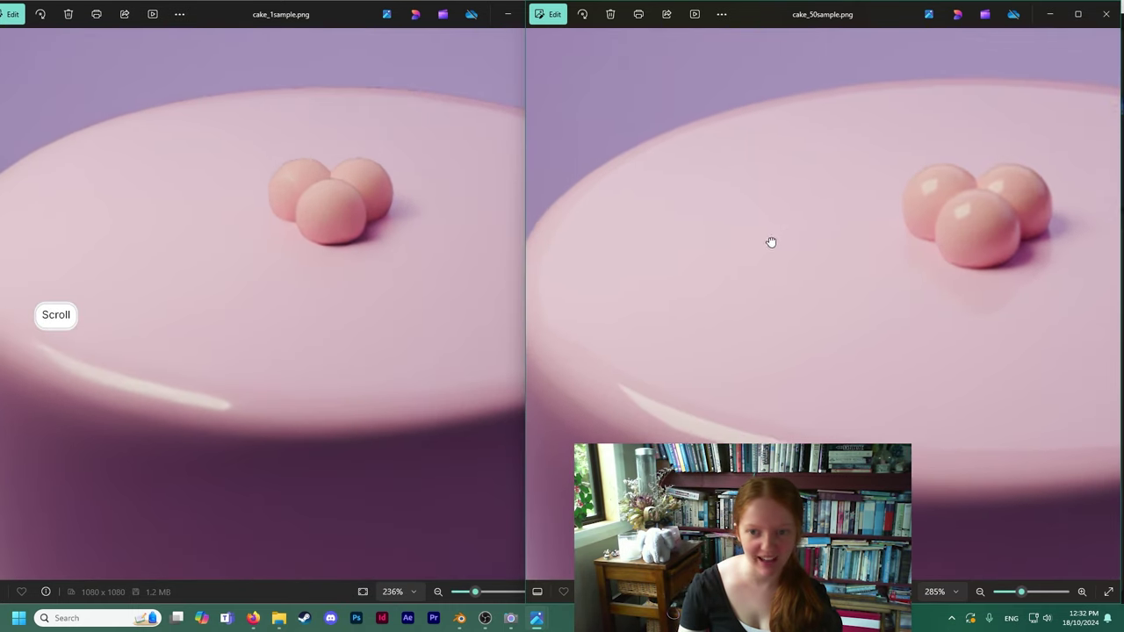
pyautogui.scroll(-4, 360, 200)
pyautogui.click(302, 220)
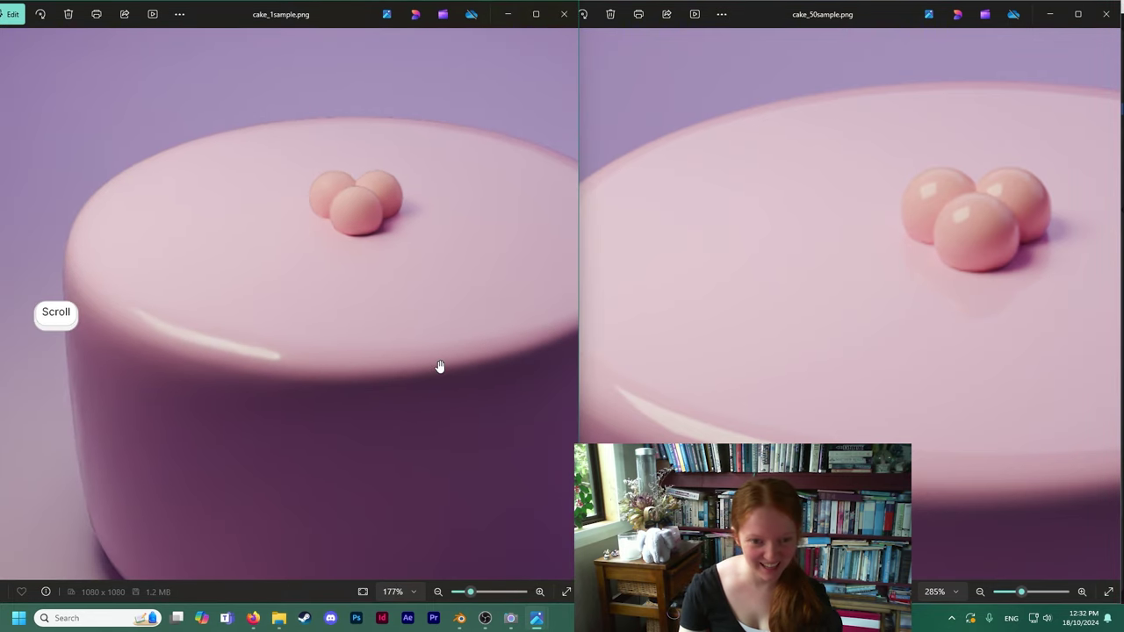
pyautogui.scroll(-2, 332, 303)
pyautogui.scroll(-2, 332, 303)
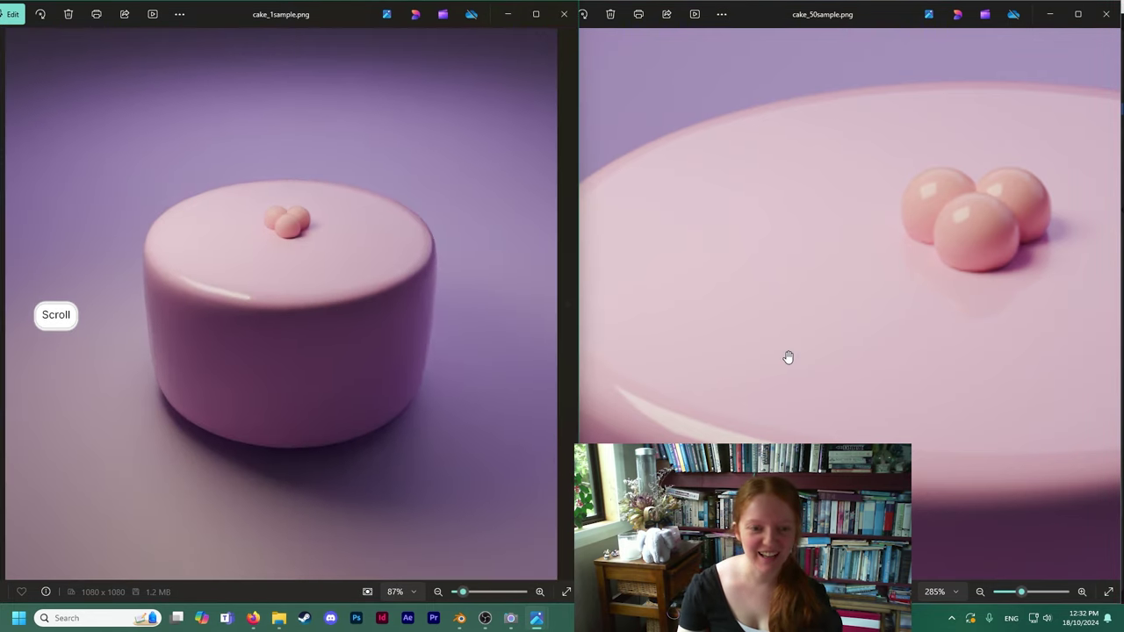
pyautogui.scroll(-5, 785, 356)
pyautogui.scroll(-2, 829, 312)
pyautogui.click(846, 302)
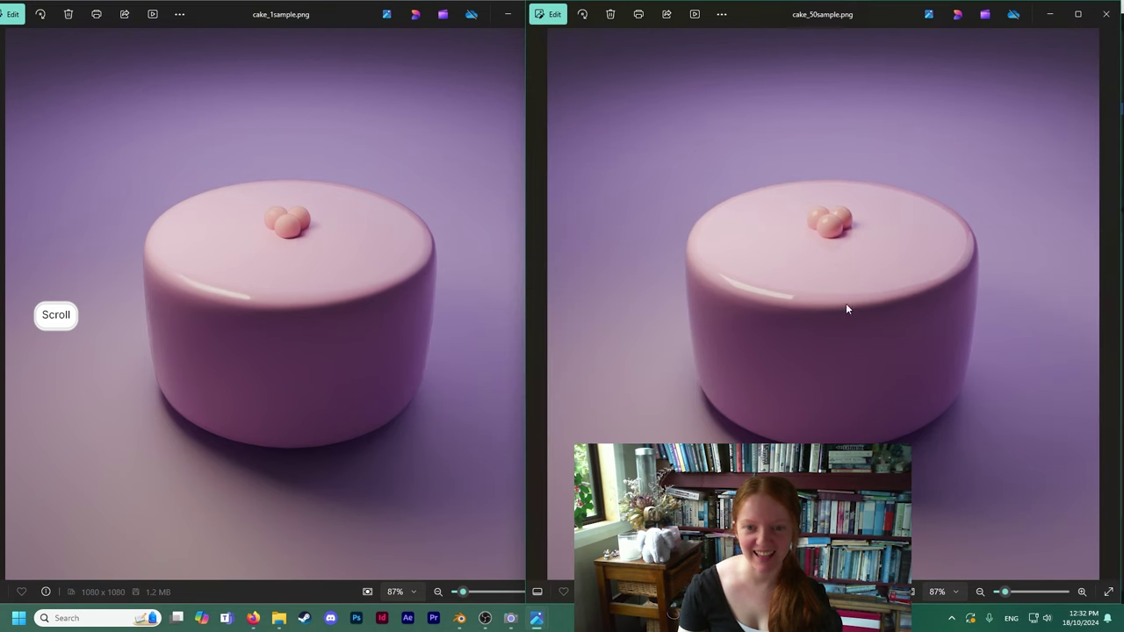
# Close both comparison images, minimise the project folder window and close Blender's render window.
pyautogui.click(1103, 15)
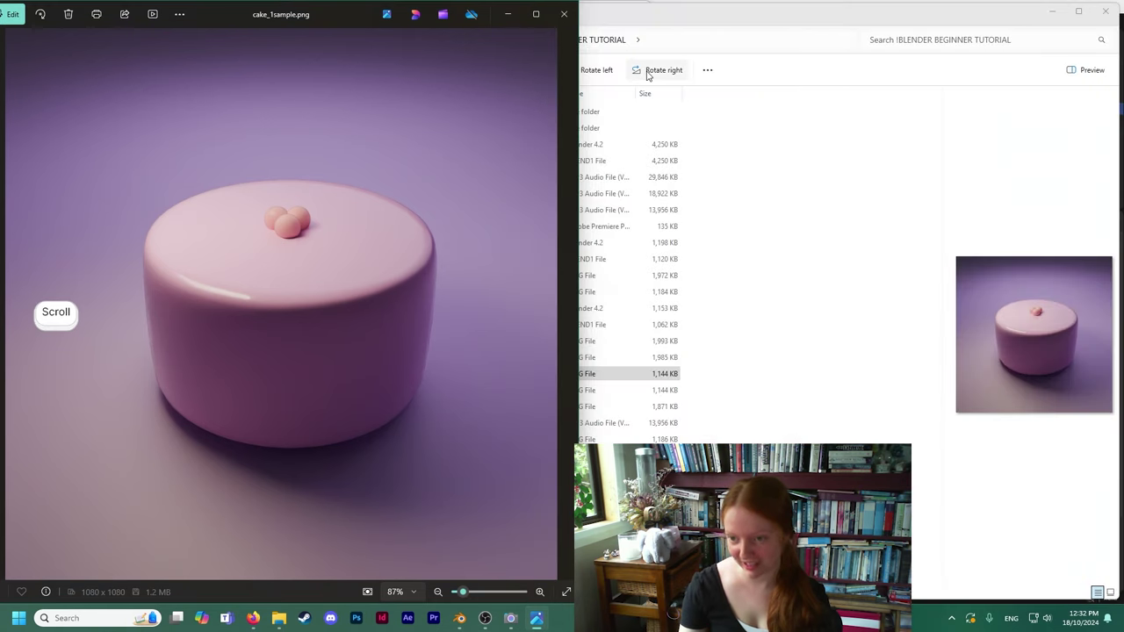
pyautogui.click(563, 14)
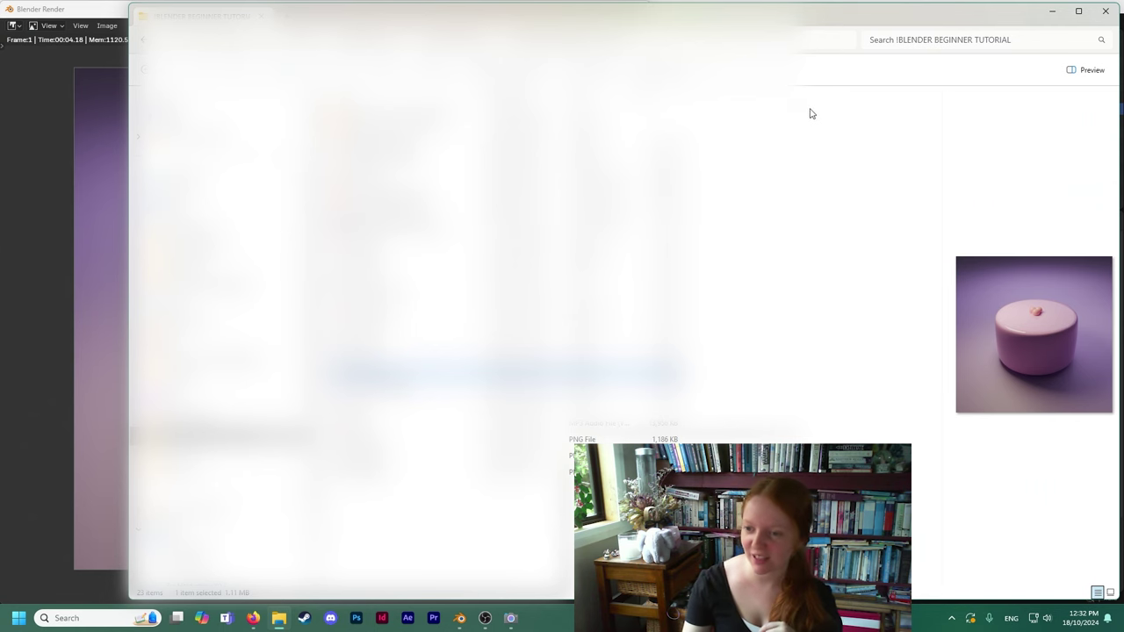
pyautogui.moveTo(900, 19); pyautogui.dragTo(852, 40)
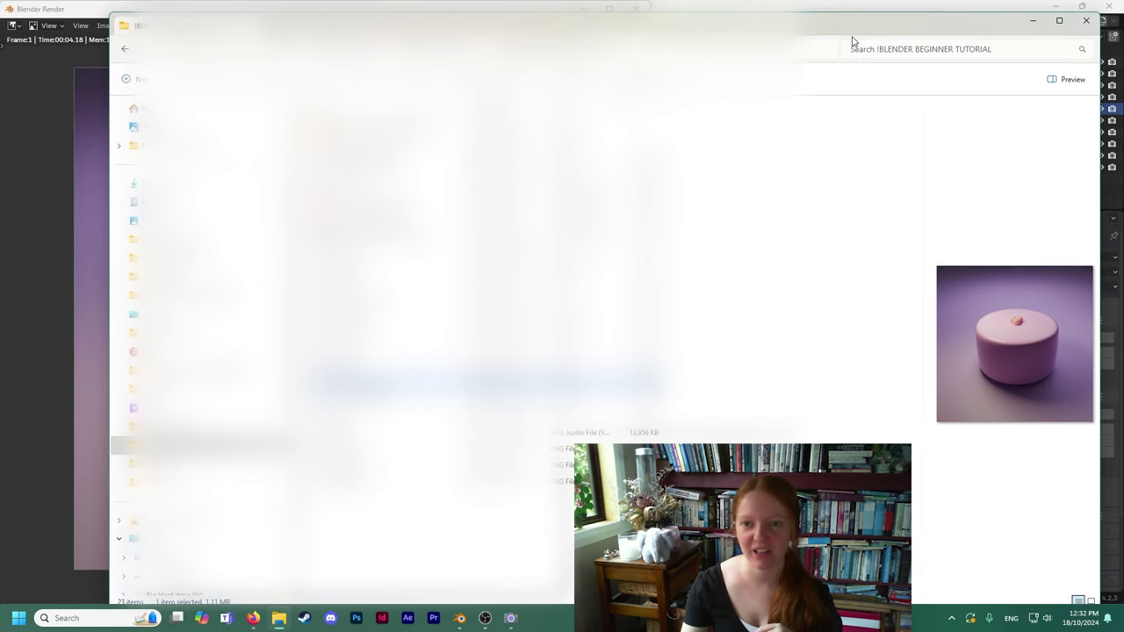
pyautogui.click(1032, 22)
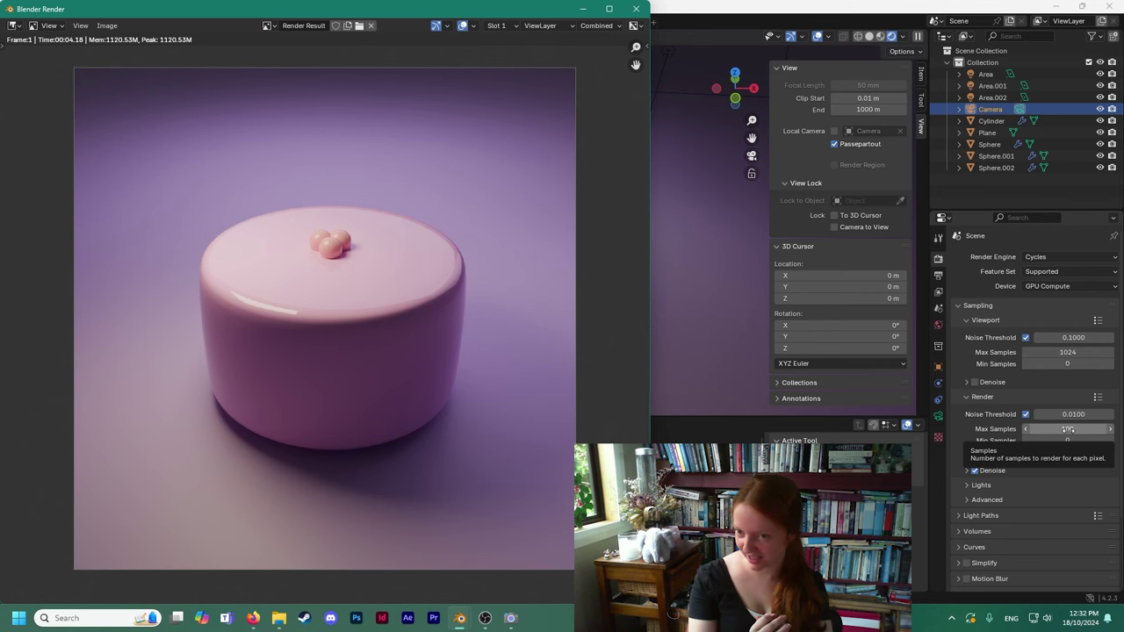
pyautogui.click(635, 9)
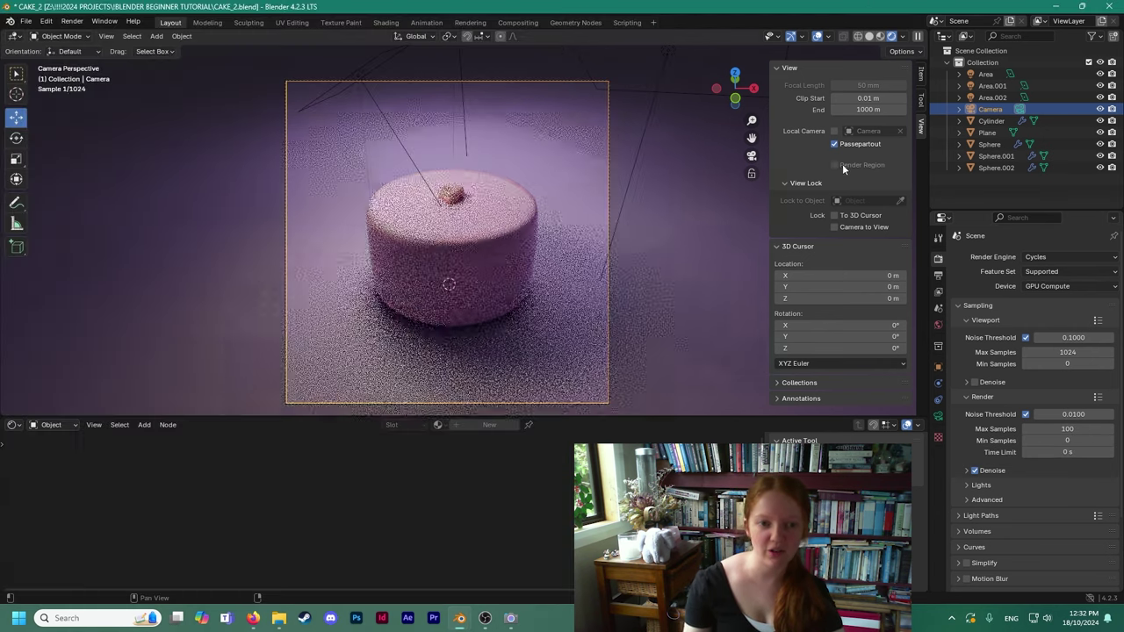
# Switch the render engine to EEVEE, select the cake body and render the still image.
pyautogui.click(1055, 256)
pyautogui.click(1054, 273)
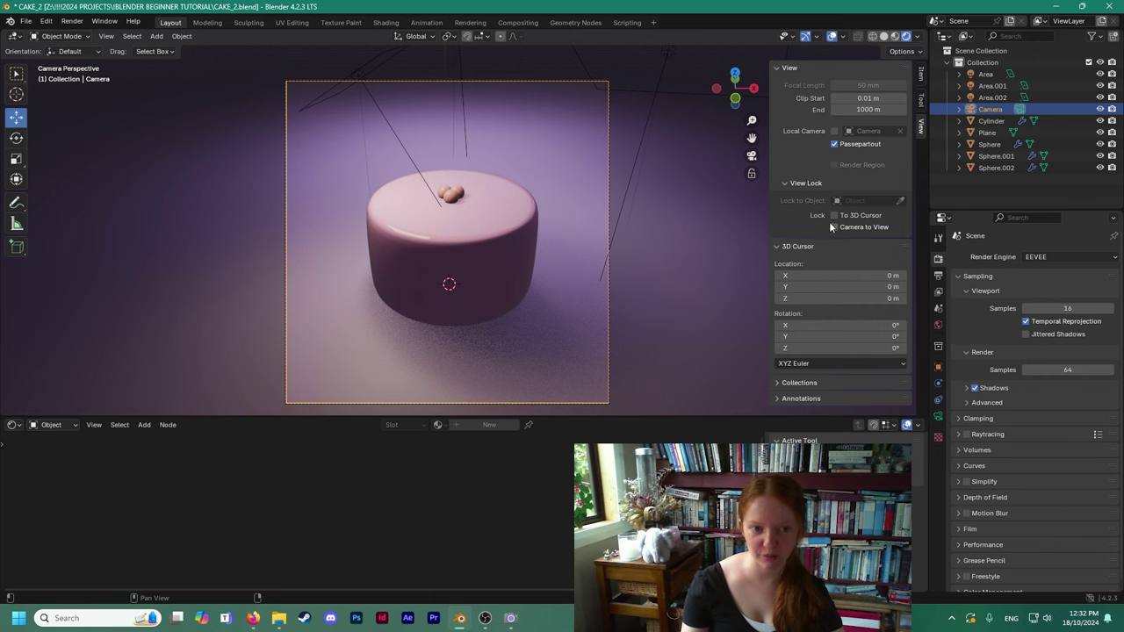
pyautogui.click(514, 224)
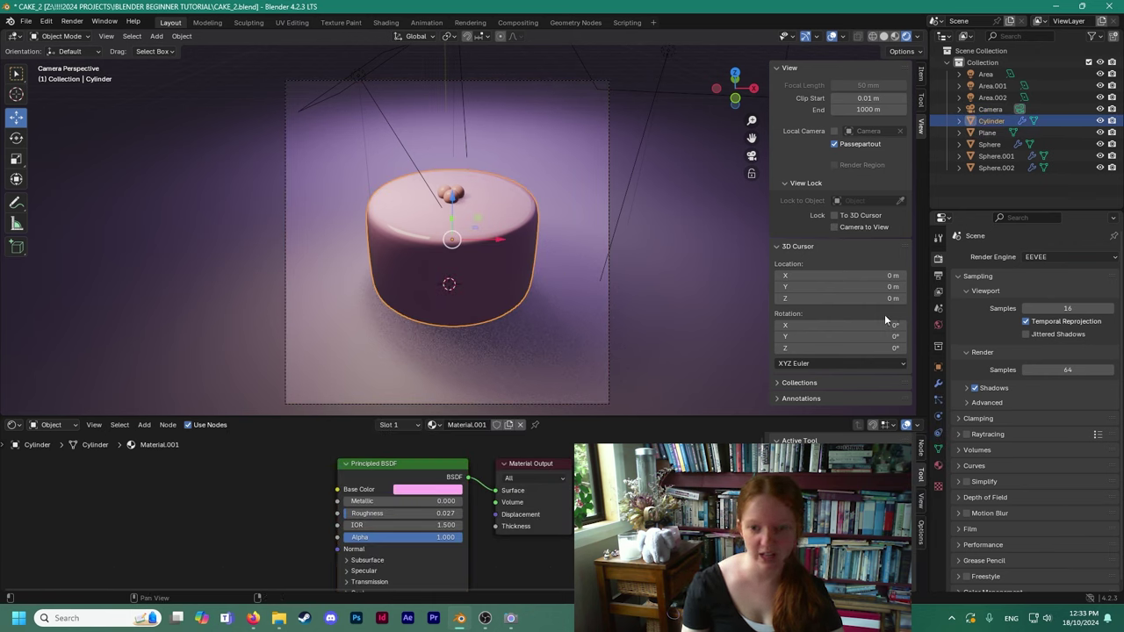
pyautogui.click(72, 21)
pyautogui.click(88, 36)
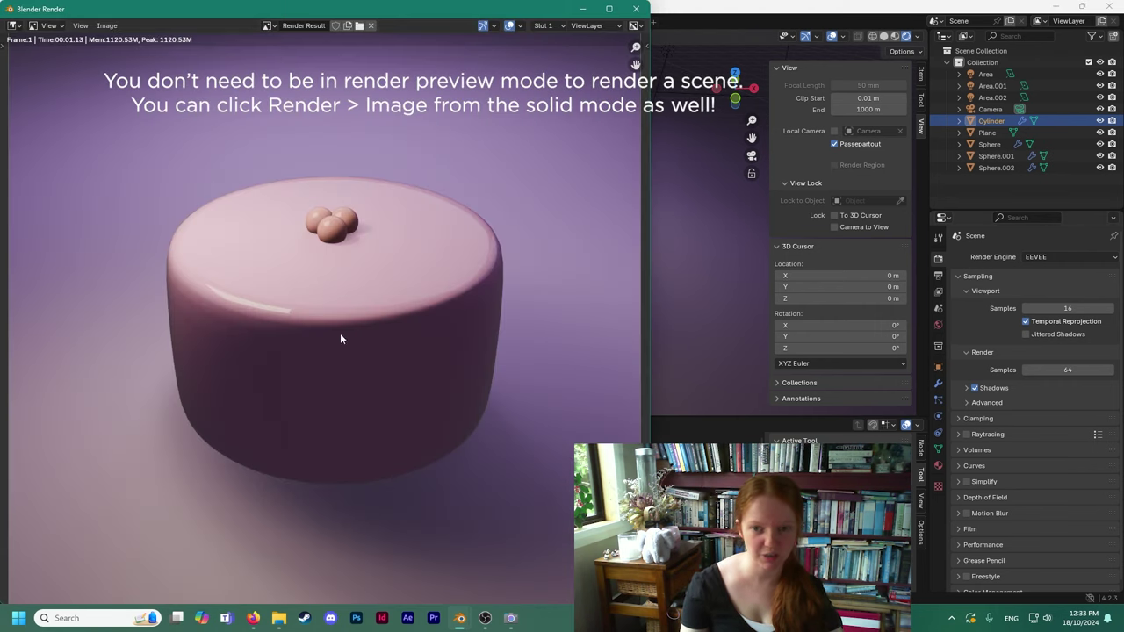
# Save the EEVEE render as cake_eevee.png in the project folder.
pyautogui.scroll(-2, 331, 345)
pyautogui.scroll(1, 331, 348)
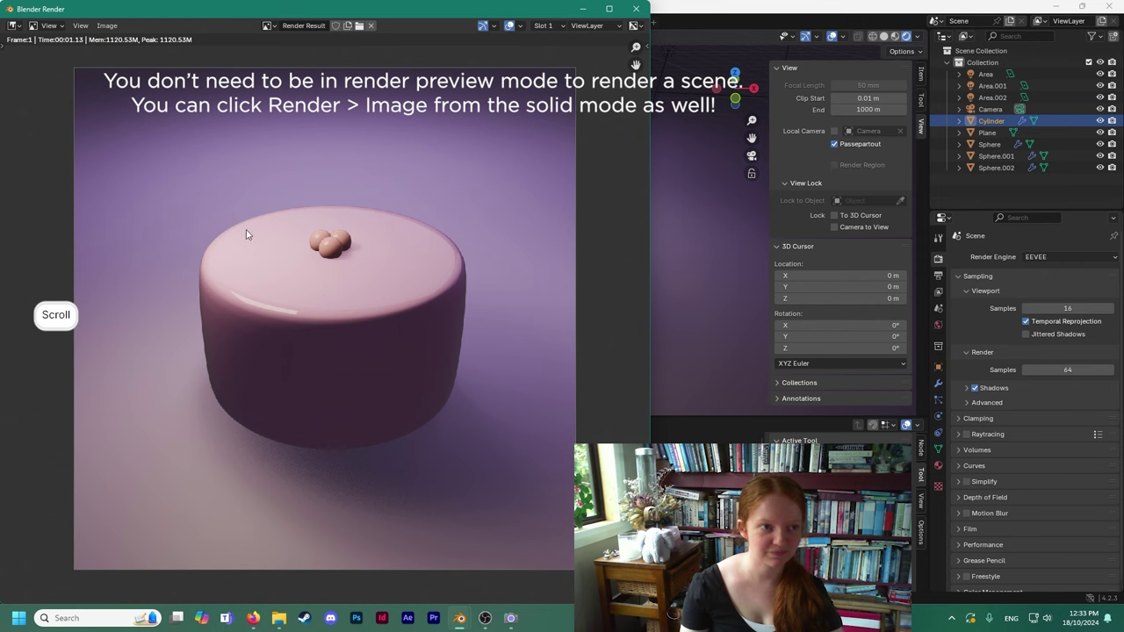
pyautogui.click(107, 25)
pyautogui.click(131, 134)
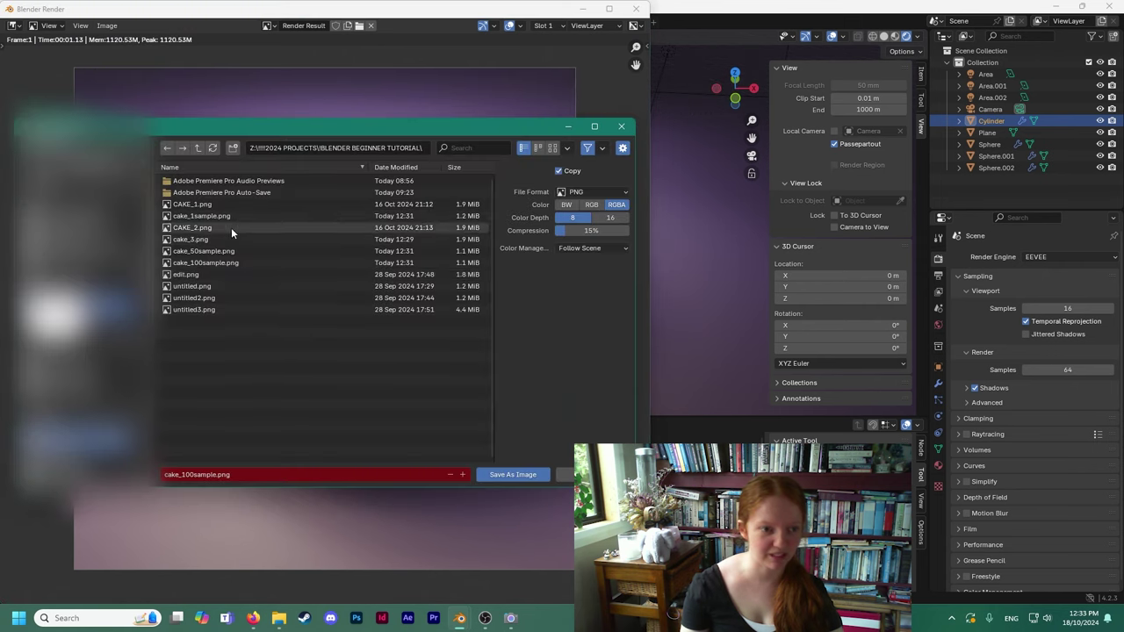
pyautogui.click(201, 475)
pyautogui.hotkey('shift', 'Home')
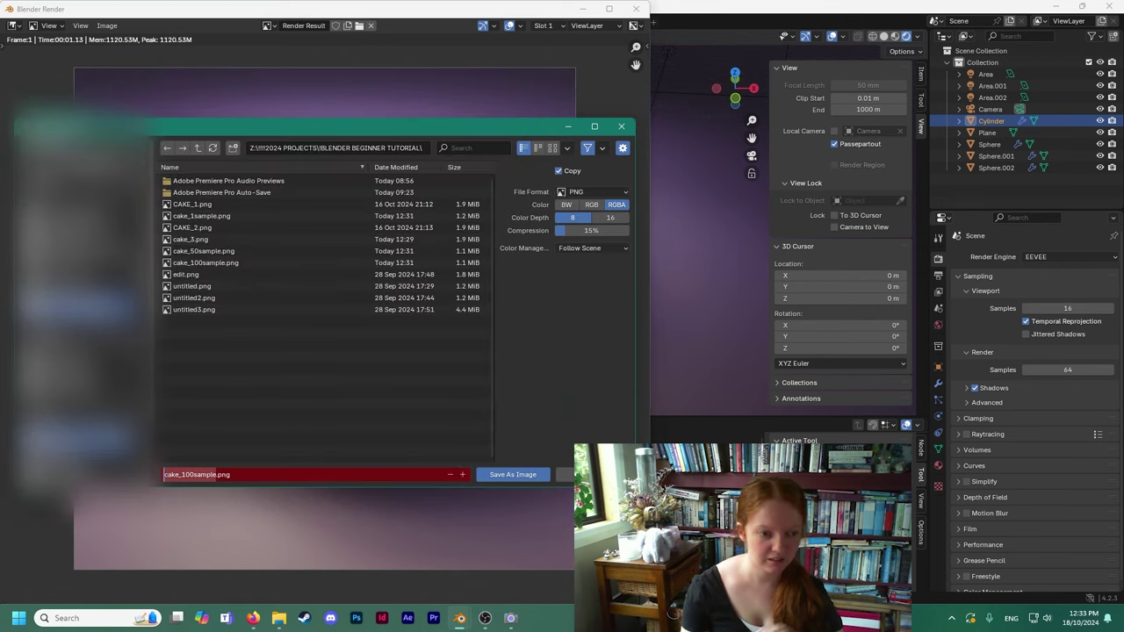
pyautogui.write('cake_')
pyautogui.write('eevee')
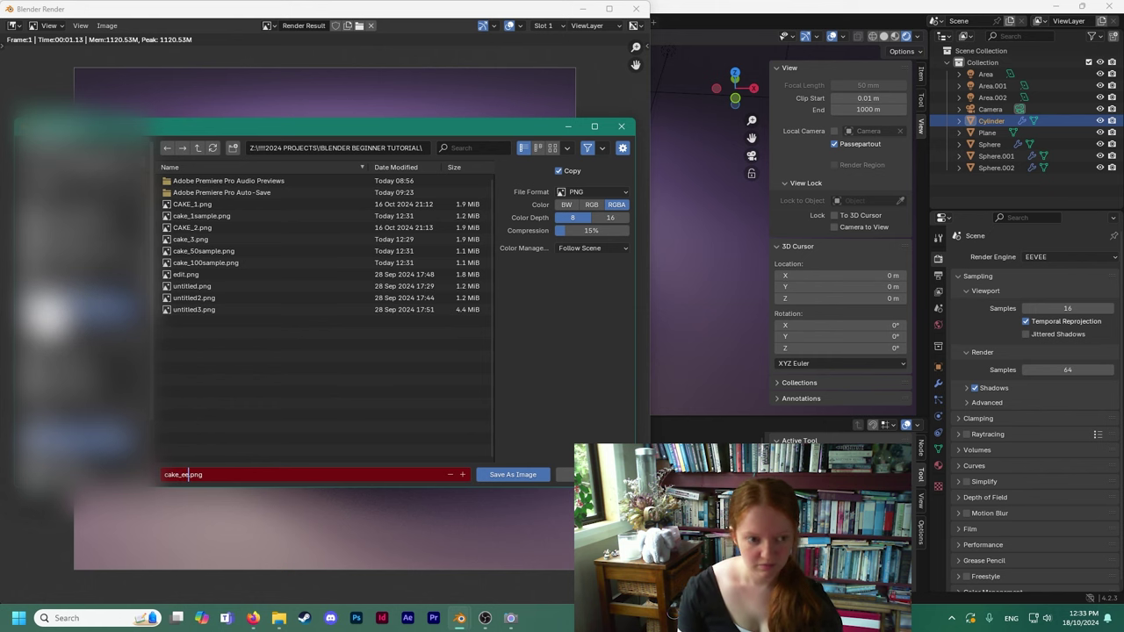
pyautogui.press('Return')
pyautogui.click(492, 476)
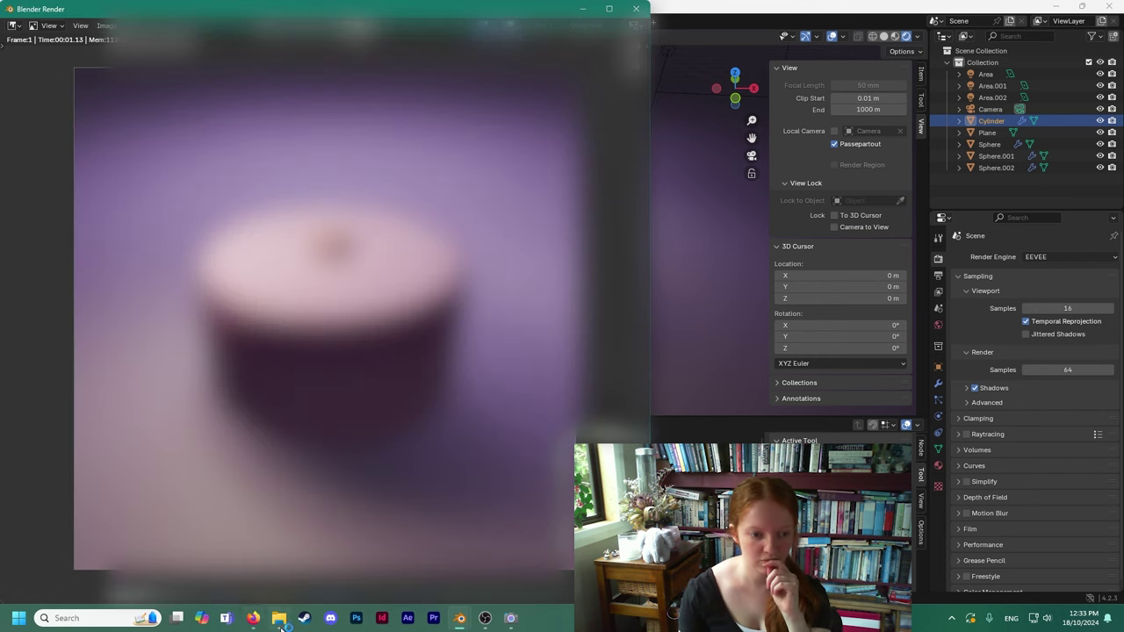
# Compare the EEVEE and Cycles cake images in the project folder's enlarged preview, then put away the folder and render windows.
pyautogui.click(279, 619)
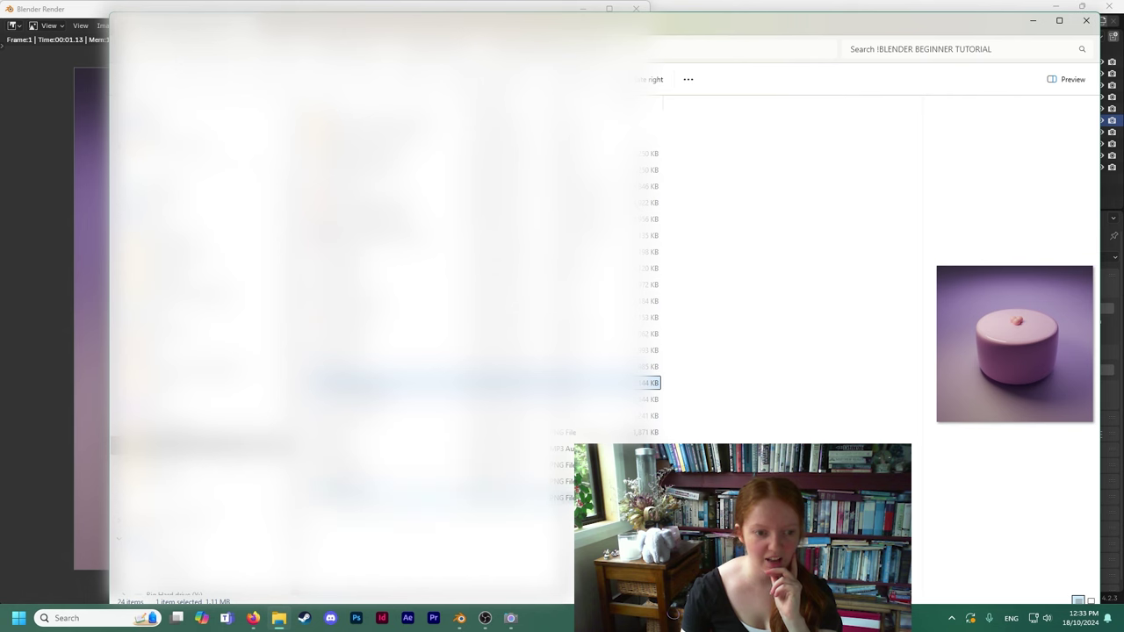
pyautogui.click(395, 415)
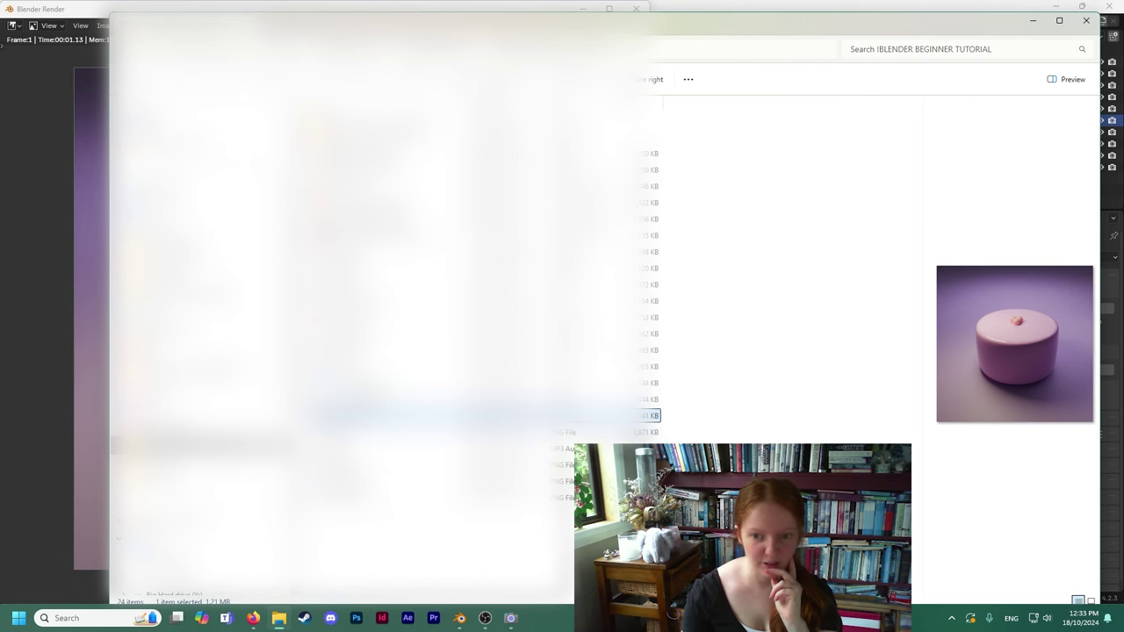
pyautogui.moveTo(923, 229); pyautogui.dragTo(780, 230)
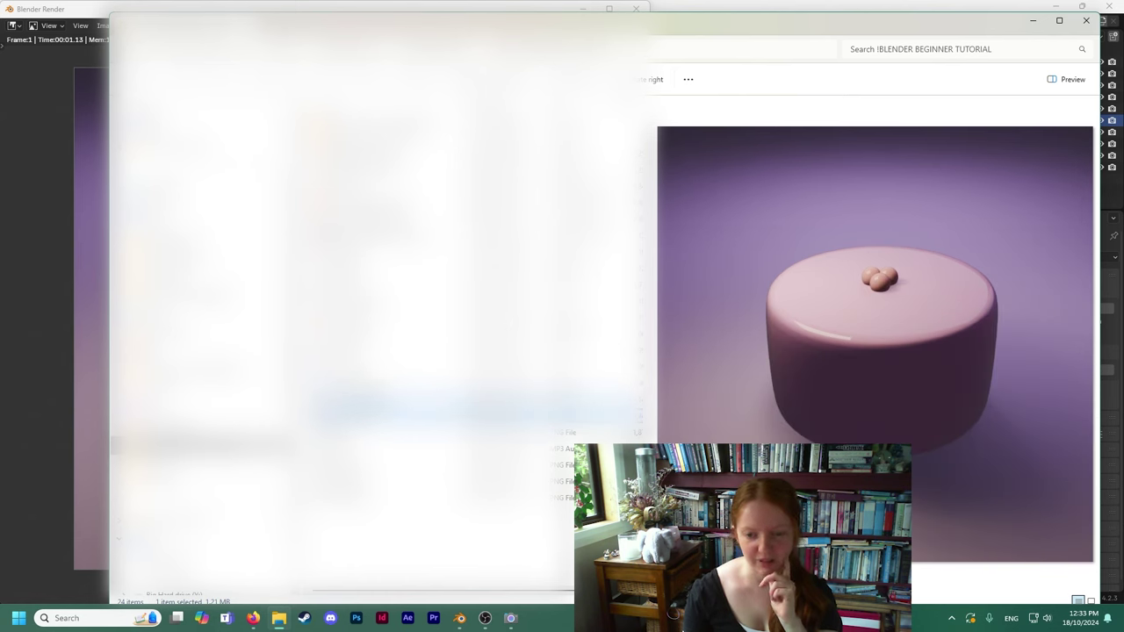
pyautogui.press('Up')
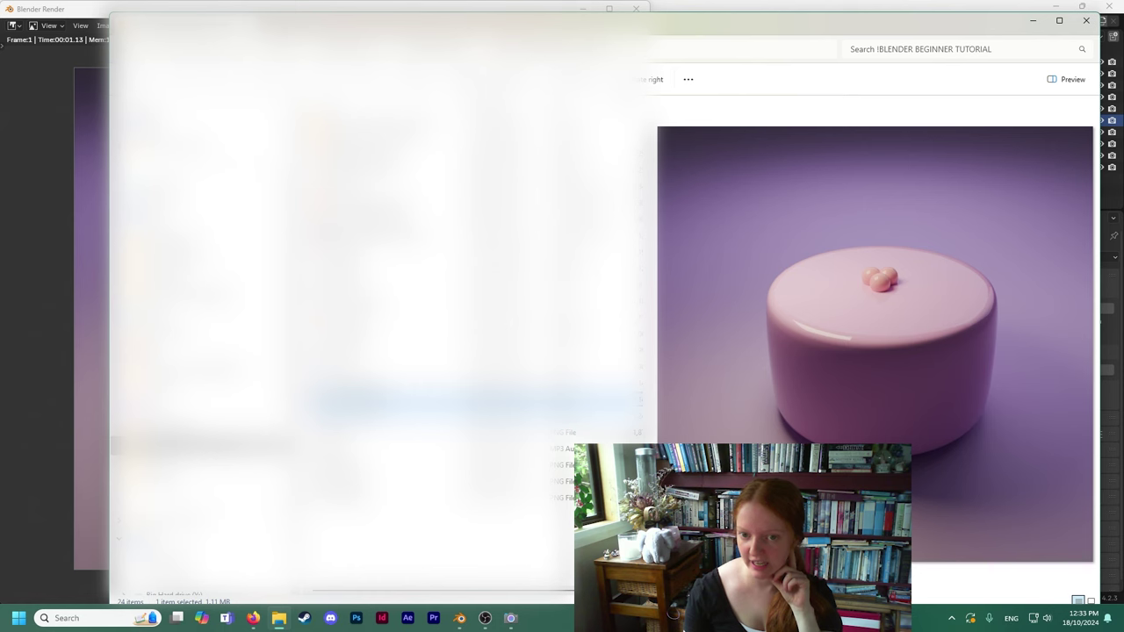
pyautogui.press('Down')
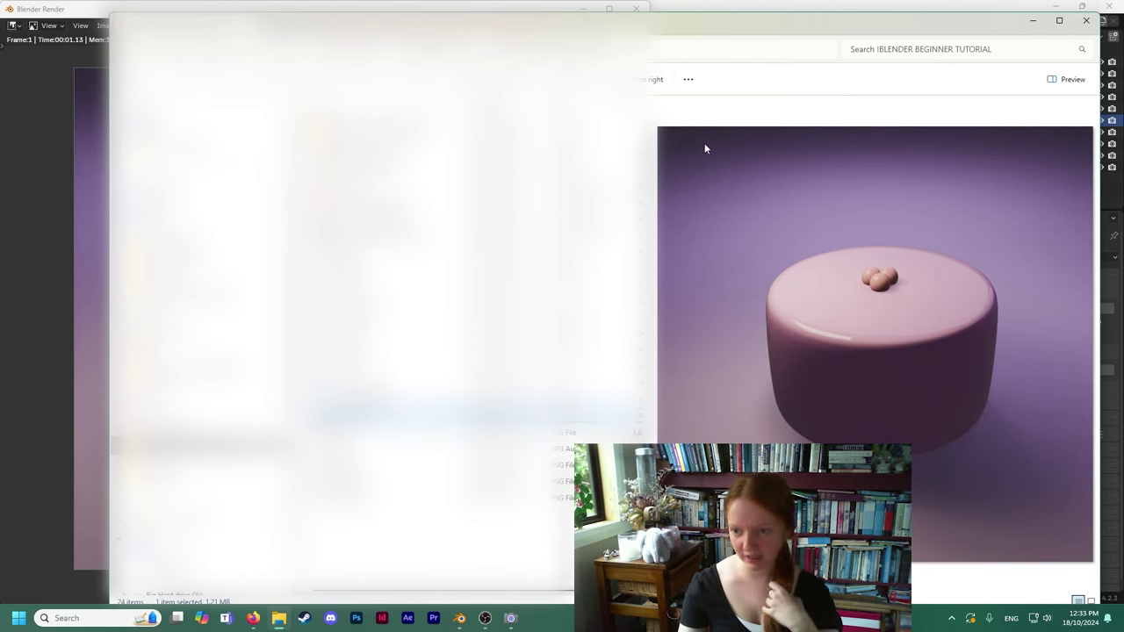
pyautogui.click(1032, 20)
pyautogui.click(636, 8)
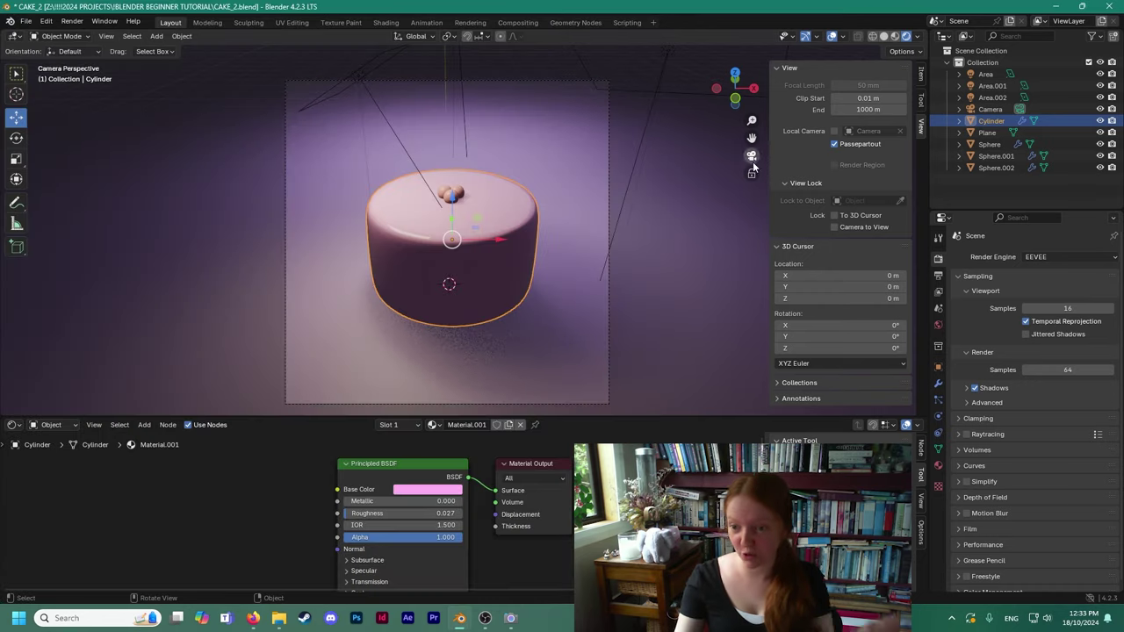
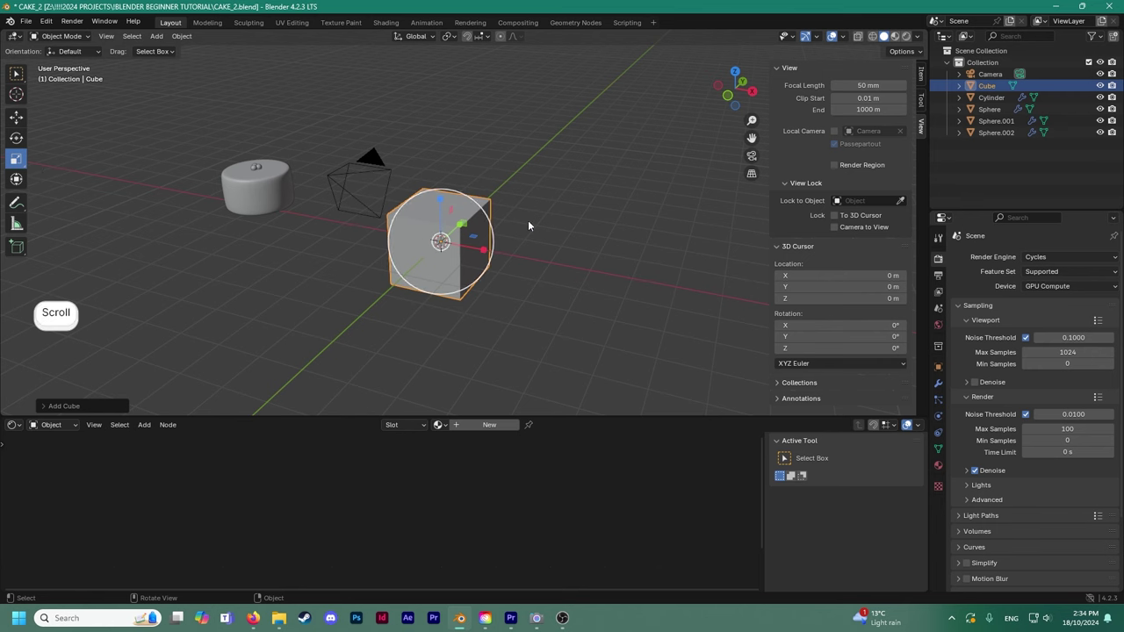
# Scale the new cube into a wide, flat square slab.
pyautogui.moveTo(484, 218); pyautogui.dragTo(517, 235)
pyautogui.keyDown('shift'); pyautogui.moveTo(519, 231); pyautogui.dragTo(518, 229, button='middle'); pyautogui.keyUp('shift')
pyautogui.moveTo(455, 178); pyautogui.dragTo(455, 213)
pyautogui.scroll(2, 474, 252)
pyautogui.moveTo(474, 251)
pyautogui.keyDown('shift'); pyautogui.mouseDown(button='middle')
pyautogui.moveTo(474, 262)
pyautogui.moveTo(470, 244)
pyautogui.mouseUp(button='middle'); pyautogui.keyUp('shift')
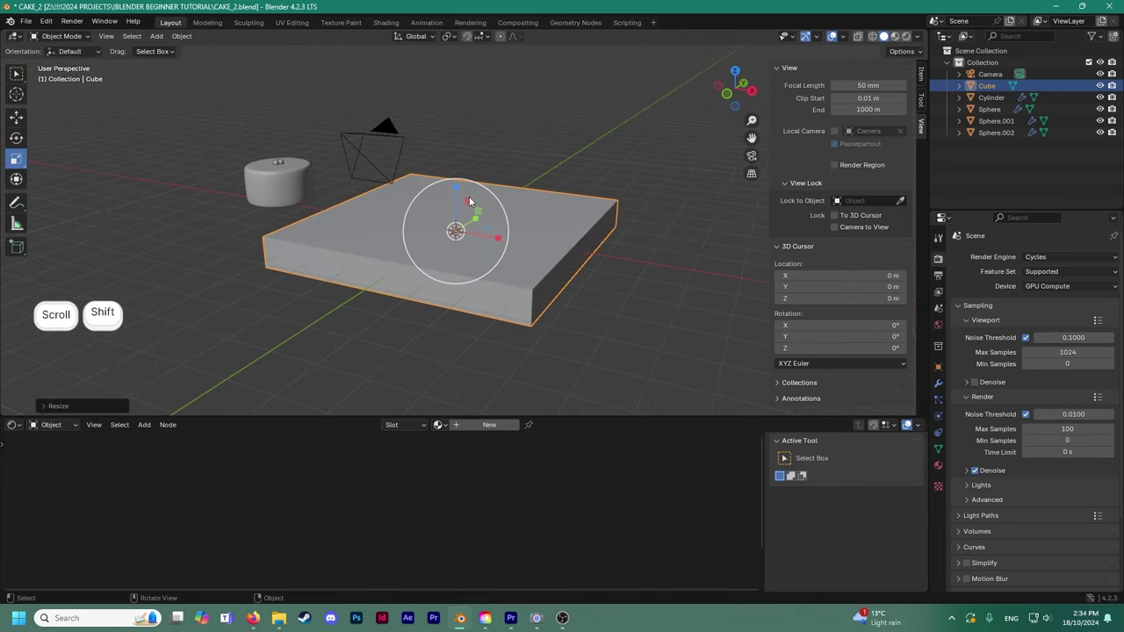
pyautogui.moveTo(456, 188); pyautogui.dragTo(456, 191)
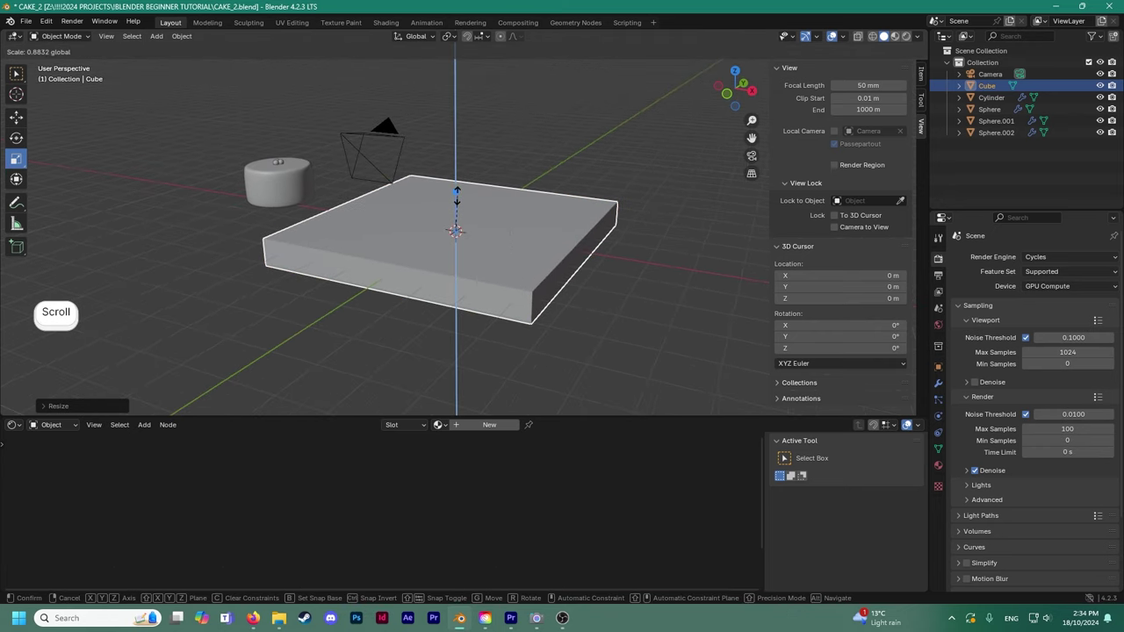
pyautogui.click(468, 220)
pyautogui.moveTo(562, 272); pyautogui.dragTo(562, 228, button='middle')
pyautogui.click(619, 192)
pyautogui.keyDown('shift'); pyautogui.moveTo(494, 240); pyautogui.dragTo(461, 251, button='middle'); pyautogui.keyUp('shift')
pyautogui.keyDown('shift'); pyautogui.click(460, 252); pyautogui.keyUp('shift')
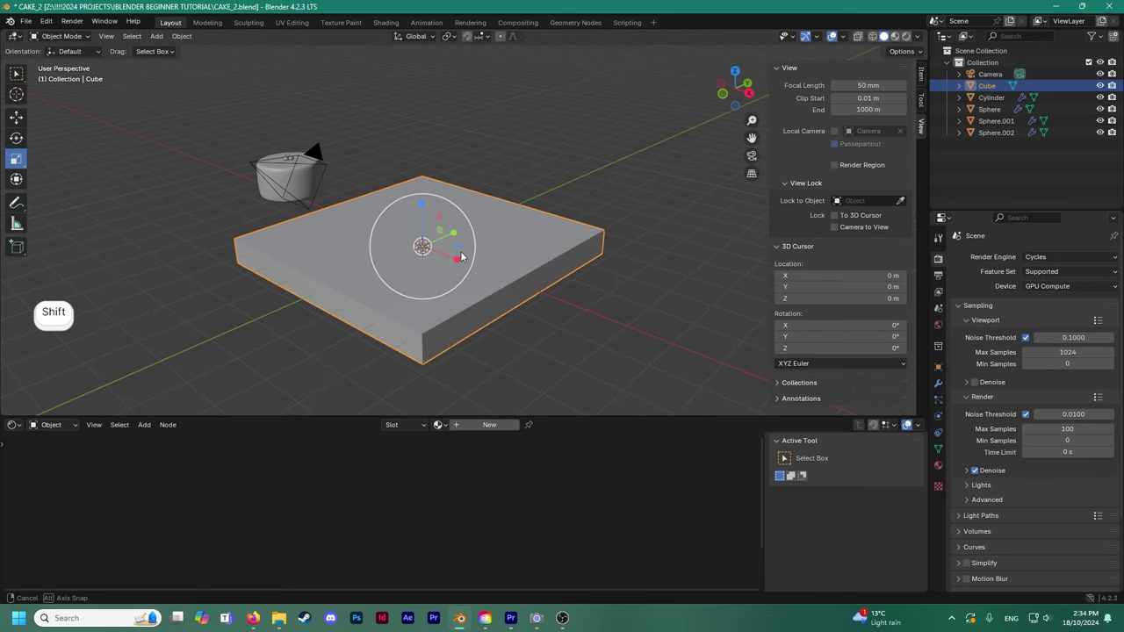
pyautogui.scroll(2, 469, 270)
pyautogui.keyDown('shift'); pyautogui.scroll(-4, 476, 242); pyautogui.keyUp('shift')
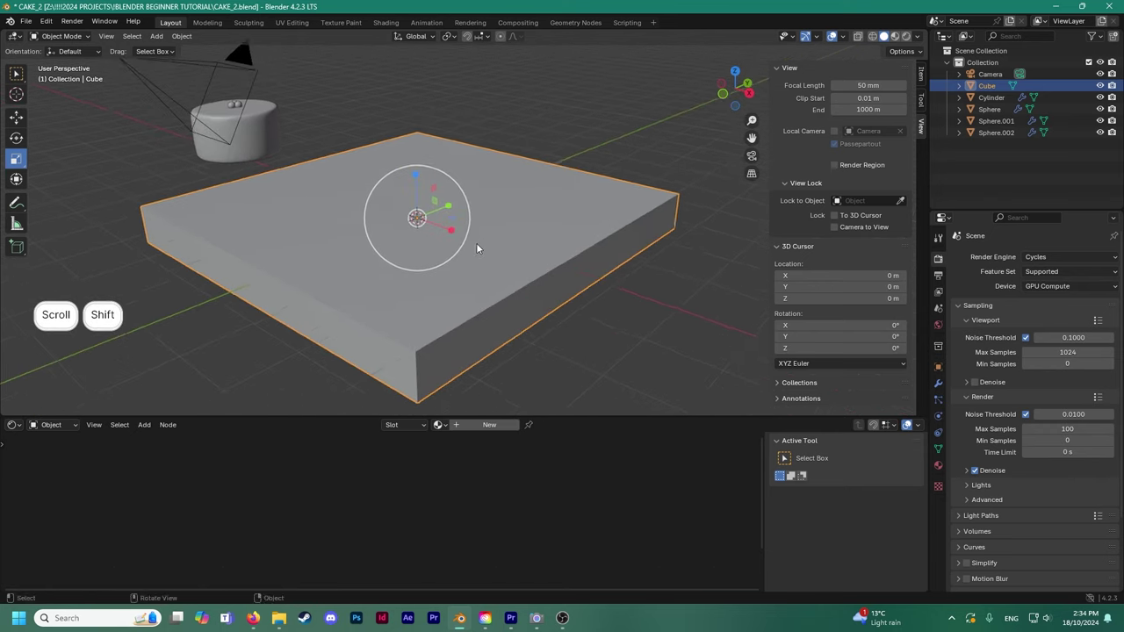
# Duplicate the flat slab and leave the copy in place.
pyautogui.rightClick(428, 217)
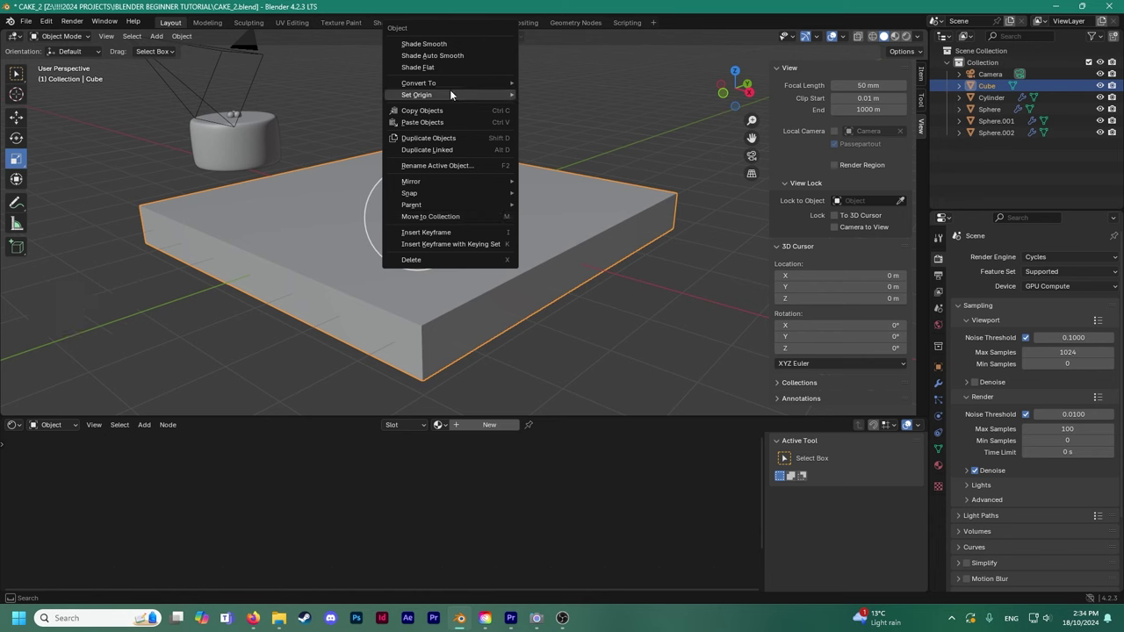
pyautogui.click(454, 138)
pyautogui.rightClick(479, 187)
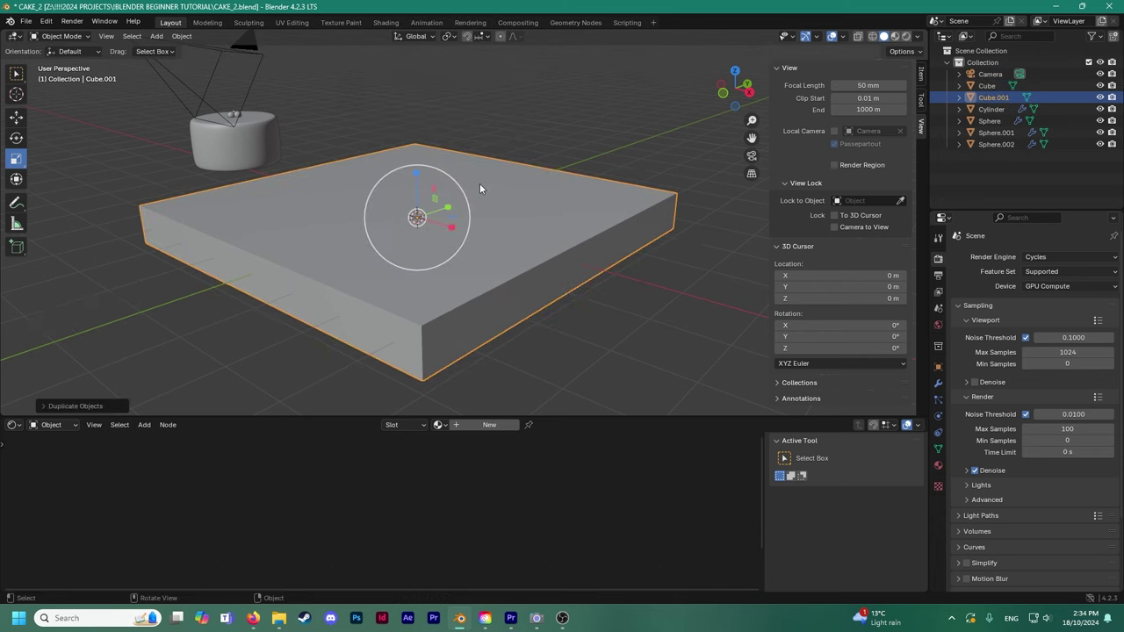
# Raise the duplicate and thin it into a flat layer just above the original slab.
pyautogui.click(15, 117)
pyautogui.moveTo(416, 180); pyautogui.dragTo(429, 156)
pyautogui.click(16, 159)
pyautogui.click(16, 117)
pyautogui.click(438, 132)
pyautogui.moveTo(436, 141); pyautogui.dragTo(377, 201, button='middle')
pyautogui.scroll(-3, 327, 192)
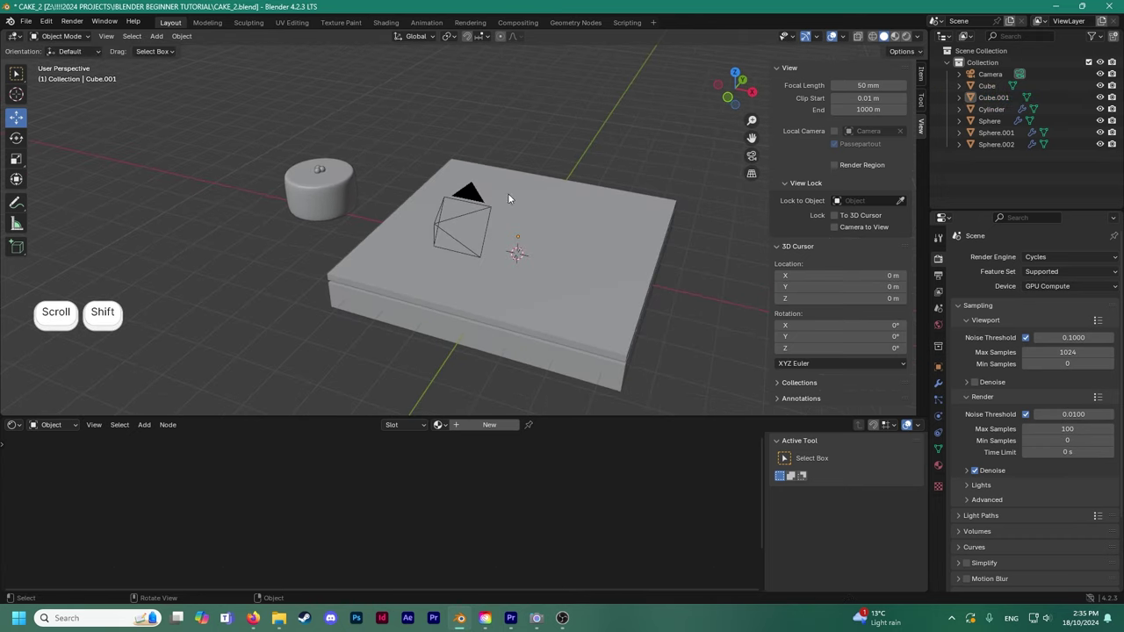
# Select both slabs, scale them up uniformly and deselect them.
pyautogui.moveTo(489, 208); pyautogui.dragTo(508, 223, button='middle')
pyautogui.click(508, 229)
pyautogui.keyDown('shift'); pyautogui.click(442, 317); pyautogui.keyUp('shift')
pyautogui.moveTo(443, 317); pyautogui.dragTo(410, 305, button='middle')
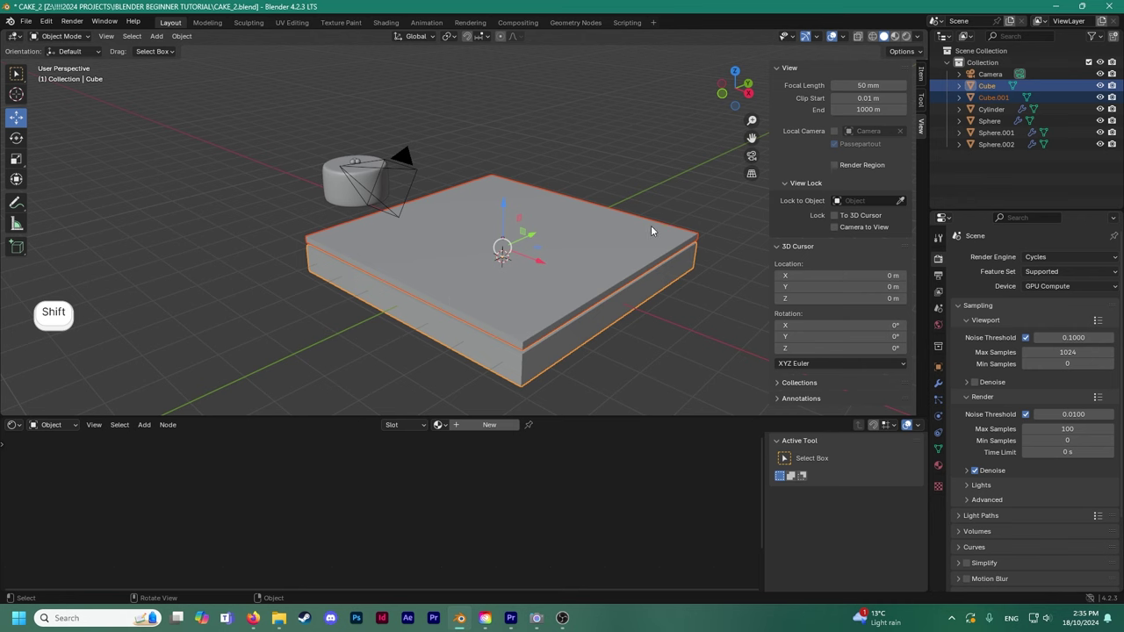
pyautogui.rightClick(631, 235)
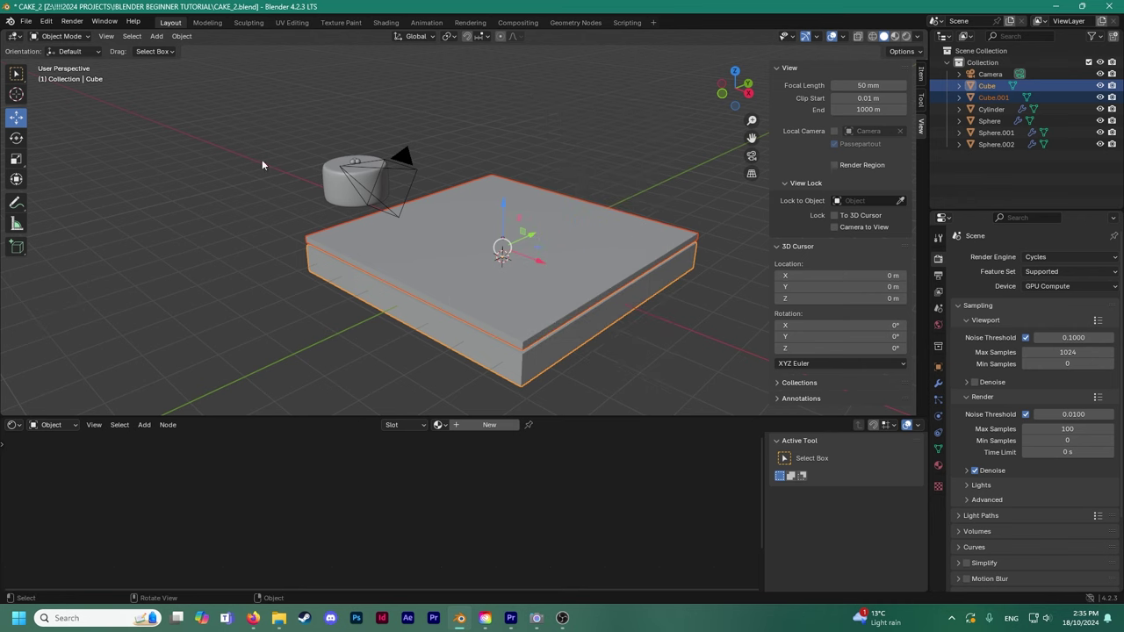
pyautogui.click(17, 161)
pyautogui.moveTo(534, 211); pyautogui.dragTo(560, 207)
pyautogui.moveTo(497, 230); pyautogui.dragTo(534, 230, button='middle')
pyautogui.keyDown('shift'); pyautogui.moveTo(404, 209); pyautogui.dragTo(454, 209, button='middle'); pyautogui.keyUp('shift')
pyautogui.click(278, 156)
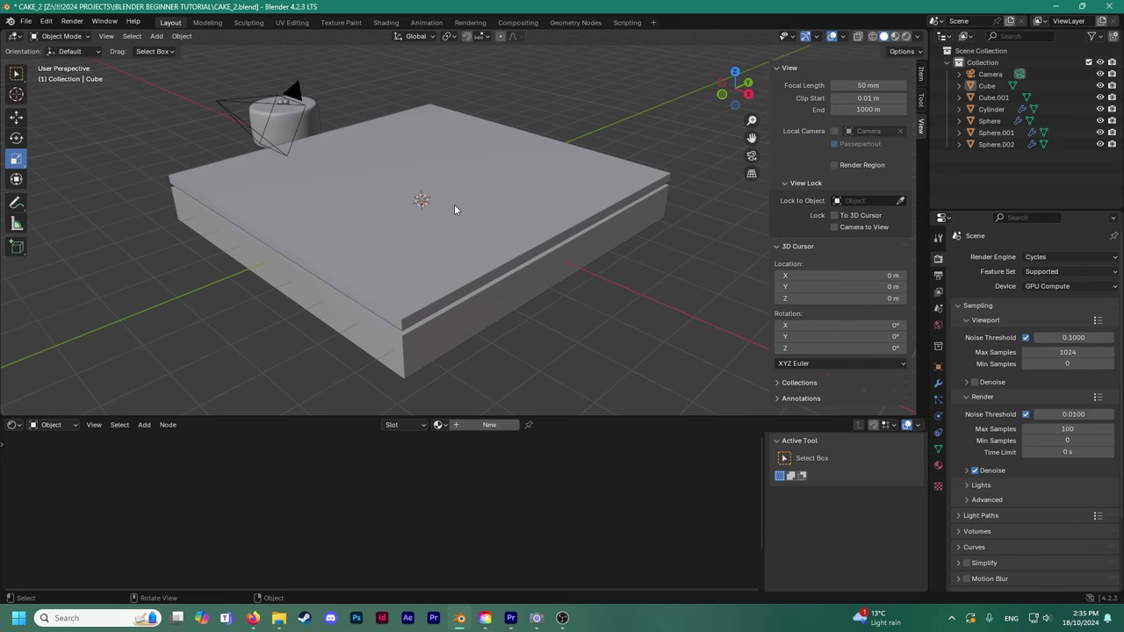
# Select the thin upper slab and open it in Edit Mode.
pyautogui.moveTo(458, 203); pyautogui.dragTo(470, 208, button='middle')
pyautogui.keyDown('shift'); pyautogui.moveTo(471, 208); pyautogui.dragTo(421, 225, button='middle'); pyautogui.keyUp('shift')
pyautogui.keyDown('shift'); pyautogui.moveTo(466, 255); pyautogui.dragTo(467, 209, button='middle'); pyautogui.keyUp('shift')
pyautogui.moveTo(467, 303); pyautogui.dragTo(405, 260, button='middle')
pyautogui.scroll(4, 445, 257)
pyautogui.scroll(-4, 395, 244)
pyautogui.click(406, 264)
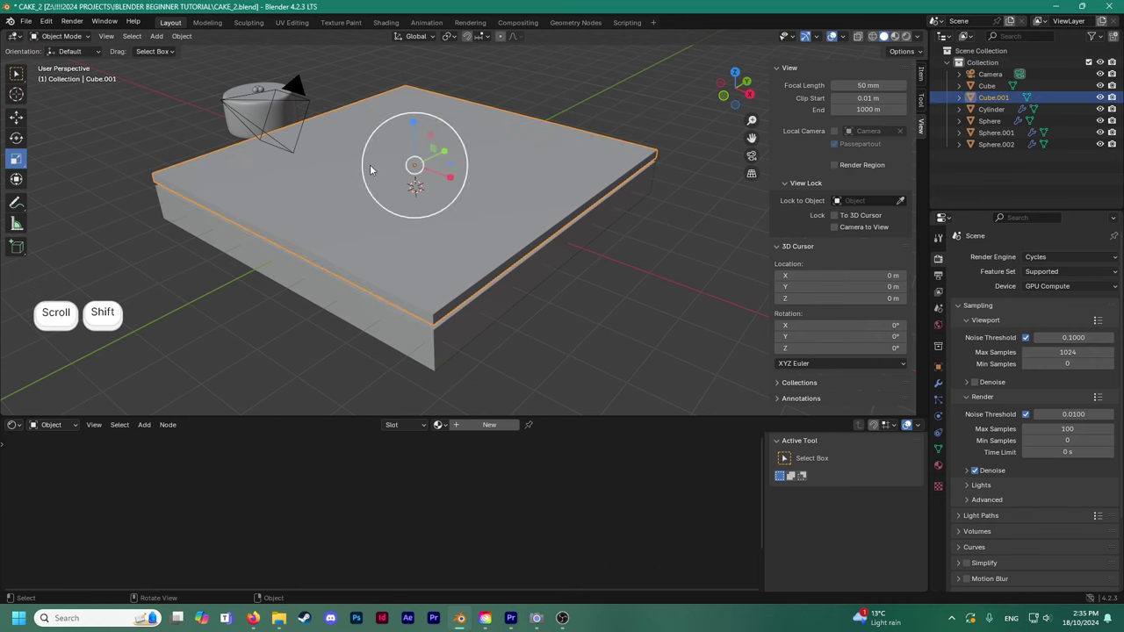
pyautogui.click(60, 36)
pyautogui.click(61, 58)
pyautogui.scroll(3, 352, 209)
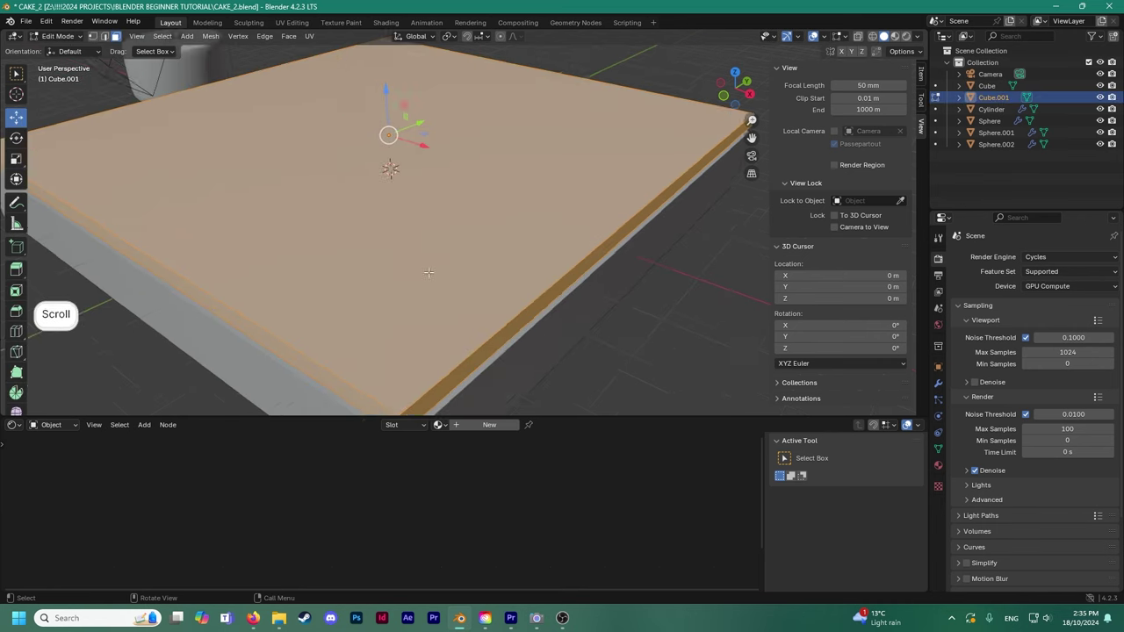
pyautogui.keyDown('shift'); pyautogui.moveTo(352, 209); pyautogui.dragTo(354, 156, button='middle'); pyautogui.keyUp('shift')
pyautogui.click(411, 306)
pyautogui.moveTo(411, 307); pyautogui.dragTo(419, 259, button='middle')
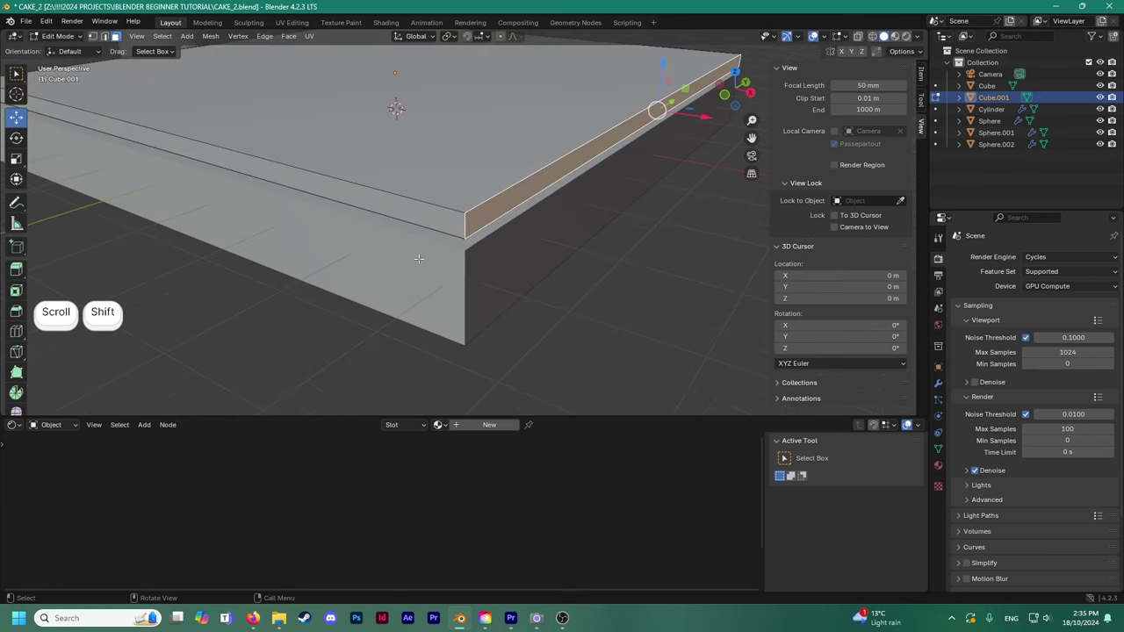
# Switch to edge selection and select the short vertical edge at the upper slab's nearest corner.
pyautogui.click(104, 37)
pyautogui.scroll(2, 481, 240)
pyautogui.keyDown('shift'); pyautogui.moveTo(482, 239); pyautogui.dragTo(462, 260, button='middle'); pyautogui.keyUp('shift')
pyautogui.click(612, 278)
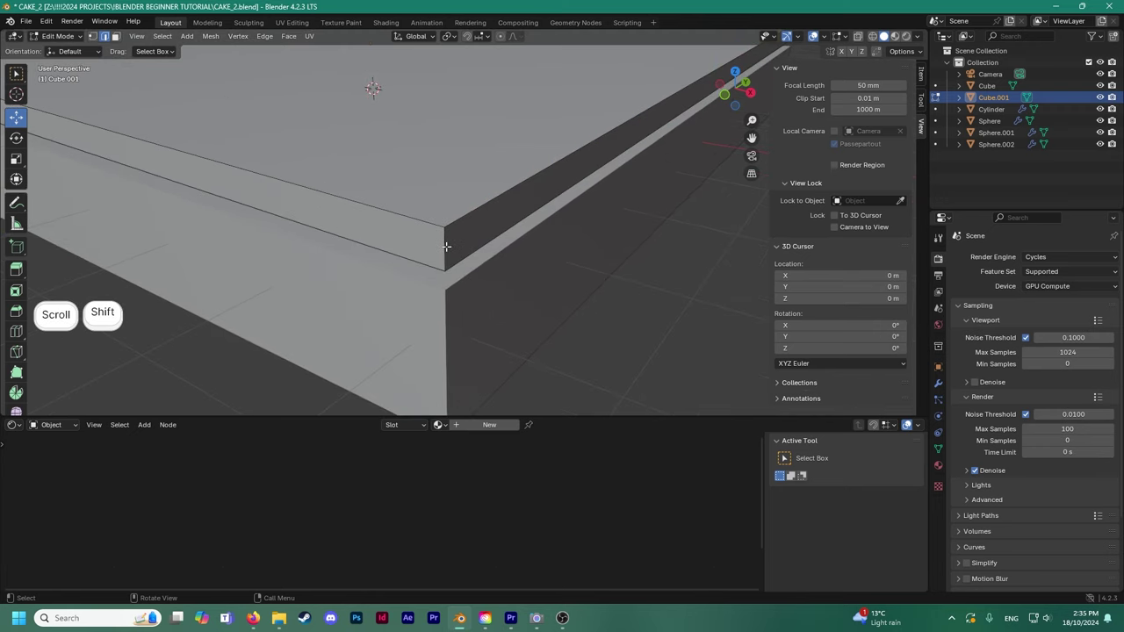
pyautogui.hotkey('ctrl', 'e')
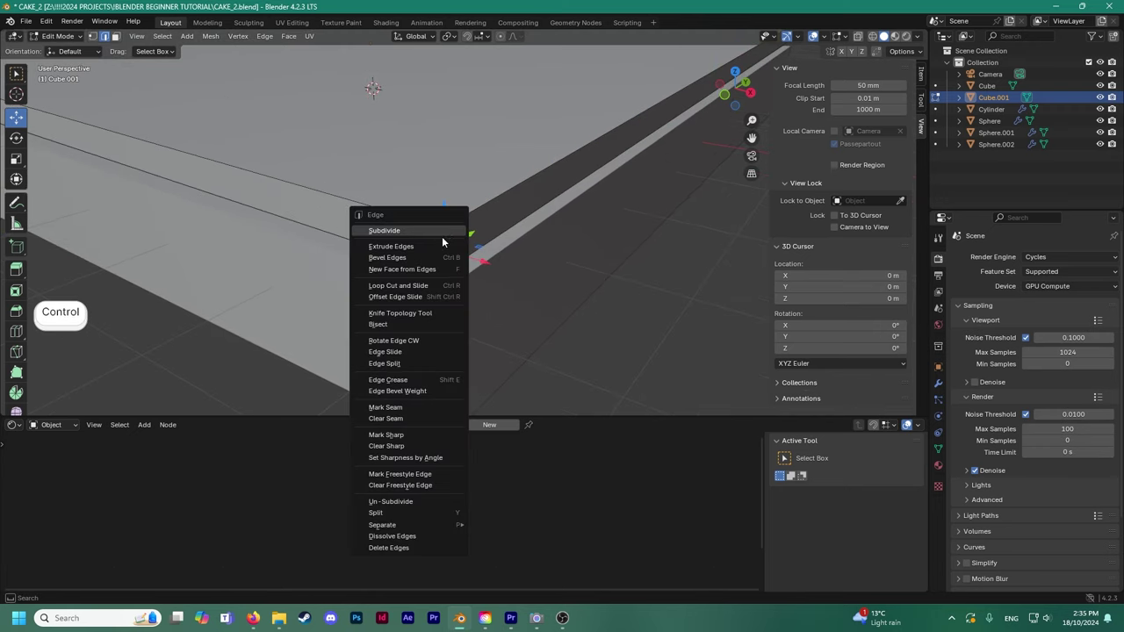
pyautogui.click(395, 257)
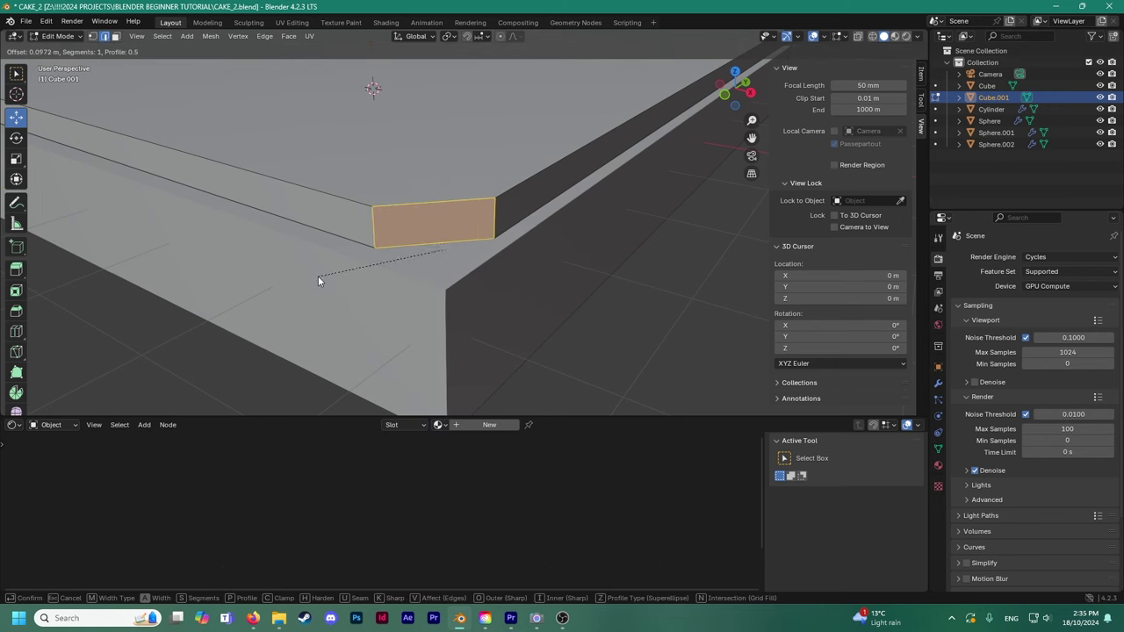
pyautogui.rightClick(306, 281)
# Extend the selection to the vertical edges at the upper slab's other corners.
pyautogui.scroll(-8, 376, 233)
pyautogui.keyDown('shift'); pyautogui.moveTo(376, 233); pyautogui.dragTo(344, 260, button='middle'); pyautogui.keyUp('shift')
pyautogui.moveTo(344, 260); pyautogui.dragTo(377, 263, button='middle')
pyautogui.moveTo(229, 225); pyautogui.dragTo(492, 228, button='middle')
pyautogui.moveTo(580, 242); pyautogui.dragTo(452, 243, button='middle')
pyautogui.moveTo(497, 214); pyautogui.dragTo(540, 237, button='middle')
pyautogui.rightClick(410, 291)
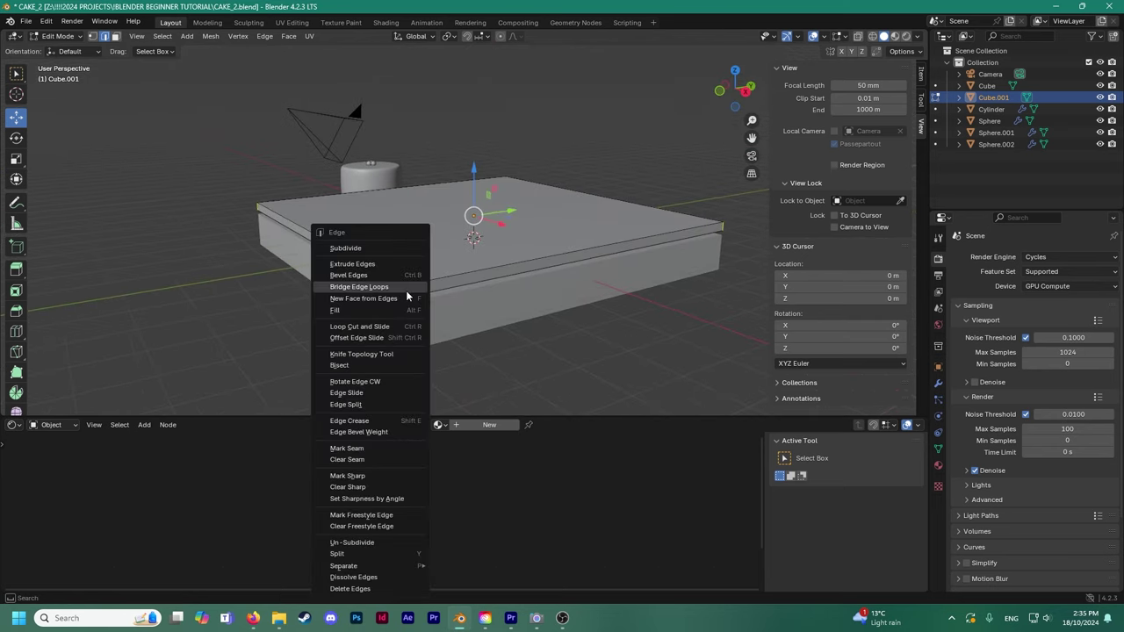
pyautogui.click(397, 275)
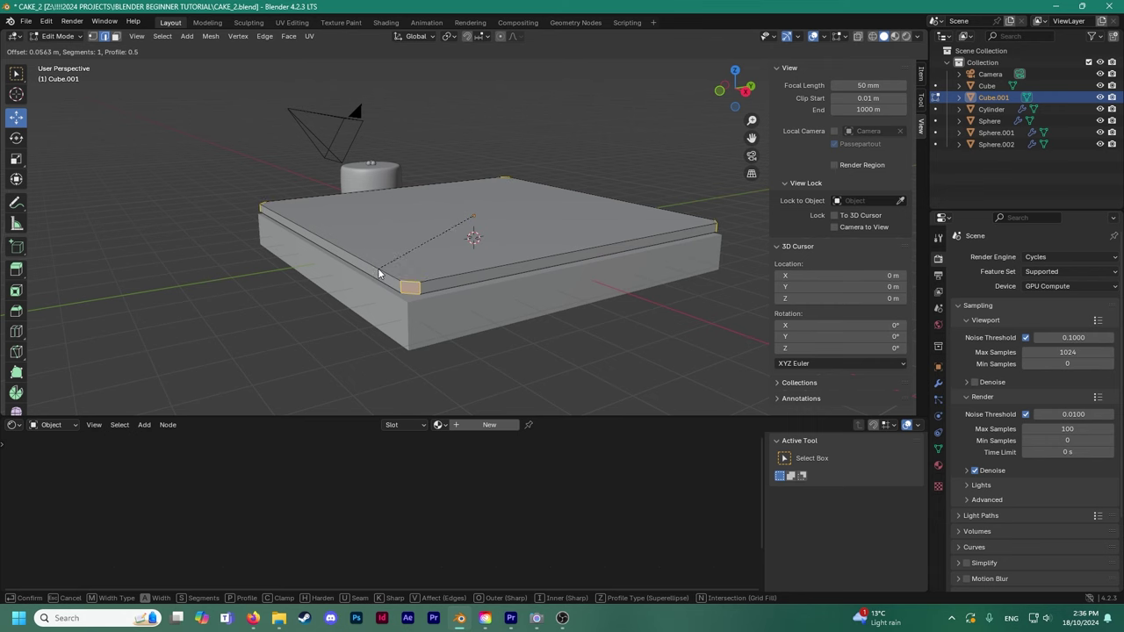
pyautogui.press('Escape')
# Return to Object Mode, add the lower slab to the selection and open both slabs together in Edit Mode.
pyautogui.moveTo(376, 275); pyautogui.dragTo(240, 161, button='middle')
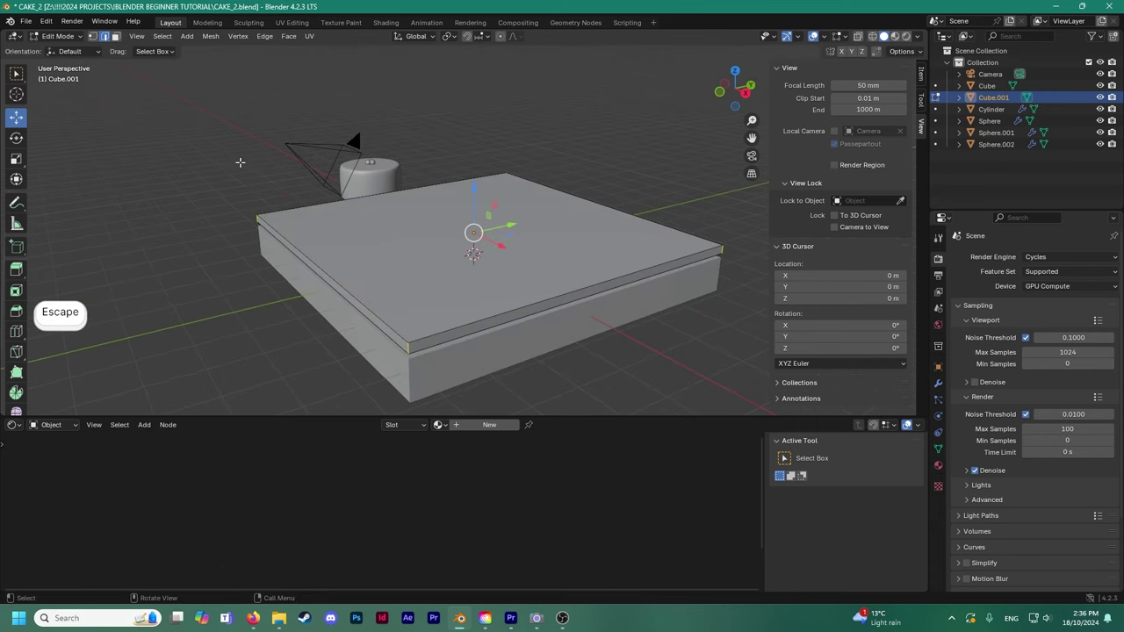
pyautogui.click(58, 36)
pyautogui.click(69, 53)
pyautogui.click(58, 36)
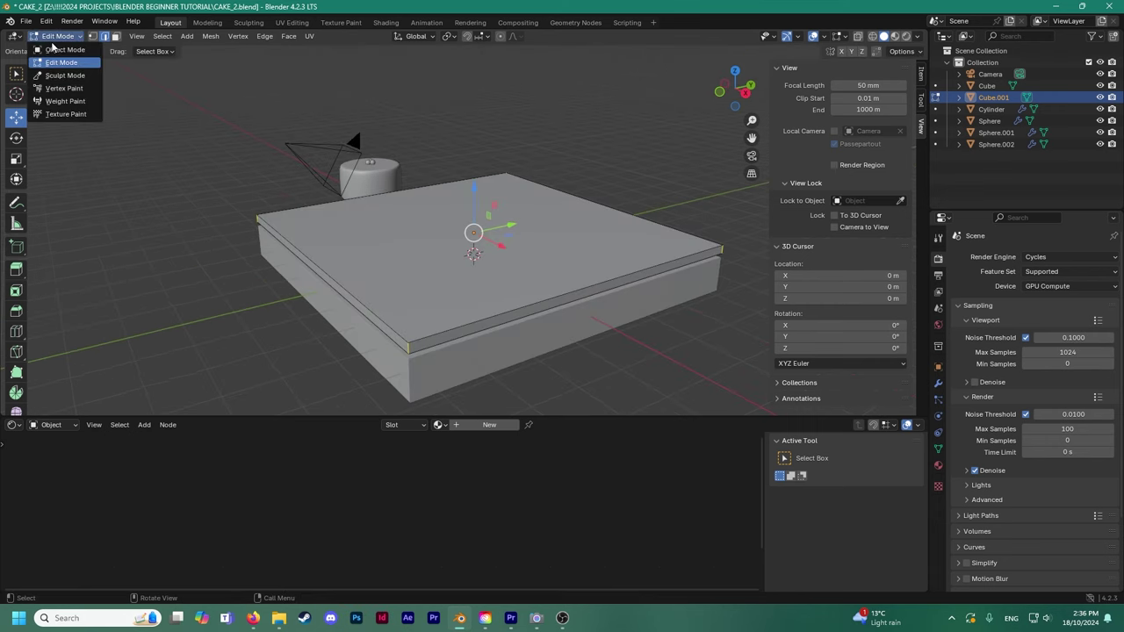
pyautogui.click(55, 43)
pyautogui.click(55, 36)
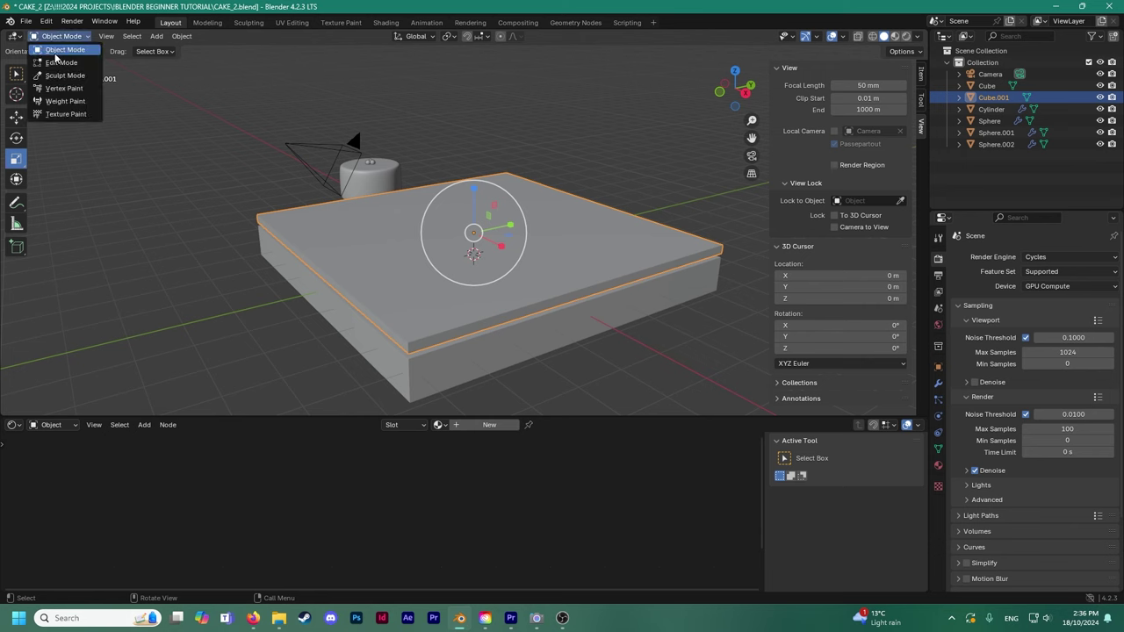
pyautogui.keyDown('shift'); pyautogui.click(360, 349); pyautogui.keyUp('shift')
pyautogui.rightClick(356, 264)
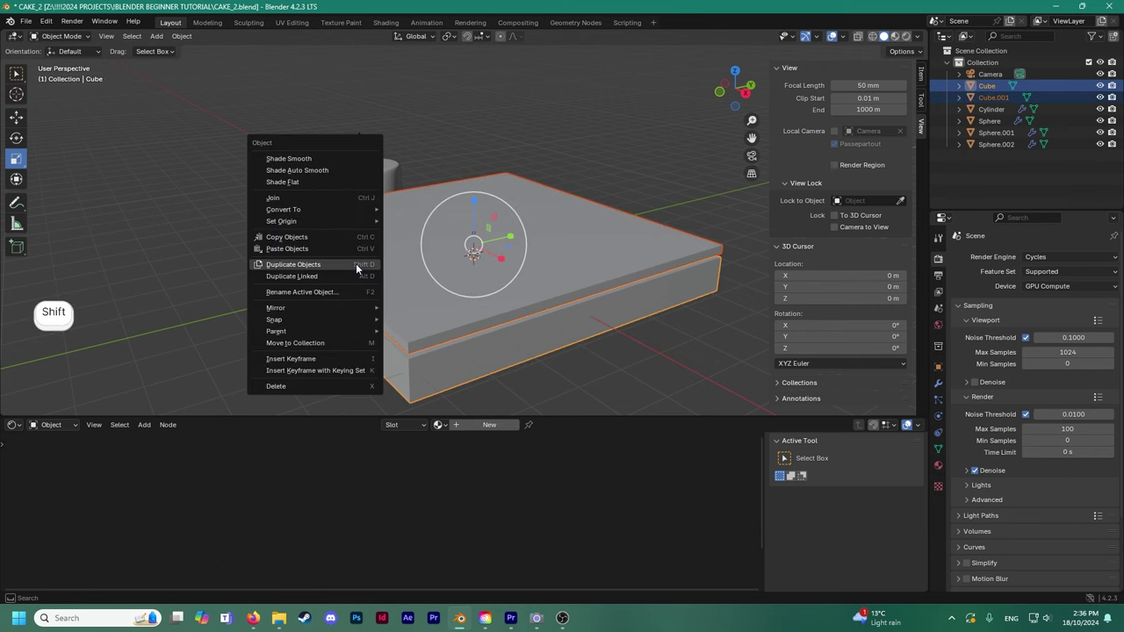
pyautogui.click(61, 36)
pyautogui.click(62, 63)
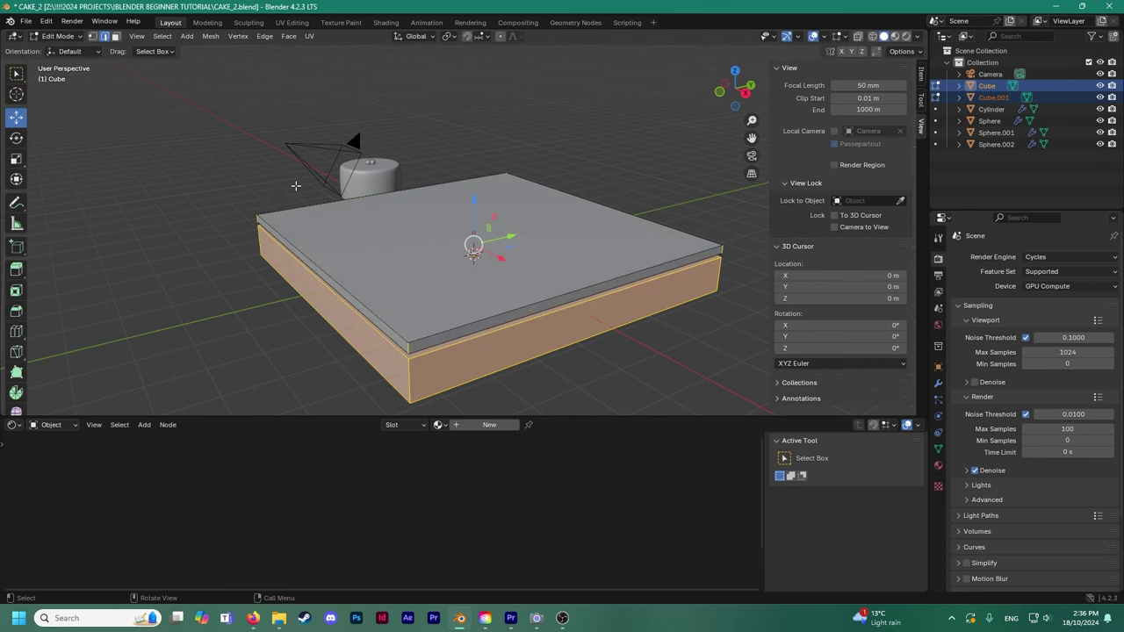
pyautogui.click(367, 341)
pyautogui.keyDown('shift'); pyautogui.moveTo(412, 330); pyautogui.dragTo(416, 295, button='middle'); pyautogui.keyUp('shift')
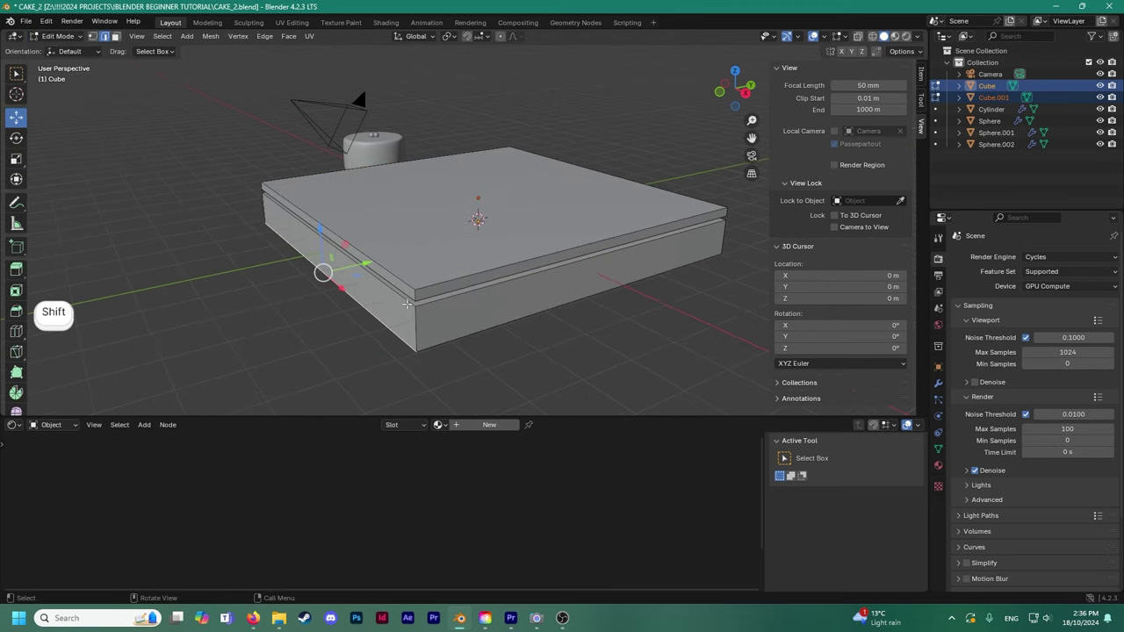
pyautogui.hotkey('ctrl', 'z')
pyautogui.hotkey('ctrl', 'z')
pyautogui.hotkey('ctrl', 'z')
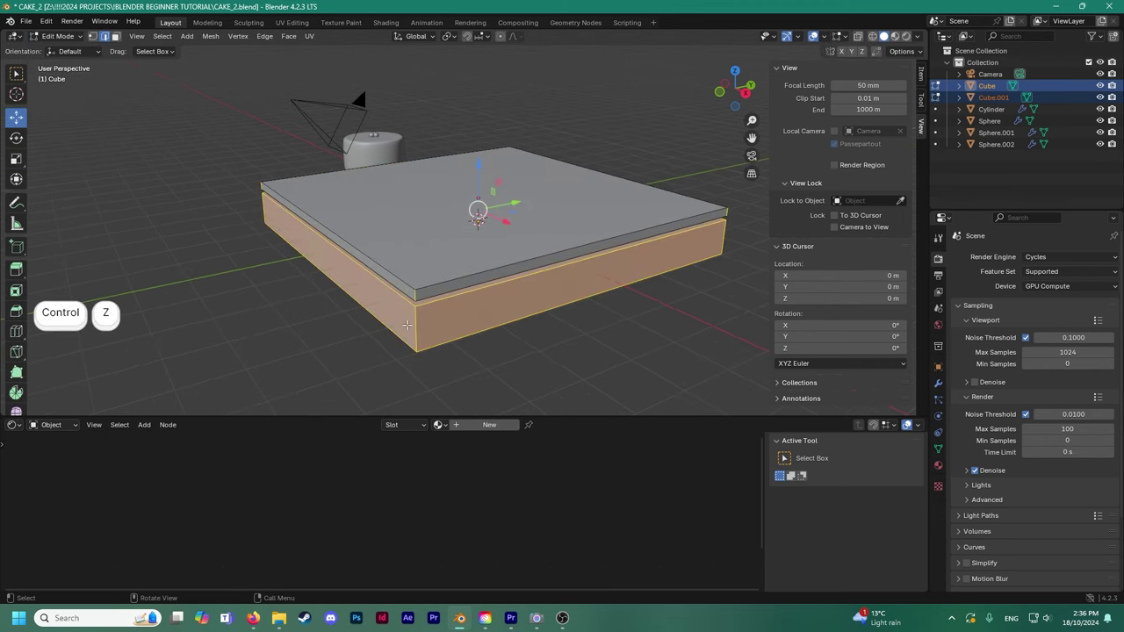
pyautogui.hotkey('ctrl', 'z')
# Select the short vertical edges at all four corners of both slabs.
pyautogui.moveTo(414, 314); pyautogui.dragTo(419, 271, button='middle')
pyautogui.keyDown('shift'); pyautogui.click(471, 263); pyautogui.keyUp('shift')
pyautogui.keyDown('shift'); pyautogui.click(472, 290); pyautogui.keyUp('shift')
pyautogui.keyDown('shift'); pyautogui.click(518, 187); pyautogui.keyUp('shift')
pyautogui.keyDown('shift'); pyautogui.click(515, 207); pyautogui.keyUp('shift')
pyautogui.keyDown('shift'); pyautogui.moveTo(515, 207); pyautogui.dragTo(436, 252, button='middle'); pyautogui.keyUp('shift')
pyautogui.moveTo(509, 263); pyautogui.dragTo(475, 255, button='middle')
pyautogui.keyDown('shift'); pyautogui.moveTo(474, 255); pyautogui.dragTo(372, 257, button='middle'); pyautogui.keyUp('shift')
pyautogui.scroll(3, 373, 256)
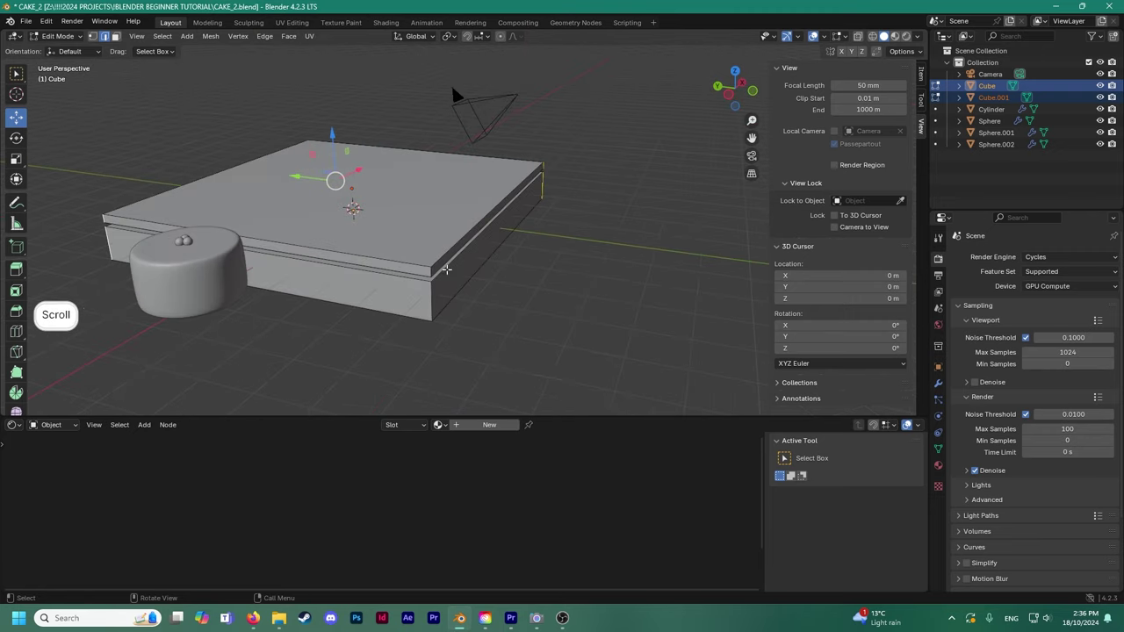
pyautogui.scroll(1, 360, 321)
pyautogui.moveTo(360, 321); pyautogui.dragTo(452, 317, button='middle')
pyautogui.scroll(-2, 404, 324)
# Bevel the selected corner edges of both slabs with a width of about 0.09 m.
pyautogui.rightClick(411, 330)
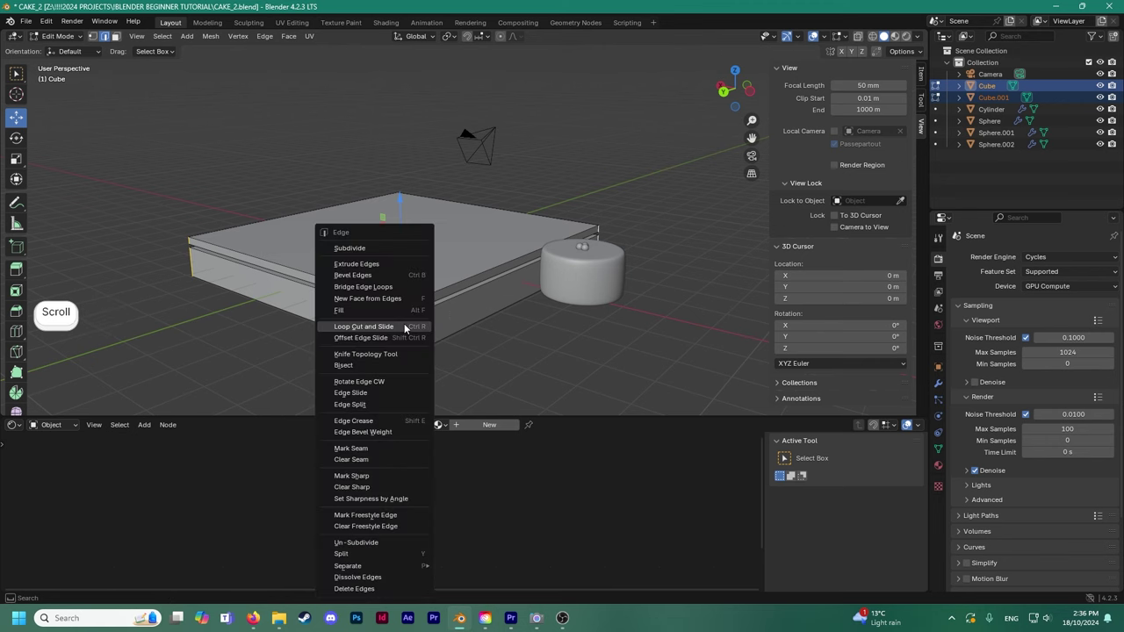
pyautogui.press('Escape')
pyautogui.rightClick(409, 326)
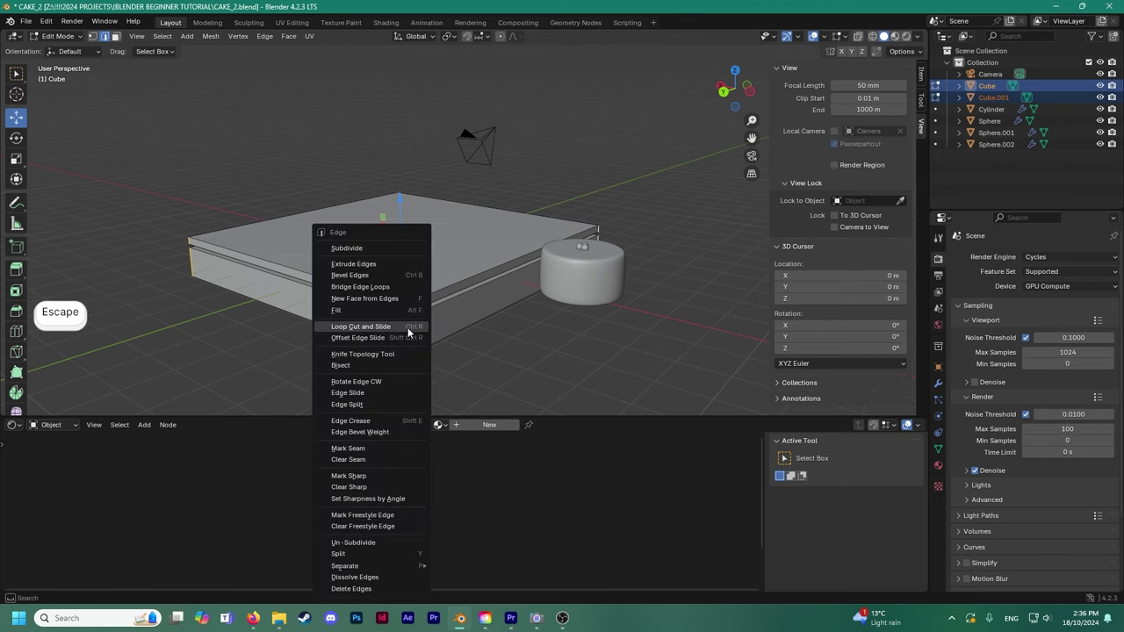
pyautogui.click(384, 273)
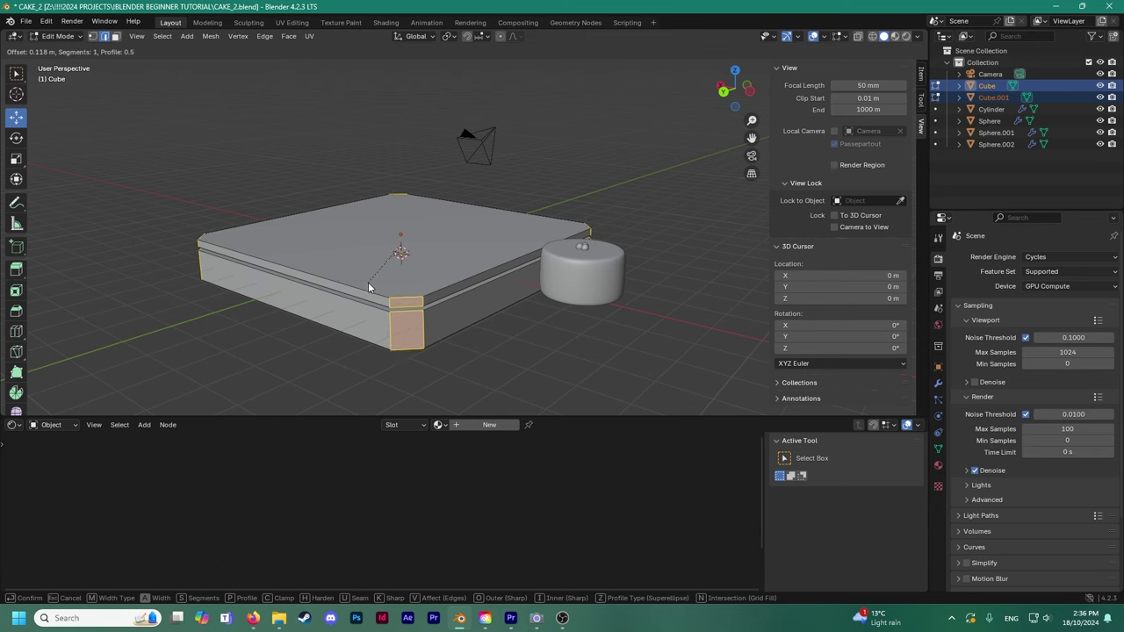
pyautogui.click(371, 282)
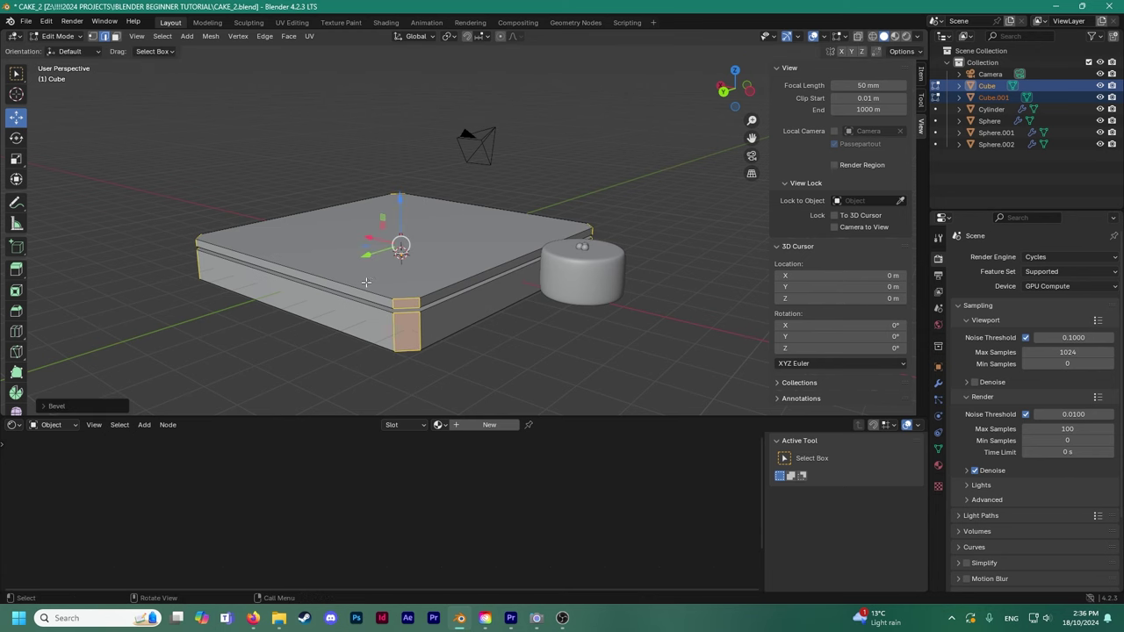
# Increase the bevel's segment count to round the corners of both slabs.
pyautogui.click(42, 405)
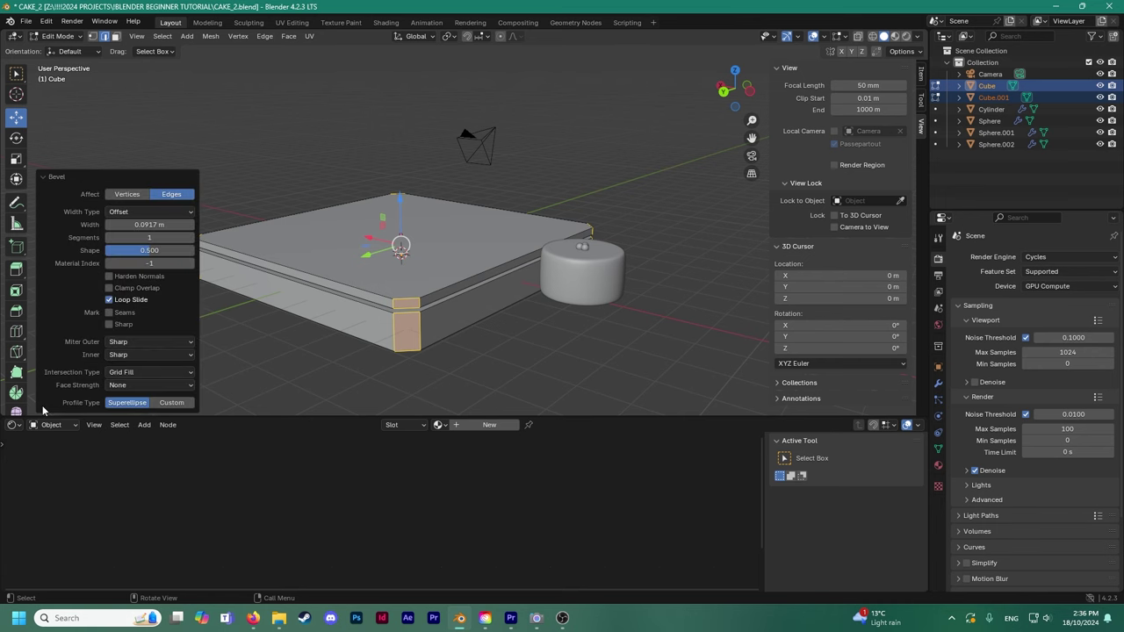
pyautogui.click(191, 238)
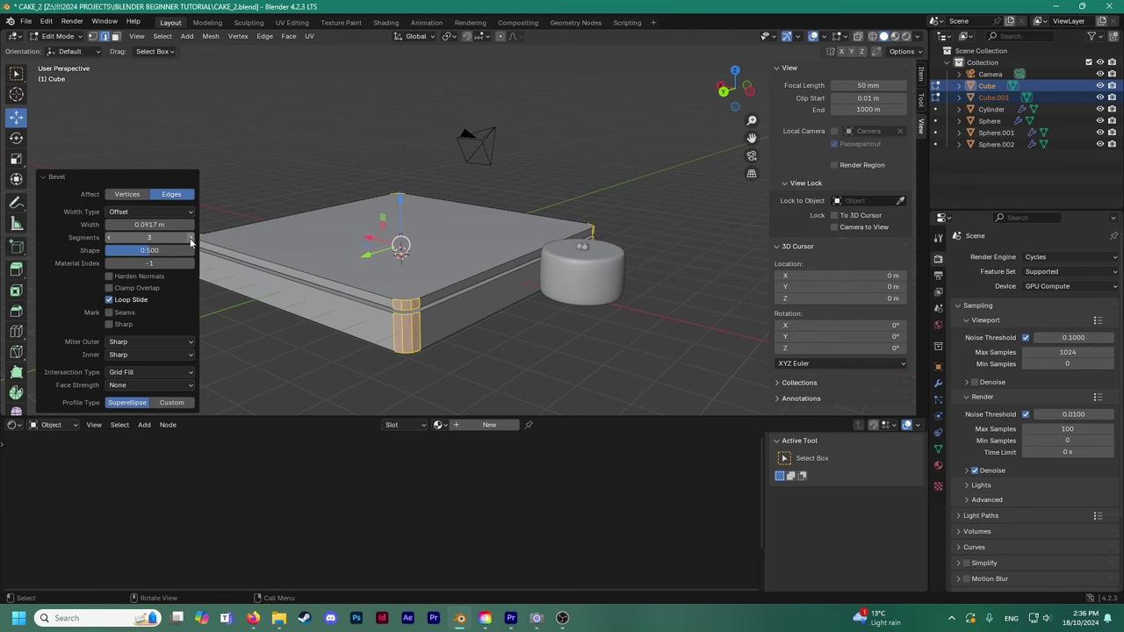
pyautogui.click(191, 238)
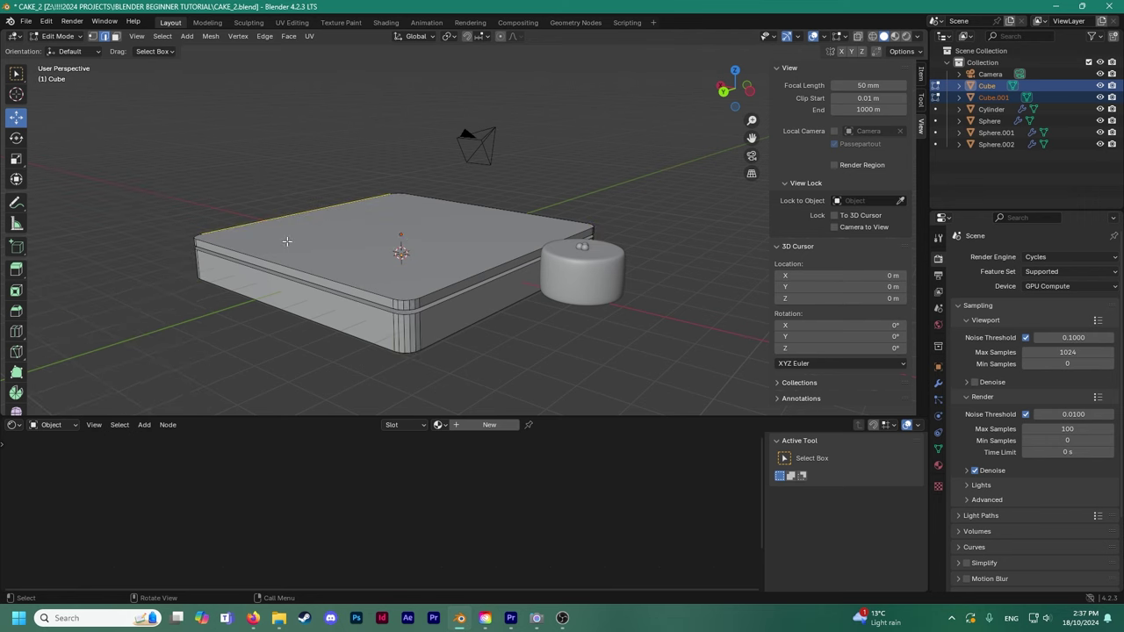
# Switch to face selection, select the upper slab's top face and inset it about 0.025 m.
pyautogui.moveTo(264, 246); pyautogui.dragTo(398, 172, button='middle')
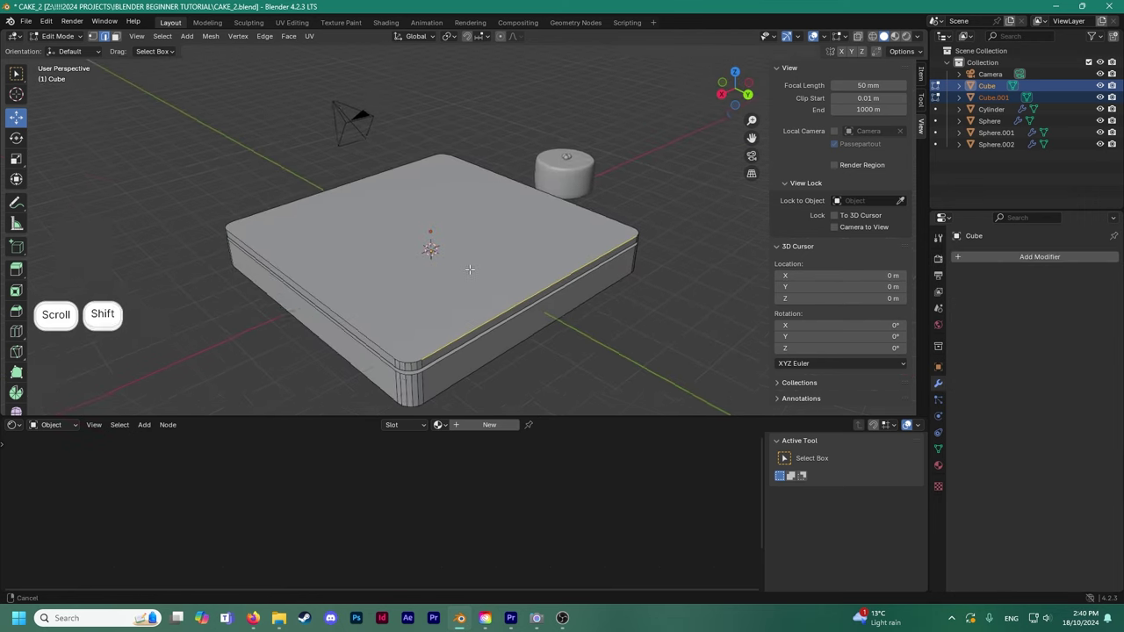
pyautogui.keyDown('shift'); pyautogui.scroll(2, 397, 172); pyautogui.keyUp('shift')
pyautogui.click(115, 36)
pyautogui.click(443, 281)
pyautogui.scroll(2, 450, 287)
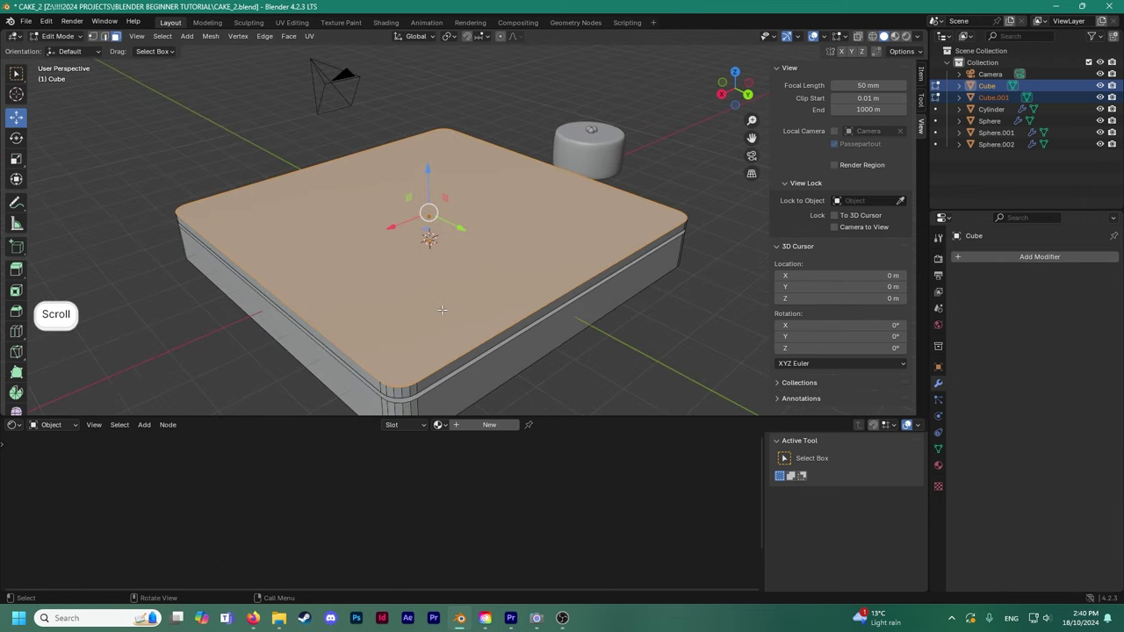
pyautogui.hotkey('ctrl', 'f')
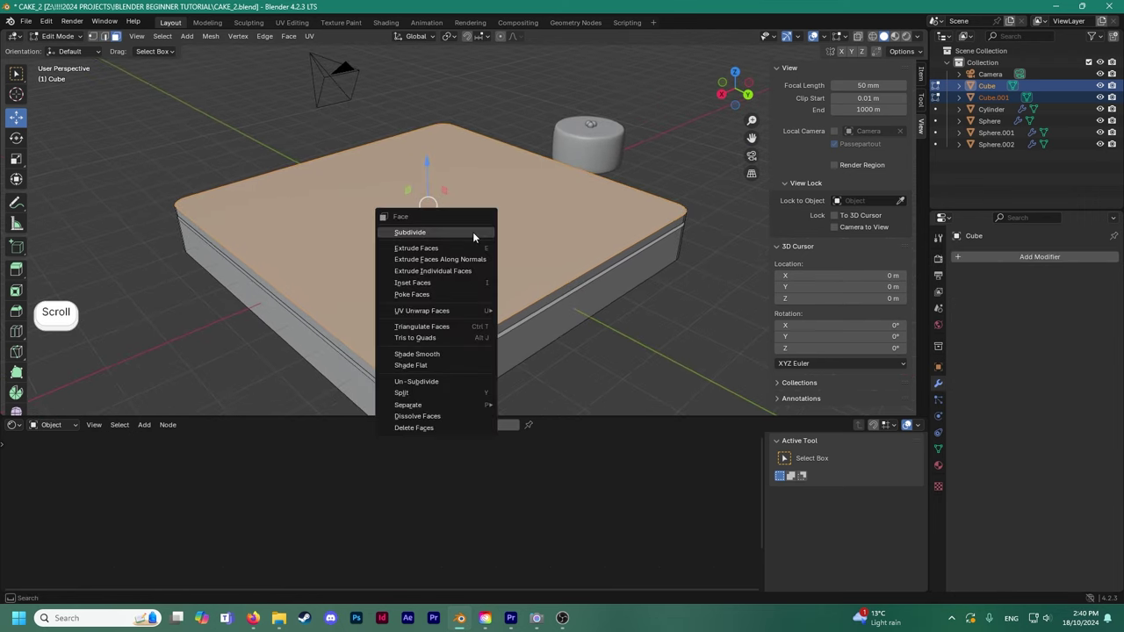
pyautogui.click(448, 282)
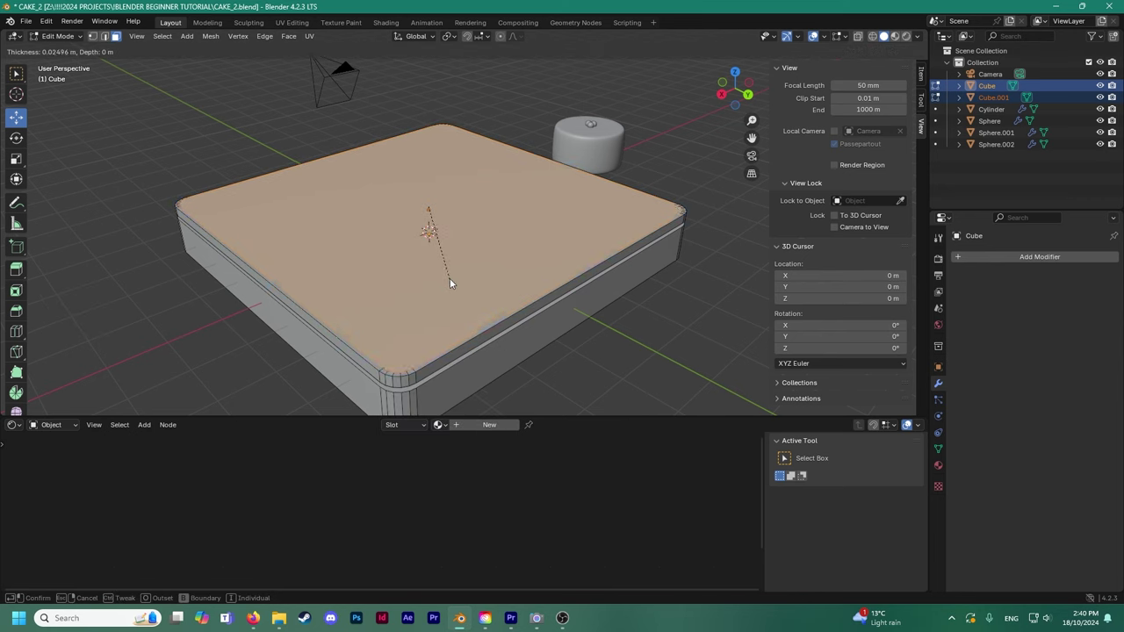
pyautogui.click(450, 279)
# Inset the upper slab's top face a second time, by about 0.034 m.
pyautogui.hotkey('ctrl', 'f')
pyautogui.click(448, 279)
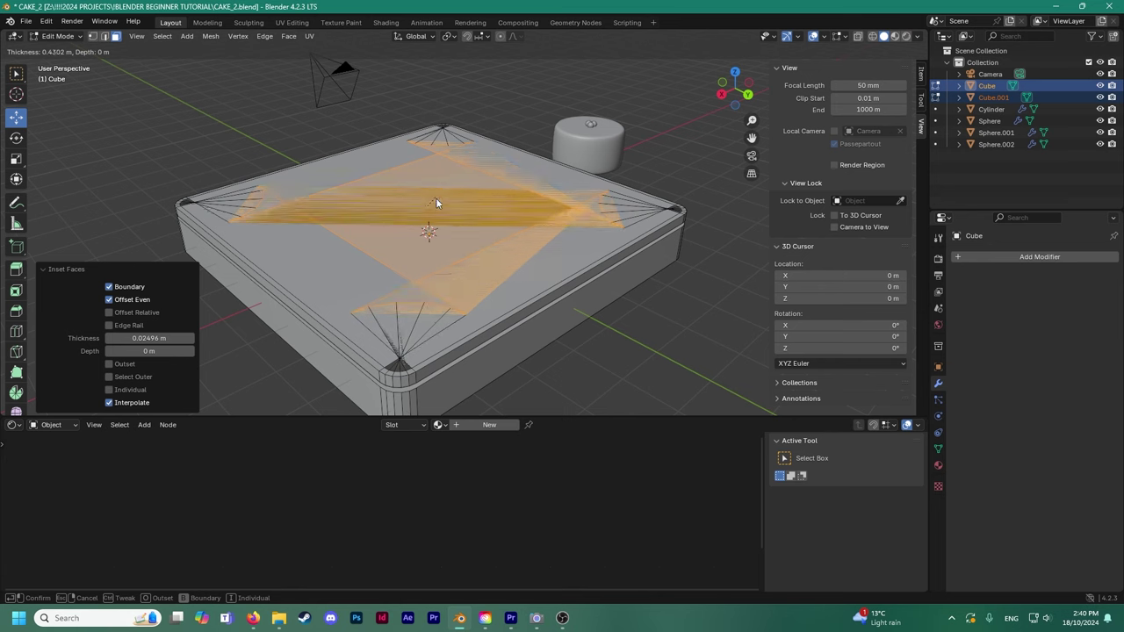
pyautogui.click(472, 261)
pyautogui.moveTo(473, 260); pyautogui.dragTo(332, 206, button='middle')
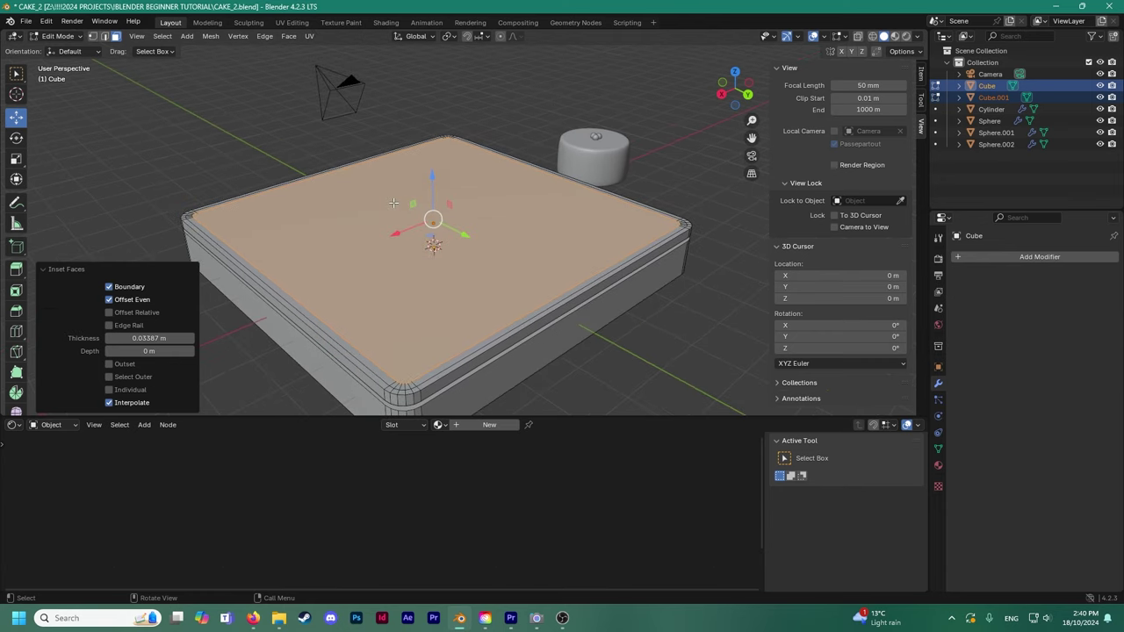
# Return to Object Mode, select only the upper slab and isolate it in local view.
pyautogui.press('/')
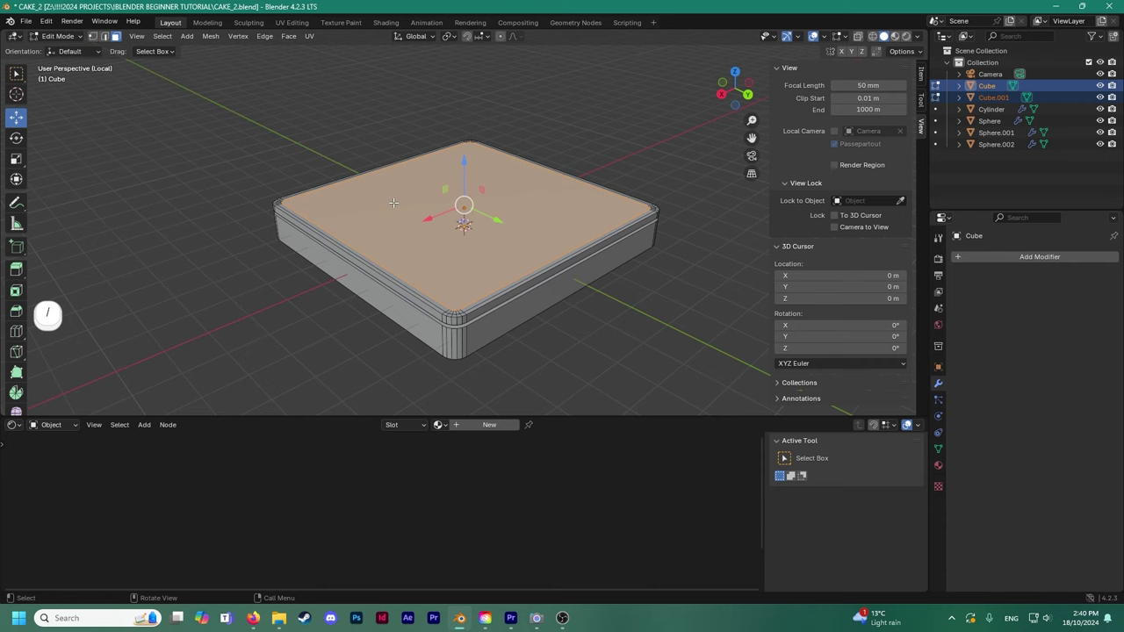
pyautogui.press('/')
pyautogui.press('/')
pyautogui.click(78, 38)
pyautogui.click(53, 49)
pyautogui.click(226, 128)
pyautogui.click(342, 184)
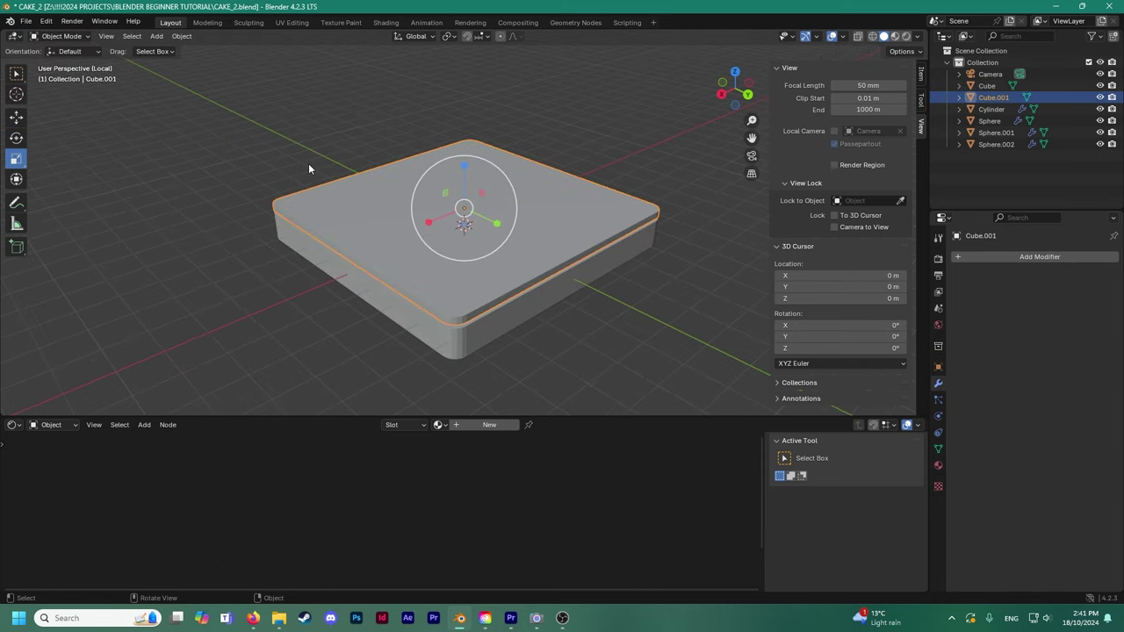
pyautogui.press('/')
pyautogui.press('/')
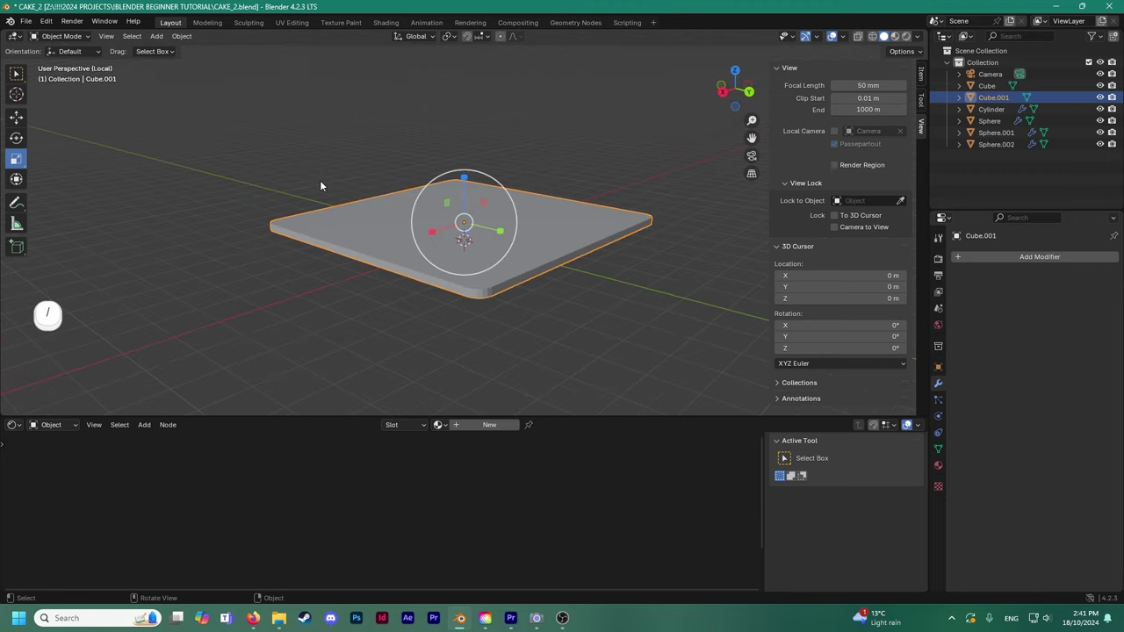
# Open the upper slab in Edit Mode and inset its underside face about 0.045 m.
pyautogui.moveTo(359, 214); pyautogui.dragTo(407, 198, button='middle')
pyautogui.scroll(2, 415, 161)
pyautogui.click(62, 36)
pyautogui.click(52, 48)
pyautogui.scroll(3, 389, 158)
pyautogui.press('a')
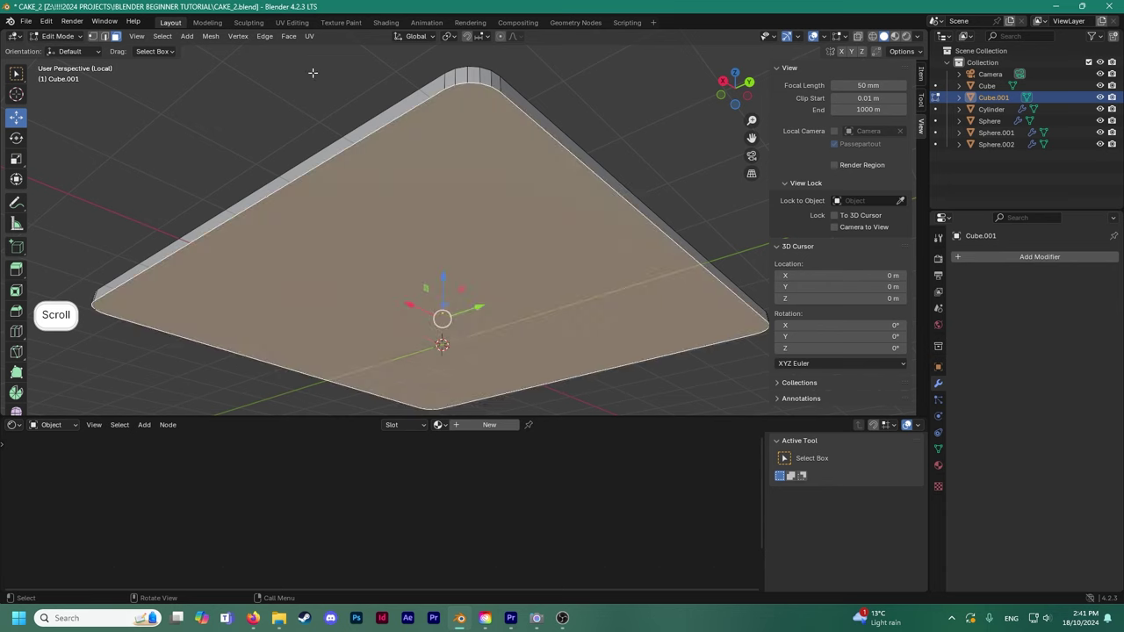
pyautogui.hotkey('ctrl', 'f')
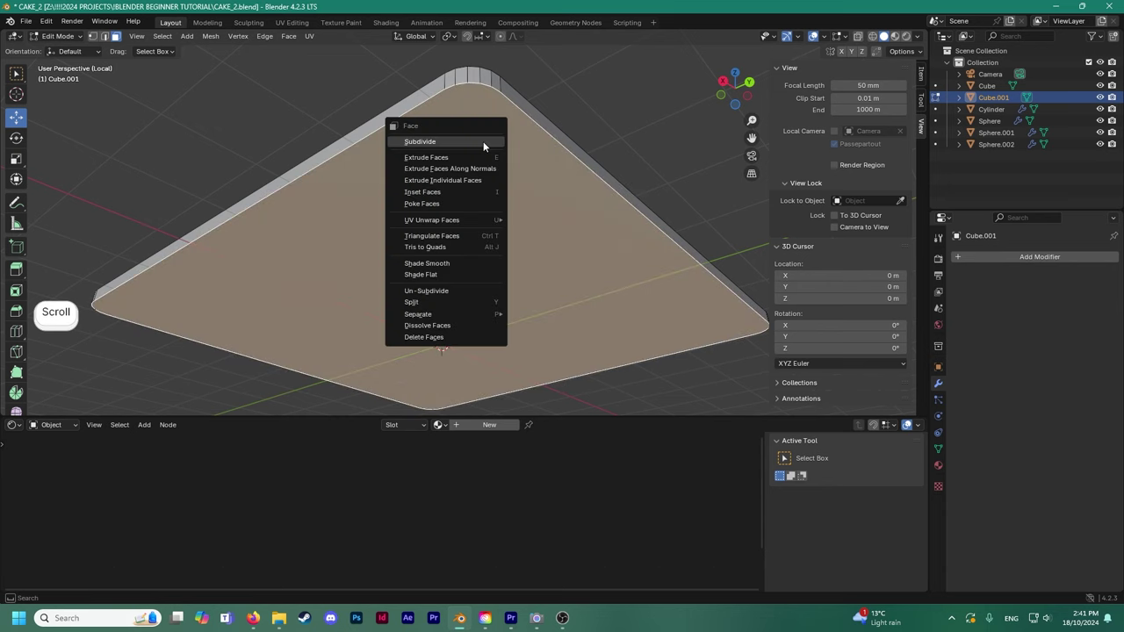
pyautogui.click(470, 193)
pyautogui.click(468, 202)
# Inset the upper slab's underside face a second time, by about 0.031 m.
pyautogui.hotkey('ctrl', 'f')
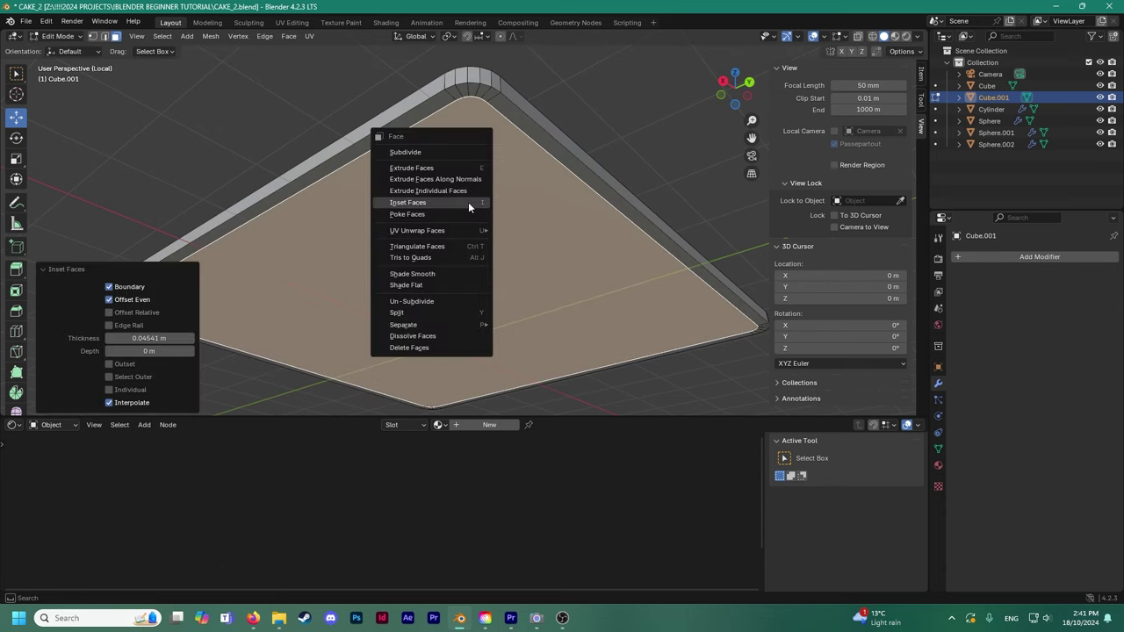
pyautogui.click(468, 202)
pyautogui.click(468, 208)
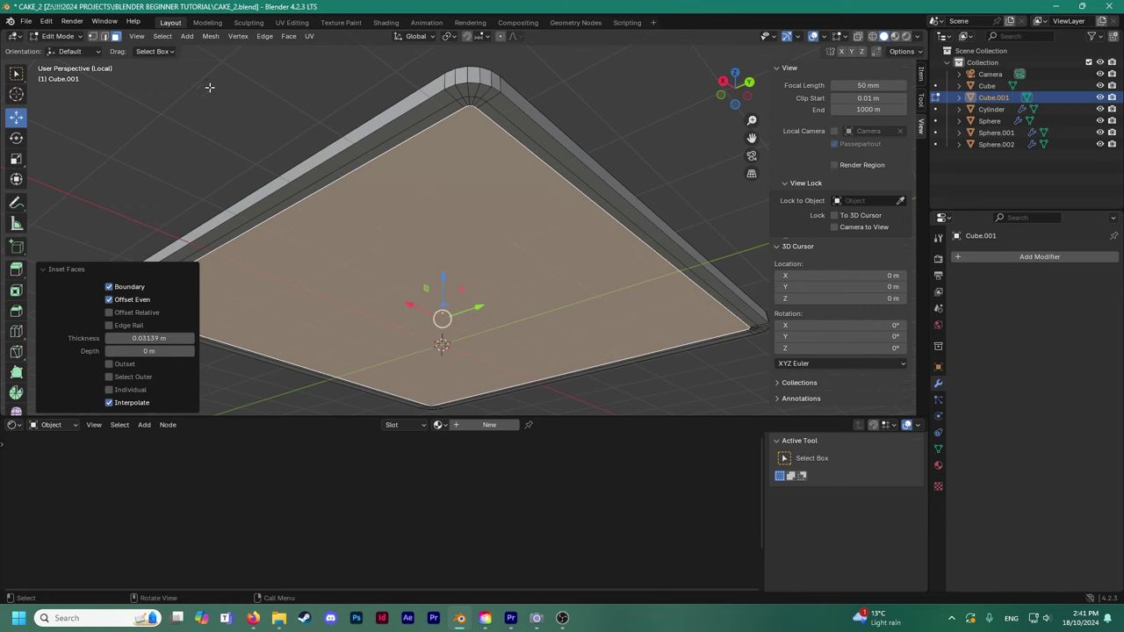
# Return to Object Mode, leave local view and reselect the upper slab.
pyautogui.click(78, 36)
pyautogui.click(60, 51)
pyautogui.click(109, 79)
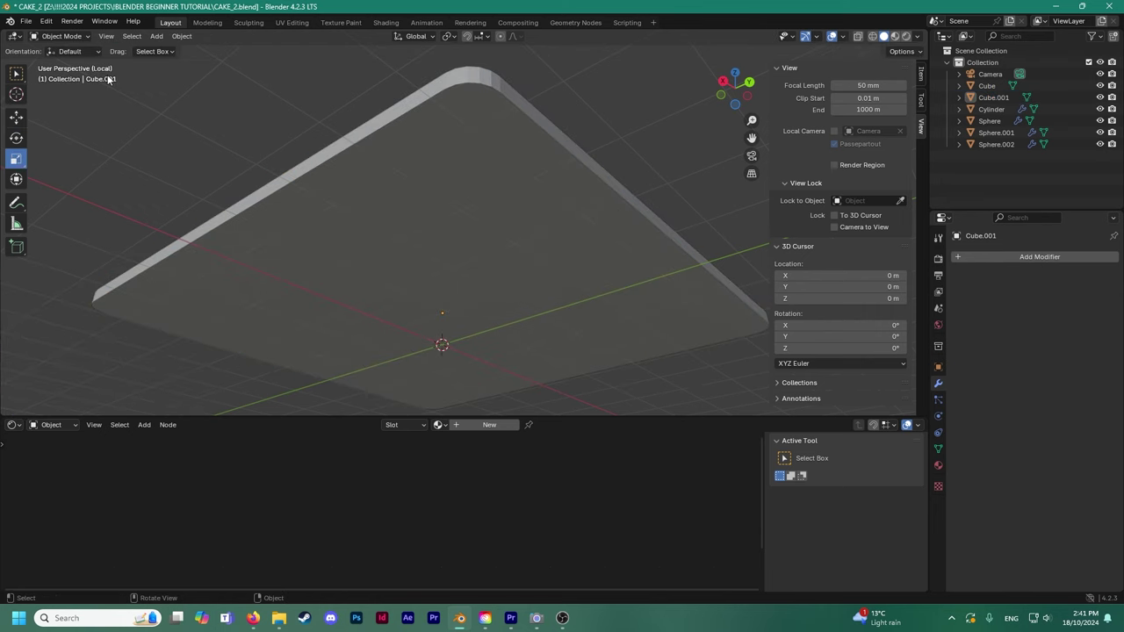
pyautogui.press('KP_Divide')
pyautogui.moveTo(296, 153); pyautogui.dragTo(361, 230, button='middle')
pyautogui.keyDown('shift'); pyautogui.click(367, 239); pyautogui.keyUp('shift')
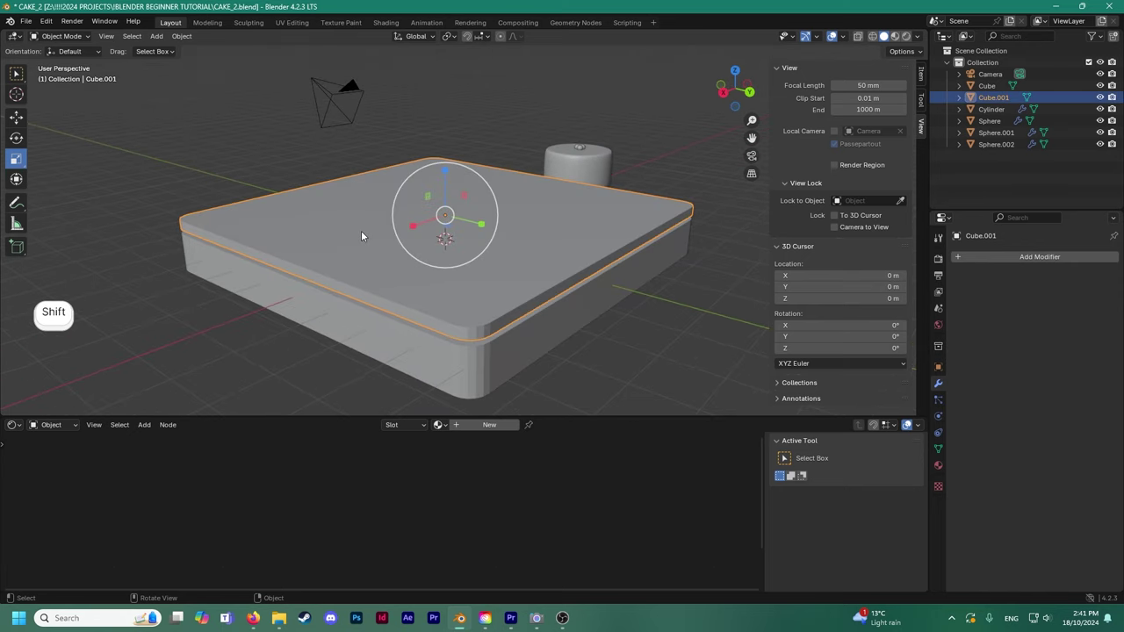
# Add a Subdivision Surface modifier to the upper slab.
pyautogui.click(986, 259)
pyautogui.click(956, 264)
pyautogui.click(904, 284)
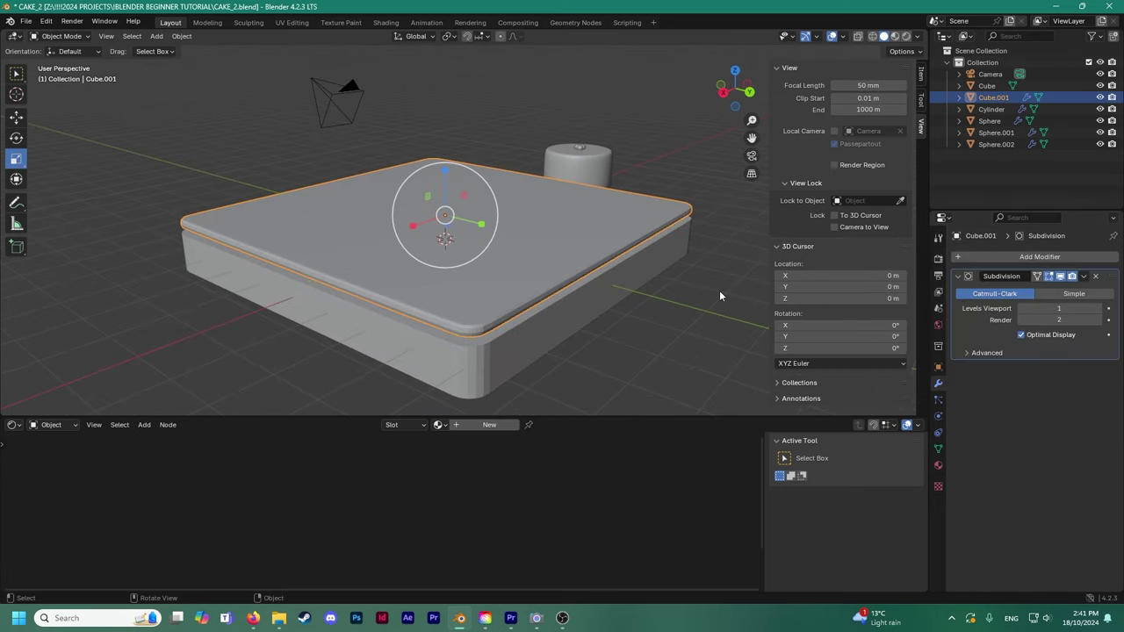
pyautogui.moveTo(609, 283); pyautogui.dragTo(579, 257, button='middle')
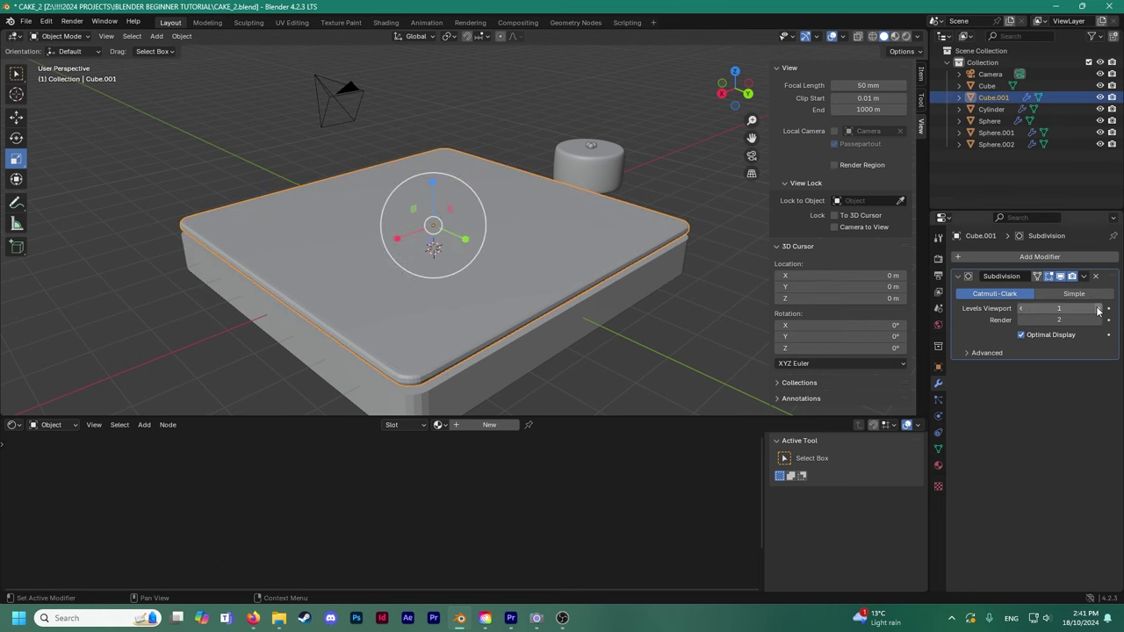
pyautogui.moveTo(637, 327); pyautogui.dragTo(612, 309, button='middle')
pyautogui.click(652, 308)
# Select the lower slab, open it in Edit Mode and isolate it in local view.
pyautogui.click(530, 281)
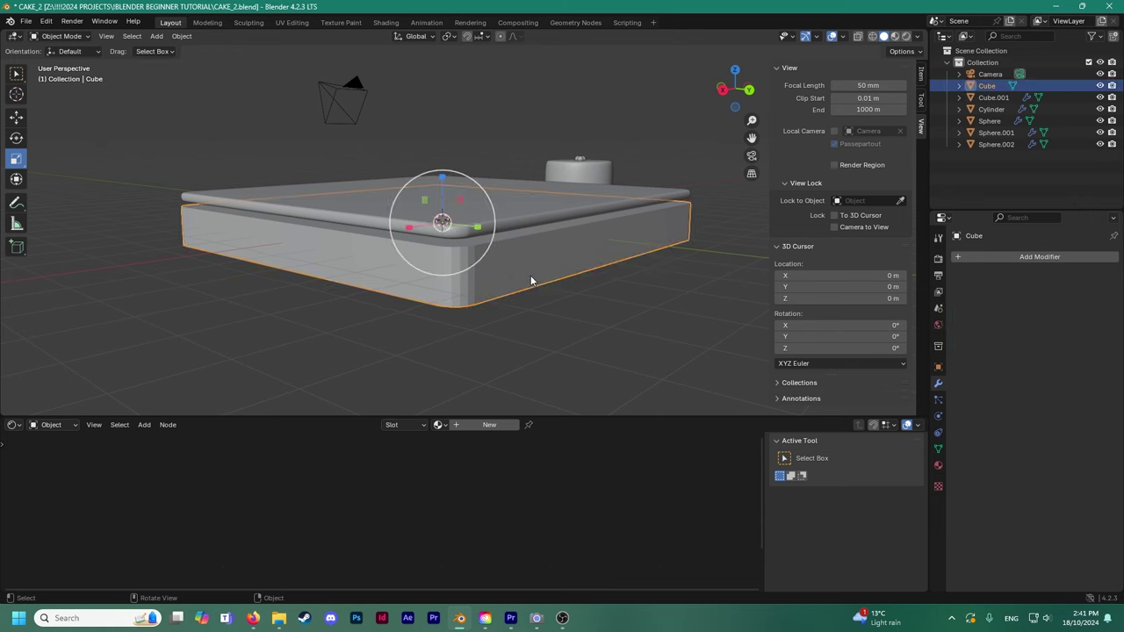
pyautogui.click(73, 38)
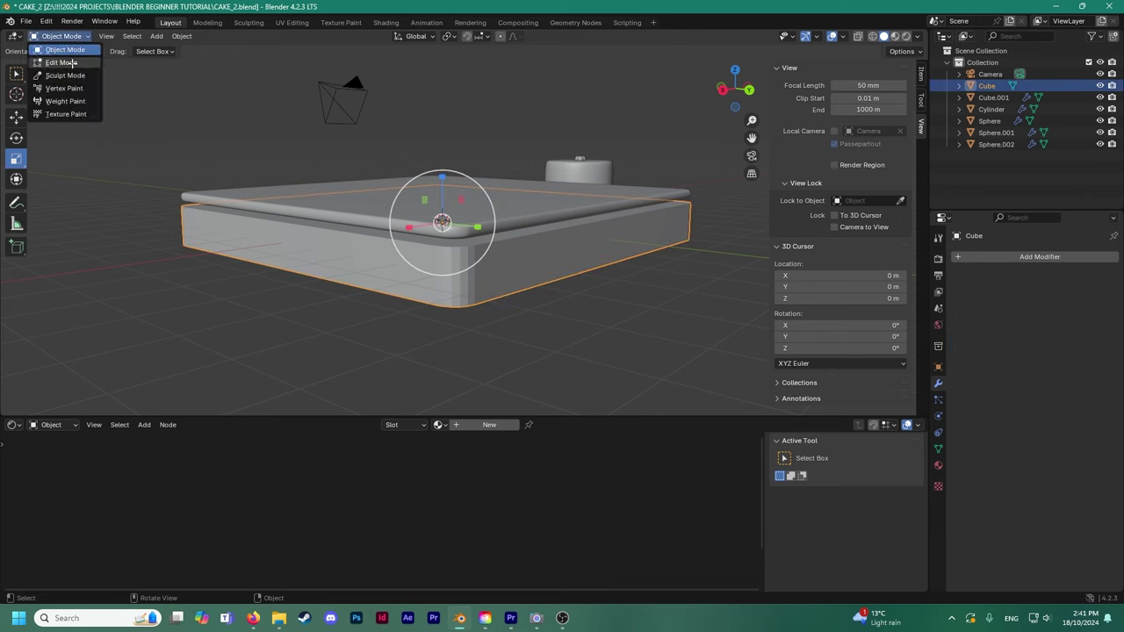
pyautogui.click(73, 63)
pyautogui.press('KP_Divide')
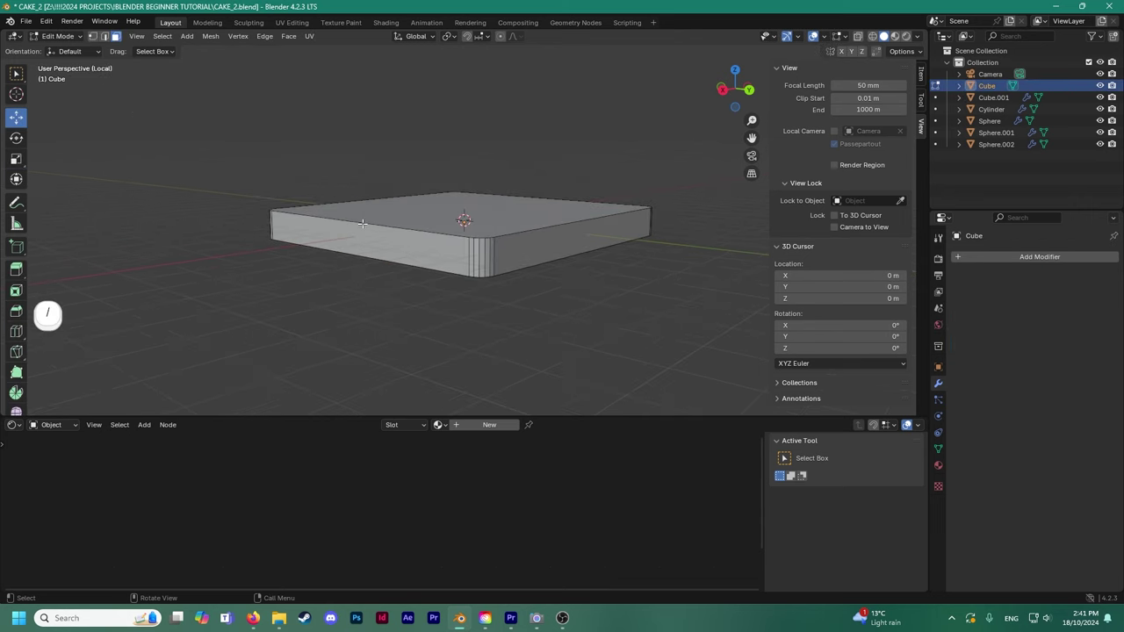
# Select the lower slab's top and underside faces and inset them about 0.034 m.
pyautogui.scroll(5, 360, 224)
pyautogui.keyDown('shift'); pyautogui.click(343, 229); pyautogui.keyUp('shift')
pyautogui.scroll(-2, 352, 202)
pyautogui.moveTo(353, 202); pyautogui.dragTo(386, 135, button='middle')
pyautogui.keyDown('shift'); pyautogui.click(414, 226); pyautogui.keyUp('shift')
pyautogui.moveTo(404, 184); pyautogui.dragTo(379, 223, button='middle')
pyautogui.rightClick(511, 208)
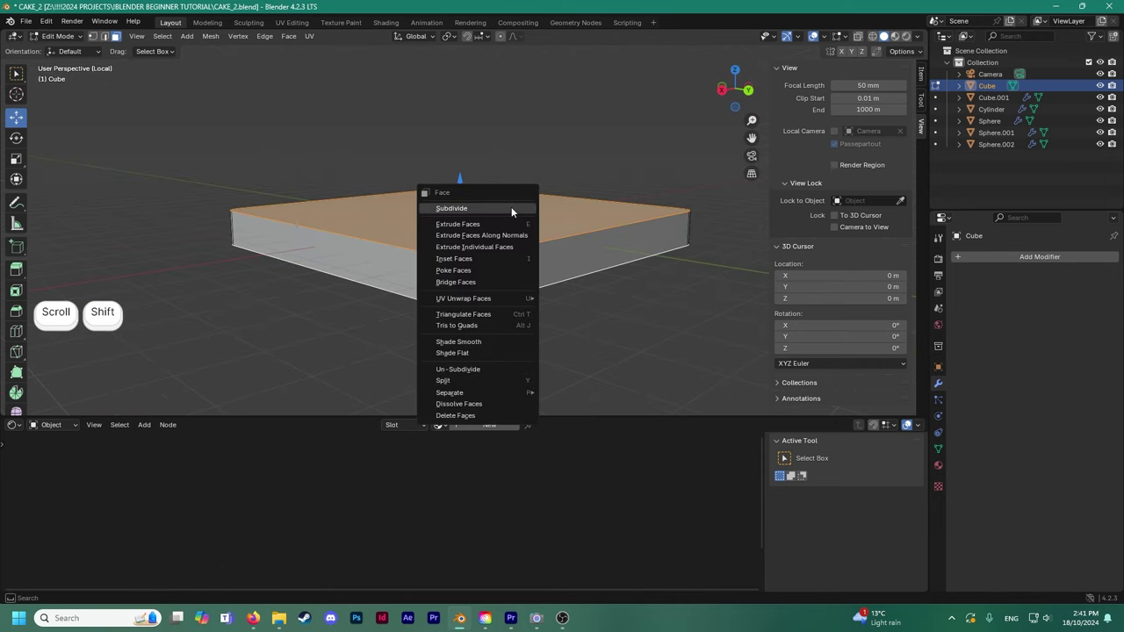
pyautogui.click(506, 259)
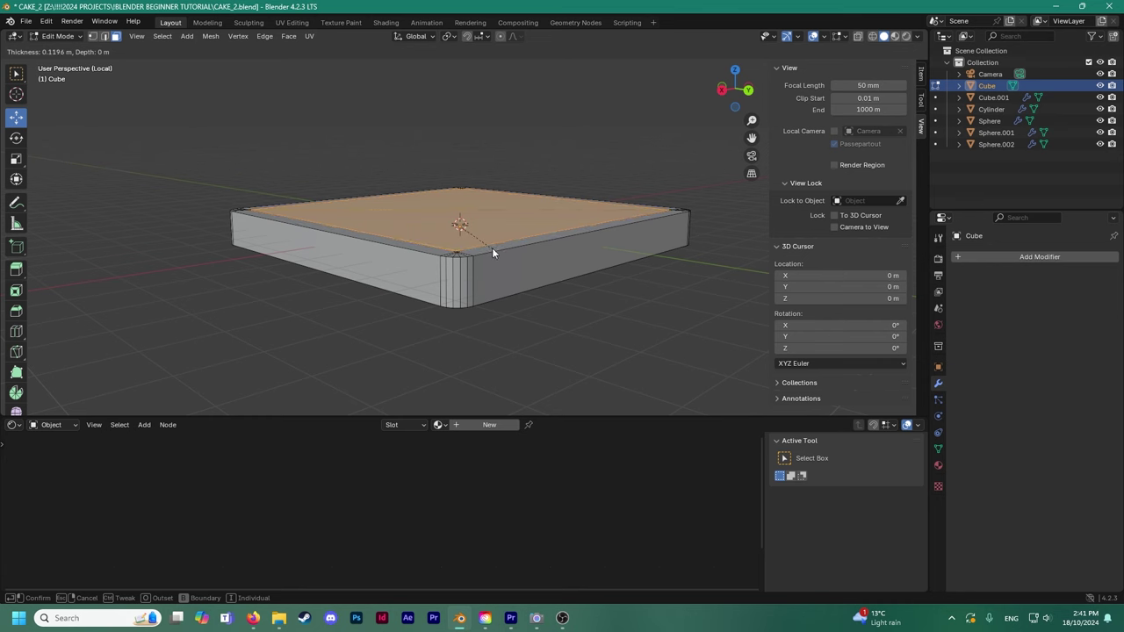
pyautogui.click(503, 253)
# Inset the lower slab's top and underside faces a second time, by about 0.032 m.
pyautogui.moveTo(502, 253); pyautogui.dragTo(490, 308, button='middle')
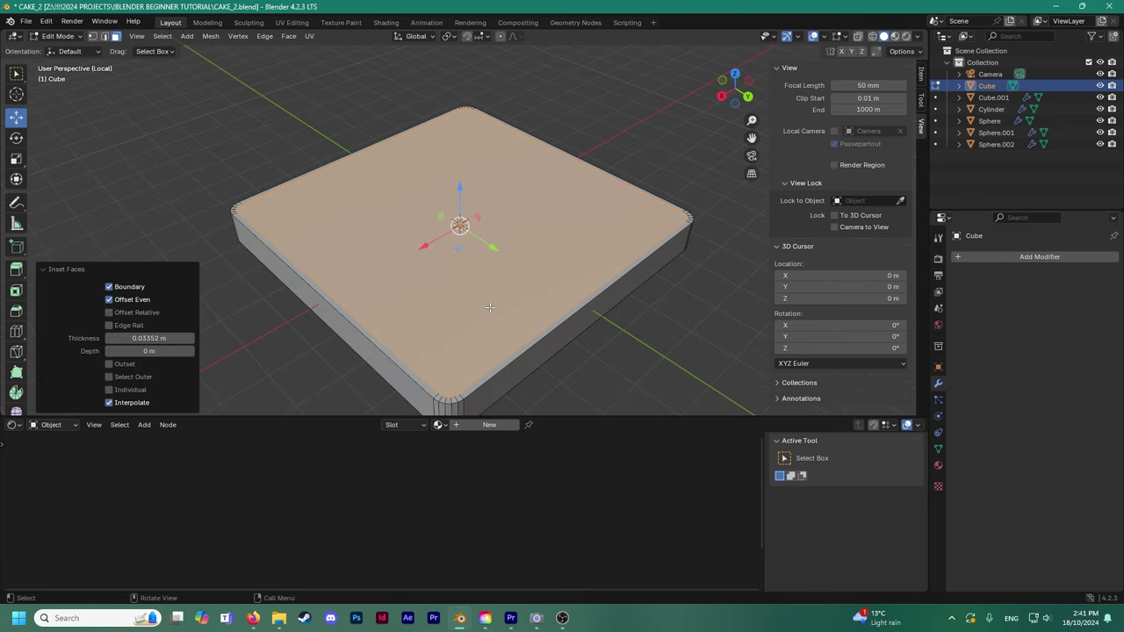
pyautogui.scroll(2, 490, 307)
pyautogui.keyDown('shift'); pyautogui.scroll(-3, 491, 281); pyautogui.keyUp('shift')
pyautogui.rightClick(496, 259)
pyautogui.click(496, 260)
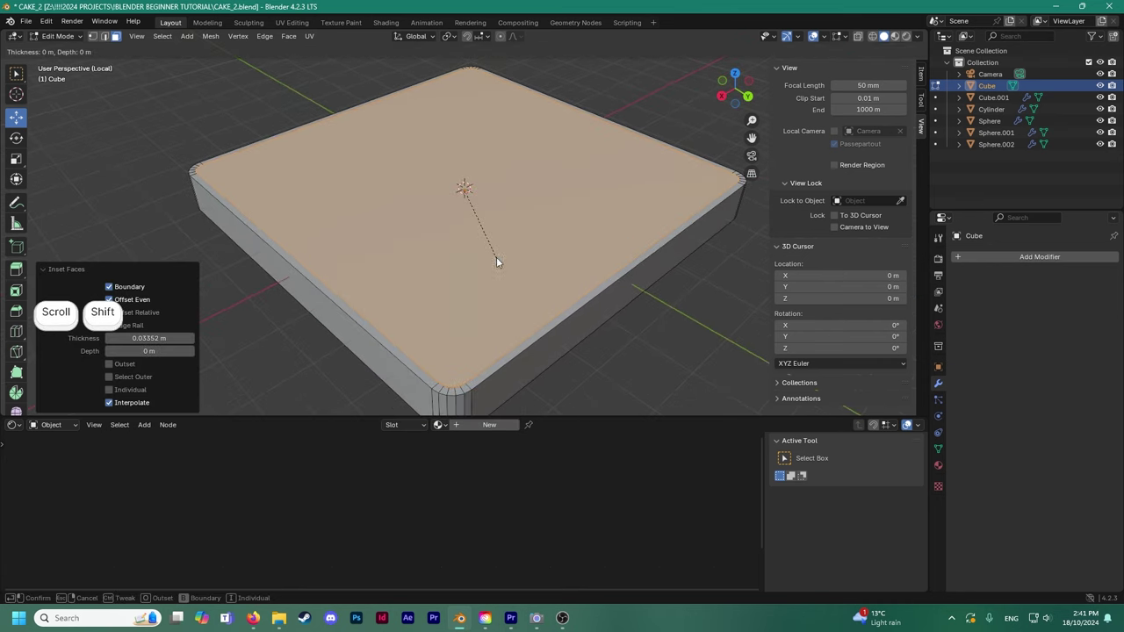
pyautogui.click(496, 250)
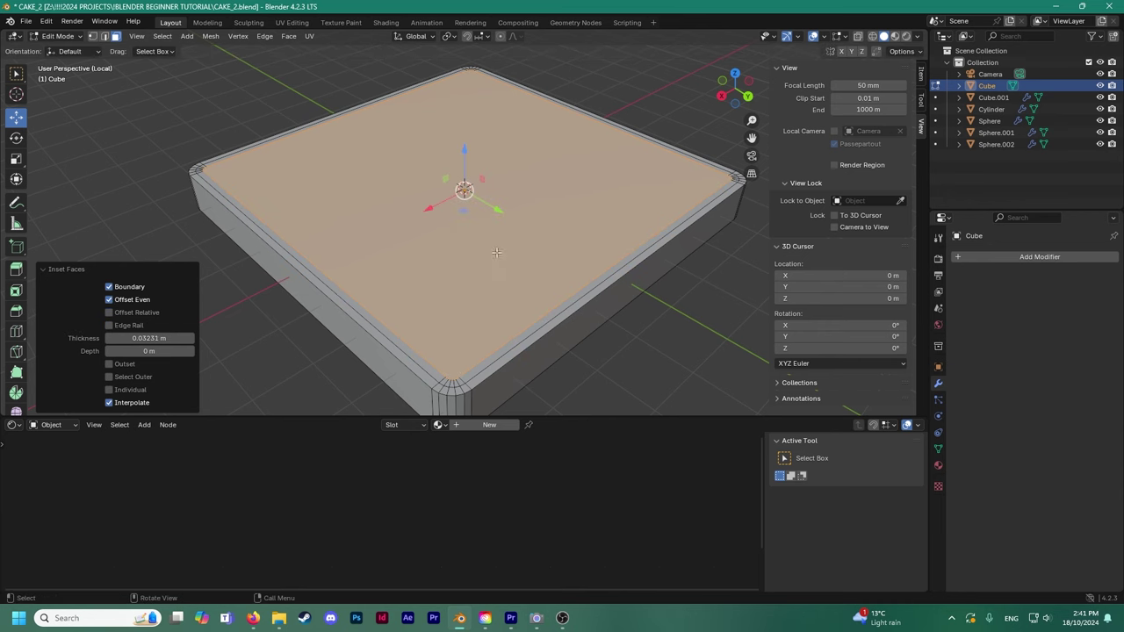
# Return the lower slab to Object Mode, deselect it and leave local view.
pyautogui.keyDown('shift'); pyautogui.scroll(-2, 474, 246); pyautogui.keyUp('shift')
pyautogui.click(60, 36)
pyautogui.click(55, 48)
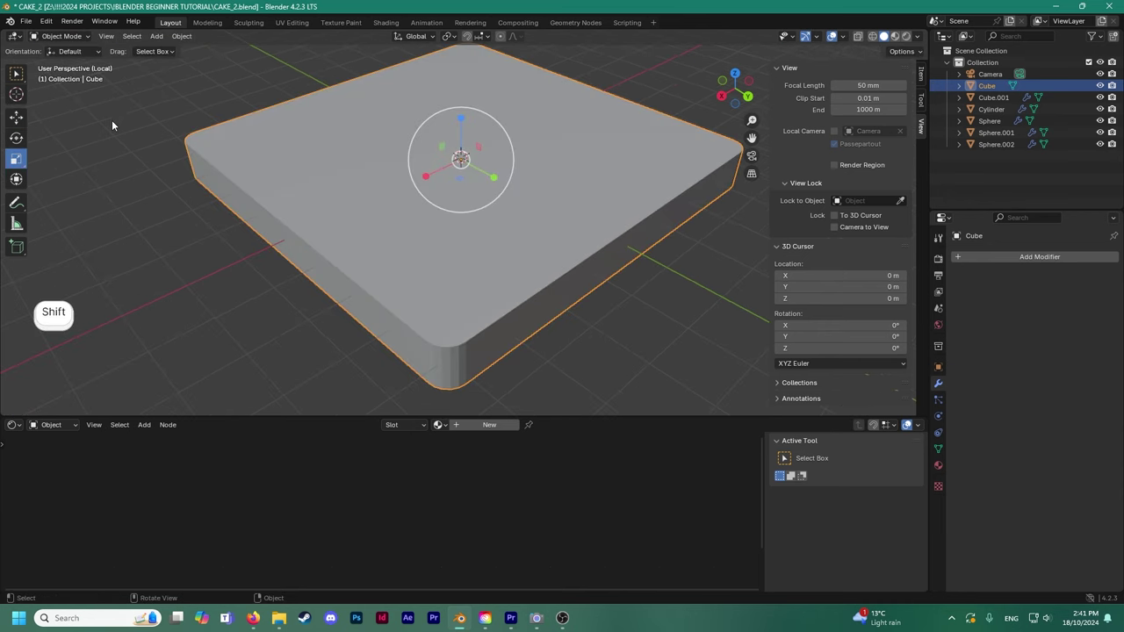
pyautogui.click(104, 115)
pyautogui.press('/')
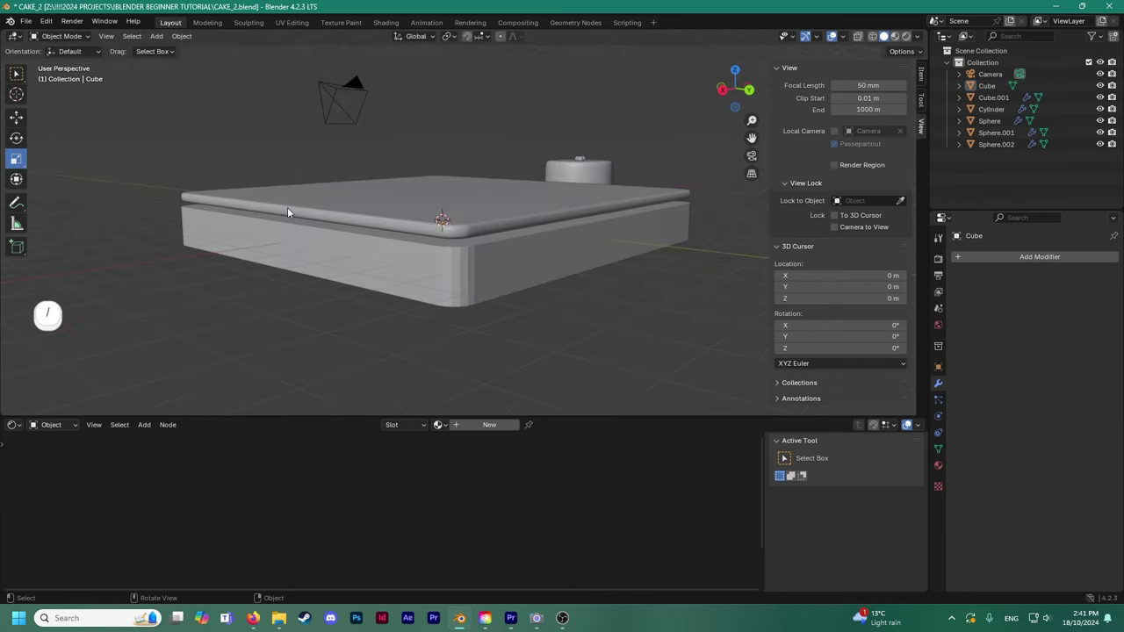
# Add a Subdivision Surface modifier to the lower slab with a viewport level of 2.
pyautogui.click(417, 281)
pyautogui.click(991, 257)
pyautogui.press('space')
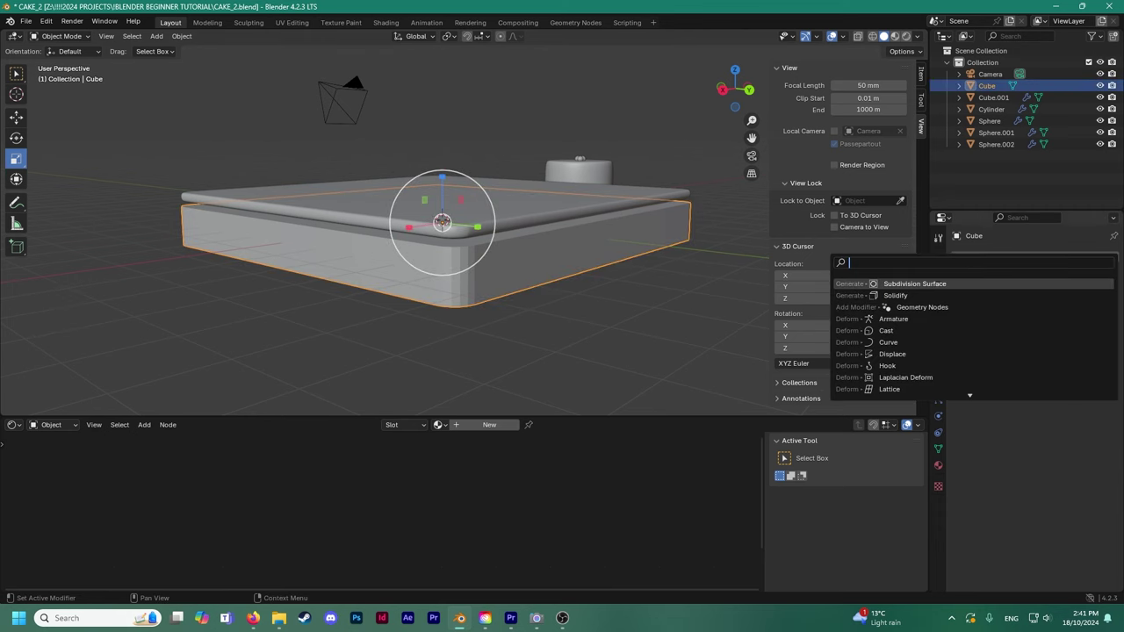
pyautogui.click(934, 285)
pyautogui.hotkey('ctrl', '2')
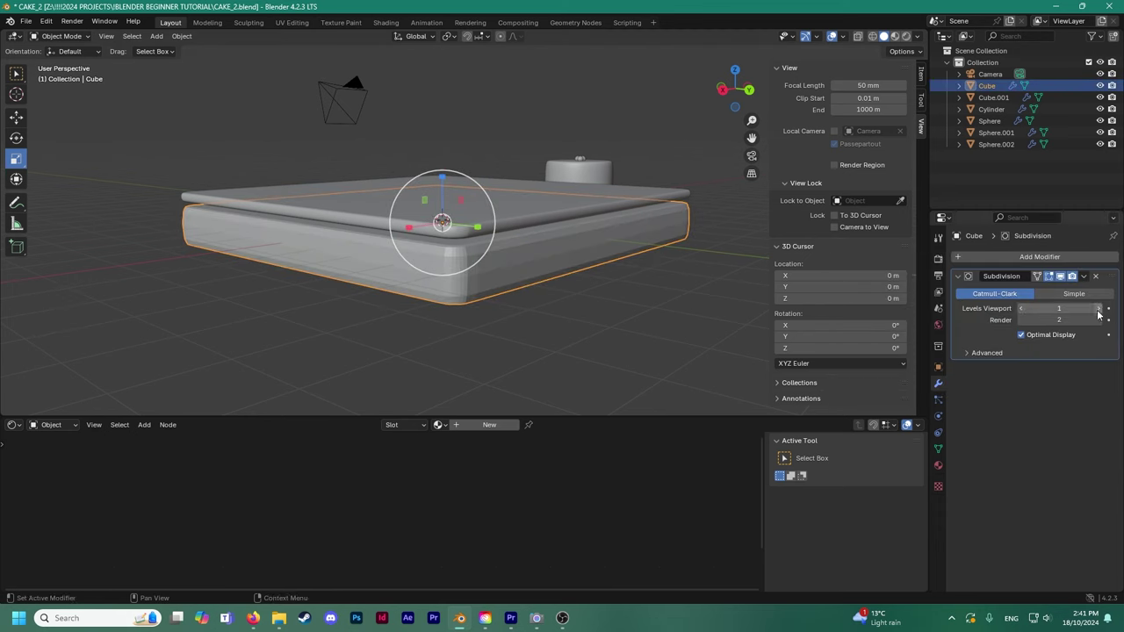
# Shade the lower slab smooth and set its viewport subdivision level to 3.
pyautogui.rightClick(559, 251)
pyautogui.click(561, 253)
pyautogui.click(590, 280)
pyautogui.moveTo(590, 280); pyautogui.dragTo(514, 260, button='middle')
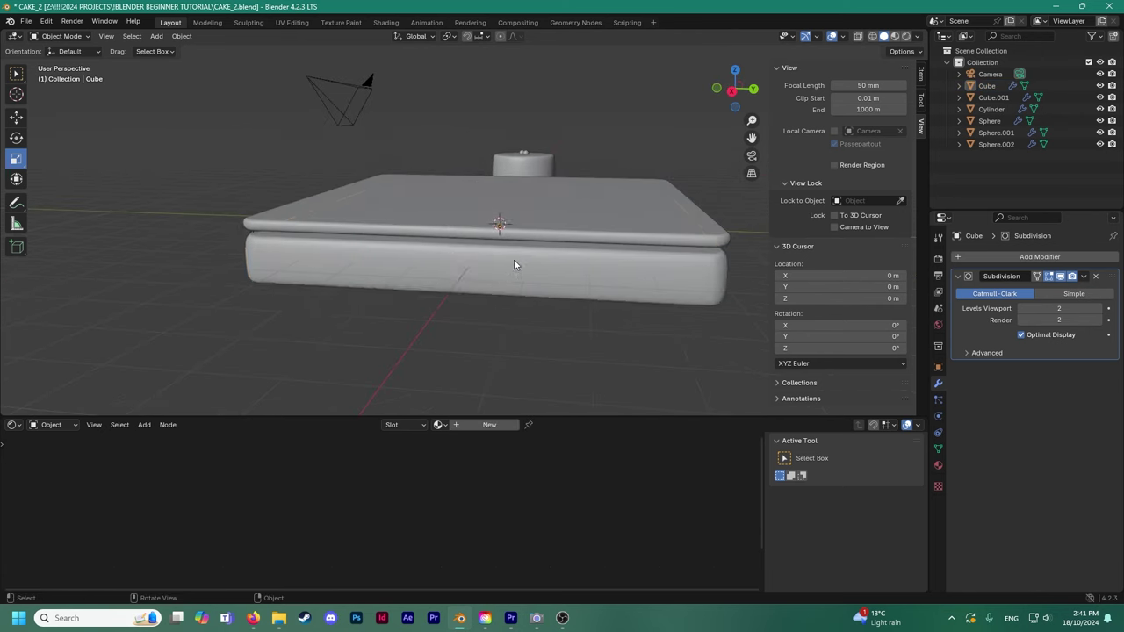
pyautogui.click(514, 259)
pyautogui.click(1098, 308)
# Select the upper slab and lower it along Z so it rests closely on the lower slab.
pyautogui.moveTo(752, 290); pyautogui.dragTo(702, 285, button='middle')
pyautogui.click(702, 287)
pyautogui.click(557, 230)
pyautogui.keyDown('shift'); pyautogui.scroll(3, 492, 225); pyautogui.keyUp('shift')
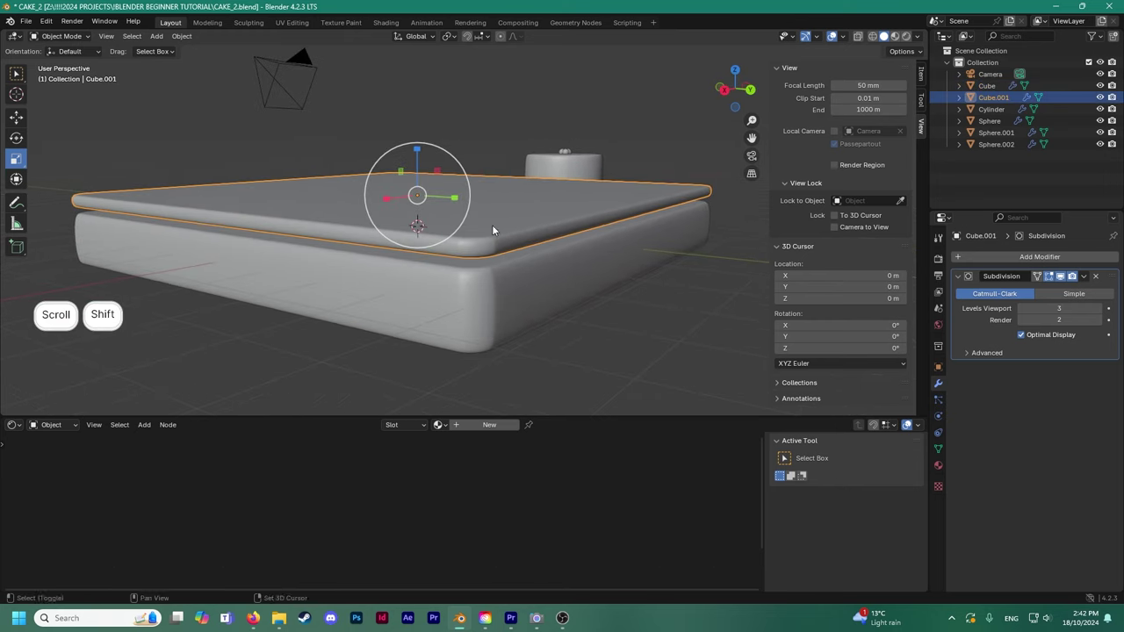
pyautogui.click(17, 116)
pyautogui.moveTo(422, 161); pyautogui.dragTo(425, 165)
pyautogui.moveTo(369, 202); pyautogui.dragTo(321, 214, button='middle')
pyautogui.scroll(3, 324, 182)
pyautogui.moveTo(398, 155); pyautogui.dragTo(399, 153)
pyautogui.click(410, 167)
pyautogui.moveTo(409, 167); pyautogui.dragTo(375, 194, button='middle')
pyautogui.scroll(-4, 375, 194)
pyautogui.keyDown('shift'); pyautogui.moveTo(337, 231); pyautogui.dragTo(612, 319, button='middle'); pyautogui.keyUp('shift')
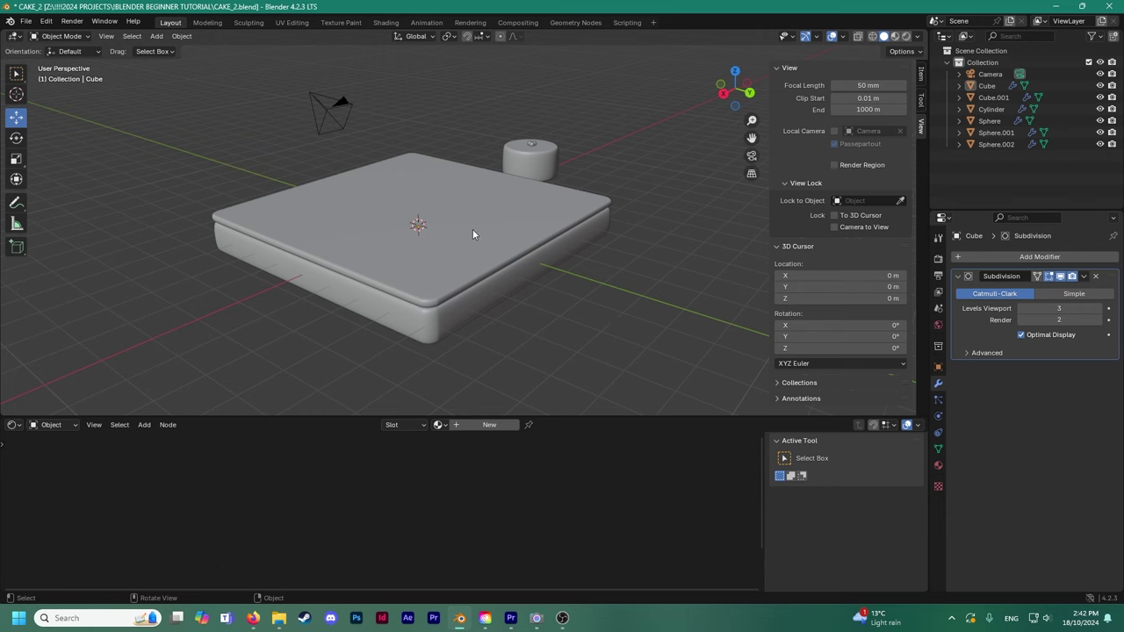
# Add a 2 m cube at the world origin and raise it along Z above the slab.
pyautogui.scroll(3, 421, 229)
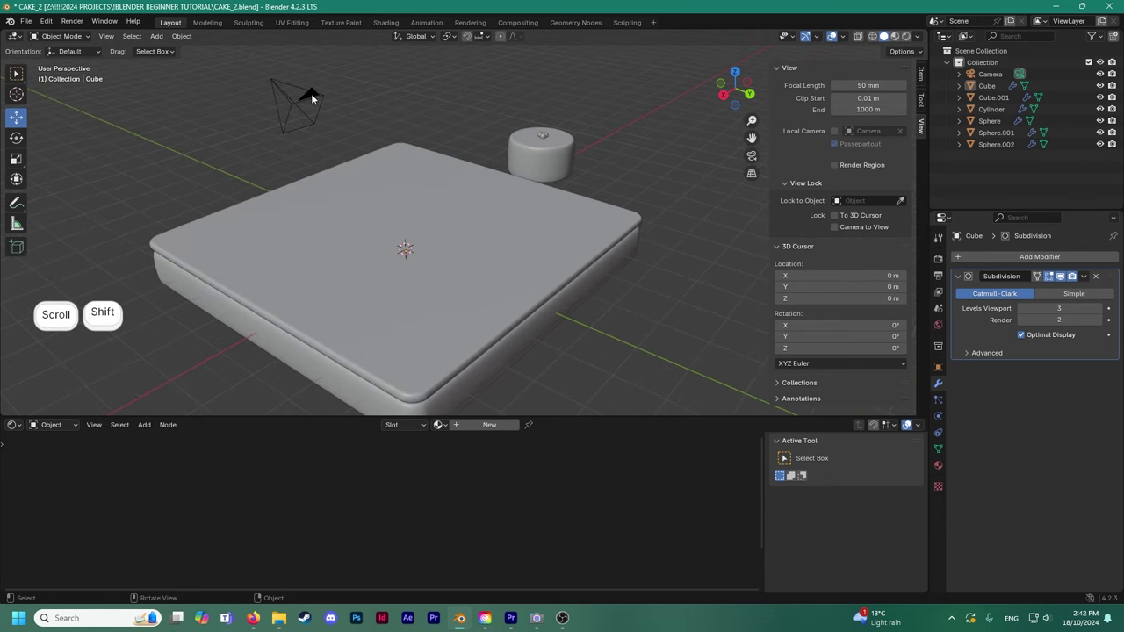
pyautogui.click(158, 36)
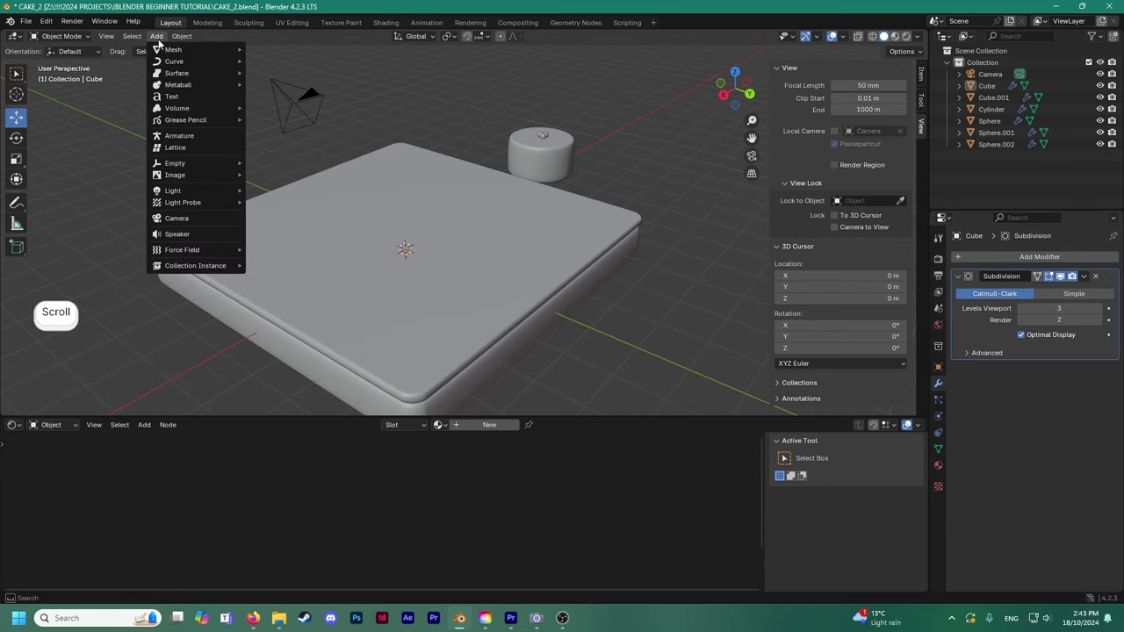
pyautogui.moveTo(176, 55)
pyautogui.click(273, 61)
pyautogui.scroll(4, 396, 182)
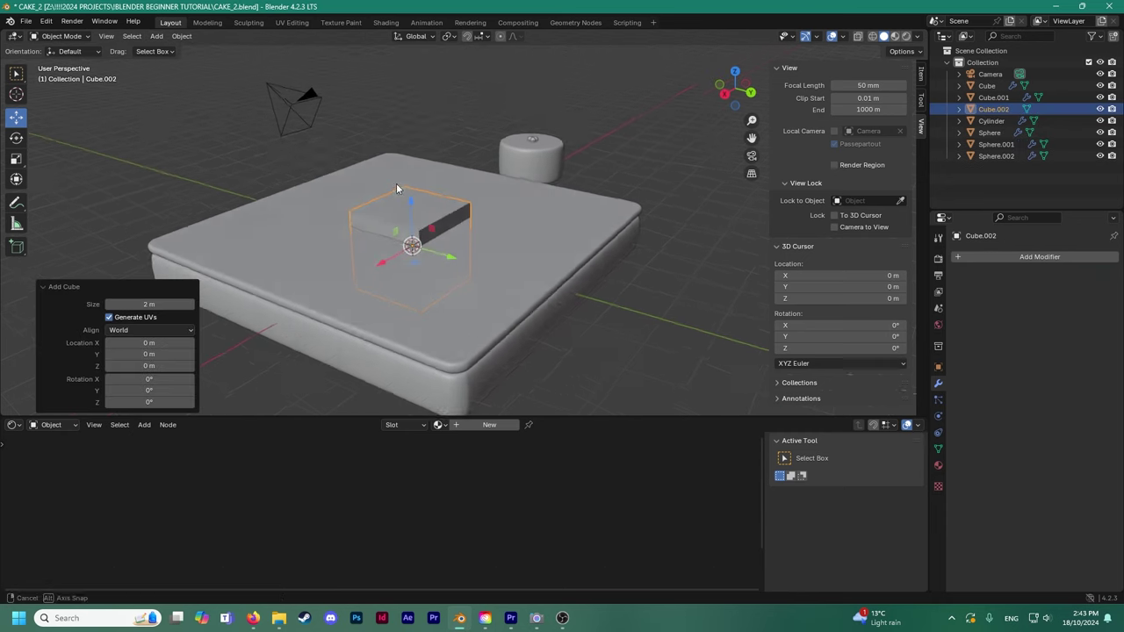
pyautogui.press('g')
pyautogui.moveTo(384, 150); pyautogui.dragTo(394, 114)
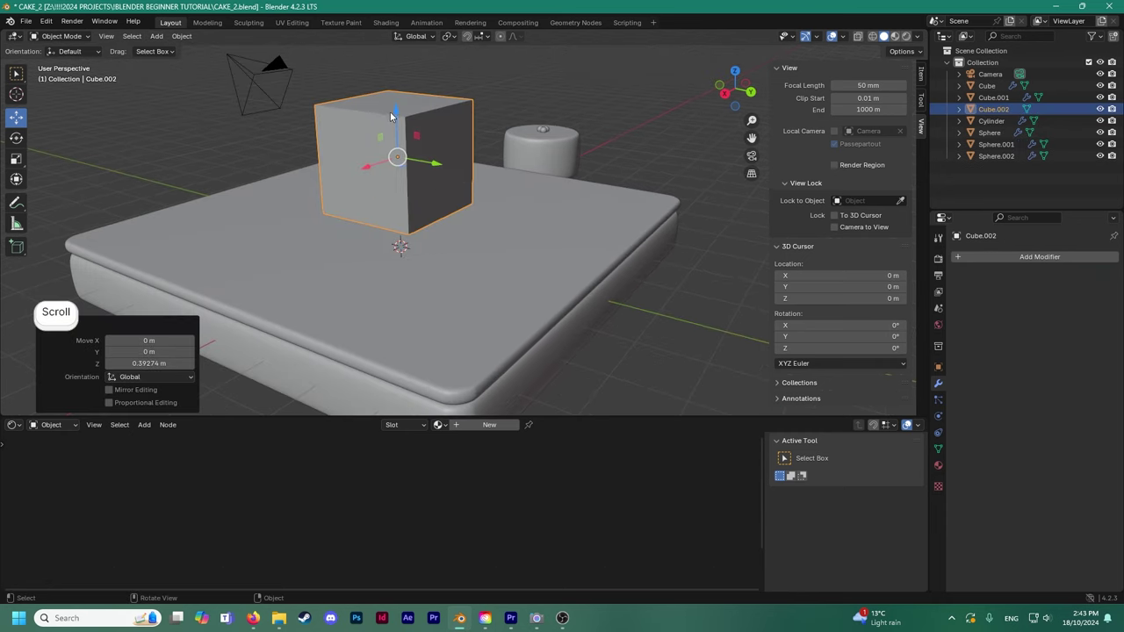
# Flatten the new cube into a thin plate by scaling it along Z to about 0.057.
pyautogui.keyDown('shift'); pyautogui.moveTo(114, 136); pyautogui.dragTo(129, 158, button='middle'); pyautogui.keyUp('shift')
pyautogui.click(15, 159)
pyautogui.moveTo(413, 135); pyautogui.dragTo(413, 179)
pyautogui.moveTo(155, 160); pyautogui.dragTo(154, 170, button='middle')
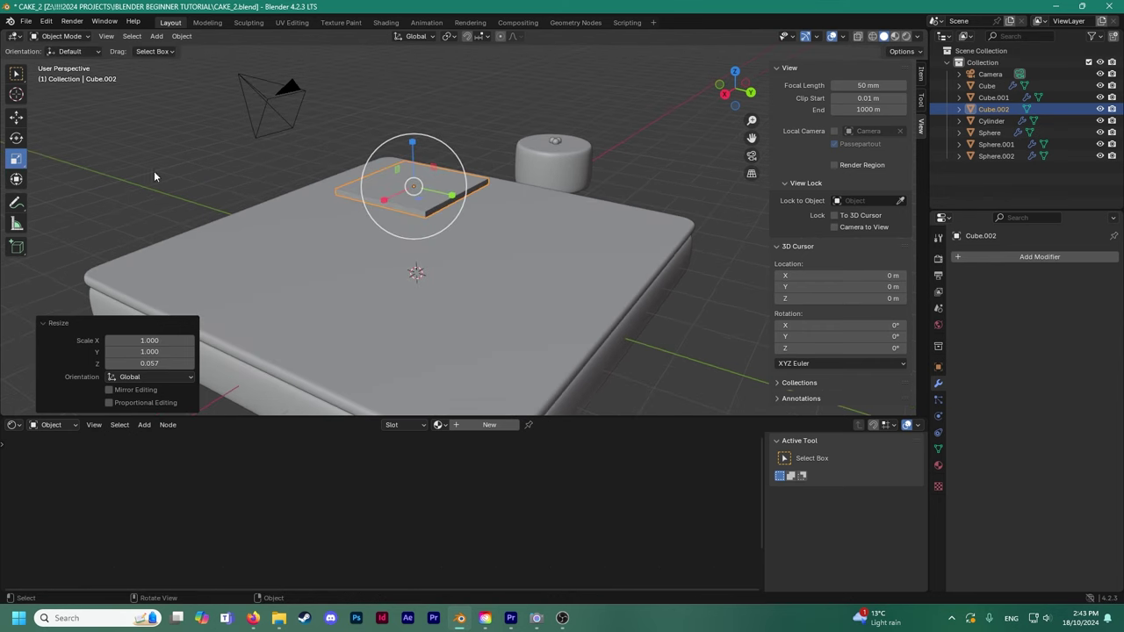
# Scale the thin plate up uniformly by about 2.37.
pyautogui.moveTo(322, 178); pyautogui.dragTo(331, 190, button='middle')
pyautogui.moveTo(440, 208); pyautogui.dragTo(418, 231, button='middle')
pyautogui.moveTo(445, 215); pyautogui.dragTo(523, 208)
pyautogui.scroll(-1, 513, 216)
pyautogui.moveTo(492, 225); pyautogui.dragTo(508, 171, button='middle')
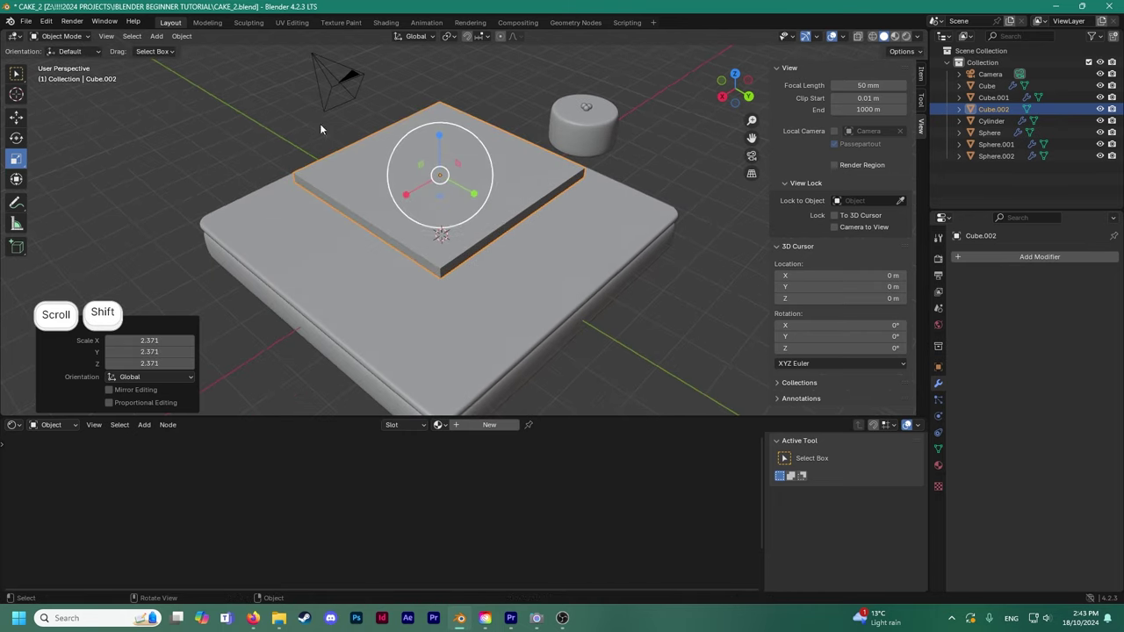
# Lower the plate about 0.82 m along Z onto the upper slab.
pyautogui.click(17, 118)
pyautogui.moveTo(444, 147); pyautogui.dragTo(438, 172)
pyautogui.scroll(3, 437, 176)
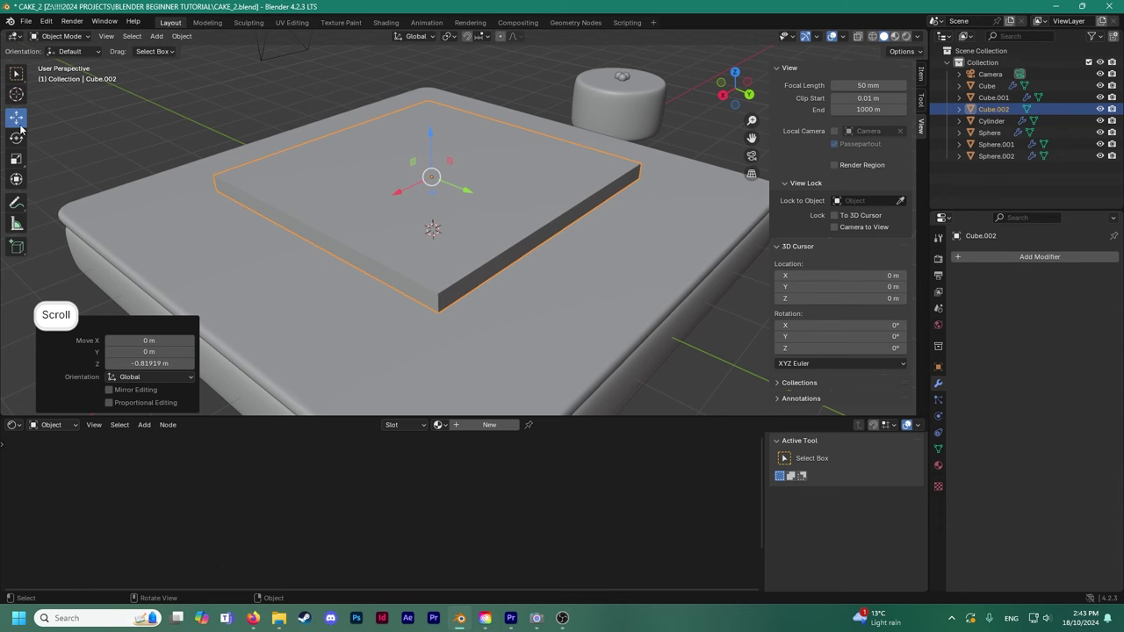
# Thin the plate further by scaling it down along Z, keeping it selected in Object Mode.
pyautogui.click(17, 160)
pyautogui.moveTo(431, 141); pyautogui.dragTo(431, 156)
pyautogui.click(59, 36)
pyautogui.click(62, 50)
pyautogui.click(211, 80)
pyautogui.moveTo(306, 163); pyautogui.dragTo(344, 186, button='middle')
pyautogui.click(343, 191)
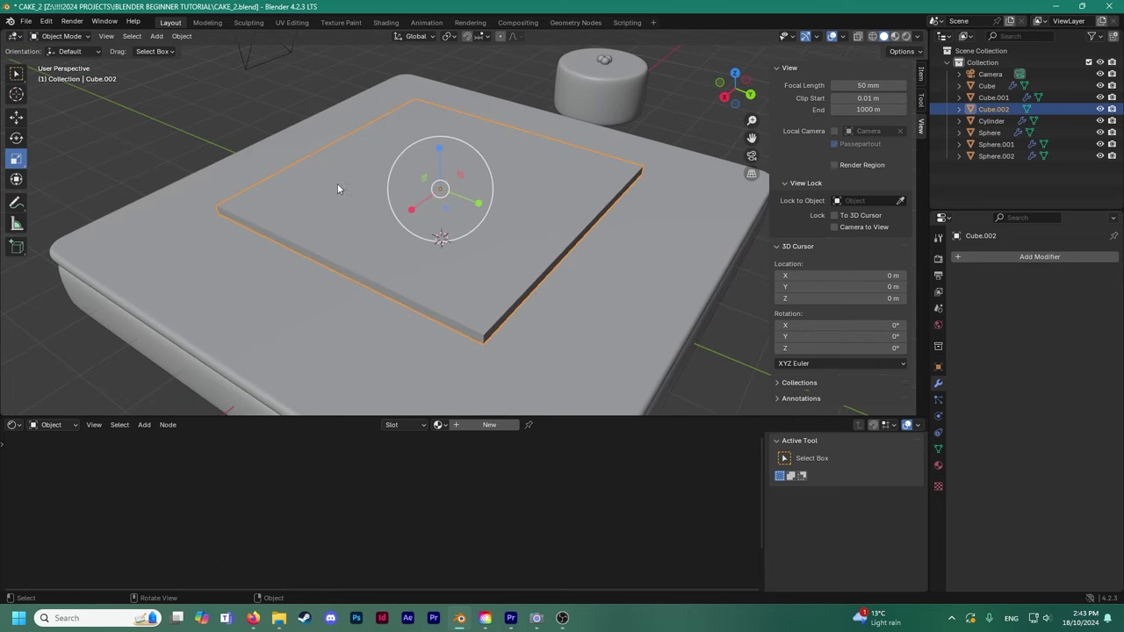
# Open the plate in Edit Mode with edge selection and select its four vertical corner edges.
pyautogui.click(62, 36)
pyautogui.click(55, 63)
pyautogui.click(419, 299)
pyautogui.click(104, 37)
pyautogui.click(86, 87)
pyautogui.moveTo(421, 288); pyautogui.dragTo(427, 264, button='middle')
pyautogui.keyDown('shift'); pyautogui.click(336, 264); pyautogui.keyUp('shift')
pyautogui.moveTo(336, 265); pyautogui.dragTo(409, 209, button='middle')
pyautogui.moveTo(303, 206); pyautogui.dragTo(372, 206, button='middle')
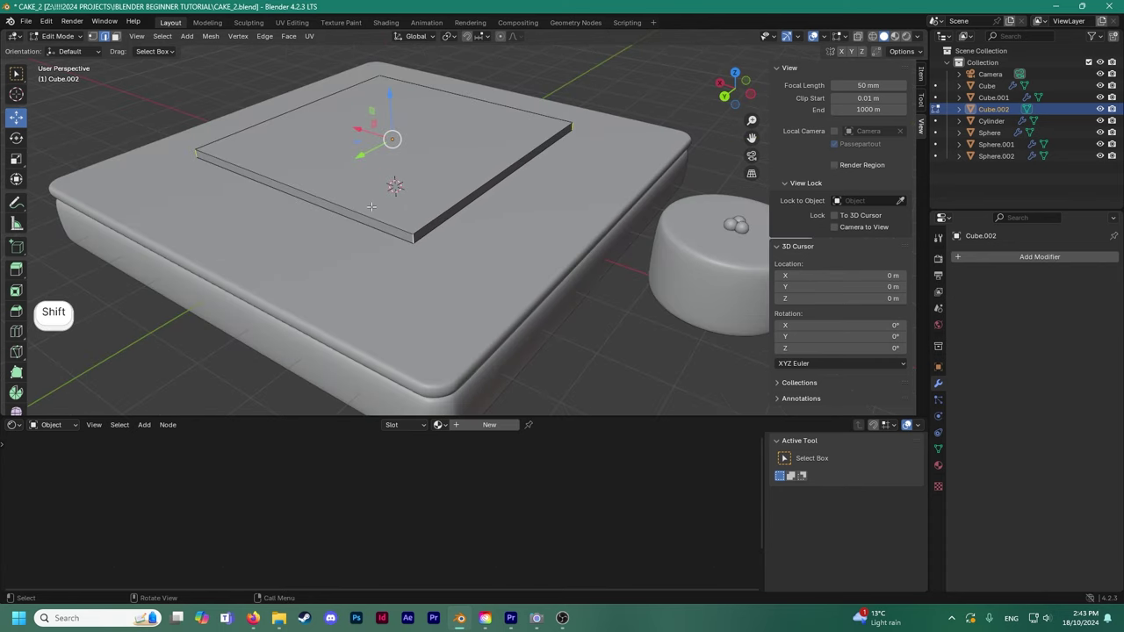
# Bevel the plate's four vertical corner edges with 5 segments into widely rounded corners.
pyautogui.rightClick(413, 239)
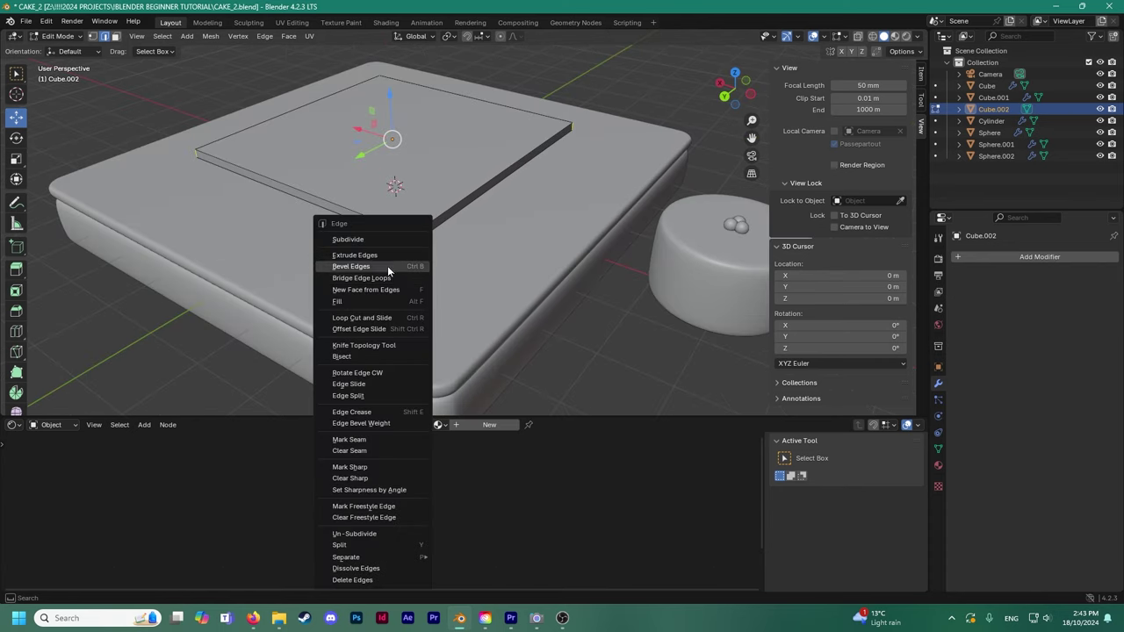
pyautogui.click(391, 266)
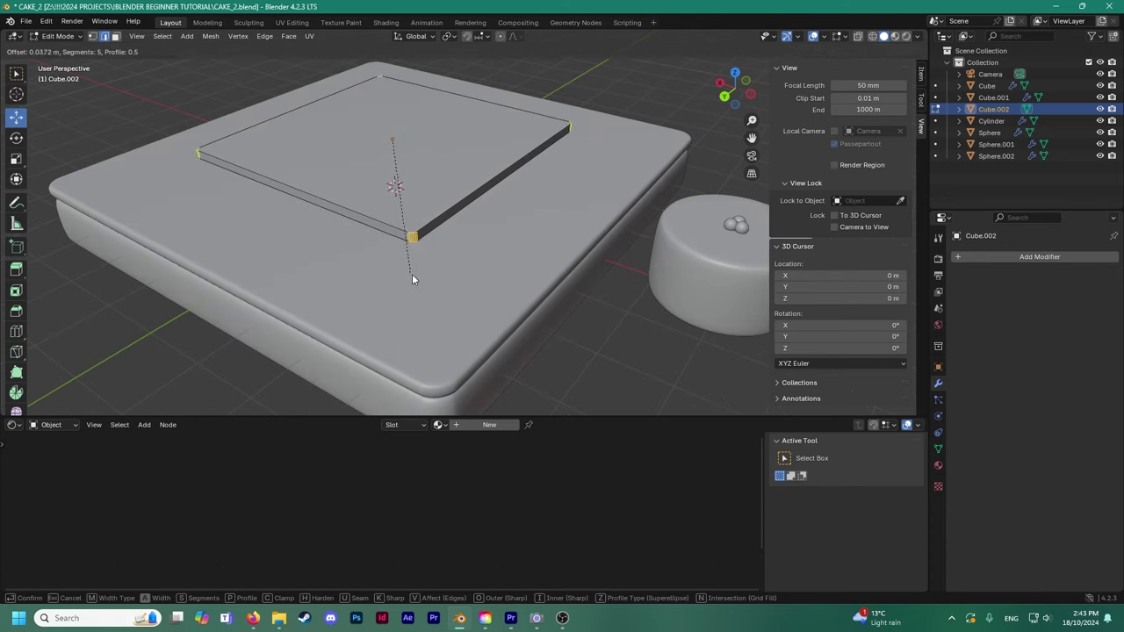
pyautogui.click(393, 334)
# Switch to face selection and select the plate's top face.
pyautogui.moveTo(381, 230); pyautogui.dragTo(478, 264, button='middle')
pyautogui.click(311, 211)
pyautogui.moveTo(256, 123); pyautogui.dragTo(241, 94, button='middle')
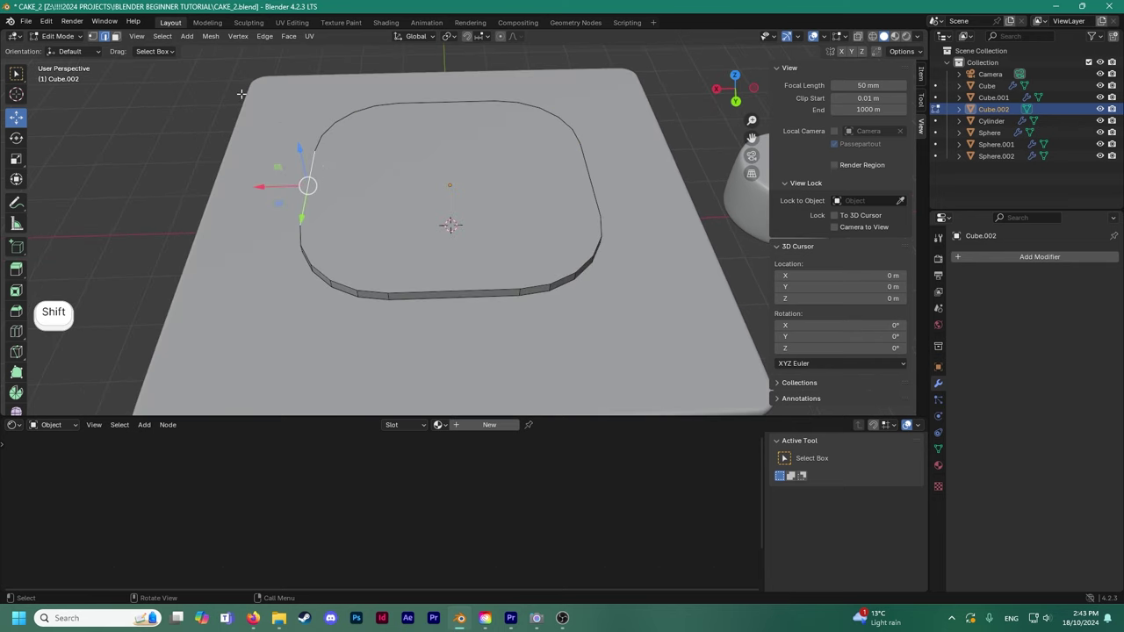
pyautogui.click(115, 36)
pyautogui.click(378, 176)
pyautogui.rightClick(352, 151)
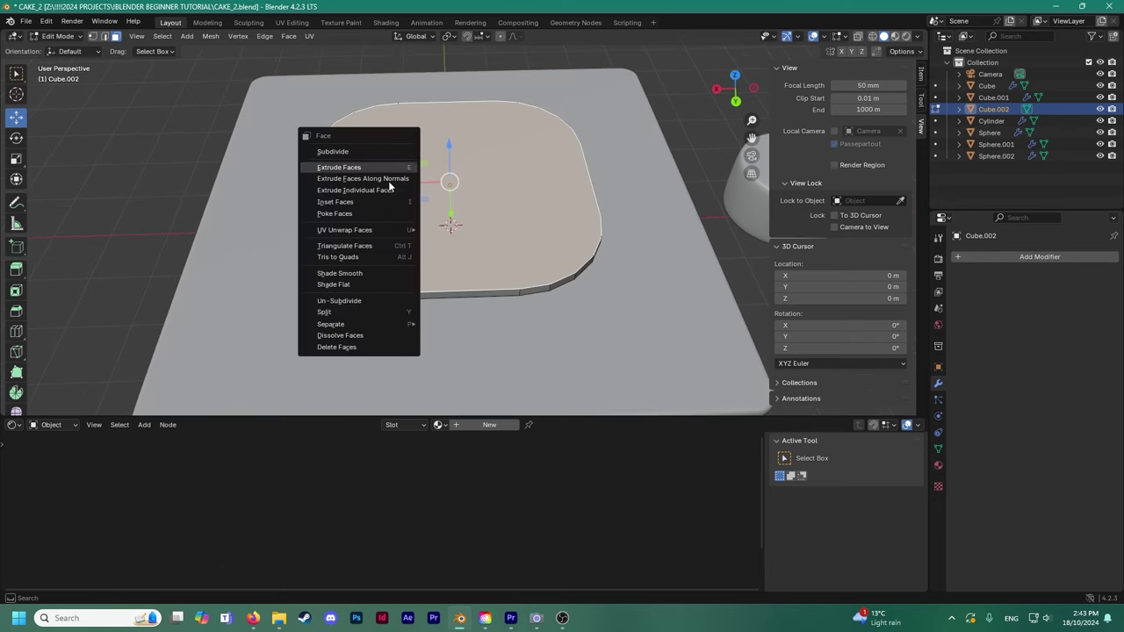
pyautogui.click(372, 201)
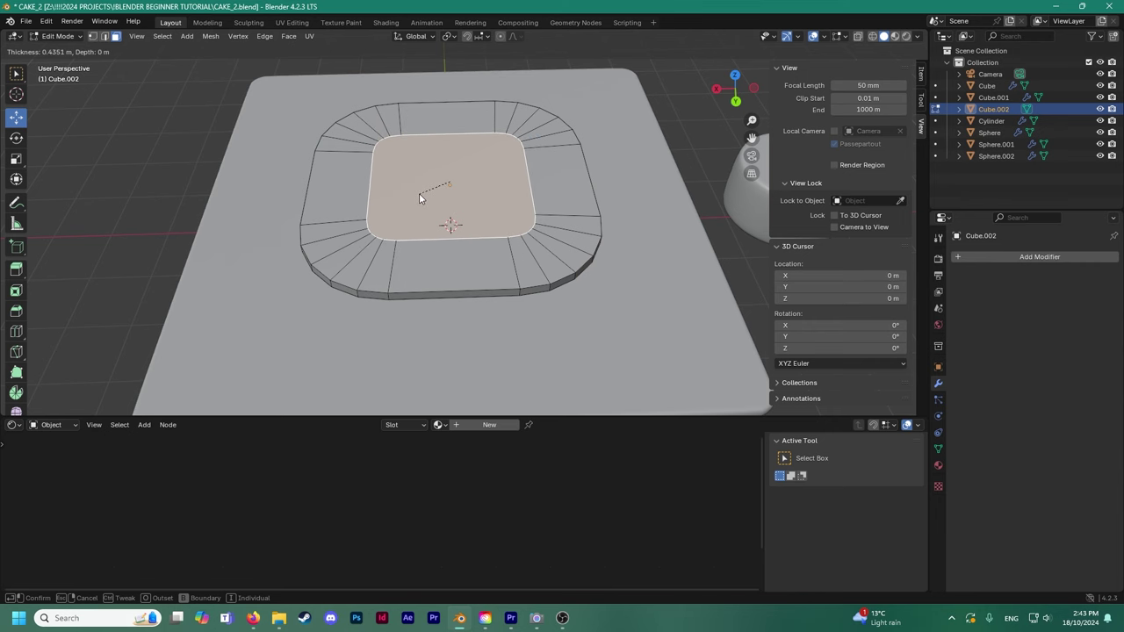
pyautogui.click(419, 193)
pyautogui.press('Escape')
pyautogui.click(272, 90)
pyautogui.hotkey('ctrl', 'z')
pyautogui.hotkey('ctrl', 'z')
# Isolate the plate in local view, select both its top and underside faces and inset them.
pyautogui.moveTo(272, 90); pyautogui.dragTo(219, 91, button='middle')
pyautogui.press('/')
pyautogui.moveTo(289, 188); pyautogui.dragTo(372, 211, button='middle')
pyautogui.rightClick(371, 211)
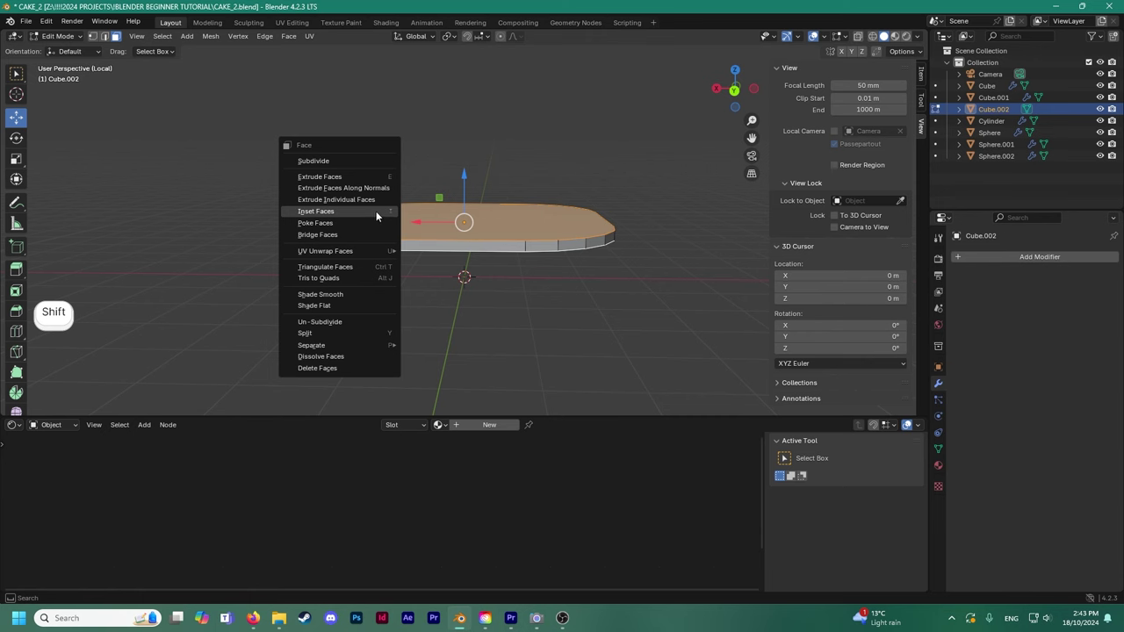
pyautogui.click(371, 211)
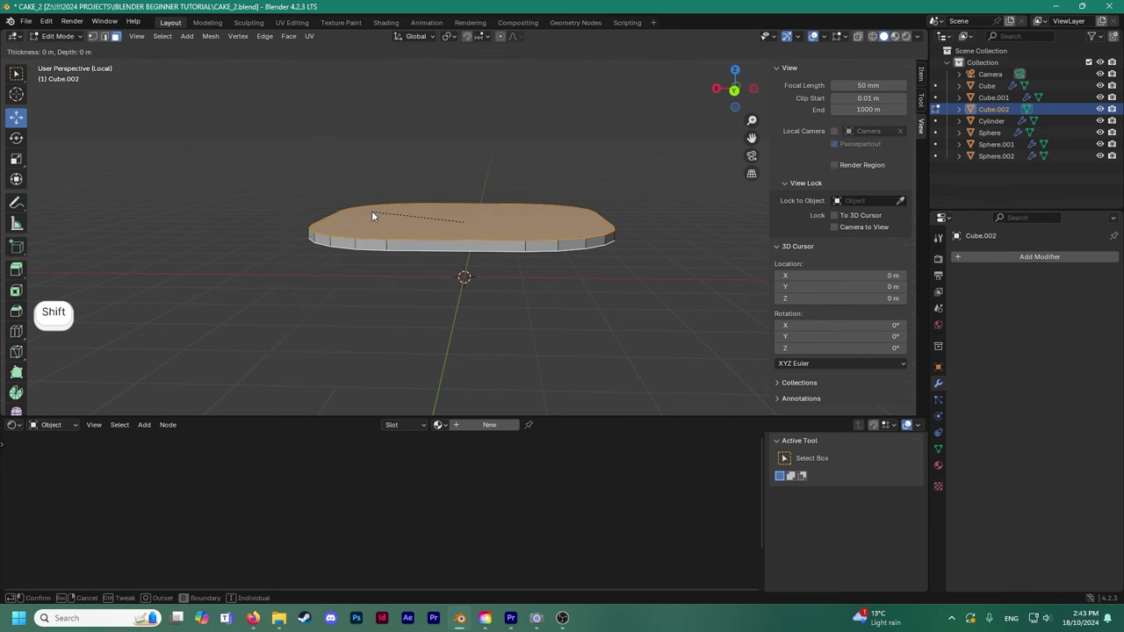
pyautogui.click(423, 215)
pyautogui.moveTo(422, 215); pyautogui.dragTo(395, 140, button='middle')
# Return the plate to Object Mode and add a Subdivision Surface modifier to it.
pyautogui.click(62, 36)
pyautogui.click(55, 49)
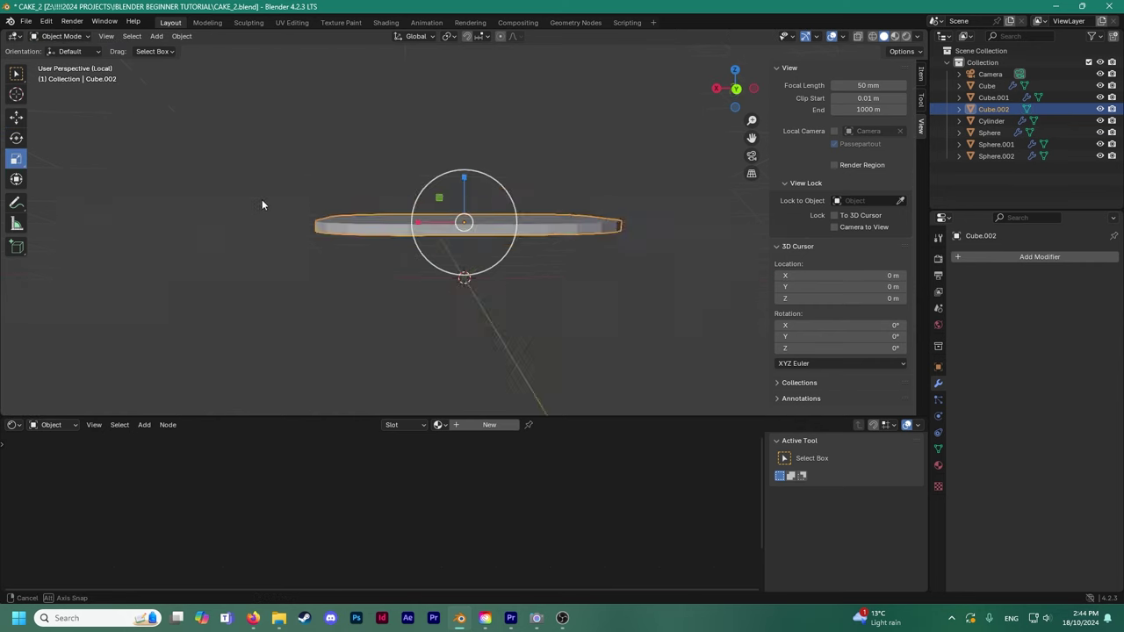
pyautogui.moveTo(263, 186); pyautogui.dragTo(273, 263, button='middle')
pyautogui.click(1005, 257)
pyautogui.click(1004, 256)
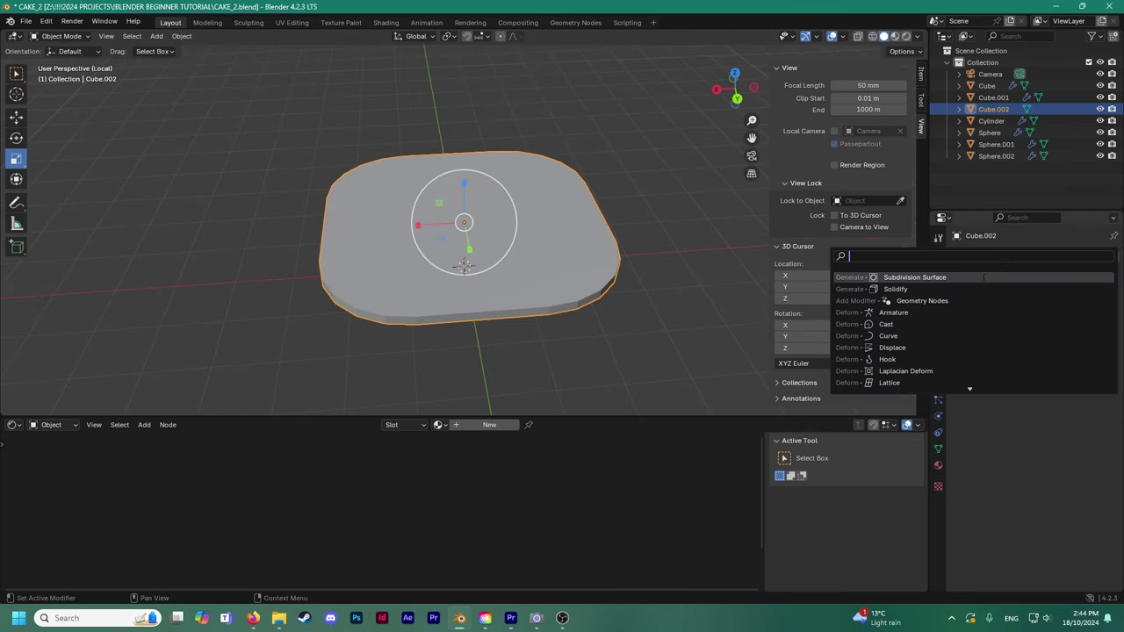
pyautogui.click(984, 277)
pyautogui.scroll(2, 614, 273)
pyautogui.moveTo(547, 267); pyautogui.dragTo(534, 244, button='middle')
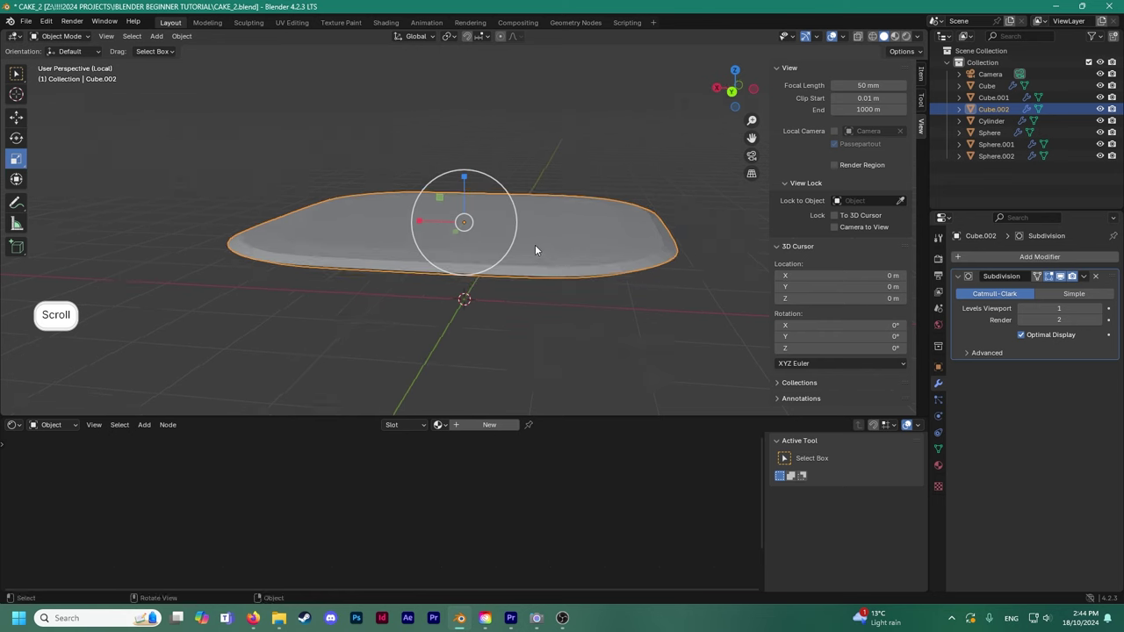
# Set the plate's viewport subdivision level to 3 and shade it smooth.
pyautogui.click(1098, 308)
pyautogui.click(1095, 307)
pyautogui.moveTo(655, 180); pyautogui.dragTo(579, 184, button='middle')
pyautogui.rightClick(604, 228)
pyautogui.click(603, 228)
pyautogui.click(61, 36)
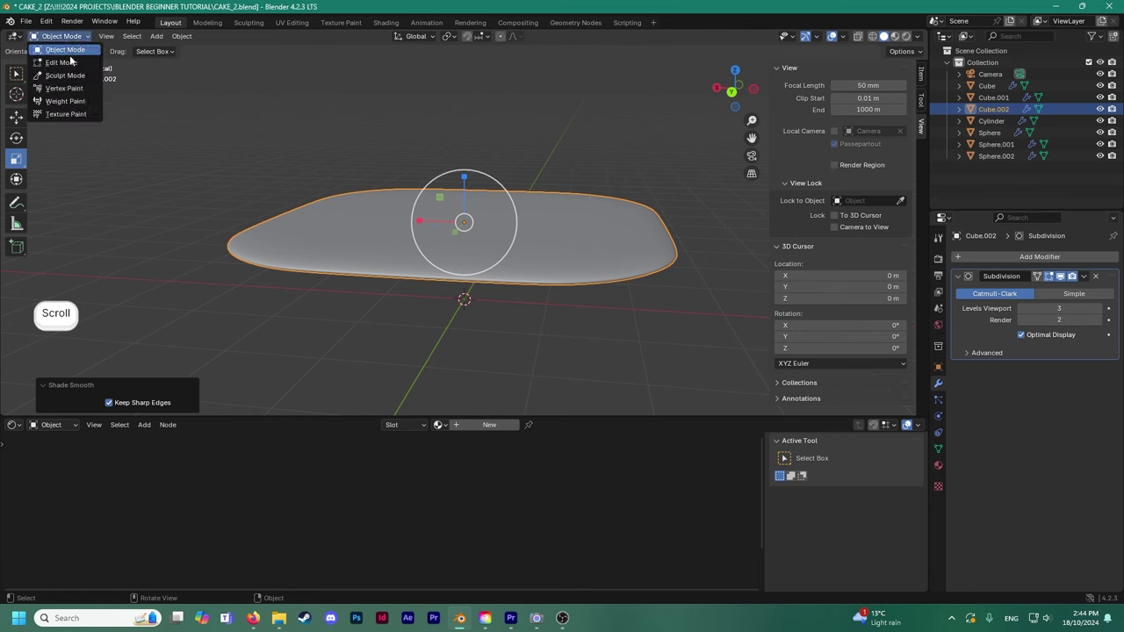
pyautogui.click(53, 60)
pyautogui.moveTo(501, 167); pyautogui.dragTo(506, 203, button='middle')
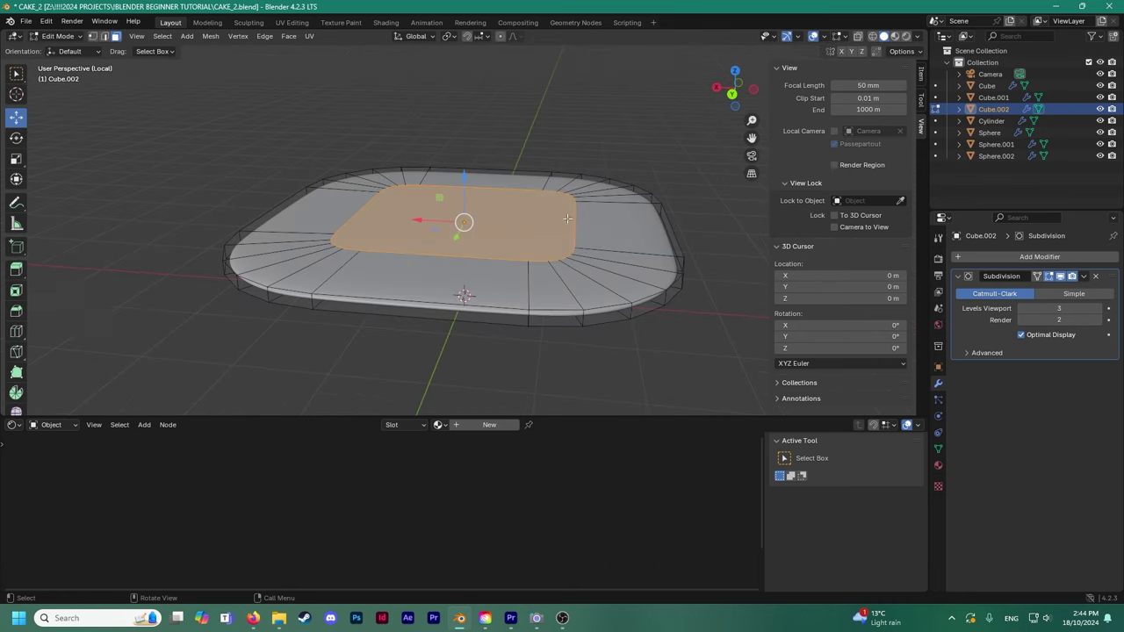
pyautogui.press('s')
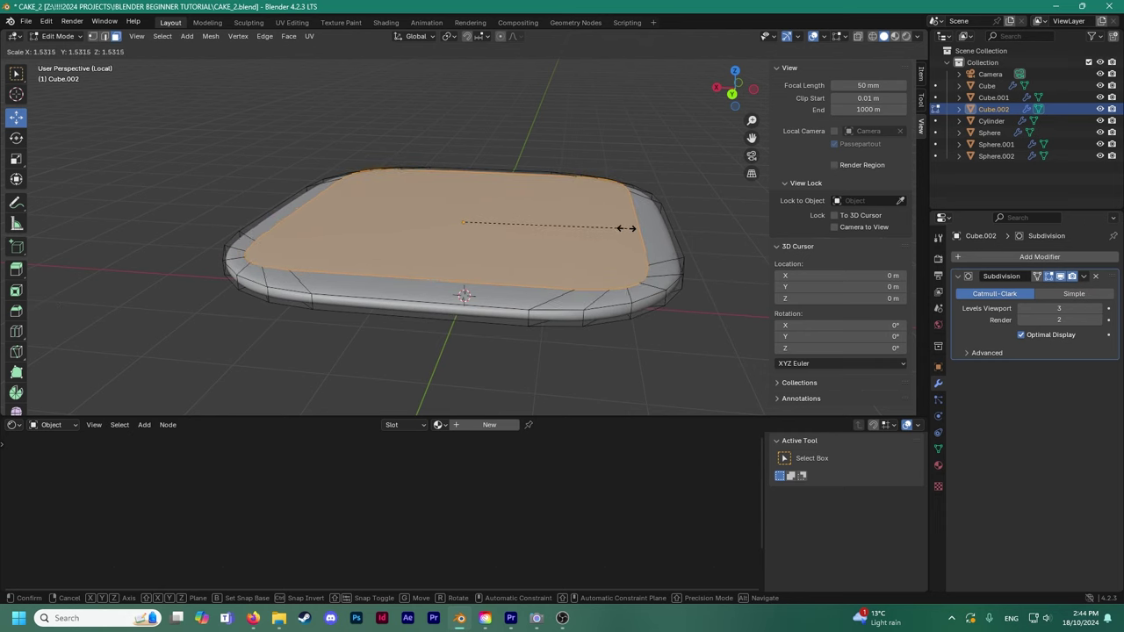
pyautogui.press('Escape')
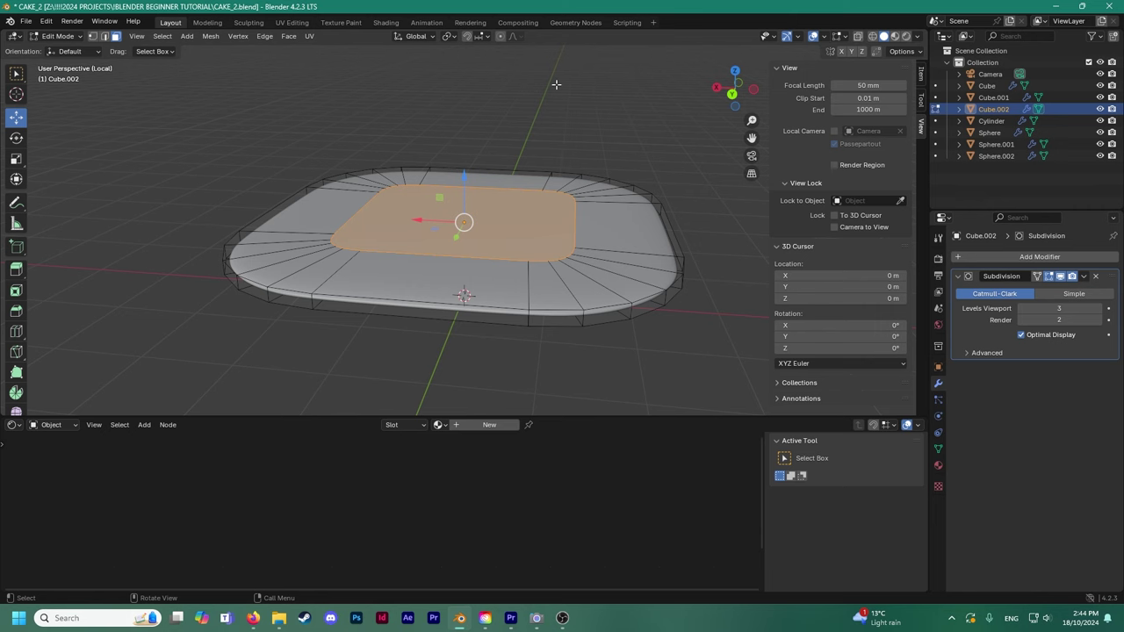
pyautogui.hotkey('alt', 'a')
pyautogui.click(58, 36)
pyautogui.click(63, 47)
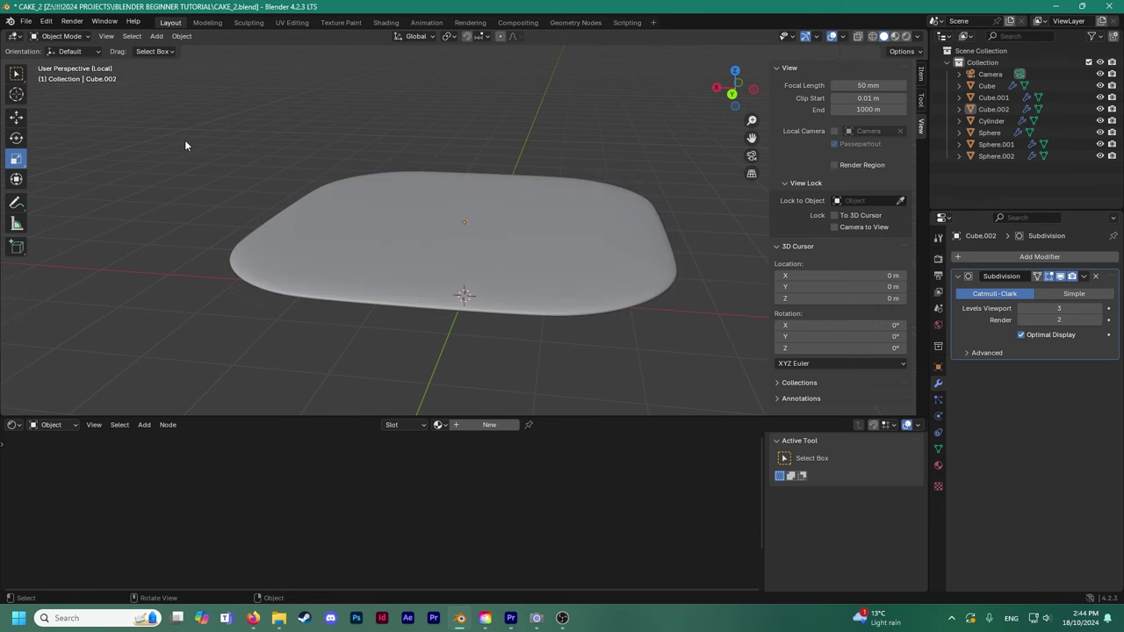
# Leave local view, select the rounded plate and lower it about 0.29 m along Z into the upper slab.
pyautogui.press('/')
pyautogui.moveTo(185, 146); pyautogui.dragTo(281, 164, button='middle')
pyautogui.click(374, 148)
pyautogui.moveTo(374, 148); pyautogui.dragTo(363, 195, button='middle')
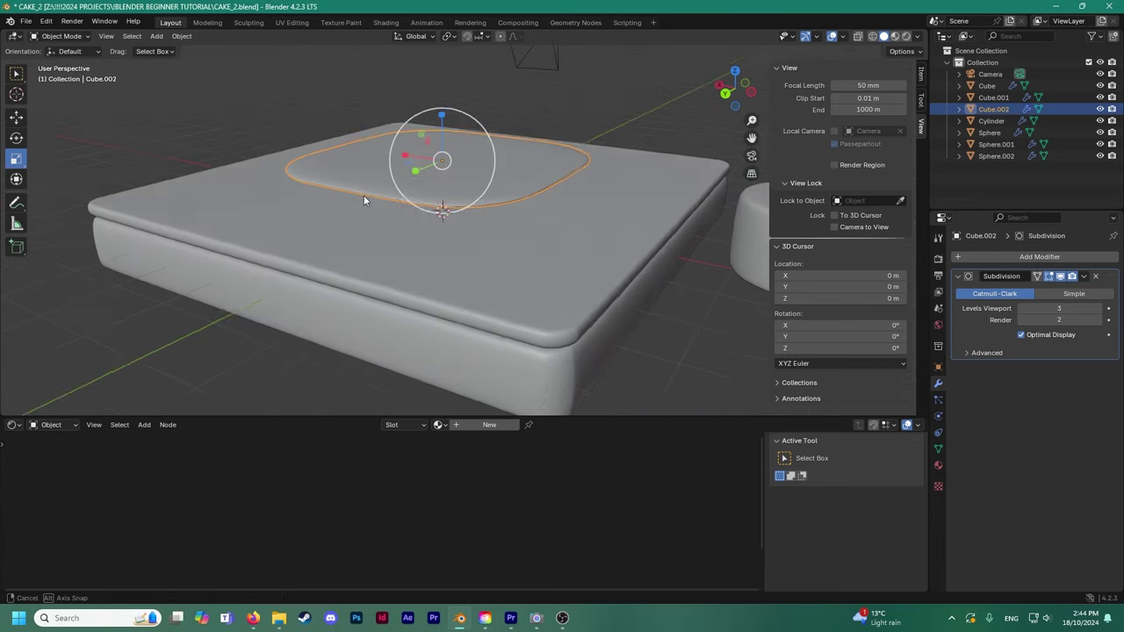
pyautogui.click(16, 117)
pyautogui.moveTo(436, 133); pyautogui.dragTo(445, 144)
pyautogui.moveTo(446, 148); pyautogui.dragTo(473, 211, button='middle')
pyautogui.scroll(-1, 472, 209)
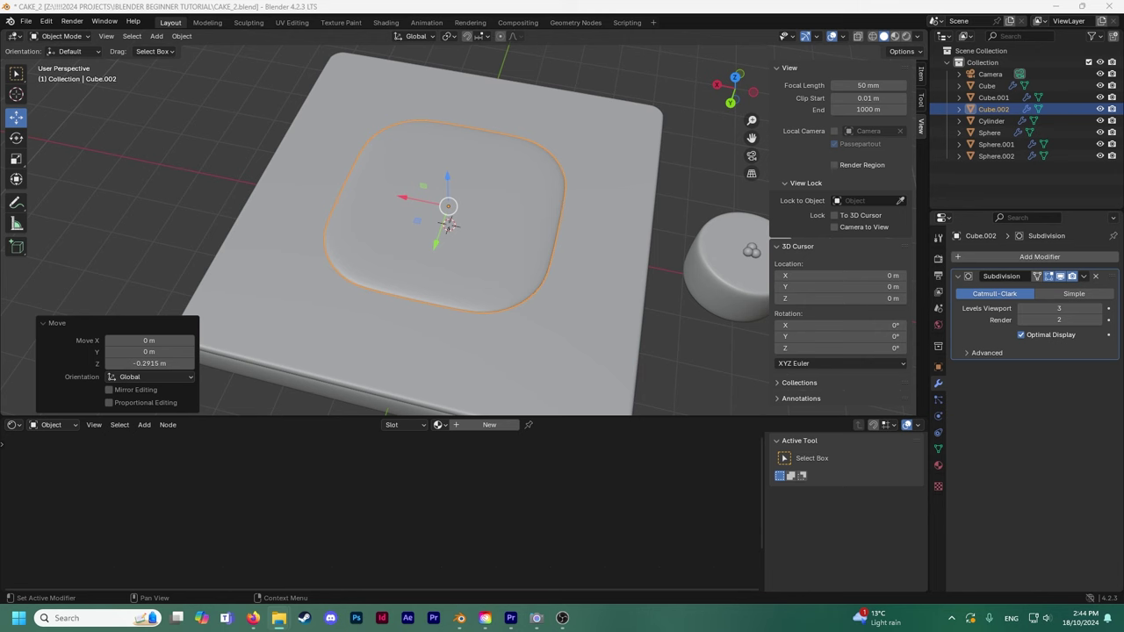
# Scale the rounded plate up uniformly by about 1.30.
pyautogui.moveTo(667, 189); pyautogui.dragTo(662, 138, button='middle')
pyautogui.press('s')
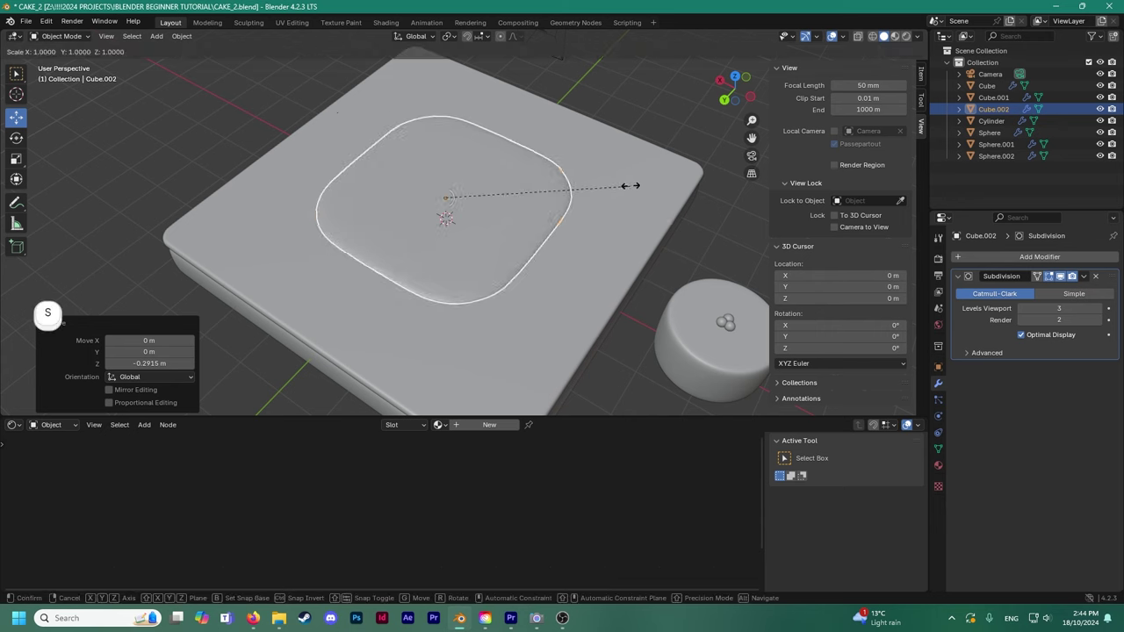
pyautogui.click(685, 183)
pyautogui.scroll(-2, 605, 228)
pyautogui.moveTo(605, 229); pyautogui.dragTo(679, 191, button='middle')
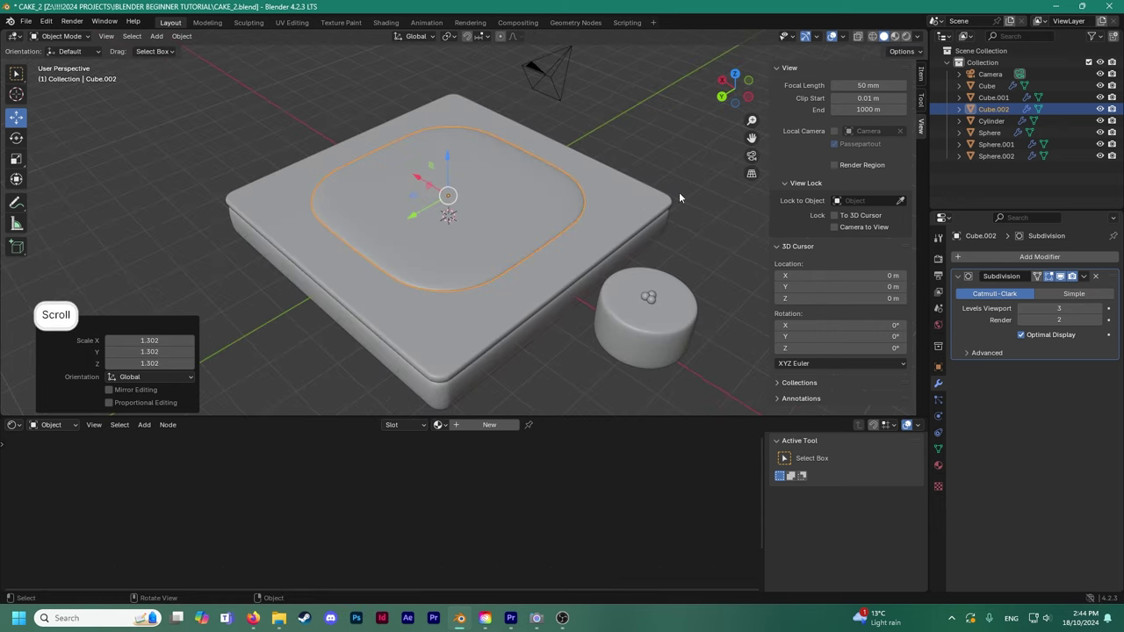
# Fine-tune the uniform scale of the rounded plate on the upper slab.
pyautogui.press('s')
pyautogui.click(673, 208)
# Select the small round cake with its spheres and move it about 5.79 m along X onto the rounded plate.
pyautogui.keyDown('shift'); pyautogui.moveTo(657, 232); pyautogui.dragTo(632, 205, button='middle'); pyautogui.keyUp('shift')
pyautogui.moveTo(651, 263); pyautogui.dragTo(673, 219, button='middle')
pyautogui.moveTo(650, 184); pyautogui.dragTo(634, 248)
pyautogui.moveTo(634, 248); pyautogui.dragTo(686, 245, button='middle')
pyautogui.moveTo(621, 186); pyautogui.dragTo(402, 160)
pyautogui.moveTo(403, 160); pyautogui.dragTo(577, 150, button='middle')
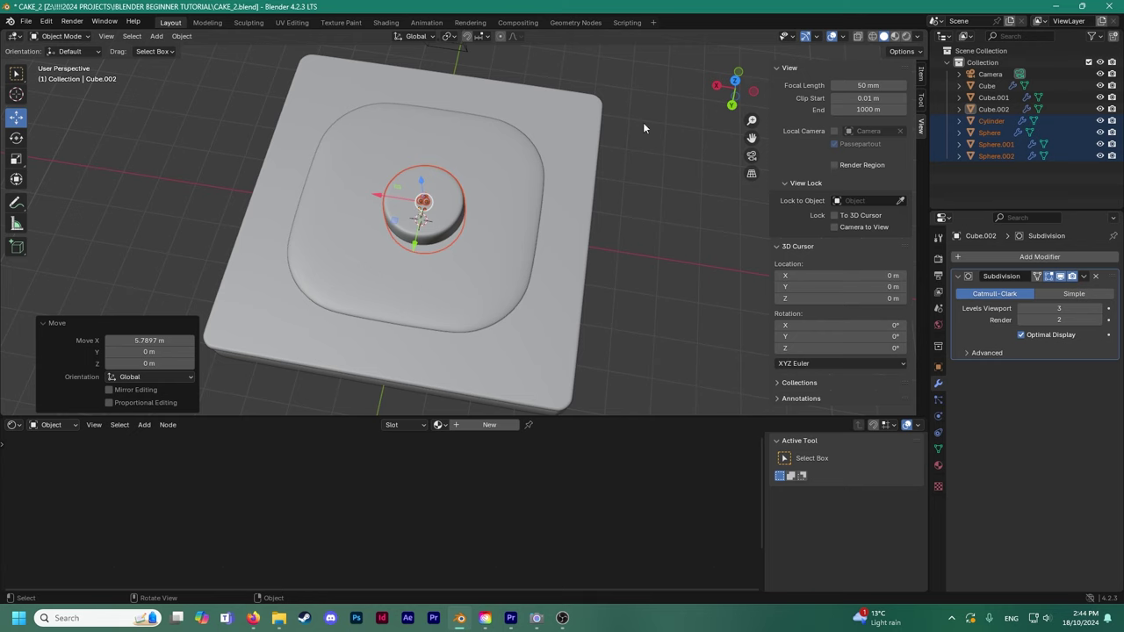
# In top view, nudge the small cake group along X by about 0.13 m and then 0.04 m to centre it on the plate.
pyautogui.click(734, 88)
pyautogui.scroll(1, 513, 207)
pyautogui.keyDown('shift'); pyautogui.moveTo(514, 208); pyautogui.dragTo(490, 212, button='middle'); pyautogui.keyUp('shift')
pyautogui.moveTo(507, 200); pyautogui.dragTo(514, 199)
pyautogui.scroll(-2, 502, 209)
pyautogui.keyDown('shift'); pyautogui.moveTo(513, 197); pyautogui.dragTo(499, 209, button='middle'); pyautogui.keyUp('shift')
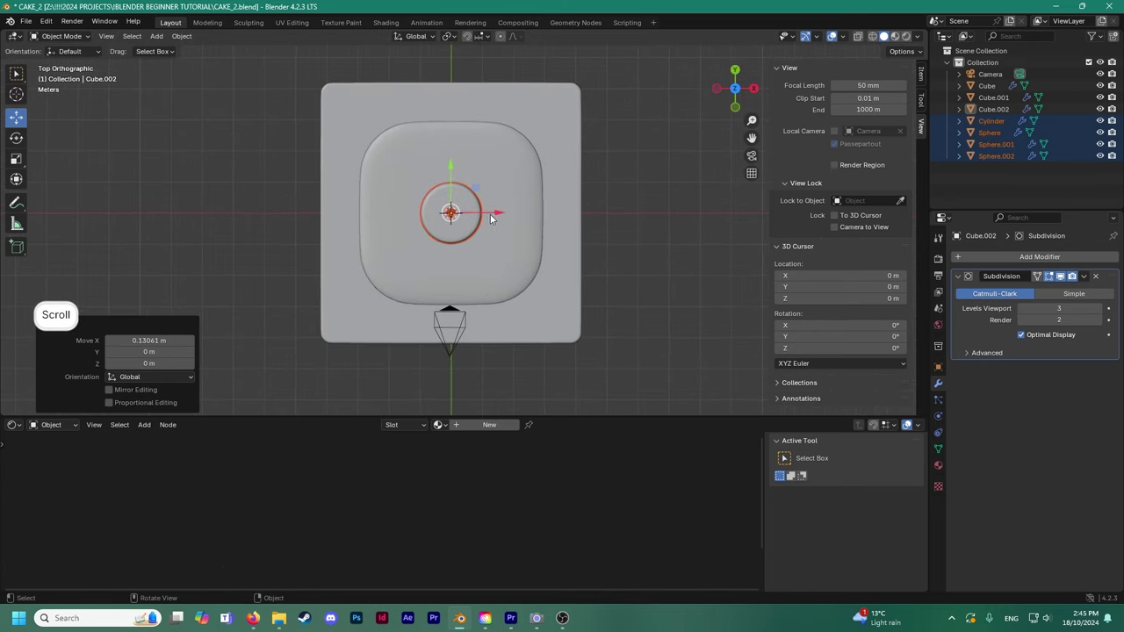
pyautogui.moveTo(493, 217); pyautogui.dragTo(486, 222)
# Raise the small cake group about 0.61 m along Z above the plate's surface.
pyautogui.moveTo(486, 222); pyautogui.dragTo(400, 113, button='middle')
pyautogui.scroll(1, 484, 178)
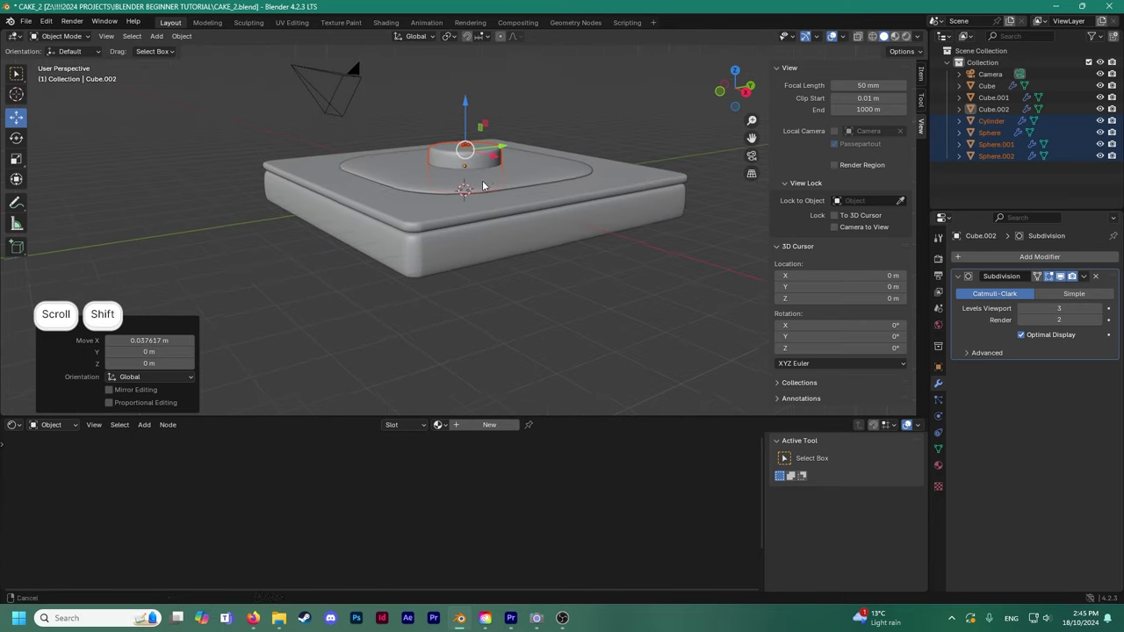
pyautogui.keyDown('shift'); pyautogui.moveTo(483, 179); pyautogui.dragTo(458, 240, button='middle'); pyautogui.keyUp('shift')
pyautogui.moveTo(439, 170); pyautogui.dragTo(439, 147)
pyautogui.scroll(3, 451, 214)
# Scale the small cake group down uniformly, lower it slightly onto the plate, and clear the selection.
pyautogui.press('s')
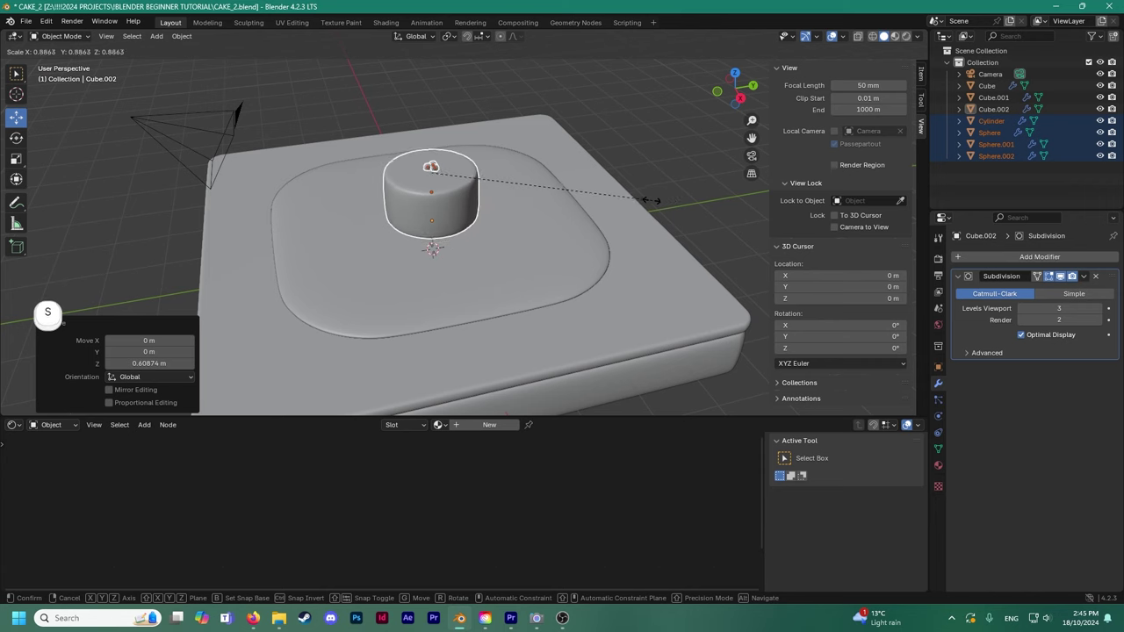
pyautogui.click(584, 195)
pyautogui.moveTo(584, 195); pyautogui.dragTo(397, 117, button='middle')
pyautogui.moveTo(429, 129); pyautogui.dragTo(437, 145)
pyautogui.click(541, 170)
pyautogui.moveTo(541, 170); pyautogui.dragTo(404, 228, button='middle')
pyautogui.scroll(-3, 489, 249)
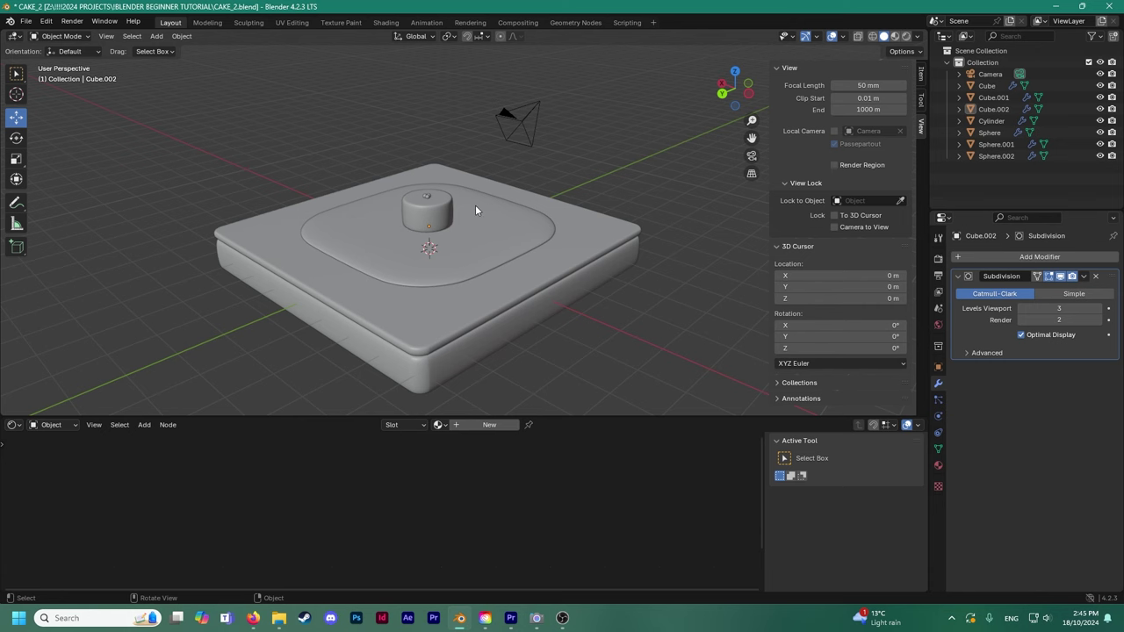
# Add a mesh cylinder and raise it about 3.37 m along Z above the small cake.
pyautogui.keyDown('shift'); pyautogui.moveTo(475, 266); pyautogui.dragTo(420, 255, button='middle'); pyautogui.keyUp('shift')
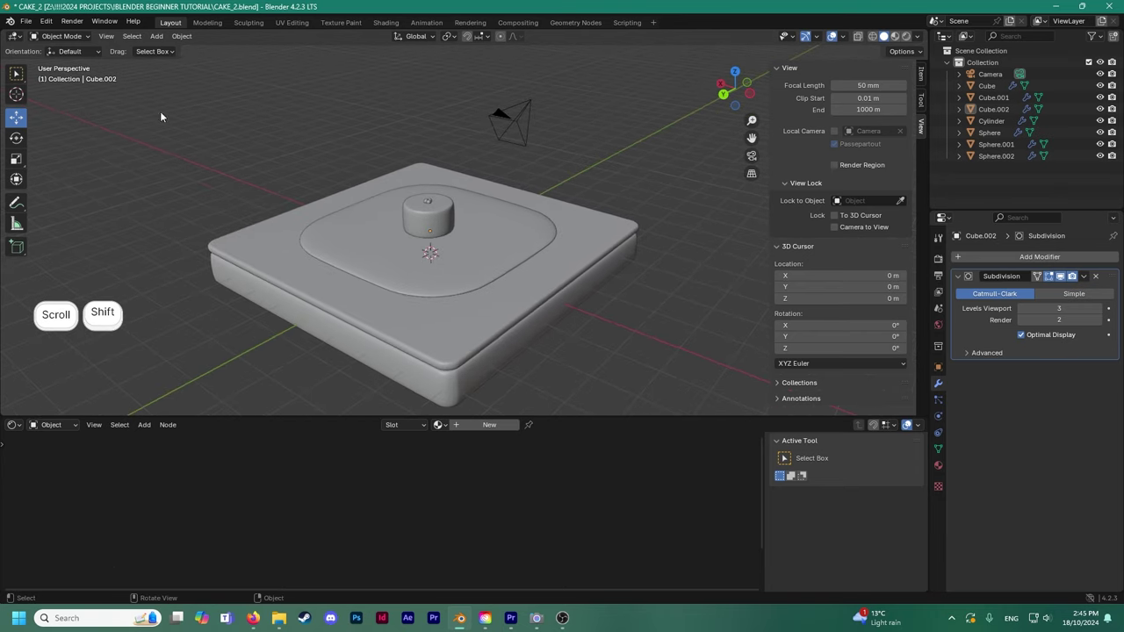
pyautogui.click(156, 36)
pyautogui.moveTo(169, 49)
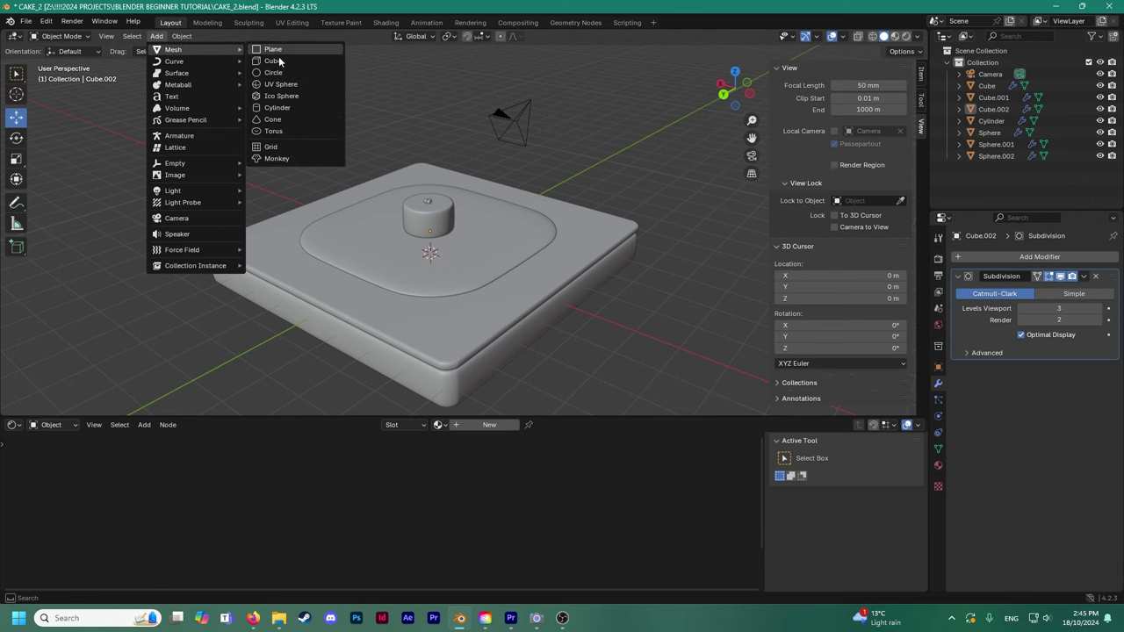
pyautogui.click(291, 107)
pyautogui.scroll(-1, 420, 237)
pyautogui.moveTo(435, 216); pyautogui.dragTo(429, 126)
# Flatten the new cylinder into a thin disc by scaling it along Z to about 0.053.
pyautogui.scroll(2, 442, 233)
pyautogui.keyDown('shift'); pyautogui.moveTo(429, 132); pyautogui.dragTo(439, 207, button='middle'); pyautogui.keyUp('shift')
pyautogui.scroll(1, 440, 232)
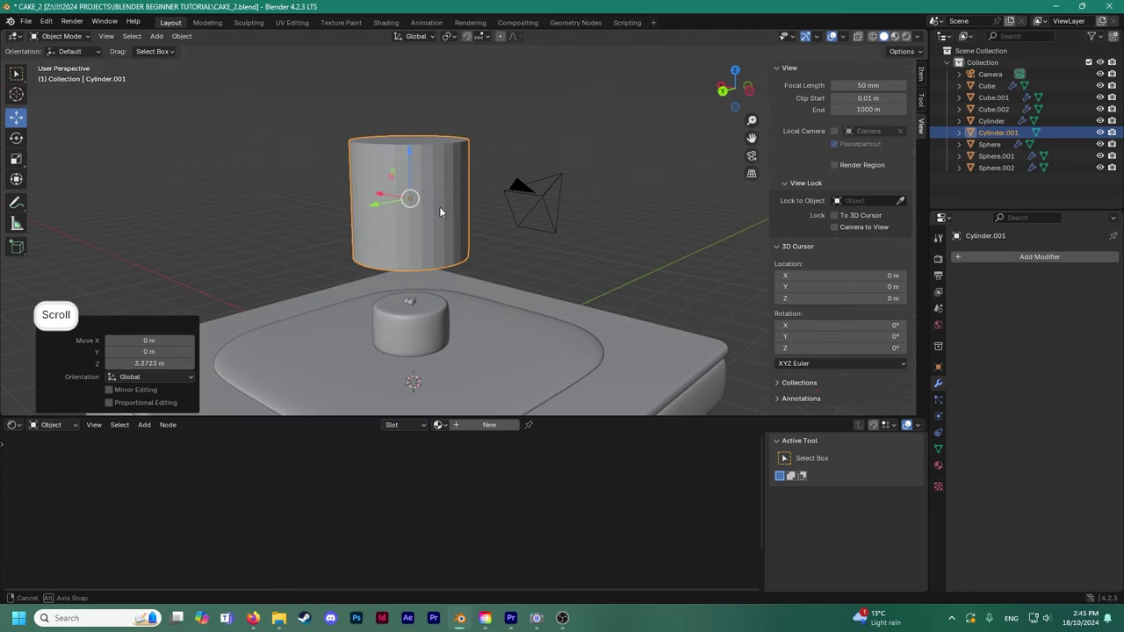
pyautogui.click(16, 158)
pyautogui.moveTo(408, 156); pyautogui.dragTo(410, 199)
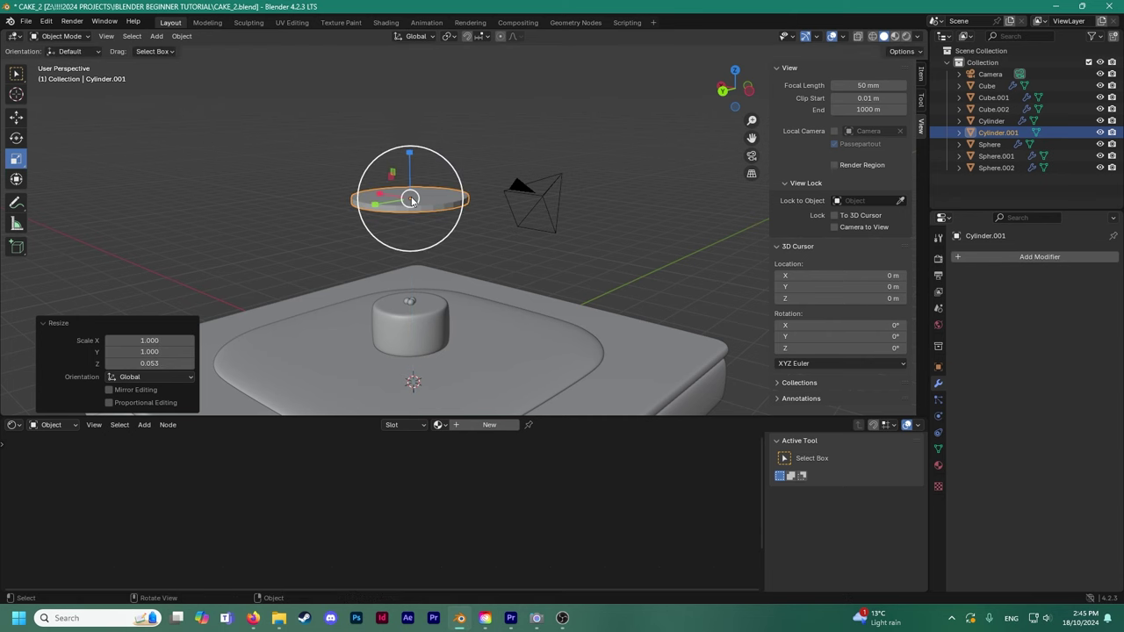
# Enter Edit Mode on the flattened disc and clear the mesh selection.
pyautogui.scroll(2, 408, 205)
pyautogui.keyDown('shift'); pyautogui.moveTo(408, 207); pyautogui.dragTo(488, 241, button='middle'); pyautogui.keyUp('shift')
pyautogui.moveTo(488, 241); pyautogui.dragTo(506, 276, button='middle')
pyautogui.scroll(3, 506, 275)
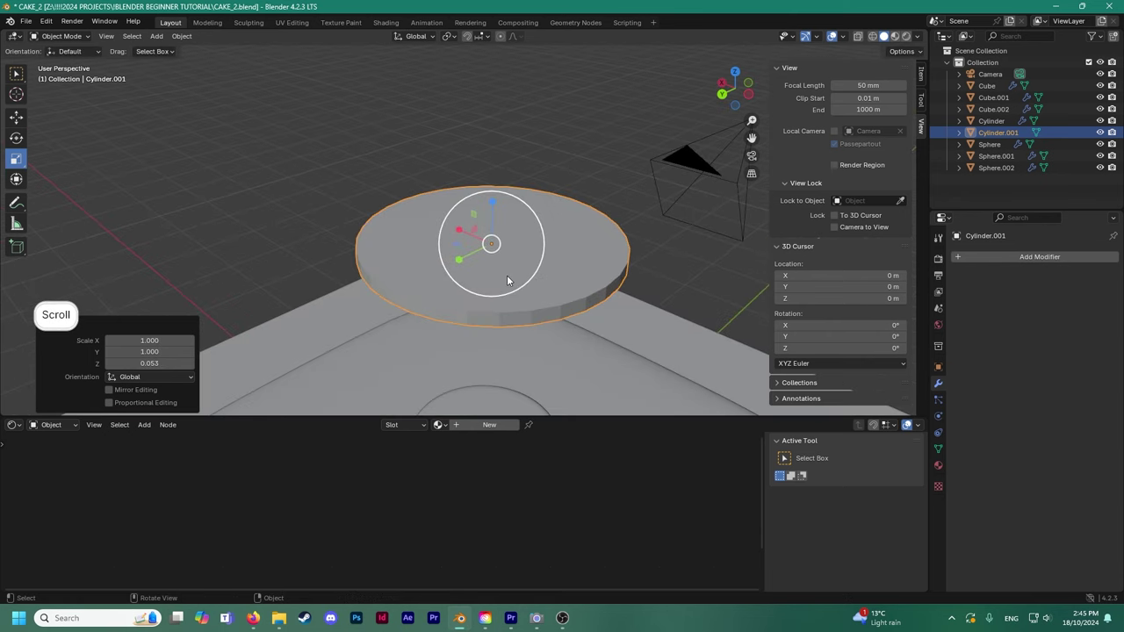
pyautogui.scroll(3, 449, 228)
pyautogui.keyDown('shift'); pyautogui.scroll(3, 432, 235); pyautogui.keyUp('shift')
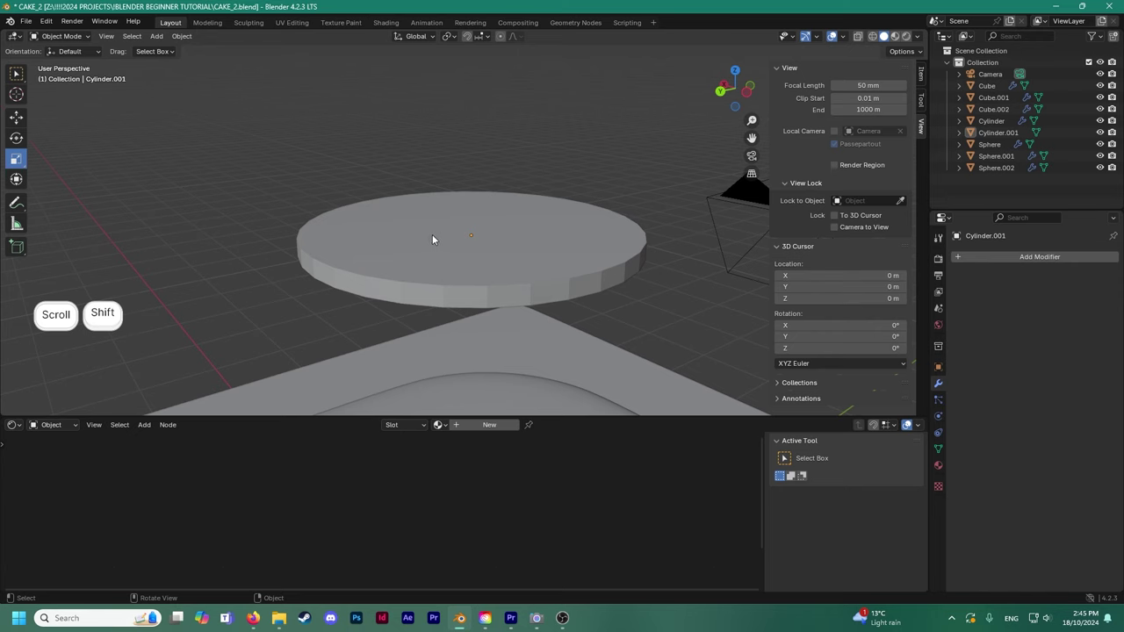
pyautogui.click(58, 37)
pyautogui.click(60, 61)
pyautogui.click(213, 134)
# Inset the disc's top face by about 0.092 m and lower the inner face about 0.038 m along Z.
pyautogui.keyDown('shift'); pyautogui.moveTo(322, 187); pyautogui.dragTo(297, 142, button='middle'); pyautogui.keyUp('shift')
pyautogui.click(374, 206)
pyautogui.hotkey('ctrl', 'f')
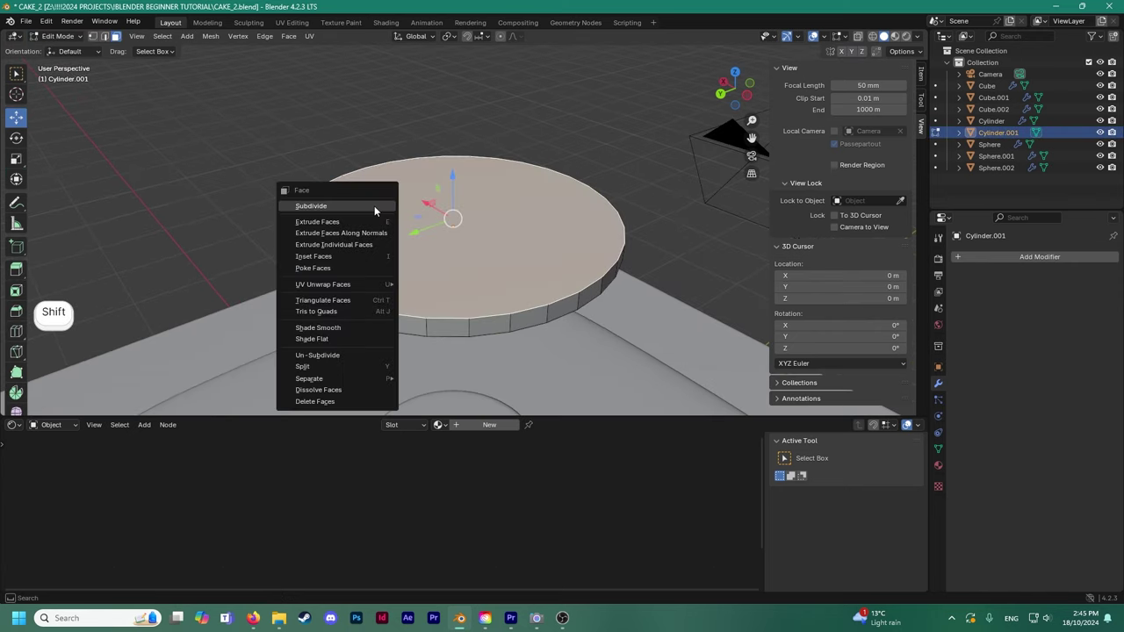
pyautogui.click(355, 256)
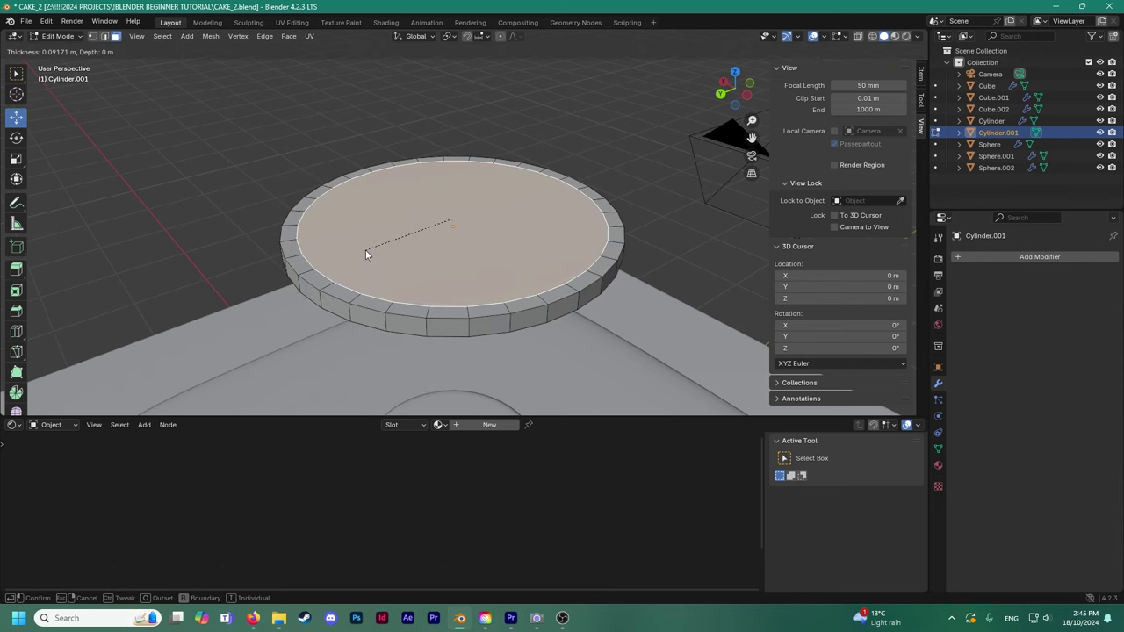
pyautogui.click(366, 249)
pyautogui.moveTo(453, 183); pyautogui.dragTo(432, 165, button='middle')
pyautogui.moveTo(432, 163); pyautogui.dragTo(433, 171)
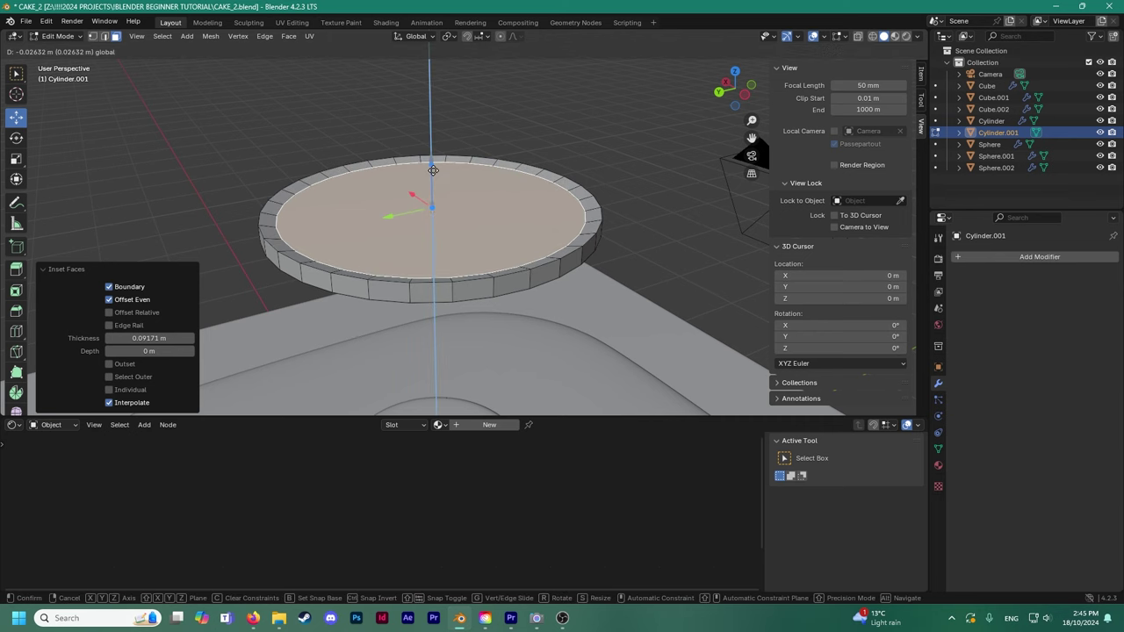
pyautogui.click(432, 171)
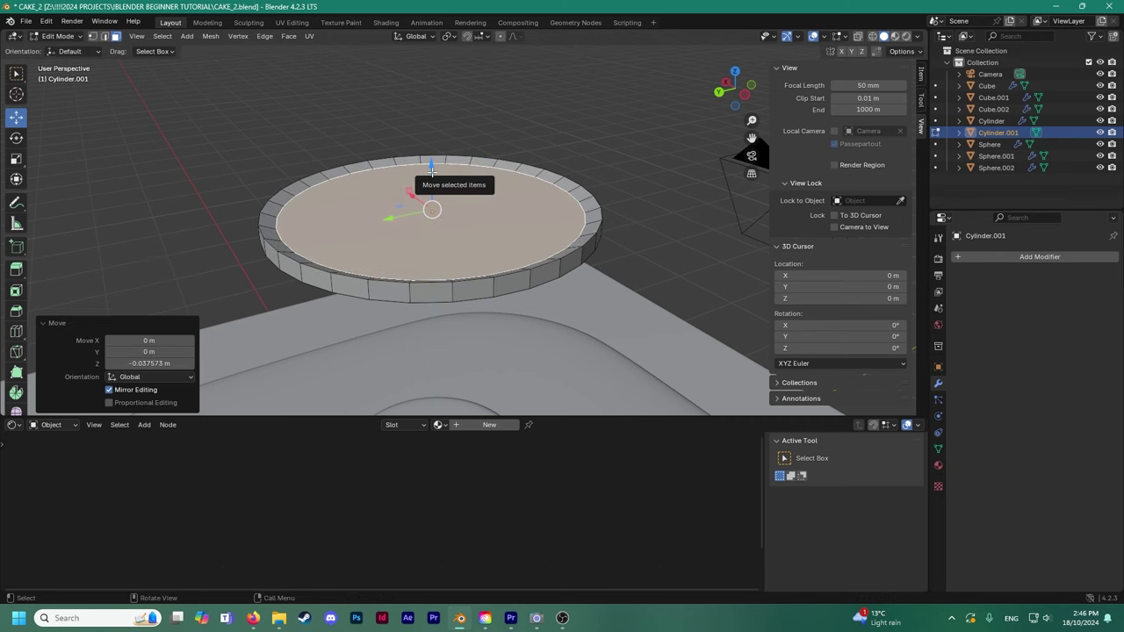
# Inset the recessed top face by about 0.62 m to leave a small central face.
pyautogui.moveTo(432, 171); pyautogui.dragTo(440, 184, button='middle')
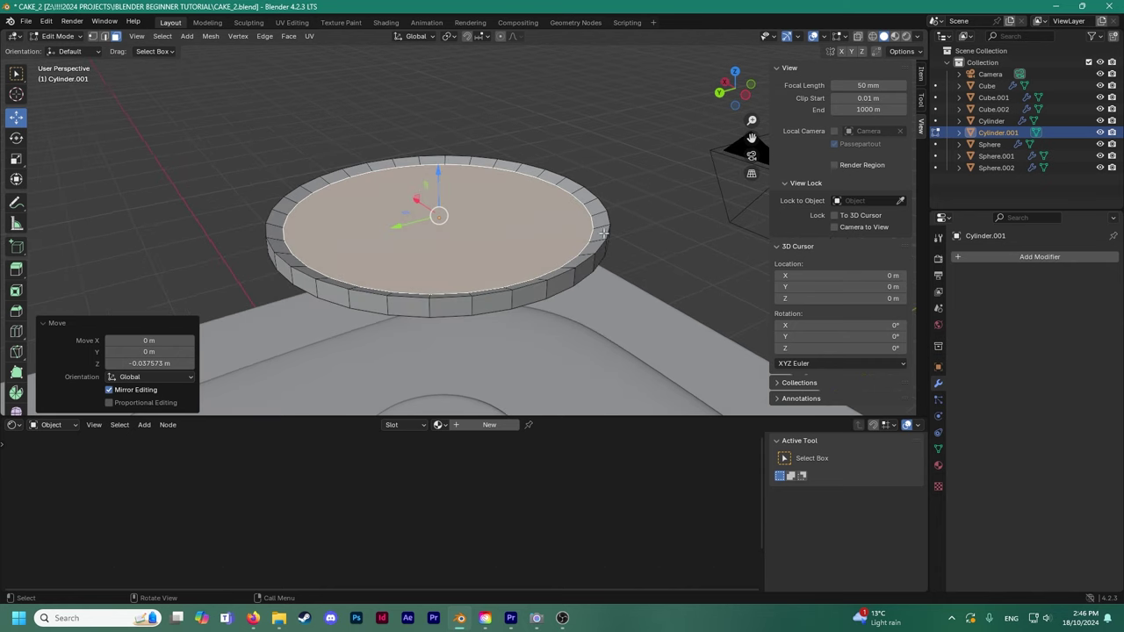
pyautogui.rightClick(553, 222)
pyautogui.click(551, 222)
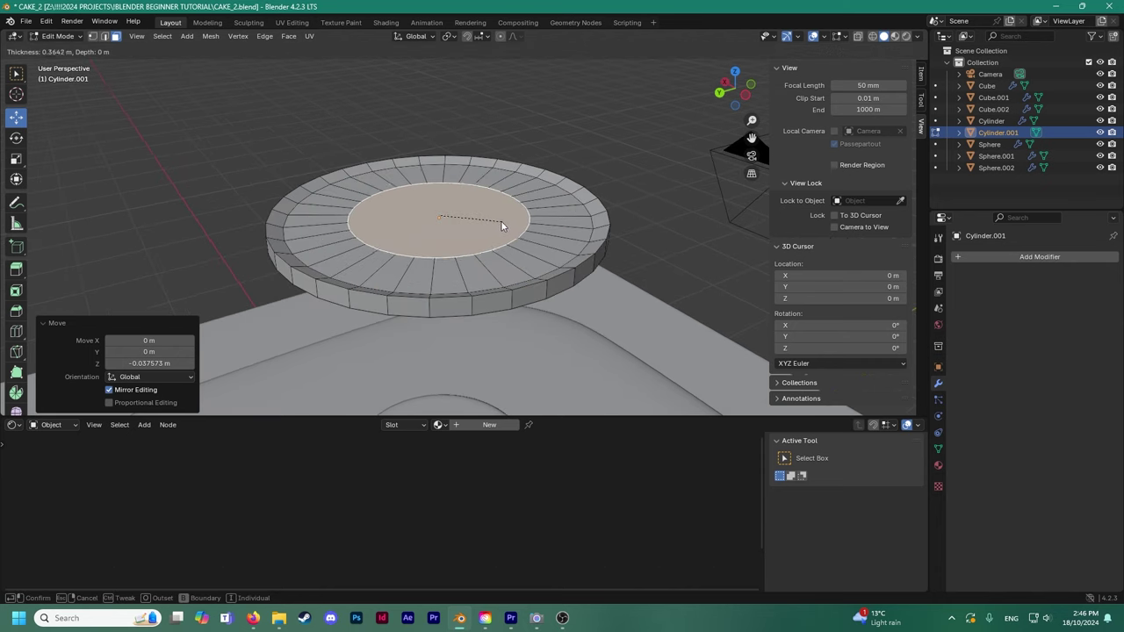
pyautogui.click(461, 214)
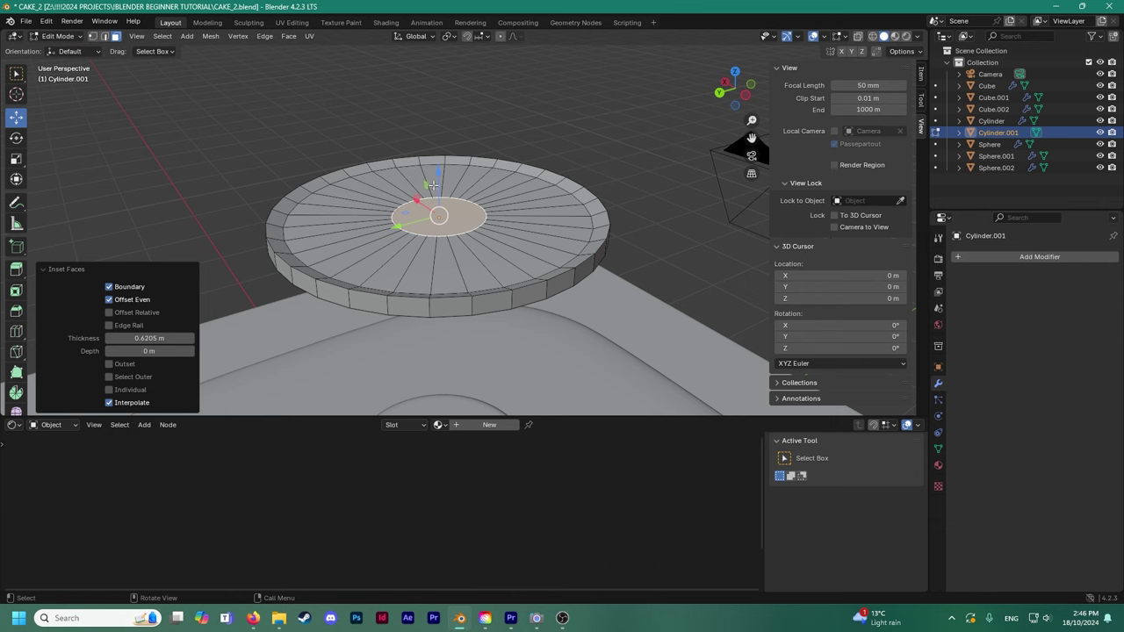
# Lower the small central face along Z by about 0.004 m and then a further 0.016 m.
pyautogui.moveTo(439, 182); pyautogui.dragTo(440, 186)
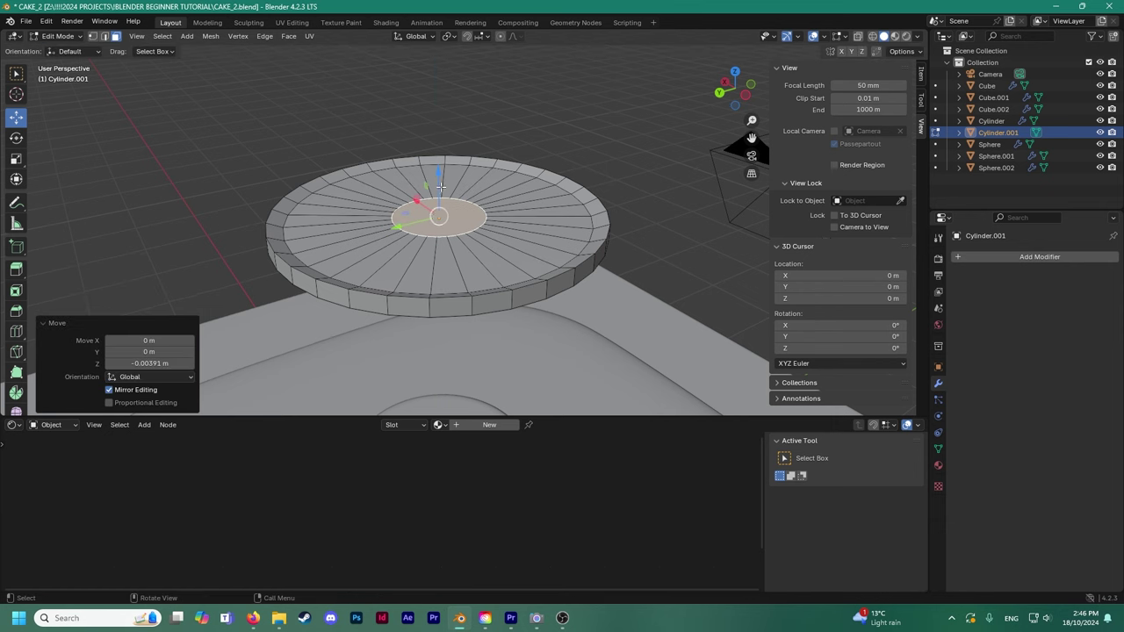
pyautogui.scroll(3, 438, 214)
pyautogui.moveTo(424, 175); pyautogui.dragTo(410, 138, button='middle')
pyautogui.moveTo(392, 117); pyautogui.dragTo(394, 123)
pyautogui.moveTo(396, 132); pyautogui.dragTo(407, 167, button='middle')
# Inset the small central face by about 0.042 m and lower the new inner face slightly along Z.
pyautogui.rightClick(428, 214)
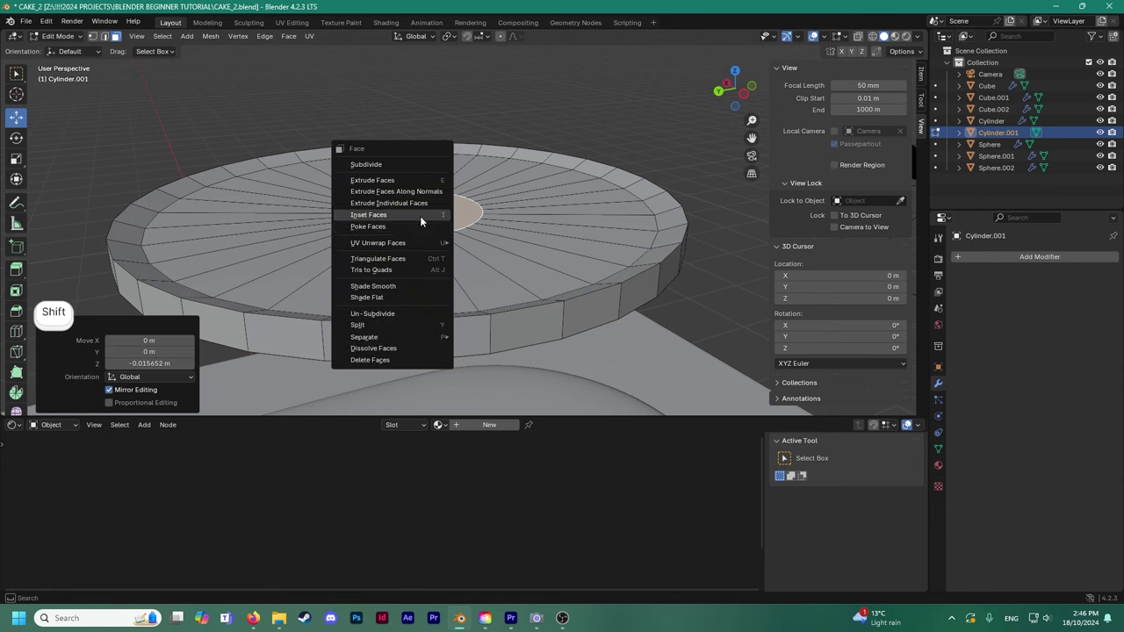
pyautogui.click(420, 216)
pyautogui.click(412, 212)
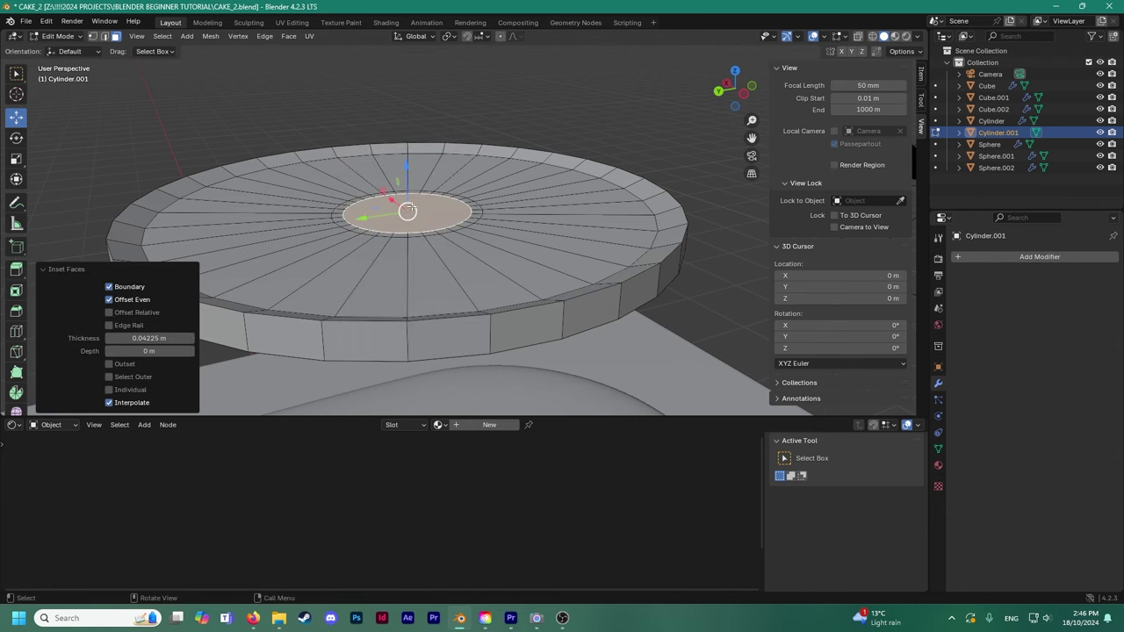
pyautogui.scroll(4, 412, 211)
pyautogui.moveTo(395, 165); pyautogui.dragTo(394, 177)
pyautogui.scroll(-2, 395, 185)
# Inset the disc's underside face by about 0.106 m and move it down about 0.016 m along Z.
pyautogui.moveTo(381, 247); pyautogui.dragTo(399, 188, button='middle')
pyautogui.scroll(2, 393, 201)
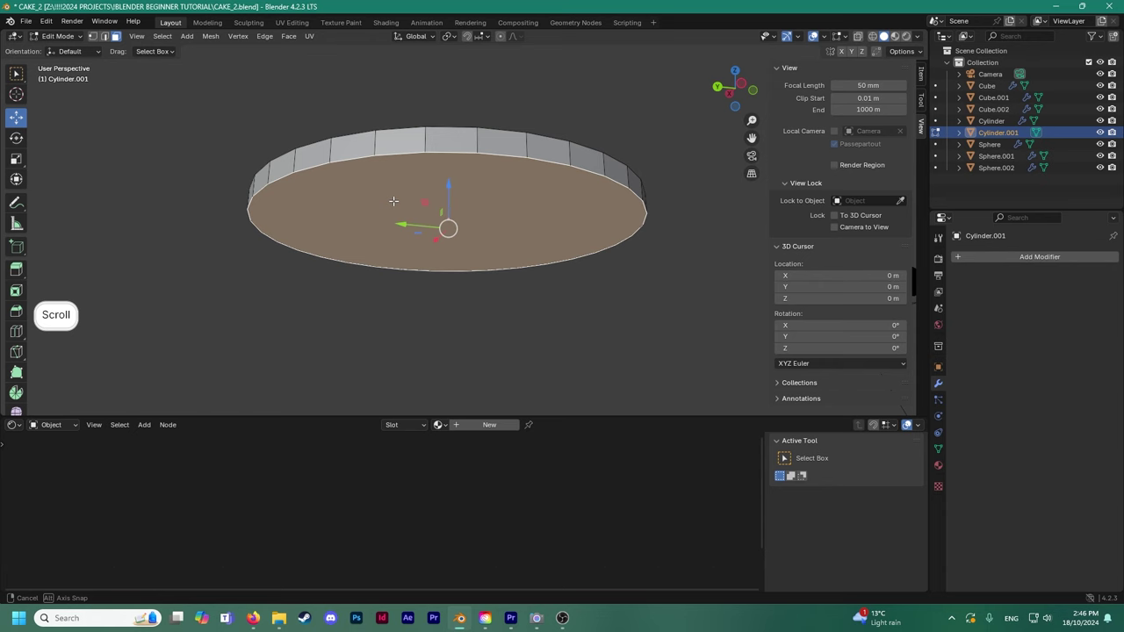
pyautogui.rightClick(395, 191)
pyautogui.click(396, 191)
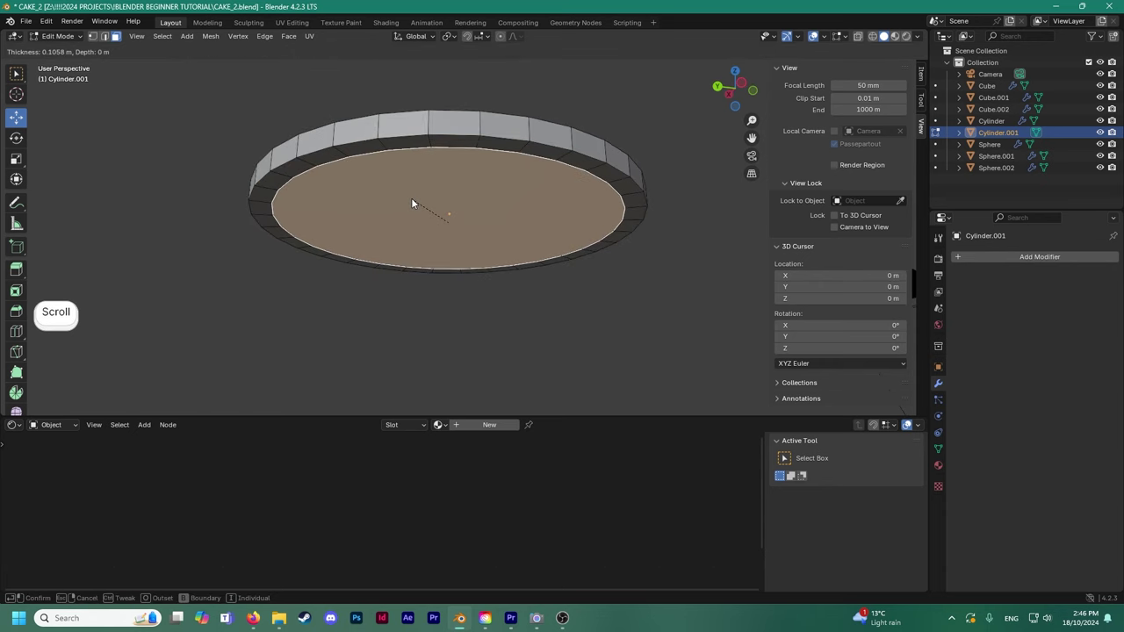
pyautogui.click(411, 198)
pyautogui.press('g')
pyautogui.press('z')
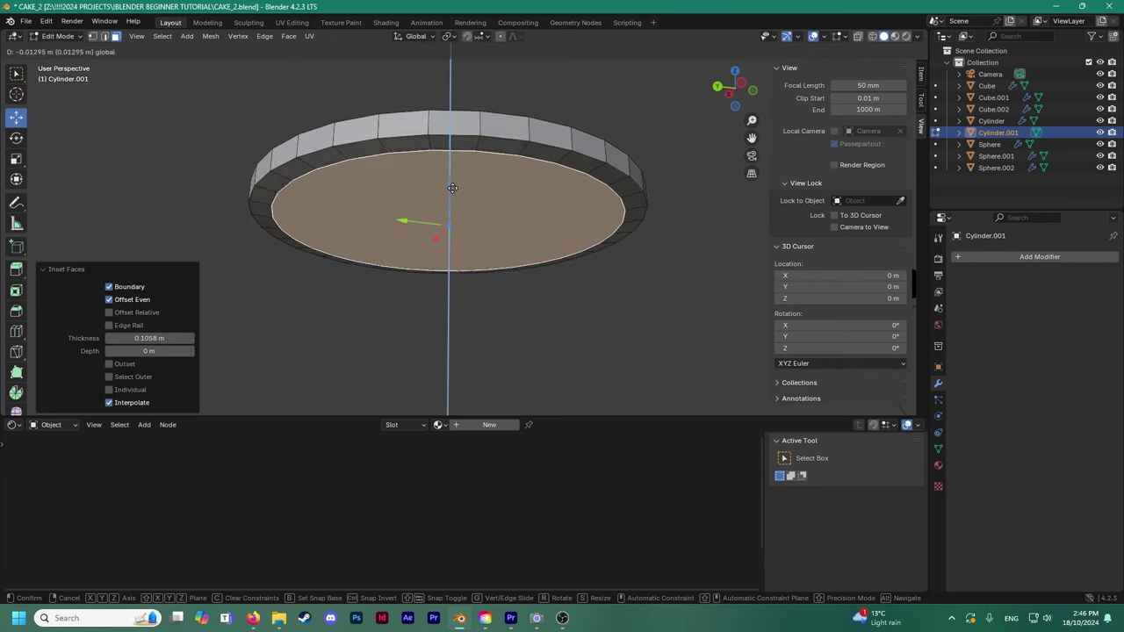
pyautogui.click(451, 187)
# Inset the underside face again by about 0.378 m and move it down about 0.026 m along Z.
pyautogui.rightClick(392, 192)
pyautogui.click(392, 192)
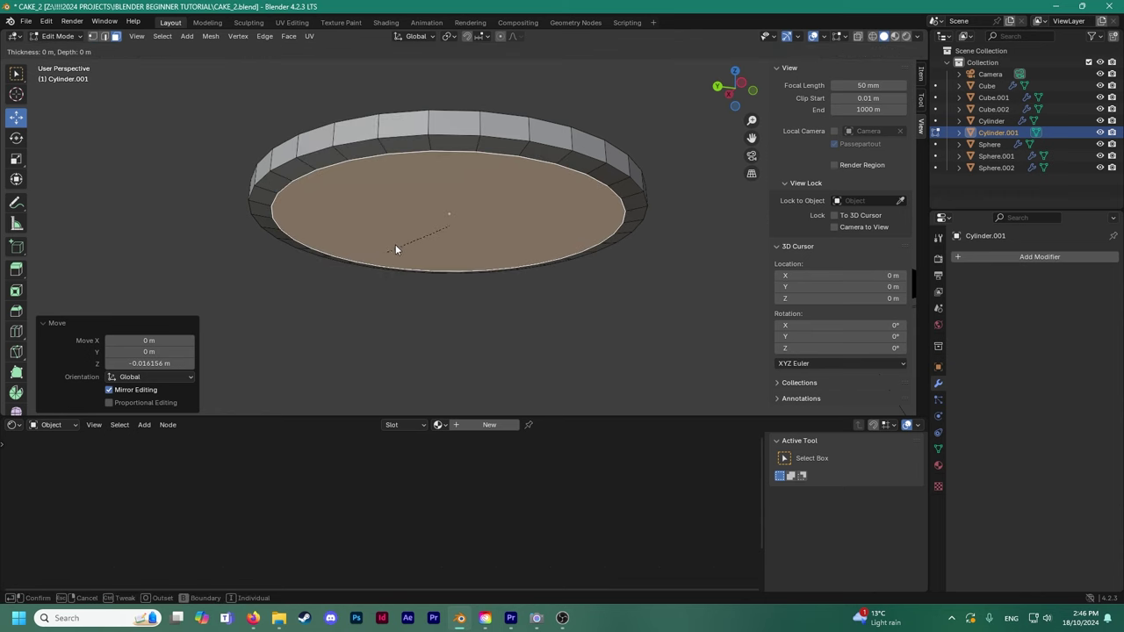
pyautogui.click(442, 226)
pyautogui.press('g')
pyautogui.press('z')
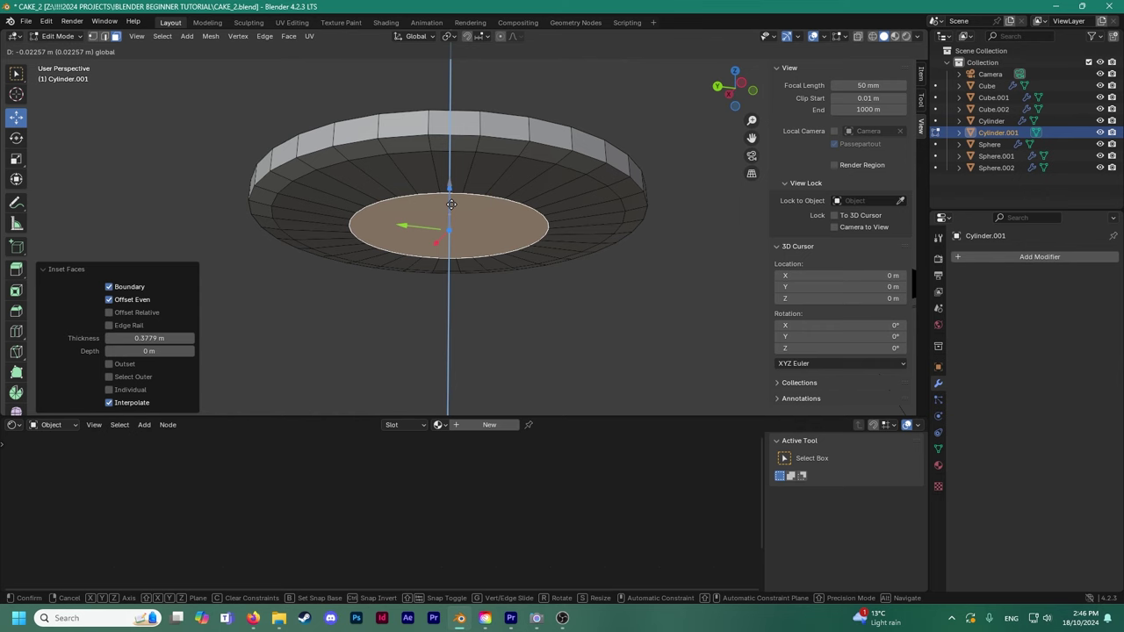
pyautogui.click(453, 204)
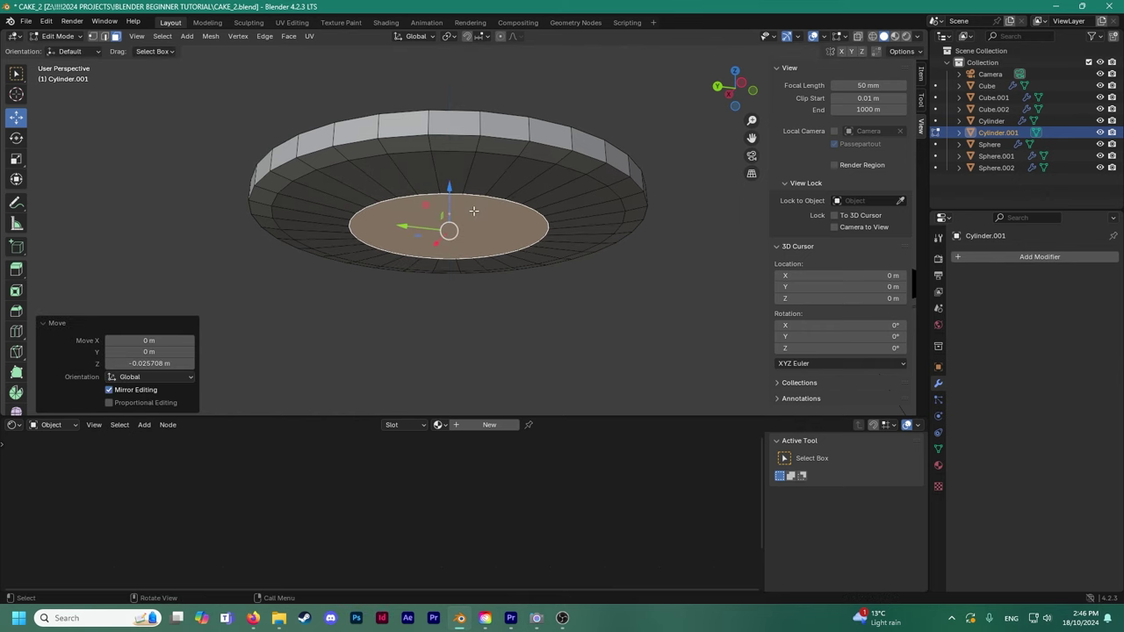
# Inset the central underside face by about 0.20 m and move it down about 0.025 m along Z.
pyautogui.rightClick(478, 229)
pyautogui.click(478, 228)
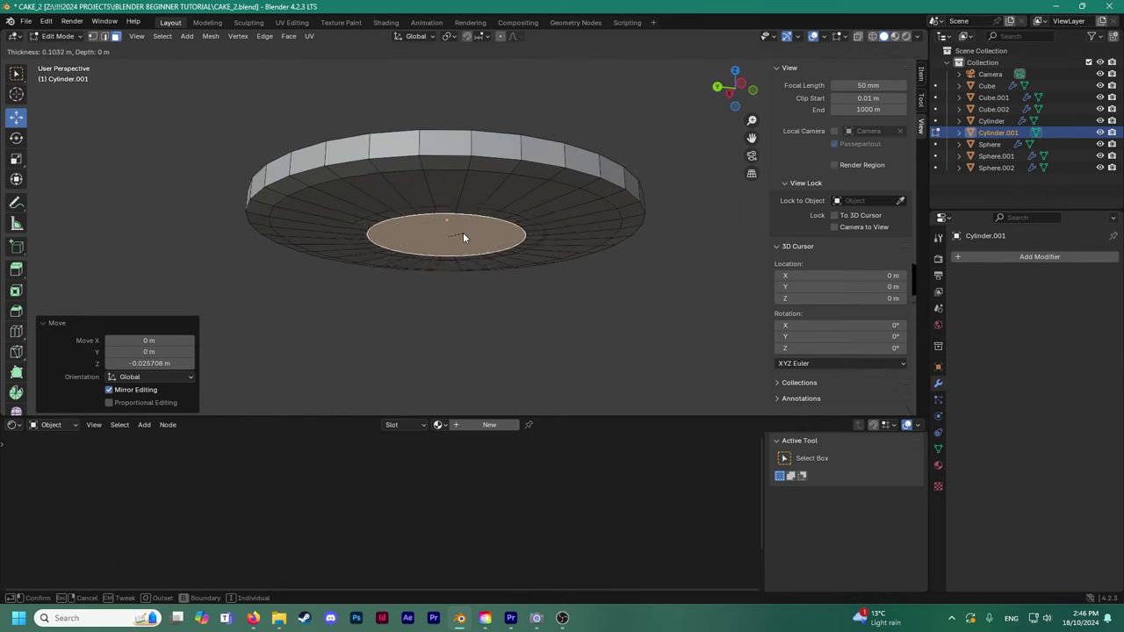
pyautogui.click(448, 237)
pyautogui.scroll(3, 447, 237)
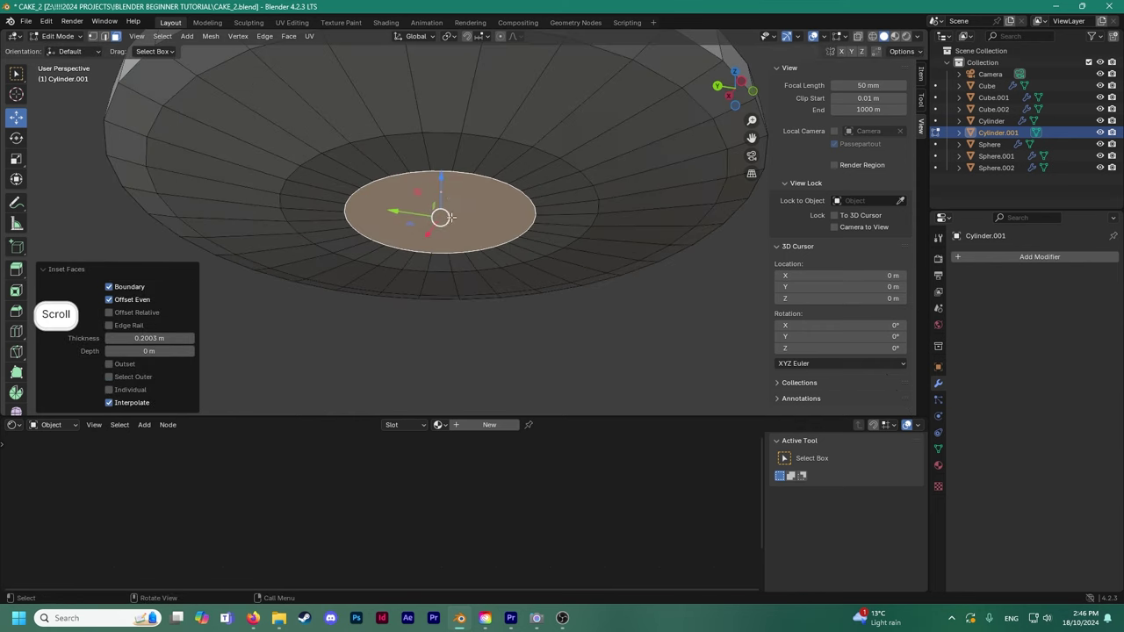
pyautogui.moveTo(442, 183); pyautogui.dragTo(441, 190)
pyautogui.scroll(-3, 436, 206)
# Return the disc to Object Mode and add a Subdivision Surface modifier to it.
pyautogui.moveTo(435, 206); pyautogui.dragTo(356, 212, button='middle')
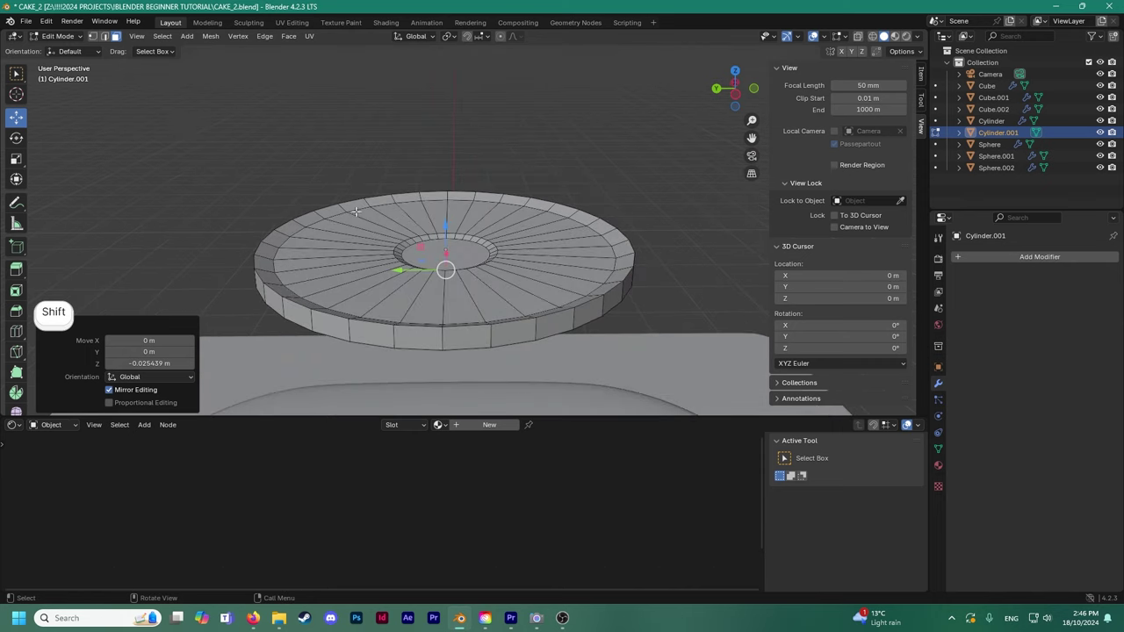
pyautogui.click(53, 37)
pyautogui.click(58, 49)
pyautogui.click(422, 228)
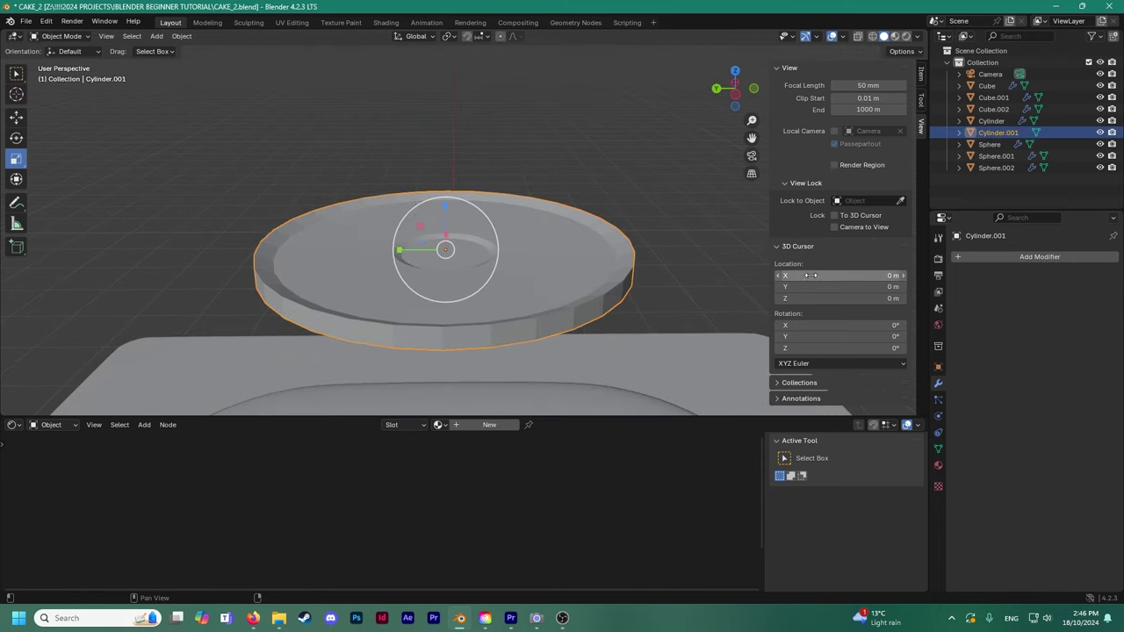
pyautogui.click(968, 257)
pyautogui.click(966, 261)
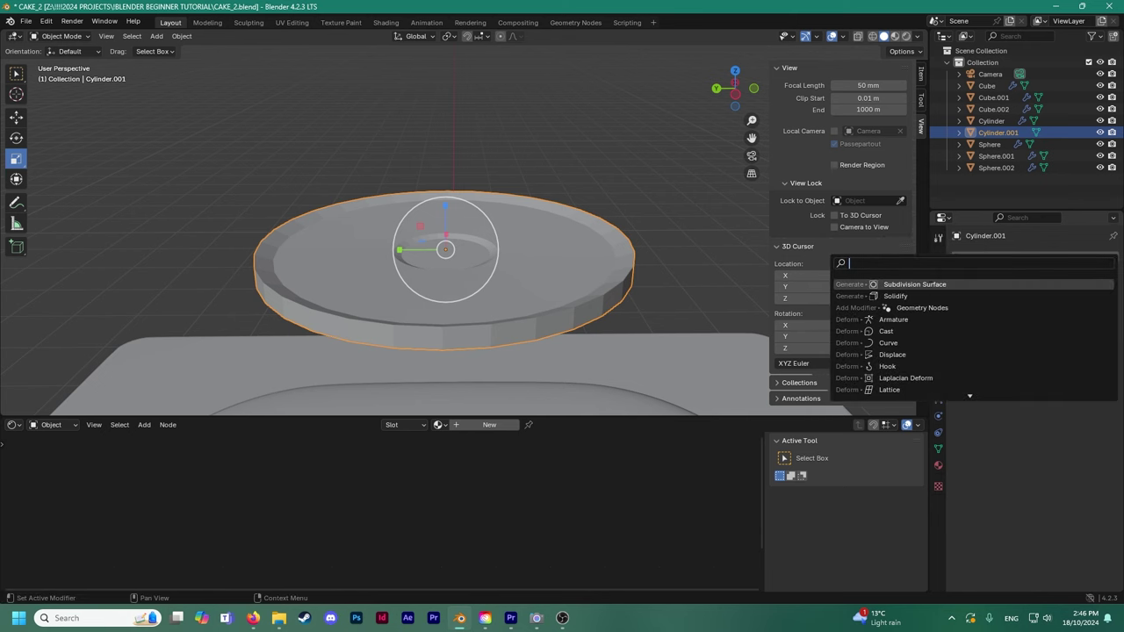
pyautogui.press('Return')
pyautogui.click(656, 258)
pyautogui.moveTo(657, 258)
pyautogui.mouseDown(button='middle')
pyautogui.moveTo(651, 295)
pyautogui.moveTo(644, 260)
pyautogui.moveTo(653, 241)
pyautogui.mouseUp(button='middle')
pyautogui.click(626, 246)
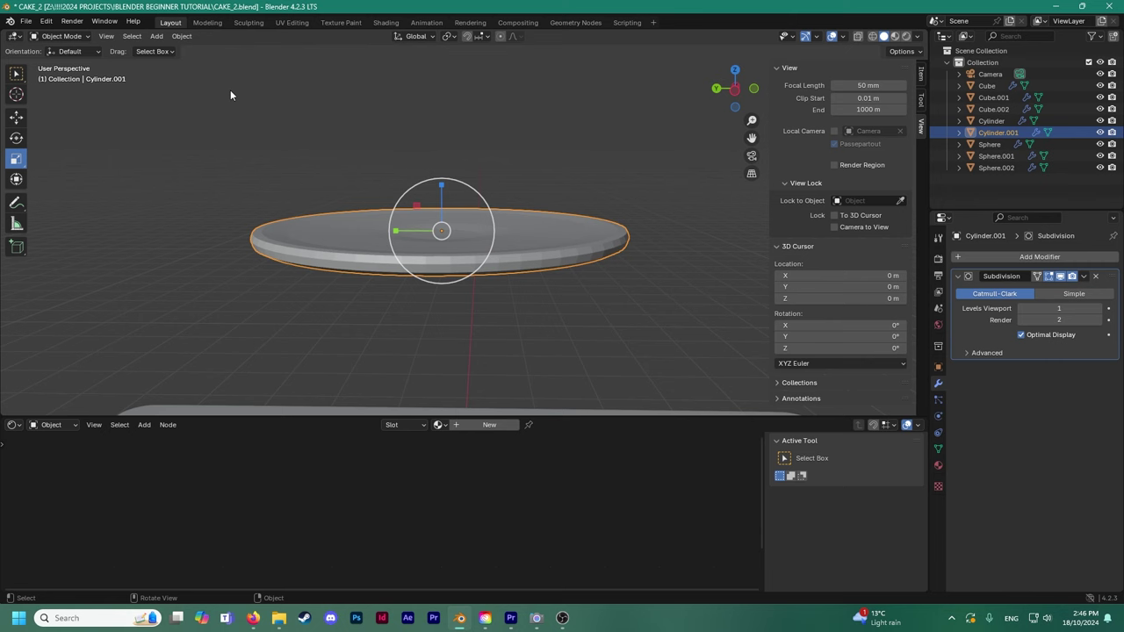
# Switch the disc to Edit Mode, select the edge loop around its upper outer rim and bevel it.
pyautogui.click(61, 37)
pyautogui.click(67, 64)
pyautogui.scroll(1, 276, 176)
pyautogui.keyDown('shift'); pyautogui.moveTo(297, 178); pyautogui.dragTo(387, 180, button='middle'); pyautogui.keyUp('shift')
pyautogui.moveTo(386, 180); pyautogui.dragTo(335, 210, button='middle')
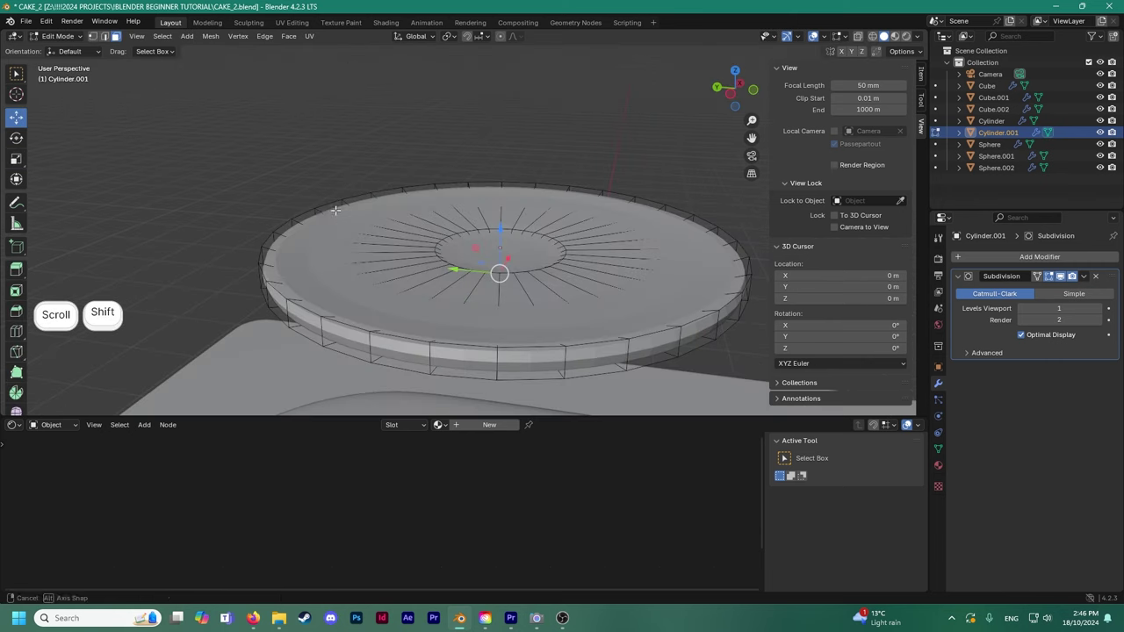
pyautogui.click(104, 36)
pyautogui.keyDown('alt'); pyautogui.click(281, 226); pyautogui.keyUp('alt')
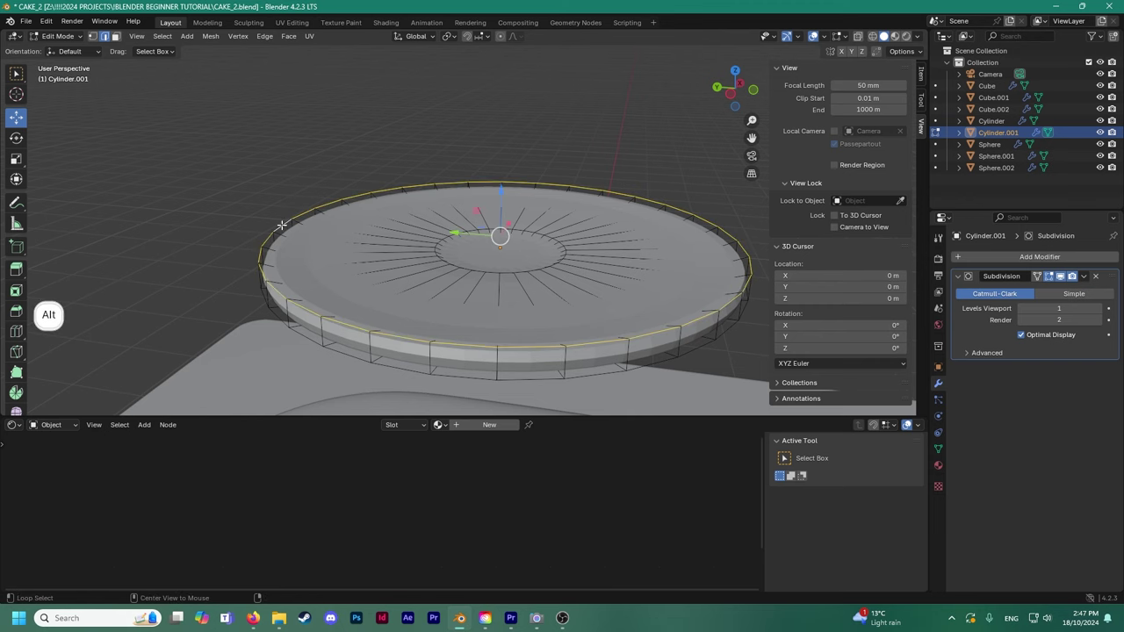
pyautogui.moveTo(281, 226); pyautogui.dragTo(264, 211, button='middle')
pyautogui.scroll(2, 258, 209)
pyautogui.hotkey('ctrl', 'e')
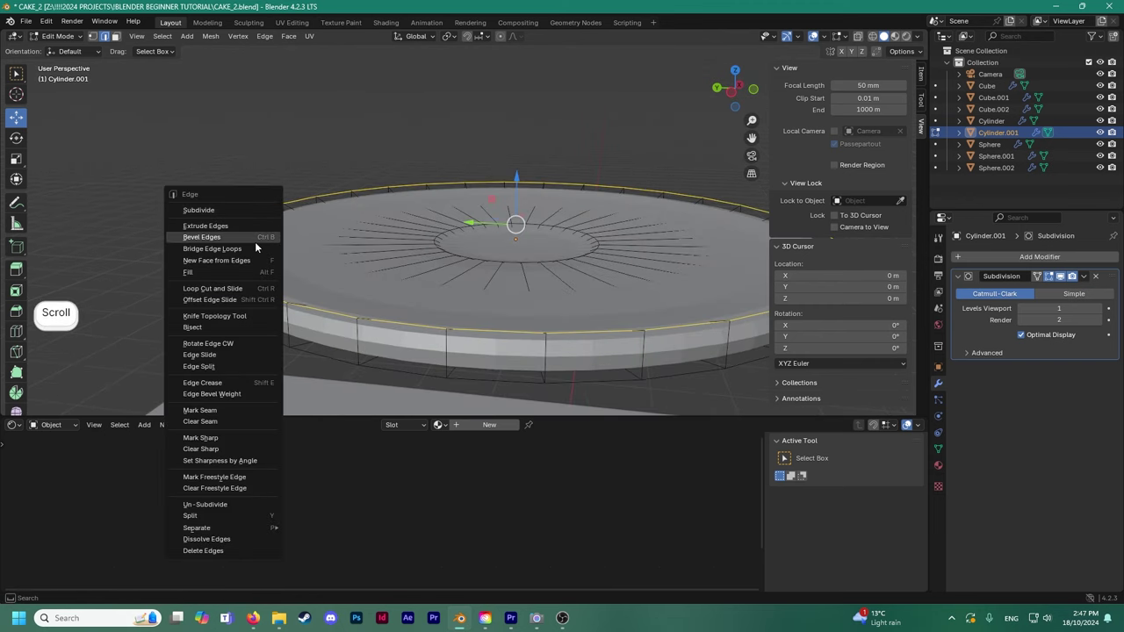
pyautogui.click(253, 237)
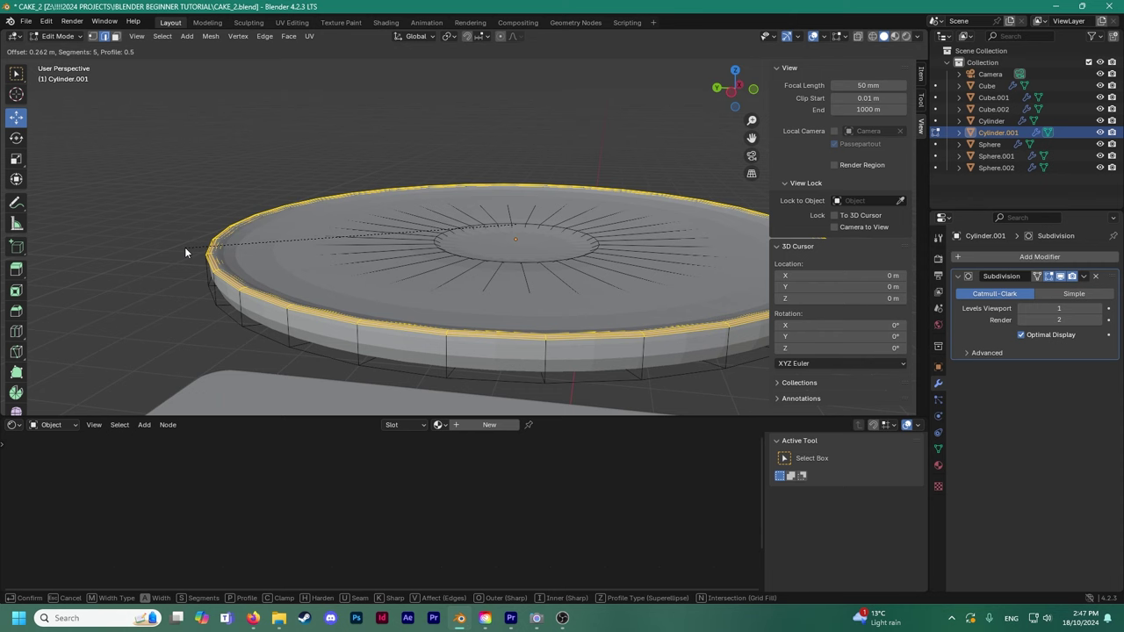
pyautogui.click(159, 304)
# Reduce the rim bevel to 2 segments.
pyautogui.click(109, 238)
pyautogui.click(109, 238)
pyautogui.click(109, 238)
# Select the central face of the disc's recess and move it down about 0.004 m along Z.
pyautogui.click(230, 197)
pyautogui.moveTo(246, 195); pyautogui.dragTo(190, 209, button='middle')
pyautogui.click(115, 38)
pyautogui.moveTo(404, 264); pyautogui.dragTo(426, 222, button='middle')
pyautogui.moveTo(445, 190); pyautogui.dragTo(449, 197)
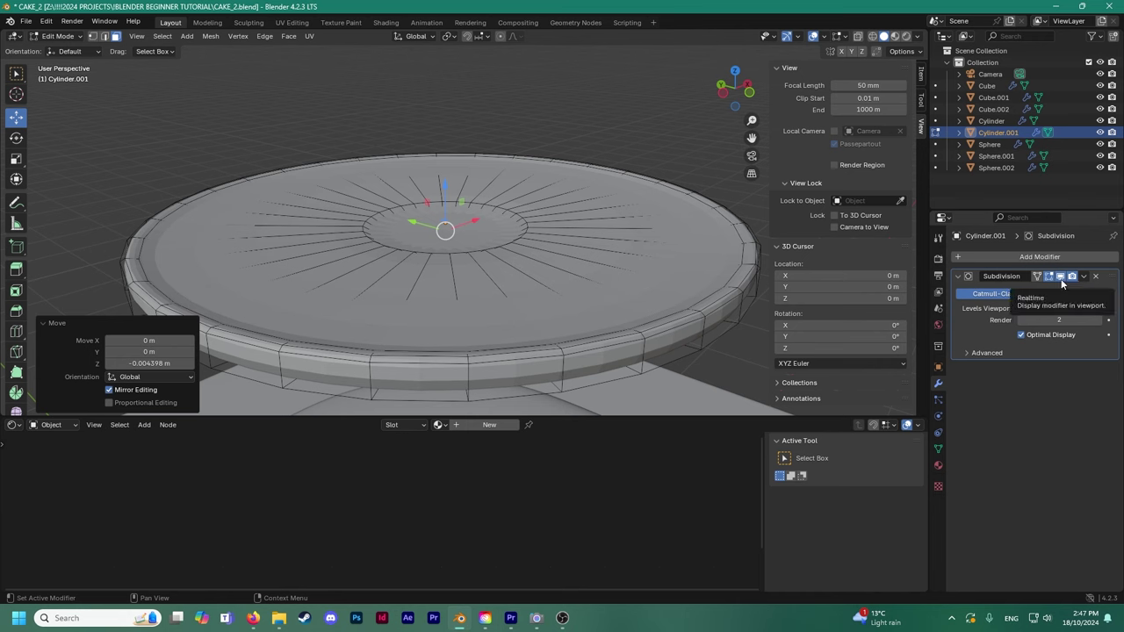
# Compare the disc's shape with and without the Subdivision modifier by switching its viewport display off and on.
pyautogui.click(1061, 278)
pyautogui.click(1061, 277)
pyautogui.click(1061, 277)
pyautogui.click(1061, 278)
pyautogui.click(1061, 279)
pyautogui.click(1060, 278)
pyautogui.click(1061, 277)
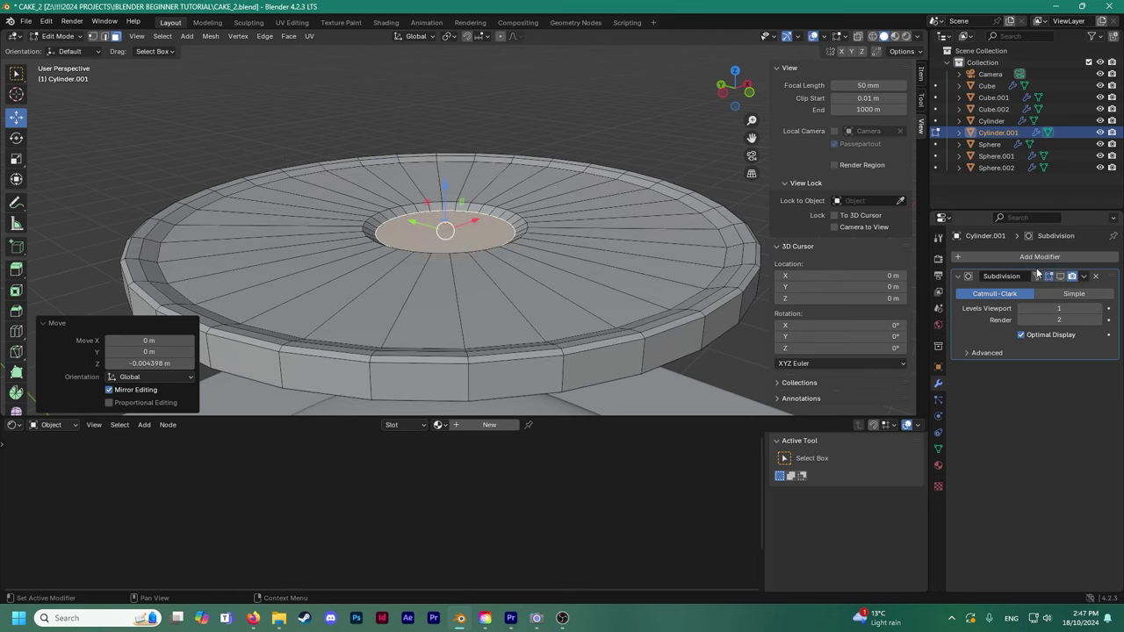
pyautogui.click(1060, 277)
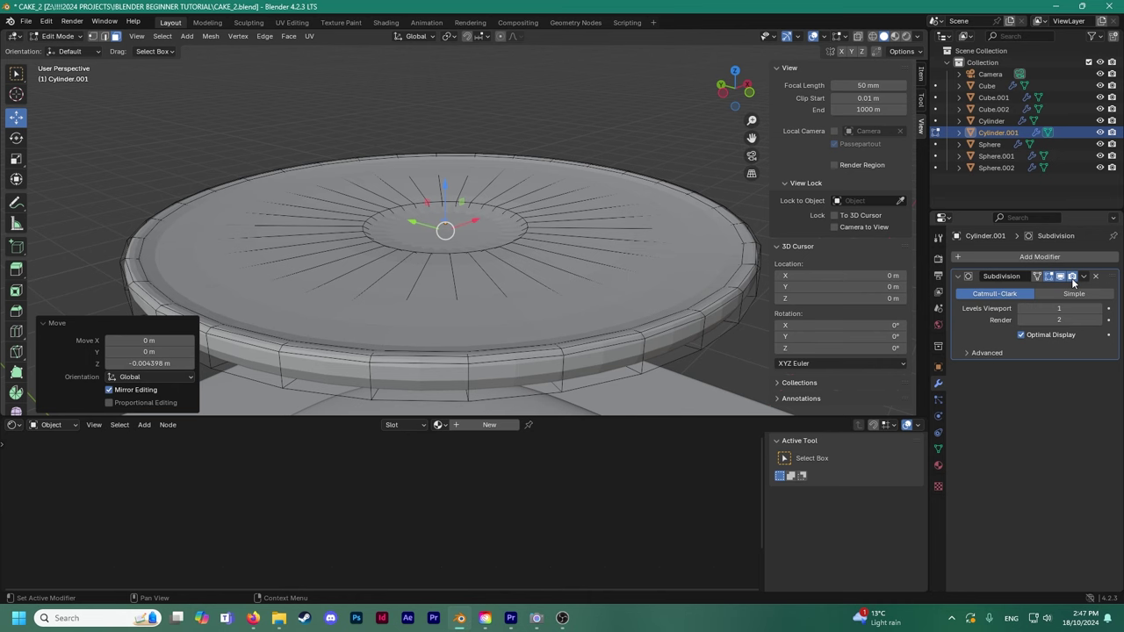
pyautogui.click(1072, 277)
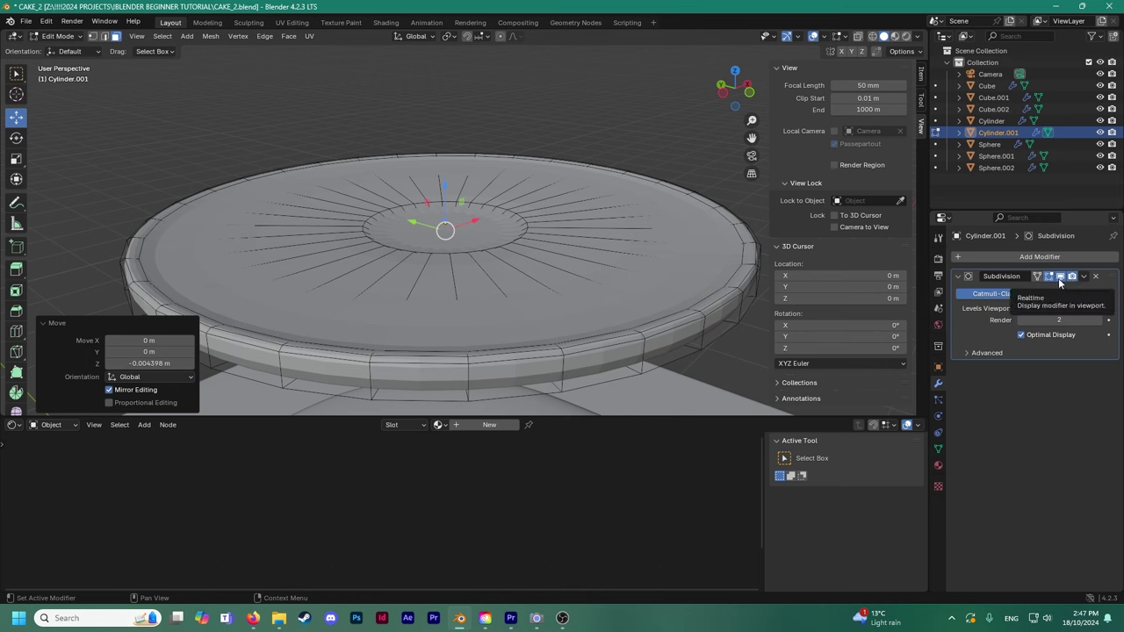
pyautogui.click(1060, 278)
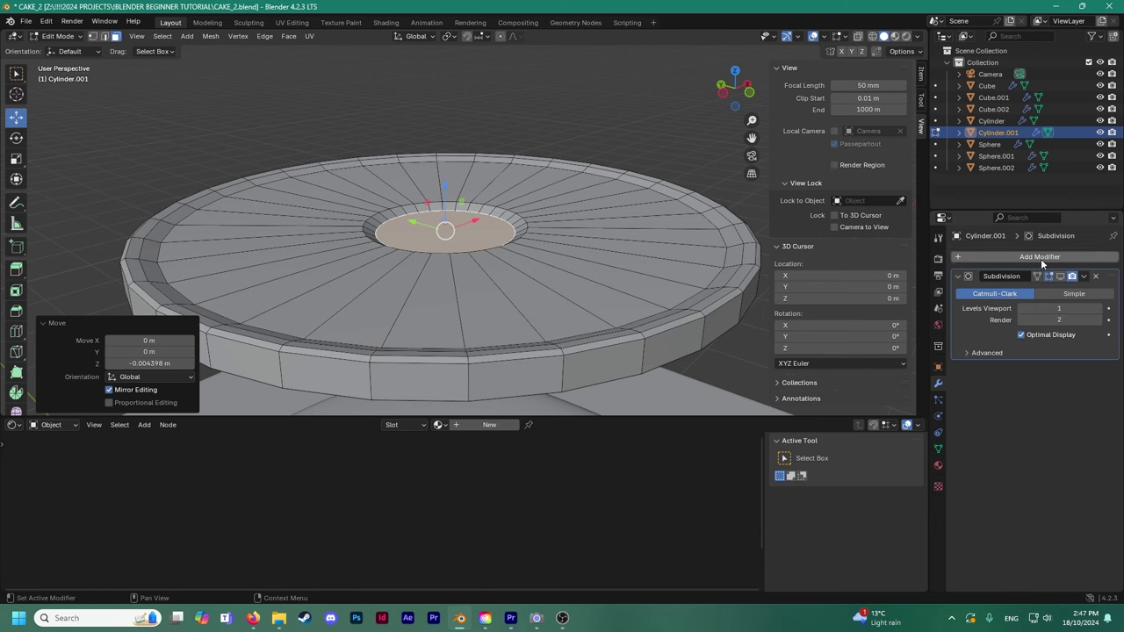
pyautogui.click(1061, 278)
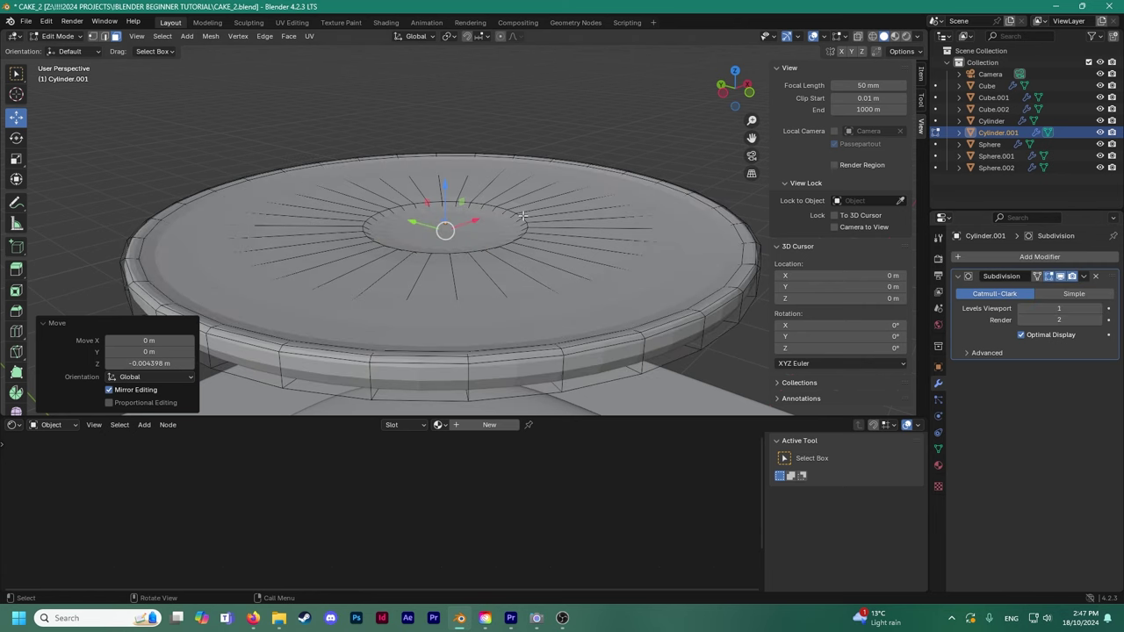
# Select the edge loop around the central recess and bevel it about 0.049 m with 2 segments.
pyautogui.click(523, 215)
pyautogui.scroll(4, 518, 215)
pyautogui.click(104, 37)
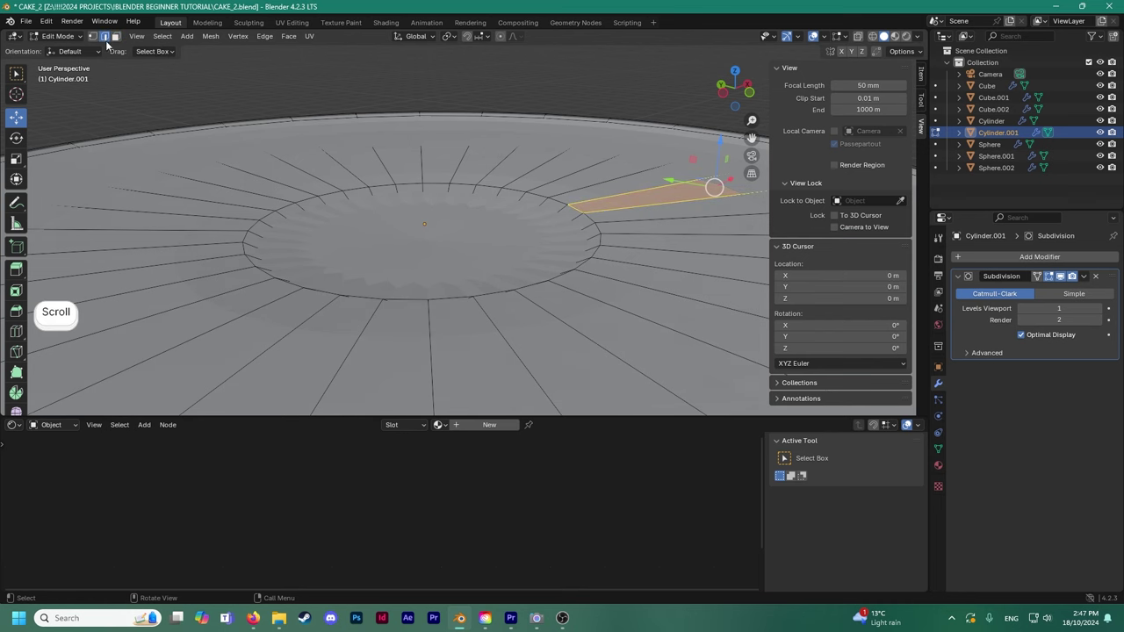
pyautogui.keyDown('alt'); pyautogui.click(576, 207); pyautogui.keyUp('alt')
pyautogui.rightClick(575, 211)
pyautogui.click(577, 207)
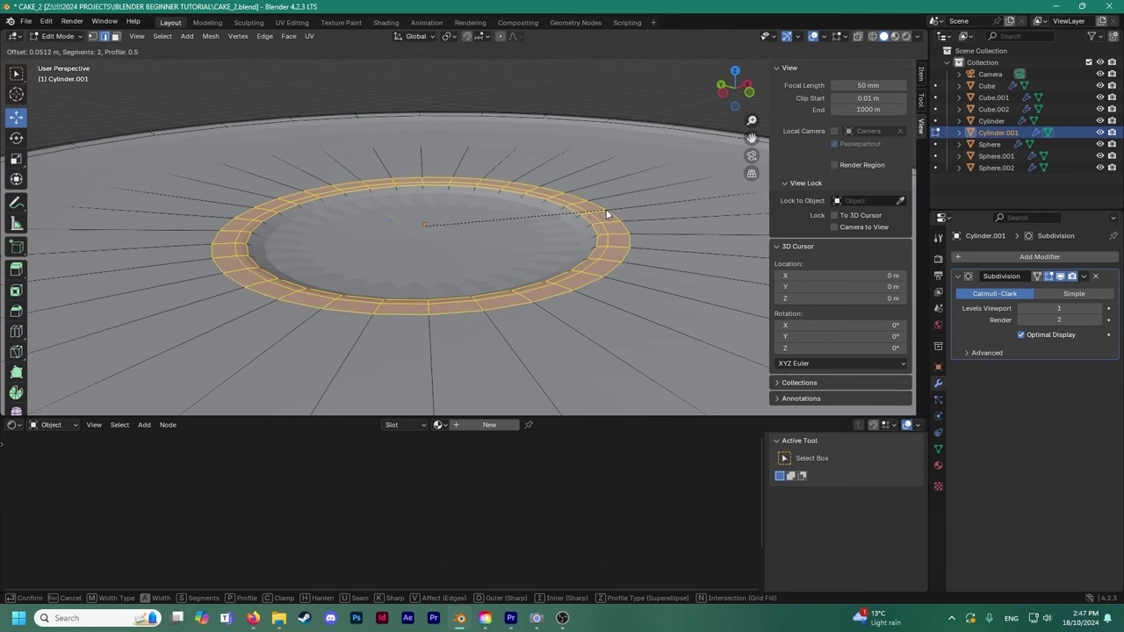
pyautogui.click(606, 214)
# With the Subdivision modifier hidden in the viewport, inset the recess's central face by about 0.115 m.
pyautogui.moveTo(606, 213); pyautogui.dragTo(547, 222, button='middle')
pyautogui.moveTo(615, 254); pyautogui.dragTo(597, 260, button='middle')
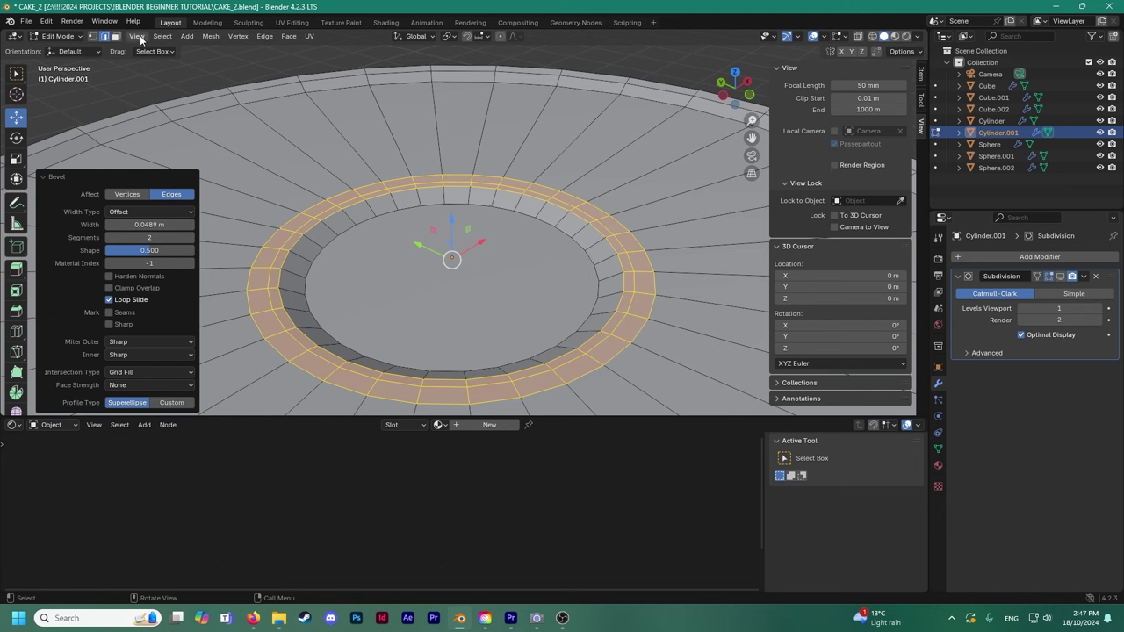
pyautogui.click(479, 300)
pyautogui.click(115, 41)
pyautogui.click(504, 290)
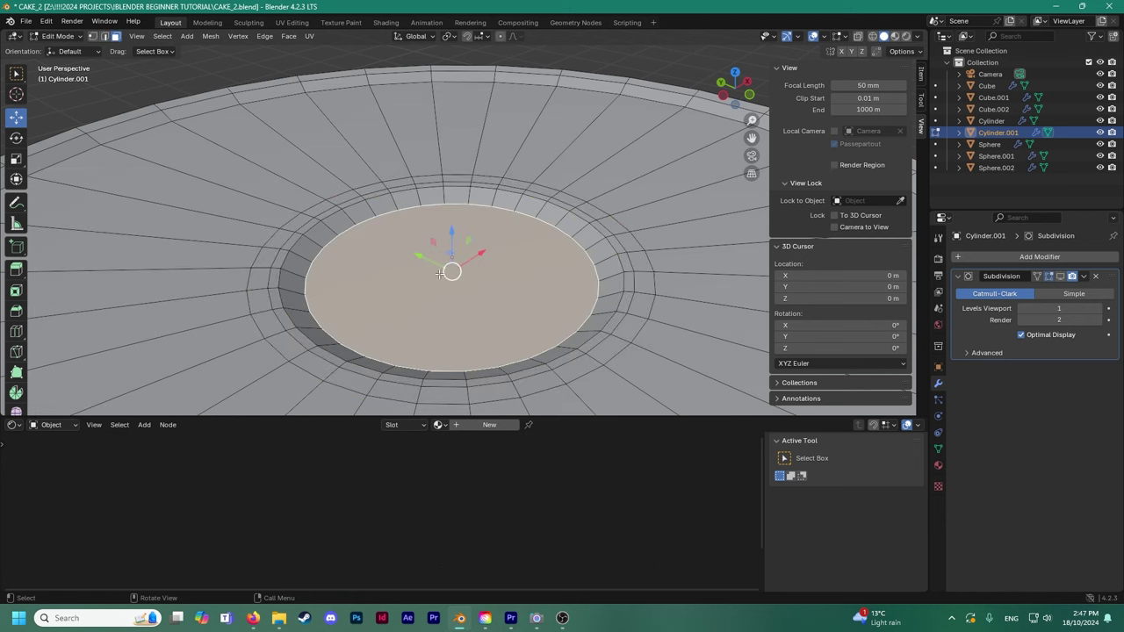
pyautogui.rightClick(528, 297)
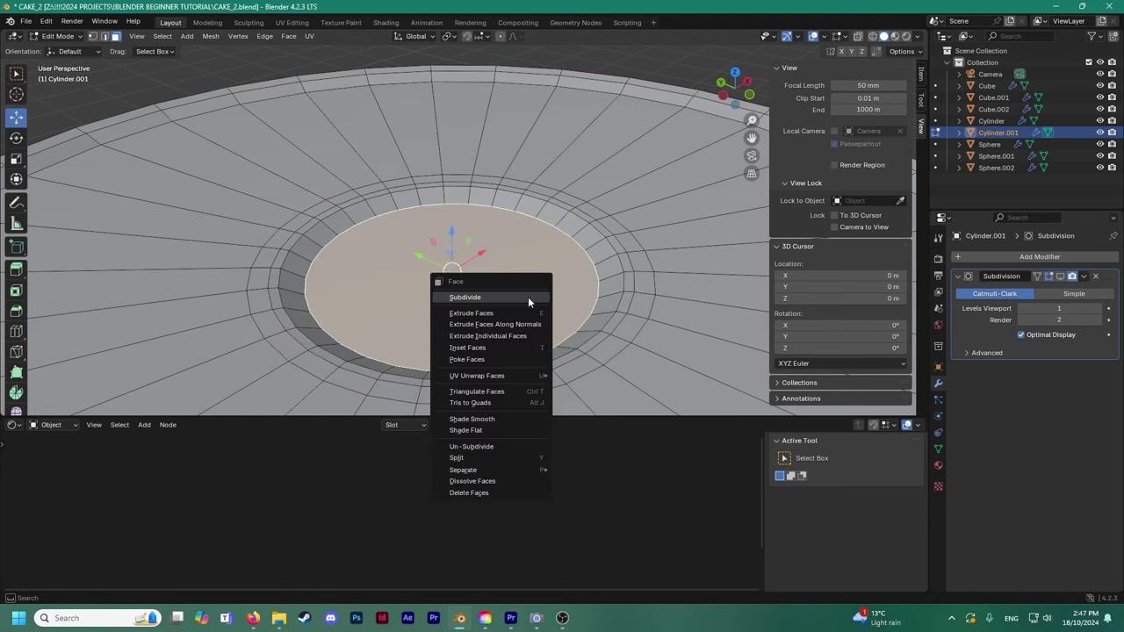
pyautogui.click(505, 348)
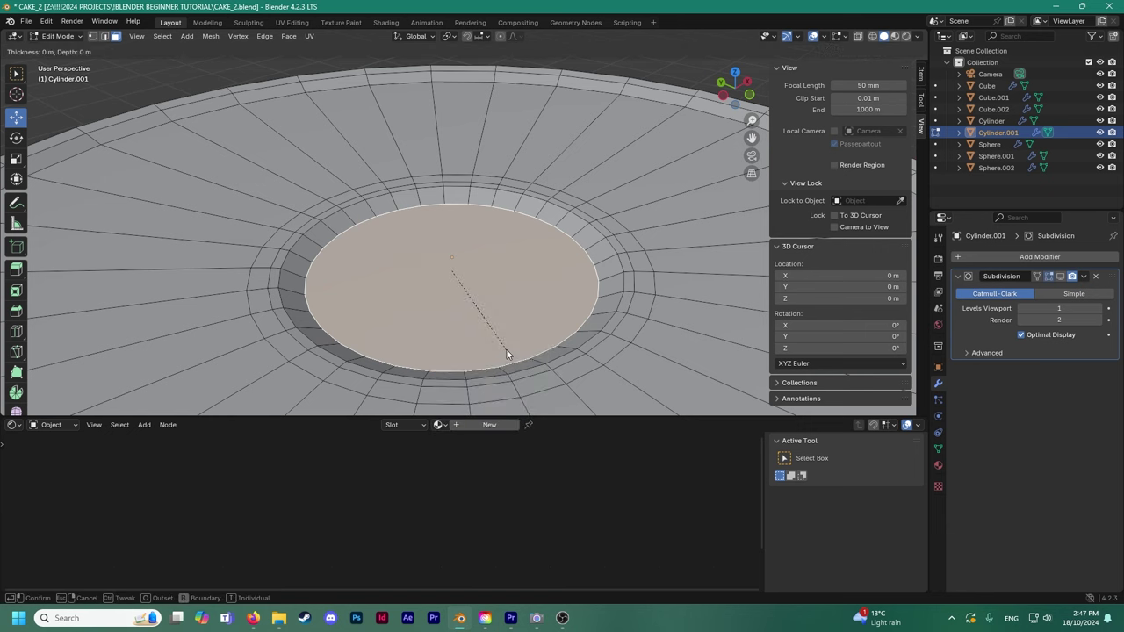
pyautogui.click(474, 307)
pyautogui.moveTo(474, 304); pyautogui.dragTo(470, 282, button='middle')
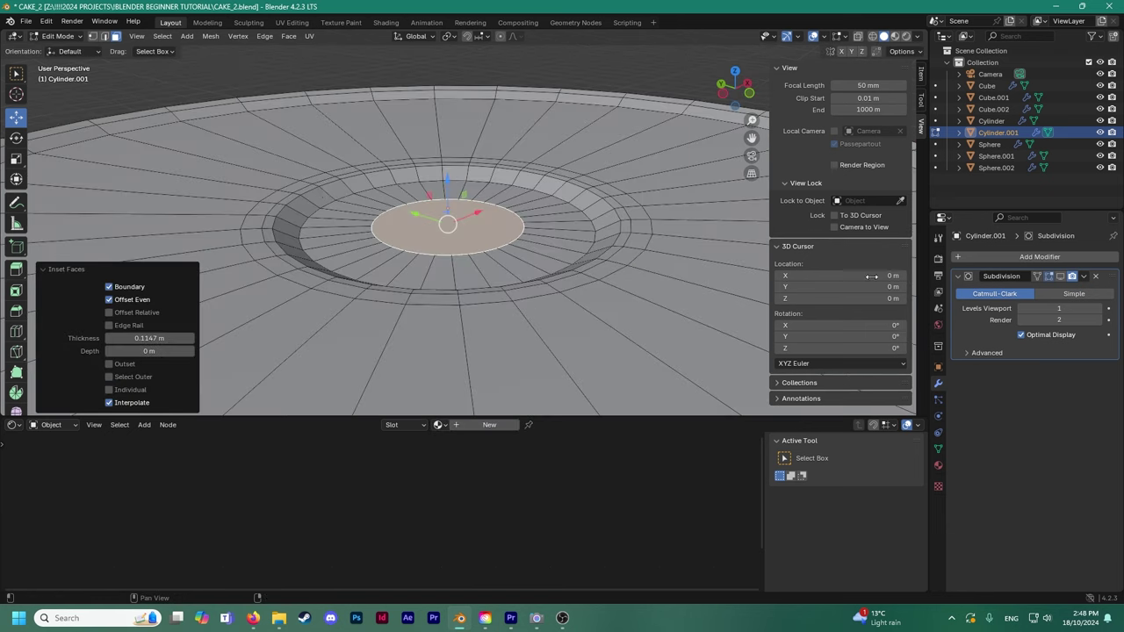
# Show the Subdivision modifier in the viewport again and move the inset central face down about 0.0027 m along Z.
pyautogui.click(1060, 276)
pyautogui.scroll(-2, 280, 115)
pyautogui.moveTo(279, 113); pyautogui.dragTo(279, 137, button='middle')
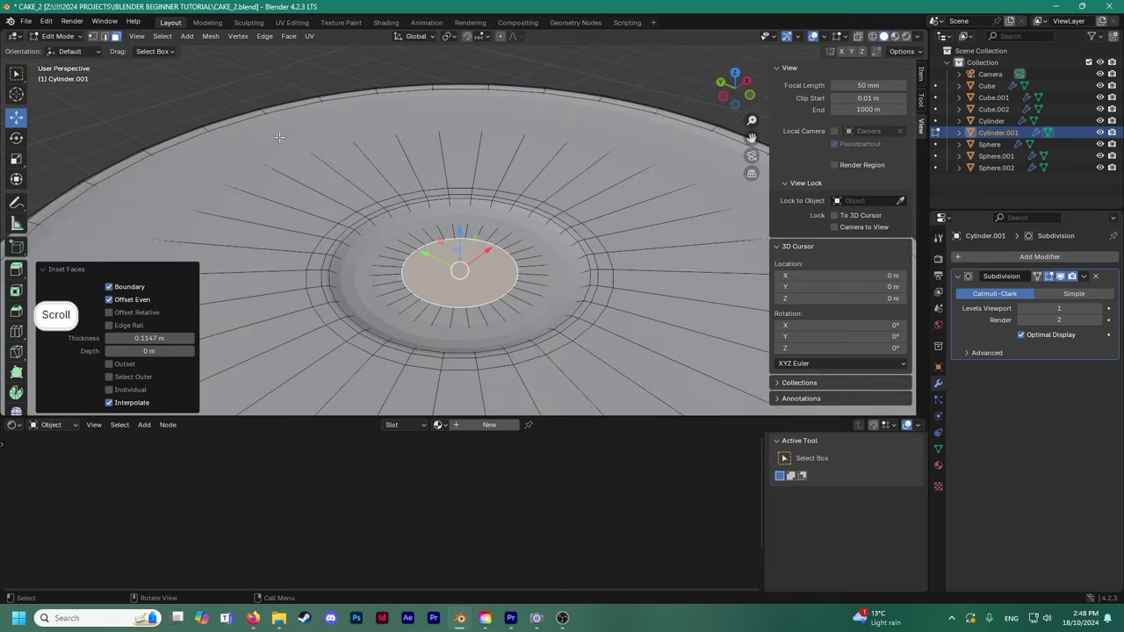
pyautogui.moveTo(437, 239); pyautogui.dragTo(394, 193, button='middle')
pyautogui.moveTo(423, 143); pyautogui.dragTo(423, 148)
# Try to select an edge loop along the disc's outer rim in edge selection mode.
pyautogui.moveTo(423, 148); pyautogui.dragTo(400, 201, button='middle')
pyautogui.scroll(-1, 400, 201)
pyautogui.keyDown('shift'); pyautogui.moveTo(297, 286); pyautogui.dragTo(392, 213, button='middle'); pyautogui.keyUp('shift')
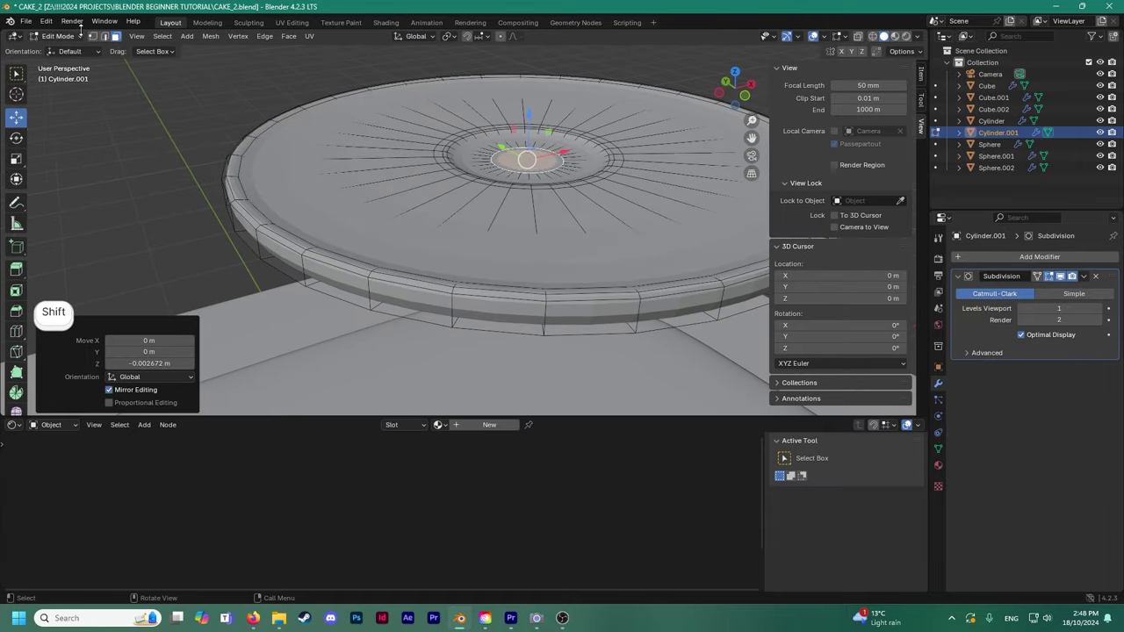
pyautogui.keyDown('shift'); pyautogui.click(104, 38); pyautogui.keyUp('shift')
pyautogui.click(372, 276)
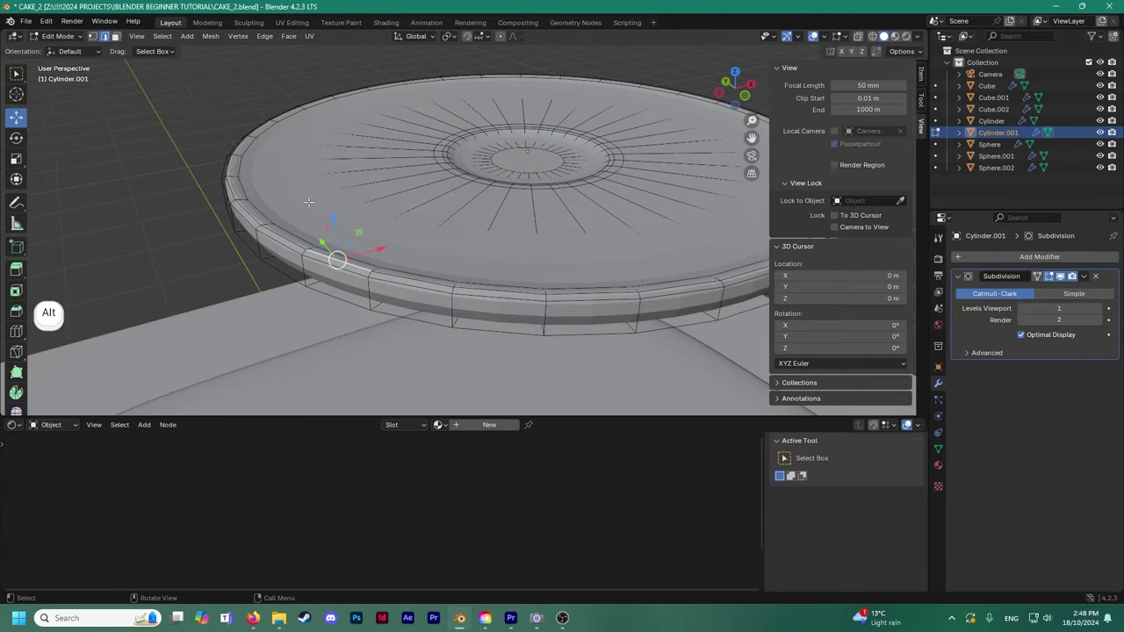
pyautogui.keyDown('alt'); pyautogui.click(338, 267); pyautogui.keyUp('alt')
pyautogui.moveTo(338, 267); pyautogui.dragTo(320, 274, button='middle')
# Try to loop-select the ring of narrow faces on top of the disc's rim in face selection mode.
pyautogui.click(358, 305)
pyautogui.click(396, 295)
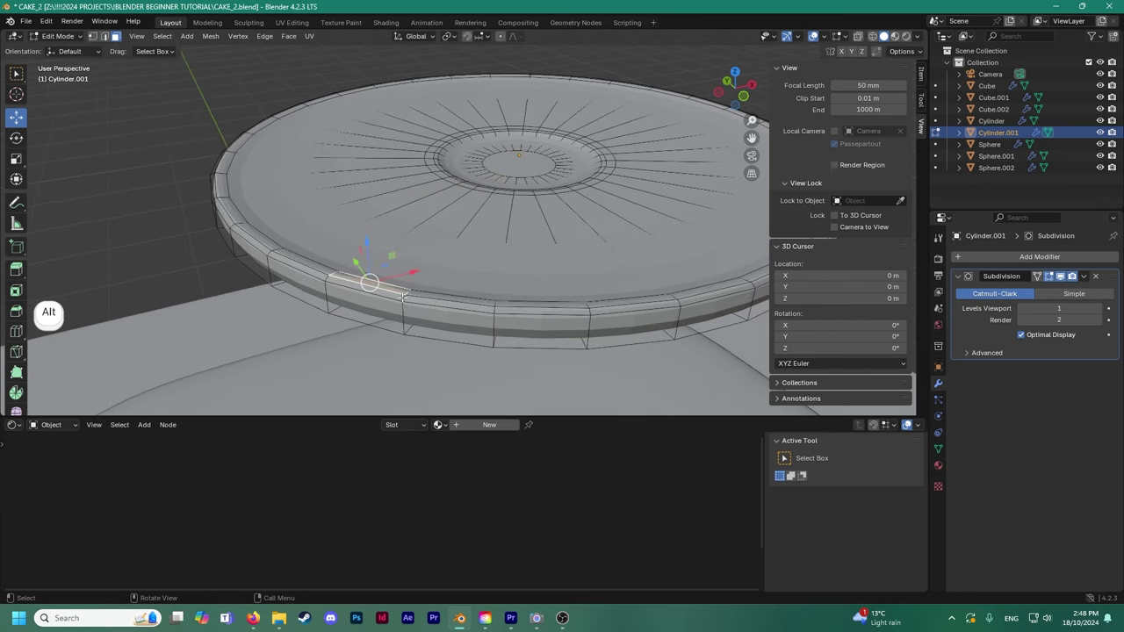
pyautogui.keyDown('alt'); pyautogui.keyDown('shift'); pyautogui.click(510, 310); pyautogui.keyUp('shift'); pyautogui.keyUp('alt')
pyautogui.keyDown('alt'); pyautogui.keyDown('shift'); pyautogui.click(511, 311); pyautogui.keyUp('shift'); pyautogui.keyUp('alt')
pyautogui.keyDown('alt'); pyautogui.click(631, 308); pyautogui.keyUp('alt')
pyautogui.click(579, 309)
pyautogui.keyDown('alt'); pyautogui.click(430, 299); pyautogui.keyUp('alt')
pyautogui.keyDown('alt'); pyautogui.click(375, 290); pyautogui.keyUp('alt')
pyautogui.keyDown('alt'); pyautogui.click(418, 298); pyautogui.keyUp('alt')
pyautogui.click(518, 323)
pyautogui.keyDown('alt'); pyautogui.click(433, 326); pyautogui.keyUp('alt')
pyautogui.keyDown('alt'); pyautogui.click(357, 315); pyautogui.keyUp('alt')
pyautogui.click(448, 307)
pyautogui.click(471, 305)
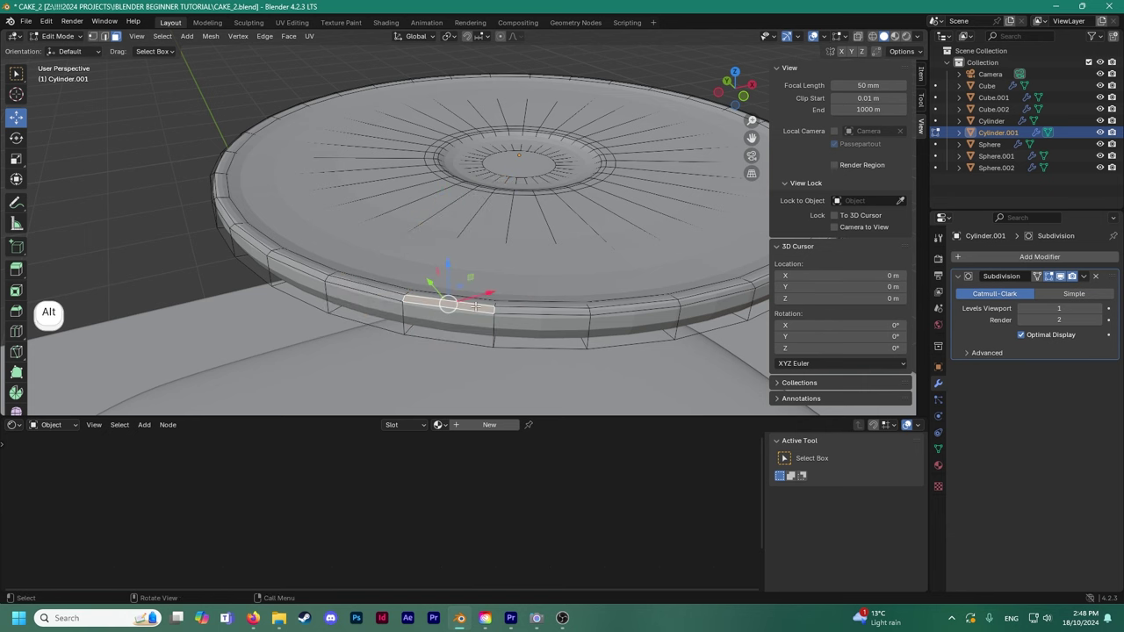
pyautogui.keyDown('alt'); pyautogui.click(542, 310); pyautogui.keyUp('alt')
pyautogui.keyDown('alt'); pyautogui.click(631, 313); pyautogui.keyUp('alt')
# Retry the face loop selection on another part of the rim, clearing the unwanted faces that run across the disc.
pyautogui.scroll(-3, 303, 260)
pyautogui.moveTo(421, 252); pyautogui.dragTo(221, 300, button='middle')
pyautogui.scroll(3, 303, 260)
pyautogui.scroll(3, 355, 283)
pyautogui.click(192, 285)
pyautogui.keyDown('alt'); pyautogui.click(205, 323); pyautogui.keyUp('alt')
pyautogui.keyDown('alt'); pyautogui.click(190, 256); pyautogui.keyUp('alt')
pyautogui.keyDown('alt'); pyautogui.click(188, 201); pyautogui.keyUp('alt')
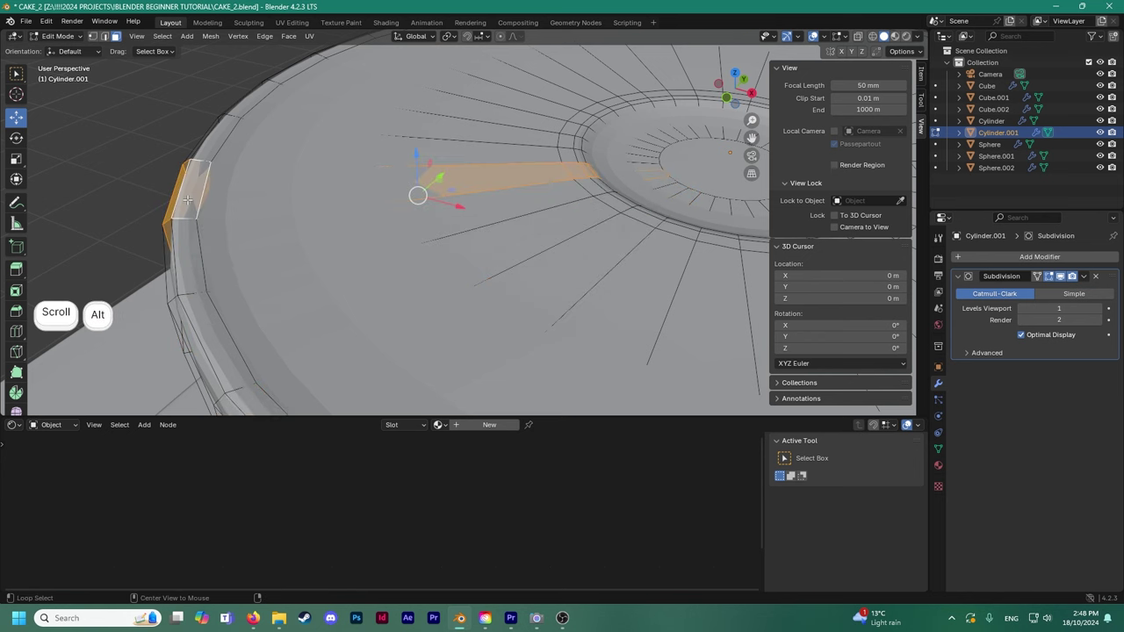
pyautogui.hotkey('alt', 'a')
pyautogui.scroll(-6, 346, 222)
pyautogui.scroll(3, 458, 259)
pyautogui.keyDown('shift'); pyautogui.moveTo(268, 308); pyautogui.dragTo(280, 286, button='middle'); pyautogui.keyUp('shift')
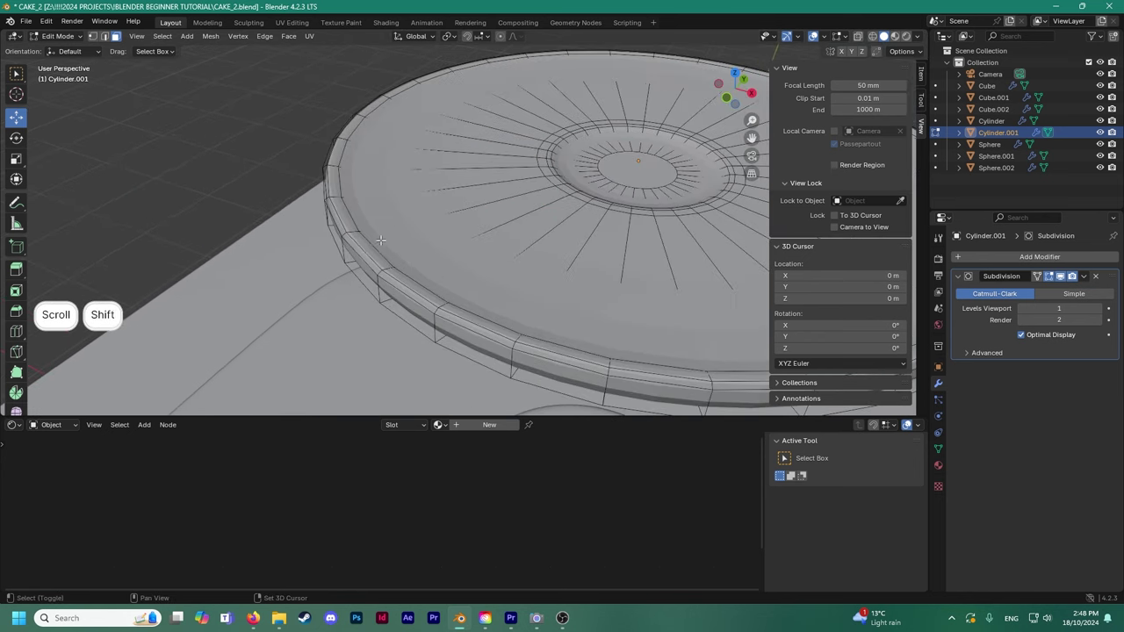
pyautogui.scroll(5, 280, 286)
pyautogui.scroll(-2, 280, 287)
pyautogui.click(233, 211)
pyautogui.keyDown('alt'); pyautogui.click(235, 248); pyautogui.keyUp('alt')
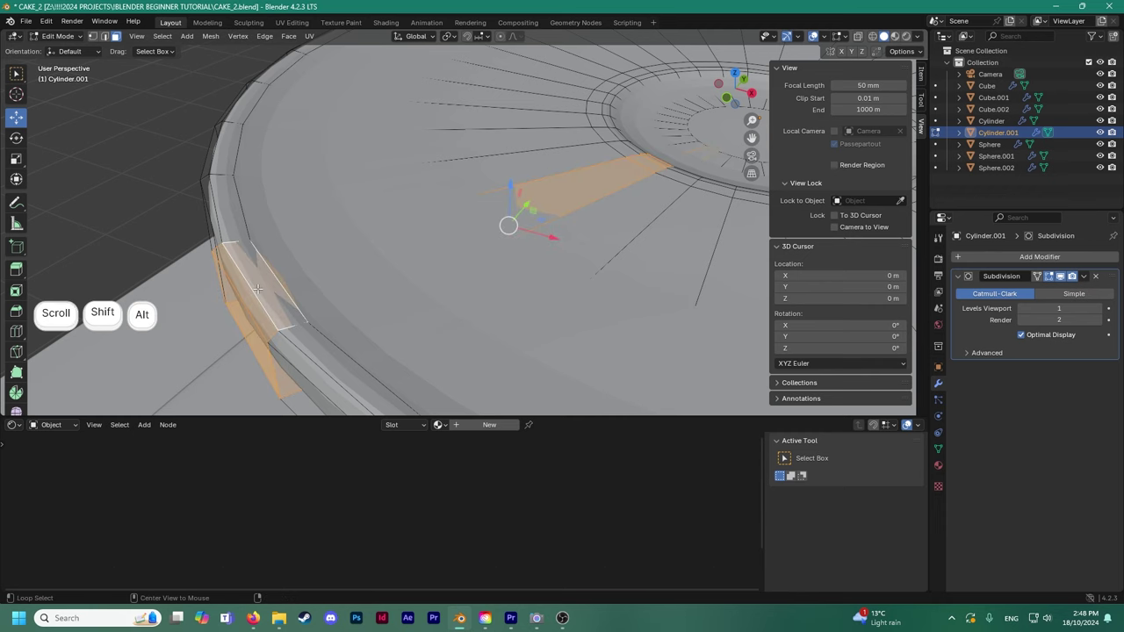
pyautogui.scroll(-3, 220, 238)
# Select the complete narrow face loop on top of the disc's outer rim and raise it about 0.01 m along Z.
pyautogui.click(211, 231)
pyautogui.keyDown('alt'); pyautogui.click(342, 213); pyautogui.keyUp('alt')
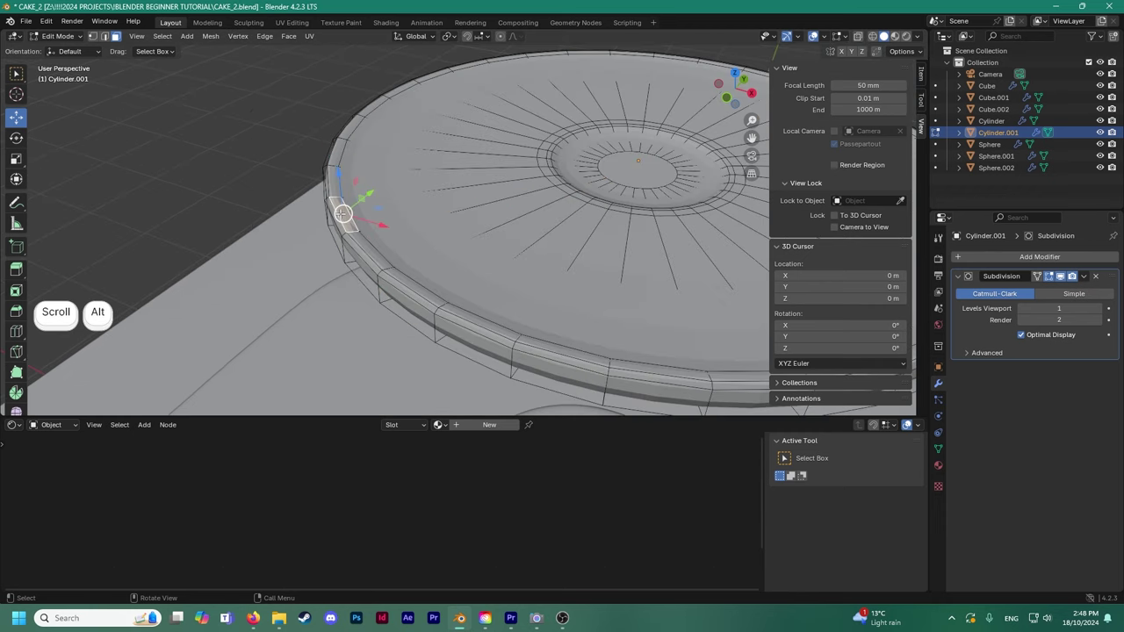
pyautogui.keyDown('alt'); pyautogui.click(333, 184); pyautogui.keyUp('alt')
pyautogui.keyDown('alt'); pyautogui.click(337, 157); pyautogui.keyUp('alt')
pyautogui.keyDown('alt'); pyautogui.click(349, 133); pyautogui.keyUp('alt')
pyautogui.keyDown('alt'); pyautogui.click(374, 107); pyautogui.keyUp('alt')
pyautogui.keyDown('alt'); pyautogui.click(394, 93); pyautogui.keyUp('alt')
pyautogui.keyDown('alt'); pyautogui.click(346, 131); pyautogui.keyUp('alt')
pyautogui.keyDown('alt'); pyautogui.click(333, 167); pyautogui.keyUp('alt')
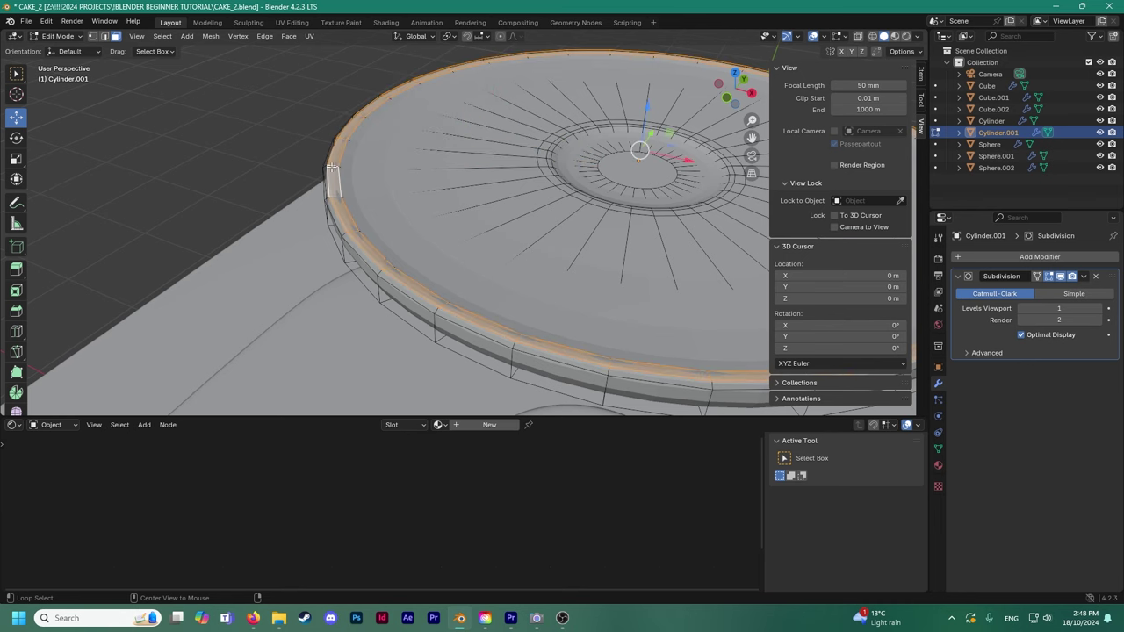
pyautogui.scroll(-2, 380, 256)
pyautogui.keyDown('shift'); pyautogui.scroll(5, 417, 188); pyautogui.keyUp('shift')
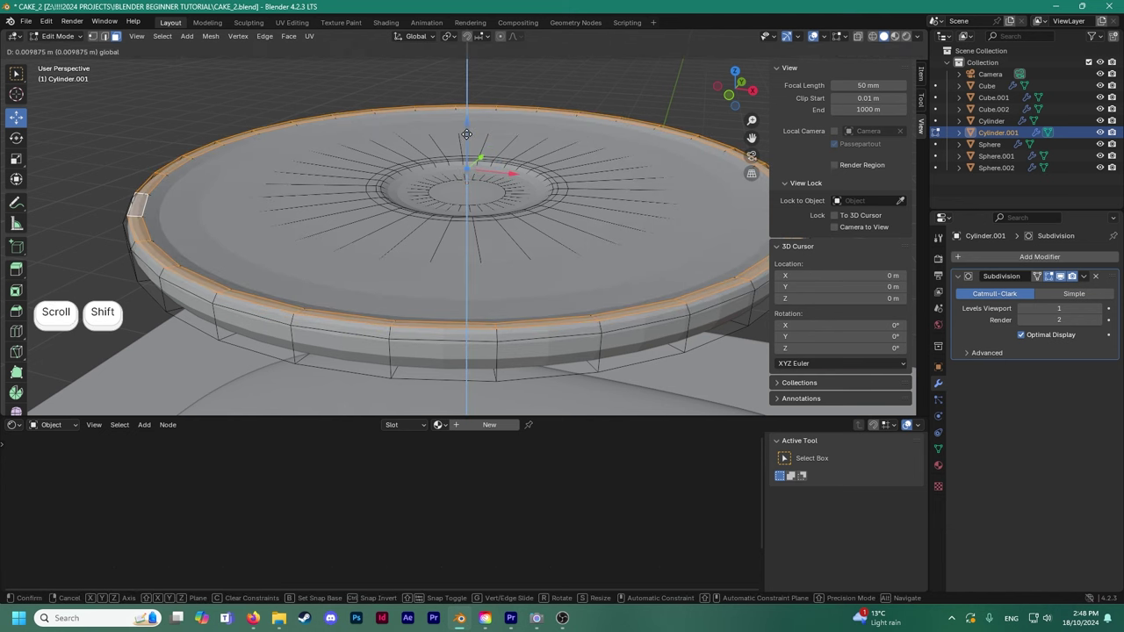
pyautogui.click(473, 134)
# Select the wide face loop between the rim and the central recess and move it down about 0.032 m along Z.
pyautogui.scroll(-5, 472, 135)
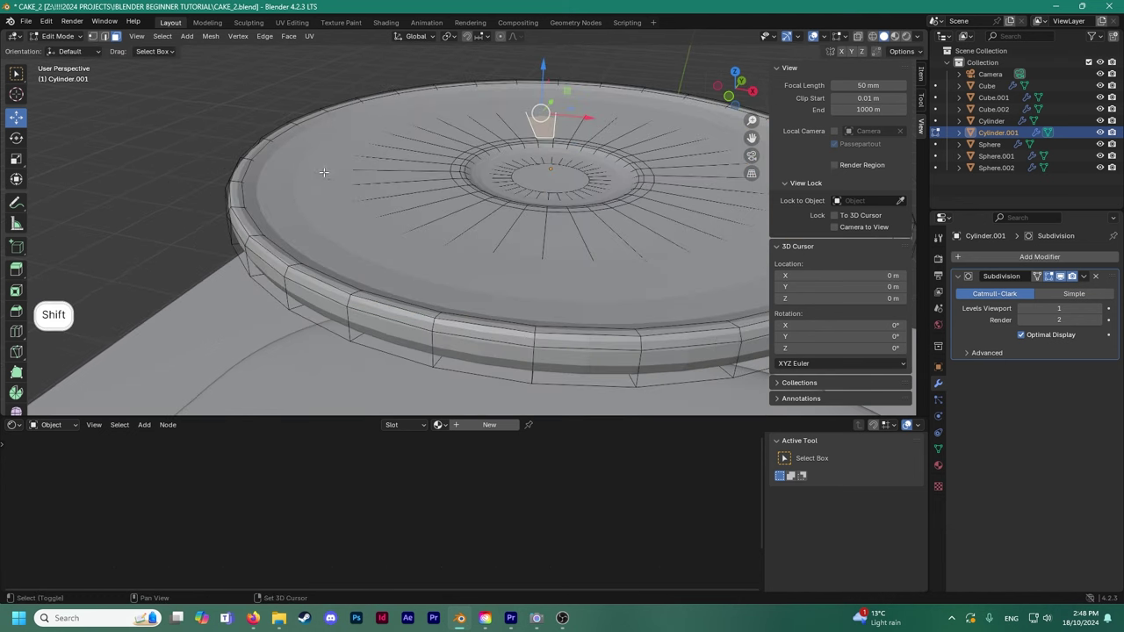
pyautogui.keyDown('shift'); pyautogui.scroll(3, 321, 233); pyautogui.keyUp('shift')
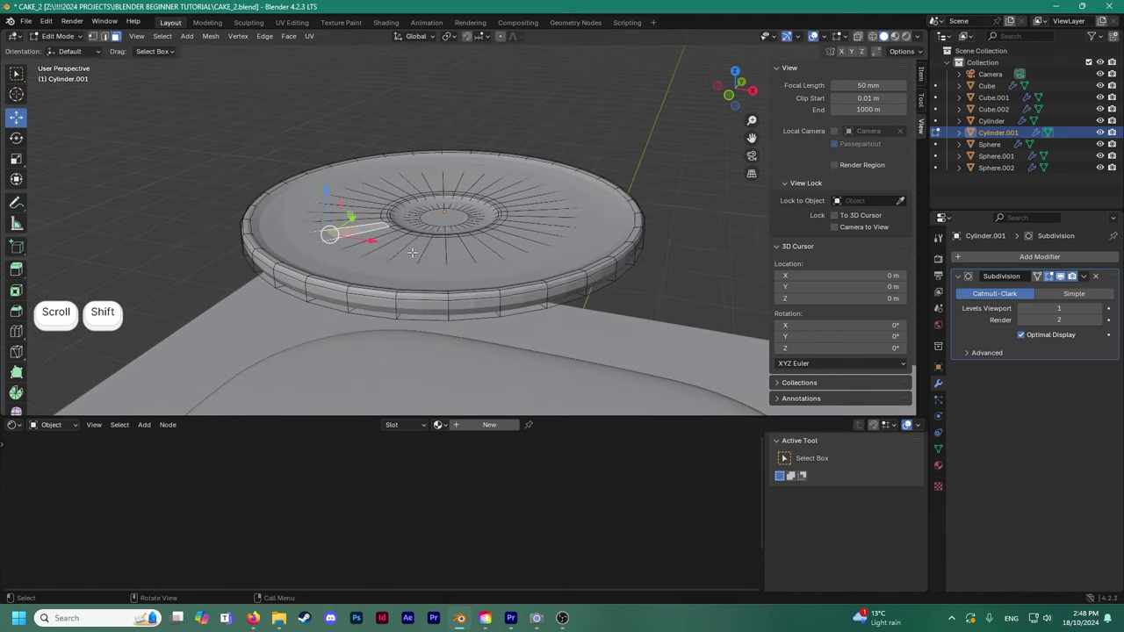
pyautogui.keyDown('alt'); pyautogui.click(413, 253); pyautogui.keyUp('alt')
pyautogui.moveTo(446, 176); pyautogui.dragTo(450, 178)
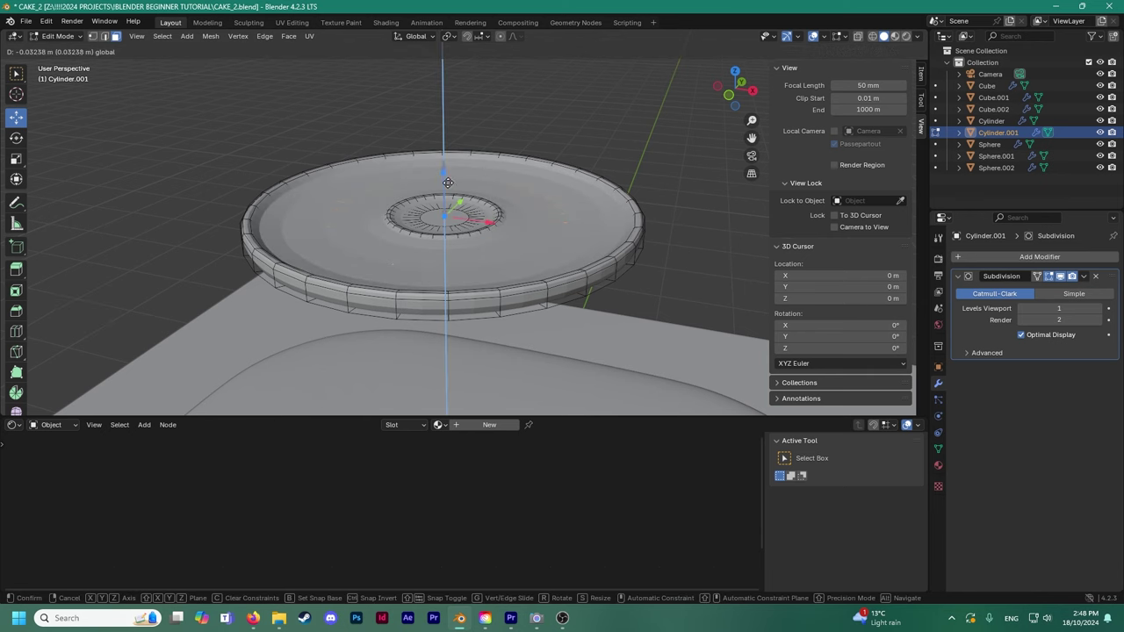
pyautogui.moveTo(448, 183); pyautogui.dragTo(448, 184)
# Select the narrow face loop bordering the central recess, try lowering it along Z, and undo that move.
pyautogui.scroll(5, 448, 185)
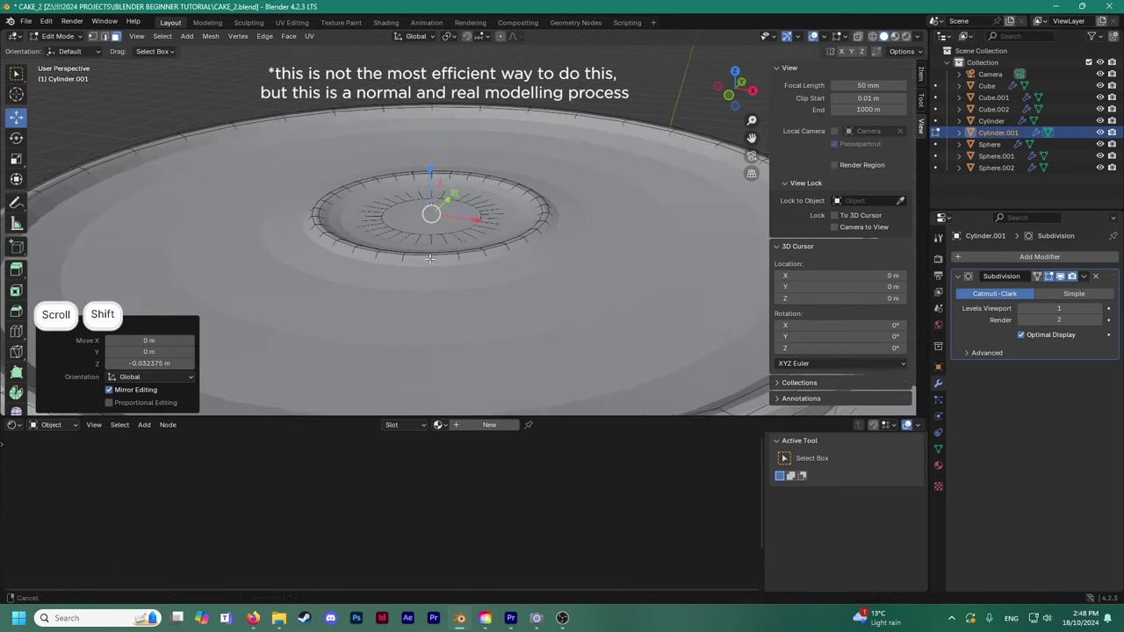
pyautogui.moveTo(448, 274); pyautogui.dragTo(440, 285, button='middle')
pyautogui.click(416, 295)
pyautogui.keyDown('alt'); pyautogui.click(443, 300); pyautogui.keyUp('alt')
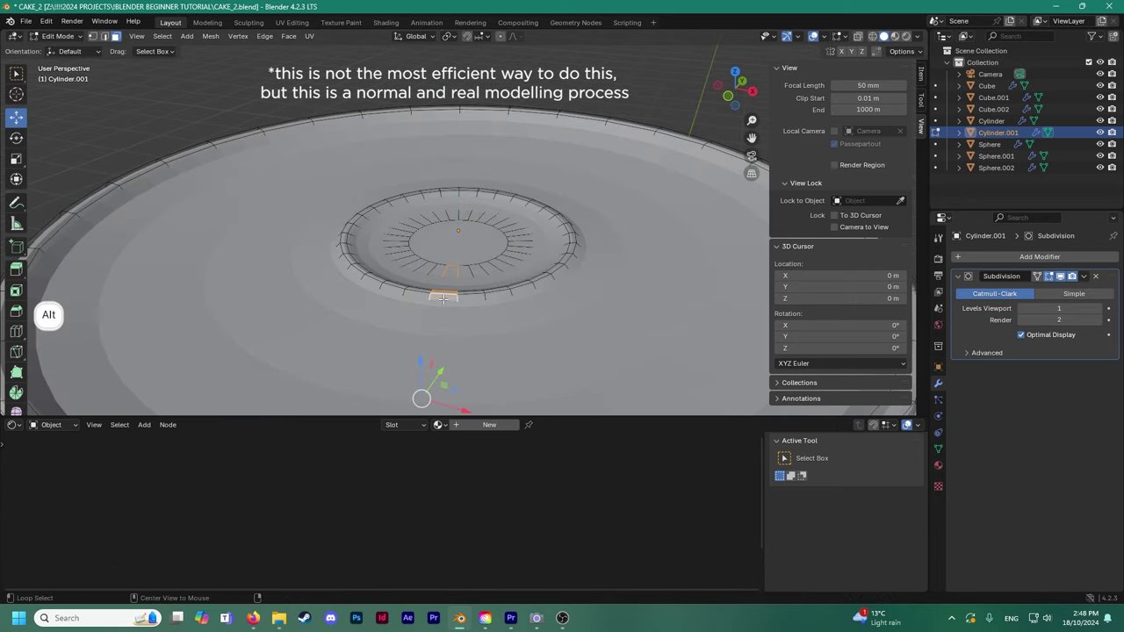
pyautogui.keyDown('shift'); pyautogui.click(450, 297); pyautogui.keyUp('shift')
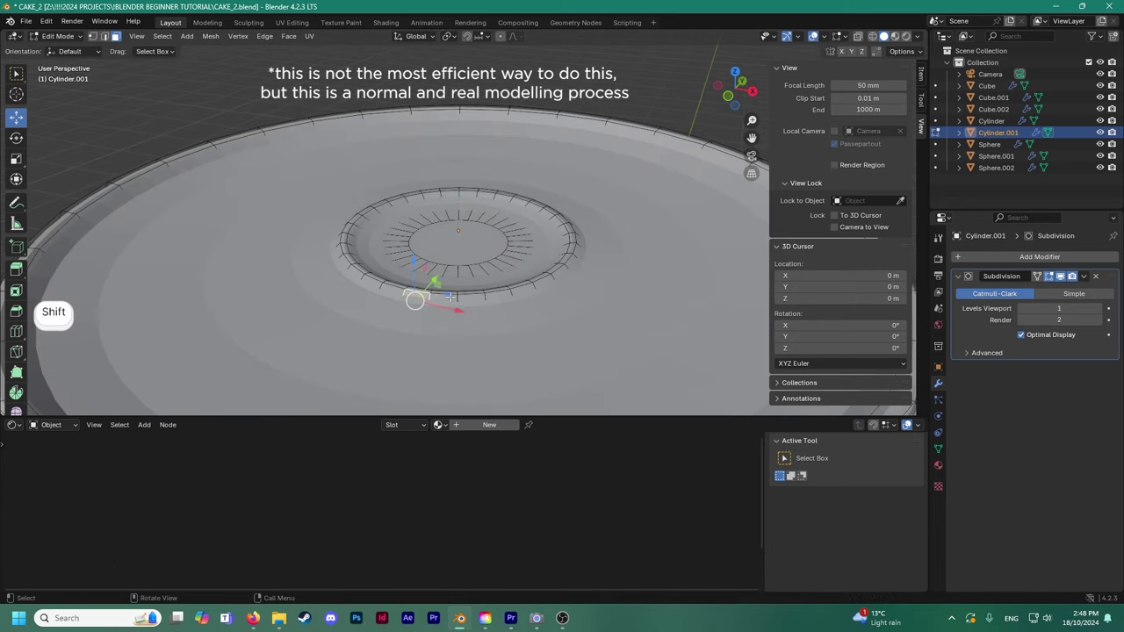
pyautogui.keyDown('alt'); pyautogui.click(529, 289); pyautogui.keyUp('alt')
pyautogui.moveTo(458, 208); pyautogui.dragTo(461, 214)
pyautogui.hotkey('ctrl', 'z')
pyautogui.moveTo(736, 137); pyautogui.dragTo(729, 177, button='middle')
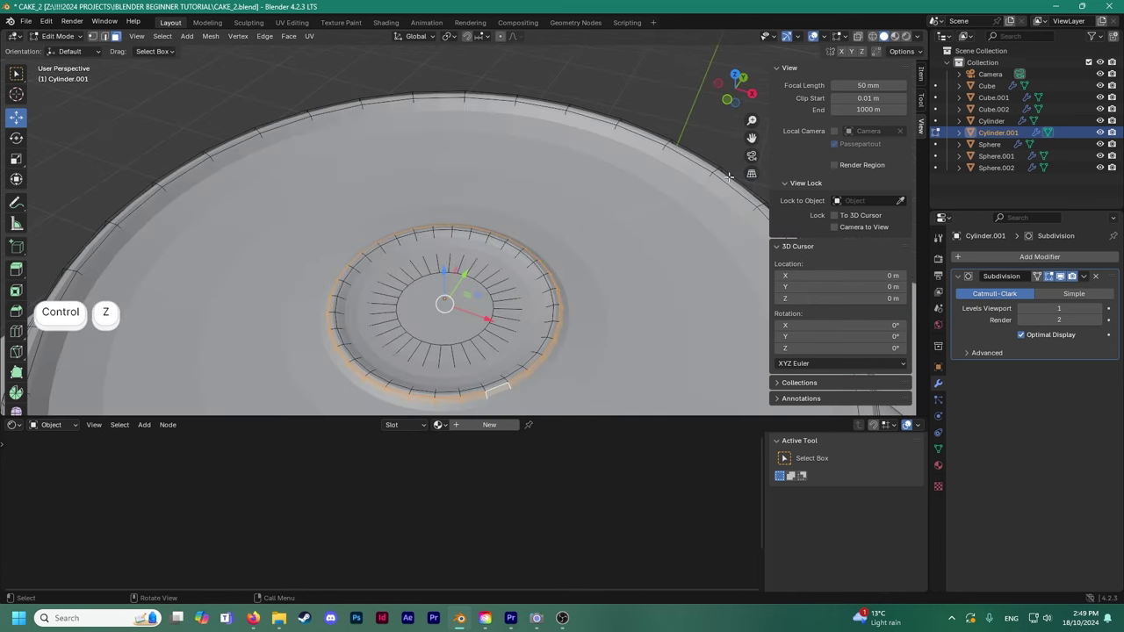
# Turn off the disc's Subdivision display in the viewport and try selecting the face loop around the central recess.
pyautogui.click(1058, 277)
pyautogui.scroll(-4, 483, 268)
pyautogui.keyDown('shift'); pyautogui.moveTo(483, 263); pyautogui.dragTo(503, 213, button='middle'); pyautogui.keyUp('shift')
pyautogui.scroll(4, 474, 238)
pyautogui.scroll(3, 514, 179)
pyautogui.keyDown('alt'); pyautogui.keyDown('shift'); pyautogui.click(503, 214); pyautogui.keyUp('shift'); pyautogui.keyUp('alt')
pyautogui.click(527, 225)
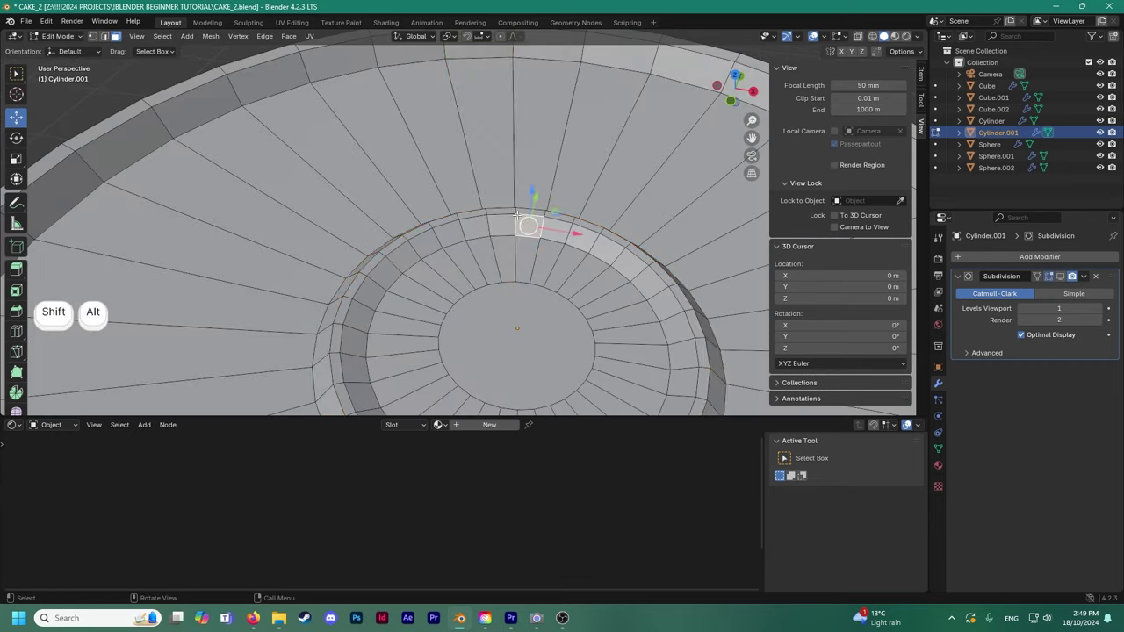
pyautogui.click(502, 212)
# Select the top and inner-wall face loops of the ring around the central recess and move them down about 0.033 m along Z.
pyautogui.moveTo(530, 227); pyautogui.dragTo(475, 231, button='middle')
pyautogui.keyDown('alt'); pyautogui.click(449, 207); pyautogui.keyUp('alt')
pyautogui.keyDown('alt'); pyautogui.click(444, 195); pyautogui.keyUp('alt')
pyautogui.keyDown('alt'); pyautogui.keyDown('shift'); pyautogui.click(430, 204); pyautogui.keyUp('shift'); pyautogui.keyUp('alt')
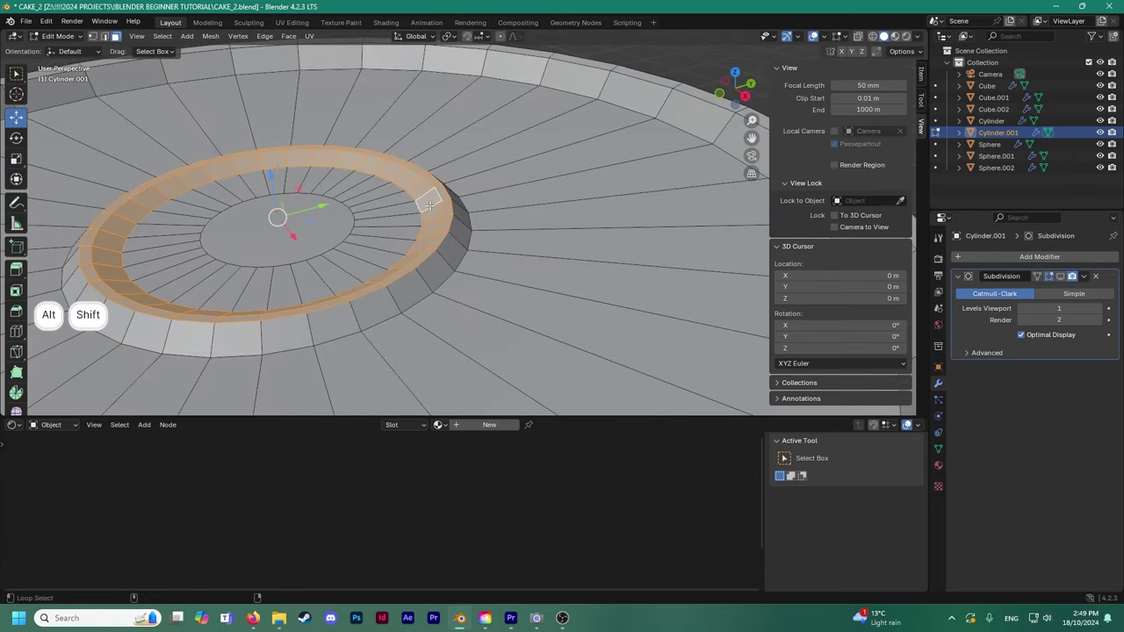
pyautogui.moveTo(402, 216); pyautogui.dragTo(336, 157, button='middle')
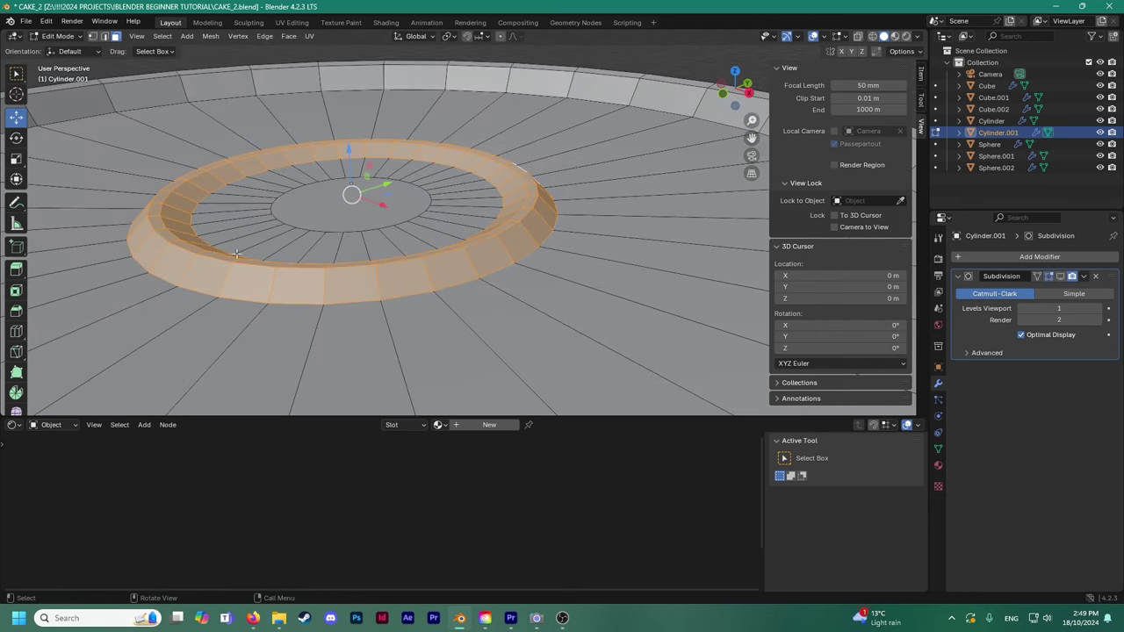
pyautogui.keyDown('alt'); pyautogui.keyDown('shift'); pyautogui.click(213, 276); pyautogui.keyUp('shift'); pyautogui.keyUp('alt')
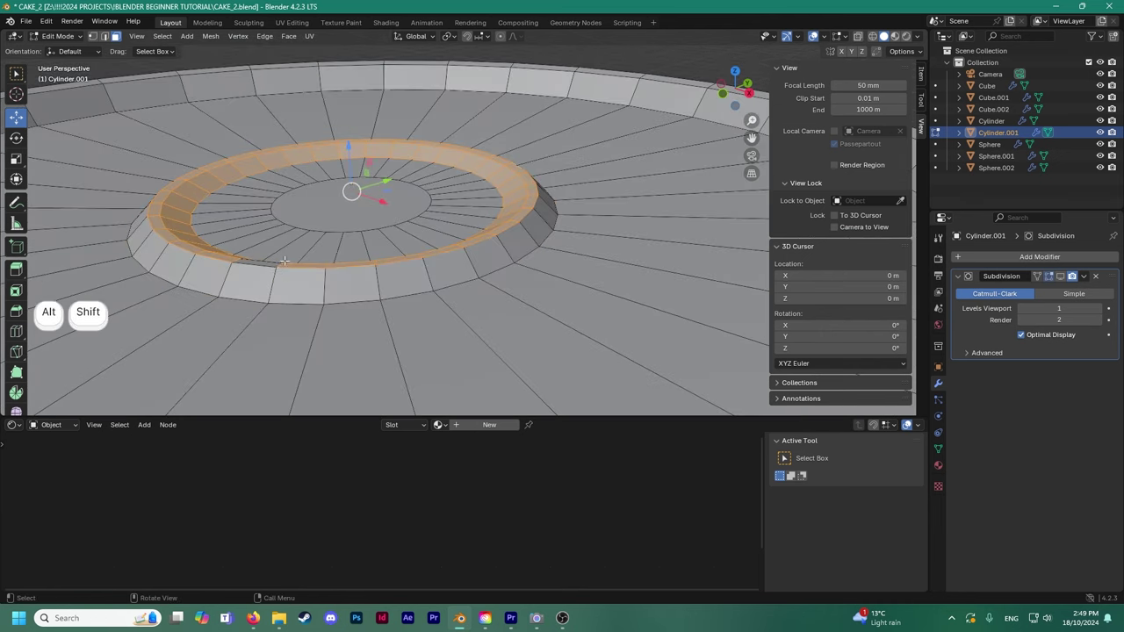
pyautogui.keyDown('shift'); pyautogui.moveTo(284, 260); pyautogui.dragTo(219, 301, button='middle'); pyautogui.keyUp('shift')
pyautogui.moveTo(327, 191); pyautogui.dragTo(325, 200)
pyautogui.scroll(-2, 316, 241)
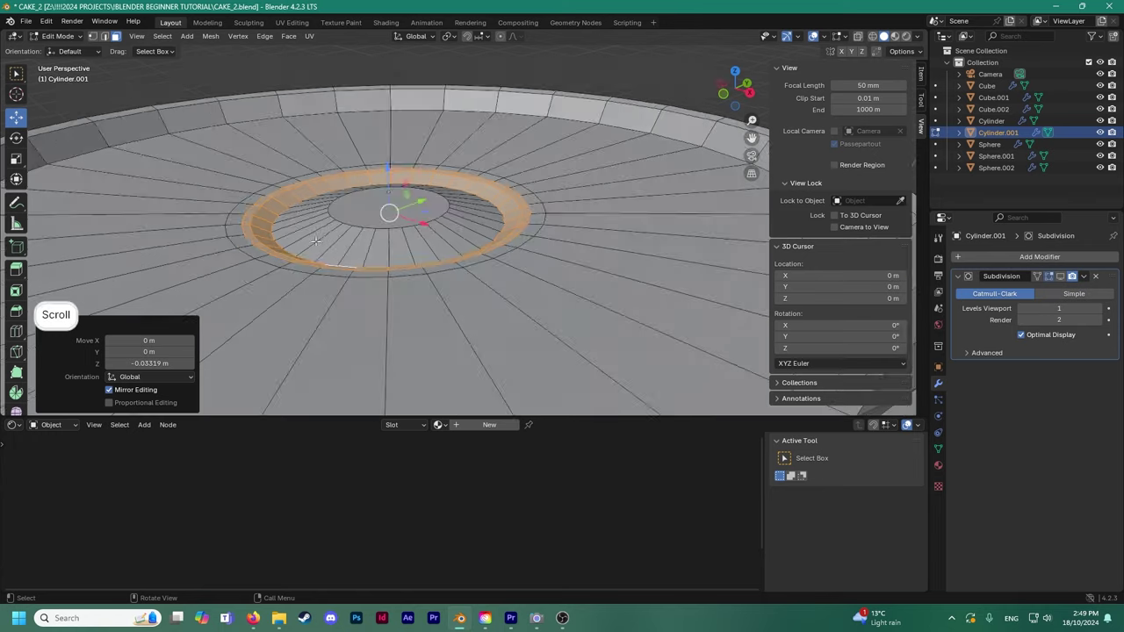
# Turn the Subdivision viewport display back on and lower the disc's central face slightly along Z.
pyautogui.click(1060, 276)
pyautogui.scroll(-4, 461, 239)
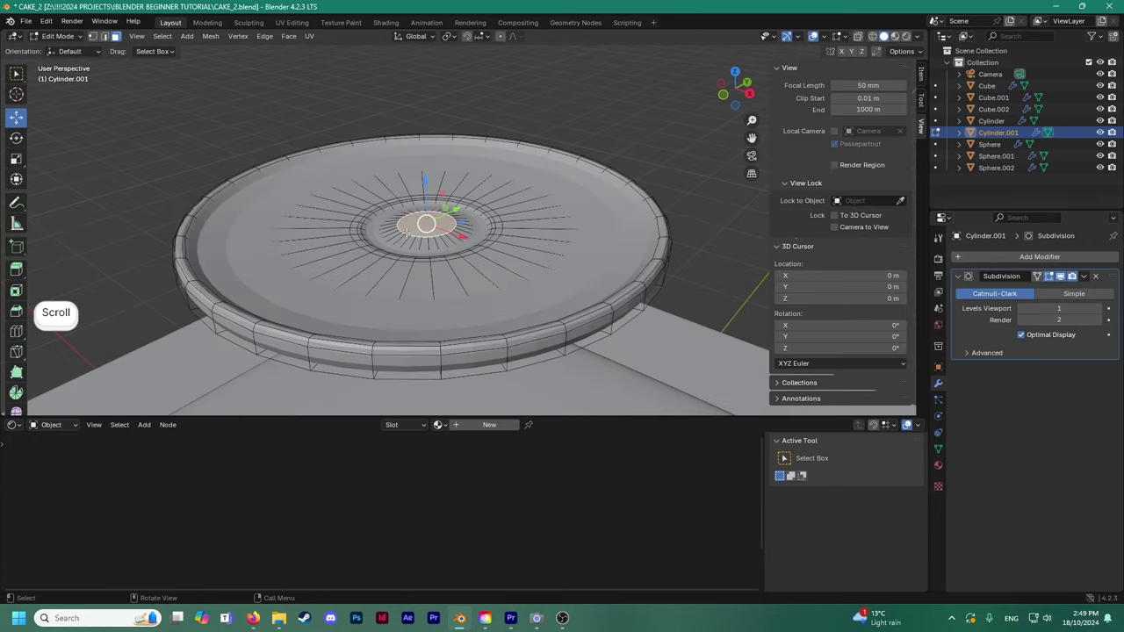
pyautogui.moveTo(441, 198); pyautogui.dragTo(444, 209)
pyautogui.scroll(-5, 632, 131)
pyautogui.scroll(3, 550, 166)
pyautogui.scroll(3, 545, 214)
pyautogui.keyDown('shift'); pyautogui.moveTo(491, 197); pyautogui.dragTo(483, 215, button='middle'); pyautogui.keyUp('shift')
pyautogui.moveTo(474, 211); pyautogui.dragTo(444, 206, button='middle')
# Return to Object Mode and set the disc's Subdivision viewport level to 2.
pyautogui.click(60, 36)
pyautogui.click(63, 50)
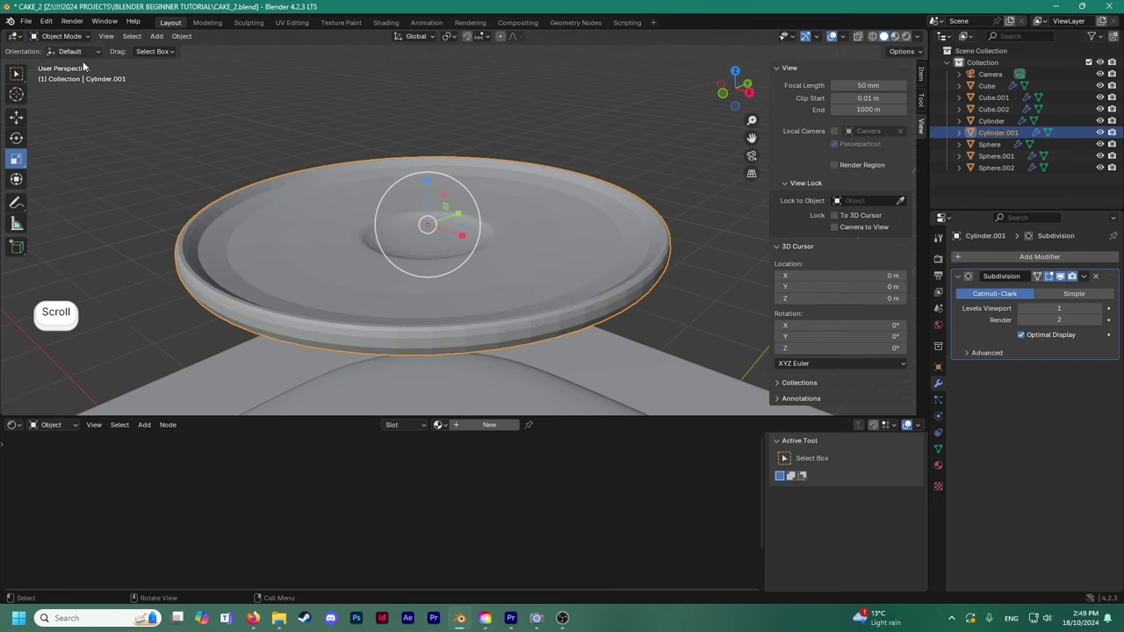
pyautogui.click(264, 131)
pyautogui.scroll(-3, 306, 192)
pyautogui.moveTo(306, 192); pyautogui.dragTo(334, 230, button='middle')
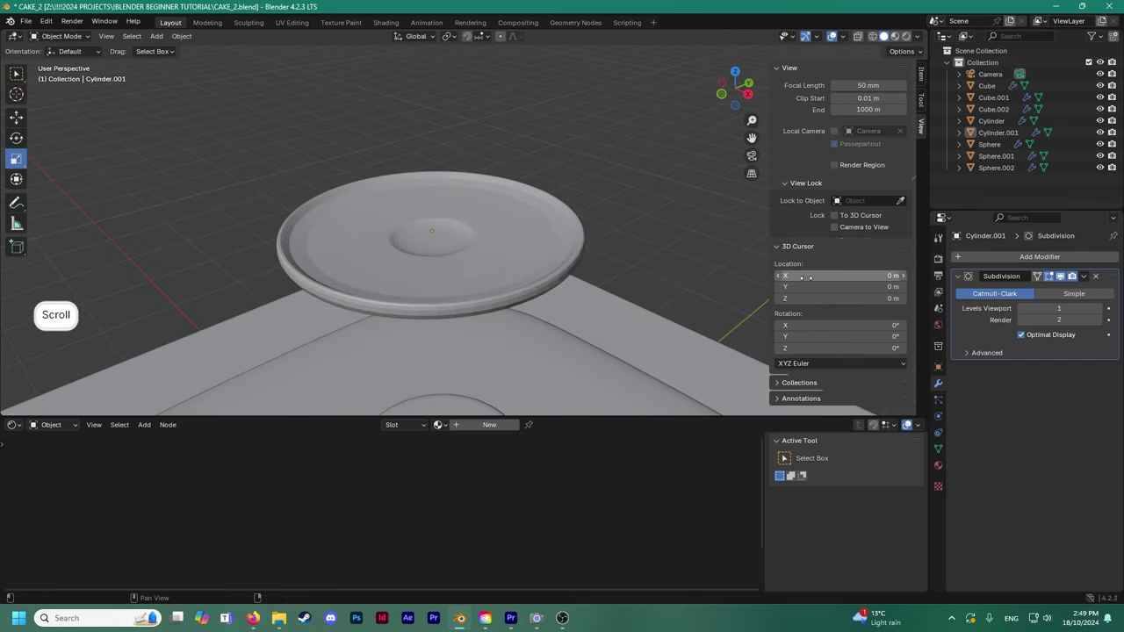
pyautogui.click(1093, 307)
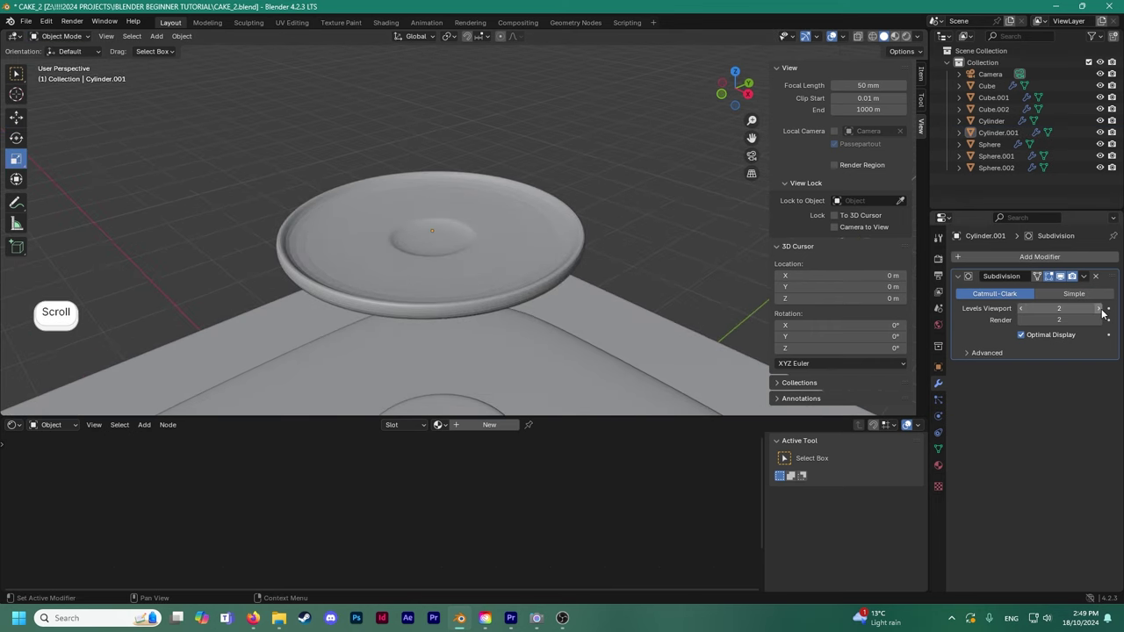
# Apply Shade Smooth to the disc and deselect it.
pyautogui.click(544, 234)
pyautogui.rightClick(550, 234)
pyautogui.click(546, 237)
pyautogui.click(654, 206)
pyautogui.scroll(-3, 601, 217)
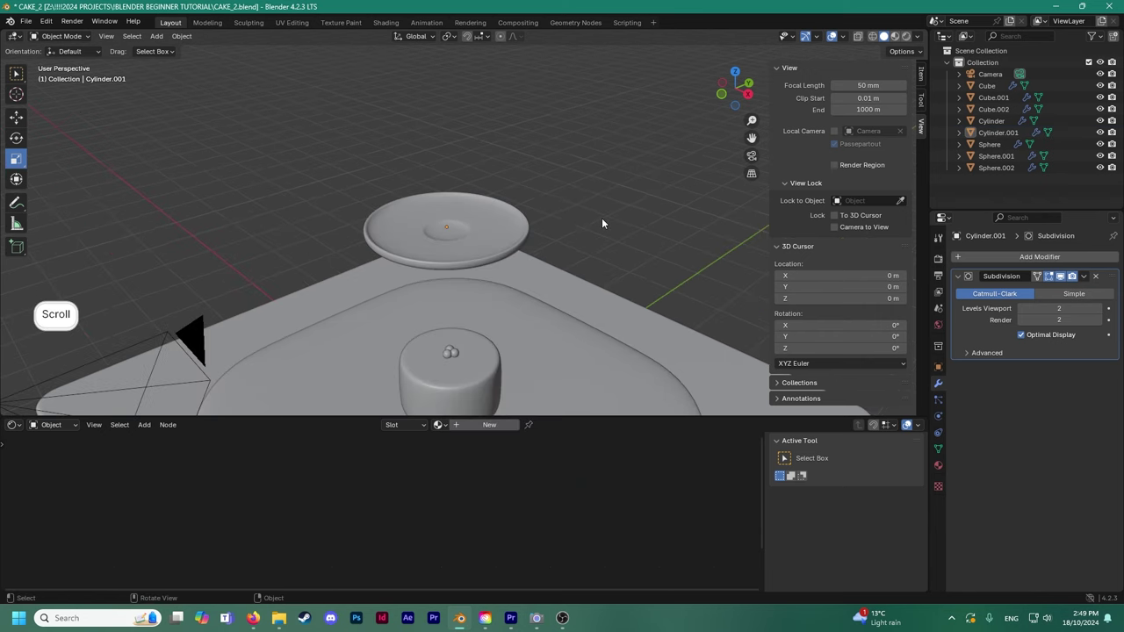
# Move the plate down along Z to the base of the small round cake.
pyautogui.moveTo(585, 245); pyautogui.dragTo(538, 214, button='middle')
pyautogui.scroll(3, 502, 264)
pyautogui.scroll(1, 536, 253)
pyautogui.scroll(-4, 536, 256)
pyautogui.scroll(-2, 529, 286)
pyautogui.click(459, 163)
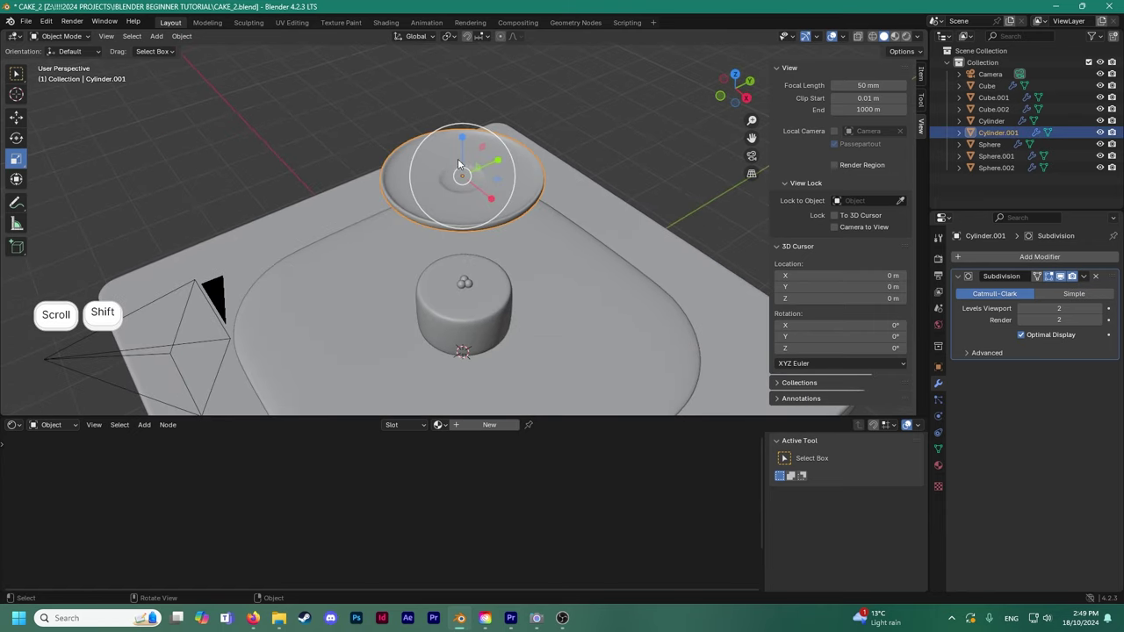
pyautogui.click(14, 118)
pyautogui.moveTo(465, 143); pyautogui.dragTo(478, 285)
pyautogui.moveTo(478, 284); pyautogui.dragTo(441, 194, button='middle')
pyautogui.scroll(2, 448, 270)
pyautogui.moveTo(446, 246); pyautogui.dragTo(420, 273, button='middle')
pyautogui.scroll(1, 399, 261)
# Raise the small round cake's selected parts slightly along Z, and raise the plate about 0.003 m.
pyautogui.moveTo(372, 144); pyautogui.dragTo(496, 209)
pyautogui.moveTo(449, 167); pyautogui.dragTo(448, 163)
pyautogui.moveTo(445, 227); pyautogui.dragTo(442, 210, button='middle')
pyautogui.click(450, 307)
pyautogui.moveTo(447, 270); pyautogui.dragTo(456, 255)
# In the right orthographic view, select the small round cake with its topping spheres and raise them about 0.018 m along Z.
pyautogui.click(736, 89)
pyautogui.scroll(2, 482, 293)
pyautogui.keyDown('shift'); pyautogui.scroll(-2, 581, 185); pyautogui.keyUp('shift')
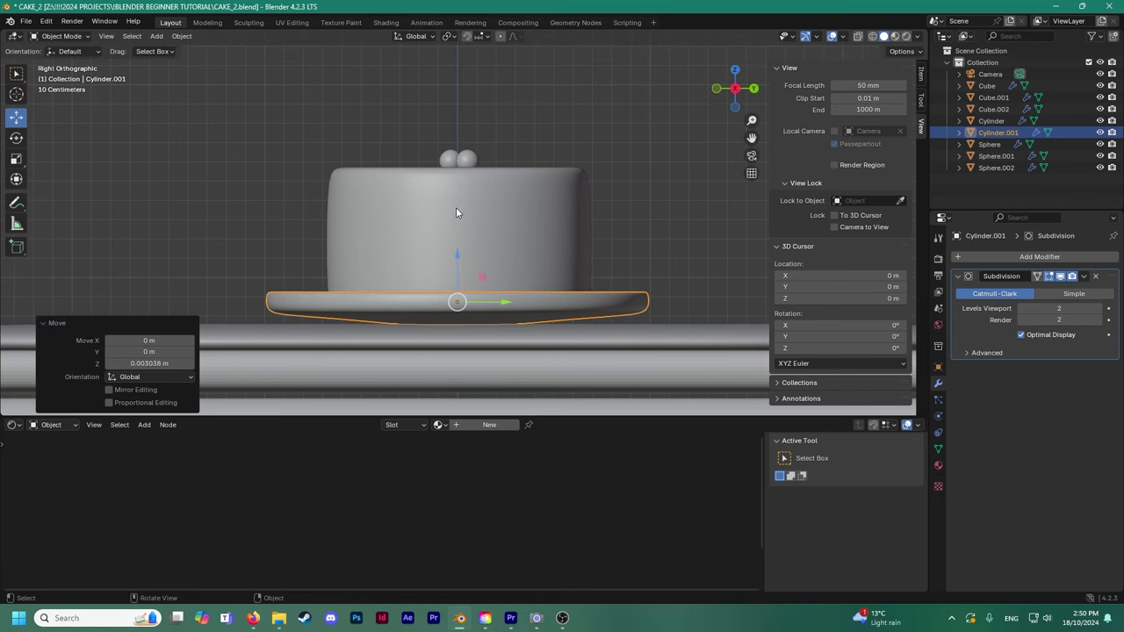
pyautogui.click(434, 128)
pyautogui.moveTo(430, 113); pyautogui.dragTo(537, 223)
pyautogui.press('g')
pyautogui.press('z')
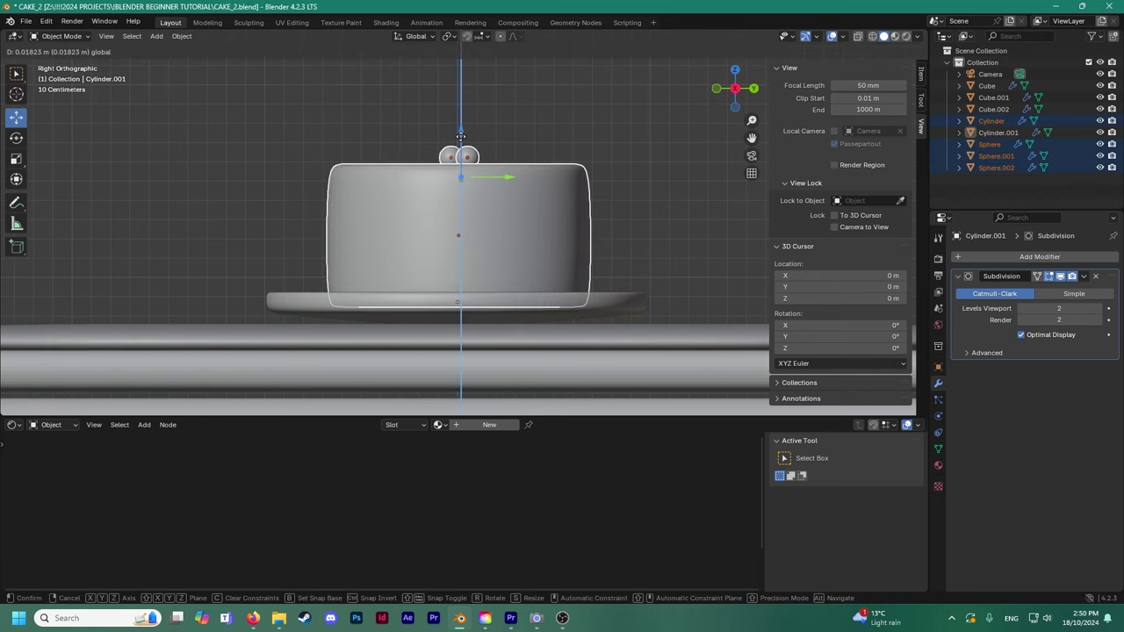
pyautogui.click(470, 137)
pyautogui.moveTo(559, 232); pyautogui.dragTo(489, 252, button='middle')
pyautogui.click(664, 211)
# Examine how the small cake and its plate sit on the square cake from several angles.
pyautogui.scroll(-3, 509, 257)
pyautogui.scroll(-3, 505, 290)
pyautogui.moveTo(229, 223); pyautogui.dragTo(164, 191, button='middle')
pyautogui.click(163, 190)
pyautogui.moveTo(316, 220); pyautogui.dragTo(378, 235, button='middle')
pyautogui.keyDown('shift'); pyautogui.moveTo(379, 235); pyautogui.dragTo(324, 212, button='middle'); pyautogui.keyUp('shift')
pyautogui.moveTo(324, 212); pyautogui.dragTo(323, 213, button='middle')
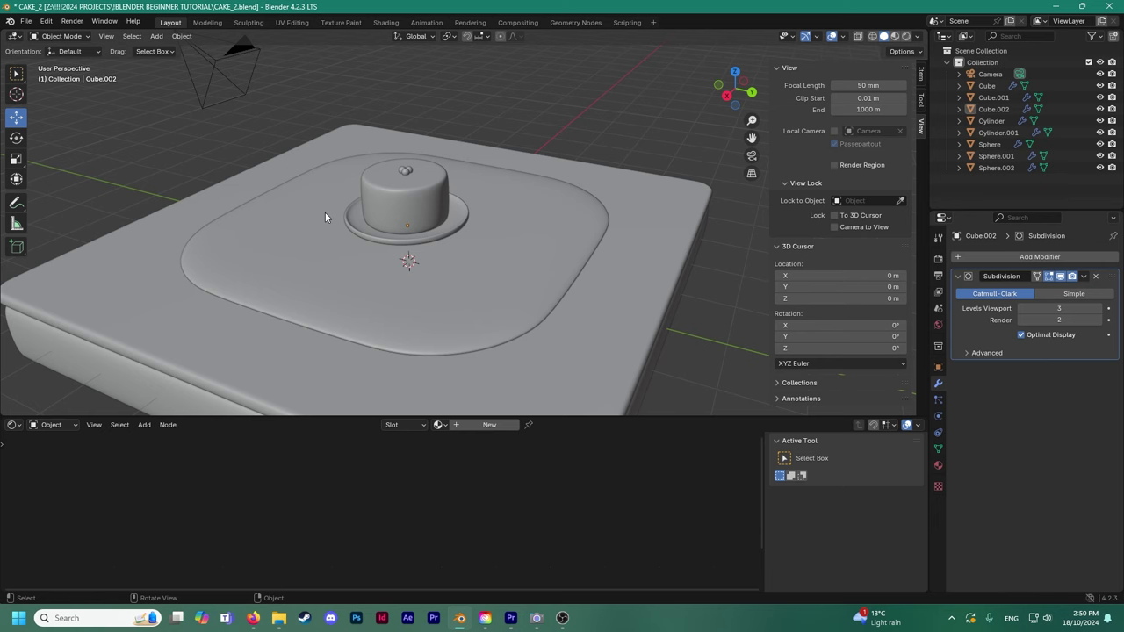
pyautogui.moveTo(358, 218); pyautogui.dragTo(322, 241, button='middle')
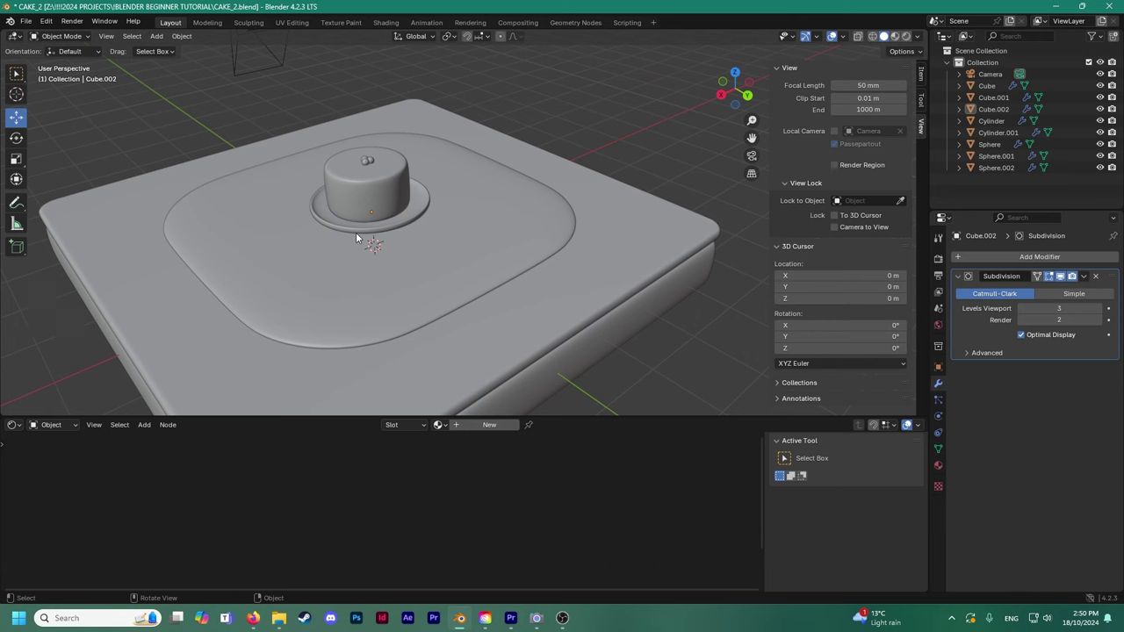
# Add a cylinder mesh, move it beside the small round cake, and adjust its height along Z.
pyautogui.click(156, 37)
pyautogui.moveTo(172, 50)
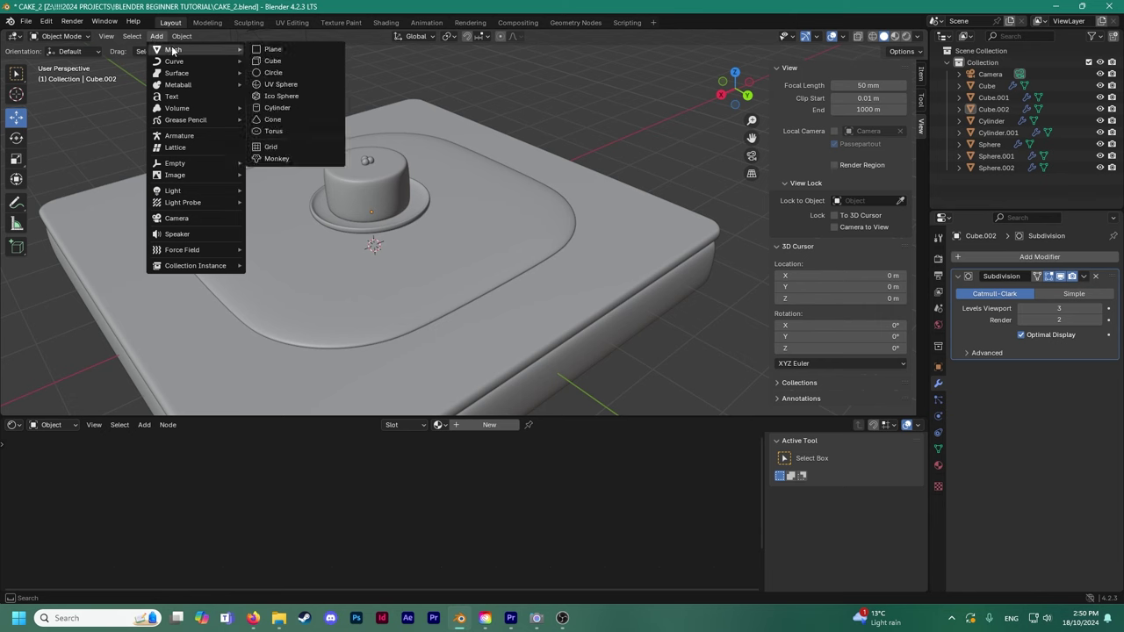
pyautogui.click(290, 108)
pyautogui.moveTo(376, 206); pyautogui.dragTo(230, 214)
pyautogui.scroll(-2, 249, 206)
pyautogui.keyDown('shift'); pyautogui.moveTo(253, 204); pyautogui.dragTo(310, 202, button='middle'); pyautogui.keyUp('shift')
pyautogui.press('g')
pyautogui.press('z')
pyautogui.click(333, 215)
pyautogui.scroll(3, 375, 224)
pyautogui.scroll(-1, 375, 224)
# Enter Edit Mode on the new cylinder and delete its top face.
pyautogui.click(71, 36)
pyautogui.click(70, 64)
pyautogui.click(241, 92)
pyautogui.click(395, 157)
pyautogui.moveTo(395, 156); pyautogui.dragTo(376, 198, button='middle')
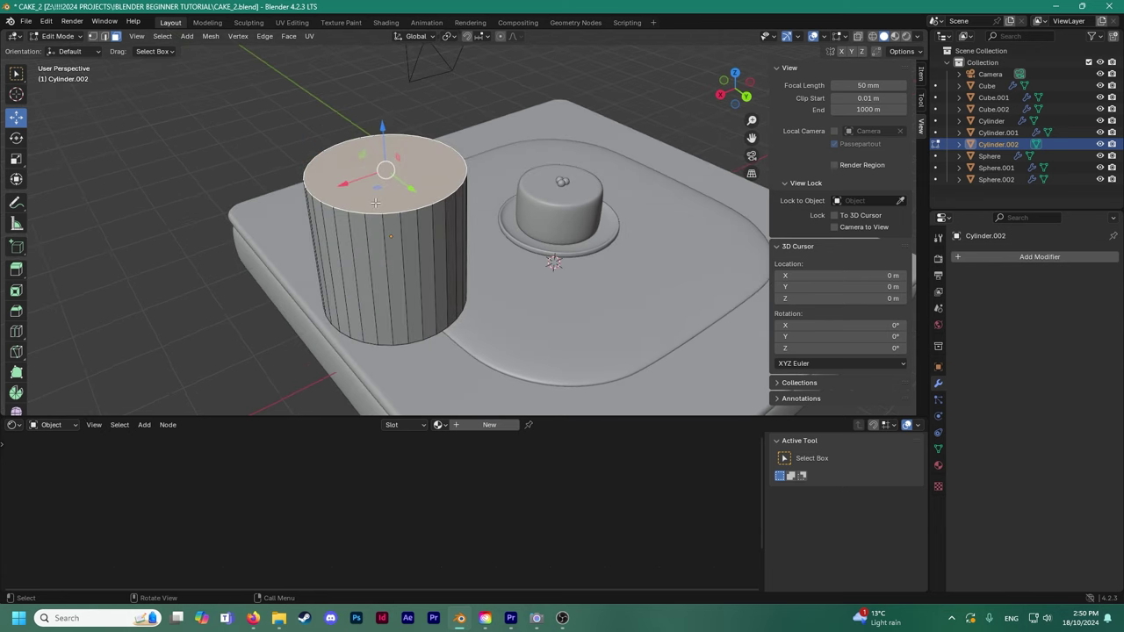
pyautogui.rightClick(374, 201)
pyautogui.click(351, 397)
# Select the open cylinder's bottom face and scale it uniformly to 0.748.
pyautogui.moveTo(351, 398); pyautogui.dragTo(406, 313, button='middle')
pyautogui.scroll(3, 405, 313)
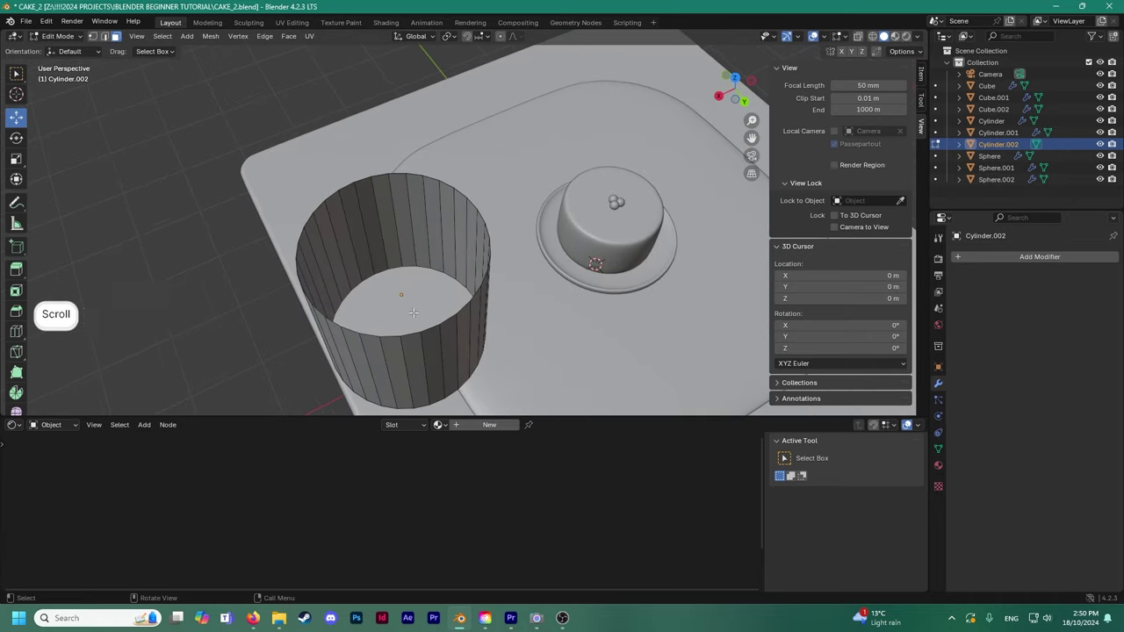
pyautogui.keyDown('shift'); pyautogui.click(474, 288); pyautogui.keyUp('shift')
pyautogui.moveTo(464, 324); pyautogui.dragTo(457, 290, button='middle')
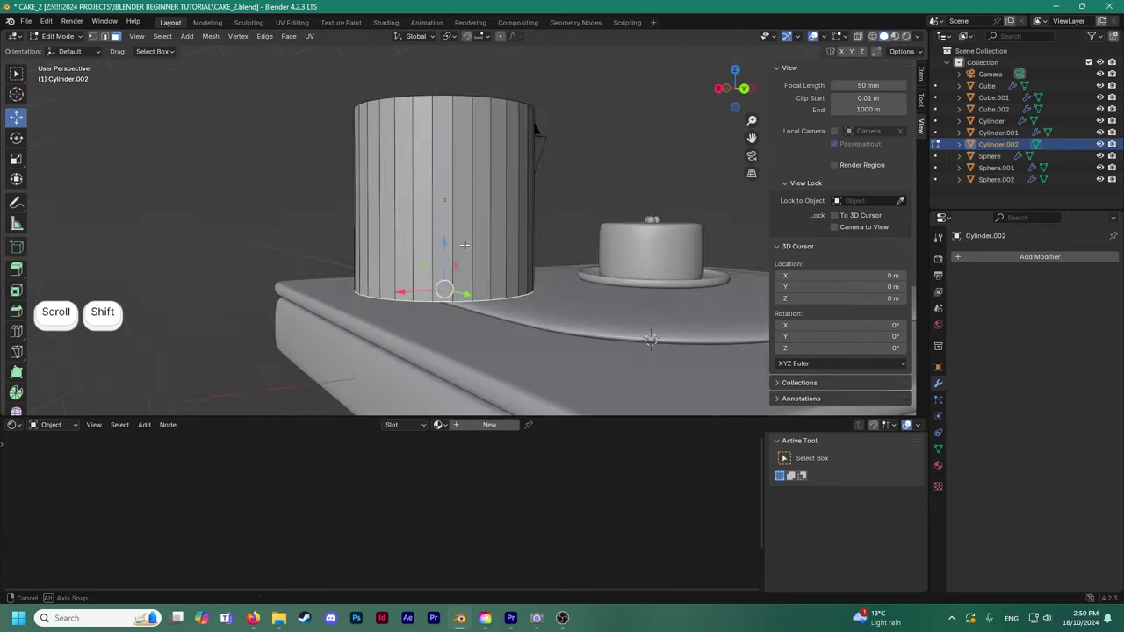
pyautogui.click(15, 159)
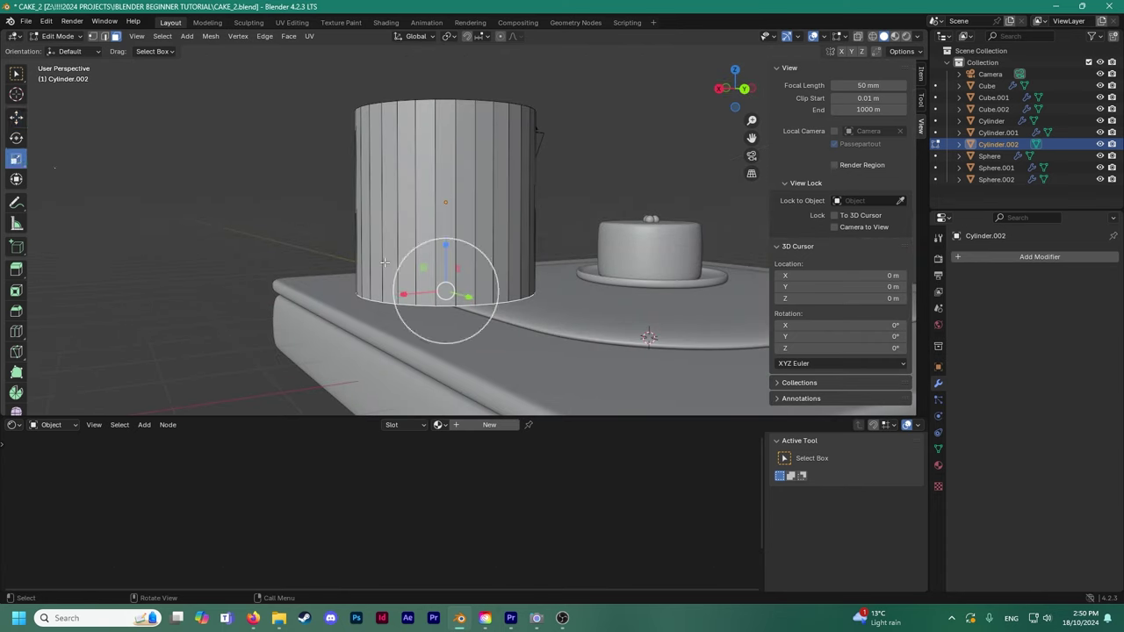
pyautogui.moveTo(417, 296); pyautogui.dragTo(420, 309, button='middle')
pyautogui.moveTo(487, 262); pyautogui.dragTo(475, 271)
pyautogui.moveTo(475, 270); pyautogui.dragTo(472, 287, button='middle')
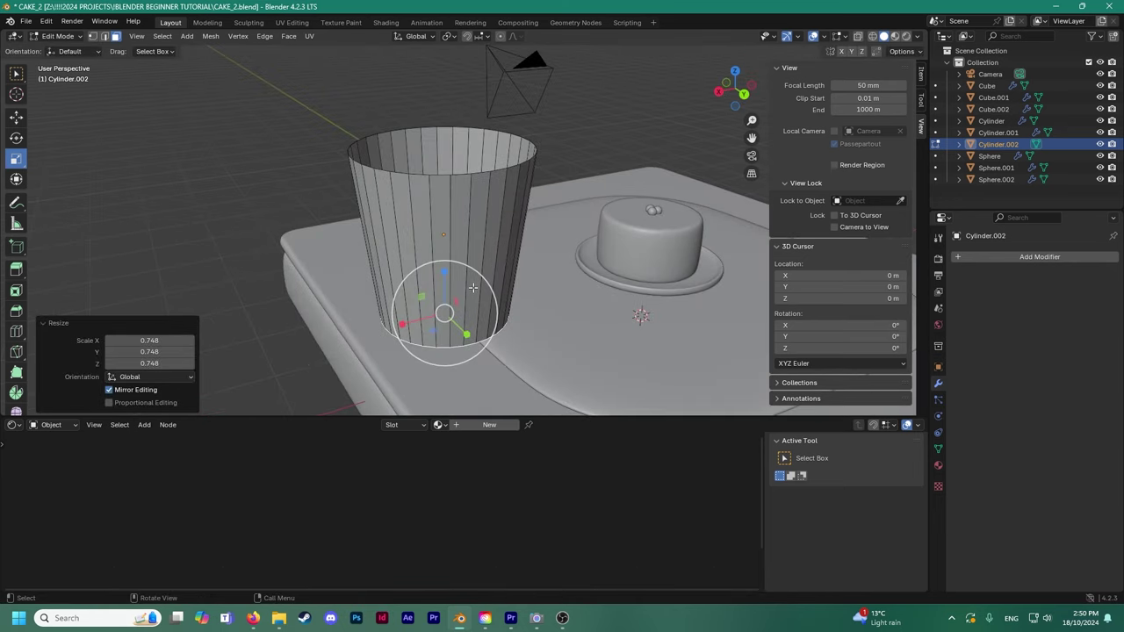
# Select the edge loop of the cup's open top rim in edge mode and scale it outward.
pyautogui.keyDown('shift'); pyautogui.moveTo(402, 201); pyautogui.dragTo(414, 239, button='middle'); pyautogui.keyUp('shift')
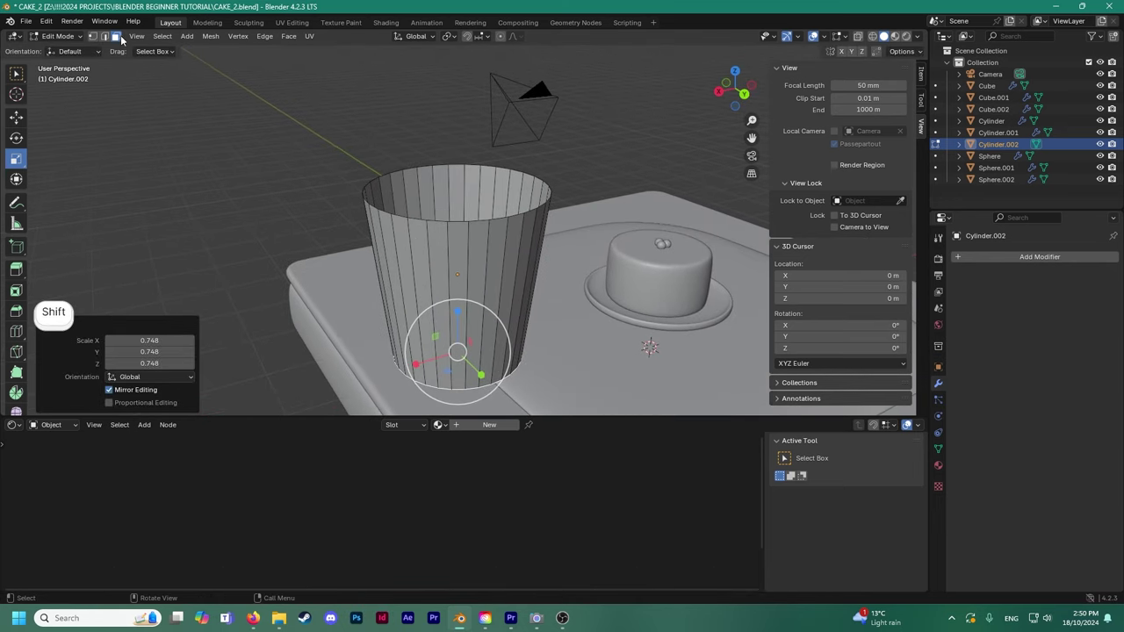
pyautogui.click(411, 165)
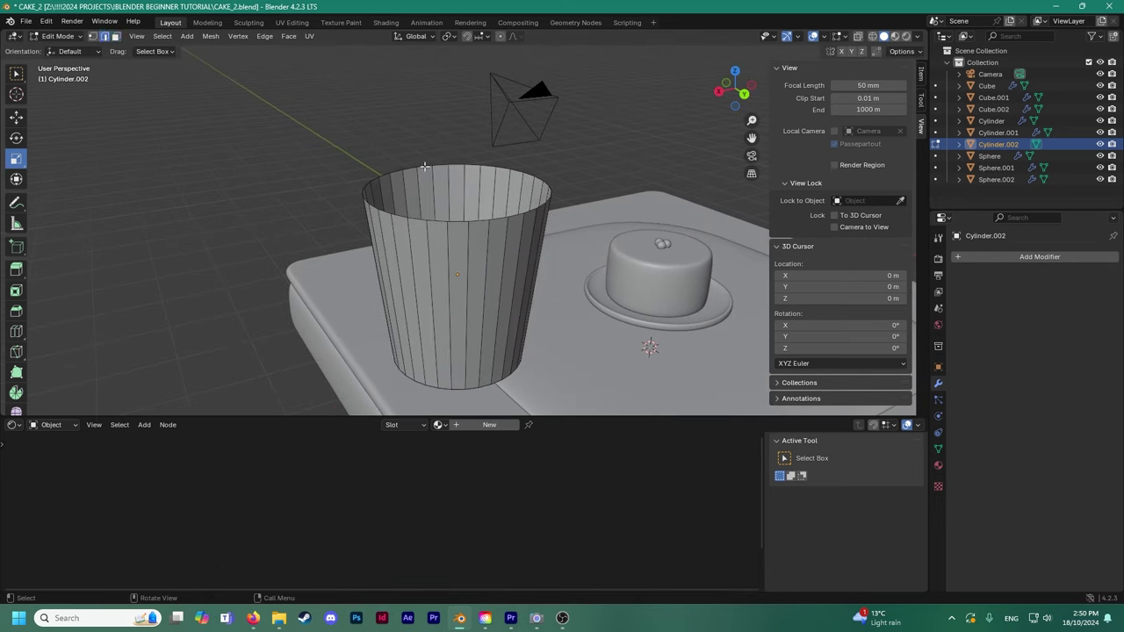
pyautogui.moveTo(407, 168); pyautogui.dragTo(520, 205, button='middle')
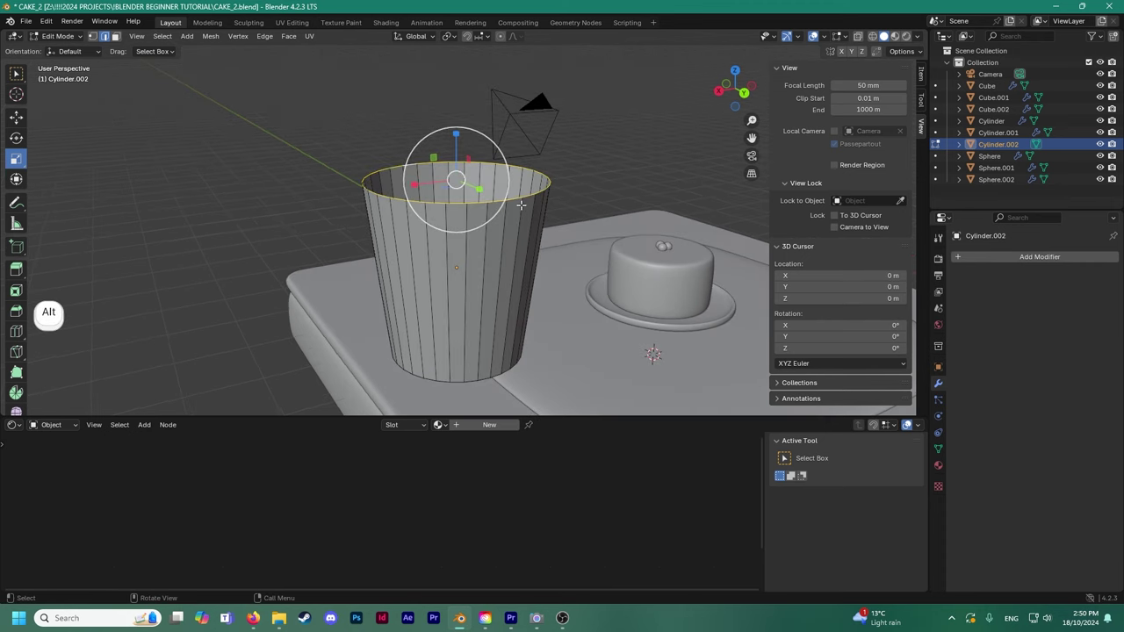
pyautogui.moveTo(497, 153); pyautogui.dragTo(512, 150)
pyautogui.moveTo(512, 150); pyautogui.dragTo(483, 195, button='middle')
pyautogui.click(415, 164)
pyautogui.click(505, 208)
pyautogui.click(445, 180)
pyautogui.click(417, 183)
pyautogui.click(115, 38)
pyautogui.click(490, 192)
pyautogui.click(465, 185)
pyautogui.click(449, 179)
# Return to Object Mode and add a Solidify modifier to the cup.
pyautogui.click(58, 36)
pyautogui.click(61, 44)
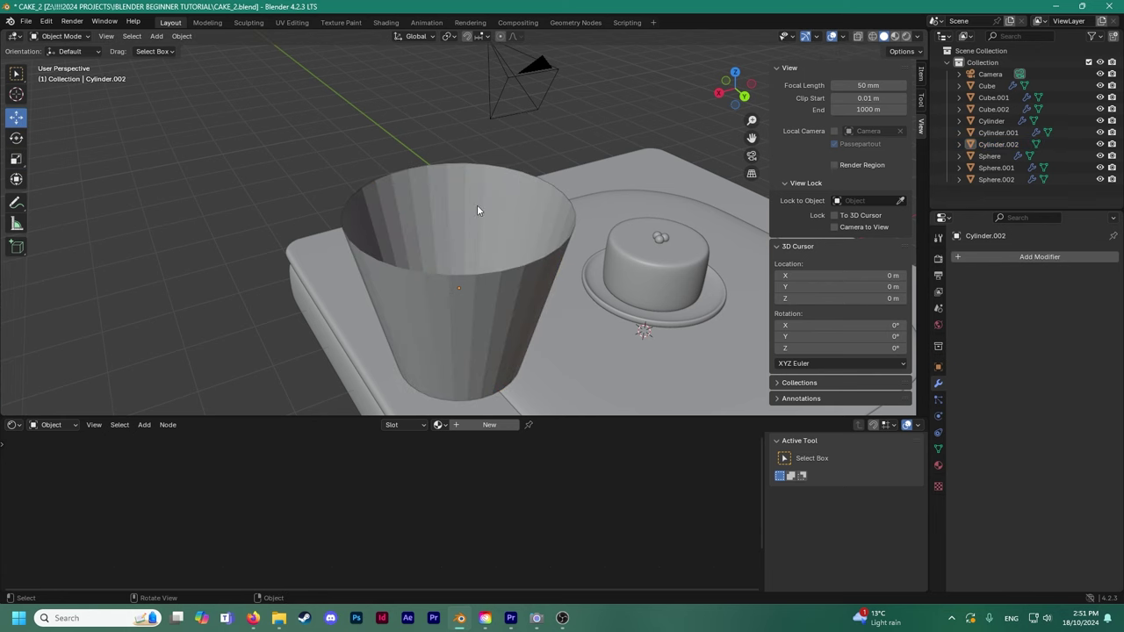
pyautogui.click(510, 215)
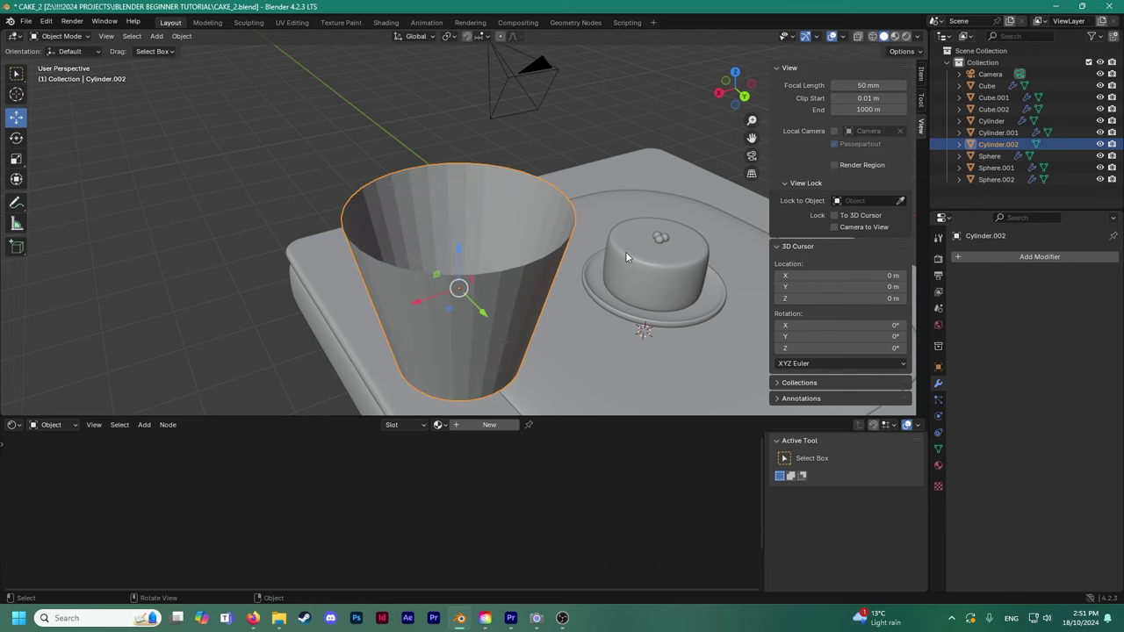
pyautogui.click(1003, 257)
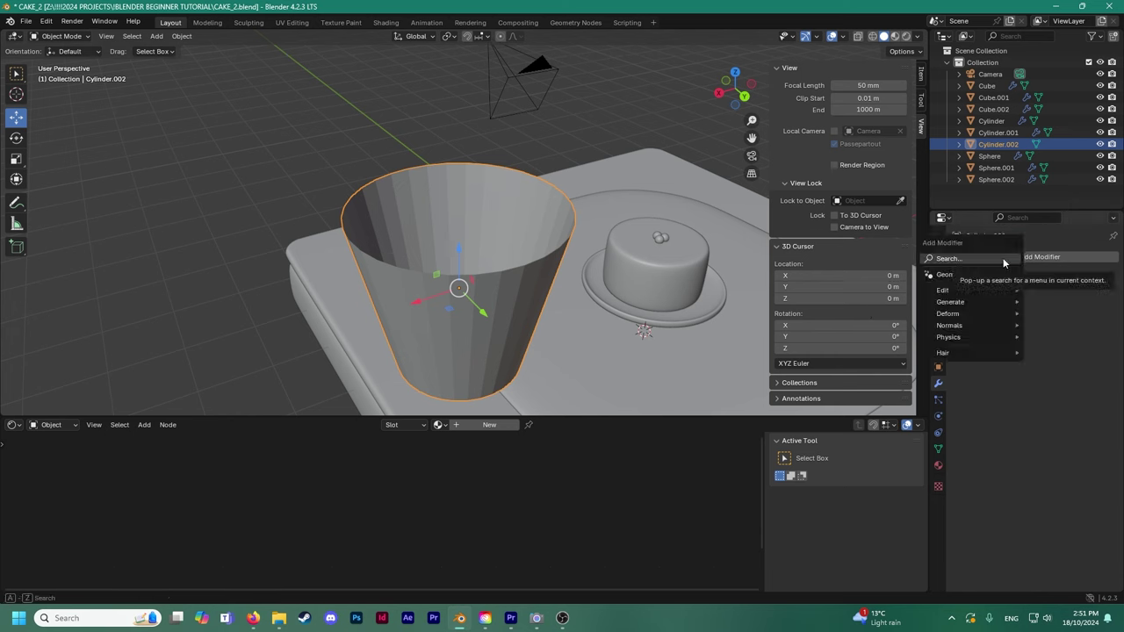
pyautogui.click(1003, 257)
pyautogui.write('SOLI')
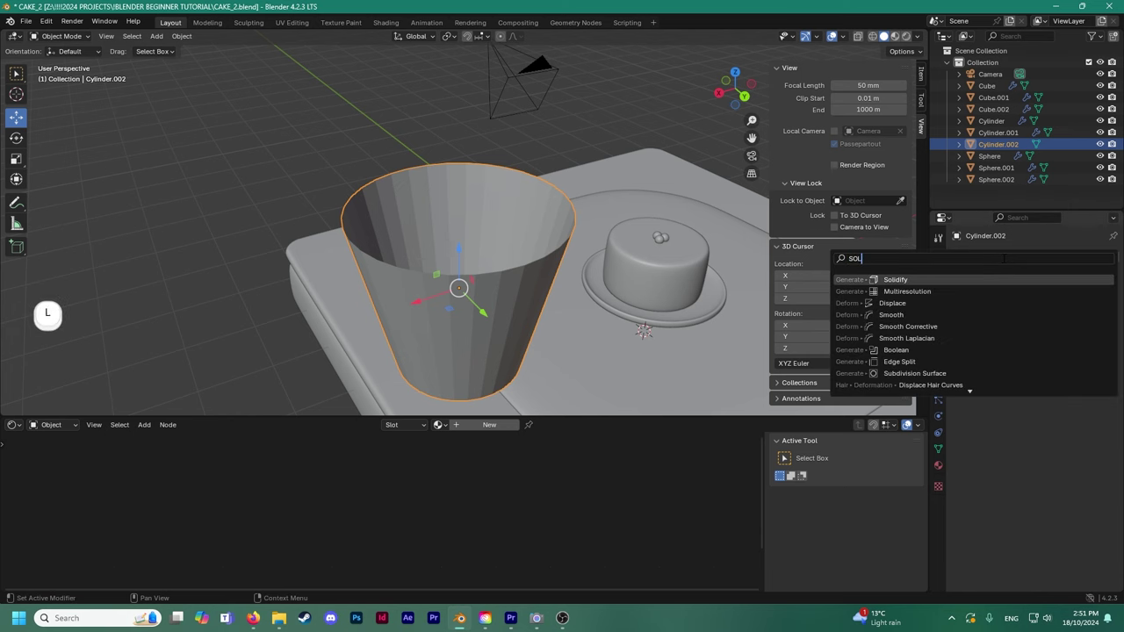
pyautogui.click(957, 279)
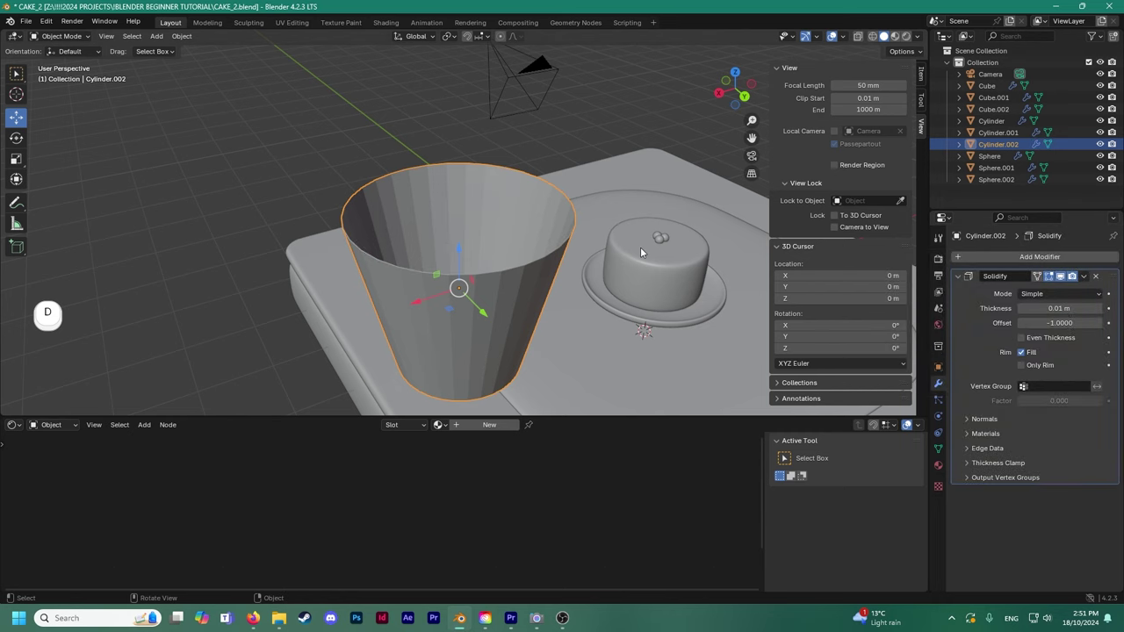
# Set the cup's Solidify thickness to 0.24 m with Even Thickness enabled.
pyautogui.scroll(5, 510, 278)
pyautogui.keyDown('shift'); pyautogui.scroll(-2, 456, 272); pyautogui.keyUp('shift')
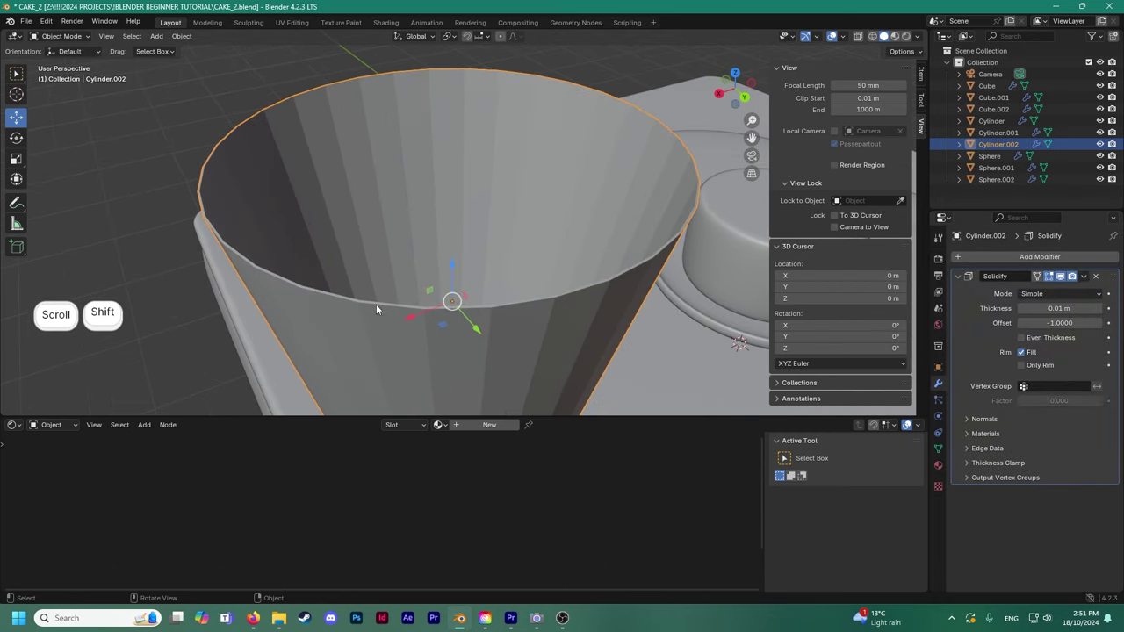
pyautogui.moveTo(1050, 308)
pyautogui.mouseDown()
pyautogui.moveTo(1102, 309)
pyautogui.moveTo(1050, 308)
pyautogui.mouseUp()
pyautogui.moveTo(632, 281); pyautogui.dragTo(585, 288, button='middle')
pyautogui.keyDown('shift'); pyautogui.moveTo(585, 288); pyautogui.dragTo(585, 304, button='middle'); pyautogui.keyUp('shift')
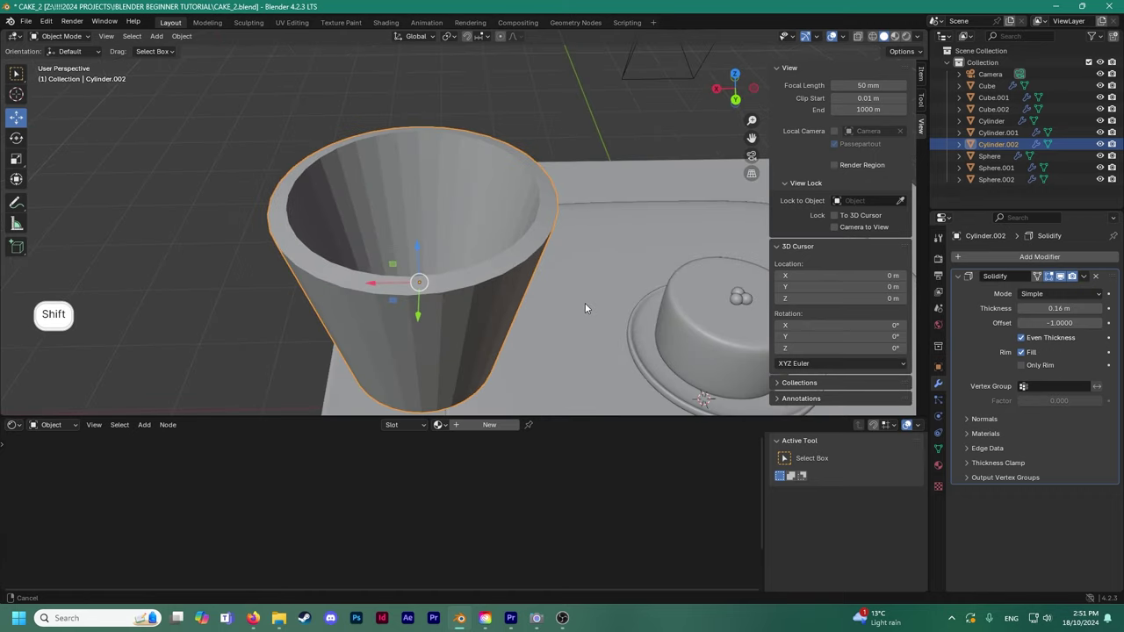
pyautogui.moveTo(1059, 308); pyautogui.dragTo(1084, 308)
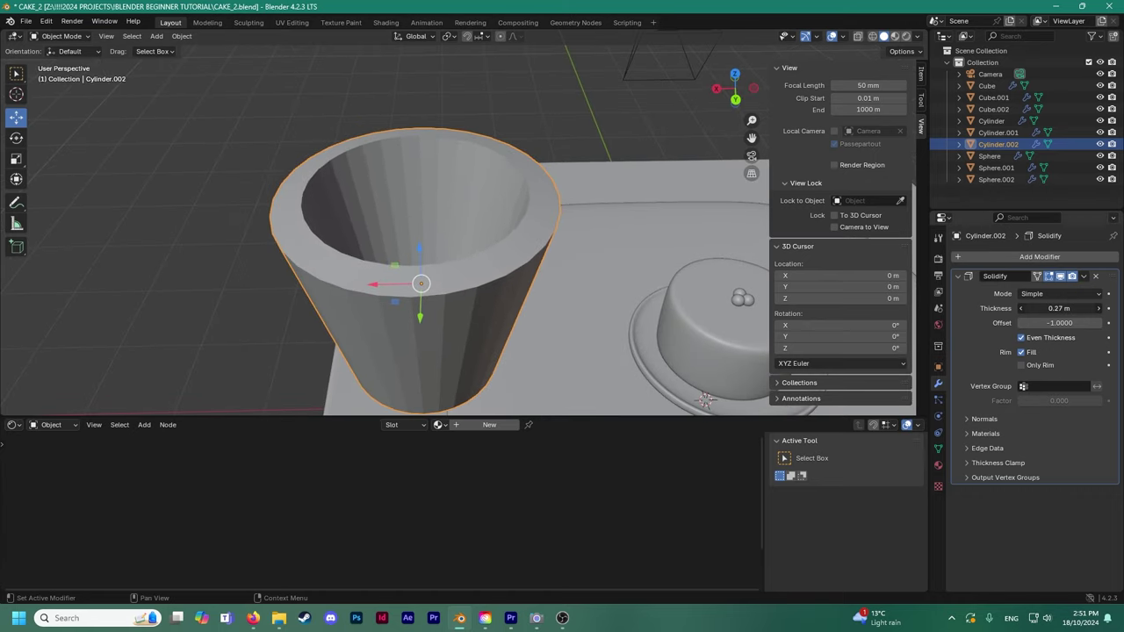
pyautogui.moveTo(580, 268); pyautogui.dragTo(902, 275, button='middle')
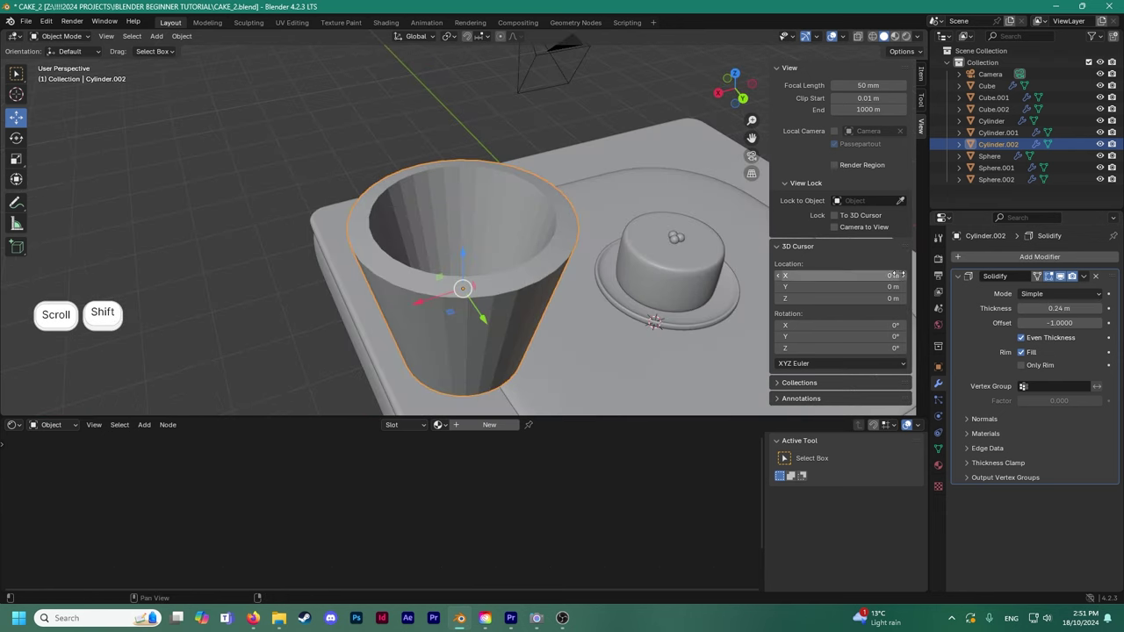
# Apply the Solidify modifier to the cup and enter Edit Mode.
pyautogui.click(1085, 276)
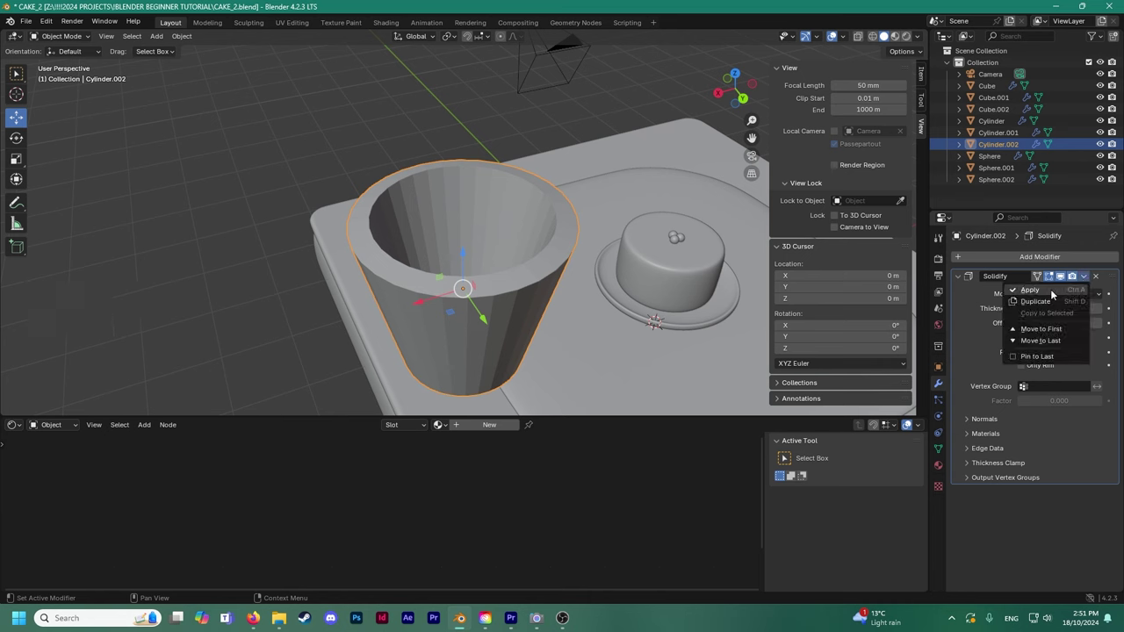
pyautogui.click(1051, 291)
pyautogui.click(72, 40)
pyautogui.click(63, 67)
pyautogui.moveTo(446, 220); pyautogui.dragTo(431, 167, button='middle')
pyautogui.scroll(2, 431, 167)
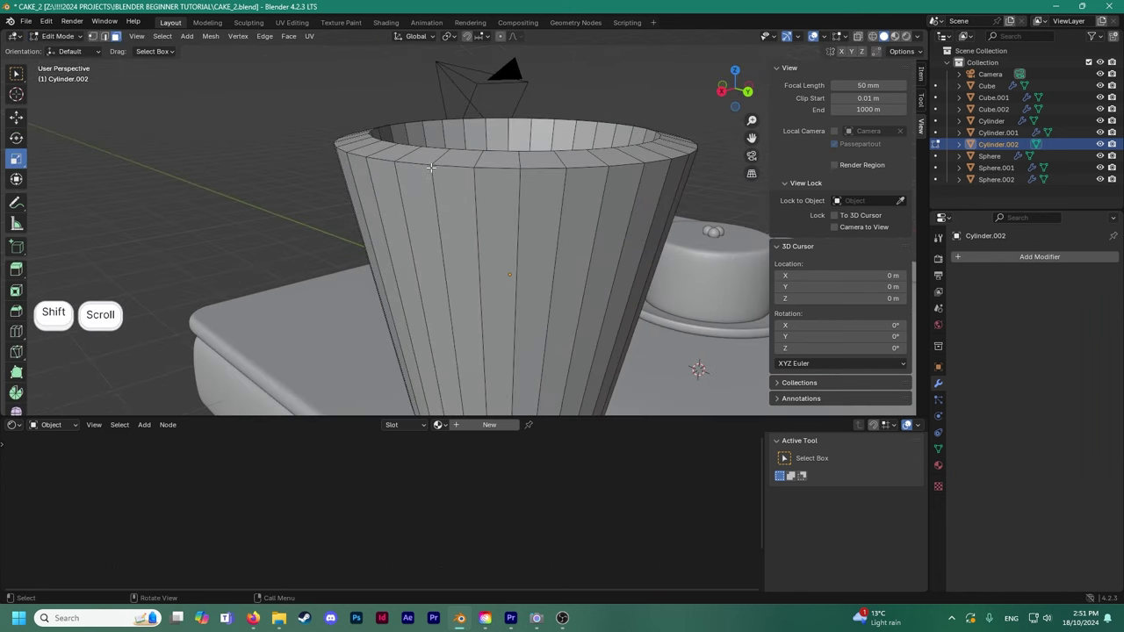
# Select the inner edge loop of the cup's rim, lower it about 0.056 m along Z and fine-tune its height.
pyautogui.scroll(-3, 430, 166)
pyautogui.hotkey('ctrl', 'z')
pyautogui.scroll(2, 385, 195)
pyautogui.keyDown('shift'); pyautogui.moveTo(523, 192); pyautogui.dragTo(380, 167, button='middle'); pyautogui.keyUp('shift')
pyautogui.keyDown('alt'); pyautogui.click(307, 216); pyautogui.keyUp('alt')
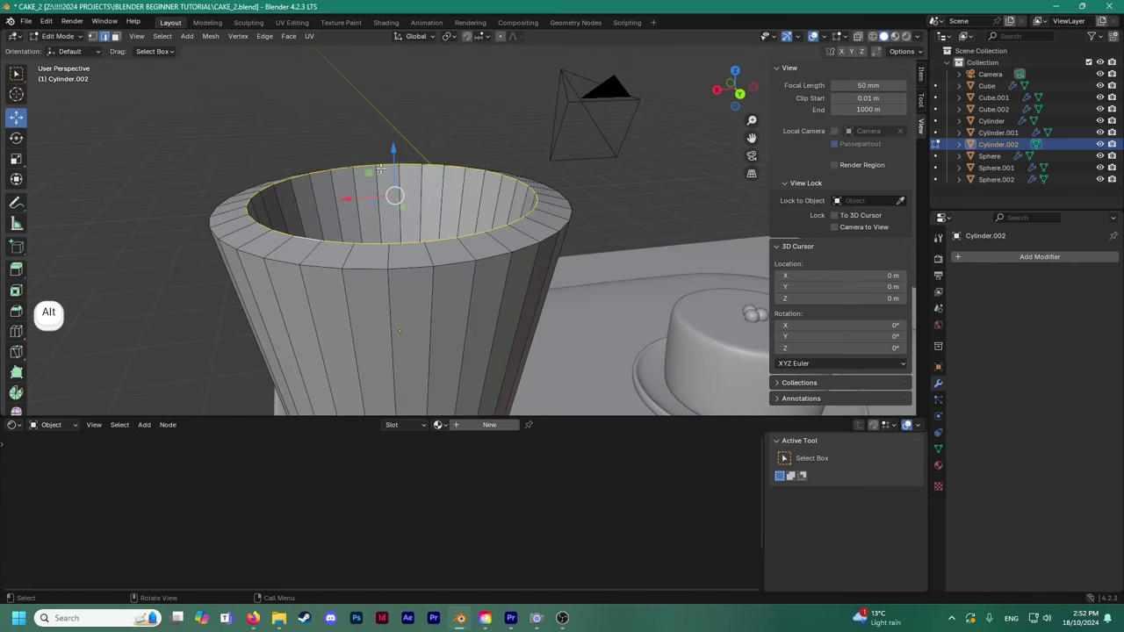
pyautogui.moveTo(395, 151); pyautogui.dragTo(389, 159)
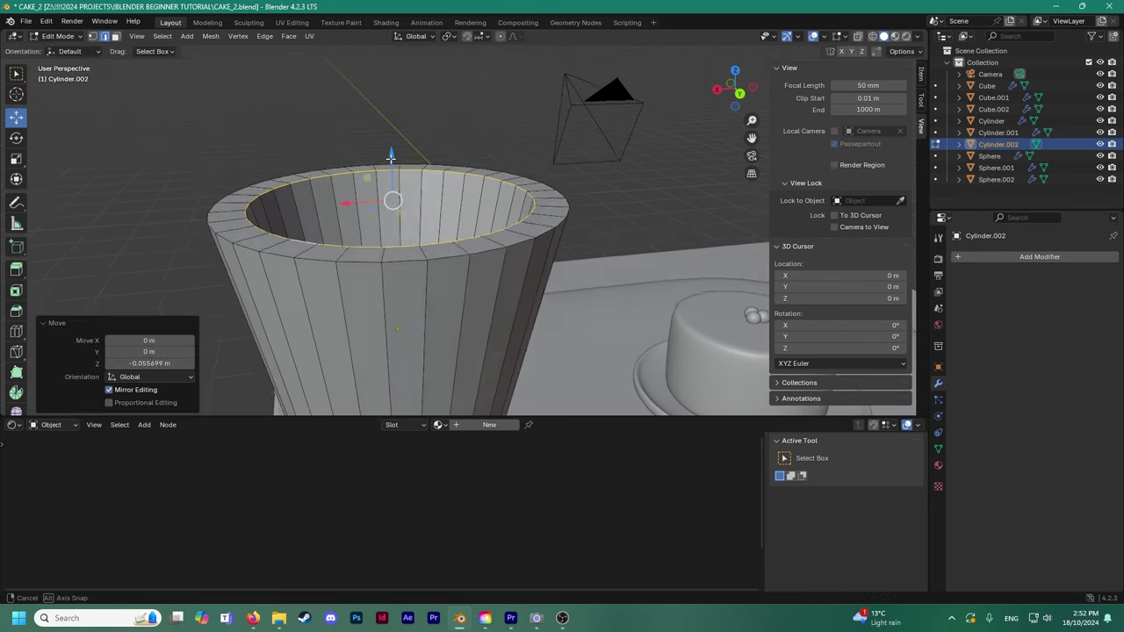
pyautogui.moveTo(388, 160); pyautogui.dragTo(394, 140, button='middle')
pyautogui.moveTo(399, 115); pyautogui.dragTo(403, 114)
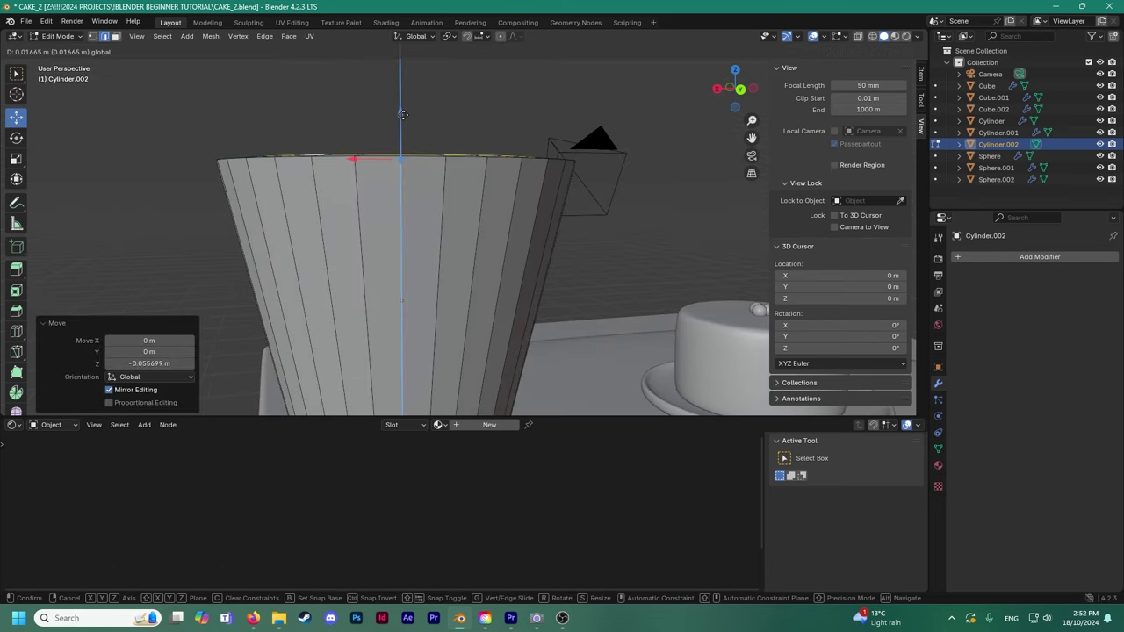
pyautogui.click(386, 168)
# Return to Object Mode, deselect the cup and examine its rim and wall.
pyautogui.moveTo(392, 213); pyautogui.dragTo(342, 255, button='middle')
pyautogui.scroll(-3, 341, 204)
pyautogui.moveTo(403, 281); pyautogui.dragTo(409, 238, button='middle')
pyautogui.moveTo(410, 238)
pyautogui.keyDown('shift'); pyautogui.mouseDown(button='middle')
pyautogui.moveTo(422, 244)
pyautogui.moveTo(416, 224)
pyautogui.mouseUp(button='middle'); pyautogui.keyUp('shift')
pyautogui.click(58, 36)
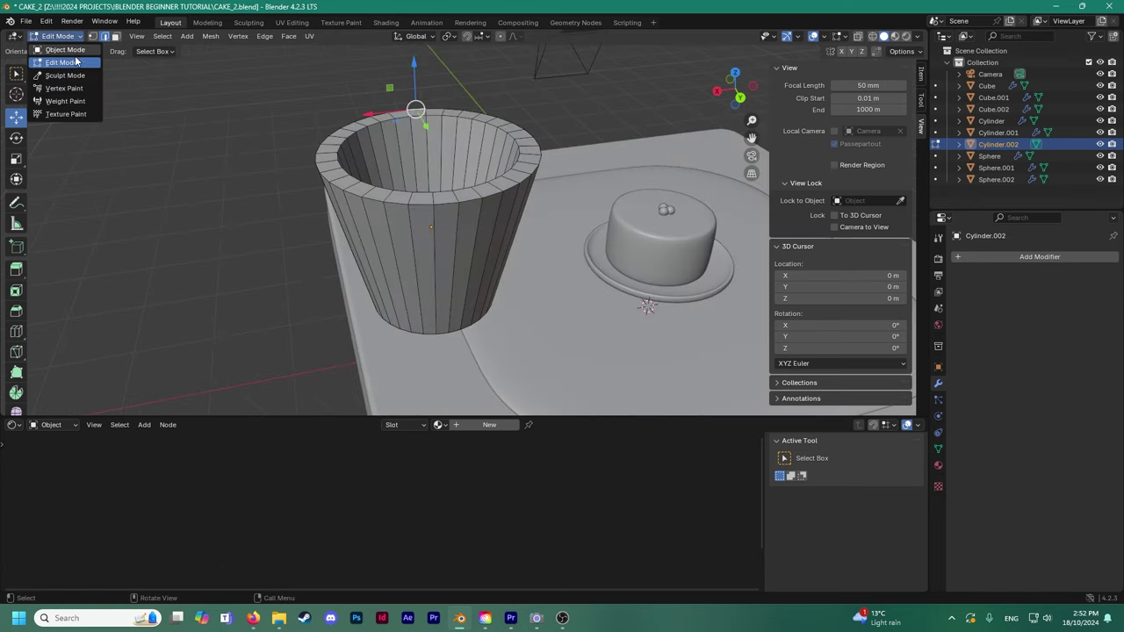
pyautogui.click(70, 43)
pyautogui.click(58, 53)
pyautogui.scroll(-2, 345, 162)
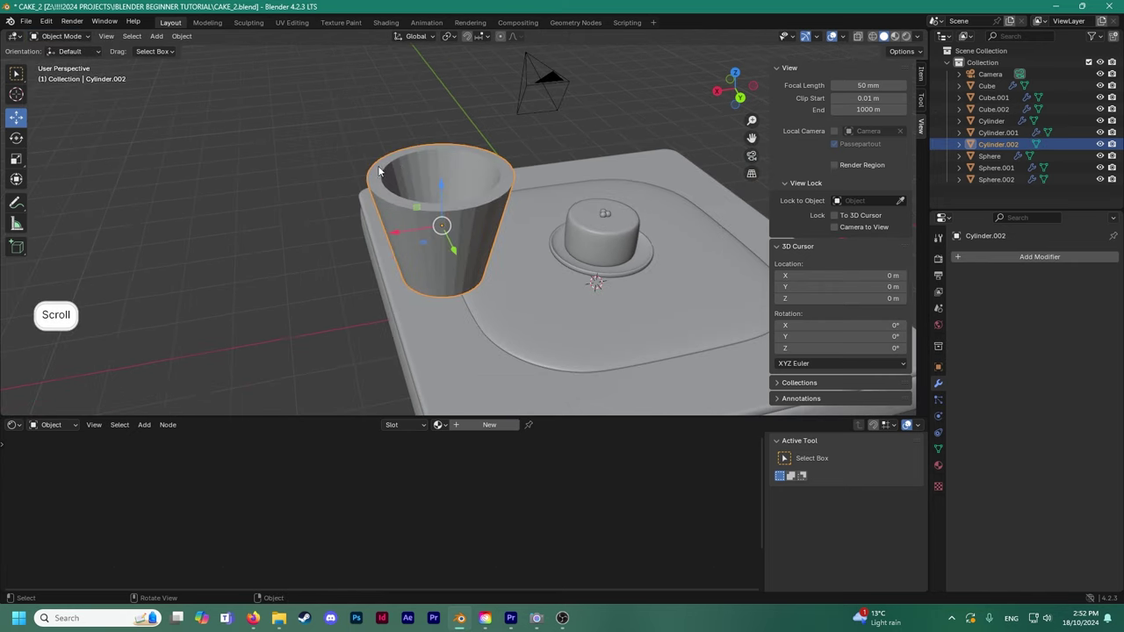
pyautogui.click(343, 112)
pyautogui.scroll(4, 343, 112)
pyautogui.keyDown('shift'); pyautogui.moveTo(423, 190); pyautogui.dragTo(452, 237, button='middle'); pyautogui.keyUp('shift')
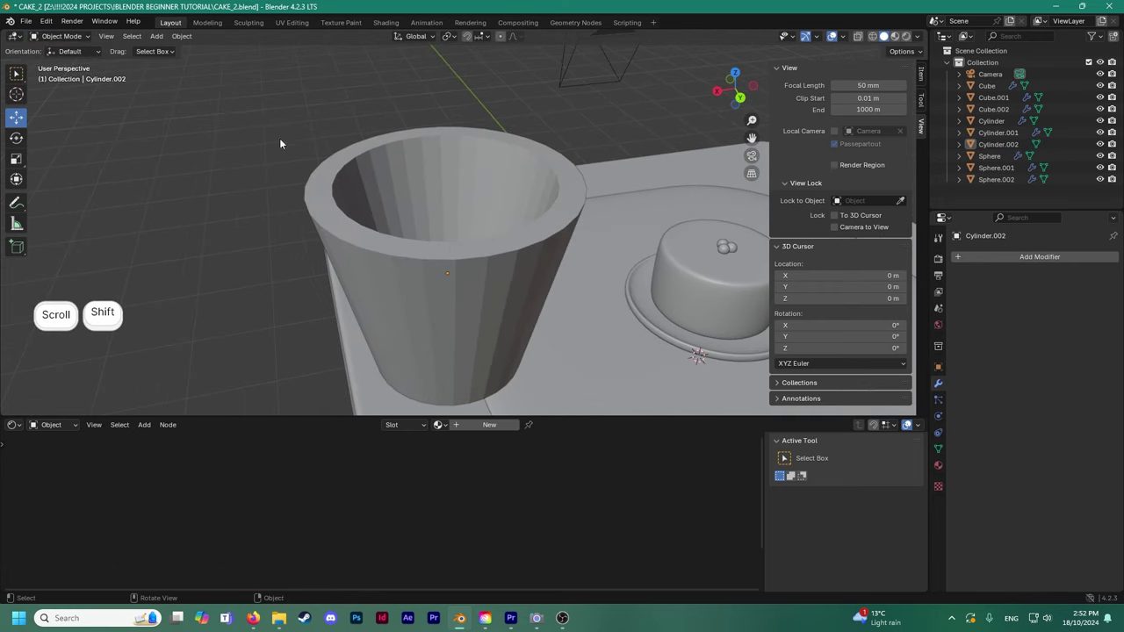
# Enter Edit Mode on the cup and add a Subdivision modifier with 2 viewport levels.
pyautogui.click(51, 36)
pyautogui.click(63, 67)
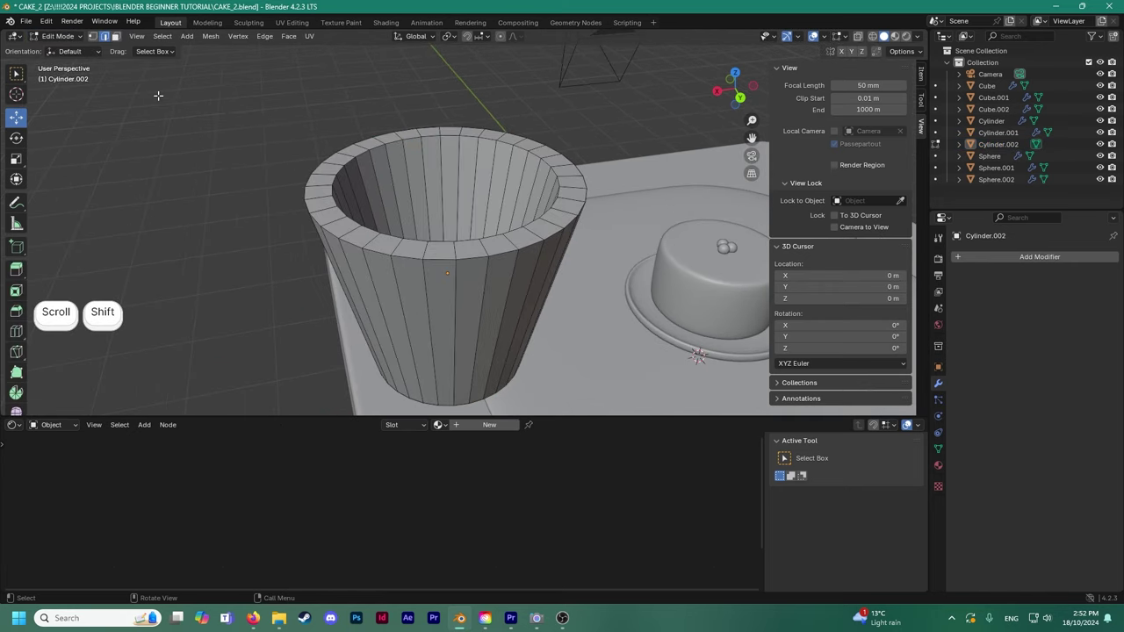
pyautogui.click(81, 52)
pyautogui.click(985, 258)
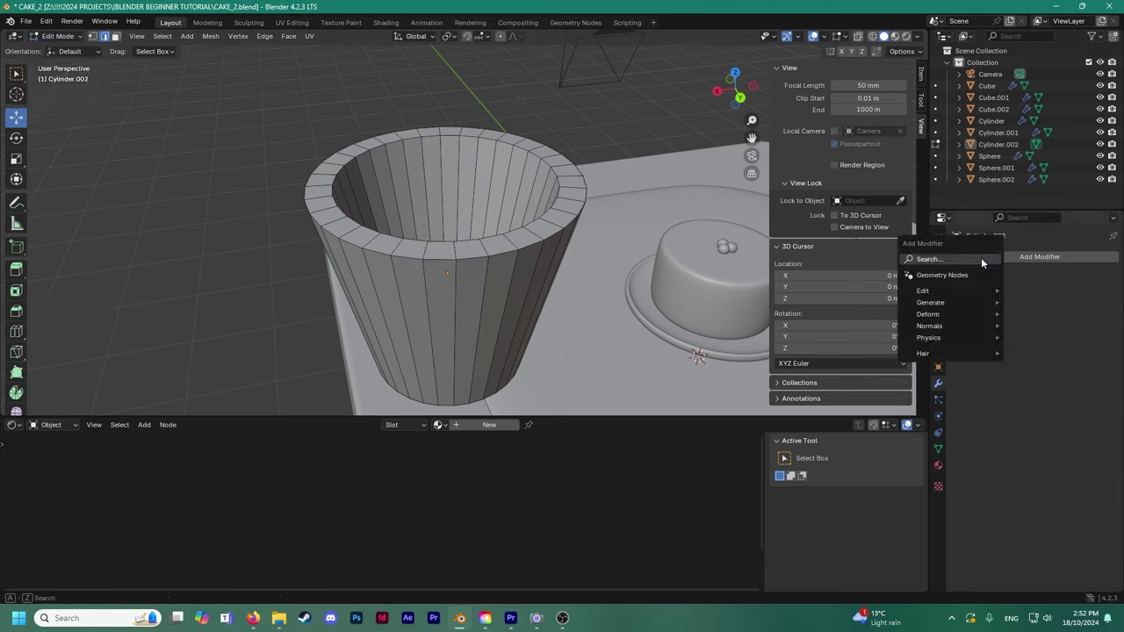
pyautogui.click(941, 286)
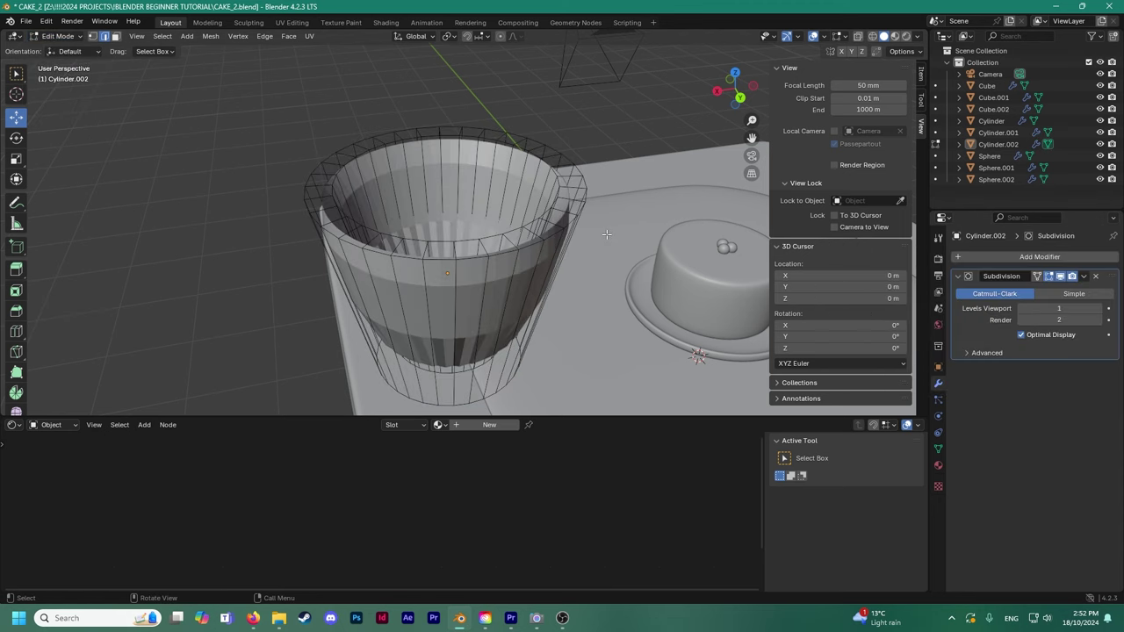
pyautogui.click(1094, 308)
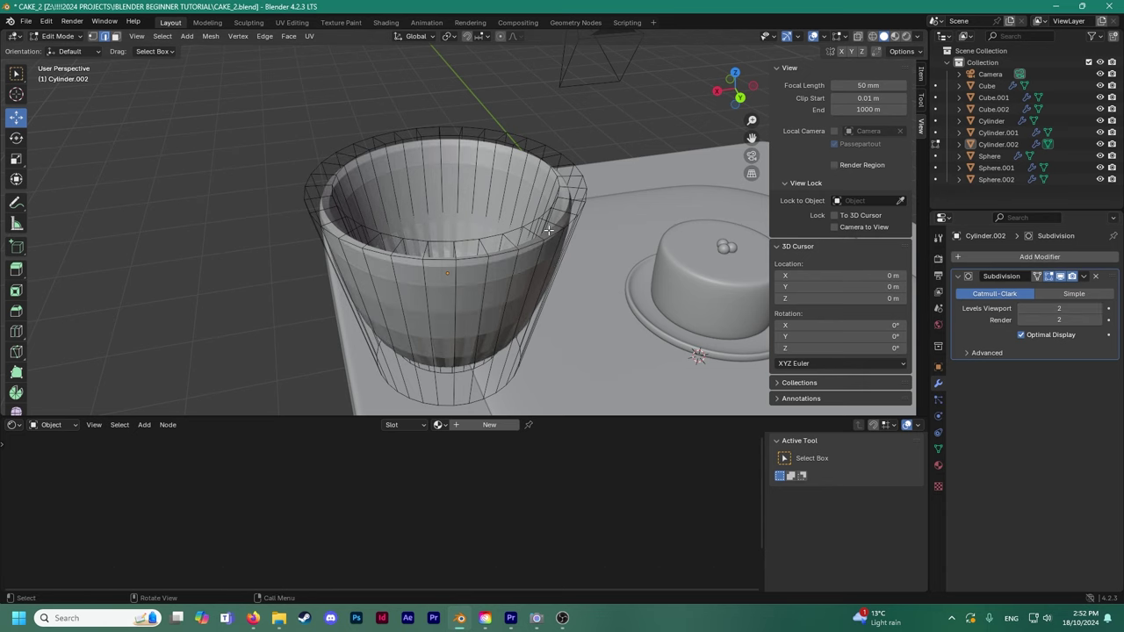
# Select the outer edge loop of the cup's rim and bevel it by 0.0169 m with 2 segments.
pyautogui.scroll(4, 489, 243)
pyautogui.scroll(1, 471, 246)
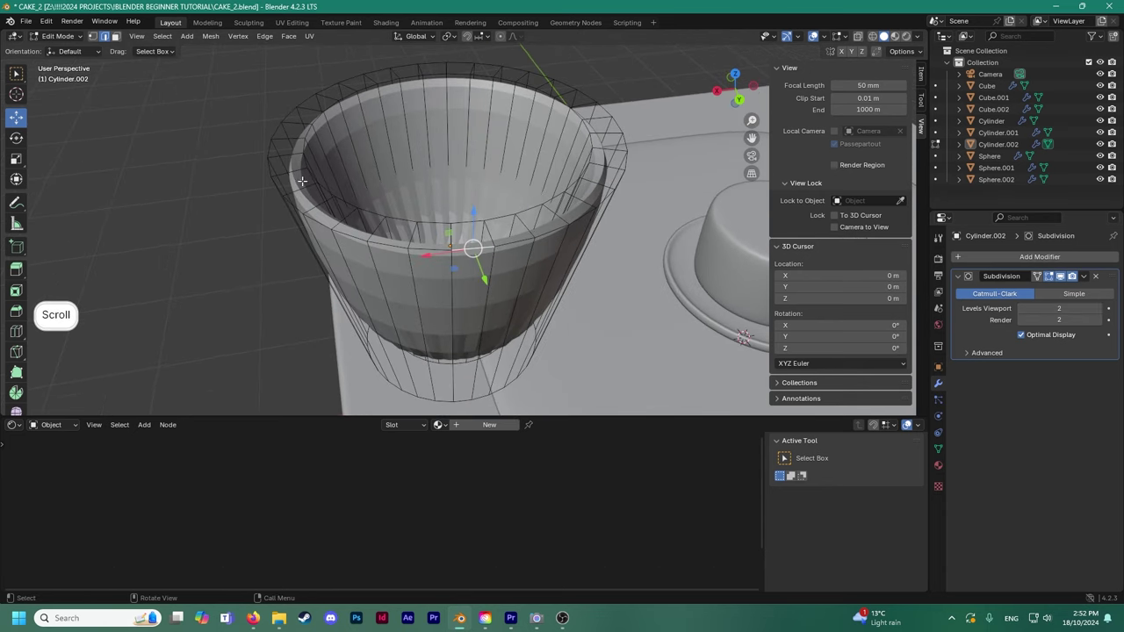
pyautogui.keyDown('alt'); pyautogui.click(421, 248); pyautogui.keyUp('alt')
pyautogui.moveTo(421, 249); pyautogui.dragTo(374, 239, button='middle')
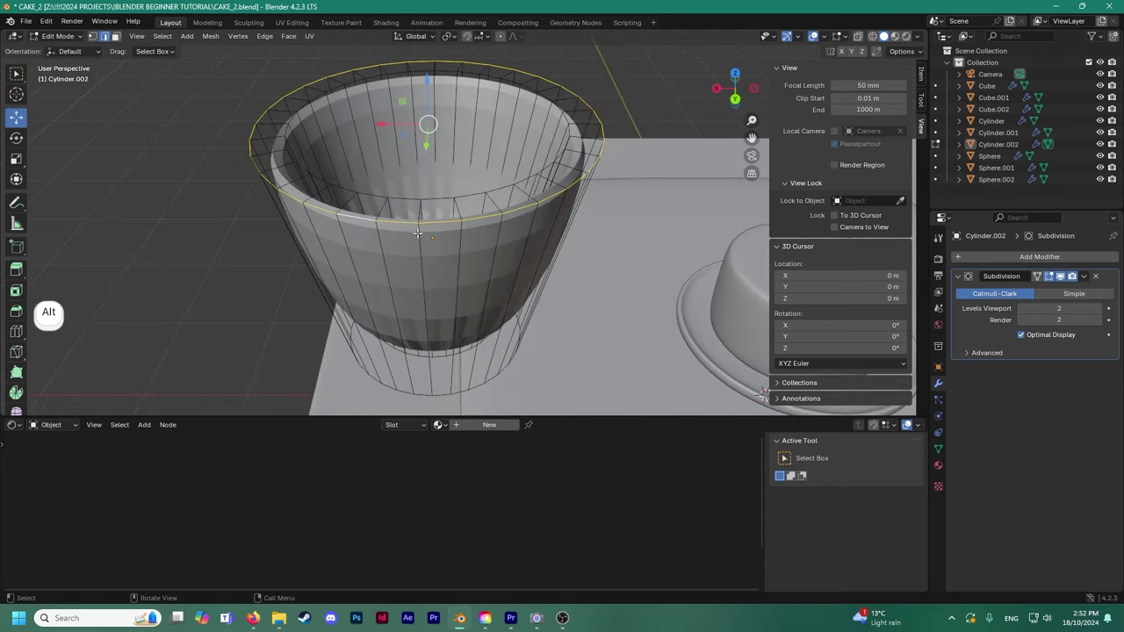
pyautogui.rightClick(417, 232)
pyautogui.click(398, 254)
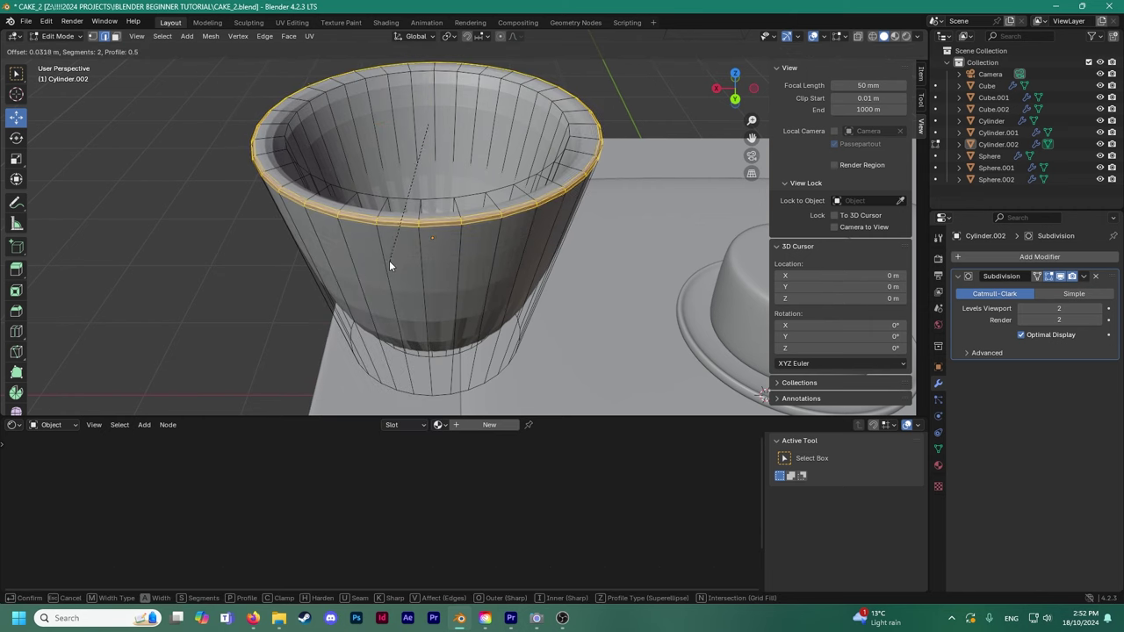
pyautogui.click(389, 257)
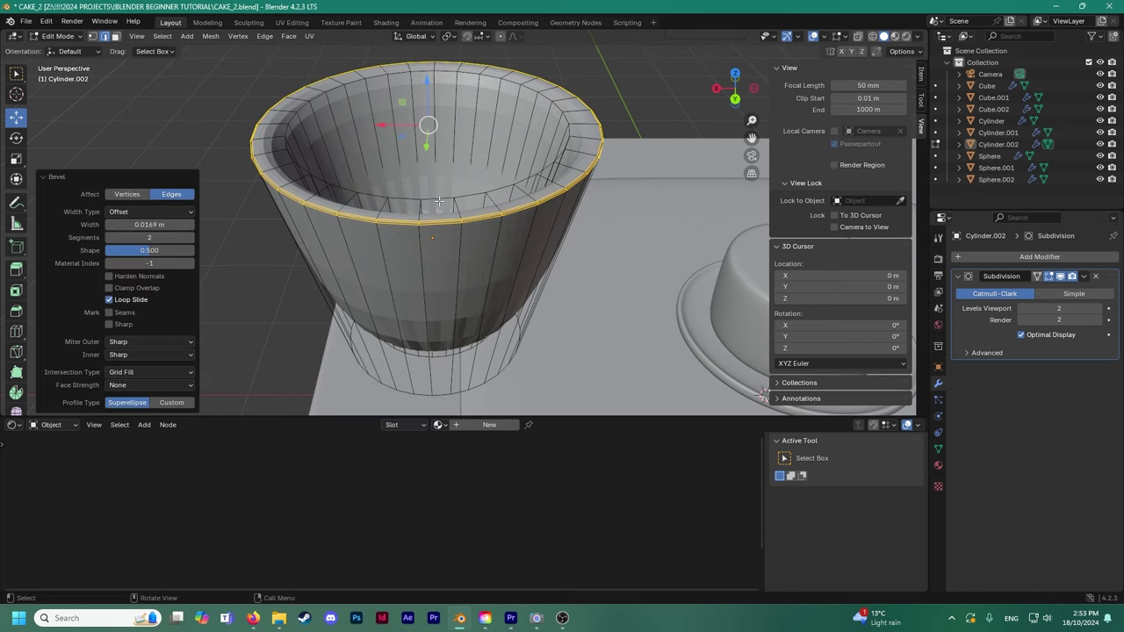
# Select the inner edge loop of the cup's rim and bevel it with 2 segments.
pyautogui.scroll(2, 438, 201)
pyautogui.keyDown('shift'); pyautogui.scroll(2, 438, 201); pyautogui.keyUp('shift')
pyautogui.keyDown('alt'); pyautogui.click(370, 227); pyautogui.keyUp('alt')
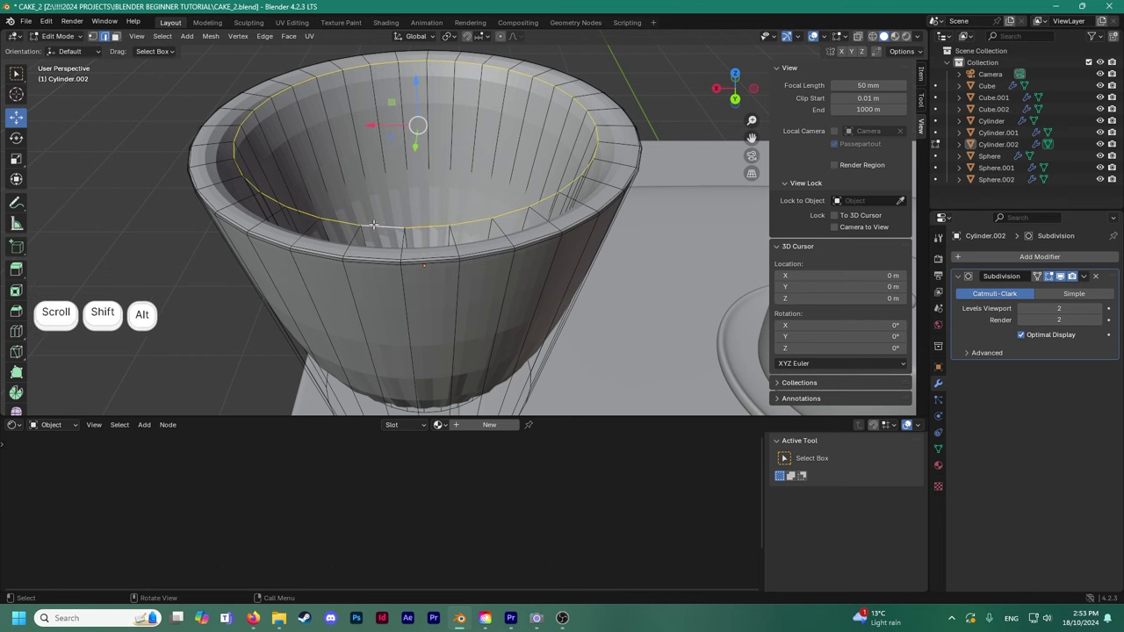
pyautogui.hotkey('ctrl', 'b')
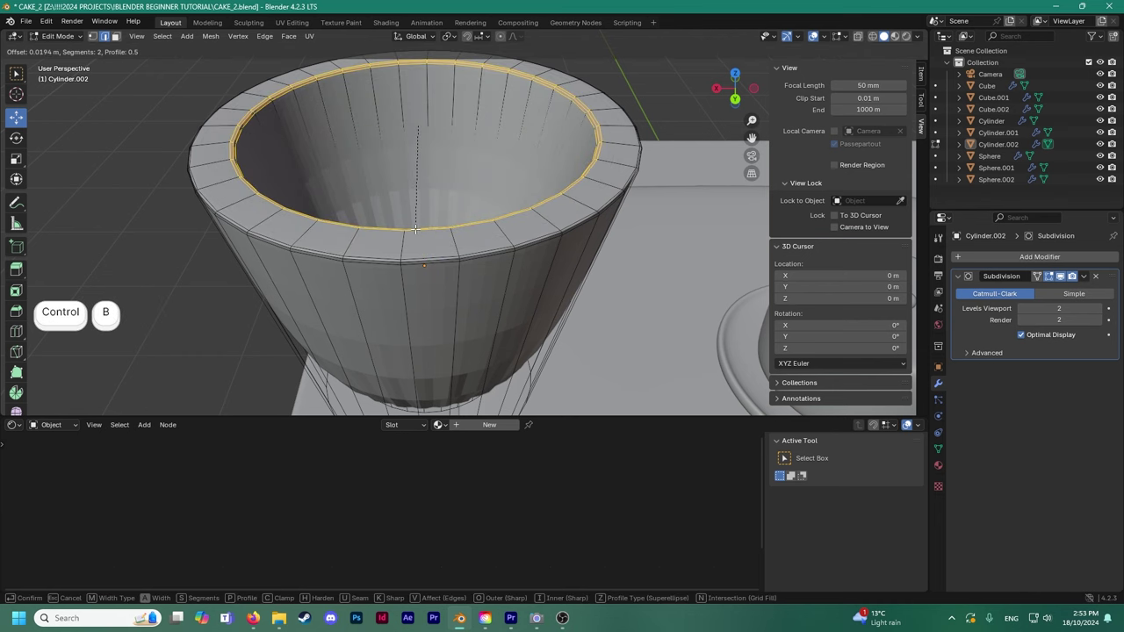
pyautogui.click(412, 234)
# Isolate the cup in local view and turn to its underside.
pyautogui.scroll(-3, 418, 252)
pyautogui.moveTo(436, 395); pyautogui.dragTo(466, 223, button='middle')
pyautogui.click(441, 345)
pyautogui.press('/')
pyautogui.scroll(2, 469, 246)
pyautogui.moveTo(469, 263); pyautogui.dragTo(483, 212, button='middle')
pyautogui.click(115, 36)
pyautogui.click(458, 167)
pyautogui.rightClick(502, 173)
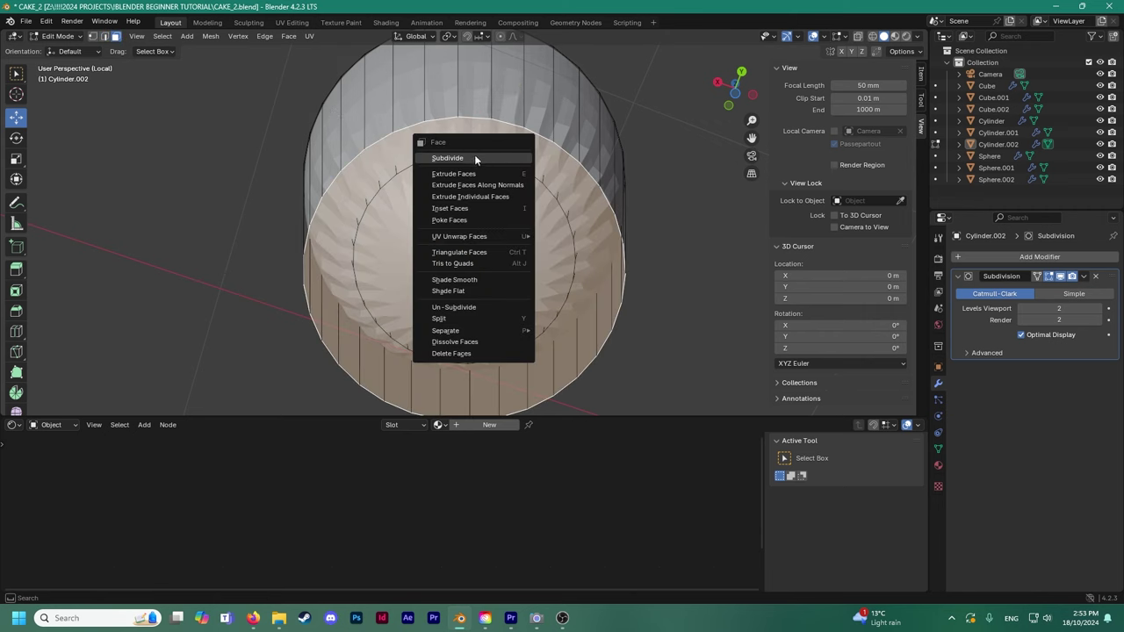
pyautogui.click(467, 209)
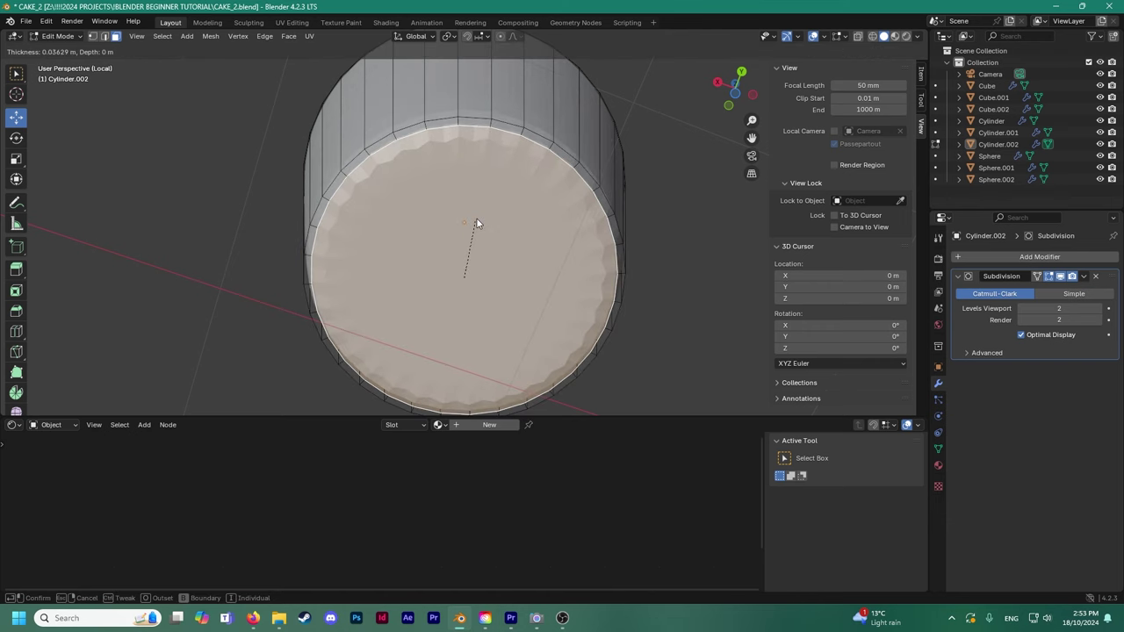
pyautogui.press('Escape')
pyautogui.moveTo(474, 240); pyautogui.dragTo(402, 220, button='middle')
pyautogui.hotkey('ctrl', 'f')
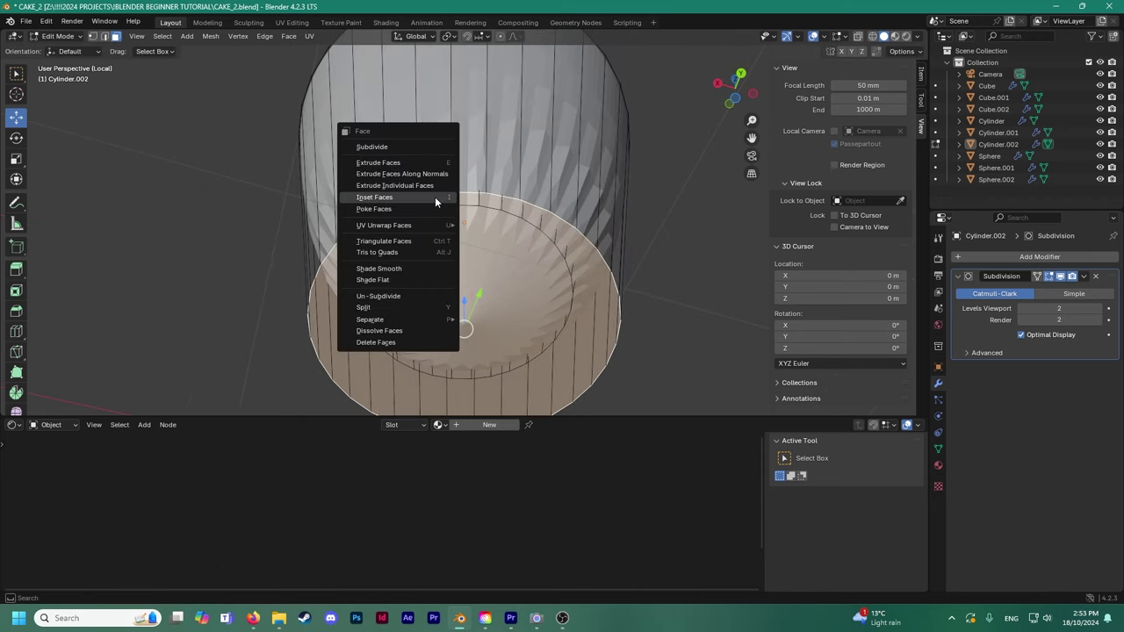
pyautogui.click(255, 149)
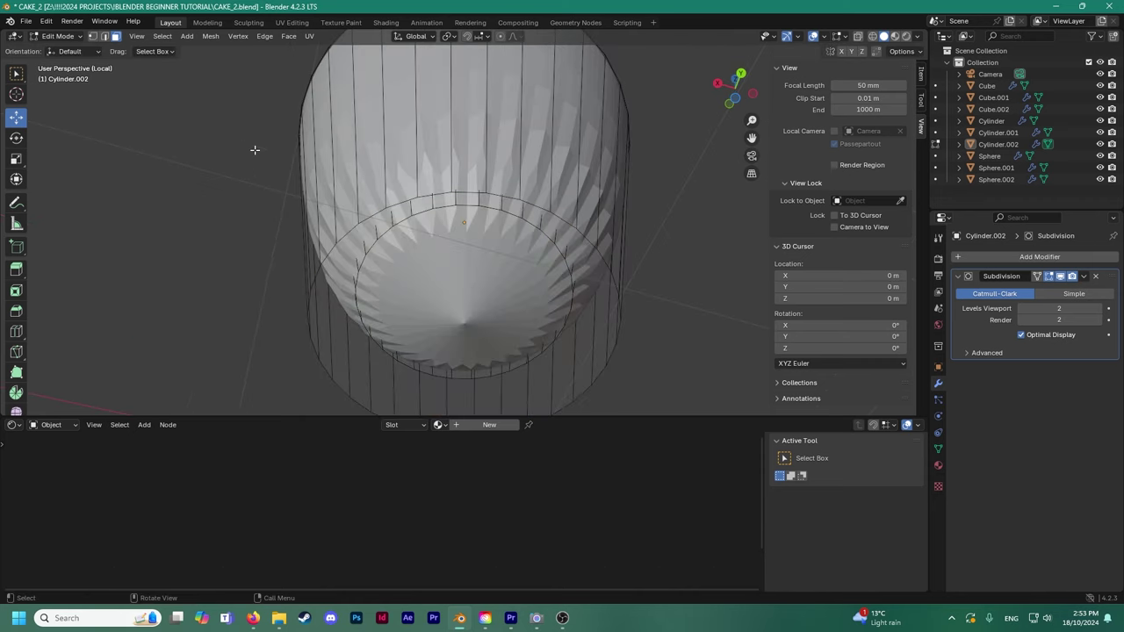
# Select the outer edge loop around the cup's underside in edge mode and bevel it by about 0.03 m with 2 segments.
pyautogui.click(104, 36)
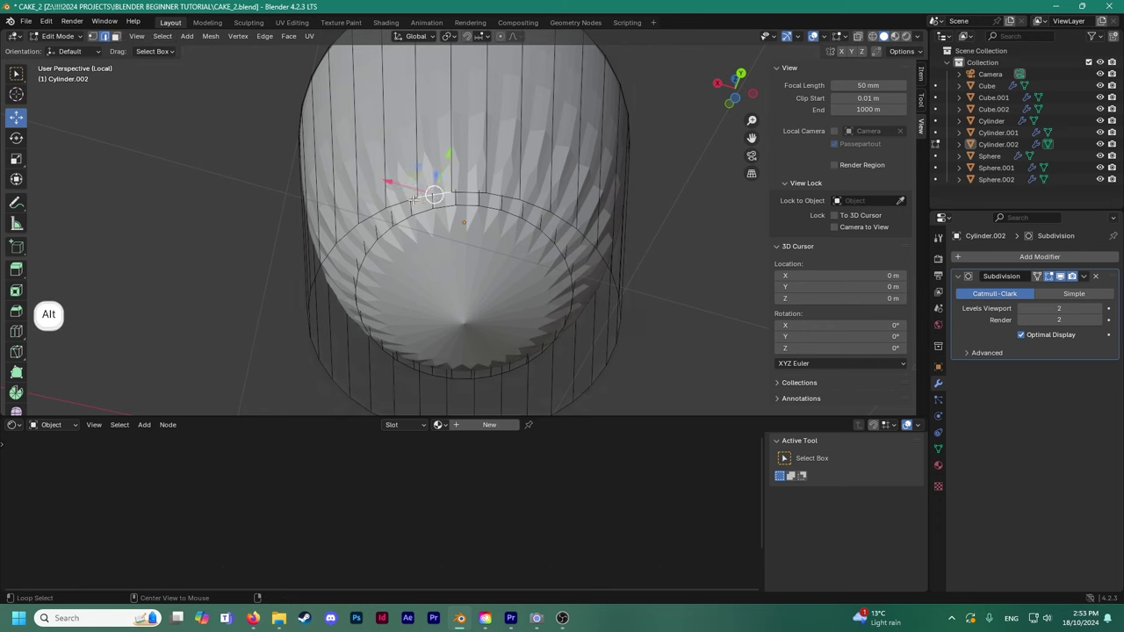
pyautogui.keyDown('alt'); pyautogui.click(413, 199); pyautogui.keyUp('alt')
pyautogui.hotkey('ctrl', 'e')
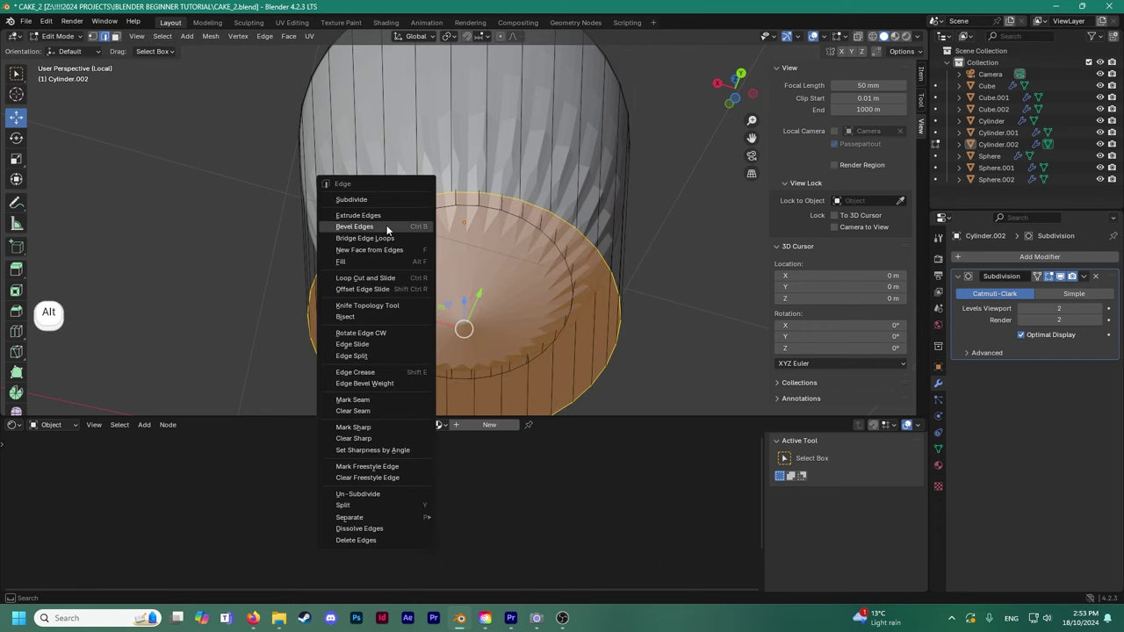
pyautogui.click(386, 227)
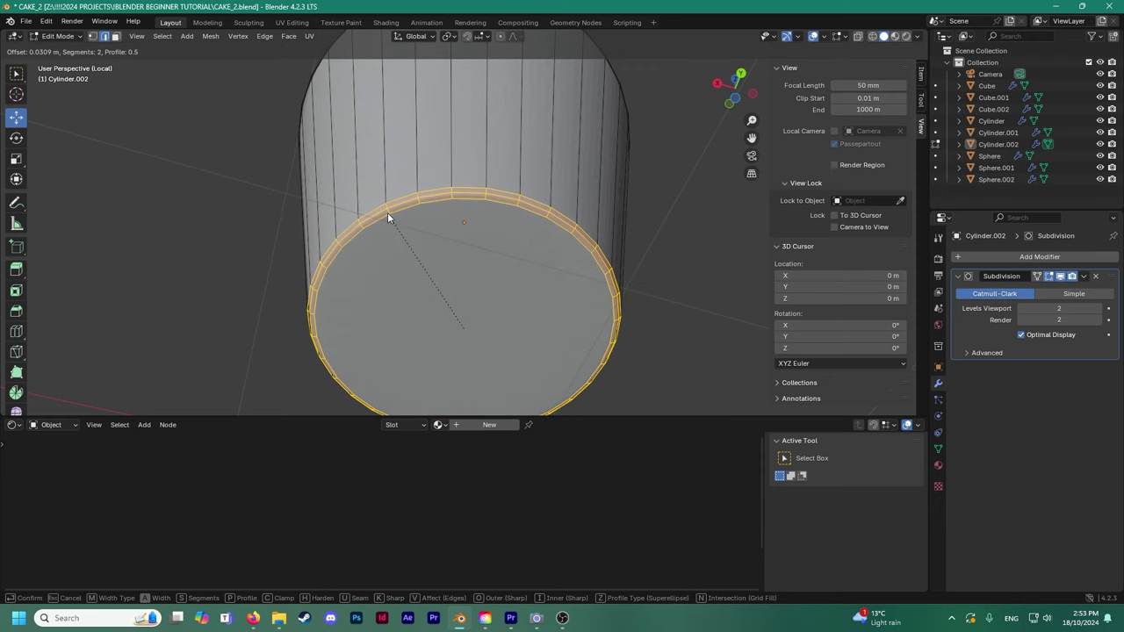
pyautogui.click(387, 212)
# Return to Object Mode and examine the shading on the cup's inner floor.
pyautogui.moveTo(402, 254); pyautogui.dragTo(403, 322, button='middle')
pyautogui.scroll(-2, 403, 294)
pyautogui.click(56, 37)
pyautogui.click(61, 39)
pyautogui.click(64, 40)
pyautogui.click(63, 49)
pyautogui.moveTo(138, 100); pyautogui.dragTo(307, 242, button='middle')
pyautogui.click(323, 180)
pyautogui.scroll(3, 417, 235)
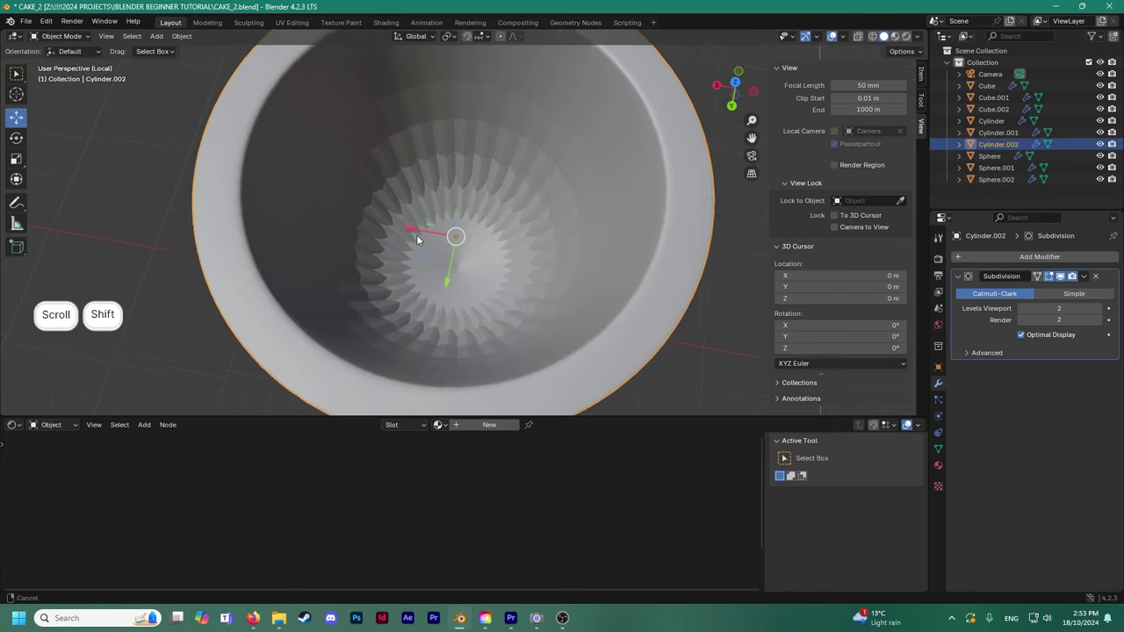
# Enter Edit Mode, hide the Subdivision effect in the viewport, and inset the cup's inner floor face by 0.093 m.
pyautogui.click(57, 36)
pyautogui.click(66, 50)
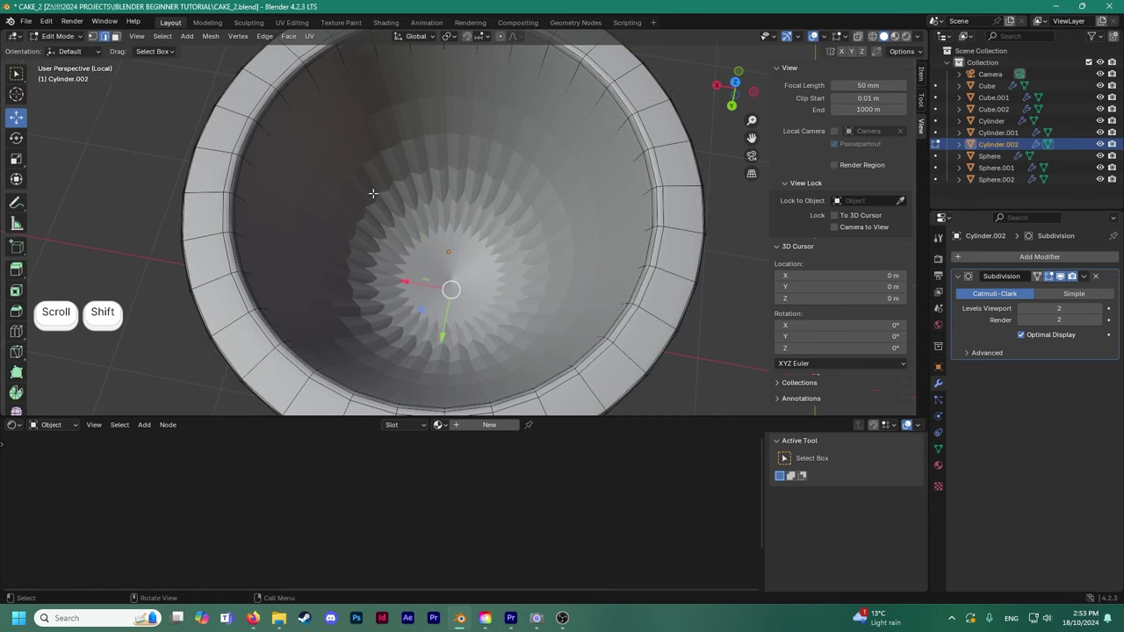
pyautogui.click(1061, 278)
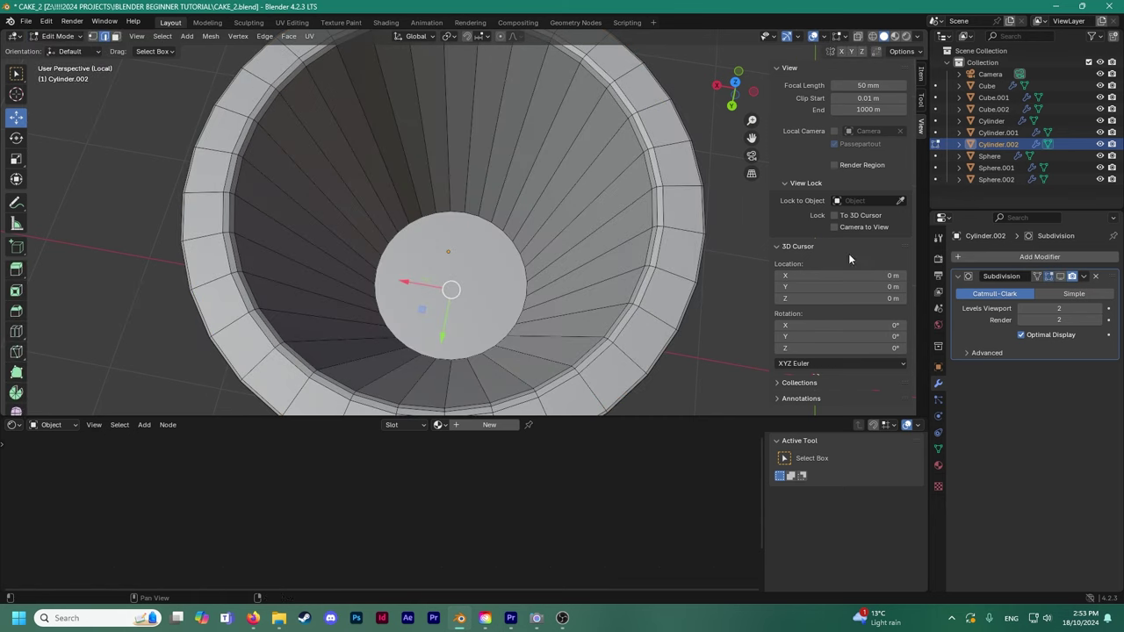
pyautogui.click(449, 256)
pyautogui.rightClick(495, 271)
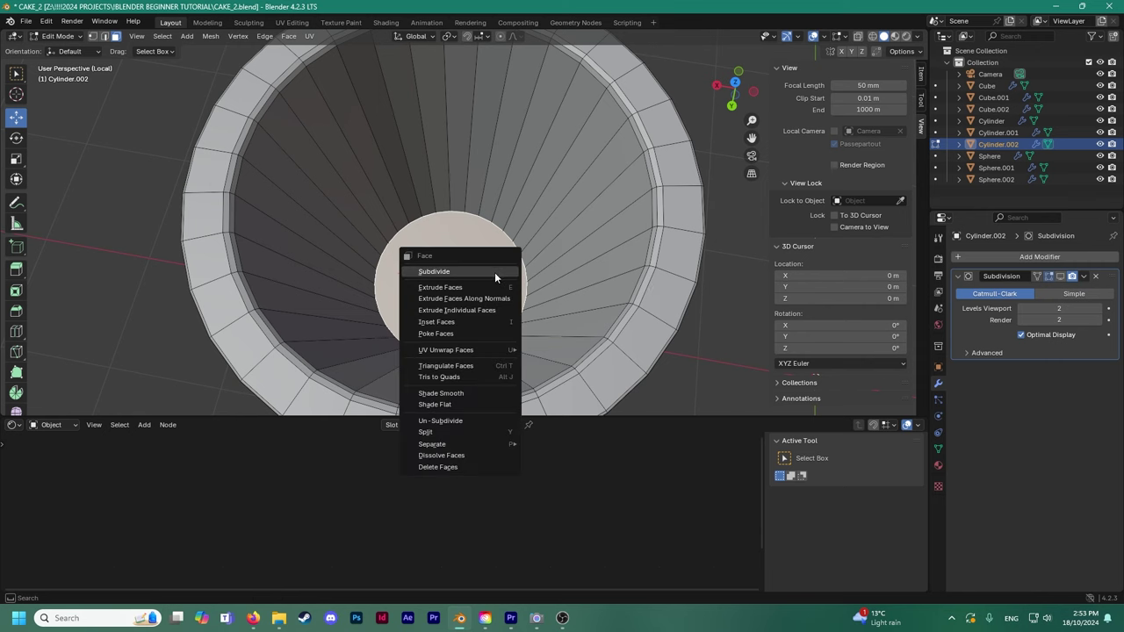
pyautogui.click(475, 317)
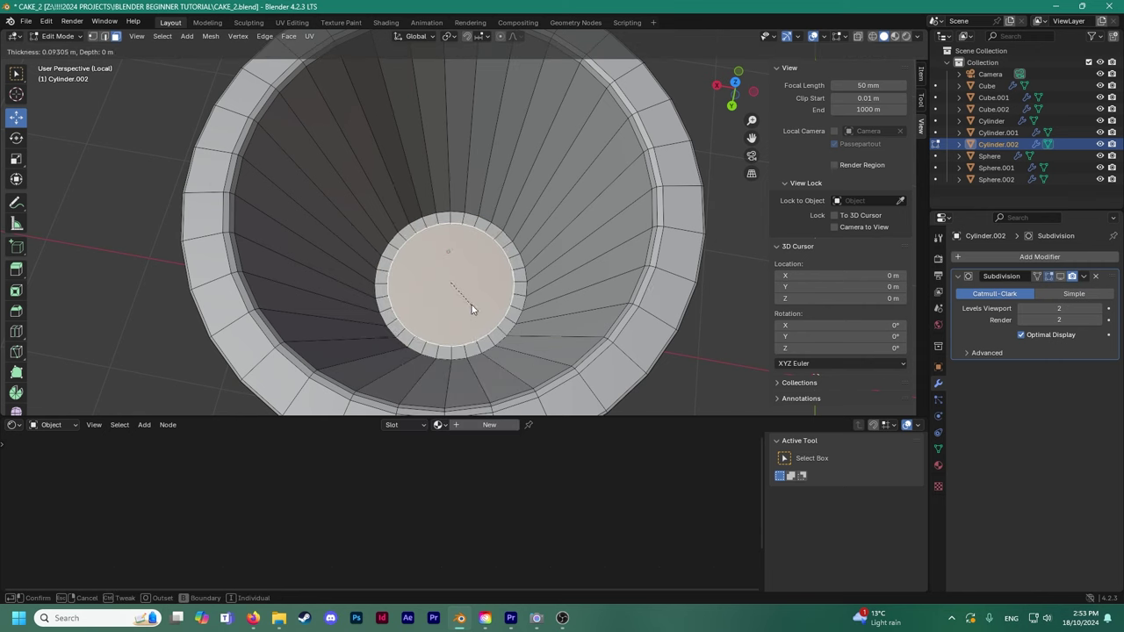
pyautogui.click(471, 304)
# Show the Subdivision effect in the viewport again and inset the cup's inner floor face by another 0.1237 m.
pyautogui.click(1060, 277)
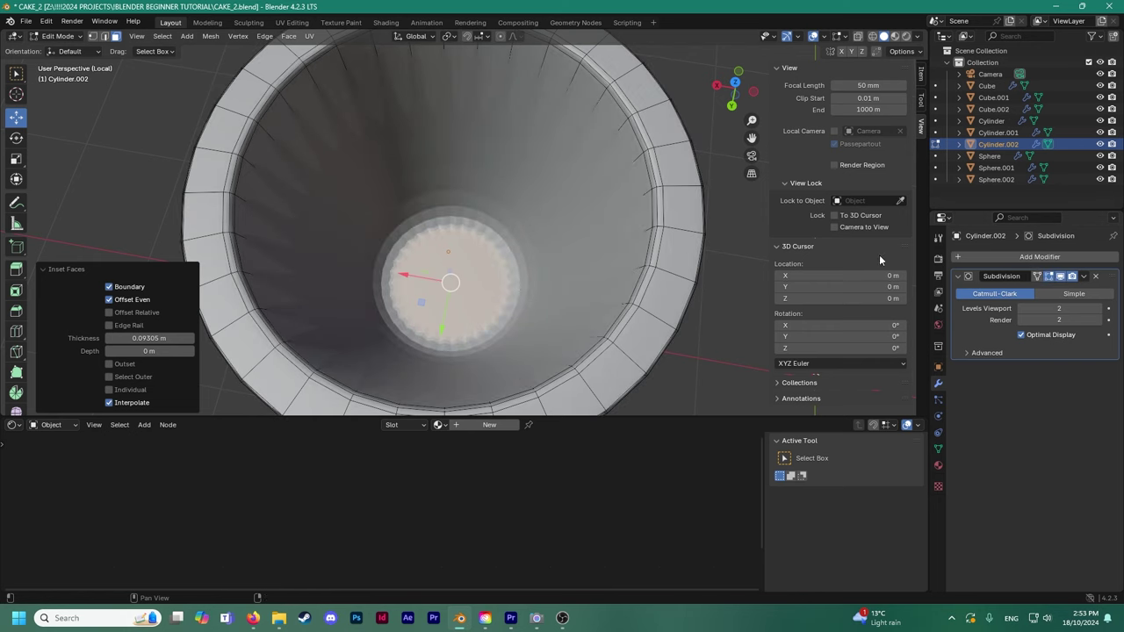
pyautogui.rightClick(481, 278)
pyautogui.click(481, 278)
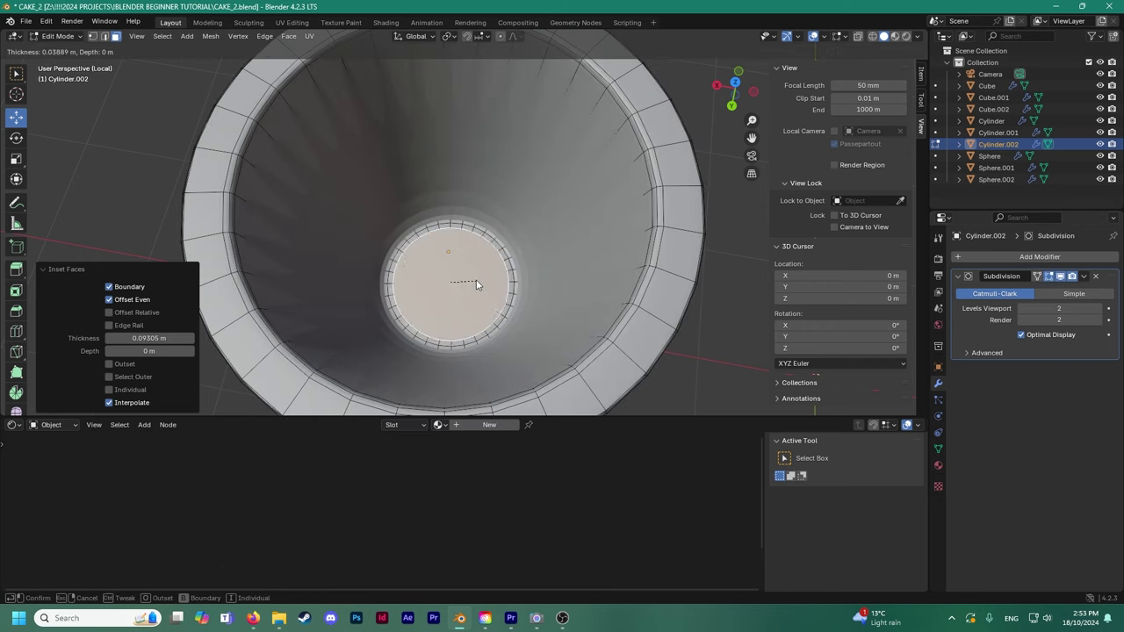
pyautogui.click(465, 279)
# Return to Object Mode, apply Shade Smooth to the cup and deselect it.
pyautogui.click(57, 36)
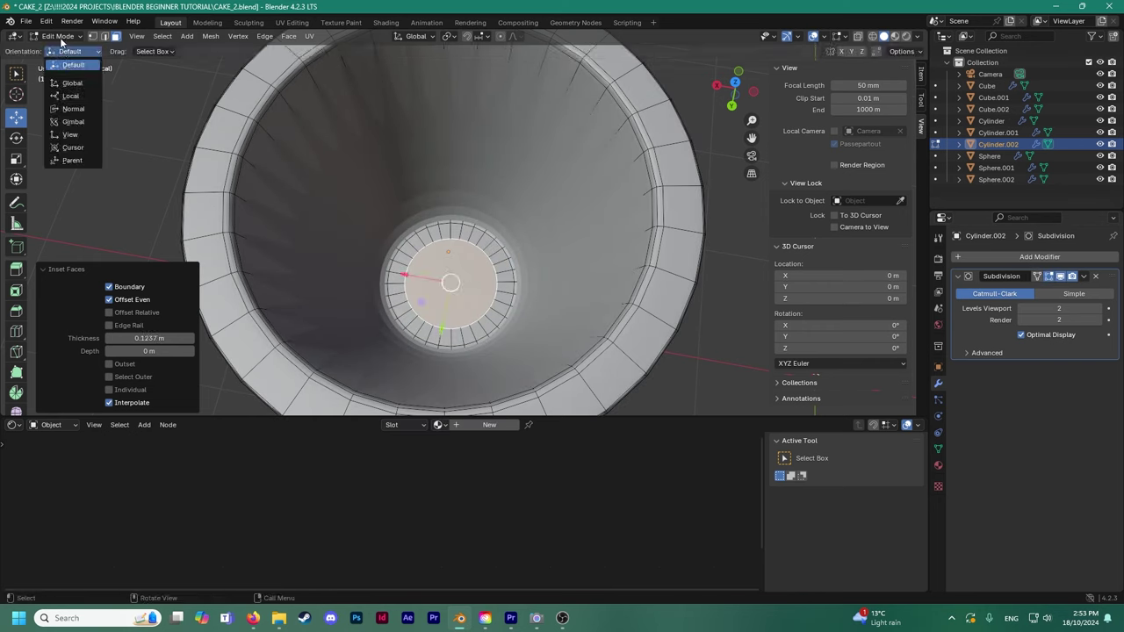
pyautogui.click(53, 41)
pyautogui.scroll(-2, 252, 196)
pyautogui.moveTo(252, 192); pyautogui.dragTo(320, 132, button='middle')
pyautogui.click(350, 167)
pyautogui.rightClick(353, 166)
pyautogui.click(352, 166)
pyautogui.click(281, 156)
# Exit local view to bring the rest of the cake scene back.
pyautogui.scroll(-2, 344, 206)
pyautogui.moveTo(344, 206); pyautogui.dragTo(361, 191, button='middle')
pyautogui.scroll(-5, 361, 192)
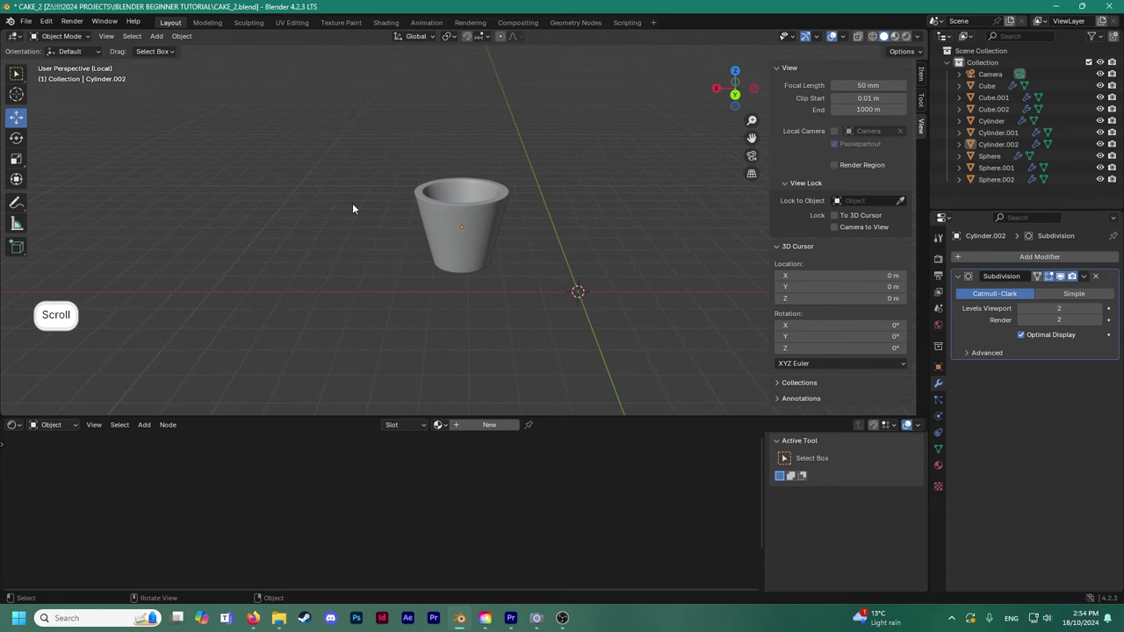
pyautogui.press('KP_Divide')
# Select the cup and scale it down uniformly to 0.341.
pyautogui.click(407, 235)
pyautogui.scroll(-2, 407, 236)
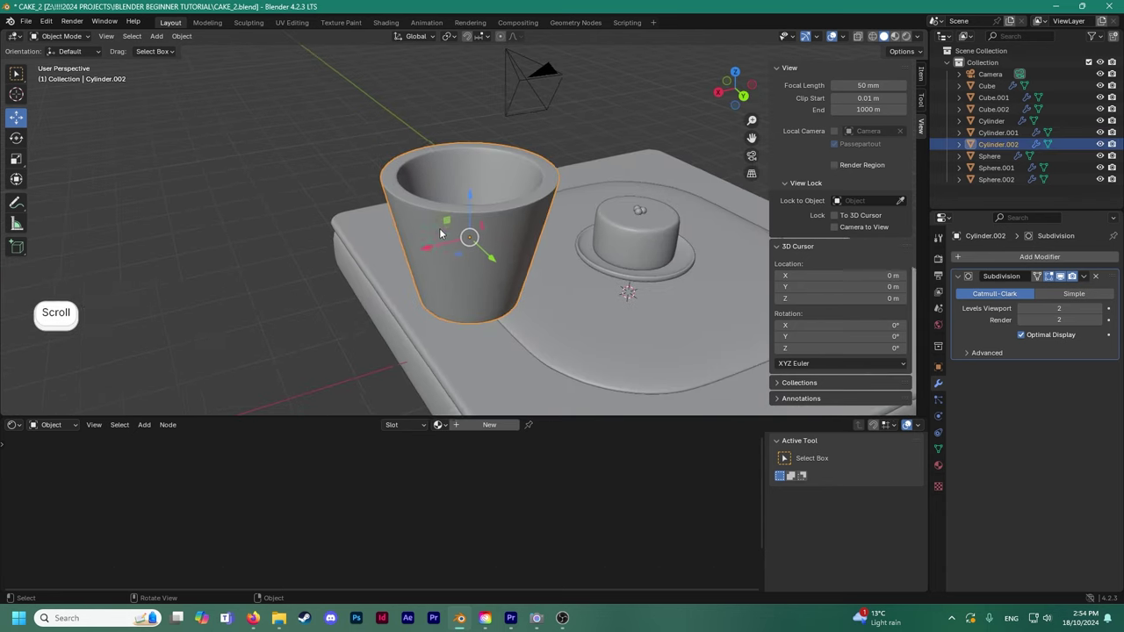
pyautogui.keyDown('shift'); pyautogui.moveTo(480, 221); pyautogui.dragTo(463, 227, button='middle'); pyautogui.keyUp('shift')
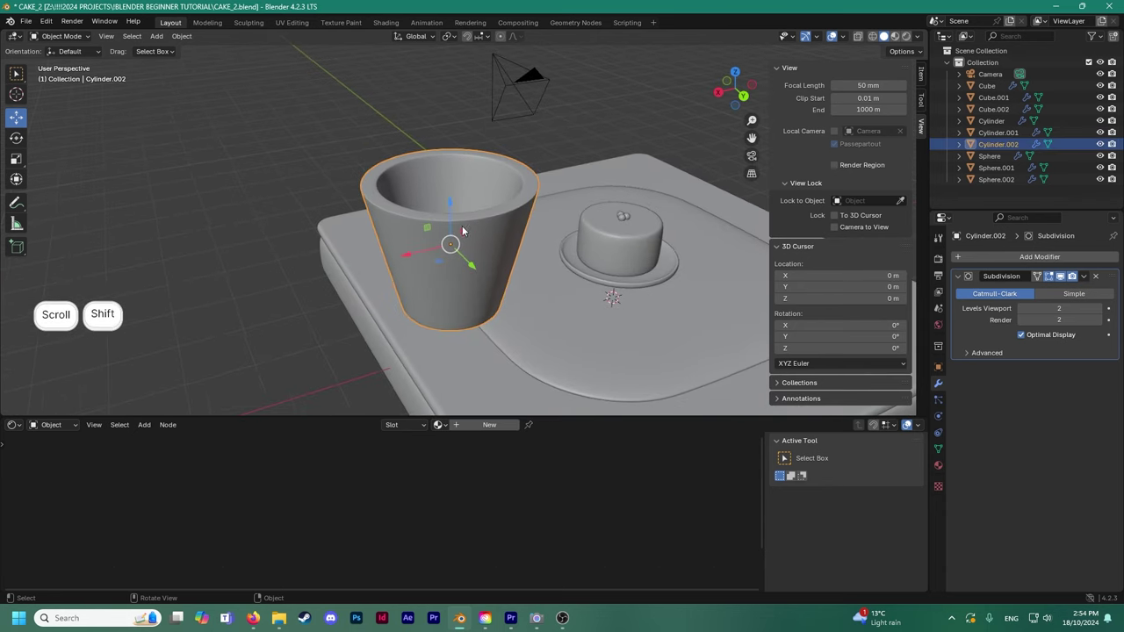
pyautogui.click(16, 158)
pyautogui.moveTo(413, 209); pyautogui.dragTo(444, 233)
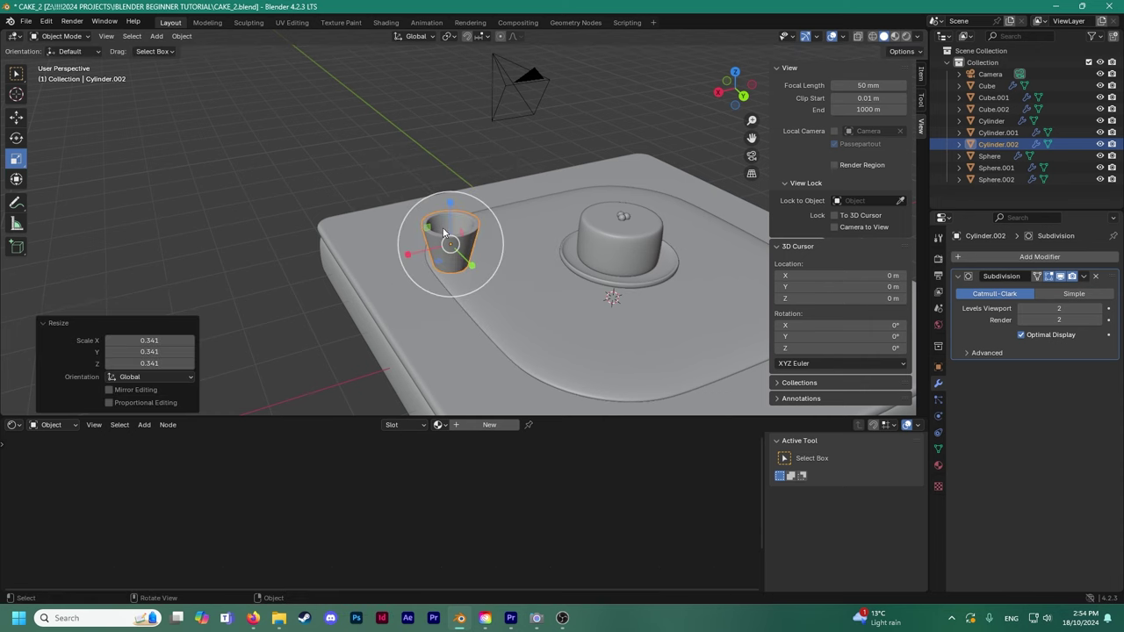
# Move the cup down and along X onto the square cake beside the small round cake, finishing with a 0.212 m lift along Z.
pyautogui.click(16, 118)
pyautogui.moveTo(198, 167); pyautogui.dragTo(169, 113, button='middle')
pyautogui.moveTo(440, 172); pyautogui.dragTo(433, 235)
pyautogui.moveTo(400, 291); pyautogui.dragTo(458, 290)
pyautogui.moveTo(459, 290); pyautogui.dragTo(467, 338, button='middle')
pyautogui.moveTo(501, 250); pyautogui.dragTo(501, 235)
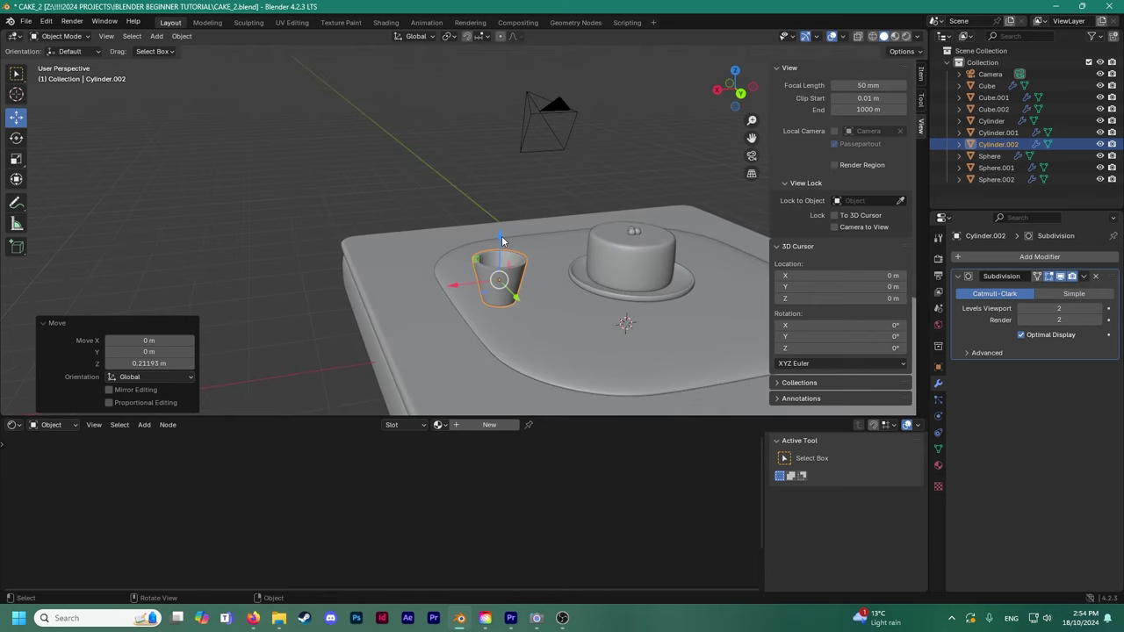
# Open the object operations for the selected cup.
pyautogui.keyDown('shift'); pyautogui.moveTo(502, 235); pyautogui.dragTo(451, 246, button='middle'); pyautogui.keyUp('shift')
pyautogui.moveTo(484, 305); pyautogui.dragTo(474, 301, button='middle')
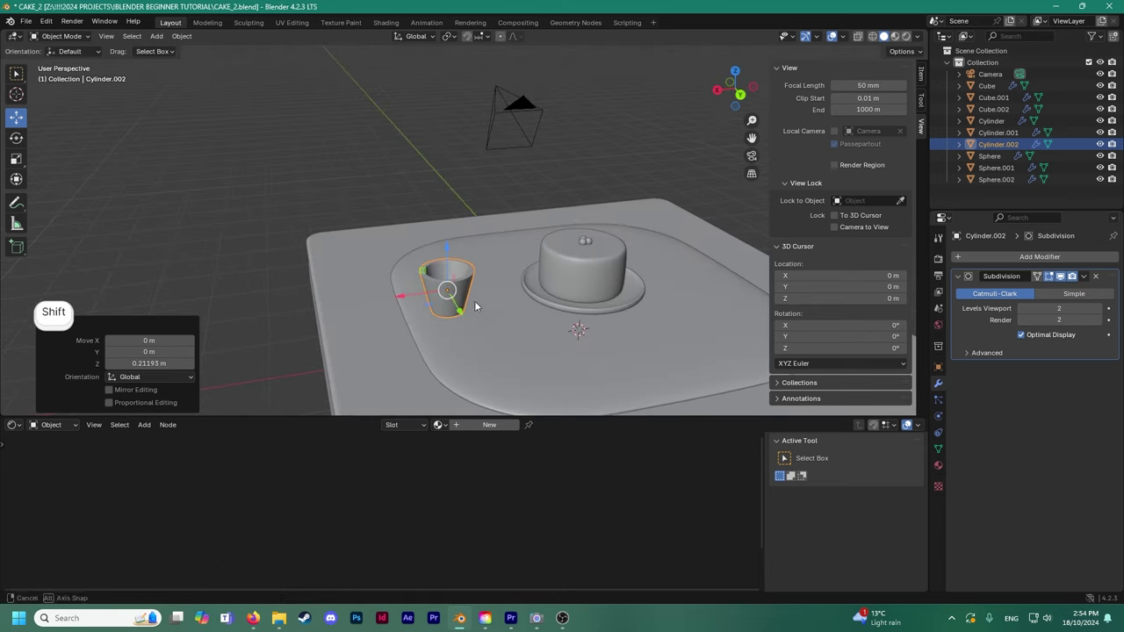
pyautogui.rightClick(460, 281)
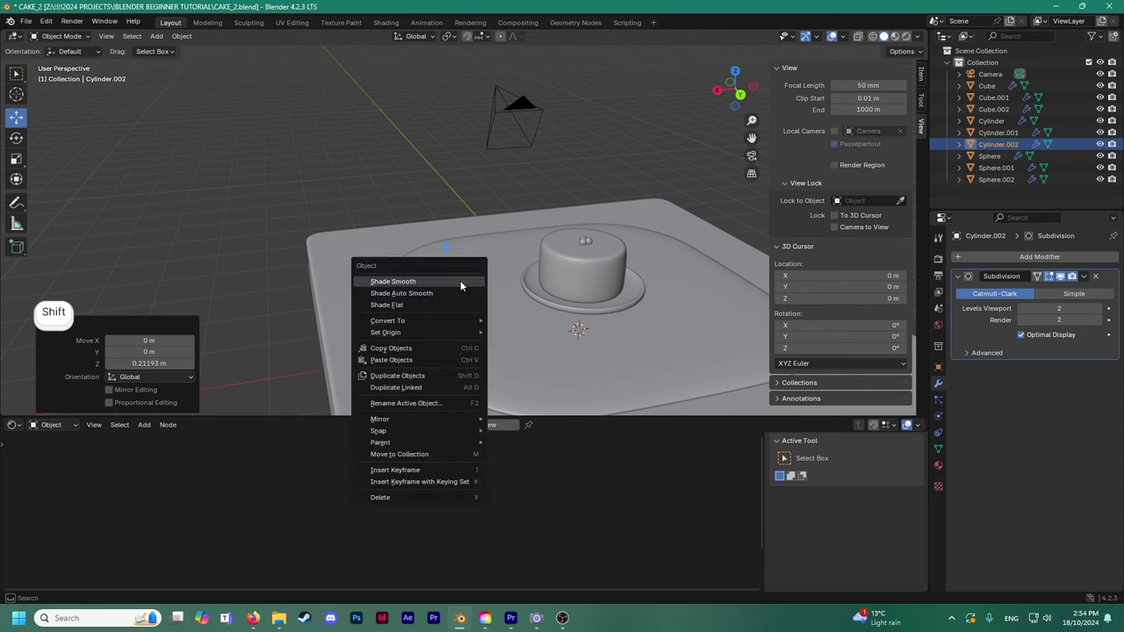
# Duplicate the cup and move the copy across the placemat to another side of the cake.
pyautogui.click(418, 376)
pyautogui.rightClick(459, 358)
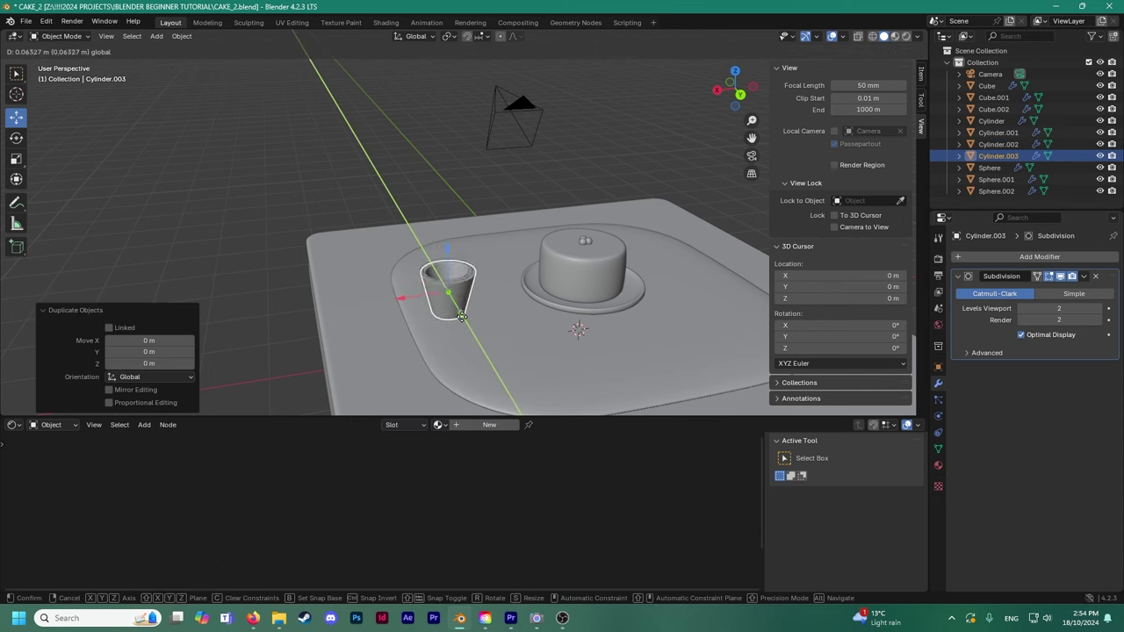
pyautogui.press('g')
pyautogui.press('x')
# Duplicate the cup once more and place the third cup at a free side of the cake along the Y axis.
pyautogui.keyDown('shift'); pyautogui.moveTo(652, 312); pyautogui.dragTo(571, 281, button='middle'); pyautogui.keyUp('shift')
pyautogui.rightClick(577, 273)
pyautogui.click(573, 273)
pyautogui.press('y')
pyautogui.click(472, 250)
# Duplicate the plate under the cake and move the copy about 2.17 m along Y, beside the nearby cup.
pyautogui.moveTo(509, 242); pyautogui.dragTo(483, 259, button='middle')
pyautogui.scroll(-1, 486, 278)
pyautogui.scroll(2, 483, 256)
pyautogui.click(486, 262)
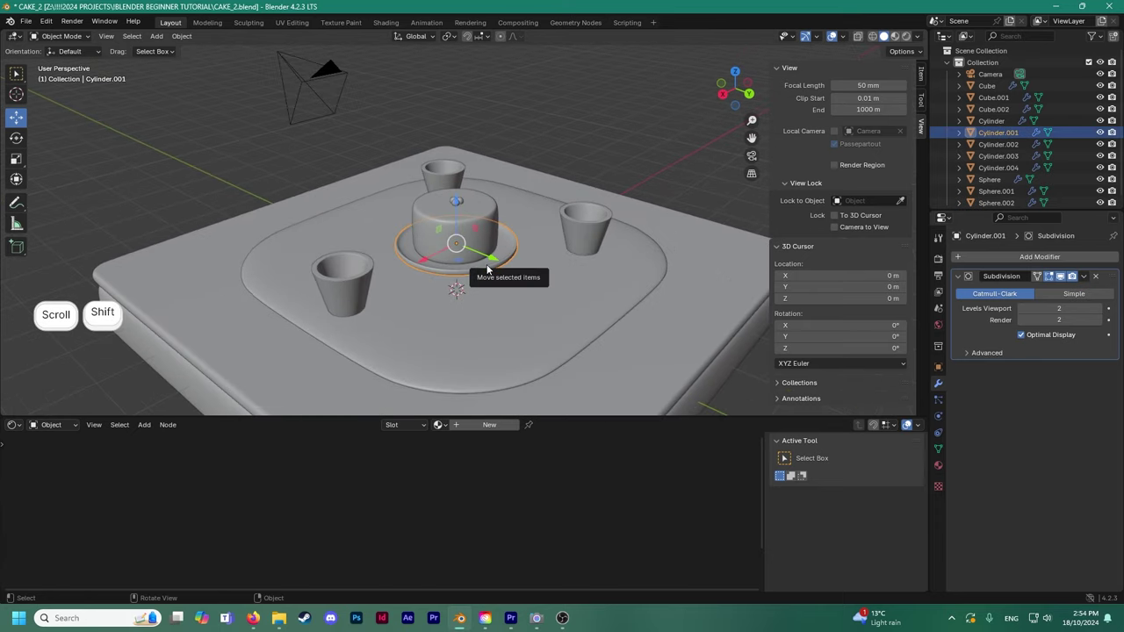
pyautogui.rightClick(487, 265)
pyautogui.click(442, 265)
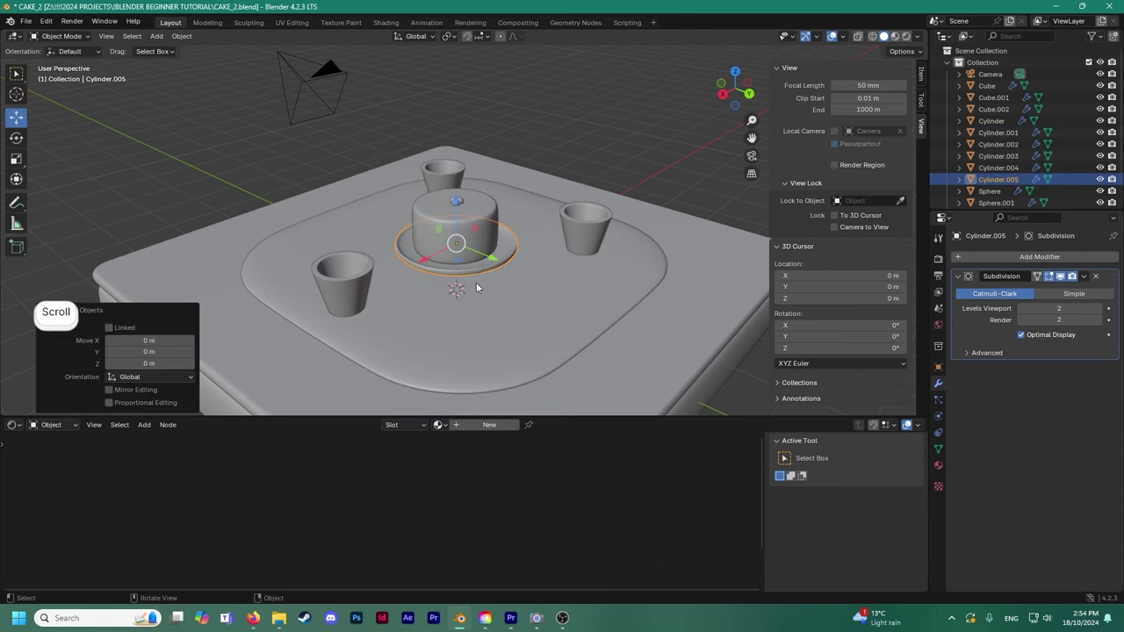
pyautogui.press('y')
pyautogui.click(617, 292)
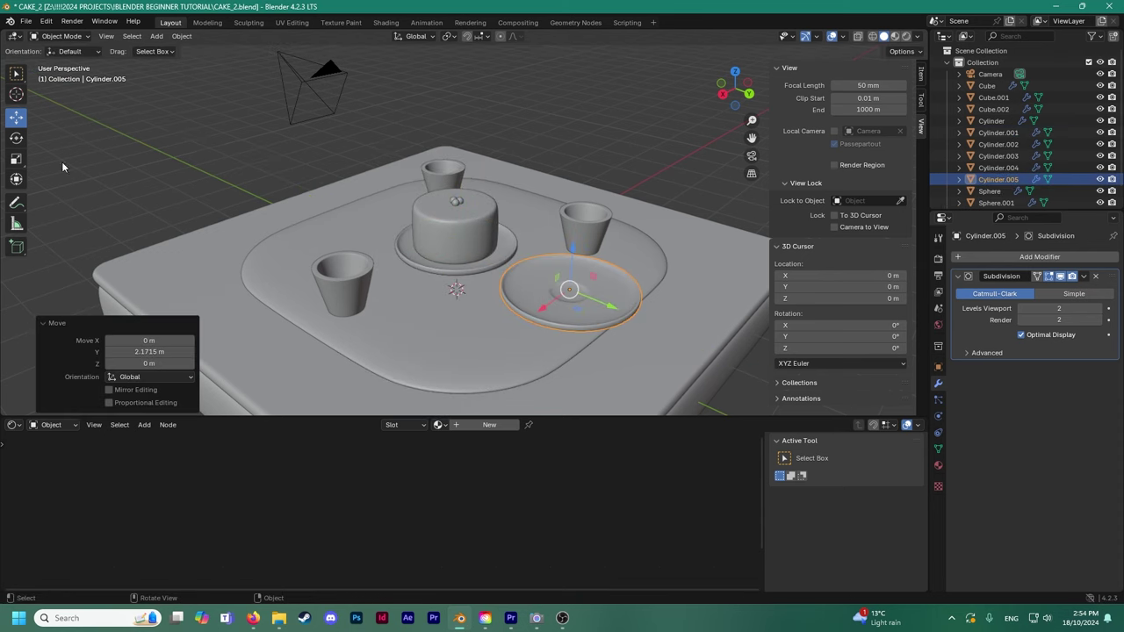
# Scale the duplicated plate down uniformly to about 0.592.
pyautogui.click(16, 159)
pyautogui.moveTo(617, 264); pyautogui.dragTo(592, 271)
pyautogui.scroll(1, 593, 271)
pyautogui.moveTo(625, 283); pyautogui.dragTo(594, 269, button='middle')
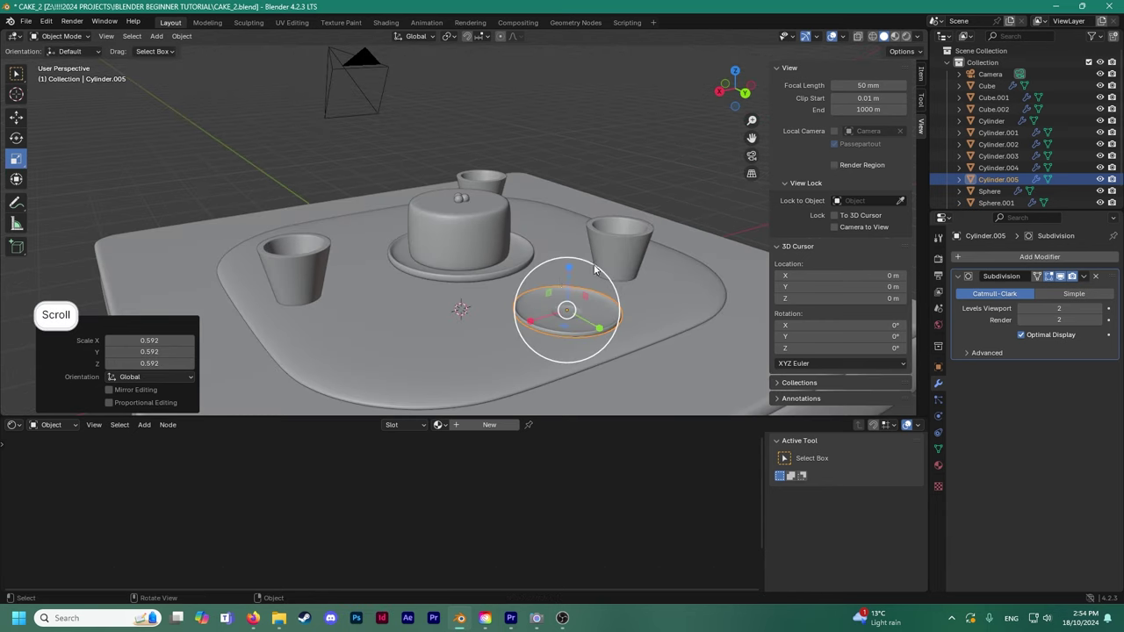
# Select all three cups and scale them down to about 0.561 with the transform pivot set to Individual Origins.
pyautogui.click(617, 234)
pyautogui.click(616, 237)
pyautogui.keyDown('shift'); pyautogui.click(467, 186); pyautogui.keyUp('shift')
pyautogui.keyDown('shift'); pyautogui.click(298, 255); pyautogui.keyUp('shift')
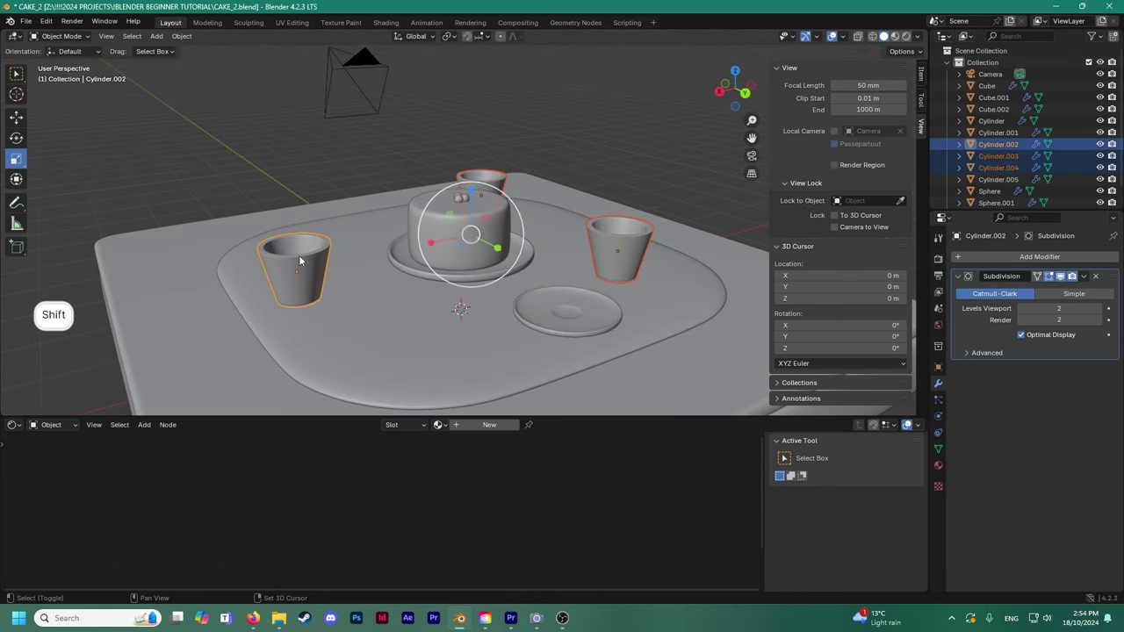
pyautogui.moveTo(441, 195); pyautogui.dragTo(449, 205)
pyautogui.hotkey('ctrl', 'z')
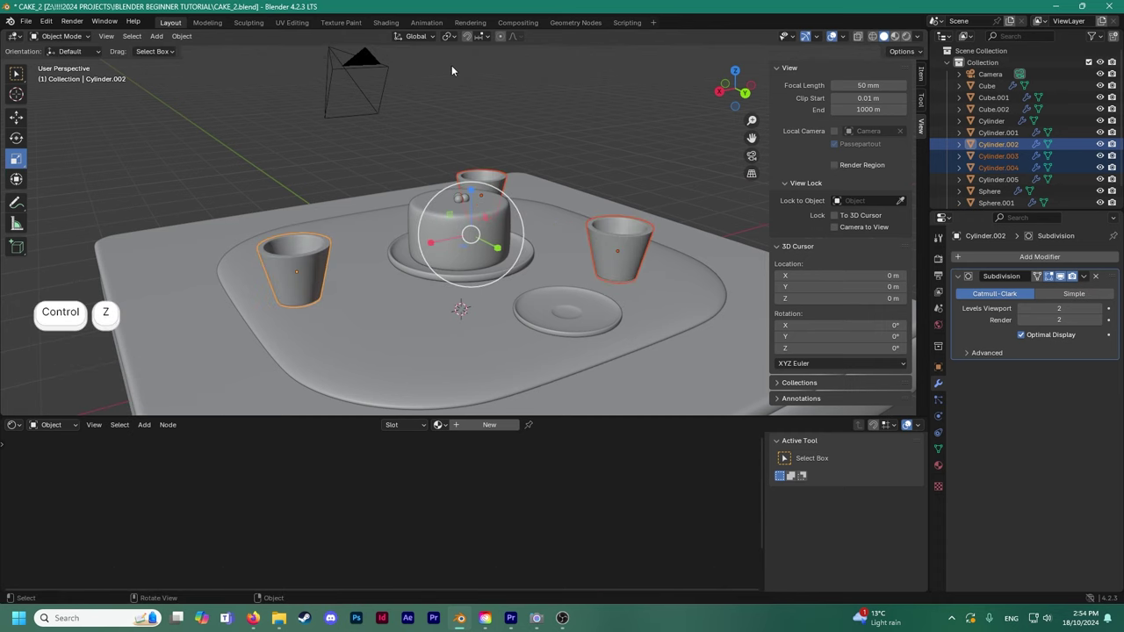
pyautogui.click(448, 38)
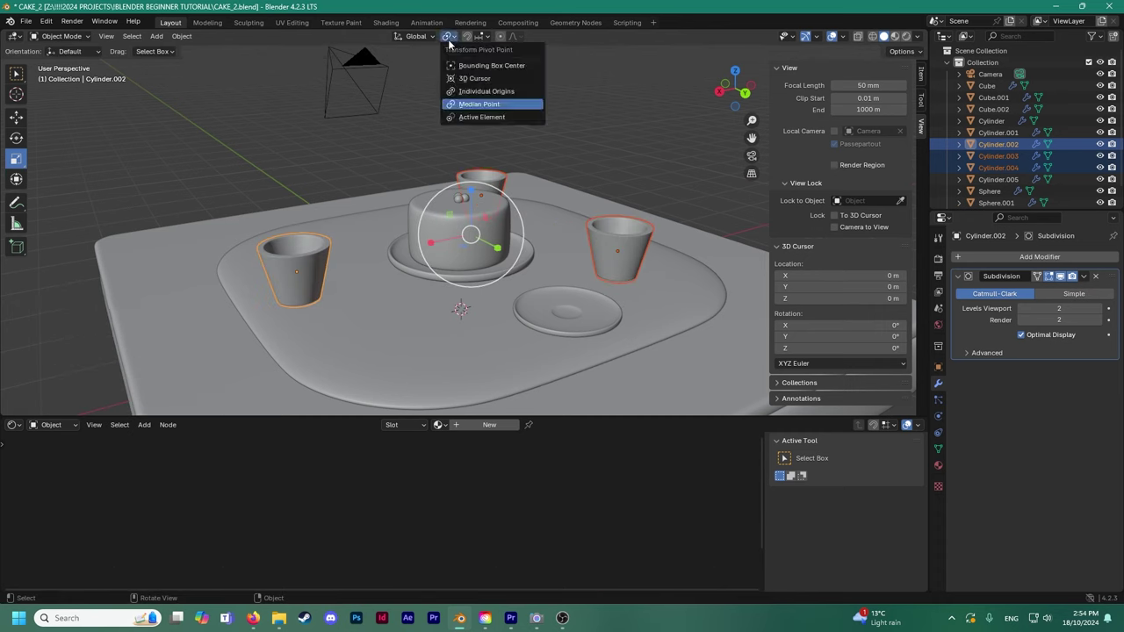
pyautogui.click(493, 91)
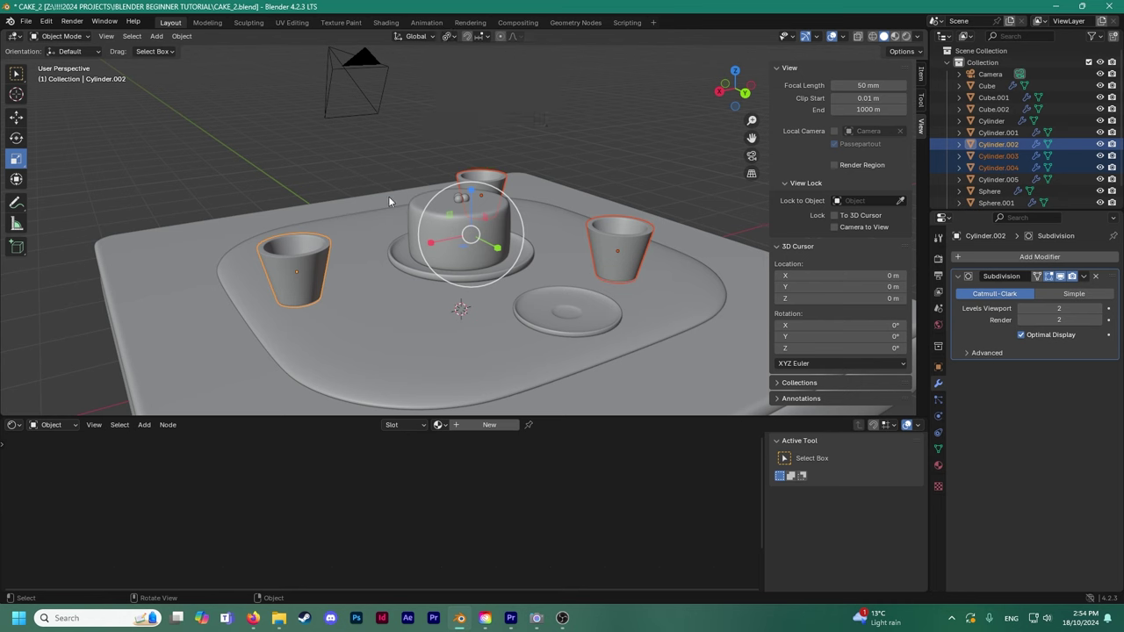
pyautogui.click(449, 37)
pyautogui.press('s')
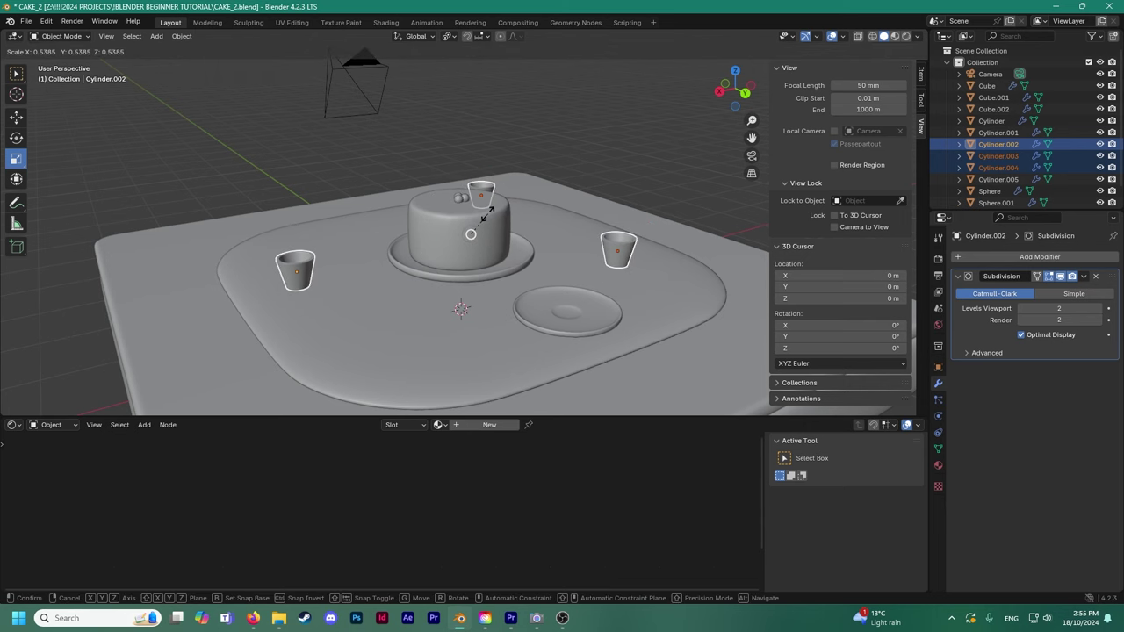
pyautogui.click(484, 204)
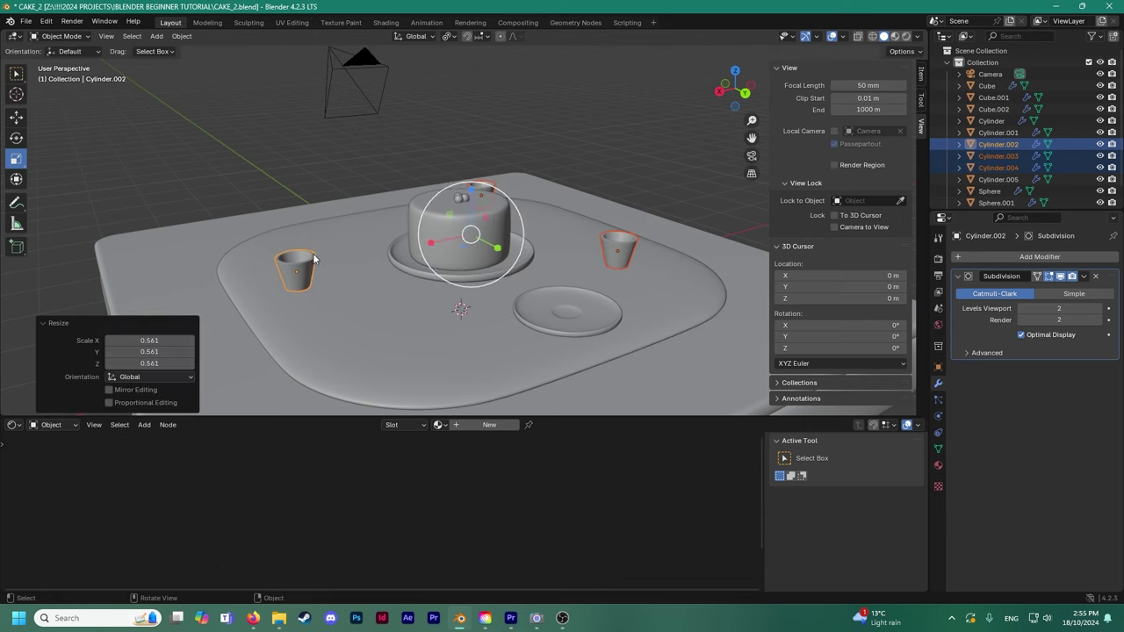
# Move the three scaled cups down onto the placemat and clear the selection.
pyautogui.moveTo(527, 261)
pyautogui.mouseDown(button='middle')
pyautogui.moveTo(521, 226)
pyautogui.moveTo(531, 254)
pyautogui.mouseUp(button='middle')
pyautogui.click(17, 138)
pyautogui.click(16, 117)
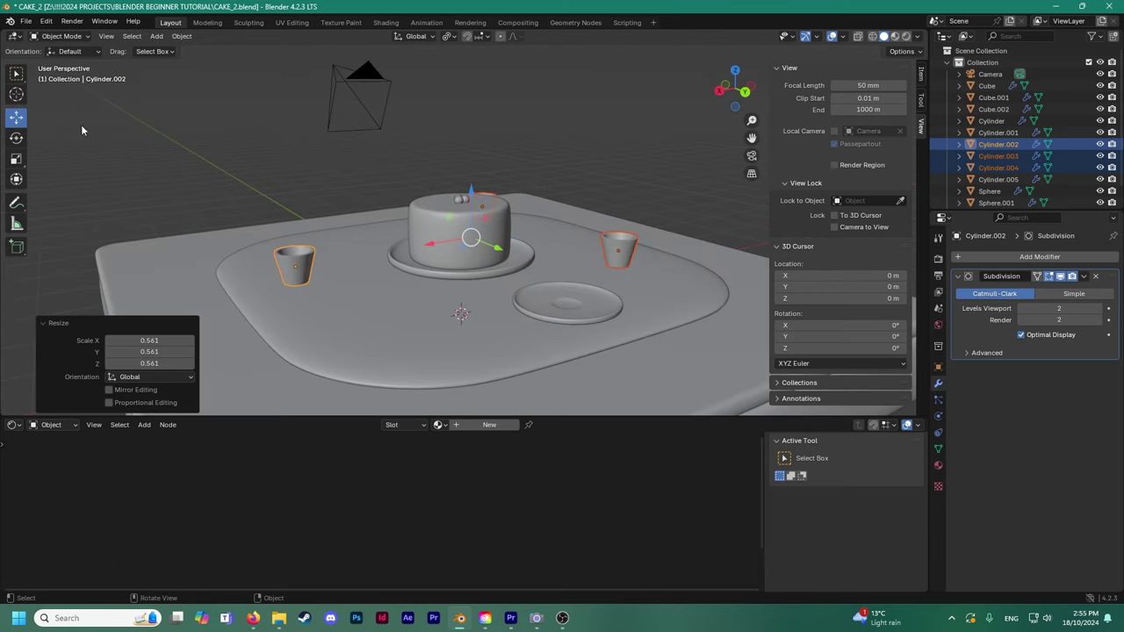
pyautogui.moveTo(471, 194); pyautogui.dragTo(469, 201)
pyautogui.click(373, 213)
pyautogui.moveTo(372, 214); pyautogui.dragTo(273, 232, button='middle')
pyautogui.click(398, 310)
pyautogui.moveTo(399, 310); pyautogui.dragTo(410, 297, button='middle')
pyautogui.moveTo(372, 274); pyautogui.dragTo(382, 284)
pyautogui.hotkey('alt', 'a')
pyautogui.moveTo(336, 260); pyautogui.dragTo(297, 274, button='middle')
# Duplicate the small plate twice and place one copy beside each of the other two cups.
pyautogui.click(327, 316)
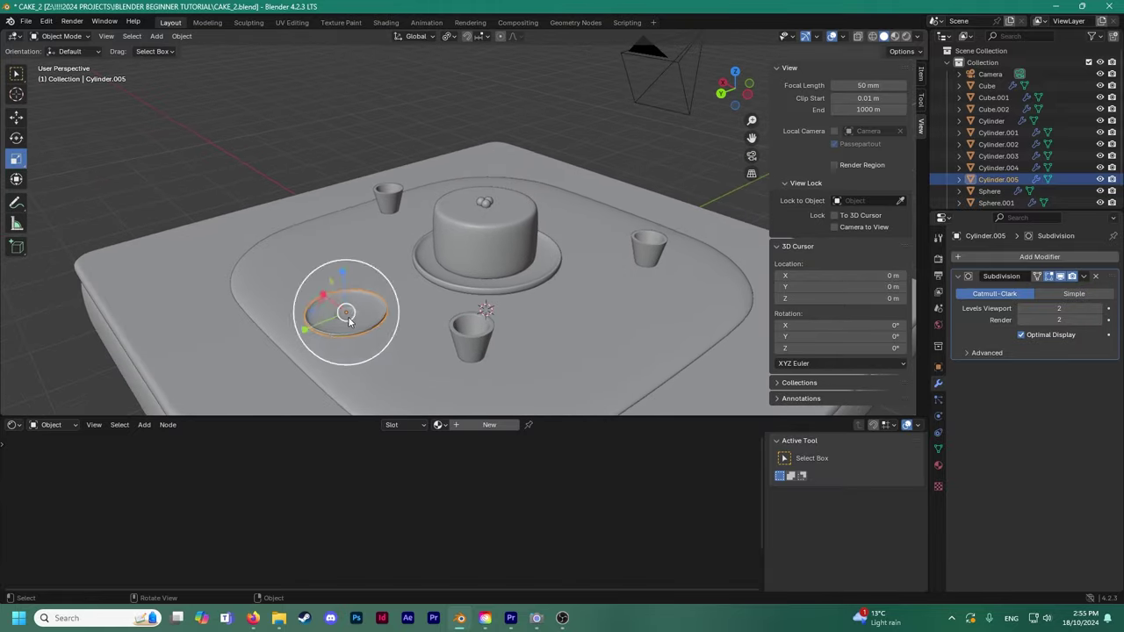
pyautogui.moveTo(327, 316); pyautogui.dragTo(311, 331, button='middle')
pyautogui.rightClick(356, 303)
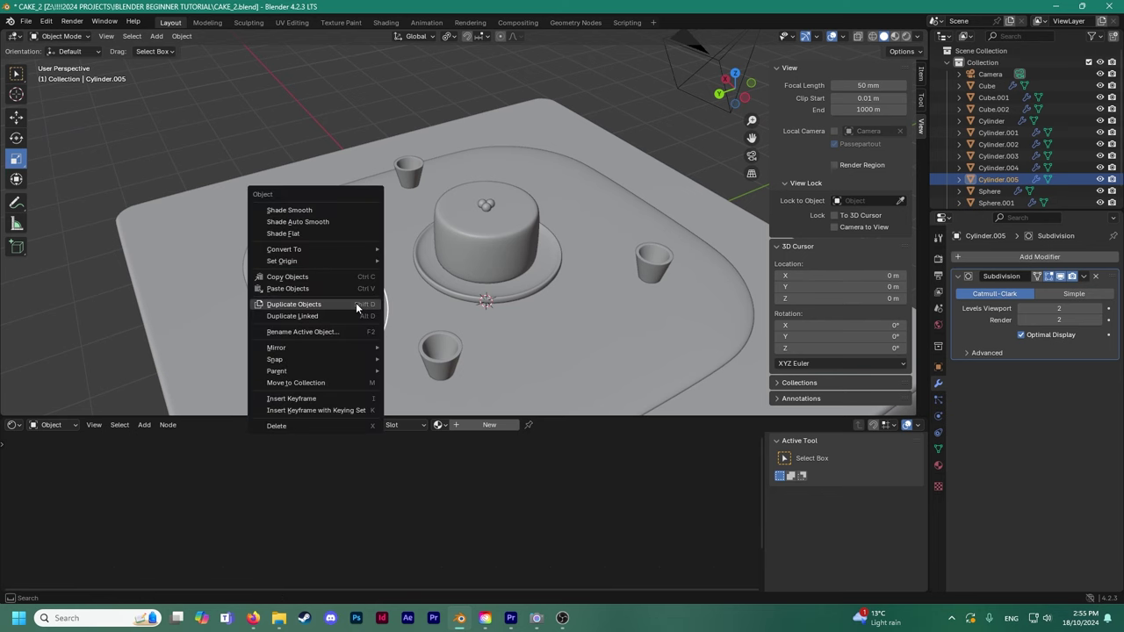
pyautogui.click(356, 302)
pyautogui.press('Escape')
pyautogui.click(19, 123)
pyautogui.moveTo(287, 329); pyautogui.dragTo(545, 233)
pyautogui.moveTo(566, 194); pyautogui.dragTo(635, 298)
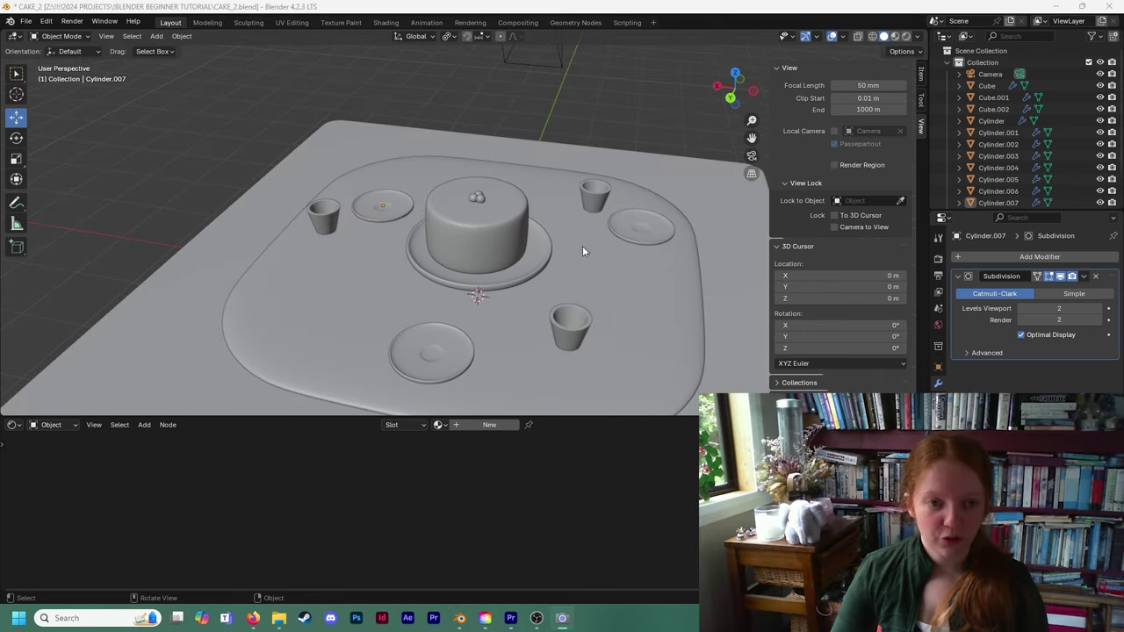
# Duplicate one small plate in place, try moving the copy away along Y, and undo that move.
pyautogui.moveTo(582, 246); pyautogui.dragTo(554, 262, button='middle')
pyautogui.click(574, 257)
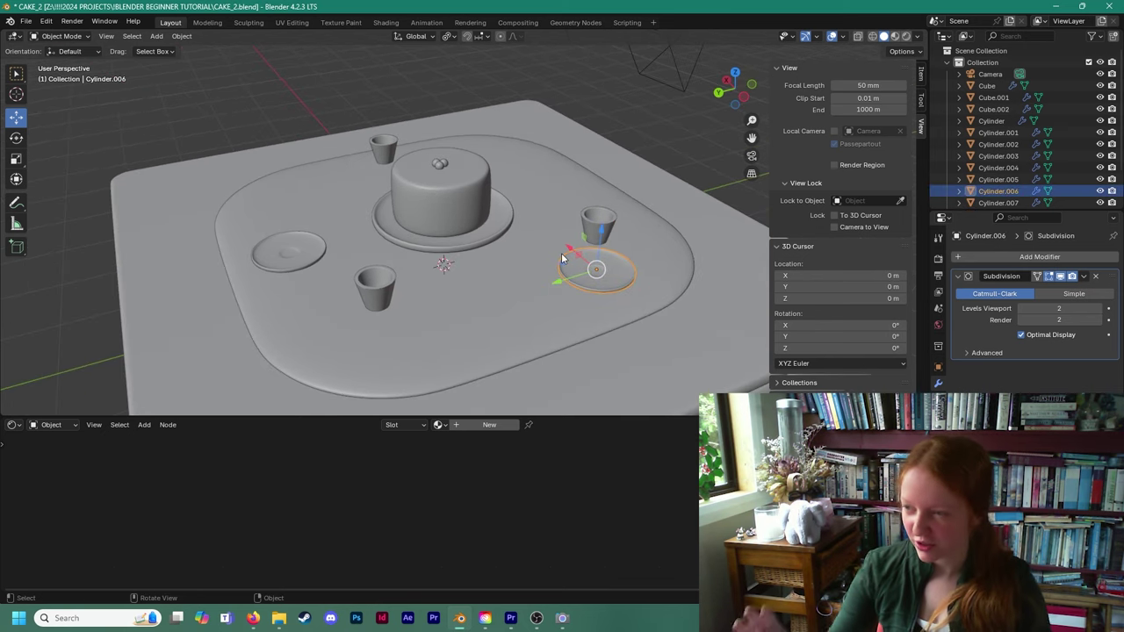
pyautogui.moveTo(562, 258); pyautogui.dragTo(557, 263, button='middle')
pyautogui.hotkey('shift', 'd')
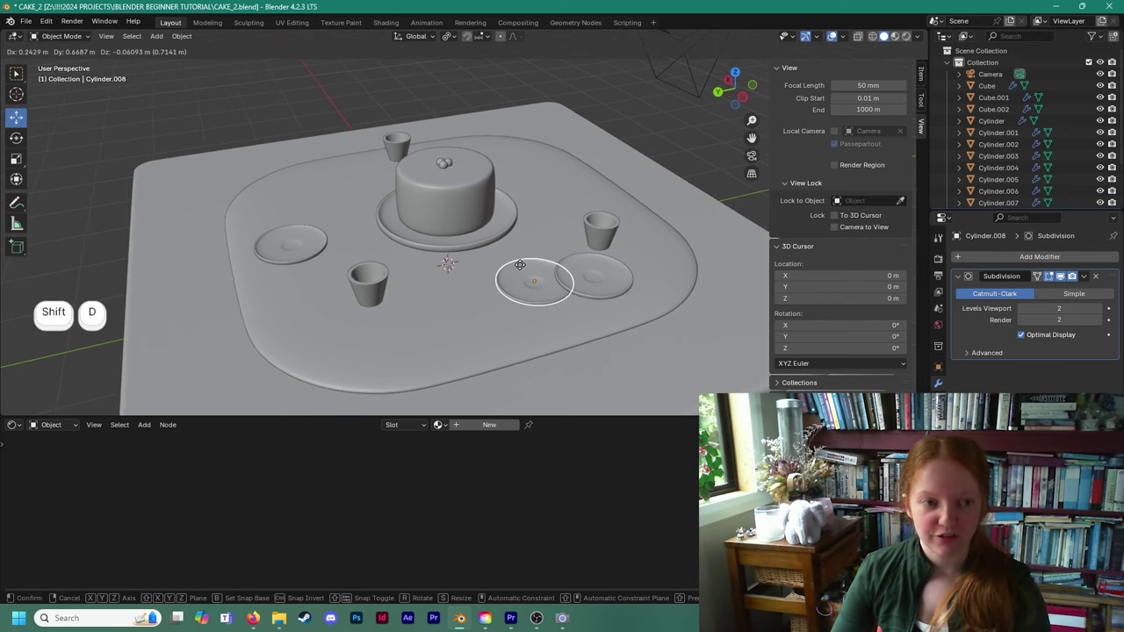
pyautogui.rightClick(541, 260)
pyautogui.moveTo(559, 285); pyautogui.dragTo(500, 298)
pyautogui.hotkey('ctrl', 'z')
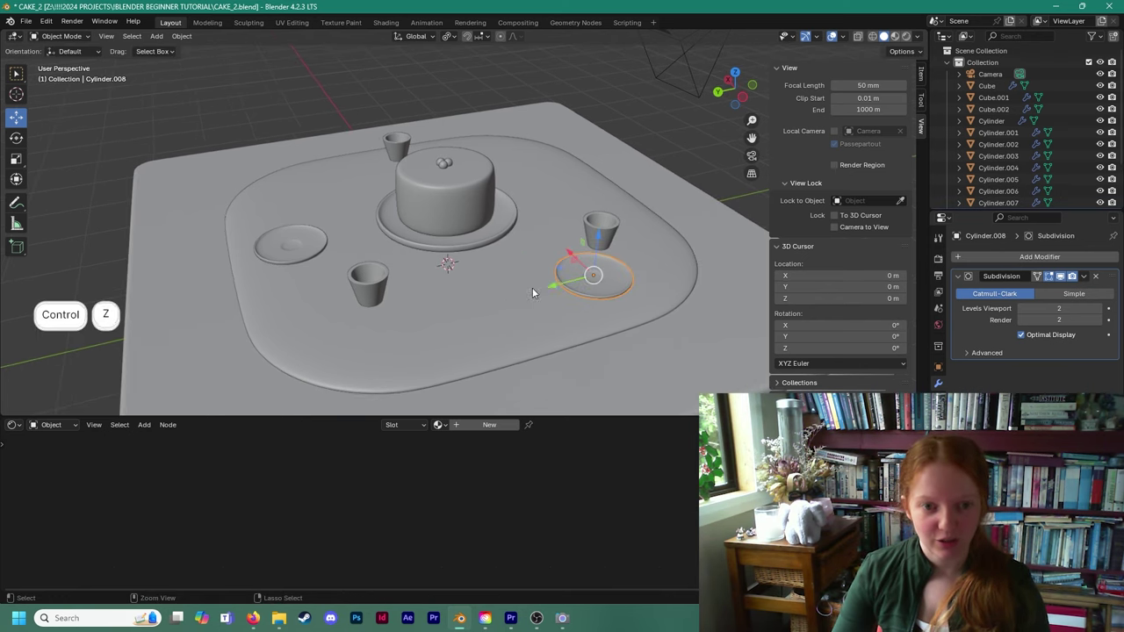
# Delete one of the two small plates overlapping in the same spot beside the cup.
pyautogui.click(641, 101)
pyautogui.moveTo(597, 239); pyautogui.dragTo(552, 238, button='middle')
pyautogui.click(602, 251)
pyautogui.click(491, 272)
pyautogui.moveTo(492, 272); pyautogui.dragTo(523, 256, button='middle')
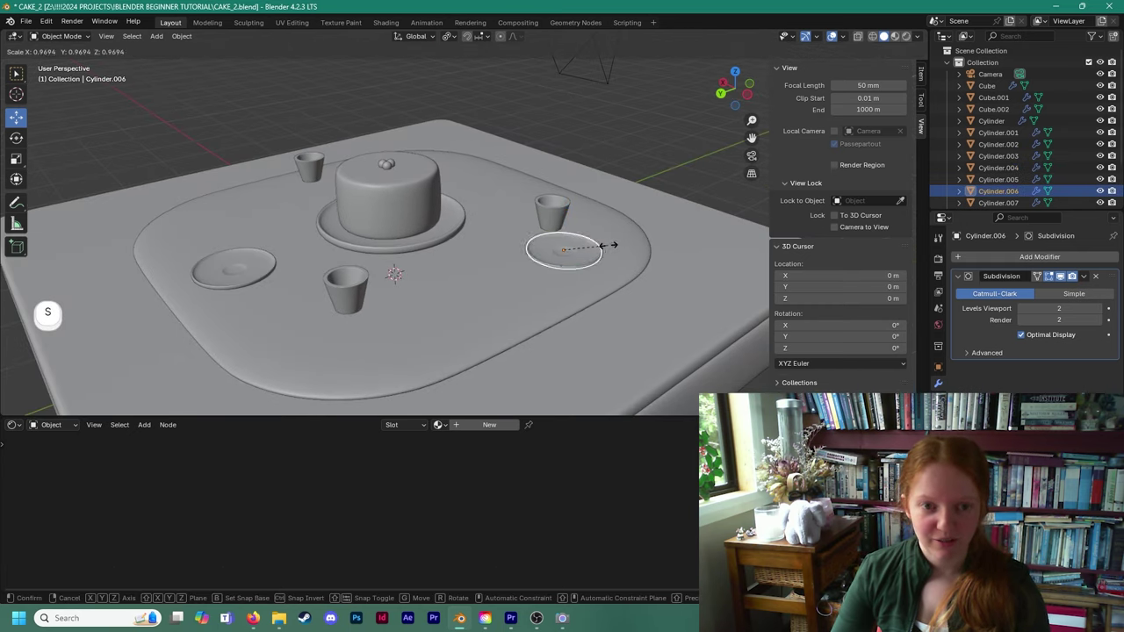
pyautogui.click(693, 273)
pyautogui.press('Delete')
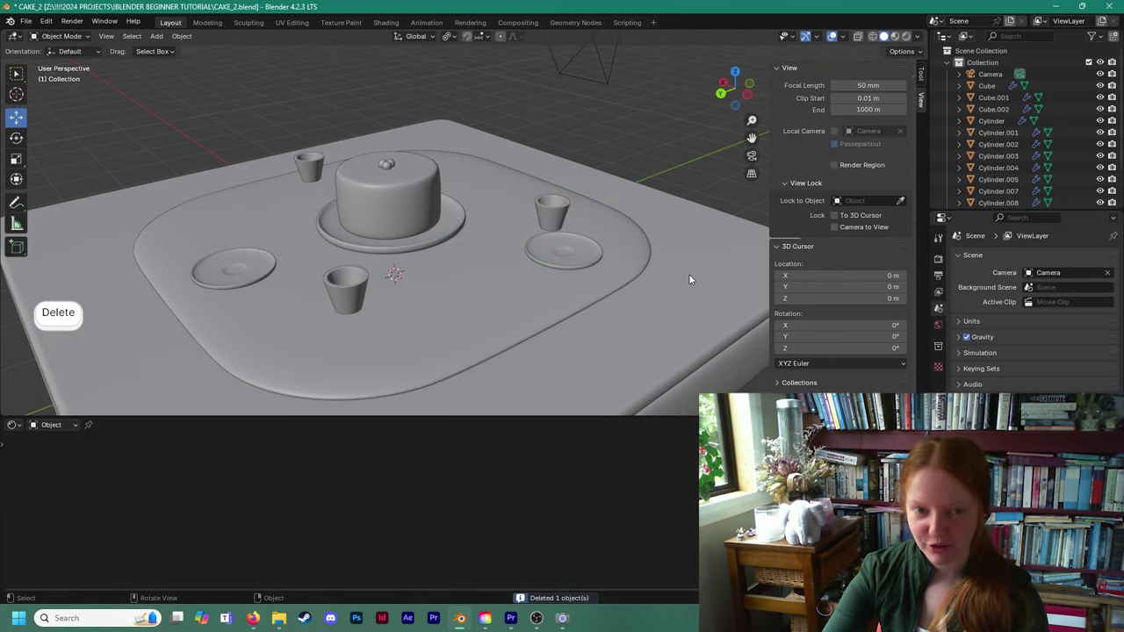
# Inspect the arrangement of cups and plates around the cake from several angles.
pyautogui.moveTo(687, 263); pyautogui.dragTo(542, 247, button='middle')
pyautogui.click(307, 267)
pyautogui.moveTo(429, 261); pyautogui.dragTo(429, 195, button='middle')
pyautogui.click(366, 162)
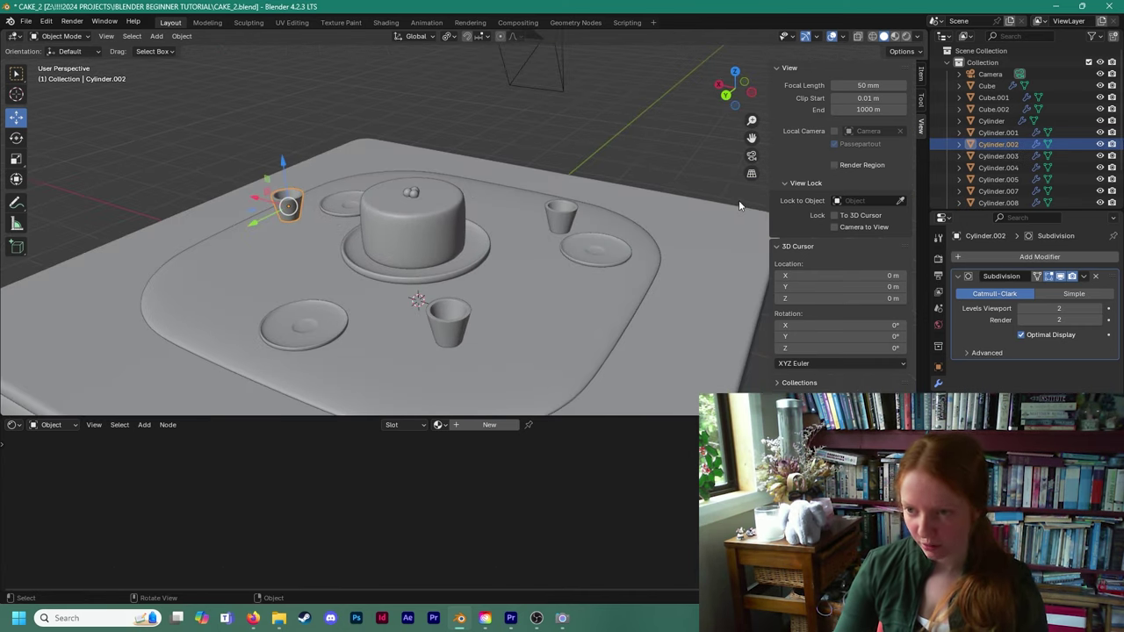
pyautogui.press('KP_0')
pyautogui.press('KP_0')
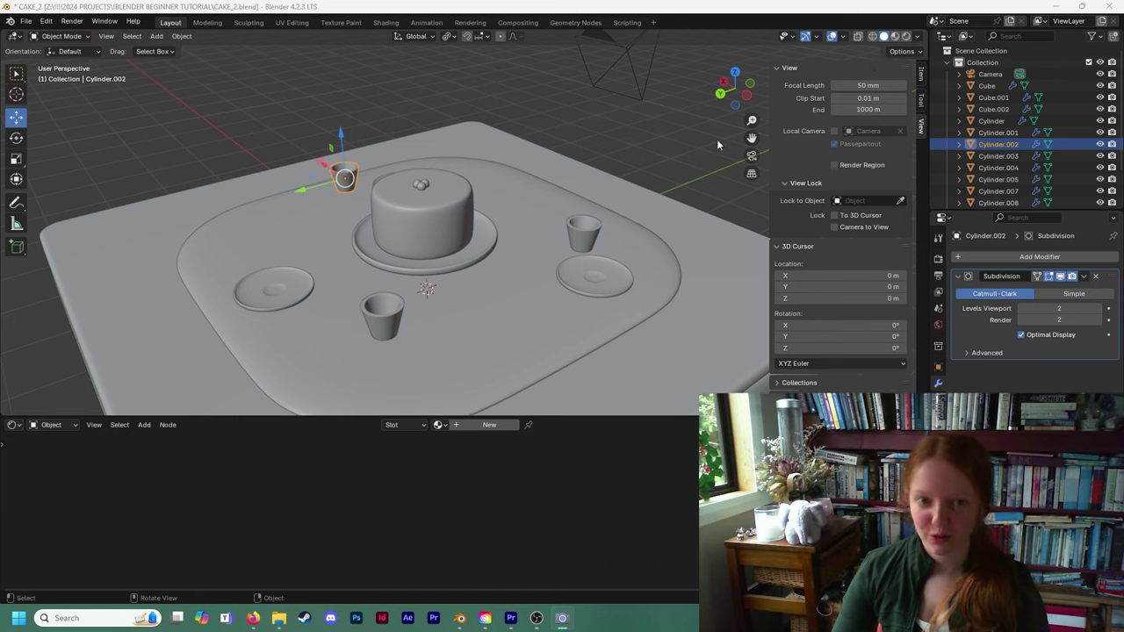
pyautogui.moveTo(526, 225); pyautogui.dragTo(435, 187, button='middle')
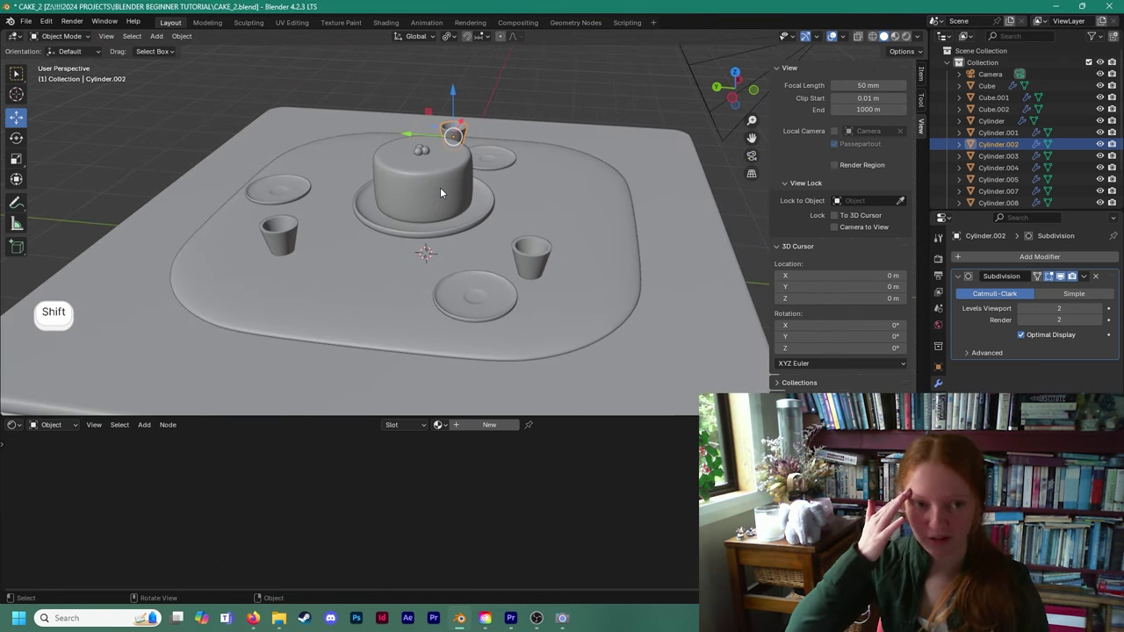
pyautogui.keyDown('shift'); pyautogui.moveTo(440, 187); pyautogui.dragTo(453, 208, button='middle'); pyautogui.keyUp('shift')
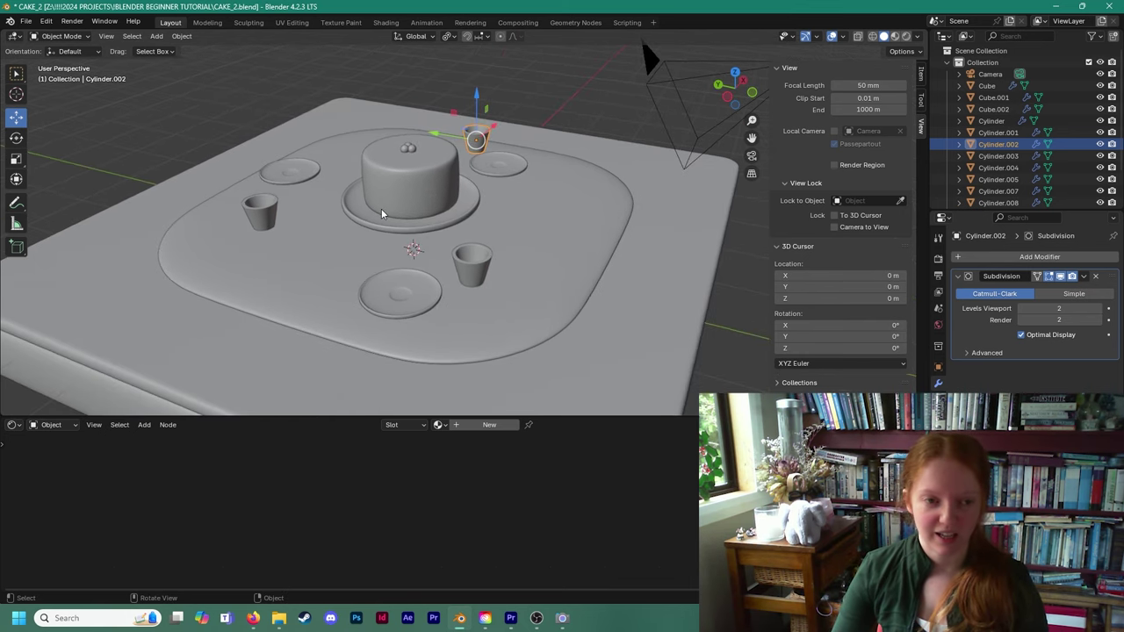
pyautogui.scroll(3, 381, 208)
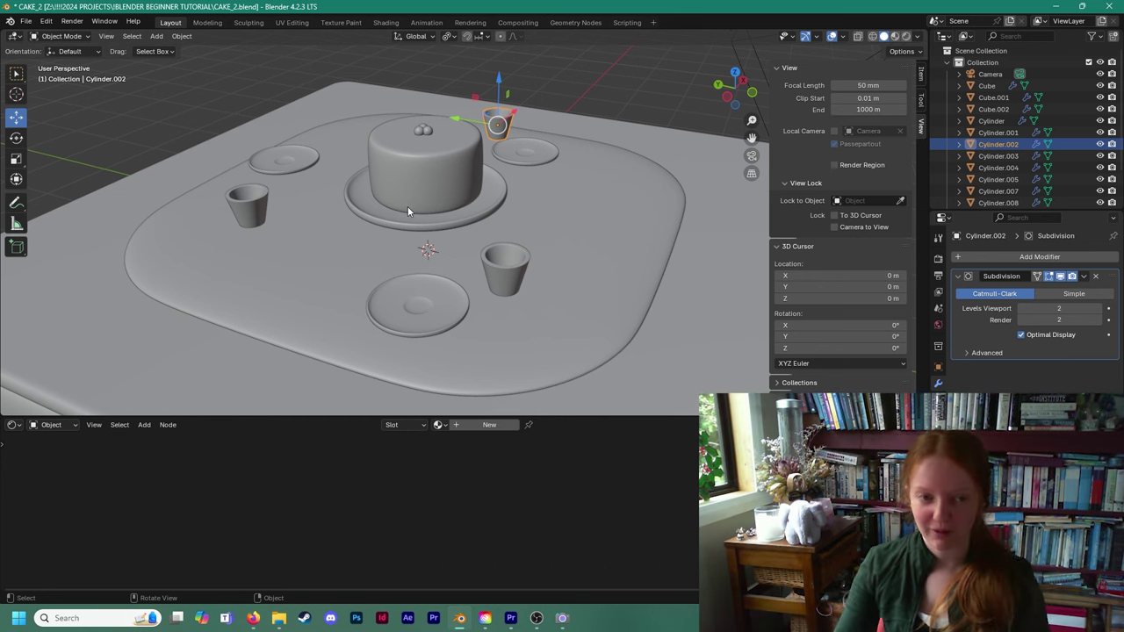
pyautogui.moveTo(407, 209); pyautogui.dragTo(447, 200, button='middle')
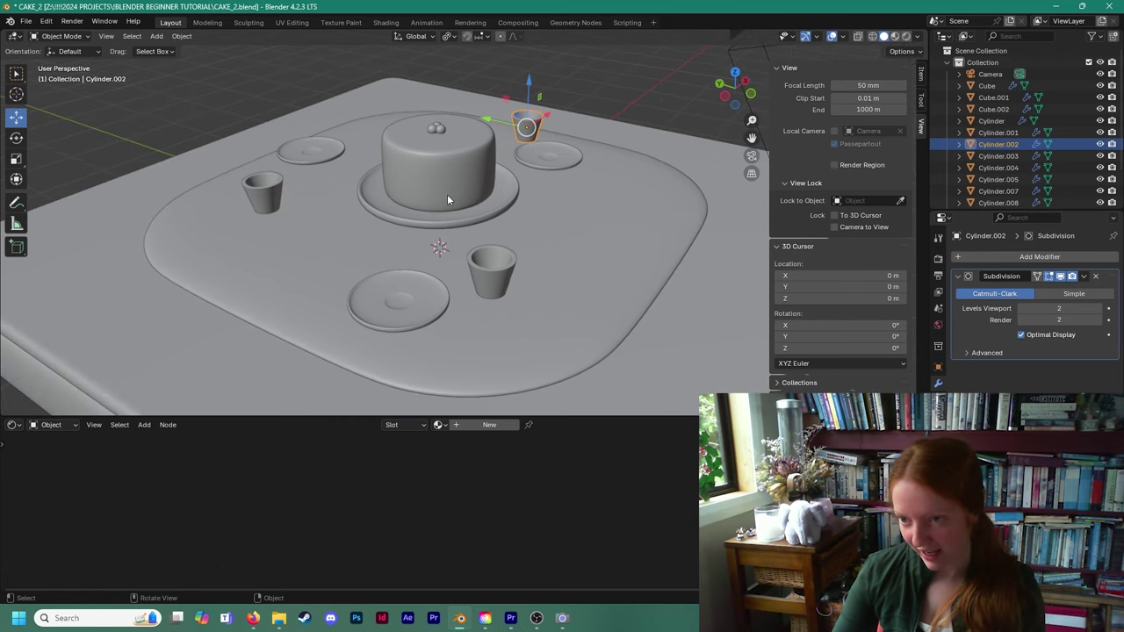
pyautogui.moveTo(447, 200); pyautogui.dragTo(410, 167, button='middle')
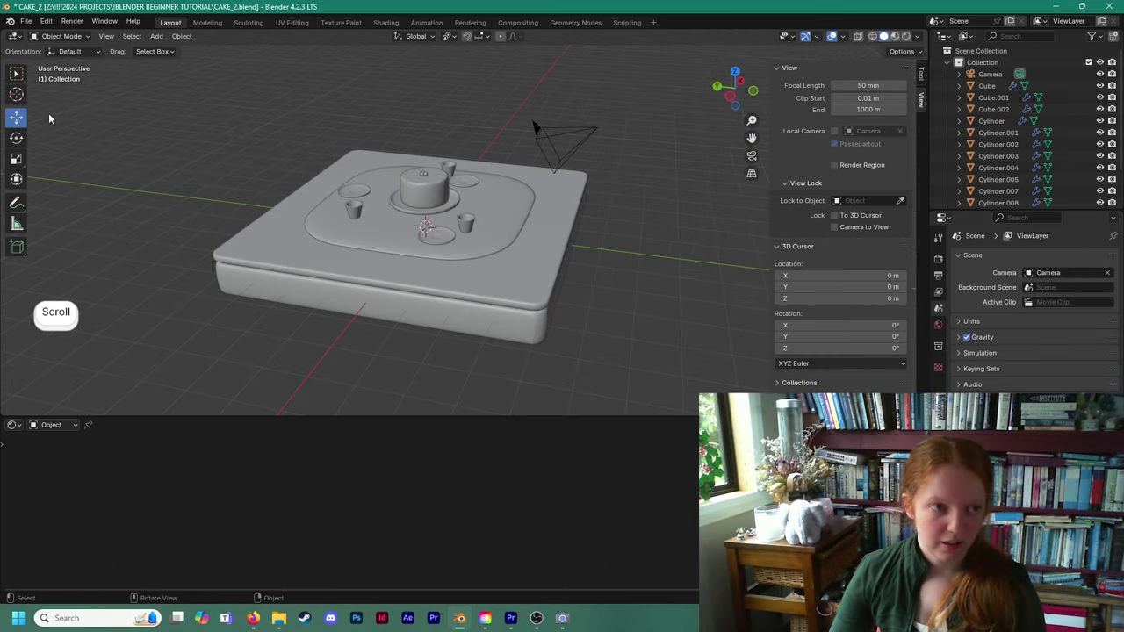
# Try placing the 3D cursor in the empty space beside the table and on the placemat near the cake.
pyautogui.click(16, 93)
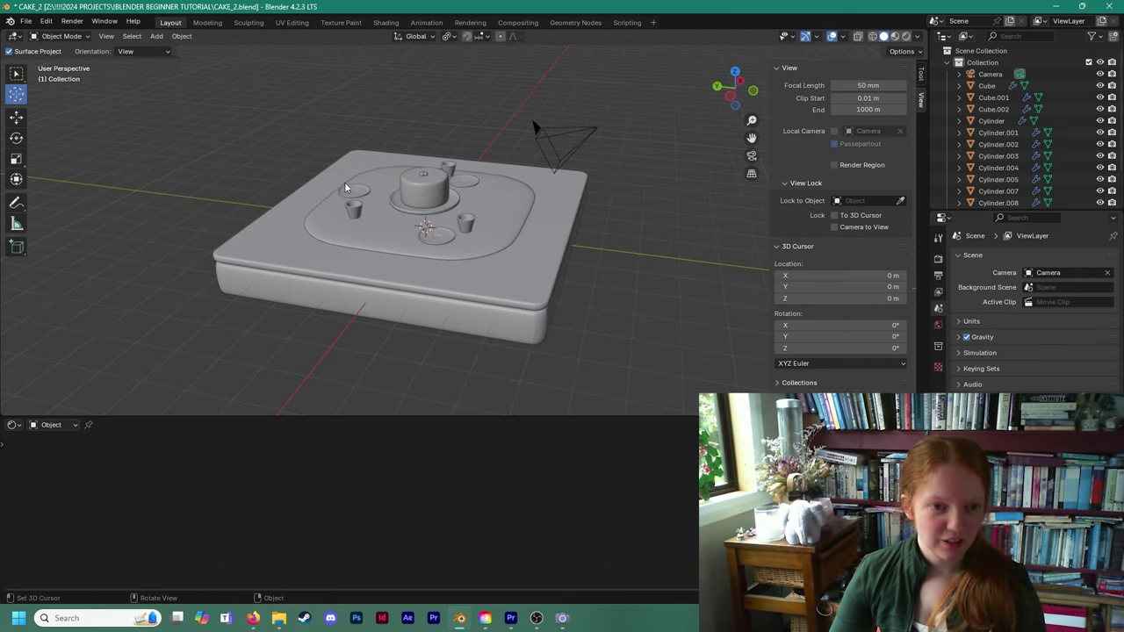
pyautogui.click(16, 117)
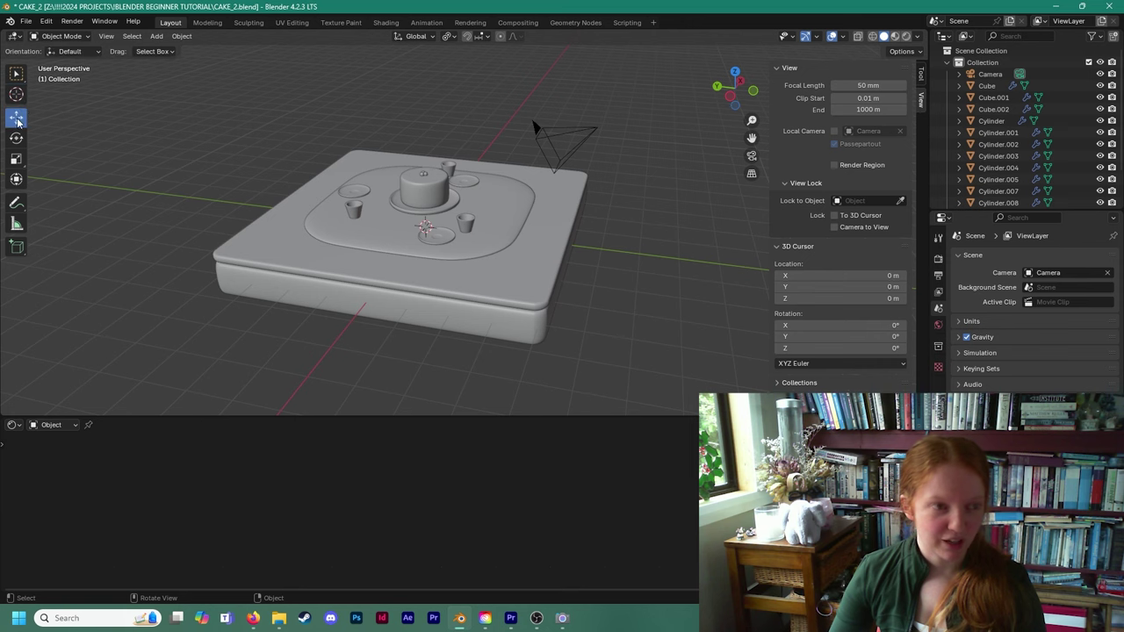
pyautogui.keyDown('shift'); pyautogui.rightClick(186, 198); pyautogui.keyUp('shift')
pyautogui.keyDown('shift'); pyautogui.moveTo(210, 200); pyautogui.dragTo(350, 230, button='middle'); pyautogui.keyUp('shift')
pyautogui.scroll(2, 397, 254)
pyautogui.keyDown('shift'); pyautogui.moveTo(276, 257); pyautogui.dragTo(423, 257, button='middle'); pyautogui.keyUp('shift')
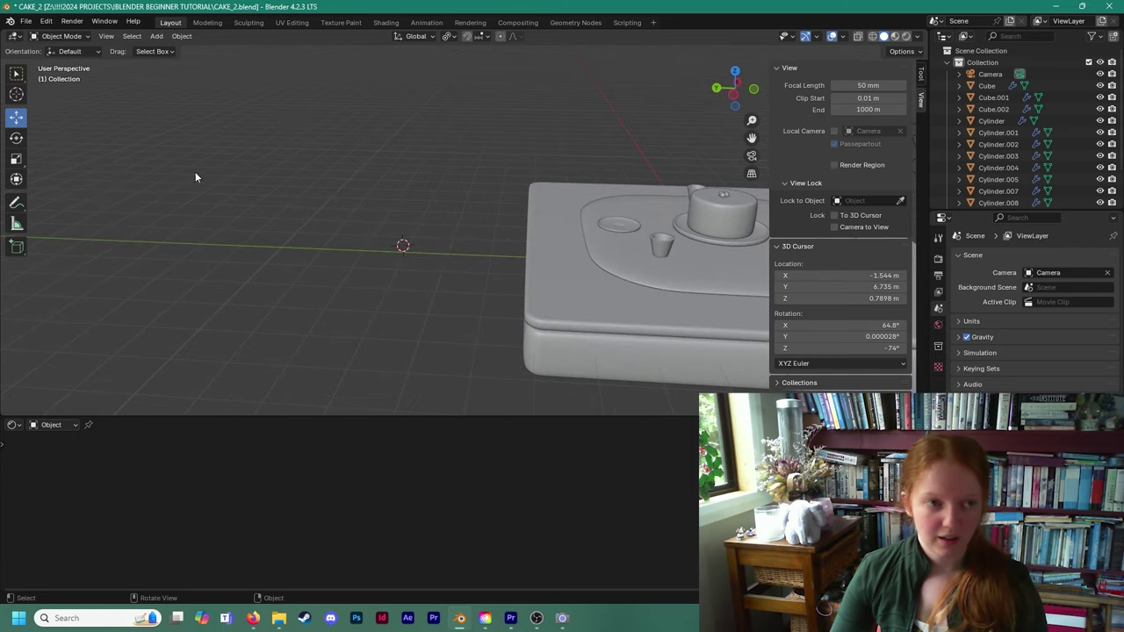
pyautogui.keyDown('shift'); pyautogui.rightClick(334, 248); pyautogui.keyUp('shift')
pyautogui.keyDown('shift'); pyautogui.moveTo(462, 252); pyautogui.dragTo(281, 217, button='middle'); pyautogui.keyUp('shift')
pyautogui.moveTo(521, 239)
pyautogui.mouseDown(button='middle')
pyautogui.moveTo(460, 206)
pyautogui.moveTo(502, 233)
pyautogui.mouseUp(button='middle')
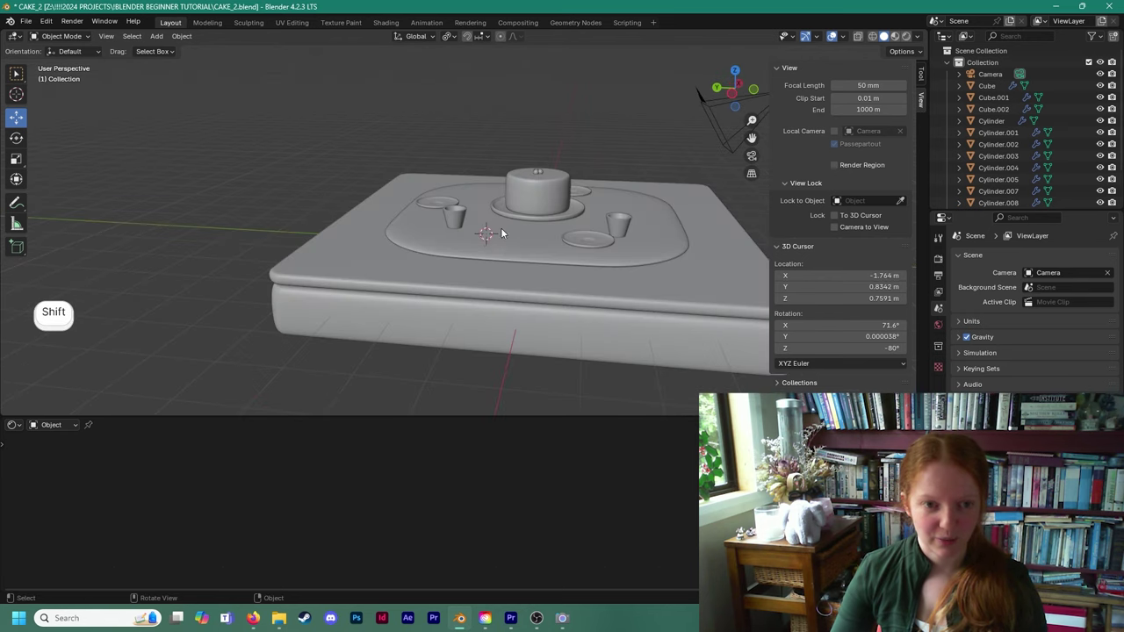
# Place the 3D cursor on the surface of the small plate in the foreground.
pyautogui.scroll(6, 322, 231)
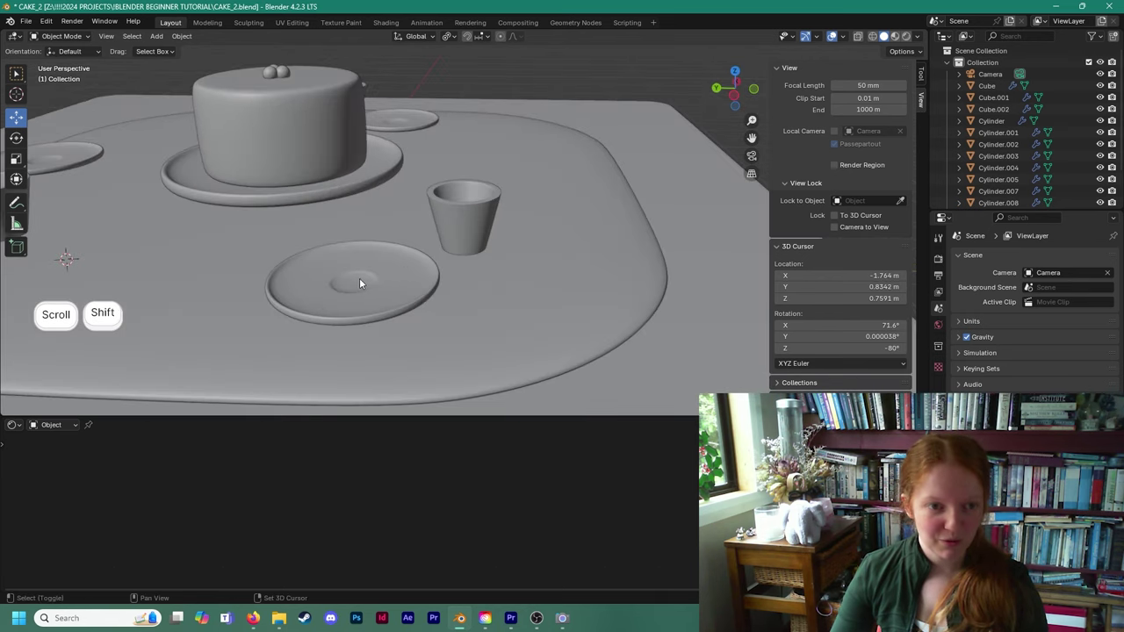
pyautogui.keyDown('shift'); pyautogui.rightClick(306, 282); pyautogui.keyUp('shift')
pyautogui.keyDown('shift'); pyautogui.moveTo(306, 282); pyautogui.dragTo(377, 258, button='middle'); pyautogui.keyUp('shift')
pyautogui.scroll(1, 369, 259)
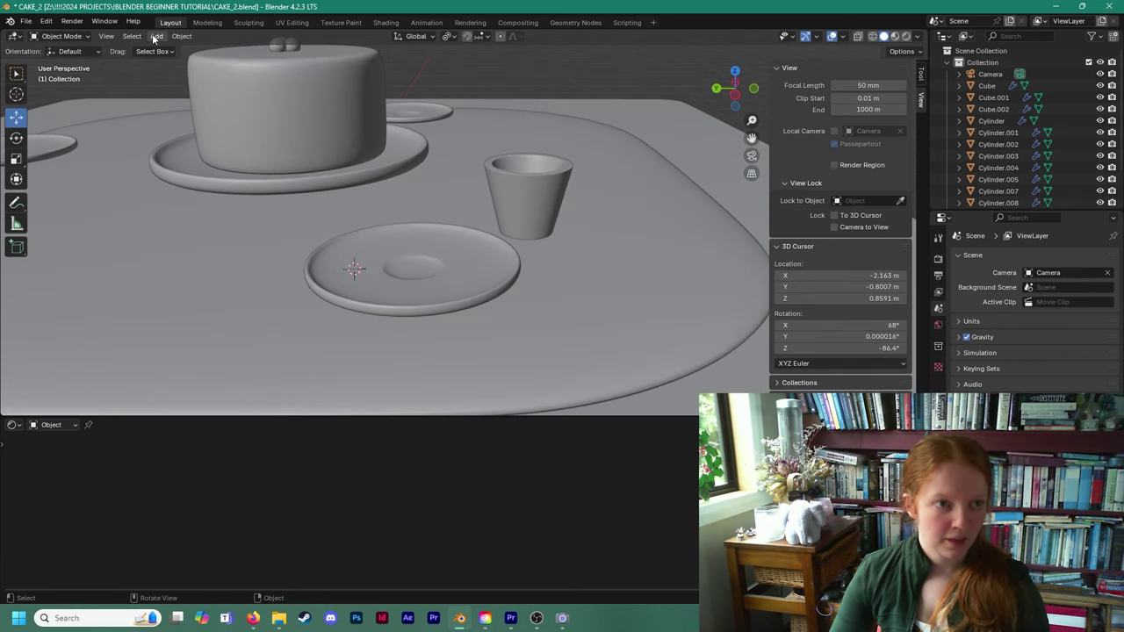
# Add a torus mesh at the 3D cursor on the small plate.
pyautogui.click(155, 36)
pyautogui.moveTo(171, 51)
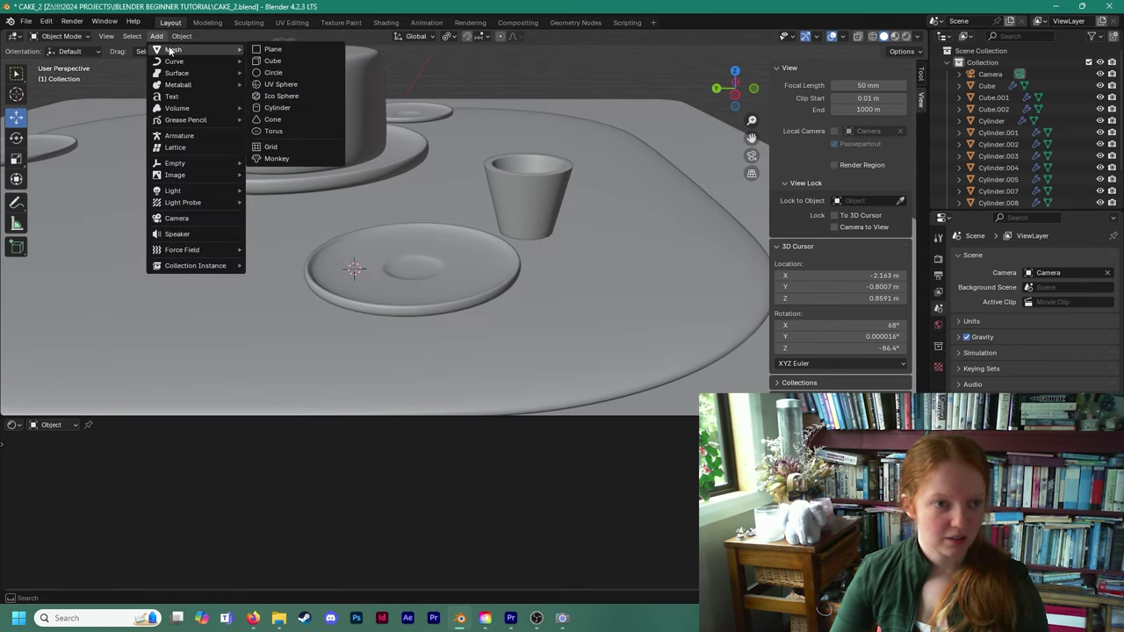
pyautogui.click(289, 132)
pyautogui.scroll(-2, 410, 193)
pyautogui.keyDown('shift'); pyautogui.moveTo(415, 192); pyautogui.dragTo(553, 173, button='middle'); pyautogui.keyUp('shift')
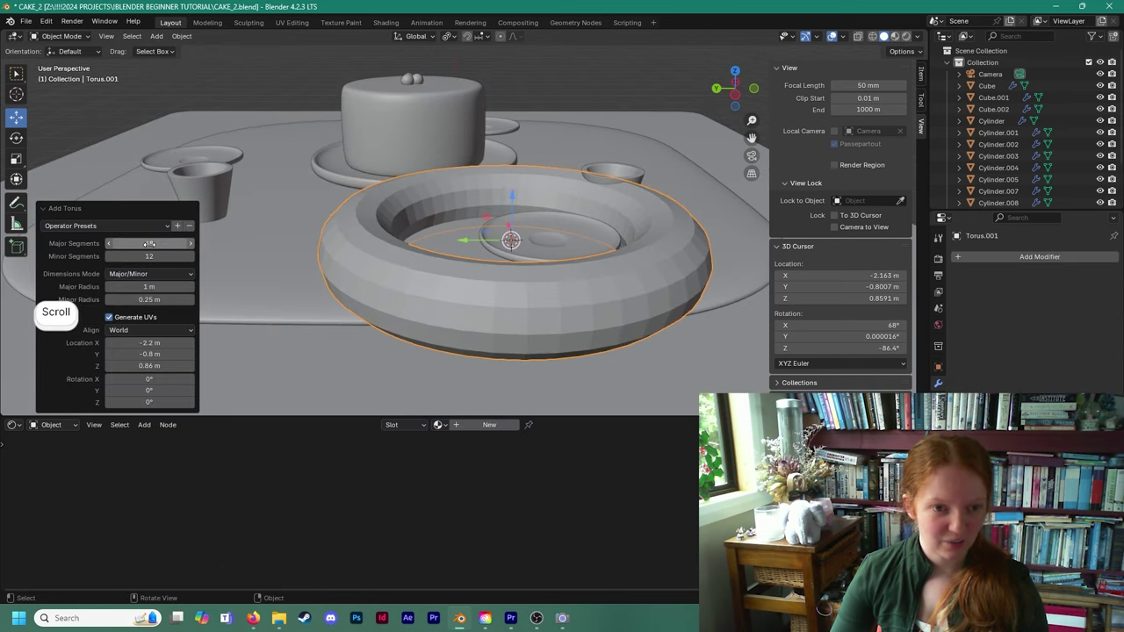
# Set the new torus's major radius to 0.5 m and its minor radius to 0.27 m.
pyautogui.moveTo(138, 286); pyautogui.dragTo(74, 286)
pyautogui.moveTo(443, 244); pyautogui.dragTo(387, 220, button='middle')
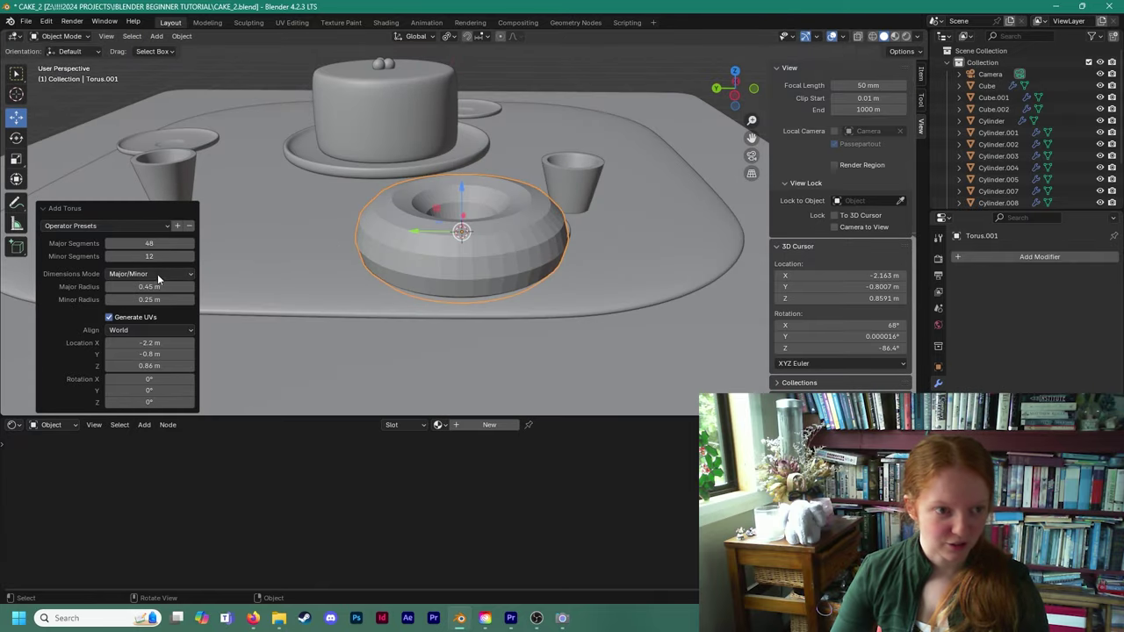
pyautogui.moveTo(149, 286)
pyautogui.mouseDown()
pyautogui.moveTo(132, 286)
pyautogui.moveTo(166, 286)
pyautogui.moveTo(114, 300)
pyautogui.moveTo(155, 299)
pyautogui.mouseUp()
pyautogui.keyDown('shift'); pyautogui.moveTo(446, 225); pyautogui.dragTo(424, 290, button='middle'); pyautogui.keyUp('shift')
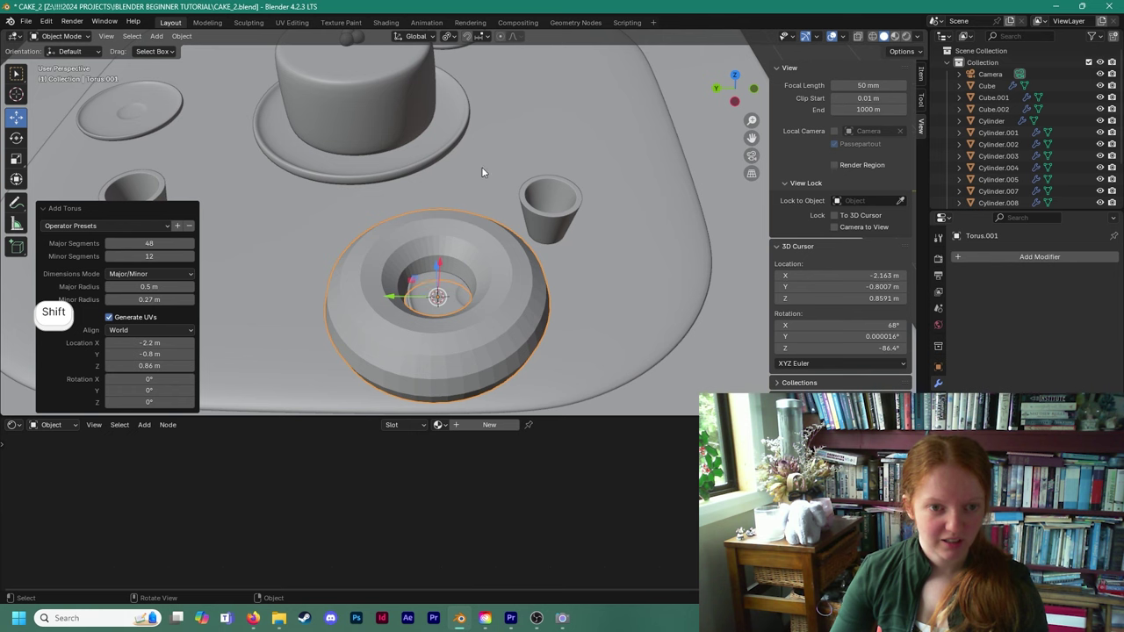
# Shade the torus smooth and scale it down uniformly to about 0.426.
pyautogui.click(486, 173)
pyautogui.click(489, 258)
pyautogui.rightClick(499, 260)
pyautogui.click(468, 163)
pyautogui.moveTo(502, 254); pyautogui.dragTo(487, 273, button='middle')
pyautogui.click(15, 158)
pyautogui.moveTo(471, 259); pyautogui.dragTo(439, 264)
pyautogui.keyDown('shift'); pyautogui.moveTo(452, 261); pyautogui.dragTo(415, 249, button='middle'); pyautogui.keyUp('shift')
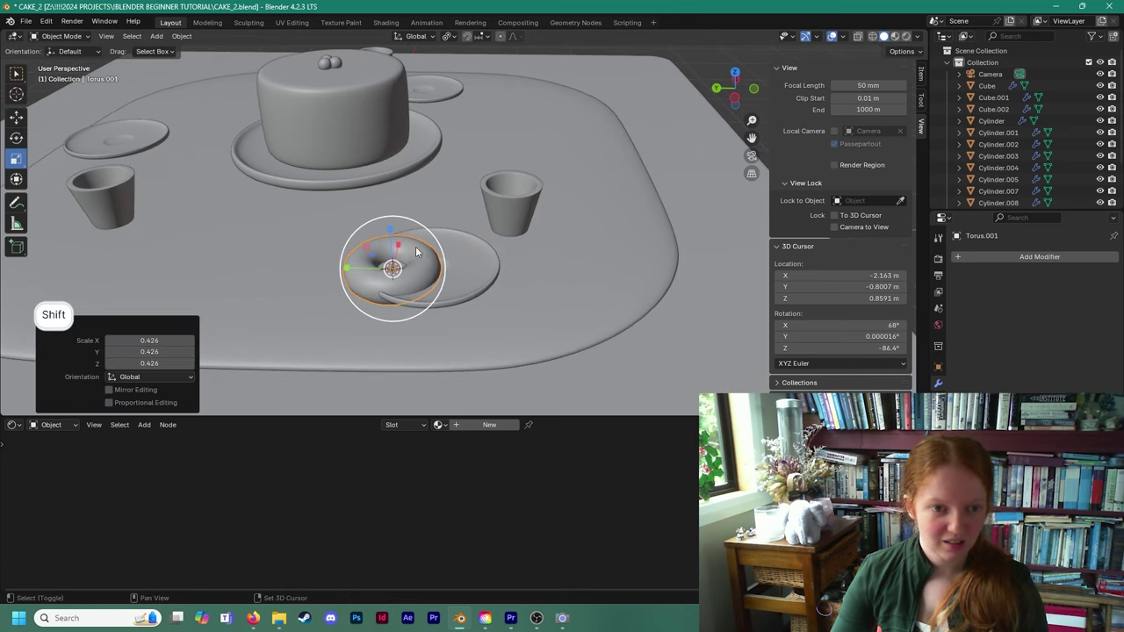
# Centre the torus on the small plate and raise it about 0.084 m to rest on the surface.
pyautogui.click(16, 117)
pyautogui.moveTo(352, 273); pyautogui.dragTo(396, 273)
pyautogui.scroll(2, 432, 280)
pyautogui.moveTo(432, 280); pyautogui.dragTo(370, 269, button='middle')
pyautogui.moveTo(370, 262); pyautogui.dragTo(374, 258)
pyautogui.moveTo(365, 274); pyautogui.dragTo(357, 245, button='middle')
pyautogui.moveTo(352, 220); pyautogui.dragTo(355, 197)
pyautogui.moveTo(354, 198); pyautogui.dragTo(393, 211, button='middle')
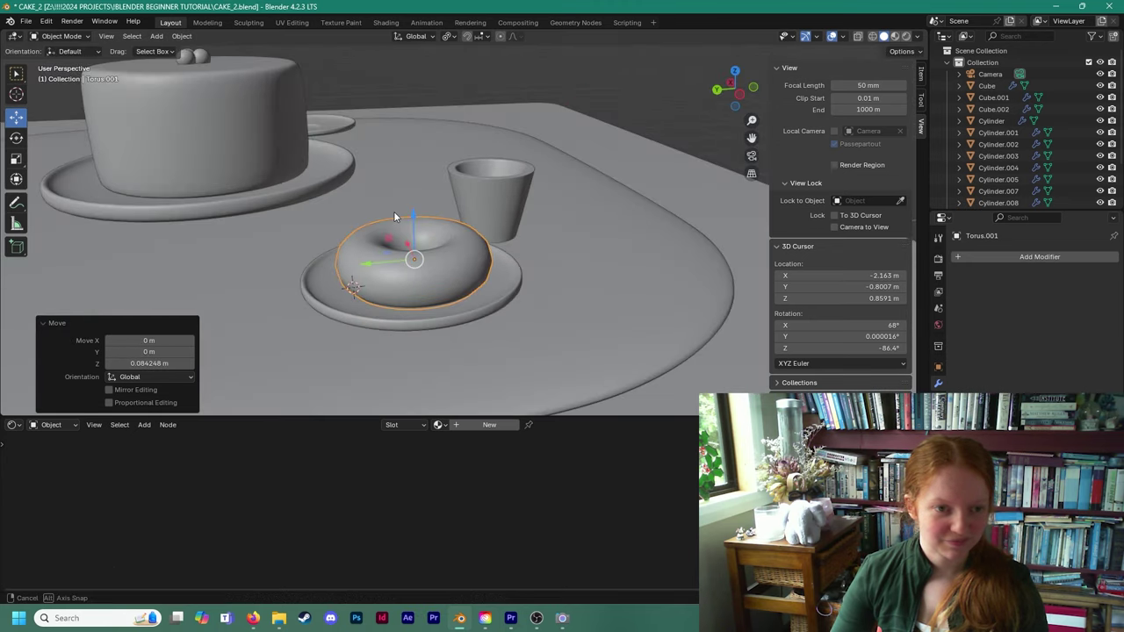
# Scale the torus down slightly to leave a wider plate rim around it.
pyautogui.click(15, 160)
pyautogui.moveTo(369, 260); pyautogui.dragTo(412, 231)
pyautogui.click(16, 120)
pyautogui.click(446, 112)
# Duplicate the torus and move the copy along the Y axis toward the empty small plate on the cake's left side.
pyautogui.moveTo(446, 112); pyautogui.dragTo(350, 198, button='middle')
pyautogui.scroll(-3, 329, 158)
pyautogui.keyDown('shift'); pyautogui.moveTo(349, 197); pyautogui.dragTo(350, 219, button='middle'); pyautogui.keyUp('shift')
pyautogui.moveTo(263, 221); pyautogui.dragTo(368, 223, button='middle')
pyautogui.keyDown('shift'); pyautogui.moveTo(368, 223); pyautogui.dragTo(459, 188, button='middle'); pyautogui.keyUp('shift')
pyautogui.click(526, 247)
pyautogui.moveTo(526, 247); pyautogui.dragTo(478, 175, button='middle')
pyautogui.keyDown('shift'); pyautogui.moveTo(478, 176); pyautogui.dragTo(522, 242, button='middle'); pyautogui.keyUp('shift')
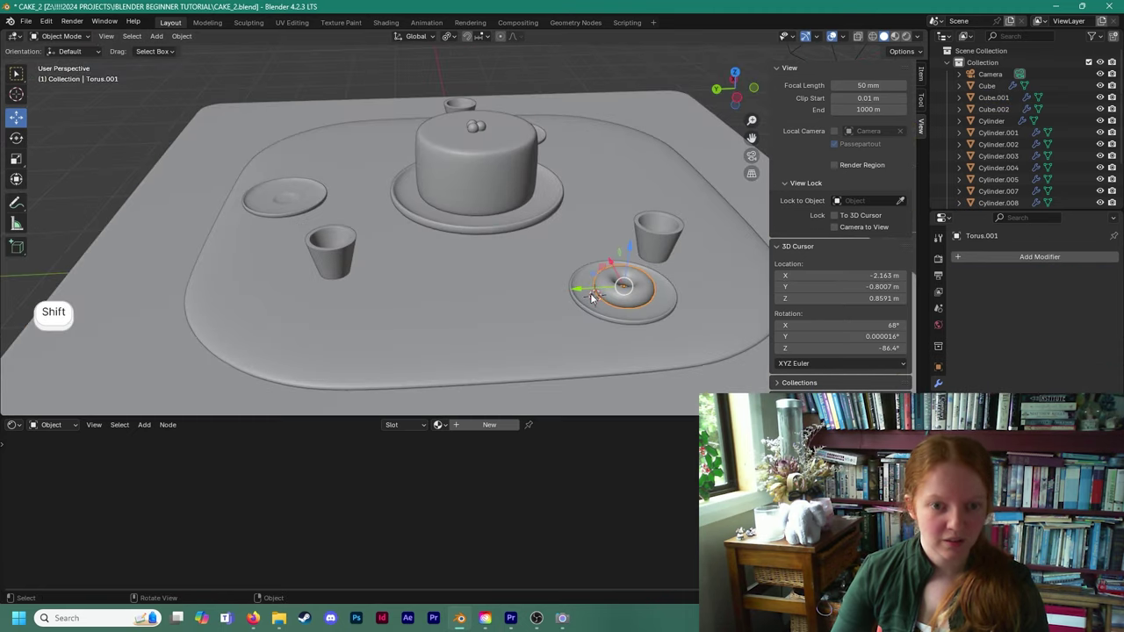
pyautogui.hotkey('shift', 'd')
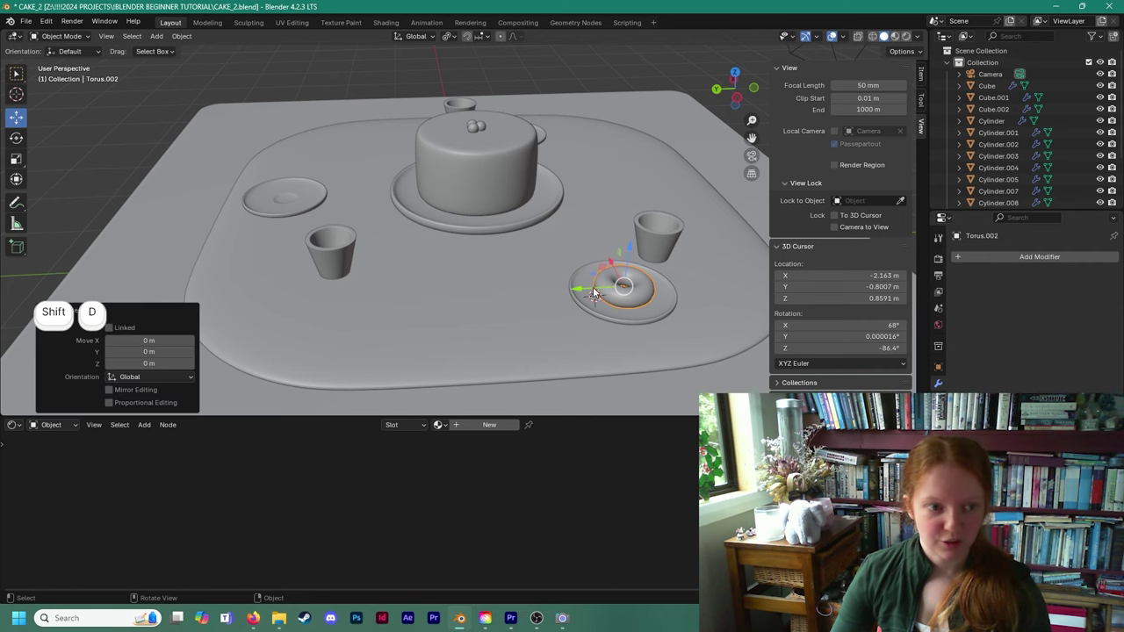
pyautogui.press('y')
pyautogui.click(241, 297)
# Move the duplicated torus across the table onto the empty small plate behind the left cup.
pyautogui.moveTo(240, 297); pyautogui.dragTo(468, 286, button='middle')
pyautogui.scroll(-1, 423, 321)
pyautogui.scroll(-1, 468, 288)
pyautogui.moveTo(445, 295); pyautogui.dragTo(269, 273)
pyautogui.moveTo(355, 298)
pyautogui.mouseDown(button='middle')
pyautogui.moveTo(366, 269)
pyautogui.moveTo(383, 270)
pyautogui.moveTo(339, 298)
pyautogui.mouseUp(button='middle')
pyautogui.scroll(1, 339, 299)
pyautogui.moveTo(652, 117); pyautogui.dragTo(569, 292, button='middle')
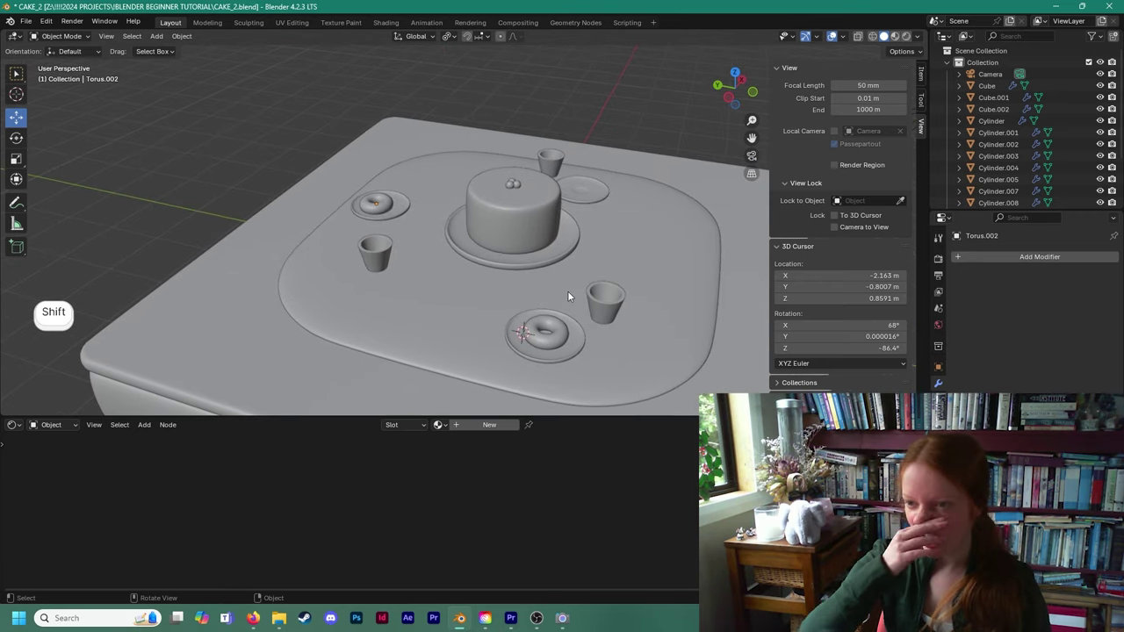
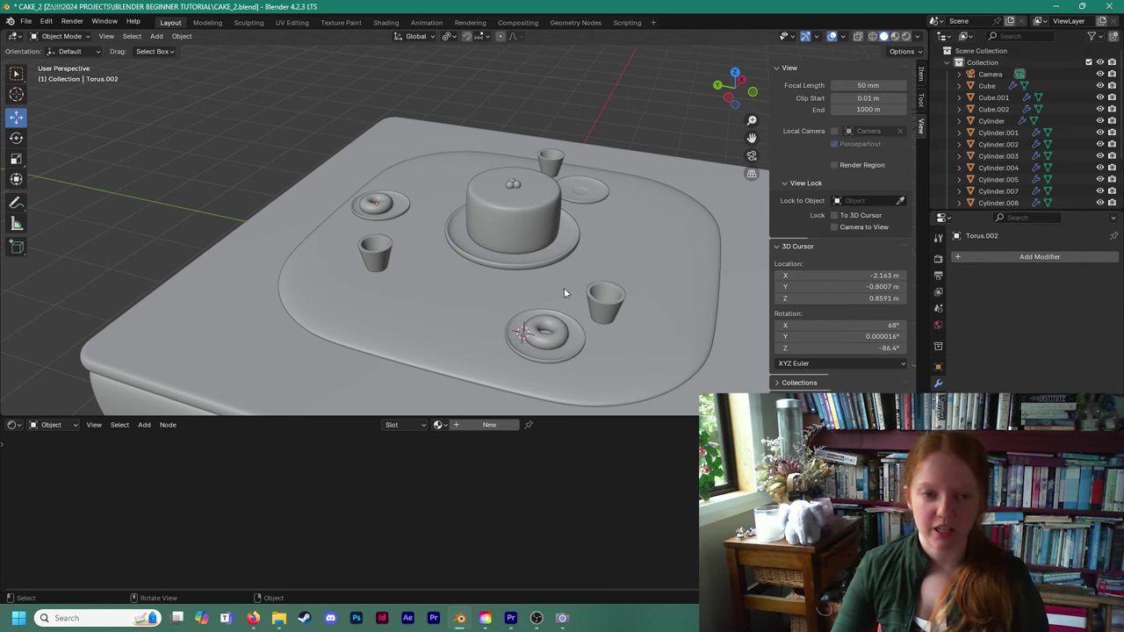
# Place the 3D cursor on the empty area of the placemat in front of the cake.
pyautogui.keyDown('shift'); pyautogui.scroll(-2, 583, 289); pyautogui.keyUp('shift')
pyautogui.moveTo(667, 260); pyautogui.dragTo(519, 221, button='middle')
pyautogui.scroll(-1, 518, 221)
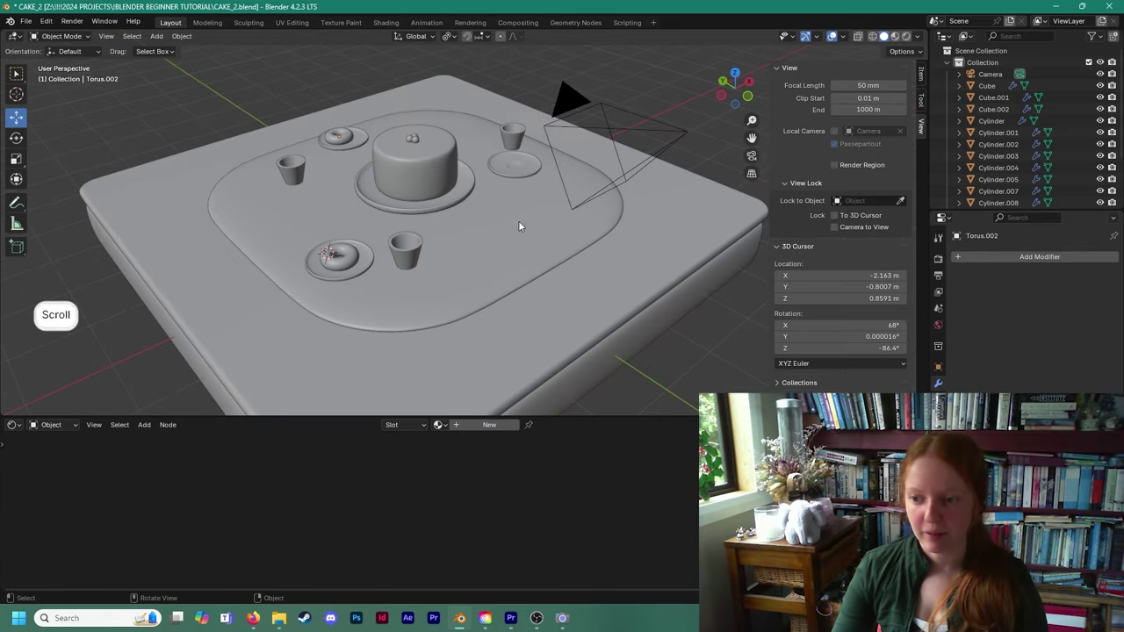
pyautogui.scroll(2, 518, 226)
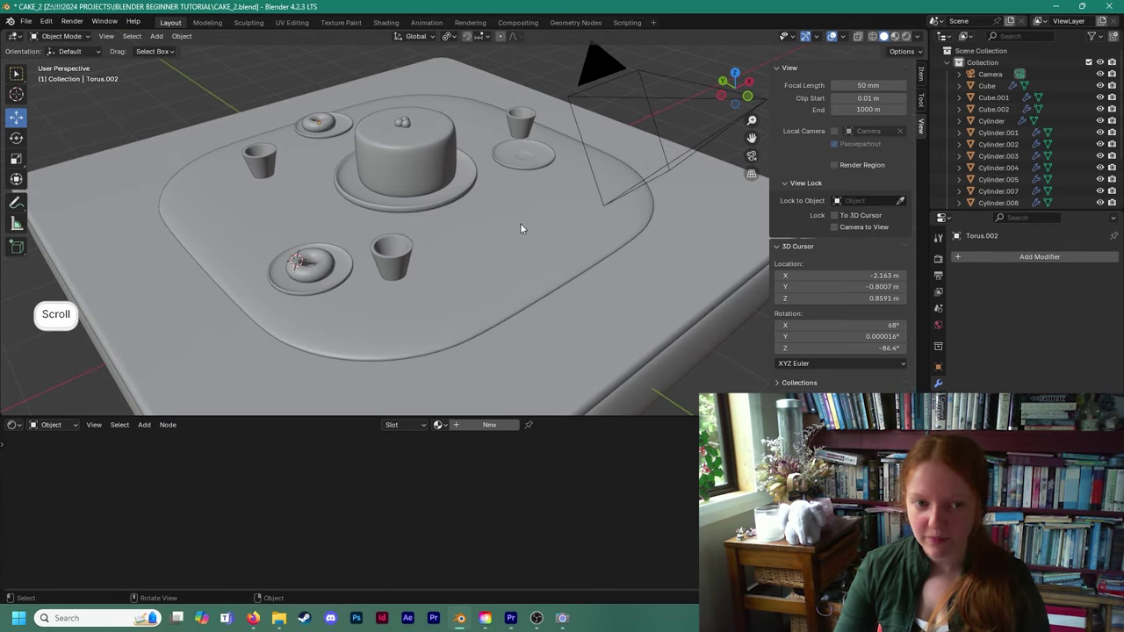
pyautogui.keyDown('shift'); pyautogui.scroll(-1, 514, 237); pyautogui.keyUp('shift')
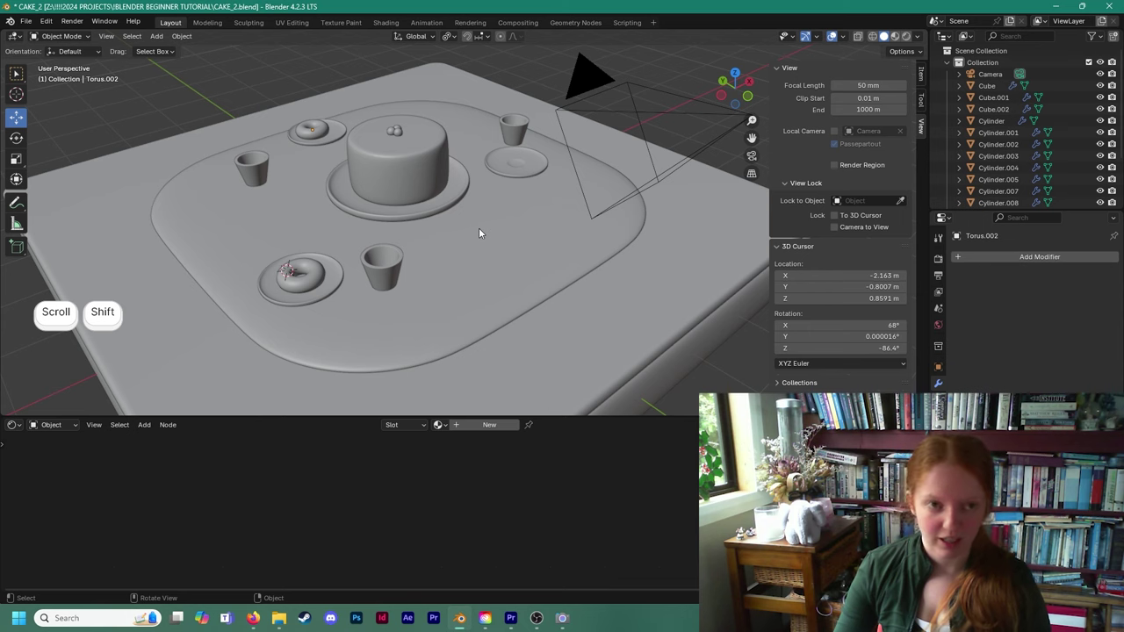
pyautogui.scroll(-1, 490, 215)
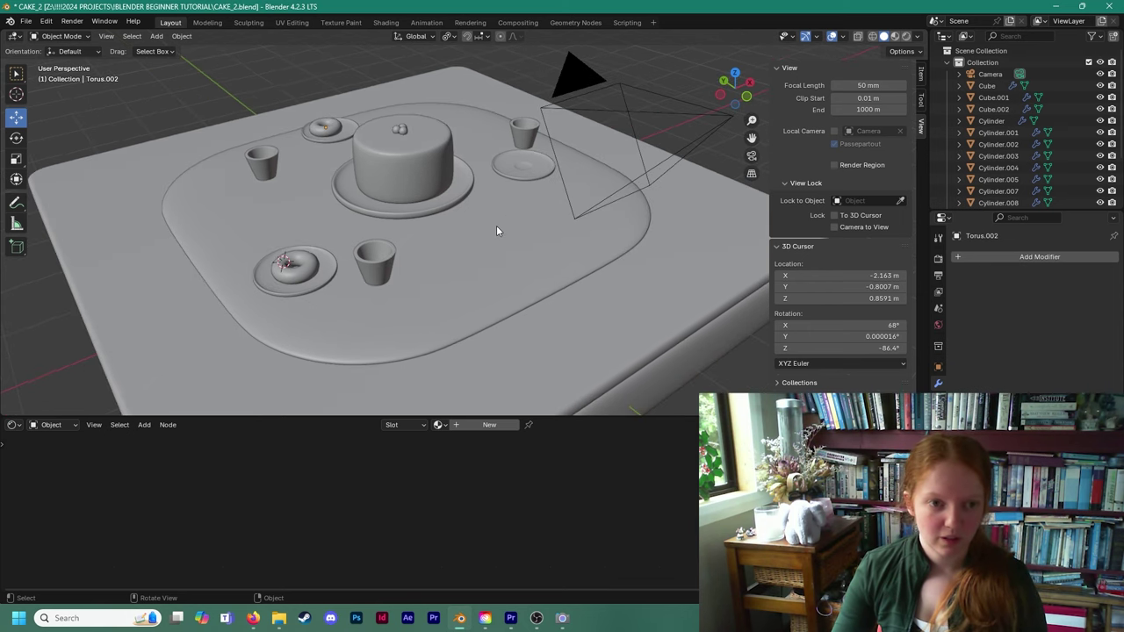
pyautogui.press('shift')
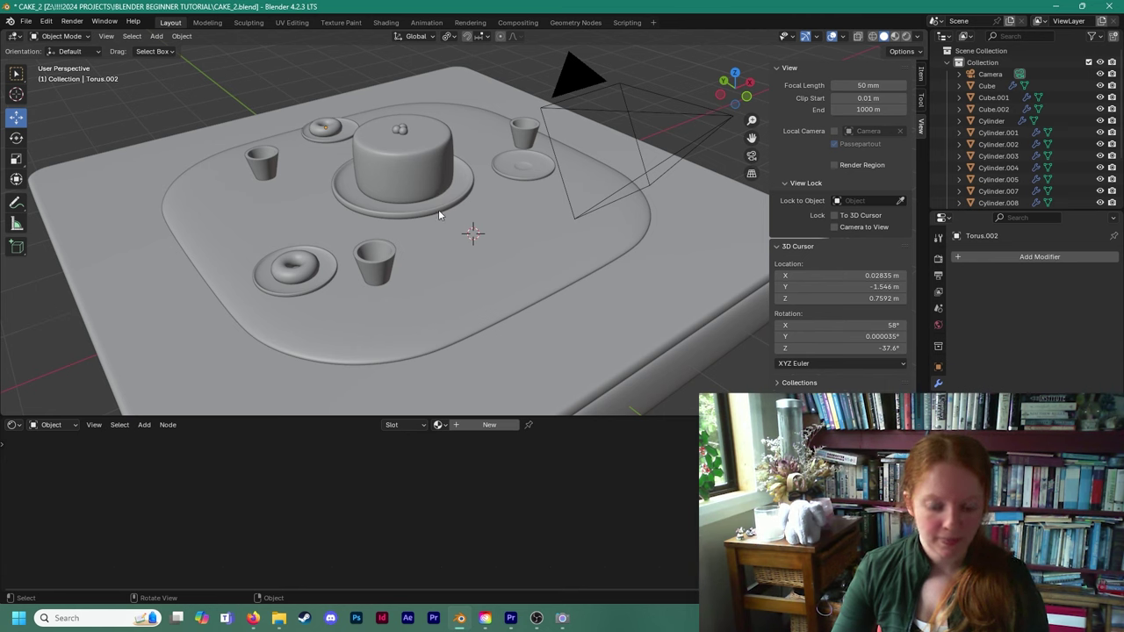
# Add a cylinder mesh at the 3D cursor on the placemat.
pyautogui.click(179, 37)
pyautogui.moveTo(156, 38)
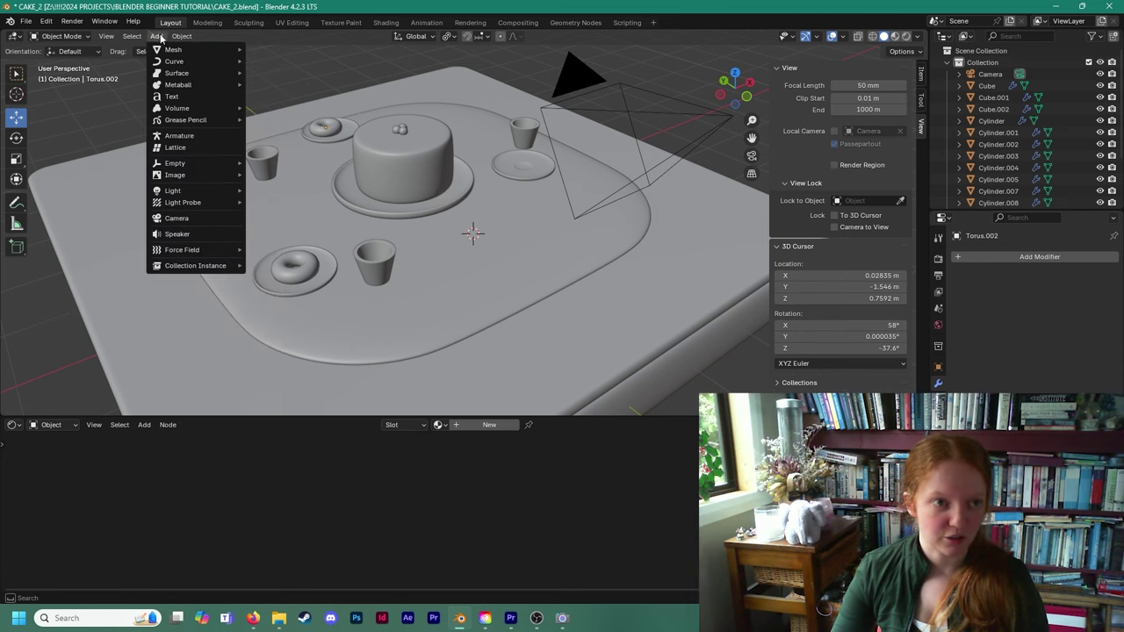
pyautogui.click(282, 108)
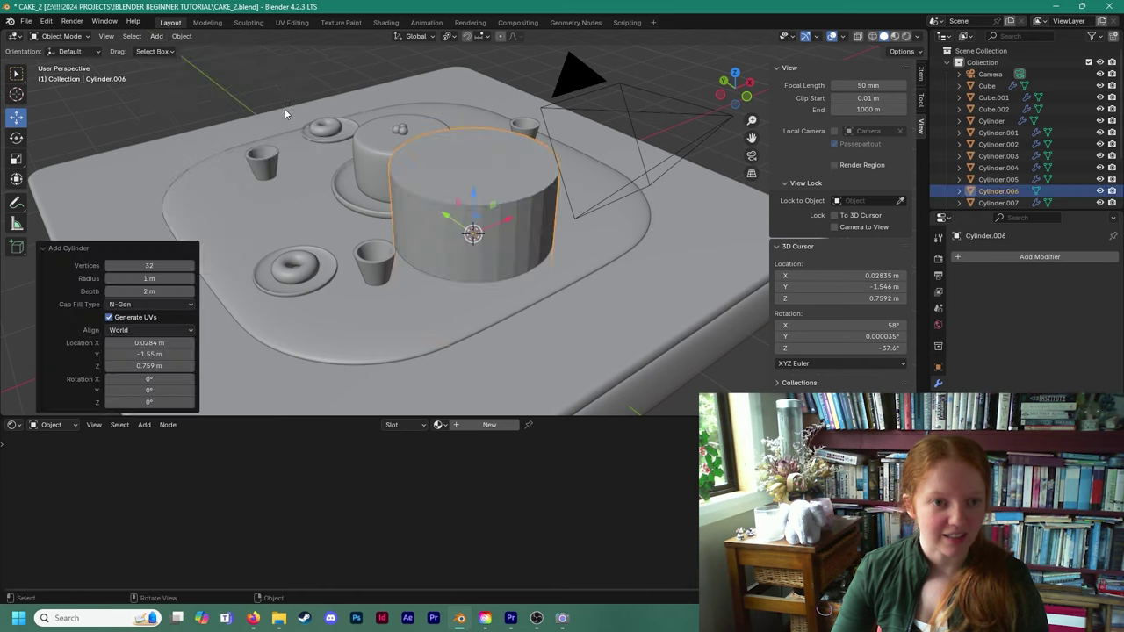
pyautogui.moveTo(382, 165); pyautogui.dragTo(549, 176, button='middle')
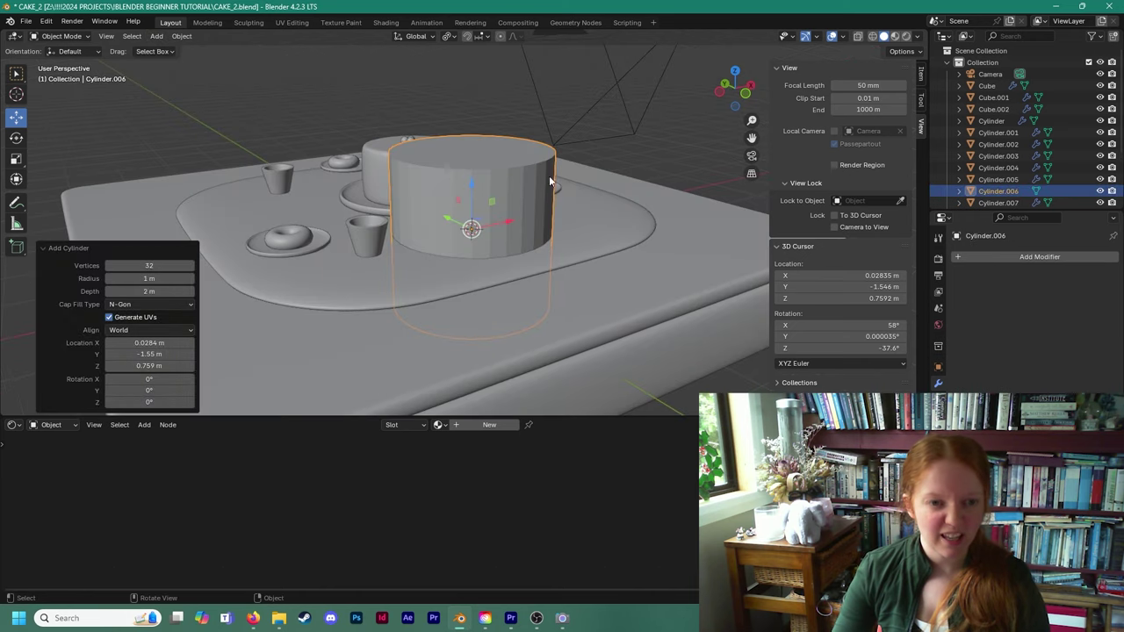
# Scale the cylinder down uniformly and raise it about 0.61 m so it stands on the placemat.
pyautogui.click(19, 158)
pyautogui.moveTo(510, 195); pyautogui.dragTo(446, 155)
pyautogui.click(16, 117)
pyautogui.keyDown('shift'); pyautogui.moveTo(446, 155); pyautogui.dragTo(445, 217, button='middle'); pyautogui.keyUp('shift')
pyautogui.scroll(3, 445, 217)
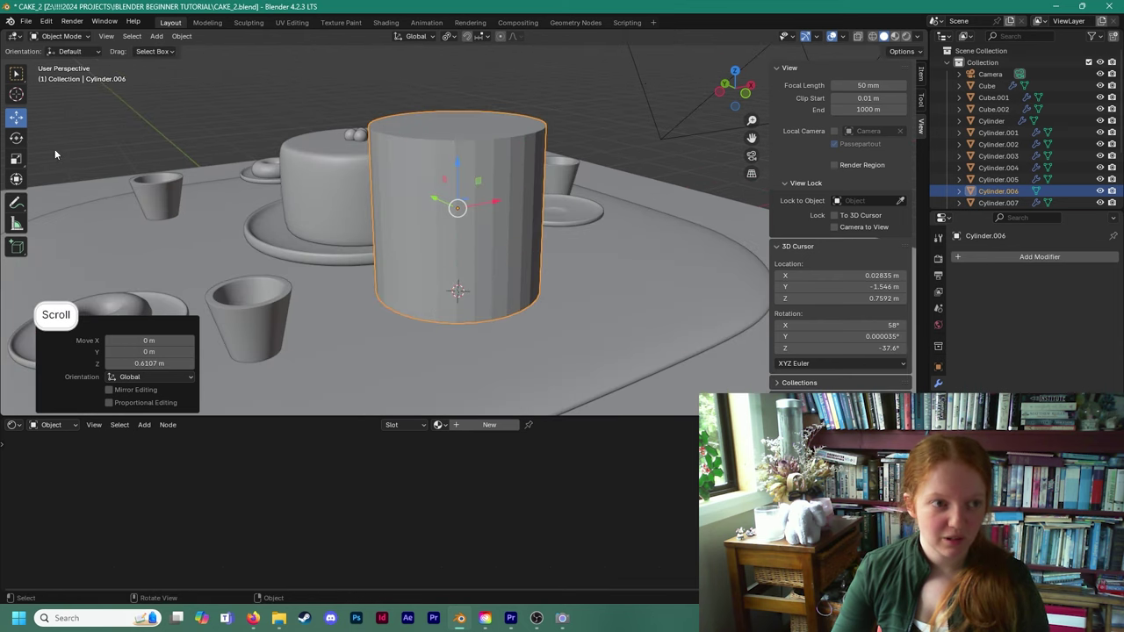
pyautogui.keyDown('shift'); pyautogui.click(391, 151); pyautogui.keyUp('shift')
pyautogui.moveTo(391, 151); pyautogui.dragTo(427, 211, button='middle')
pyautogui.click(427, 211)
# Enter Edit Mode on the cylinder and select only its top face using face selection.
pyautogui.click(63, 36)
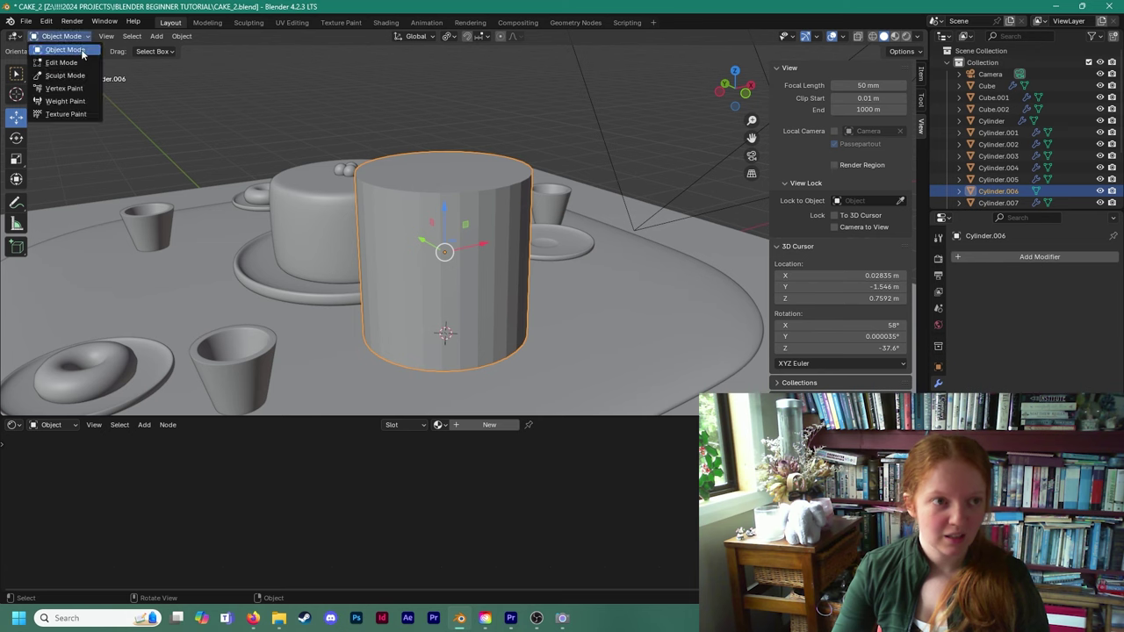
pyautogui.click(61, 63)
pyautogui.click(116, 36)
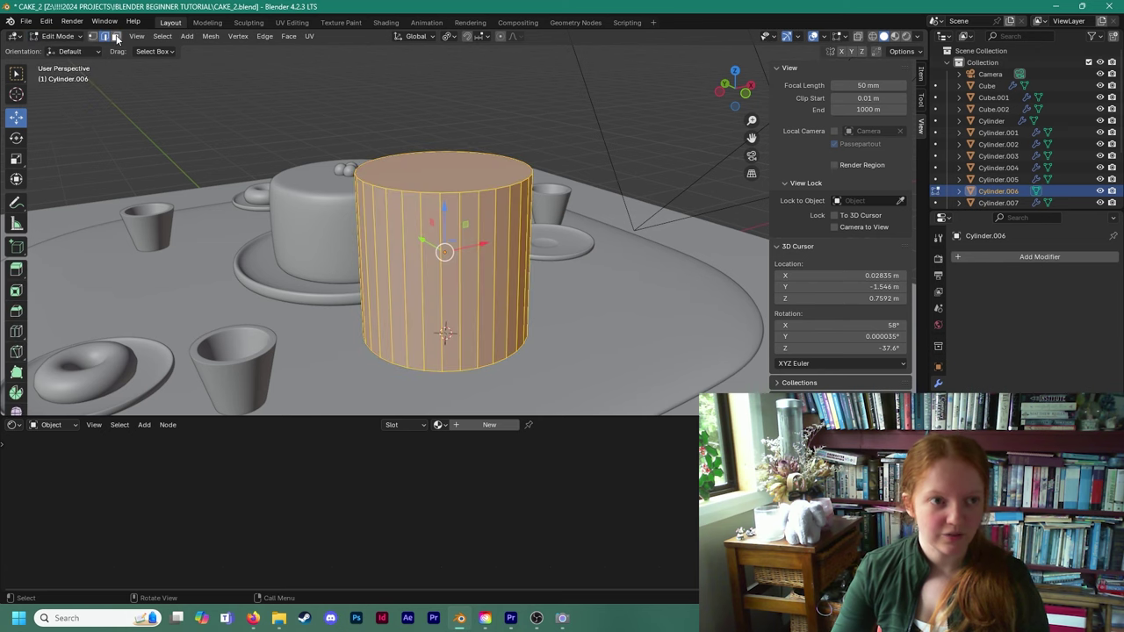
pyautogui.click(289, 103)
pyautogui.click(446, 176)
pyautogui.moveTo(446, 176); pyautogui.dragTo(464, 228, button='middle')
pyautogui.scroll(2, 404, 227)
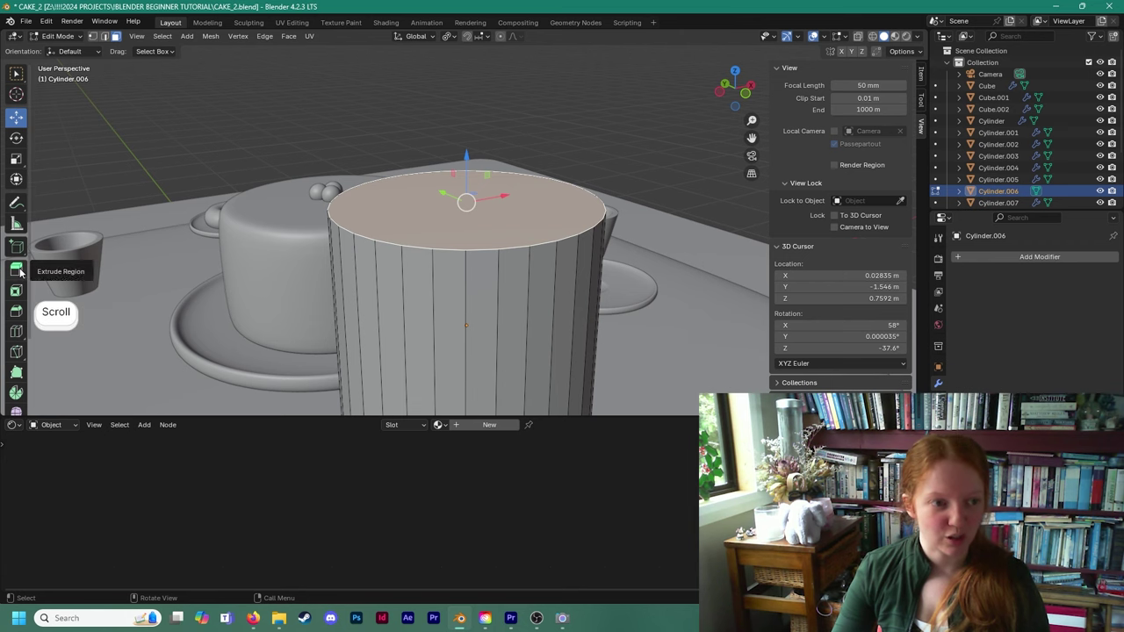
pyautogui.keyDown('shift'); pyautogui.moveTo(447, 227); pyautogui.dragTo(459, 250, button='middle'); pyautogui.keyUp('shift')
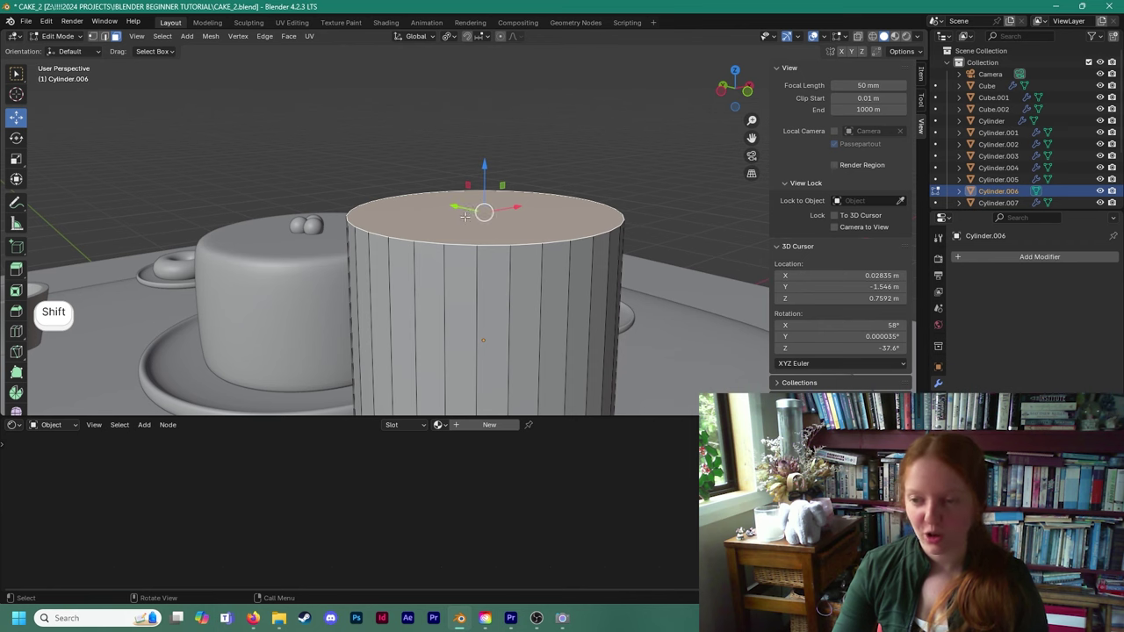
# Try extruding the cylinder's top face upward about 0.31 m, and undo the extrusion.
pyautogui.press('e')
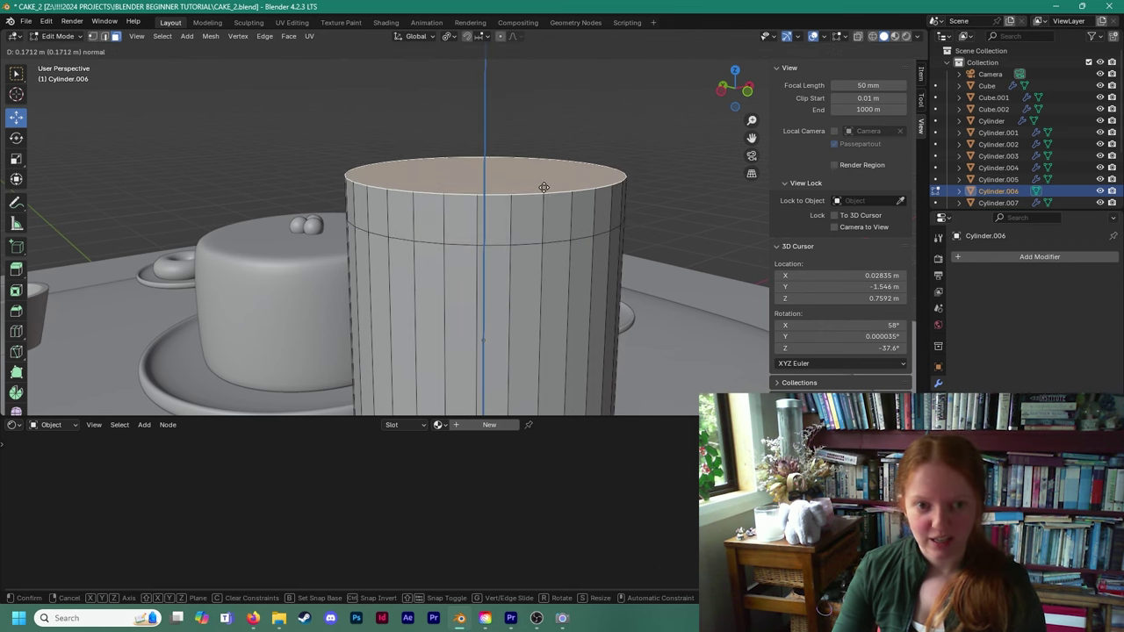
pyautogui.press('Escape')
pyautogui.click(16, 268)
pyautogui.moveTo(484, 170); pyautogui.dragTo(485, 95)
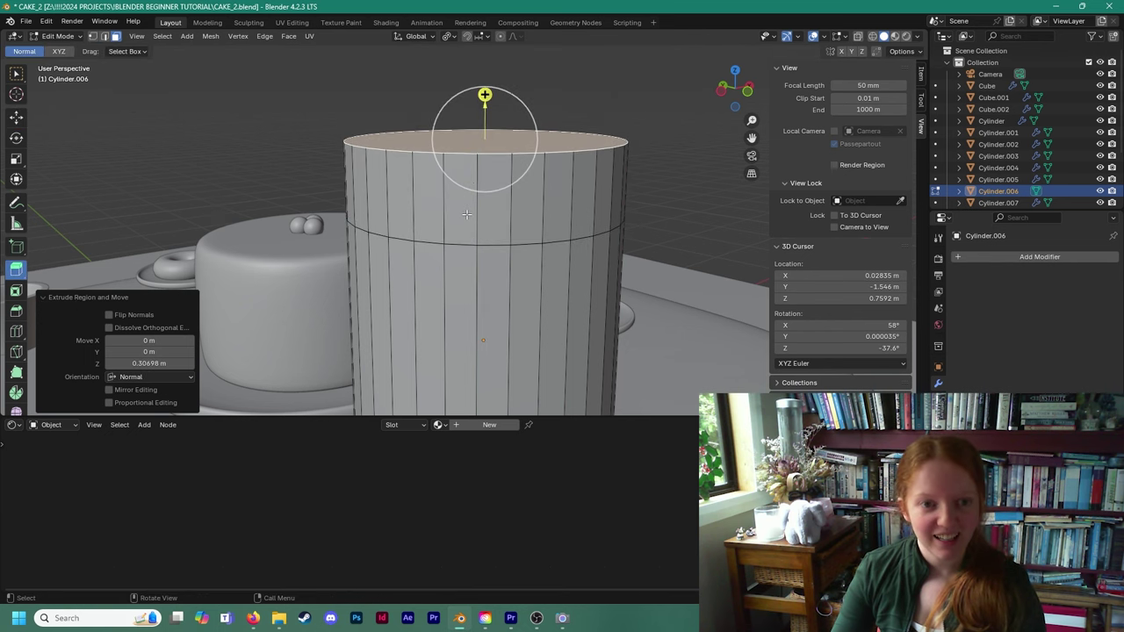
pyautogui.press('Escape')
pyautogui.hotkey('ctrl', 'z')
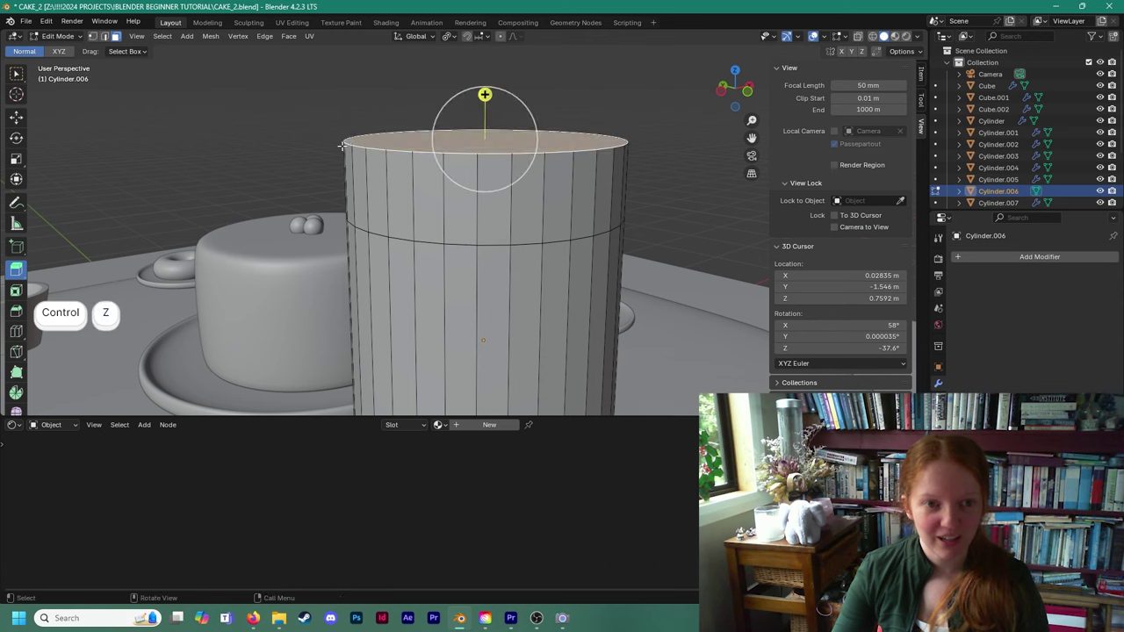
pyautogui.hotkey('ctrl', 'z')
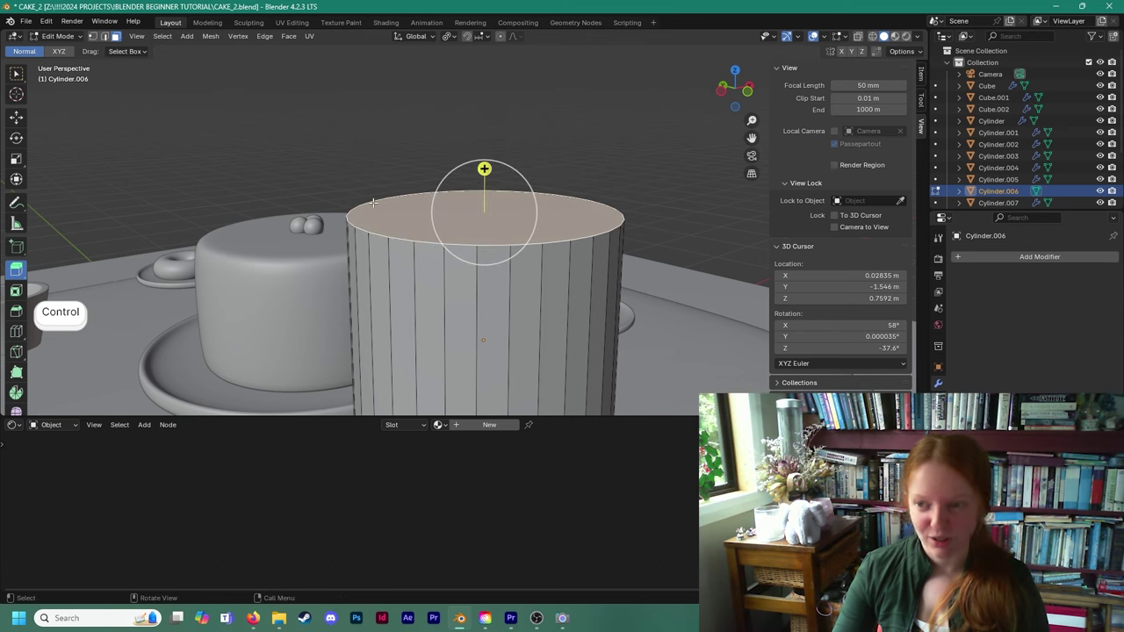
# Extrude the cylinder's top face upward about 0.12 m and scale it to about 0.767 for a sloped shoulder.
pyautogui.click(359, 153)
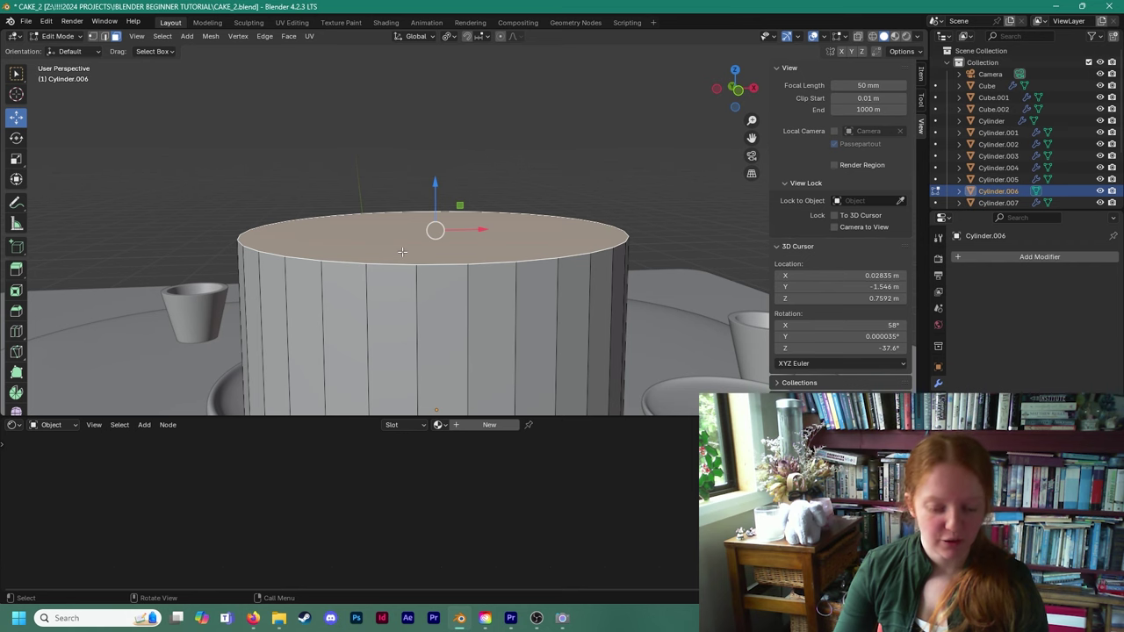
pyautogui.press('e')
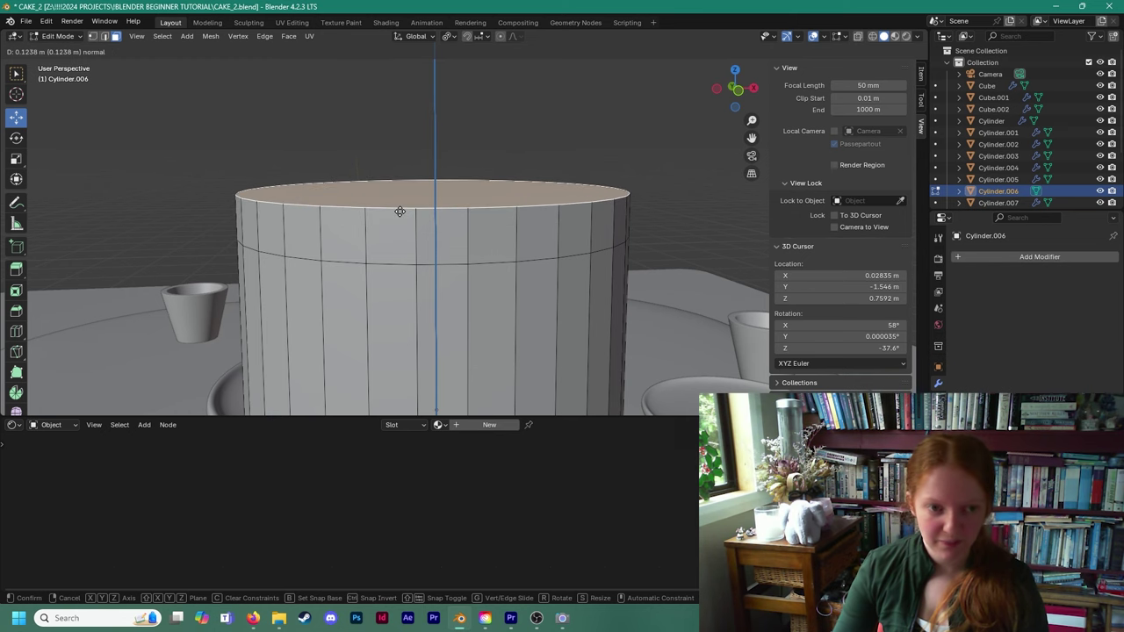
pyautogui.click(401, 208)
pyautogui.press('e')
pyautogui.press('s')
pyautogui.click(407, 202)
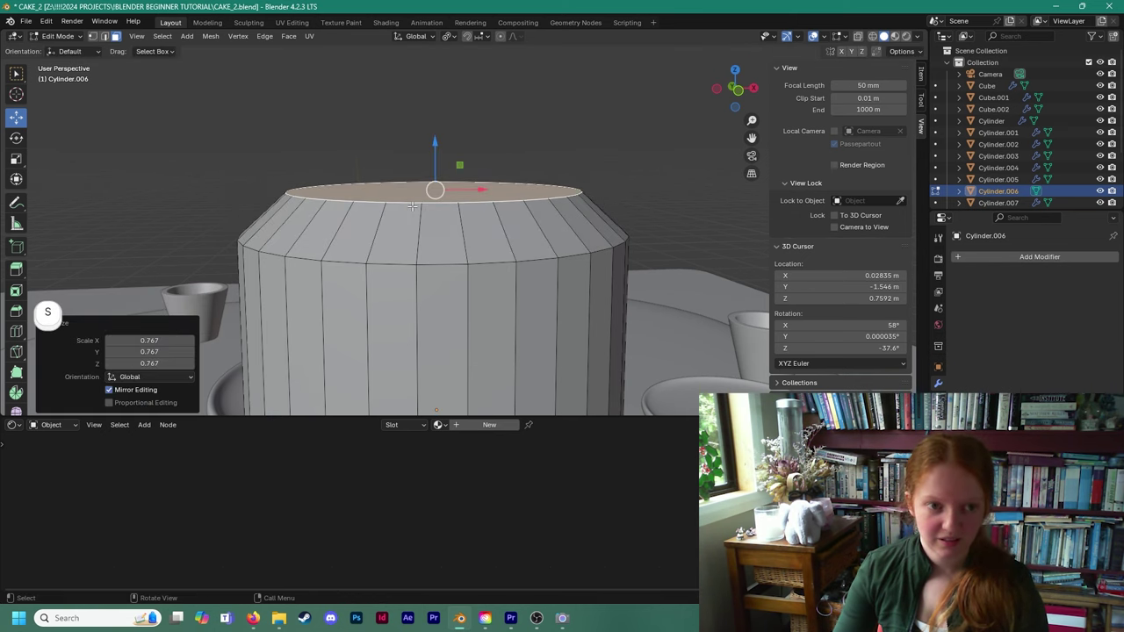
# Extrude the top face another 0.085 m or so and scale it inward to form a second sloped ring.
pyautogui.press('e')
pyautogui.click(412, 181)
pyautogui.press('s')
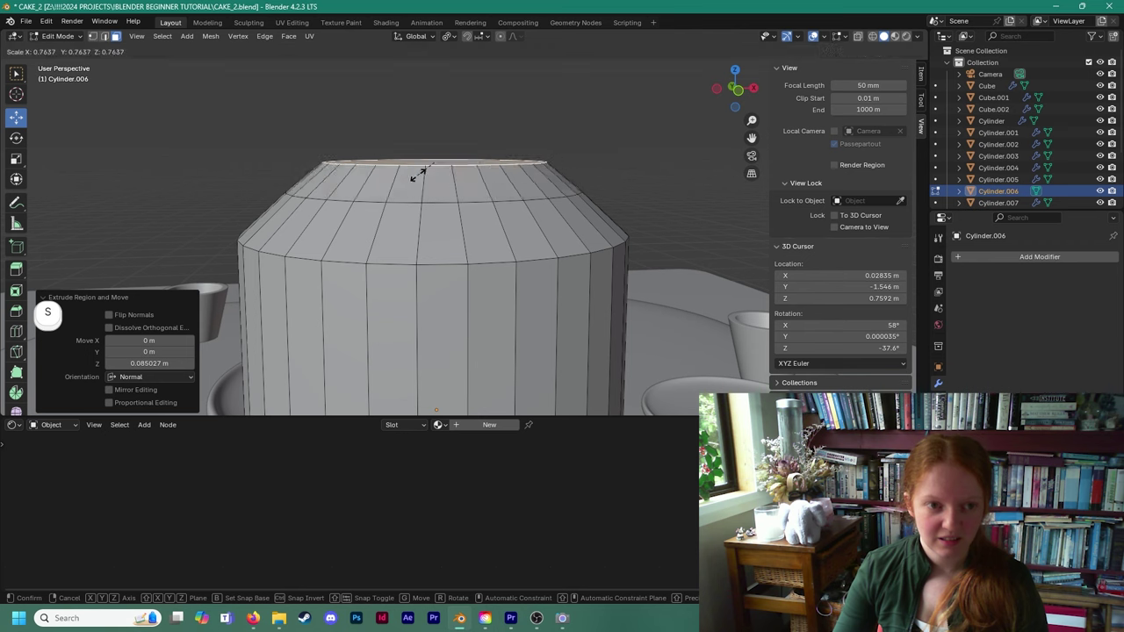
pyautogui.click(423, 172)
# Extrude the narrowed top face about 0.061 m and scale it to about 0.378 to close the dome.
pyautogui.press('e')
pyautogui.click(424, 151)
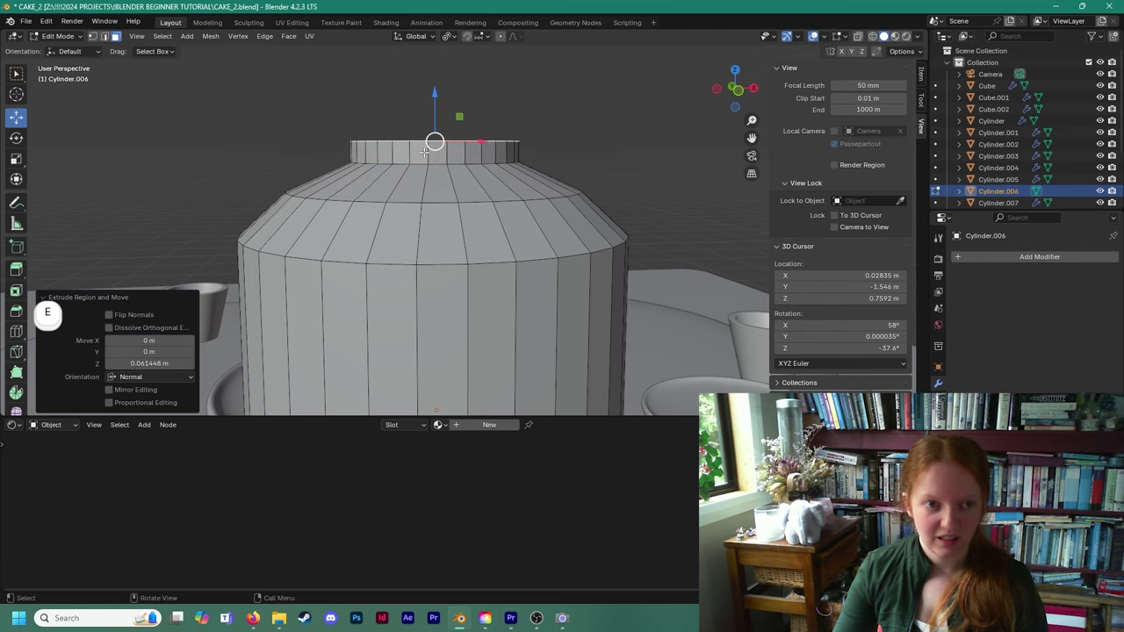
pyautogui.press('s')
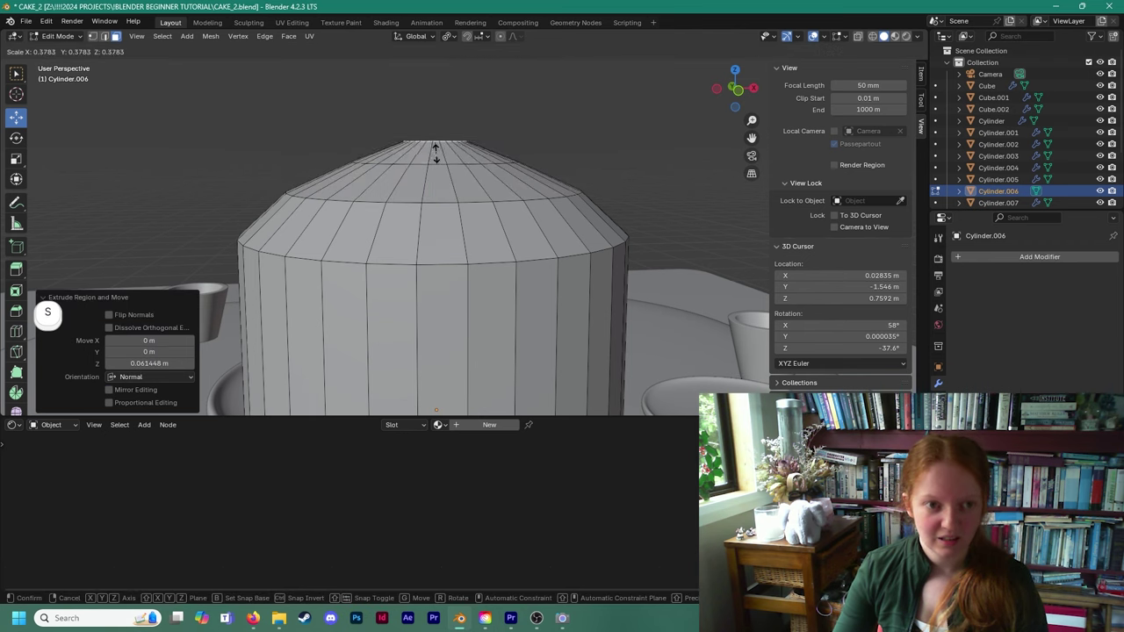
pyautogui.click(436, 154)
pyautogui.scroll(-1, 436, 153)
pyautogui.keyDown('shift'); pyautogui.moveTo(436, 154); pyautogui.dragTo(440, 127, button='middle'); pyautogui.keyUp('shift')
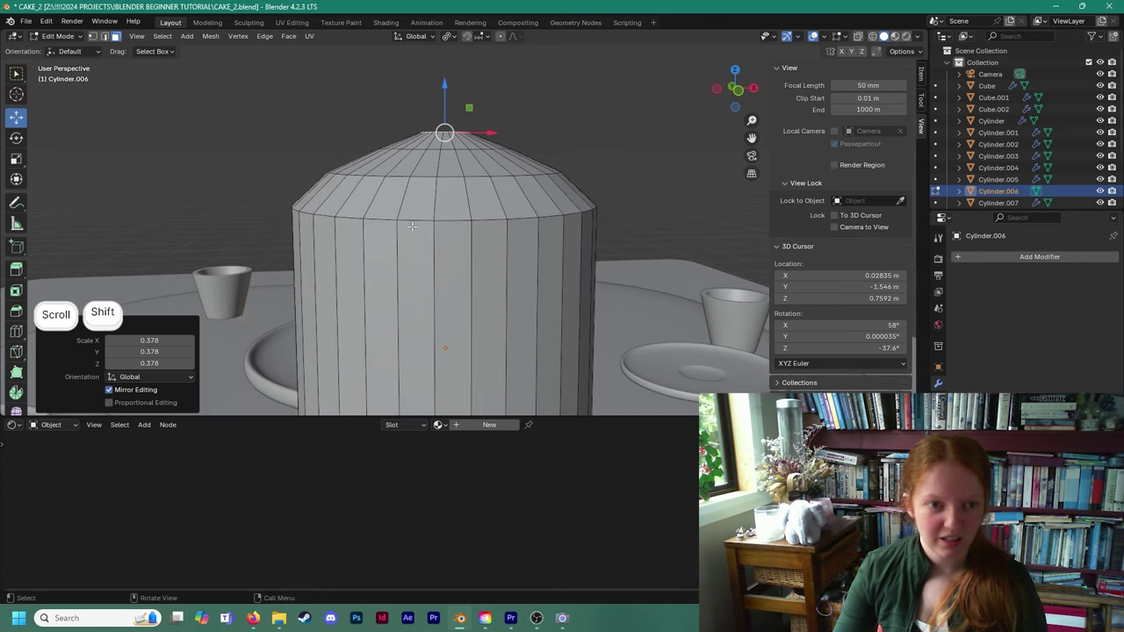
# Bevel the edge loop where the cylinder's wall meets the dome, using 2 segments and a width of about 0.143 m.
pyautogui.click(407, 241)
pyautogui.click(104, 37)
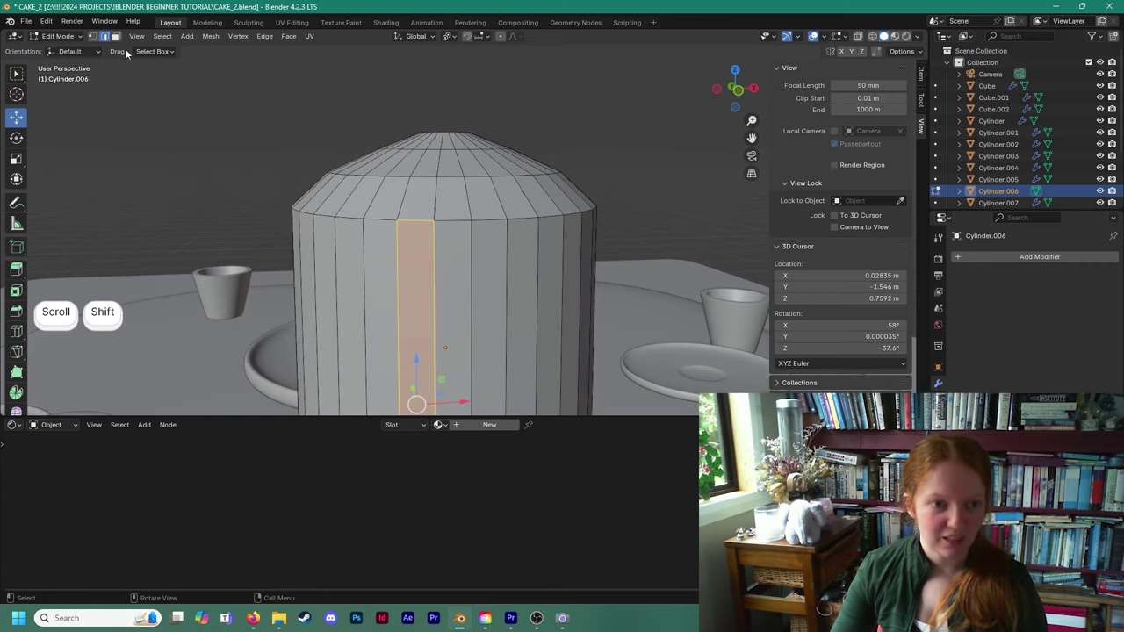
pyautogui.keyDown('alt'); pyautogui.click(376, 217); pyautogui.keyUp('alt')
pyautogui.moveTo(376, 215); pyautogui.dragTo(421, 196, button='middle')
pyautogui.hotkey('ctrl', 'e')
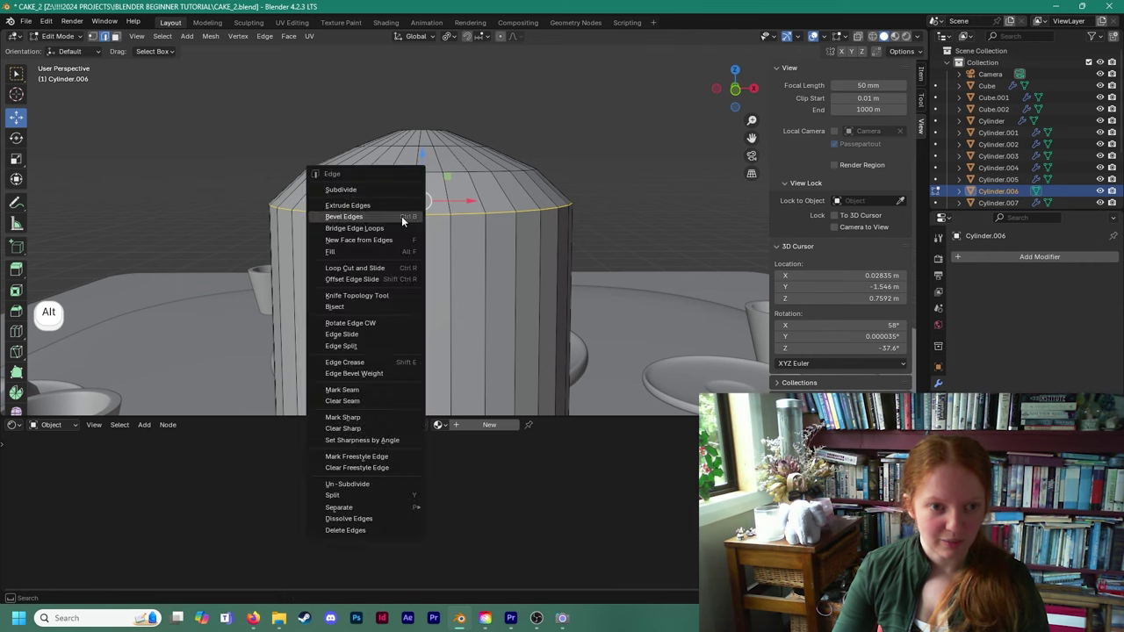
pyautogui.click(402, 216)
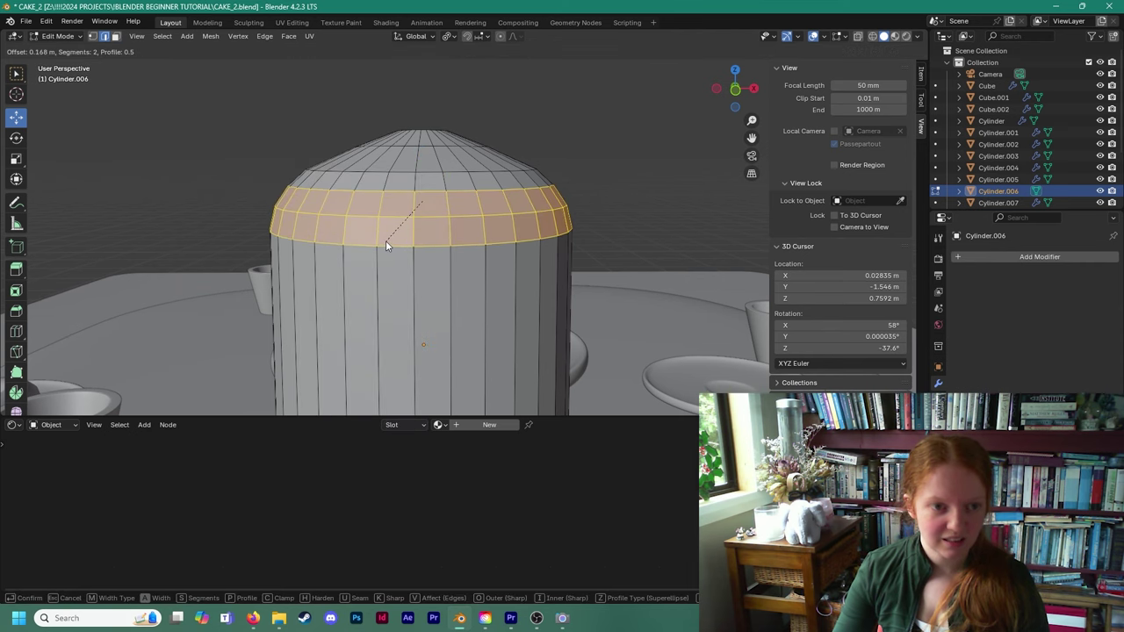
pyautogui.click(388, 238)
pyautogui.keyDown('shift'); pyautogui.moveTo(388, 238); pyautogui.dragTo(387, 233, button='middle'); pyautogui.keyUp('shift')
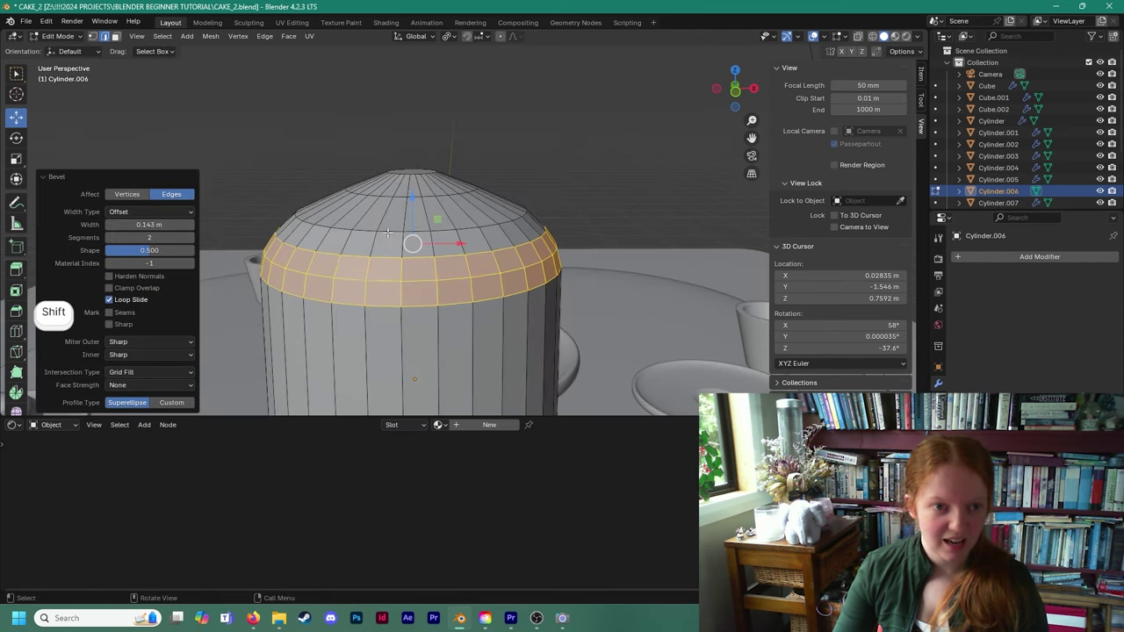
# Bevel the next edge loop up the dome with 2 segments and a width of about 0.111 m.
pyautogui.click(387, 233)
pyautogui.hotkey('ctrl', 'e')
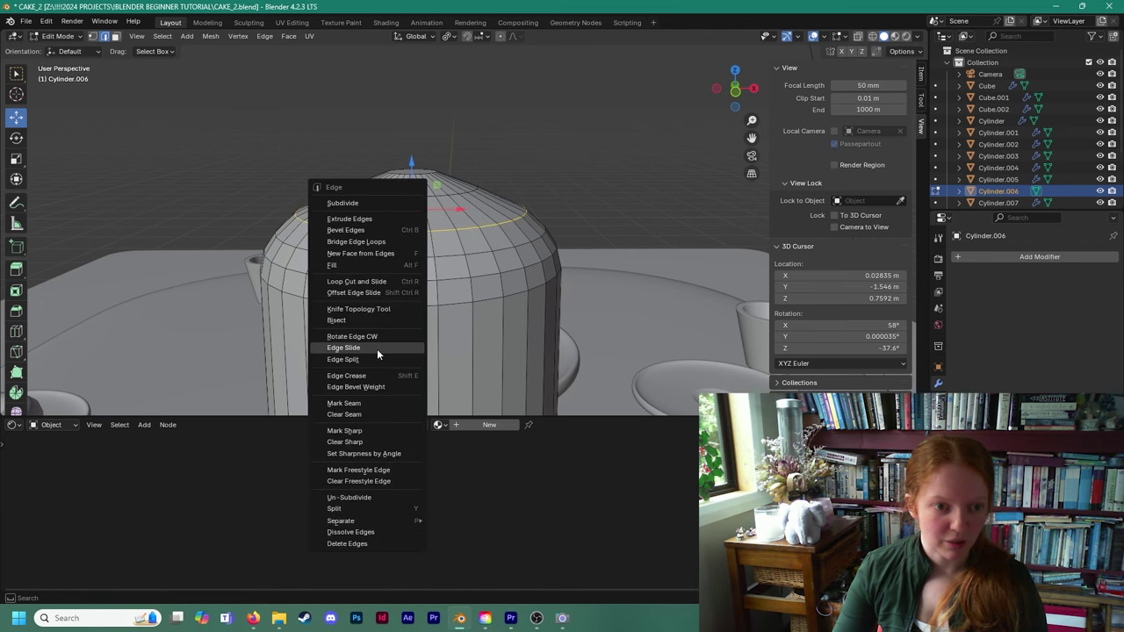
pyautogui.click(362, 230)
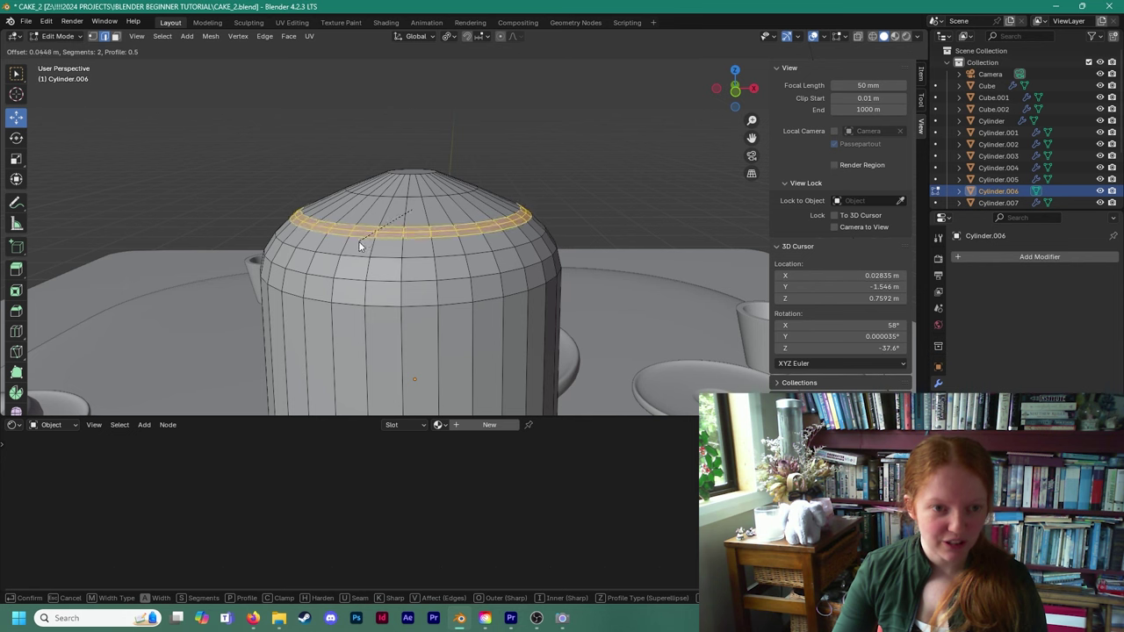
pyautogui.click(354, 249)
pyautogui.scroll(3, 362, 267)
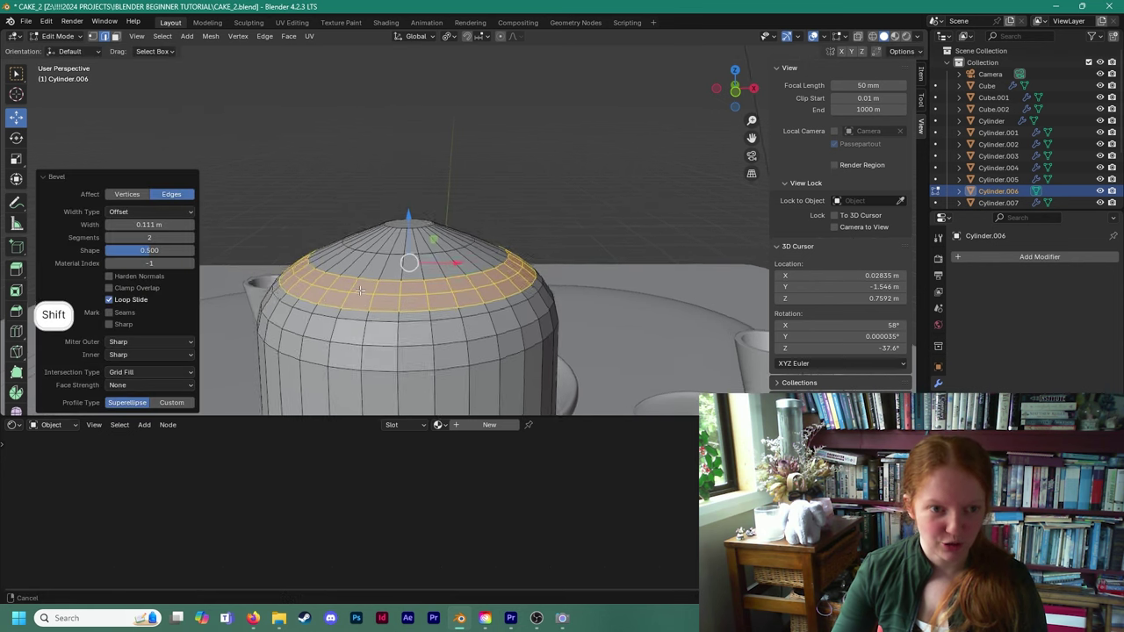
pyautogui.keyDown('shift'); pyautogui.moveTo(364, 278); pyautogui.dragTo(417, 233, button='middle'); pyautogui.keyUp('shift')
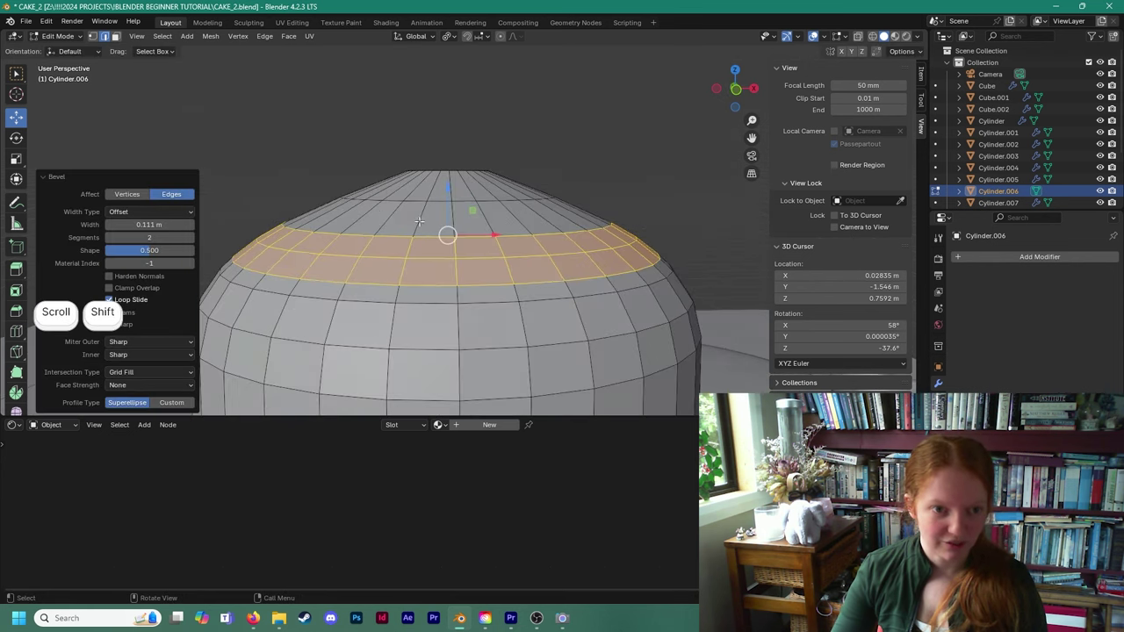
# Scale the small rim loop at the dome's tip outward and lower it about 0.032 m to round the top.
pyautogui.moveTo(433, 176); pyautogui.dragTo(438, 210, button='middle')
pyautogui.click(437, 187)
pyautogui.moveTo(506, 251); pyautogui.dragTo(509, 241, button='middle')
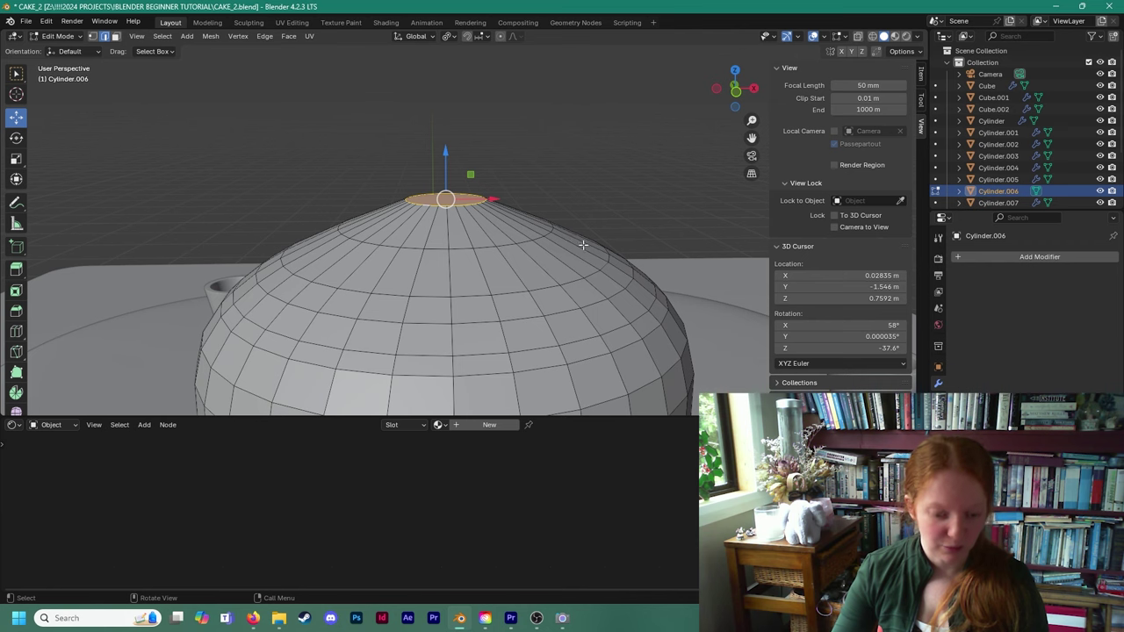
pyautogui.press('s')
pyautogui.click(447, 162)
pyautogui.moveTo(447, 162); pyautogui.dragTo(458, 179)
pyautogui.scroll(-5, 459, 180)
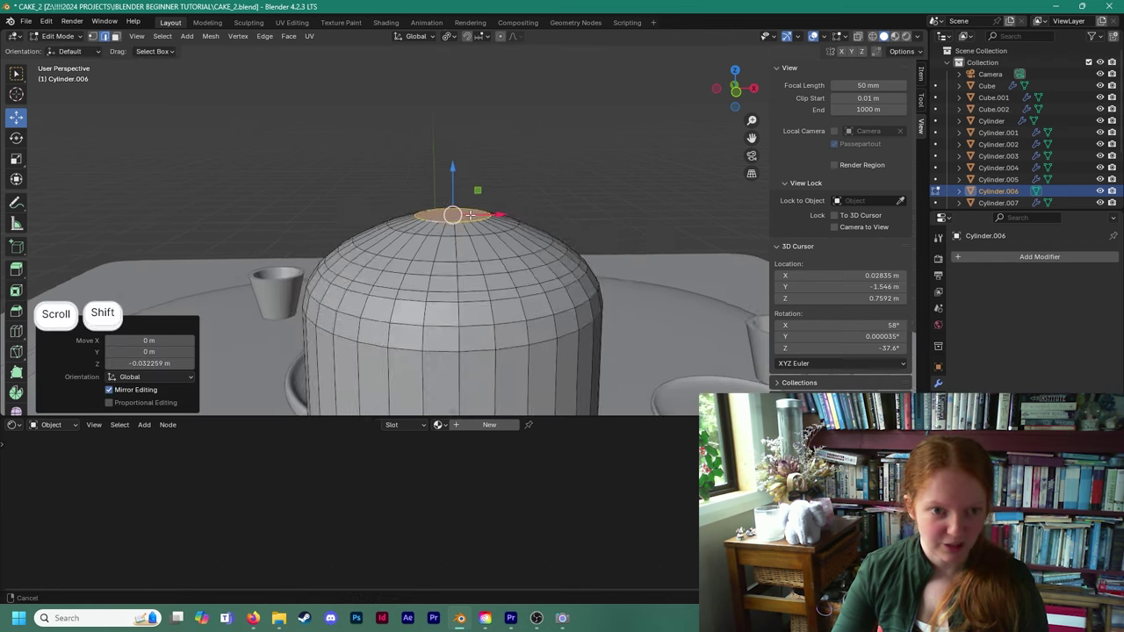
# Return to Object Mode and add a Subdivision modifier to the domed cylinder.
pyautogui.moveTo(485, 209)
pyautogui.mouseDown(button='middle')
pyautogui.moveTo(484, 239)
pyautogui.moveTo(481, 127)
pyautogui.moveTo(480, 188)
pyautogui.mouseUp(button='middle')
pyautogui.scroll(-1, 481, 193)
pyautogui.click(55, 39)
pyautogui.click(63, 48)
pyautogui.click(325, 131)
pyautogui.click(448, 150)
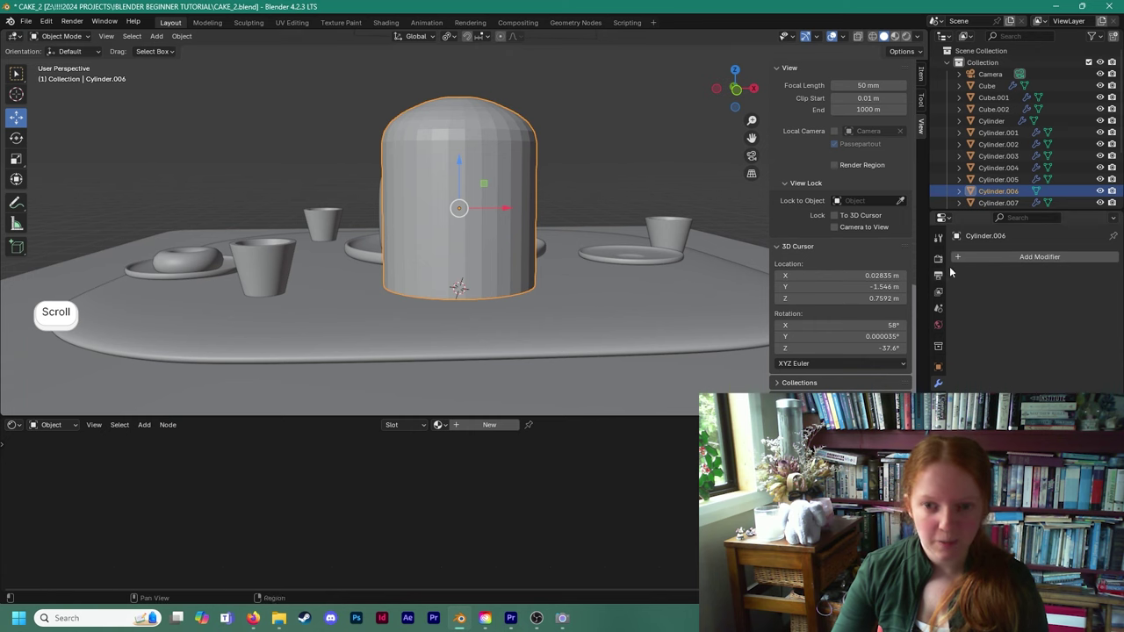
pyautogui.click(984, 256)
pyautogui.press('space')
pyautogui.press('Return')
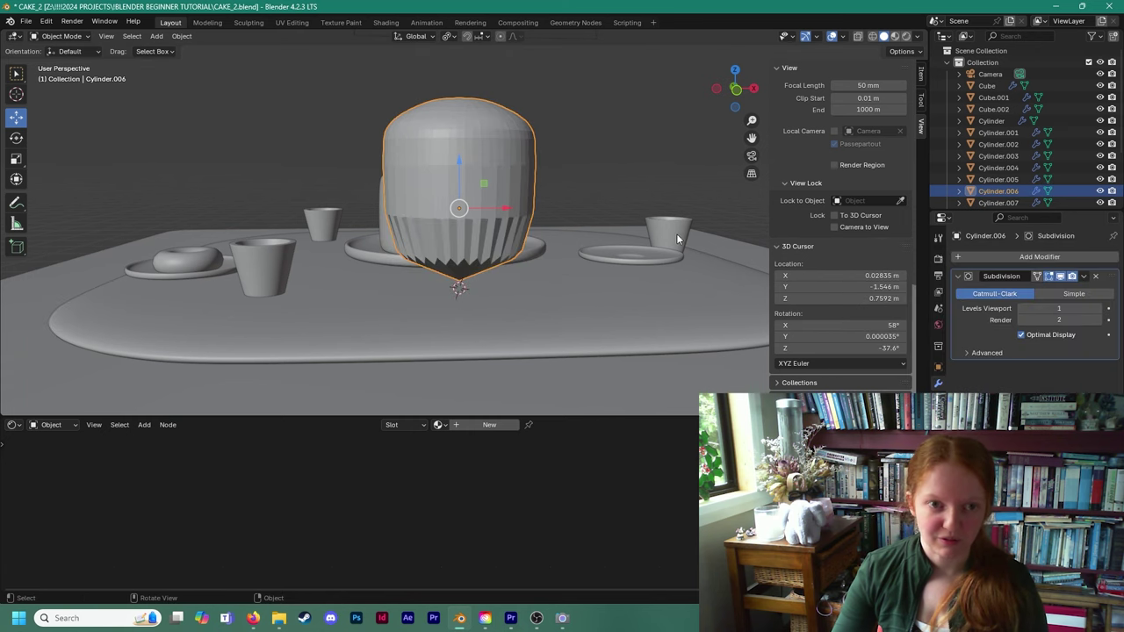
# Enter Edit Mode on the domed cylinder and isolate it in local view.
pyautogui.click(605, 170)
pyautogui.click(480, 170)
pyautogui.click(64, 36)
pyautogui.click(62, 64)
pyautogui.moveTo(316, 163); pyautogui.dragTo(340, 165, button='middle')
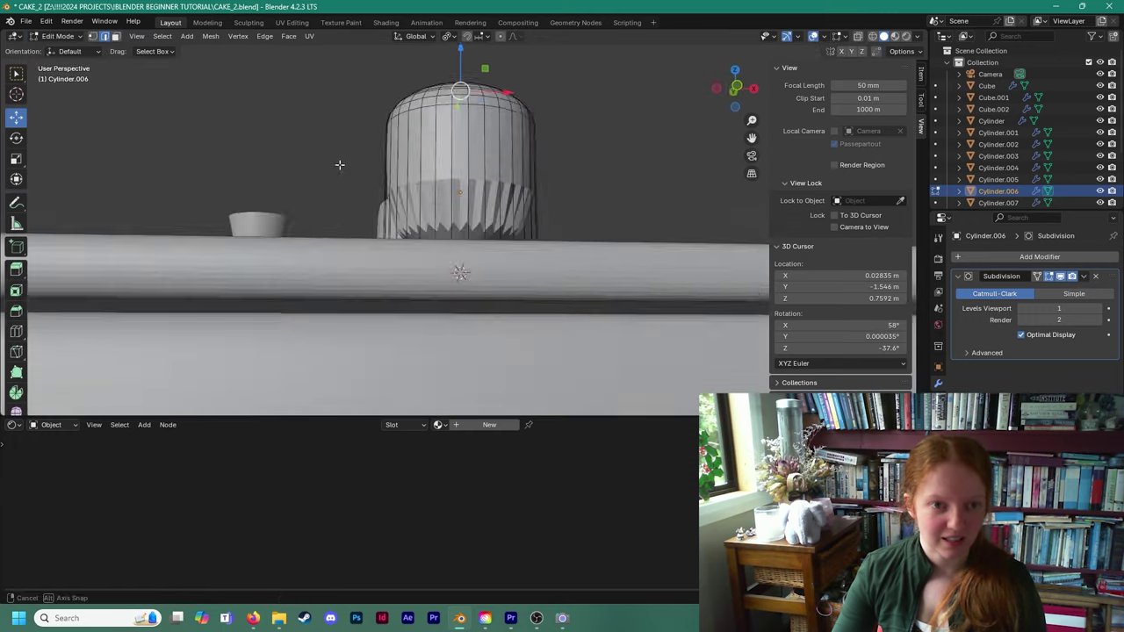
pyautogui.scroll(-3, 340, 167)
pyautogui.press('KP_Divide')
# Inset the cylinder's bottom face by about 0.057 m.
pyautogui.moveTo(418, 187); pyautogui.dragTo(418, 155, button='middle')
pyautogui.keyDown('shift'); pyautogui.moveTo(418, 155); pyautogui.dragTo(418, 115, button='middle'); pyautogui.keyUp('shift')
pyautogui.click(116, 36)
pyautogui.click(433, 193)
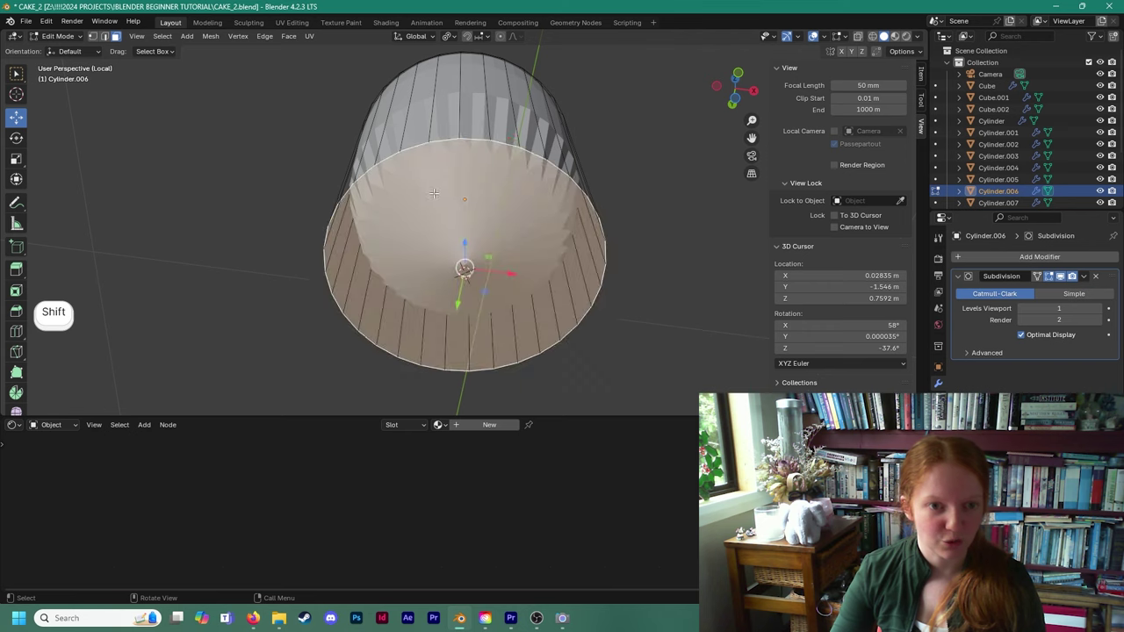
pyautogui.rightClick(433, 195)
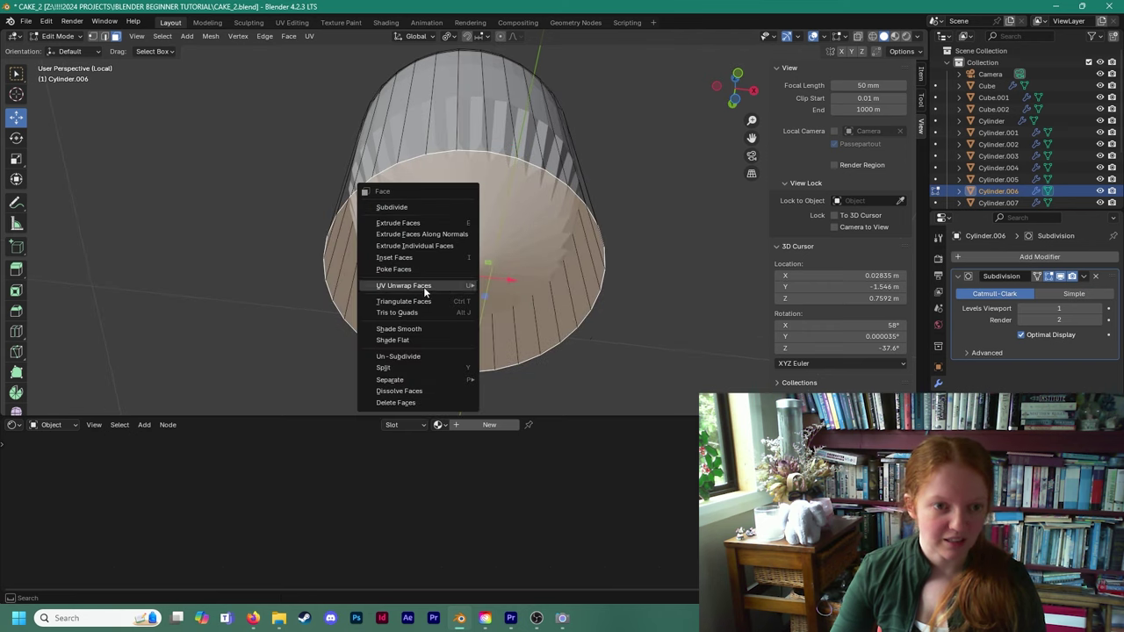
pyautogui.click(410, 256)
pyautogui.click(418, 252)
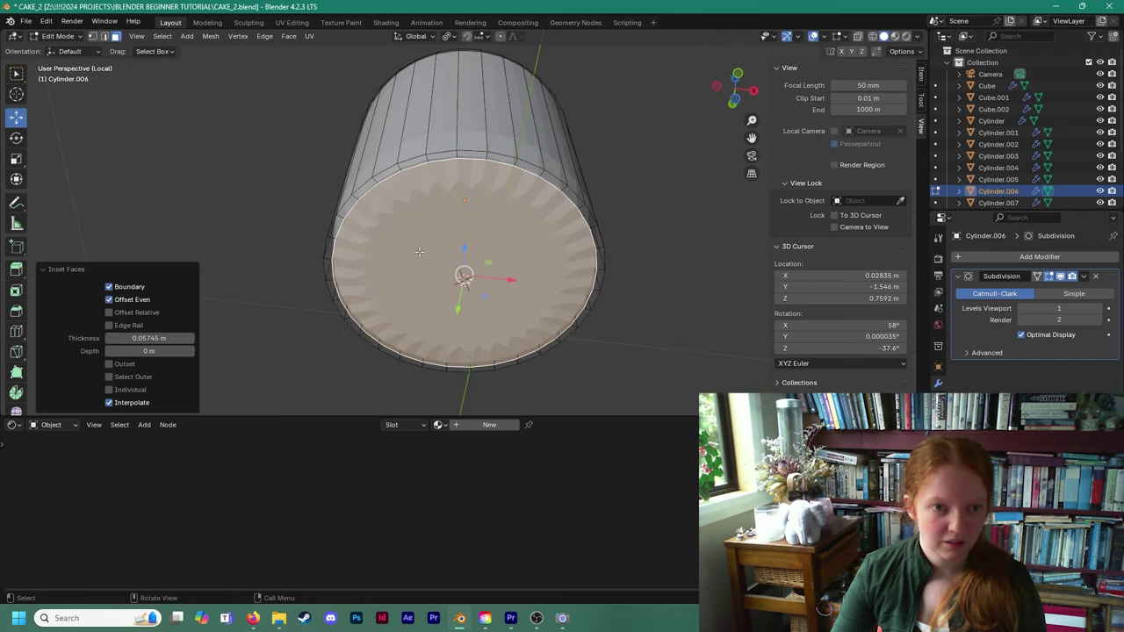
# Inset the bottom face a second time by about 0.126 m.
pyautogui.rightClick(419, 252)
pyautogui.click(418, 246)
pyautogui.click(328, 169)
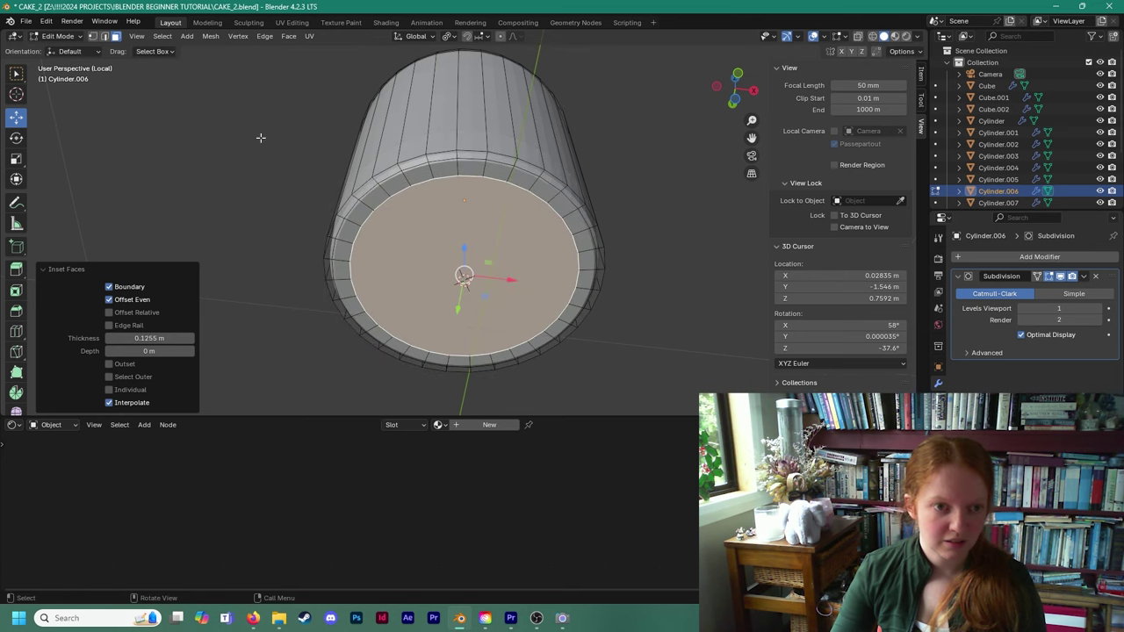
# Switch to Object Mode and apply smooth shading to the domed cylinder.
pyautogui.click(60, 37)
pyautogui.click(67, 53)
pyautogui.click(167, 98)
pyautogui.moveTo(204, 113); pyautogui.dragTo(356, 132, button='middle')
pyautogui.scroll(-1, 303, 180)
pyautogui.click(418, 217)
pyautogui.rightClick(428, 207)
pyautogui.click(424, 209)
pyautogui.click(357, 229)
pyautogui.click(402, 200)
# Return to Edit Mode and select the inner ring of faces around the cylinder's base.
pyautogui.click(56, 37)
pyautogui.click(65, 63)
pyautogui.scroll(4, 334, 132)
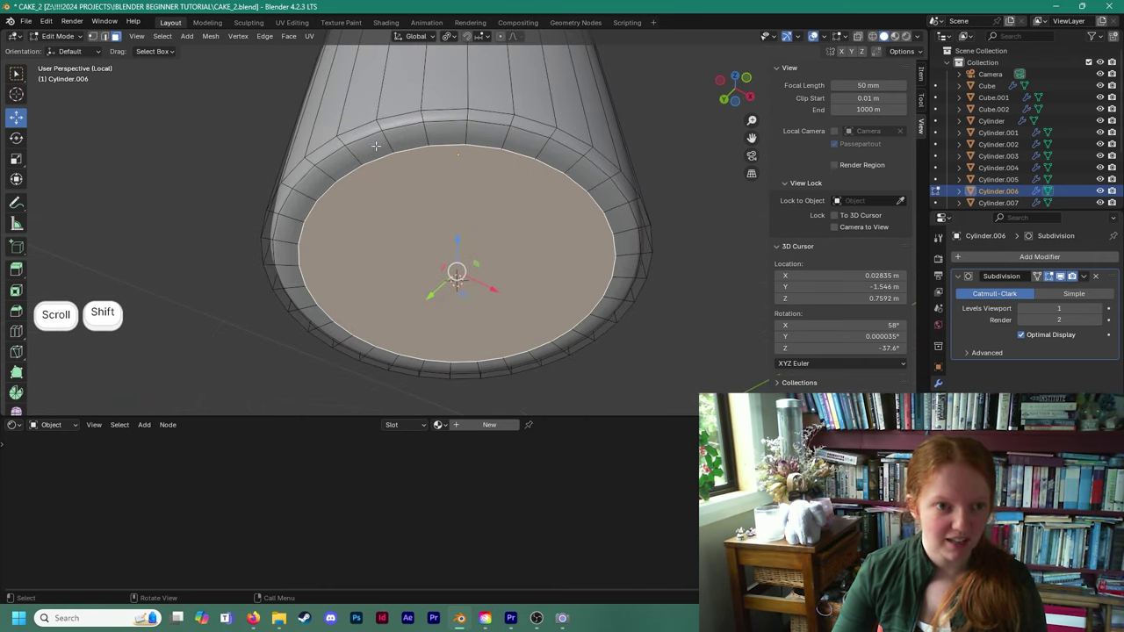
pyautogui.click(366, 150)
pyautogui.keyDown('alt'); pyautogui.keyDown('shift'); pyautogui.click(341, 167); pyautogui.keyUp('shift'); pyautogui.keyUp('alt')
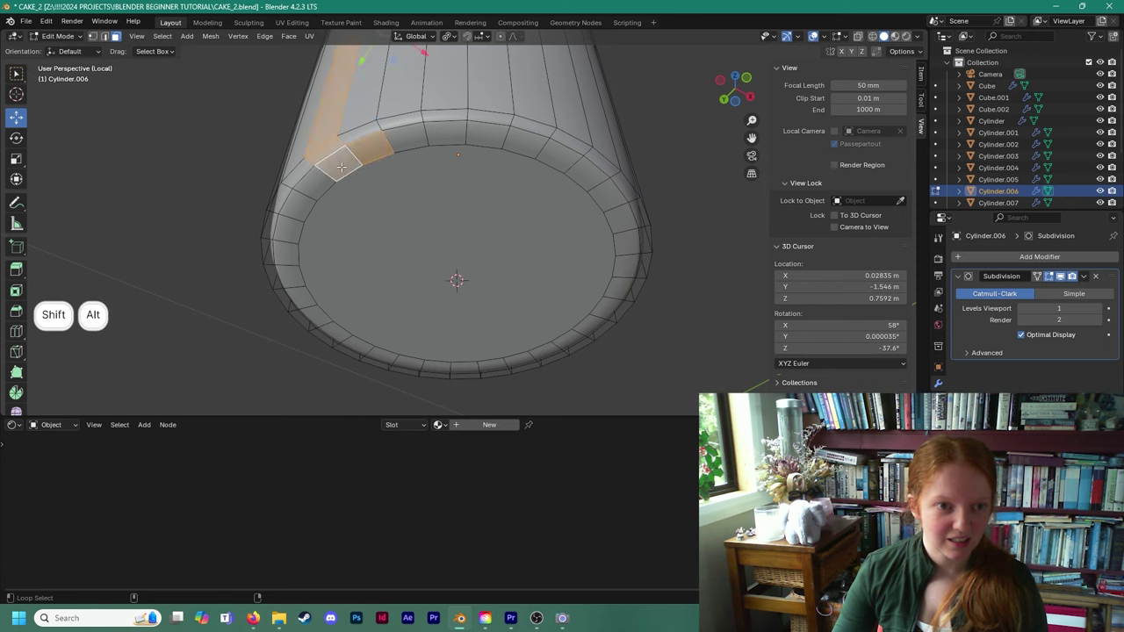
pyautogui.keyDown('alt'); pyautogui.click(403, 138); pyautogui.keyUp('alt')
pyautogui.click(516, 138)
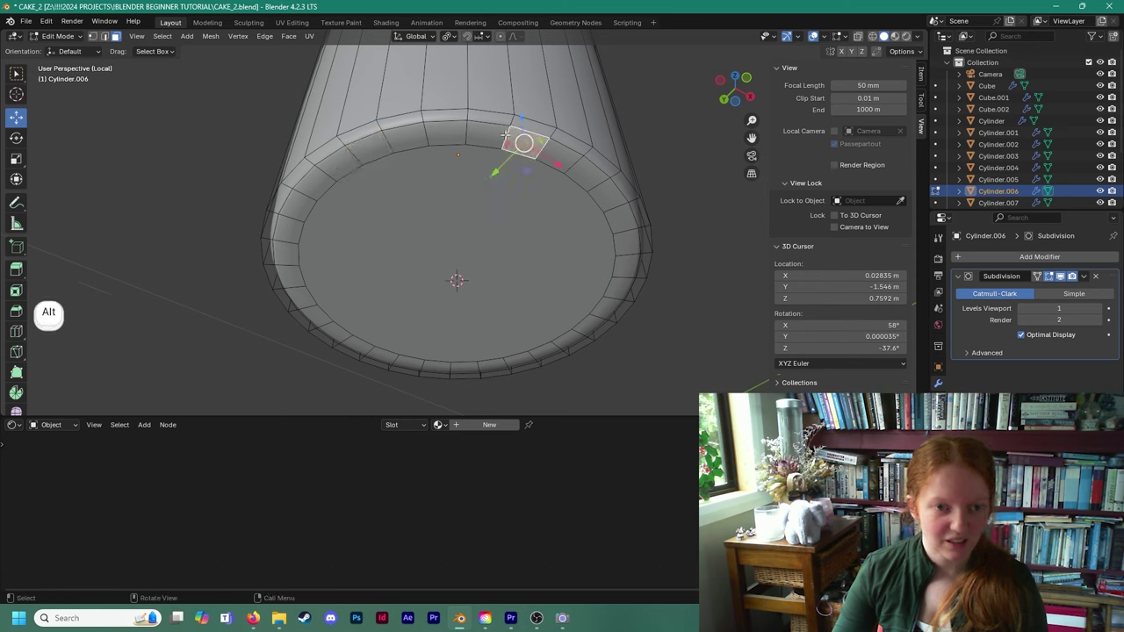
pyautogui.keyDown('alt'); pyautogui.click(629, 211); pyautogui.keyUp('alt')
pyautogui.keyDown('alt'); pyautogui.click(626, 243); pyautogui.keyUp('alt')
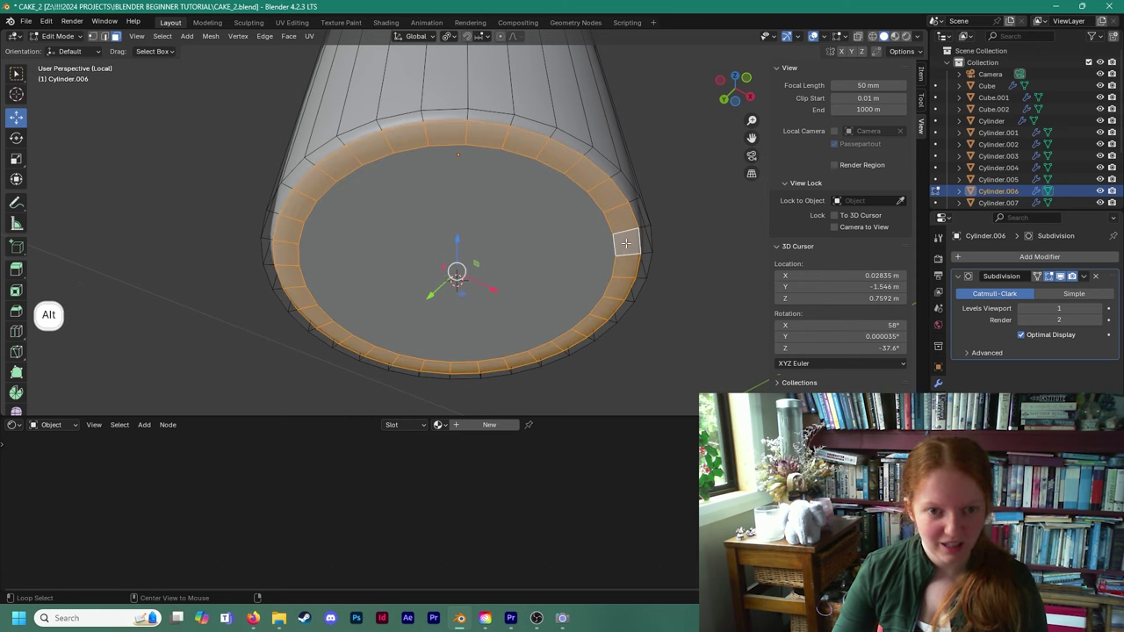
pyautogui.keyDown('alt'); pyautogui.click(607, 168); pyautogui.keyUp('alt')
pyautogui.click(618, 188)
pyautogui.keyDown('alt'); pyautogui.keyDown('shift'); pyautogui.click(625, 232); pyautogui.keyUp('shift'); pyautogui.keyUp('alt')
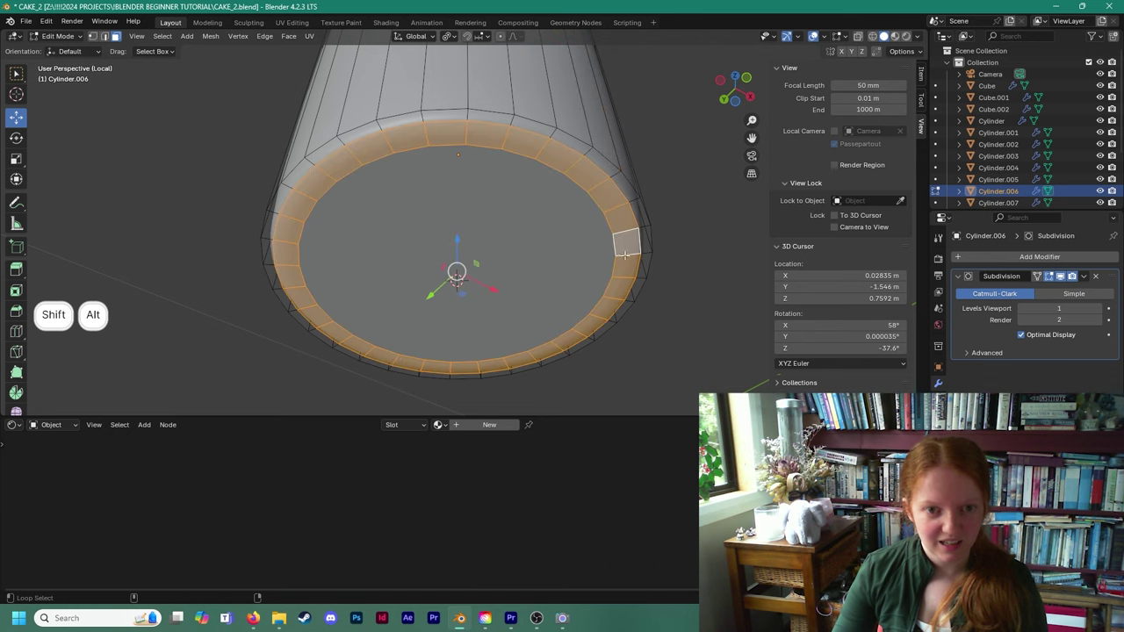
pyautogui.keyDown('alt'); pyautogui.keyDown('shift'); pyautogui.click(618, 191); pyautogui.keyUp('shift'); pyautogui.keyUp('alt')
pyautogui.click(590, 176)
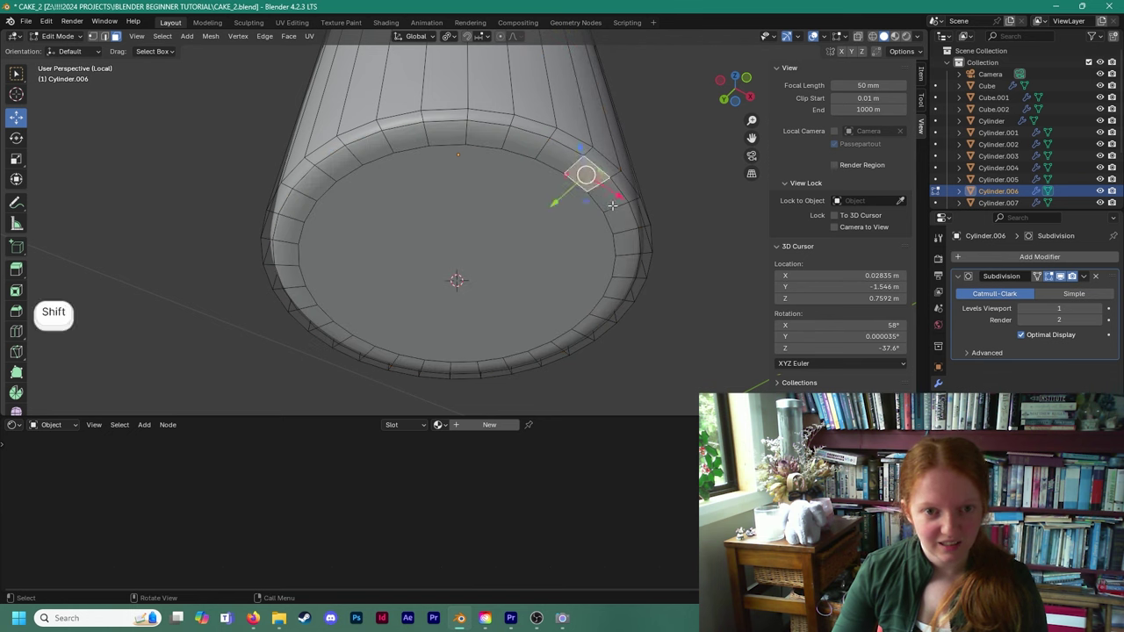
pyautogui.keyDown('alt'); pyautogui.keyDown('shift'); pyautogui.click(624, 211); pyautogui.keyUp('shift'); pyautogui.keyUp('alt')
pyautogui.click(621, 213)
pyautogui.keyDown('alt'); pyautogui.click(561, 168); pyautogui.keyUp('alt')
pyautogui.keyDown('alt'); pyautogui.click(610, 204); pyautogui.keyUp('alt')
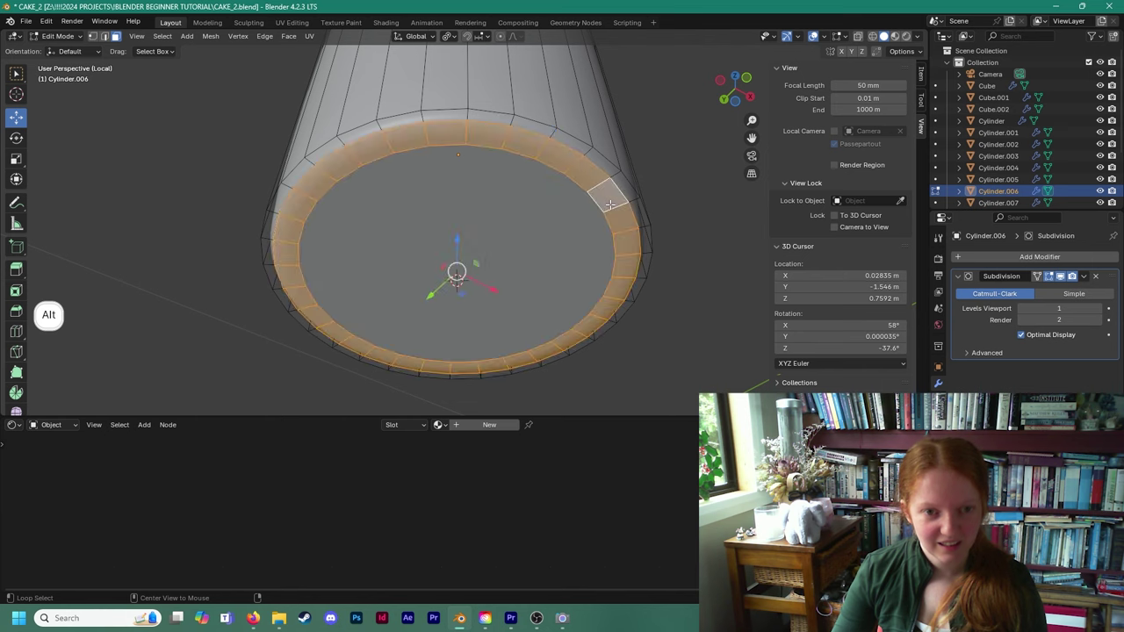
pyautogui.keyDown('shift'); pyautogui.click(532, 220); pyautogui.keyUp('shift')
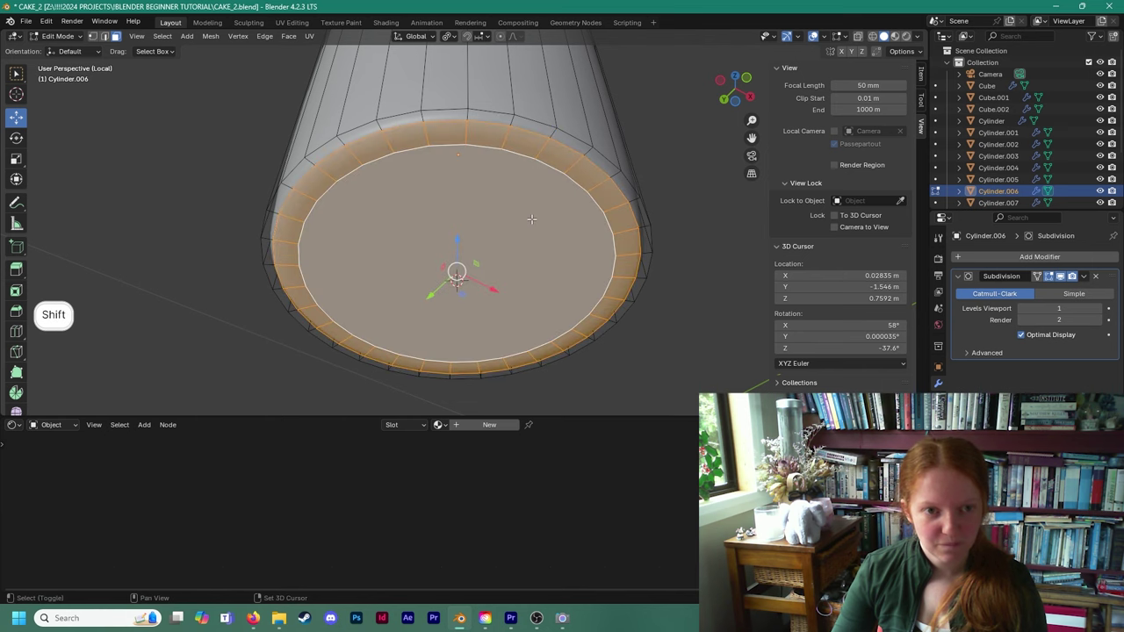
pyautogui.keyDown('alt'); pyautogui.keyDown('shift'); pyautogui.click(487, 120); pyautogui.keyUp('shift'); pyautogui.keyUp('alt')
pyautogui.click(490, 137)
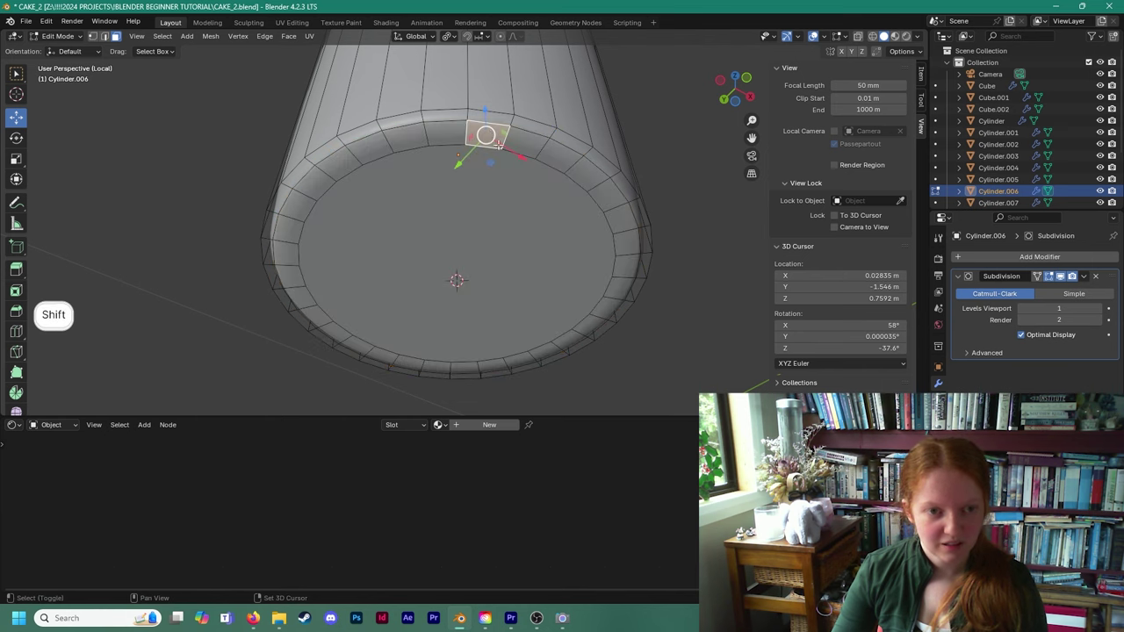
pyautogui.keyDown('alt'); pyautogui.keyDown('shift'); pyautogui.click(525, 146); pyautogui.keyUp('shift'); pyautogui.keyUp('alt')
pyautogui.click(562, 162)
pyautogui.keyDown('shift'); pyautogui.click(618, 213); pyautogui.keyUp('shift')
pyautogui.click(606, 195)
pyautogui.keyDown('alt'); pyautogui.keyDown('shift'); pyautogui.click(620, 241); pyautogui.keyUp('shift'); pyautogui.keyUp('alt')
pyautogui.click(652, 310)
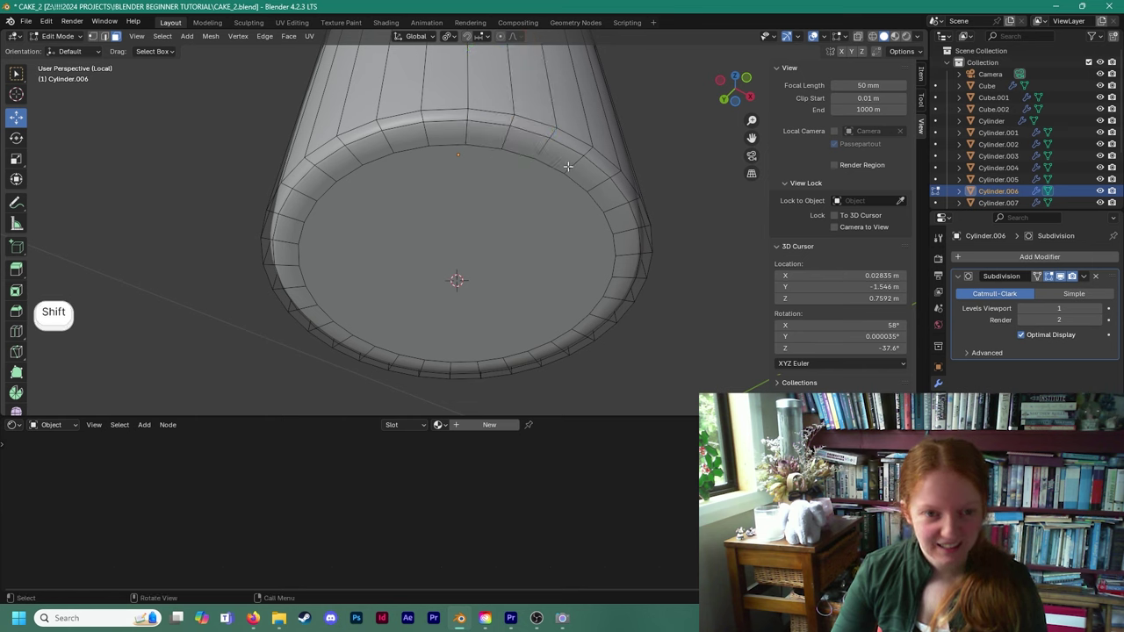
pyautogui.keyDown('alt'); pyautogui.click(609, 201); pyautogui.keyUp('alt')
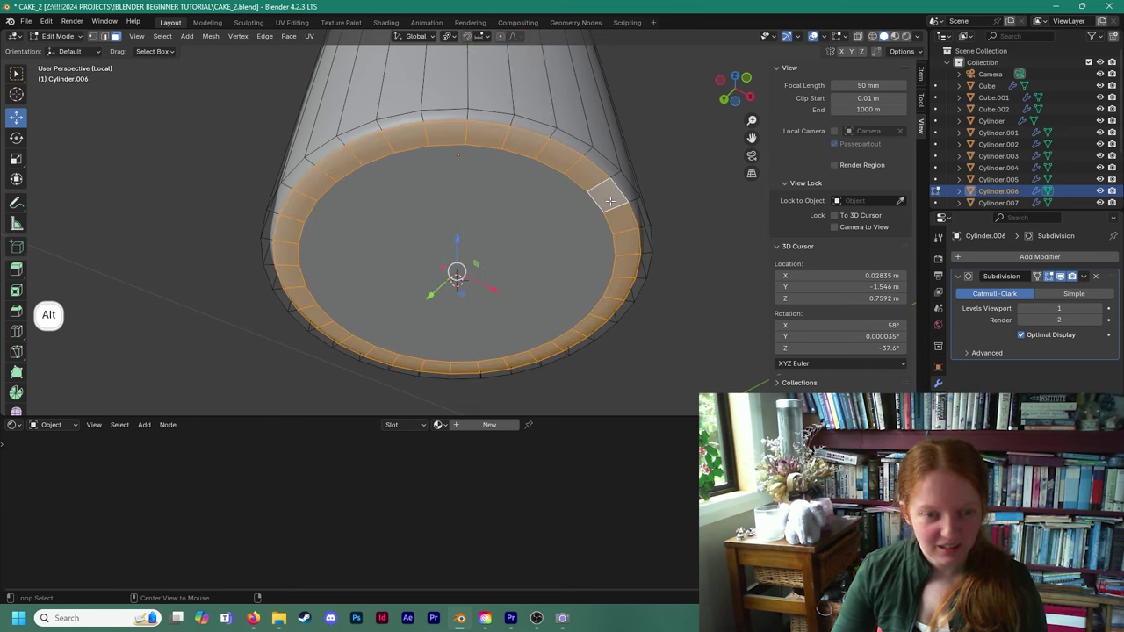
pyautogui.keyDown('alt'); pyautogui.click(579, 151); pyautogui.keyUp('alt')
pyautogui.keyDown('alt'); pyautogui.keyDown('shift'); pyautogui.click(624, 187); pyautogui.keyUp('shift'); pyautogui.keyUp('alt')
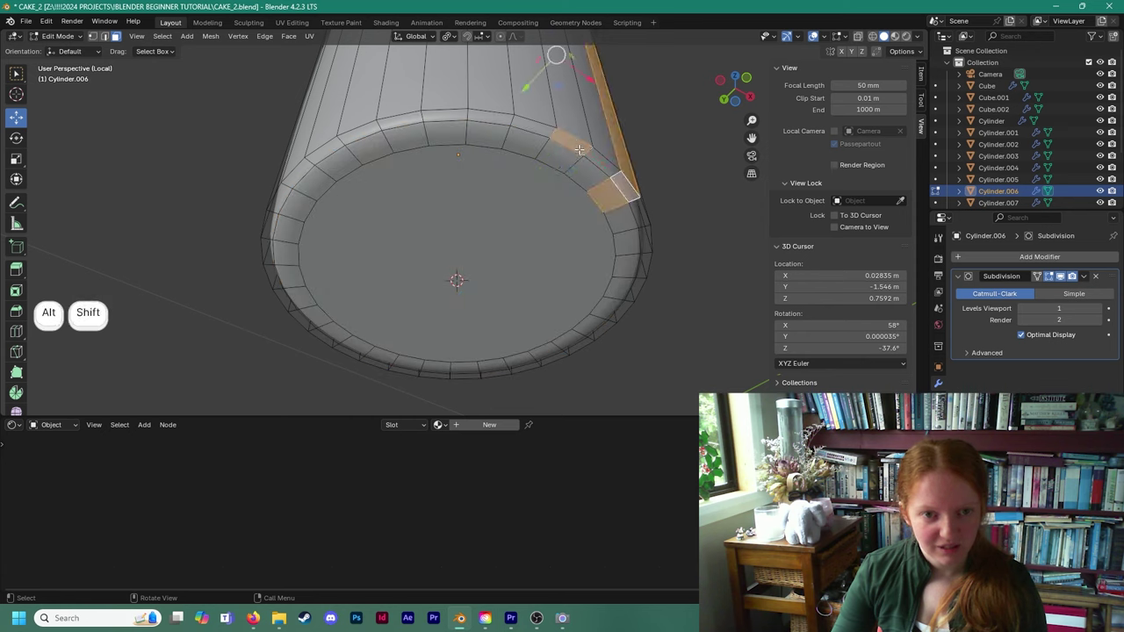
pyautogui.keyDown('alt'); pyautogui.click(621, 187); pyautogui.keyUp('alt')
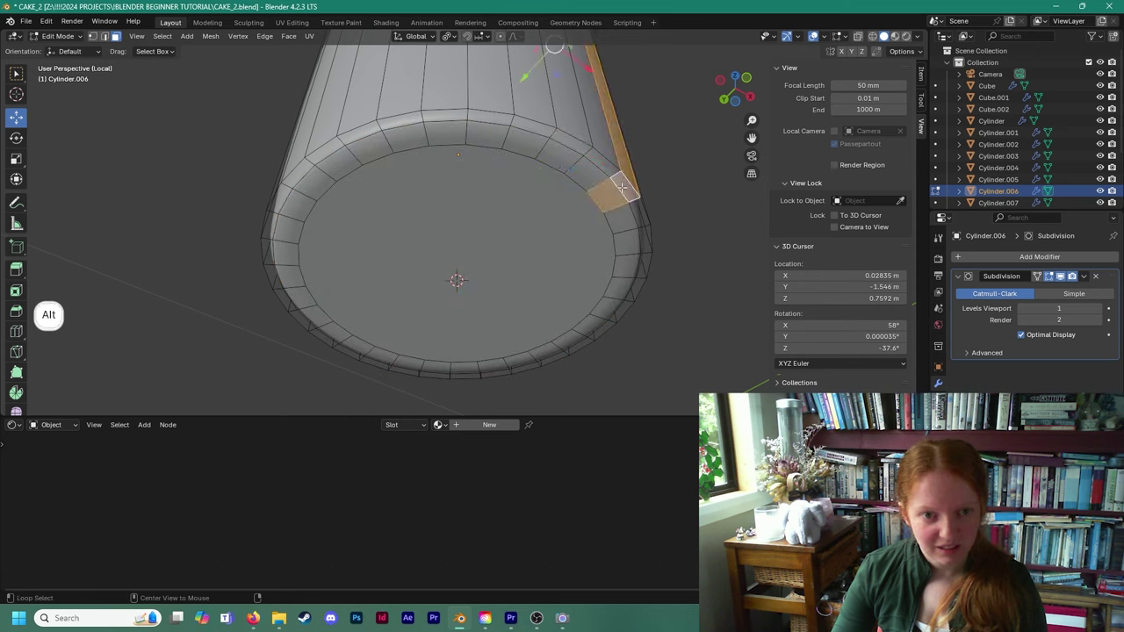
pyautogui.keyDown('alt'); pyautogui.click(531, 131); pyautogui.keyUp('alt')
pyautogui.keyDown('alt'); pyautogui.click(448, 116); pyautogui.keyUp('alt')
pyautogui.keyDown('alt'); pyautogui.click(411, 118); pyautogui.keyUp('alt')
pyautogui.keyDown('alt'); pyautogui.click(447, 118); pyautogui.keyUp('alt')
pyautogui.keyDown('alt'); pyautogui.click(478, 115); pyautogui.keyUp('alt')
pyautogui.keyDown('alt'); pyautogui.click(533, 129); pyautogui.keyUp('alt')
# Select both face rings around the base and the bottom face, and lower them, ending with a move of about 0.054 m.
pyautogui.keyDown('alt'); pyautogui.click(583, 151); pyautogui.keyUp('alt')
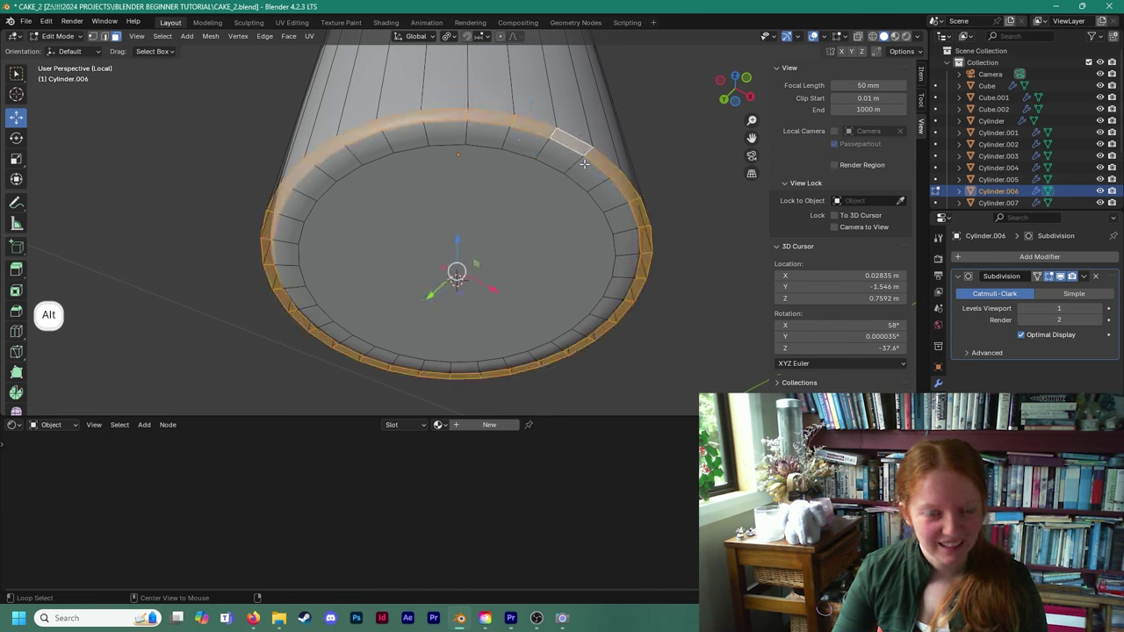
pyautogui.keyDown('alt'); pyautogui.keyDown('shift'); pyautogui.click(587, 180); pyautogui.keyUp('shift'); pyautogui.keyUp('alt')
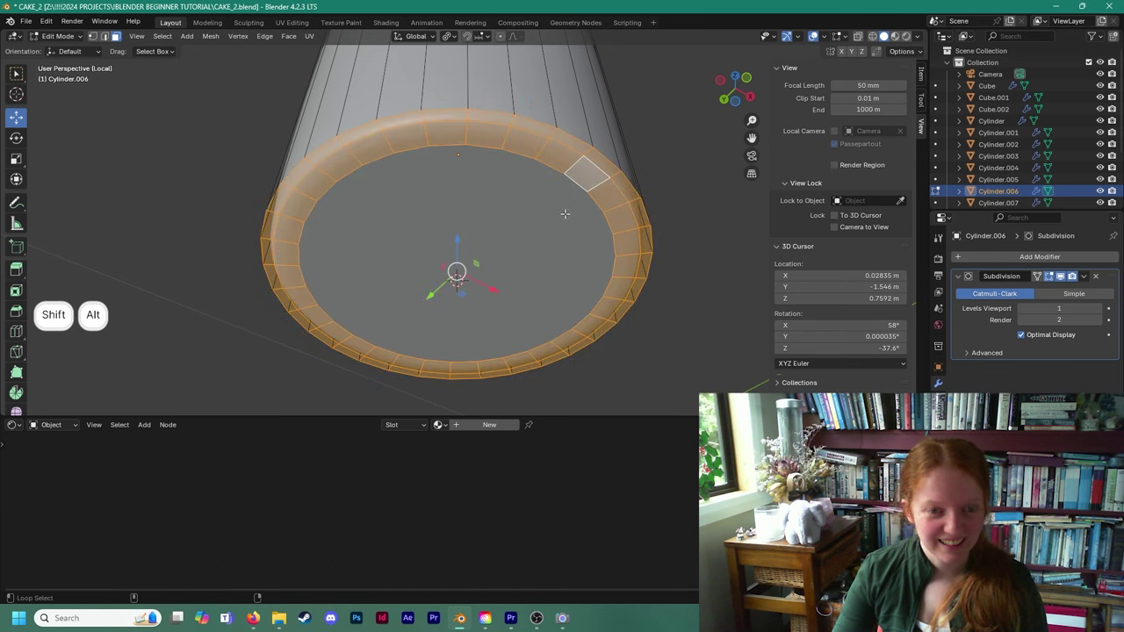
pyautogui.keyDown('shift'); pyautogui.click(523, 232); pyautogui.keyUp('shift')
pyautogui.scroll(-1, 519, 221)
pyautogui.moveTo(519, 221); pyautogui.dragTo(496, 268, button='middle')
pyautogui.scroll(-1, 497, 255)
pyautogui.moveTo(456, 262); pyautogui.dragTo(457, 292)
pyautogui.scroll(-2, 457, 289)
pyautogui.moveTo(456, 279); pyautogui.dragTo(457, 290, button='middle')
pyautogui.moveTo(459, 265); pyautogui.dragTo(461, 275)
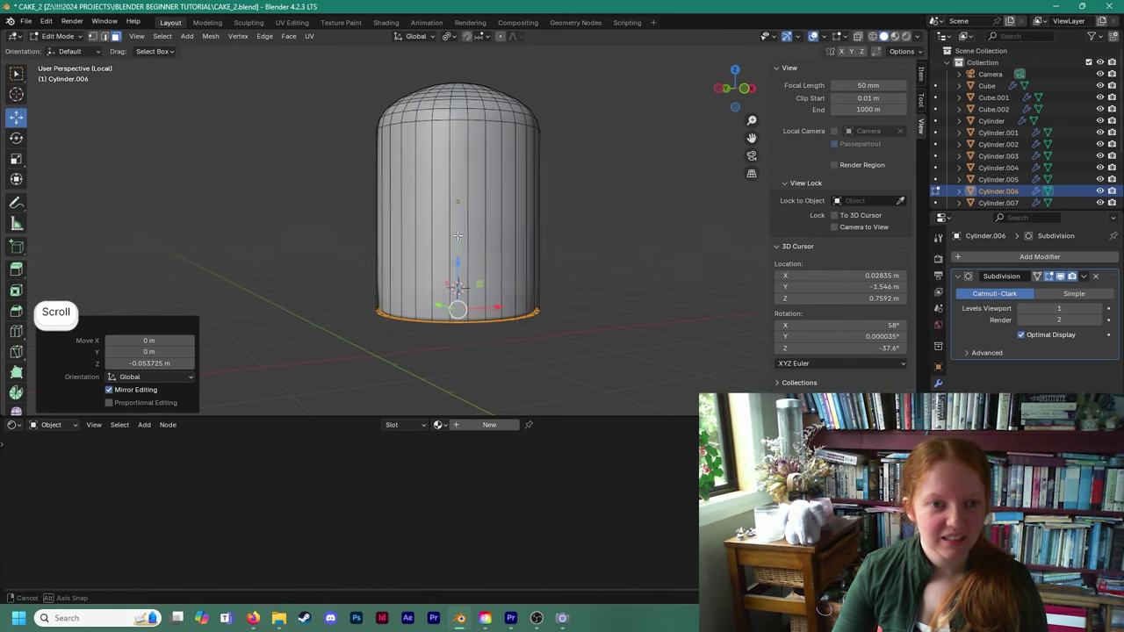
# Select the edge loop at the foot of the dome in edge mode and move it slightly down the cylinder's wall.
pyautogui.moveTo(452, 108); pyautogui.dragTo(451, 126, button='middle')
pyautogui.scroll(2, 395, 130)
pyautogui.click(104, 36)
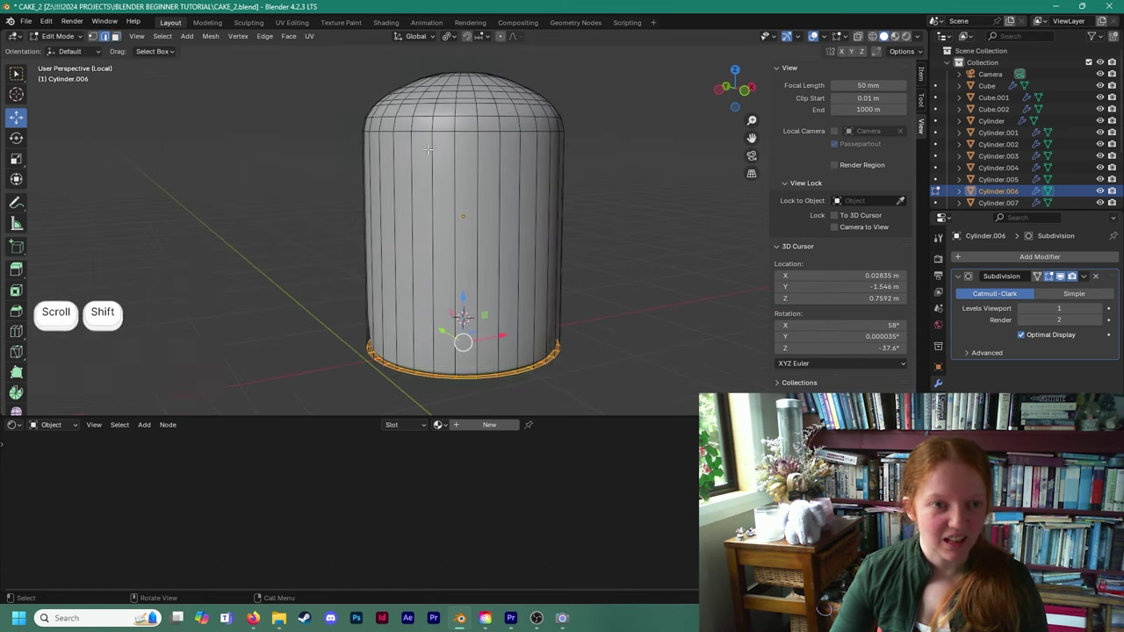
pyautogui.keyDown('alt'); pyautogui.click(443, 130); pyautogui.keyUp('alt')
pyautogui.moveTo(463, 103); pyautogui.dragTo(470, 116)
pyautogui.click(433, 129)
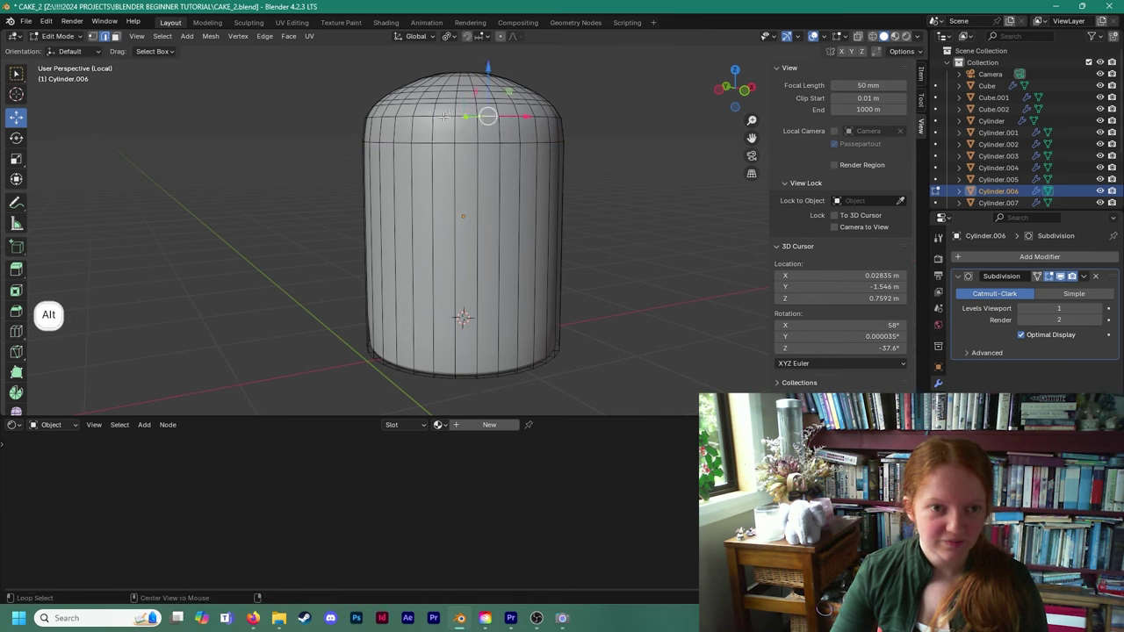
# Select the horizontal edge loop midway up the dome, lower it about 0.014 m and scale it slightly.
pyautogui.moveTo(466, 77); pyautogui.dragTo(470, 86)
pyautogui.moveTo(466, 118); pyautogui.dragTo(359, 114, button='middle')
pyautogui.click(402, 104)
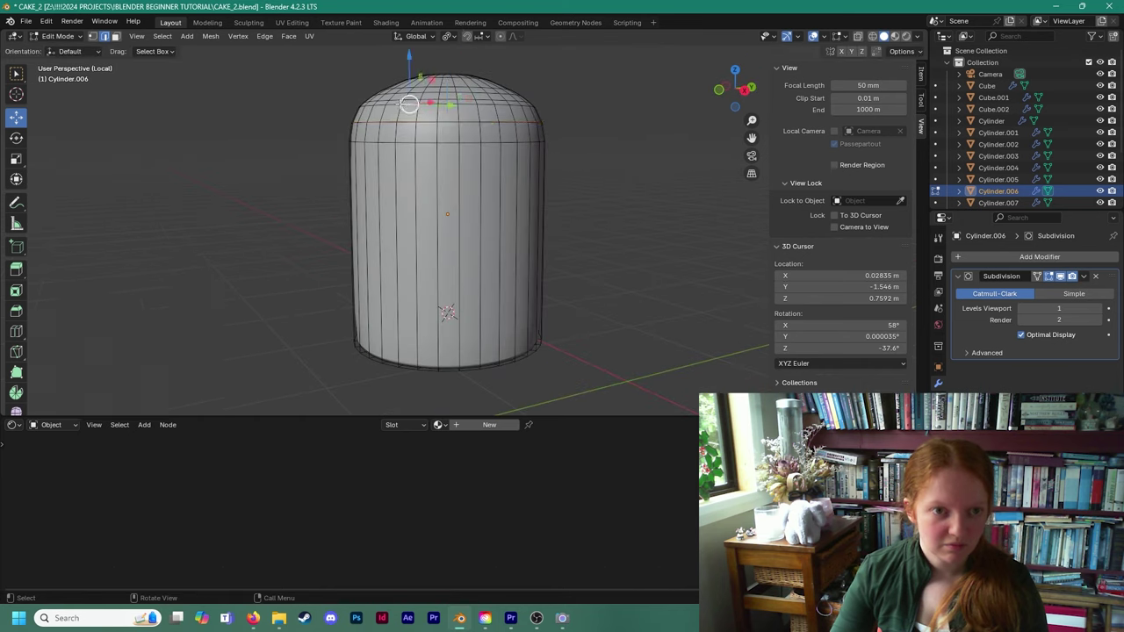
pyautogui.keyDown('alt'); pyautogui.click(420, 106); pyautogui.keyUp('alt')
pyautogui.moveTo(449, 85); pyautogui.dragTo(452, 83)
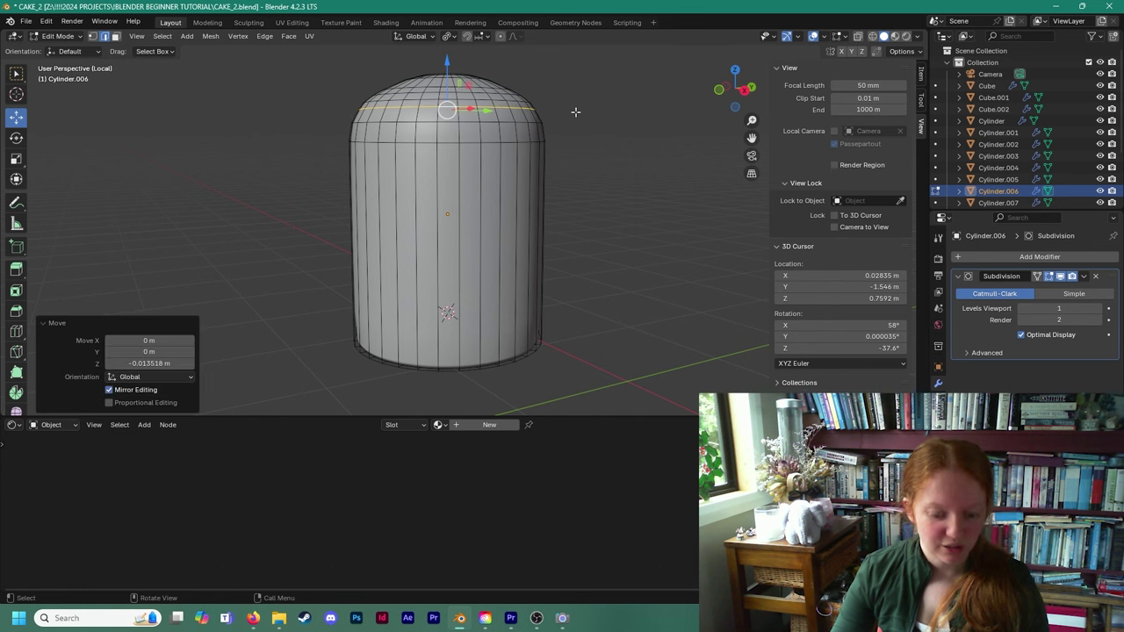
pyautogui.press('s')
pyautogui.click(580, 112)
pyautogui.moveTo(499, 158); pyautogui.dragTo(392, 188, button='middle')
pyautogui.click(541, 146)
pyautogui.scroll(1, 486, 200)
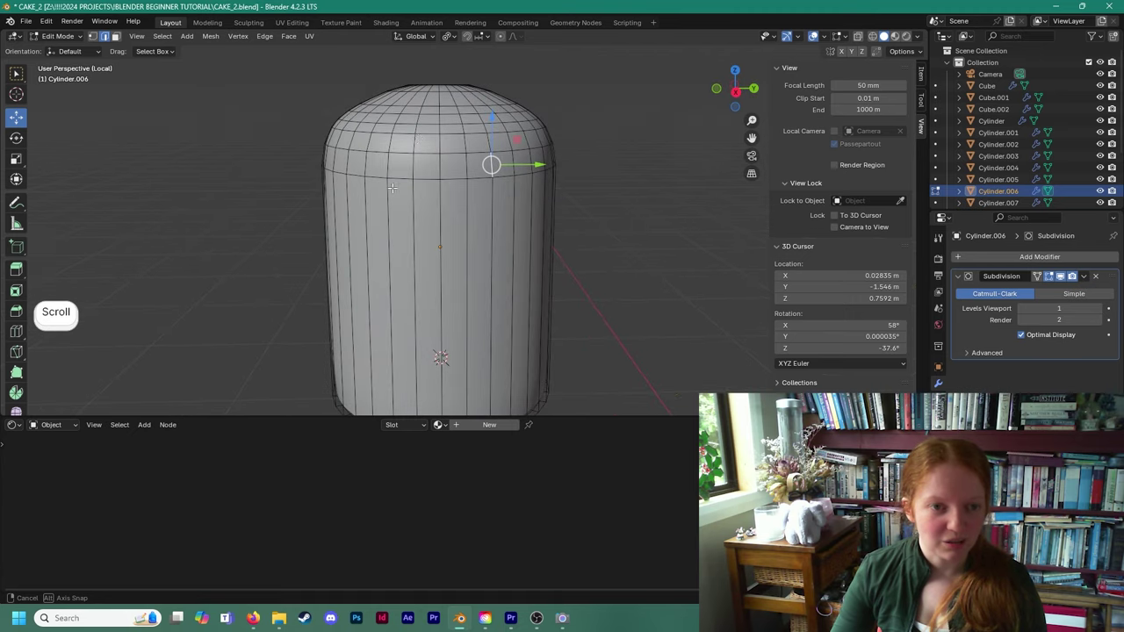
pyautogui.click(414, 143)
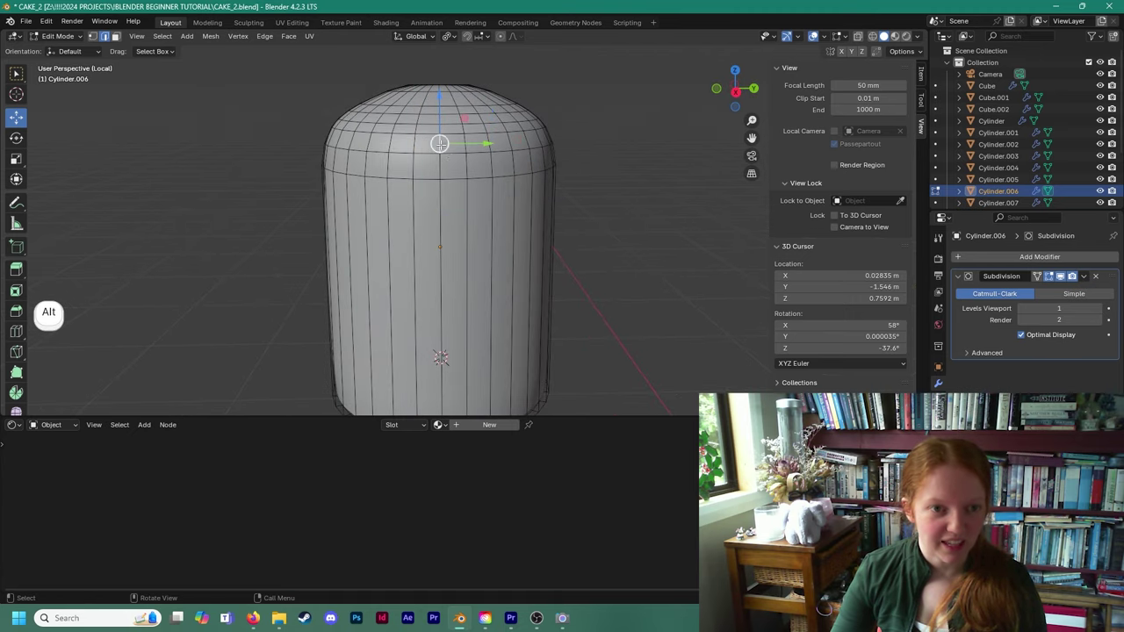
pyautogui.keyDown('alt'); pyautogui.click(327, 149); pyautogui.keyUp('alt')
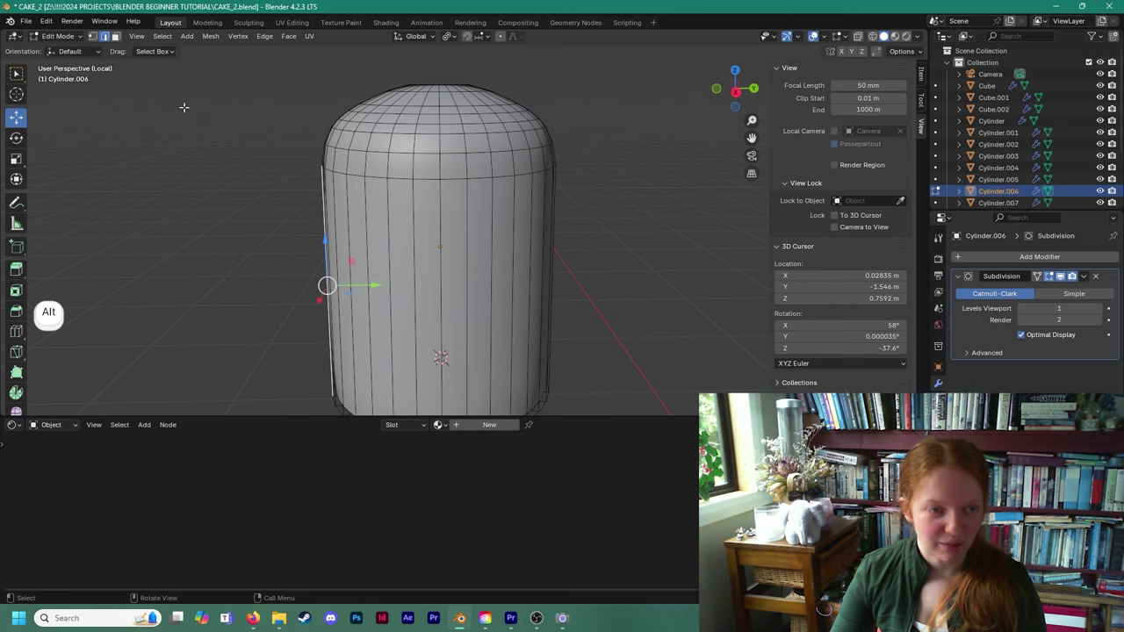
# Switch to Object Mode and set the domed cylinder's Subdivision viewport level to 2.
pyautogui.click(60, 37)
pyautogui.click(60, 54)
pyautogui.click(154, 94)
pyautogui.scroll(-2, 205, 134)
pyautogui.moveTo(205, 133); pyautogui.dragTo(317, 114, button='middle')
pyautogui.click(479, 235)
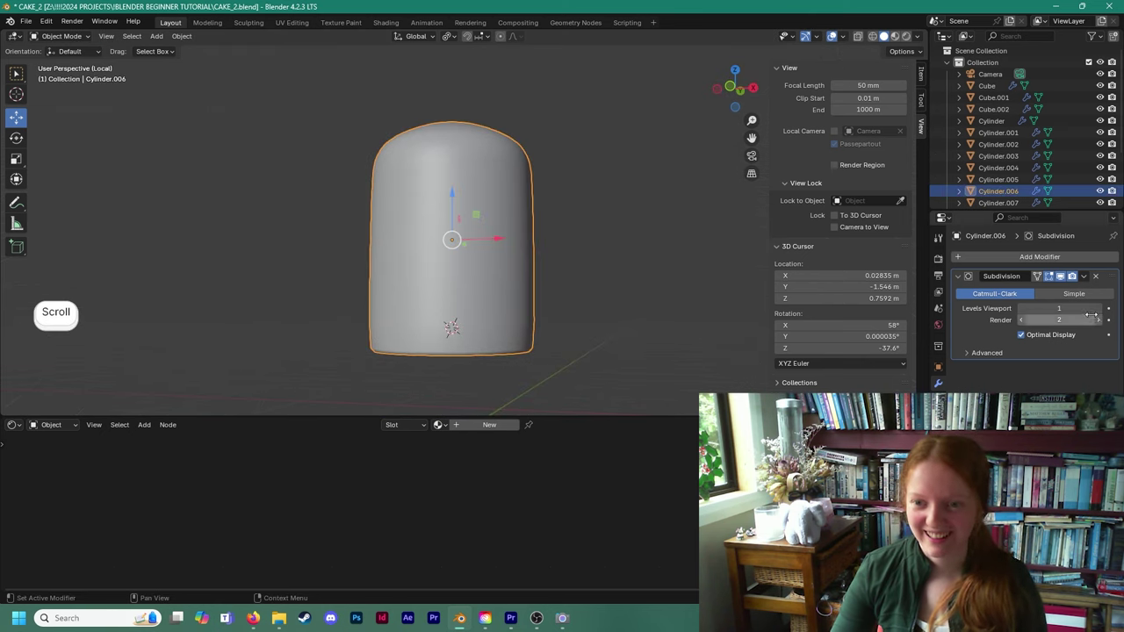
pyautogui.moveTo(1089, 317); pyautogui.dragTo(1099, 316)
pyautogui.click(586, 226)
pyautogui.moveTo(587, 225); pyautogui.dragTo(583, 257, button='middle')
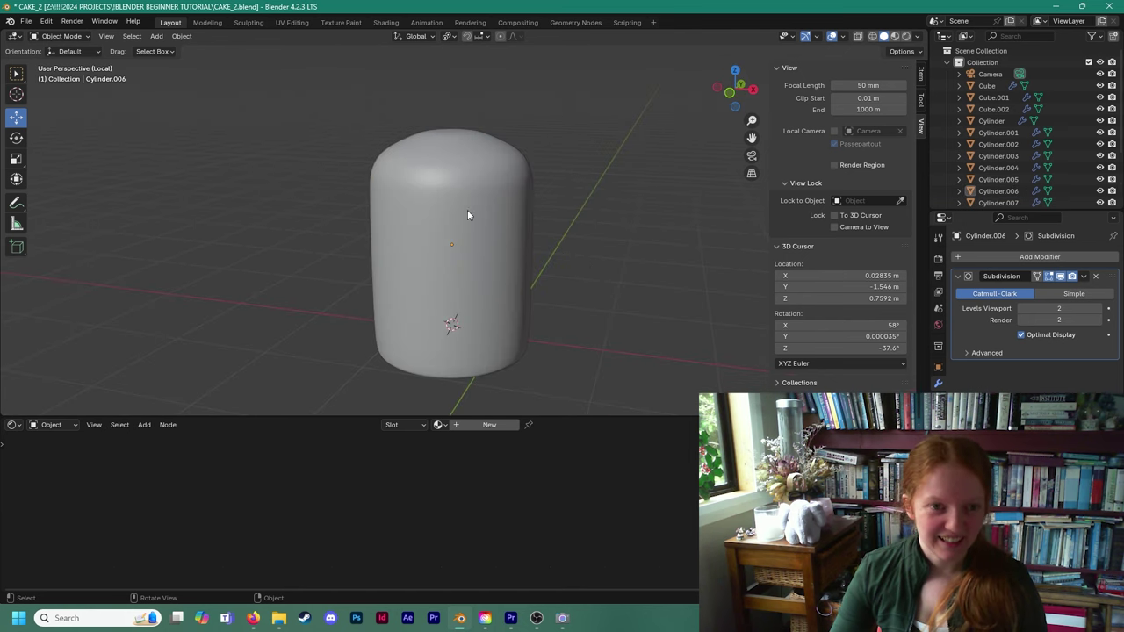
# Exit local view, scale the domed cylinder and lower it about 0.304 m onto the tabletop.
pyautogui.click(64, 37)
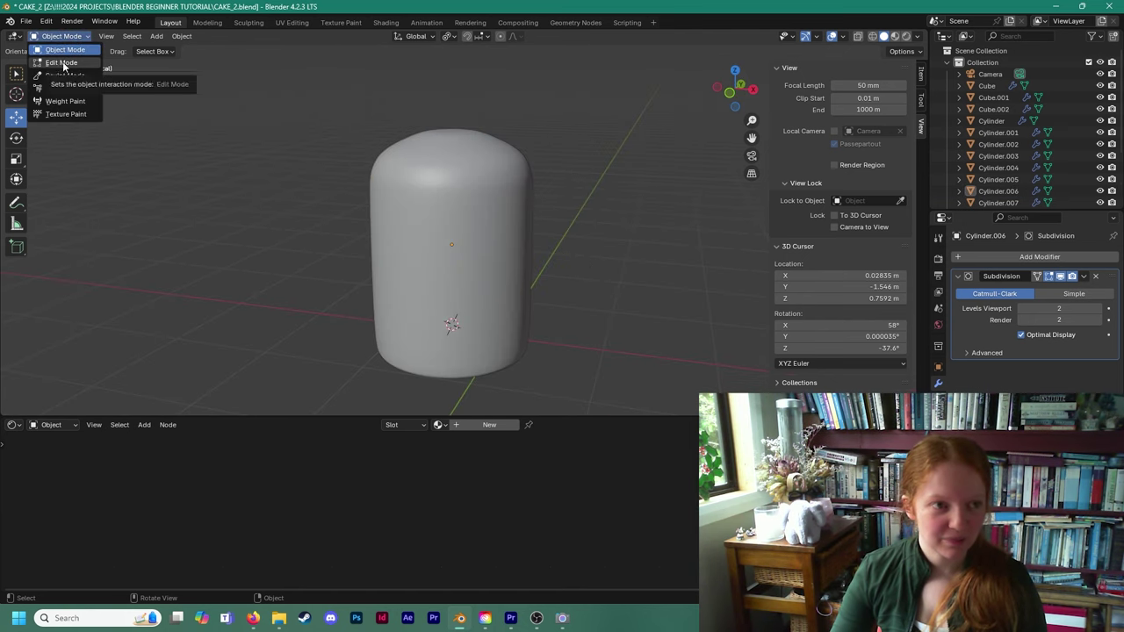
pyautogui.press('/')
pyautogui.moveTo(373, 148); pyautogui.dragTo(376, 198, button='middle')
pyautogui.moveTo(456, 263); pyautogui.dragTo(455, 207, button='middle')
pyautogui.click(455, 208)
pyautogui.moveTo(454, 157); pyautogui.dragTo(476, 187)
pyautogui.press('s')
pyautogui.click(447, 151)
pyautogui.moveTo(476, 187); pyautogui.dragTo(511, 246, button='middle')
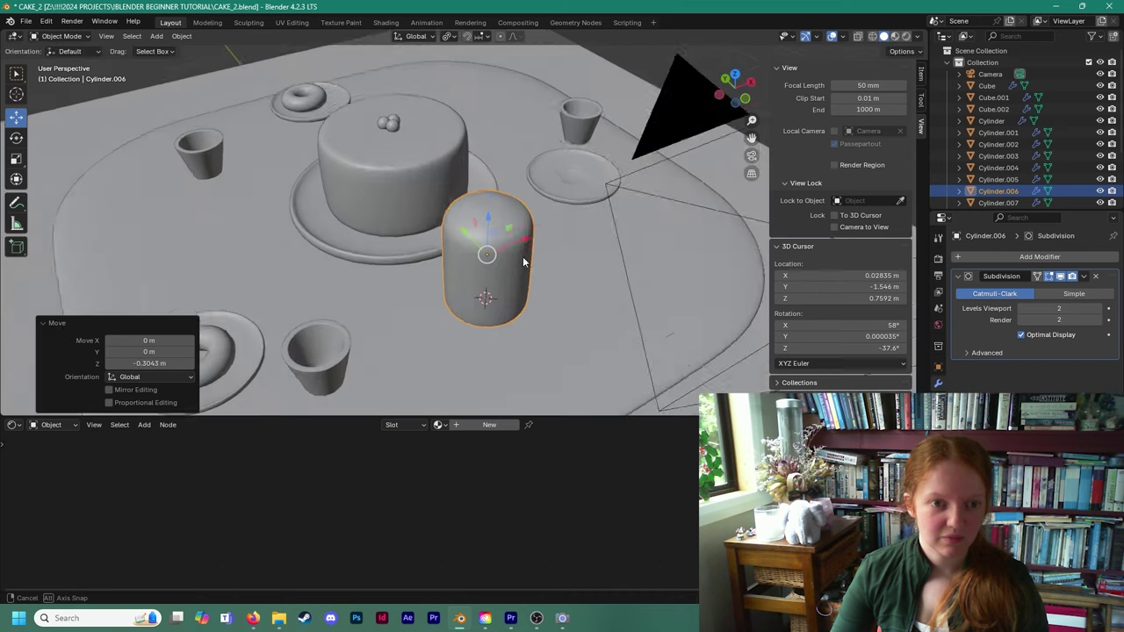
# Reposition the domed cylinder in front of the cake, moving it about 0.57 m along X and -0.199 m along Y.
pyautogui.scroll(1, 505, 248)
pyautogui.moveTo(443, 238); pyautogui.dragTo(372, 181, button='middle')
pyautogui.scroll(2, 409, 219)
pyautogui.scroll(2, 407, 220)
pyautogui.moveTo(405, 219); pyautogui.dragTo(291, 238, button='middle')
pyautogui.moveTo(443, 223); pyautogui.dragTo(396, 229)
pyautogui.moveTo(395, 228); pyautogui.dragTo(503, 251, button='middle')
pyautogui.moveTo(503, 250); pyautogui.dragTo(578, 255)
pyautogui.moveTo(578, 254); pyautogui.dragTo(278, 209, button='middle')
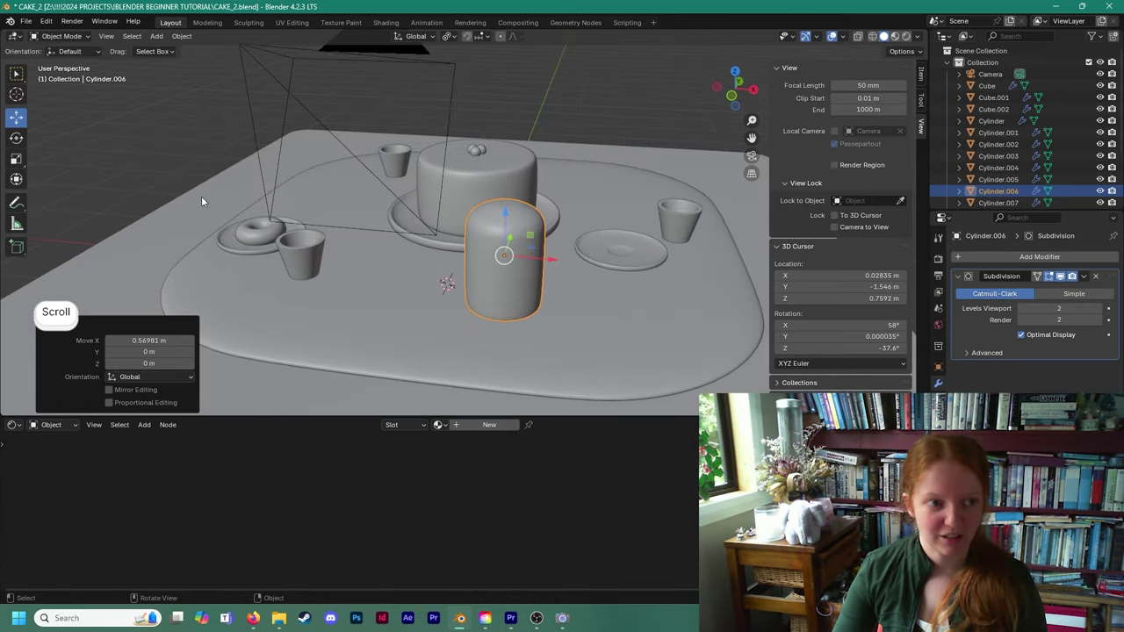
pyautogui.moveTo(448, 250); pyautogui.dragTo(545, 259, button='middle')
pyautogui.moveTo(523, 216); pyautogui.dragTo(536, 227)
# Place the 3D cursor on the top centre of the domed cylinder.
pyautogui.keyDown('shift'); pyautogui.moveTo(536, 232); pyautogui.dragTo(386, 186, button='middle'); pyautogui.keyUp('shift')
pyautogui.scroll(2, 463, 218)
pyautogui.scroll(2, 442, 112)
pyautogui.keyDown('shift'); pyautogui.moveTo(441, 114); pyautogui.dragTo(434, 208, button='middle'); pyautogui.keyUp('shift')
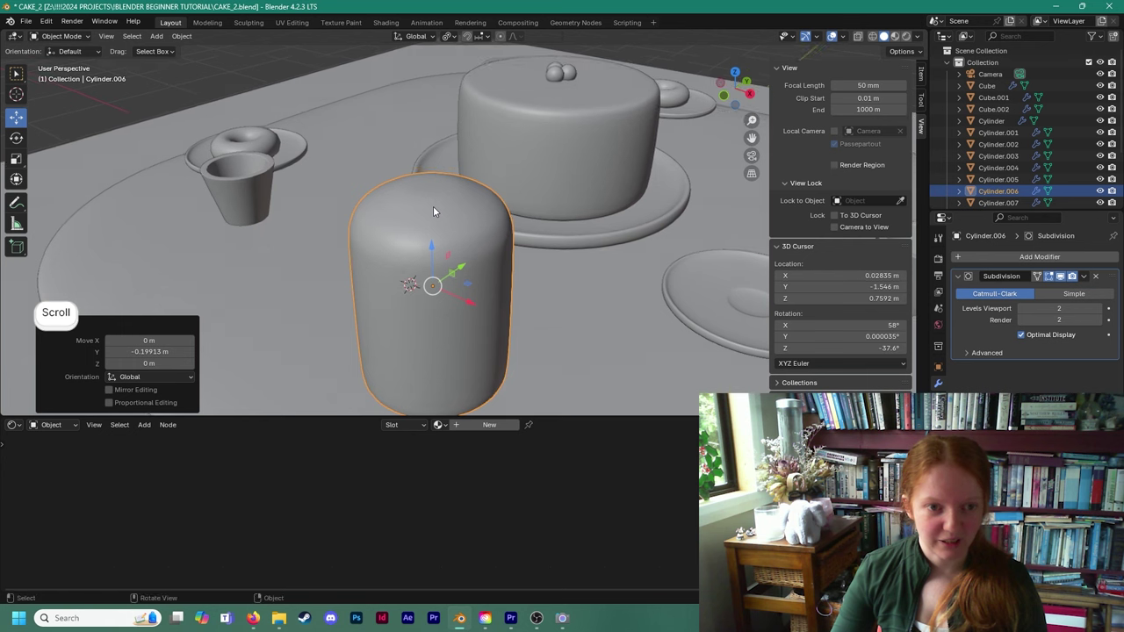
pyautogui.keyDown('shift'); pyautogui.rightClick(430, 188); pyautogui.keyUp('shift')
pyautogui.moveTo(430, 188); pyautogui.dragTo(426, 231, button='middle')
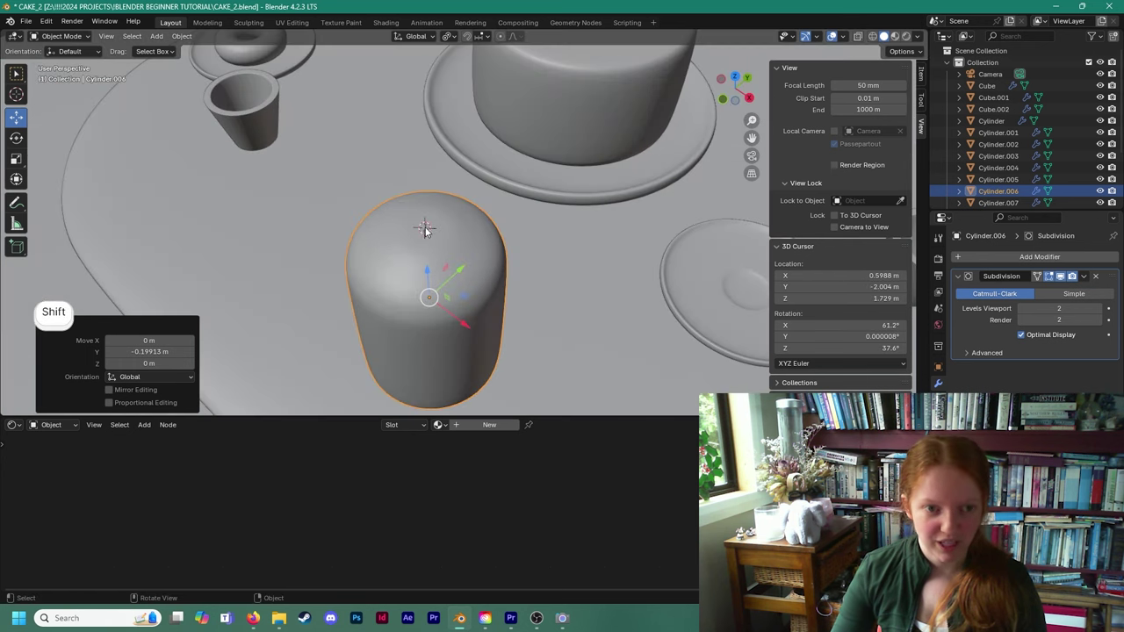
pyautogui.scroll(1, 427, 221)
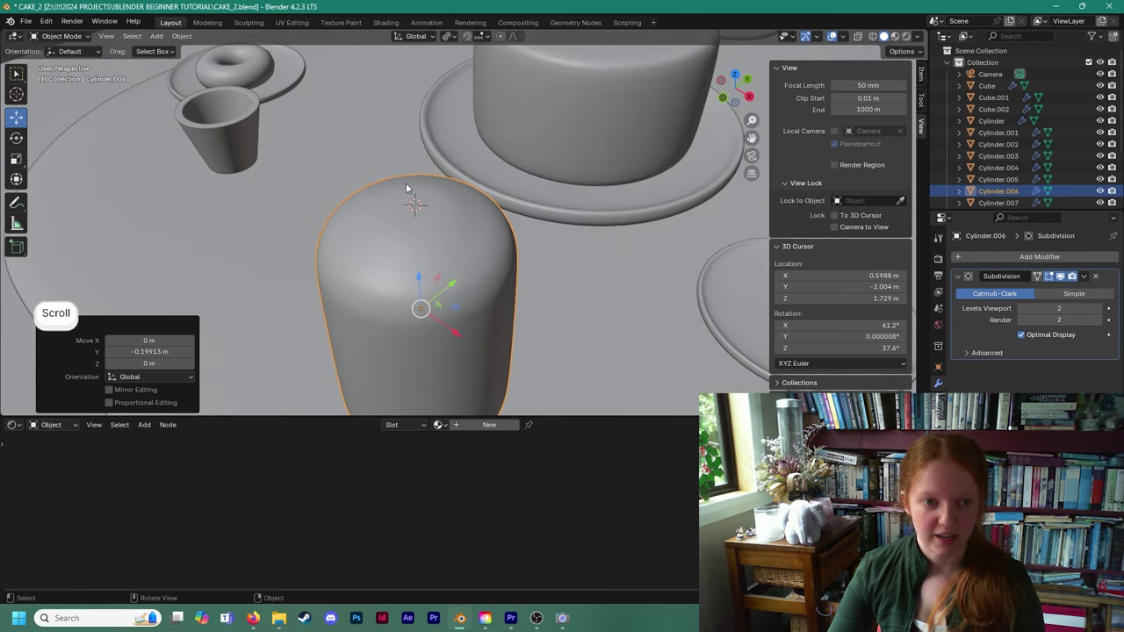
pyautogui.scroll(1, 416, 208)
pyautogui.moveTo(414, 205); pyautogui.dragTo(430, 166, button='middle')
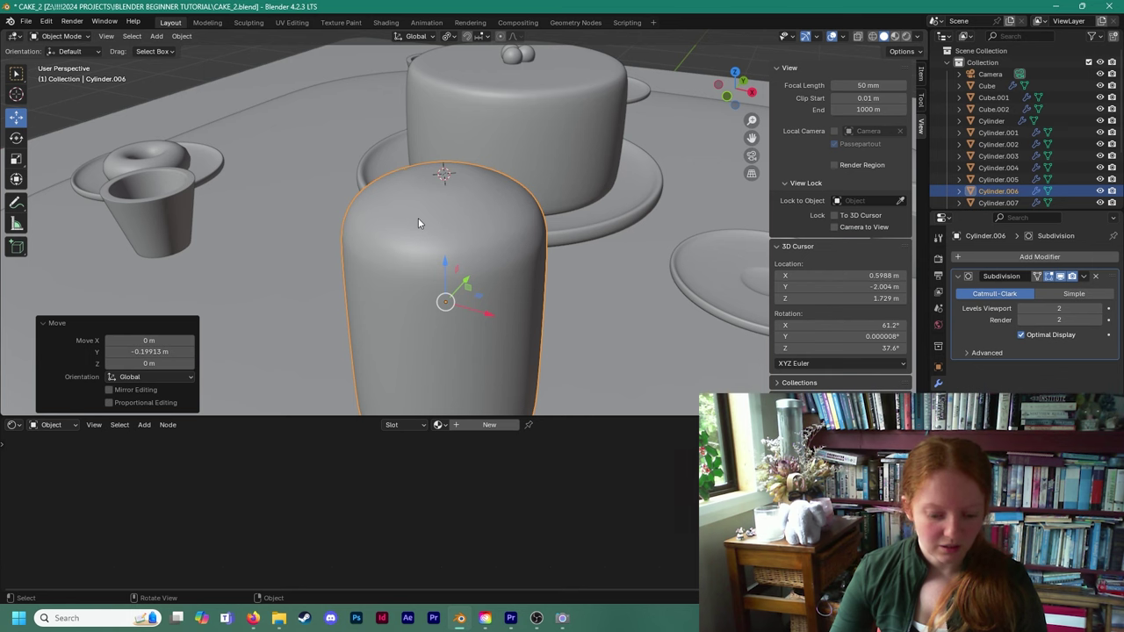
# Add a mesh cylinder at the 3D cursor on top of the dome.
pyautogui.click(156, 36)
pyautogui.moveTo(166, 50)
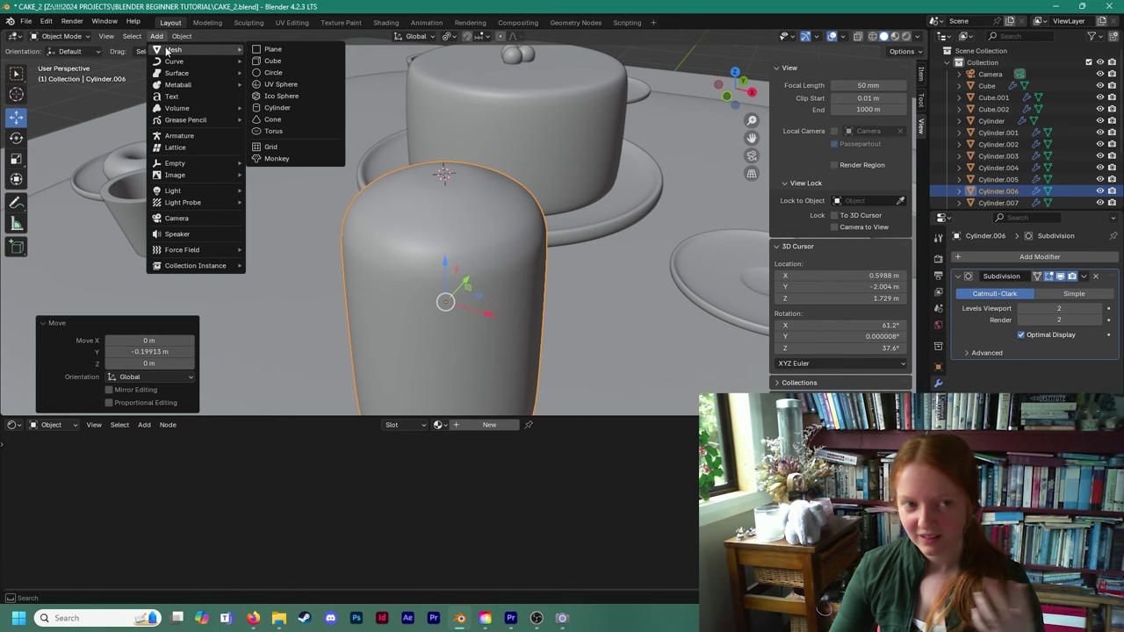
pyautogui.press('Escape')
pyautogui.click(156, 36)
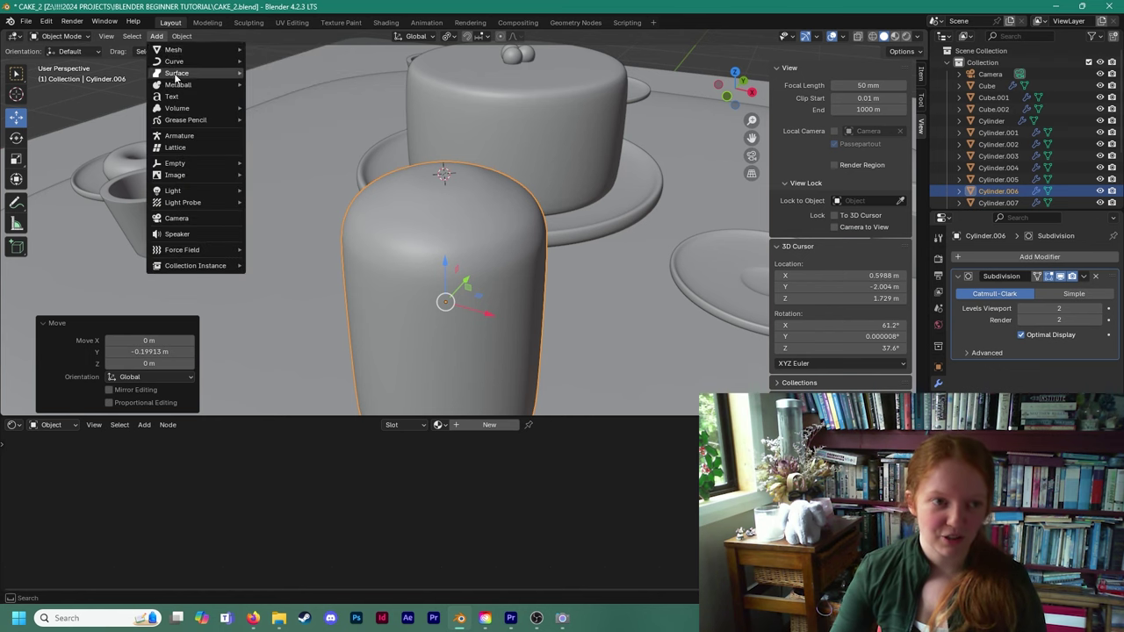
pyautogui.moveTo(210, 49)
pyautogui.click(280, 107)
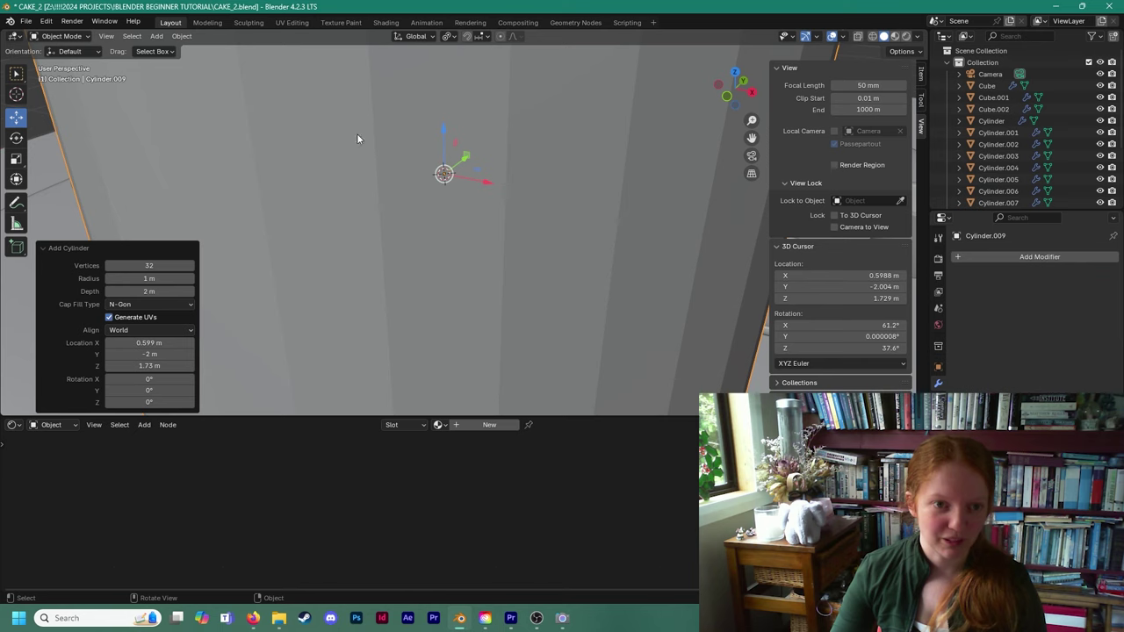
# Scale the new cylinder down uniformly by 0.201 and again by 0.540 to the size of a bottle cap.
pyautogui.scroll(-3, 255, 118)
pyautogui.click(21, 161)
pyautogui.moveTo(500, 180)
pyautogui.mouseDown()
pyautogui.moveTo(457, 195)
pyautogui.moveTo(493, 184)
pyautogui.mouseUp()
pyautogui.click(454, 195)
pyautogui.scroll(3, 454, 194)
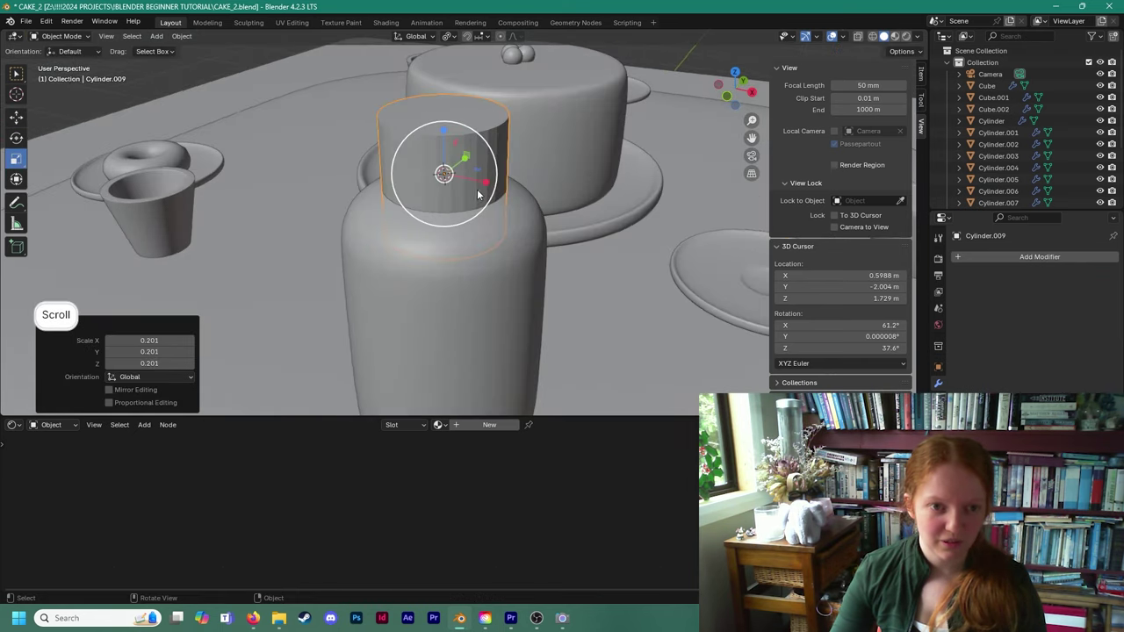
pyautogui.press('s')
pyautogui.click(453, 184)
pyautogui.scroll(2, 453, 181)
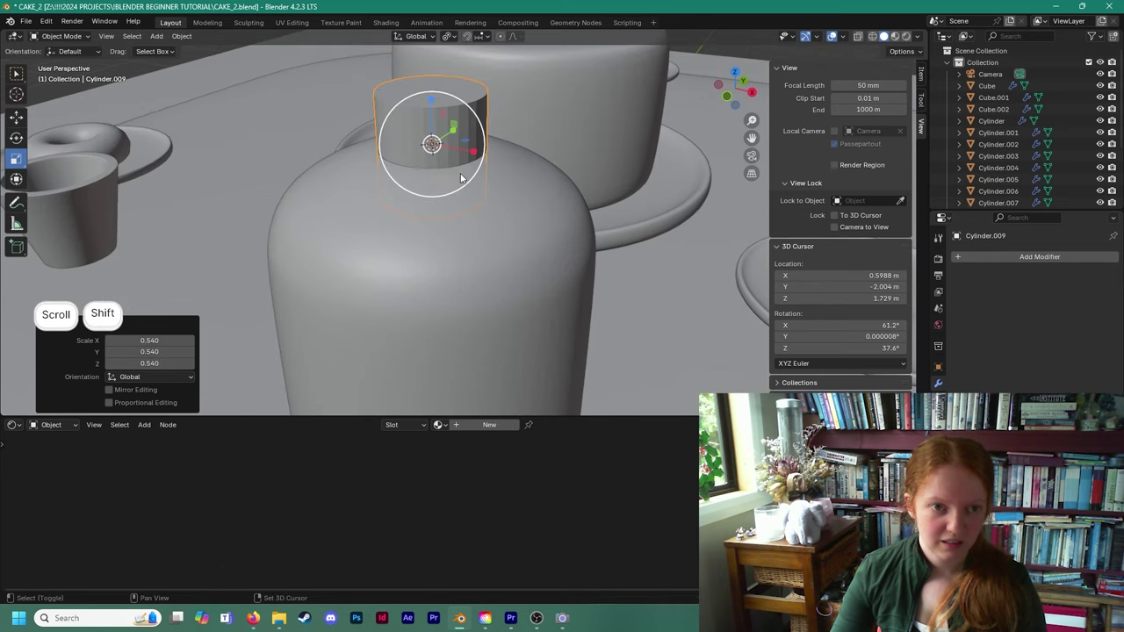
# Flatten the small cylinder along Z and adjust its height and size so it sits as a cap on the dome.
pyautogui.keyDown('shift'); pyautogui.moveTo(457, 176); pyautogui.dragTo(479, 182, button='middle'); pyautogui.keyUp('shift')
pyautogui.moveTo(454, 108)
pyautogui.mouseDown()
pyautogui.moveTo(454, 139)
pyautogui.moveTo(451, 103)
pyautogui.mouseUp()
pyautogui.click(16, 116)
pyautogui.scroll(-3, 459, 105)
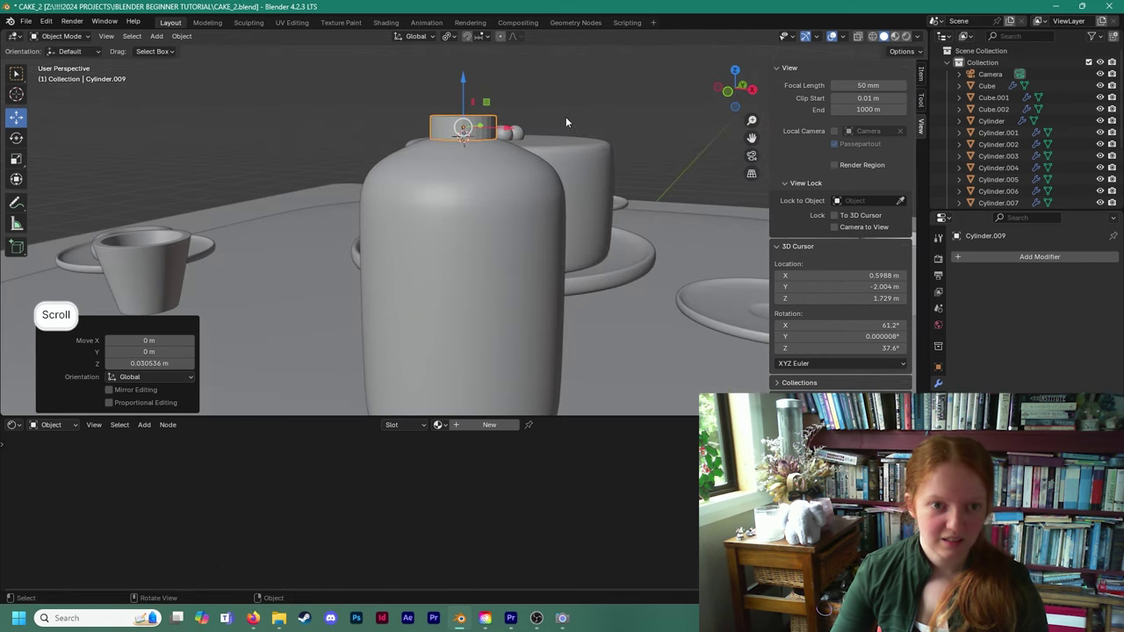
pyautogui.press('s')
pyautogui.click(502, 129)
pyautogui.moveTo(460, 88); pyautogui.dragTo(459, 85)
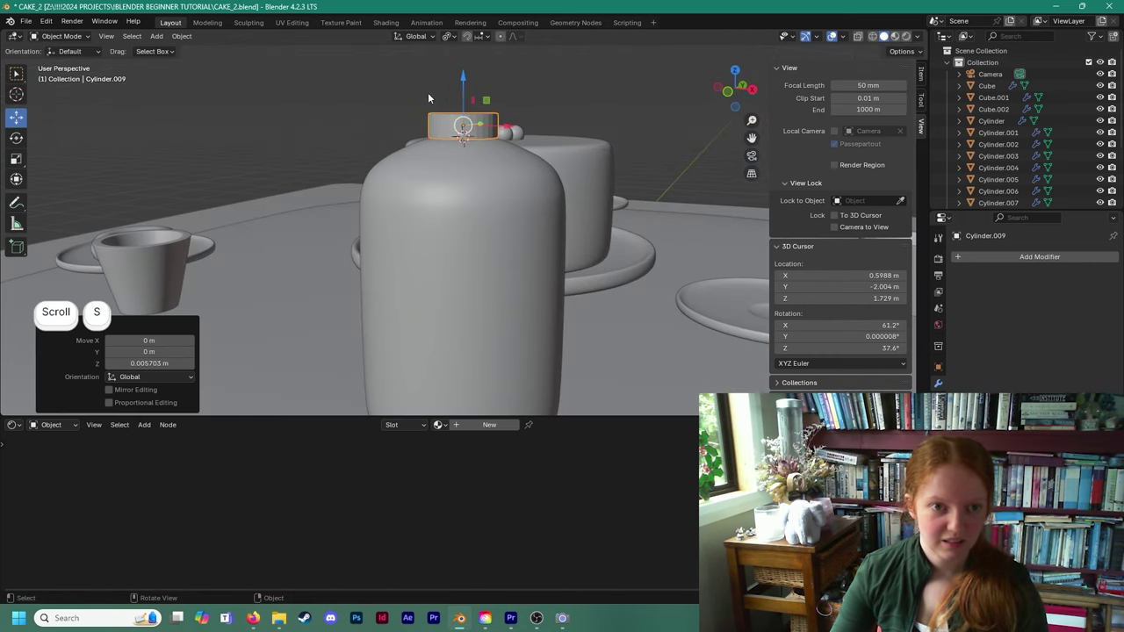
pyautogui.click(437, 94)
# Select the cap and switch it to Edit Mode.
pyautogui.scroll(-4, 460, 125)
pyautogui.keyDown('shift'); pyautogui.moveTo(508, 189); pyautogui.dragTo(434, 230, button='middle'); pyautogui.keyUp('shift')
pyautogui.scroll(2, 509, 151)
pyautogui.click(416, 128)
pyautogui.scroll(2, 414, 129)
pyautogui.keyDown('shift'); pyautogui.moveTo(413, 128); pyautogui.dragTo(406, 227, button='middle'); pyautogui.keyUp('shift')
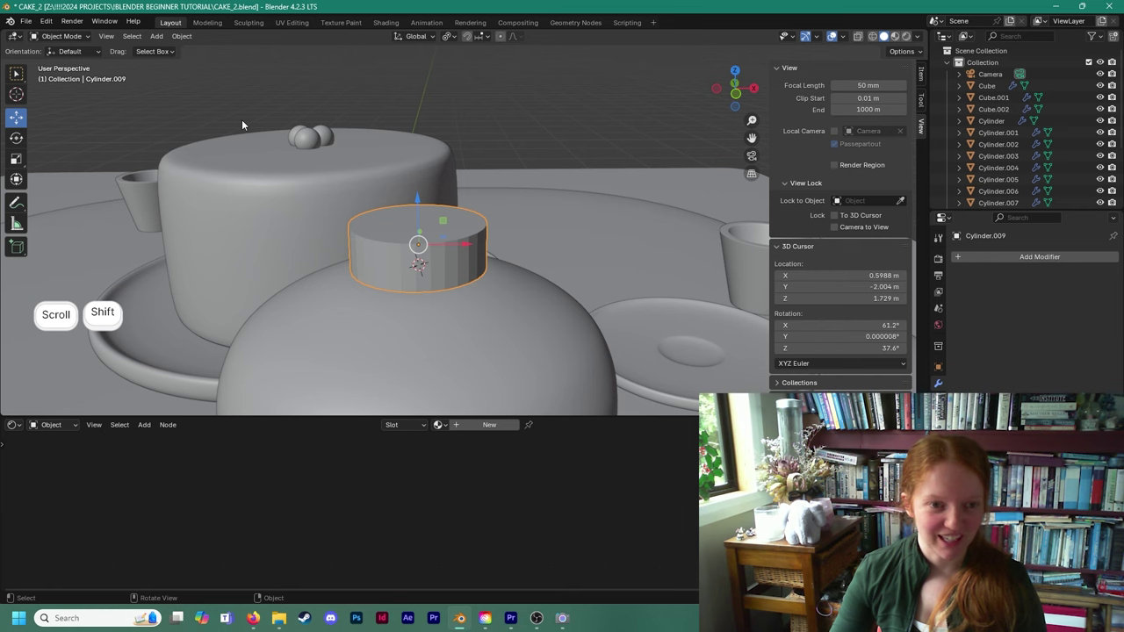
pyautogui.click(62, 36)
pyautogui.click(53, 58)
# Select the edge loop around the cap's top face and bevel it.
pyautogui.scroll(3, 367, 198)
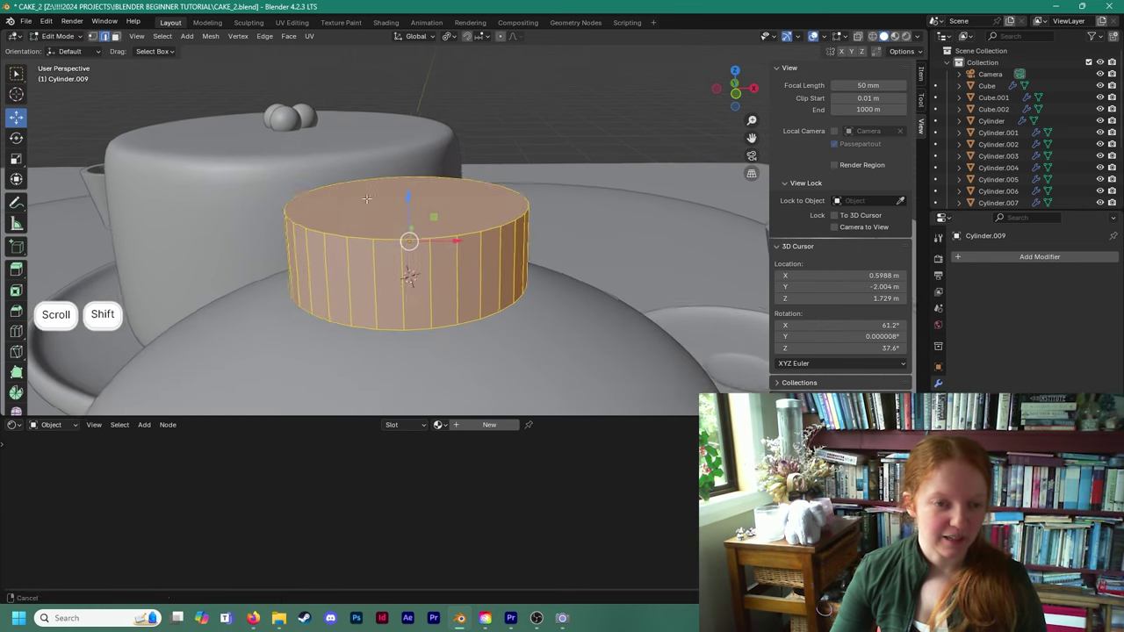
pyautogui.keyDown('shift'); pyautogui.moveTo(367, 199); pyautogui.dragTo(397, 188, button='middle'); pyautogui.keyUp('shift')
pyautogui.click(342, 181)
pyautogui.click(371, 220)
pyautogui.keyDown('alt'); pyautogui.keyDown('shift'); pyautogui.click(437, 235); pyautogui.keyUp('shift'); pyautogui.keyUp('alt')
pyautogui.click(391, 224)
pyautogui.keyDown('alt'); pyautogui.keyDown('shift'); pyautogui.click(469, 226); pyautogui.keyUp('shift'); pyautogui.keyUp('alt')
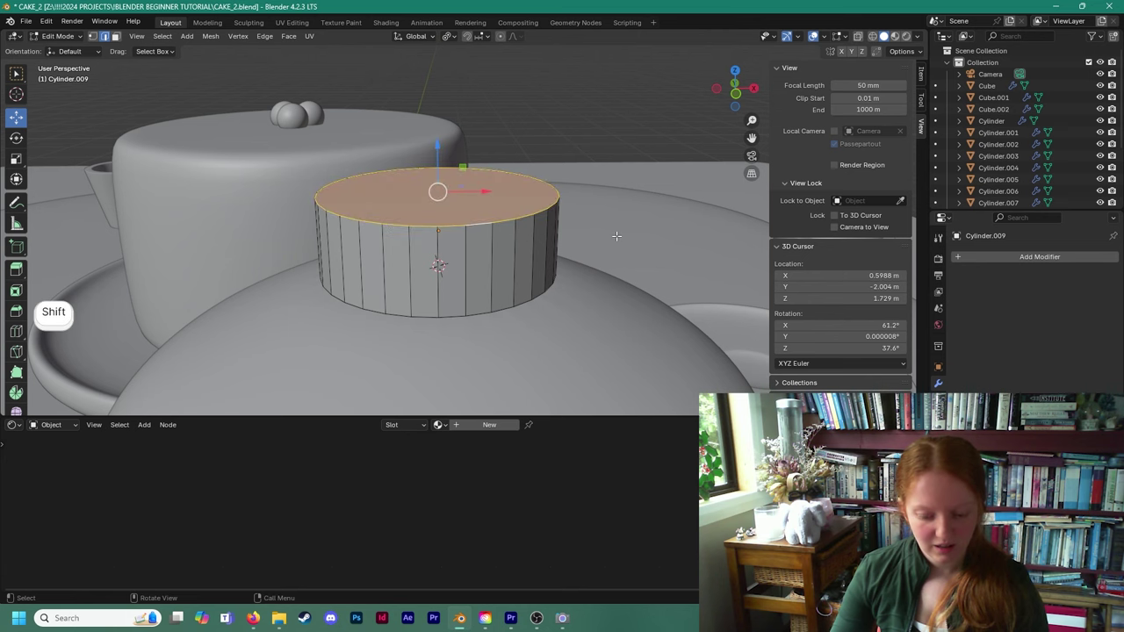
pyautogui.hotkey('ctrl', 'b')
pyautogui.click(567, 257)
# Bevel the edge loop around the cap's bottom with 2 segments and a width of about 0.219 m.
pyautogui.moveTo(568, 257); pyautogui.dragTo(477, 243, button='middle')
pyautogui.hotkey('alt', 'a')
pyautogui.keyDown('alt'); pyautogui.keyDown('shift'); pyautogui.click(477, 244); pyautogui.keyUp('shift'); pyautogui.keyUp('alt')
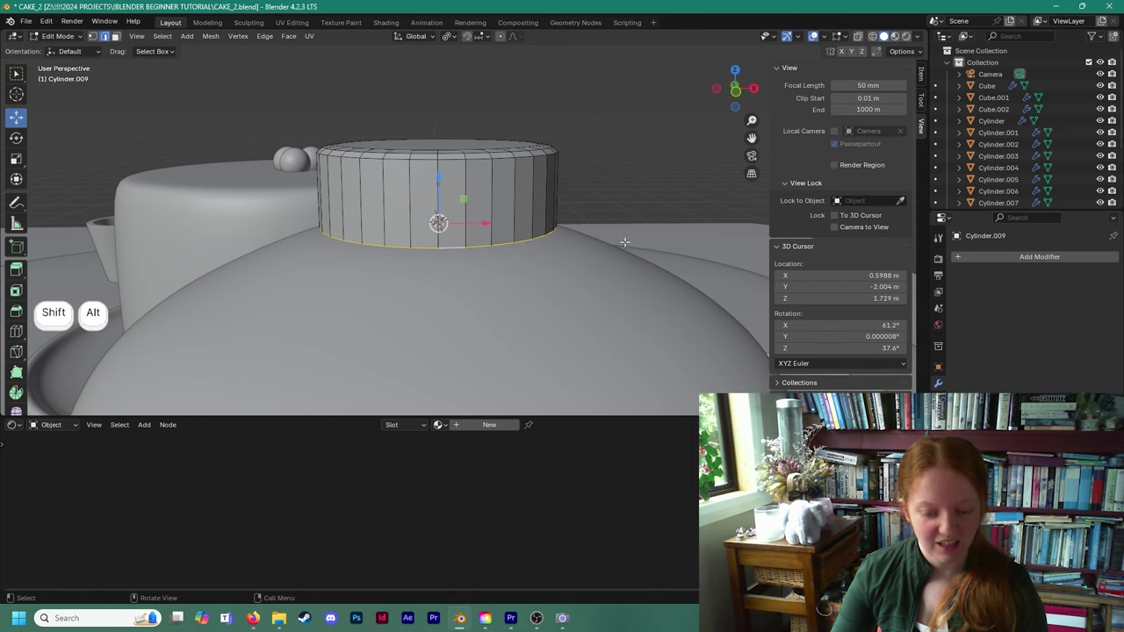
pyautogui.hotkey('ctrl', 'b')
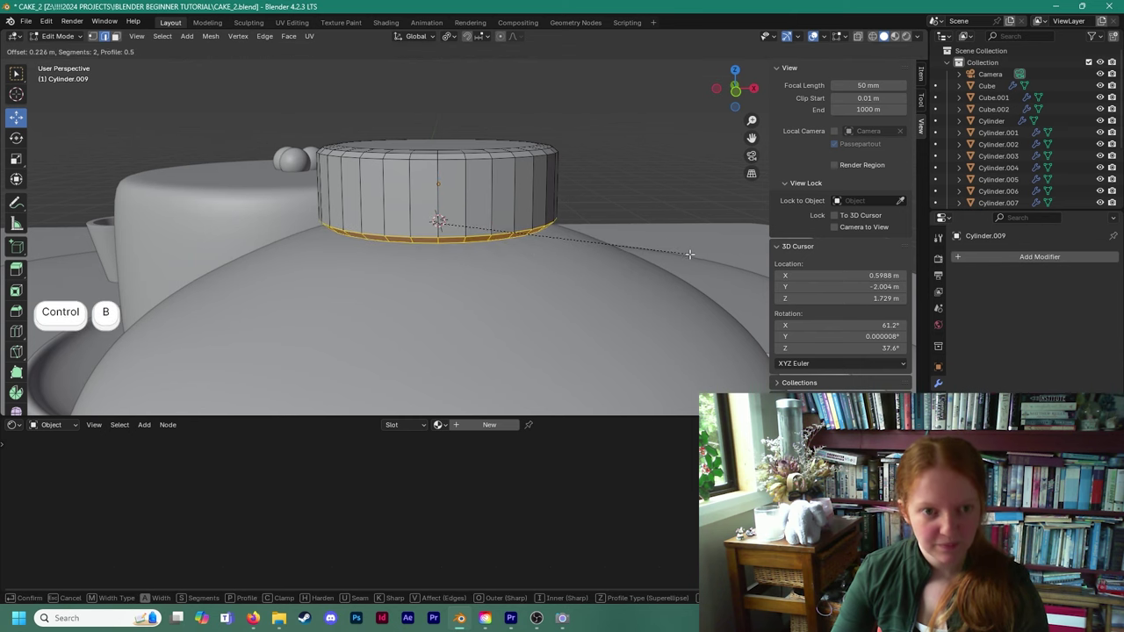
pyautogui.click(680, 253)
pyautogui.scroll(-3, 680, 253)
pyautogui.moveTo(659, 244); pyautogui.dragTo(627, 254, button='middle')
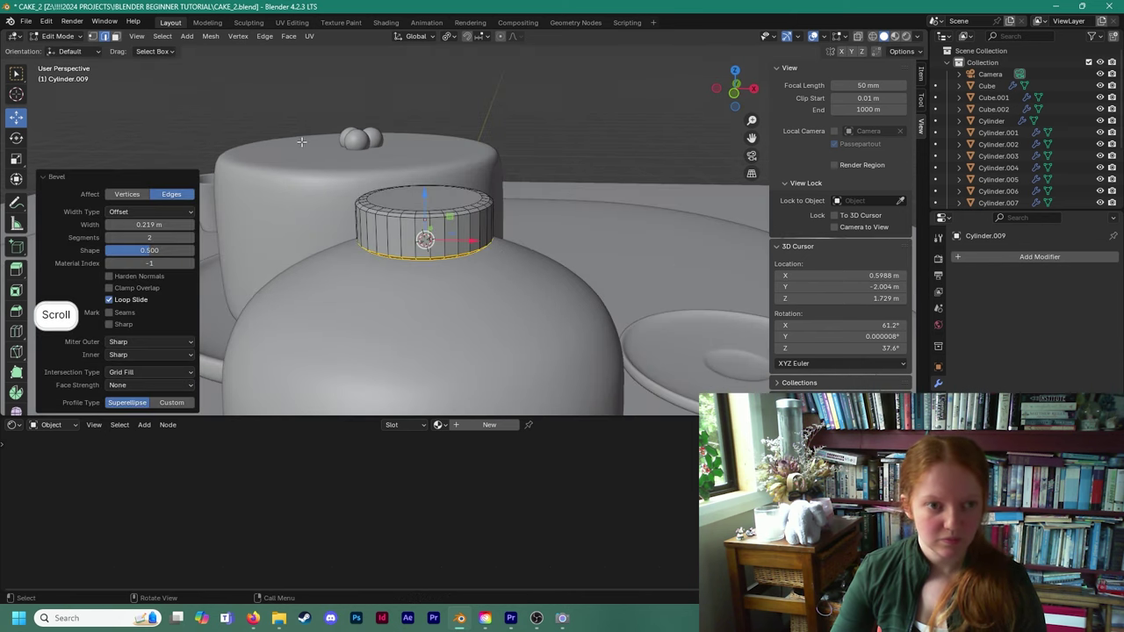
# Return to Object Mode and apply smooth shading to the cap.
pyautogui.click(68, 38)
pyautogui.click(66, 52)
pyautogui.rightClick(476, 209)
pyautogui.click(476, 211)
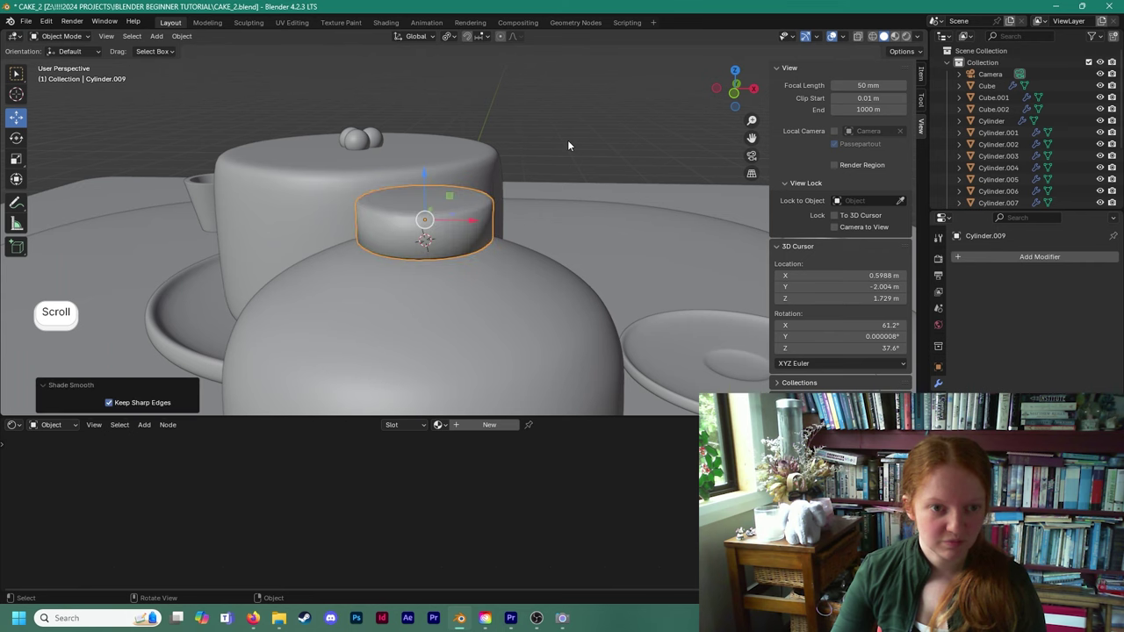
pyautogui.click(567, 140)
pyautogui.scroll(-2, 470, 195)
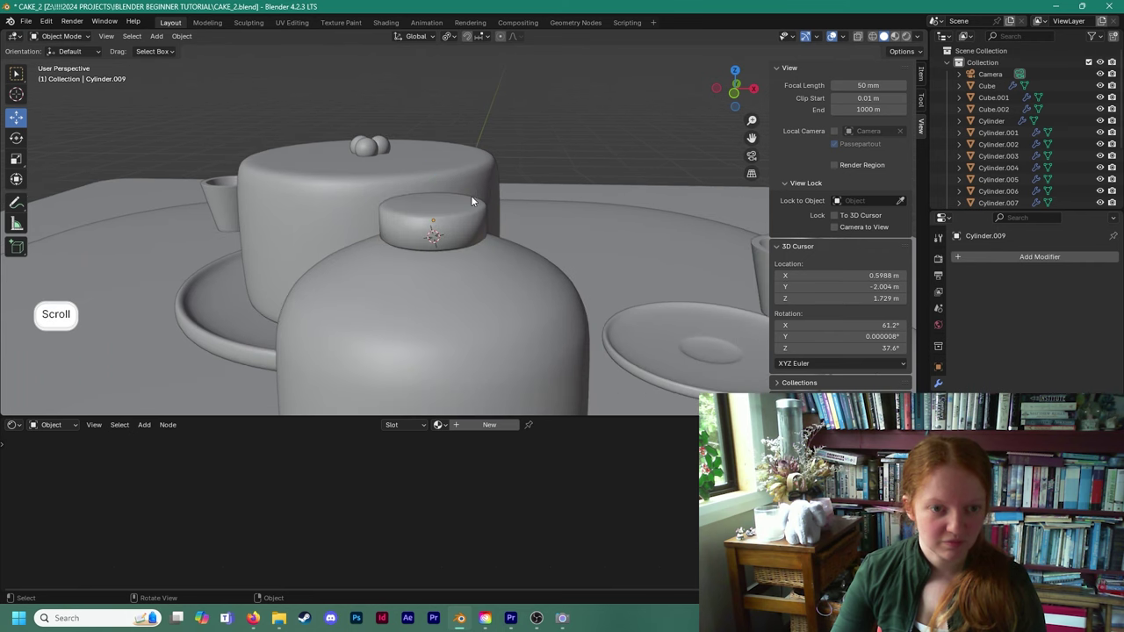
# Add a Subdivision modifier to the cap and scale the cap slightly.
pyautogui.click(978, 257)
pyautogui.click(930, 278)
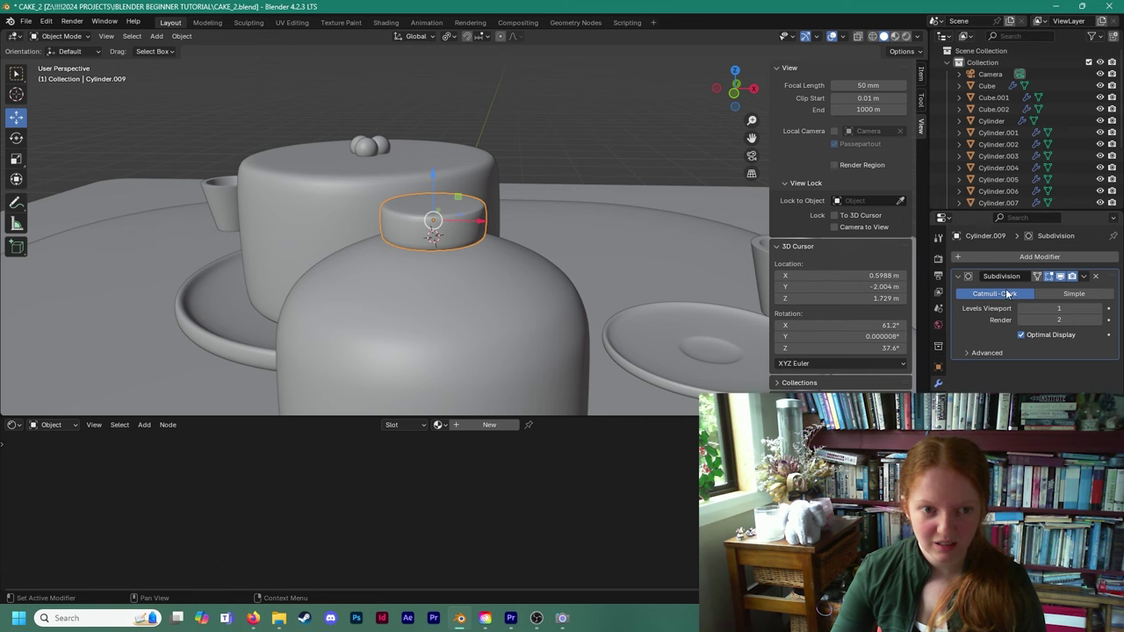
pyautogui.scroll(-6, 500, 248)
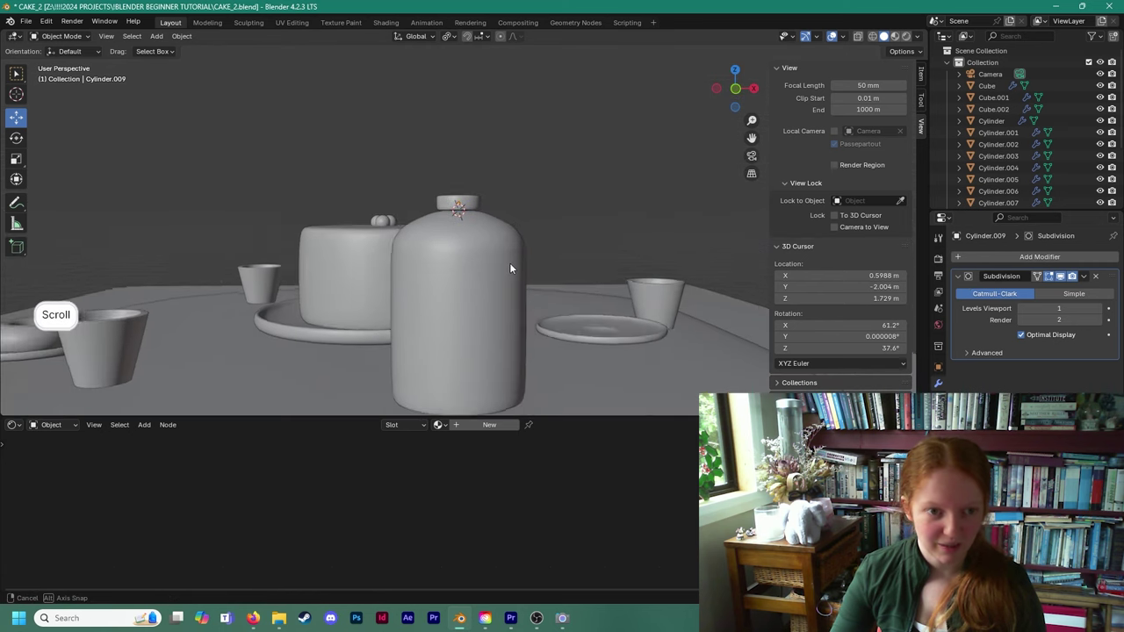
pyautogui.click(479, 201)
pyautogui.press('s')
pyautogui.click(558, 204)
pyautogui.moveTo(557, 204); pyautogui.dragTo(473, 276, button='middle')
# Select the domed bottle body and switch it to Edit Mode.
pyautogui.scroll(-2, 514, 323)
pyautogui.moveTo(435, 77); pyautogui.dragTo(502, 226, button='middle')
pyautogui.click(503, 226)
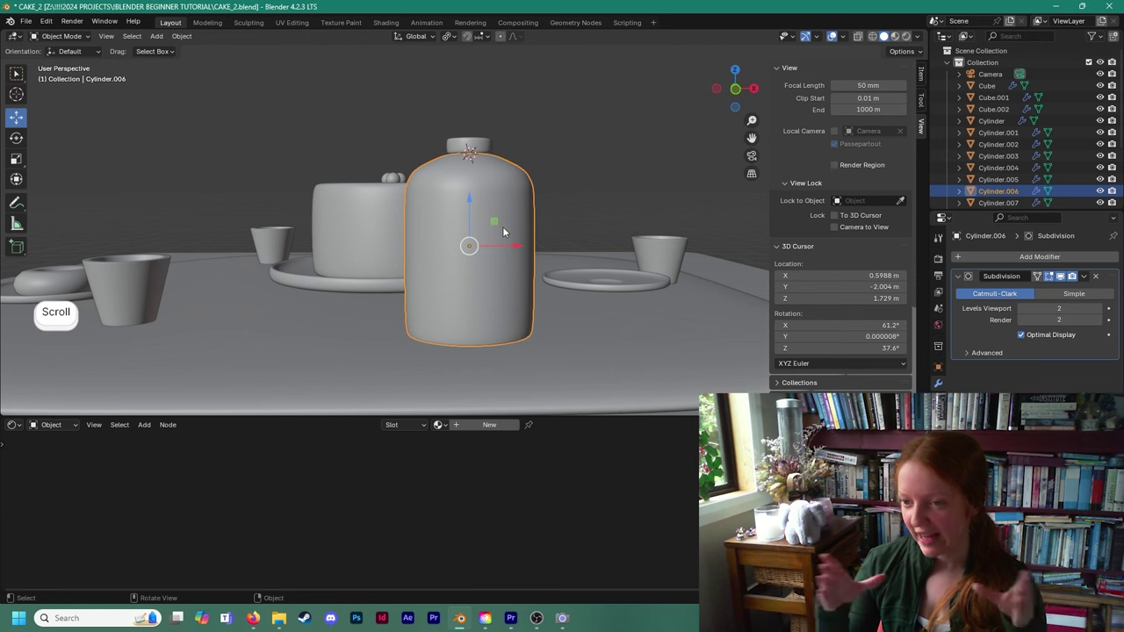
pyautogui.scroll(5, 504, 224)
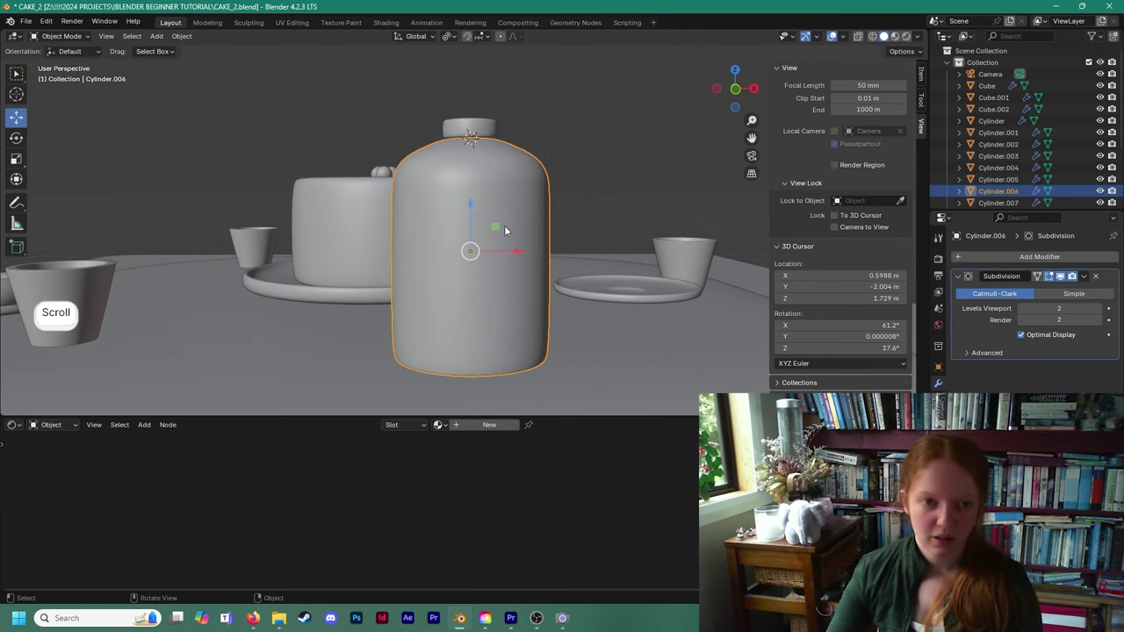
pyautogui.click(63, 36)
pyautogui.click(65, 62)
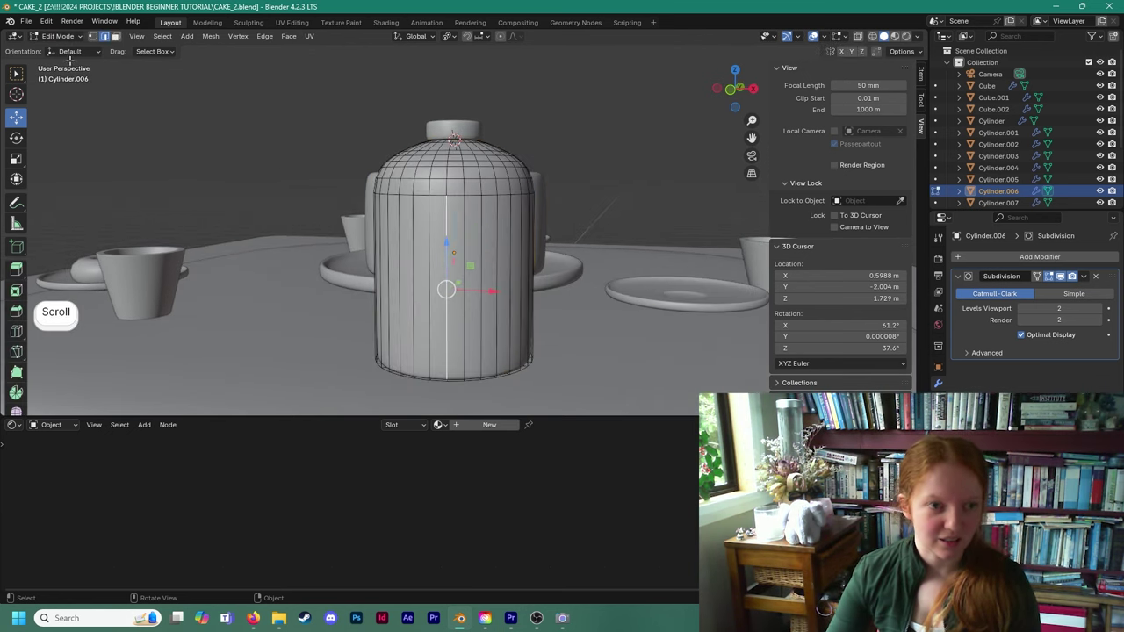
# Try a horizontal loop cut near the base of the bottle body with a slide factor of 0.750, and undo it.
pyautogui.moveTo(326, 192); pyautogui.dragTo(383, 196, button='middle')
pyautogui.click(422, 223)
pyautogui.scroll(2, 446, 229)
pyautogui.moveTo(447, 255)
pyautogui.mouseDown(button='middle')
pyautogui.moveTo(430, 258)
pyautogui.moveTo(446, 258)
pyautogui.moveTo(437, 274)
pyautogui.mouseUp(button='middle')
pyautogui.scroll(-3, 436, 260)
pyautogui.scroll(1, 439, 281)
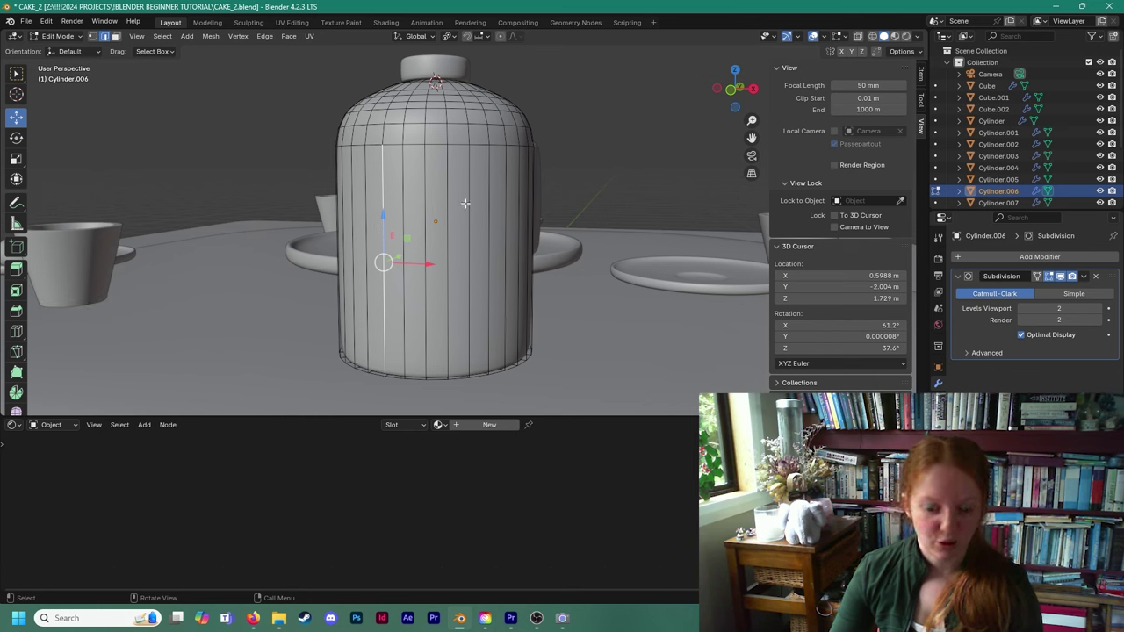
pyautogui.hotkey('ctrl', 'r')
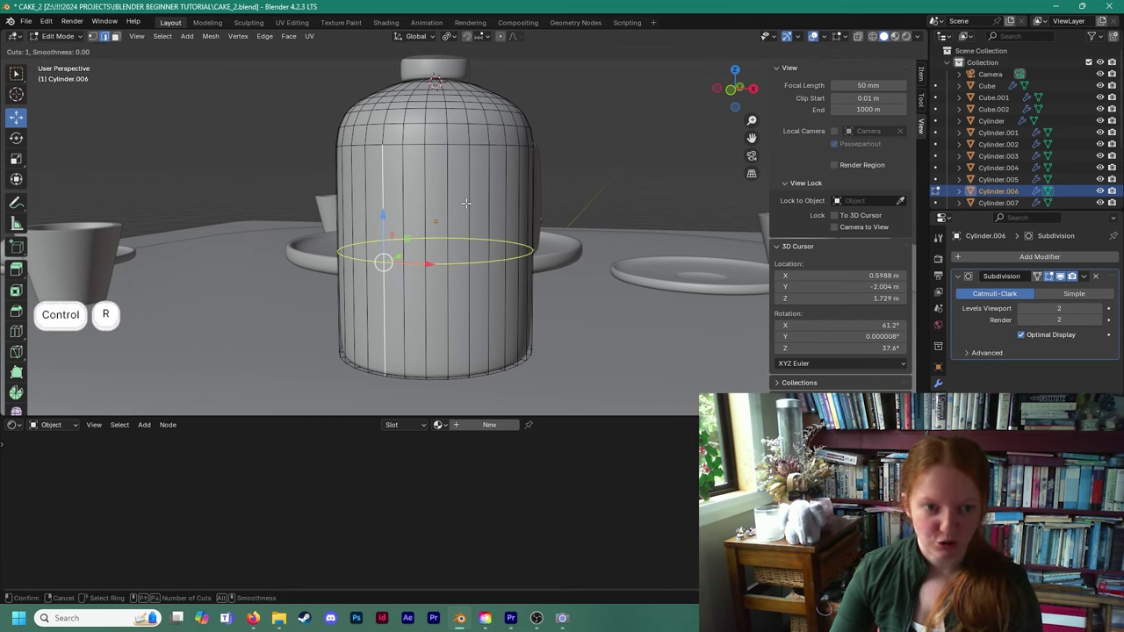
pyautogui.click(456, 251)
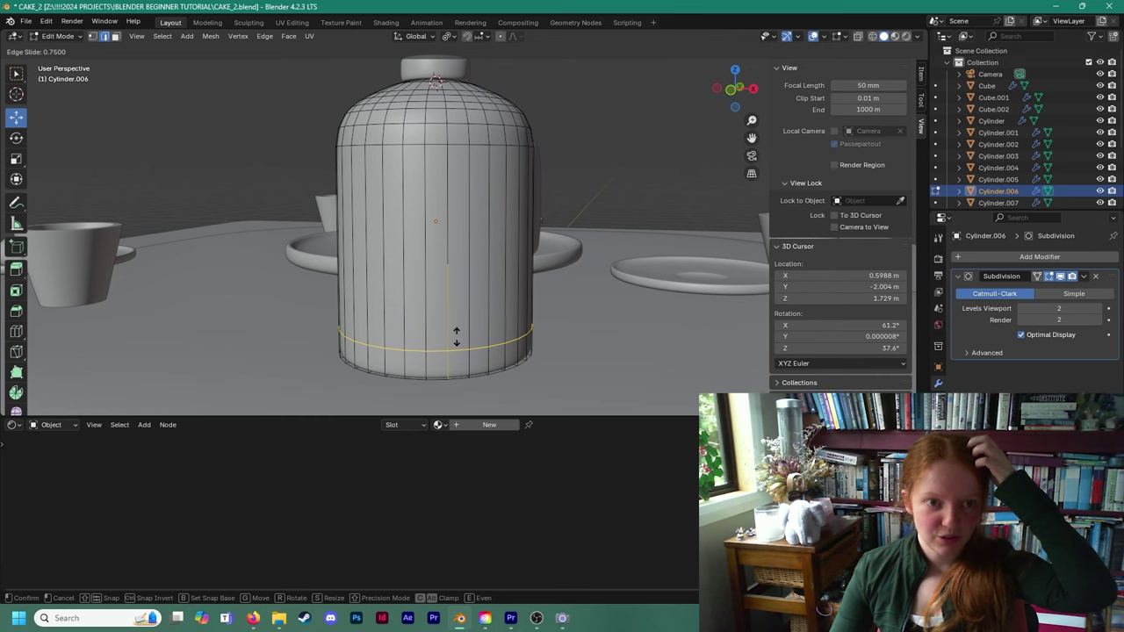
pyautogui.click(456, 338)
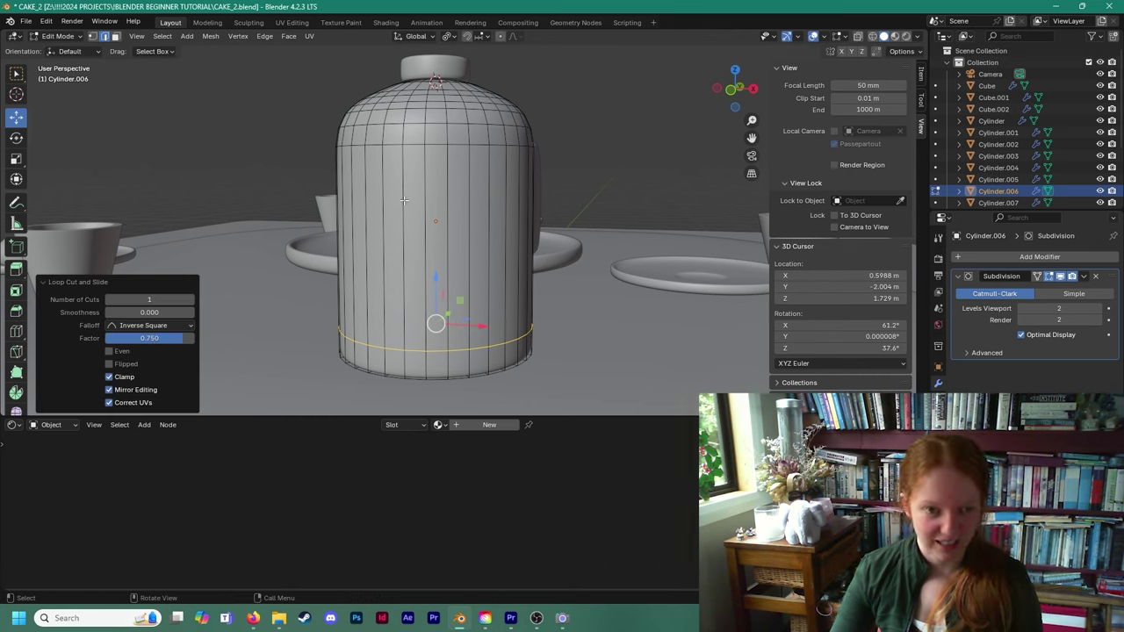
pyautogui.moveTo(448, 213); pyautogui.dragTo(392, 255, button='middle')
pyautogui.hotkey('ctrl', 'z')
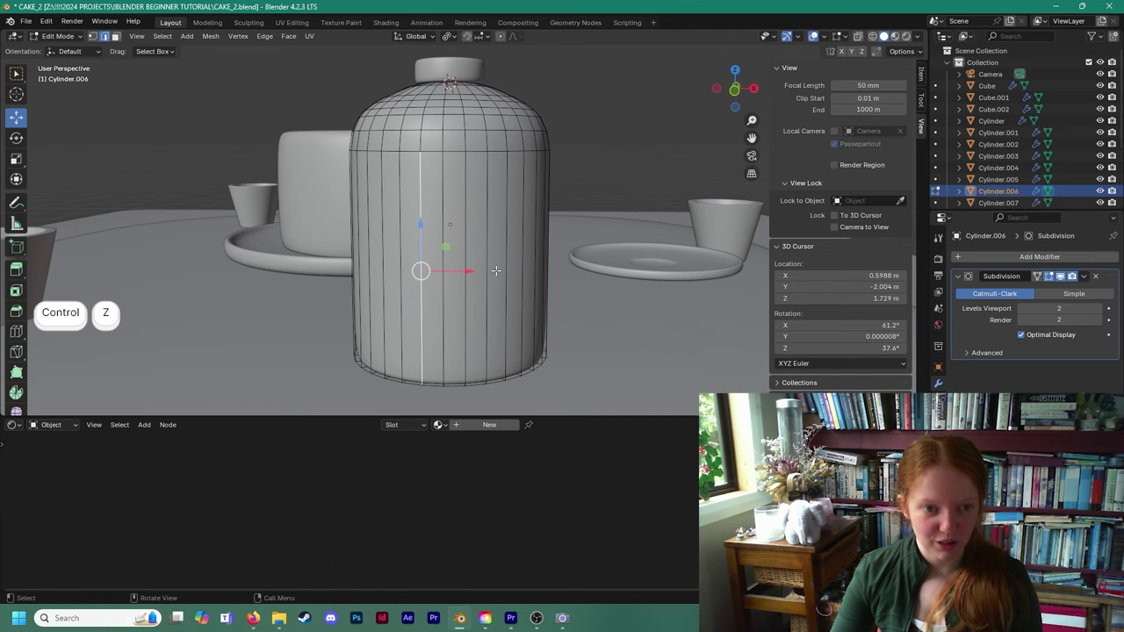
# Add one horizontal loop cut to the bottle body and slide it down near the base, to a factor of about 0.73.
pyautogui.hotkey('ctrl', 'r')
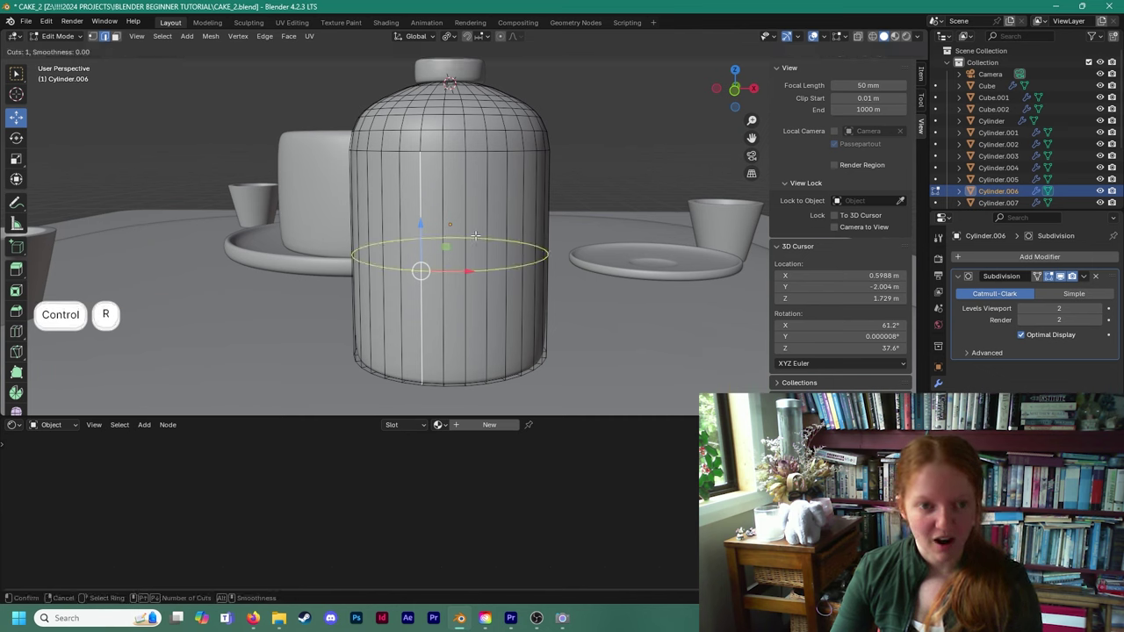
pyautogui.moveTo(485, 248); pyautogui.dragTo(483, 331)
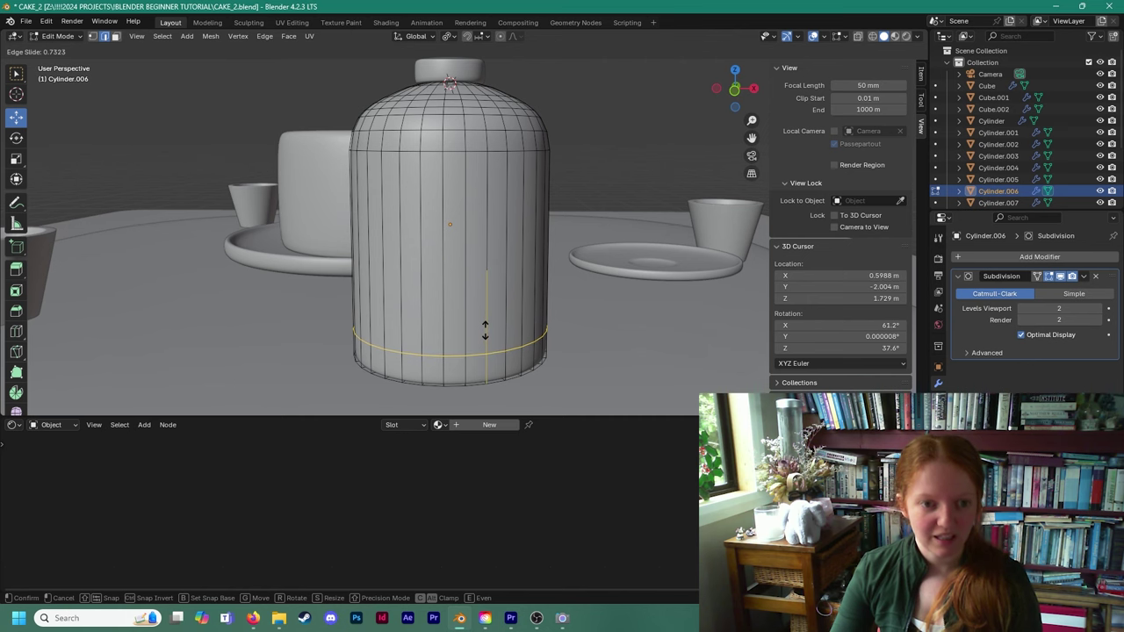
pyautogui.click(484, 330)
# Duplicate the face loop around the bottle's straight side in place, separate it into its own object, and return to Object Mode.
pyautogui.click(116, 37)
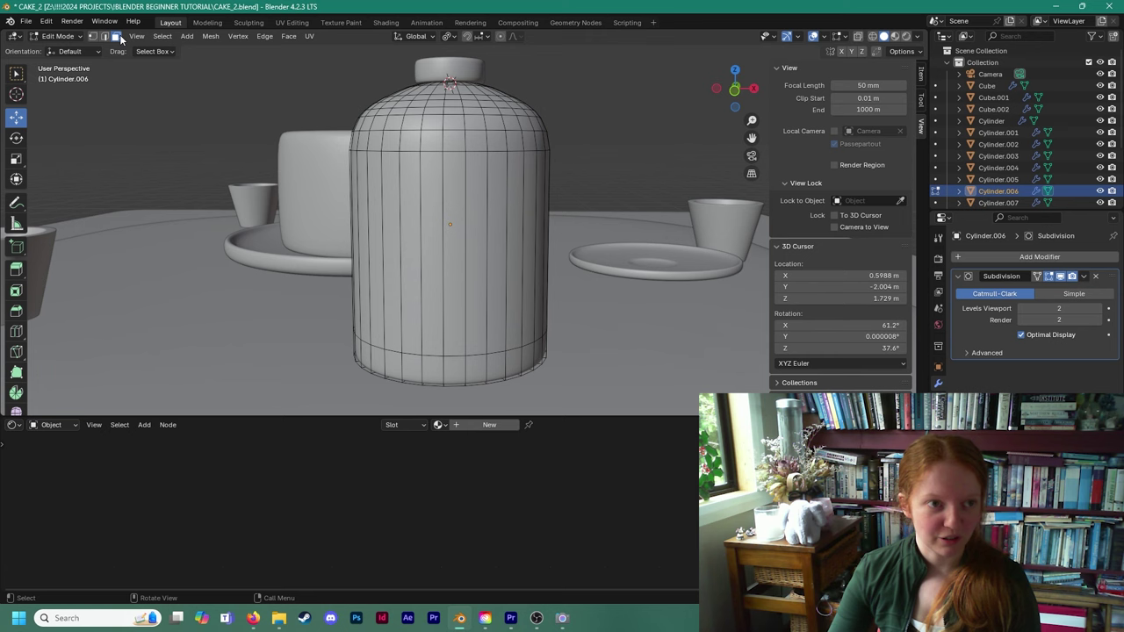
pyautogui.moveTo(343, 143); pyautogui.dragTo(413, 220, button='middle')
pyautogui.click(390, 201)
pyautogui.press('Escape')
pyautogui.keyDown('alt'); pyautogui.click(395, 215); pyautogui.keyUp('alt')
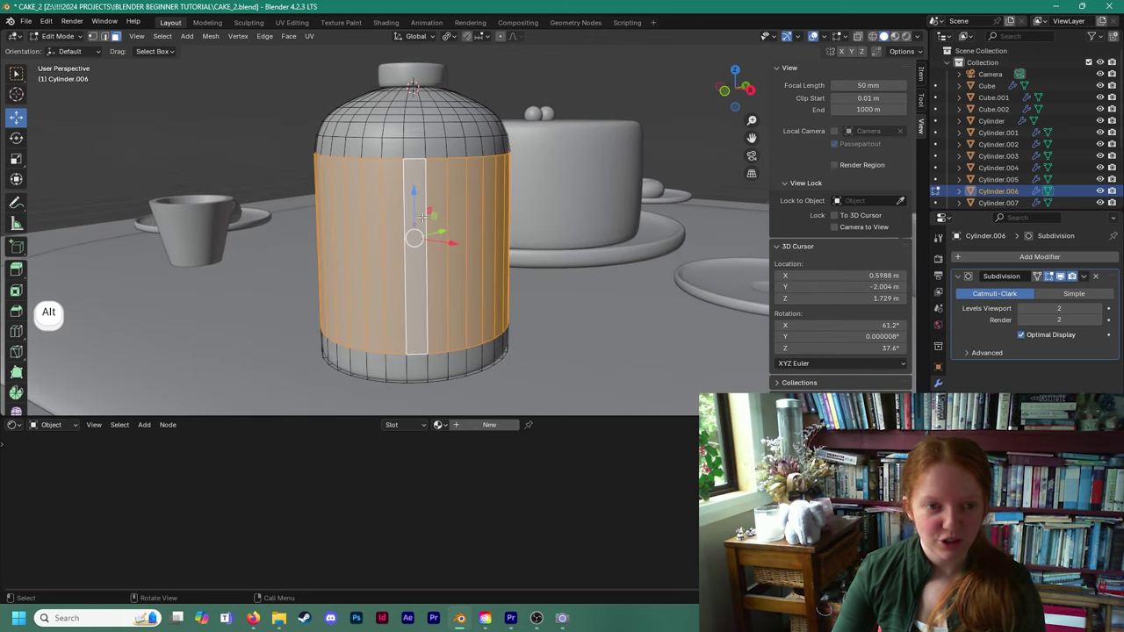
pyautogui.hotkey('shift', 'd')
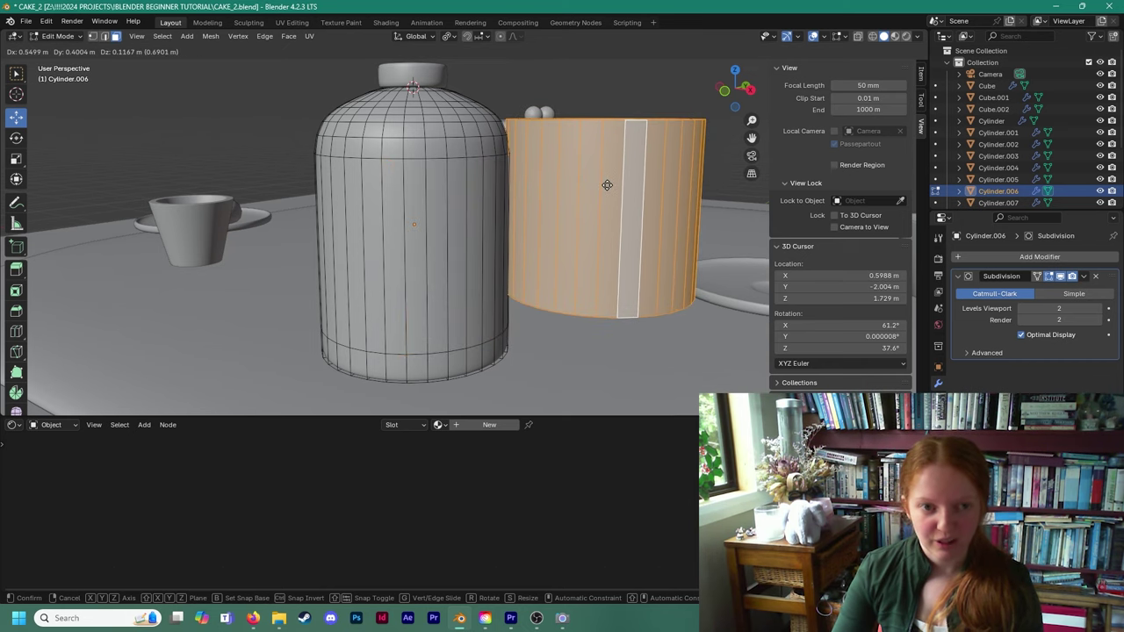
pyautogui.press('Escape')
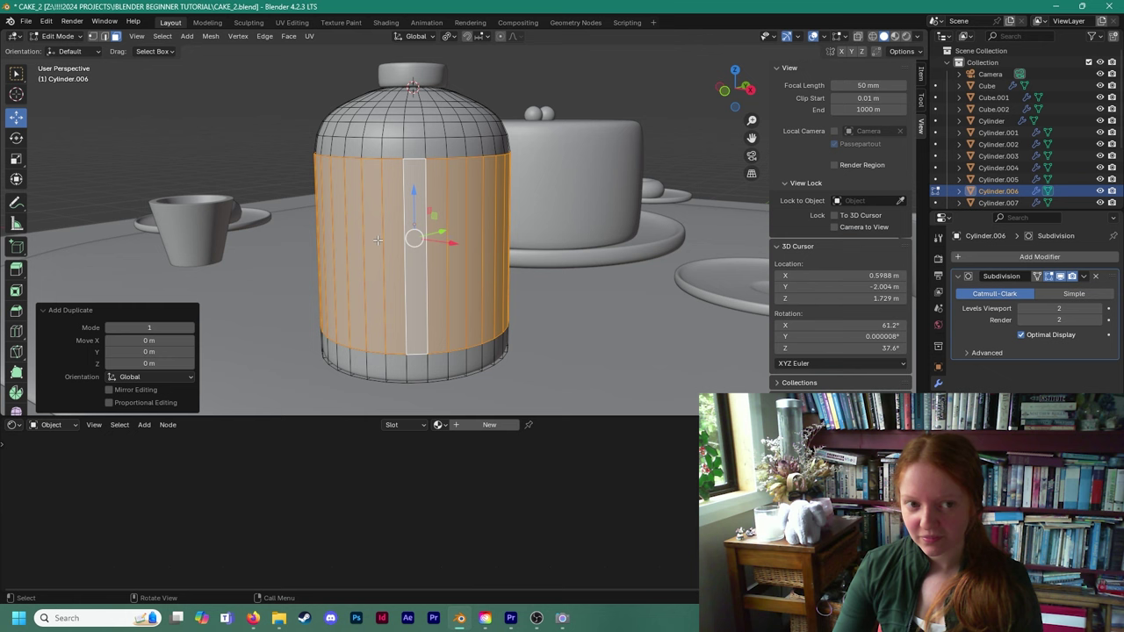
pyautogui.press('p')
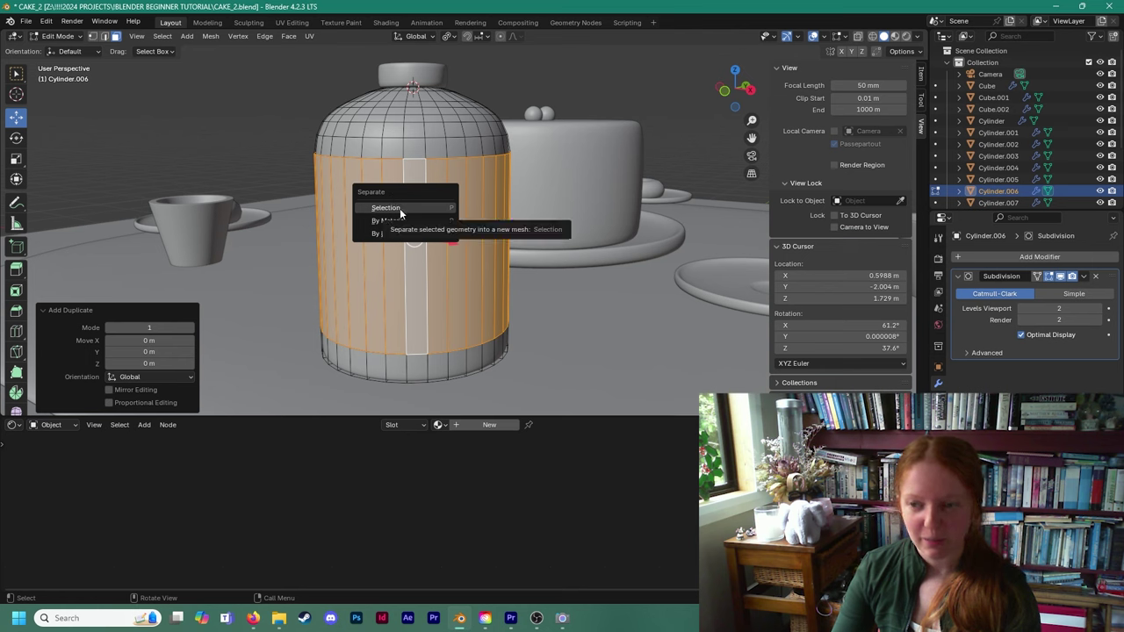
pyautogui.click(400, 209)
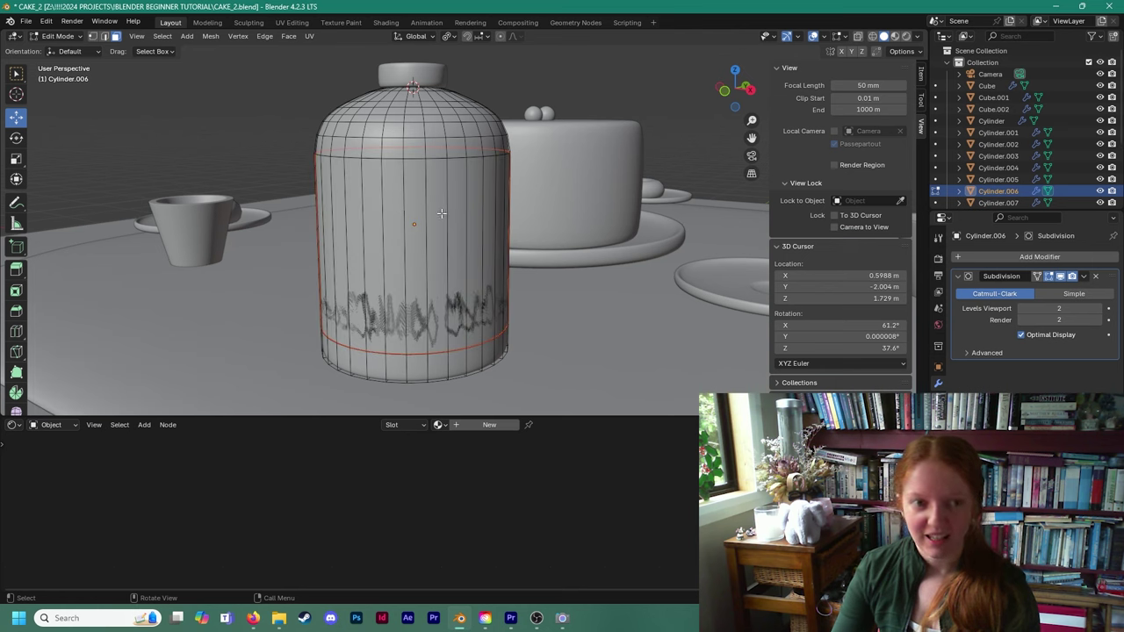
pyautogui.click(57, 36)
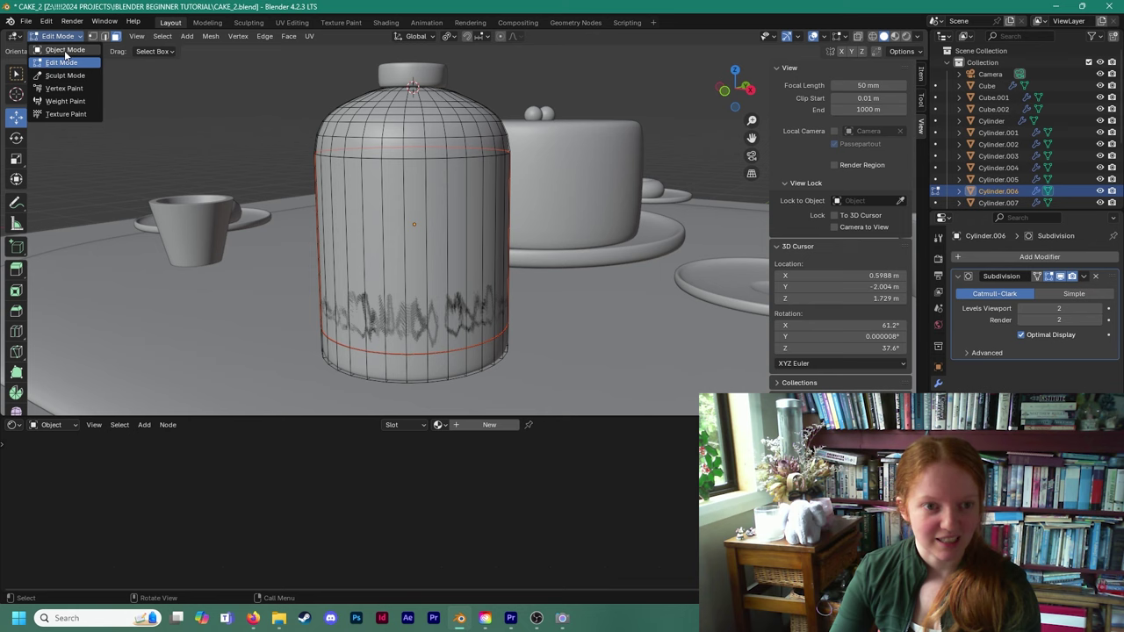
pyautogui.click(55, 49)
# Select the separated label band and scale it up slightly so it sits just outside the bottle body.
pyautogui.click(374, 130)
pyautogui.click(364, 186)
pyautogui.click(382, 132)
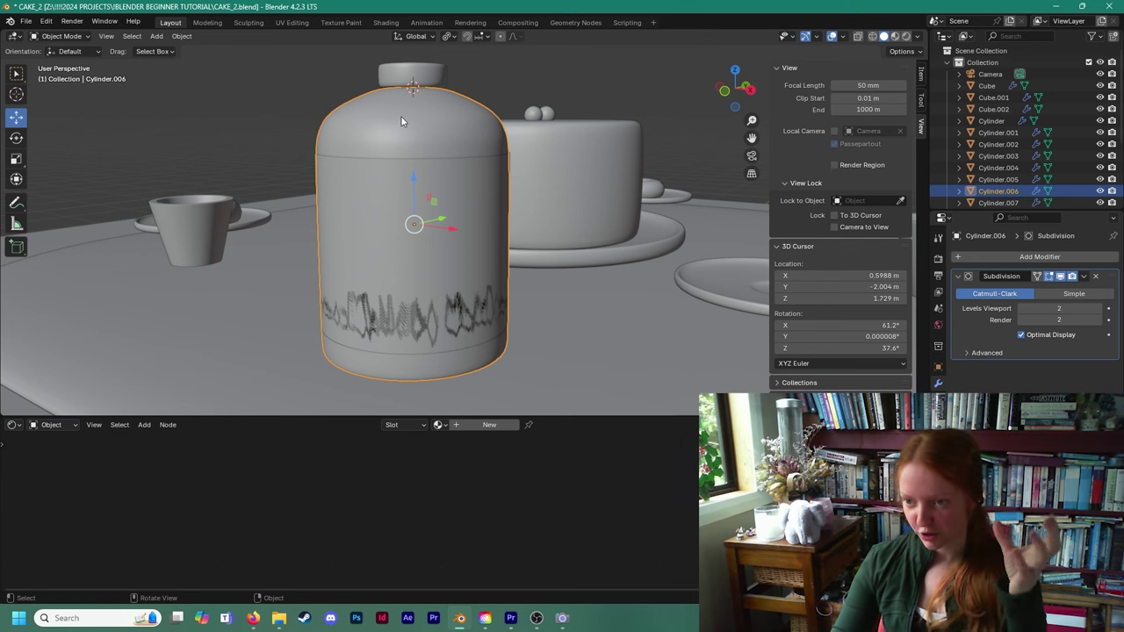
pyautogui.click(332, 182)
pyautogui.moveTo(332, 185); pyautogui.dragTo(322, 153, button='middle')
pyautogui.hotkey('alt', 'a')
pyautogui.click(332, 196)
pyautogui.click(18, 159)
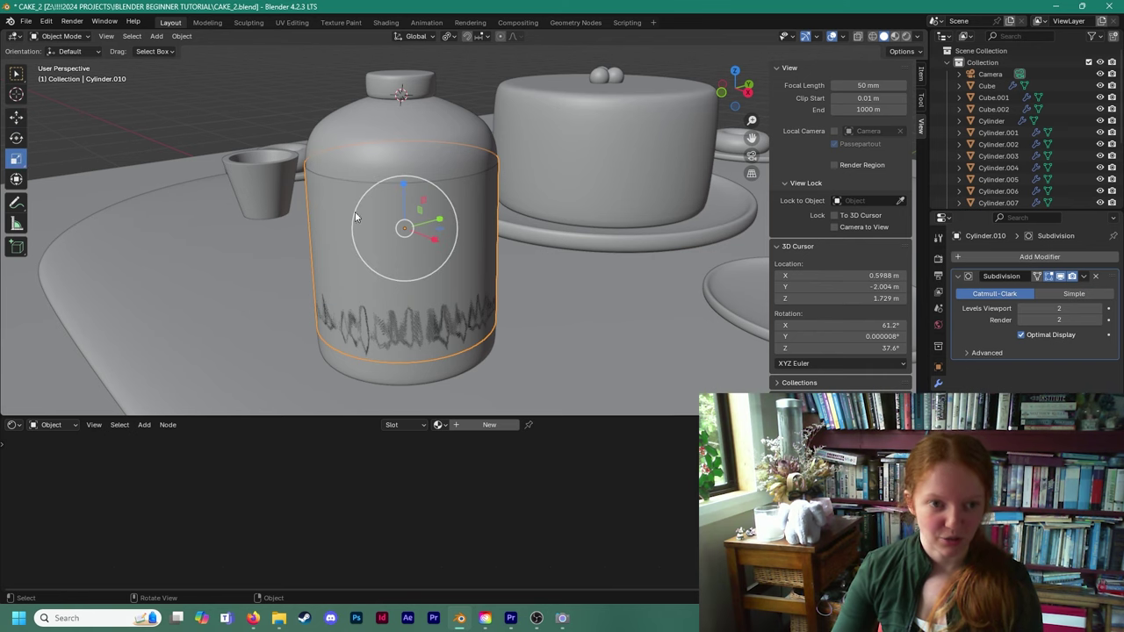
pyautogui.moveTo(450, 199); pyautogui.dragTo(451, 195)
# Select the bottle body and enlarge the Outliner area to show more of the object list.
pyautogui.moveTo(357, 153); pyautogui.dragTo(368, 124, button='middle')
pyautogui.click(383, 125)
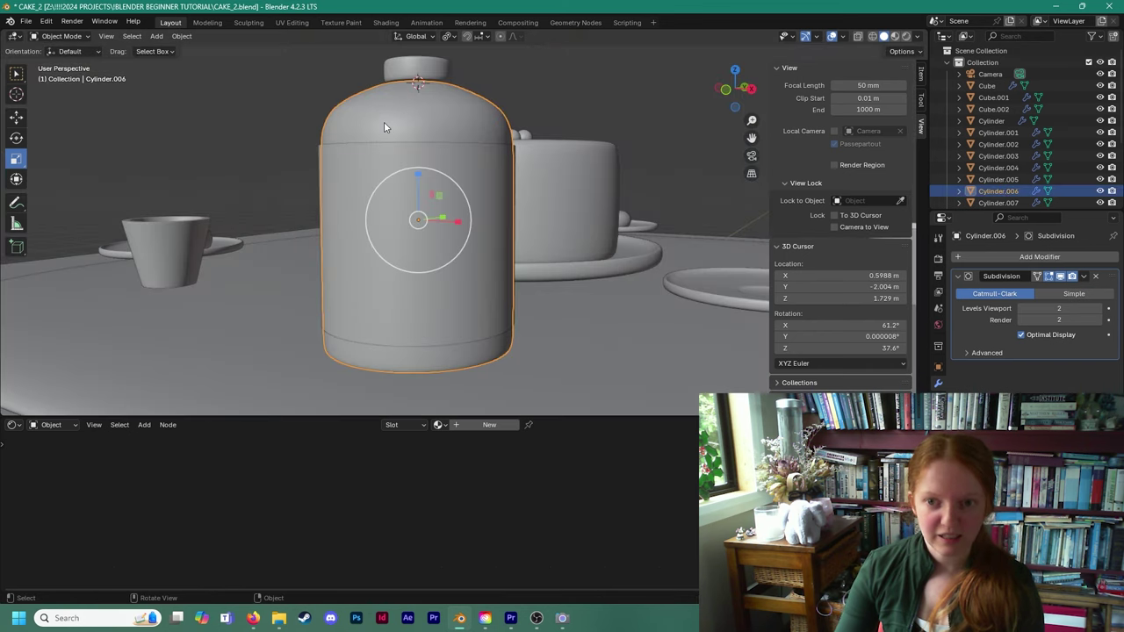
pyautogui.moveTo(968, 217); pyautogui.dragTo(969, 292)
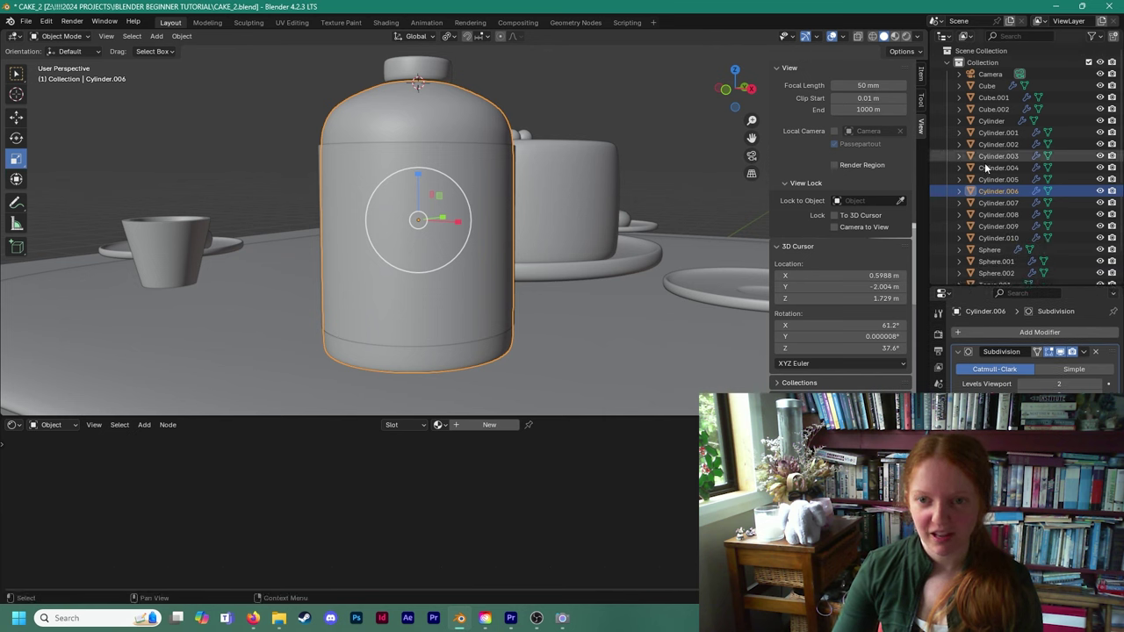
pyautogui.scroll(-2, 1008, 226)
pyautogui.scroll(2, 1008, 226)
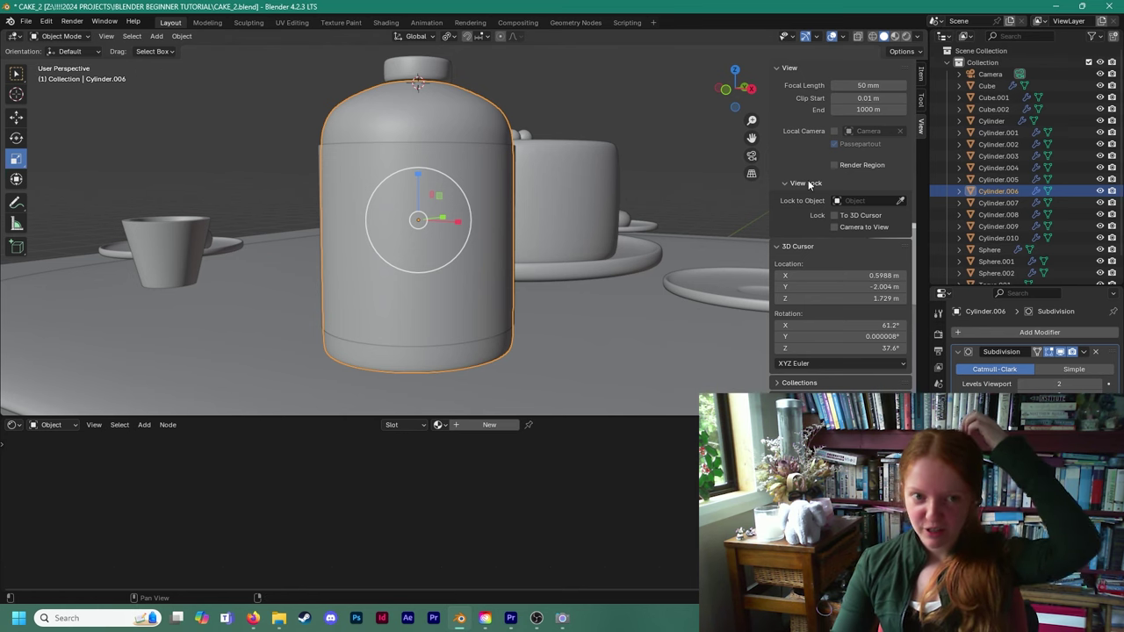
# Examine the bottle body and the label band as separate objects, selecting each and viewing the fit between them.
pyautogui.click(572, 99)
pyautogui.click(469, 118)
pyautogui.click(477, 192)
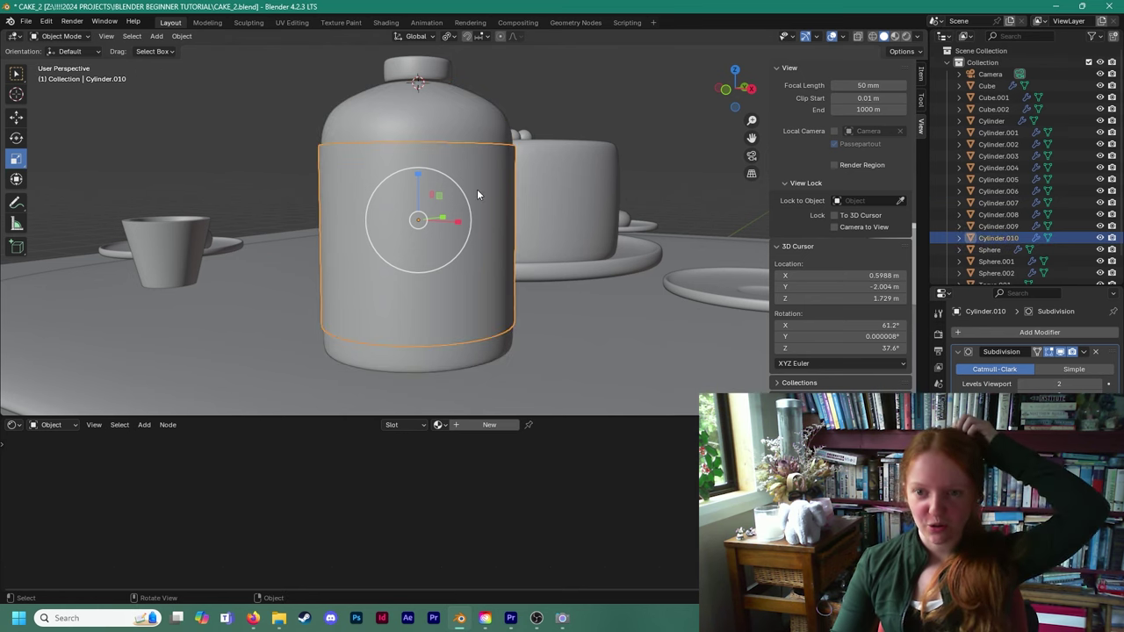
pyautogui.click(390, 101)
pyautogui.click(429, 190)
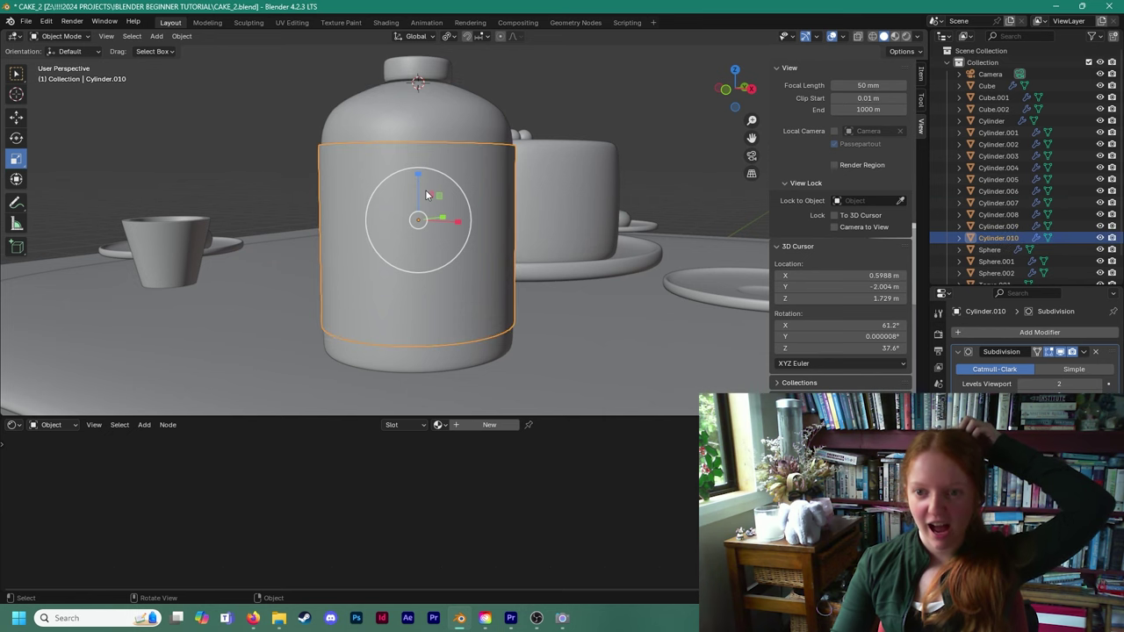
pyautogui.click(505, 138)
pyautogui.moveTo(518, 171); pyautogui.dragTo(477, 200, button='middle')
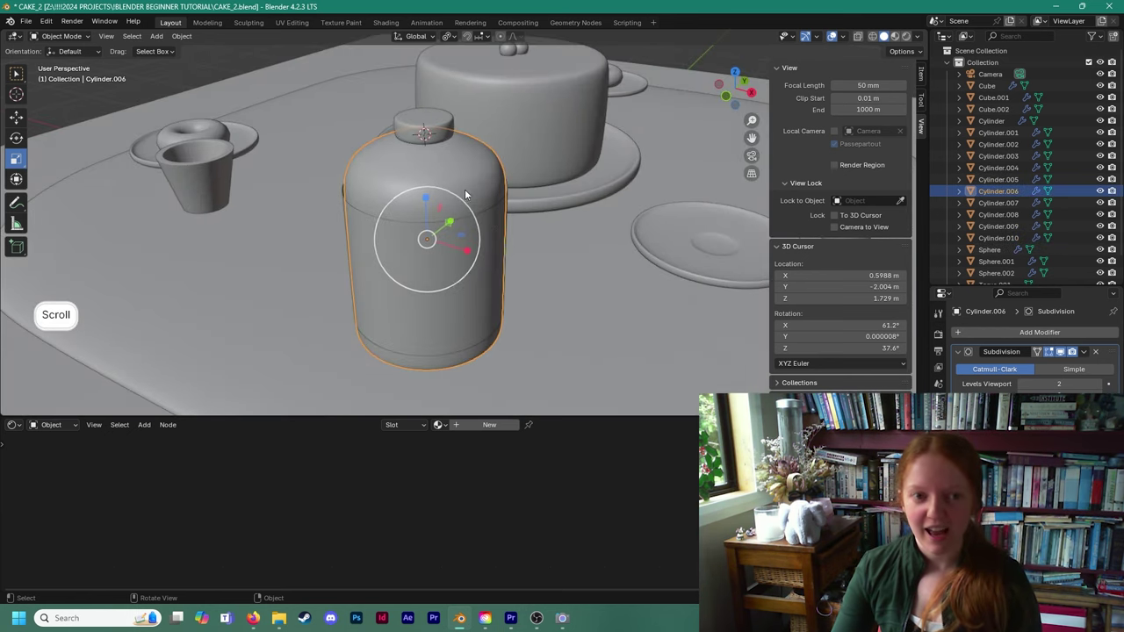
pyautogui.scroll(2, 481, 213)
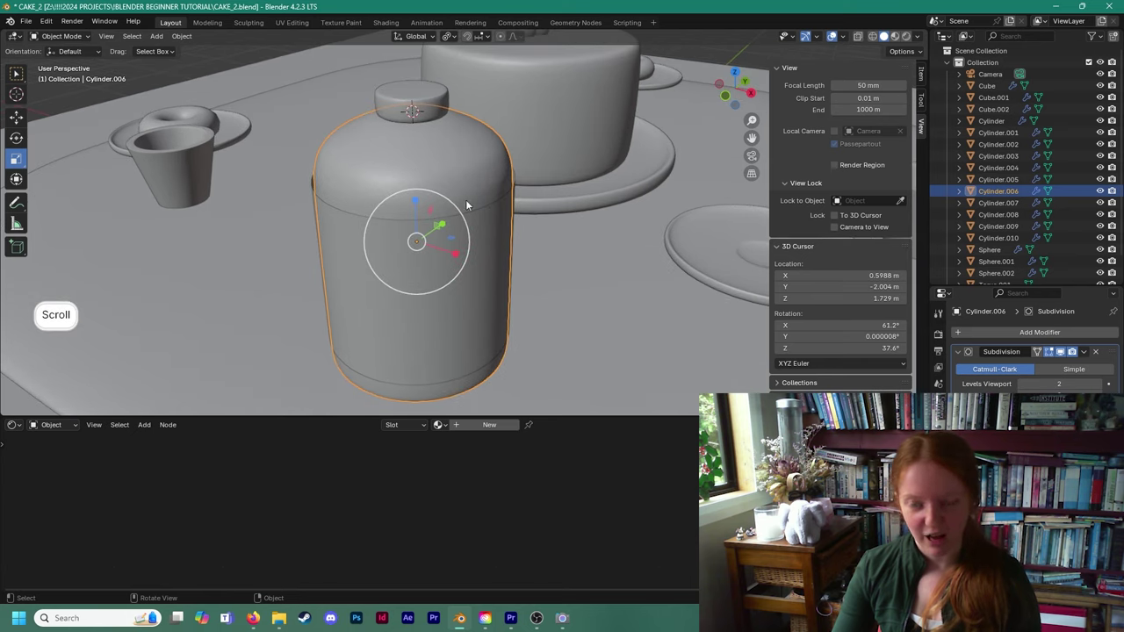
pyautogui.click(254, 86)
pyautogui.moveTo(365, 154); pyautogui.dragTo(356, 149, button='middle')
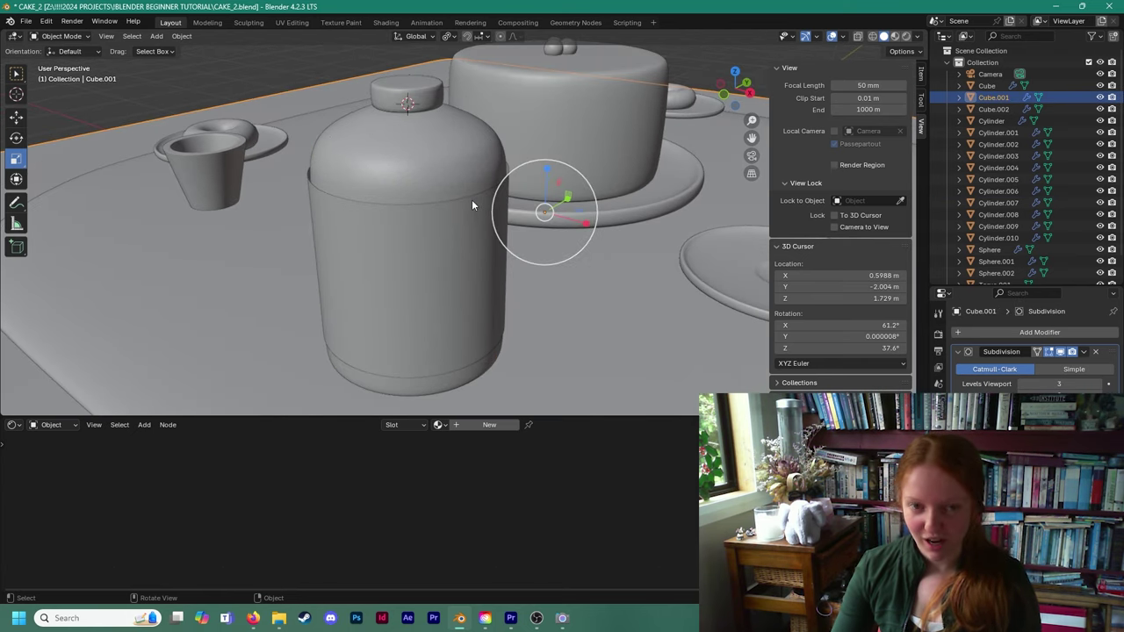
pyautogui.scroll(-2, 471, 200)
pyautogui.scroll(3, 427, 197)
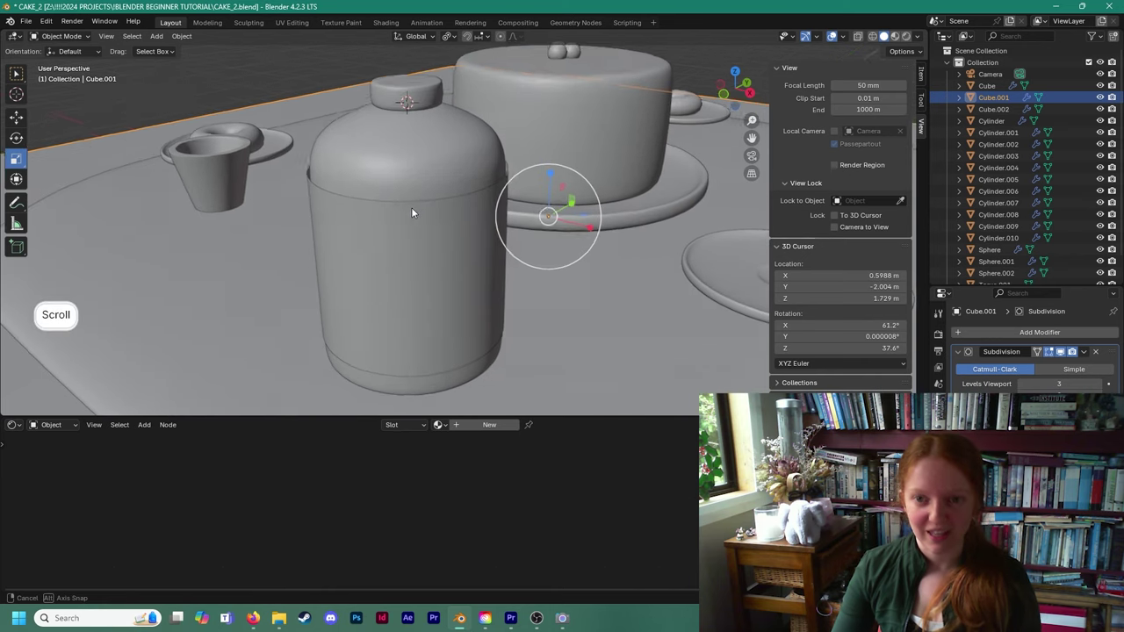
# Select the domed bottle body and rename it OJ BOTTLE.
pyautogui.click(406, 158)
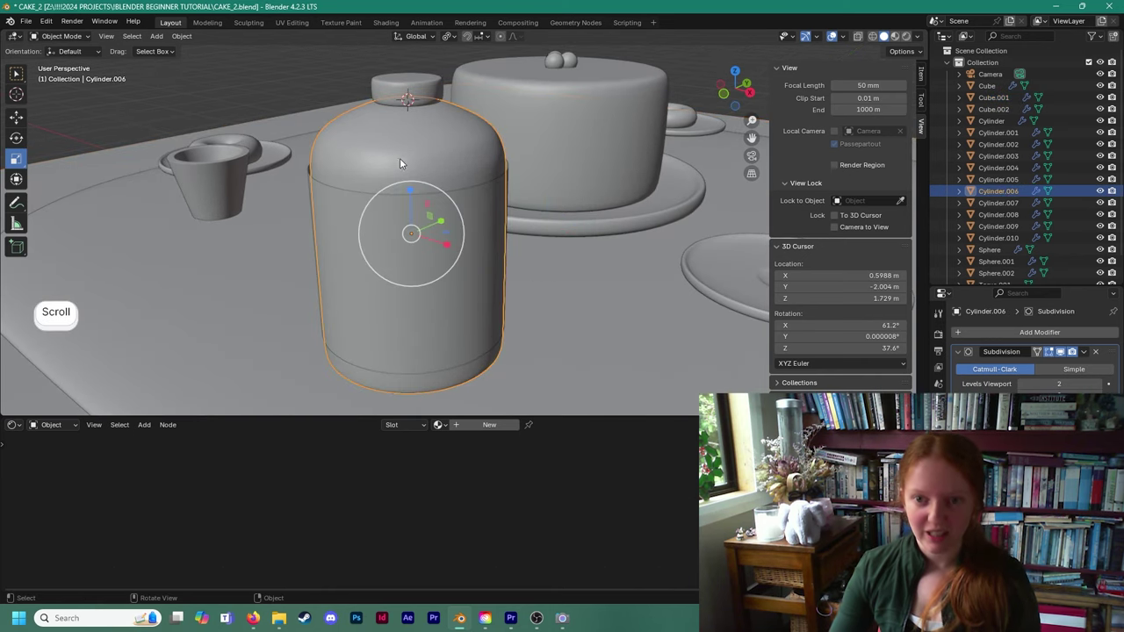
pyautogui.doubleClick(1005, 190)
pyautogui.scroll(-1, 1006, 190)
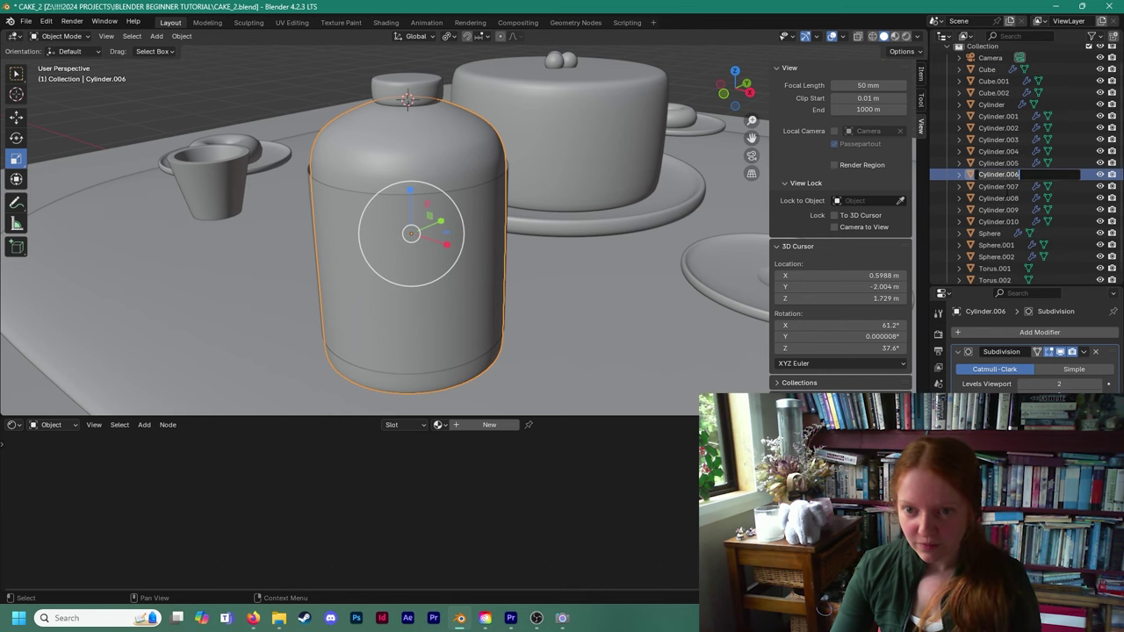
pyautogui.click(1001, 188)
pyautogui.doubleClick(1000, 175)
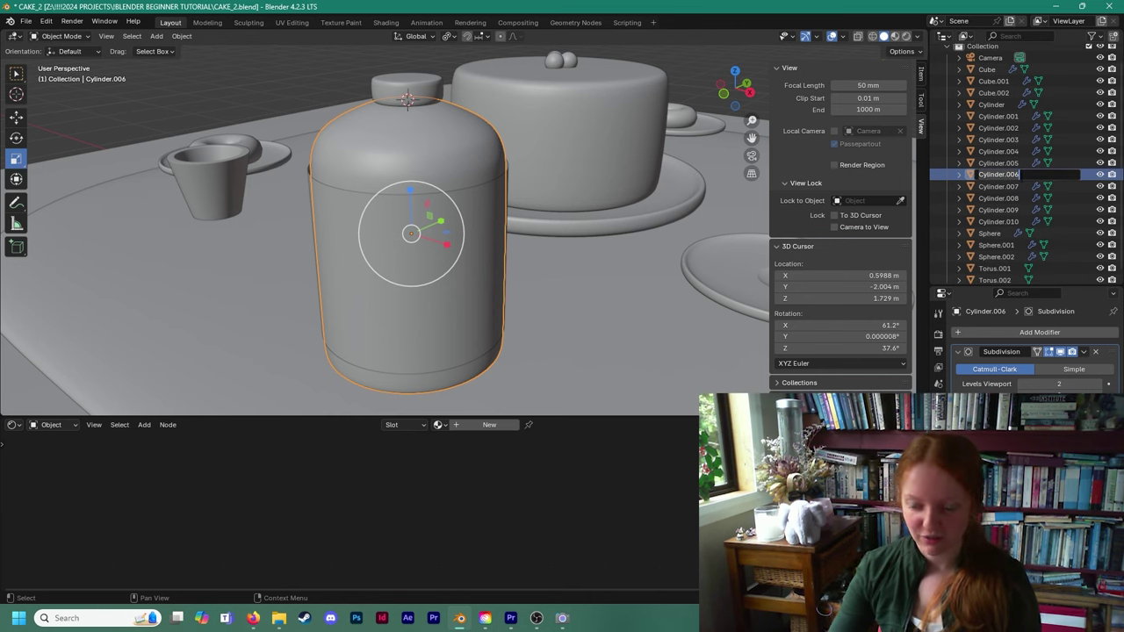
pyautogui.press('BackSpace')
pyautogui.press('BackSpace')
pyautogui.press('BackSpace')
pyautogui.press('BackSpace')
pyautogui.press('BackSpace')
pyautogui.press('BackSpace')
pyautogui.press('BackSpace')
pyautogui.press('BackSpace')
pyautogui.press('BackSpace')
pyautogui.press('BackSpace')
pyautogui.press('BackSpace')
pyautogui.press('BackSpace')
pyautogui.press('capslock')
pyautogui.press('BackSpace')
pyautogui.write('OJ B')
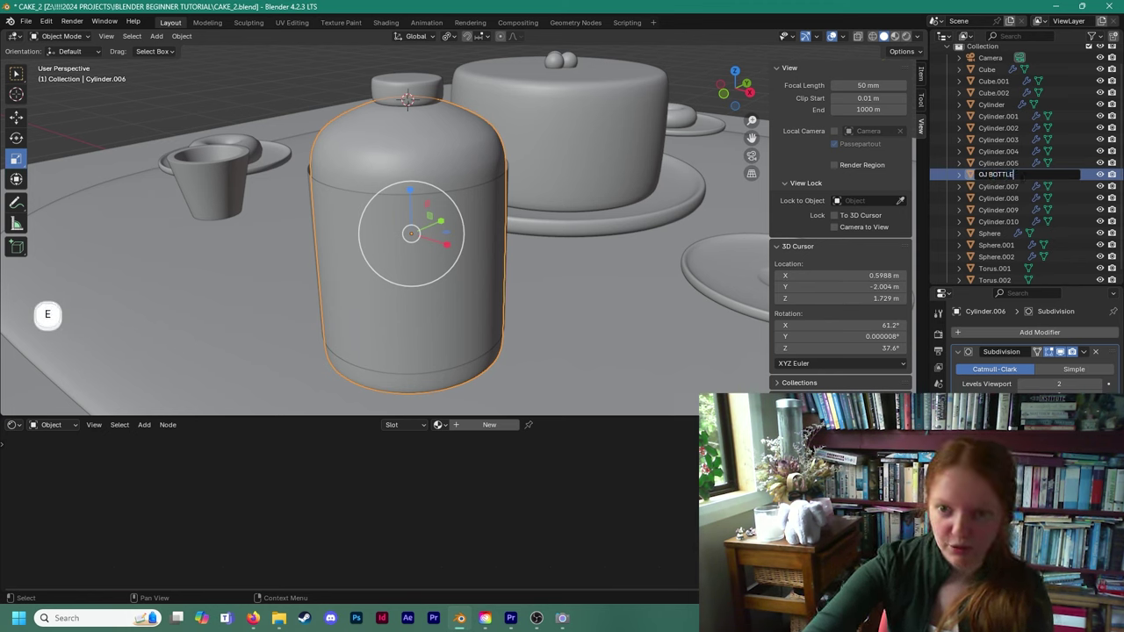
pyautogui.write('OTTLE')
pyautogui.press('Return')
# Select the label band around the bottle and rename it OJ LABEL.
pyautogui.click(372, 241)
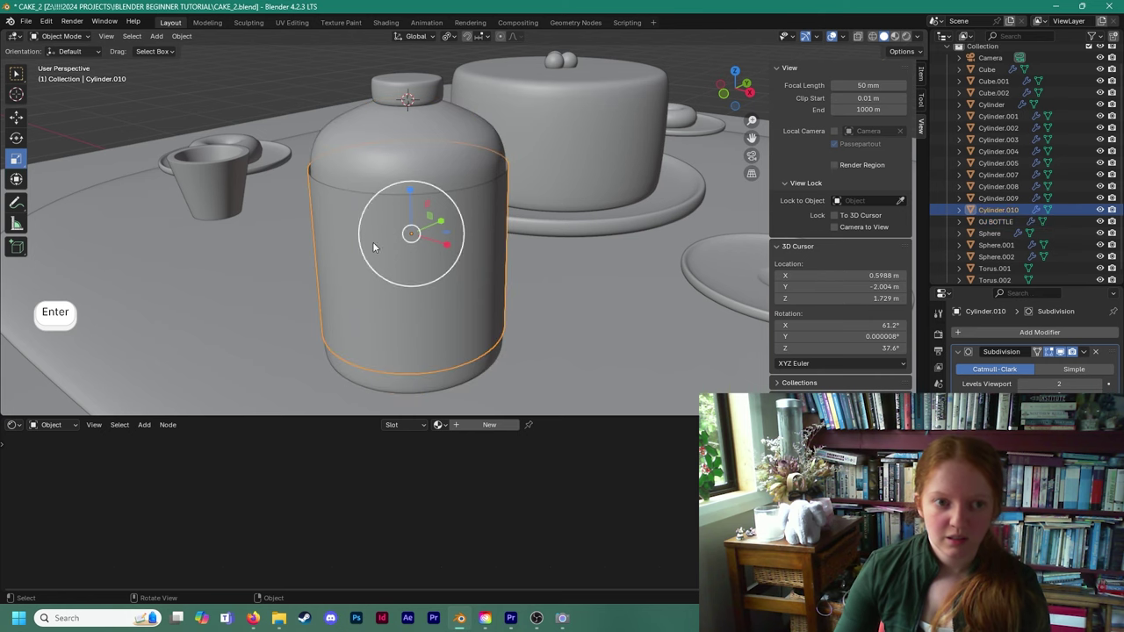
pyautogui.press('BackSpace')
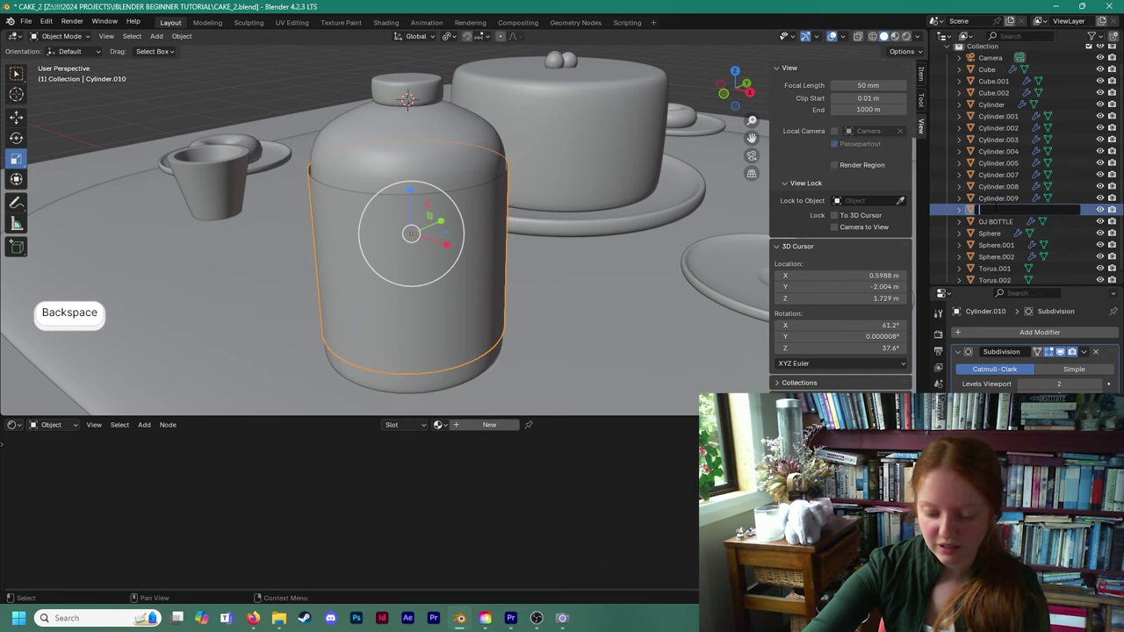
pyautogui.write('OJ LABE')
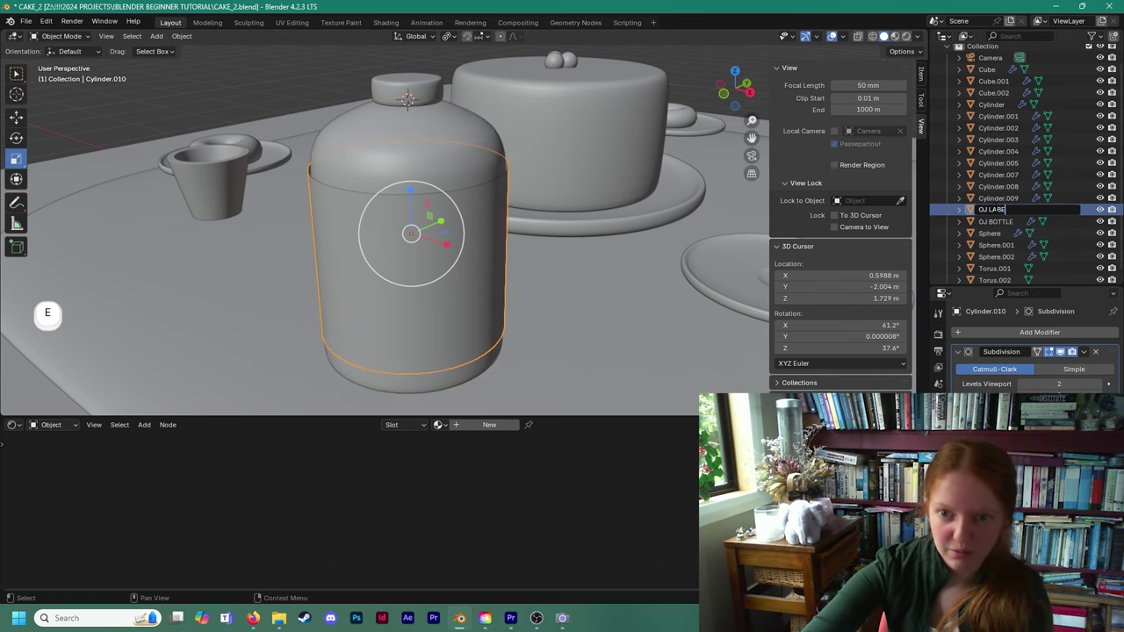
pyautogui.write('L')
pyautogui.press('Return')
# Select the cap on top of the bottle and rename it OJ LID.
pyautogui.click(409, 87)
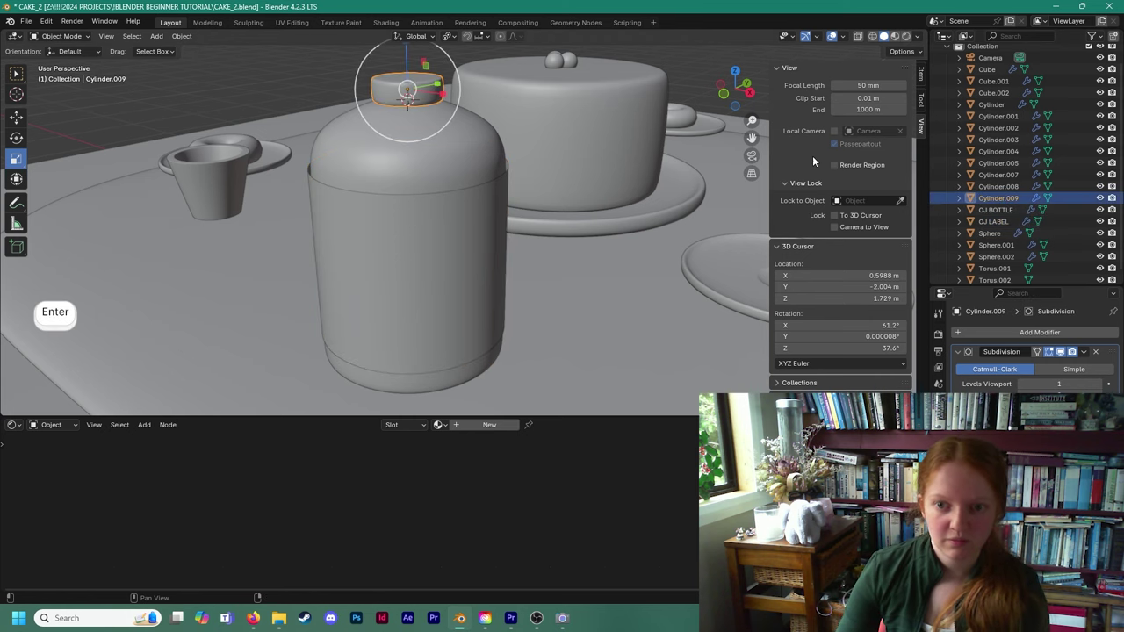
pyautogui.doubleClick(993, 197)
pyautogui.press('BackSpace')
pyautogui.write('OJ LID')
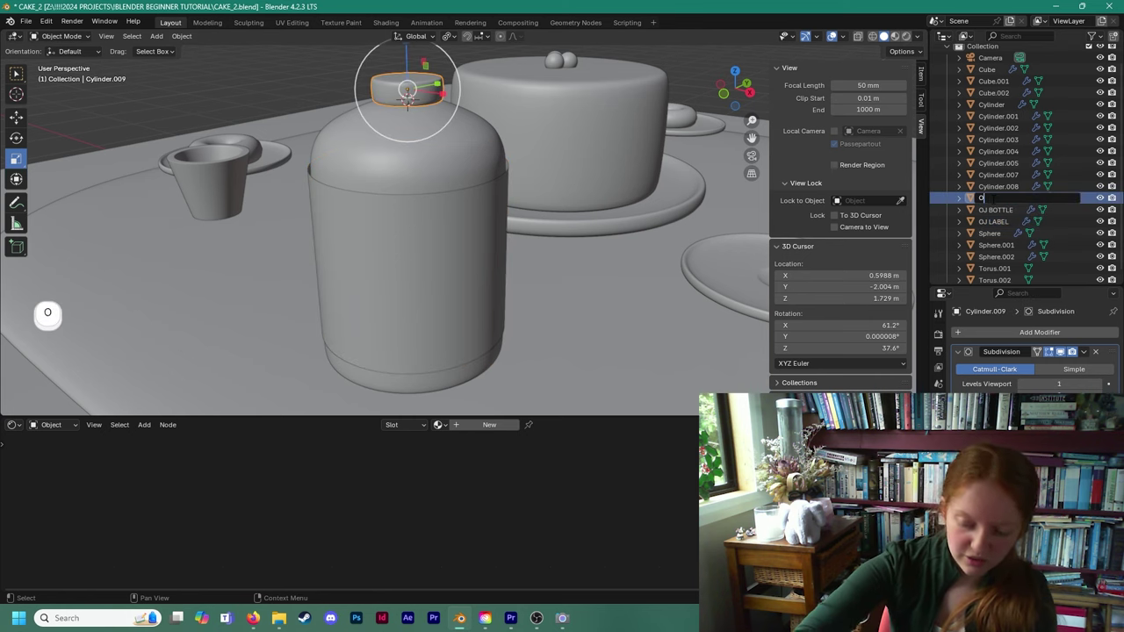
pyautogui.press('Return')
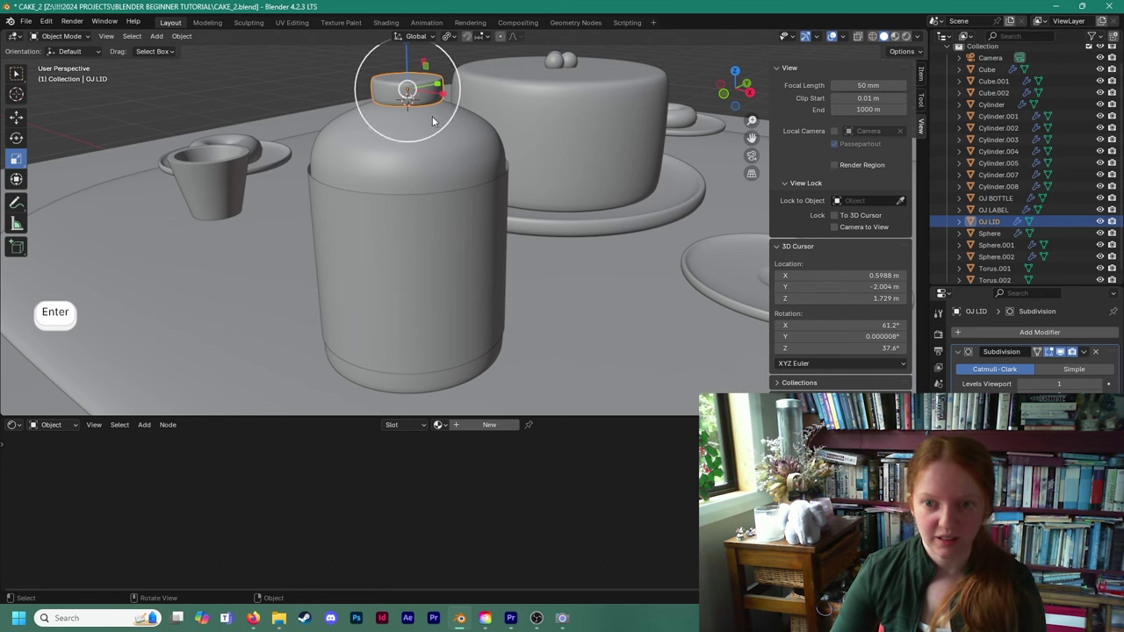
pyautogui.click(335, 90)
pyautogui.click(560, 61)
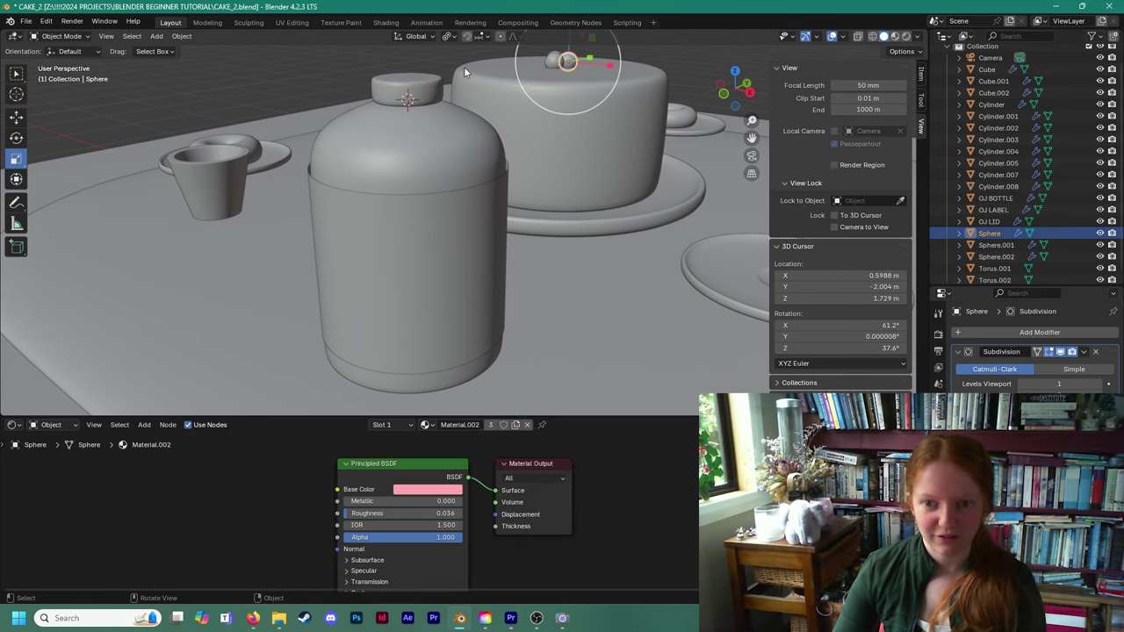
pyautogui.click(560, 127)
pyautogui.scroll(-2, 429, 133)
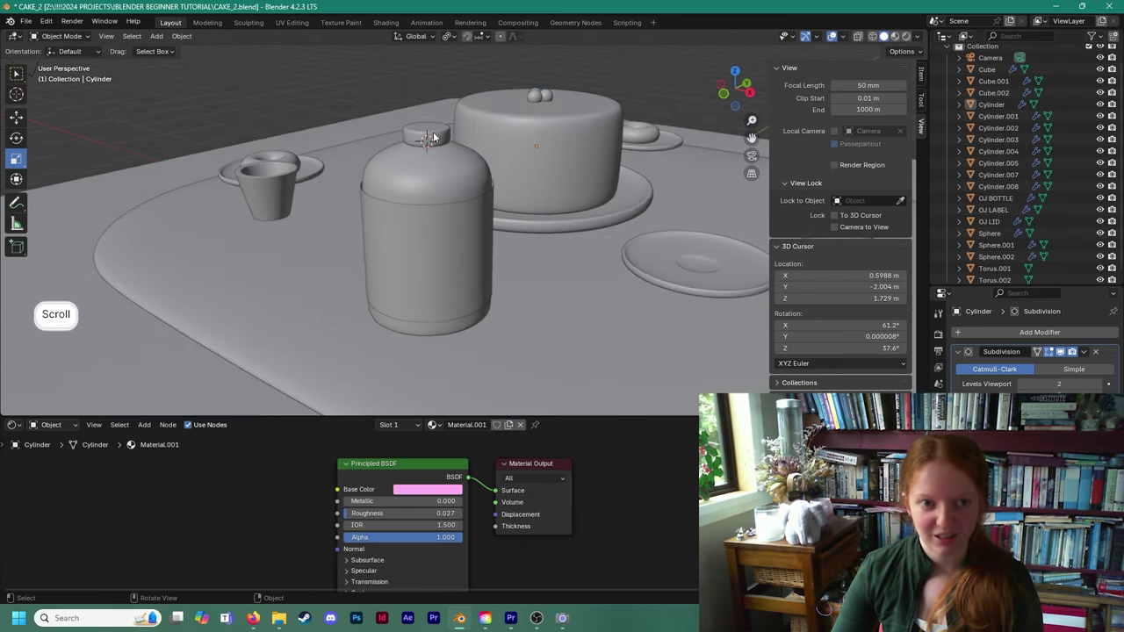
pyautogui.moveTo(454, 191)
pyautogui.mouseDown(button='middle')
pyautogui.moveTo(497, 213)
pyautogui.moveTo(442, 208)
pyautogui.moveTo(445, 164)
pyautogui.moveTo(441, 204)
pyautogui.moveTo(466, 200)
pyautogui.mouseUp(button='middle')
pyautogui.scroll(-1, 395, 188)
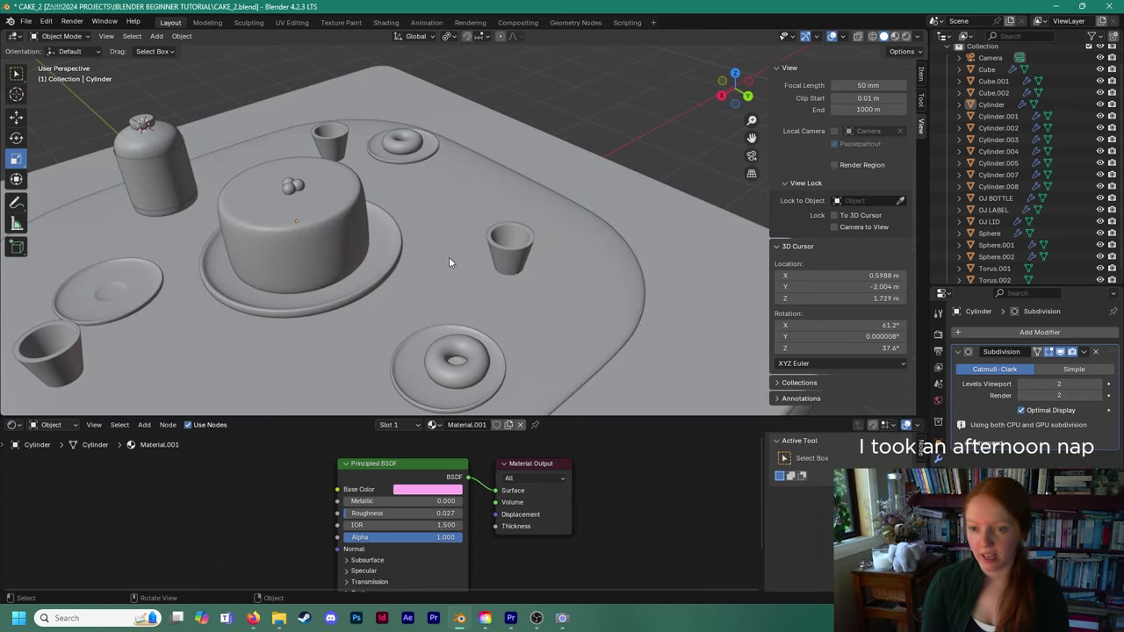
# Duplicate the empty cup near the cake plate and move the copy about 0.65 m along negative X.
pyautogui.scroll(5, 518, 264)
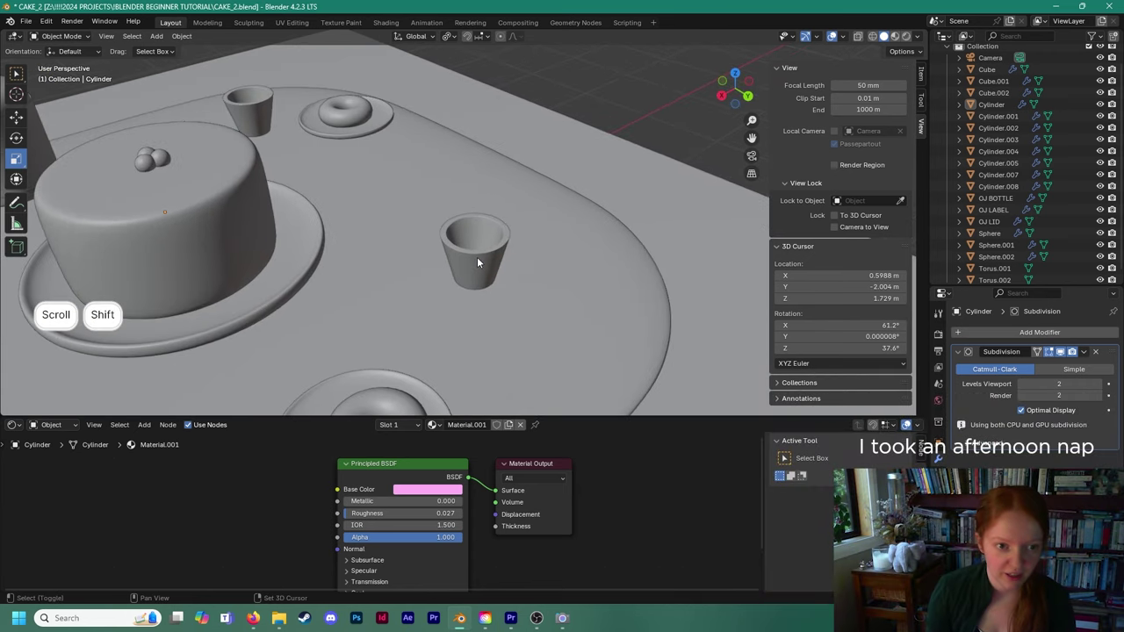
pyautogui.scroll(2, 434, 269)
pyautogui.moveTo(434, 269); pyautogui.dragTo(431, 244, button='middle')
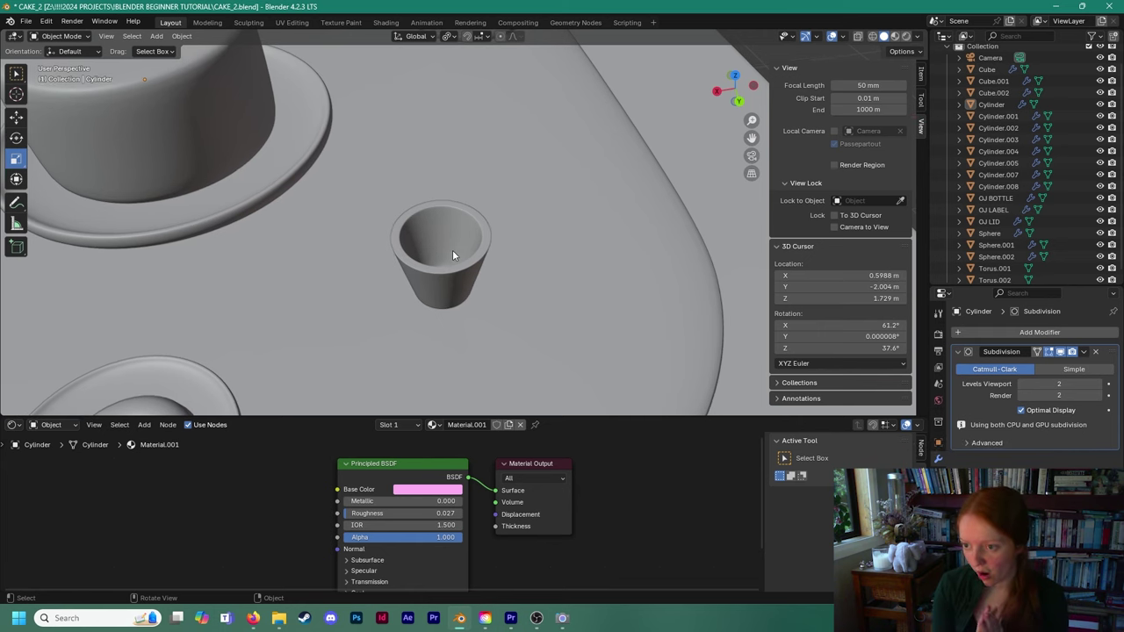
pyautogui.moveTo(452, 255)
pyautogui.mouseDown(button='middle')
pyautogui.moveTo(440, 253)
pyautogui.moveTo(442, 238)
pyautogui.mouseUp(button='middle')
pyautogui.click(443, 239)
pyautogui.click(66, 37)
pyautogui.click(67, 63)
pyautogui.click(58, 36)
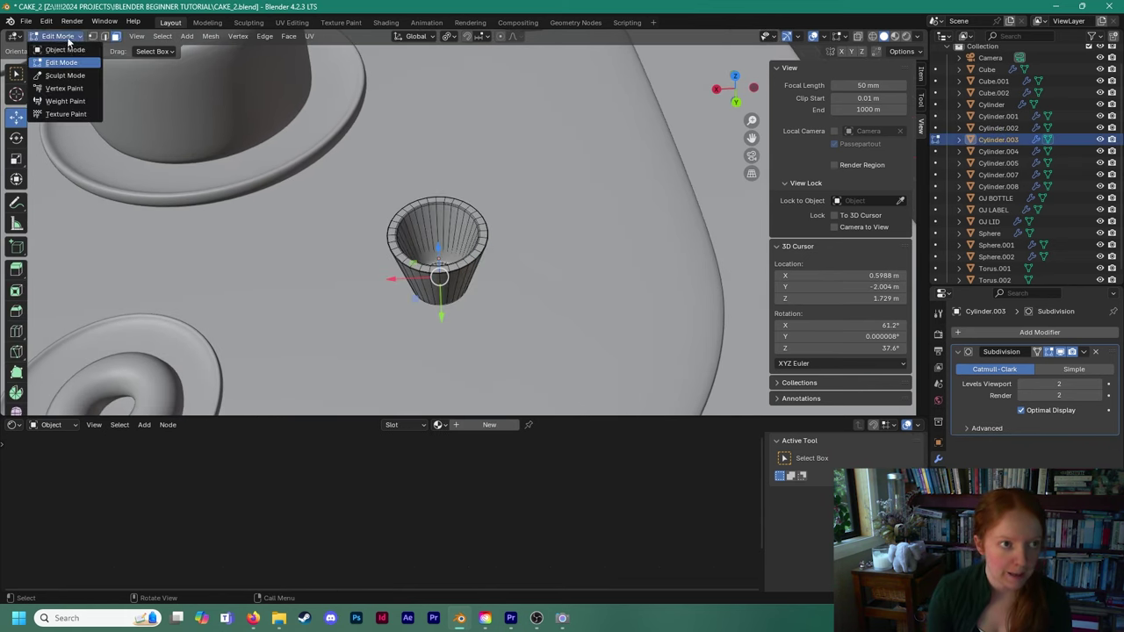
pyautogui.click(61, 49)
pyautogui.rightClick(453, 209)
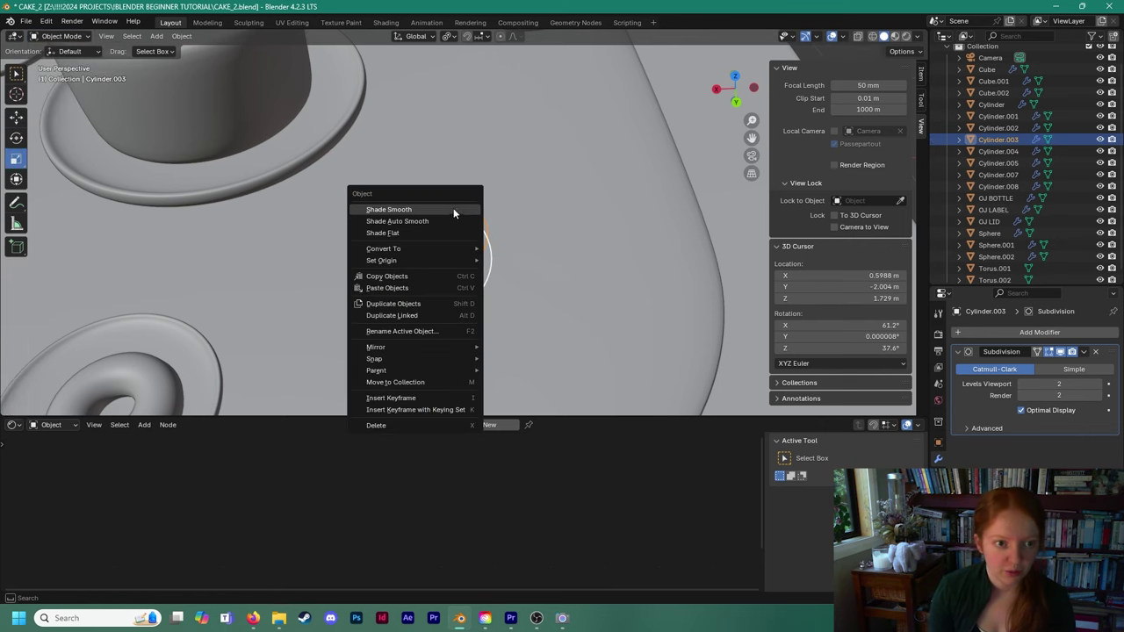
pyautogui.rightClick(421, 302)
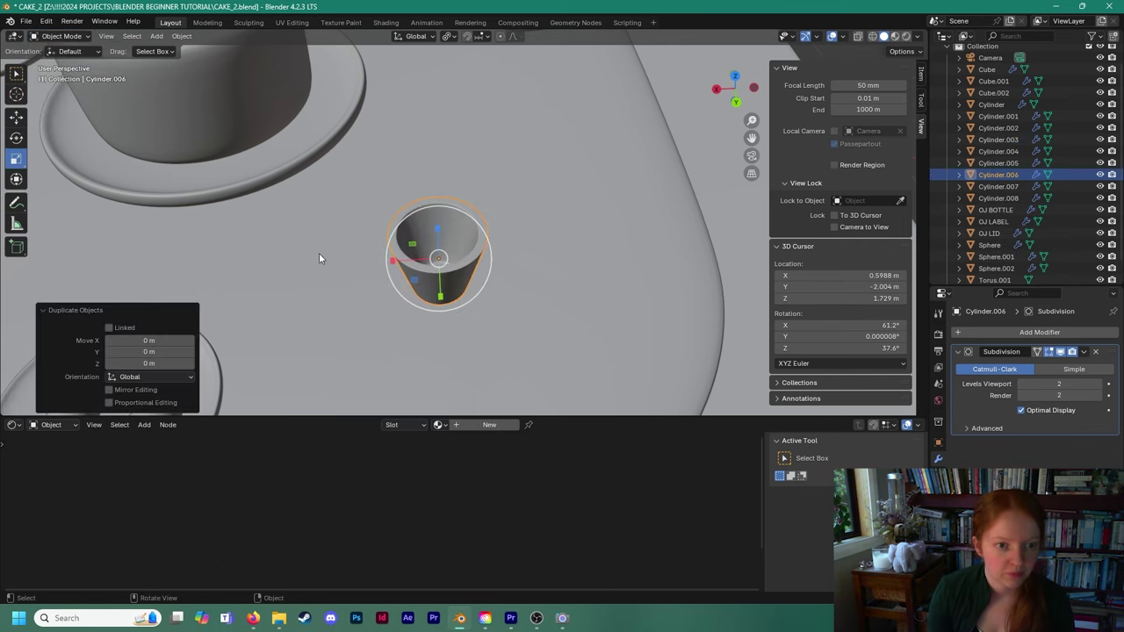
pyautogui.click(21, 117)
pyautogui.moveTo(388, 261); pyautogui.dragTo(522, 261)
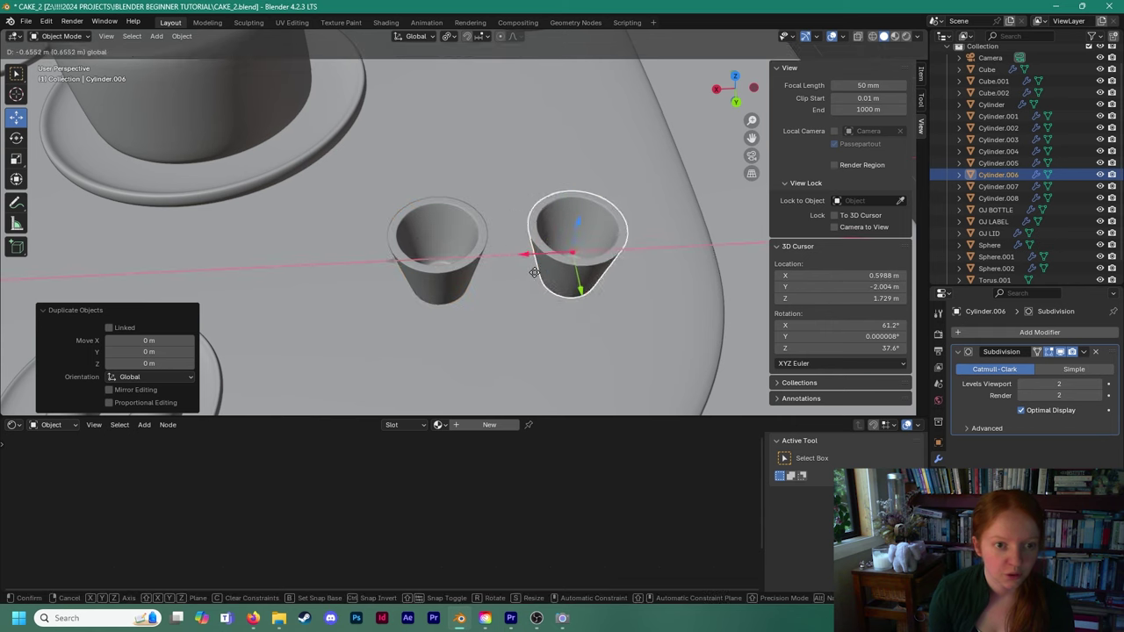
# Open the copied cup's mesh in Edit Mode and turn off its Subdivision modifier's viewport display.
pyautogui.keyDown('shift'); pyautogui.moveTo(491, 251); pyautogui.dragTo(454, 251, button='middle'); pyautogui.keyUp('shift')
pyautogui.scroll(5, 454, 251)
pyautogui.click(58, 36)
pyautogui.click(55, 53)
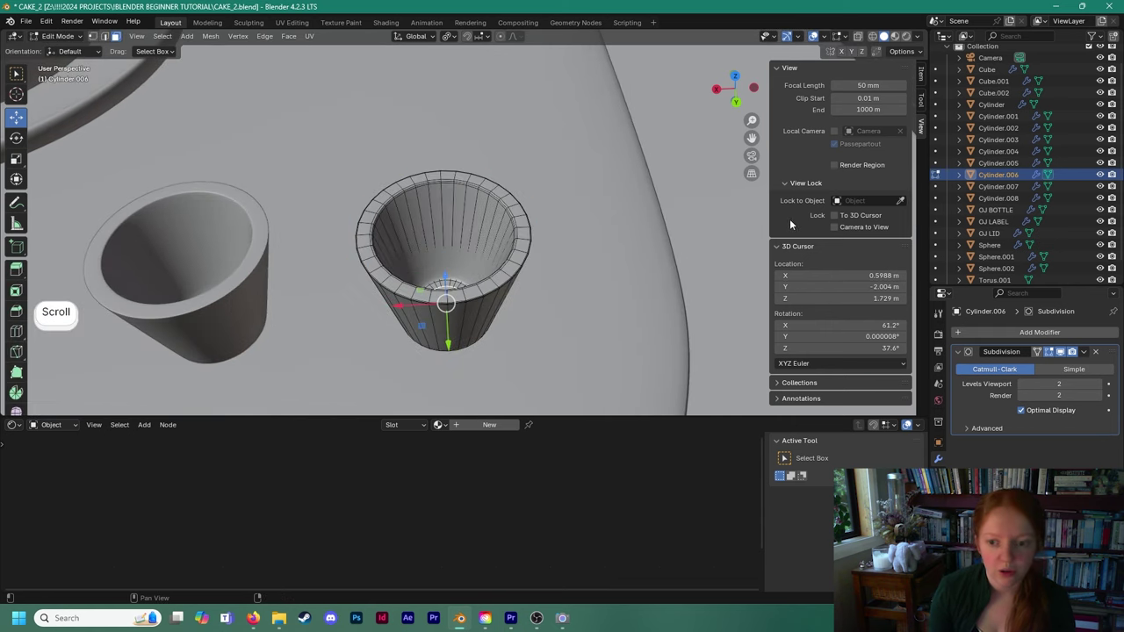
pyautogui.click(1061, 351)
pyautogui.moveTo(528, 257); pyautogui.dragTo(394, 299, button='middle')
pyautogui.scroll(3, 467, 253)
# Try to select the copied cup's inner wall face loop together with the outer ring of its inner base.
pyautogui.click(435, 230)
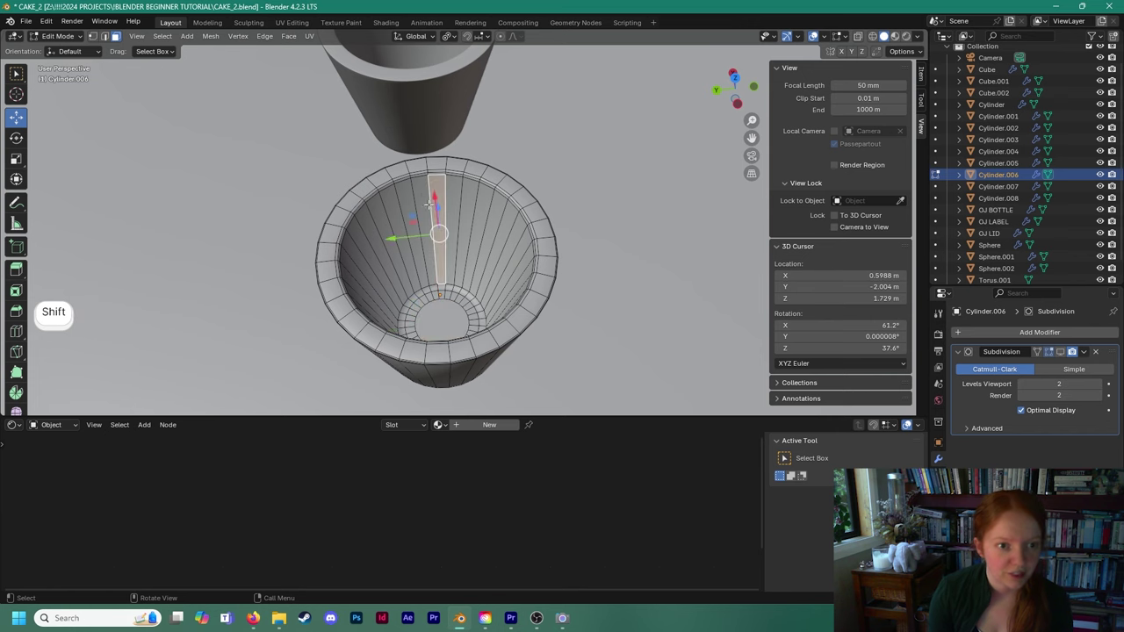
pyautogui.keyDown('alt'); pyautogui.click(434, 234); pyautogui.keyUp('alt')
pyautogui.scroll(3, 448, 255)
pyautogui.keyDown('shift'); pyautogui.moveTo(444, 267); pyautogui.dragTo(454, 237, button='middle'); pyautogui.keyUp('shift')
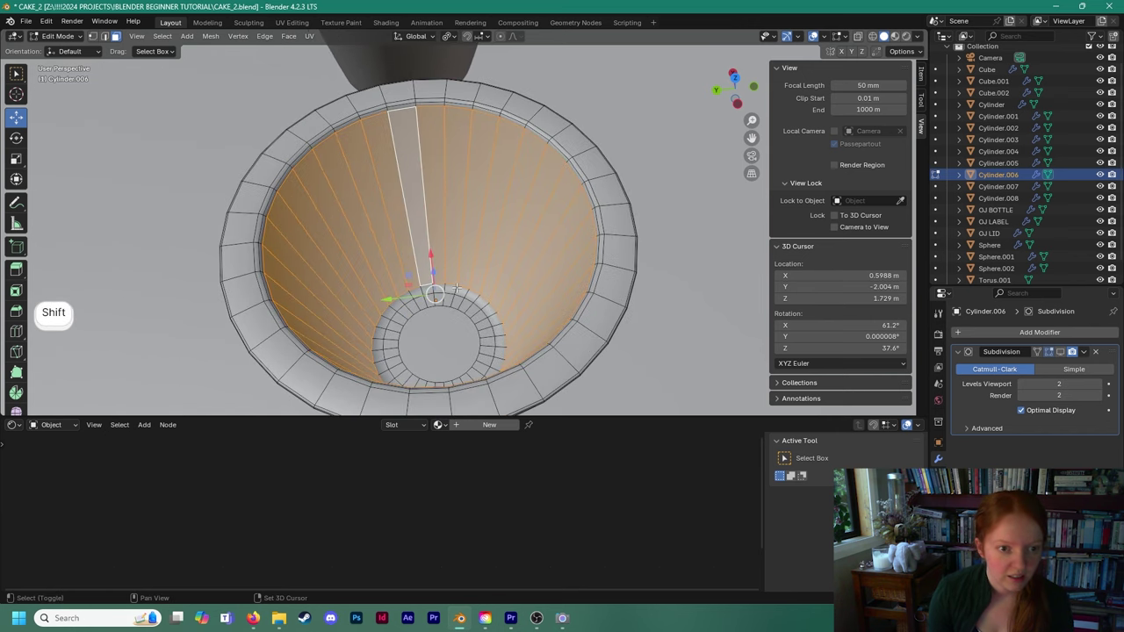
pyautogui.keyDown('alt'); pyautogui.keyDown('shift'); pyautogui.click(452, 285); pyautogui.keyUp('shift'); pyautogui.keyUp('alt')
pyautogui.click(454, 291)
pyautogui.keyDown('alt'); pyautogui.keyDown('shift'); pyautogui.click(469, 297); pyautogui.keyUp('shift'); pyautogui.keyUp('alt')
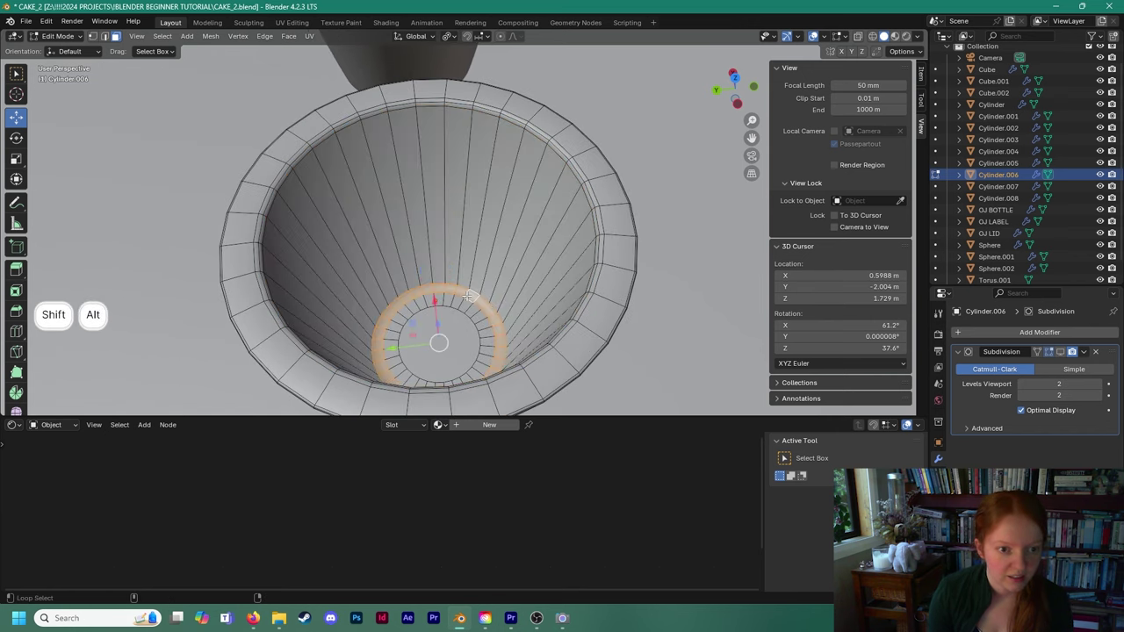
# Try to add the smaller base ring inside the copied cup to the face selection.
pyautogui.keyDown('alt'); pyautogui.keyDown('shift'); pyautogui.click(466, 328); pyautogui.keyUp('shift'); pyautogui.keyUp('alt')
pyautogui.keyDown('alt'); pyautogui.keyDown('shift'); pyautogui.click(478, 318); pyautogui.keyUp('shift'); pyautogui.keyUp('alt')
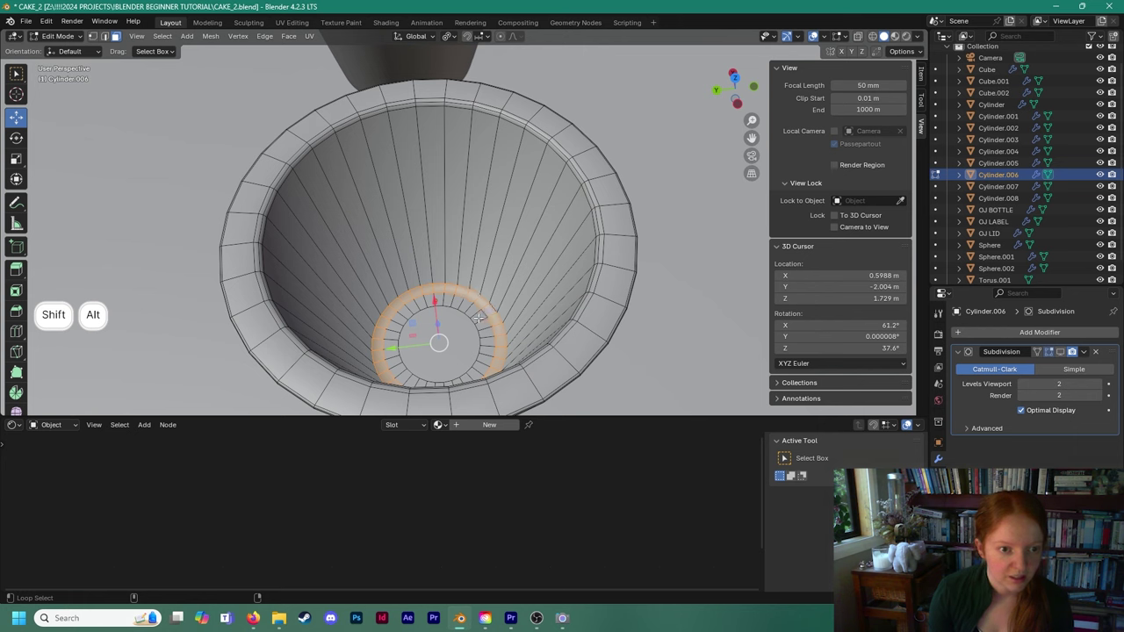
pyautogui.click(487, 310)
pyautogui.keyDown('alt'); pyautogui.keyDown('shift'); pyautogui.click(491, 318); pyautogui.keyUp('shift'); pyautogui.keyUp('alt')
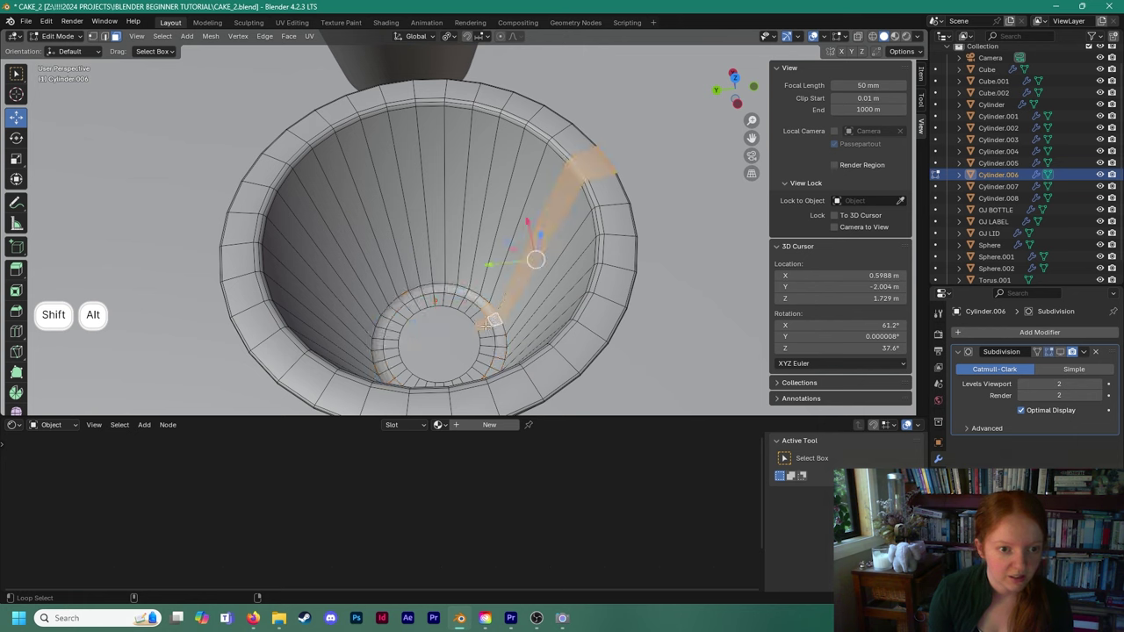
pyautogui.click(480, 317)
pyautogui.keyDown('alt'); pyautogui.click(495, 321); pyautogui.keyUp('alt')
pyautogui.click(500, 330)
pyautogui.keyDown('alt'); pyautogui.click(499, 339); pyautogui.keyUp('alt')
pyautogui.click(495, 329)
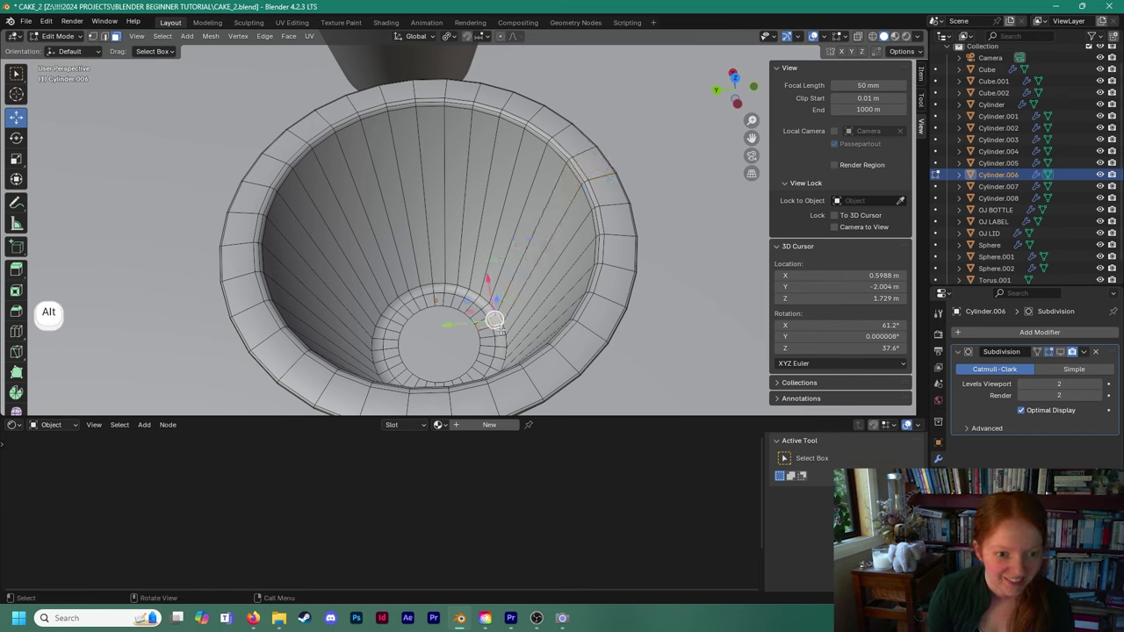
pyautogui.keyDown('alt'); pyautogui.click(500, 342); pyautogui.keyUp('alt')
pyautogui.click(500, 349)
# Select all interior faces of the copied cup: both base rings, the central base face and the inner wall loop.
pyautogui.keyDown('alt'); pyautogui.click(488, 312); pyautogui.keyUp('alt')
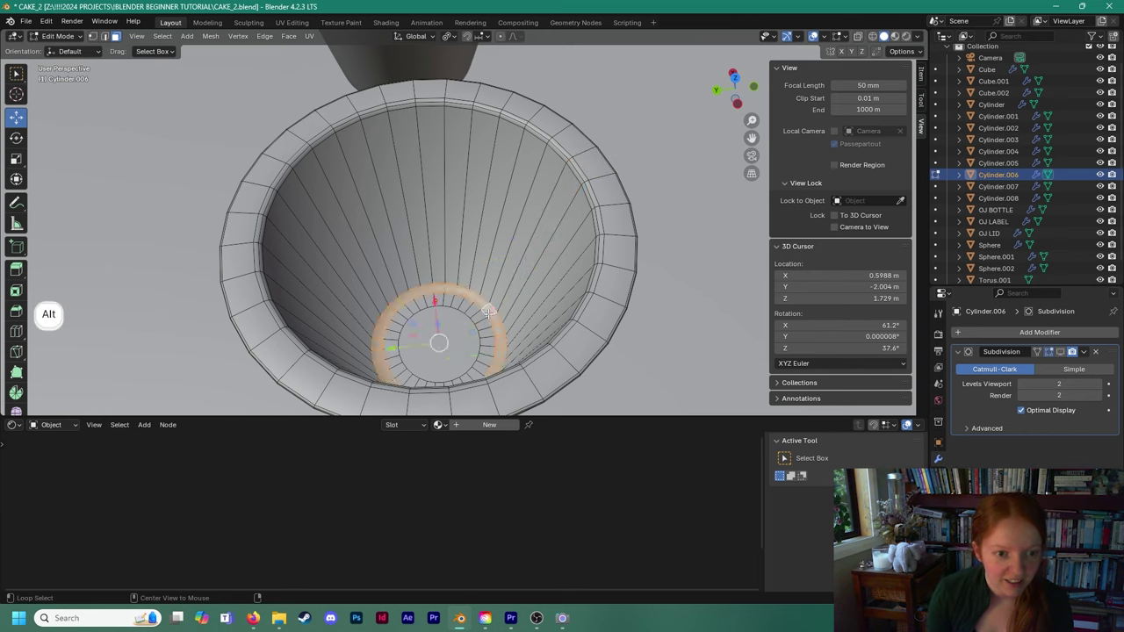
pyautogui.keyDown('alt'); pyautogui.keyDown('shift'); pyautogui.click(480, 319); pyautogui.keyUp('shift'); pyautogui.keyUp('alt')
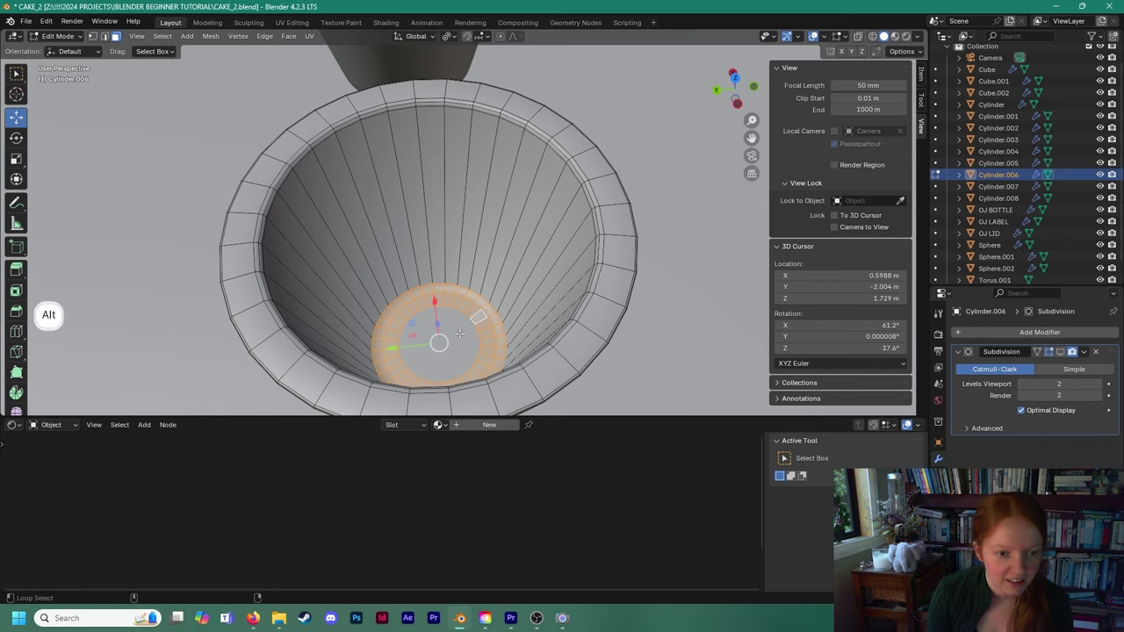
pyautogui.keyDown('alt'); pyautogui.keyDown('shift'); pyautogui.click(527, 251); pyautogui.keyUp('shift'); pyautogui.keyUp('alt')
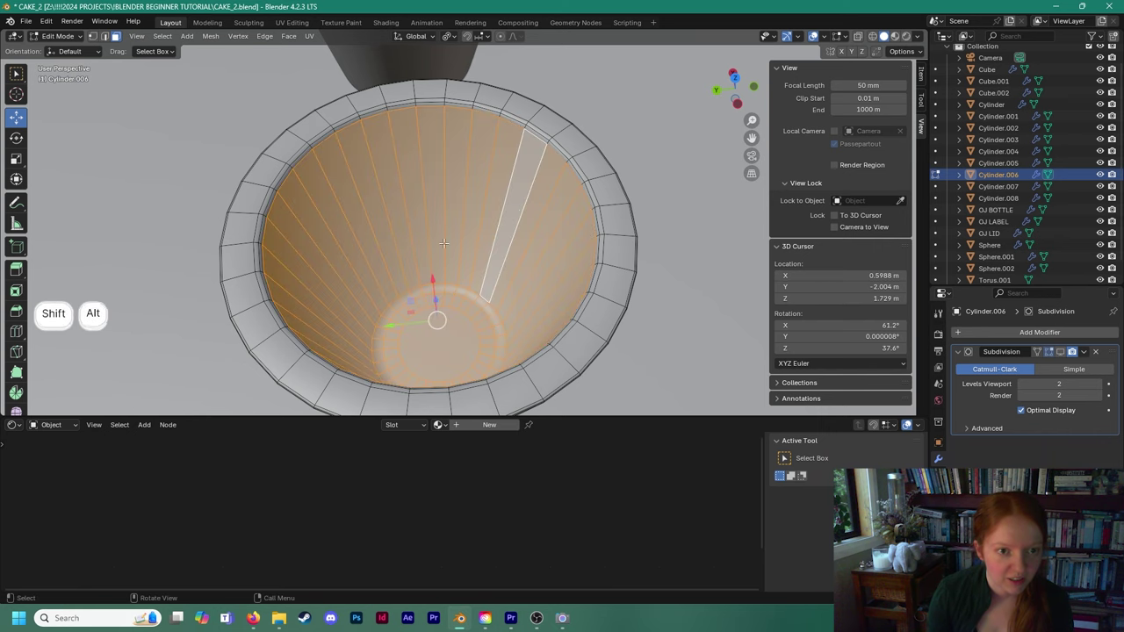
pyautogui.scroll(-3, 431, 250)
pyautogui.moveTo(431, 250); pyautogui.dragTo(427, 205, button='middle')
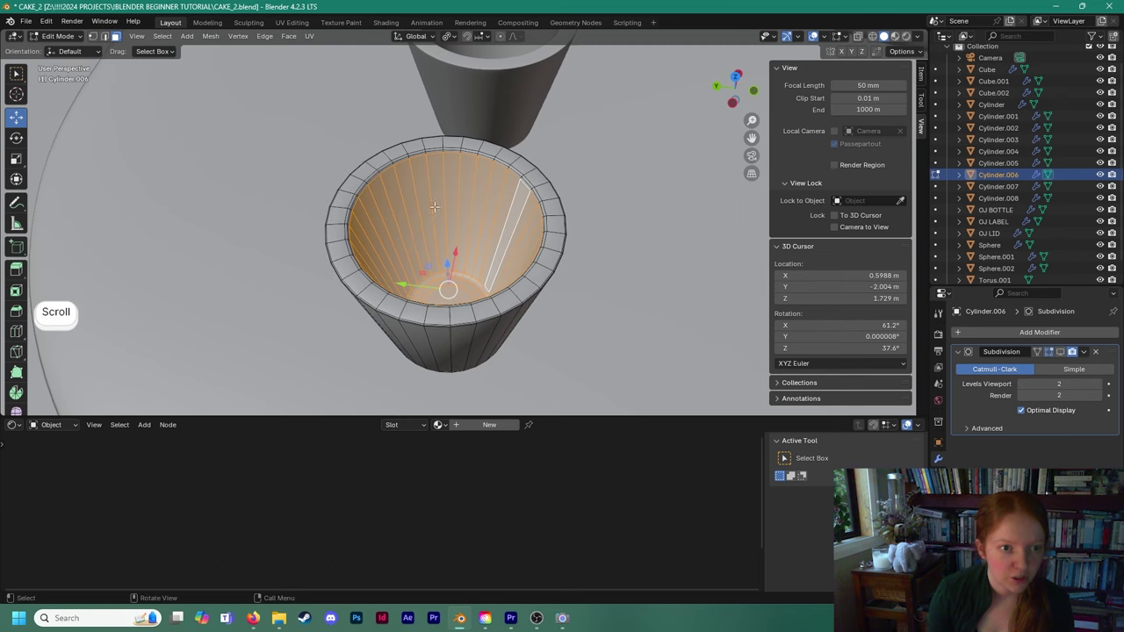
# Duplicate the selected interior faces in place, separate them into their own object, and return to Object Mode.
pyautogui.rightClick(427, 204)
pyautogui.press('Escape')
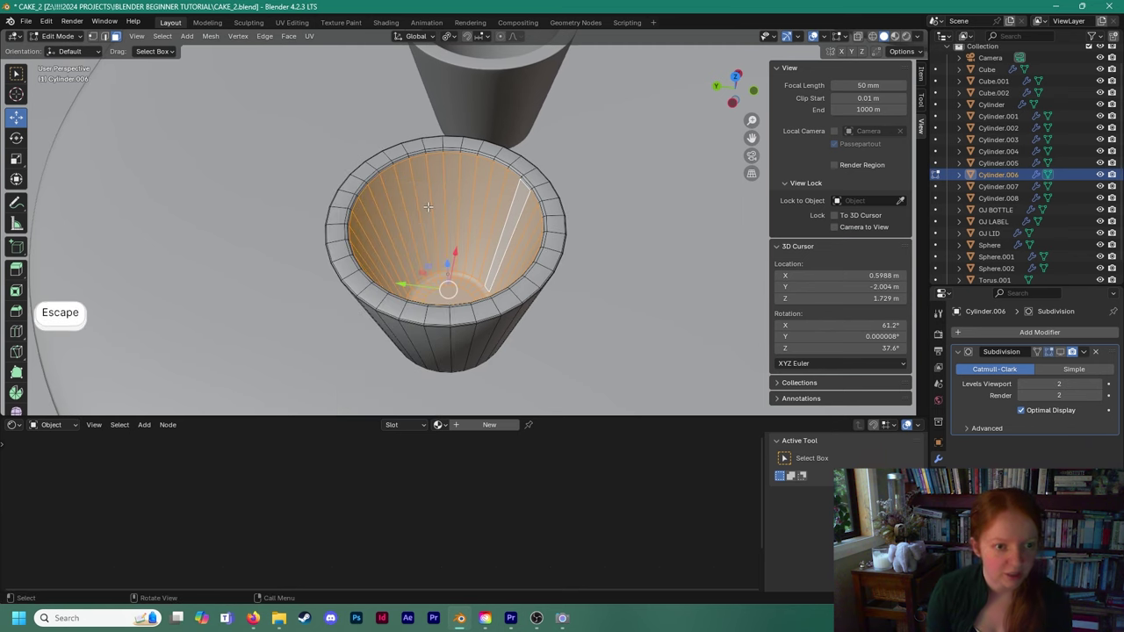
pyautogui.hotkey('shift', 'd')
pyautogui.rightClick(438, 208)
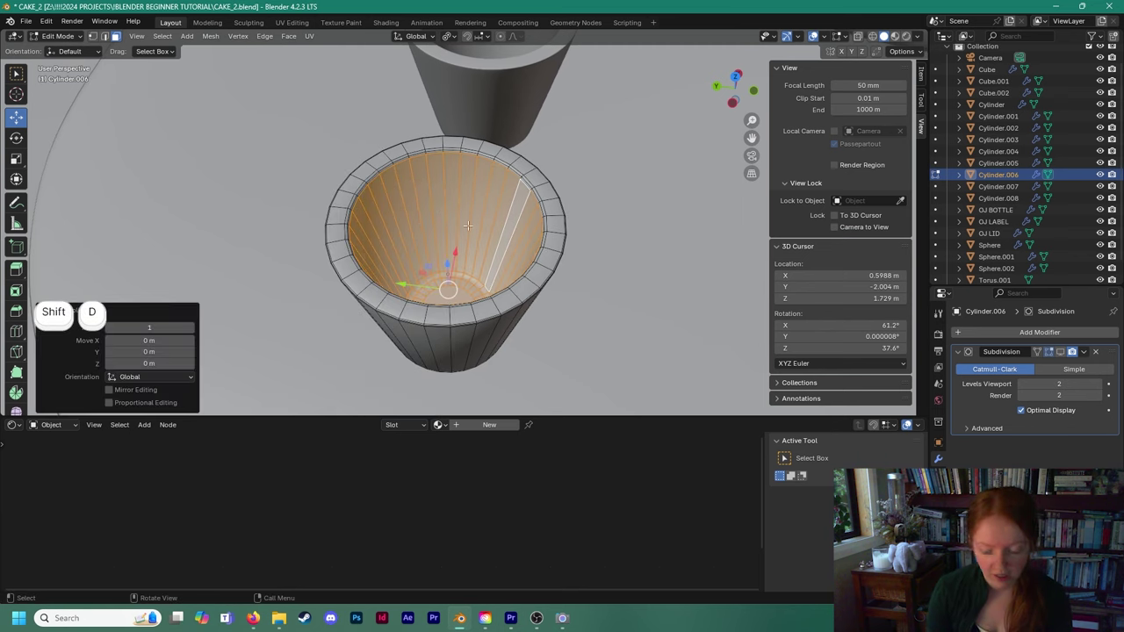
pyautogui.press('p')
pyautogui.click(467, 224)
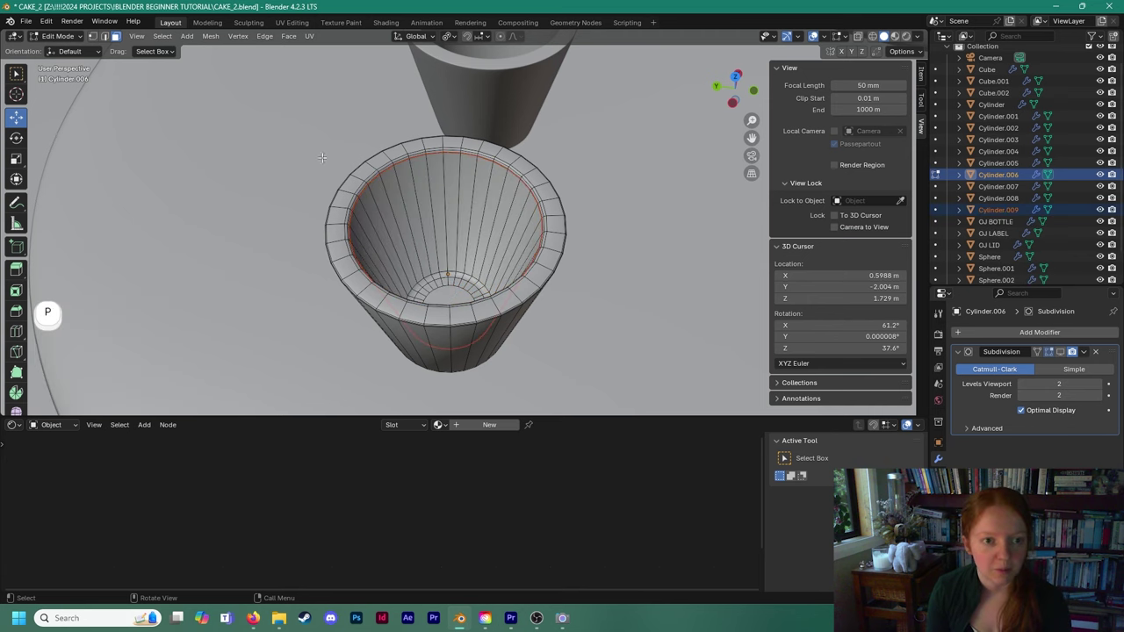
pyautogui.click(58, 36)
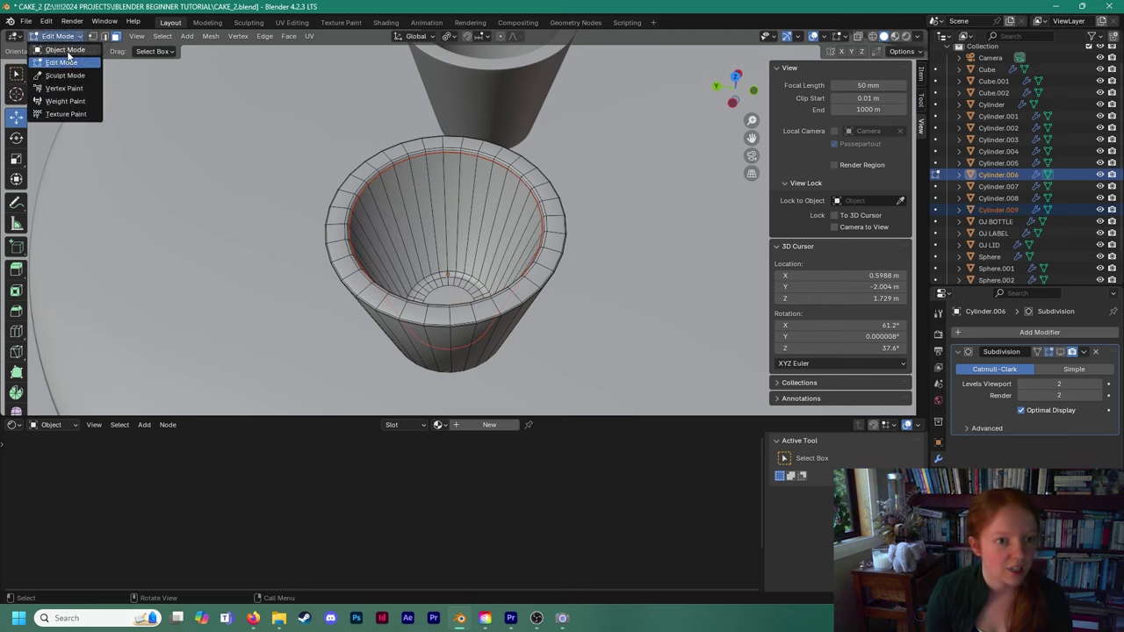
pyautogui.click(58, 46)
# Select the separated interior surface inside the copied cup and open its mesh in Edit Mode.
pyautogui.click(270, 180)
pyautogui.click(450, 202)
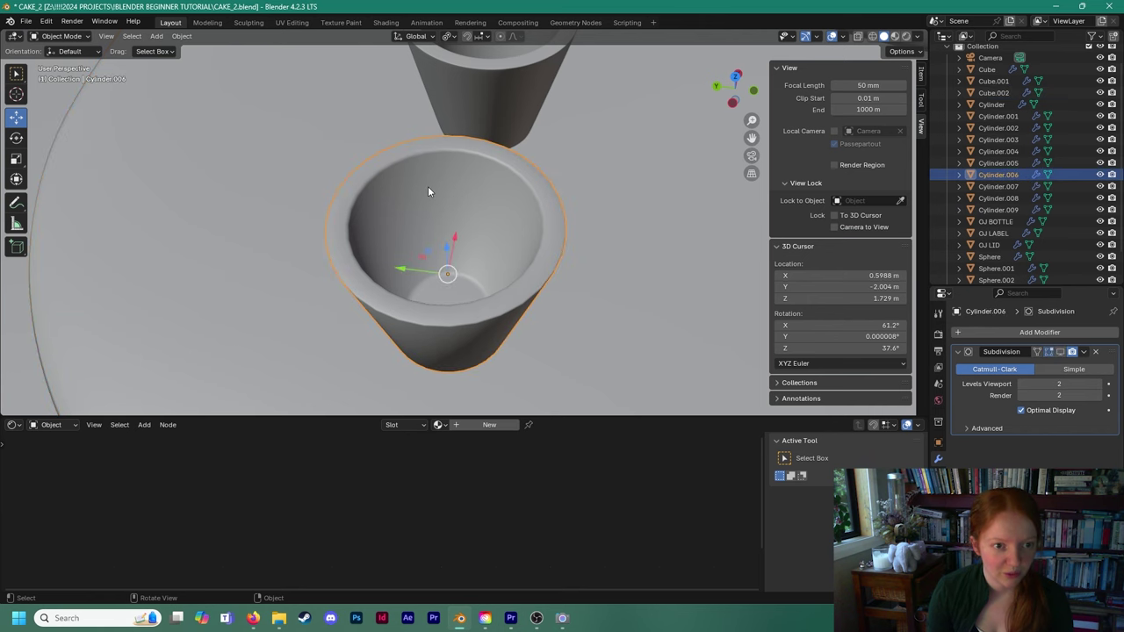
pyautogui.click(414, 213)
pyautogui.moveTo(407, 220); pyautogui.dragTo(376, 235, button='middle')
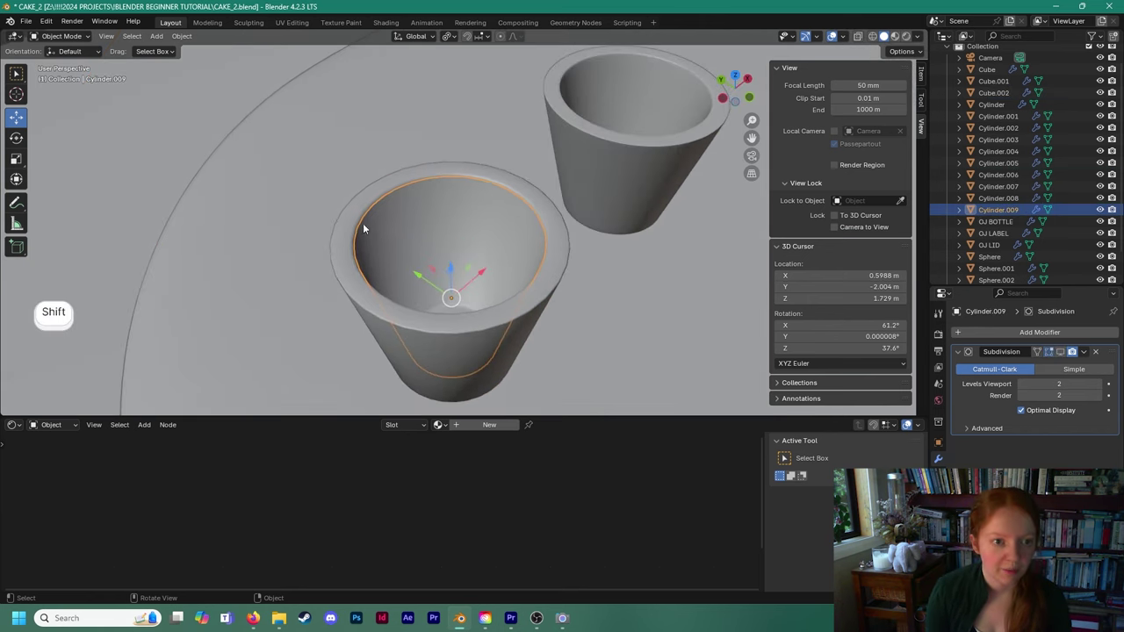
pyautogui.click(60, 36)
pyautogui.click(62, 64)
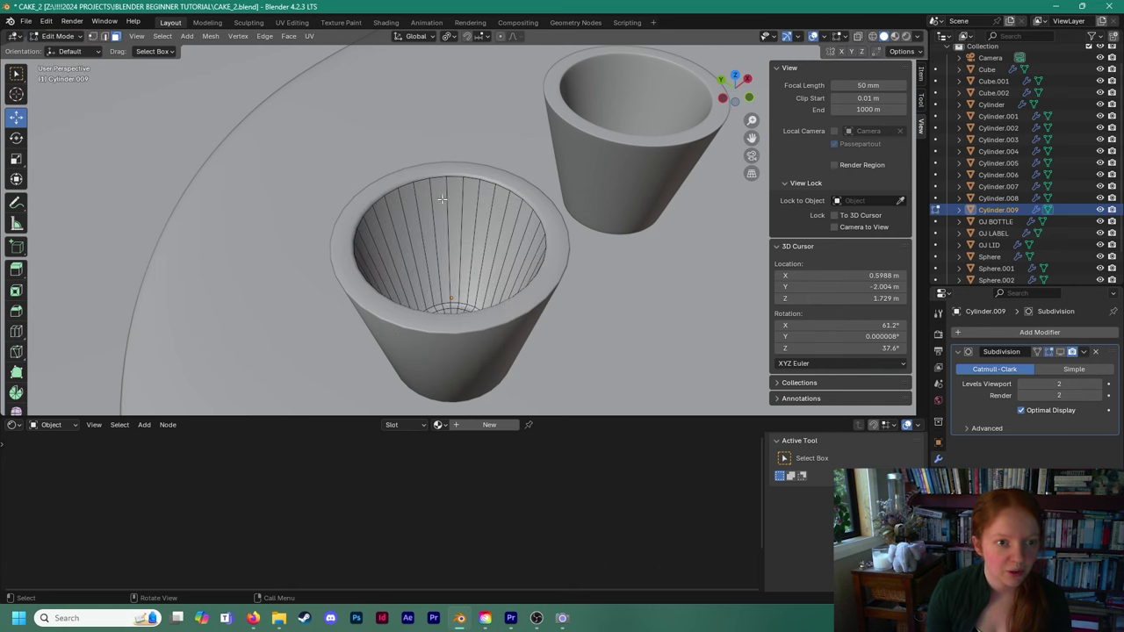
# Select the upper edge loop of the separated interior surface and close it with Fill.
pyautogui.scroll(3, 441, 163)
pyautogui.click(105, 37)
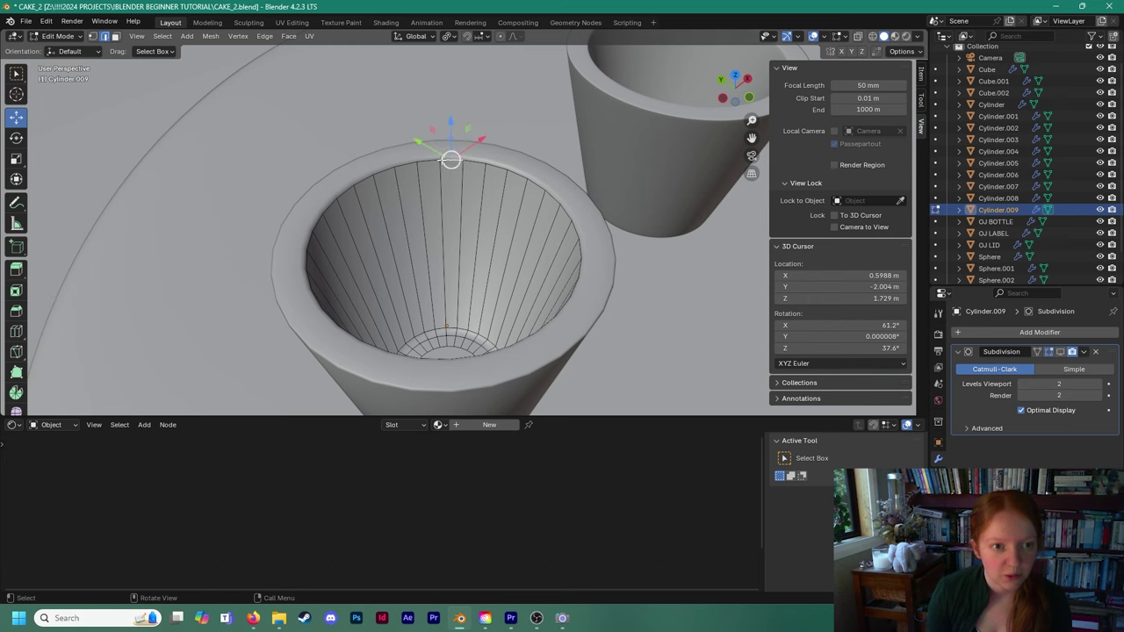
pyautogui.keyDown('alt'); pyautogui.click(450, 160); pyautogui.keyUp('alt')
pyautogui.moveTo(450, 171); pyautogui.dragTo(455, 189, button='middle')
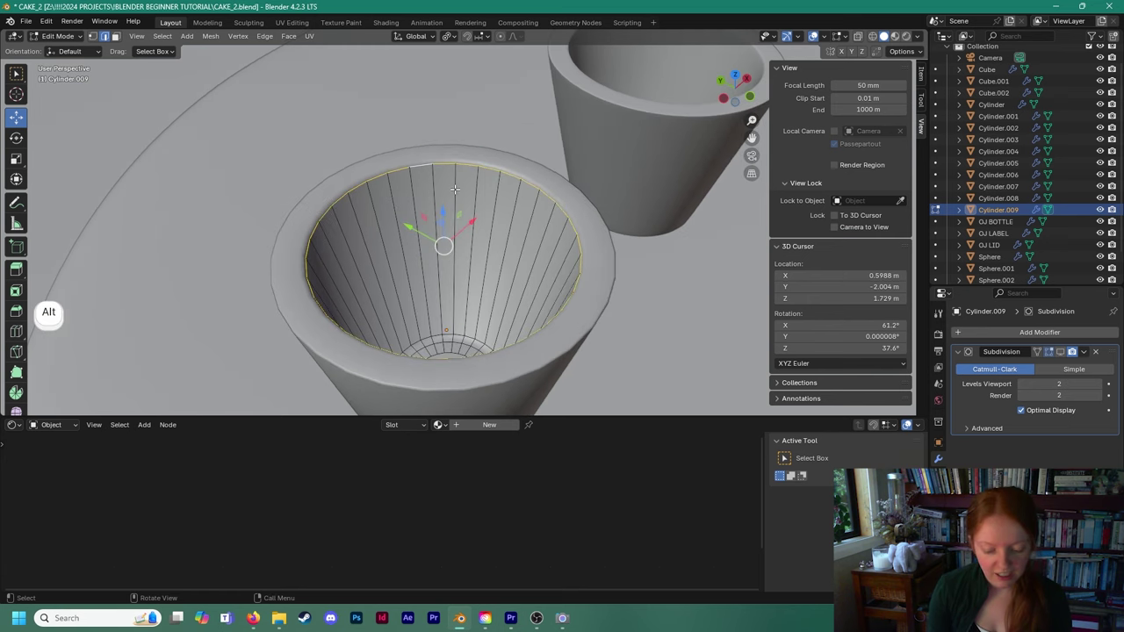
pyautogui.rightClick(441, 164)
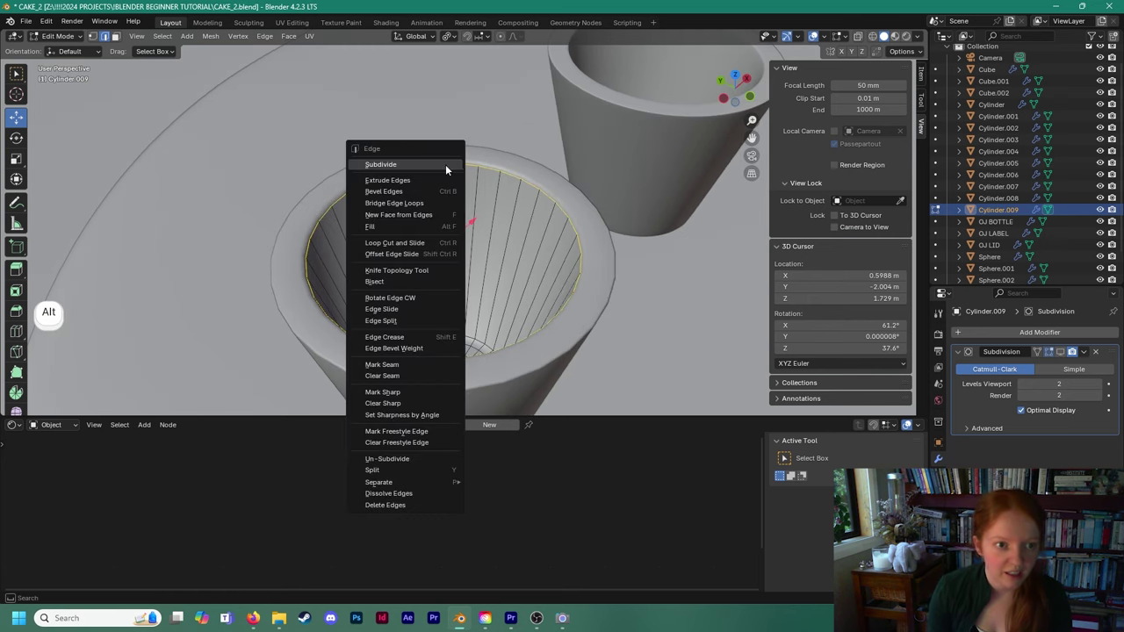
pyautogui.click(409, 222)
pyautogui.scroll(4, 487, 230)
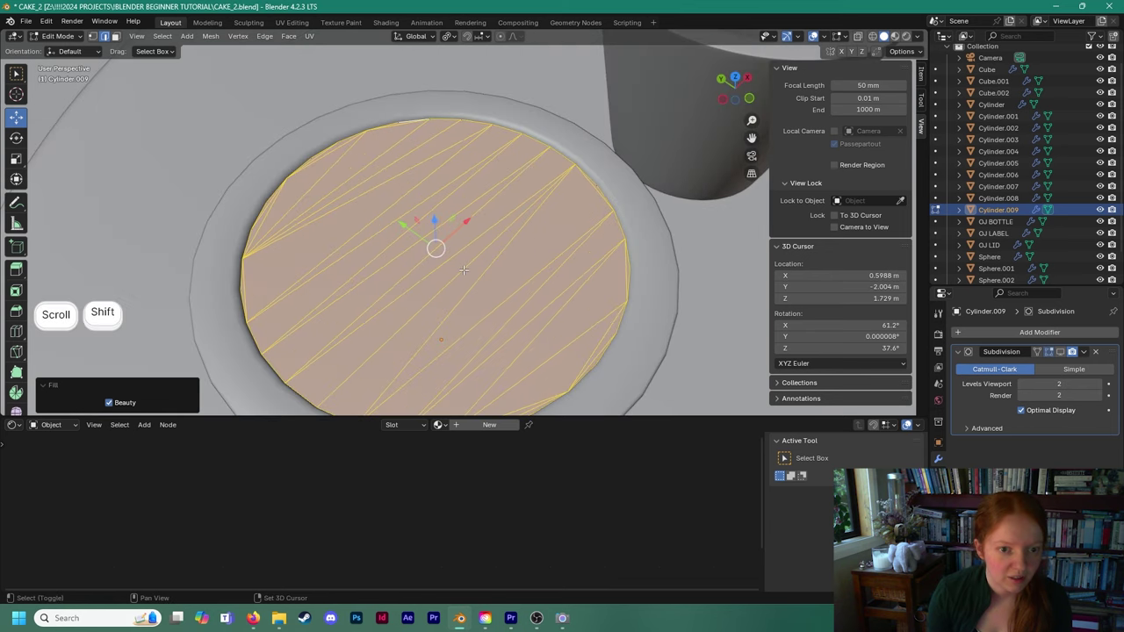
pyautogui.keyDown('shift'); pyautogui.moveTo(470, 259); pyautogui.dragTo(468, 186, button='middle'); pyautogui.keyUp('shift')
pyautogui.moveTo(488, 242); pyautogui.dragTo(459, 257, button='middle')
pyautogui.scroll(-1, 437, 224)
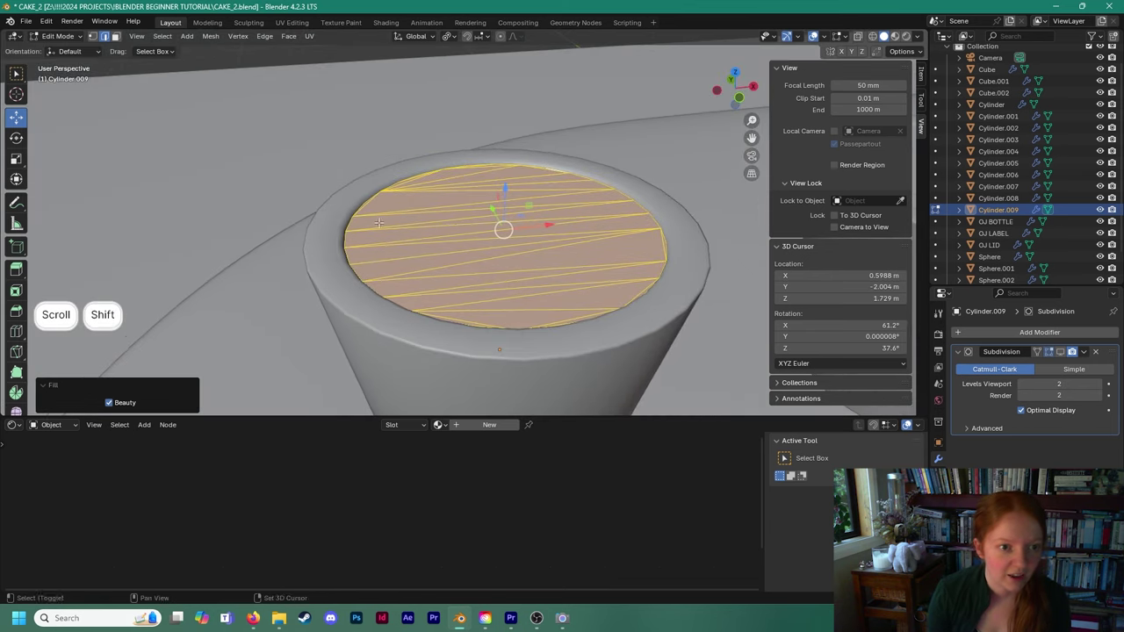
pyautogui.scroll(1, 133, 101)
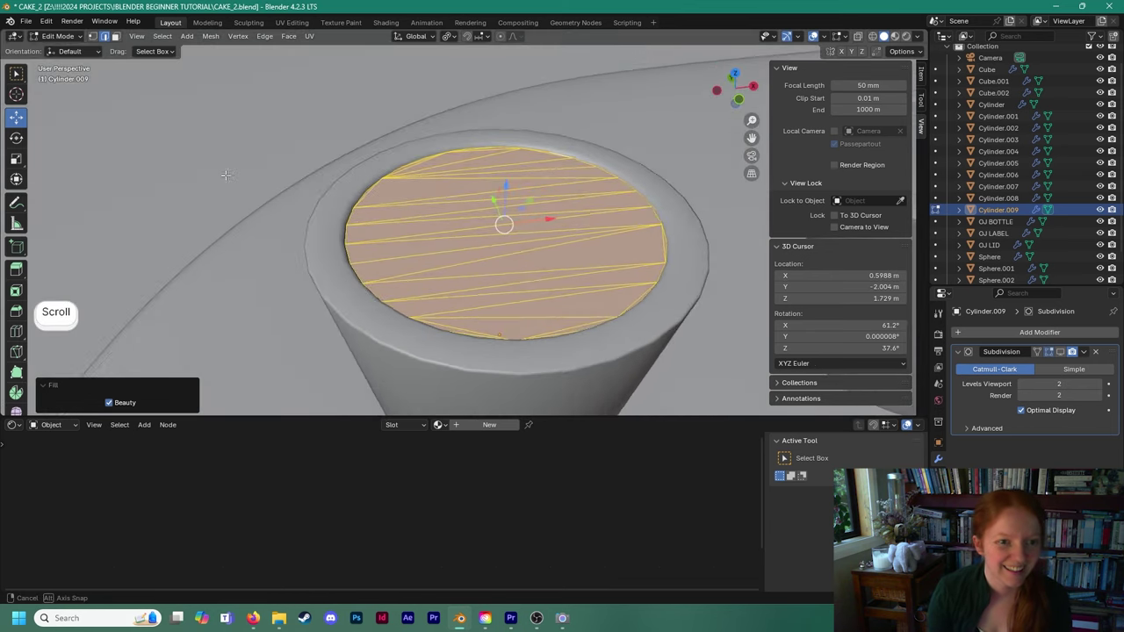
# Return to Object Mode and scale the filled juice surface to 0.768 along Z.
pyautogui.click(56, 36)
pyautogui.click(59, 51)
pyautogui.scroll(-3, 381, 201)
pyautogui.moveTo(381, 201); pyautogui.dragTo(283, 209, button='middle')
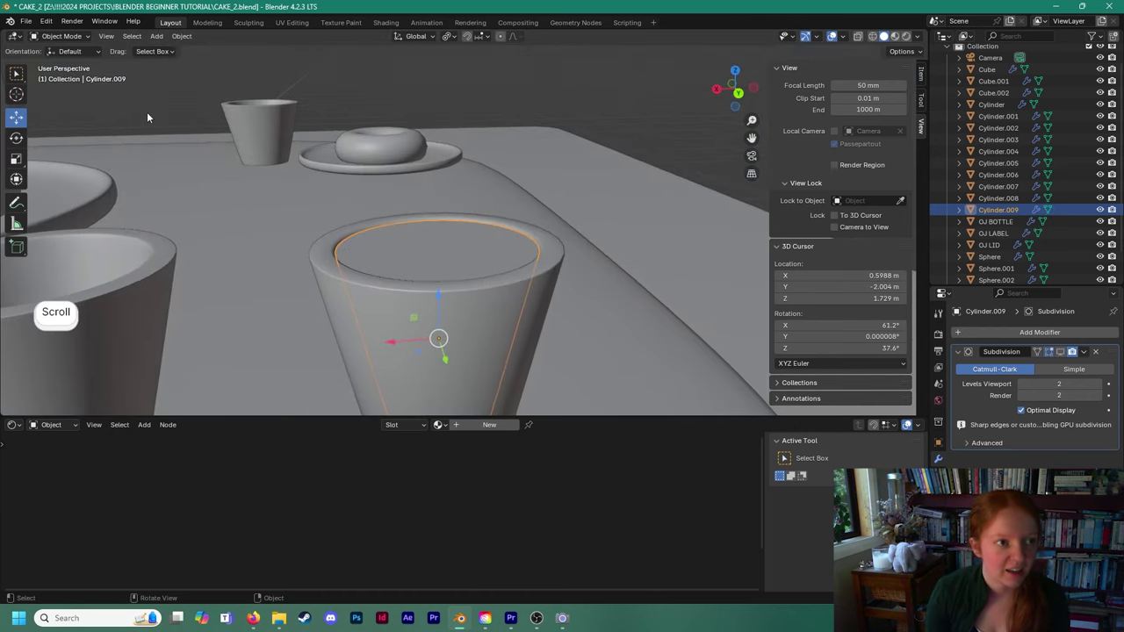
pyautogui.click(18, 159)
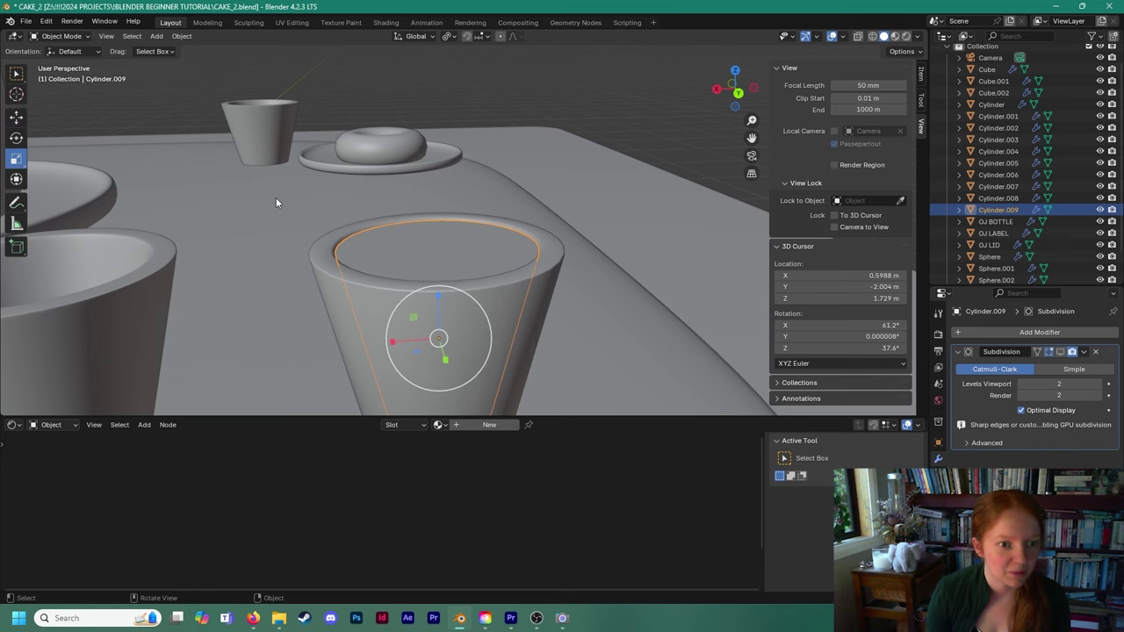
pyautogui.moveTo(437, 288); pyautogui.dragTo(438, 308)
pyautogui.keyDown('shift'); pyautogui.moveTo(431, 292); pyautogui.dragTo(332, 219, button='middle'); pyautogui.keyUp('shift')
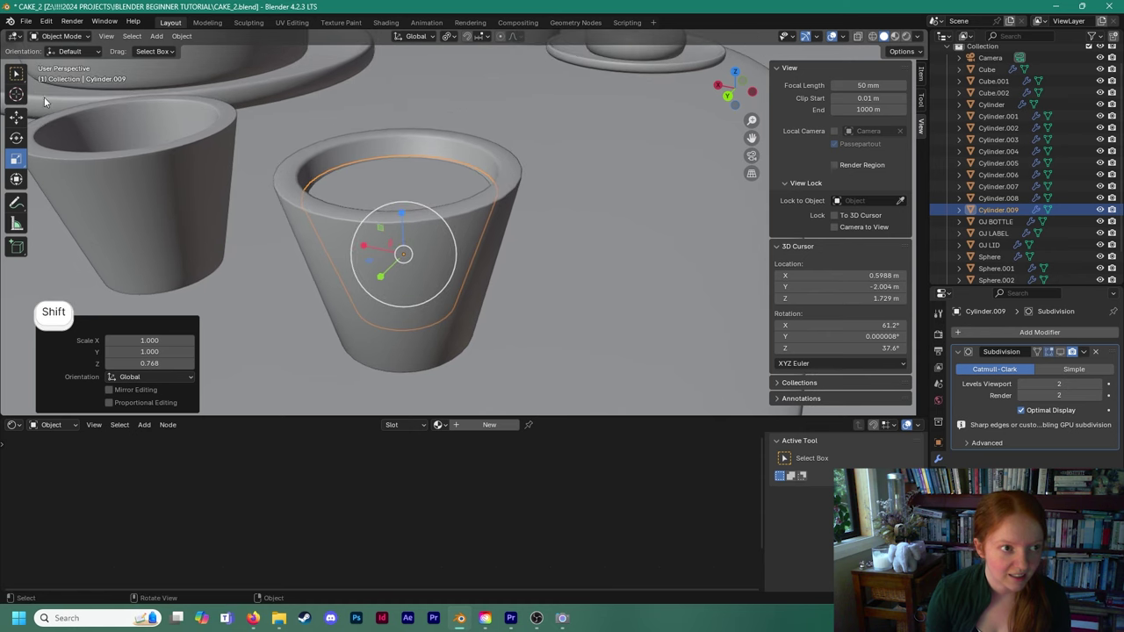
# Raise the juice about 0.009 m along Z inside the copied cup.
pyautogui.click(16, 117)
pyautogui.moveTo(400, 220)
pyautogui.mouseDown(button='middle')
pyautogui.moveTo(426, 181)
pyautogui.moveTo(405, 203)
pyautogui.mouseUp(button='middle')
pyautogui.moveTo(402, 212); pyautogui.dragTo(402, 217)
pyautogui.scroll(-4, 386, 234)
pyautogui.keyDown('shift'); pyautogui.moveTo(386, 234); pyautogui.dragTo(504, 253, button='middle'); pyautogui.keyUp('shift')
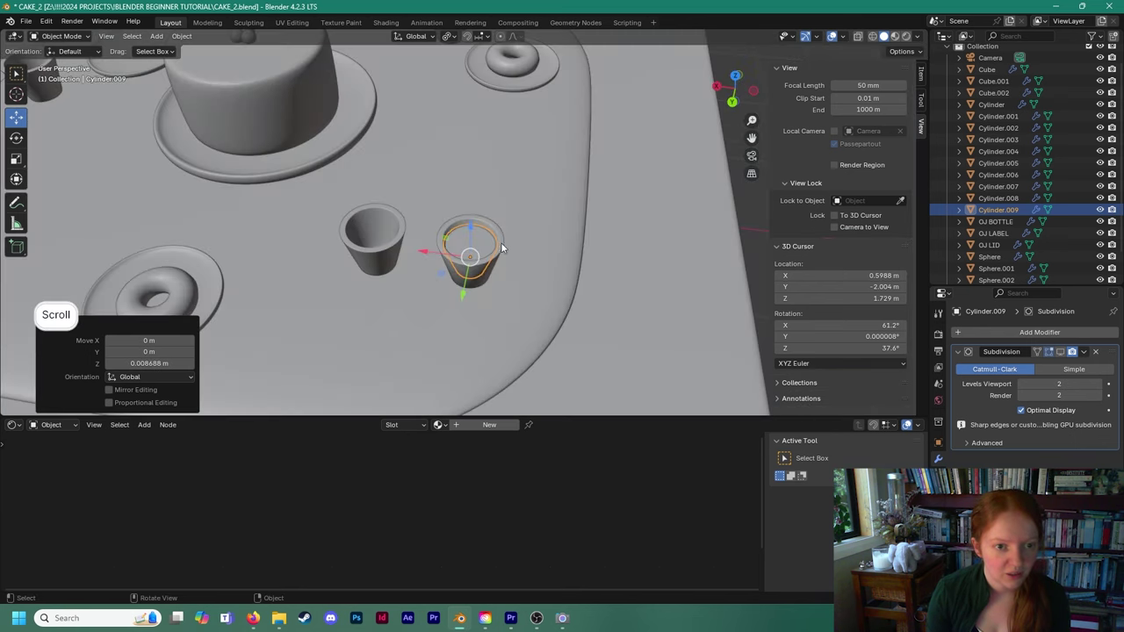
# Delete the copied cup and move the juice about 0.71 m along X so it sits centred in the original cup.
pyautogui.click(495, 235)
pyautogui.press('Delete')
pyautogui.click(493, 241)
pyautogui.moveTo(423, 250); pyautogui.dragTo(352, 243)
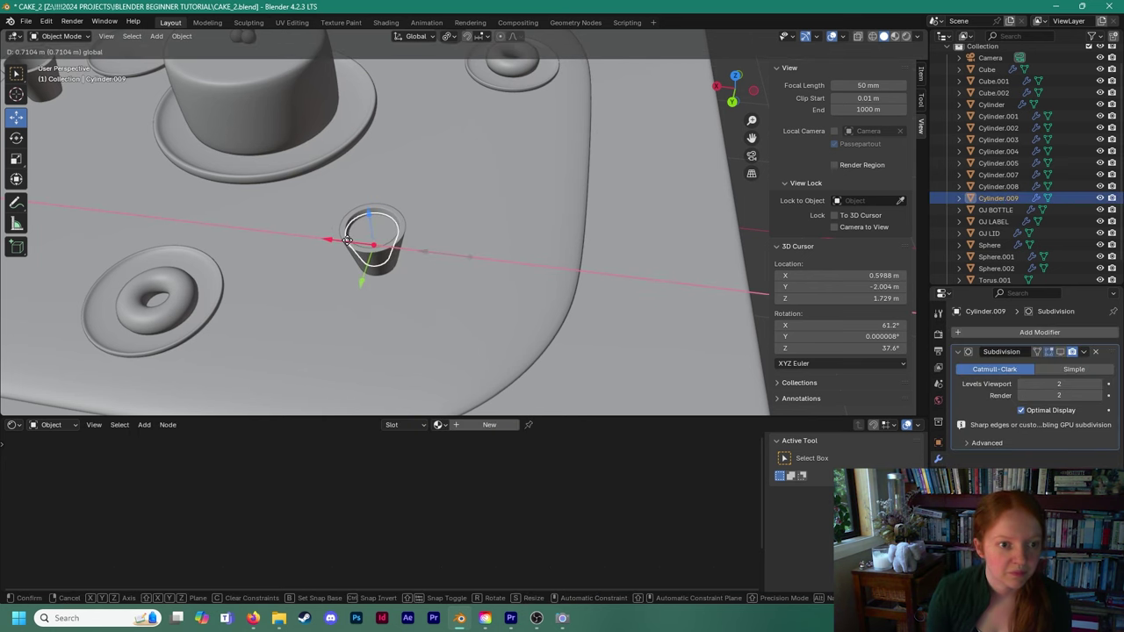
pyautogui.scroll(5, 333, 250)
pyautogui.keyDown('shift'); pyautogui.moveTo(334, 250); pyautogui.dragTo(475, 218, button='middle'); pyautogui.keyUp('shift')
pyautogui.moveTo(377, 300); pyautogui.dragTo(379, 303)
pyautogui.scroll(-4, 416, 275)
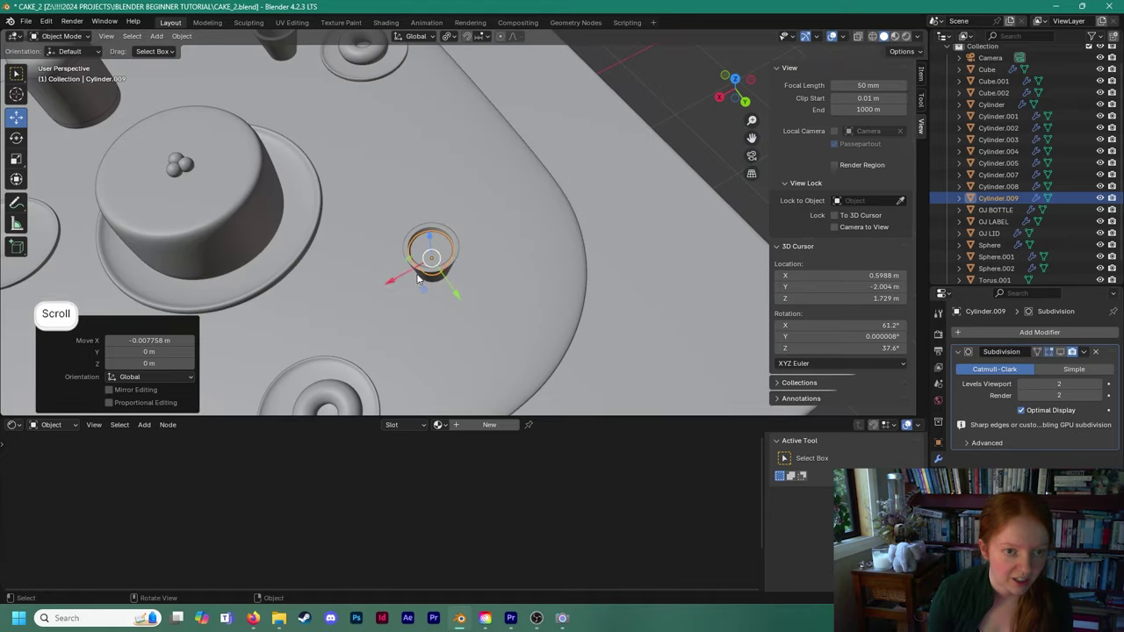
pyautogui.click(660, 118)
# Place the 3D cursor on the empty part of the rounded mat beside the front doughnut plate and bring up the physics settings.
pyautogui.moveTo(549, 230); pyautogui.dragTo(565, 256, button='middle')
pyautogui.scroll(-4, 432, 213)
pyautogui.keyDown('shift'); pyautogui.moveTo(446, 262); pyautogui.dragTo(472, 245, button='middle'); pyautogui.keyUp('shift')
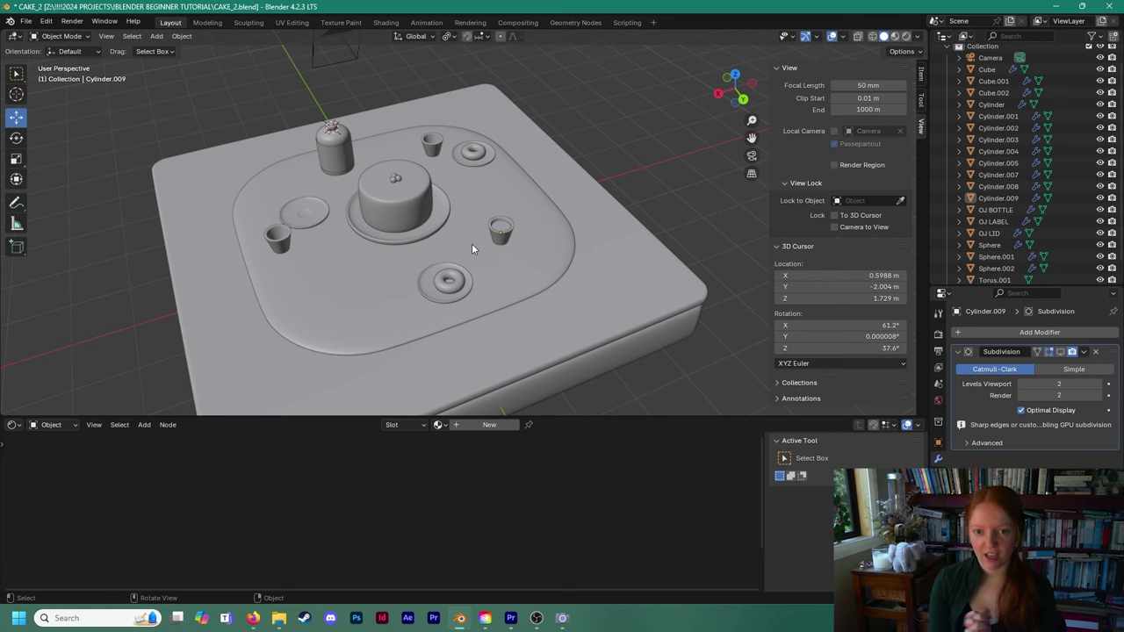
pyautogui.scroll(2, 495, 244)
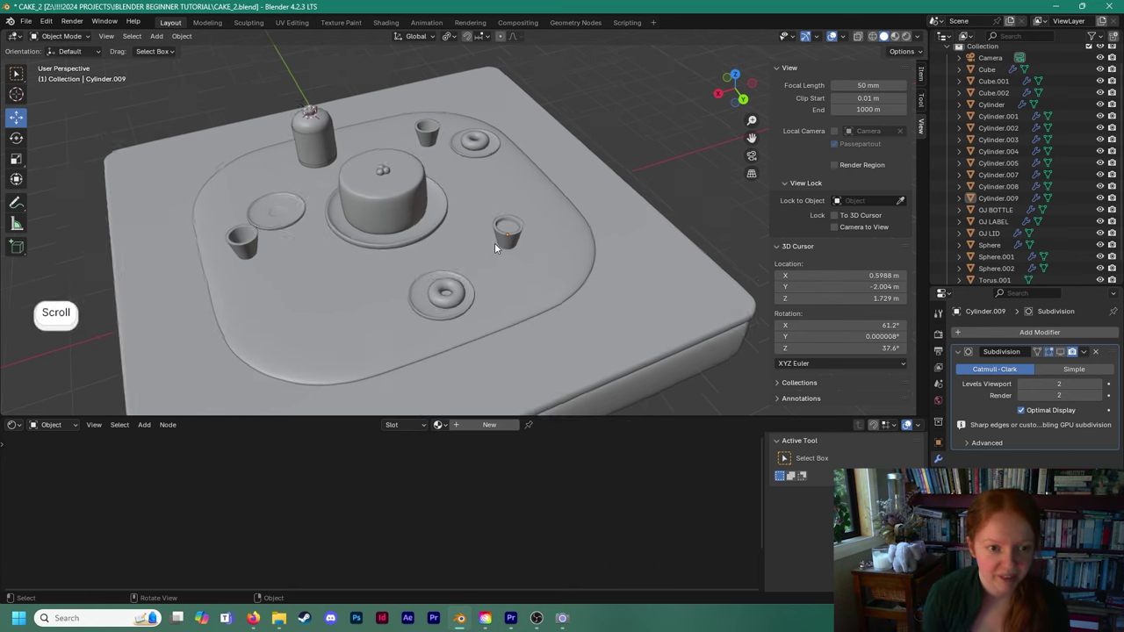
pyautogui.keyDown('shift'); pyautogui.moveTo(494, 243); pyautogui.dragTo(521, 212, button='middle'); pyautogui.keyUp('shift')
pyautogui.moveTo(383, 276); pyautogui.dragTo(376, 260, button='middle')
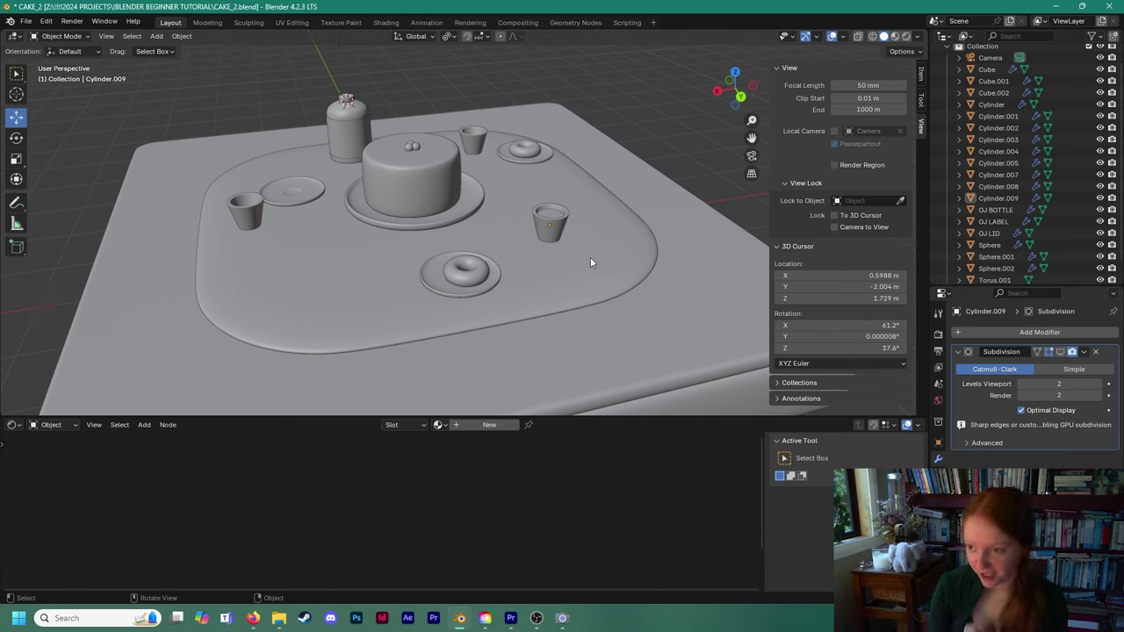
pyautogui.moveTo(590, 257); pyautogui.dragTo(531, 273, button='middle')
pyautogui.keyDown('shift'); pyautogui.moveTo(530, 274); pyautogui.dragTo(556, 286, button='middle'); pyautogui.keyUp('shift')
pyautogui.keyDown('shift'); pyautogui.rightClick(357, 245); pyautogui.keyUp('shift')
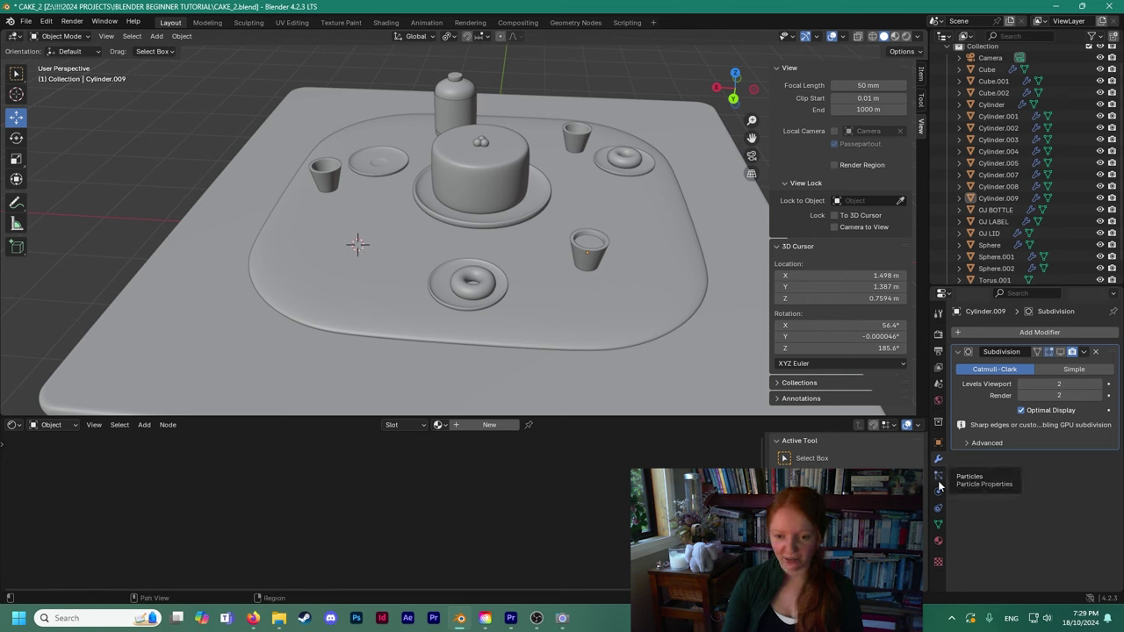
pyautogui.click(938, 491)
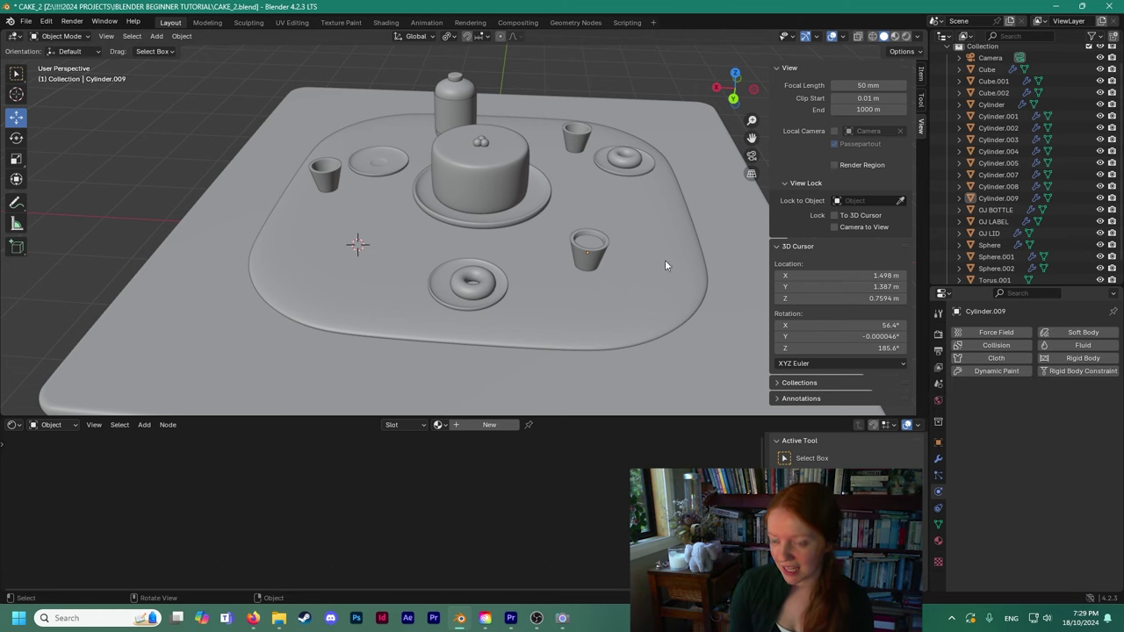
# Add a cube at the 3D cursor, flatten it along Z into a slab, and raise it about 0.2 m.
pyautogui.keyDown('shift'); pyautogui.moveTo(343, 224); pyautogui.dragTo(416, 244, button='middle'); pyautogui.keyUp('shift')
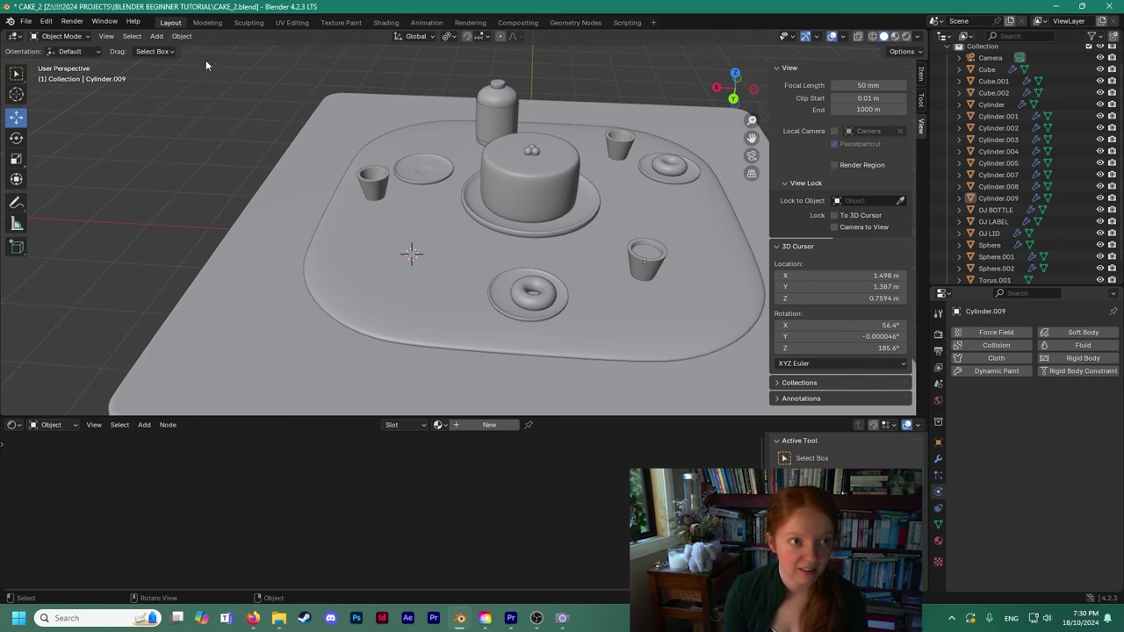
pyautogui.click(157, 37)
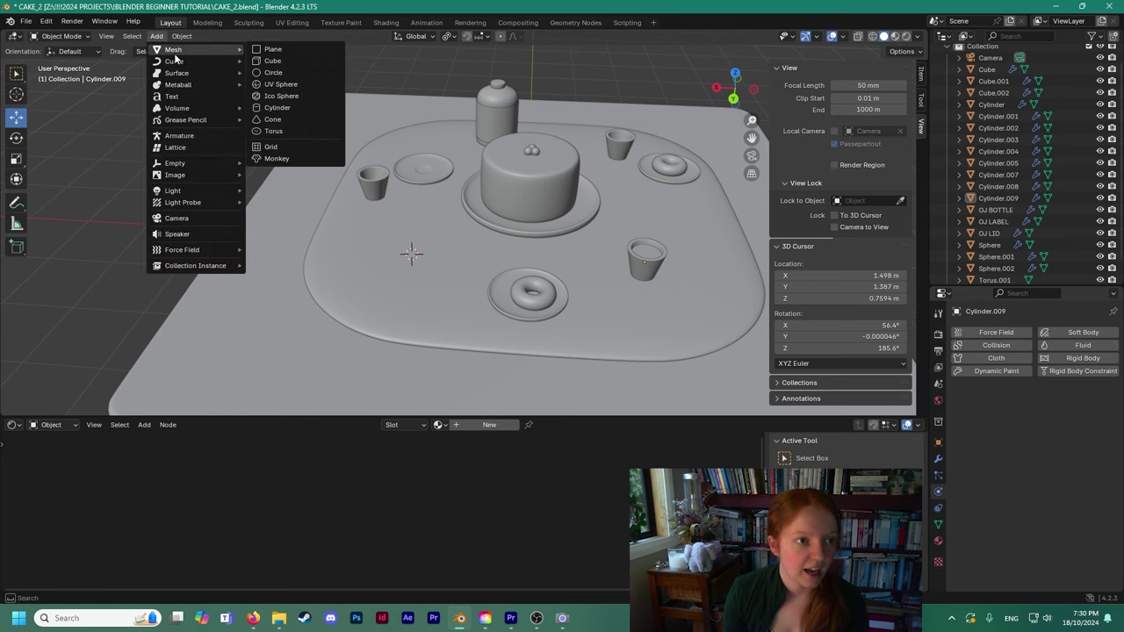
pyautogui.click(291, 62)
pyautogui.click(17, 162)
pyautogui.moveTo(411, 222)
pyautogui.mouseDown()
pyautogui.moveTo(413, 252)
pyautogui.moveTo(408, 200)
pyautogui.mouseUp()
pyautogui.click(16, 118)
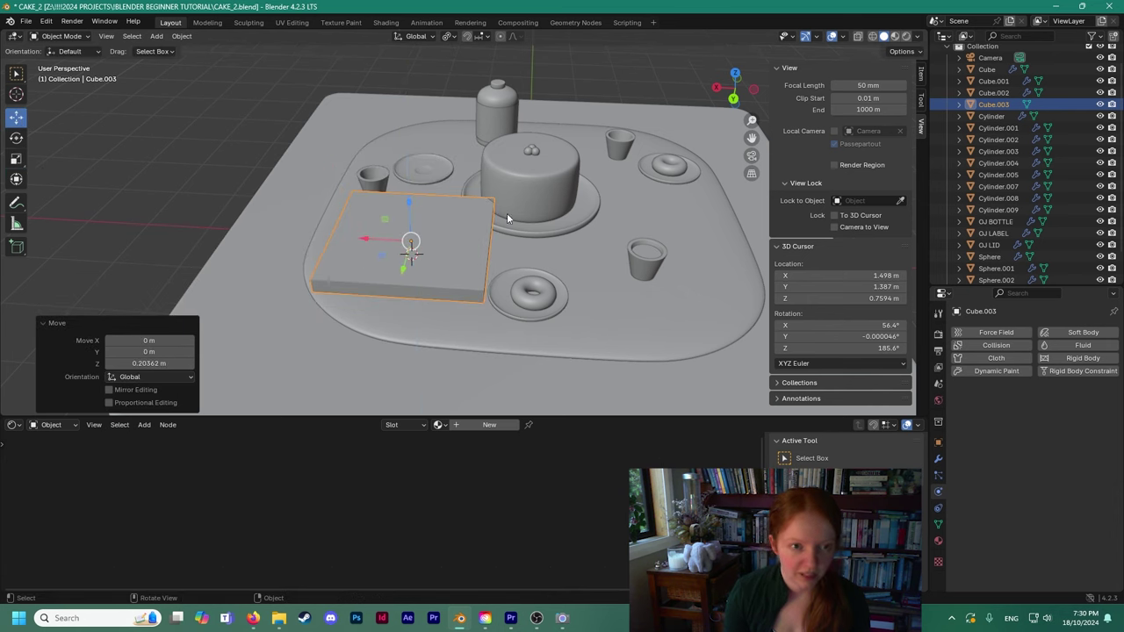
# Scale the slab down uniformly so it fits in the space beside the cup and plates.
pyautogui.press('s')
pyautogui.click(412, 249)
pyautogui.scroll(2, 412, 250)
pyautogui.moveTo(412, 250)
pyautogui.mouseDown(button='middle')
pyautogui.moveTo(410, 224)
pyautogui.moveTo(426, 248)
pyautogui.mouseUp(button='middle')
pyautogui.scroll(1, 399, 246)
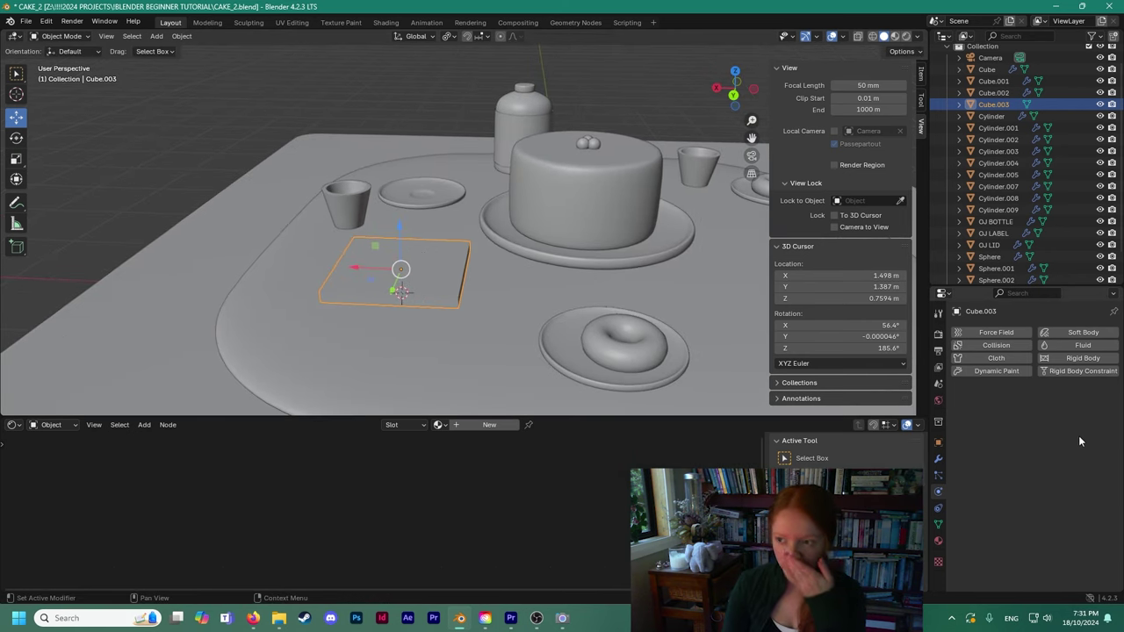
# Add Cloth physics to the slab and enable its Pressure option.
pyautogui.click(994, 358)
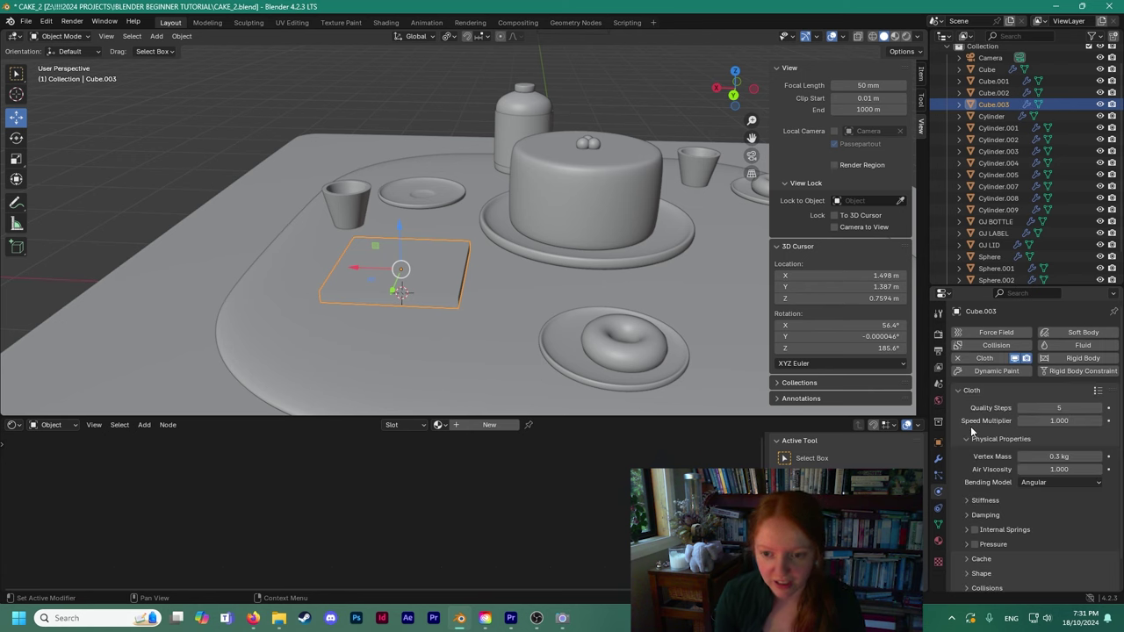
pyautogui.scroll(-1, 973, 434)
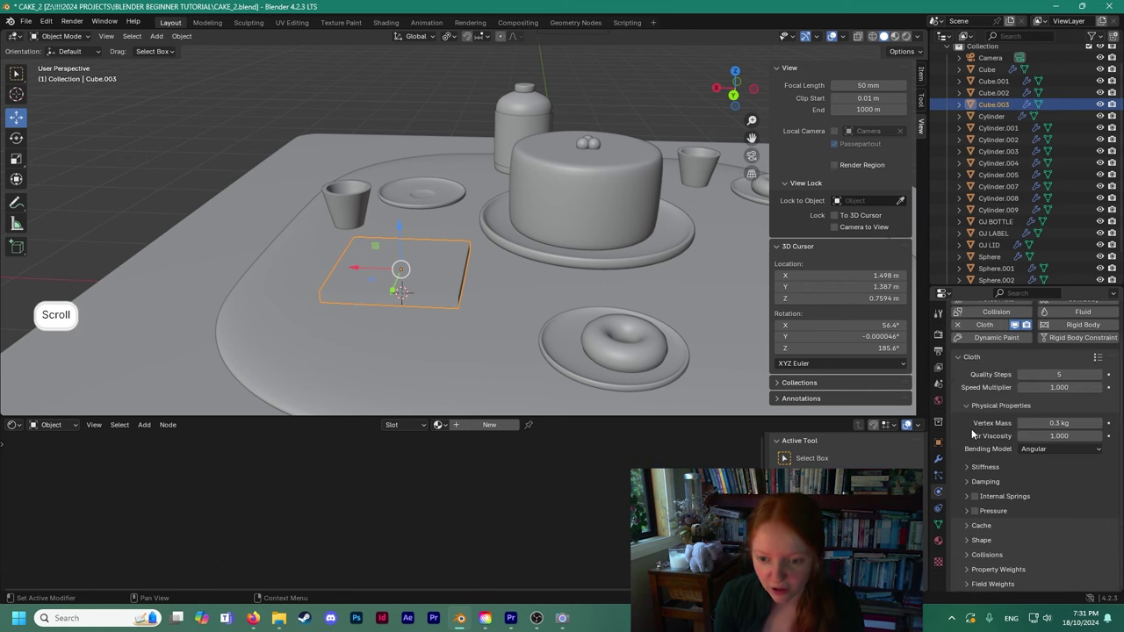
pyautogui.click(977, 512)
pyautogui.scroll(-2, 974, 505)
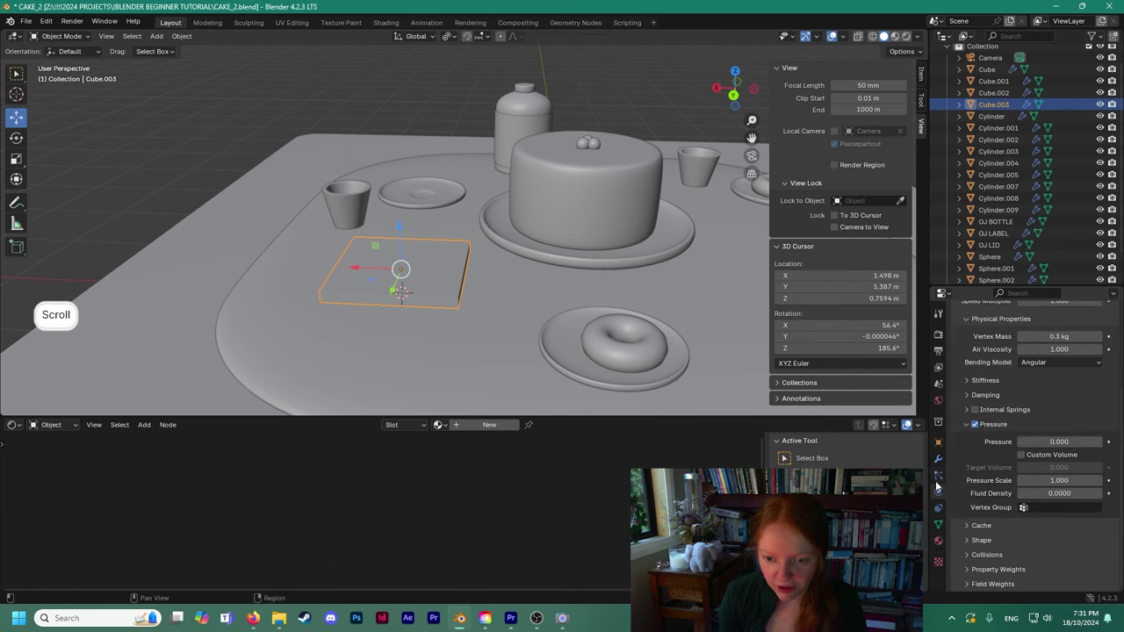
# Switch the Shader Editor area to the Timeline and set the current frame to 0.
pyautogui.click(13, 425)
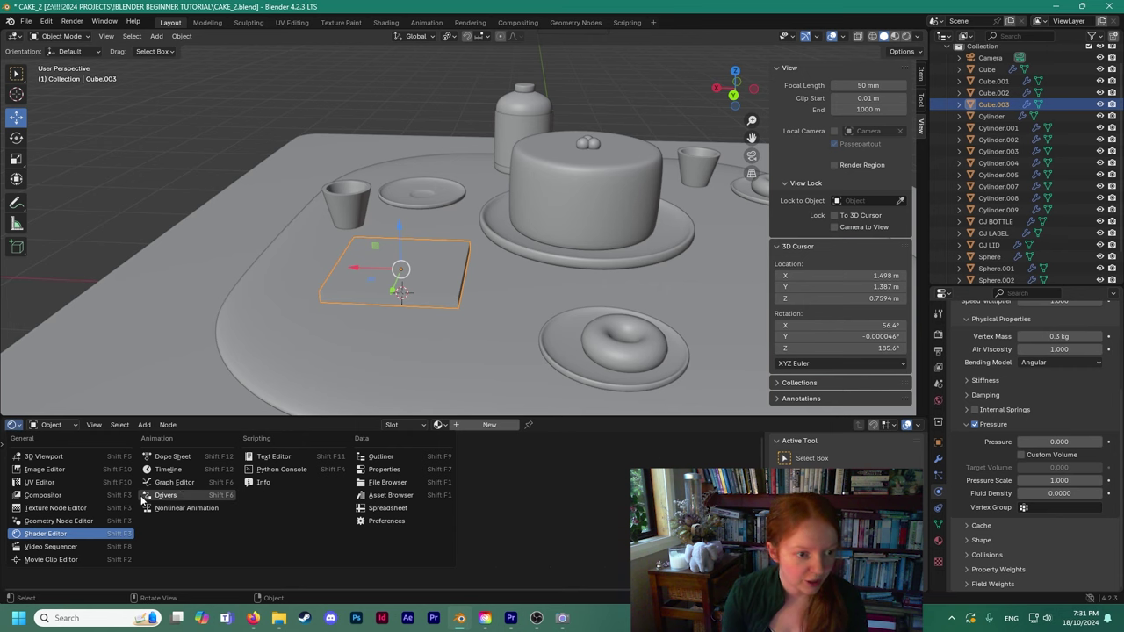
pyautogui.click(167, 469)
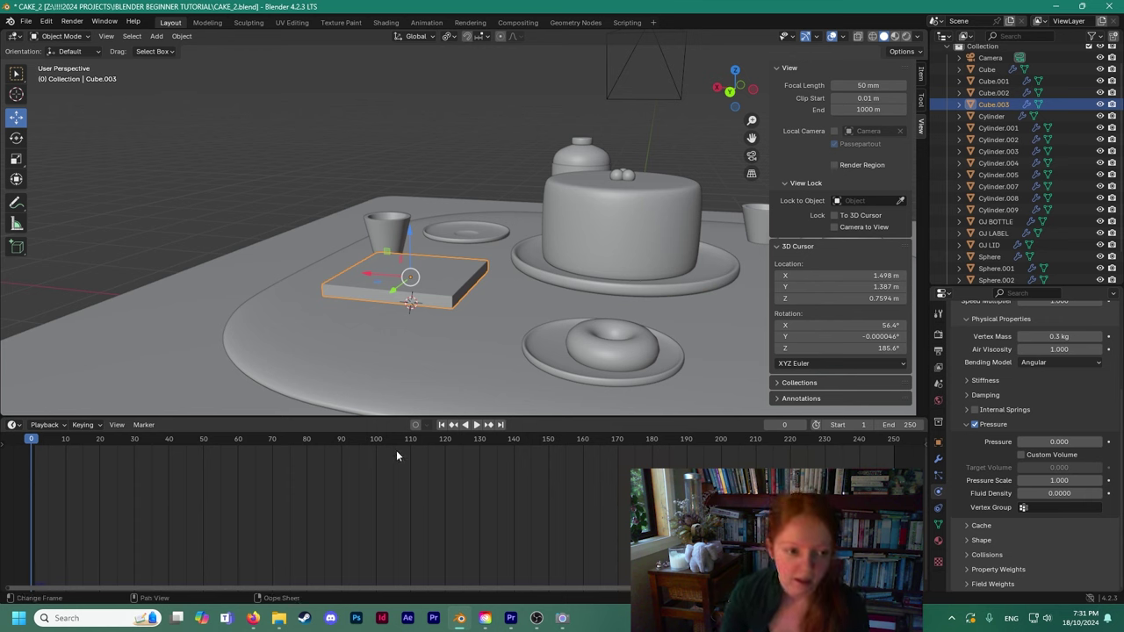
pyautogui.moveTo(38, 443)
pyautogui.mouseDown()
pyautogui.moveTo(165, 446)
pyautogui.moveTo(30, 446)
pyautogui.mouseUp()
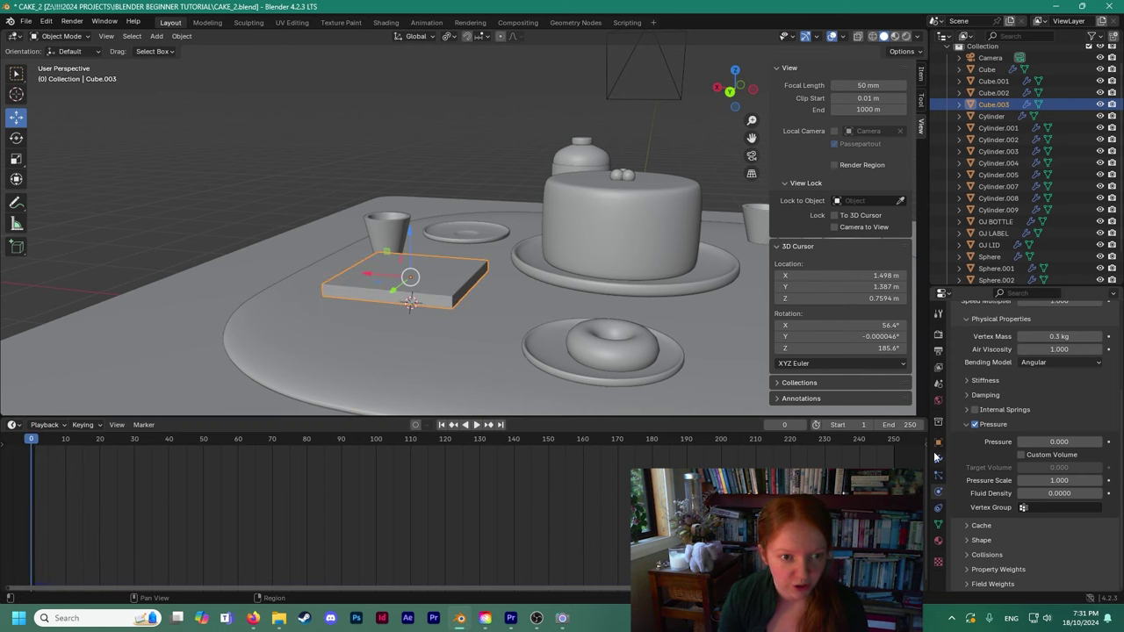
# Select the rounded mat under the cake and plates and add Collision physics to it.
pyautogui.click(454, 360)
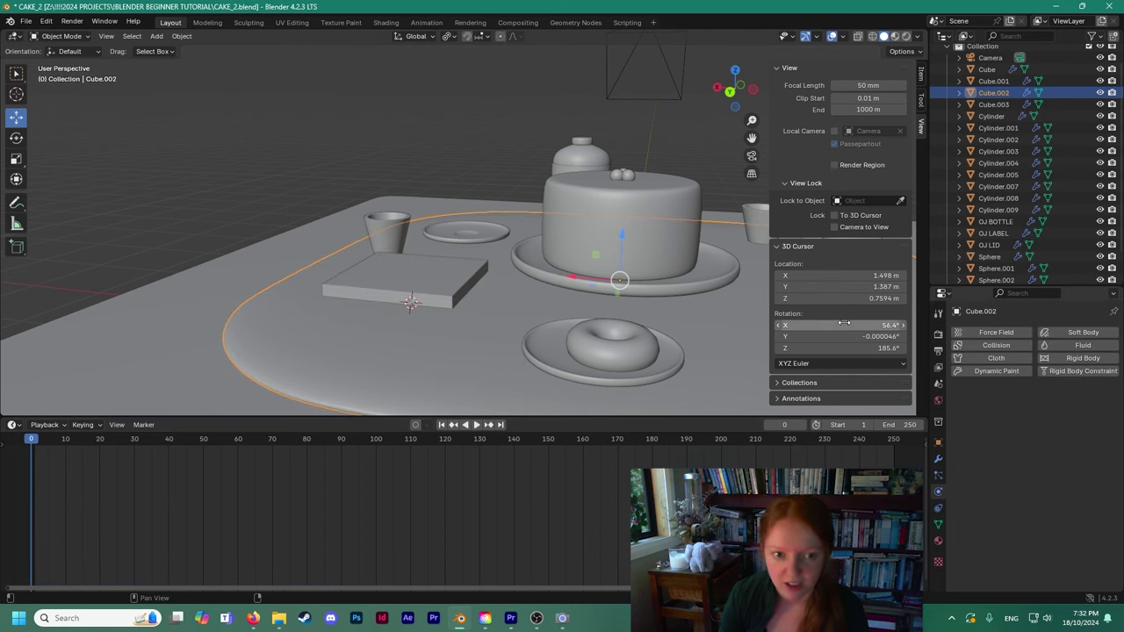
pyautogui.click(538, 144)
pyautogui.click(516, 330)
pyautogui.moveTo(516, 330)
pyautogui.mouseDown(button='middle')
pyautogui.moveTo(518, 339)
pyautogui.moveTo(506, 324)
pyautogui.mouseUp(button='middle')
pyautogui.scroll(-3, 511, 333)
pyautogui.scroll(1, 508, 330)
pyautogui.click(990, 345)
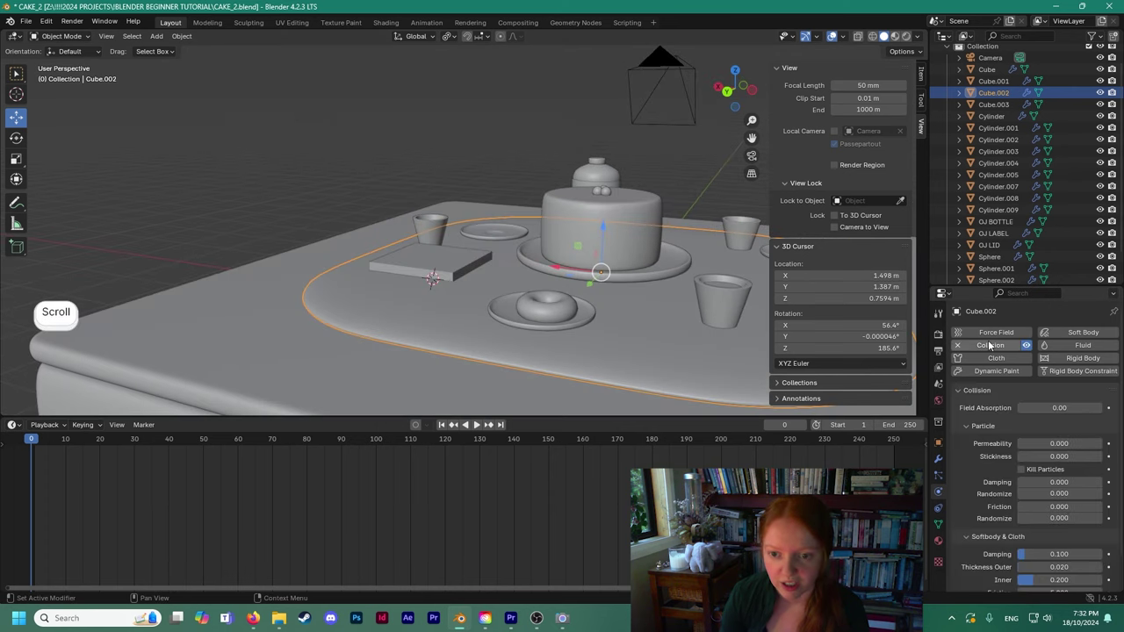
pyautogui.scroll(-1, 972, 412)
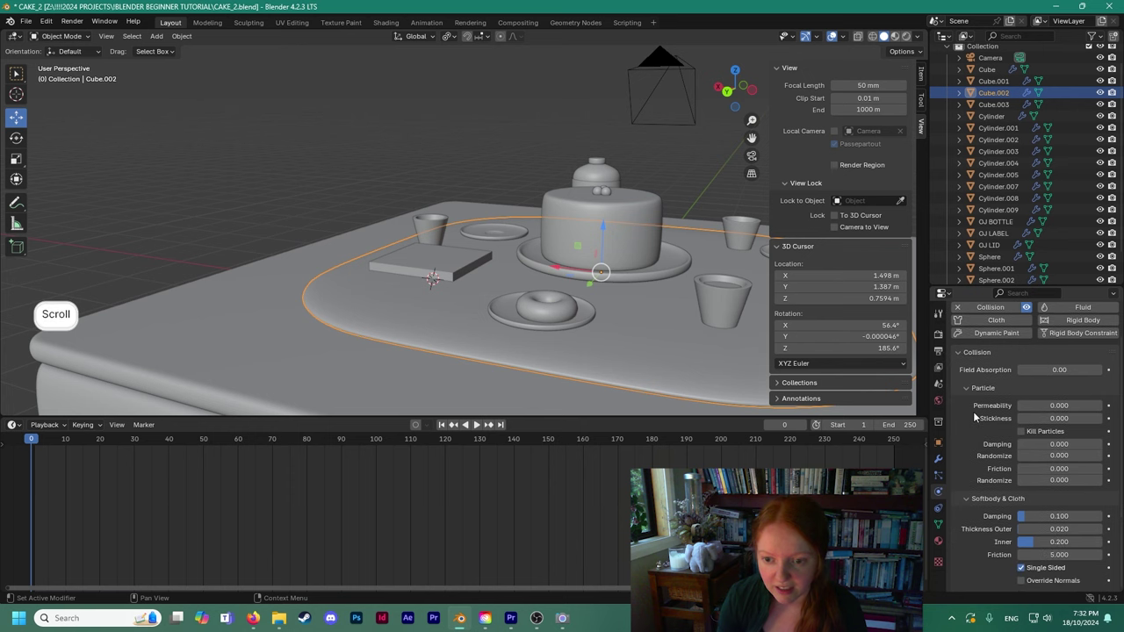
pyautogui.scroll(1, 973, 411)
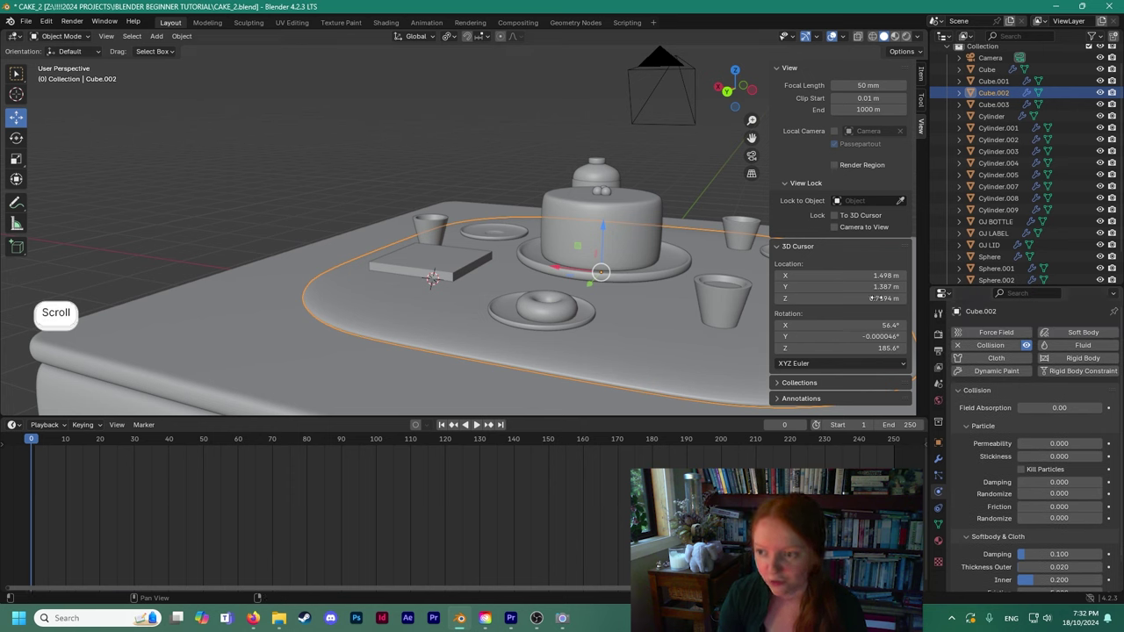
# Play the cloth simulation to check how the slab falls onto the mat, and return to frame 0.
pyautogui.press('space')
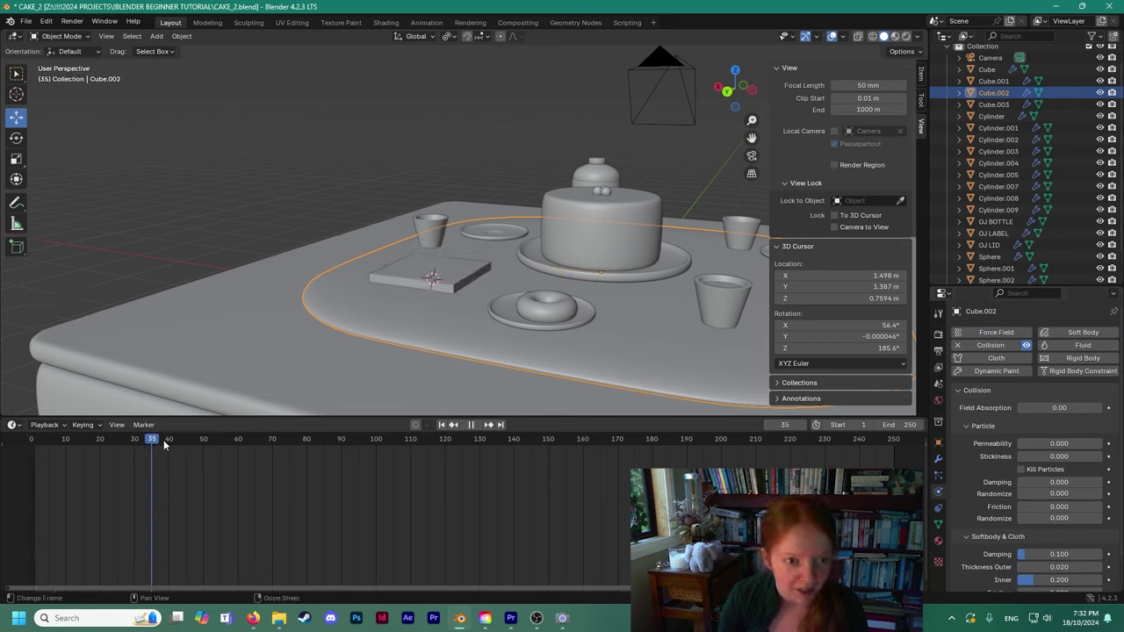
pyautogui.press('Escape')
pyautogui.scroll(2, 493, 363)
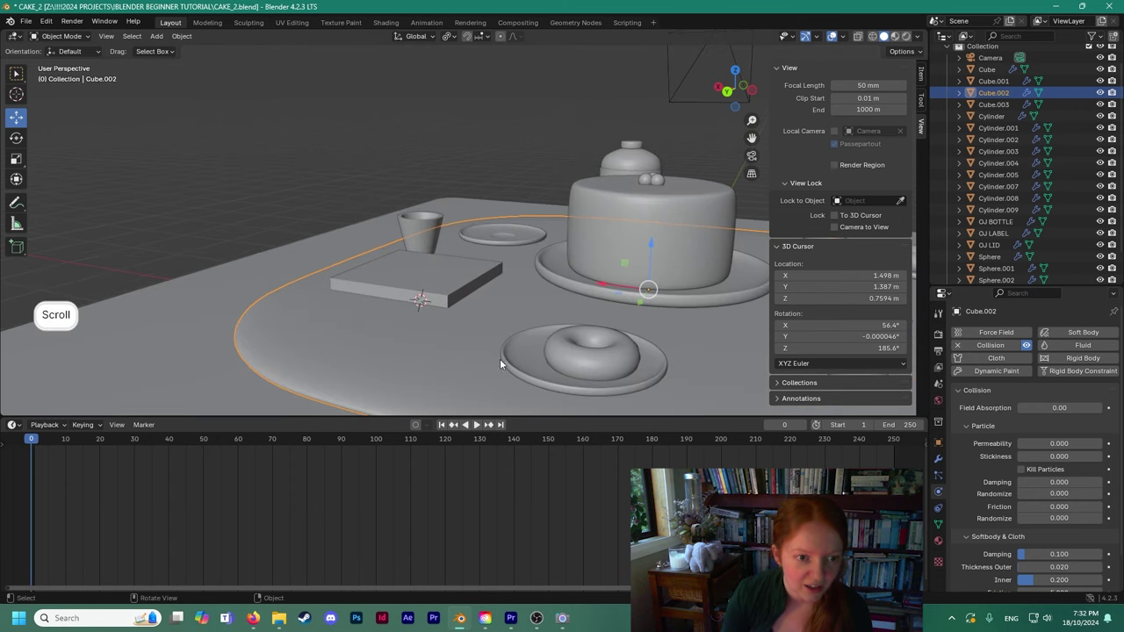
pyautogui.moveTo(32, 444)
pyautogui.mouseDown()
pyautogui.moveTo(72, 441)
pyautogui.moveTo(31, 441)
pyautogui.mouseUp()
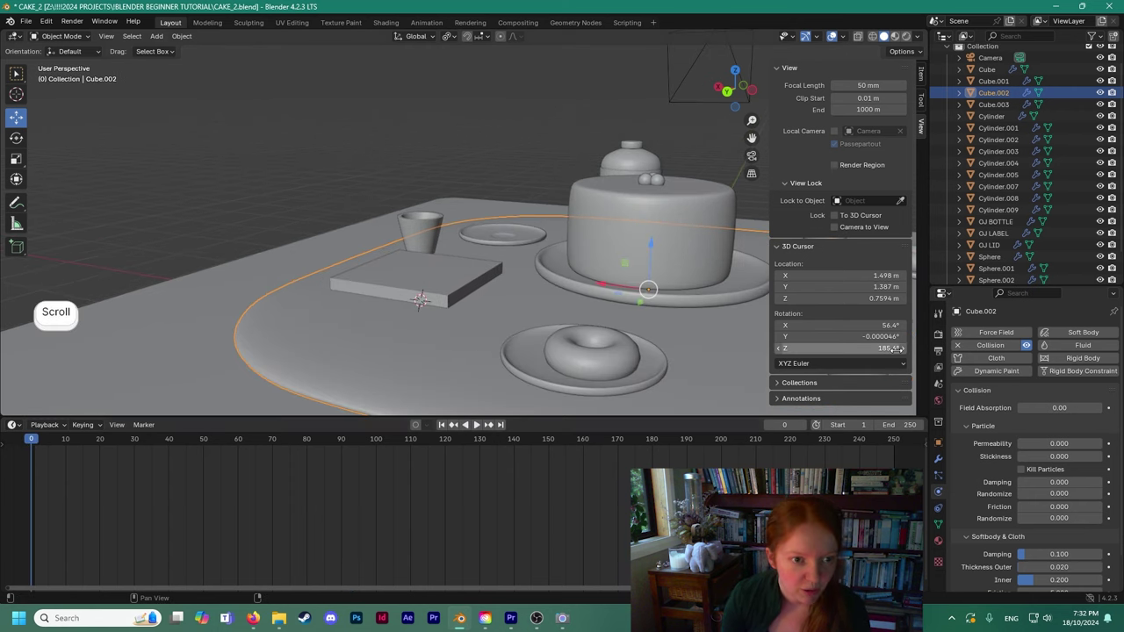
# Select the slab and set its cloth pressure to 2.1.
pyautogui.click(458, 283)
pyautogui.scroll(-4, 998, 481)
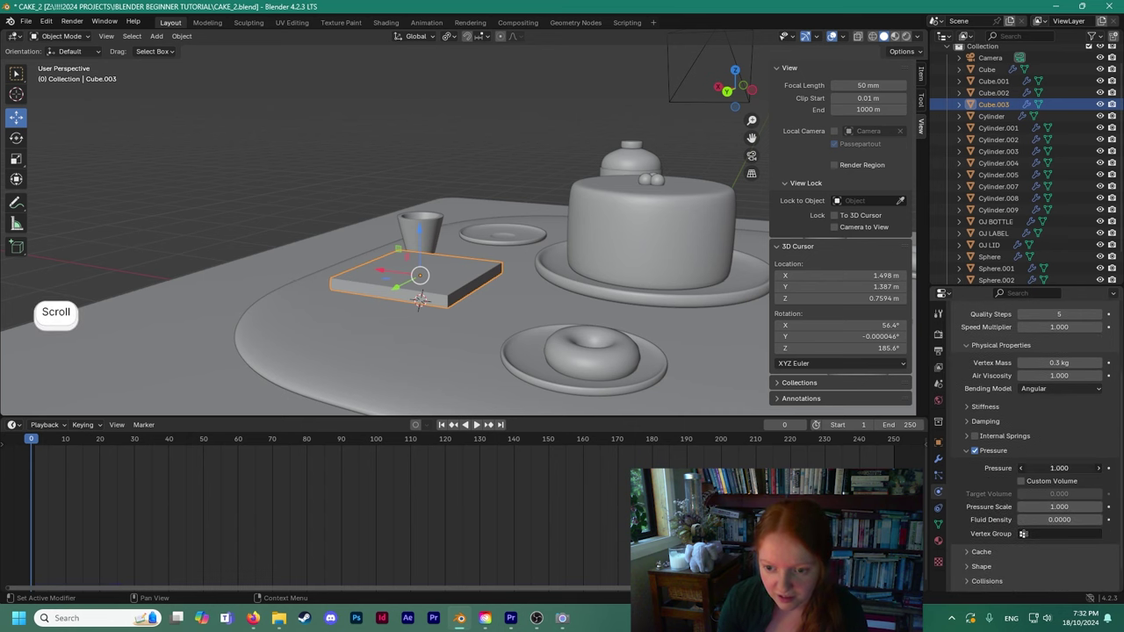
pyautogui.moveTo(1059, 468); pyautogui.dragTo(1045, 468)
# Play the simulation with the new pressure to examine the slab's deformation, and stop playback.
pyautogui.moveTo(32, 439); pyautogui.dragTo(160, 464)
pyautogui.press('space')
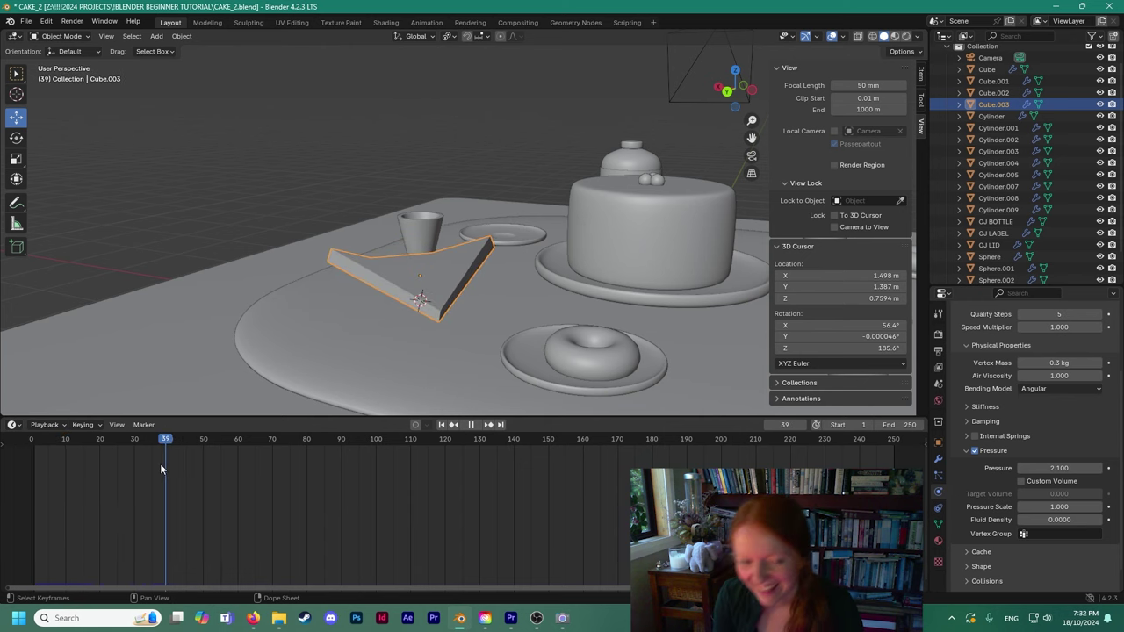
pyautogui.press('Escape')
# Open the slab's mesh in Edit Mode.
pyautogui.scroll(5, 567, 313)
pyautogui.moveTo(447, 279); pyautogui.dragTo(413, 285, button='middle')
pyautogui.scroll(-2, 446, 295)
pyautogui.click(66, 36)
pyautogui.click(69, 62)
pyautogui.click(263, 130)
# Select the slab's faces in face select mode and isolate the slab in local view.
pyautogui.scroll(2, 411, 274)
pyautogui.moveTo(410, 274); pyautogui.dragTo(434, 211, button='middle')
pyautogui.click(321, 297)
pyautogui.click(115, 36)
pyautogui.click(338, 307)
pyautogui.moveTo(402, 275); pyautogui.dragTo(382, 200, button='middle')
pyautogui.keyDown('shift'); pyautogui.click(401, 316); pyautogui.keyUp('shift')
pyautogui.keyDown('shift'); pyautogui.click(452, 296); pyautogui.keyUp('shift')
pyautogui.press('KP_Divide')
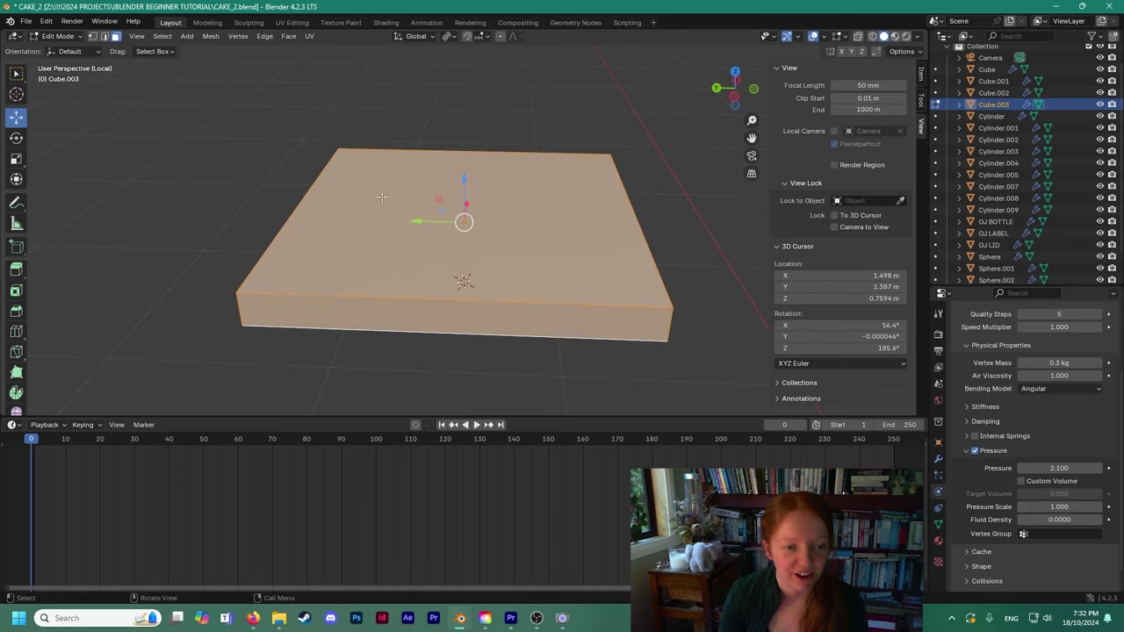
# Subdivide all of the slab's faces with 20 cuts.
pyautogui.hotkey('ctrl', 'f')
pyautogui.click(381, 199)
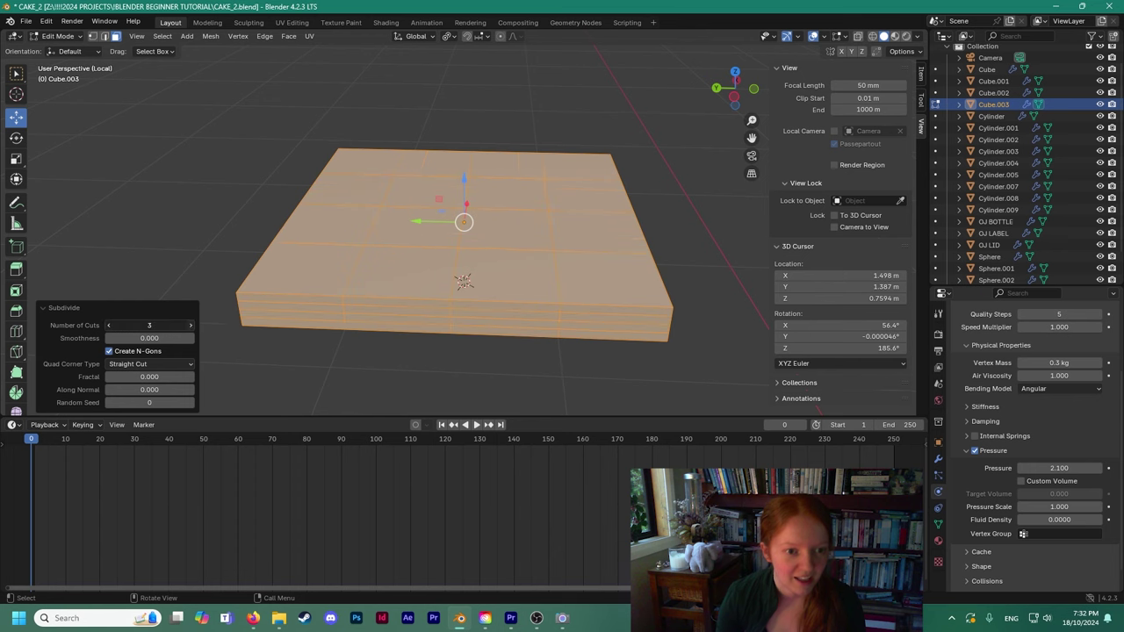
pyautogui.click(191, 326)
pyautogui.click(191, 326)
pyautogui.click(191, 325)
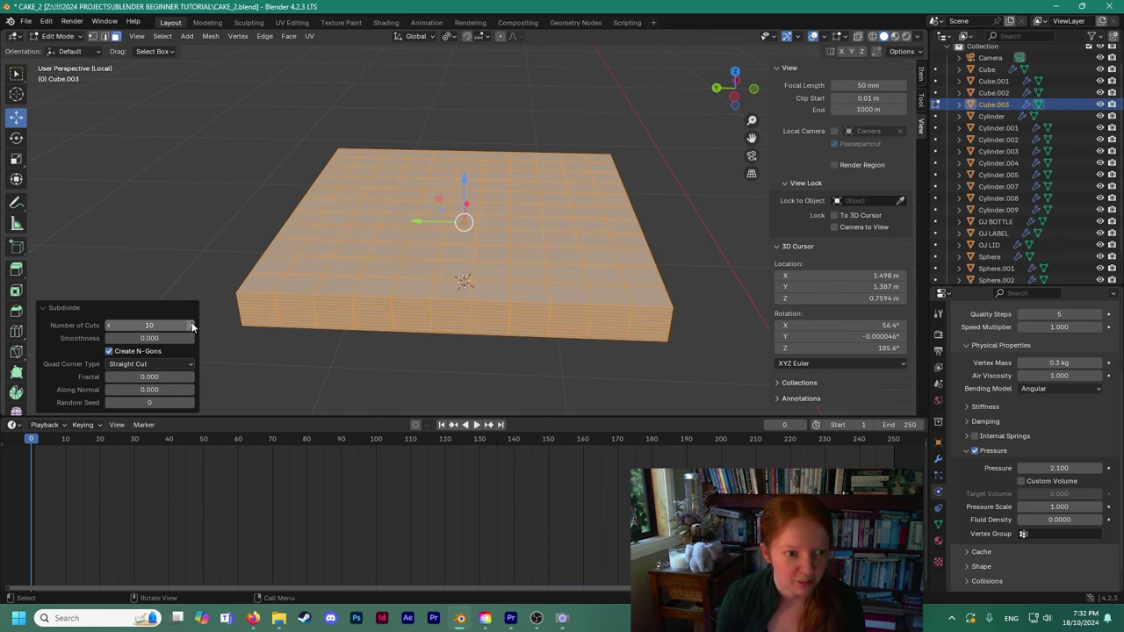
pyautogui.moveTo(217, 292)
pyautogui.mouseDown(button='middle')
pyautogui.moveTo(220, 267)
pyautogui.moveTo(220, 278)
pyautogui.mouseUp(button='middle')
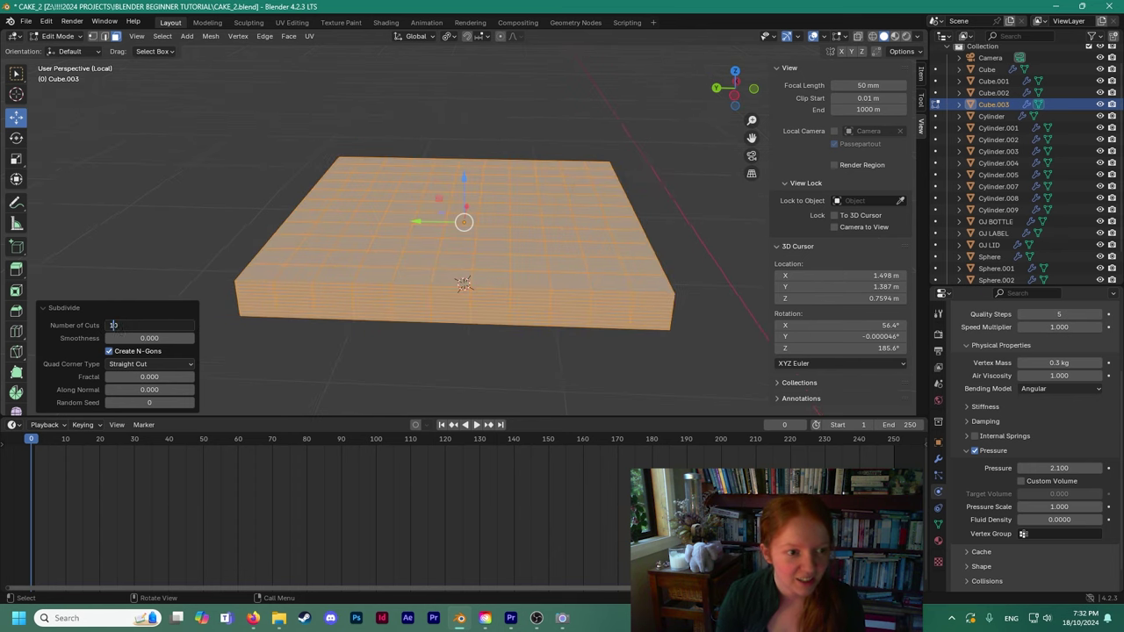
pyautogui.write('2')
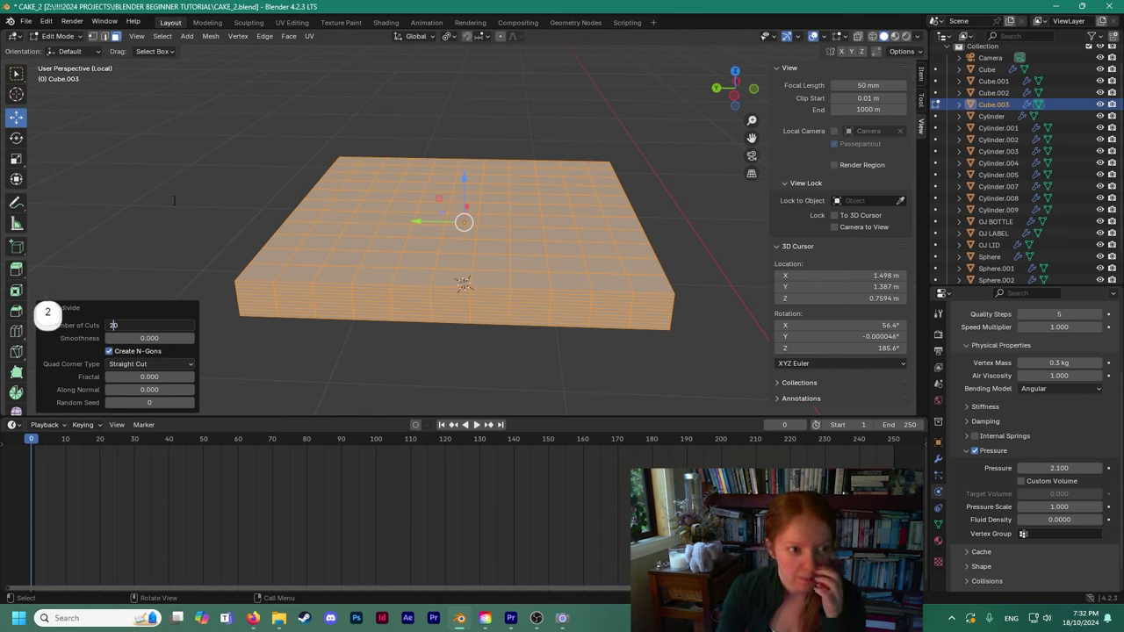
pyautogui.press('Return')
# Deselect the slab's faces, return to Object Mode and exit local view to show the full table scene.
pyautogui.hotkey('alt', 'a')
pyautogui.click(55, 36)
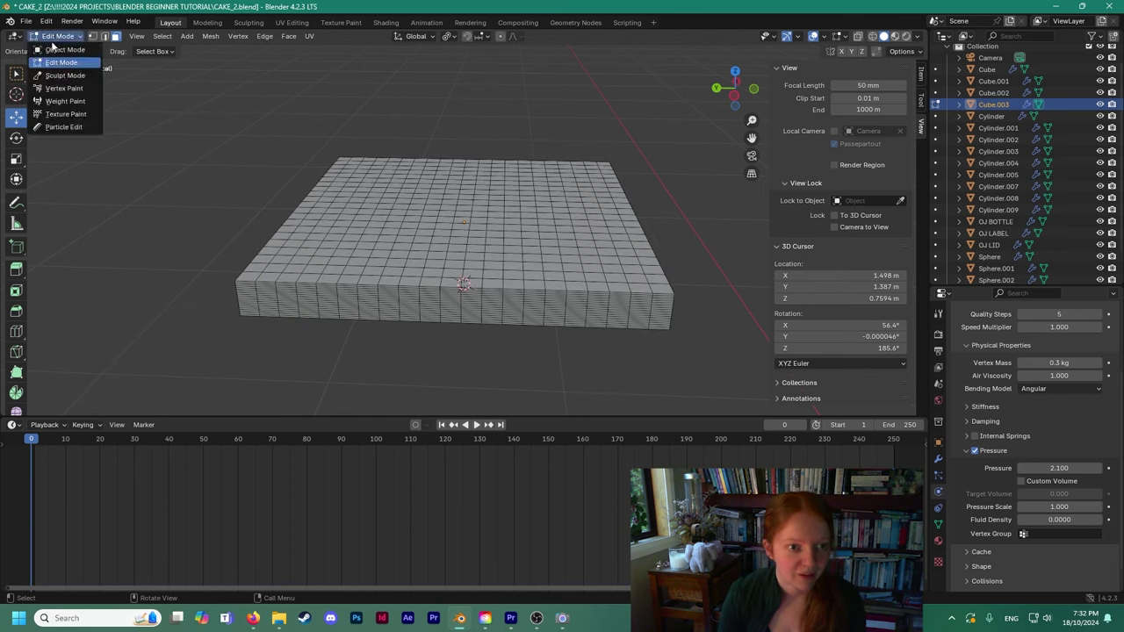
pyautogui.click(62, 49)
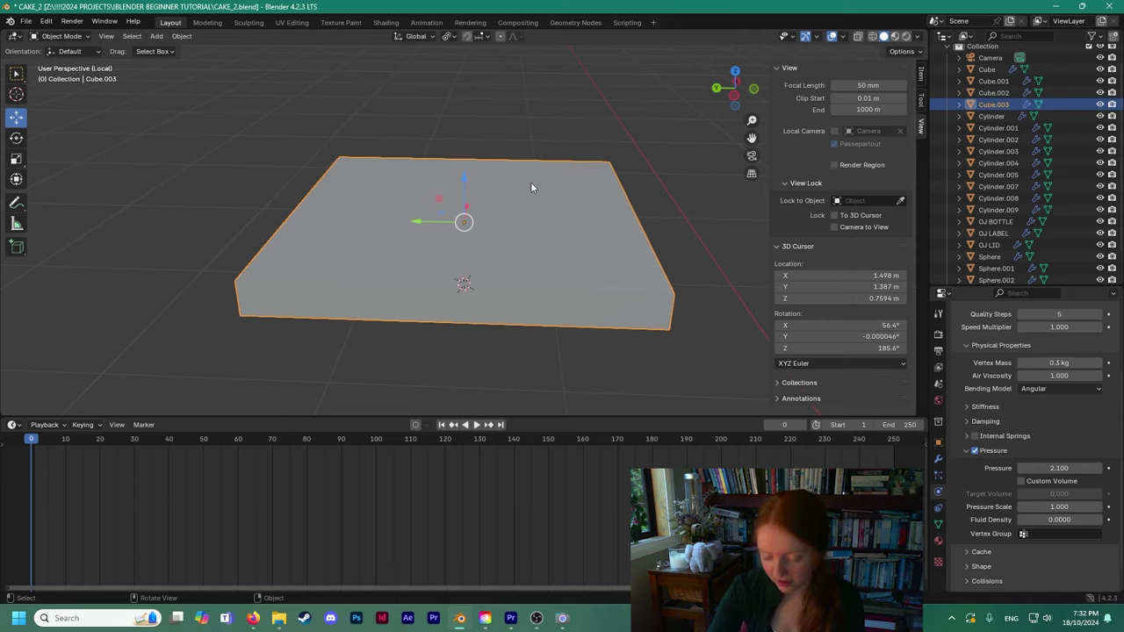
pyautogui.press('/')
pyautogui.moveTo(521, 234); pyautogui.dragTo(660, 260, button='middle')
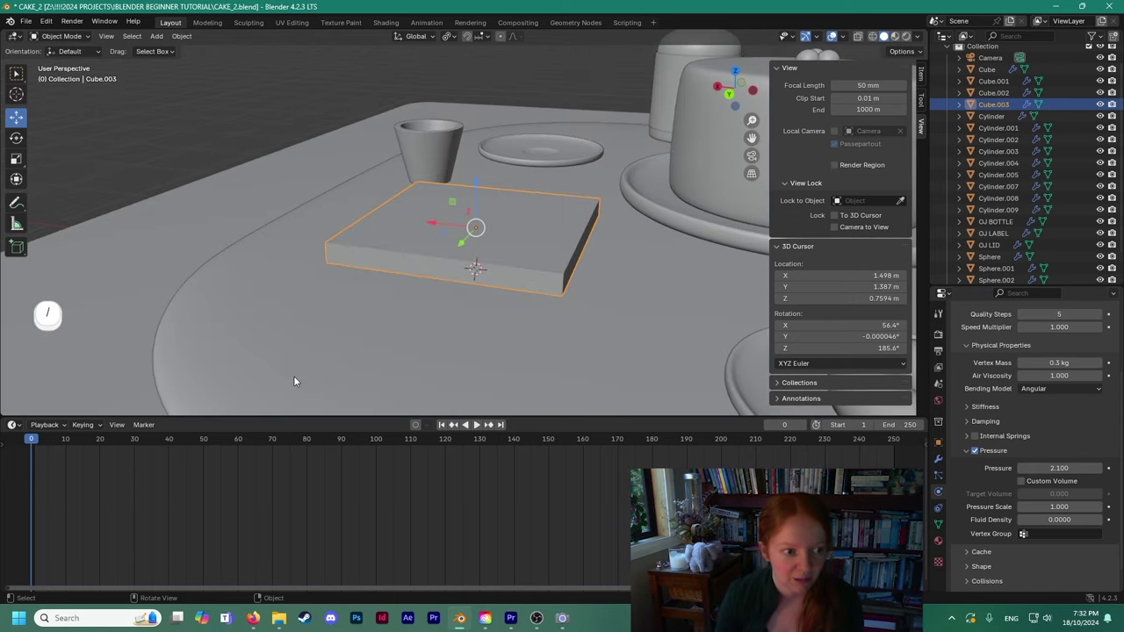
# Play the cloth simulation from the start with the denser slab mesh, stop it and examine the inflated shape.
pyautogui.moveTo(43, 445); pyautogui.dragTo(252, 451)
pyautogui.moveTo(414, 456); pyautogui.dragTo(21, 497)
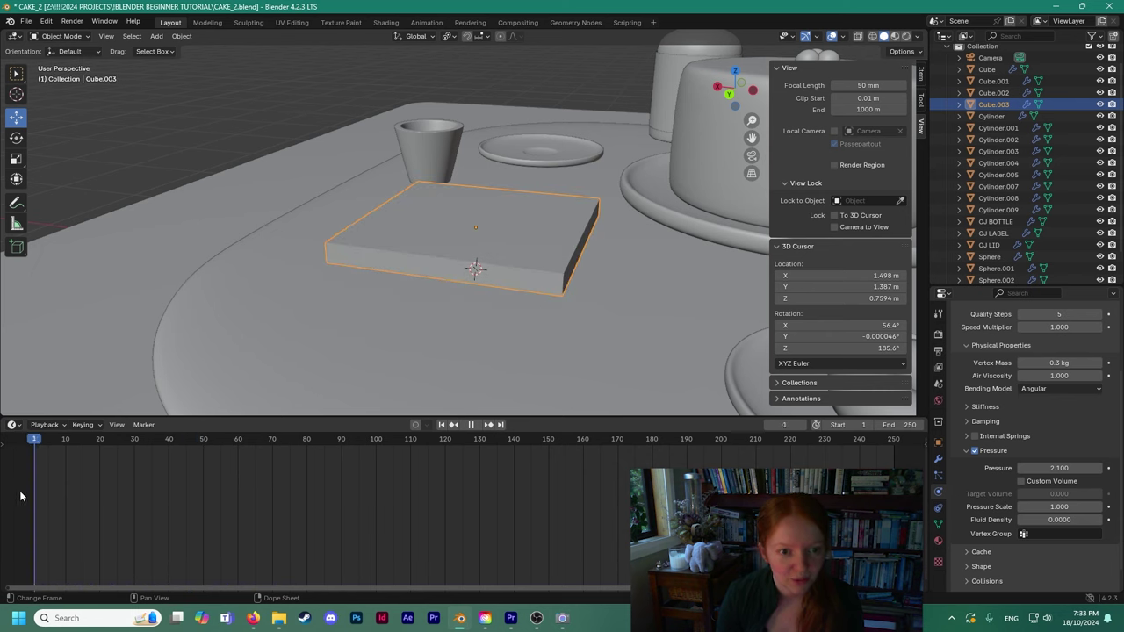
pyautogui.click(475, 425)
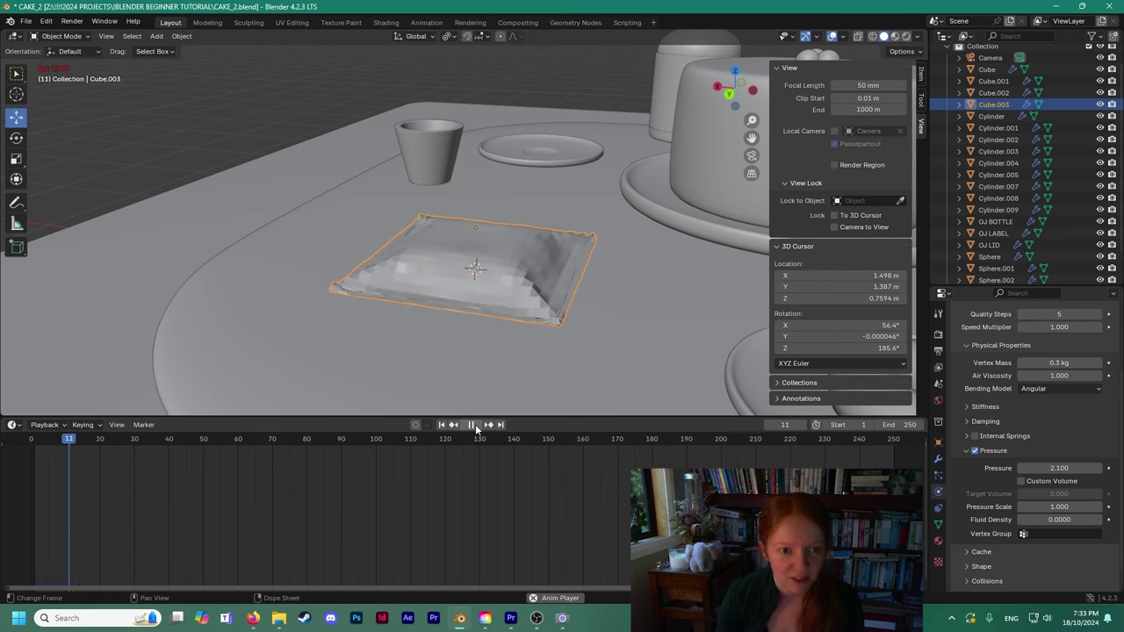
pyautogui.click(475, 424)
pyautogui.moveTo(500, 361); pyautogui.dragTo(509, 317, button='middle')
pyautogui.scroll(1, 484, 306)
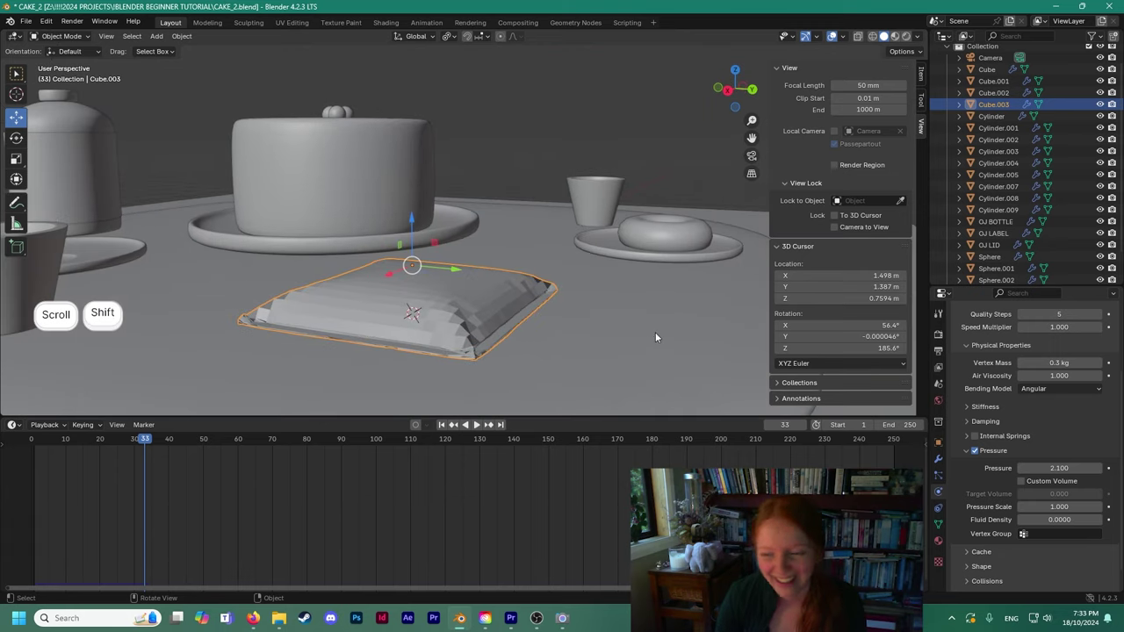
pyautogui.moveTo(655, 335); pyautogui.dragTo(632, 352, button='middle')
pyautogui.scroll(-2, 618, 356)
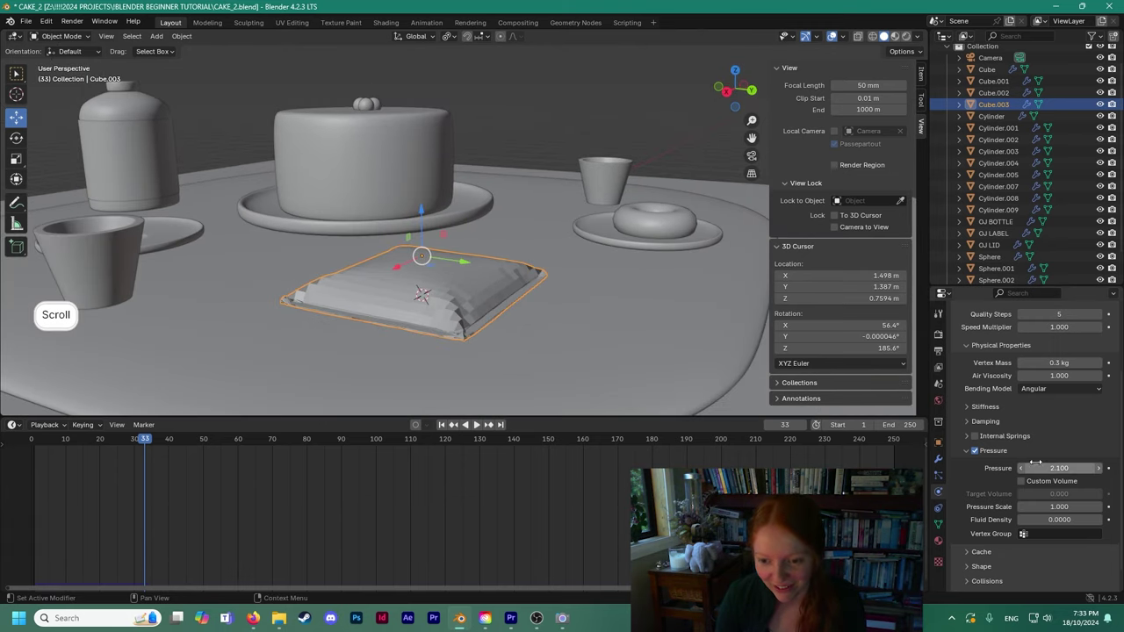
# Set the slab's cloth pressure to 4.7 and play the simulation again from the start.
pyautogui.moveTo(1041, 468); pyautogui.dragTo(1089, 468)
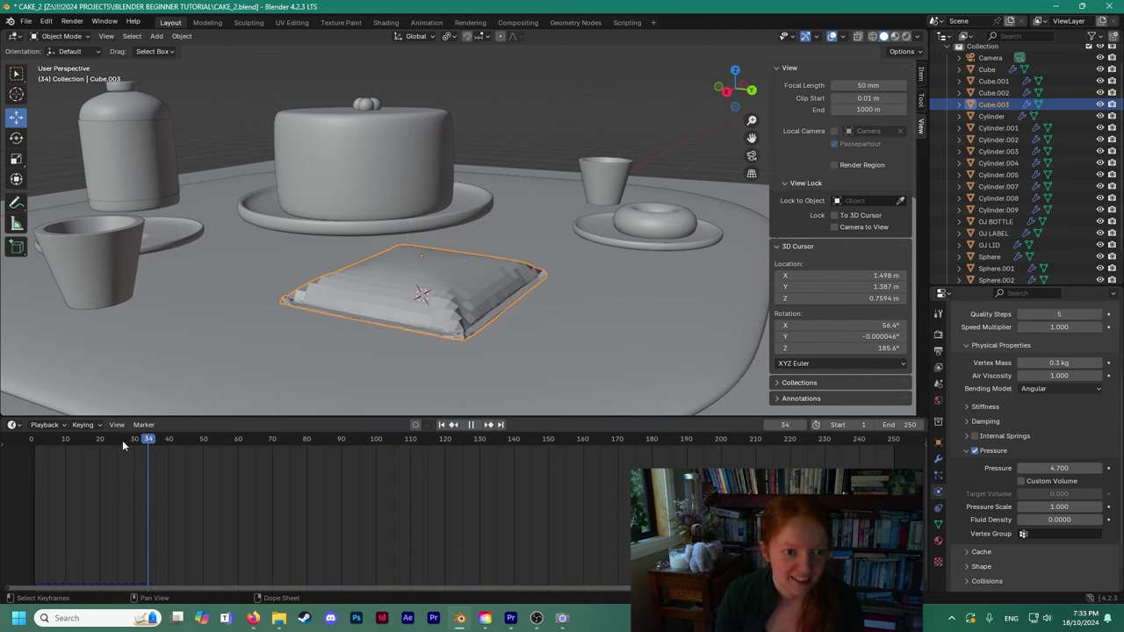
pyautogui.moveTo(138, 445); pyautogui.dragTo(31, 444)
pyautogui.click(476, 425)
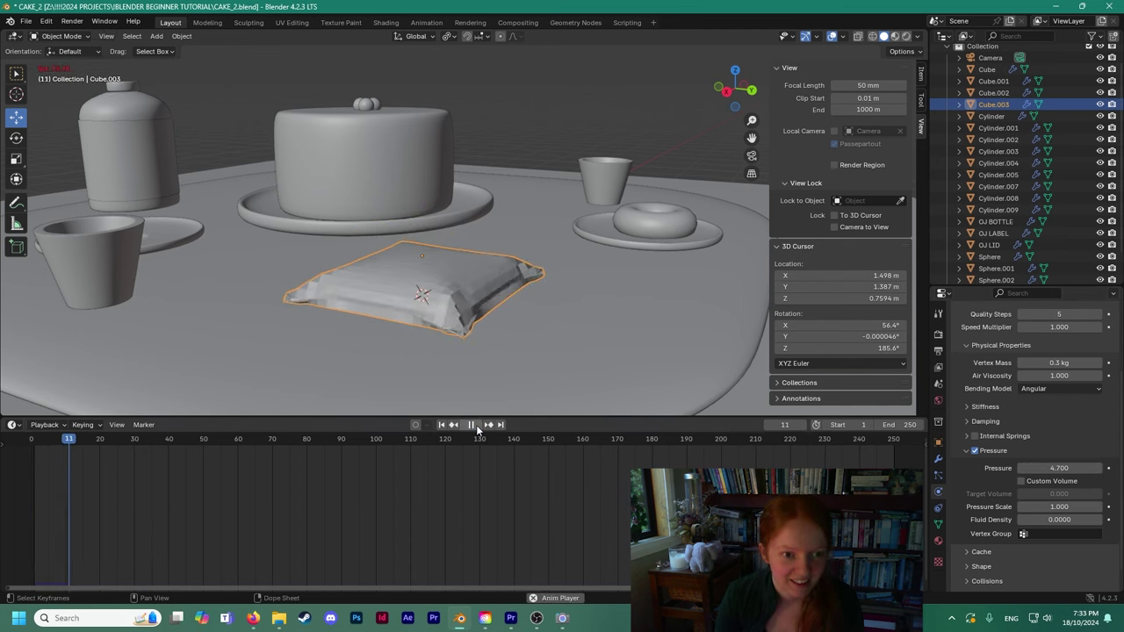
pyautogui.click(476, 425)
pyautogui.moveTo(506, 381)
pyautogui.mouseDown(button='middle')
pyautogui.moveTo(517, 409)
pyautogui.moveTo(508, 378)
pyautogui.mouseUp(button='middle')
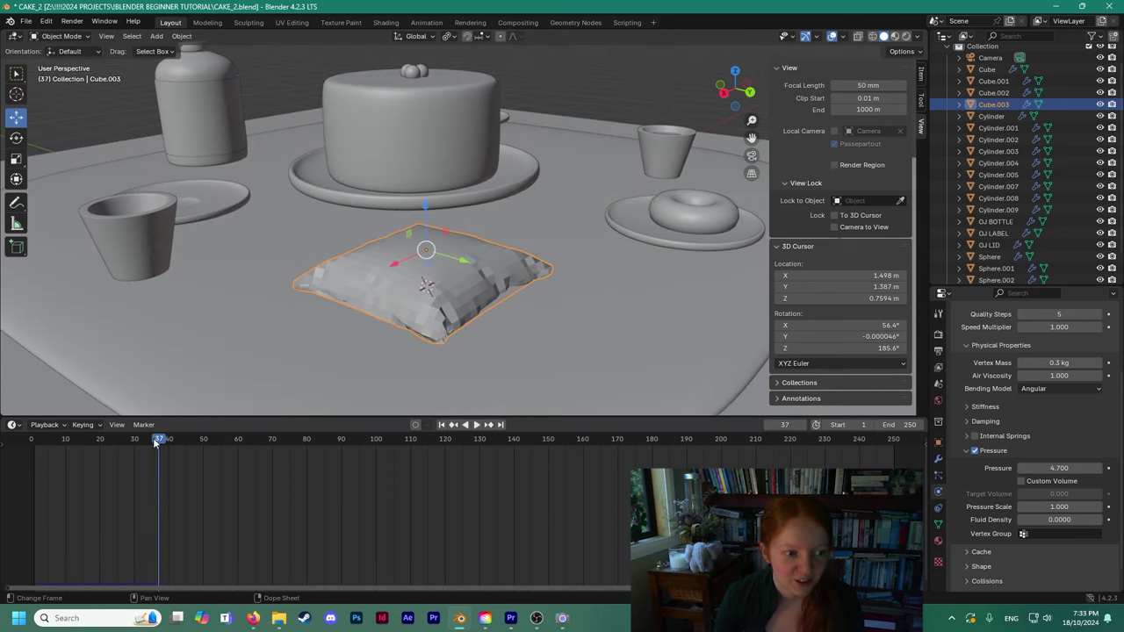
# Reset to frame 0, set the slab's cloth pressure to 10 and run the simulation until it forms a pillow.
pyautogui.moveTo(155, 442); pyautogui.dragTo(31, 443)
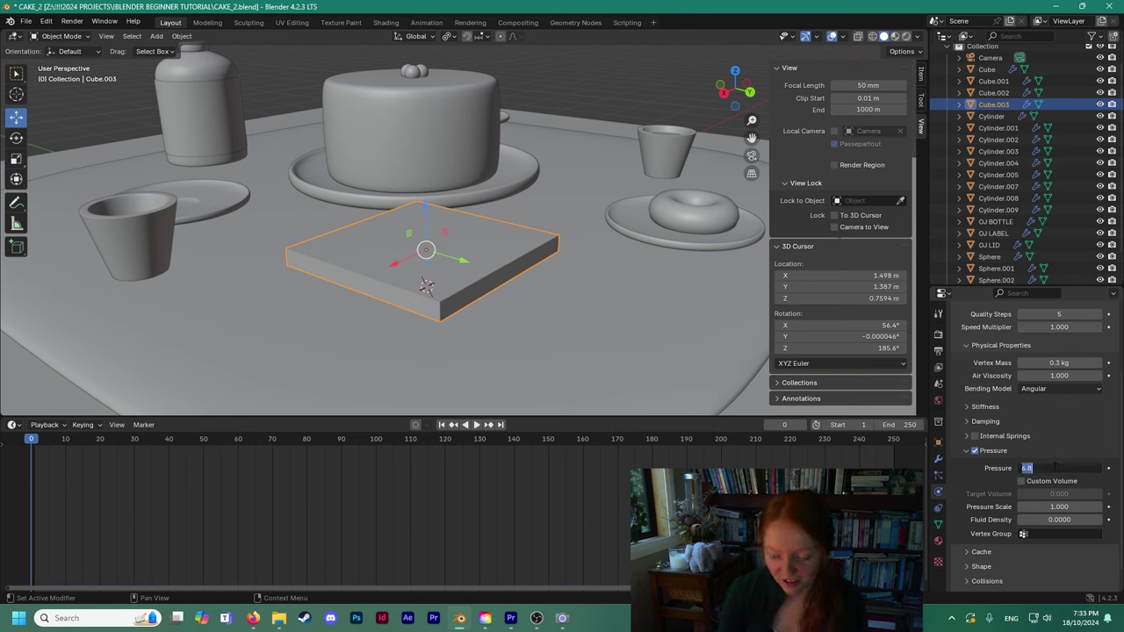
pyautogui.write('10')
pyautogui.press('Return')
pyautogui.click(475, 424)
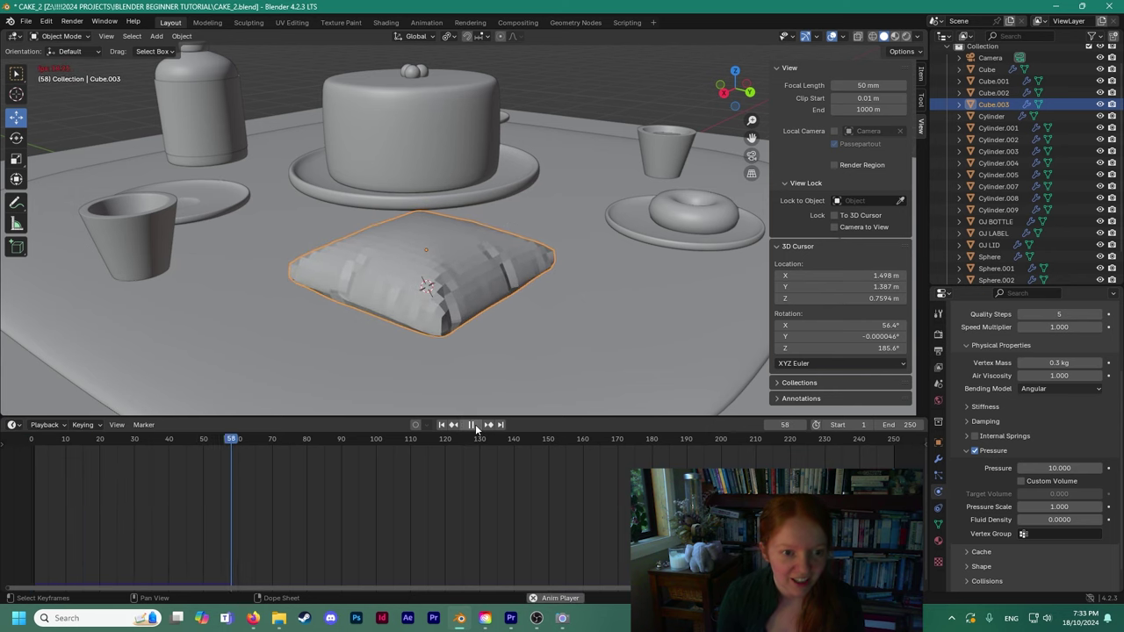
pyautogui.click(475, 425)
# Move to frame 80 and apply the Cloth modifier to keep the inflated pillow shape.
pyautogui.moveTo(465, 351); pyautogui.dragTo(301, 418, button='middle')
pyautogui.moveTo(274, 443); pyautogui.dragTo(305, 452)
pyautogui.moveTo(366, 302); pyautogui.dragTo(318, 252, button='middle')
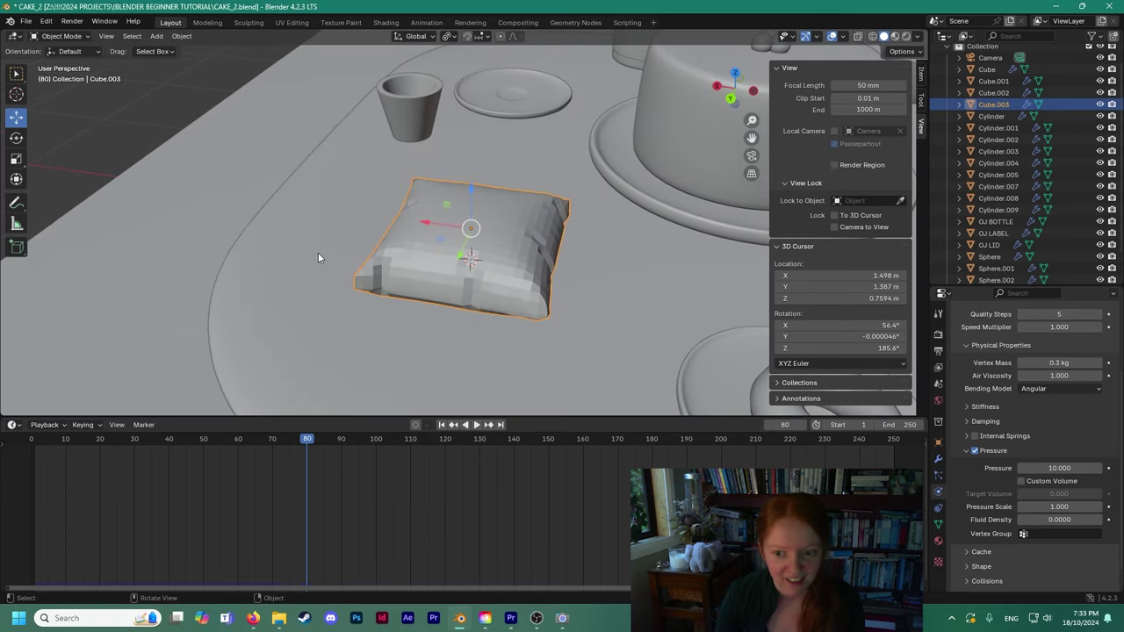
pyautogui.scroll(4, 984, 385)
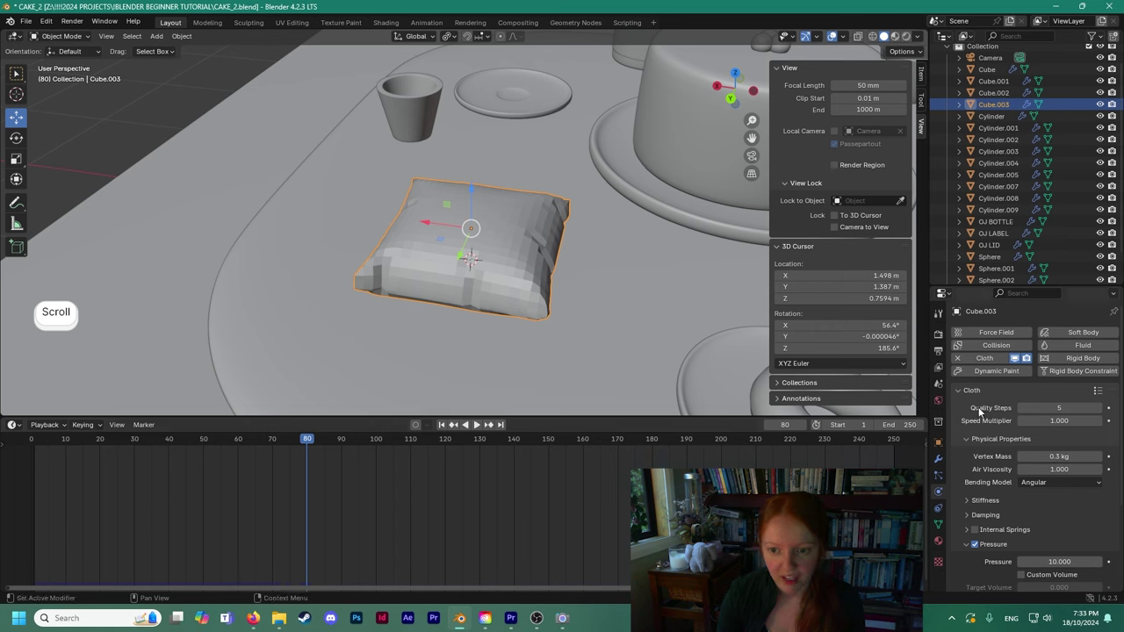
pyautogui.click(938, 458)
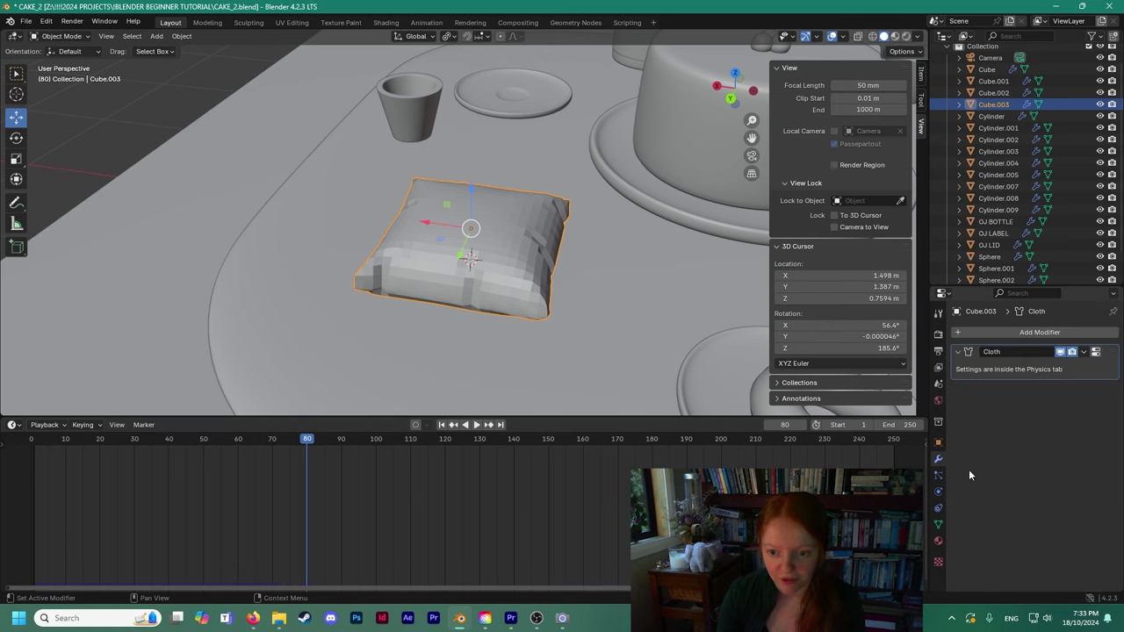
pyautogui.click(938, 493)
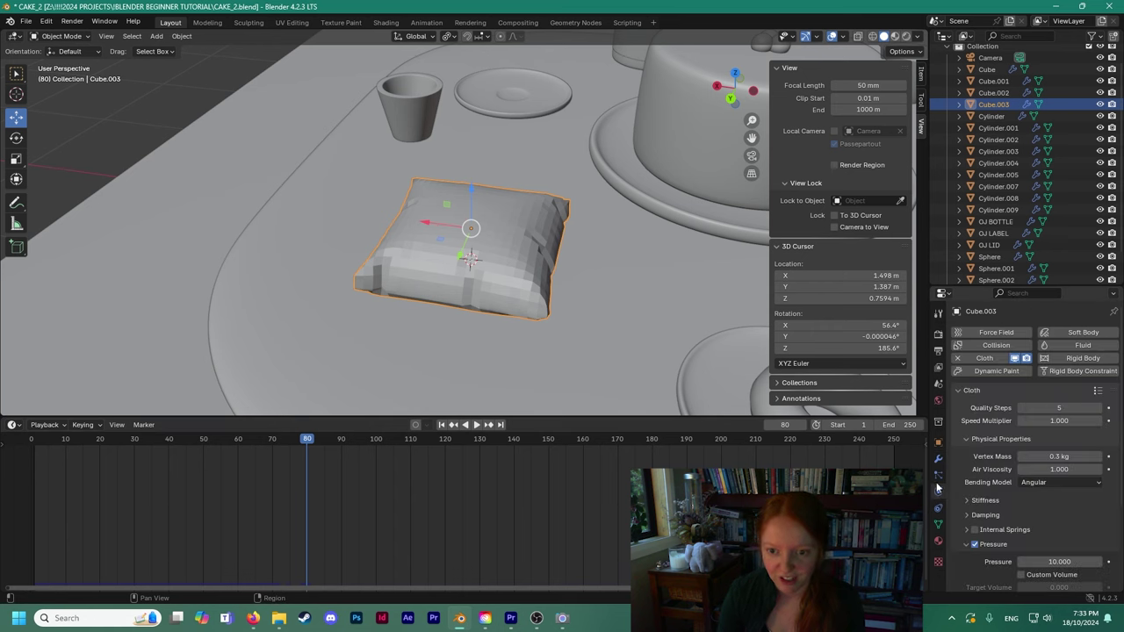
pyautogui.click(938, 458)
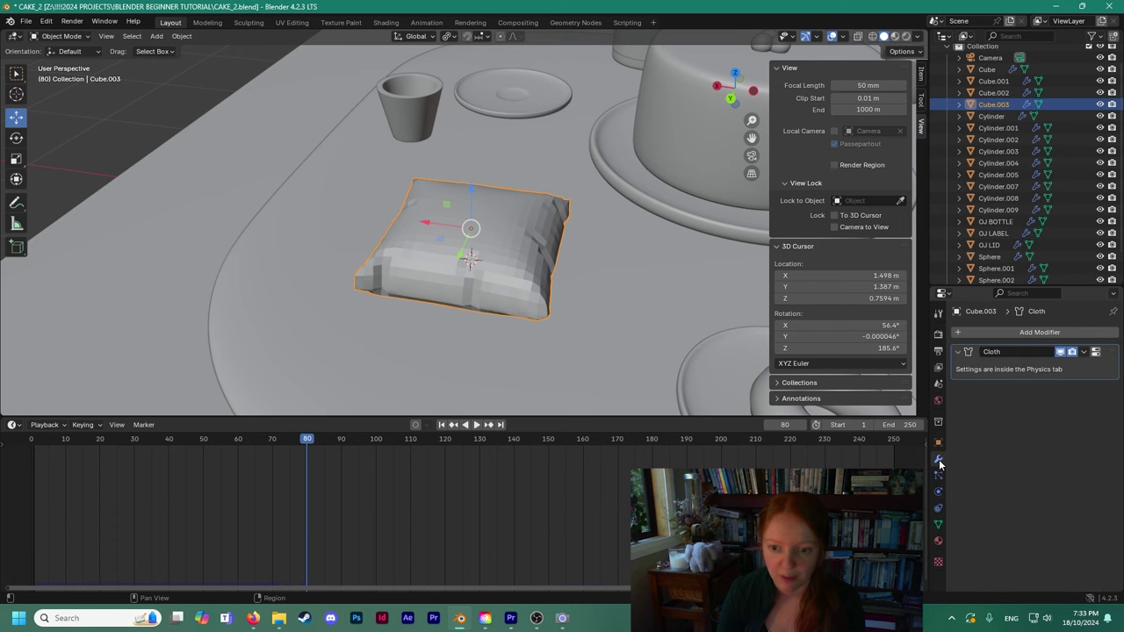
pyautogui.click(1084, 352)
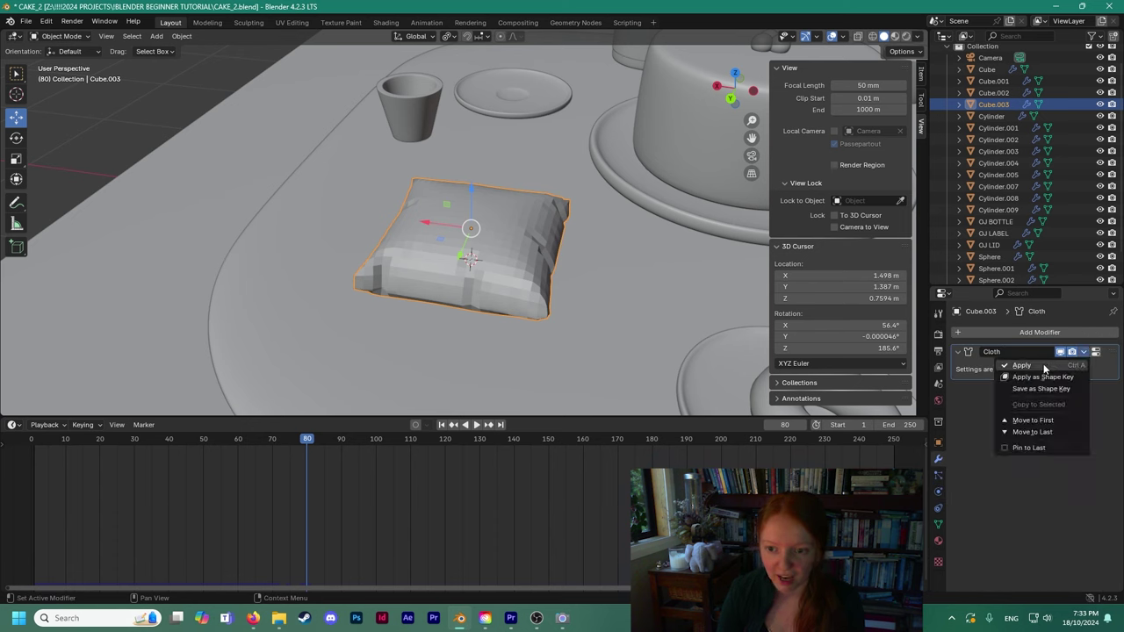
pyautogui.click(1022, 365)
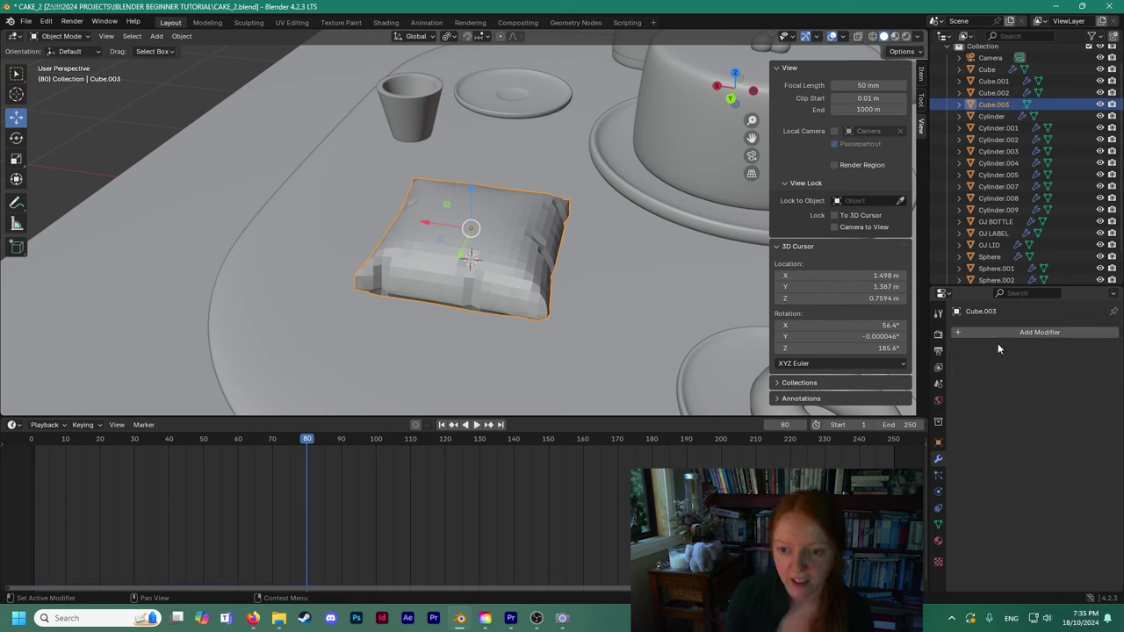
# Add a Subdivision modifier with viewport level 2 to the pillow and shade it smooth.
pyautogui.click(1011, 334)
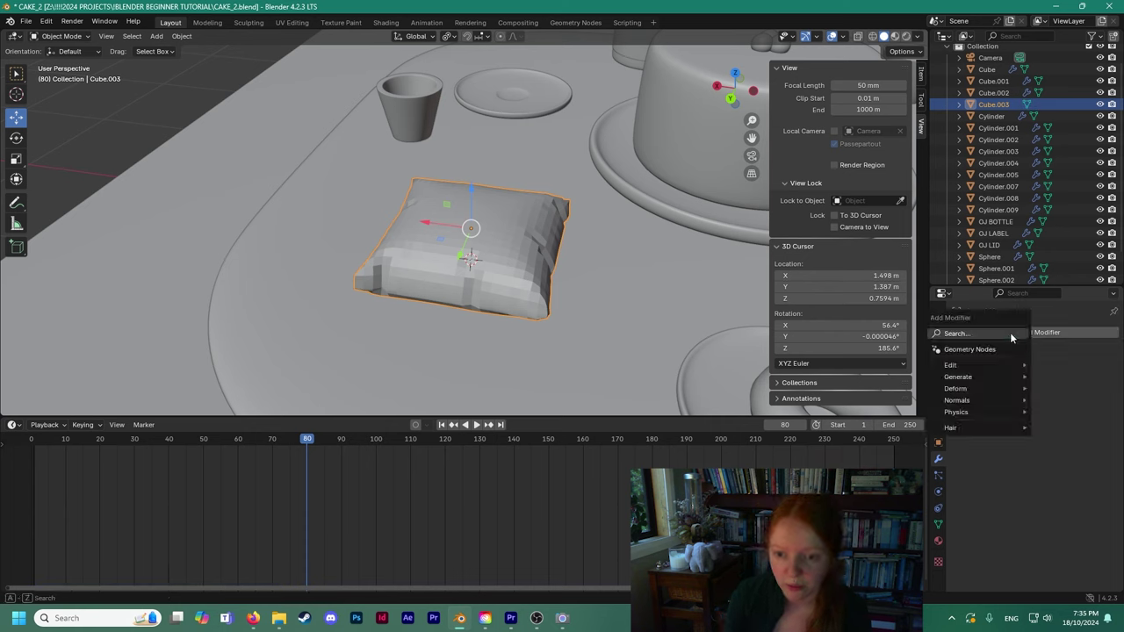
pyautogui.click(914, 353)
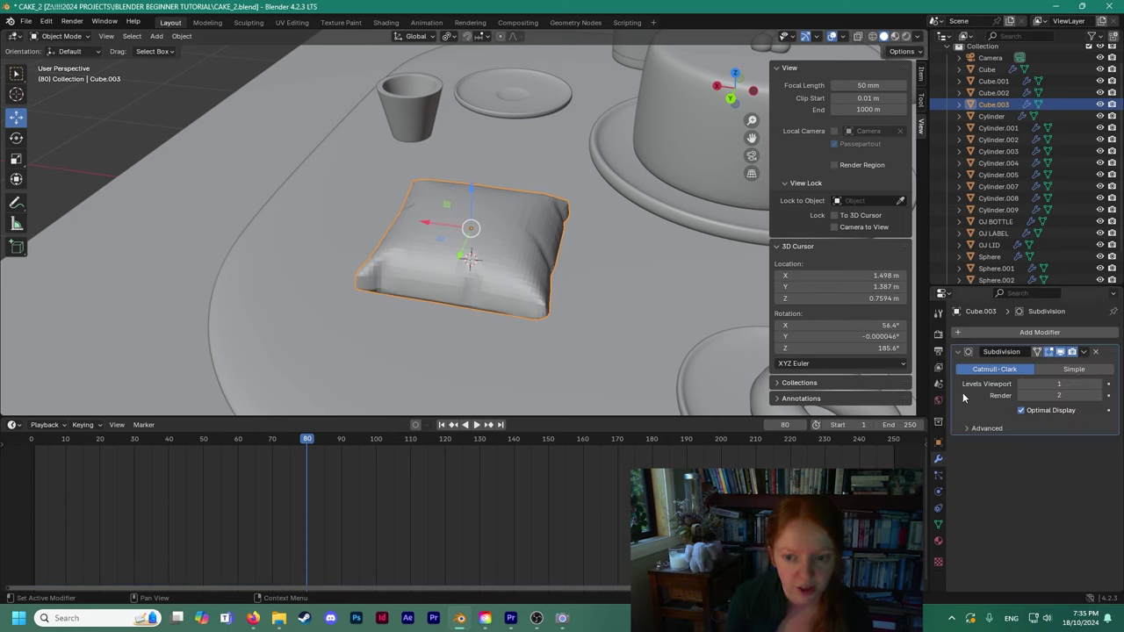
pyautogui.moveTo(650, 288); pyautogui.dragTo(514, 285, button='middle')
pyautogui.rightClick(514, 284)
pyautogui.click(493, 191)
pyautogui.moveTo(493, 194); pyautogui.dragTo(526, 262, button='middle')
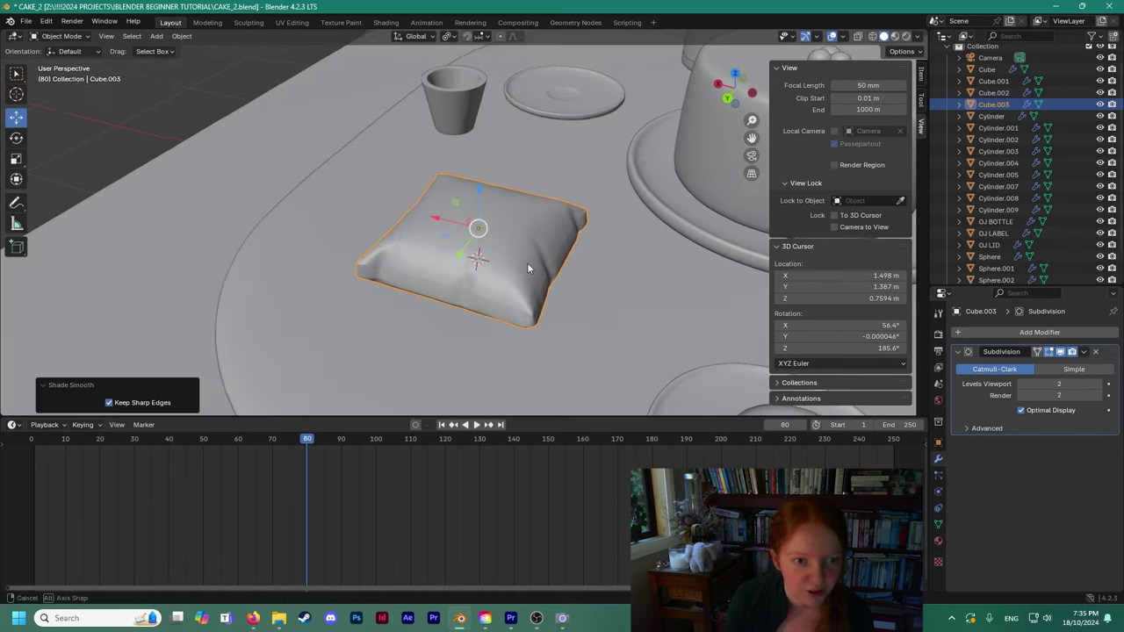
# Examine the smoothed pillow from several angles and against the other objects on the table.
pyautogui.scroll(2, 527, 263)
pyautogui.moveTo(709, 313); pyautogui.dragTo(533, 328, button='middle')
pyautogui.scroll(3, 439, 323)
pyautogui.moveTo(439, 323); pyautogui.dragTo(434, 223, button='middle')
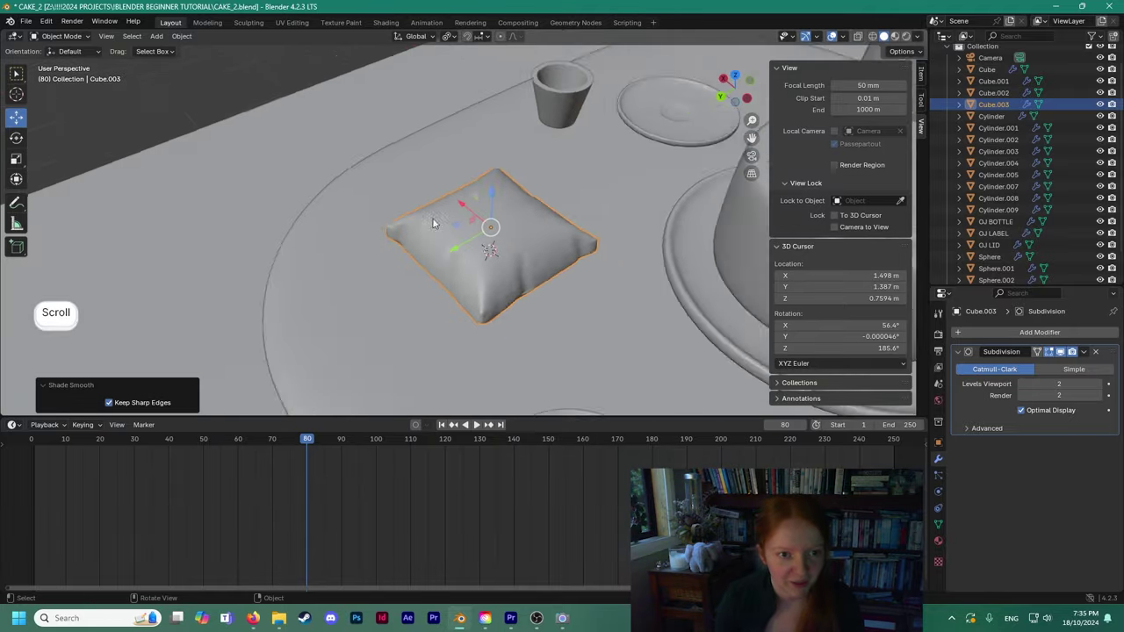
pyautogui.scroll(-3, 434, 223)
pyautogui.moveTo(334, 105); pyautogui.dragTo(348, 164, button='middle')
pyautogui.click(273, 100)
pyautogui.moveTo(474, 199); pyautogui.dragTo(484, 199, button='middle')
pyautogui.scroll(2, 485, 199)
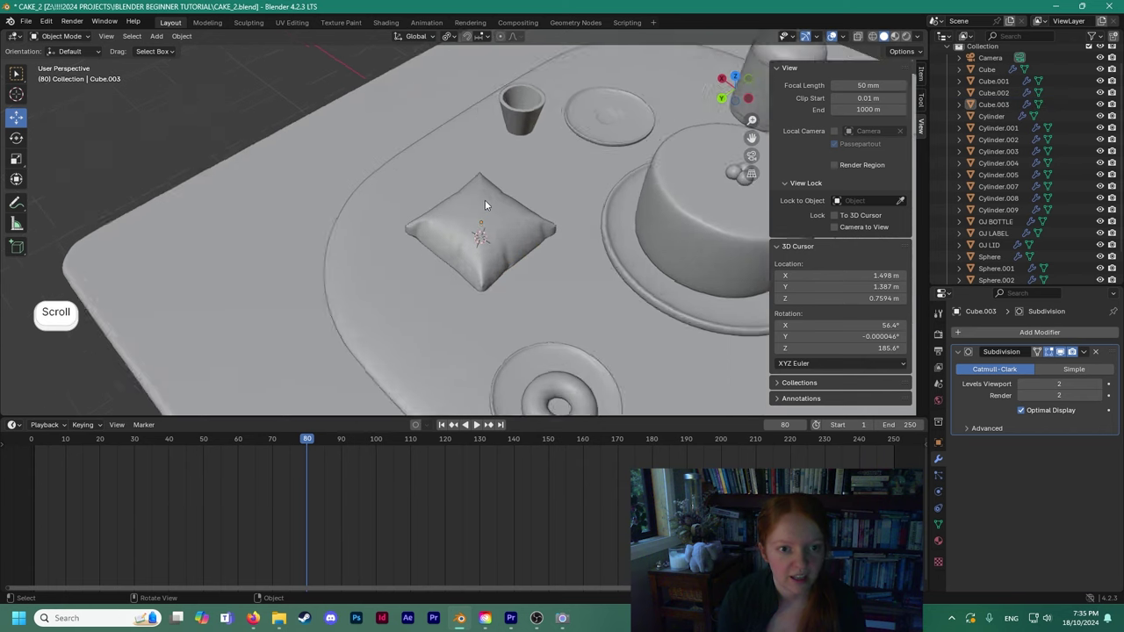
pyautogui.scroll(-3, 487, 202)
# Select the pillow and scale it uniformly to suit the cake and plates around it.
pyautogui.click(487, 202)
pyautogui.press('s')
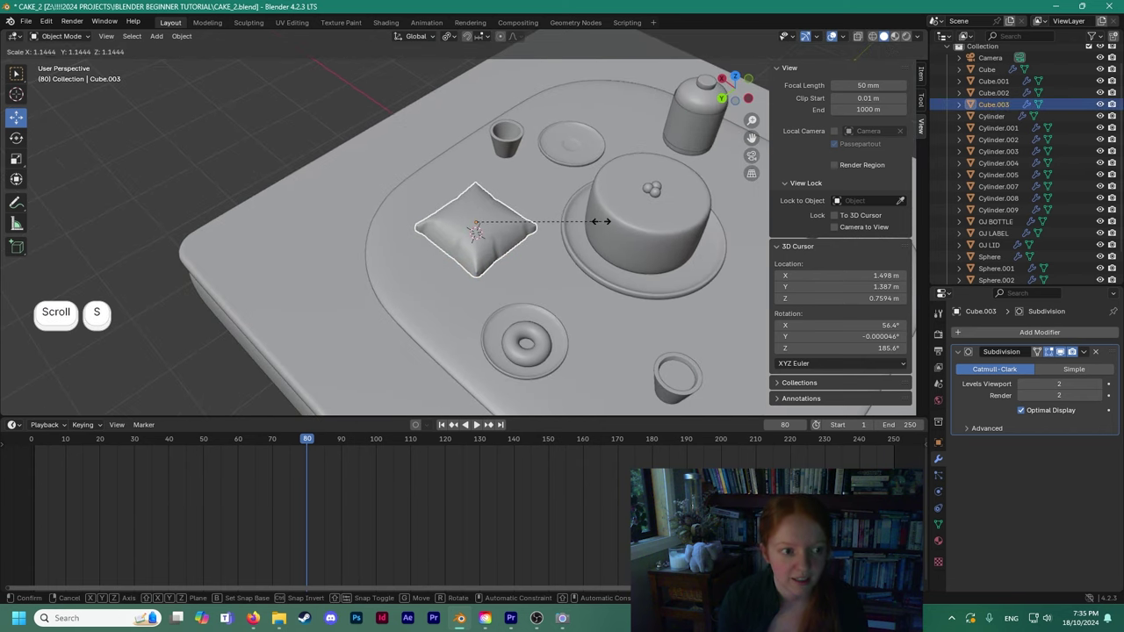
pyautogui.click(561, 211)
# Move the pillow about 0.063 m along X and rotate it 17° about Z.
pyautogui.keyDown('shift'); pyautogui.moveTo(560, 211); pyautogui.dragTo(567, 263, button='middle'); pyautogui.keyUp('shift')
pyautogui.scroll(-2, 383, 211)
pyautogui.moveTo(544, 338)
pyautogui.mouseDown()
pyautogui.moveTo(516, 344)
pyautogui.moveTo(527, 344)
pyautogui.mouseUp()
pyautogui.click(17, 138)
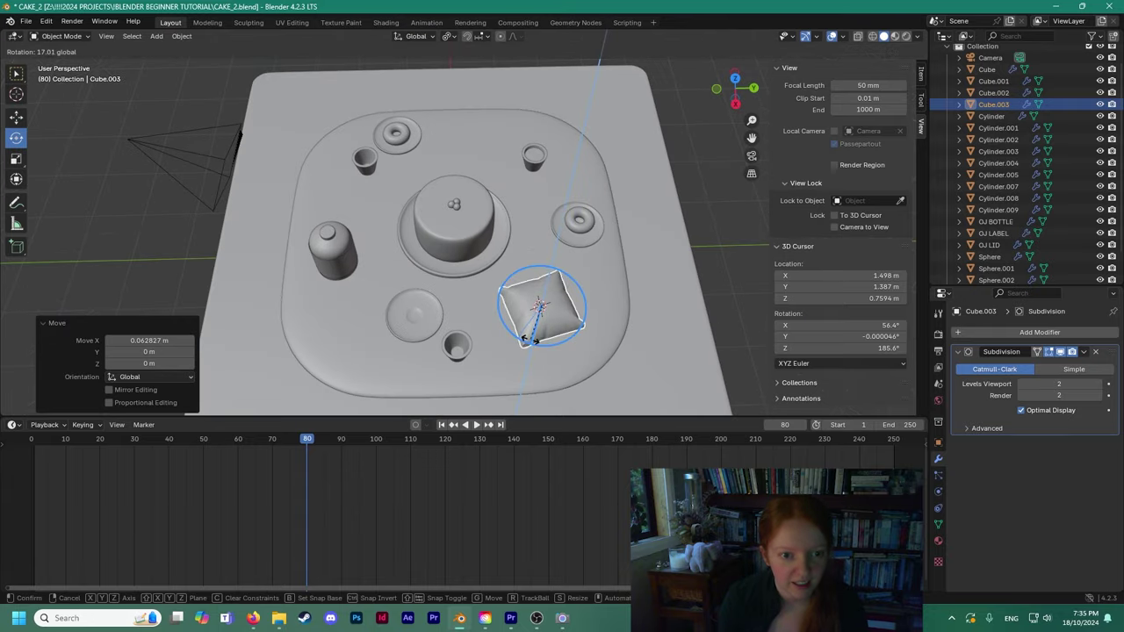
pyautogui.scroll(-3, 526, 343)
pyautogui.moveTo(522, 318); pyautogui.dragTo(479, 255, button='middle')
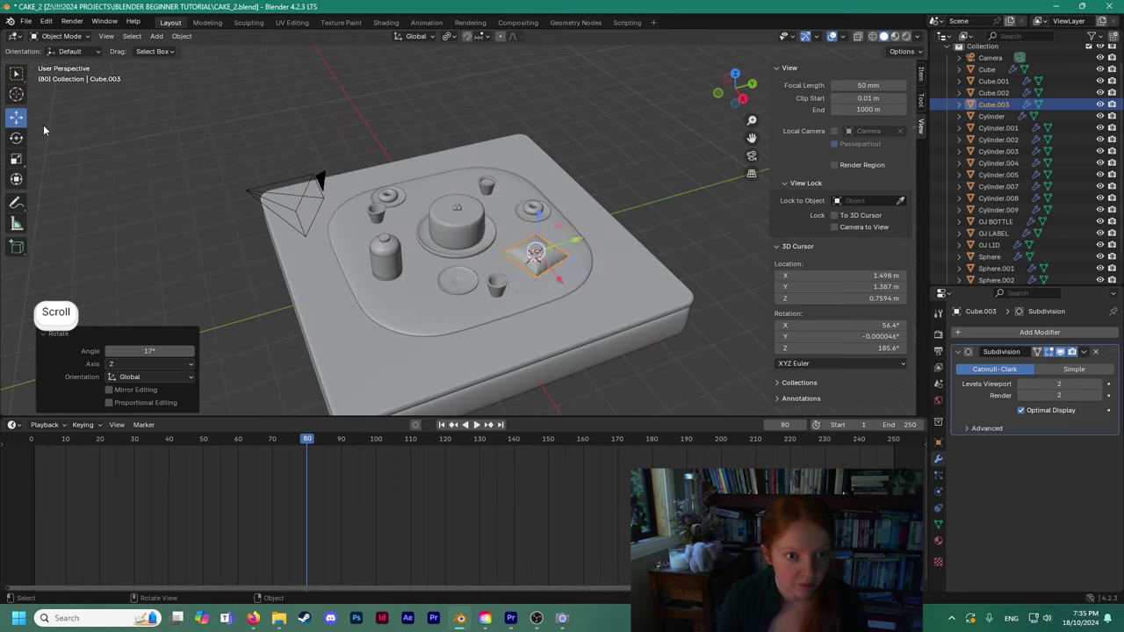
# Fine-tune the pillow's position on the mat beside the nearby cup using the Move tool.
pyautogui.click(17, 120)
pyautogui.scroll(2, 569, 271)
pyautogui.moveTo(593, 289)
pyautogui.mouseDown()
pyautogui.moveTo(609, 308)
pyautogui.moveTo(593, 284)
pyautogui.mouseUp()
pyautogui.moveTo(551, 298); pyautogui.dragTo(528, 252, button='middle')
pyautogui.moveTo(582, 252); pyautogui.dragTo(566, 253)
pyautogui.moveTo(566, 253); pyautogui.dragTo(560, 314, button='middle')
# Duplicate the pillow and place the copy across the cake, between the donut plate and the far cup.
pyautogui.hotkey('shift', 'd')
pyautogui.moveTo(546, 346); pyautogui.dragTo(465, 201)
pyautogui.moveTo(509, 159); pyautogui.dragTo(473, 172)
pyautogui.keyDown('shift'); pyautogui.moveTo(470, 193); pyautogui.dragTo(548, 218, button='middle'); pyautogui.keyUp('shift')
# Duplicate the pillow again and place this copy on the mat's edge beside the juice bottle.
pyautogui.hotkey('shift', 'd')
pyautogui.click(406, 220)
pyautogui.moveTo(393, 225); pyautogui.dragTo(402, 278)
pyautogui.moveTo(436, 242); pyautogui.dragTo(446, 242)
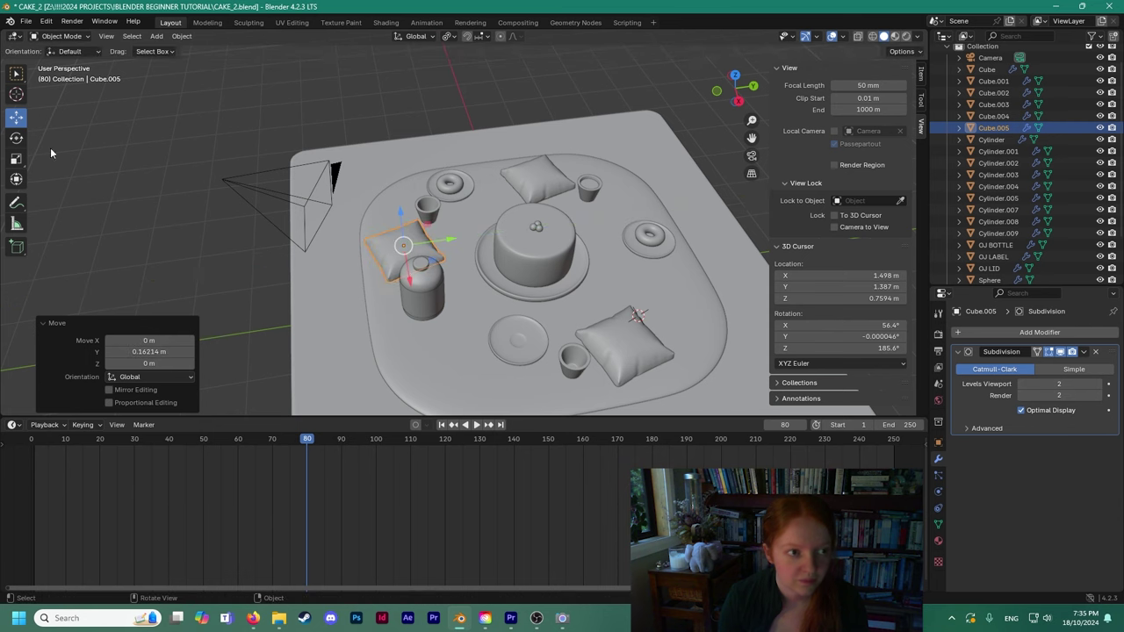
# Rotate the pillow beside the bottle 26.7° about Z, nudge it into place and deselect it.
pyautogui.click(16, 138)
pyautogui.moveTo(372, 270); pyautogui.dragTo(325, 226)
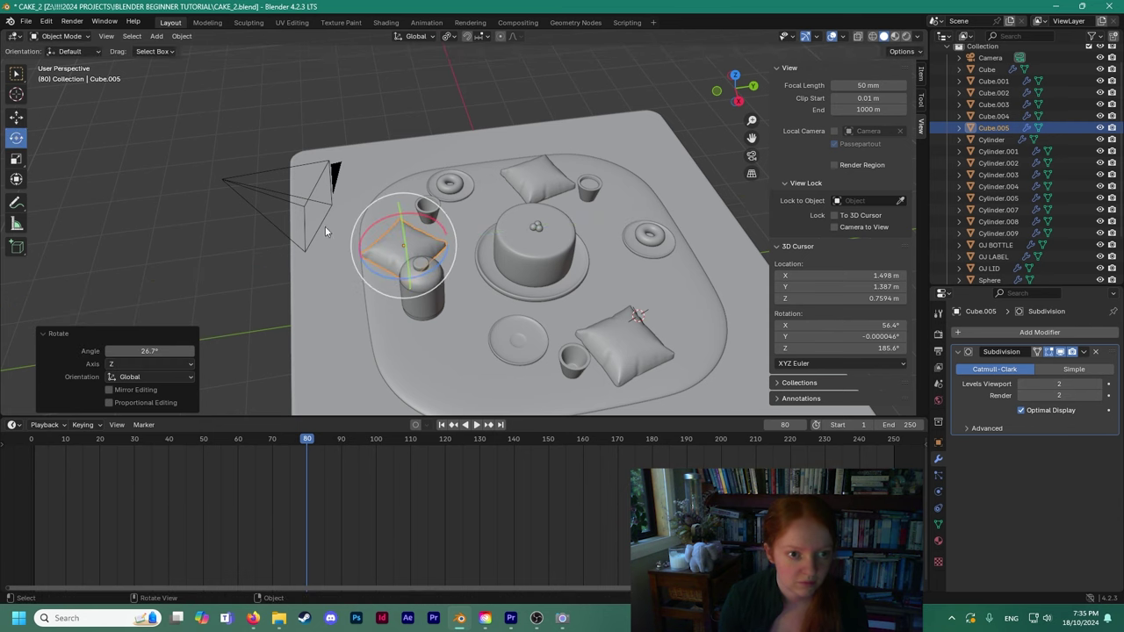
pyautogui.click(17, 116)
pyautogui.moveTo(434, 241); pyautogui.dragTo(438, 241)
pyautogui.moveTo(412, 281); pyautogui.dragTo(411, 278)
pyautogui.click(367, 107)
pyautogui.moveTo(368, 107); pyautogui.dragTo(392, 218, button='middle')
pyautogui.scroll(-1, 442, 217)
pyautogui.scroll(-3, 391, 218)
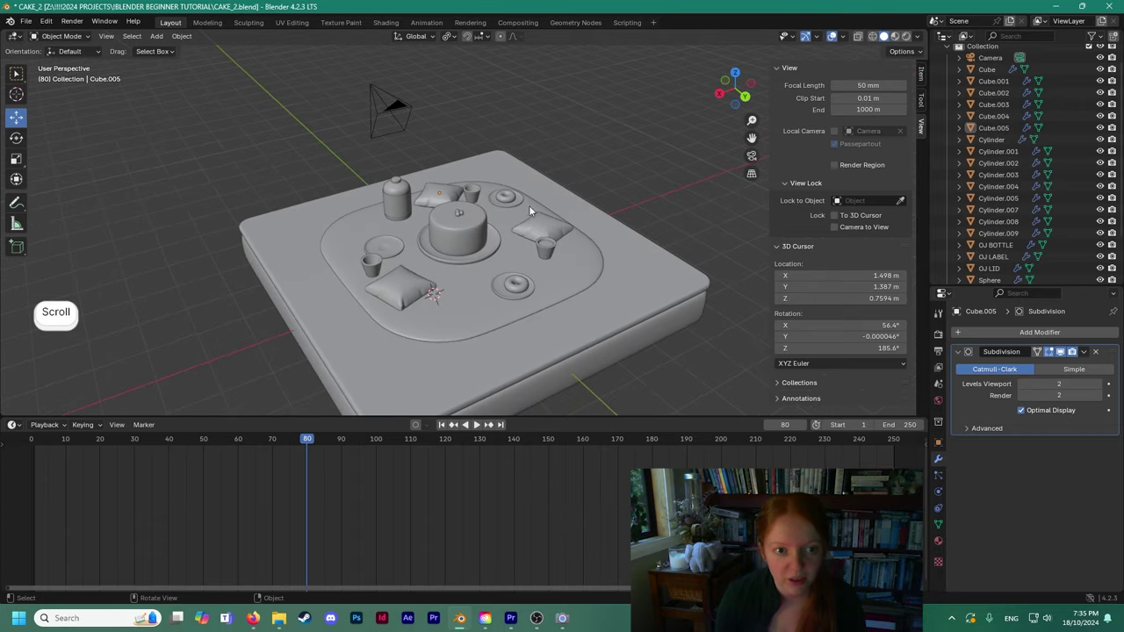
pyautogui.scroll(-2, 564, 245)
pyautogui.moveTo(564, 244); pyautogui.dragTo(589, 264, button='middle')
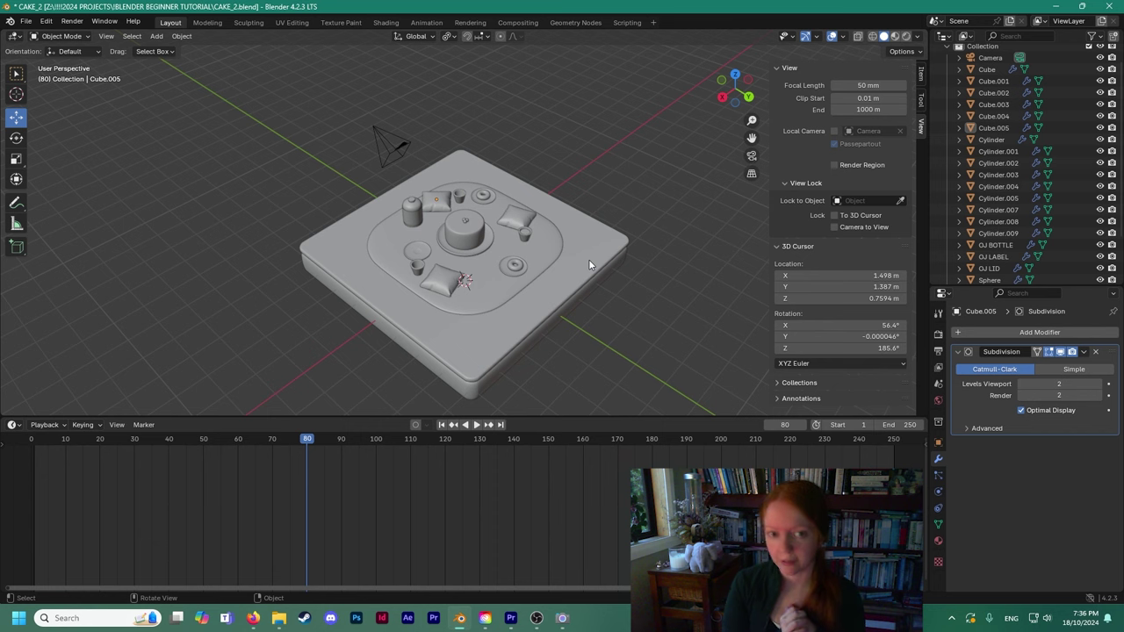
# Save the cake scene under its current file name.
pyautogui.moveTo(518, 265); pyautogui.dragTo(518, 226, button='middle')
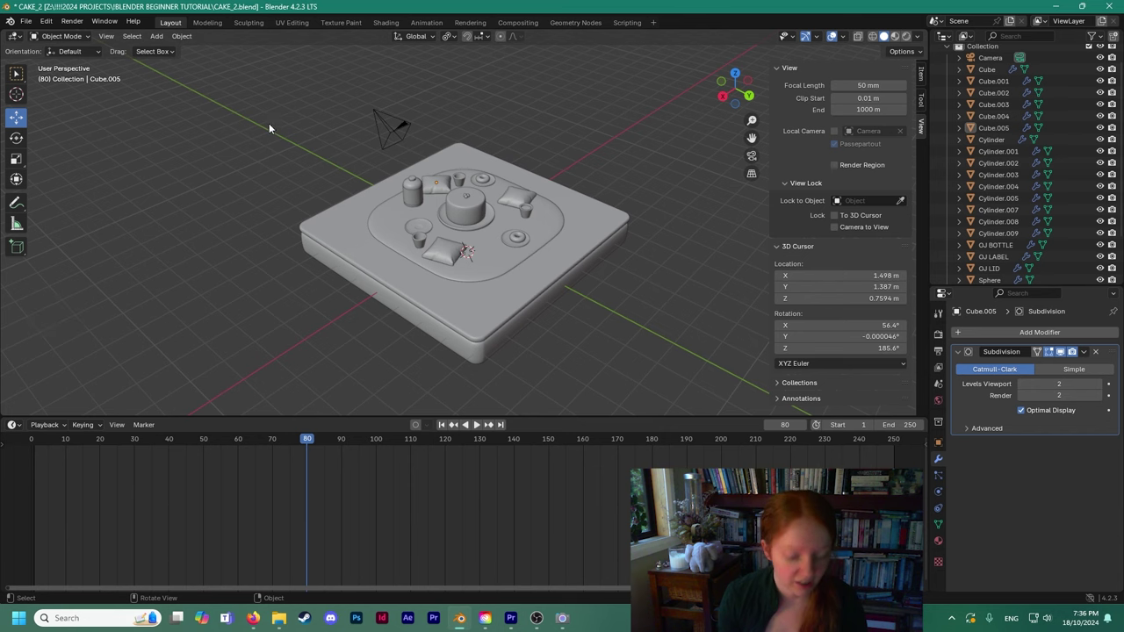
pyautogui.click(28, 22)
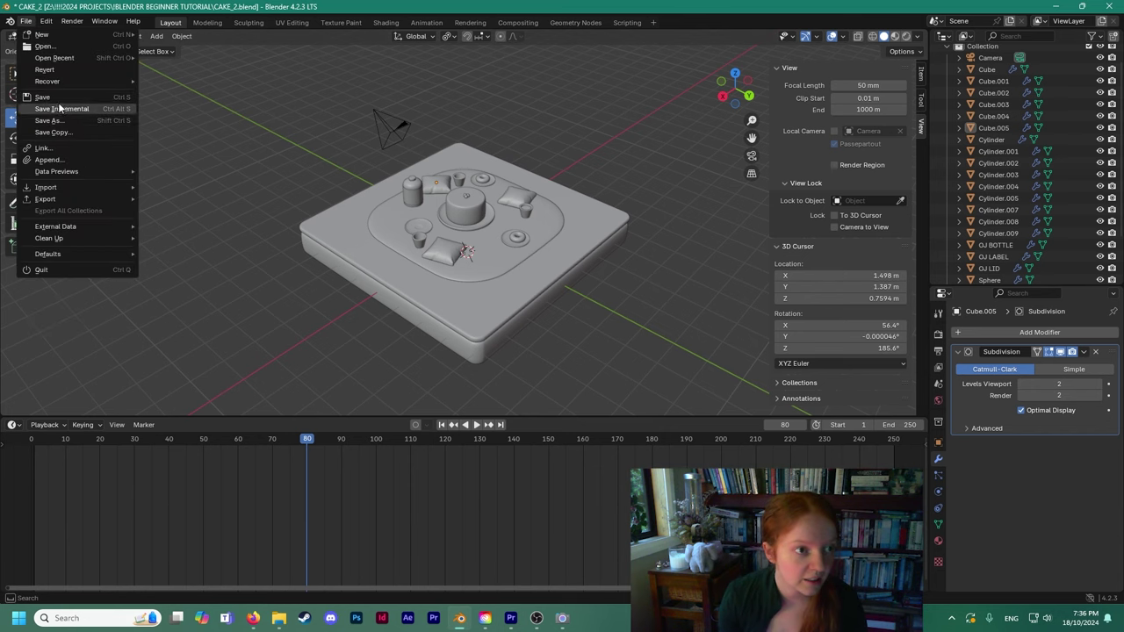
pyautogui.click(53, 106)
# Switch the viewport to Rendered shading to preview the scene's lighting.
pyautogui.scroll(2, 474, 226)
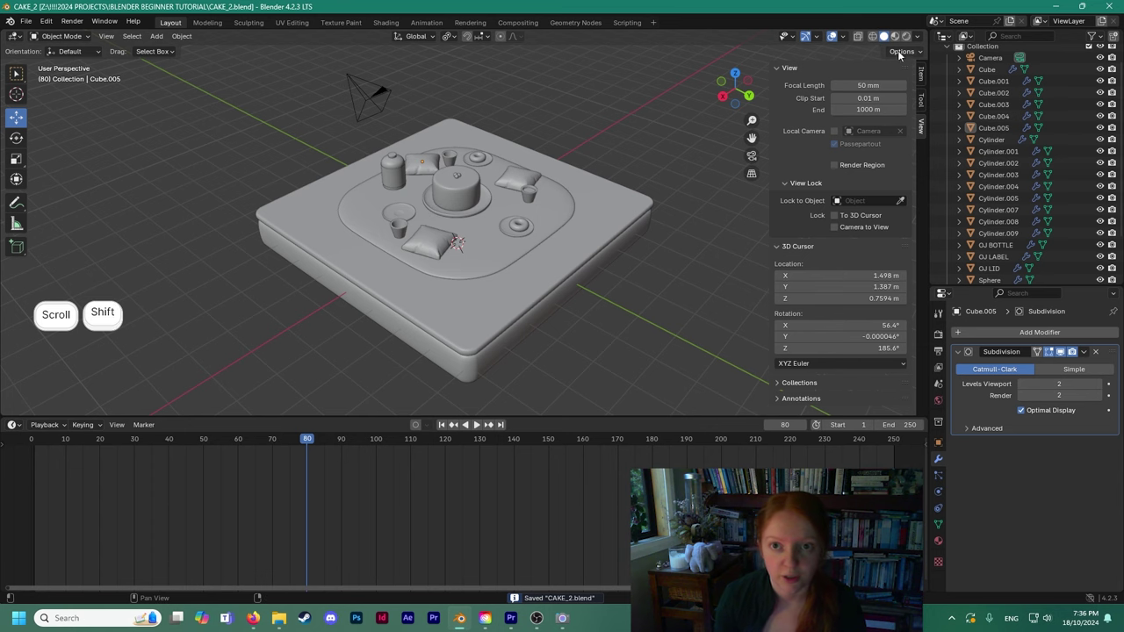
pyautogui.hotkey('shift', 'z')
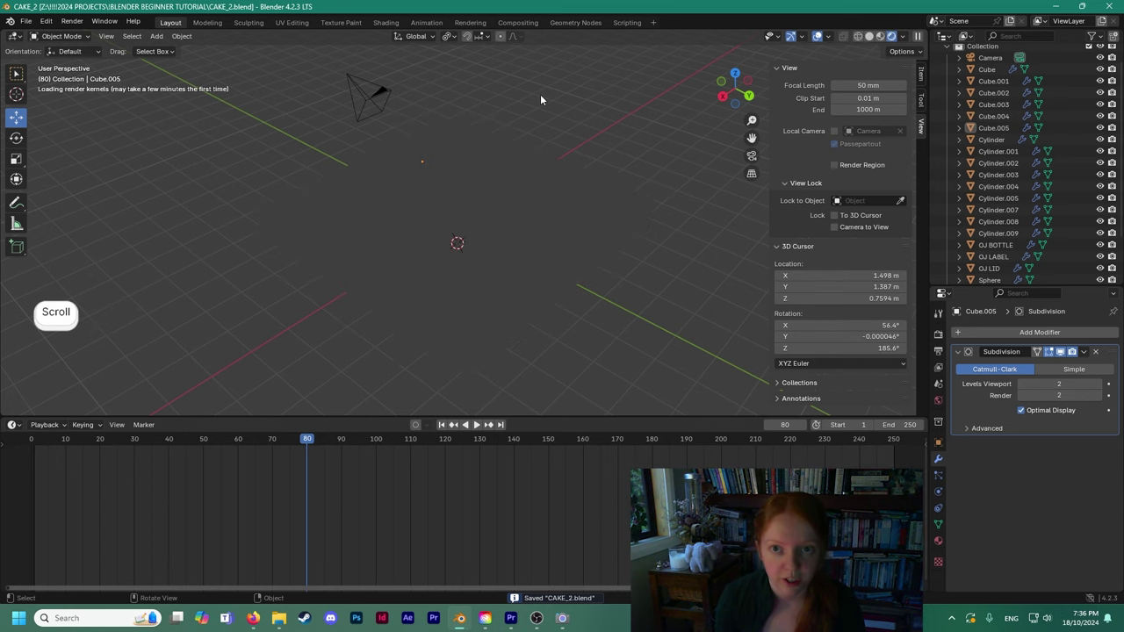
pyautogui.moveTo(544, 162); pyautogui.dragTo(511, 220, button='middle')
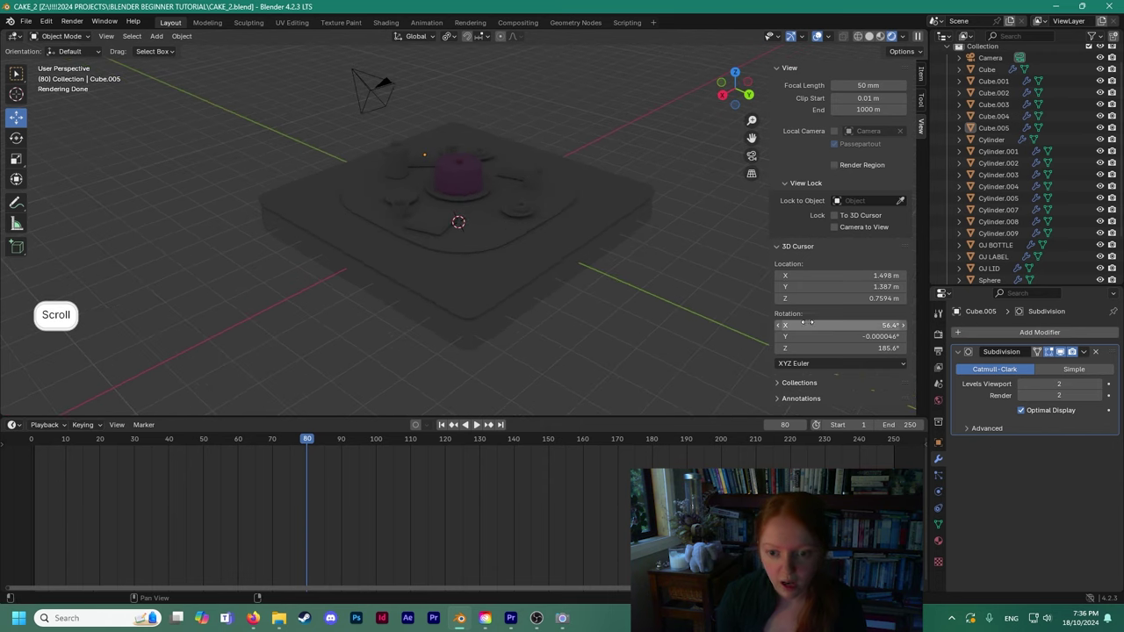
# Use an Environment Texture as the colour source of the world background.
pyautogui.click(938, 400)
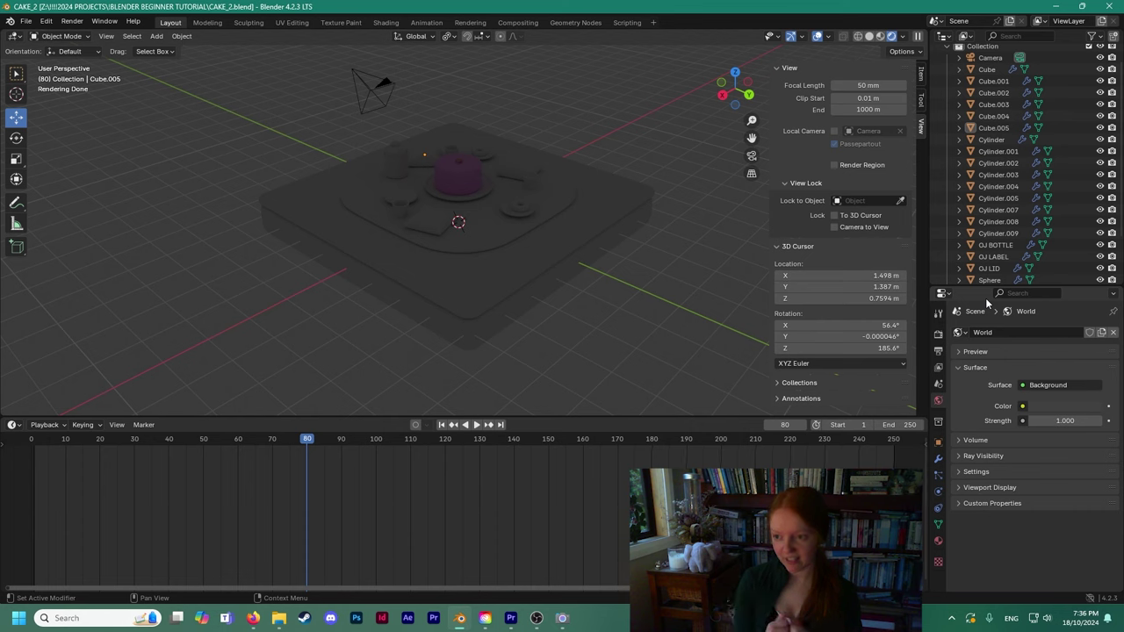
pyautogui.click(1022, 406)
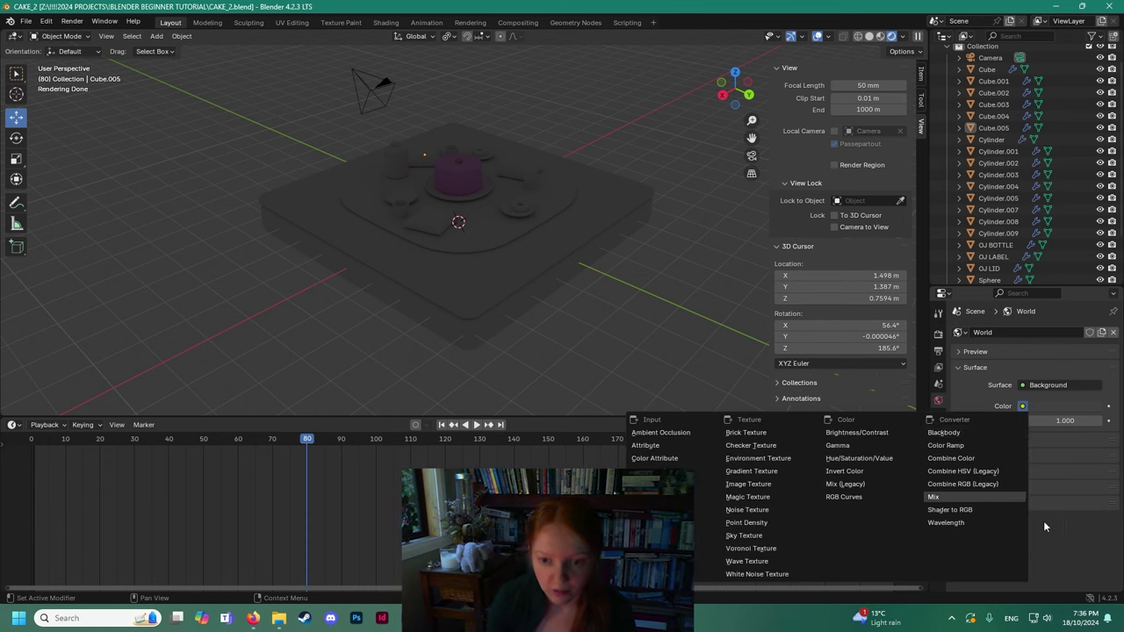
pyautogui.click(1022, 406)
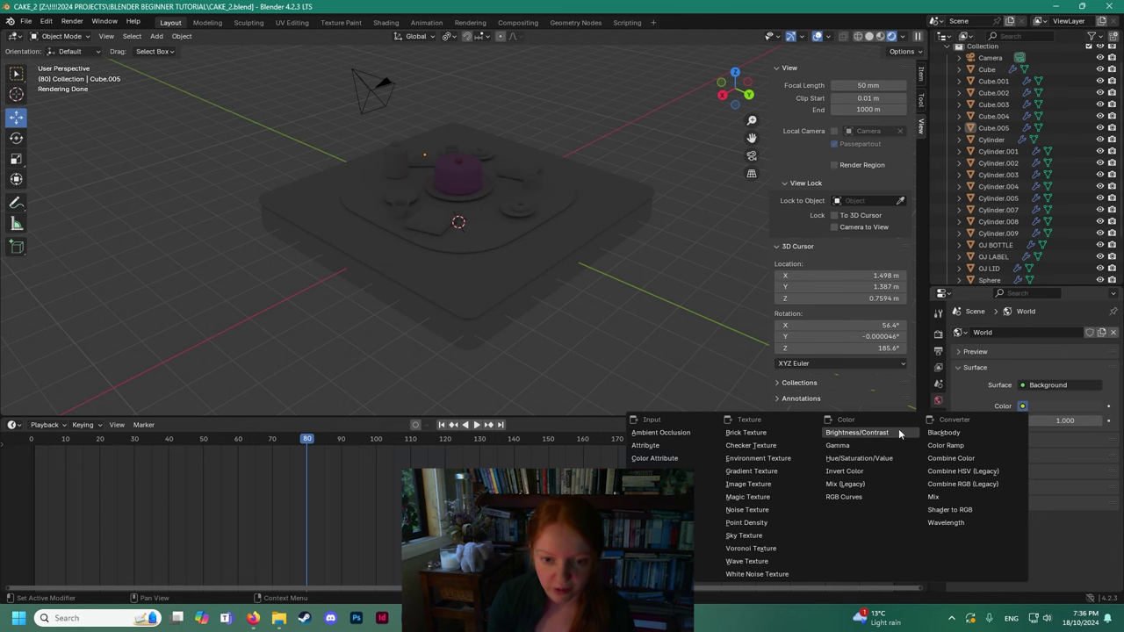
pyautogui.click(761, 458)
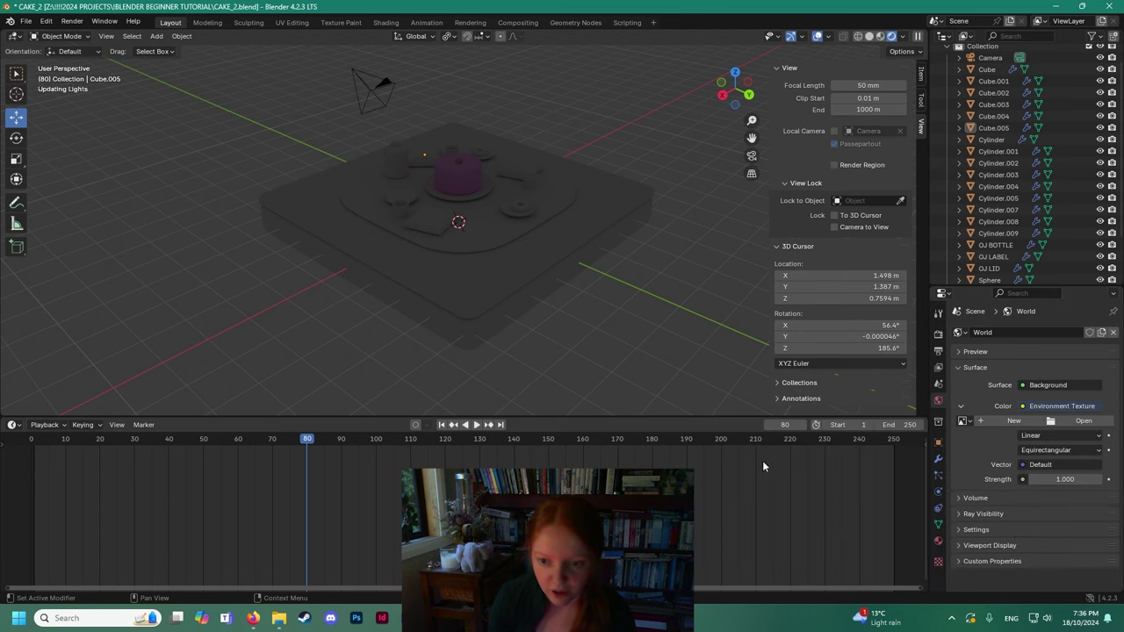
# Find the file resting_place_2_4k.exr on disk and load it as the world's environment texture image.
pyautogui.click(1082, 421)
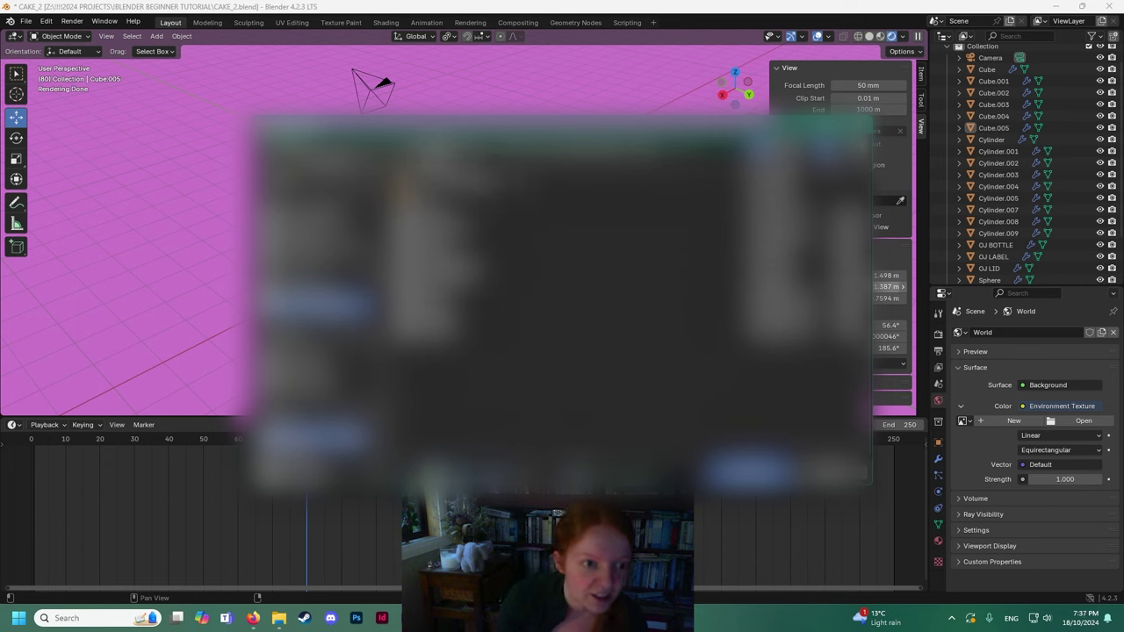
pyautogui.scroll(-5, 316, 290)
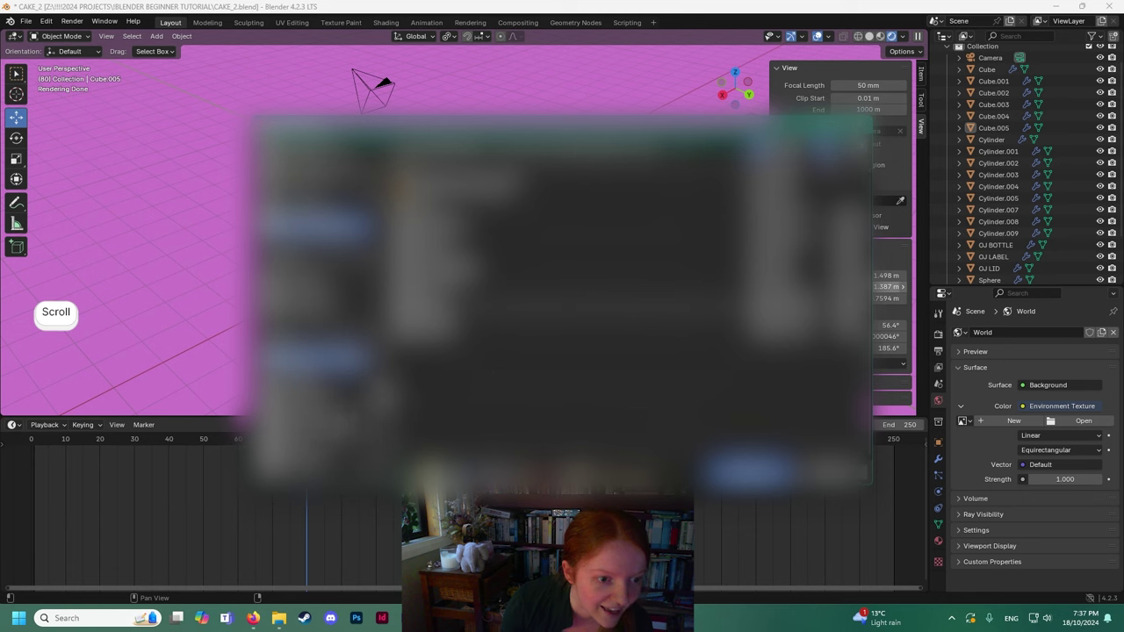
pyautogui.click(435, 145)
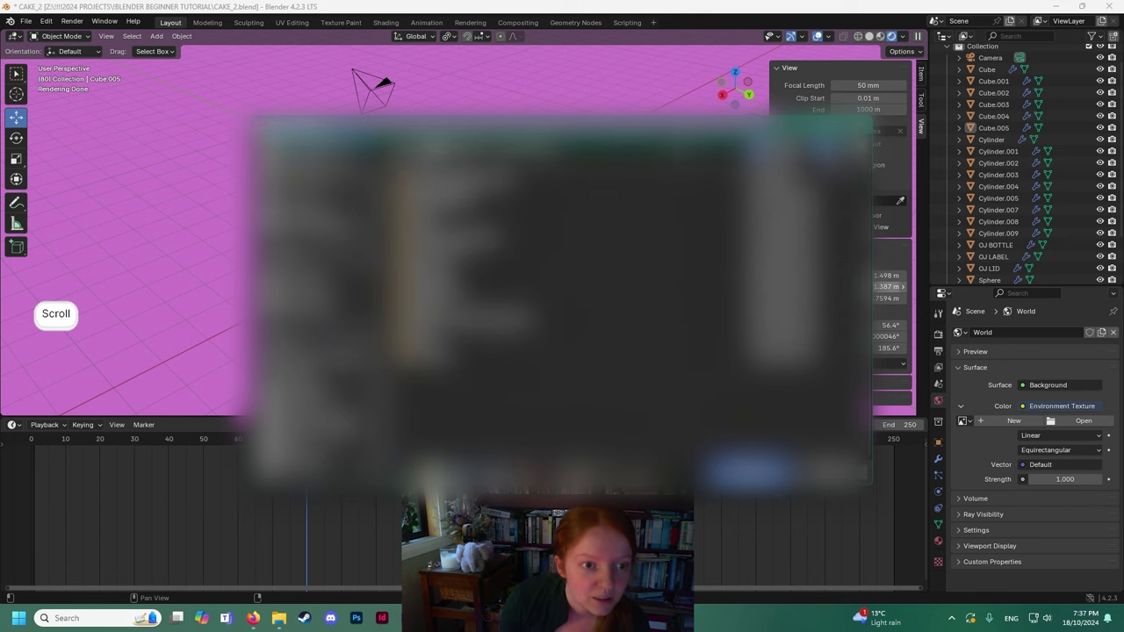
pyautogui.click(435, 146)
pyautogui.scroll(2, 299, 228)
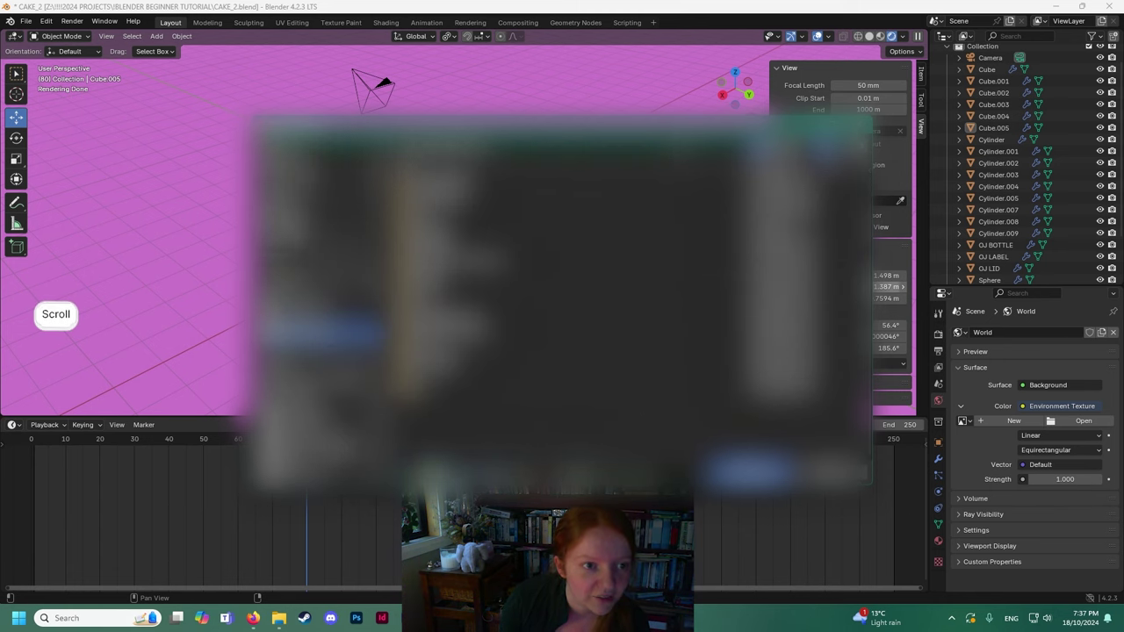
pyautogui.click(308, 182)
pyautogui.scroll(-2, 457, 316)
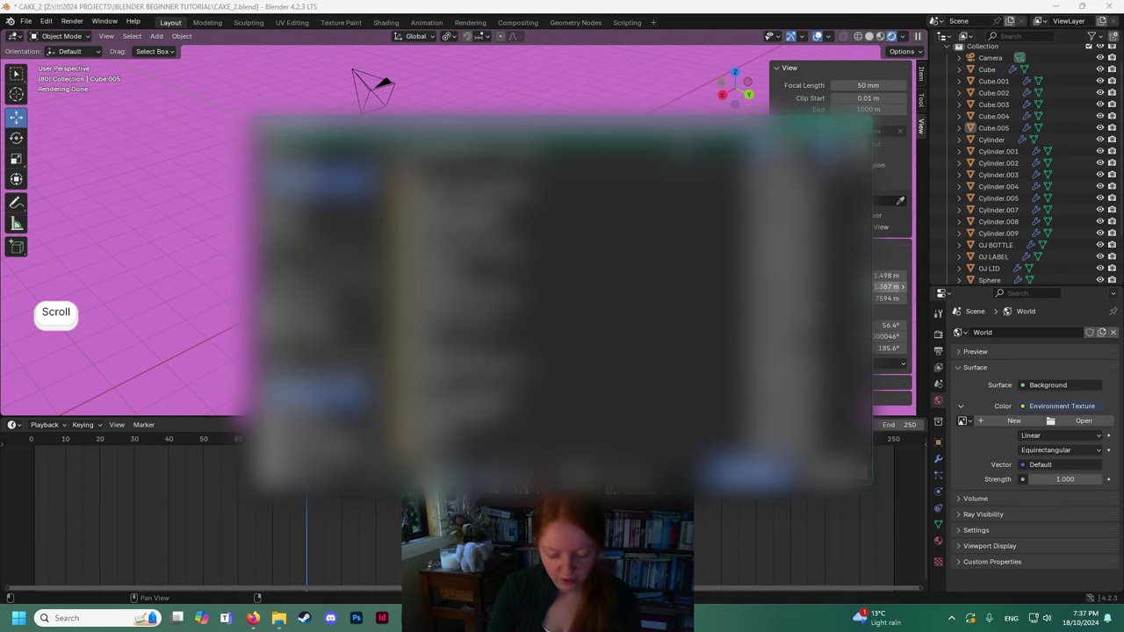
pyautogui.press('space')
pyautogui.press('BackSpace')
pyautogui.press('x')
pyautogui.press('r')
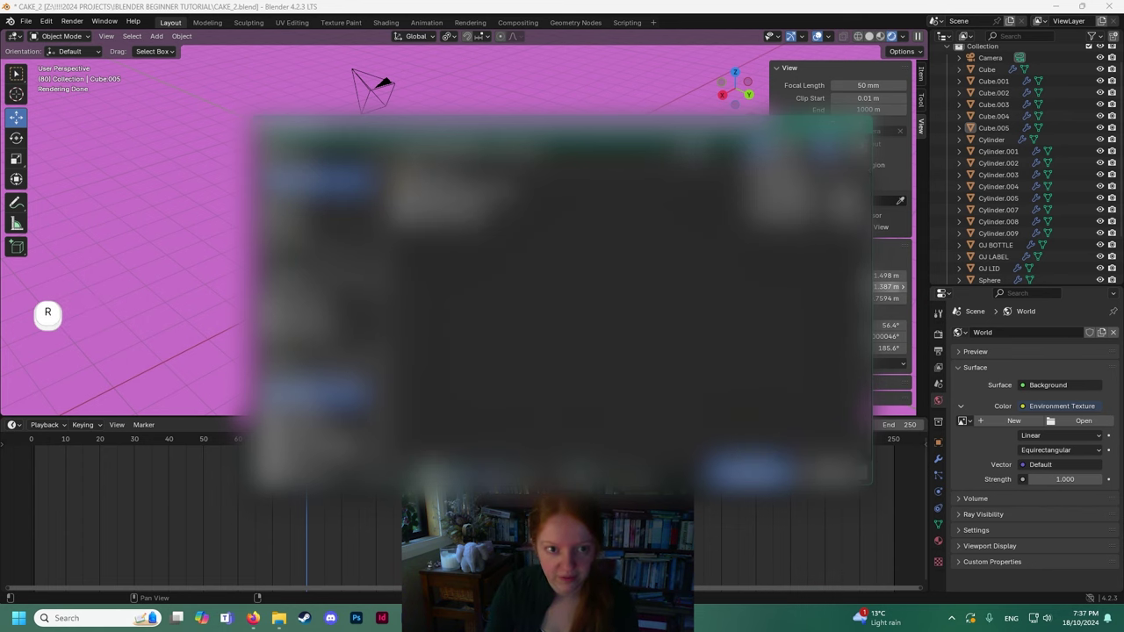
pyautogui.click(490, 209)
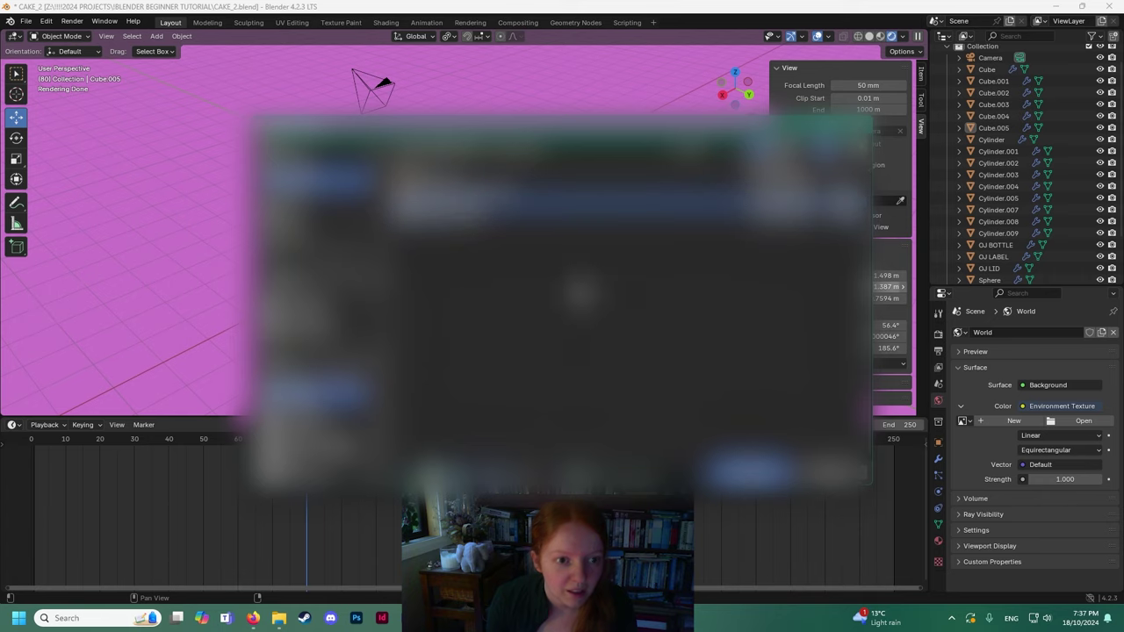
pyautogui.click(750, 473)
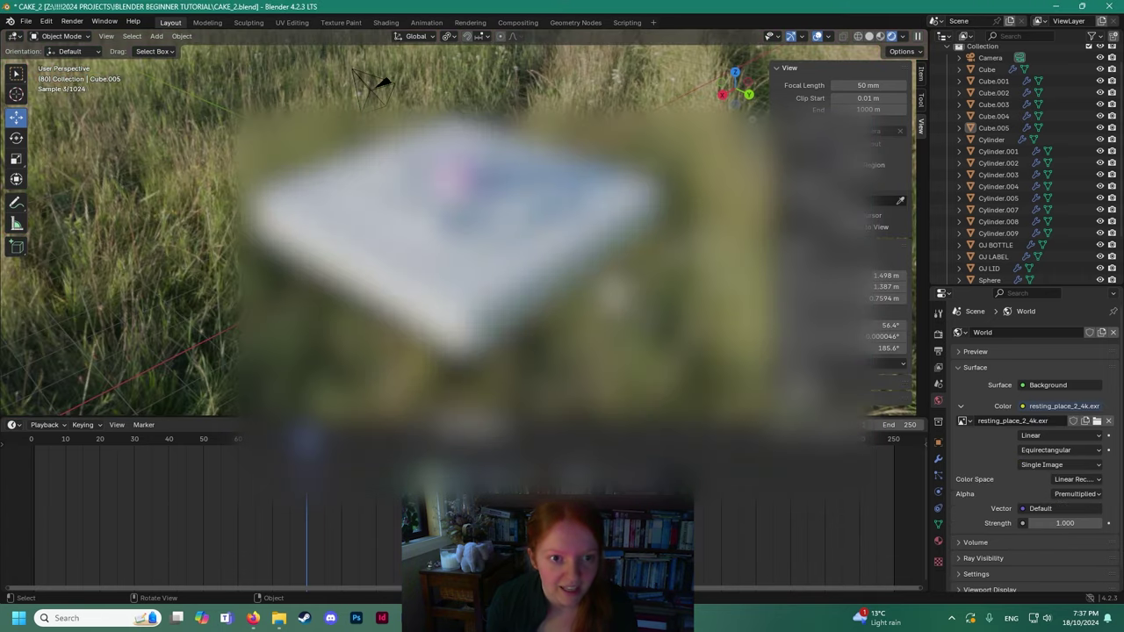
# Inspect how the environment image lights the cake table scene and review the world surface settings.
pyautogui.scroll(-4, 540, 271)
pyautogui.moveTo(538, 273)
pyautogui.keyDown('shift'); pyautogui.mouseDown(button='middle')
pyautogui.moveTo(556, 312)
pyautogui.moveTo(555, 281)
pyautogui.mouseUp(button='middle'); pyautogui.keyUp('shift')
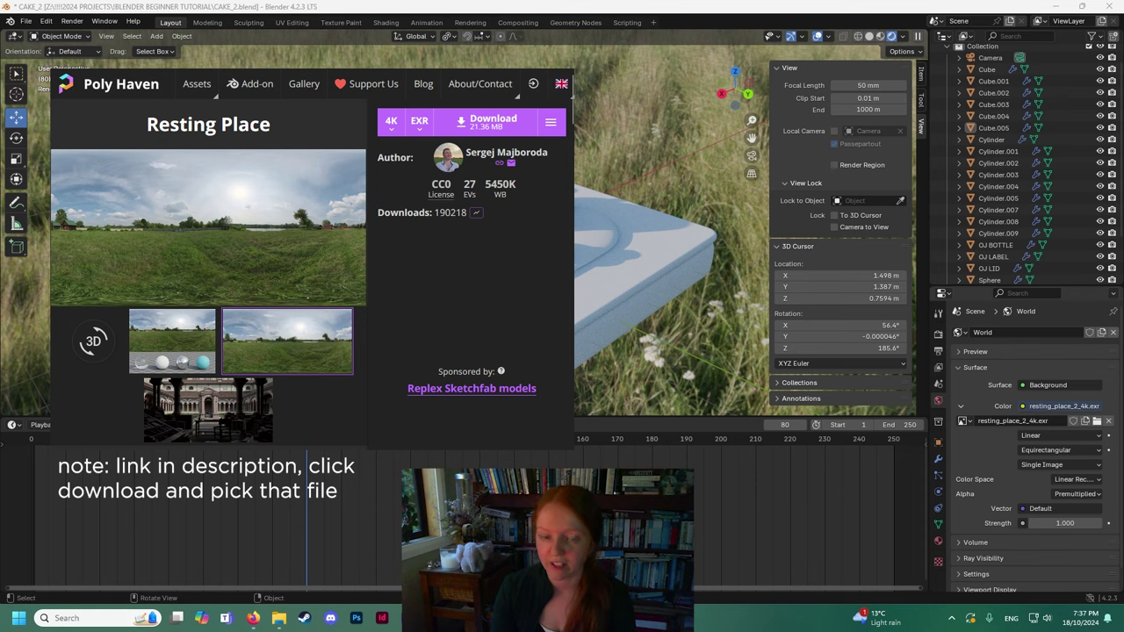
pyautogui.moveTo(443, 296); pyautogui.dragTo(432, 238, button='middle')
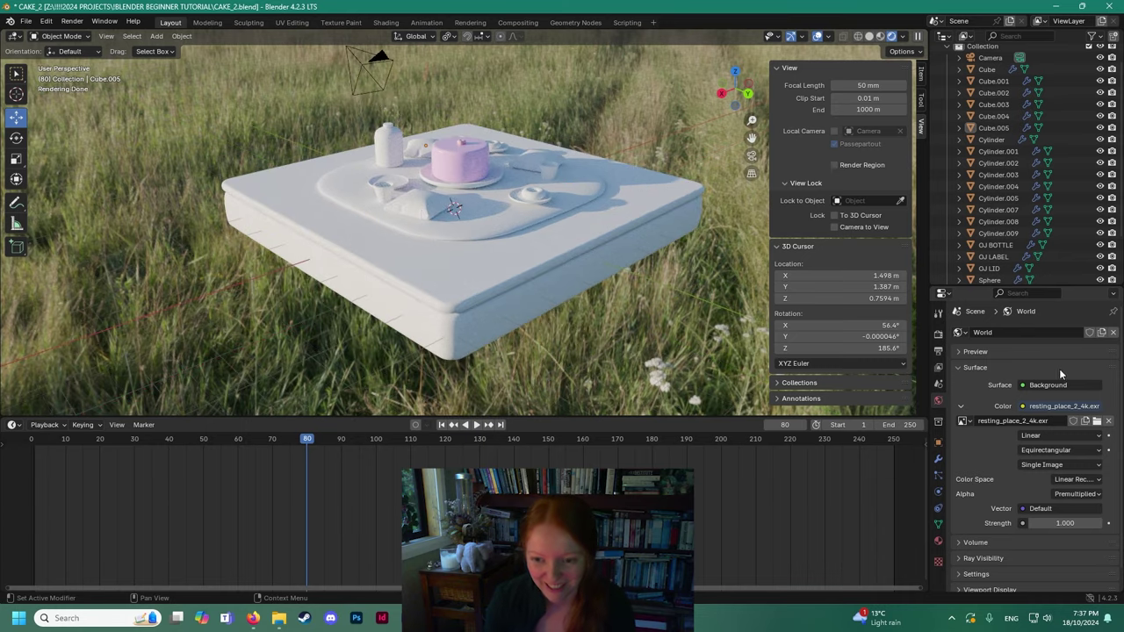
pyautogui.moveTo(472, 280); pyautogui.dragTo(473, 292, button='middle')
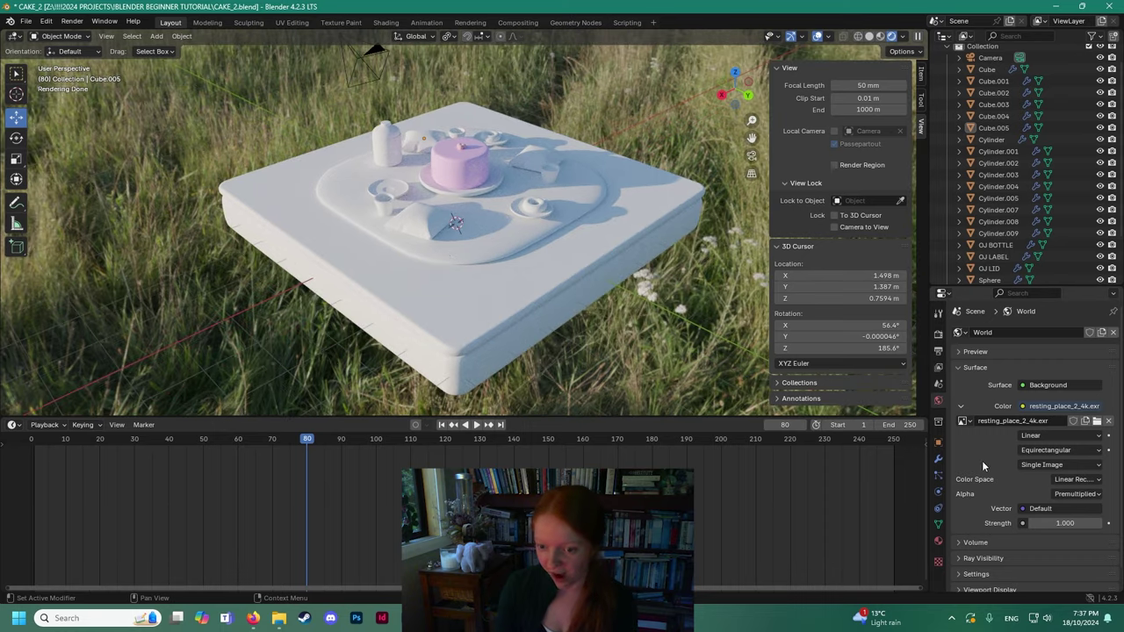
pyautogui.scroll(-1, 982, 466)
pyautogui.scroll(1, 991, 473)
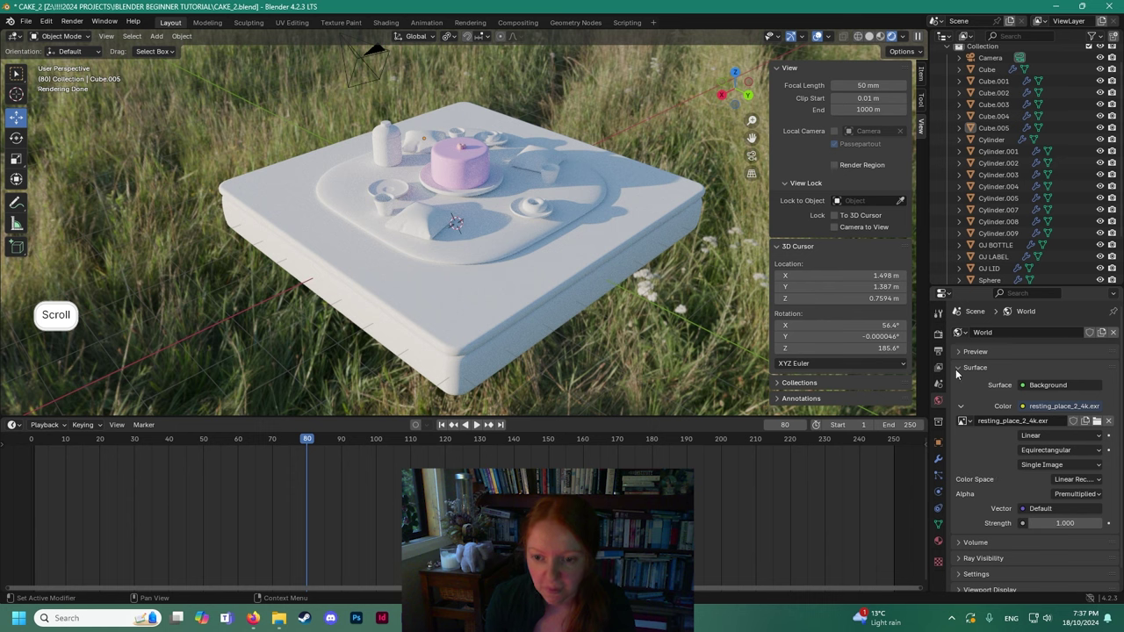
pyautogui.scroll(-1, 969, 465)
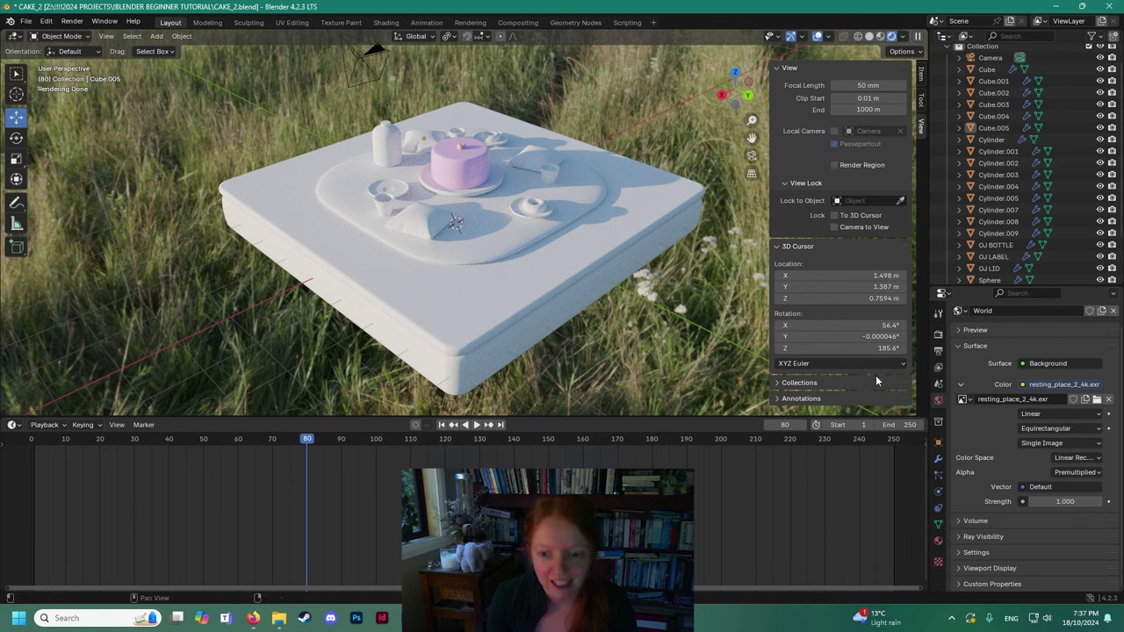
# Enable the Transparent film option in the render settings to hide the environment image behind the scene.
pyautogui.click(938, 334)
pyautogui.scroll(-2, 951, 425)
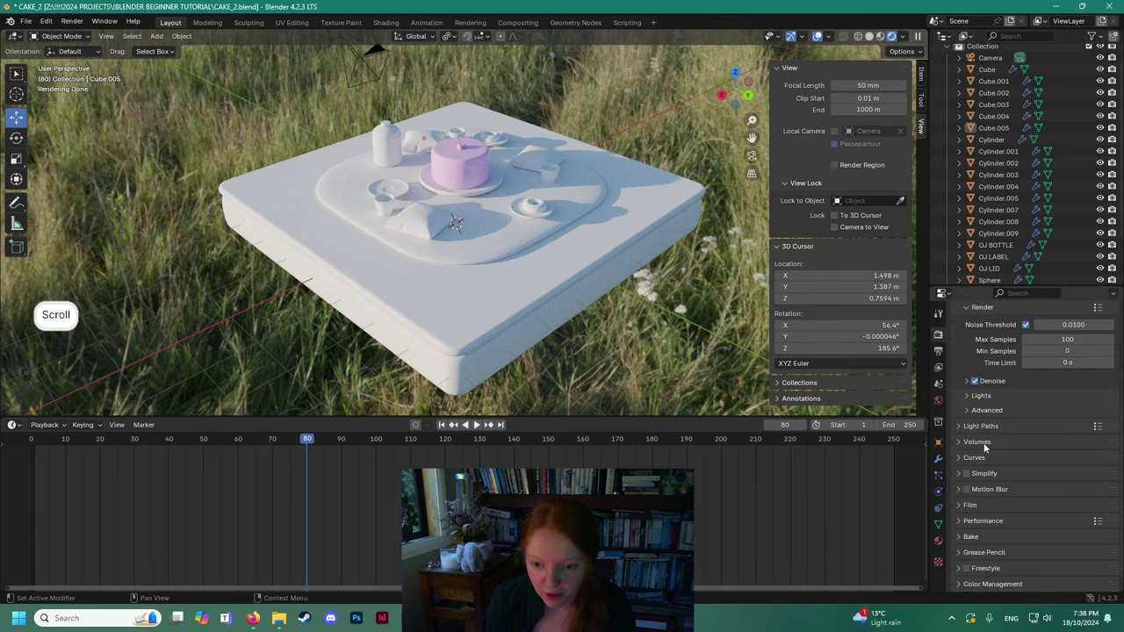
pyautogui.click(958, 507)
pyautogui.scroll(-5, 962, 499)
pyautogui.click(973, 470)
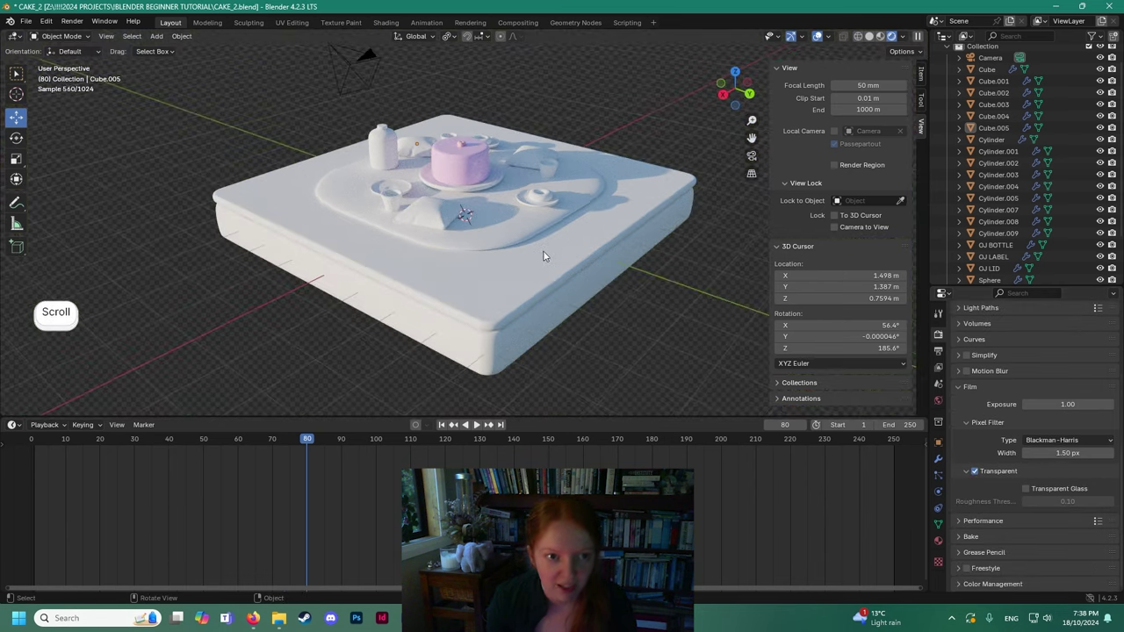
# Examine the rendered table scene, with its lighting and shadows, from several distances and angles.
pyautogui.scroll(2, 544, 254)
pyautogui.keyDown('shift'); pyautogui.moveTo(482, 117); pyautogui.dragTo(480, 201, button='middle'); pyautogui.keyUp('shift')
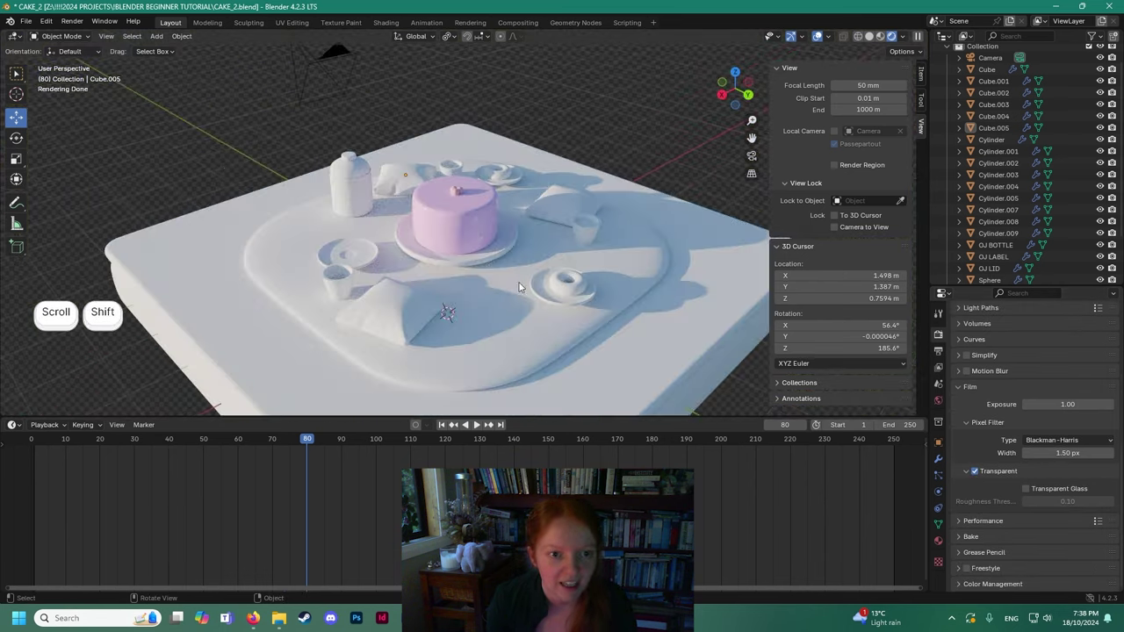
pyautogui.scroll(-4, 518, 287)
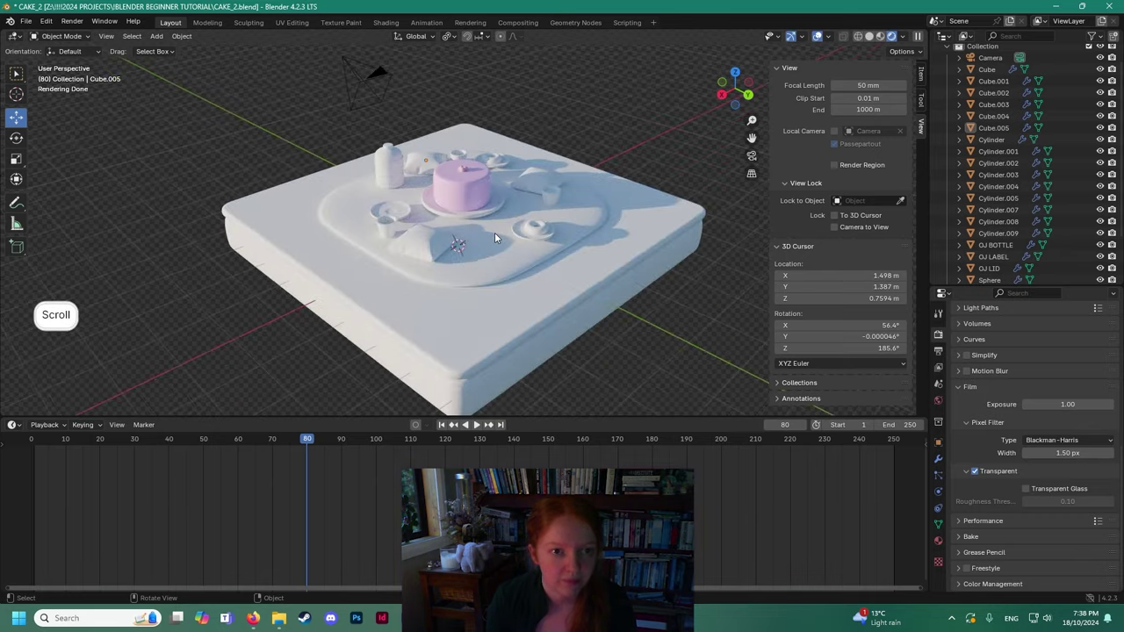
pyautogui.scroll(-2, 498, 241)
pyautogui.keyDown('shift'); pyautogui.scroll(-1, 483, 253); pyautogui.keyUp('shift')
pyautogui.moveTo(479, 255); pyautogui.dragTo(510, 266, button='middle')
pyautogui.scroll(-2, 528, 246)
pyautogui.scroll(3, 485, 231)
pyautogui.scroll(3, 507, 280)
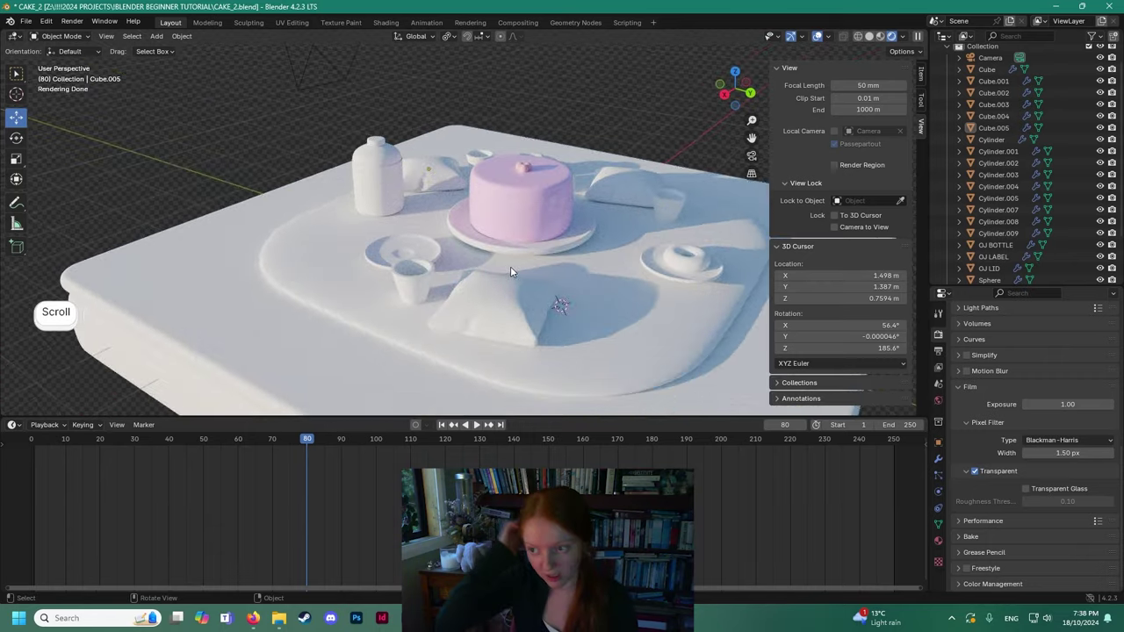
pyautogui.scroll(1, 516, 239)
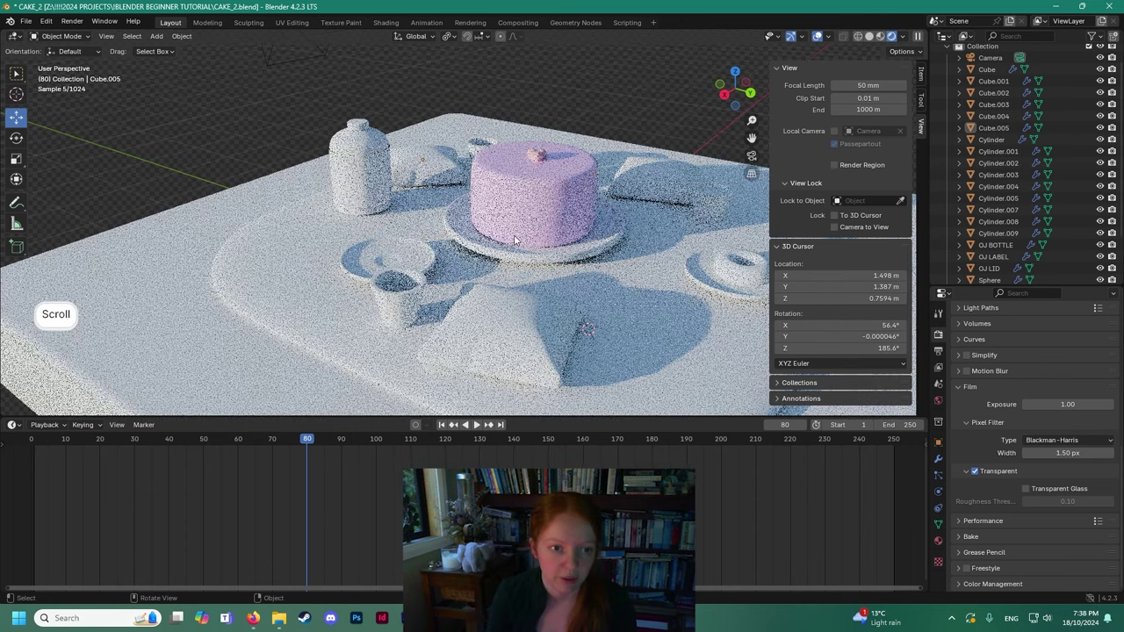
# Select the cake and turn the timeline area into a Shader Editor showing its material.
pyautogui.keyDown('shift'); pyautogui.moveTo(515, 238); pyautogui.dragTo(467, 239, button='middle'); pyautogui.keyUp('shift')
pyautogui.click(540, 260)
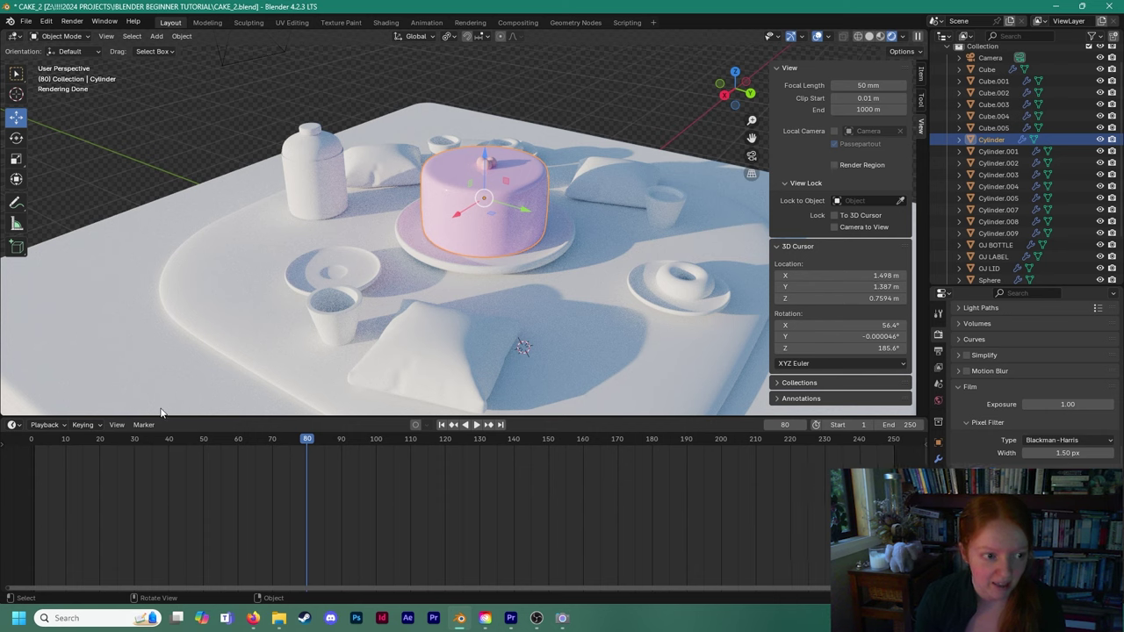
pyautogui.click(12, 424)
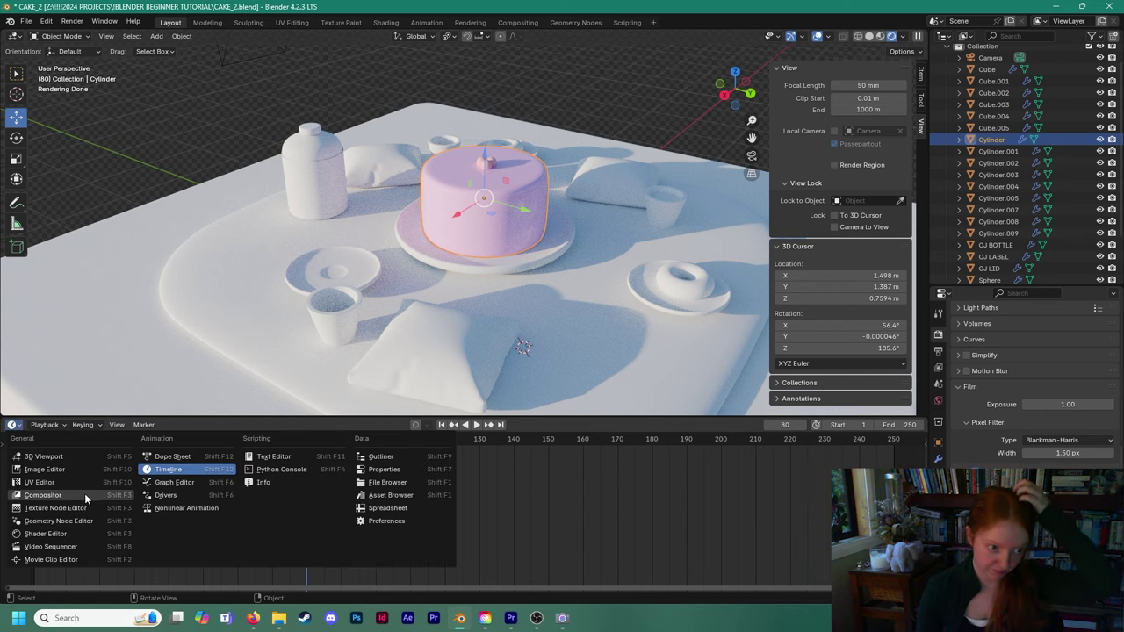
pyautogui.click(72, 532)
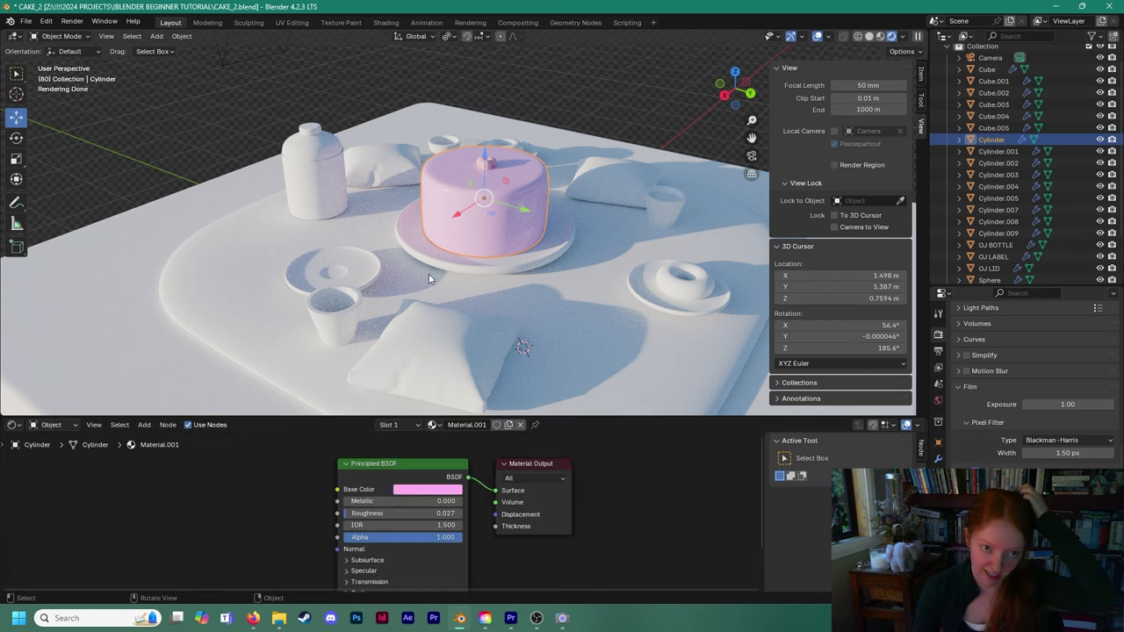
# Set the cake material's base color to a deeper pink with hue 0.914, saturation 0.806 and value 1.000.
pyautogui.scroll(2, 501, 171)
pyautogui.moveTo(501, 171)
pyautogui.keyDown('shift'); pyautogui.mouseDown(button='middle')
pyautogui.moveTo(456, 209)
pyautogui.moveTo(494, 189)
pyautogui.mouseUp(button='middle'); pyautogui.keyUp('shift')
pyautogui.scroll(4, 457, 209)
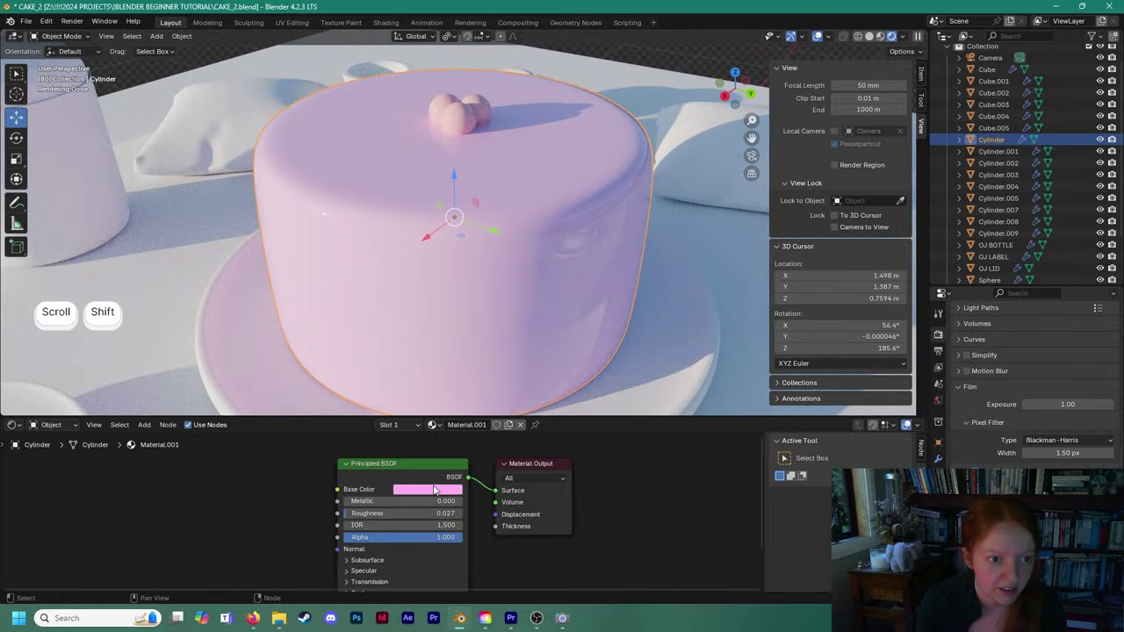
pyautogui.click(434, 490)
pyautogui.moveTo(463, 394); pyautogui.dragTo(461, 384)
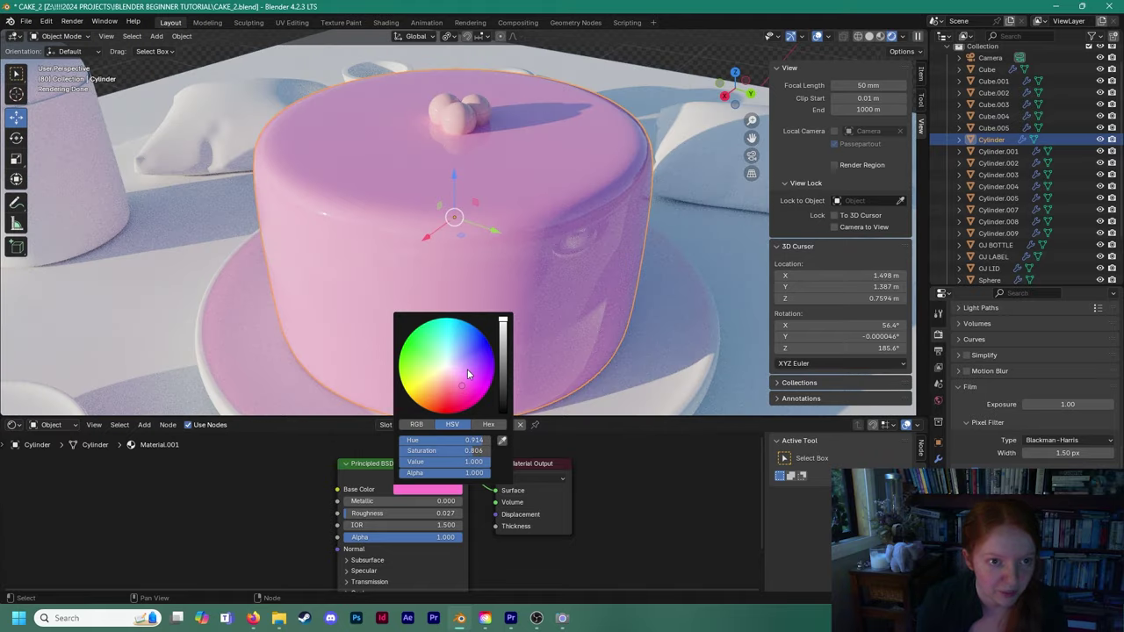
# Give the plate under the cake a new material named PLATES with a roughness of 0.050.
pyautogui.scroll(-4, 465, 202)
pyautogui.keyDown('shift'); pyautogui.scroll(-3, 474, 285); pyautogui.keyUp('shift')
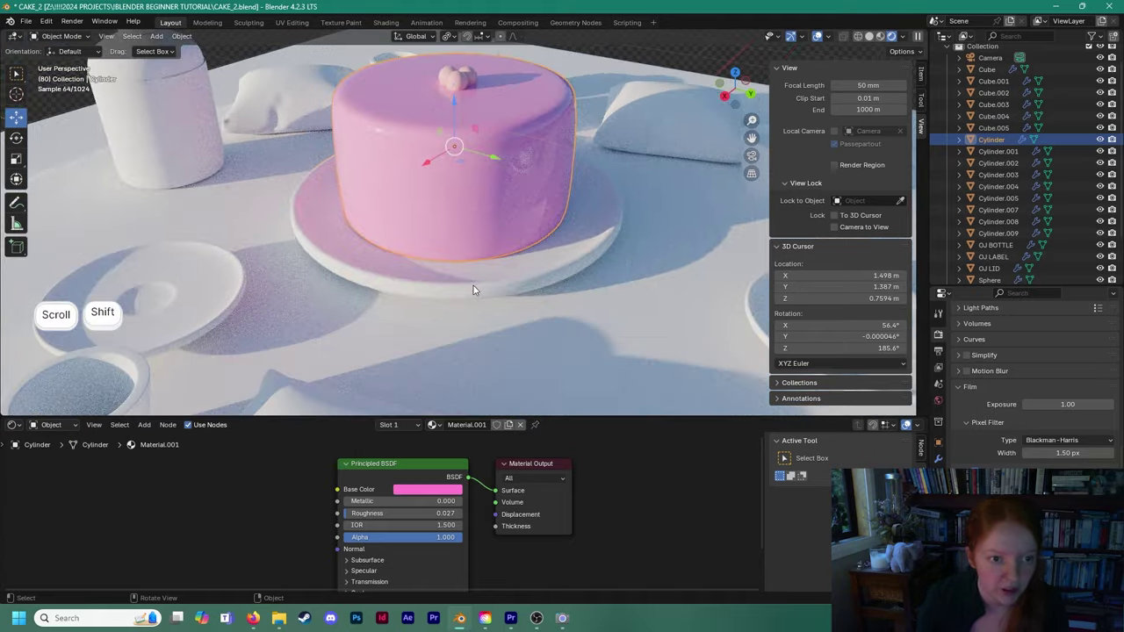
pyautogui.click(474, 286)
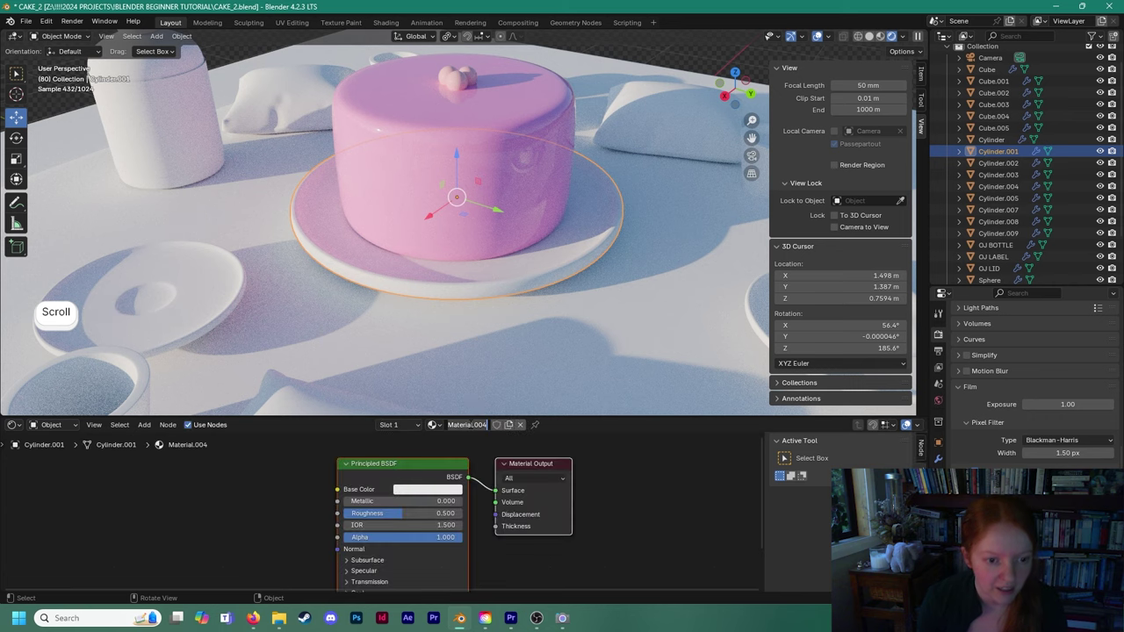
pyautogui.write('PLATES')
pyautogui.press('Return')
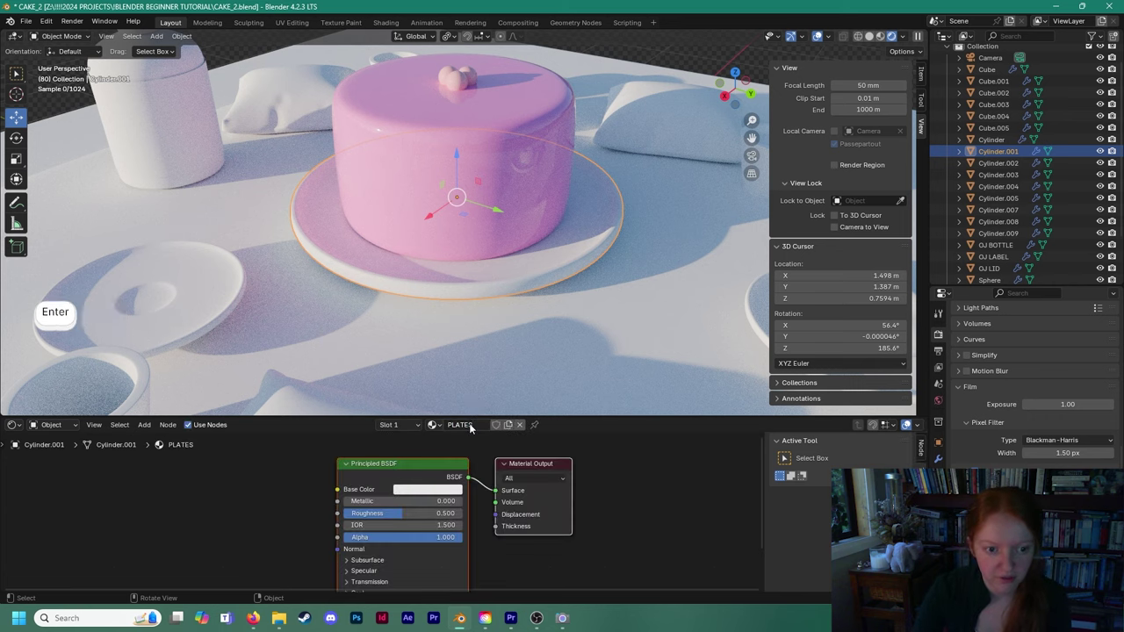
pyautogui.moveTo(479, 523); pyautogui.dragTo(479, 503, button='middle')
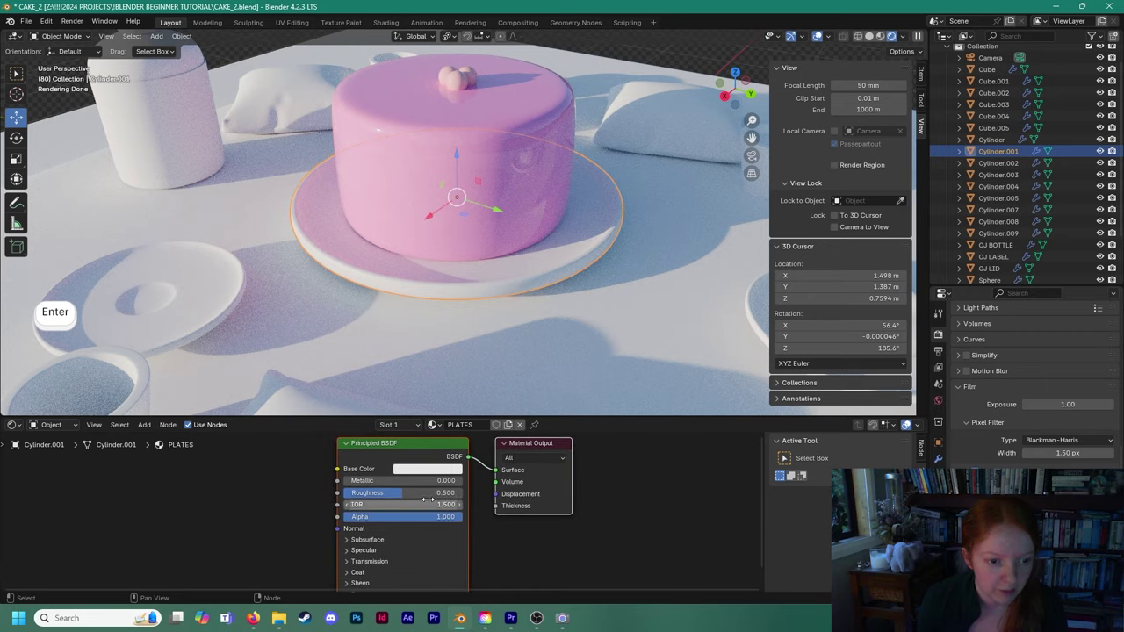
pyautogui.moveTo(426, 494); pyautogui.dragTo(382, 494)
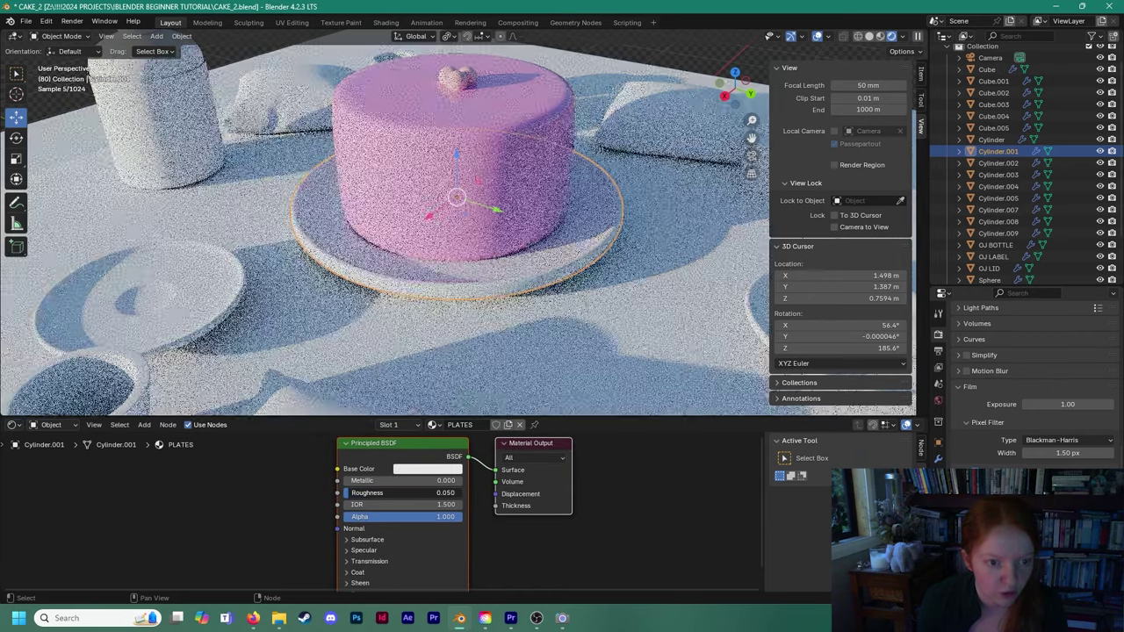
# Assign the existing PLATES material to each of the three small plates around the cake.
pyautogui.scroll(-2, 474, 295)
pyautogui.keyDown('shift'); pyautogui.moveTo(444, 315); pyautogui.dragTo(406, 290, button='middle'); pyautogui.keyUp('shift')
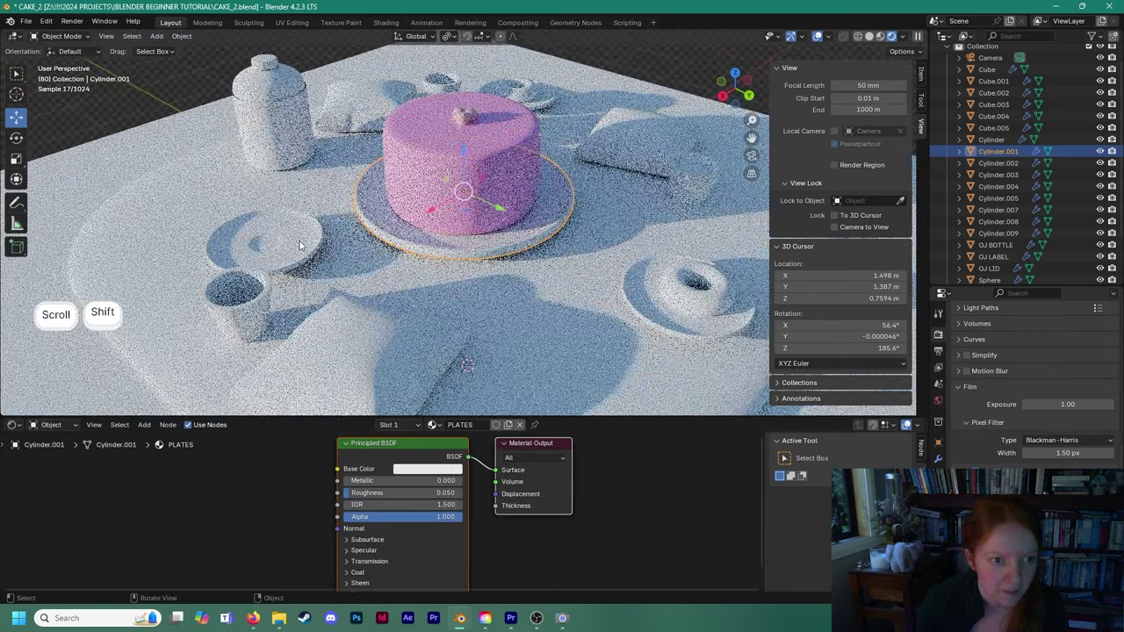
pyautogui.click(308, 249)
pyautogui.click(440, 424)
pyautogui.click(466, 487)
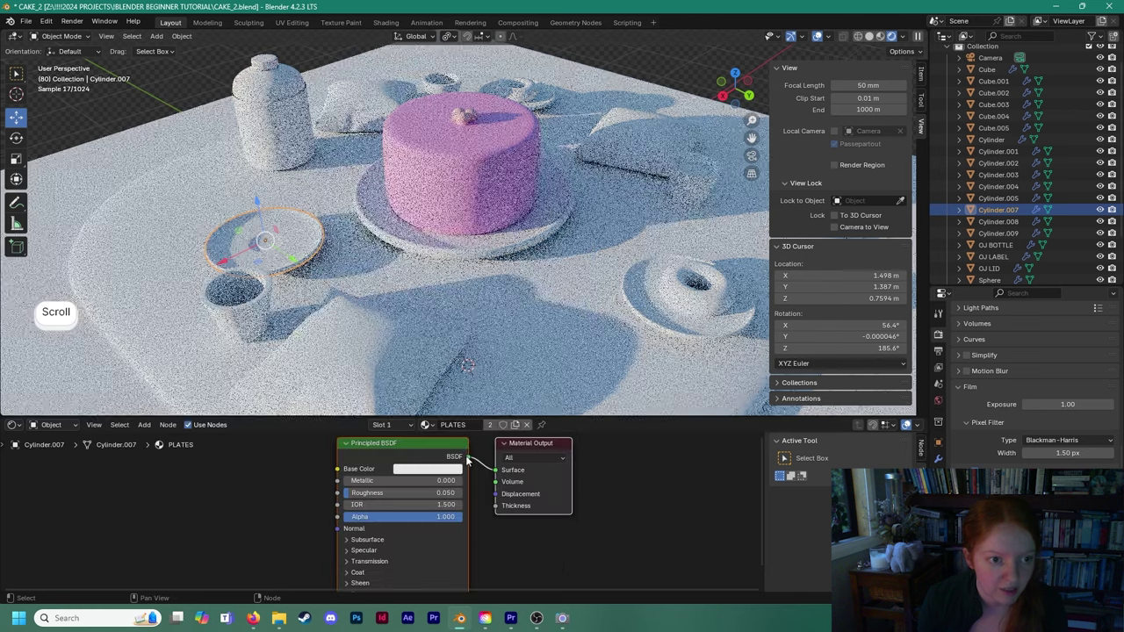
pyautogui.click(648, 321)
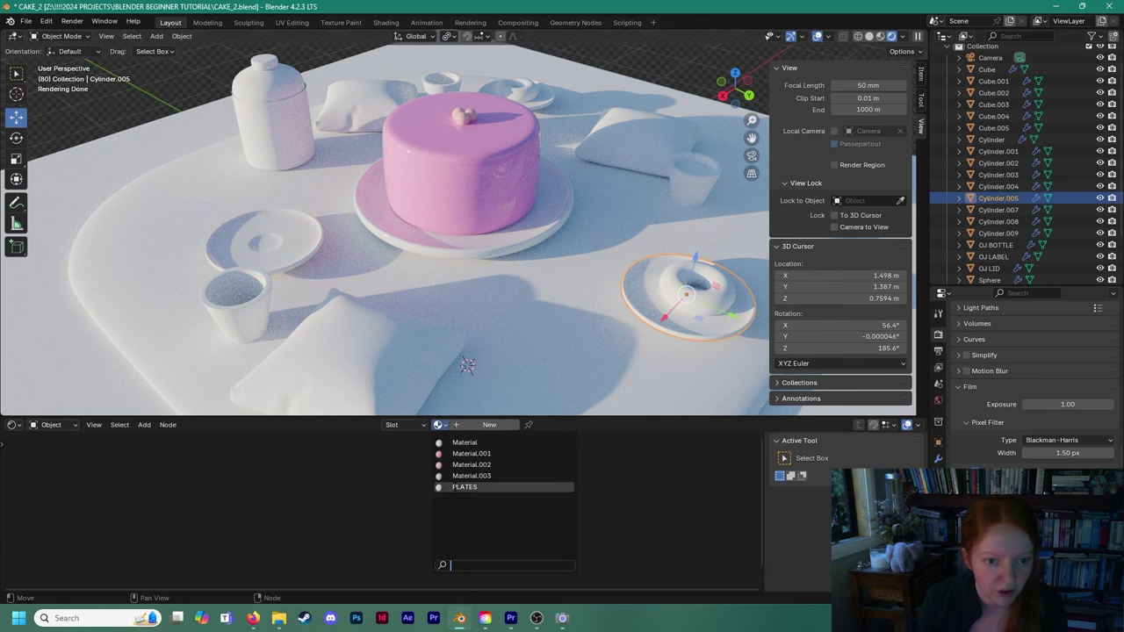
pyautogui.click(465, 486)
pyautogui.click(512, 211)
pyautogui.click(437, 426)
pyautogui.click(465, 486)
# Give the donut on the small plate a new material with an orange base color, hue 0.042, saturation 0.978 and value 0.801.
pyautogui.keyDown('shift'); pyautogui.scroll(-3, 428, 316); pyautogui.keyUp('shift')
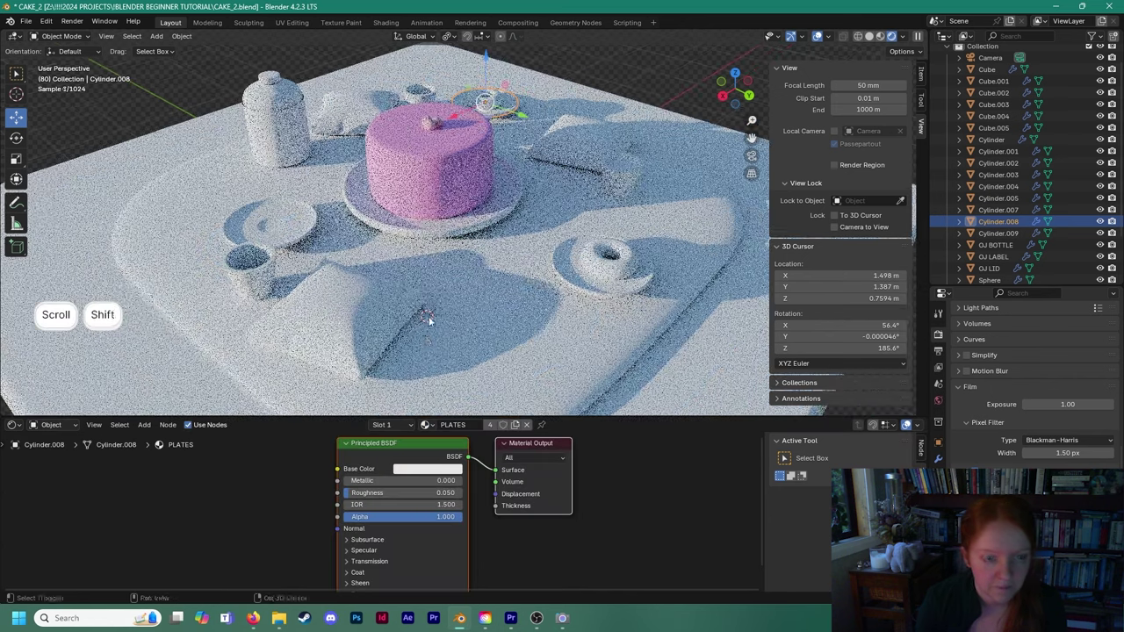
pyautogui.click(612, 268)
pyautogui.click(490, 425)
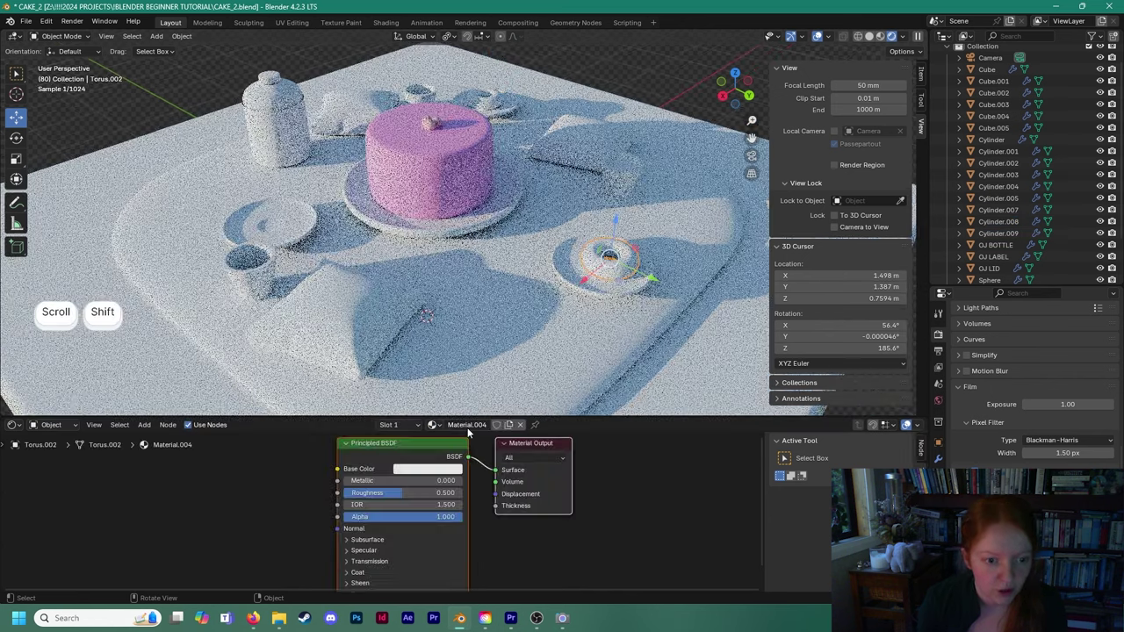
pyautogui.click(426, 471)
pyautogui.moveTo(448, 353); pyautogui.dragTo(430, 372)
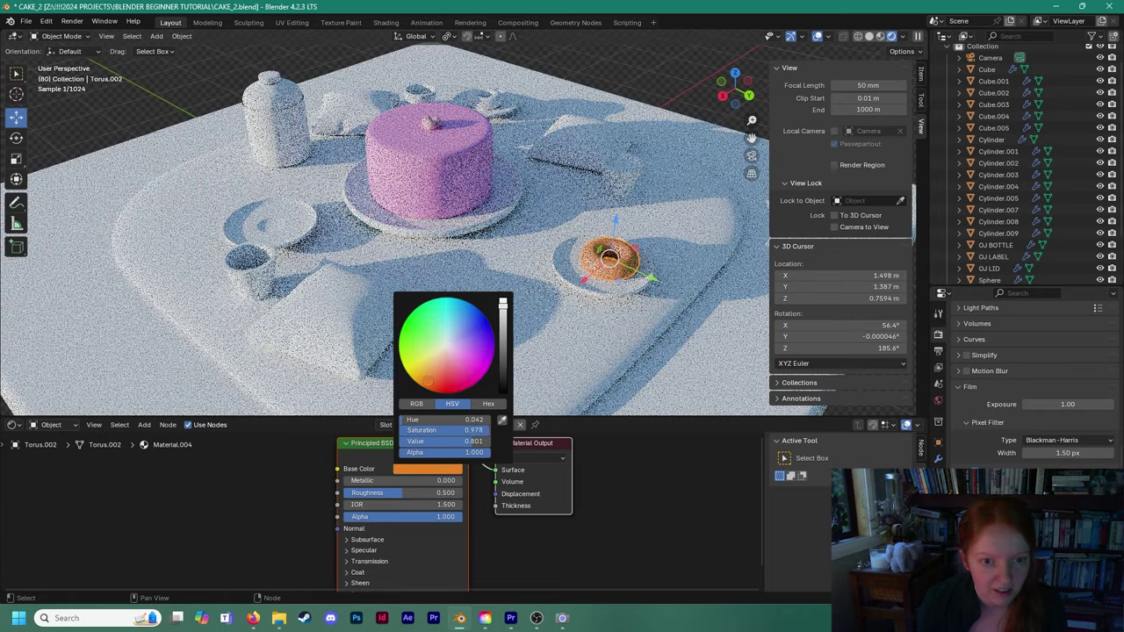
# Soften the donut material's orange base color to hue 0.050 and saturation 0.927.
pyautogui.scroll(4, 620, 336)
pyautogui.scroll(3, 499, 292)
pyautogui.keyDown('shift'); pyautogui.moveTo(581, 310); pyautogui.dragTo(538, 313, button='middle'); pyautogui.keyUp('shift')
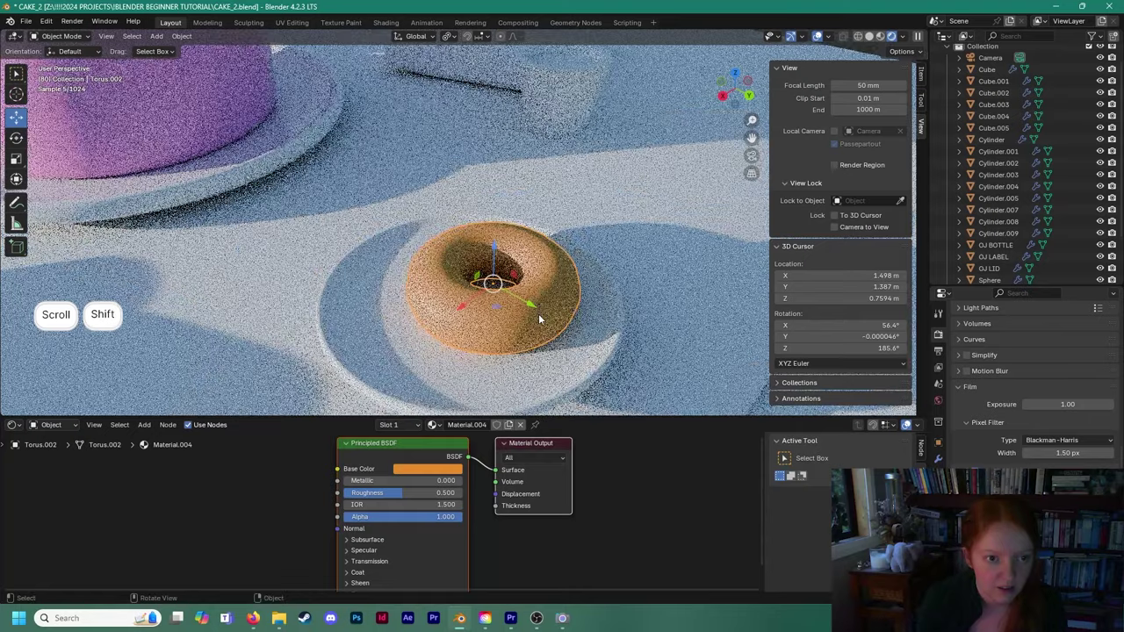
pyautogui.click(425, 471)
pyautogui.moveTo(425, 381); pyautogui.dragTo(426, 376)
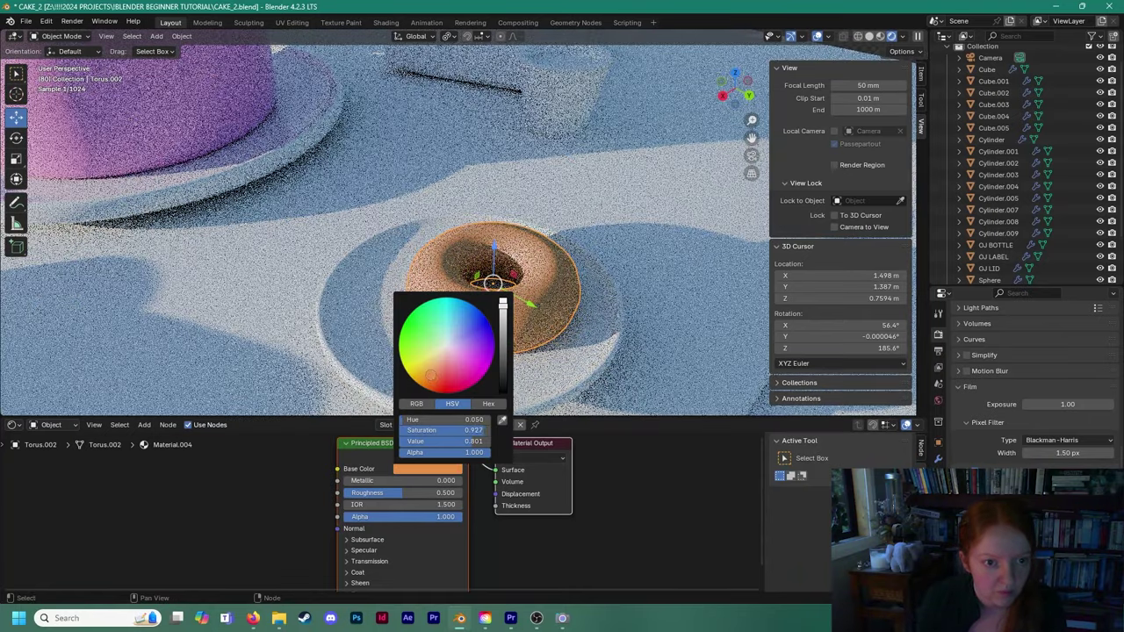
pyautogui.scroll(-5, 394, 351)
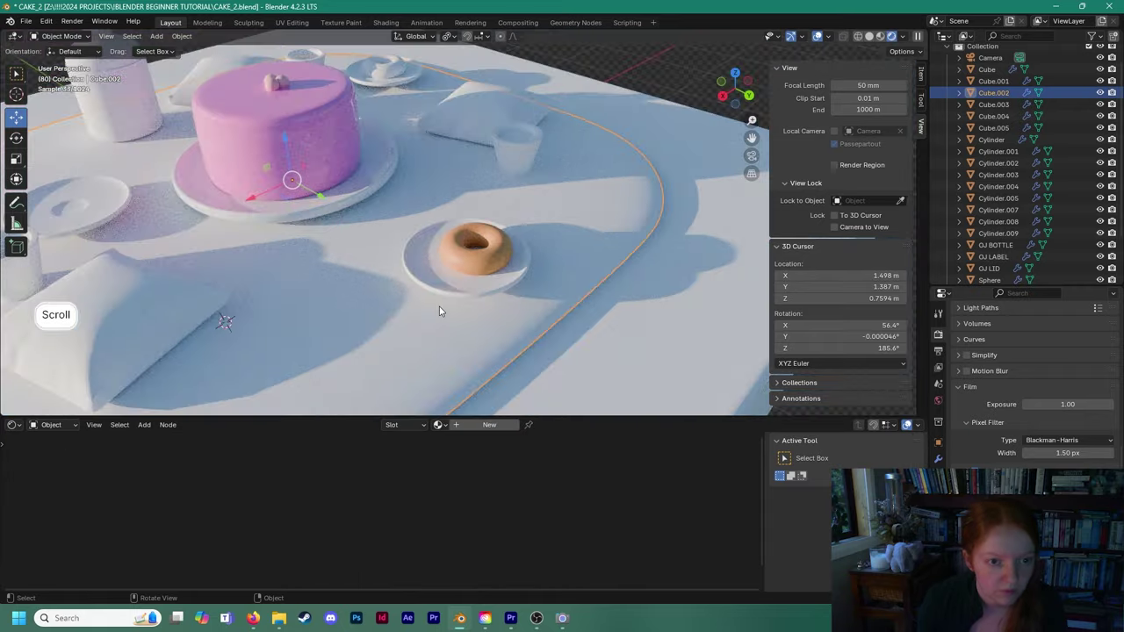
# Rename the orange material of the already coloured front donut as DONUT.
pyautogui.scroll(8, 455, 335)
pyautogui.moveTo(456, 336); pyautogui.dragTo(439, 268, button='middle')
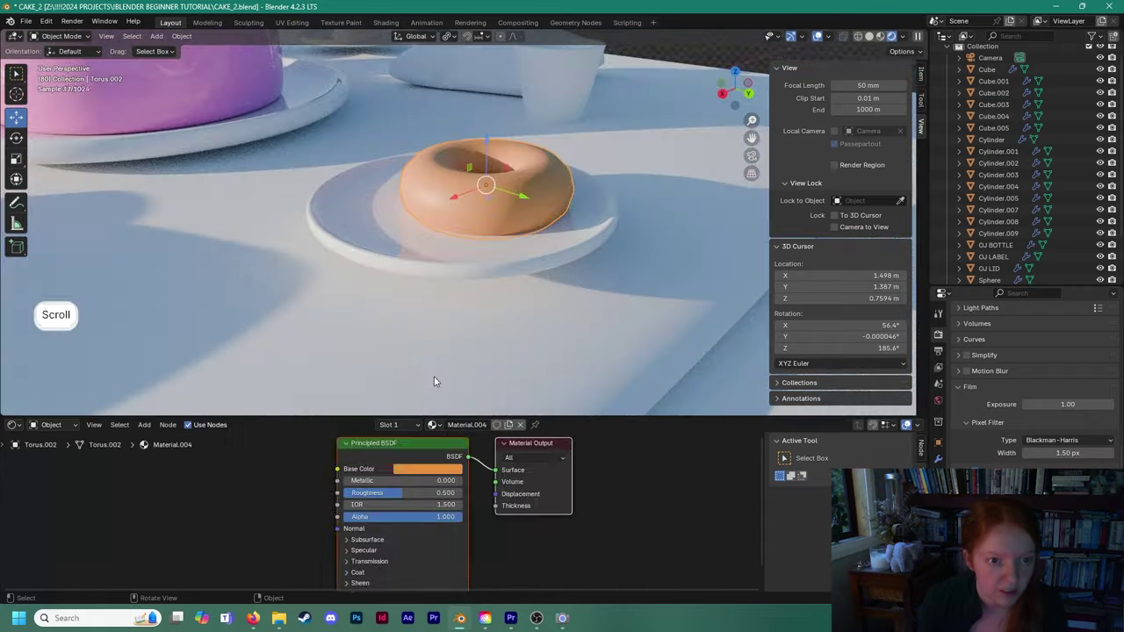
pyautogui.scroll(-4, 424, 358)
pyautogui.keyDown('shift'); pyautogui.moveTo(397, 342); pyautogui.dragTo(511, 399, button='middle'); pyautogui.keyUp('shift')
pyautogui.moveTo(222, 241); pyautogui.dragTo(464, 136, button='middle')
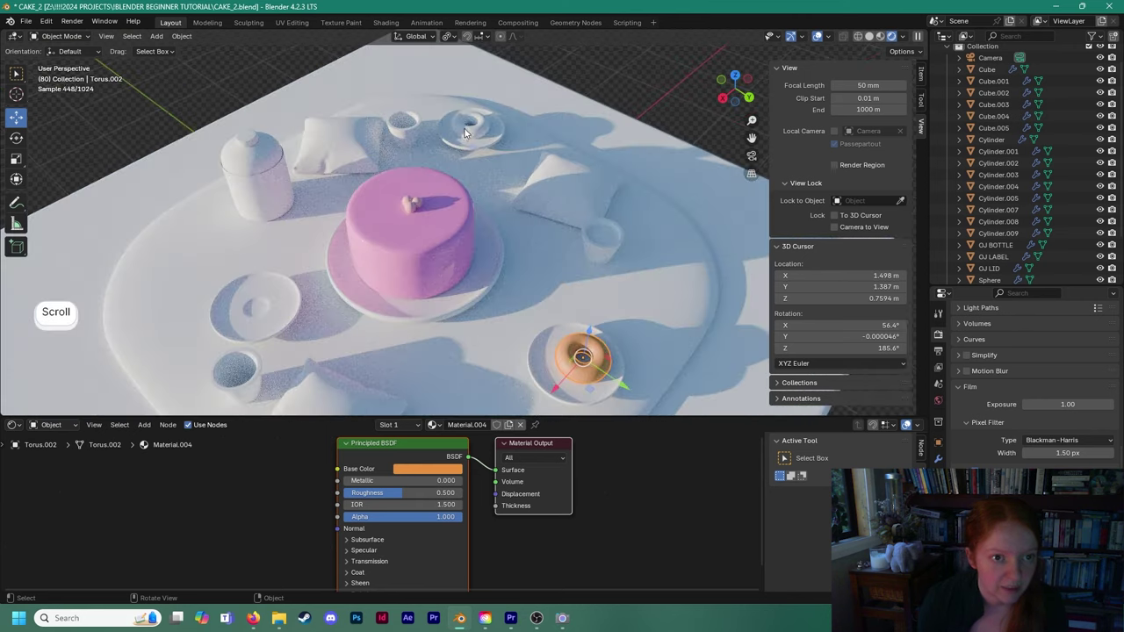
pyautogui.click(466, 132)
pyautogui.click(439, 425)
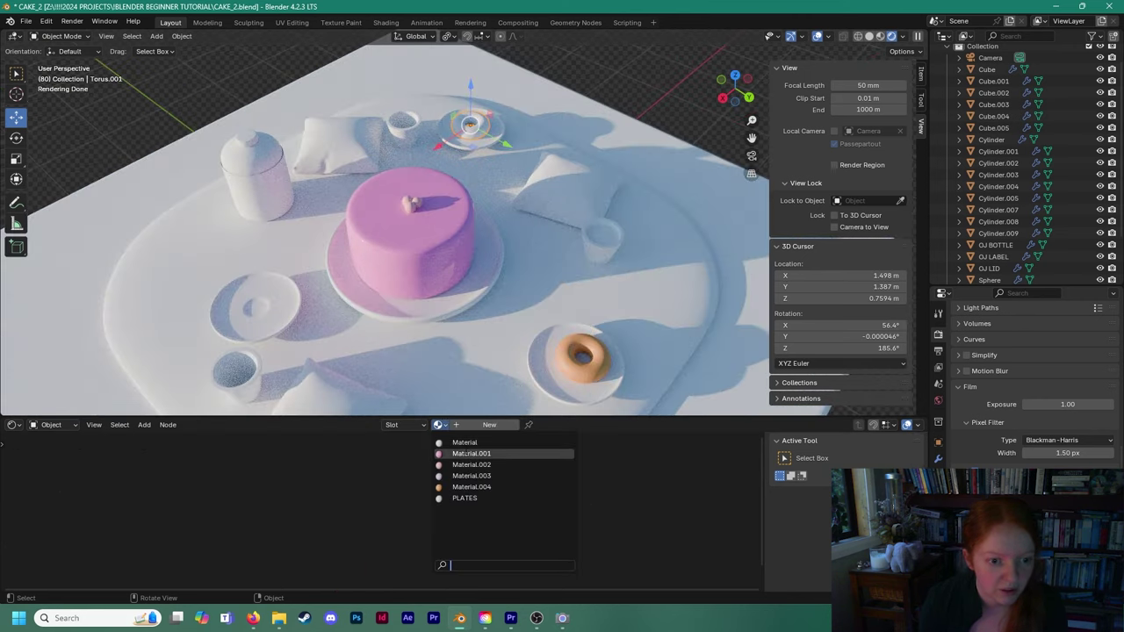
pyautogui.click(572, 369)
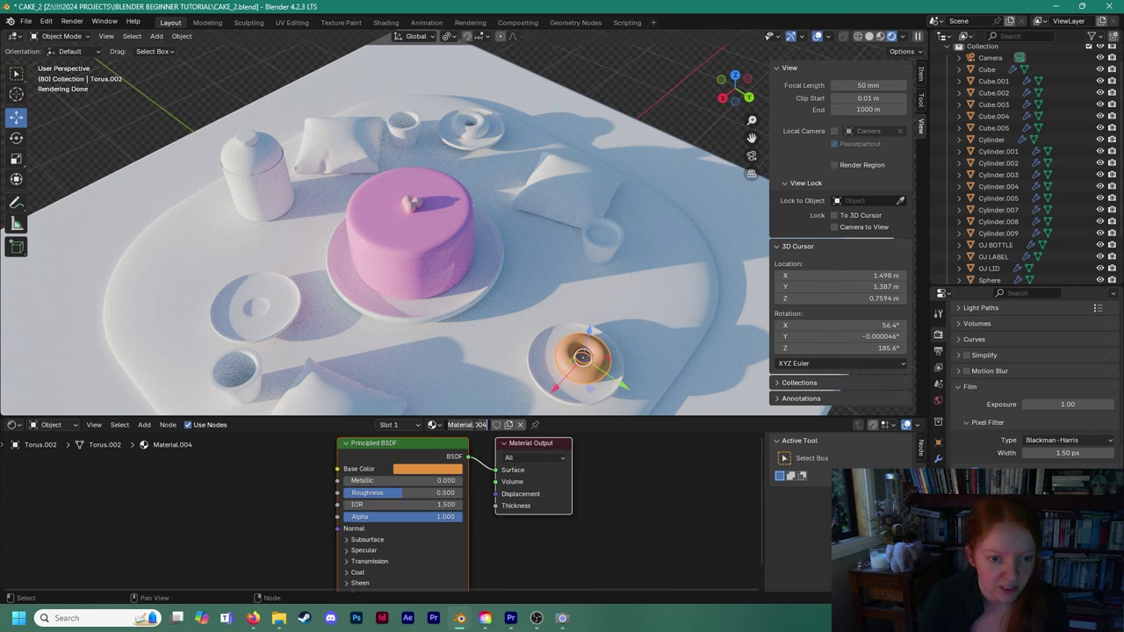
pyautogui.press('BackSpace')
pyautogui.write('DO')
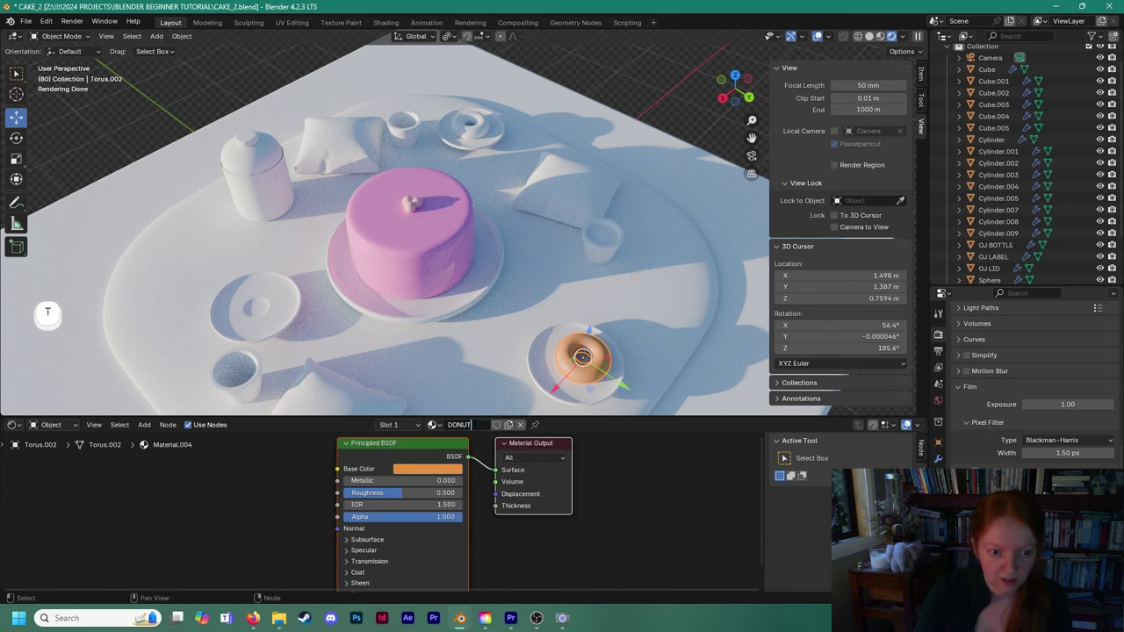
pyautogui.write('NUT')
pyautogui.press('Return')
# Assign the existing DONUT material to the white donut on the plate behind the cake.
pyautogui.click(470, 123)
pyautogui.click(439, 425)
pyautogui.click(463, 443)
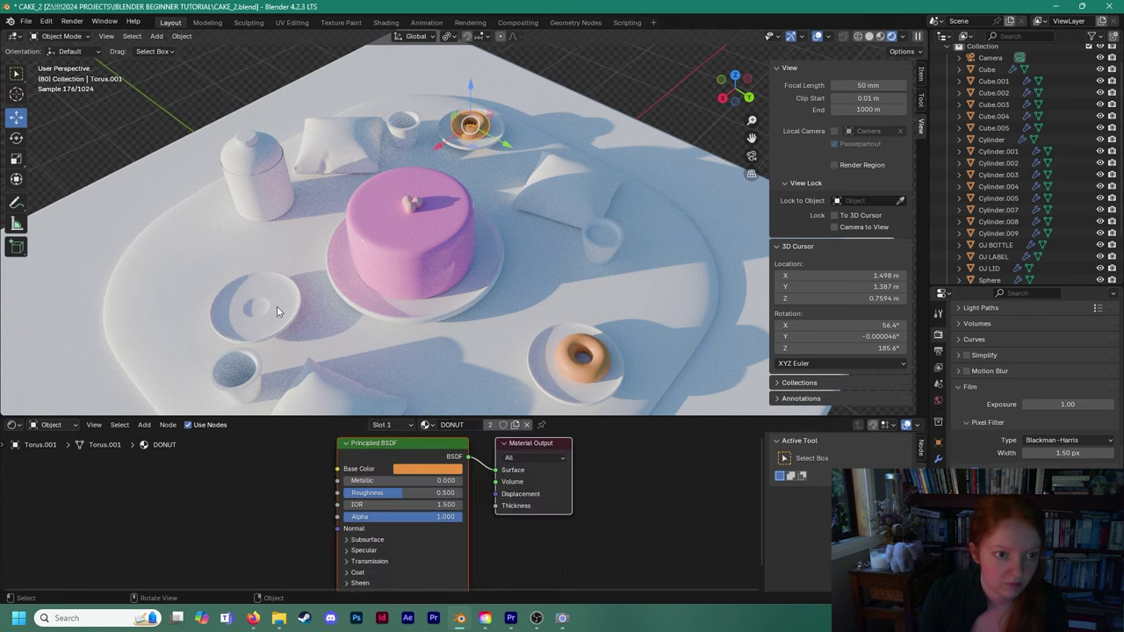
# Duplicate the donut and place the copy on the plate without a donut, in front of the juice bottle.
pyautogui.scroll(-4, 325, 230)
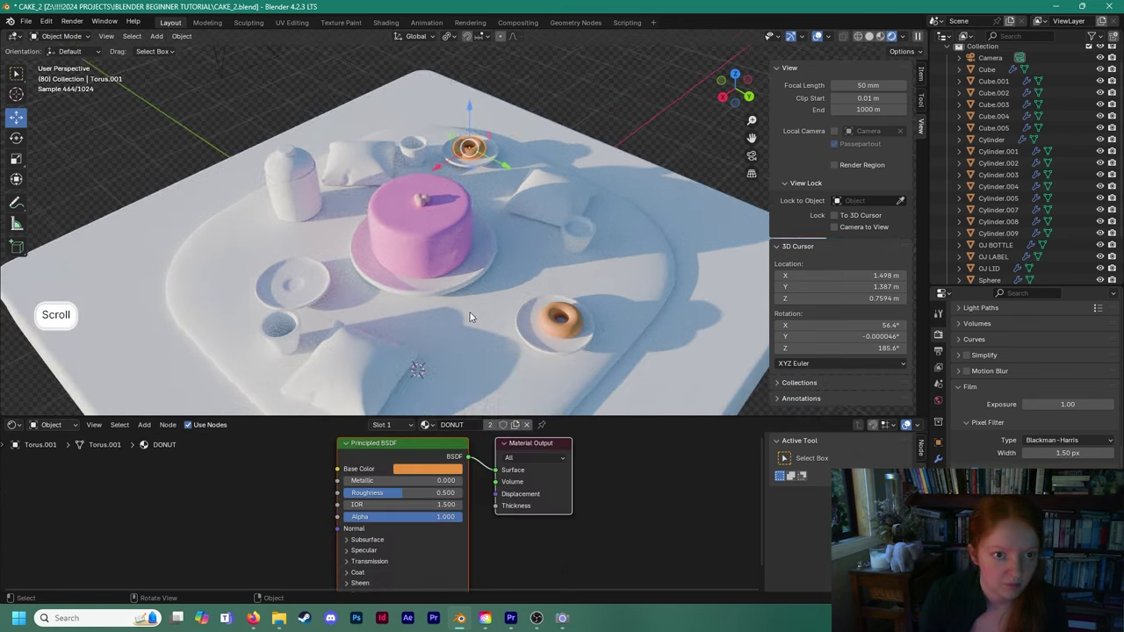
pyautogui.hotkey('shift', 'd')
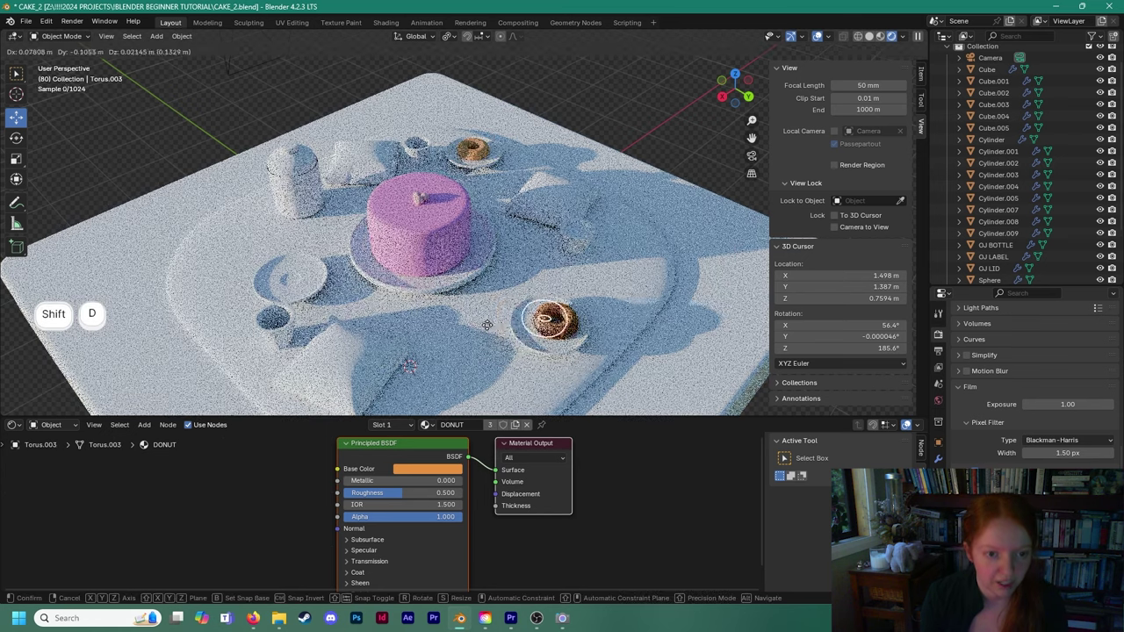
pyautogui.click(586, 344)
pyautogui.moveTo(564, 370); pyautogui.dragTo(321, 301)
pyautogui.click(194, 226)
# Give the OJ BOTTLE a new material with an orange base color of hue 0.037, saturation 0.999 and value 0.801.
pyautogui.keyDown('shift'); pyautogui.moveTo(287, 235); pyautogui.dragTo(308, 172, button='middle'); pyautogui.keyUp('shift')
pyautogui.click(308, 173)
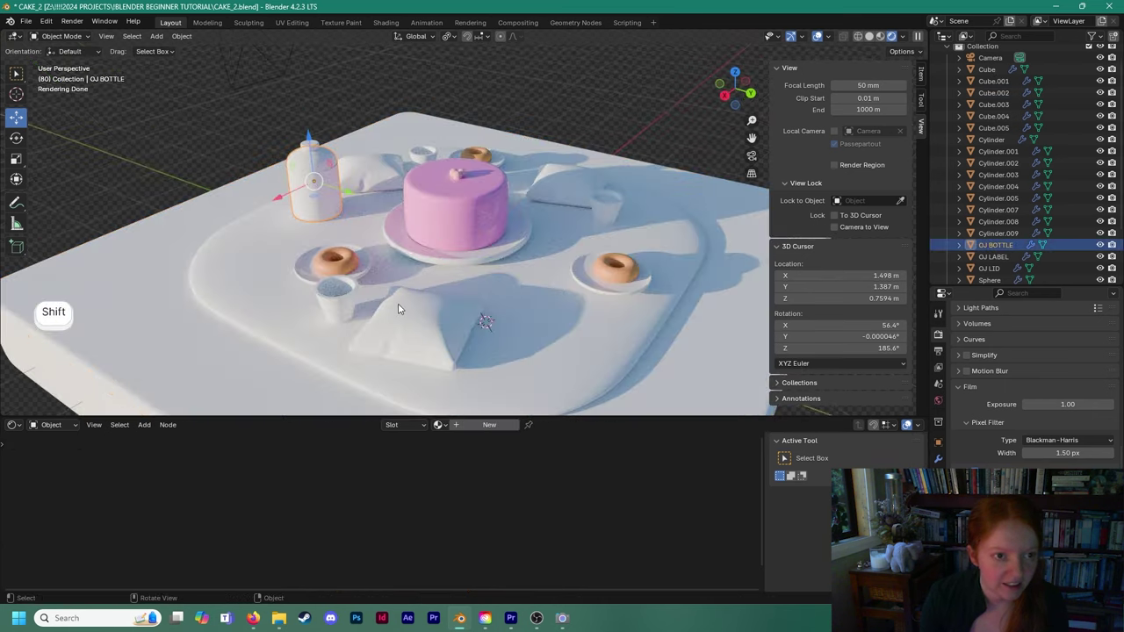
pyautogui.click(455, 425)
pyautogui.click(437, 469)
pyautogui.moveTo(443, 349)
pyautogui.mouseDown()
pyautogui.moveTo(433, 385)
pyautogui.moveTo(423, 379)
pyautogui.mouseUp()
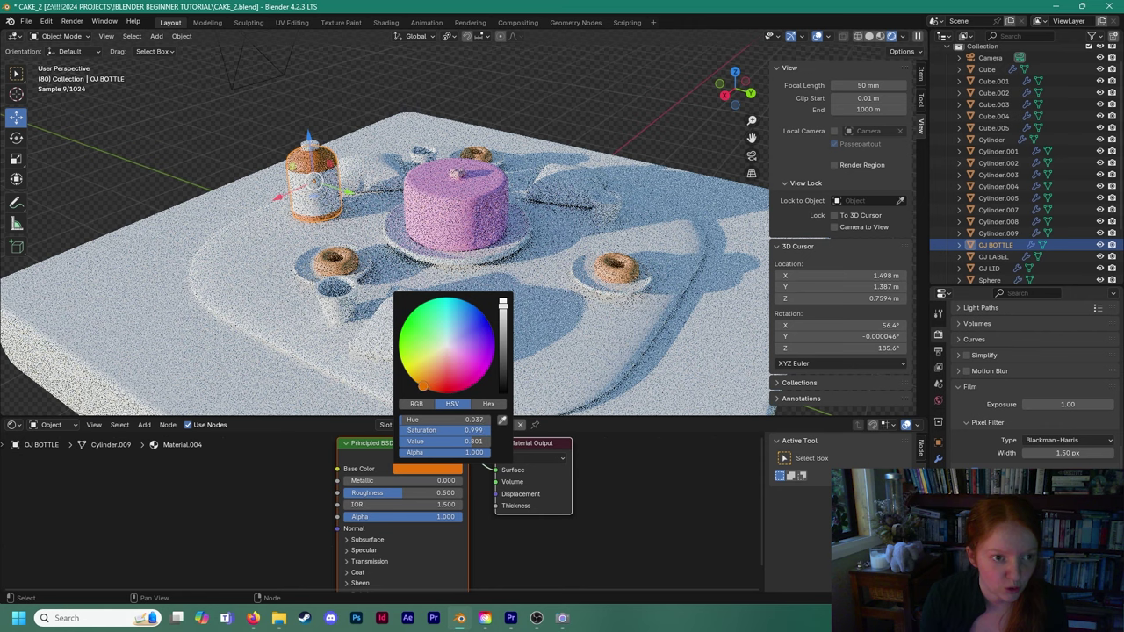
# Shift the juice bottle's base color to a yellower orange with hue 0.070 and saturation 0.983.
pyautogui.scroll(4, 395, 278)
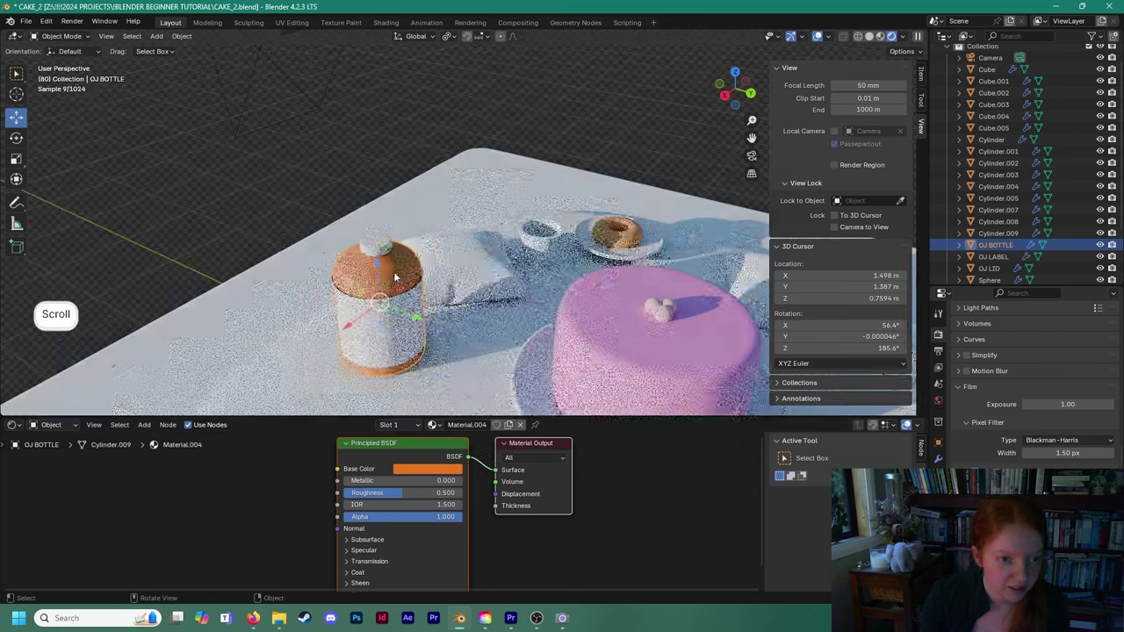
pyautogui.moveTo(394, 278); pyautogui.dragTo(394, 244, button='middle')
pyautogui.scroll(2, 386, 290)
pyautogui.keyDown('shift'); pyautogui.moveTo(377, 307); pyautogui.dragTo(464, 259, button='middle'); pyautogui.keyUp('shift')
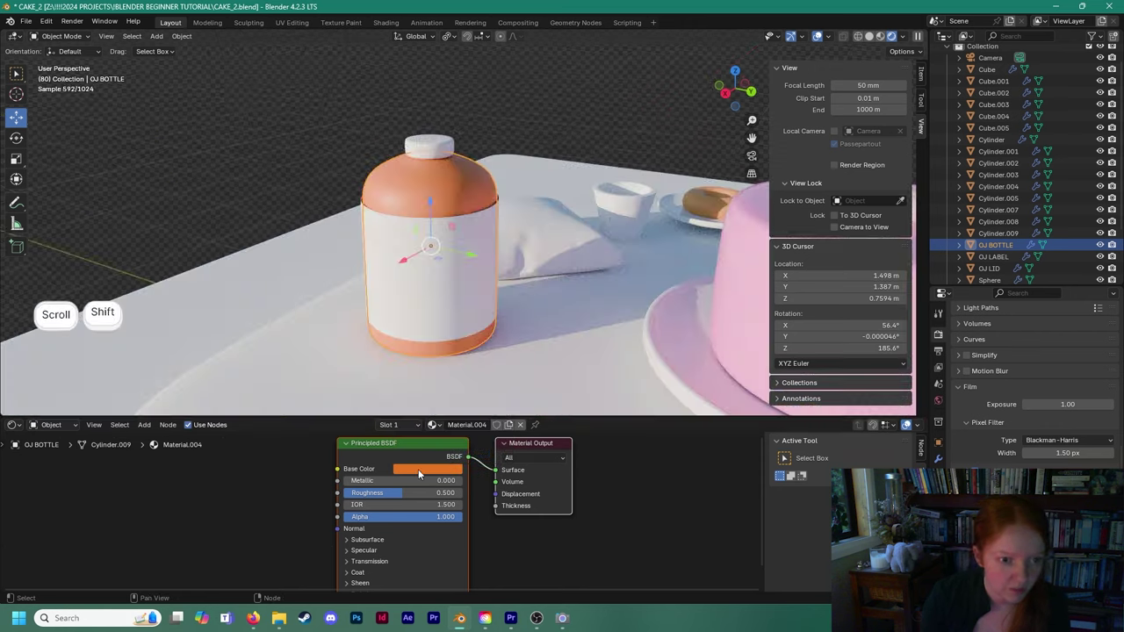
pyautogui.click(418, 469)
pyautogui.click(426, 380)
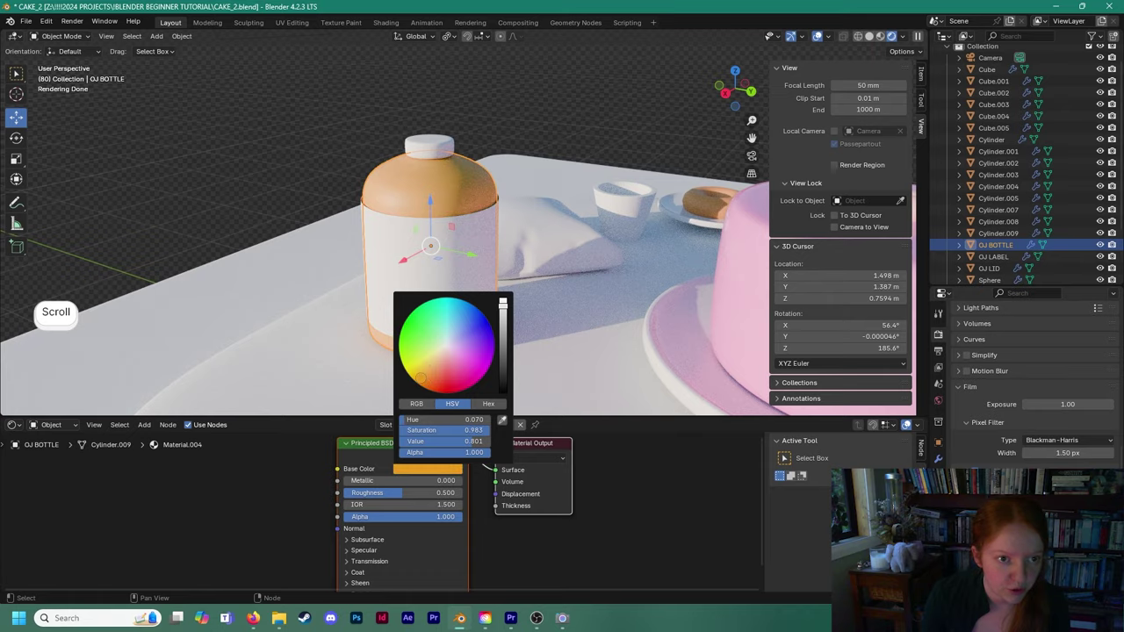
# Look over the whole picnic scene and examine the juice bottle's lid up close.
pyautogui.scroll(-10, 298, 190)
pyautogui.moveTo(336, 244); pyautogui.dragTo(510, 180, button='middle')
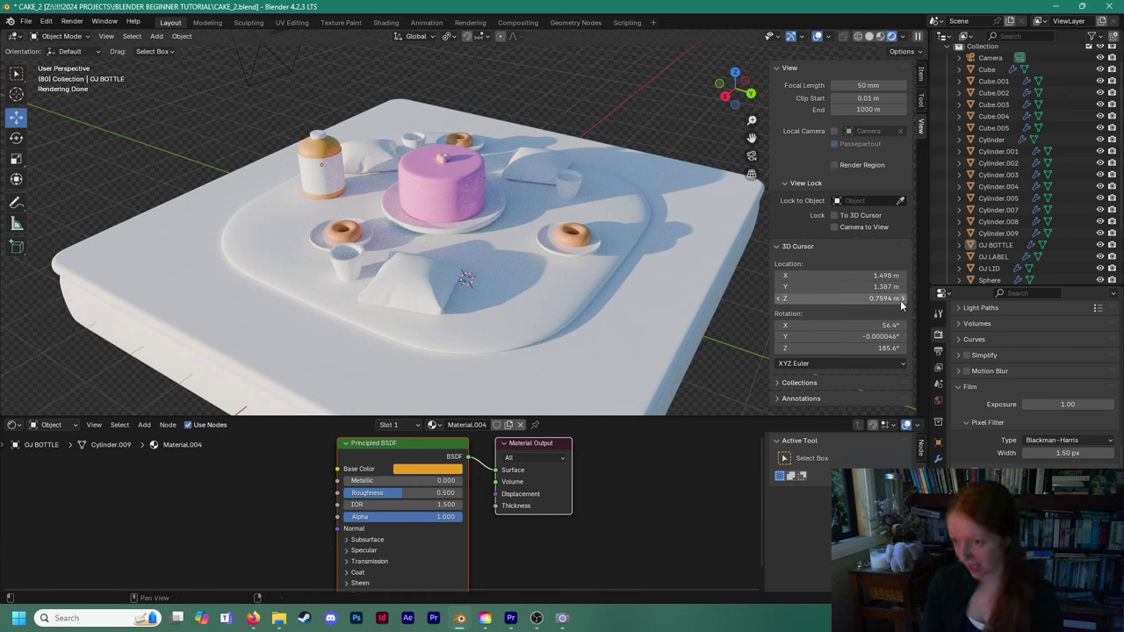
pyautogui.scroll(5, 577, 251)
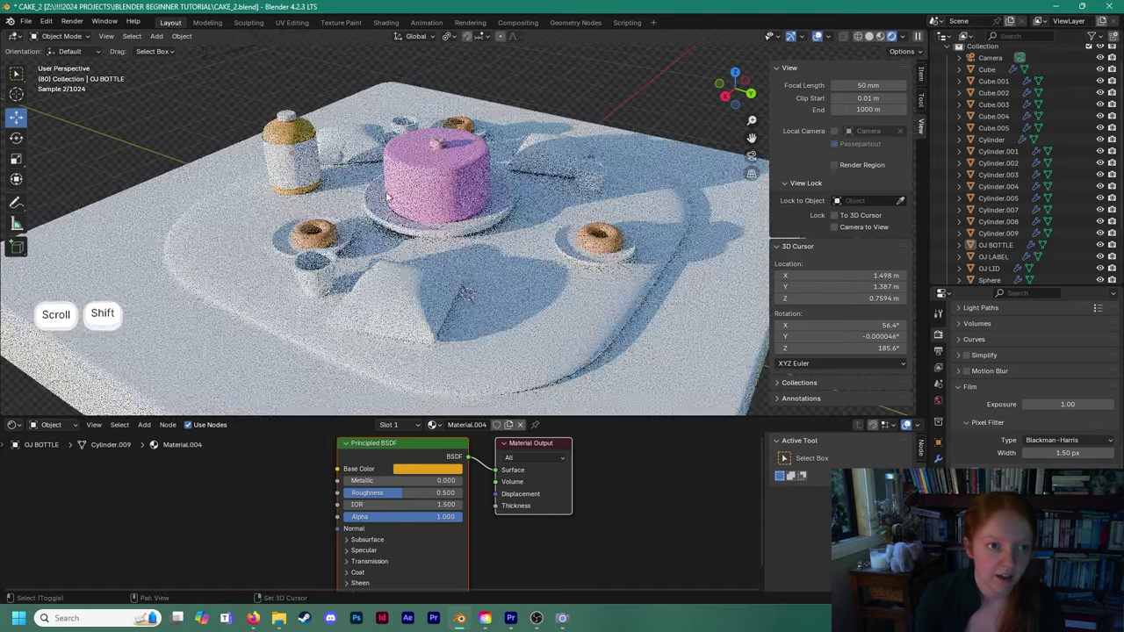
pyautogui.scroll(3, 577, 251)
pyautogui.keyDown('shift'); pyautogui.moveTo(577, 251); pyautogui.dragTo(610, 279, button='middle'); pyautogui.keyUp('shift')
pyautogui.click(444, 141)
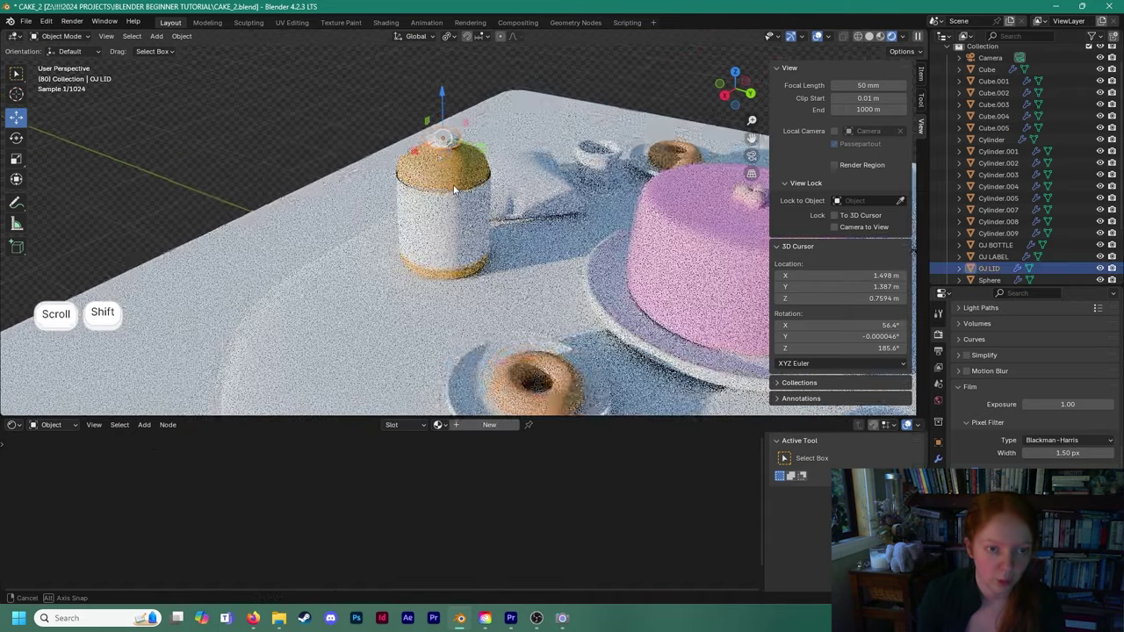
pyautogui.scroll(2, 503, 110)
pyautogui.keyDown('shift'); pyautogui.moveTo(402, 132); pyautogui.dragTo(410, 221, button='middle'); pyautogui.keyUp('shift')
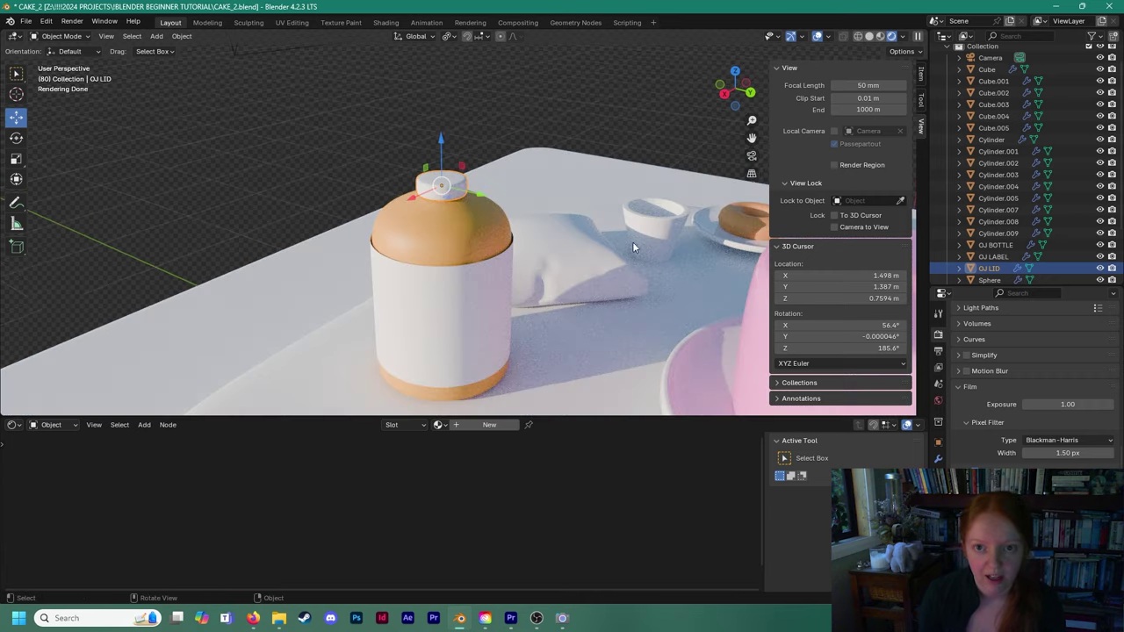
# Check the scene and the pink cake's material in Material Preview shading, and return to Rendered shading.
pyautogui.scroll(-6, 632, 245)
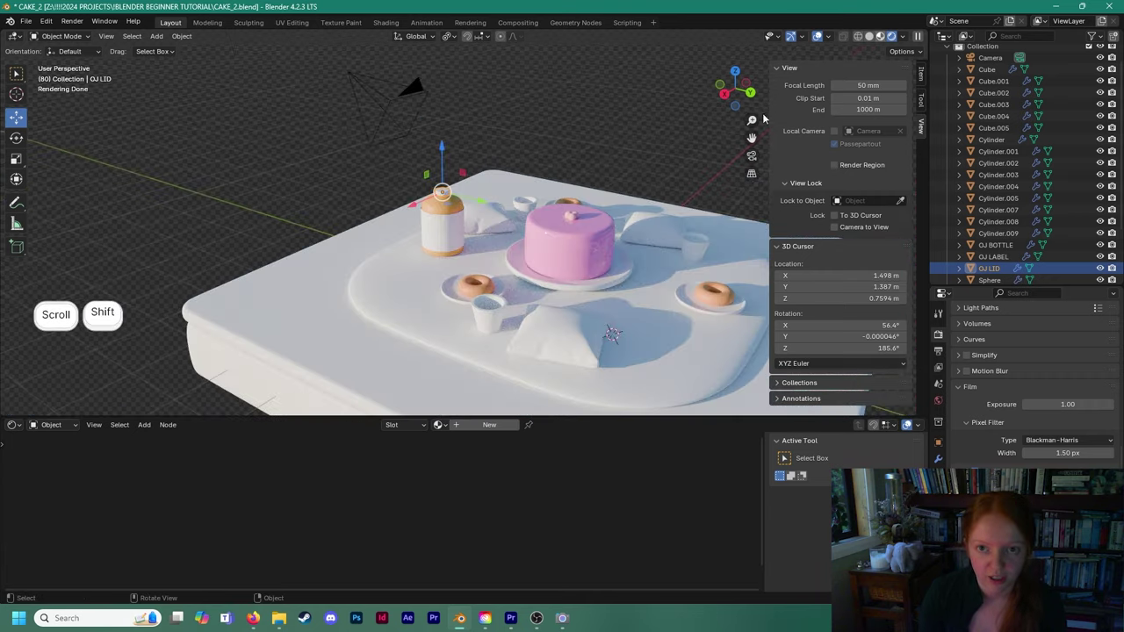
pyautogui.click(880, 36)
pyautogui.moveTo(609, 207)
pyautogui.mouseDown(button='middle')
pyautogui.moveTo(580, 246)
pyautogui.moveTo(547, 254)
pyautogui.moveTo(527, 207)
pyautogui.moveTo(571, 214)
pyautogui.mouseUp(button='middle')
pyautogui.scroll(2, 607, 265)
pyautogui.scroll(-1, 547, 194)
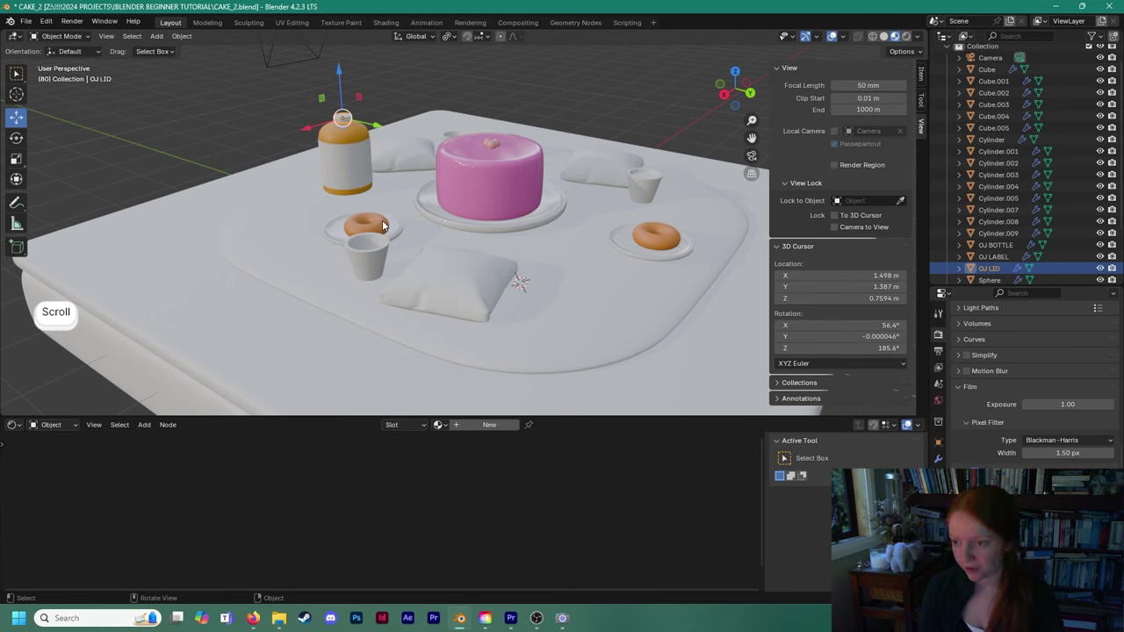
pyautogui.click(489, 180)
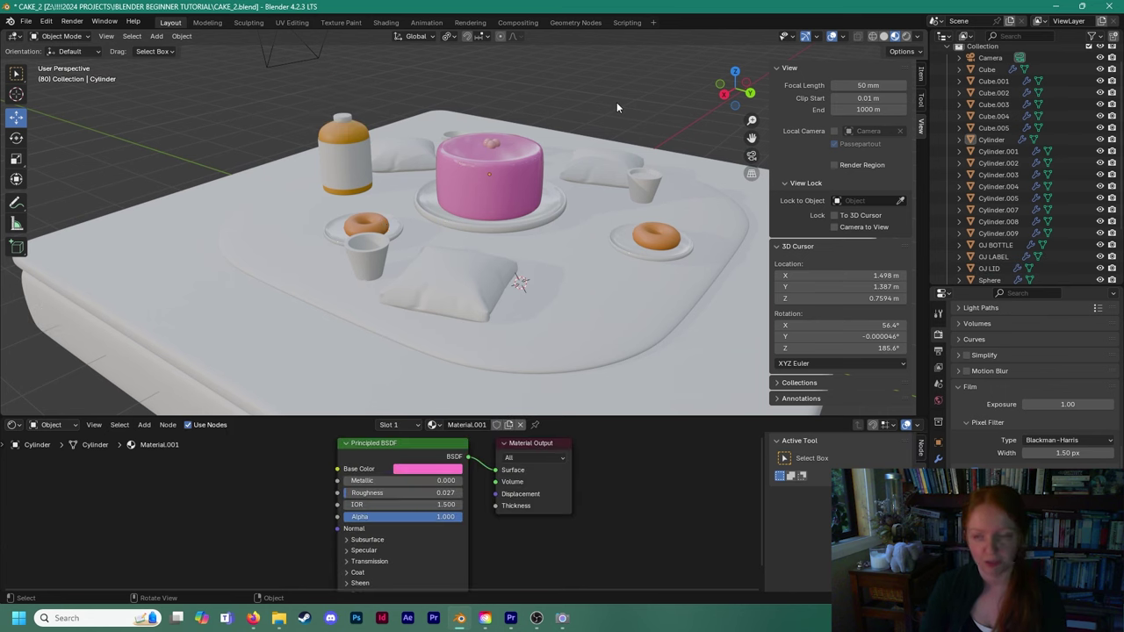
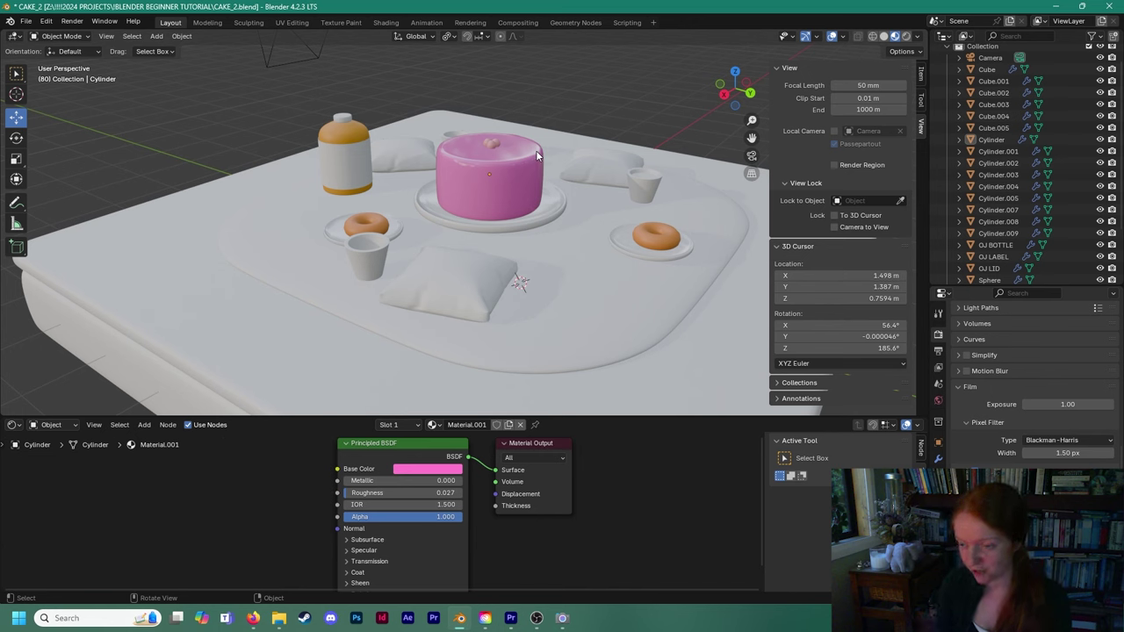
pyautogui.click(905, 37)
# Give the juice bottle's lid a new material with a darkened olive-yellow base color.
pyautogui.scroll(5, 358, 167)
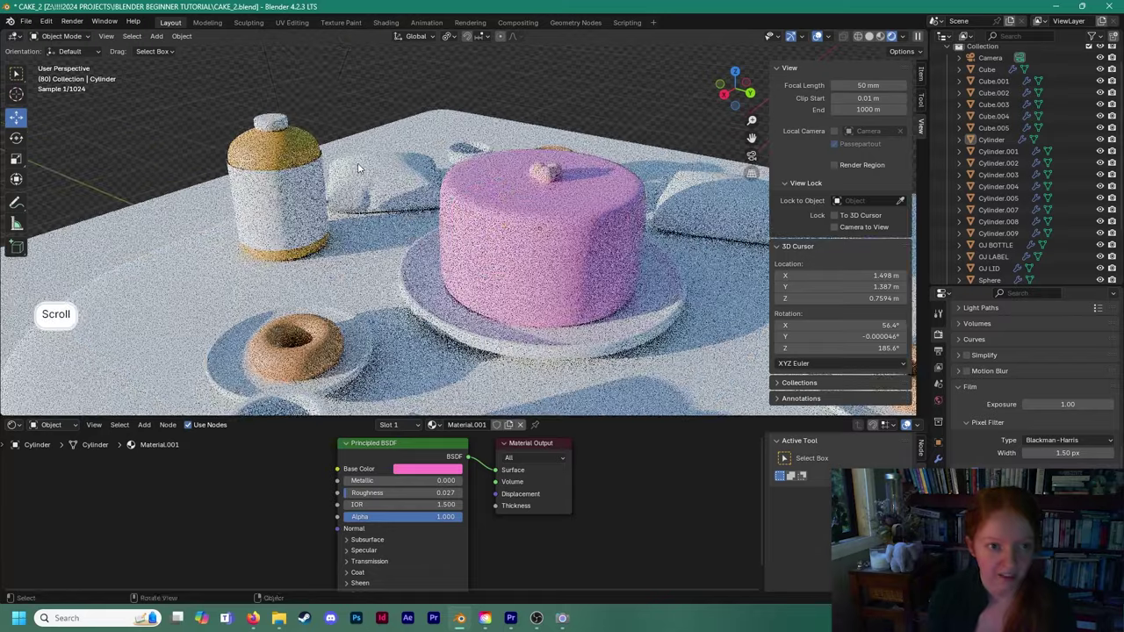
pyautogui.keyDown('shift'); pyautogui.moveTo(358, 167); pyautogui.dragTo(416, 191, button='middle'); pyautogui.keyUp('shift')
pyautogui.click(387, 167)
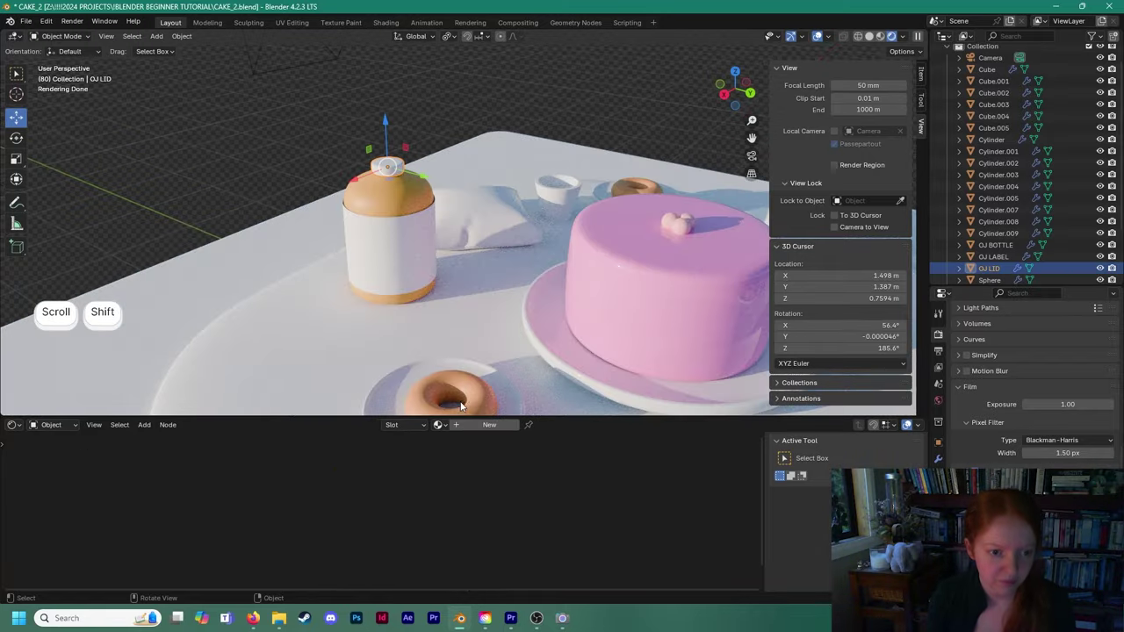
pyautogui.click(439, 425)
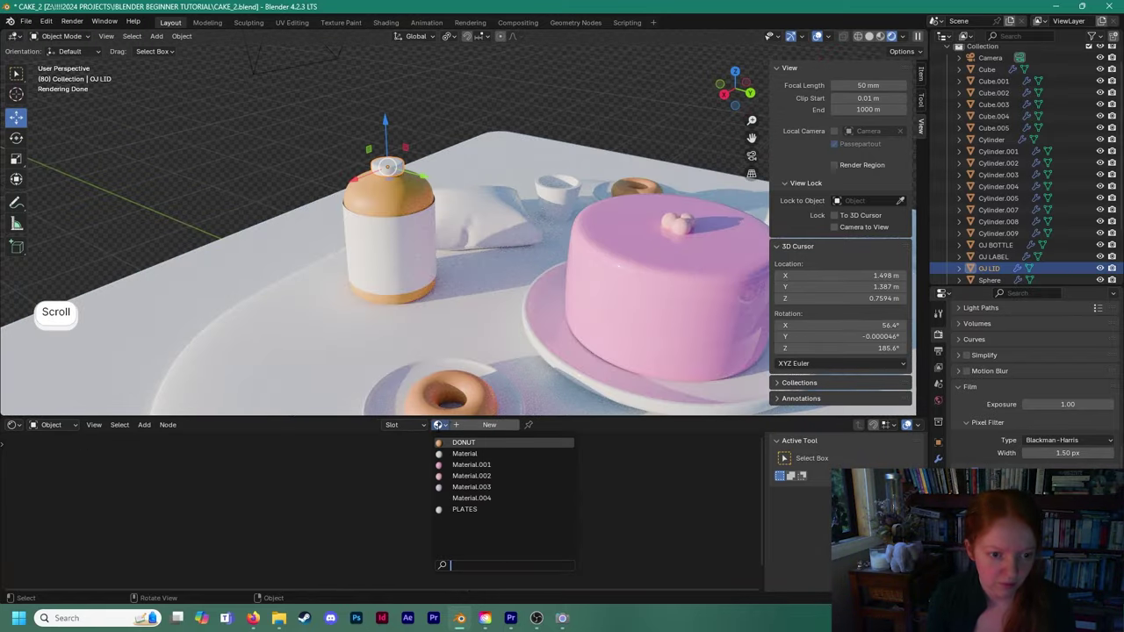
pyautogui.click(474, 423)
pyautogui.click(428, 469)
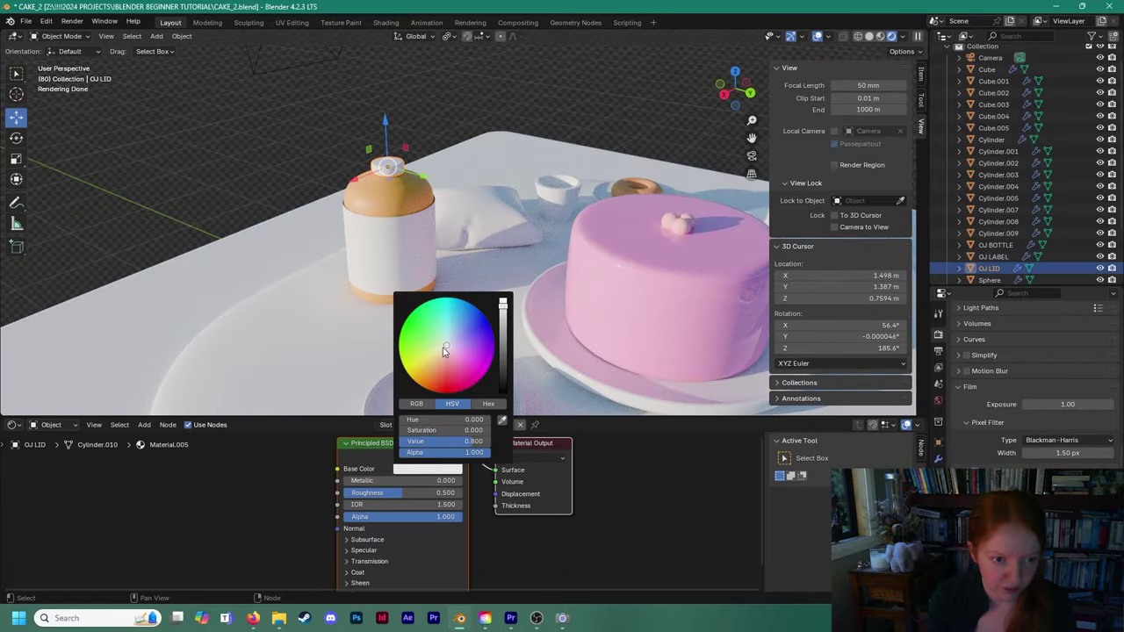
pyautogui.moveTo(440, 350); pyautogui.dragTo(418, 340)
pyautogui.moveTo(502, 306); pyautogui.dragTo(503, 336)
pyautogui.click(421, 359)
pyautogui.click(401, 108)
# Give the juice bottle's label a new material with a pale cream-yellow base color.
pyautogui.moveTo(370, 279); pyautogui.dragTo(392, 256, button='middle')
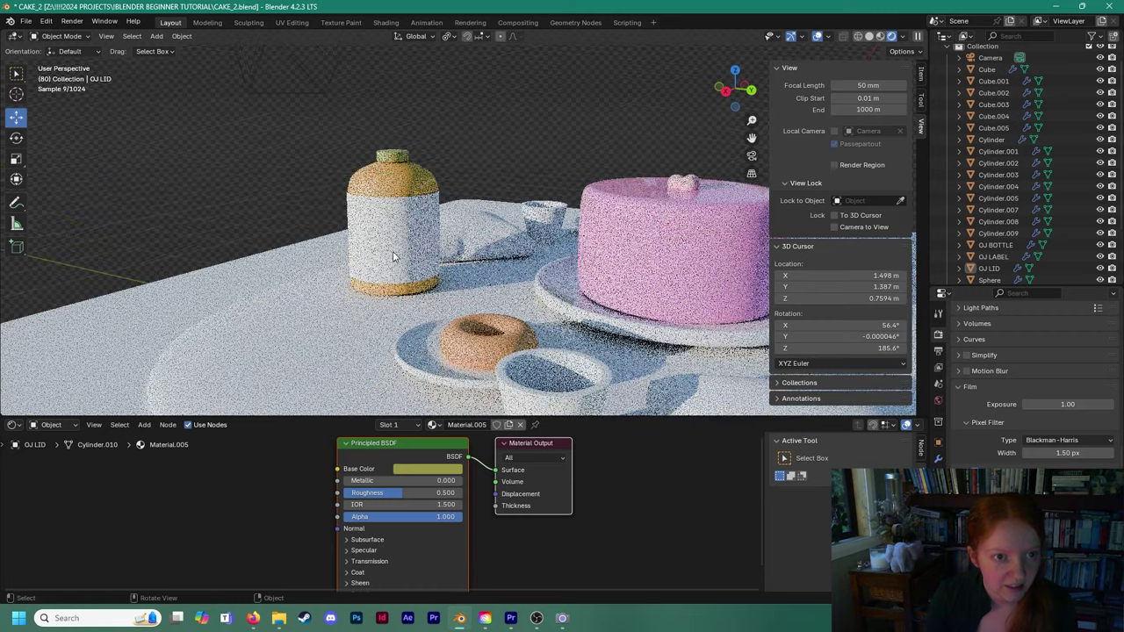
pyautogui.click(393, 256)
pyautogui.click(476, 427)
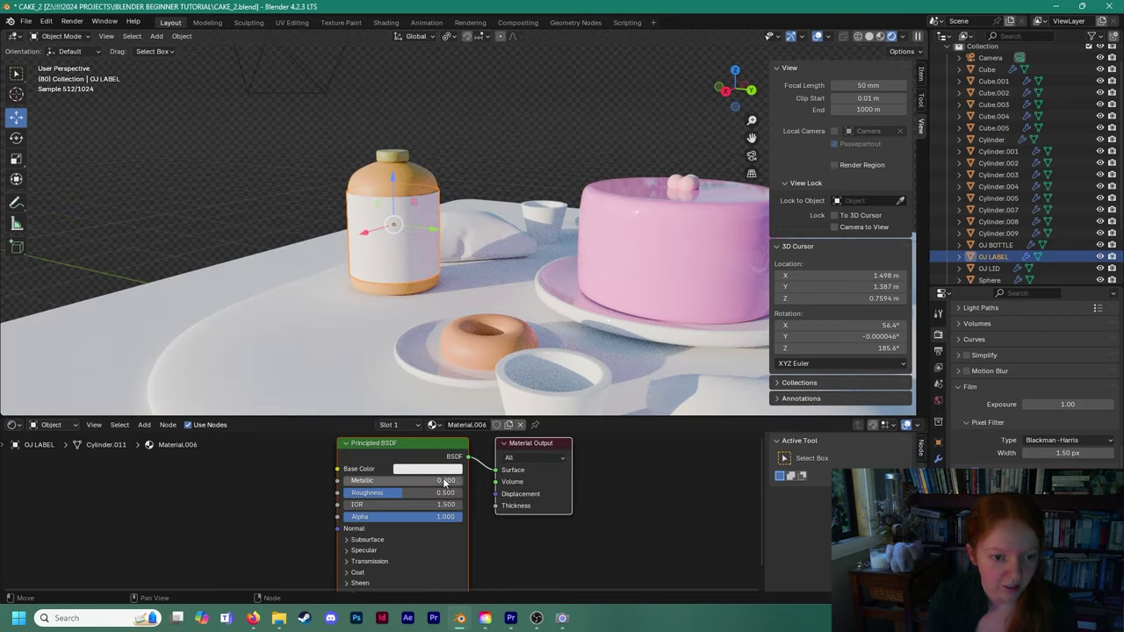
pyautogui.click(427, 469)
pyautogui.moveTo(445, 355); pyautogui.dragTo(434, 353)
pyautogui.click(488, 200)
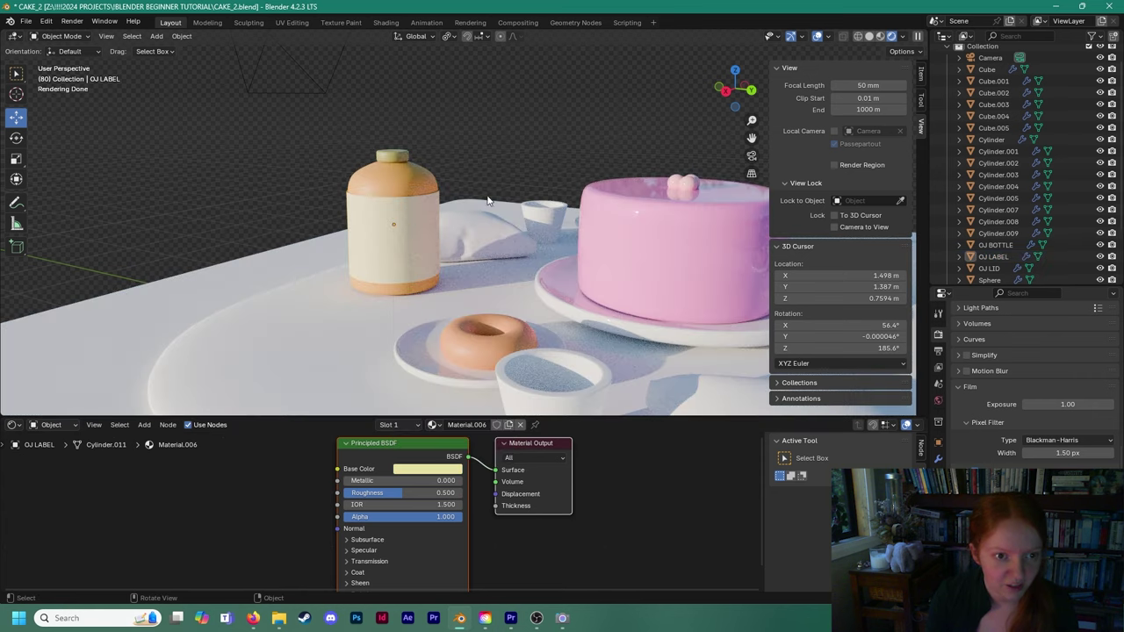
# Give the ground's top slab a new material with a green base color of hue 0.211, saturation 0.882 and value 0.522.
pyautogui.scroll(-2, 450, 276)
pyautogui.keyDown('shift'); pyautogui.moveTo(450, 276); pyautogui.dragTo(382, 308, button='middle'); pyautogui.keyUp('shift')
pyautogui.scroll(-2, 383, 309)
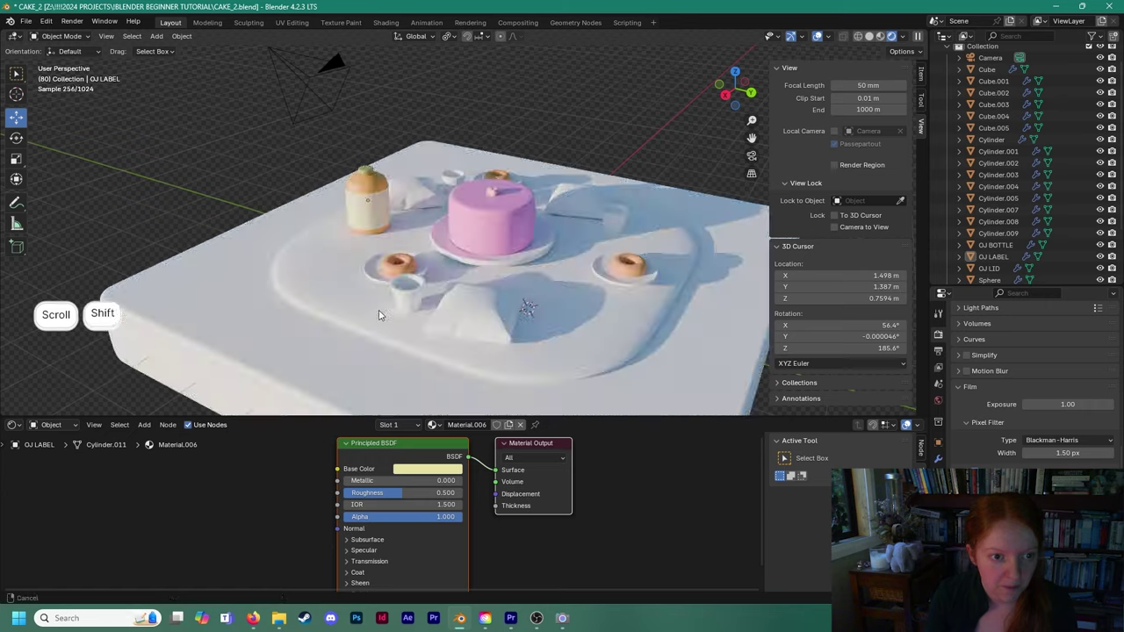
pyautogui.scroll(-2, 343, 316)
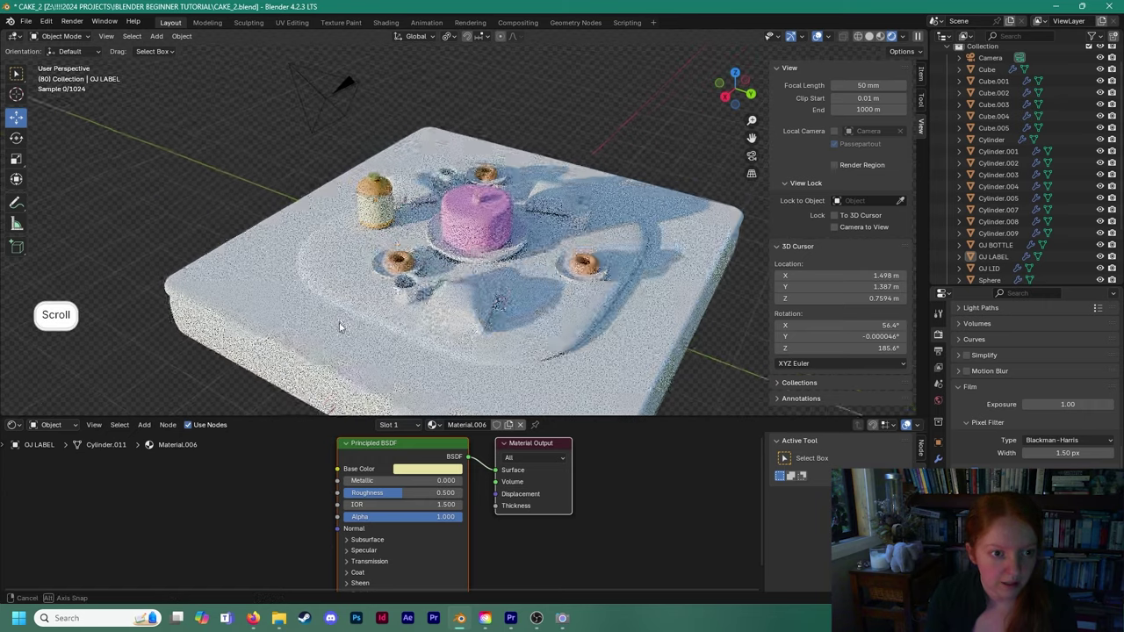
pyautogui.click(332, 333)
pyautogui.keyDown('shift'); pyautogui.moveTo(331, 334); pyautogui.dragTo(343, 309, button='middle'); pyautogui.keyUp('shift')
pyautogui.click(482, 431)
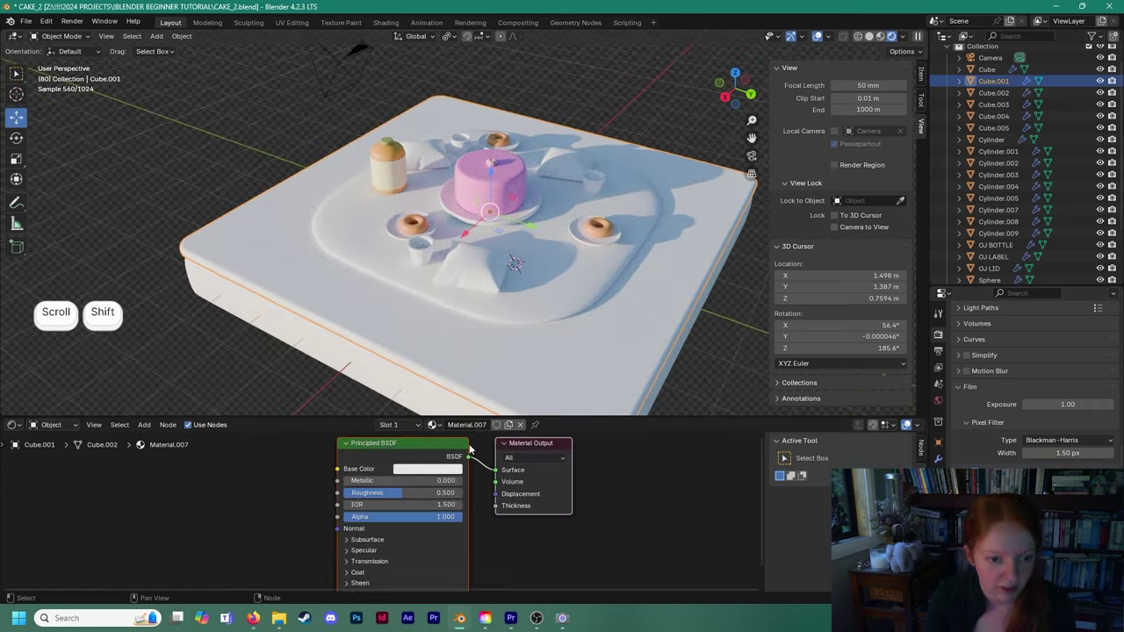
pyautogui.click(428, 469)
pyautogui.click(426, 346)
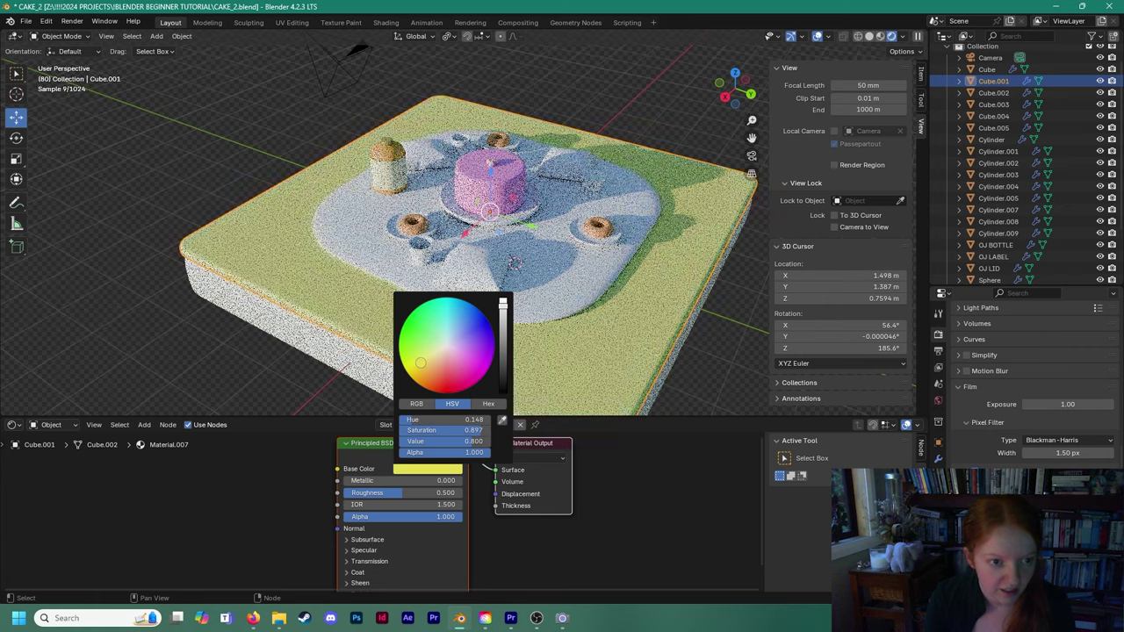
pyautogui.moveTo(421, 363); pyautogui.dragTo(418, 355)
pyautogui.moveTo(506, 309); pyautogui.dragTo(503, 319)
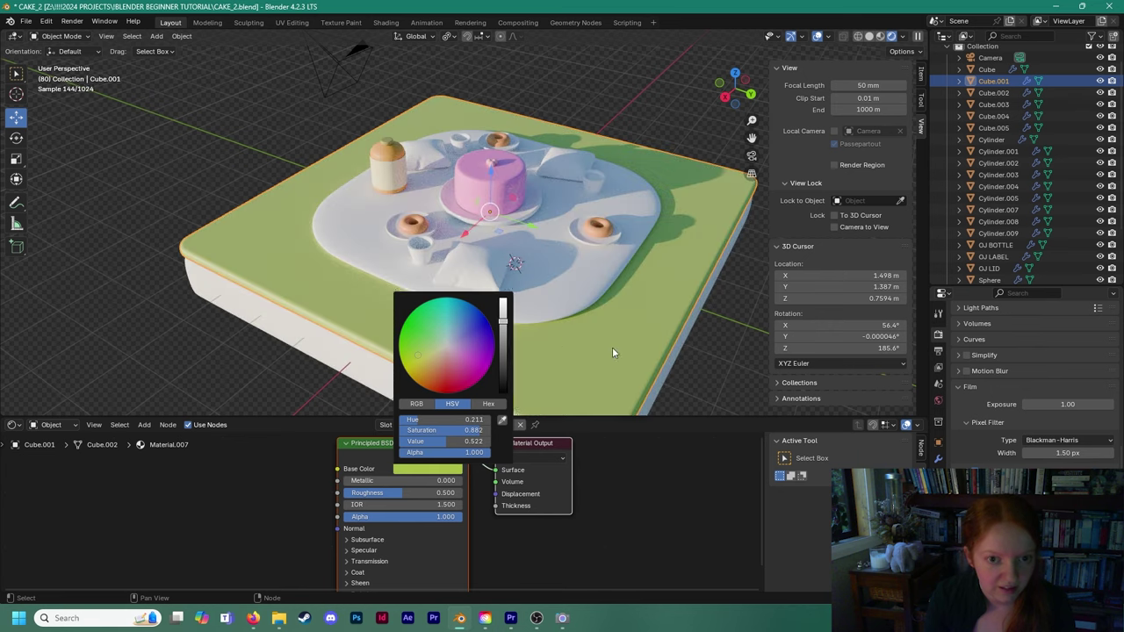
pyautogui.click(672, 380)
# Give the ground's lower block a new material with a brown base color of hue 0.056, saturation 0.976 and value 0.504.
pyautogui.keyDown('shift'); pyautogui.moveTo(671, 382); pyautogui.dragTo(558, 277, button='middle'); pyautogui.keyUp('shift')
pyautogui.click(488, 349)
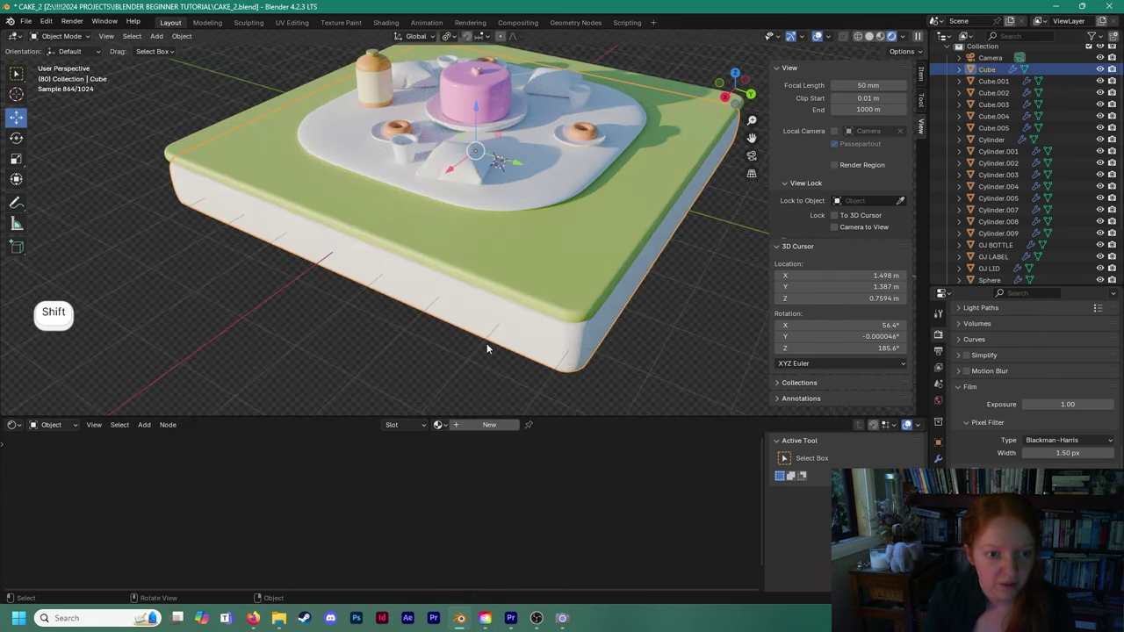
pyautogui.click(468, 424)
pyautogui.click(428, 469)
pyautogui.click(424, 380)
pyautogui.moveTo(499, 316); pyautogui.dragTo(501, 323)
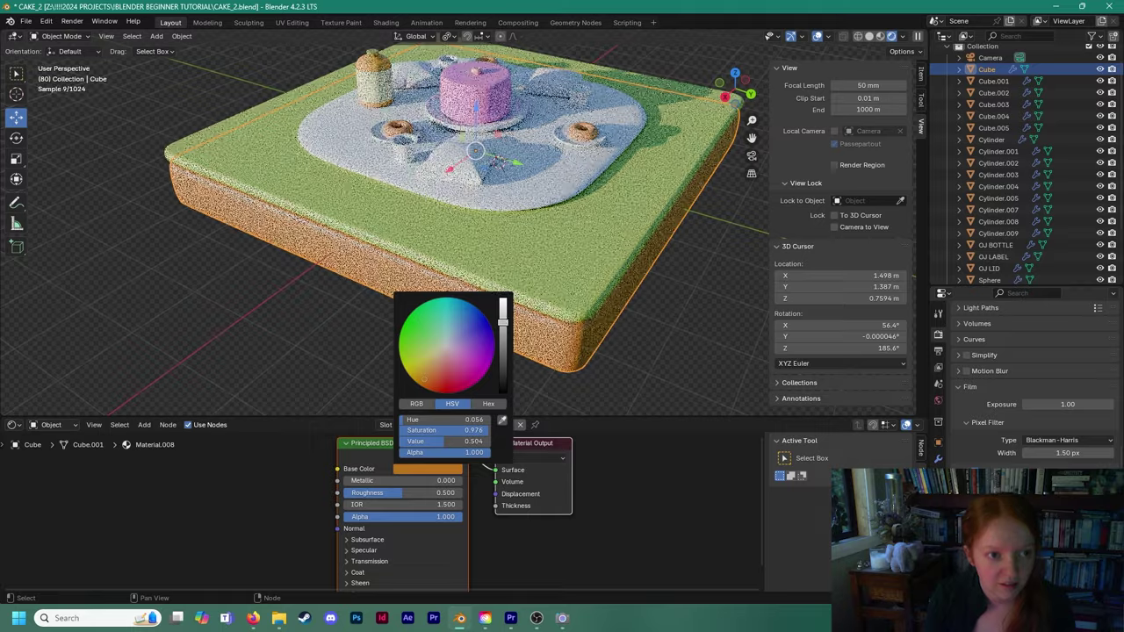
# Give the front pillow a new pink material with hue 0.968, saturation 0.552 and value 0.800, and name it PILLOW.
pyautogui.moveTo(596, 308); pyautogui.dragTo(474, 354, button='middle')
pyautogui.scroll(2, 456, 339)
pyautogui.keyDown('shift'); pyautogui.scroll(-3, 448, 299); pyautogui.keyUp('shift')
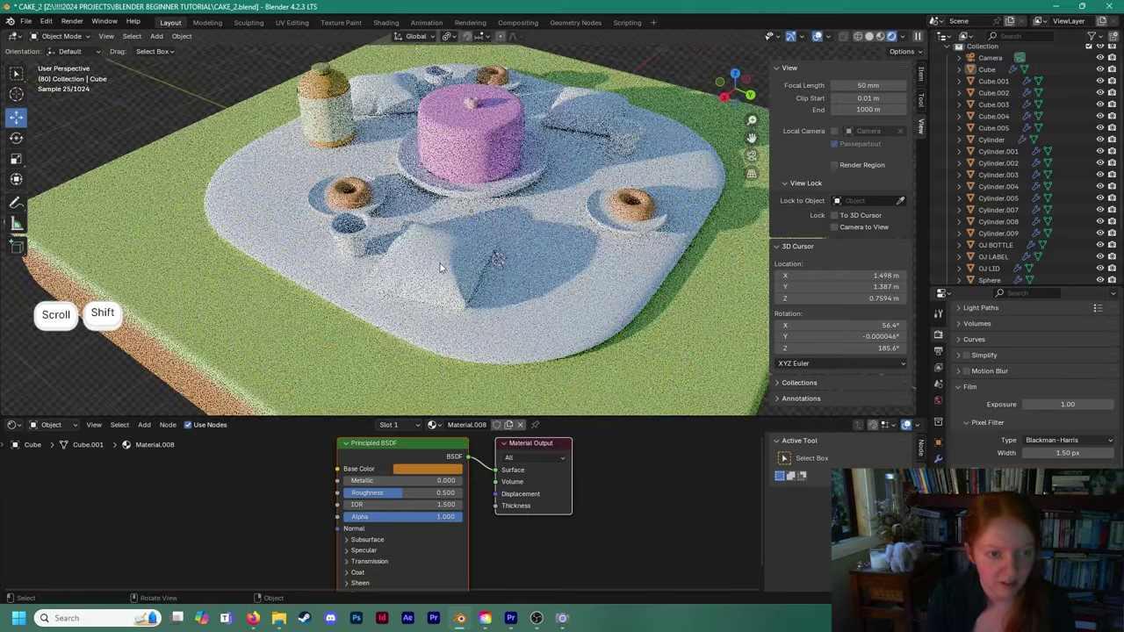
pyautogui.click(426, 264)
pyautogui.scroll(2, 425, 279)
pyautogui.click(489, 425)
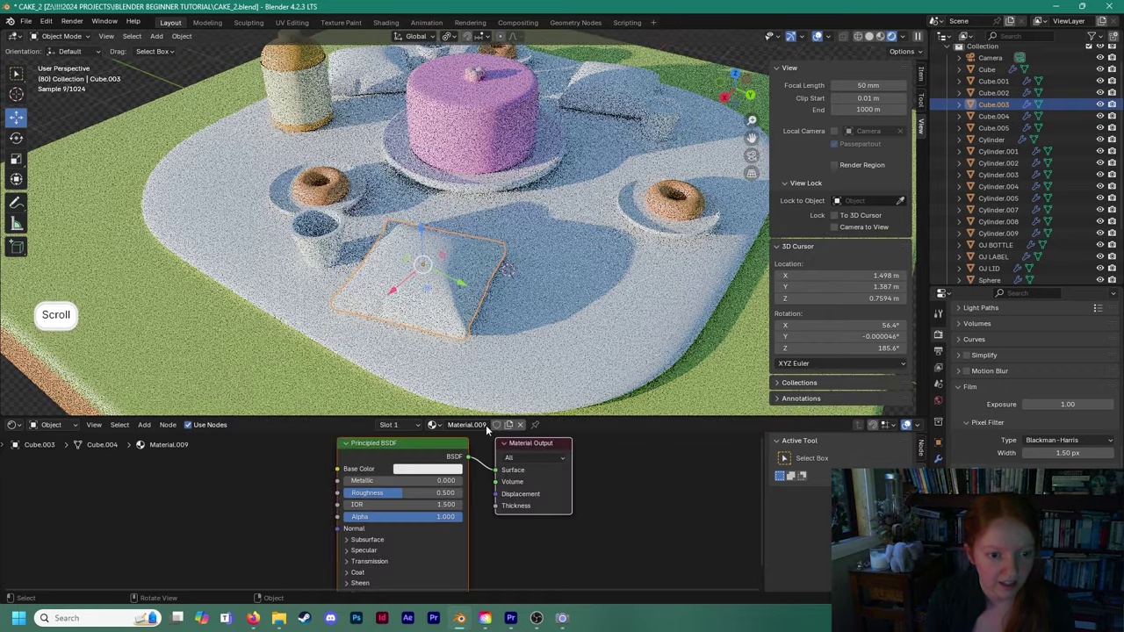
pyautogui.click(434, 469)
pyautogui.moveTo(443, 352); pyautogui.dragTo(449, 359)
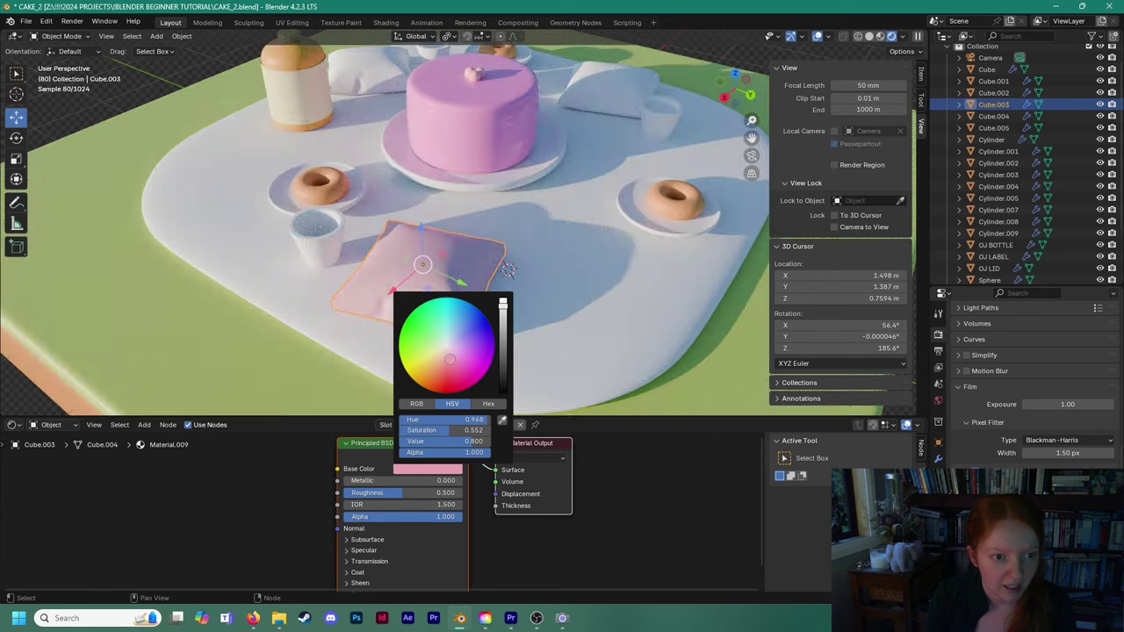
pyautogui.scroll(-2, 363, 325)
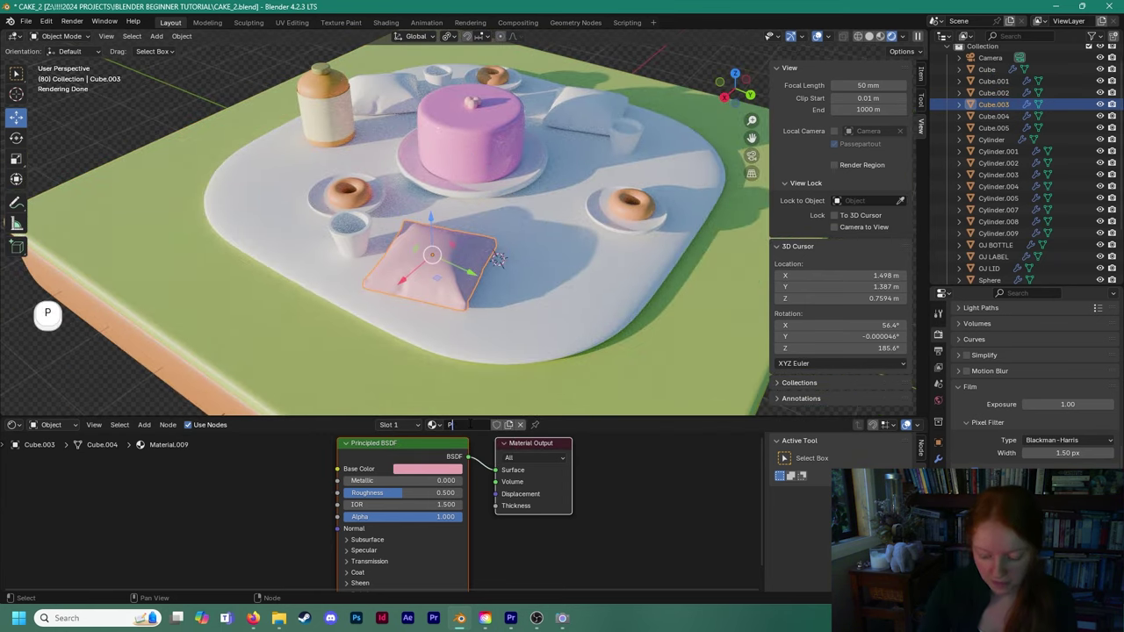
pyautogui.press('Return')
# Assign the existing PILLOW material to the other two pillows behind the cake.
pyautogui.click(601, 121)
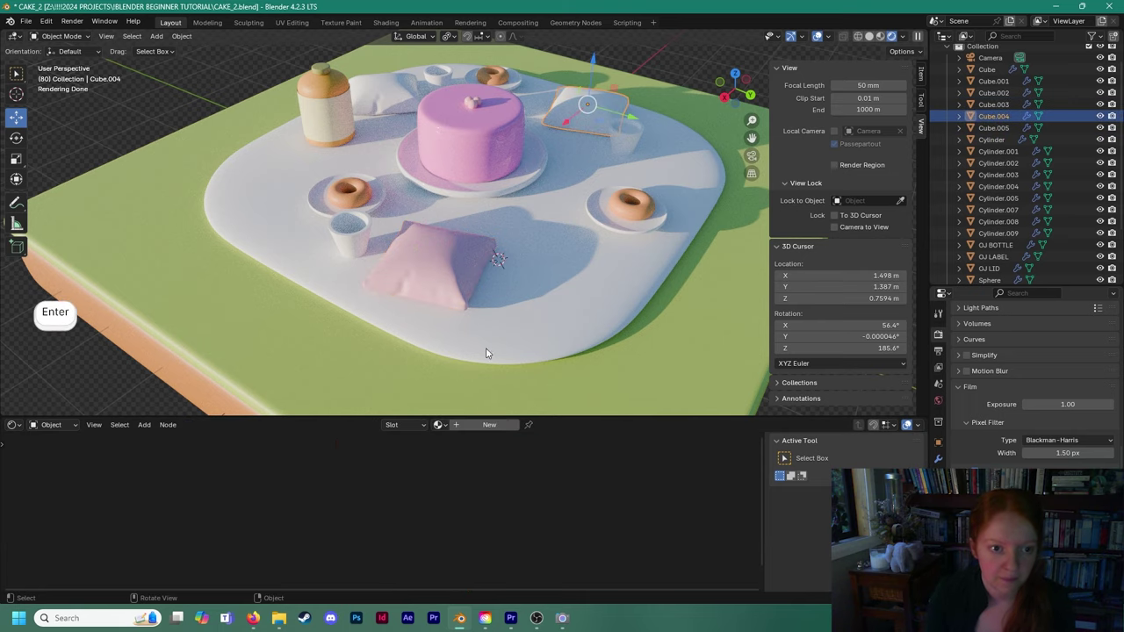
pyautogui.click(437, 425)
pyautogui.scroll(-4, 505, 492)
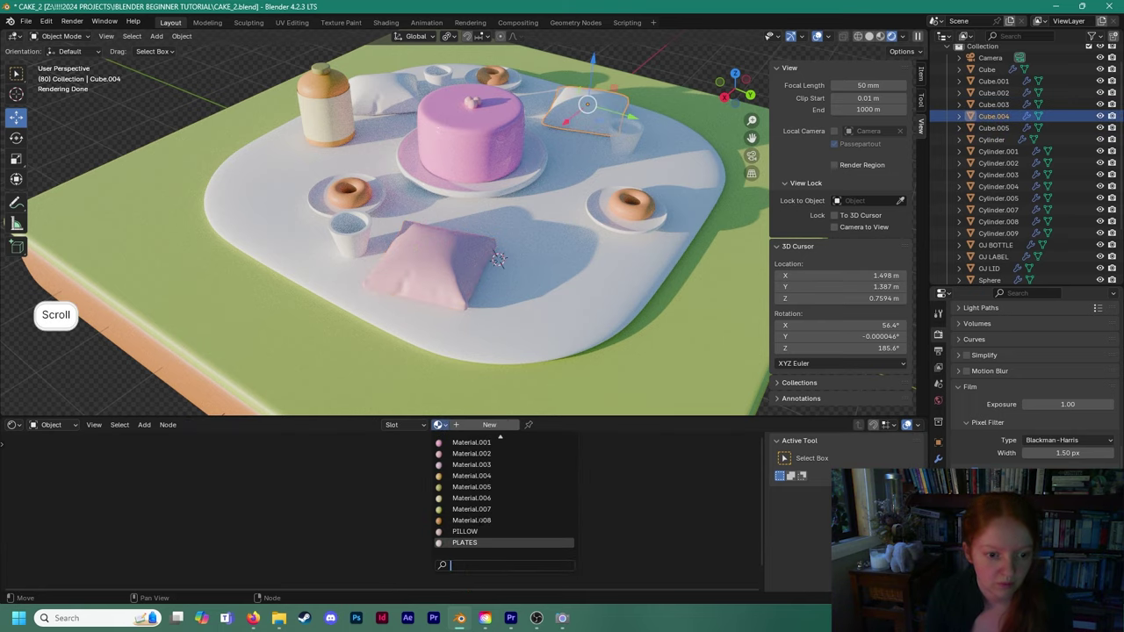
pyautogui.click(471, 531)
pyautogui.keyDown('shift'); pyautogui.moveTo(474, 184); pyautogui.dragTo(500, 248, button='middle'); pyautogui.keyUp('shift')
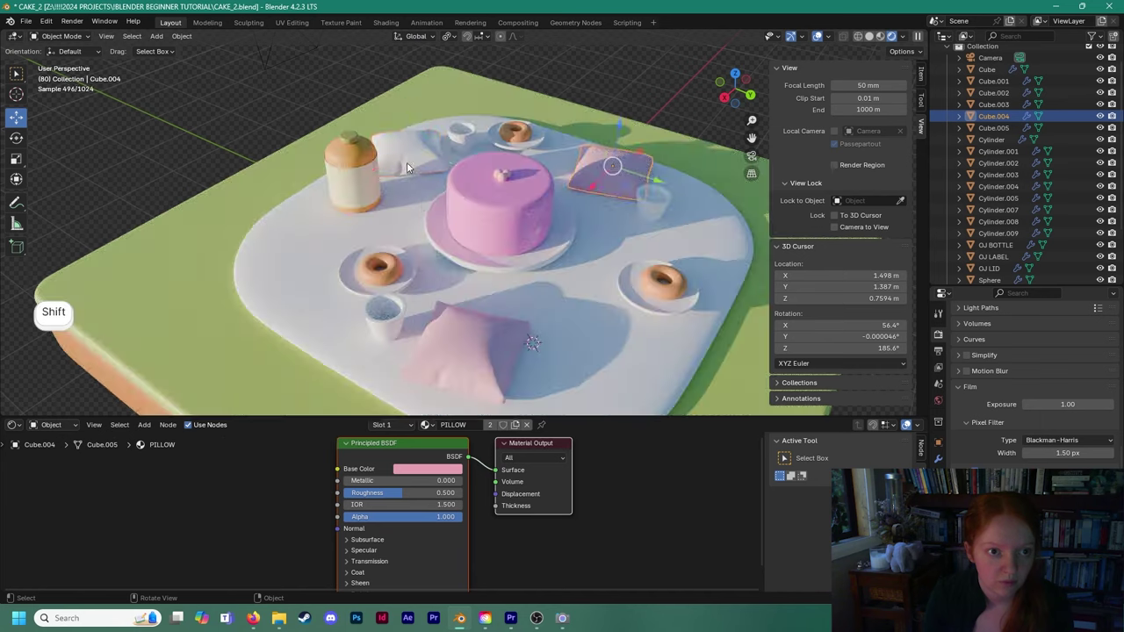
pyautogui.click(407, 167)
pyautogui.click(440, 428)
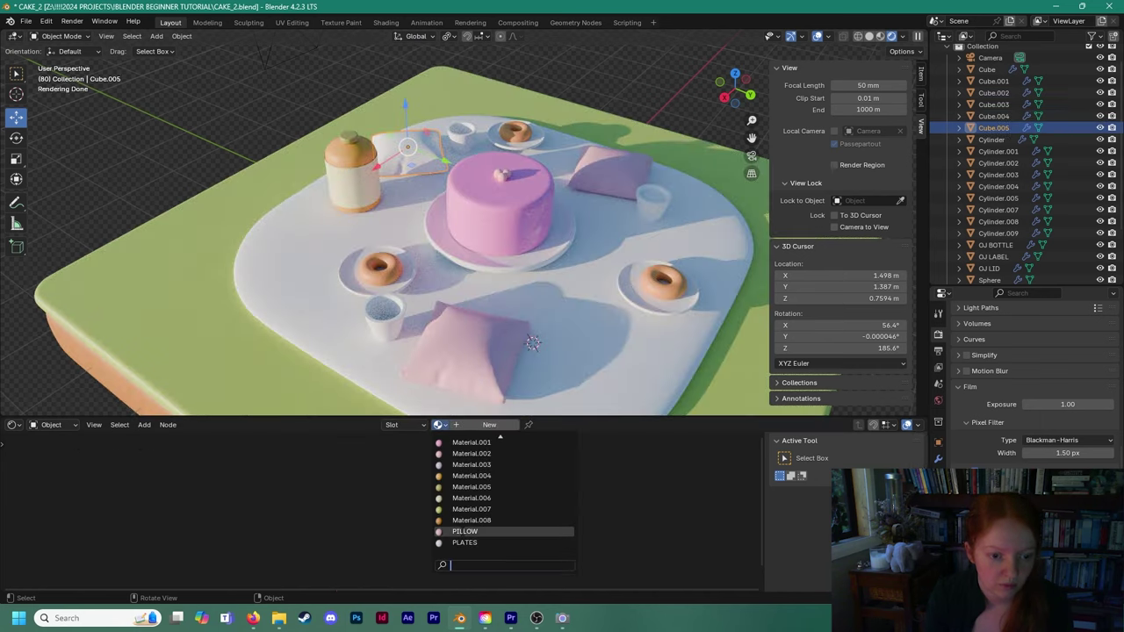
pyautogui.click(464, 543)
pyautogui.click(179, 143)
# Give the cup beside the front pillow a new material.
pyautogui.scroll(-2, 306, 216)
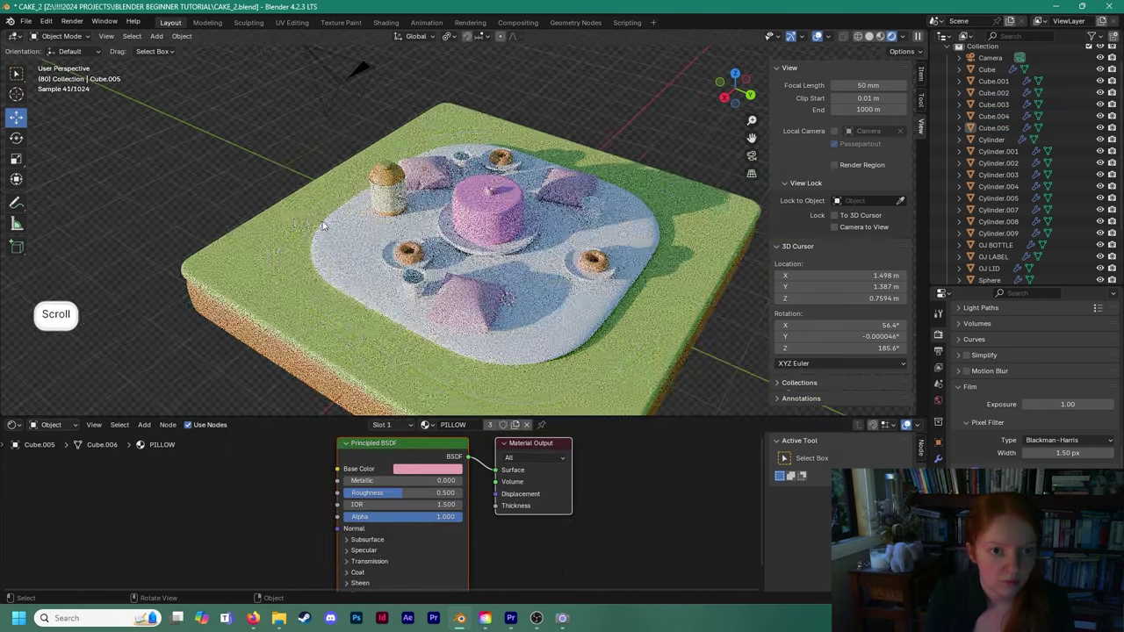
pyautogui.keyDown('shift'); pyautogui.moveTo(436, 248); pyautogui.dragTo(410, 226, button='middle'); pyautogui.keyUp('shift')
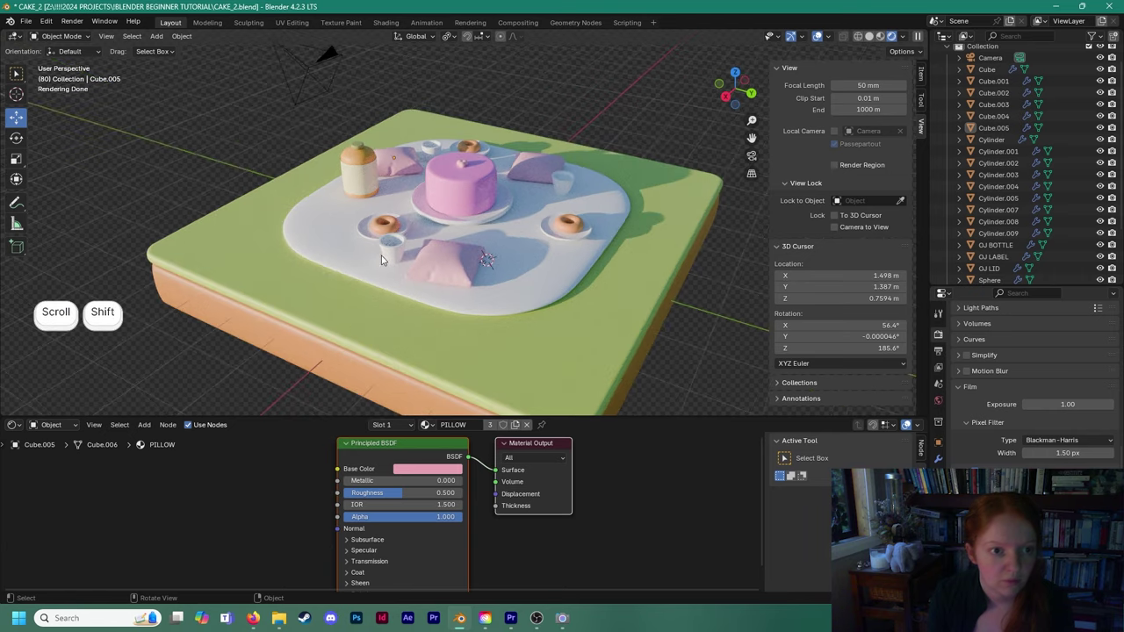
pyautogui.scroll(3, 351, 254)
pyautogui.scroll(3, 351, 254)
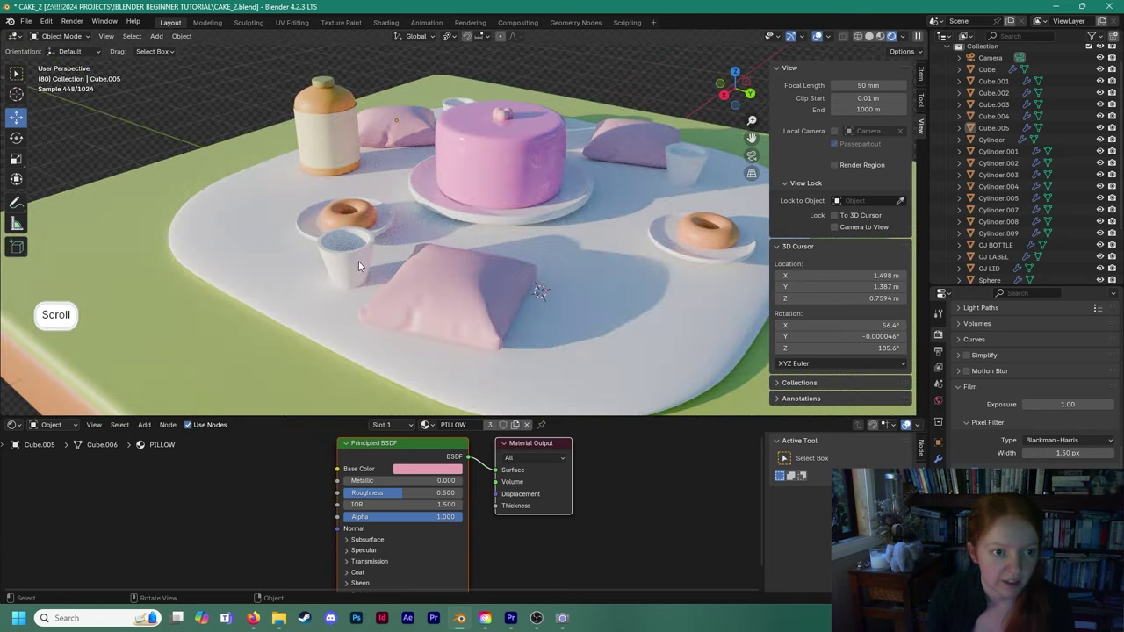
pyautogui.click(359, 259)
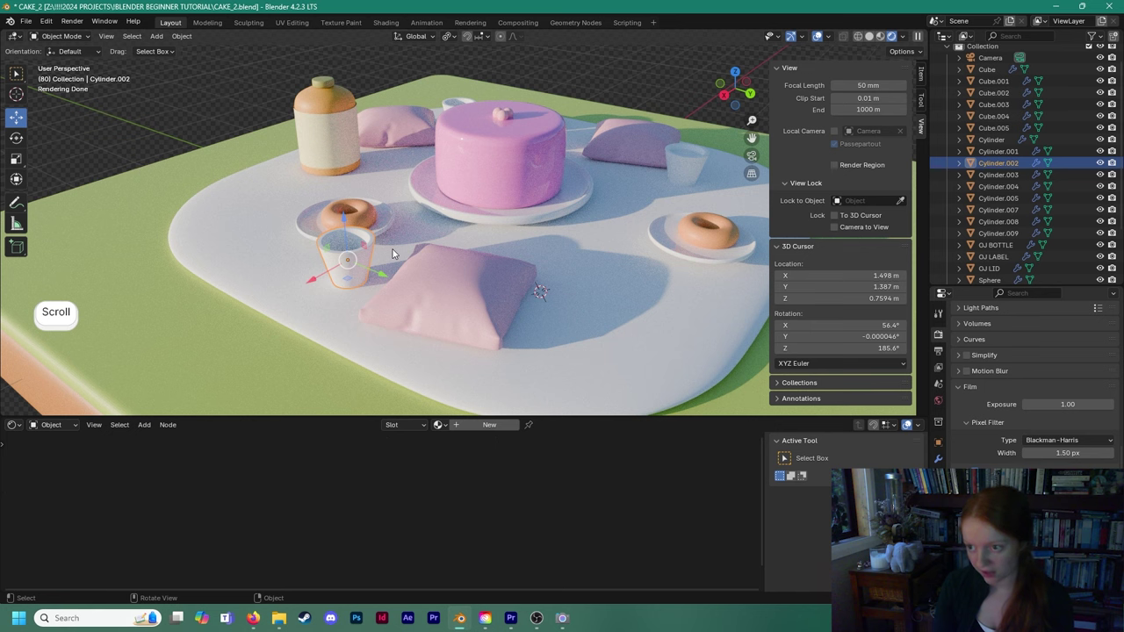
pyautogui.click(489, 425)
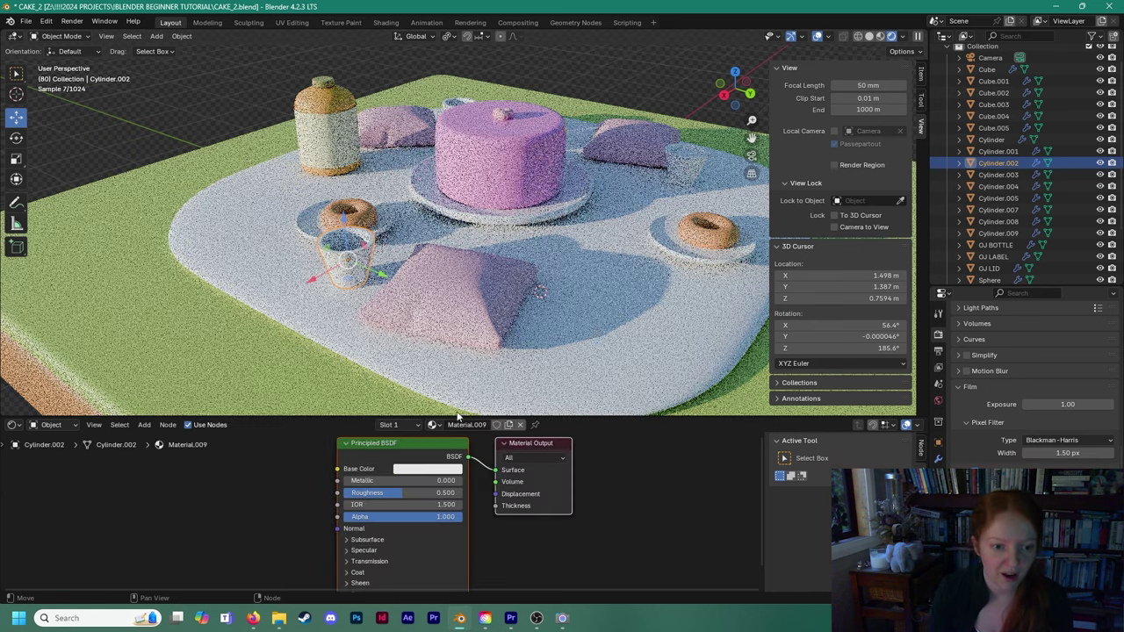
# Move the Material Output node further from the Principled BSDF to leave room between them.
pyautogui.scroll(-3, 527, 518)
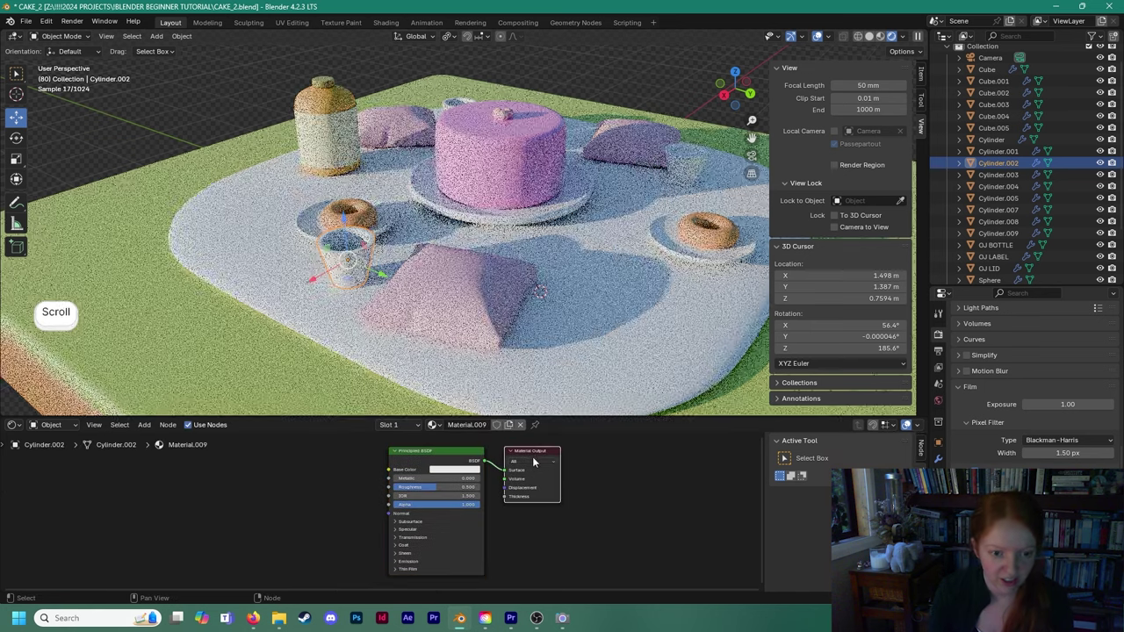
pyautogui.moveTo(532, 457); pyautogui.dragTo(602, 456)
pyautogui.scroll(1, 475, 540)
pyautogui.moveTo(470, 537); pyautogui.dragTo(458, 525, button='middle')
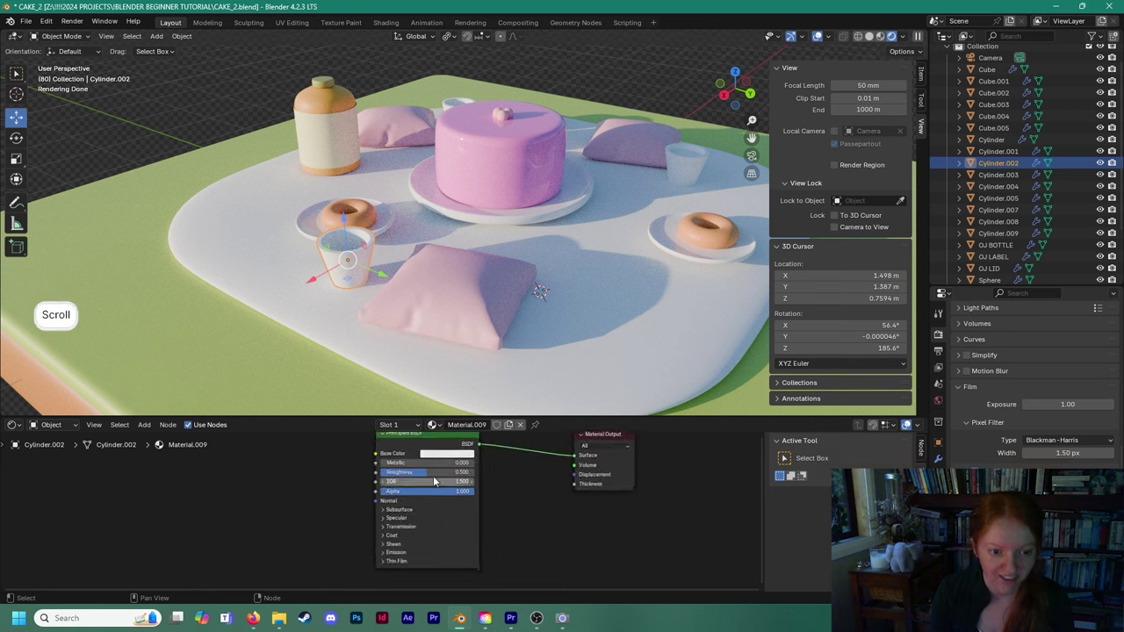
pyautogui.scroll(-2, 445, 492)
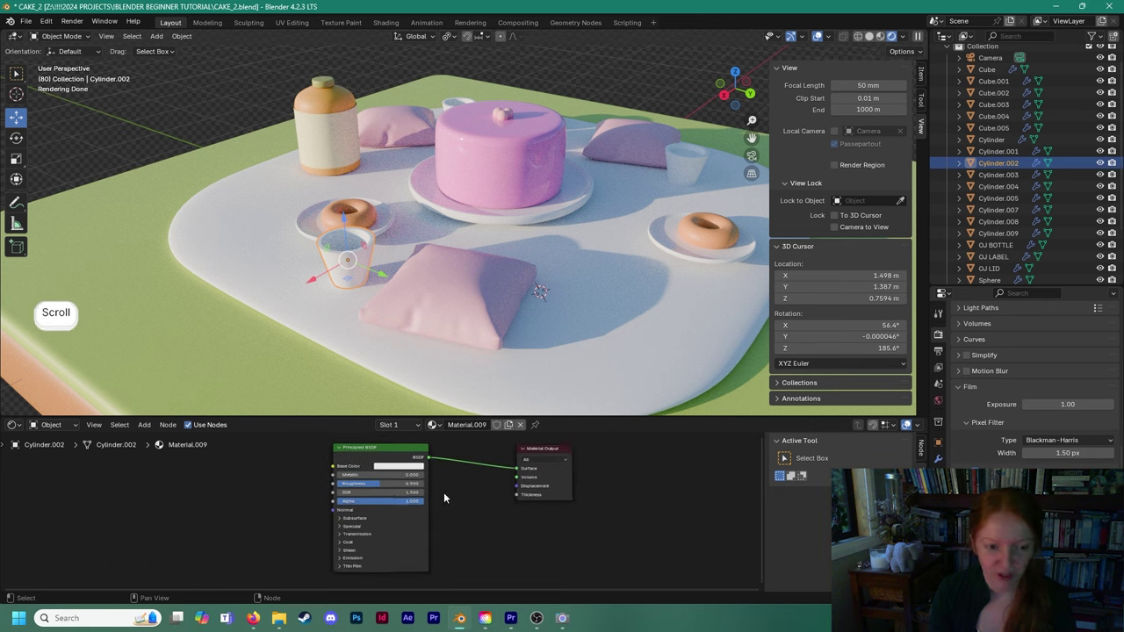
pyautogui.click(379, 454)
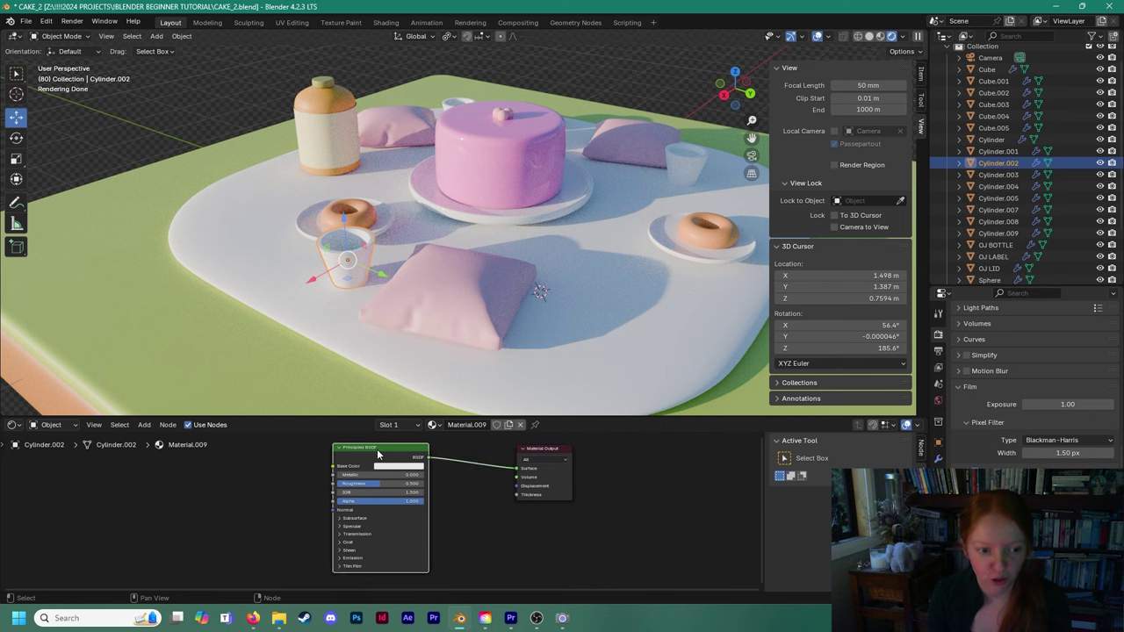
pyautogui.click(539, 453)
pyautogui.click(369, 455)
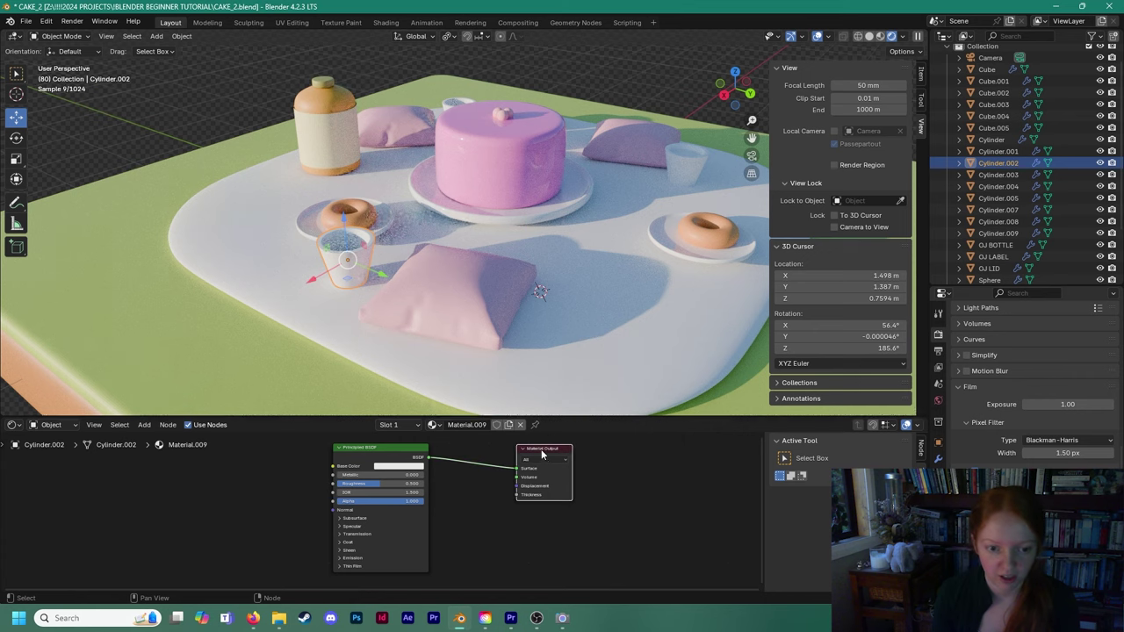
pyautogui.moveTo(542, 453); pyautogui.dragTo(591, 449)
# Add a Glass BSDF node between the Principled BSDF and the Material Output.
pyautogui.rightClick(478, 500)
pyautogui.moveTo(498, 498)
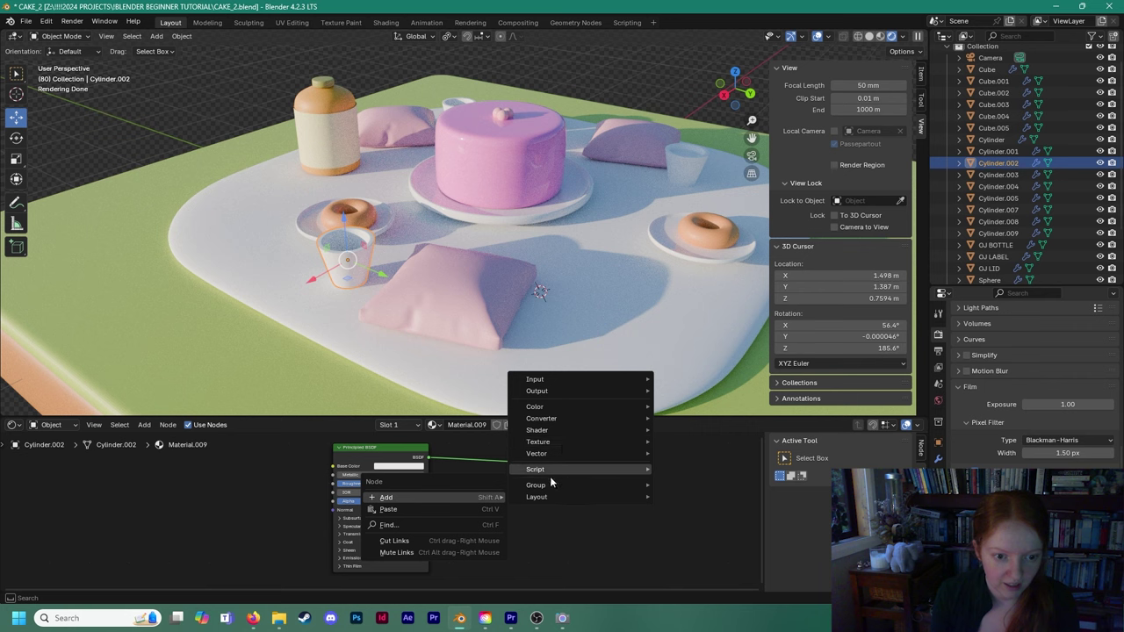
pyautogui.hotkey('shift', 'a')
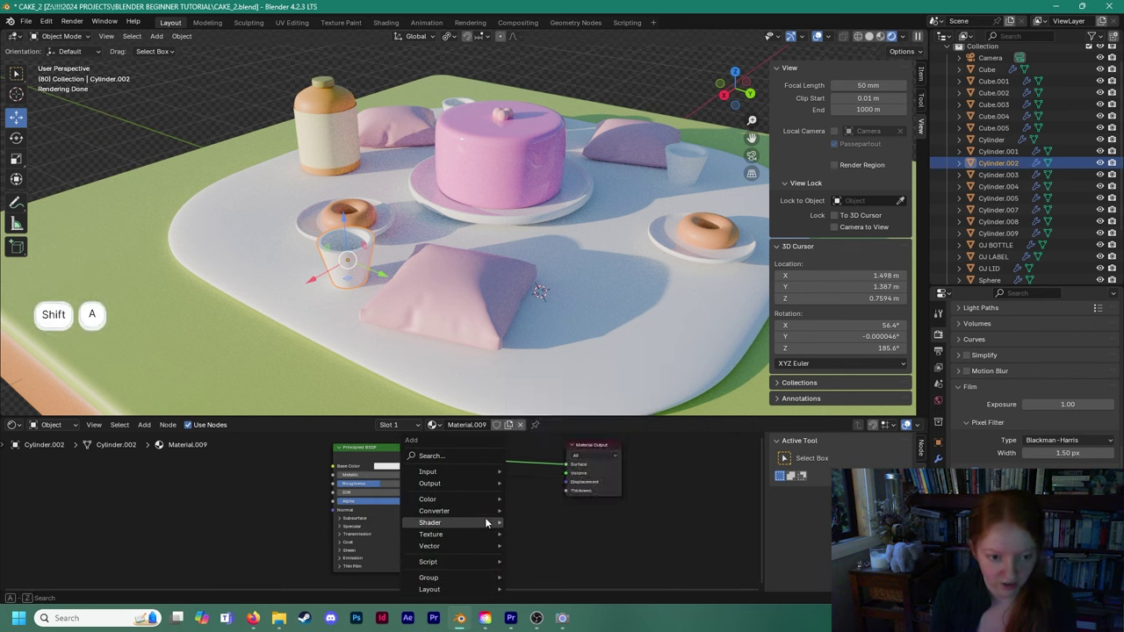
pyautogui.hotkey('shift', 'a')
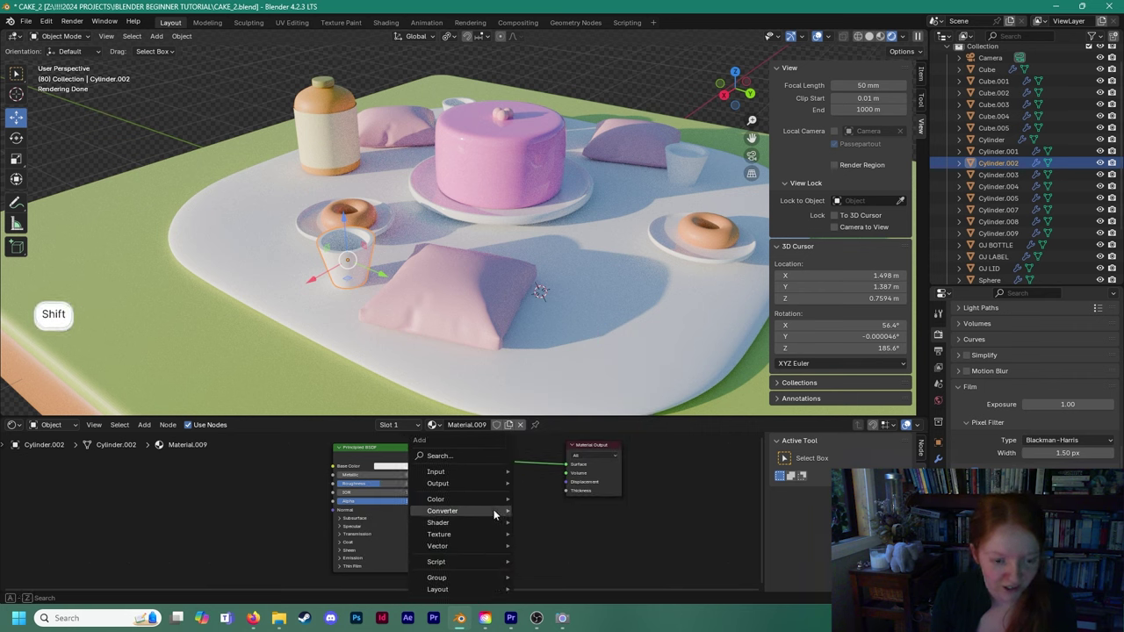
pyautogui.click(439, 456)
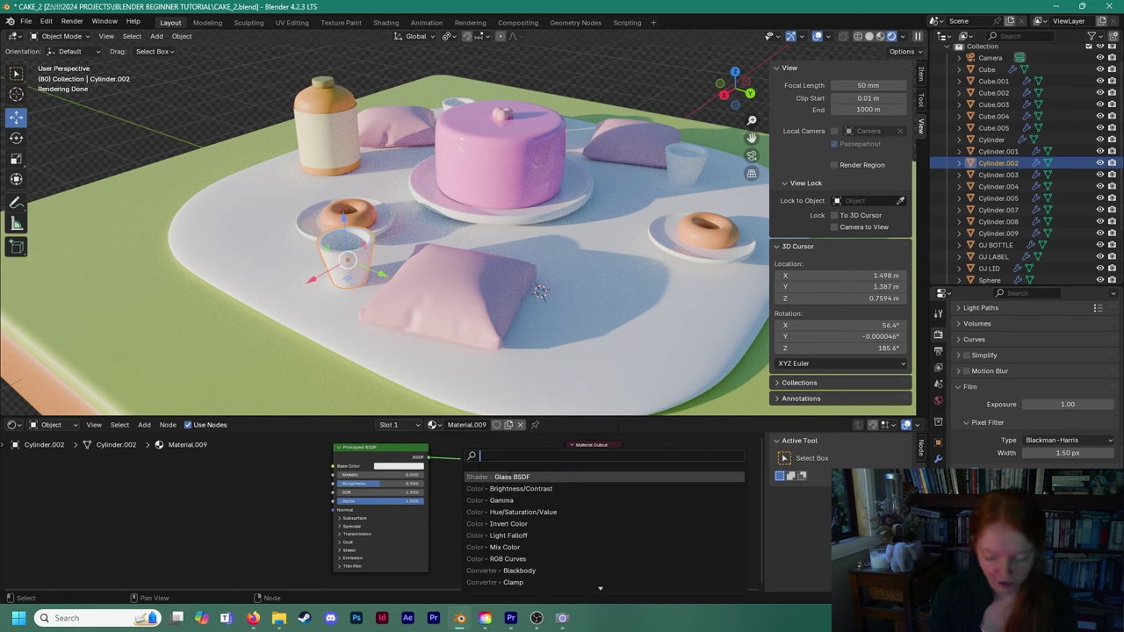
pyautogui.write('GLASS')
pyautogui.click(490, 477)
pyautogui.click(493, 501)
pyautogui.moveTo(540, 532); pyautogui.dragTo(541, 546, button='middle')
pyautogui.moveTo(504, 514); pyautogui.dragTo(500, 472)
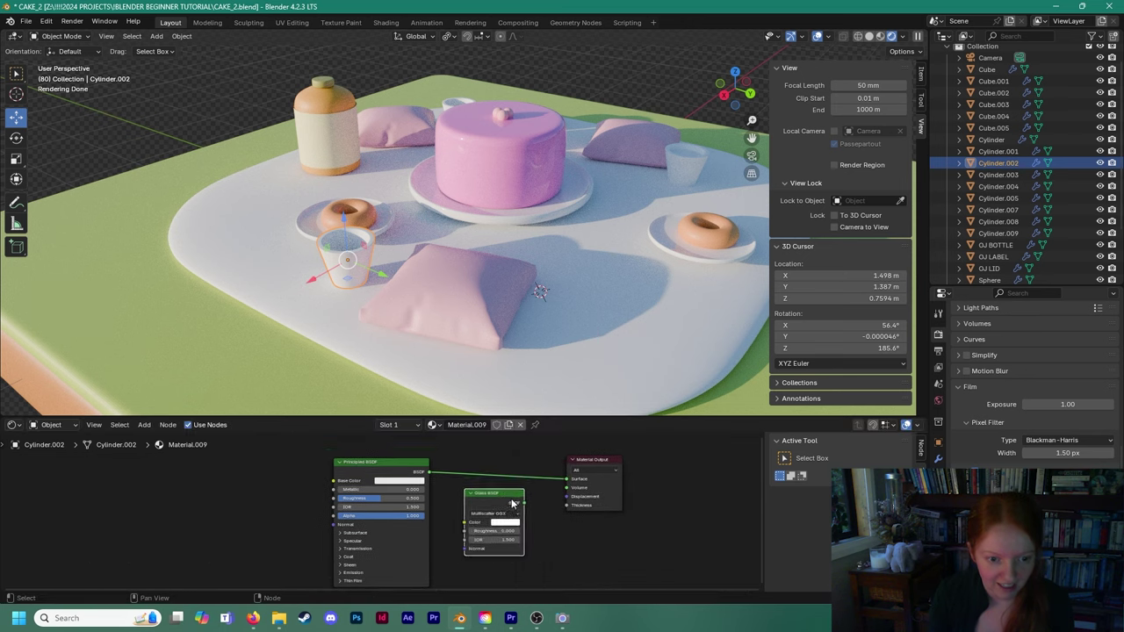
# Connect the Glass BSDF output to the Material Output's Surface input in place of the Principled BSDF.
pyautogui.scroll(3, 527, 498)
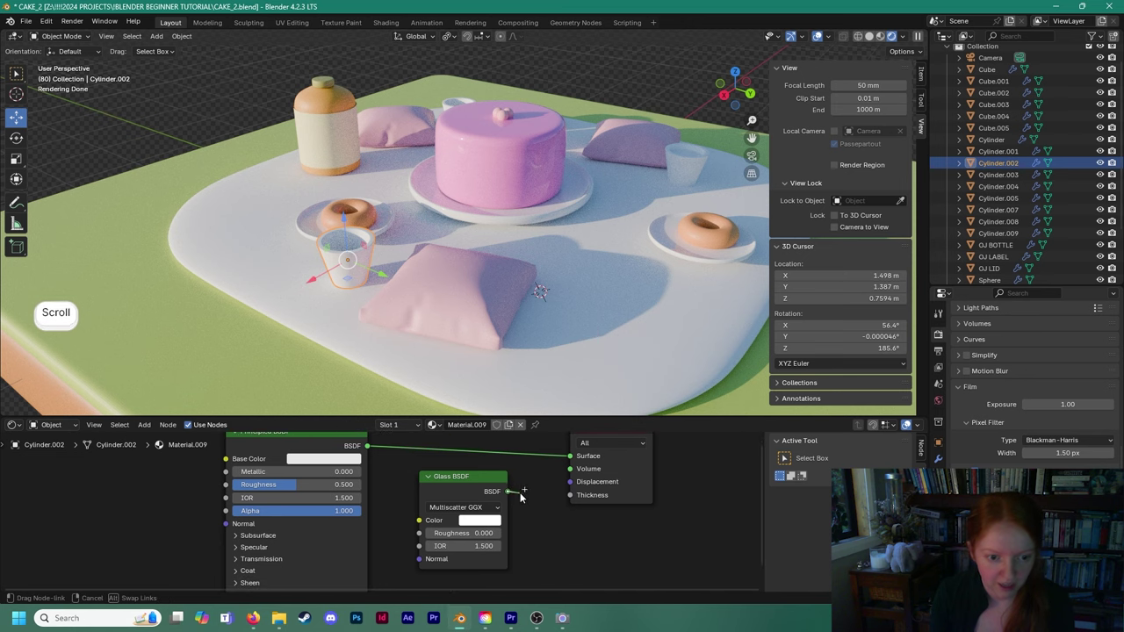
pyautogui.moveTo(521, 497); pyautogui.dragTo(521, 497)
pyautogui.press('Escape')
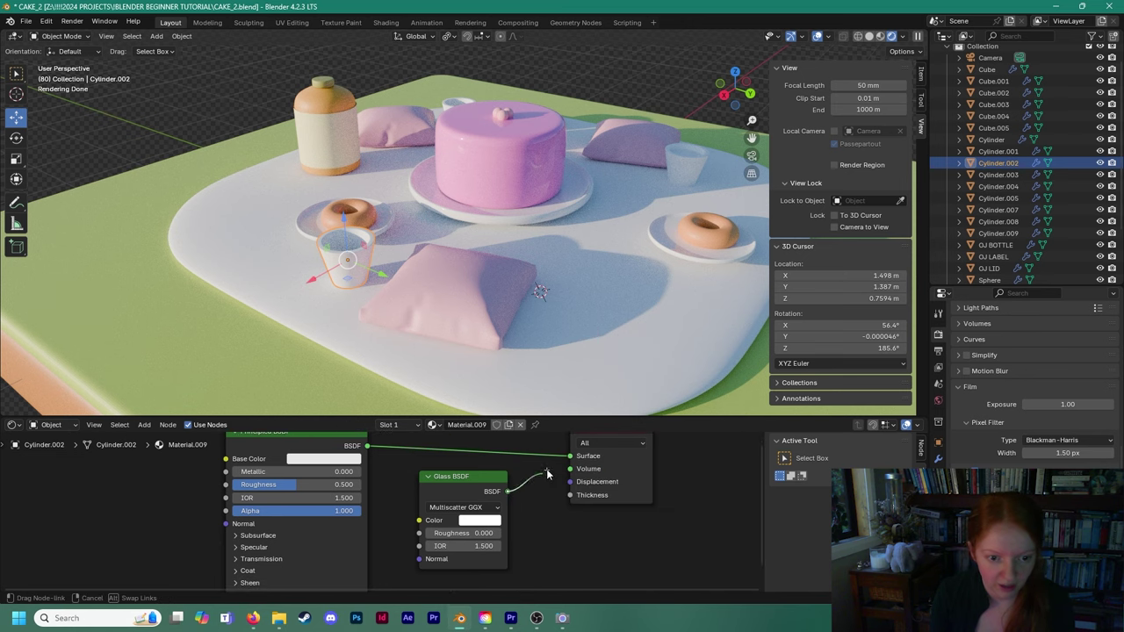
pyautogui.moveTo(572, 458); pyautogui.dragTo(570, 457)
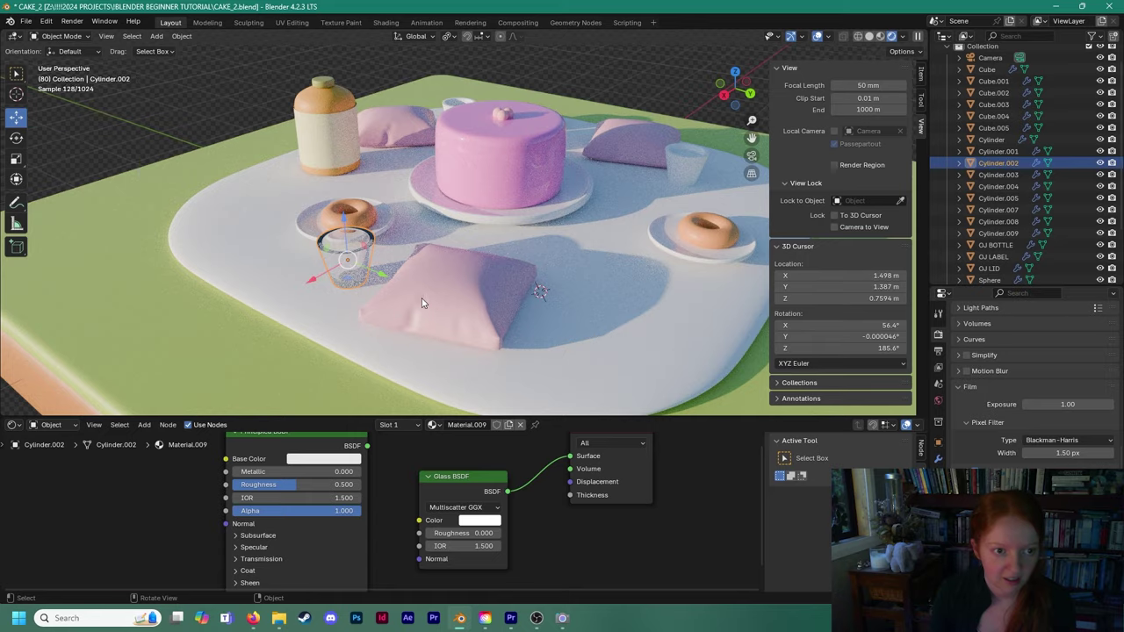
# Set the cup's Glass BSDF to roughness 0.123 and IOR 2.400.
pyautogui.scroll(3, 421, 289)
pyautogui.keyDown('shift'); pyautogui.moveTo(290, 255); pyautogui.dragTo(402, 291, button='middle'); pyautogui.keyUp('shift')
pyautogui.scroll(3, 402, 290)
pyautogui.keyDown('shift'); pyautogui.scroll(-4, 404, 295); pyautogui.keyUp('shift')
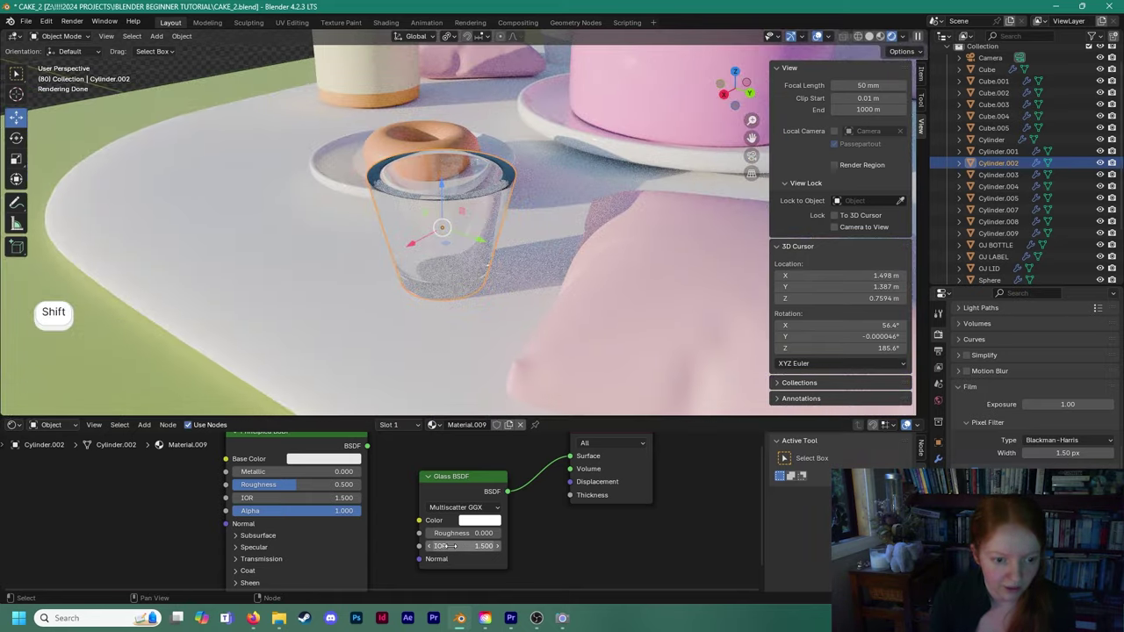
pyautogui.moveTo(459, 547); pyautogui.dragTo(482, 533)
# Rename the cup's material as GLASS.
pyautogui.scroll(-10, 442, 317)
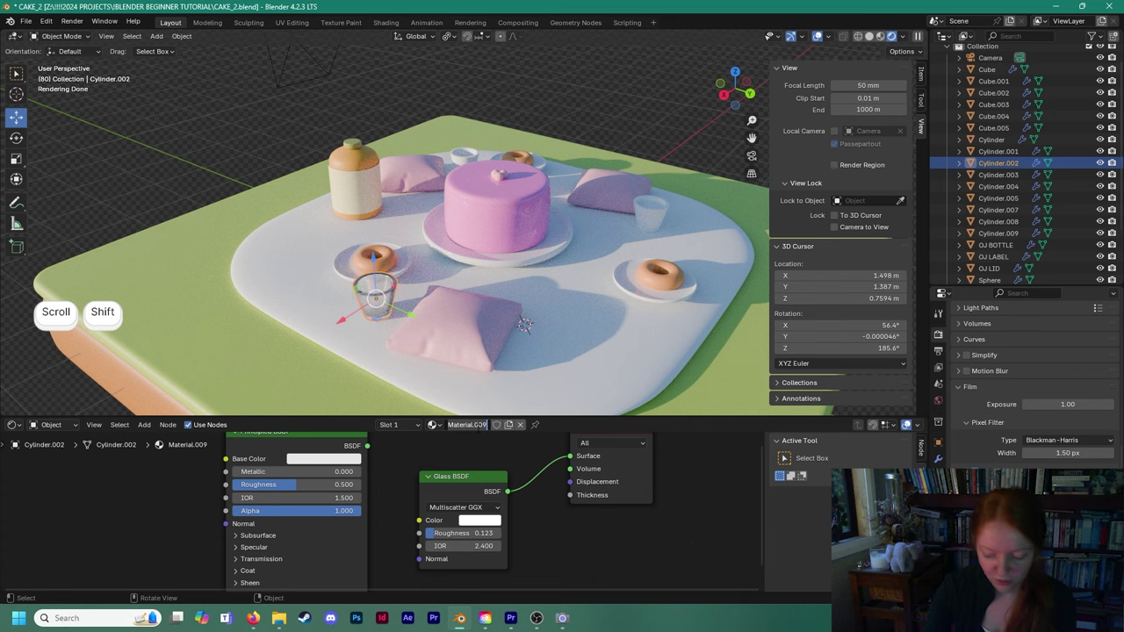
pyautogui.write('GLASS')
pyautogui.press('Return')
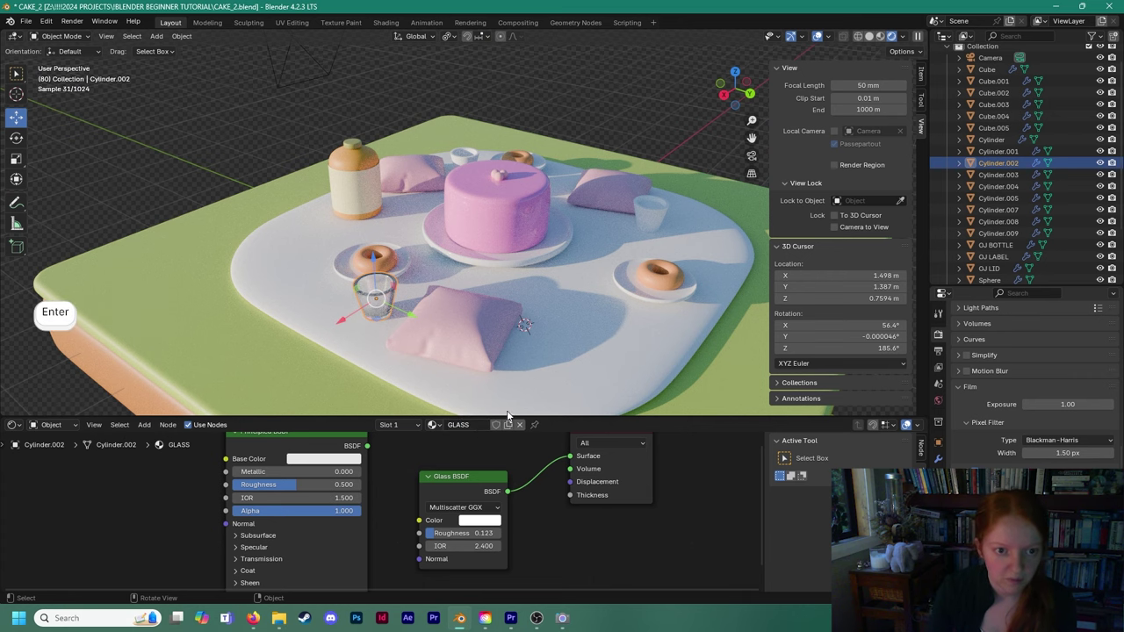
# Assign the existing GLASS material to the other two cups on the picnic blanket.
pyautogui.click(656, 226)
pyautogui.click(439, 425)
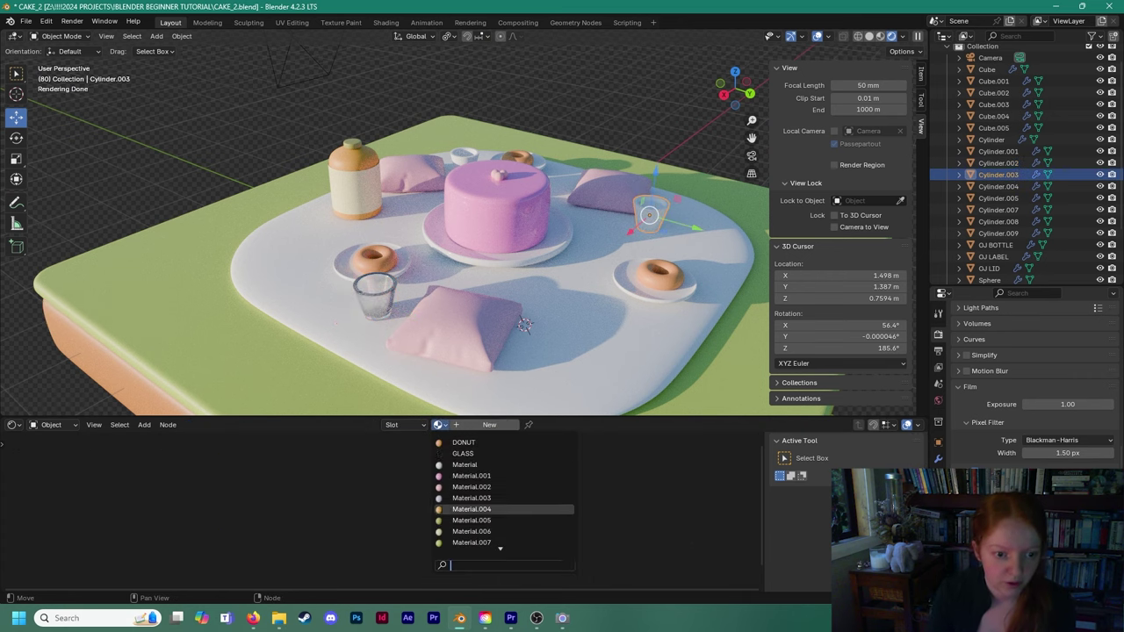
pyautogui.scroll(-2, 497, 531)
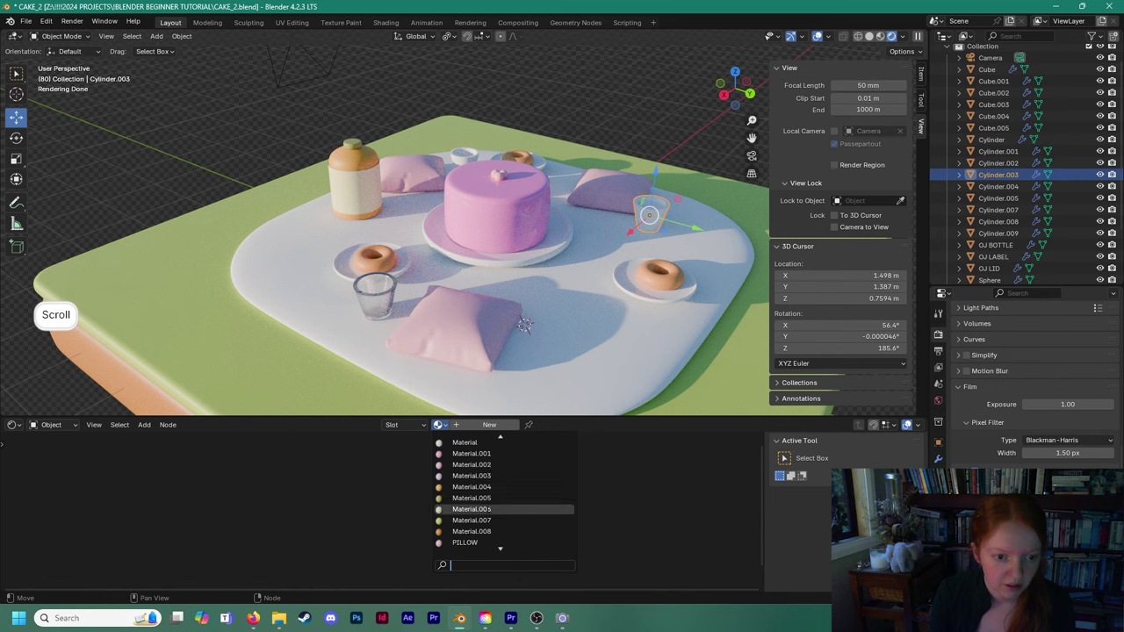
pyautogui.scroll(3, 497, 492)
pyautogui.click(488, 437)
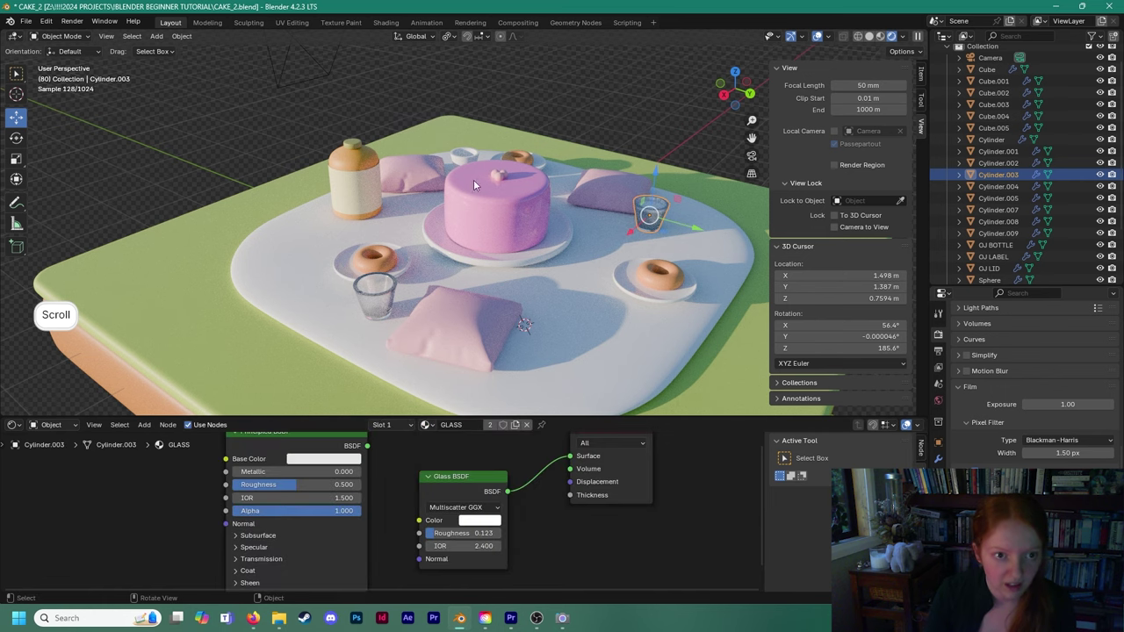
pyautogui.click(461, 159)
pyautogui.click(438, 425)
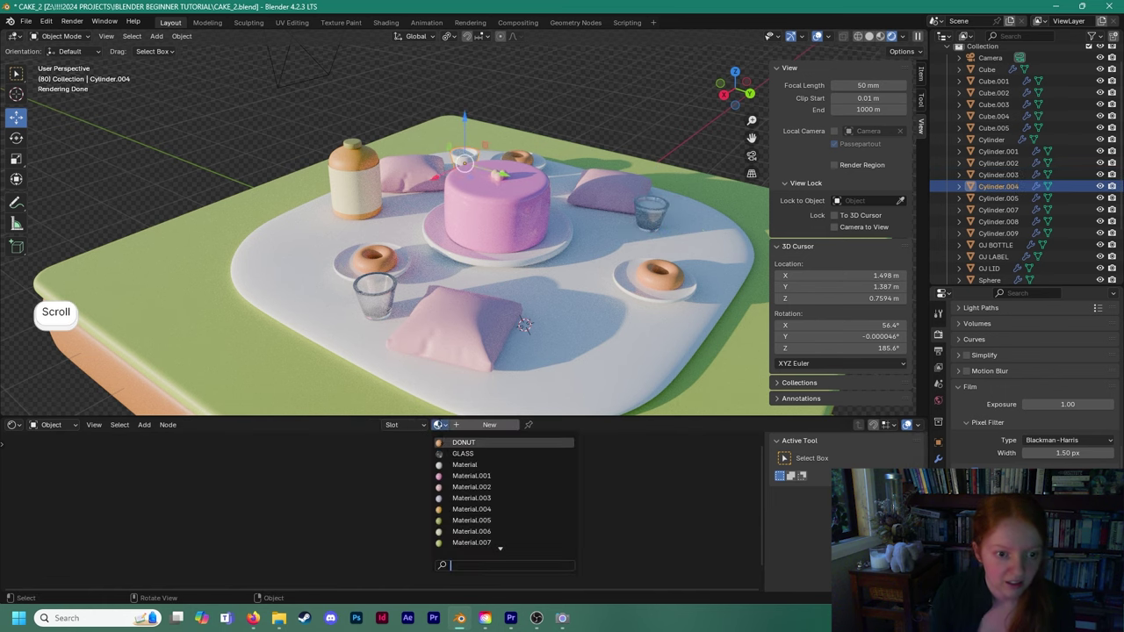
pyautogui.click(454, 456)
# Assign the orange Material.004 to the juice inside the cup next to the far pillow.
pyautogui.click(651, 209)
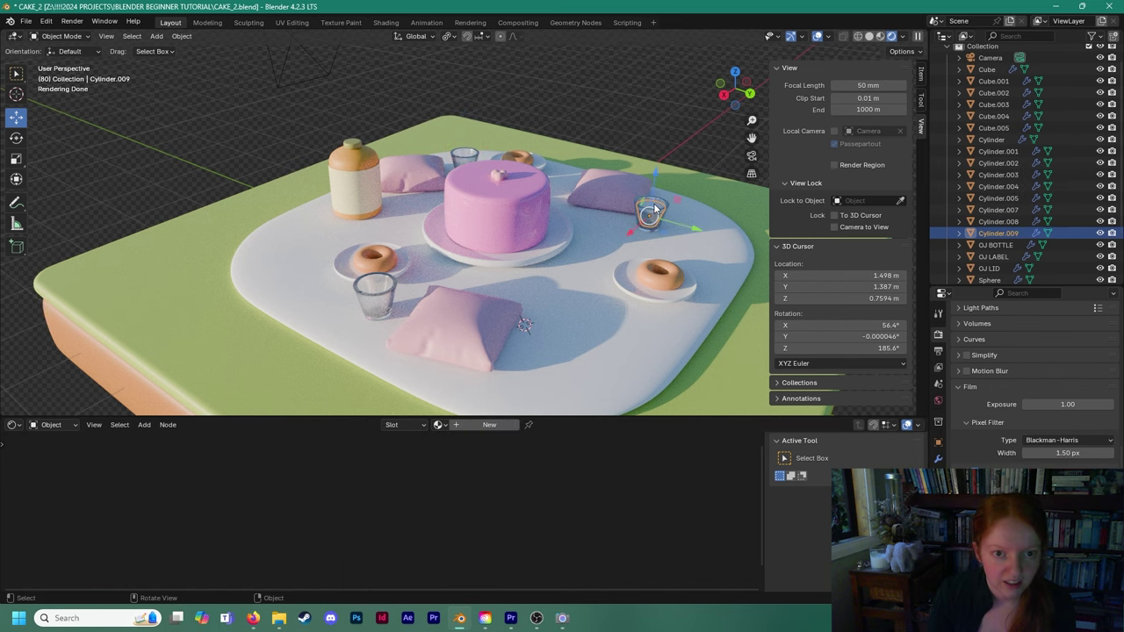
pyautogui.scroll(3, 566, 354)
pyautogui.click(448, 427)
pyautogui.click(491, 504)
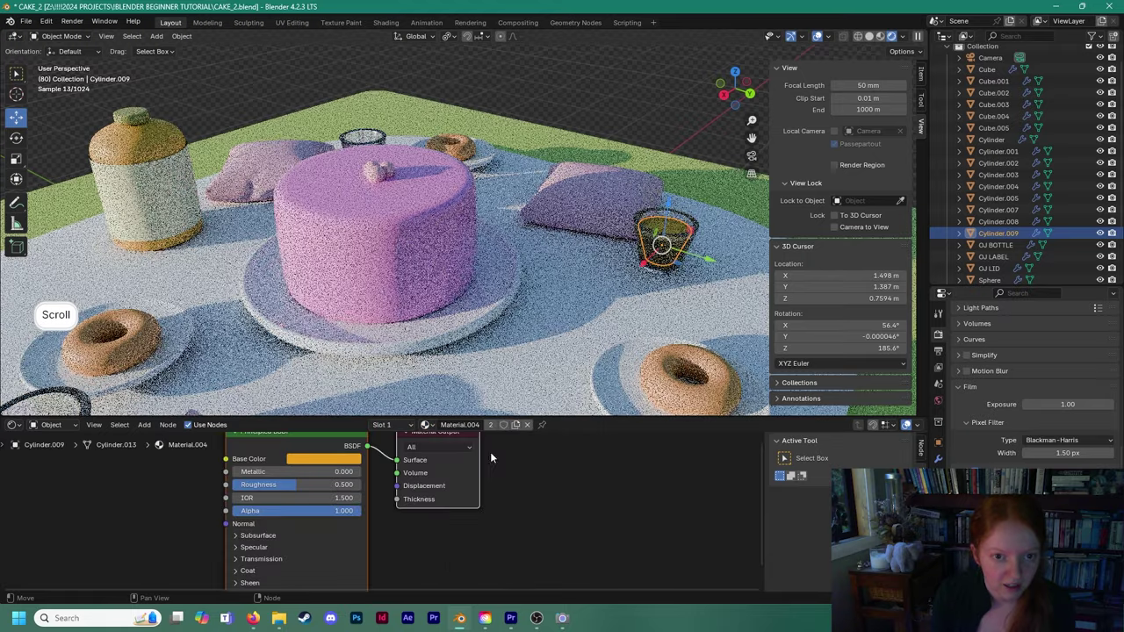
# Create a new material on the picnic blanket beneath the cake.
pyautogui.click(635, 68)
pyautogui.moveTo(635, 68); pyautogui.dragTo(384, 307, button='middle')
pyautogui.scroll(-4, 462, 375)
pyautogui.scroll(-1, 425, 343)
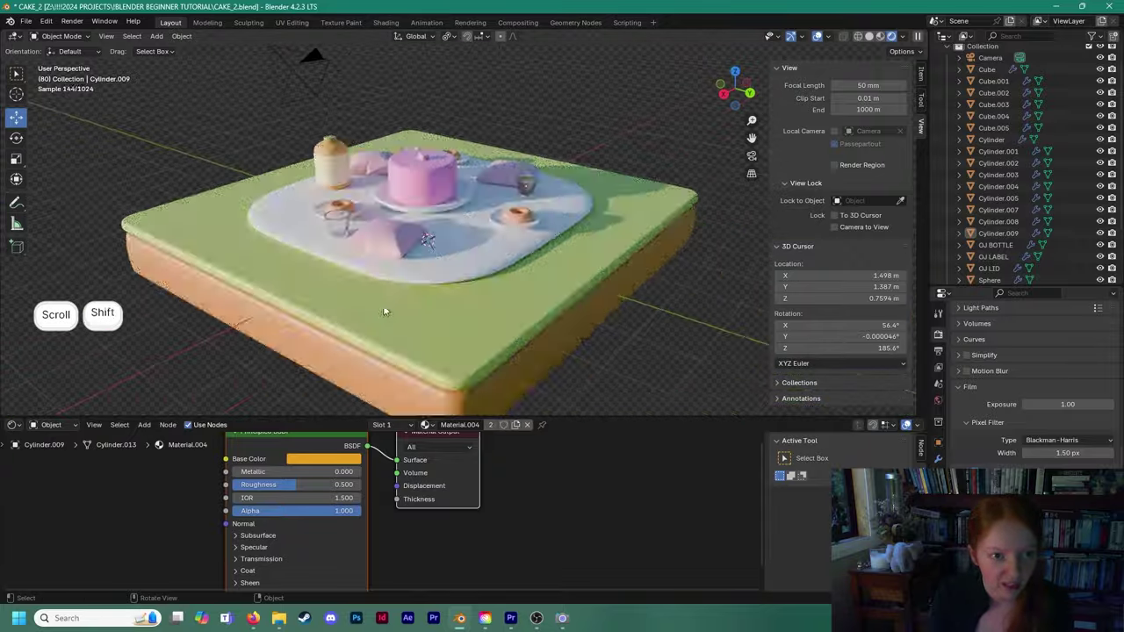
pyautogui.keyDown('shift'); pyautogui.scroll(2, 383, 305); pyautogui.keyUp('shift')
pyautogui.scroll(4, 434, 232)
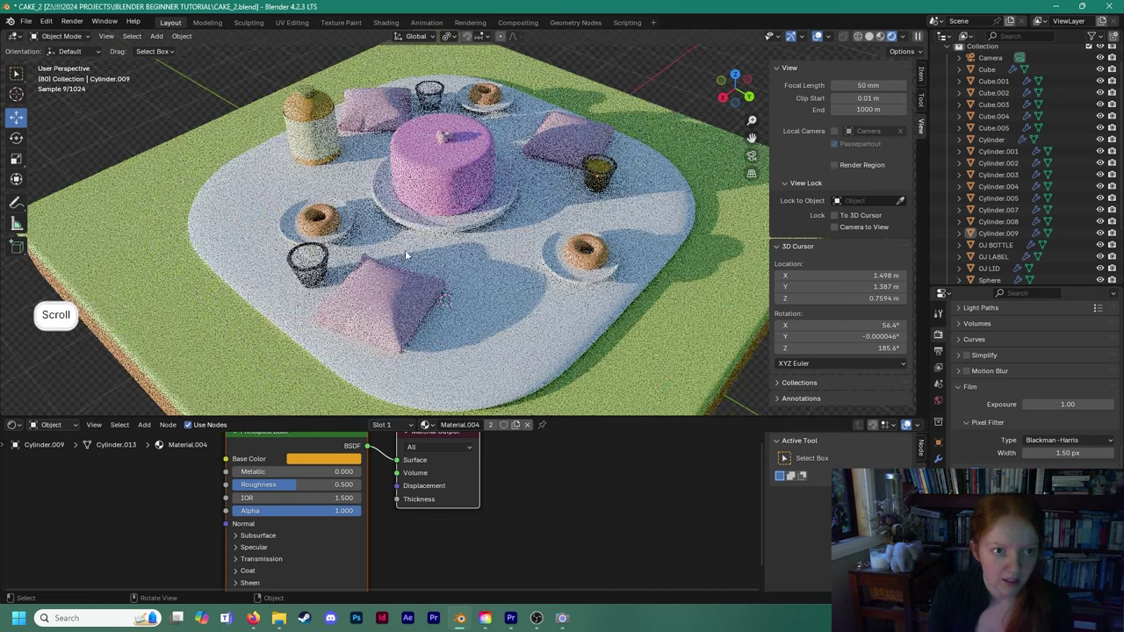
pyautogui.click(455, 253)
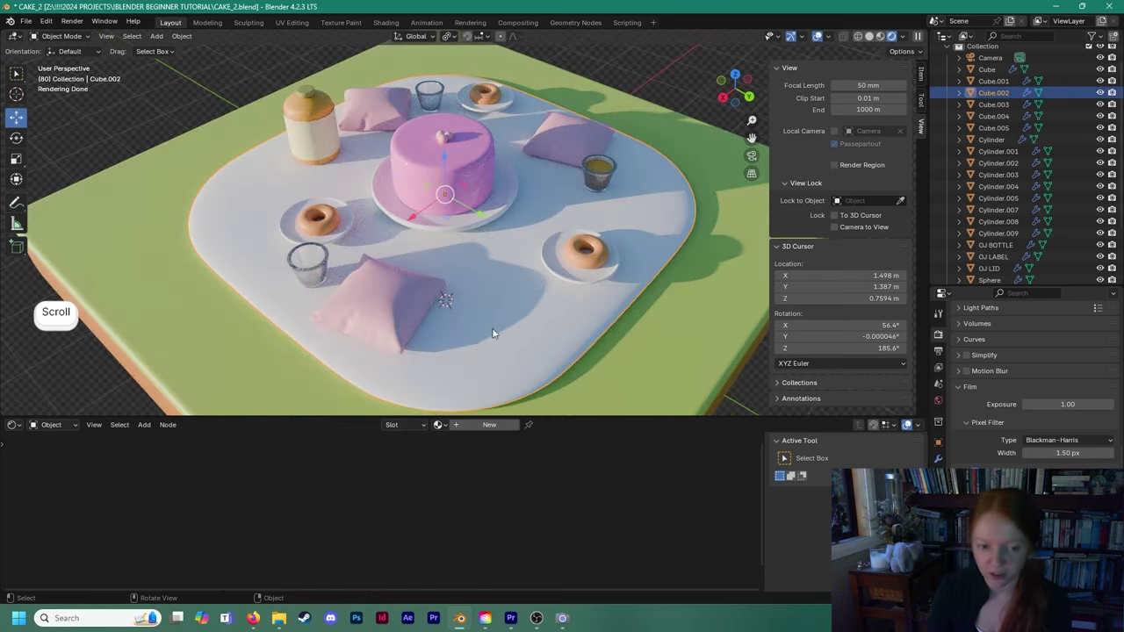
pyautogui.click(469, 424)
# Add a Checker Texture node to the blanket's material and connect its Color output to the Principled BSDF's Base Color.
pyautogui.scroll(-5, 444, 492)
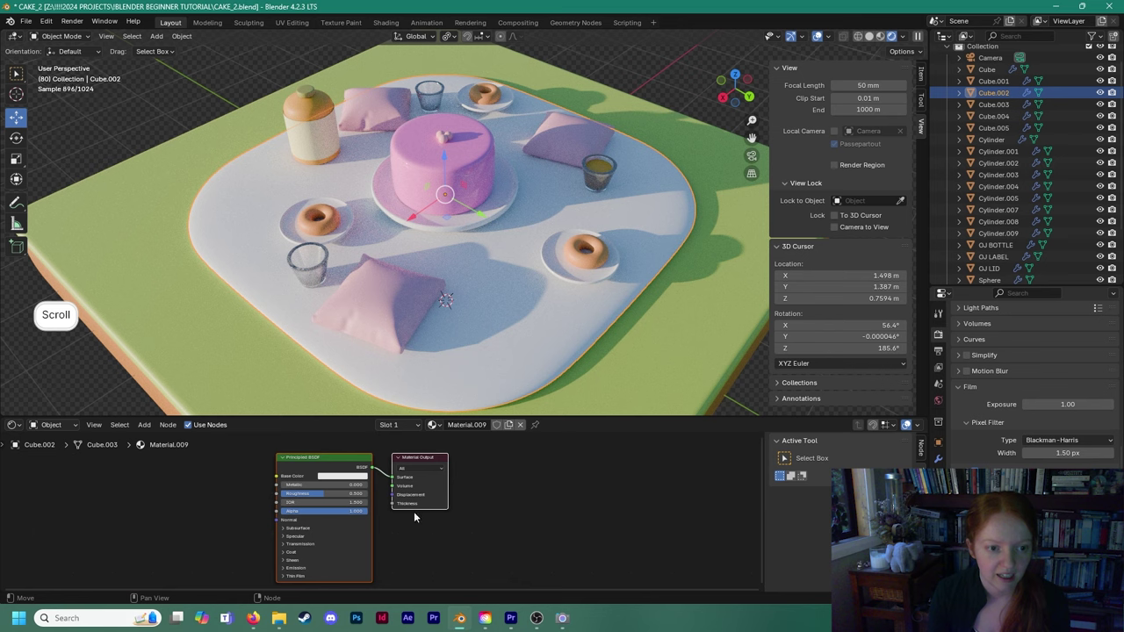
pyautogui.keyDown('shift'); pyautogui.moveTo(415, 512); pyautogui.dragTo(573, 511, button='middle'); pyautogui.keyUp('shift')
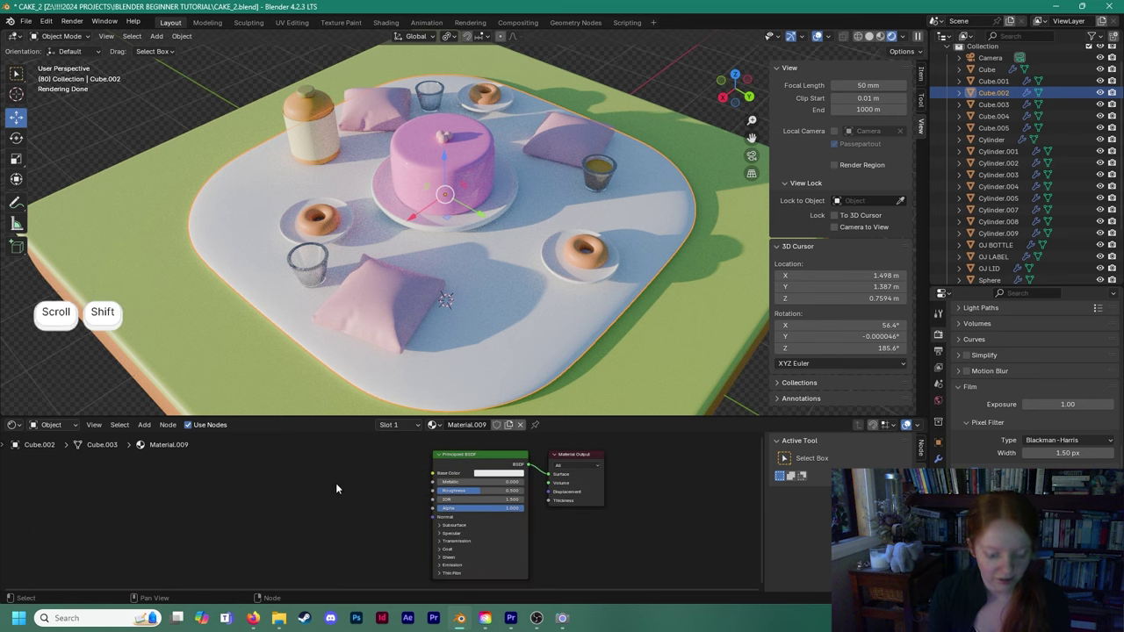
pyautogui.hotkey('shift', 'a')
pyautogui.click(324, 458)
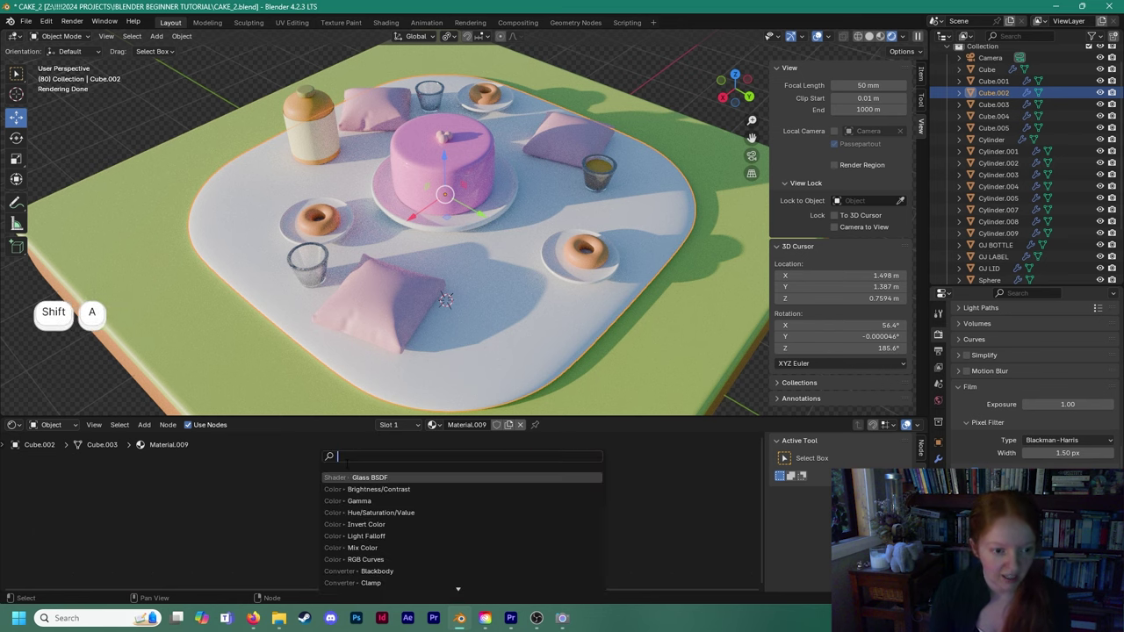
pyautogui.write('CHECK')
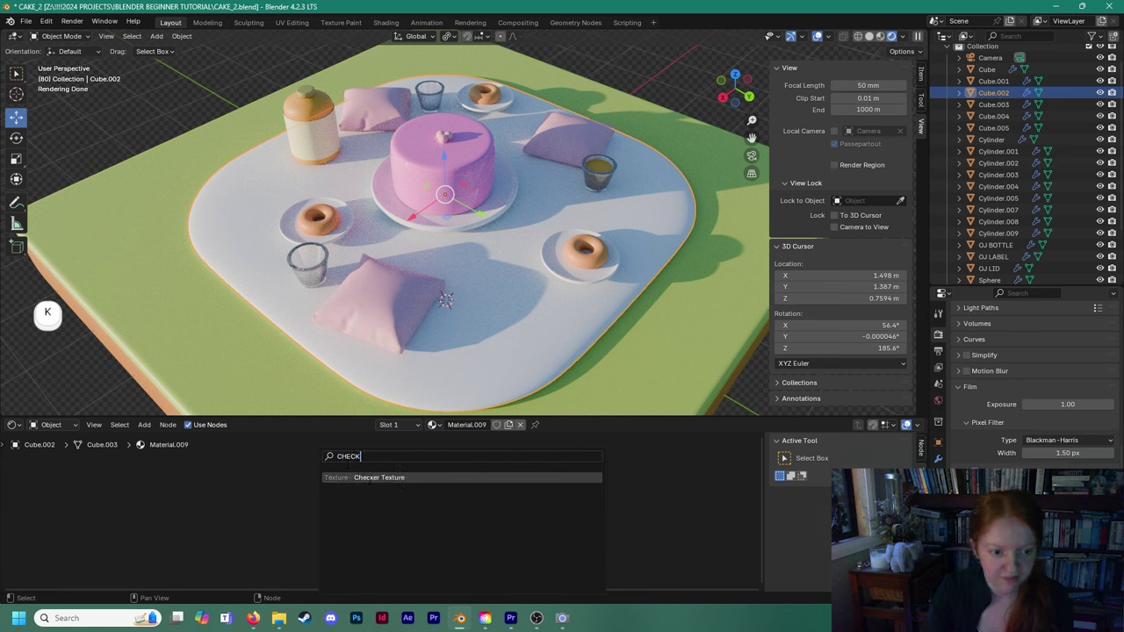
pyautogui.click(370, 478)
pyautogui.click(370, 490)
pyautogui.scroll(2, 371, 490)
pyautogui.moveTo(371, 485); pyautogui.dragTo(378, 509, button='middle')
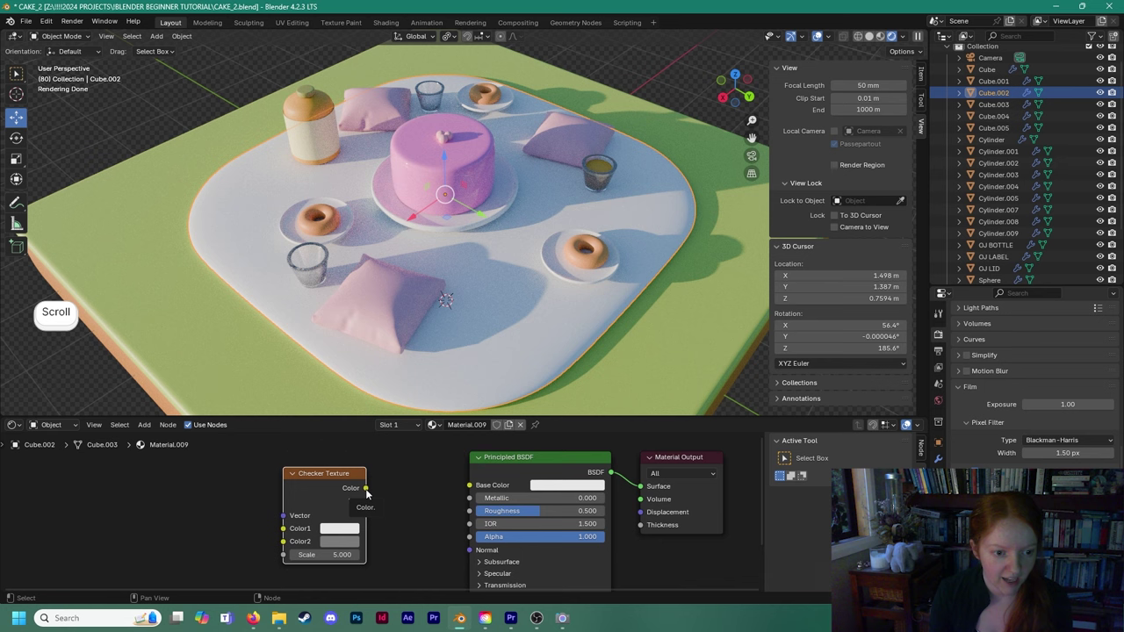
pyautogui.moveTo(472, 487); pyautogui.dragTo(469, 485)
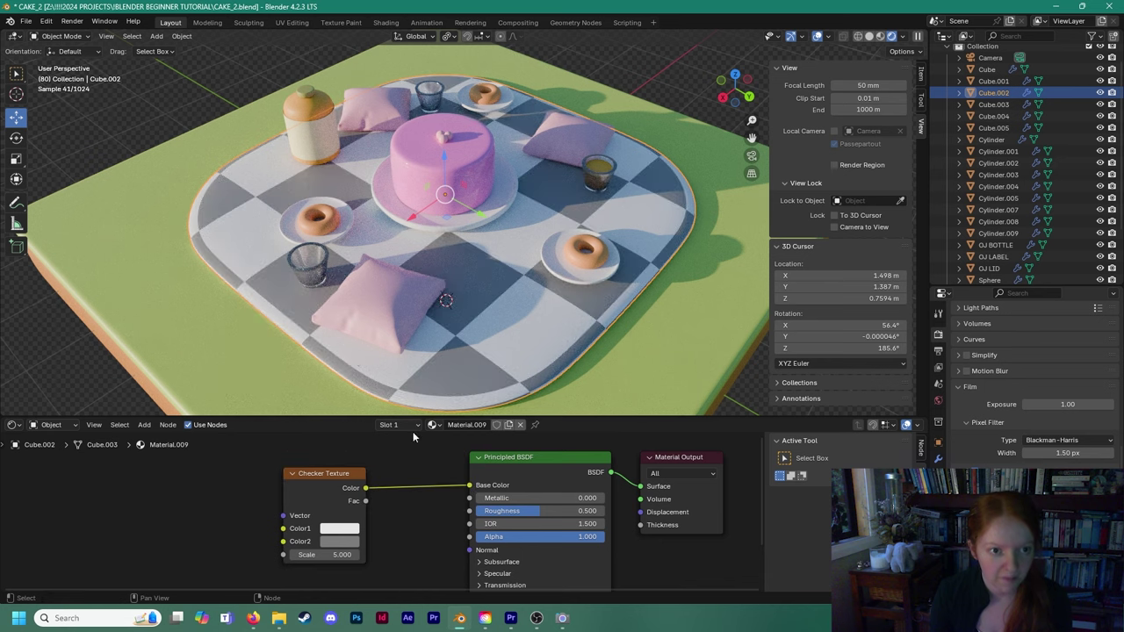
# Set the blanket checker's scale to 6.100 and its Color1 to light orange with hue 0.076, saturation 0.671 and value 0.800.
pyautogui.keyDown('shift'); pyautogui.moveTo(416, 526); pyautogui.dragTo(397, 499, button='middle'); pyautogui.keyUp('shift')
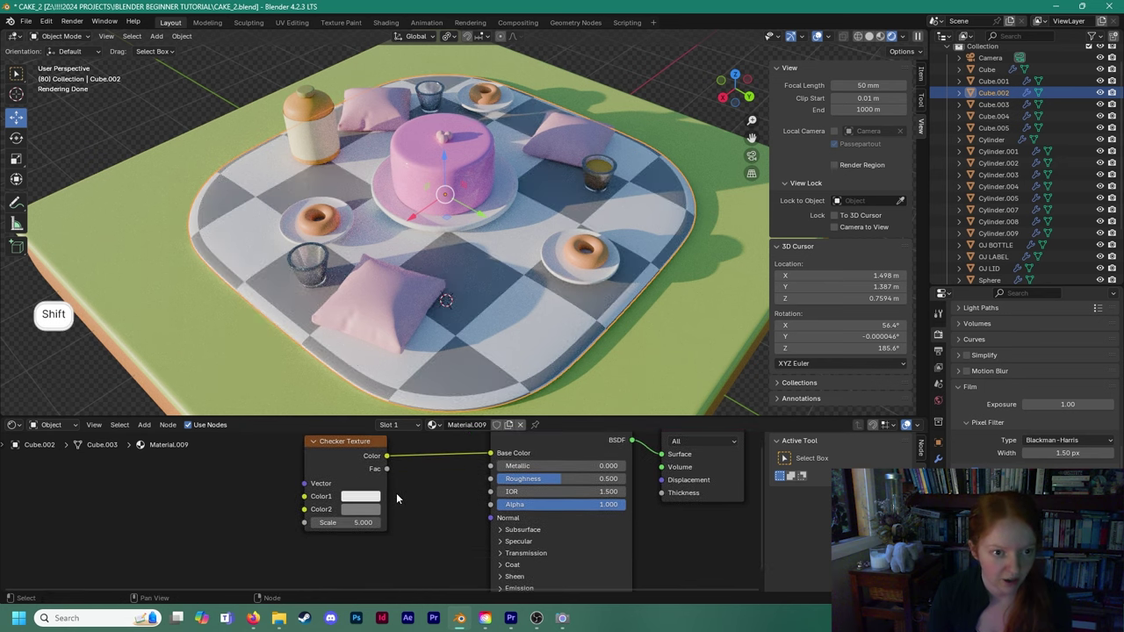
pyautogui.moveTo(343, 525)
pyautogui.mouseDown()
pyautogui.moveTo(325, 525)
pyautogui.moveTo(364, 524)
pyautogui.mouseUp()
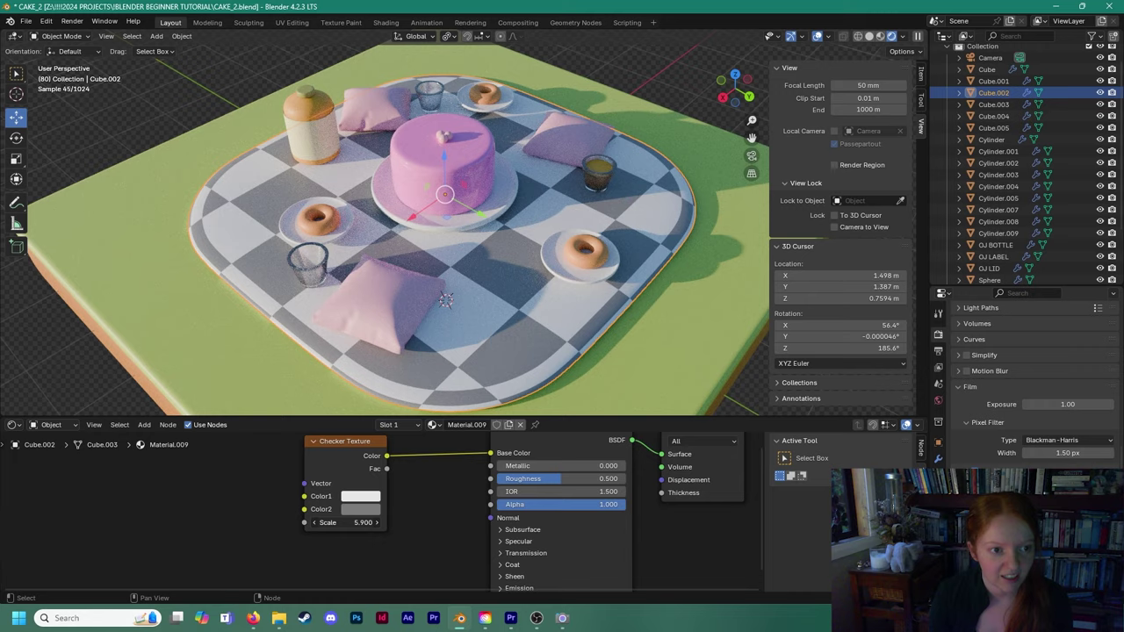
pyautogui.moveTo(364, 523); pyautogui.dragTo(374, 524)
pyautogui.hotkey('ctrl', 'z')
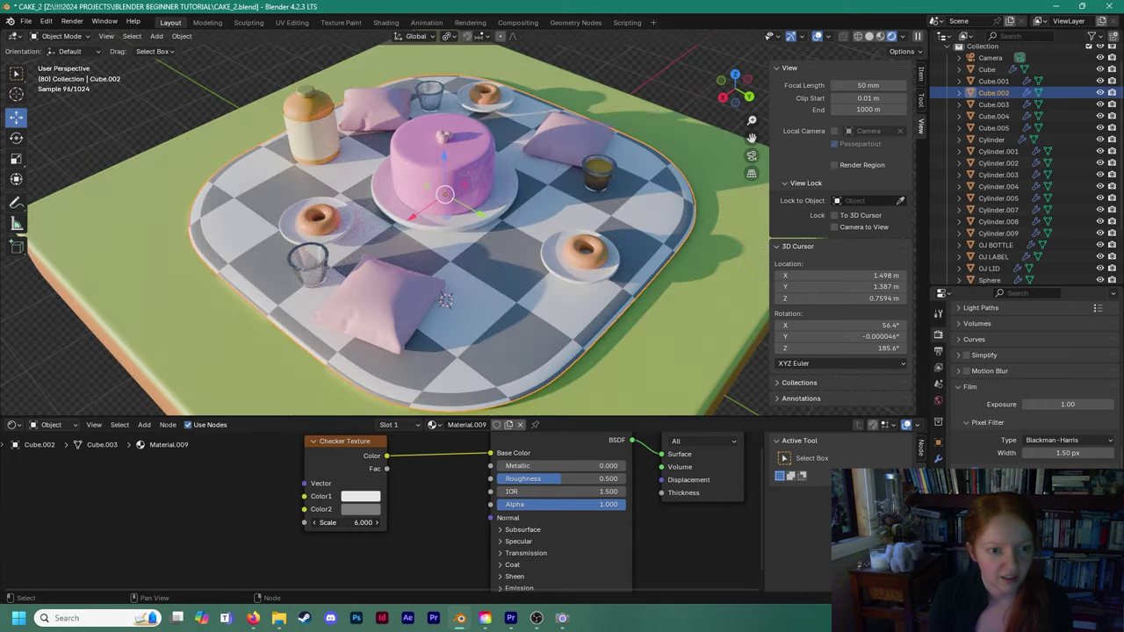
pyautogui.moveTo(343, 522); pyautogui.dragTo(347, 523)
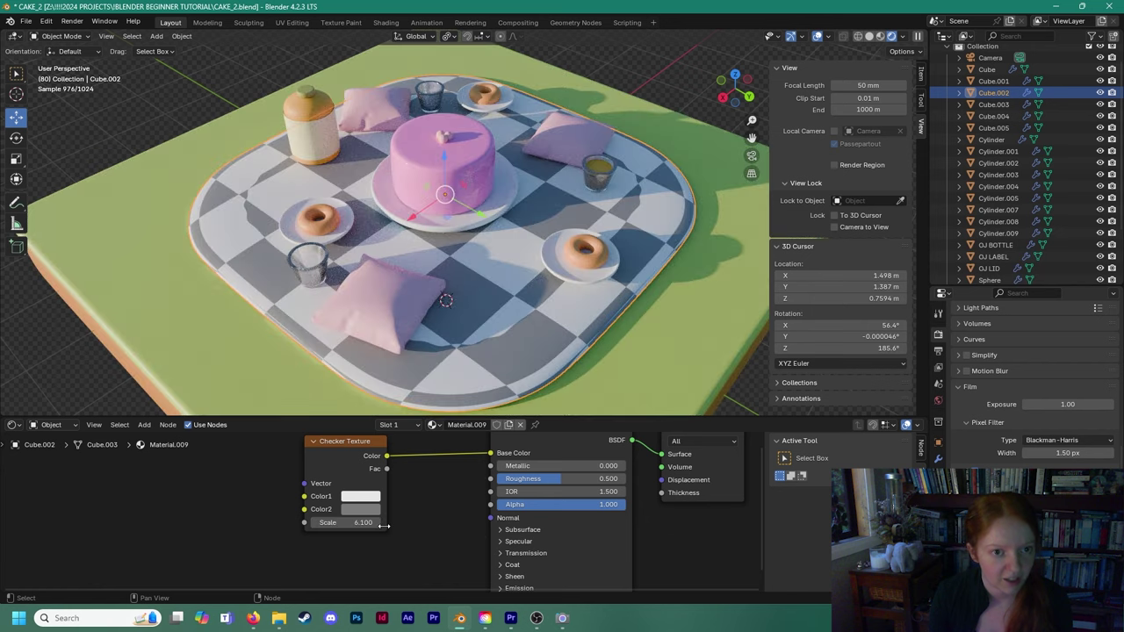
pyautogui.click(360, 497)
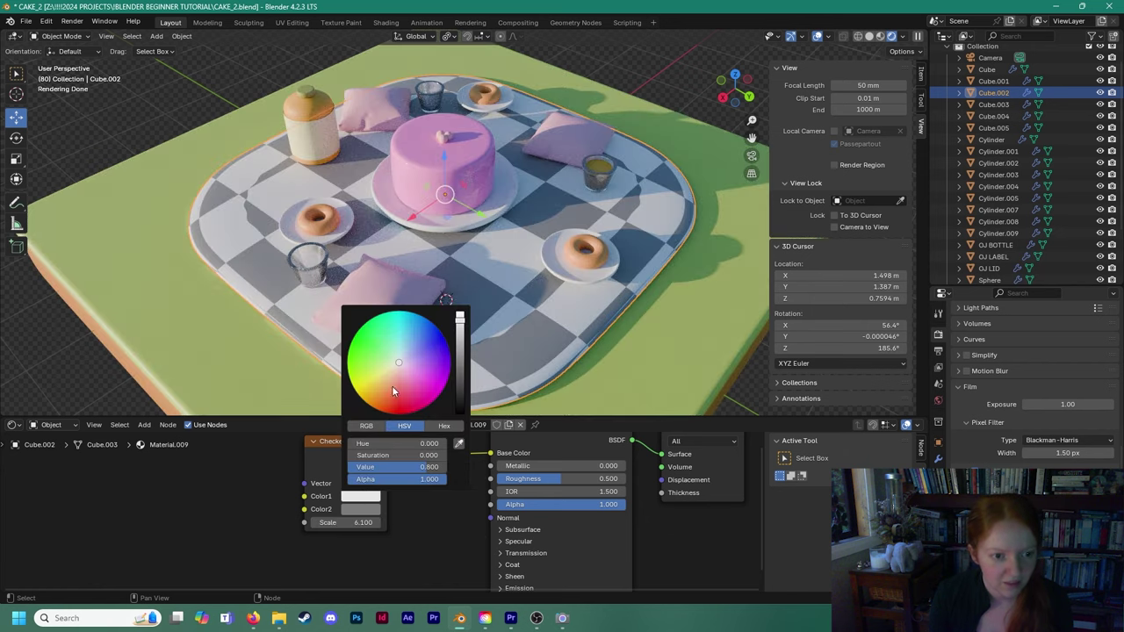
pyautogui.click(391, 380)
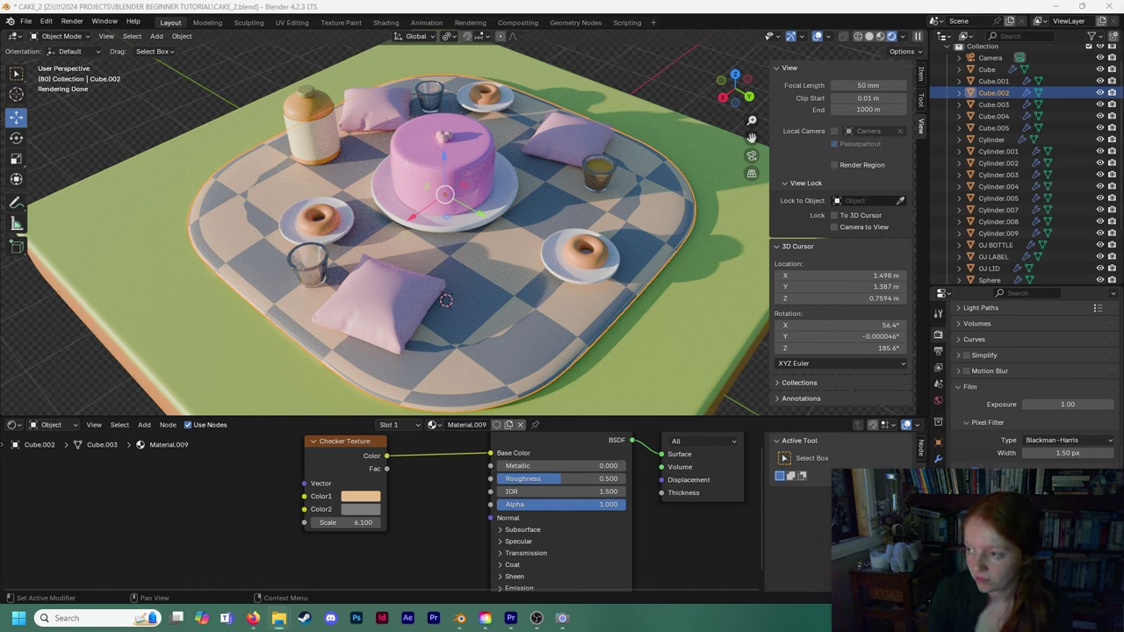
# Color the checker pink: Color2 pale at hue 0.005, saturation 0.333, value 1.000, and Color1 deeper at hue 0.010, saturation 0.597, value 0.801.
pyautogui.click(363, 508)
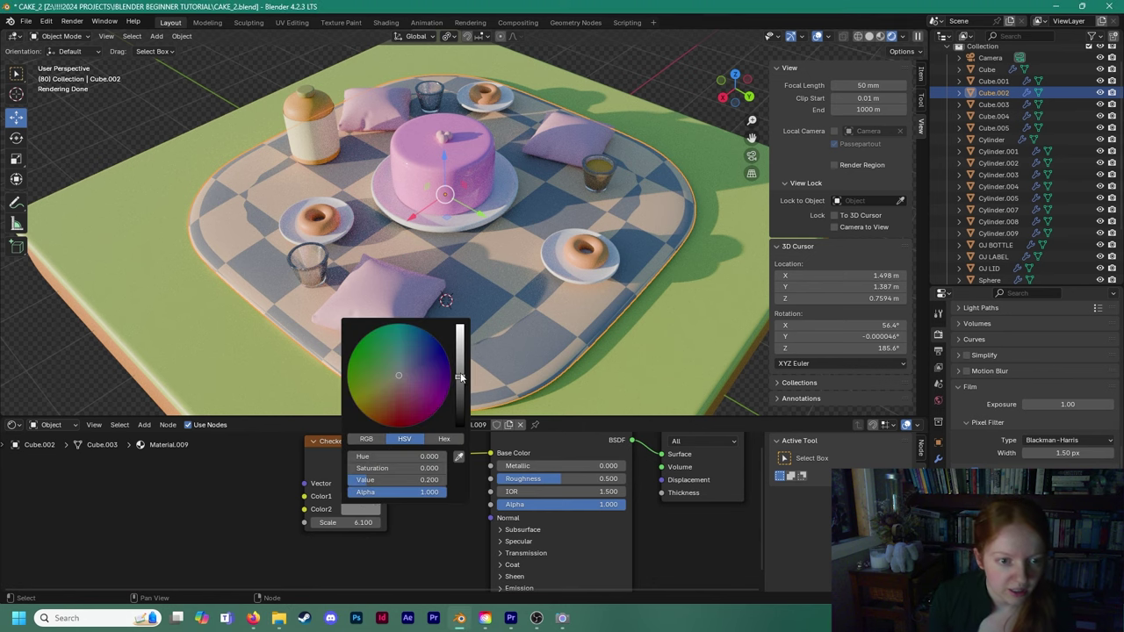
pyautogui.moveTo(457, 376); pyautogui.dragTo(459, 327)
pyautogui.click(396, 381)
pyautogui.moveTo(396, 381); pyautogui.dragTo(402, 382)
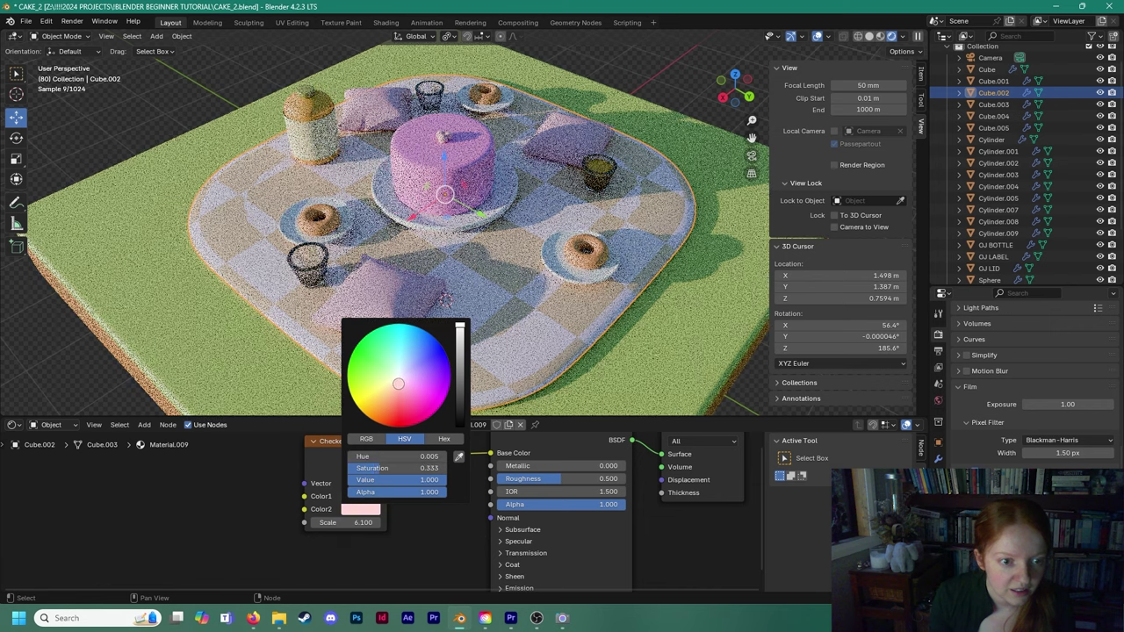
pyautogui.click(365, 499)
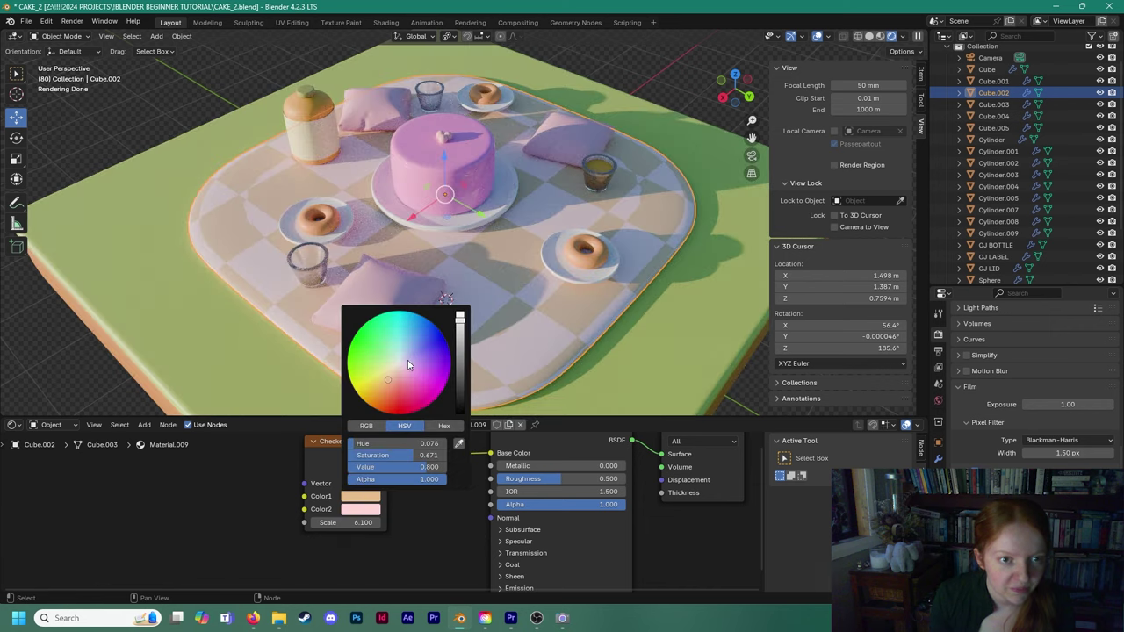
pyautogui.moveTo(389, 387); pyautogui.dragTo(400, 379)
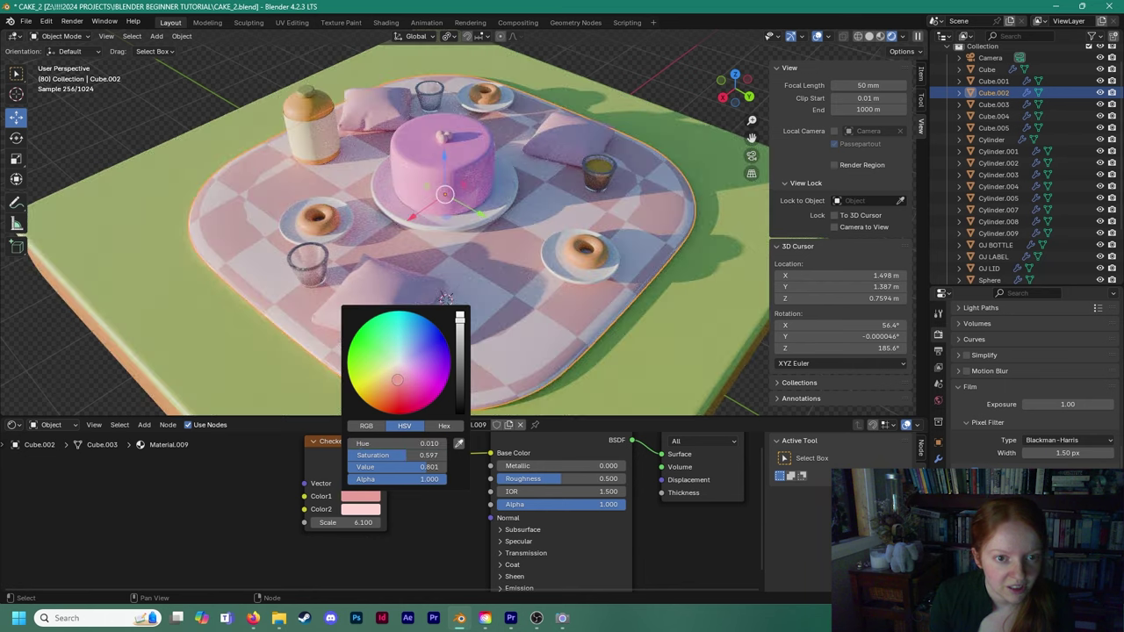
# Set the blanket's Checker Texture scale to 4.800 for larger squares.
pyautogui.scroll(-5, 395, 263)
pyautogui.scroll(4, 395, 264)
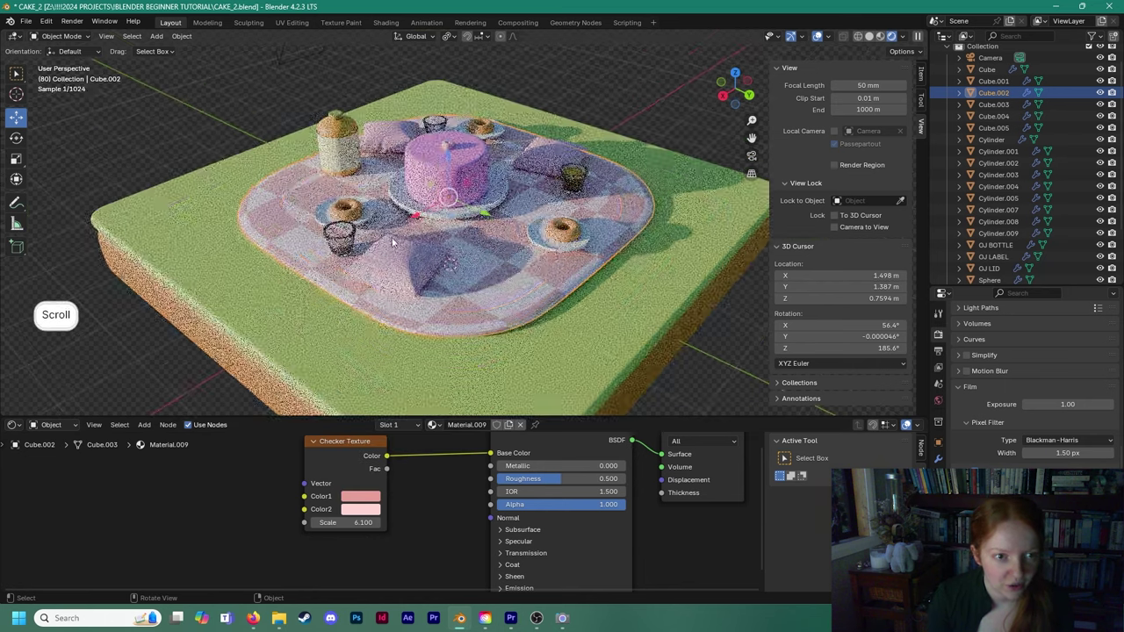
pyautogui.keyDown('ctrl'); pyautogui.scroll(-13, 342, 520); pyautogui.keyUp('ctrl')
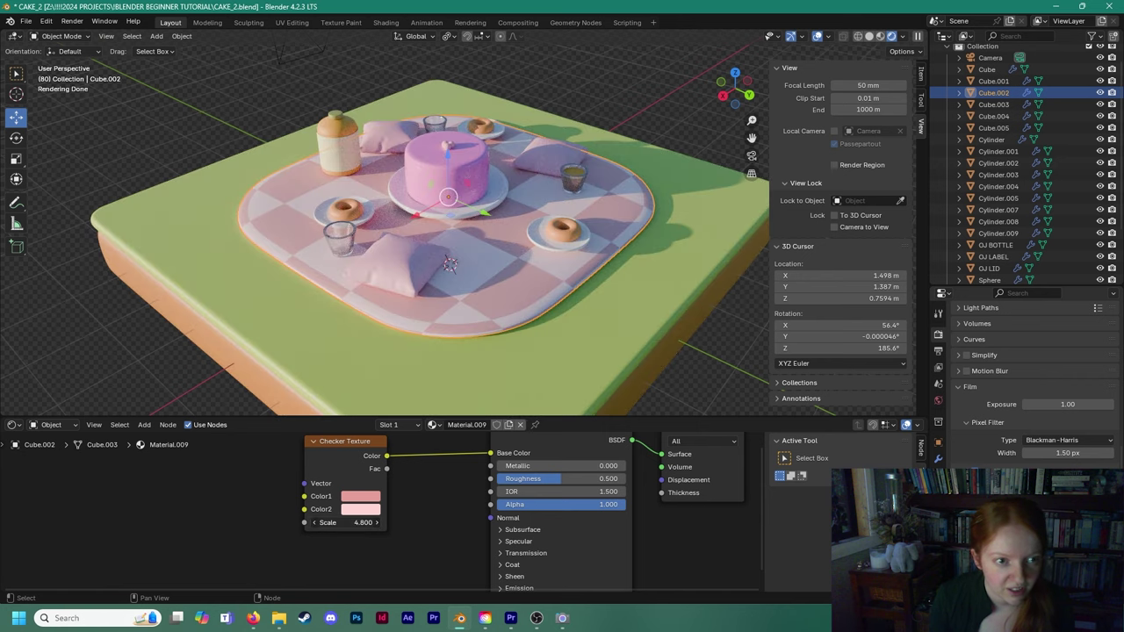
pyautogui.moveTo(191, 124); pyautogui.dragTo(334, 230, button='middle')
pyautogui.scroll(2, 334, 230)
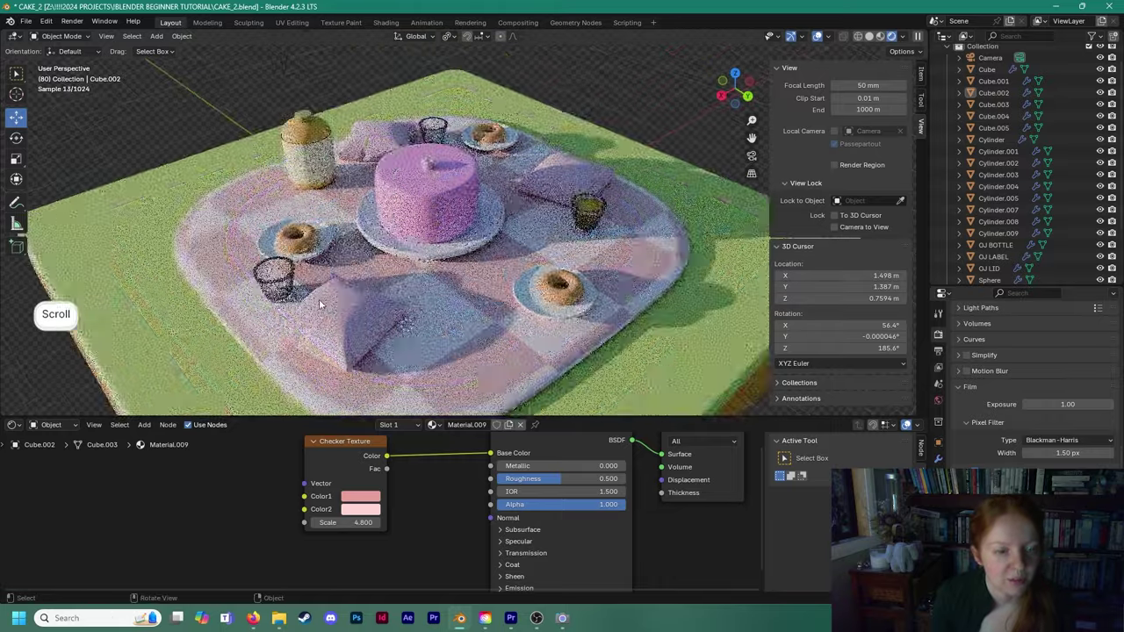
pyautogui.scroll(-3, 334, 230)
pyautogui.moveTo(355, 286)
pyautogui.mouseDown(button='middle')
pyautogui.moveTo(329, 261)
pyautogui.moveTo(326, 233)
pyautogui.moveTo(342, 292)
pyautogui.moveTo(343, 271)
pyautogui.mouseUp(button='middle')
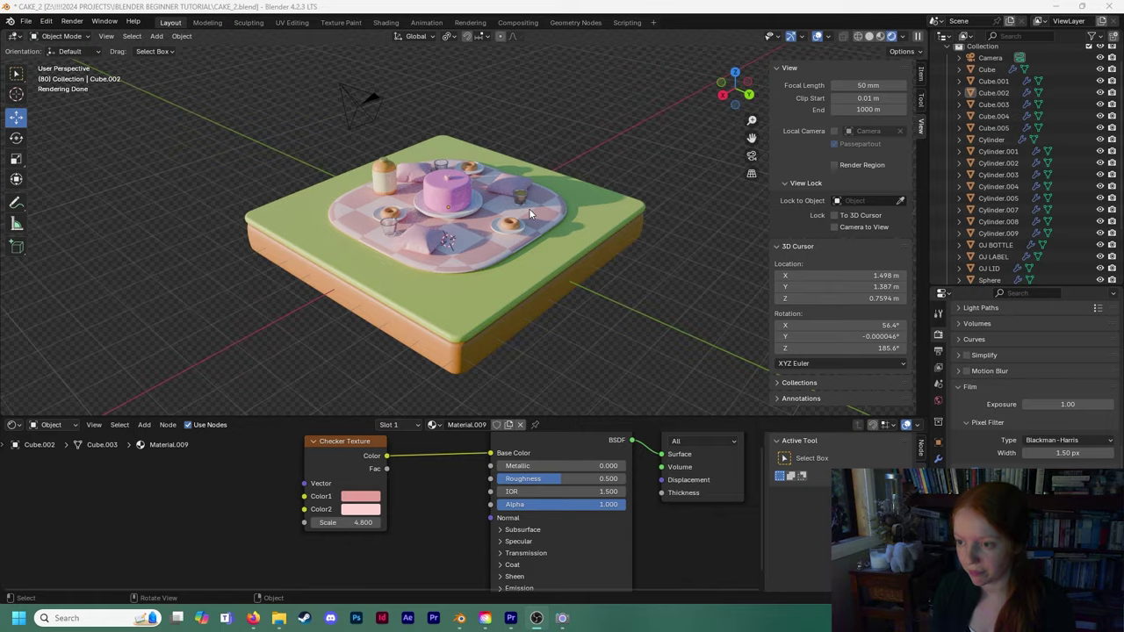
# Apply Shade Smooth to the green grass slab beneath the blanket.
pyautogui.moveTo(454, 258); pyautogui.dragTo(455, 280, button='middle')
pyautogui.scroll(8, 450, 316)
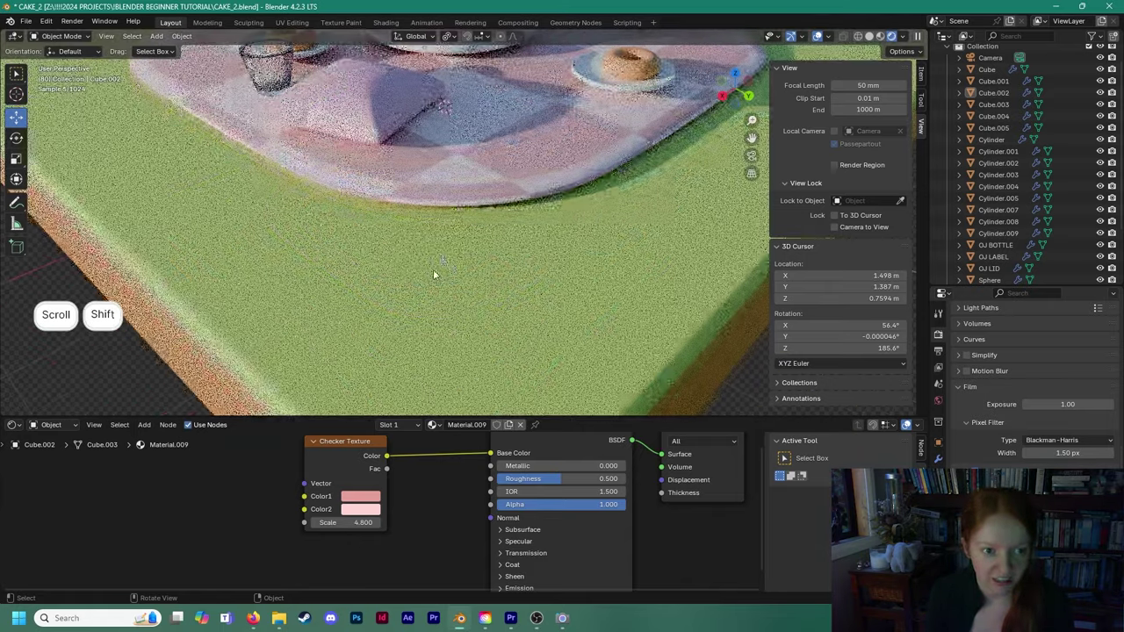
pyautogui.moveTo(434, 274); pyautogui.dragTo(434, 254, button='middle')
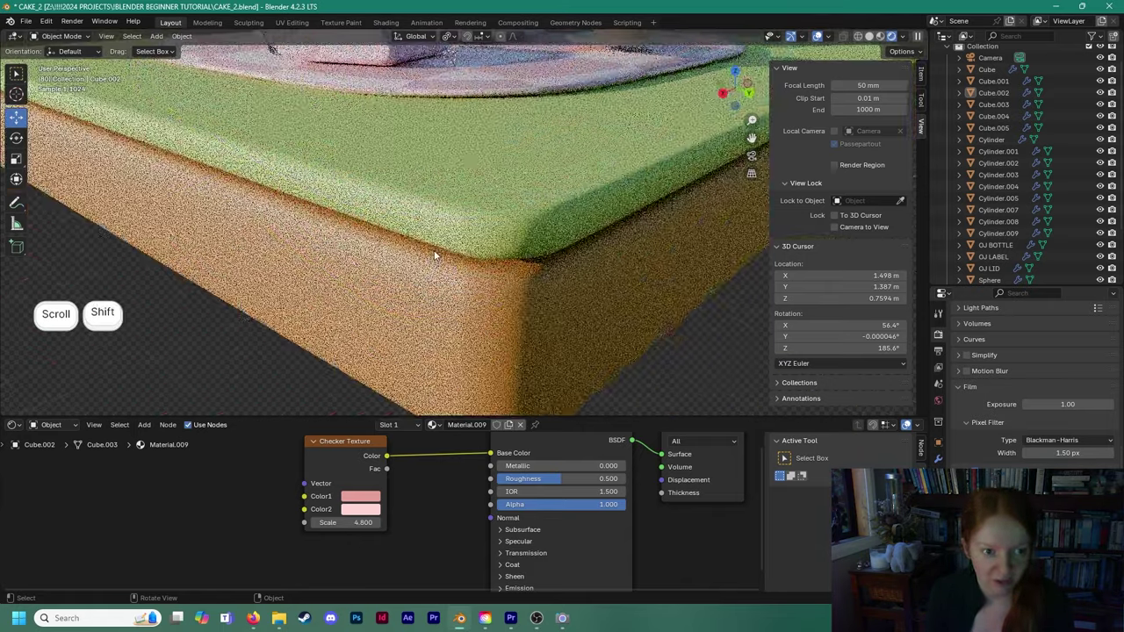
pyautogui.keyDown('shift'); pyautogui.moveTo(427, 204); pyautogui.dragTo(437, 248, button='middle'); pyautogui.keyUp('shift')
pyautogui.keyDown('shift'); pyautogui.moveTo(406, 186); pyautogui.dragTo(422, 255, button='middle'); pyautogui.keyUp('shift')
pyautogui.scroll(-1, 422, 255)
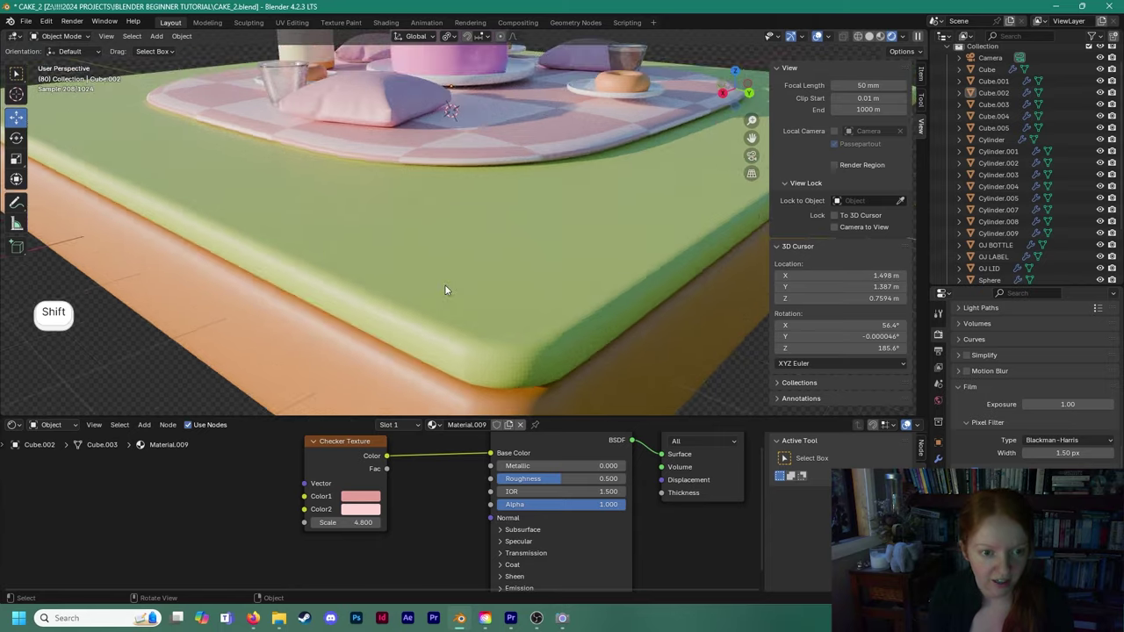
pyautogui.click(444, 277)
pyautogui.rightClick(444, 277)
pyautogui.click(443, 277)
pyautogui.scroll(-5, 369, 294)
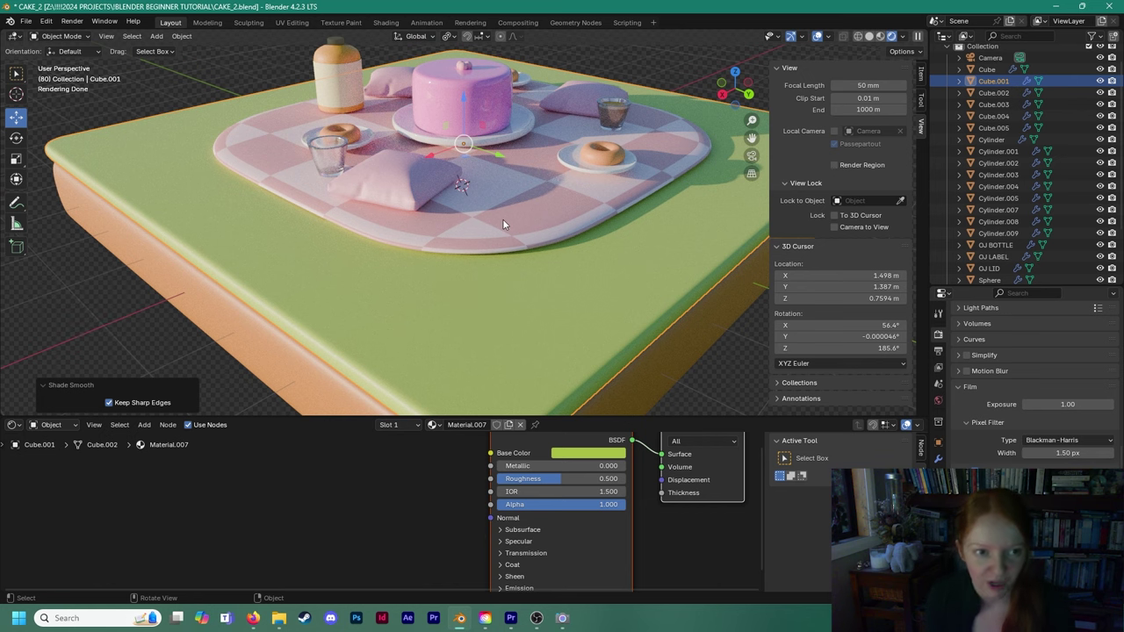
# Place the 3D cursor on the grass in front of the blanket and add a mesh cylinder there.
pyautogui.press('shift')
pyautogui.scroll(5, 447, 320)
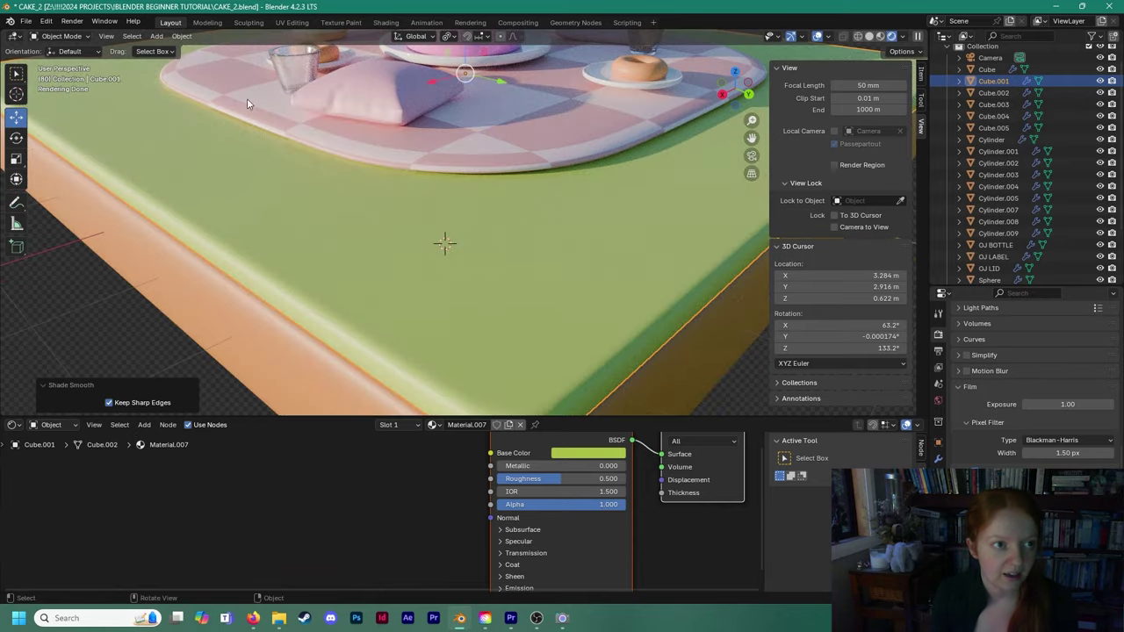
pyautogui.click(155, 36)
pyautogui.moveTo(170, 54)
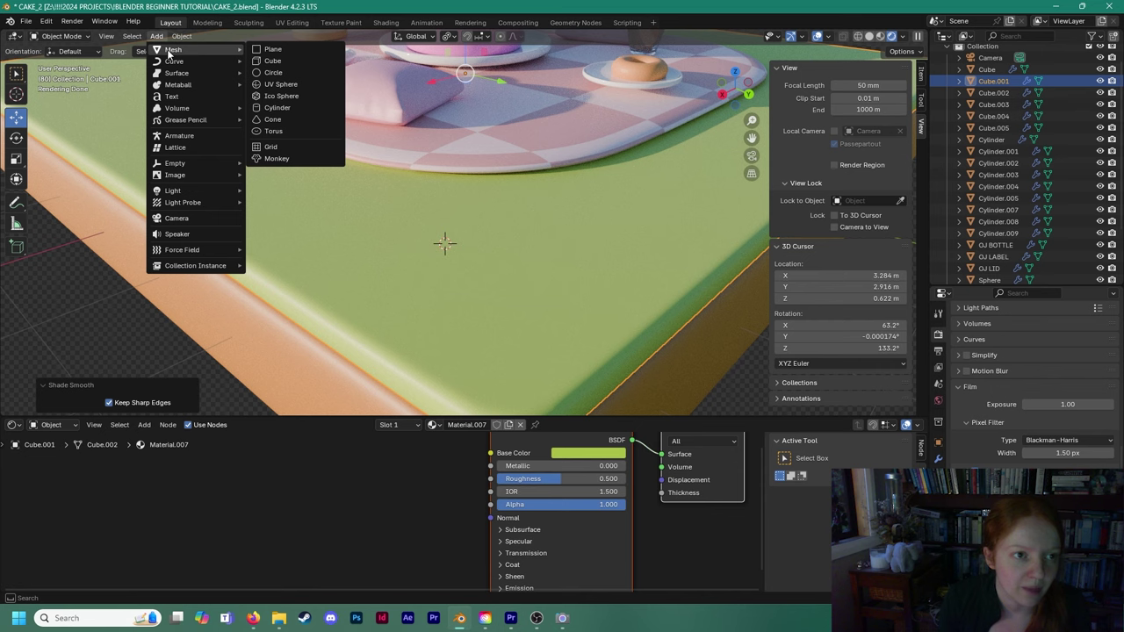
pyautogui.click(279, 107)
# Scale the new cylinder down to about 0.09 and raise it about 0.06 m along Z onto the grass.
pyautogui.scroll(-6, 744, 232)
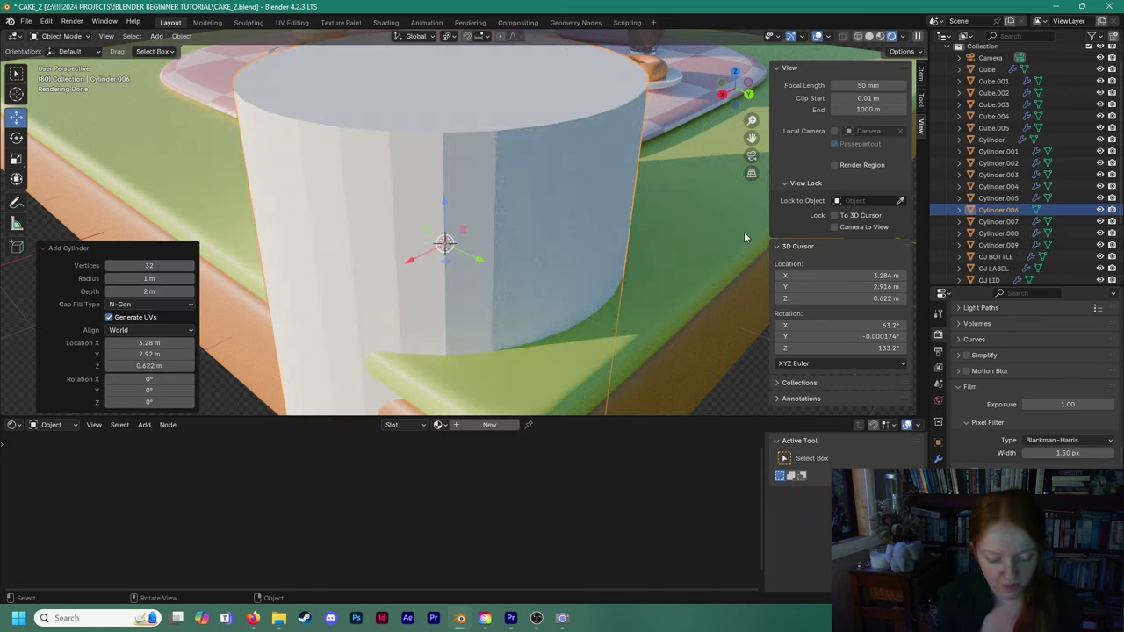
pyautogui.press('s')
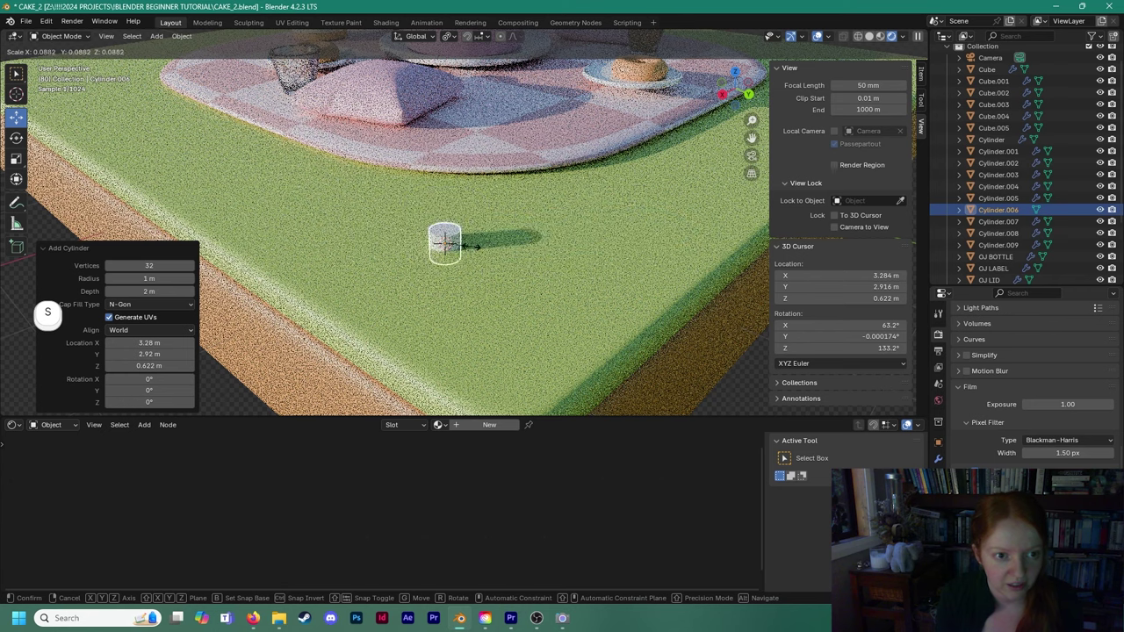
pyautogui.click(421, 249)
pyautogui.scroll(5, 419, 250)
pyautogui.moveTo(409, 241); pyautogui.dragTo(408, 213)
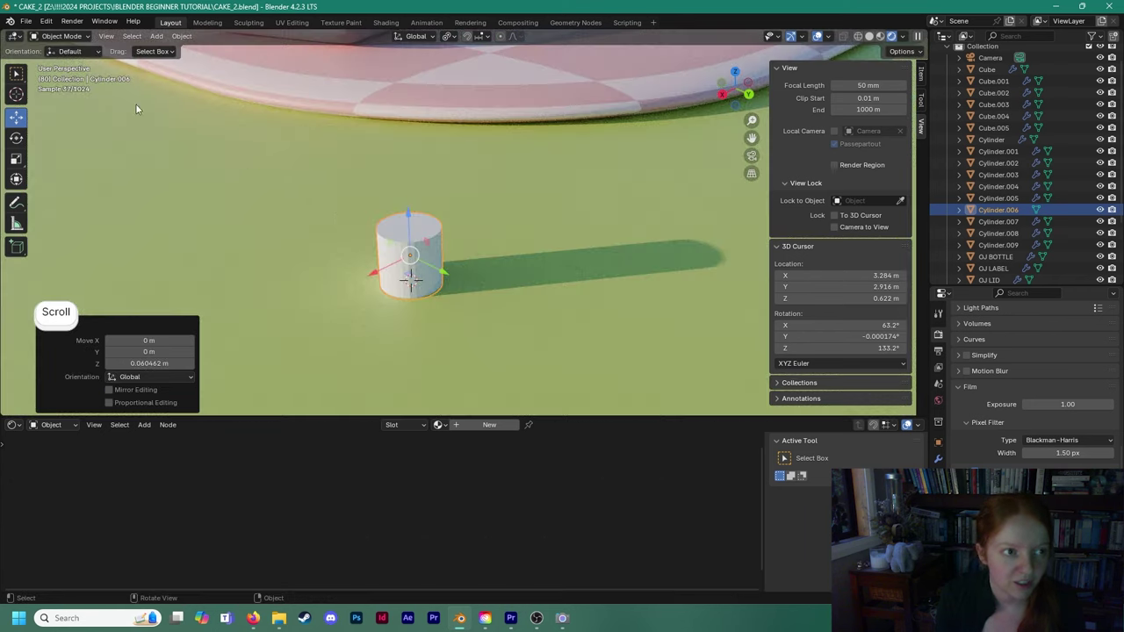
pyautogui.click(298, 166)
pyautogui.hotkey('ctrl', 'z')
# Switch the small cylinder on the grass to Edit Mode and select its top face.
pyautogui.click(66, 36)
pyautogui.click(61, 58)
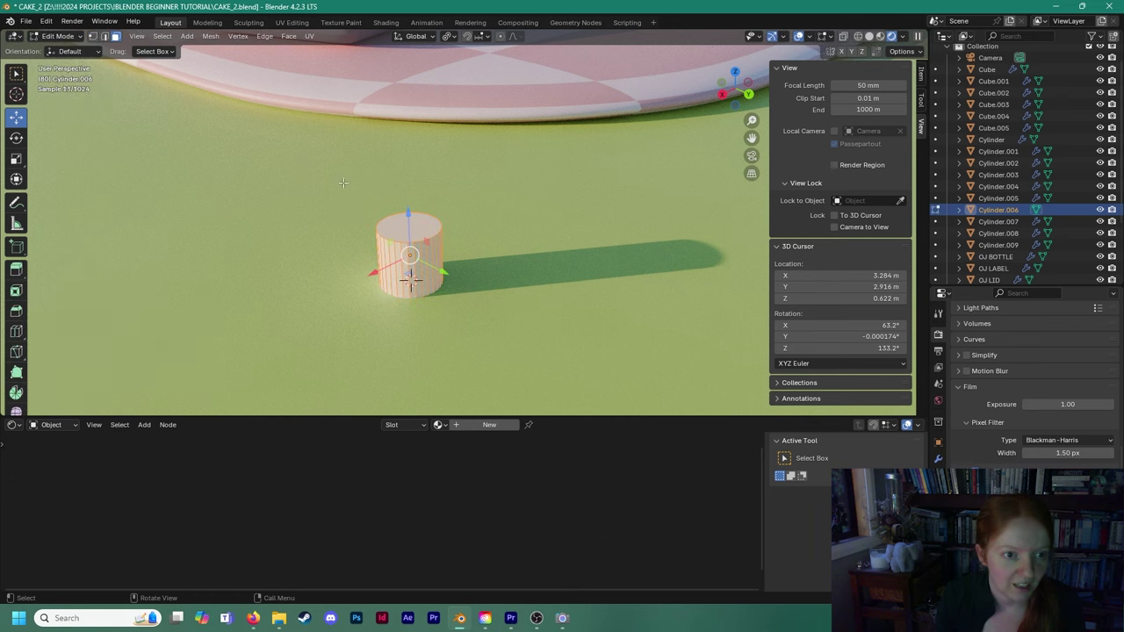
pyautogui.keyDown('shift'); pyautogui.moveTo(434, 234); pyautogui.dragTo(496, 276, button='middle'); pyautogui.keyUp('shift')
pyautogui.click(496, 276)
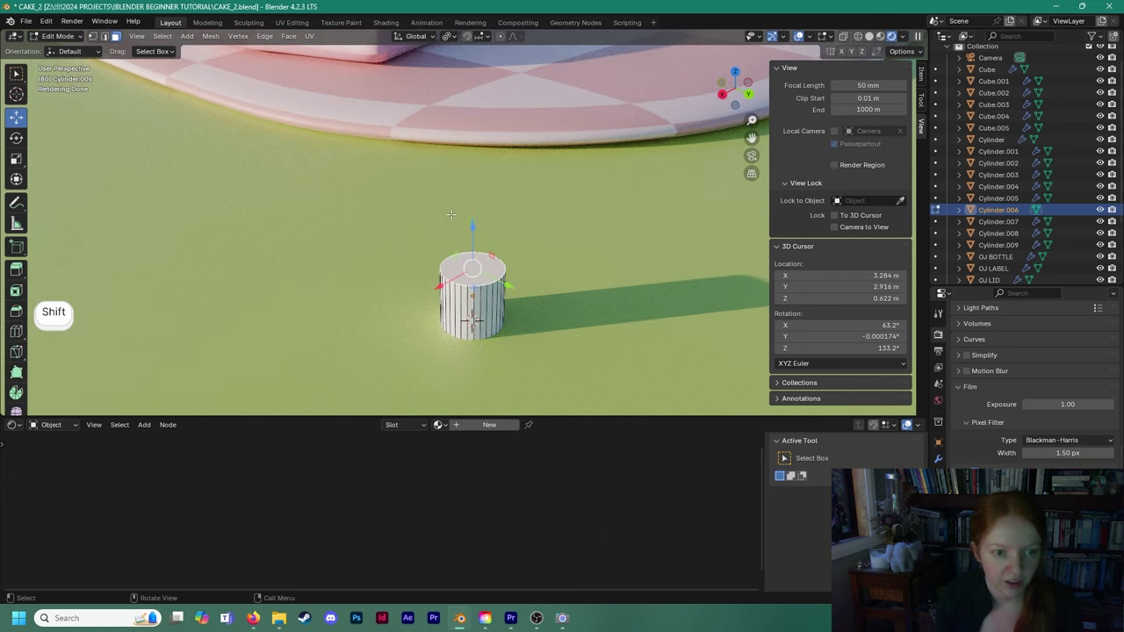
pyautogui.press('e')
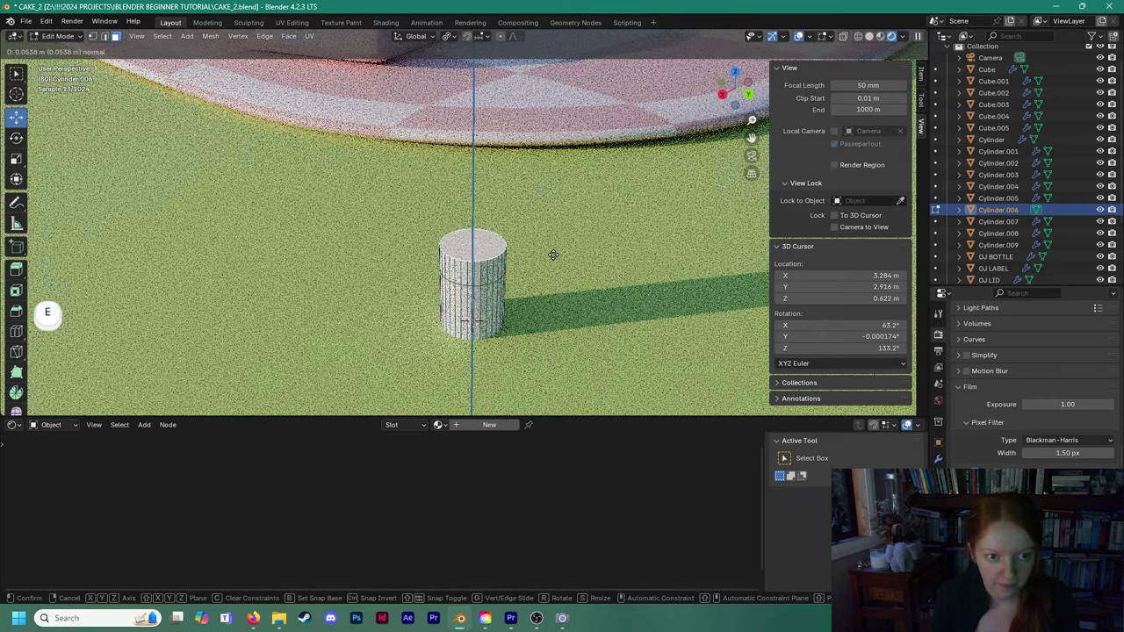
pyautogui.click(554, 257)
pyautogui.press('e')
pyautogui.press('Escape')
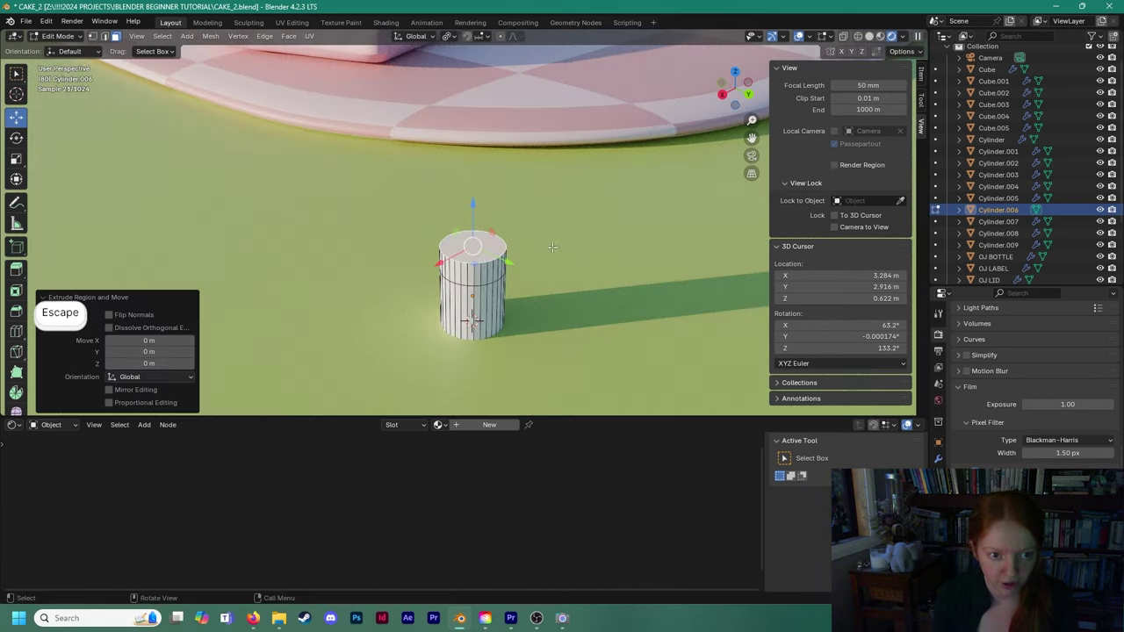
pyautogui.press('e')
pyautogui.press('Escape')
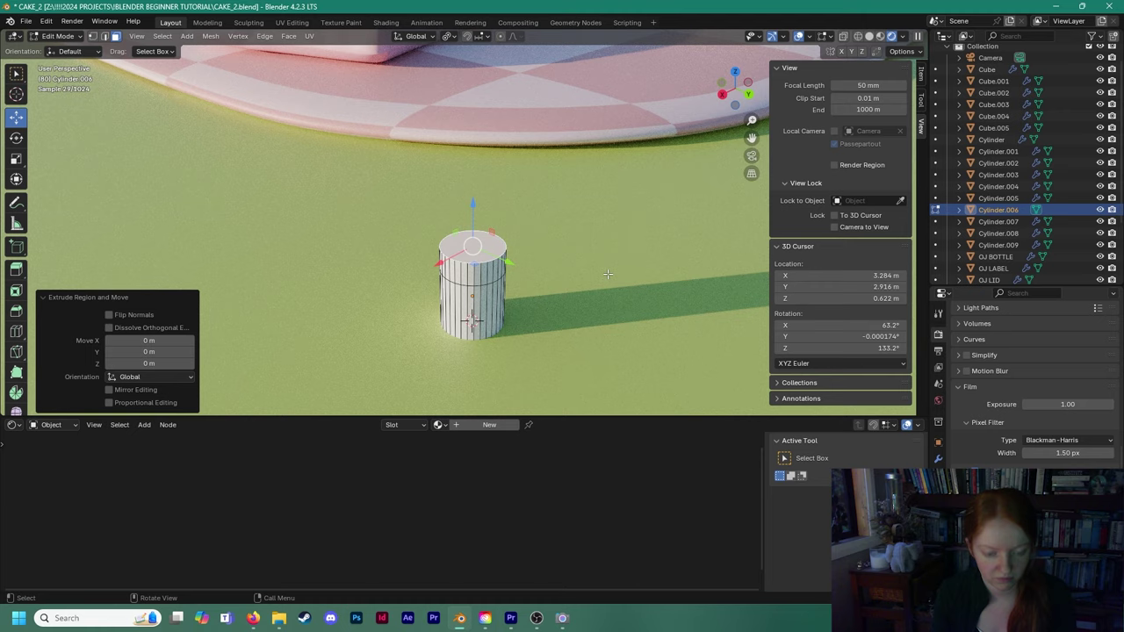
pyautogui.hotkey('ctrl', 'z')
pyautogui.hotkey('ctrl', 'z')
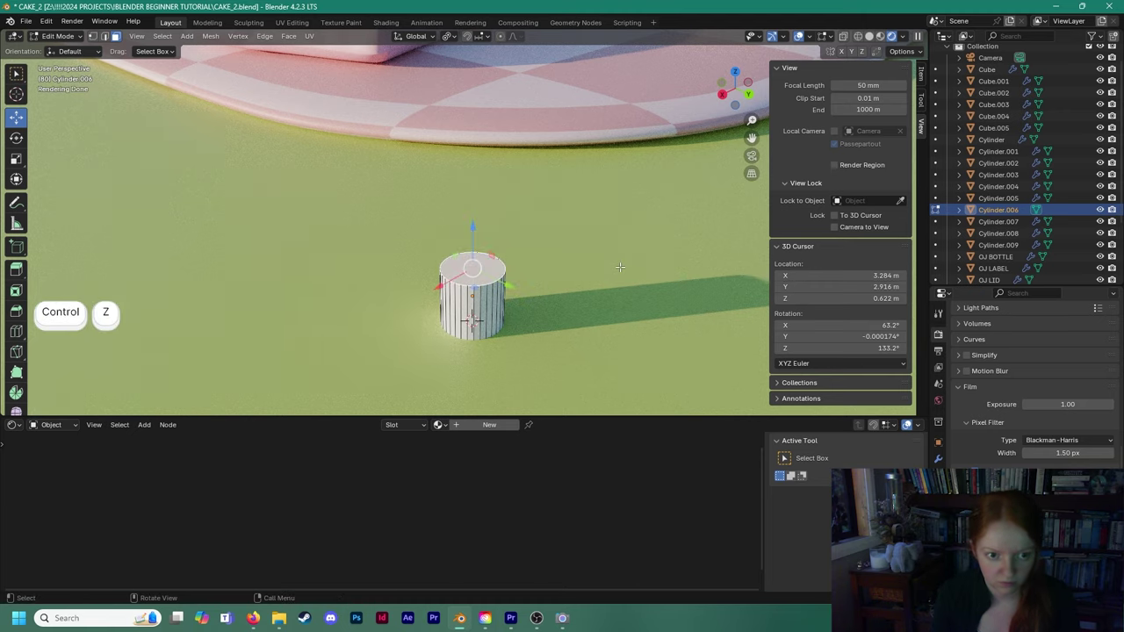
# Extrude the cylinder's top face slightly upward and scale the new top to about 0.809.
pyautogui.press('e')
pyautogui.click(619, 245)
pyautogui.press('s')
pyautogui.click(614, 251)
pyautogui.moveTo(614, 250)
pyautogui.mouseDown(button='middle')
pyautogui.moveTo(598, 212)
pyautogui.moveTo(610, 246)
pyautogui.mouseUp(button='middle')
# Extrude and shrink the top face twice more to form a dome, the last time by about 0.014 m with scale about 0.443.
pyautogui.press('e')
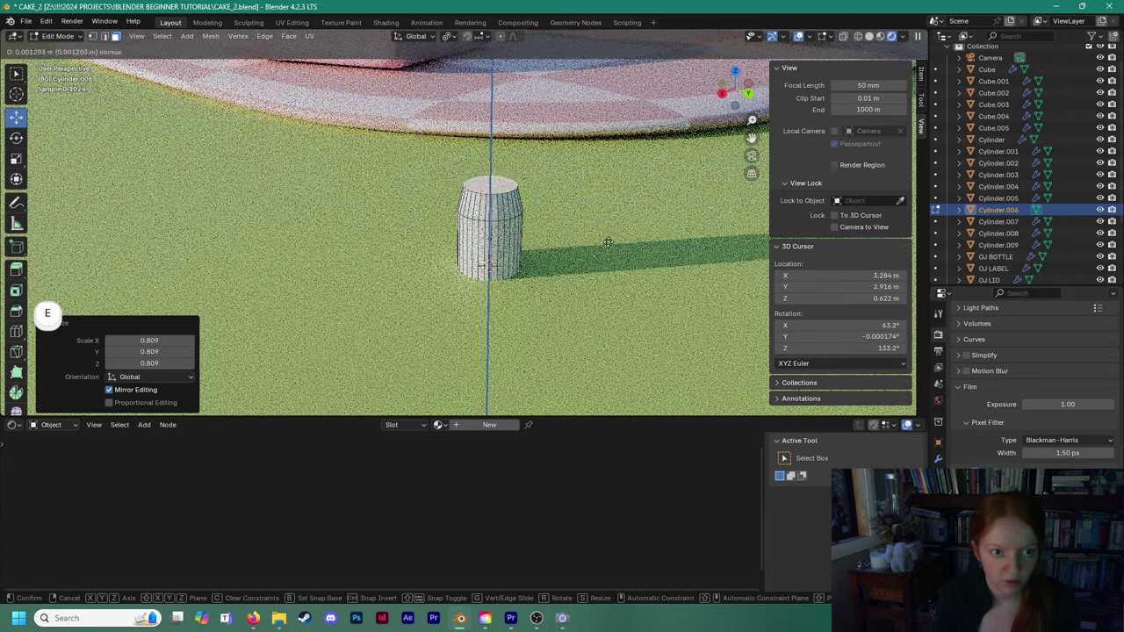
pyautogui.click(609, 236)
pyautogui.press('s')
pyautogui.click(580, 210)
pyautogui.press('e')
pyautogui.click(587, 202)
pyautogui.press('s')
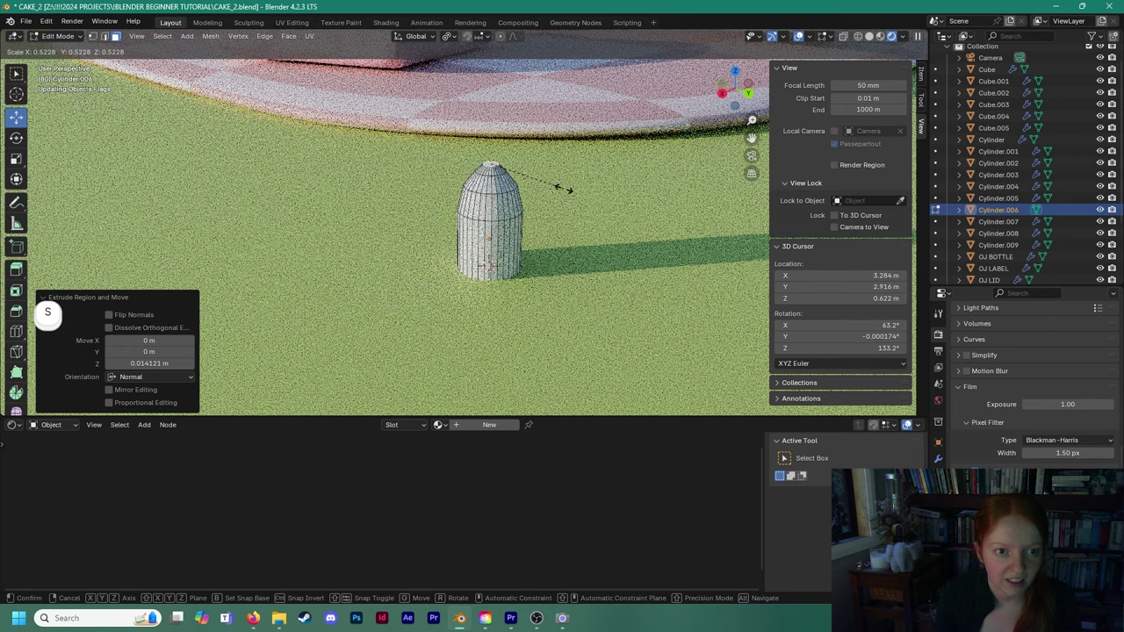
pyautogui.click(548, 186)
# Merge the small top face at its center to close the dome into a point.
pyautogui.scroll(6, 507, 212)
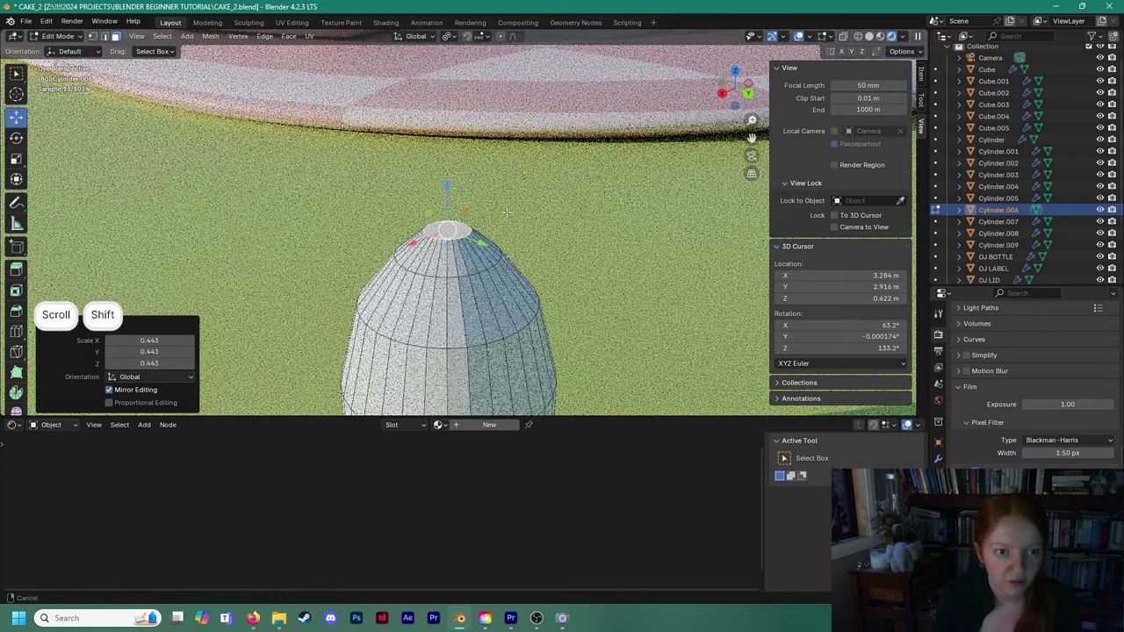
pyautogui.press('m')
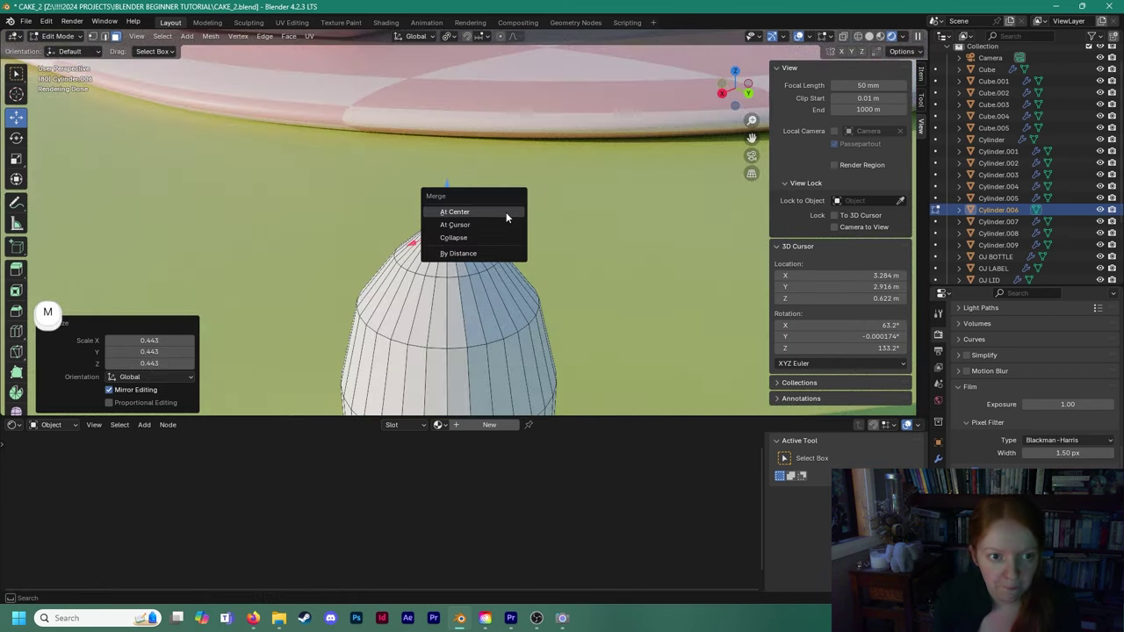
pyautogui.click(506, 211)
pyautogui.scroll(-2, 471, 235)
pyautogui.keyDown('shift'); pyautogui.moveTo(473, 236); pyautogui.dragTo(474, 201, button='middle'); pyautogui.keyUp('shift')
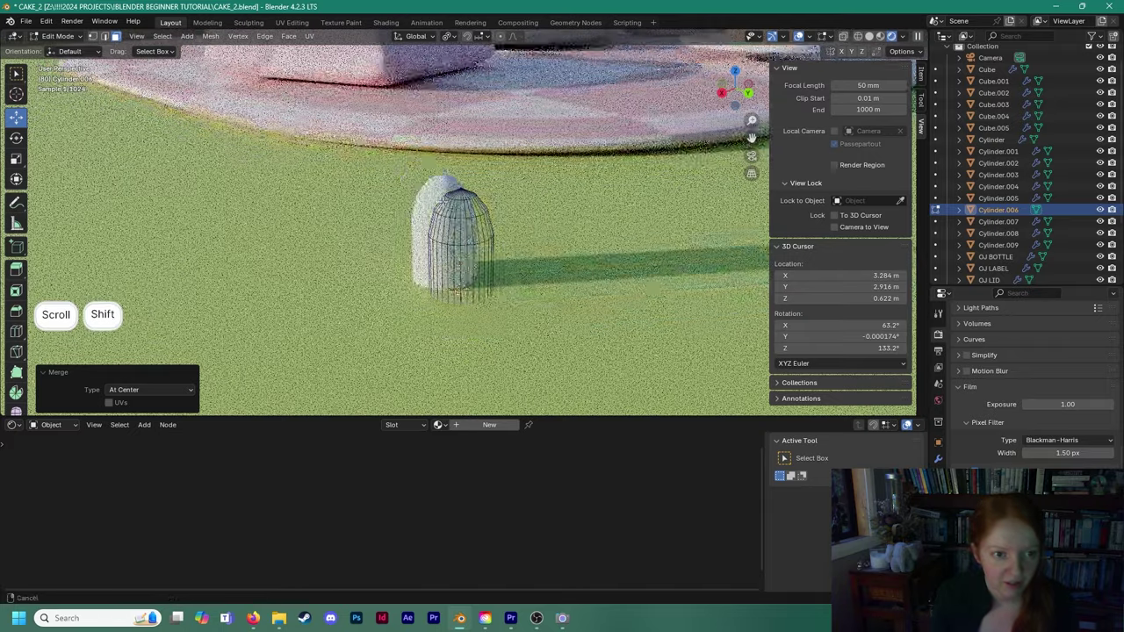
# Select the whole domed mesh and frame it in the viewport for a close view.
pyautogui.moveTo(524, 314); pyautogui.dragTo(524, 314)
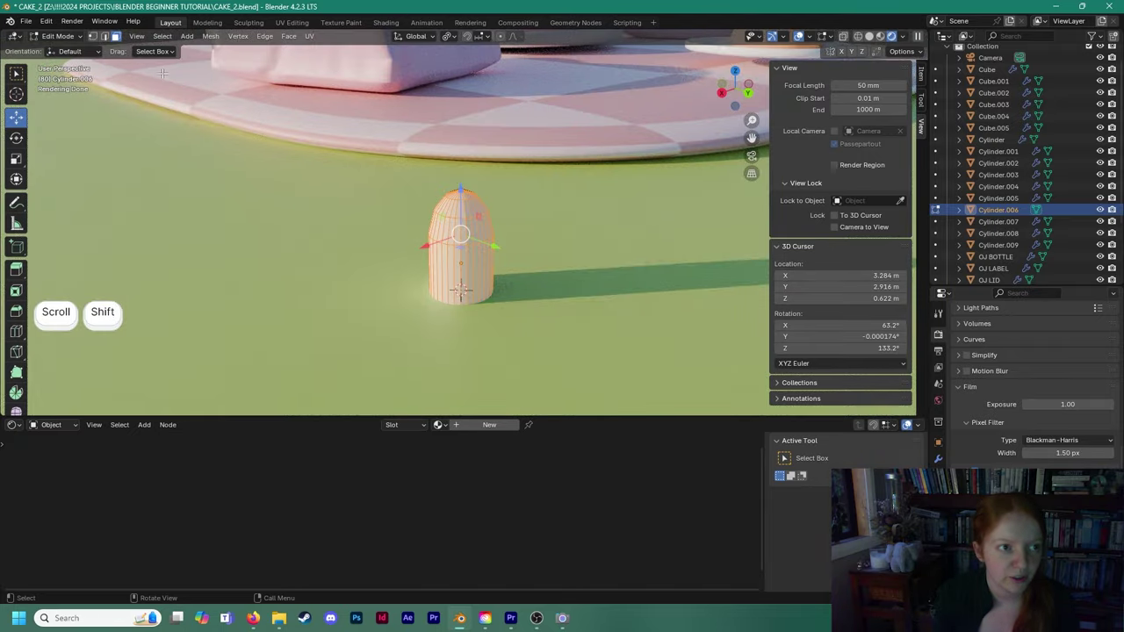
pyautogui.click(136, 36)
pyautogui.scroll(-3, 465, 228)
pyautogui.moveTo(488, 225); pyautogui.dragTo(448, 145, button='middle')
pyautogui.scroll(-2, 423, 221)
pyautogui.scroll(1, 252, 106)
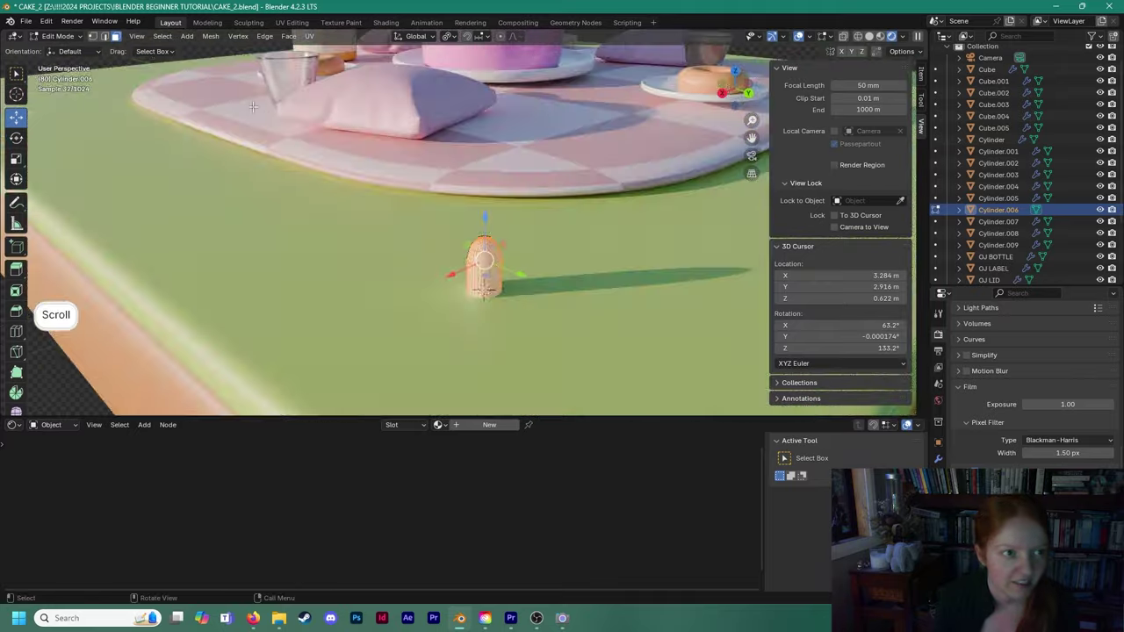
pyautogui.click(138, 37)
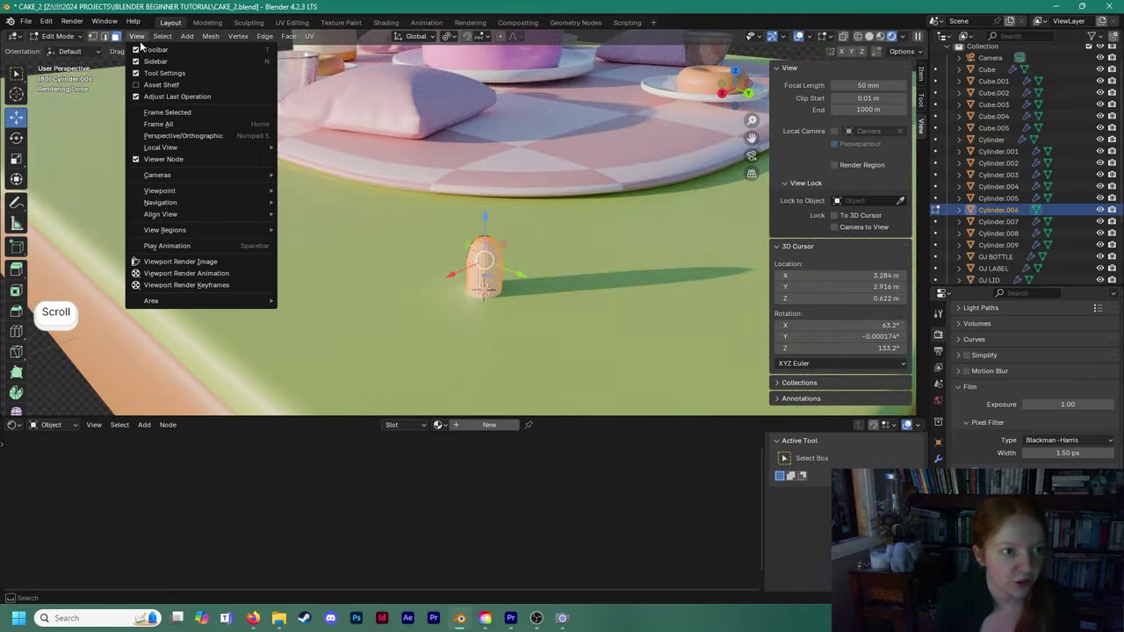
pyautogui.click(169, 112)
pyautogui.scroll(-2, 309, 189)
pyautogui.moveTo(309, 190)
pyautogui.mouseDown(button='middle')
pyautogui.moveTo(197, 182)
pyautogui.moveTo(318, 202)
pyautogui.mouseUp(button='middle')
pyautogui.moveTo(434, 183); pyautogui.dragTo(377, 148, button='middle')
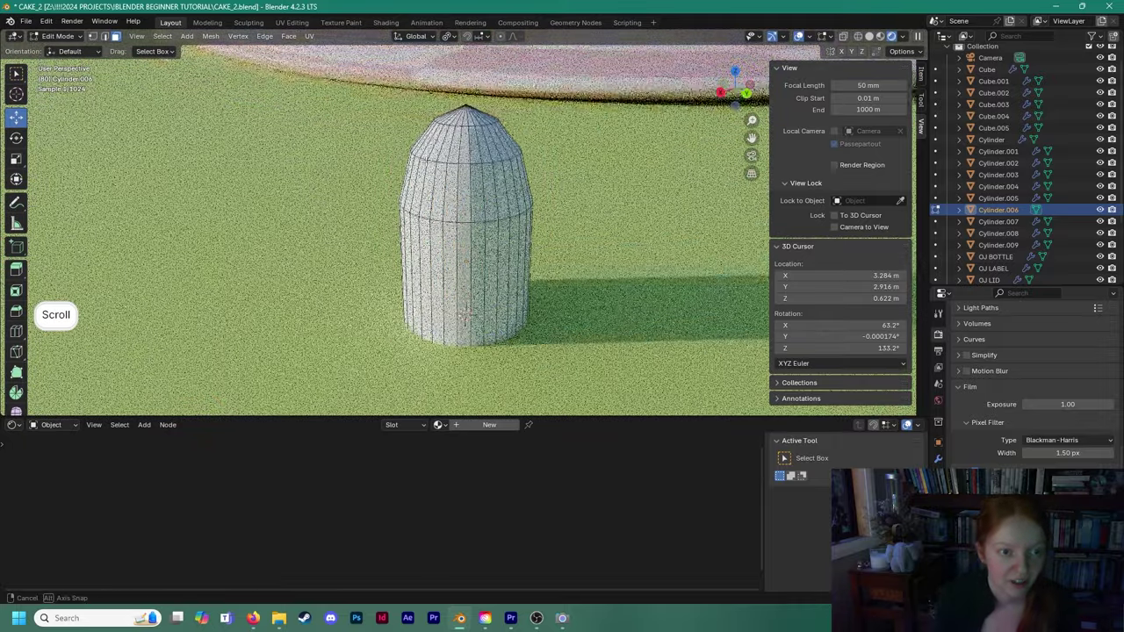
# Select the edge loop at the base of the dome in edge mode and shift it sideways along X.
pyautogui.click(105, 37)
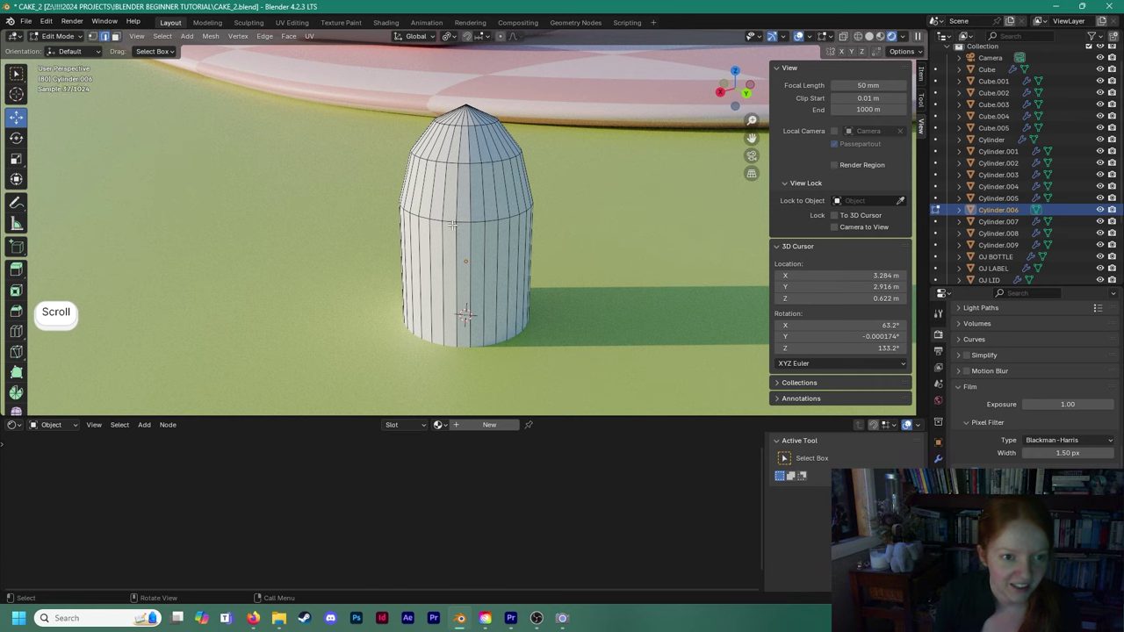
pyautogui.click(458, 288)
pyautogui.keyDown('alt'); pyautogui.click(450, 222); pyautogui.keyUp('alt')
pyautogui.keyDown('alt'); pyautogui.click(467, 196); pyautogui.keyUp('alt')
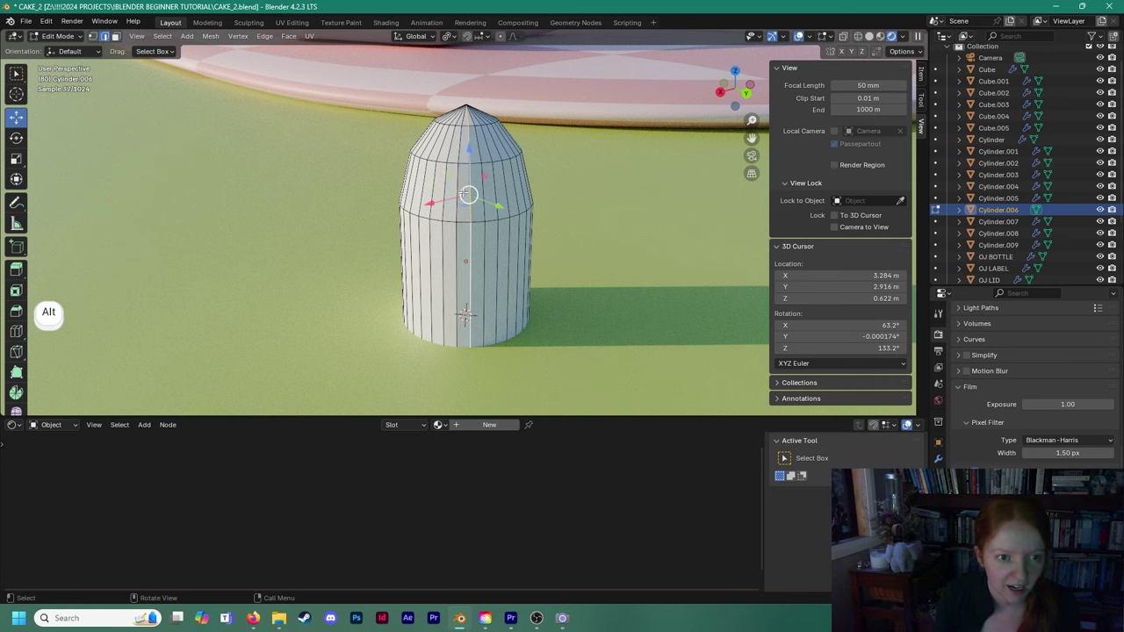
pyautogui.keyDown('alt'); pyautogui.click(493, 219); pyautogui.keyUp('alt')
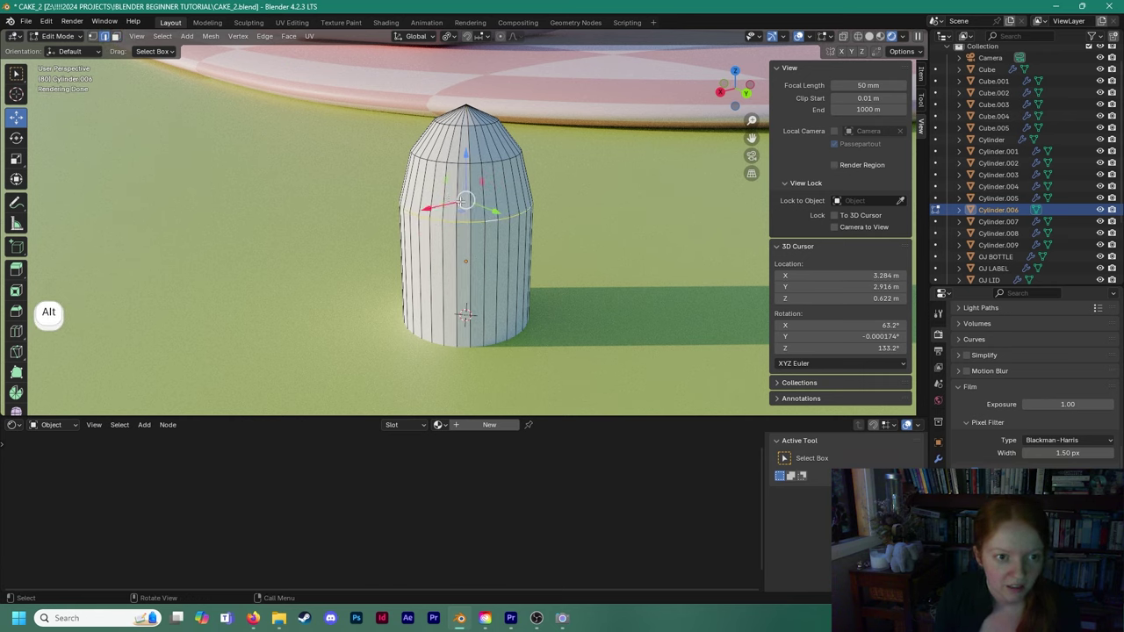
pyautogui.press('g')
pyautogui.press('x')
pyautogui.click(442, 204)
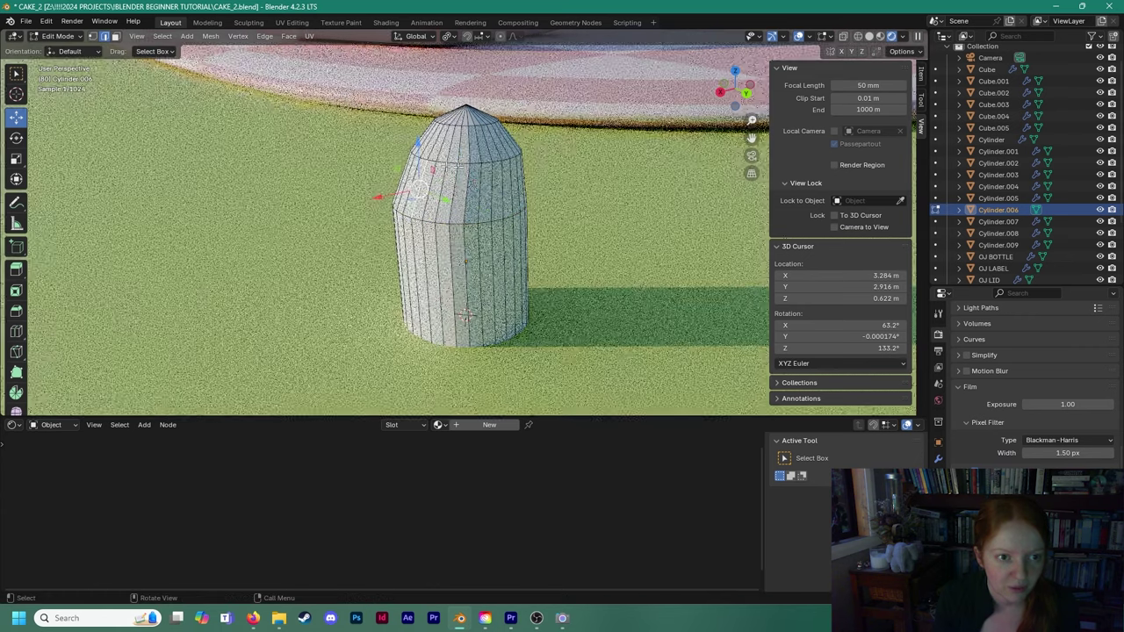
# Shift the two upper edge loops of the dome slightly sideways so the taper becomes asymmetrical.
pyautogui.keyDown('alt'); pyautogui.click(456, 165); pyautogui.keyUp('alt')
pyautogui.keyDown('alt'); pyautogui.click(456, 165); pyautogui.keyUp('alt')
pyautogui.moveTo(428, 157); pyautogui.dragTo(432, 155)
pyautogui.keyDown('alt'); pyautogui.click(471, 129); pyautogui.keyUp('alt')
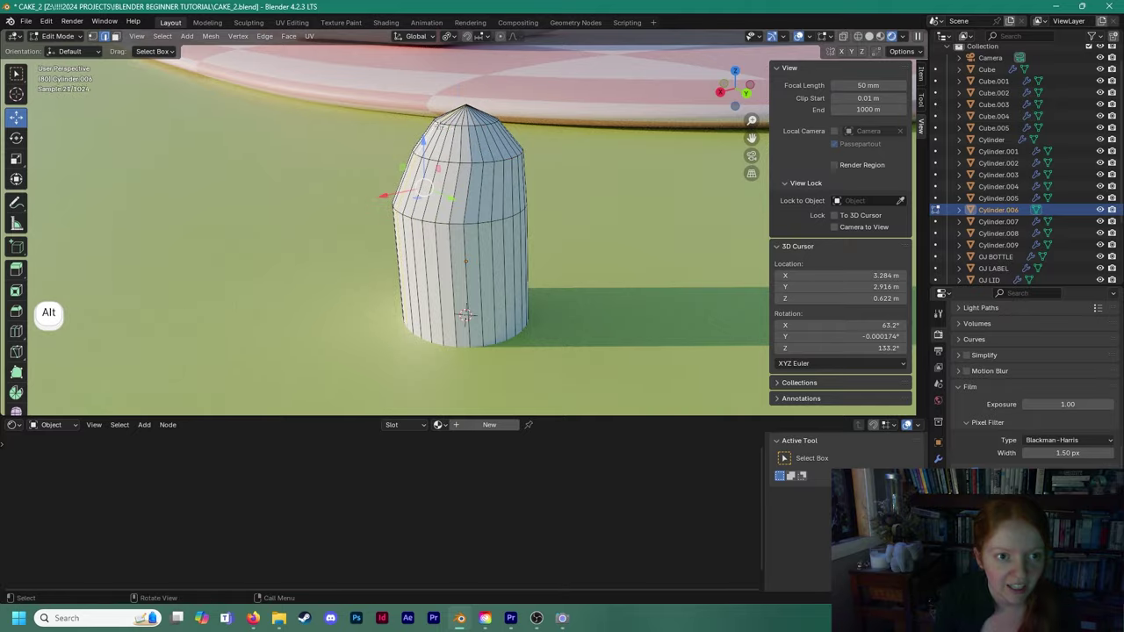
pyautogui.keyDown('alt'); pyautogui.click(475, 126); pyautogui.keyUp('alt')
pyautogui.moveTo(438, 125); pyautogui.dragTo(443, 124)
# Select the tip vertex in vertex mode and move it about -0.014 m along X.
pyautogui.keyDown('shift'); pyautogui.moveTo(444, 132); pyautogui.dragTo(447, 165, button='middle'); pyautogui.keyUp('shift')
pyautogui.scroll(2, 447, 164)
pyautogui.click(92, 36)
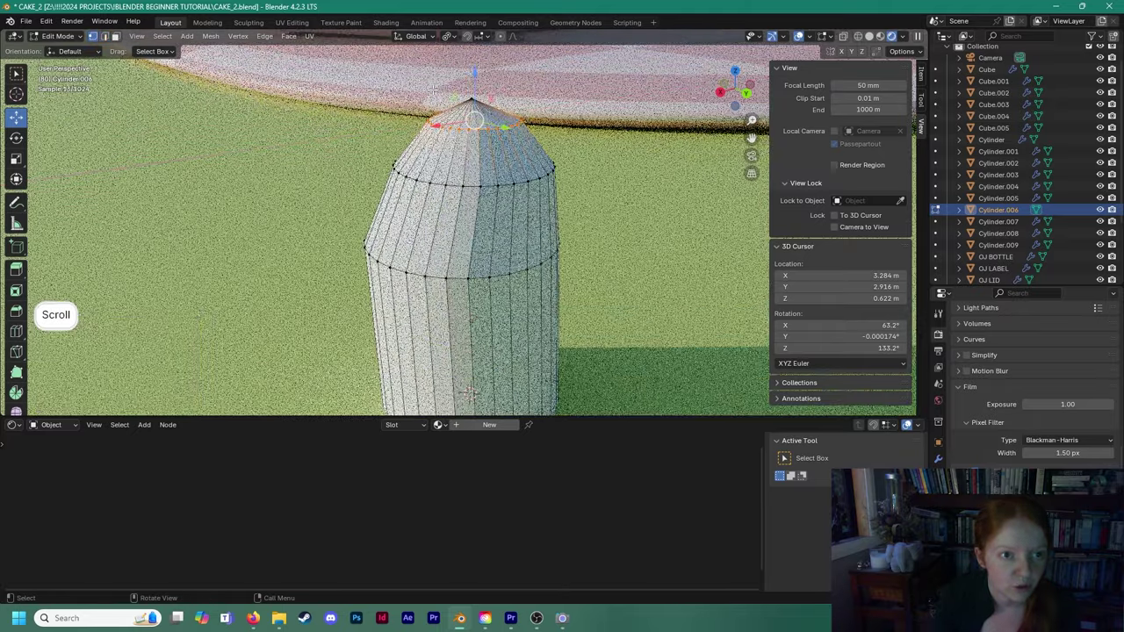
pyautogui.click(472, 99)
pyautogui.moveTo(437, 102); pyautogui.dragTo(460, 99)
pyautogui.scroll(-5, 459, 247)
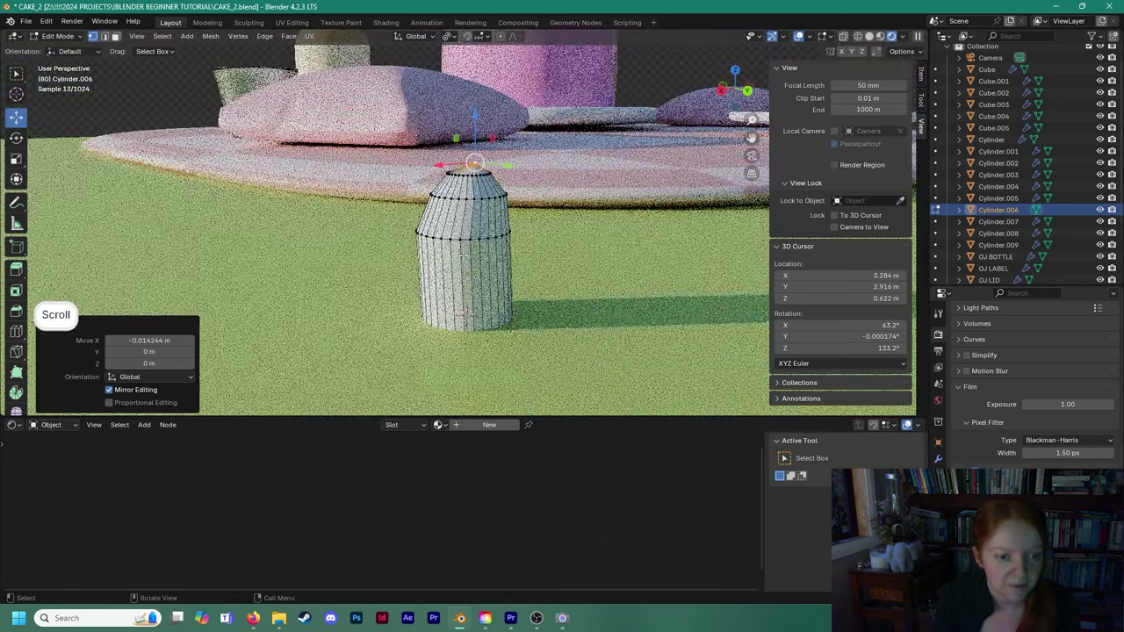
# Add one loop cut around the middle of the straight lower body and scale it to about 1.05.
pyautogui.hotkey('ctrl', 'r')
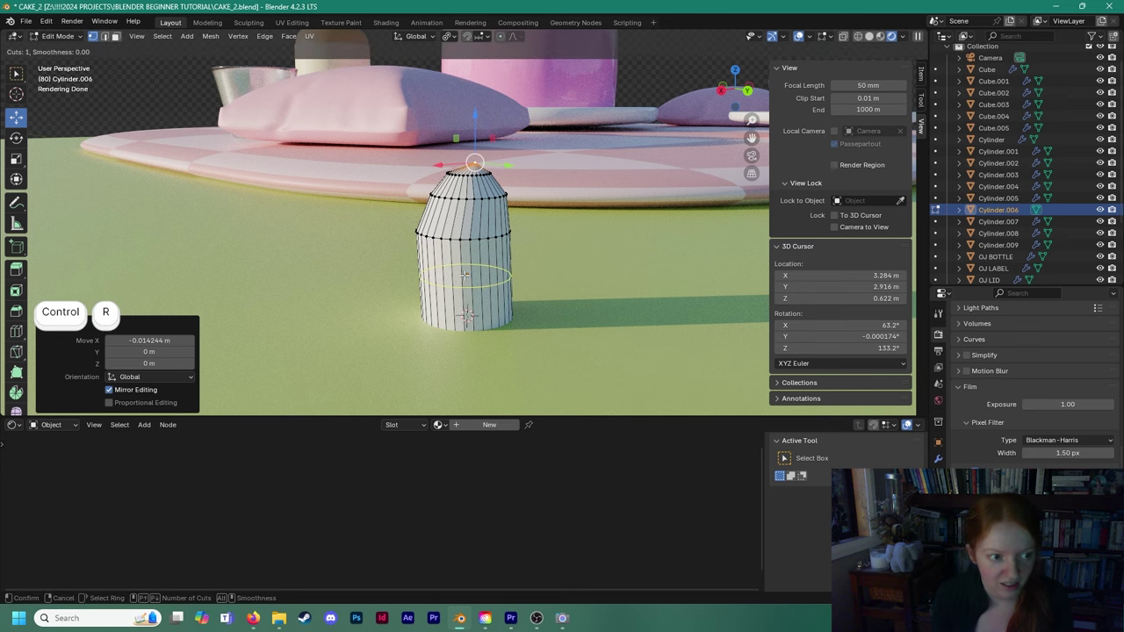
pyautogui.click(465, 275)
pyautogui.click(464, 268)
pyautogui.scroll(2, 464, 265)
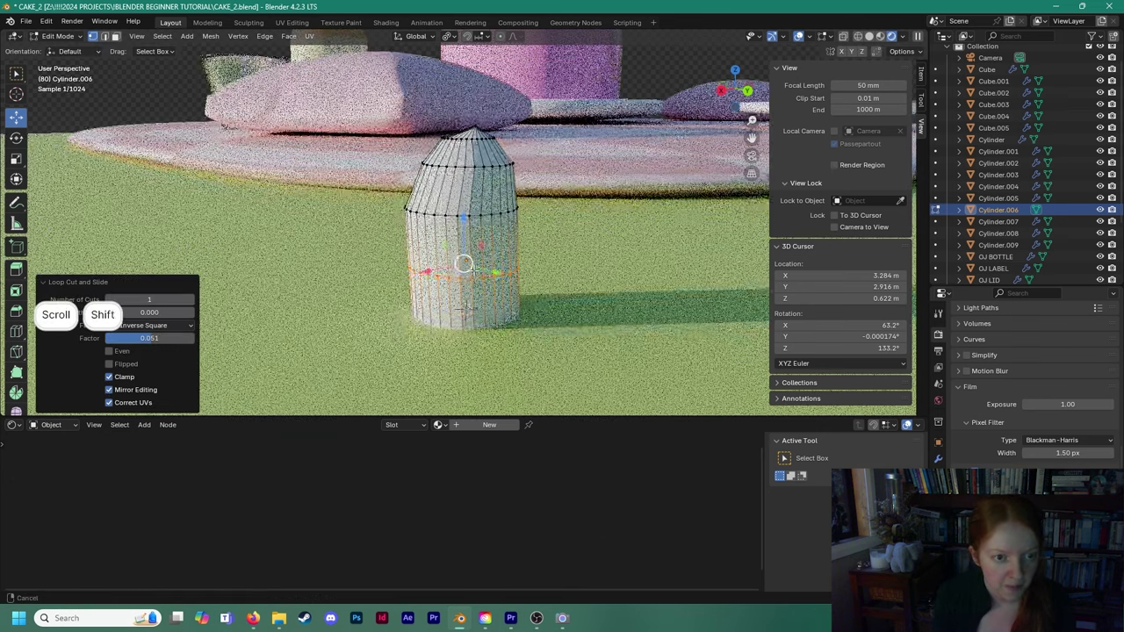
pyautogui.press('s')
pyautogui.click(561, 260)
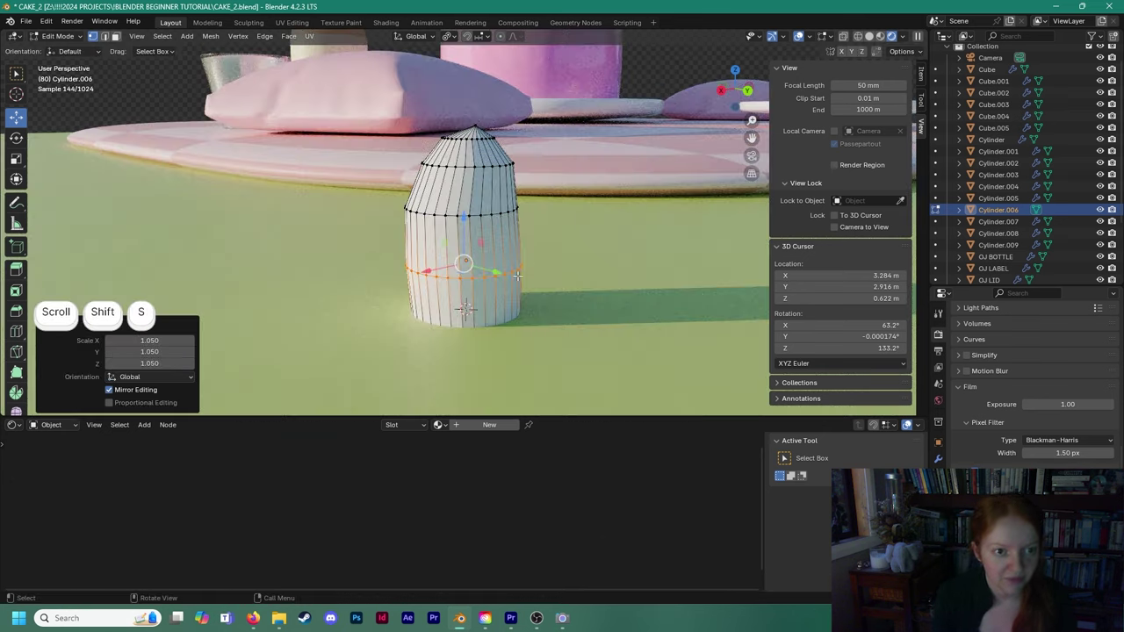
# Return to Object Mode and stretch the shape along Z to about 1.147.
pyautogui.click(64, 36)
pyautogui.click(65, 49)
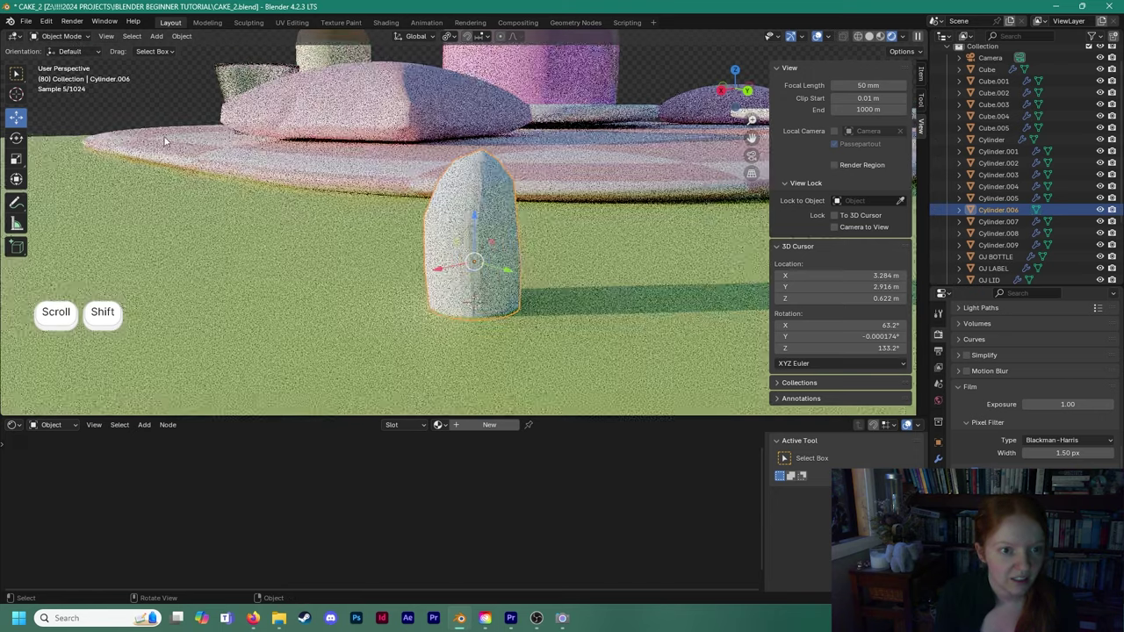
pyautogui.moveTo(477, 222); pyautogui.dragTo(477, 215)
pyautogui.scroll(-1, 522, 230)
pyautogui.moveTo(507, 256); pyautogui.dragTo(539, 251, button='middle')
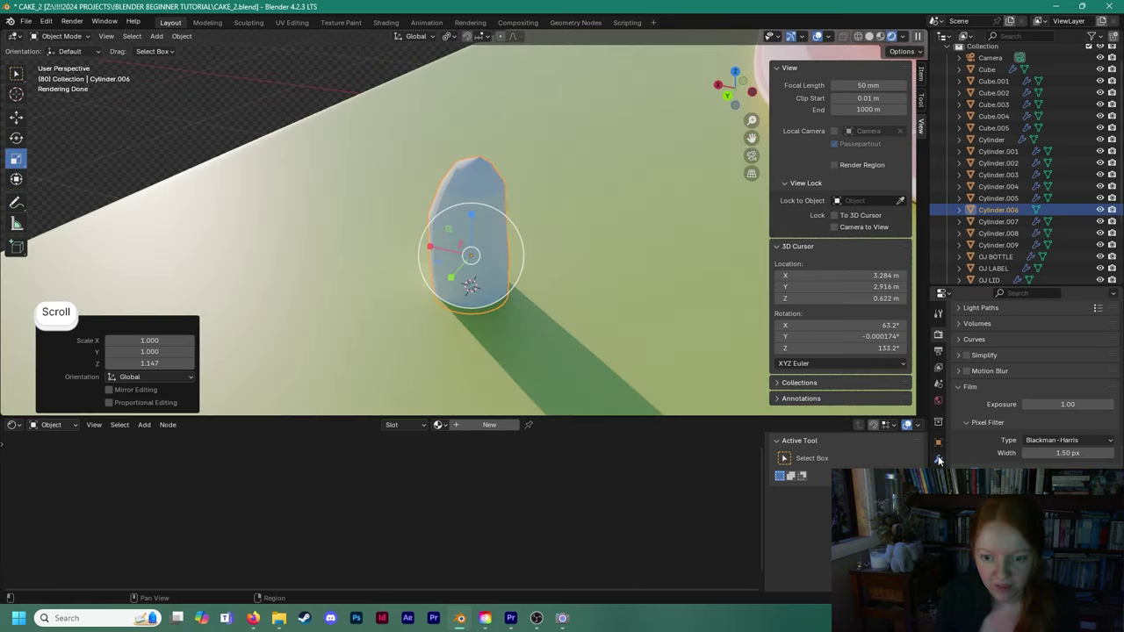
# Add a Subdivision Surface modifier to the pointed shape.
pyautogui.click(938, 459)
pyautogui.click(996, 331)
pyautogui.click(985, 329)
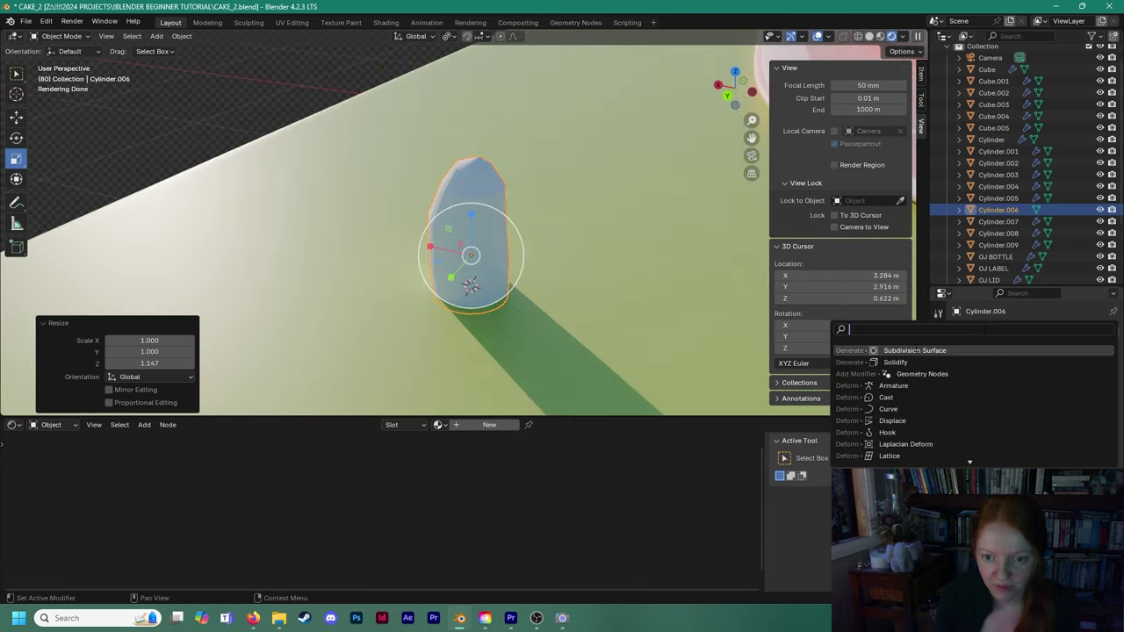
pyautogui.click(915, 350)
pyautogui.moveTo(596, 300); pyautogui.dragTo(540, 275, button='middle')
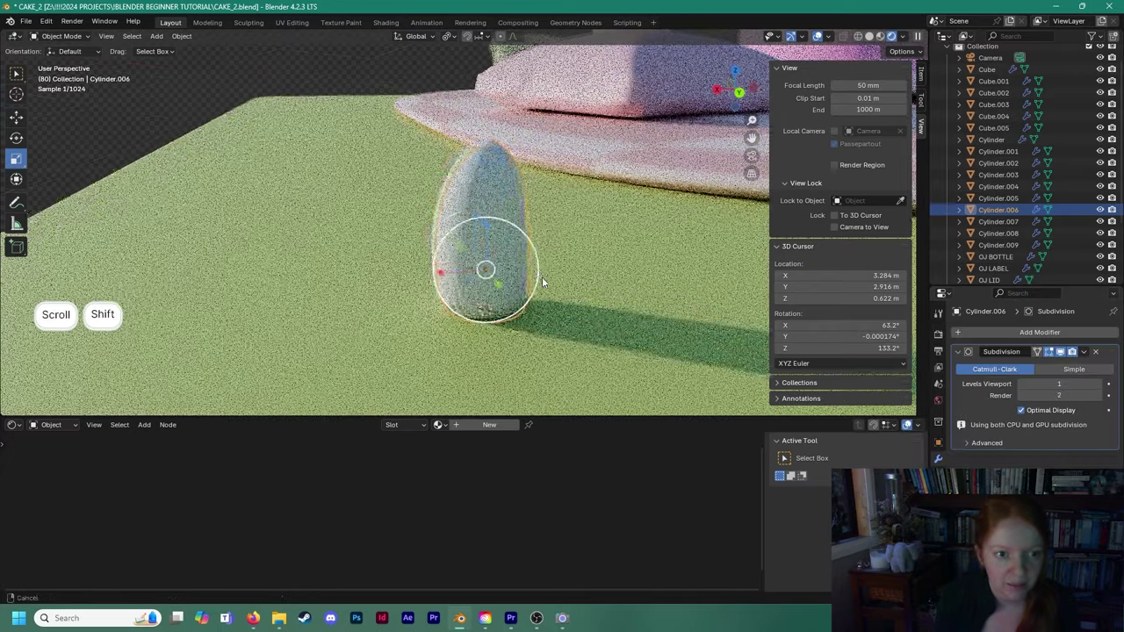
pyautogui.moveTo(454, 276); pyautogui.dragTo(483, 283, button='middle')
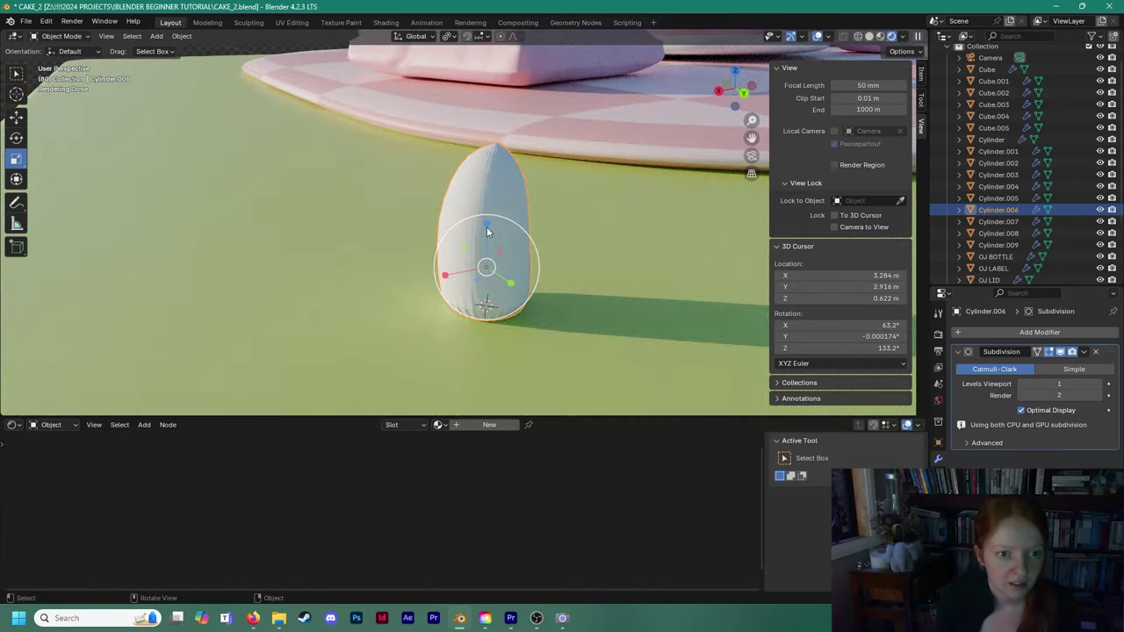
# Stretch the shape along Z by about 1.784, and scale it down uniformly to about 0.595.
pyautogui.moveTo(487, 230); pyautogui.dragTo(488, 195)
pyautogui.scroll(-2, 487, 237)
pyautogui.keyDown('shift'); pyautogui.moveTo(486, 242); pyautogui.dragTo(485, 251, button='middle'); pyautogui.keyUp('shift')
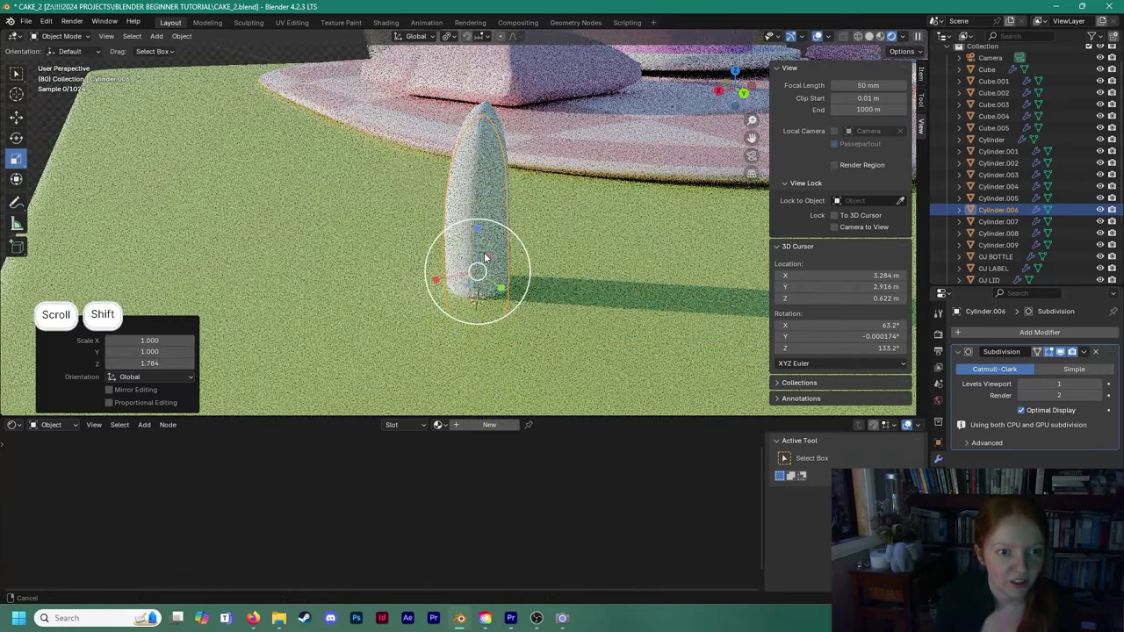
pyautogui.keyDown('shift'); pyautogui.scroll(2, 485, 251); pyautogui.keyUp('shift')
pyautogui.press('s')
pyautogui.click(582, 260)
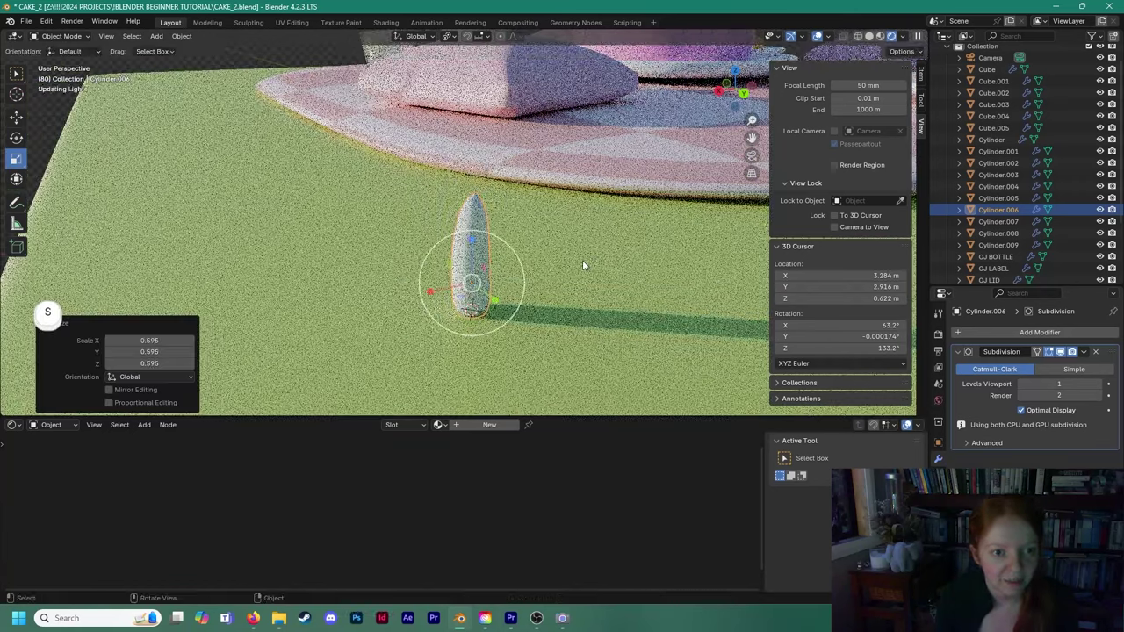
# Lower the slim blade shape about 0.044 m along Z so its base sits in the grass.
pyautogui.click(17, 118)
pyautogui.moveTo(469, 263); pyautogui.dragTo(470, 287)
pyautogui.moveTo(355, 261); pyautogui.dragTo(463, 306, button='middle')
pyautogui.scroll(2, 434, 244)
pyautogui.scroll(1, 434, 244)
pyautogui.scroll(-6, 431, 243)
pyautogui.scroll(-3, 507, 286)
pyautogui.scroll(3, 461, 306)
pyautogui.keyDown('shift'); pyautogui.moveTo(541, 361); pyautogui.dragTo(566, 265, button='middle'); pyautogui.keyUp('shift')
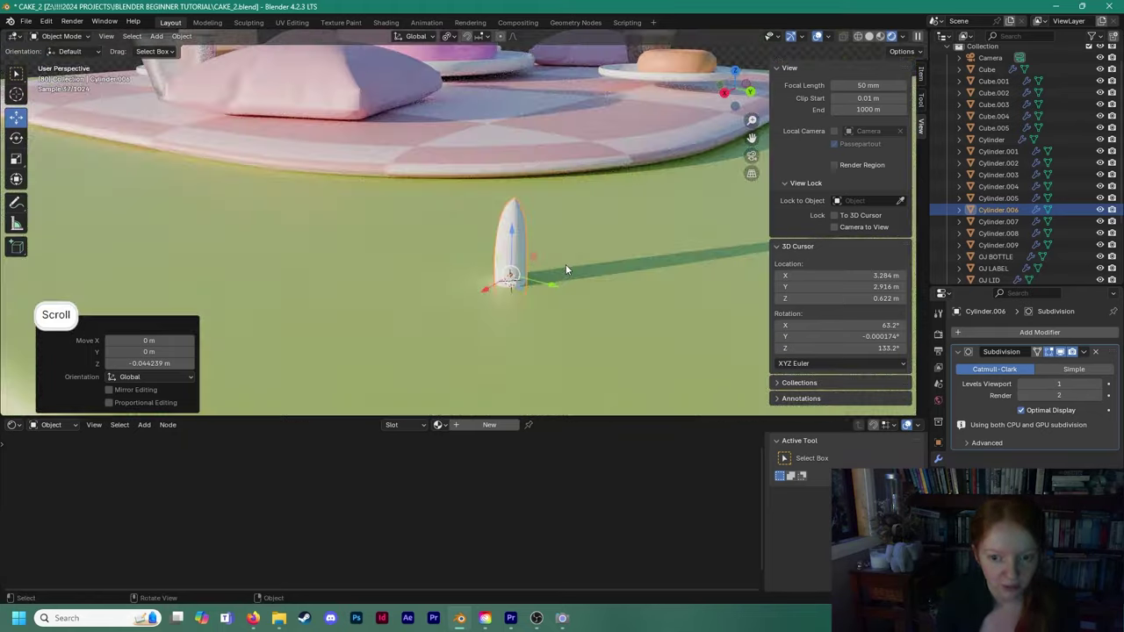
# Assign the existing green Material.007 to the blade shape and select the grass slab.
pyautogui.click(438, 425)
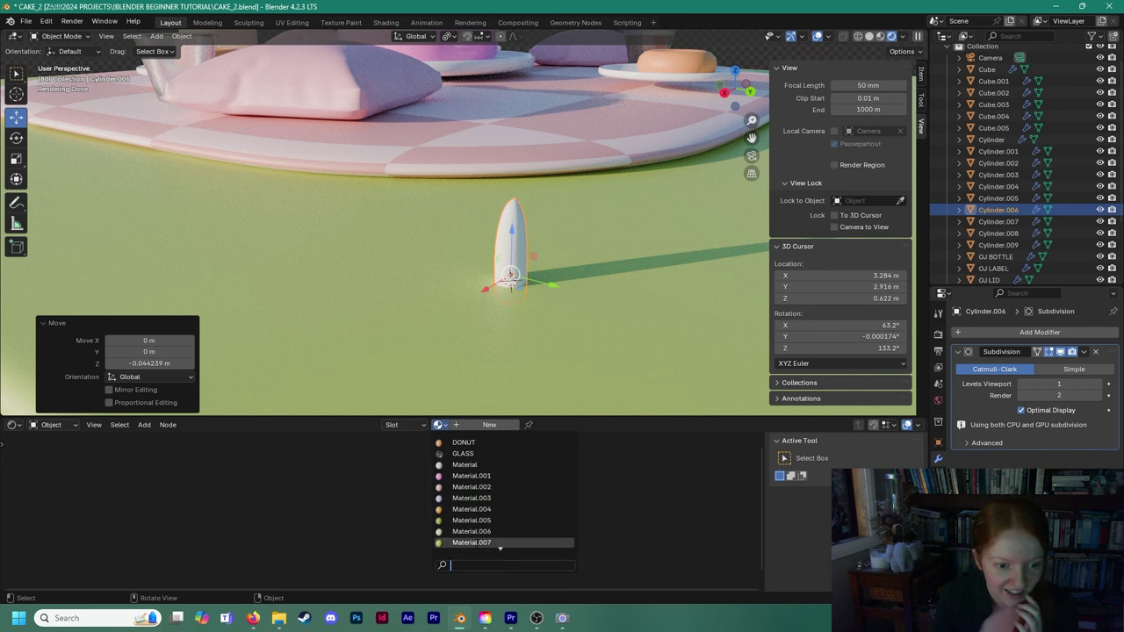
pyautogui.click(471, 542)
pyautogui.click(490, 381)
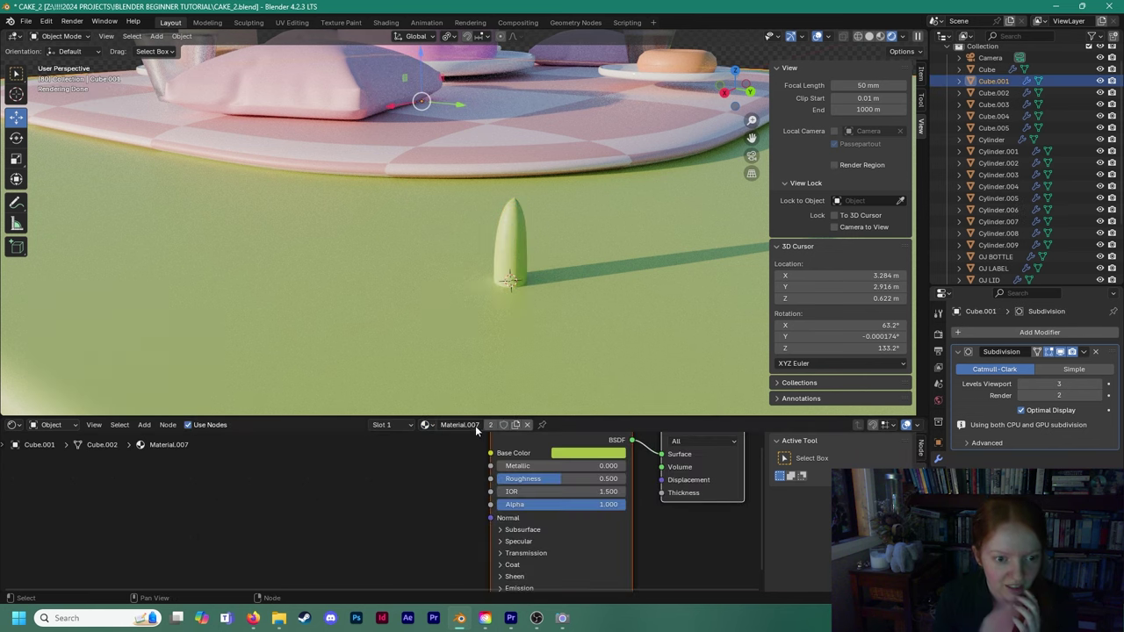
# Rename the grass slab's green material GRASS.
pyautogui.write('GRASS')
pyautogui.press('Return')
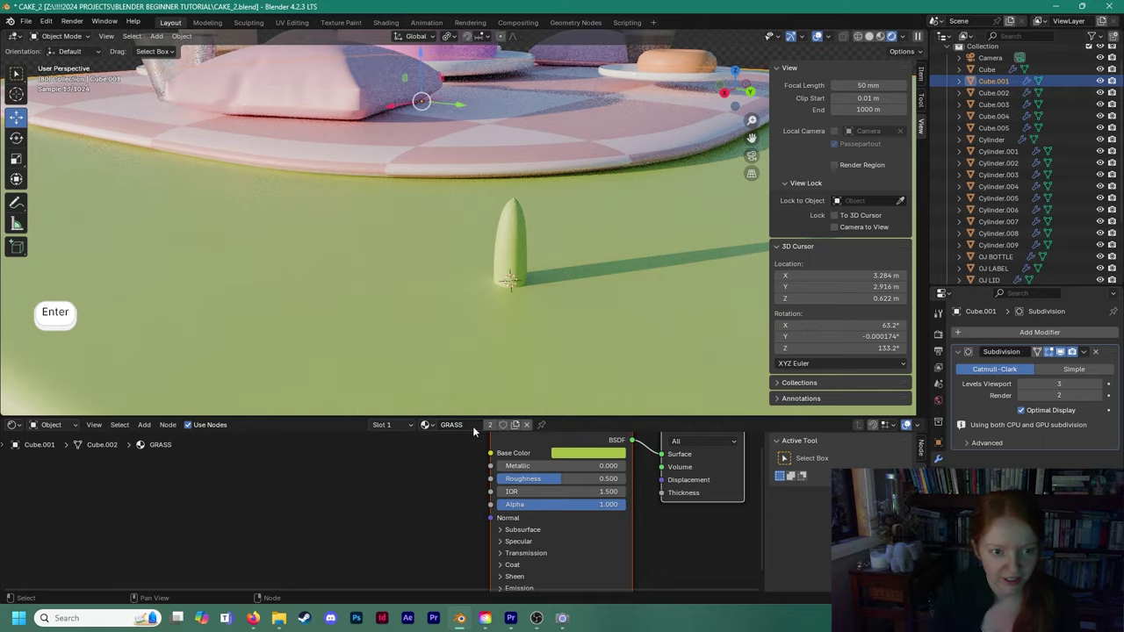
# Move the grass blade across the slab along X and Y so it stands against the picnic blanket's front edge.
pyautogui.click(514, 247)
pyautogui.scroll(-8, 498, 291)
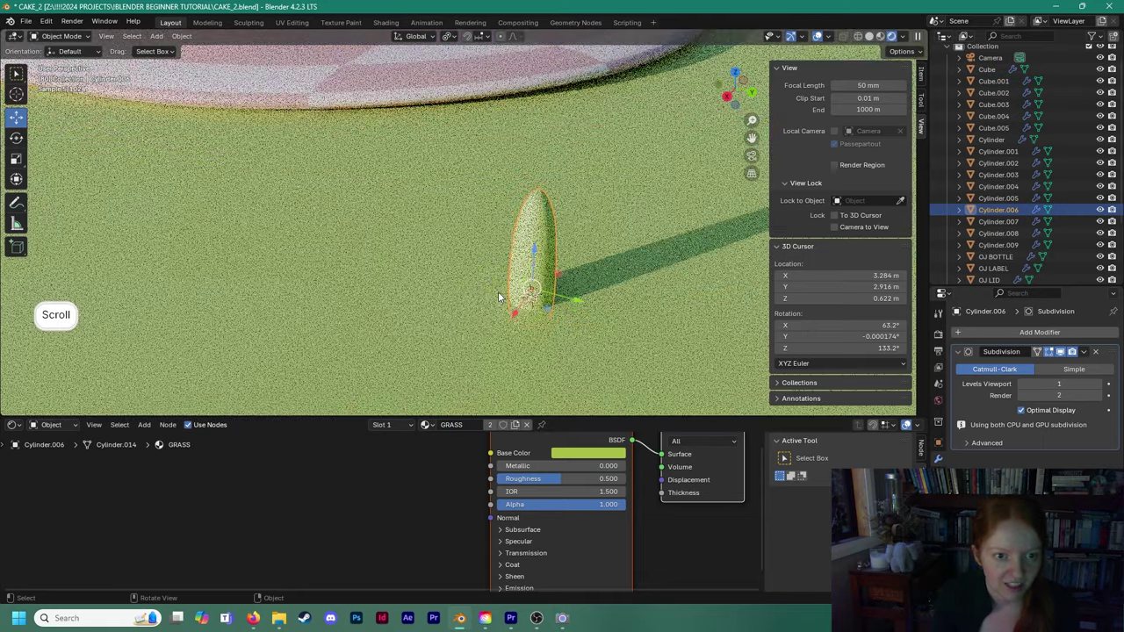
pyautogui.keyDown('shift'); pyautogui.moveTo(486, 297); pyautogui.dragTo(497, 365, button='middle'); pyautogui.keyUp('shift')
pyautogui.moveTo(484, 335); pyautogui.dragTo(532, 286)
pyautogui.moveTo(560, 265); pyautogui.dragTo(527, 261)
pyautogui.scroll(2, 527, 261)
pyautogui.keyDown('shift'); pyautogui.moveTo(530, 286); pyautogui.dragTo(537, 321, button='middle'); pyautogui.keyUp('shift')
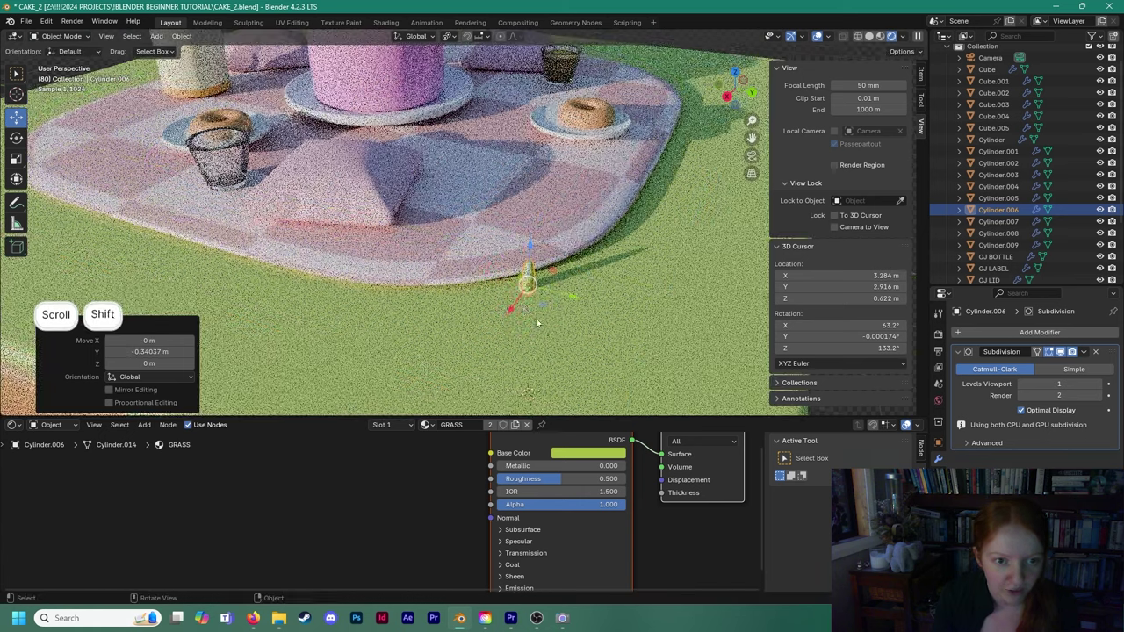
pyautogui.scroll(3, 597, 338)
pyautogui.moveTo(617, 339); pyautogui.dragTo(596, 333)
pyautogui.scroll(-2, 596, 332)
pyautogui.moveTo(594, 344); pyautogui.dragTo(565, 326, button='middle')
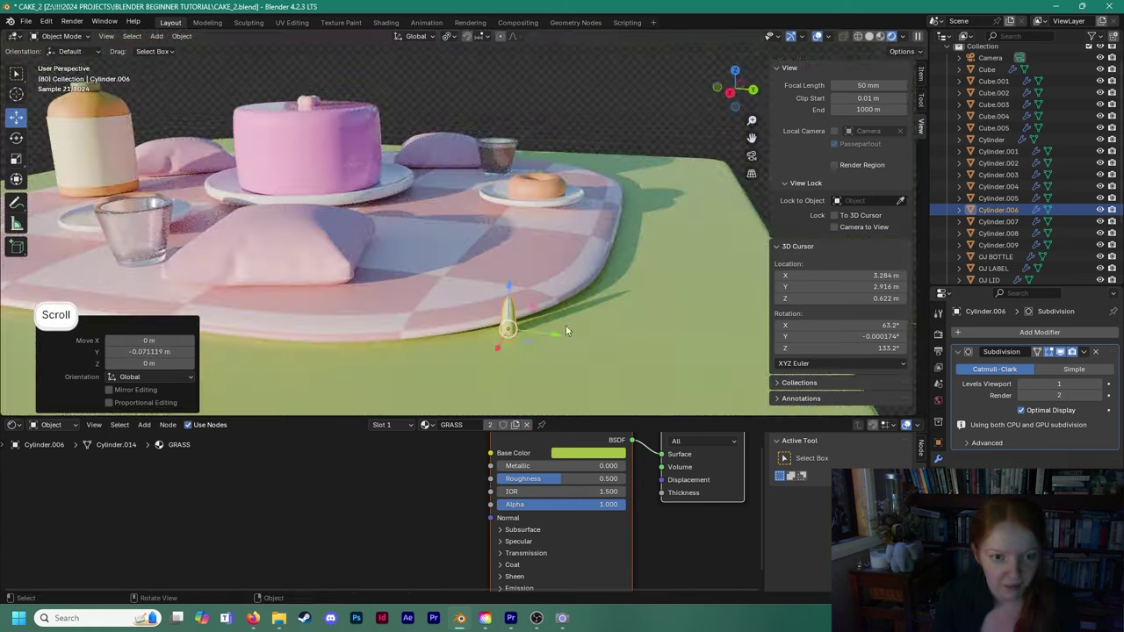
# Duplicate the blade close beside the original and rotate the copy about 102° around Z.
pyautogui.hotkey('shift', 'd')
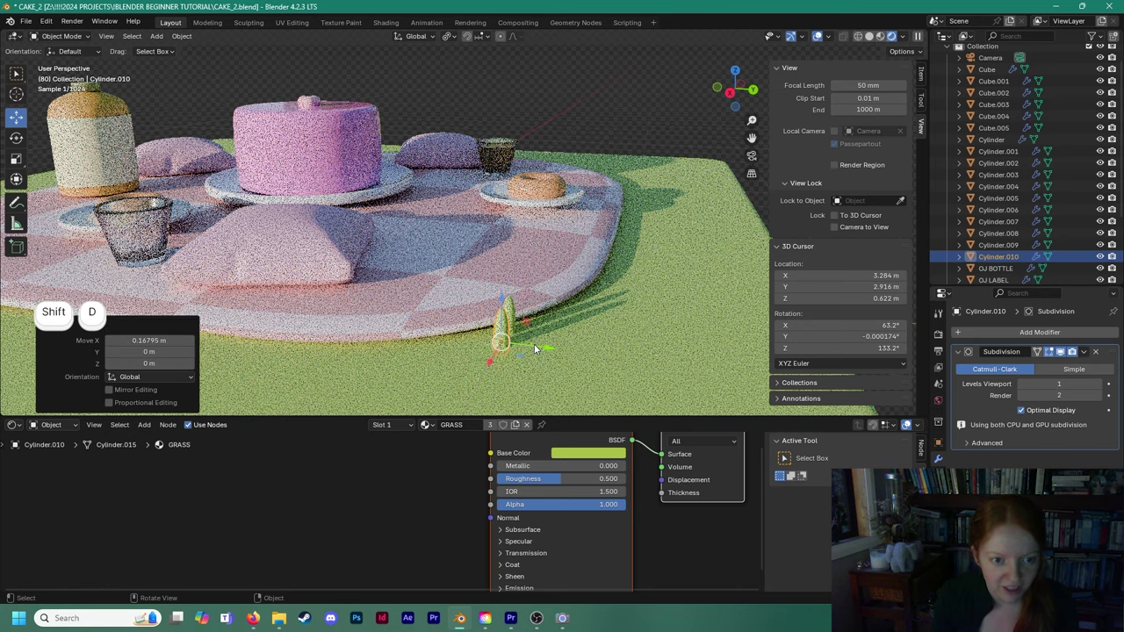
pyautogui.click(523, 346)
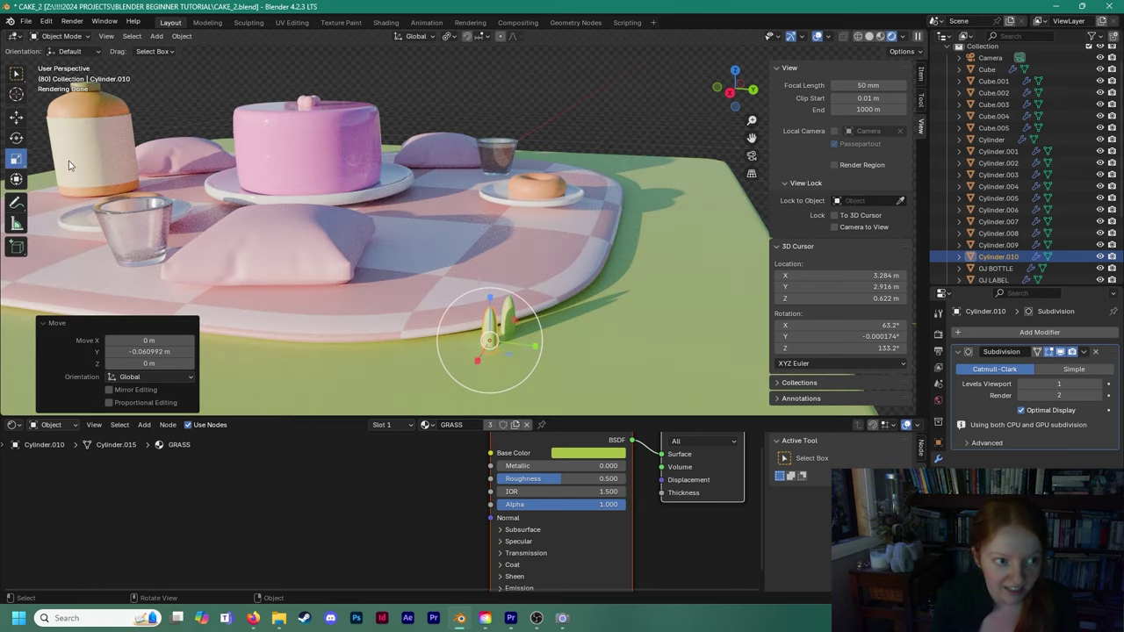
pyautogui.moveTo(504, 359); pyautogui.dragTo(519, 320)
pyautogui.scroll(1, 457, 289)
pyautogui.keyDown('shift'); pyautogui.moveTo(393, 244); pyautogui.dragTo(351, 196, button='middle'); pyautogui.keyUp('shift')
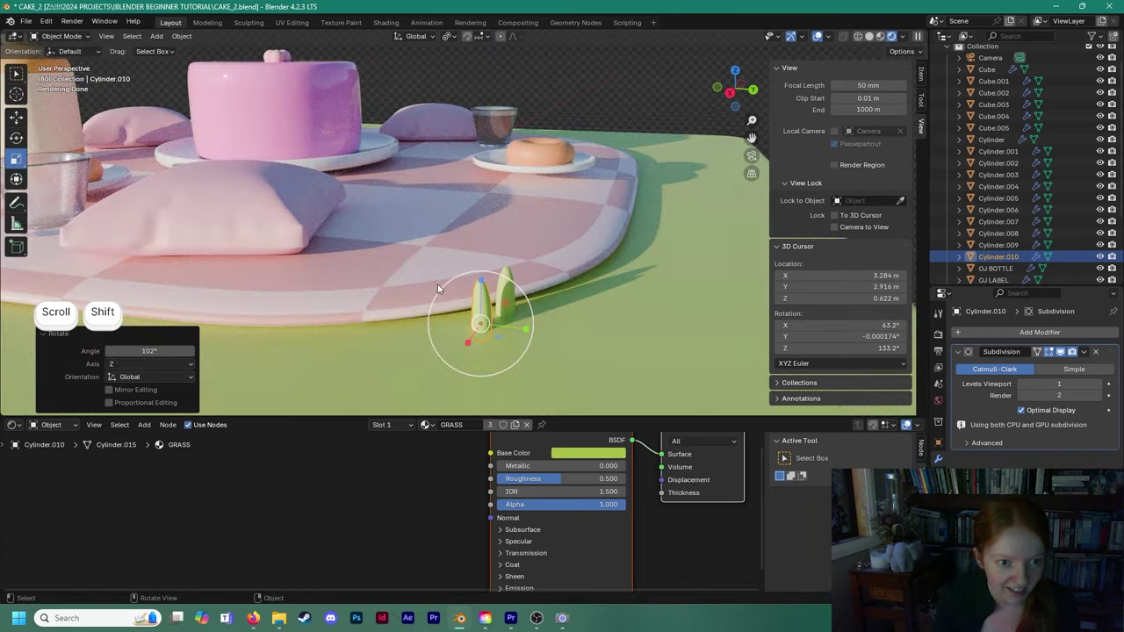
# Shorten the copied blade along Z, narrow it along X to about 0.681, and settle it into the grass beside the original.
pyautogui.moveTo(483, 287); pyautogui.dragTo(483, 299)
pyautogui.scroll(2, 483, 298)
pyautogui.keyDown('shift'); pyautogui.moveTo(483, 283); pyautogui.dragTo(470, 202, button='middle'); pyautogui.keyUp('shift')
pyautogui.moveTo(516, 296); pyautogui.dragTo(464, 300)
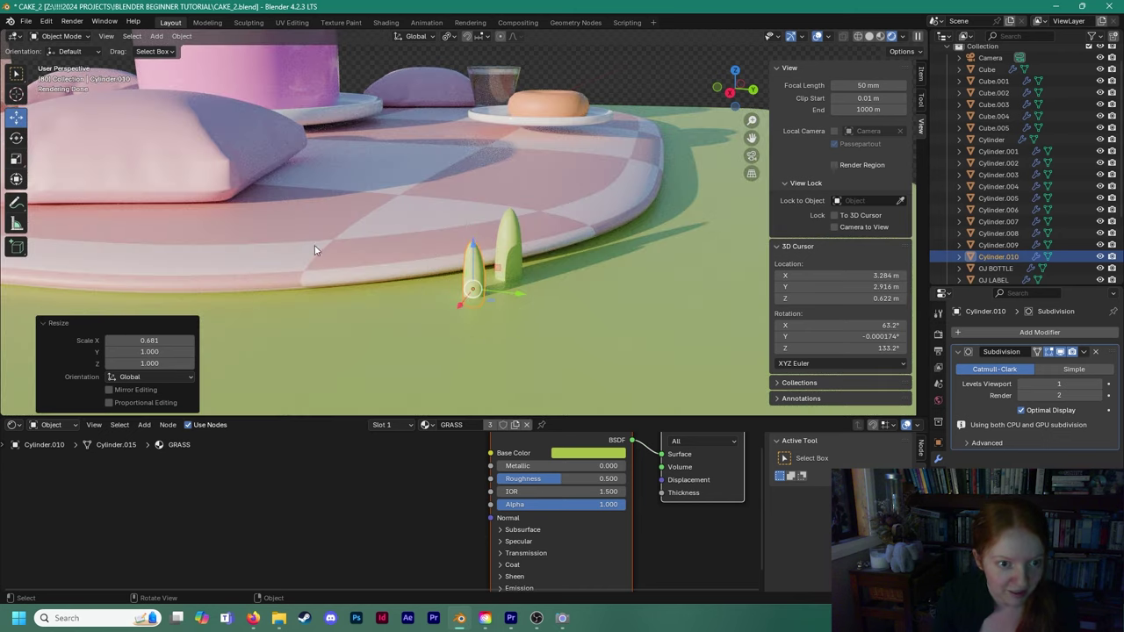
pyautogui.moveTo(477, 250); pyautogui.dragTo(475, 257)
pyautogui.moveTo(459, 310); pyautogui.dragTo(518, 297)
pyautogui.click(455, 320)
pyautogui.scroll(-1, 449, 323)
pyautogui.moveTo(448, 324); pyautogui.dragTo(299, 233, button='middle')
pyautogui.scroll(-2, 379, 290)
pyautogui.scroll(2, 405, 228)
pyautogui.scroll(1, 482, 261)
pyautogui.moveTo(482, 261); pyautogui.dragTo(440, 277, button='middle')
pyautogui.scroll(-3, 441, 276)
pyautogui.scroll(2, 492, 334)
# Duplicate the taller blade and move the copy about 0.834 m along X and -4.93 m along Y to the slab's other side.
pyautogui.click(552, 246)
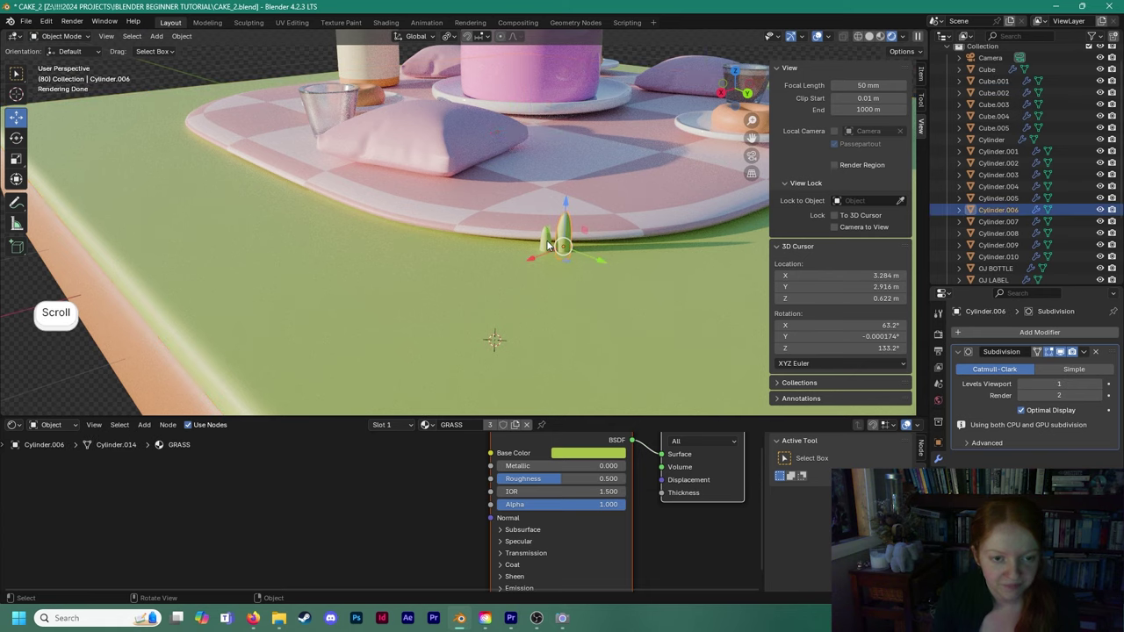
pyautogui.hotkey('shift', 'd')
pyautogui.rightClick(518, 245)
pyautogui.moveTo(514, 262); pyautogui.dragTo(397, 323)
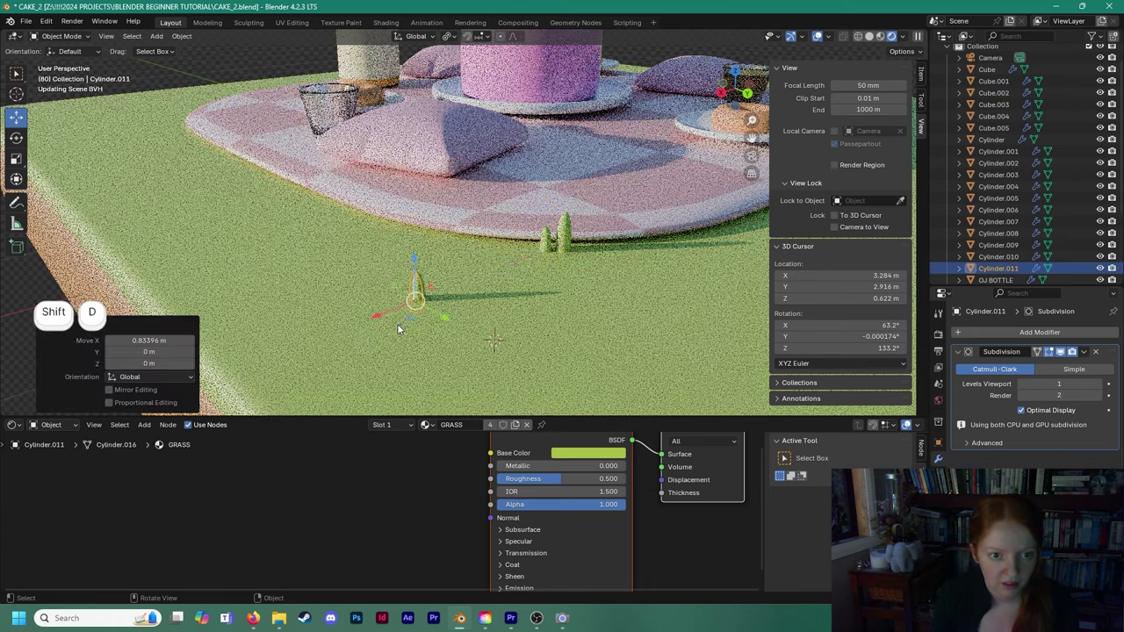
pyautogui.scroll(-3, 346, 269)
pyautogui.keyDown('shift'); pyautogui.moveTo(346, 269); pyautogui.dragTo(494, 321, button='middle'); pyautogui.keyUp('shift')
pyautogui.moveTo(598, 322); pyautogui.dragTo(281, 189)
pyautogui.moveTo(292, 201); pyautogui.dragTo(391, 276, button='middle')
pyautogui.scroll(-3, 387, 250)
pyautogui.keyDown('shift'); pyautogui.moveTo(294, 272); pyautogui.dragTo(370, 306, button='middle'); pyautogui.keyUp('shift')
# Duplicate that single blade, move the copy to the slab's back area behind the bottle, and rotate it.
pyautogui.hotkey('shift', 'd')
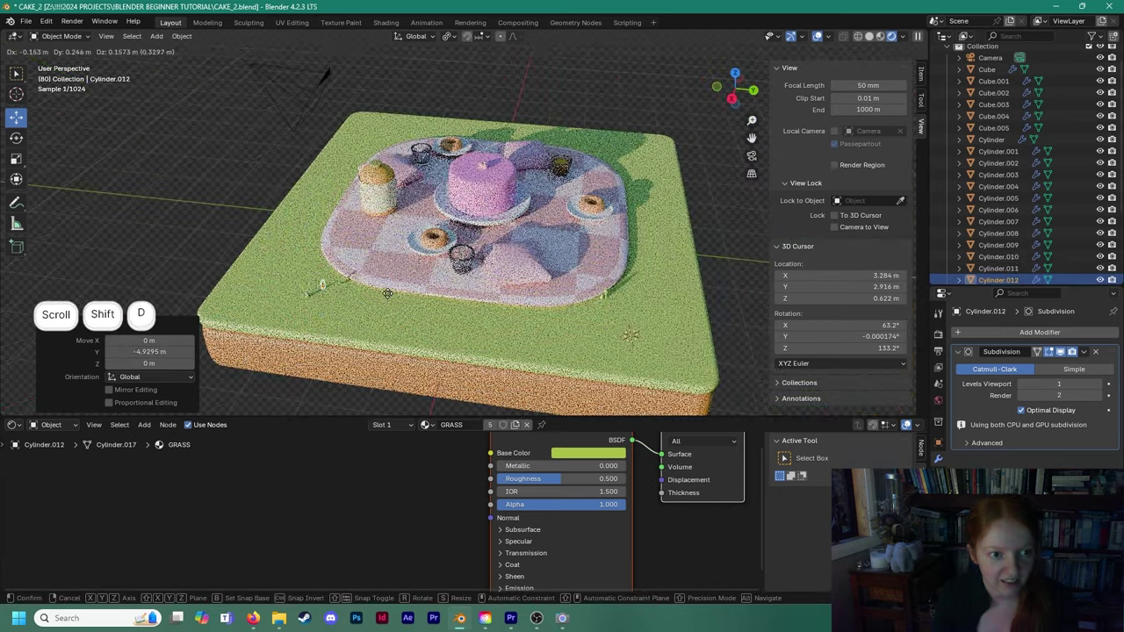
pyautogui.rightClick(383, 294)
pyautogui.moveTo(286, 325); pyautogui.dragTo(401, 141)
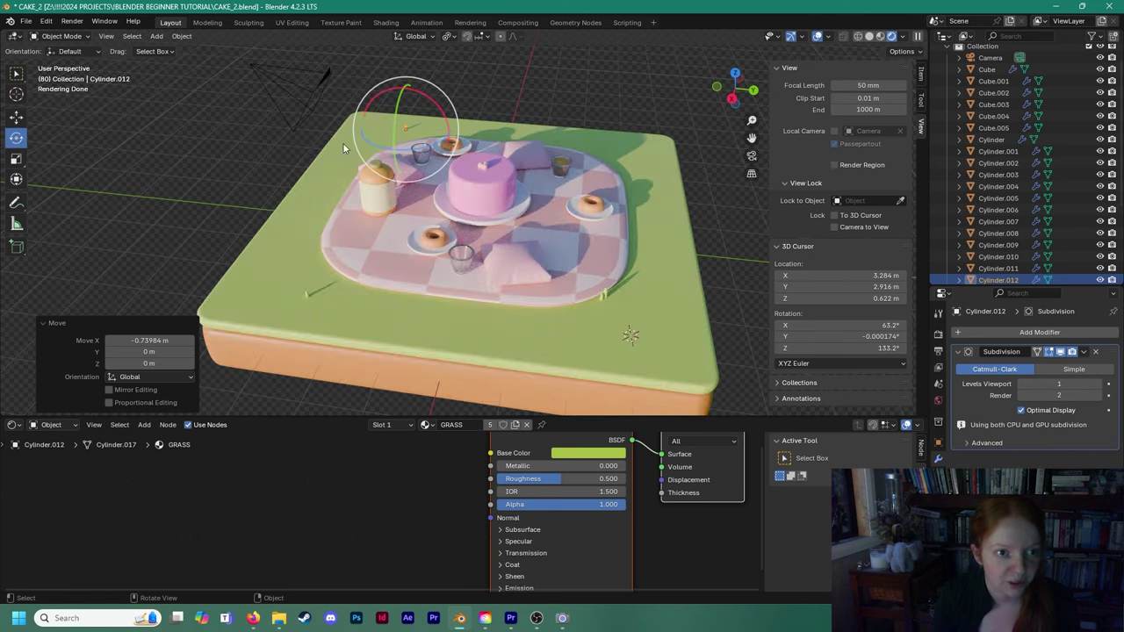
pyautogui.moveTo(409, 150); pyautogui.dragTo(422, 131)
pyautogui.click(446, 118)
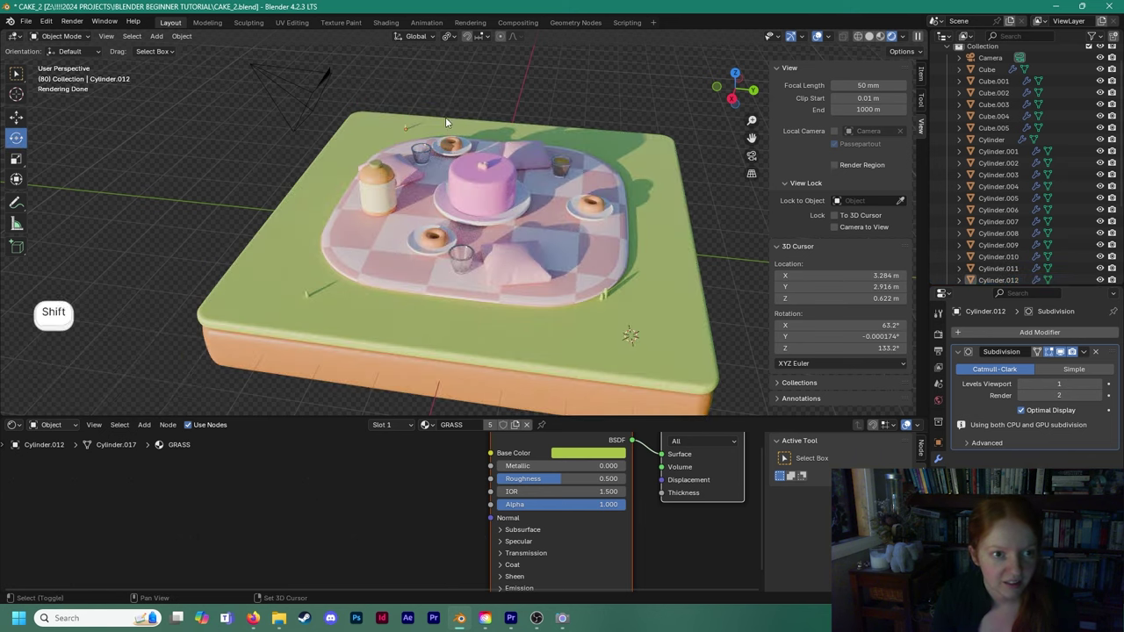
# Duplicate the back blade and move the copy along the blanket's far side.
pyautogui.keyDown('shift'); pyautogui.click(404, 130); pyautogui.keyUp('shift')
pyautogui.hotkey('shift', 'd')
pyautogui.rightClick(413, 129)
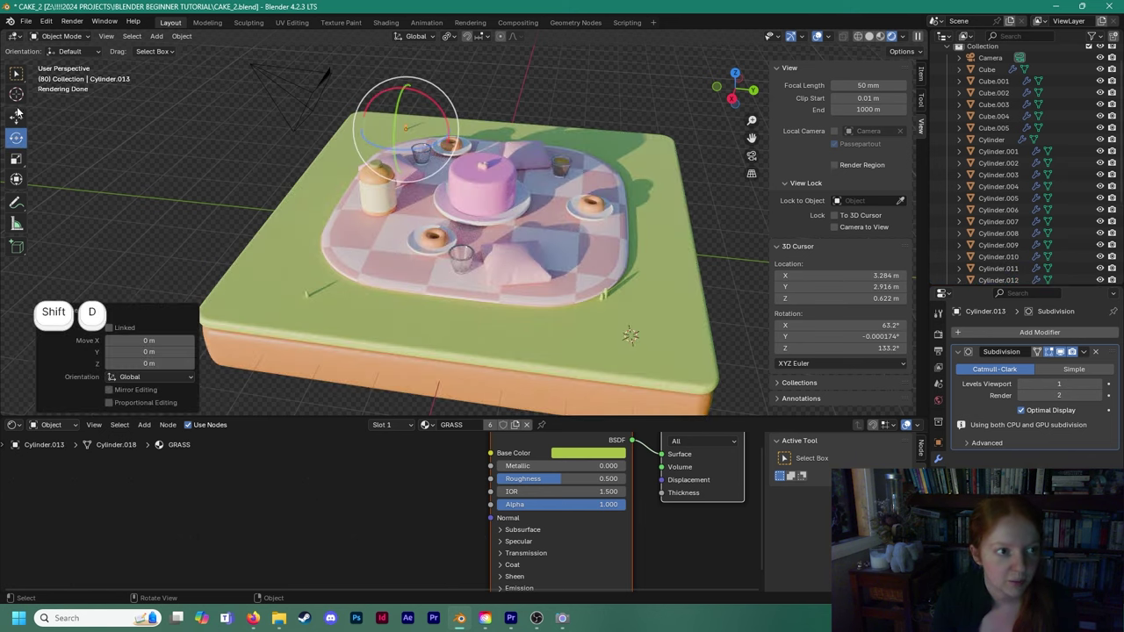
pyautogui.moveTo(448, 139); pyautogui.dragTo(582, 176)
pyautogui.click(519, 108)
# Duplicate the two-blade tuft at the front, place the copy farther along the blanket edge, and rotate it about 173° around Z.
pyautogui.scroll(1, 550, 161)
pyautogui.moveTo(614, 193); pyautogui.dragTo(492, 140, button='middle')
pyautogui.keyDown('shift'); pyautogui.moveTo(652, 219); pyautogui.dragTo(615, 197, button='middle'); pyautogui.keyUp('shift')
pyautogui.scroll(-2, 615, 197)
pyautogui.scroll(1, 590, 289)
pyautogui.keyDown('shift'); pyautogui.moveTo(590, 303); pyautogui.dragTo(511, 298, button='middle'); pyautogui.keyUp('shift')
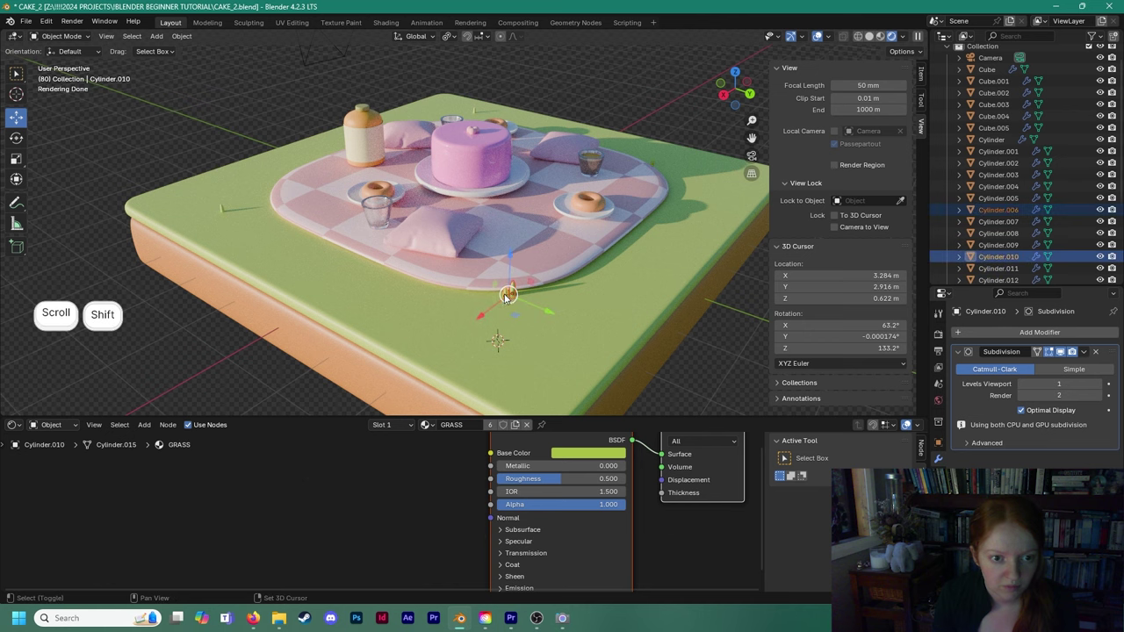
pyautogui.hotkey('shift', 'd')
pyautogui.rightClick(556, 307)
pyautogui.moveTo(544, 310); pyautogui.dragTo(515, 357)
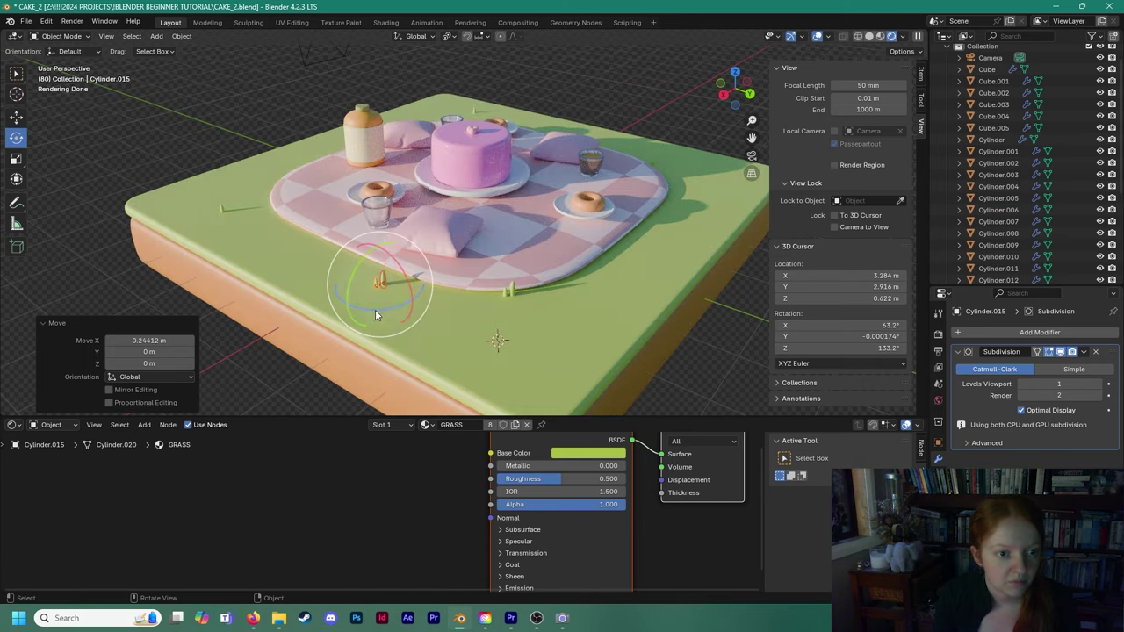
pyautogui.moveTo(372, 307); pyautogui.dragTo(363, 232)
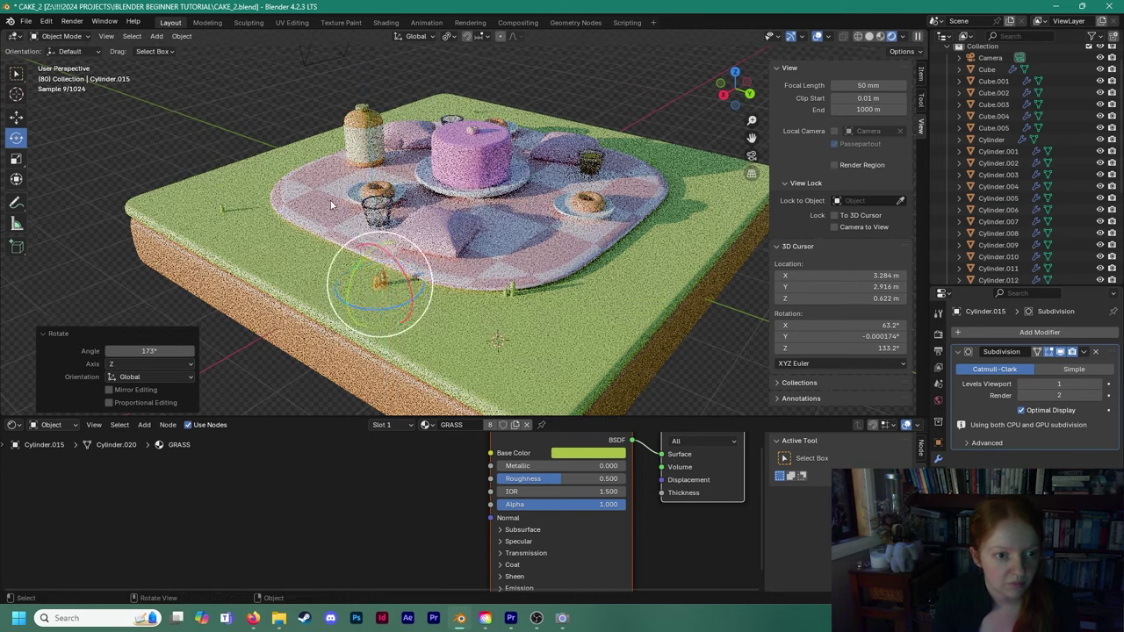
# Duplicate the rotated tuft and move the copy to the blanket edge beside the nearest donut plate on the right side.
pyautogui.scroll(-2, 363, 232)
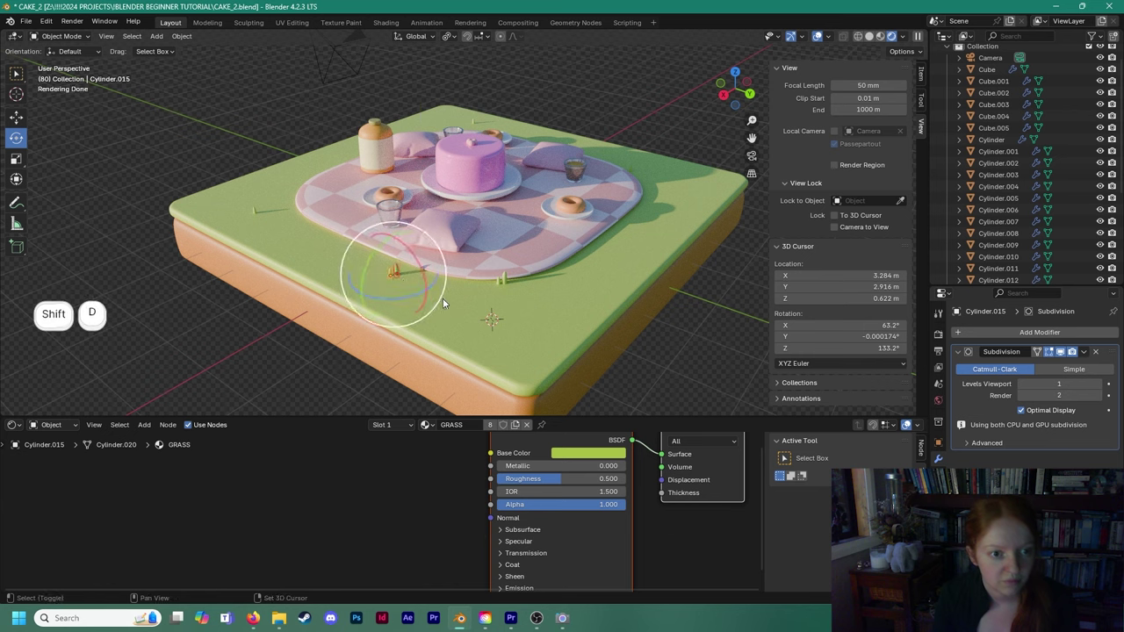
pyautogui.hotkey('shift', 'd')
pyautogui.rightClick(449, 301)
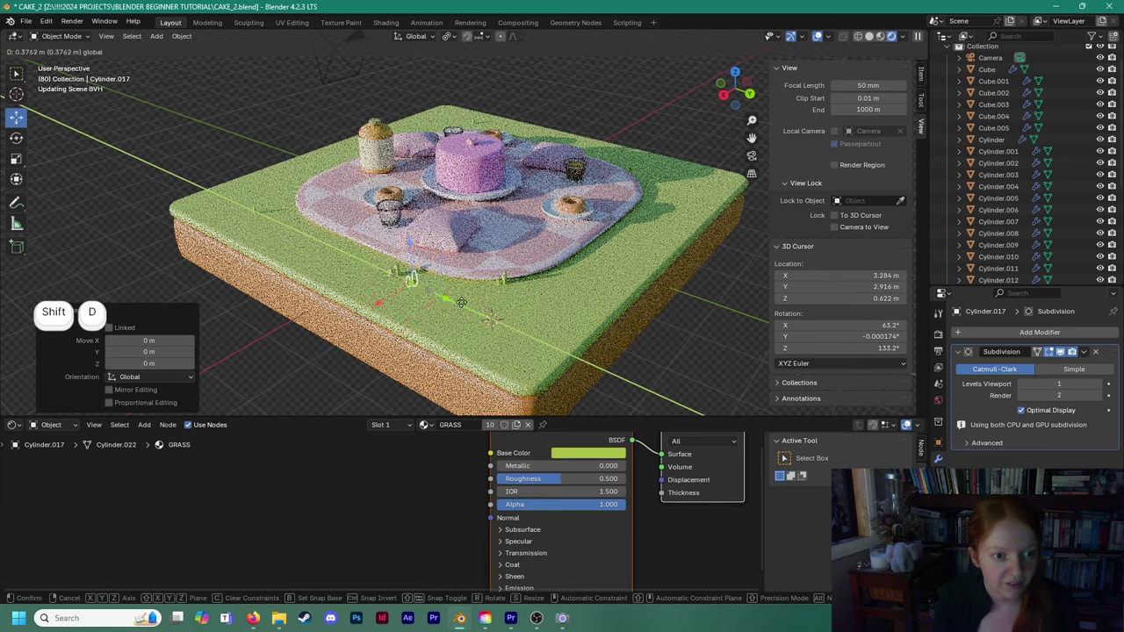
pyautogui.click(587, 265)
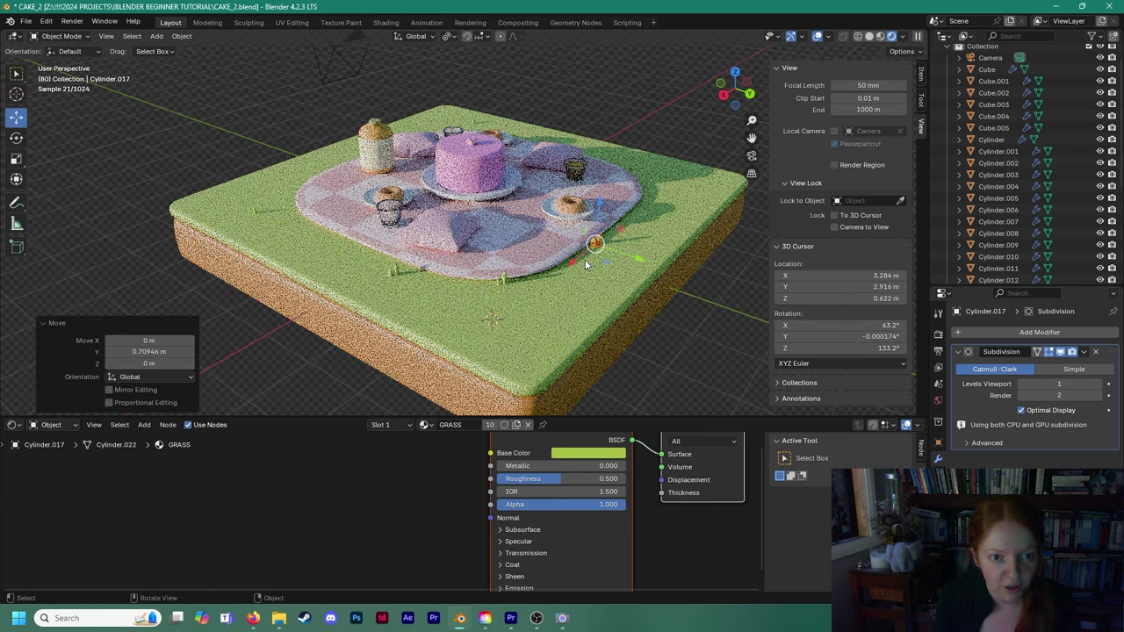
# Add a third blade to the donut-side tuft by duplicating the small one, lowering it about 0.054 m and rotating it about -58.2° around Z.
pyautogui.scroll(3, 665, 177)
pyautogui.keyDown('shift'); pyautogui.moveTo(613, 225); pyautogui.dragTo(456, 270, button='middle'); pyautogui.keyUp('shift')
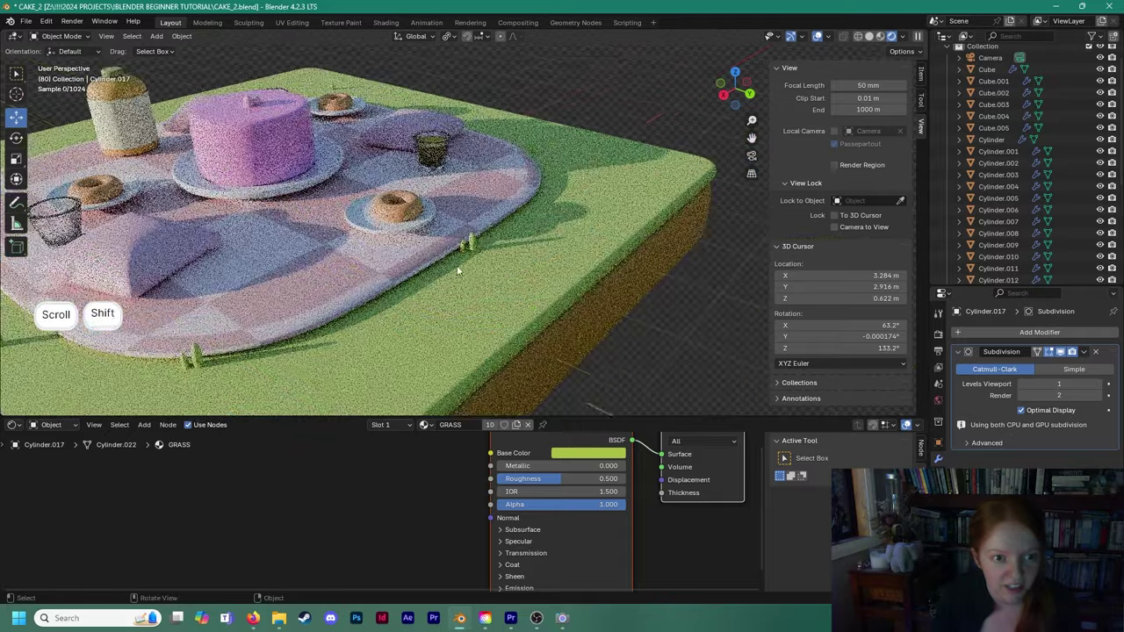
pyautogui.scroll(4, 456, 270)
pyautogui.hotkey('shift', 'd')
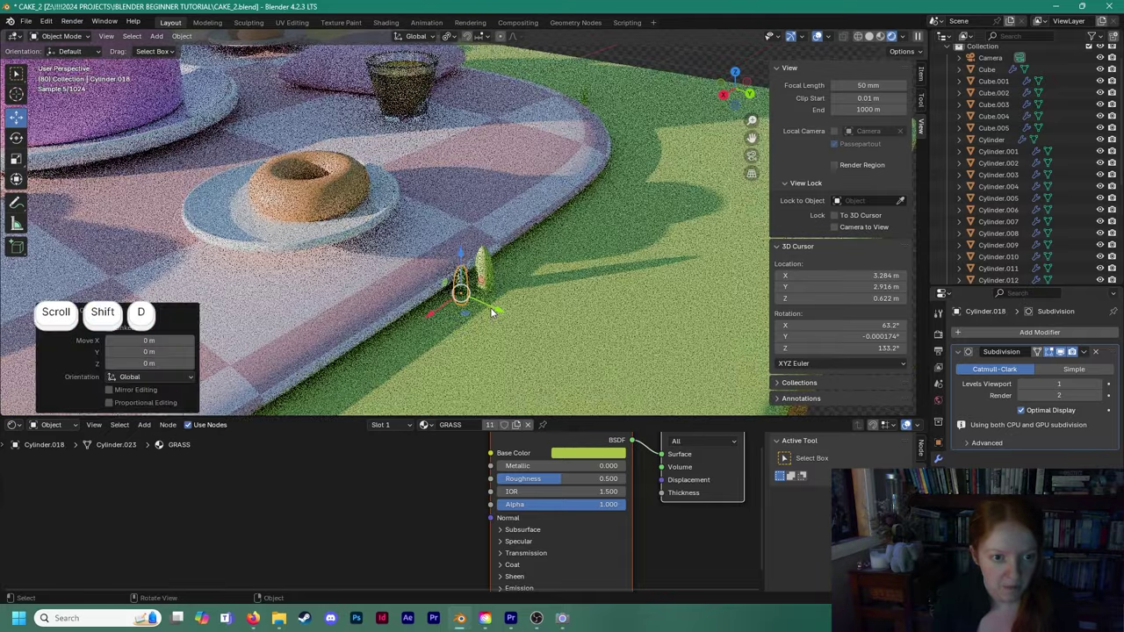
pyautogui.click(487, 281)
pyautogui.moveTo(482, 263); pyautogui.dragTo(482, 274)
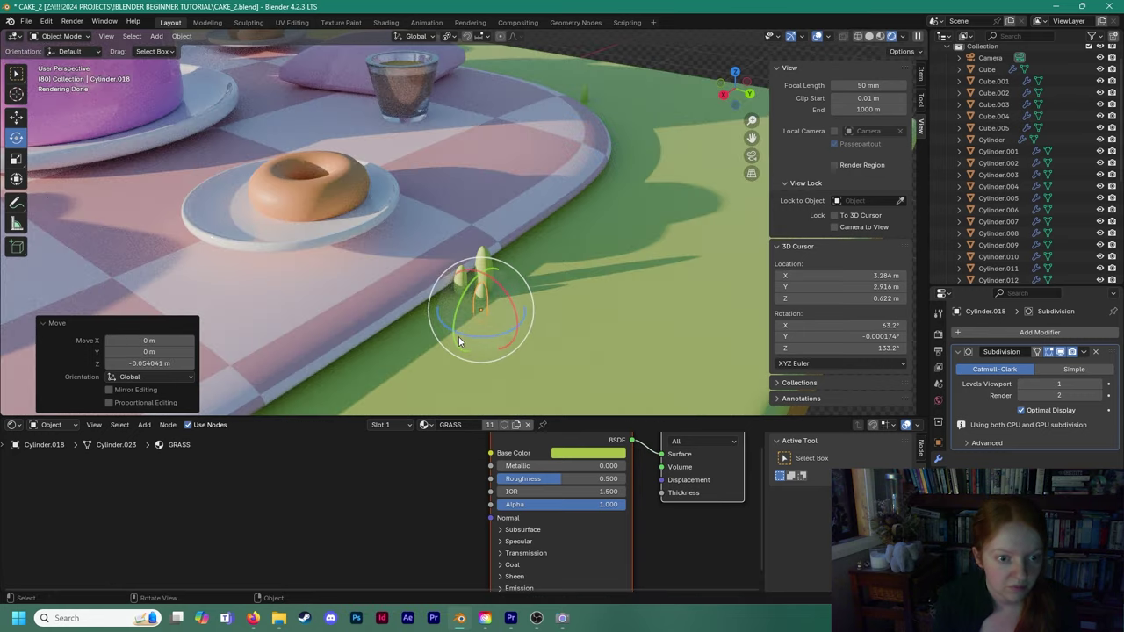
pyautogui.press('r')
pyautogui.press('z')
pyautogui.click(381, 266)
pyautogui.scroll(-3, 554, 88)
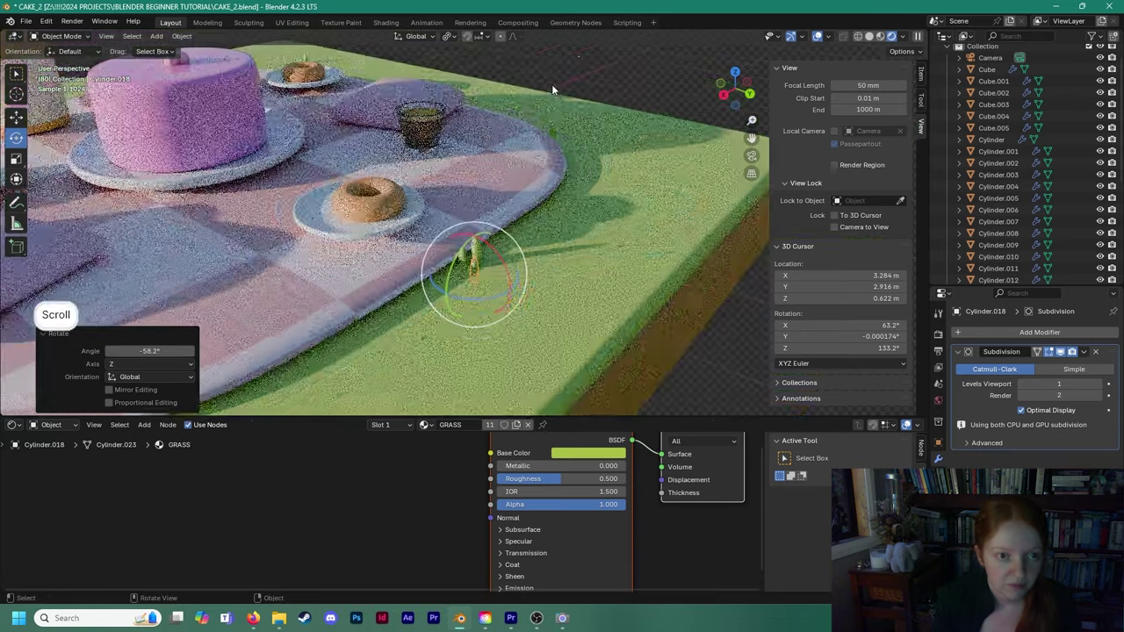
pyautogui.click(553, 90)
# Duplicate the two-blade tuft beside the donut plate and move the copy behind the blanket near the back pillow.
pyautogui.scroll(-4, 547, 169)
pyautogui.keyDown('shift'); pyautogui.moveTo(512, 193); pyautogui.dragTo(522, 250, button='middle'); pyautogui.keyUp('shift')
pyautogui.scroll(-2, 575, 232)
pyautogui.keyDown('shift'); pyautogui.moveTo(471, 279); pyautogui.dragTo(513, 292, button='middle'); pyautogui.keyUp('shift')
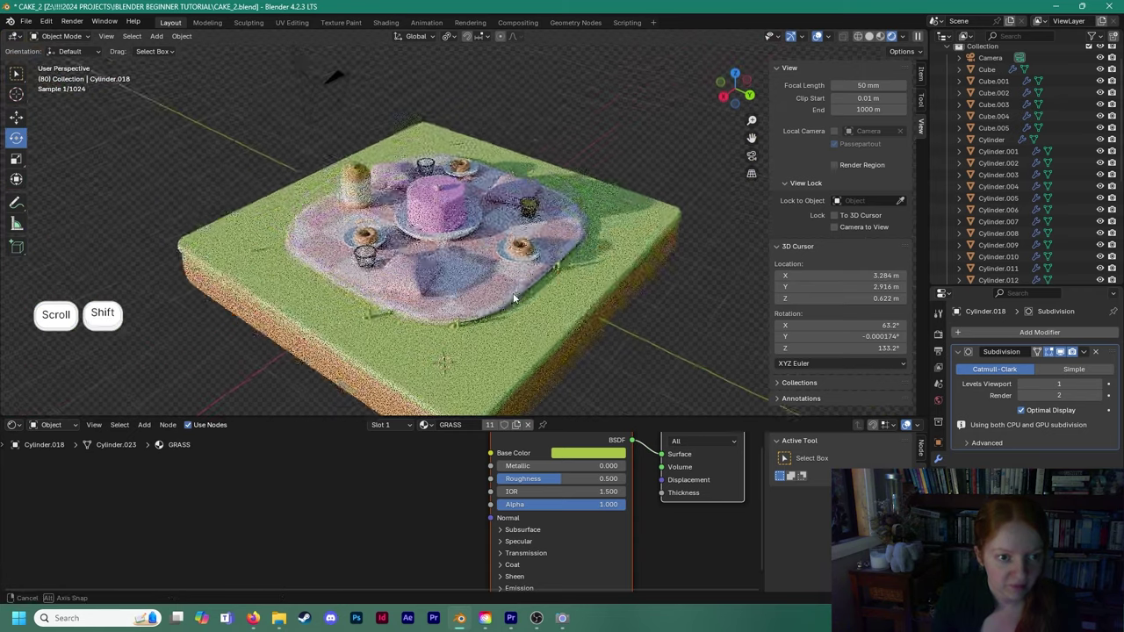
pyautogui.click(457, 320)
pyautogui.click(557, 258)
pyautogui.scroll(2, 566, 268)
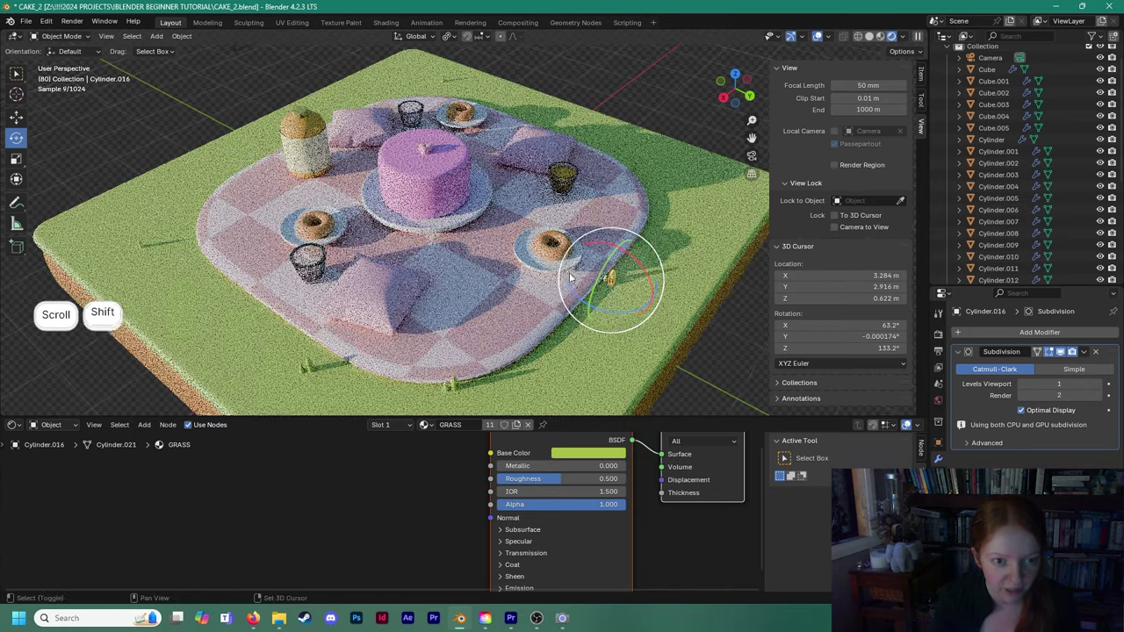
pyautogui.scroll(4, 570, 278)
pyautogui.scroll(-6, 453, 272)
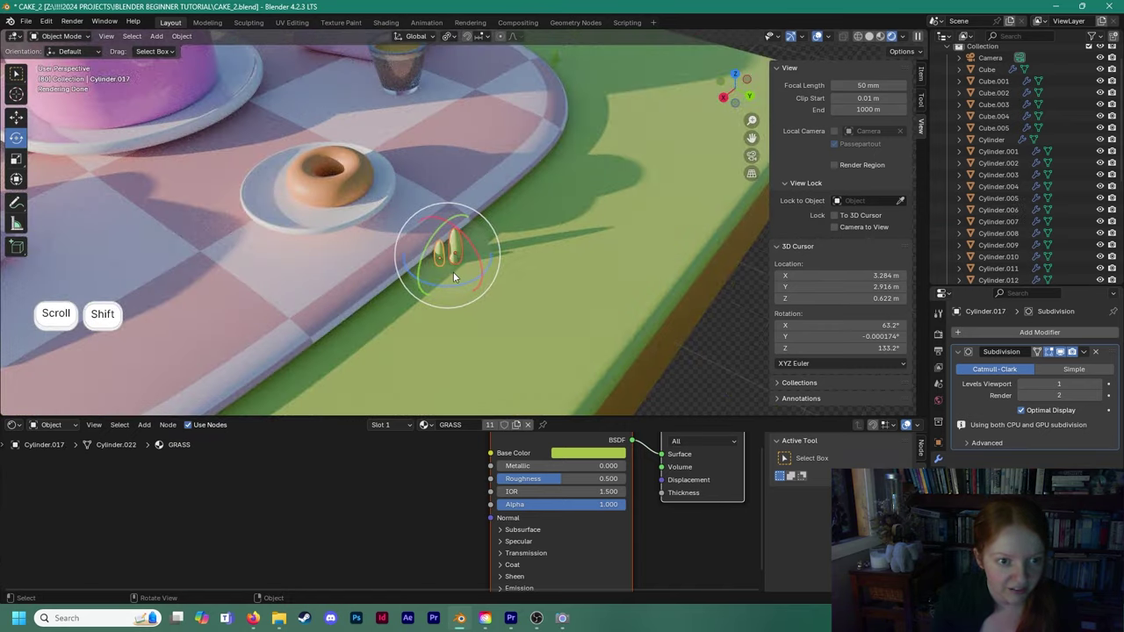
pyautogui.hotkey('shift', 'd')
pyautogui.rightClick(292, 229)
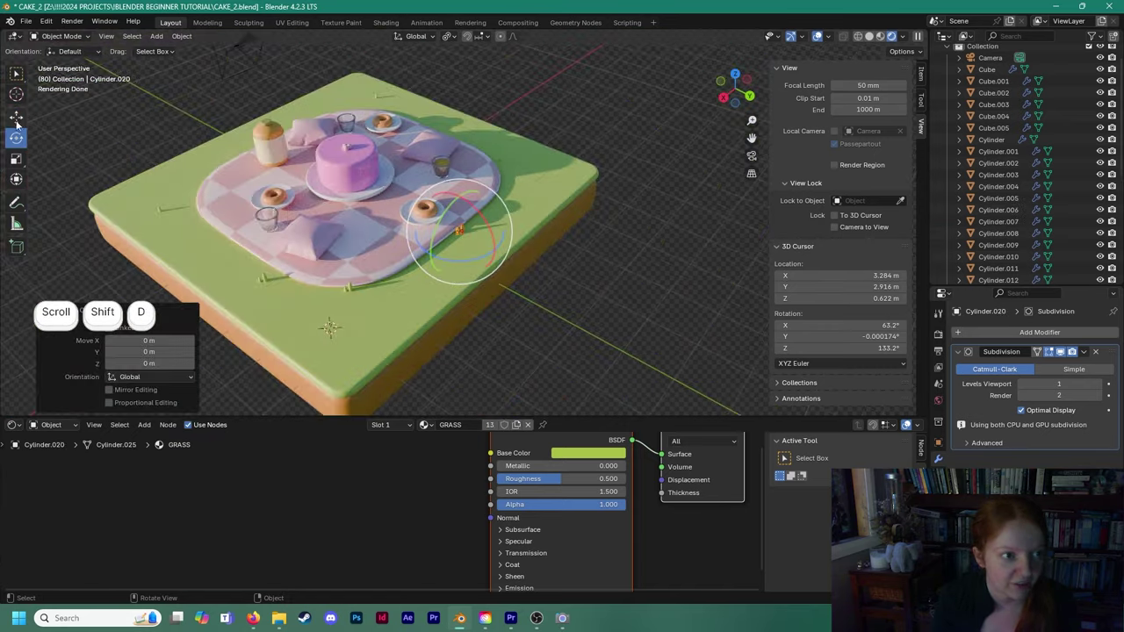
pyautogui.moveTo(432, 250); pyautogui.dragTo(428, 138)
pyautogui.hotkey('alt', 'a')
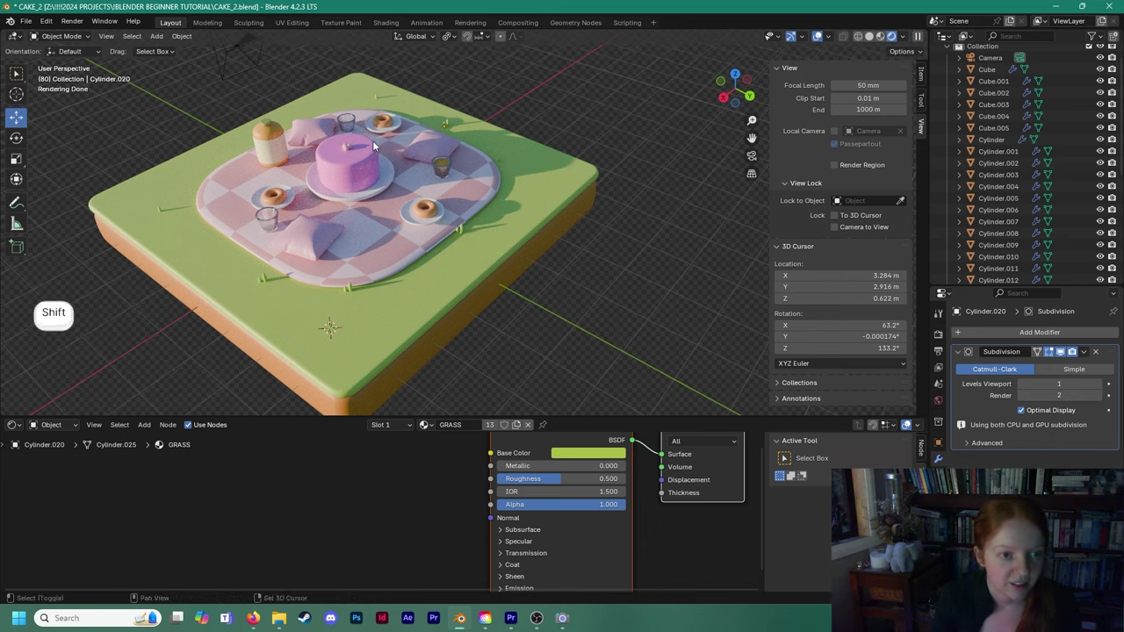
# Place the 3D cursor on the open grass in front of the blanket and add a cylinder mesh there.
pyautogui.scroll(-5, 371, 141)
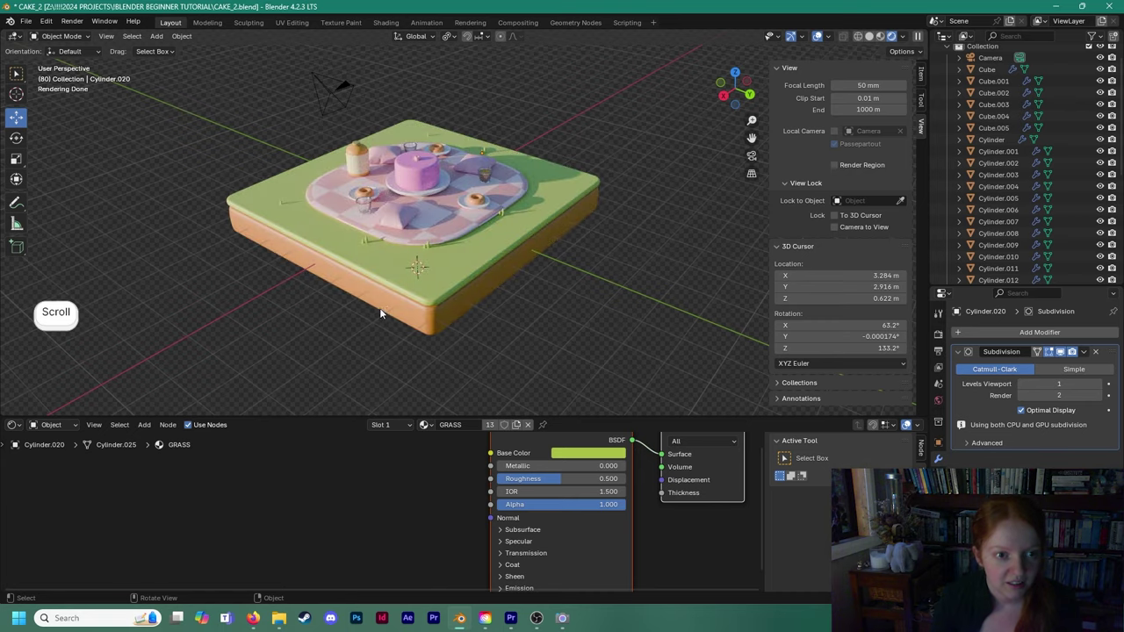
pyautogui.scroll(4, 369, 302)
pyautogui.keyDown('shift'); pyautogui.moveTo(365, 298); pyautogui.dragTo(424, 264, button='middle'); pyautogui.keyUp('shift')
pyautogui.scroll(-4, 431, 294)
pyautogui.scroll(4, 417, 289)
pyautogui.scroll(1, 404, 299)
pyautogui.keyDown('shift'); pyautogui.rightClick(387, 321); pyautogui.keyUp('shift')
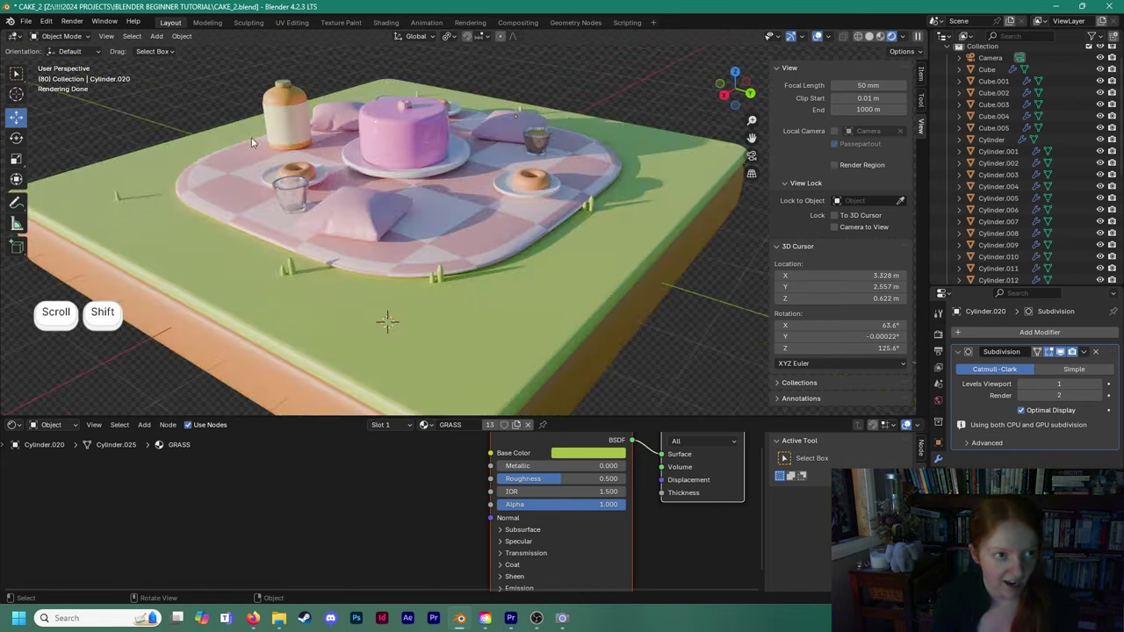
pyautogui.click(155, 36)
pyautogui.moveTo(172, 53)
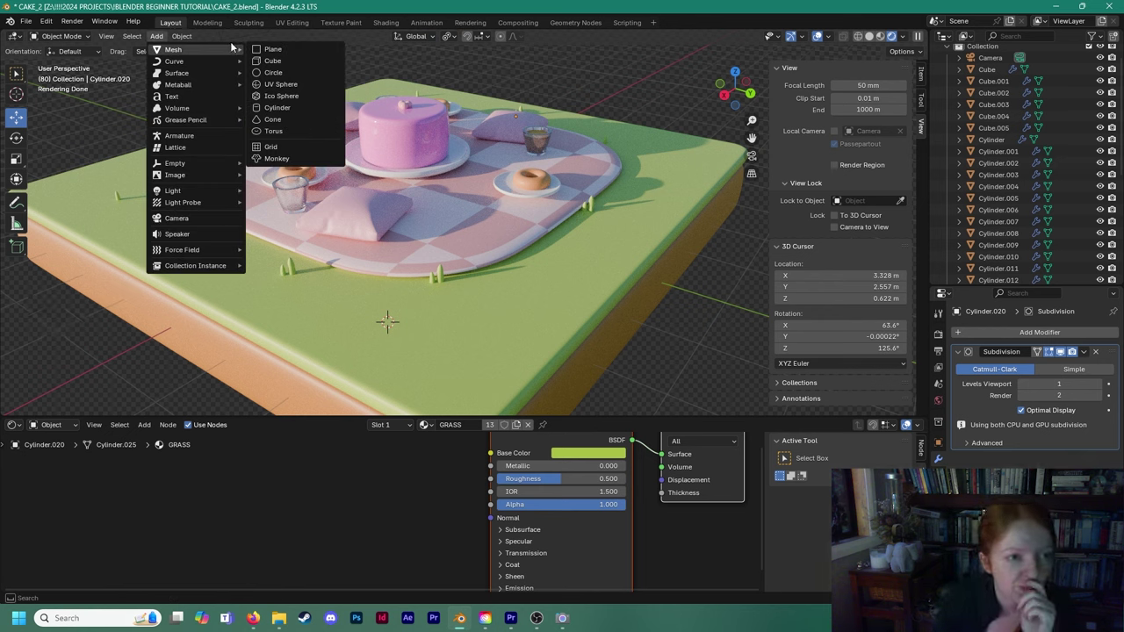
pyautogui.click(288, 108)
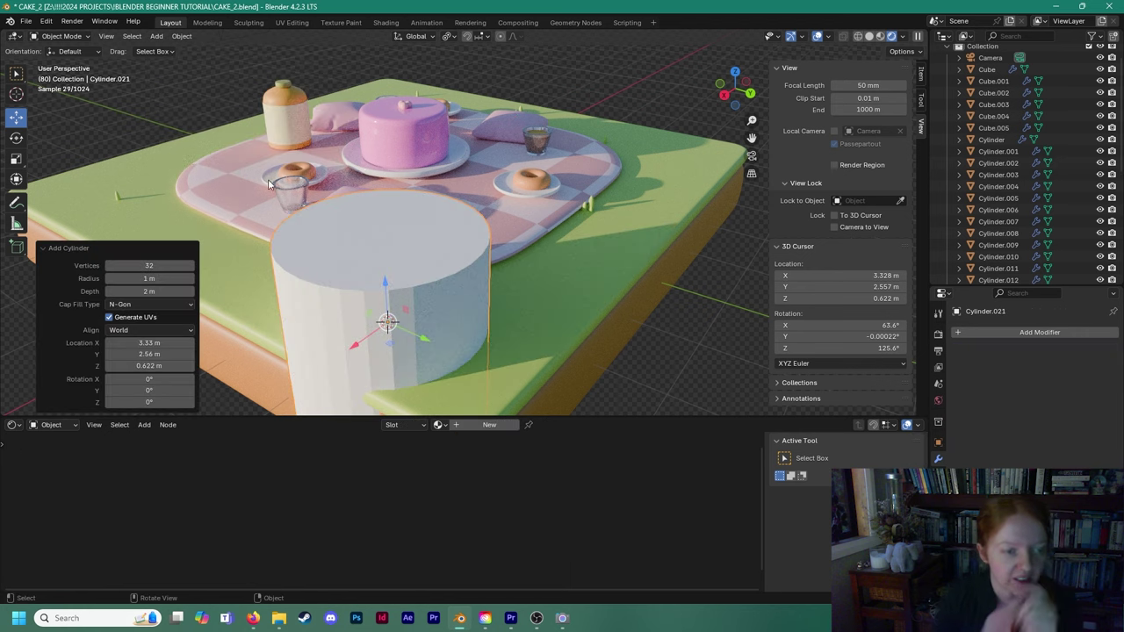
# Flatten the new cylinder to about 0.088 along Z and scale it down uniformly to about 0.094.
pyautogui.moveTo(386, 286); pyautogui.dragTo(388, 329)
pyautogui.press('s')
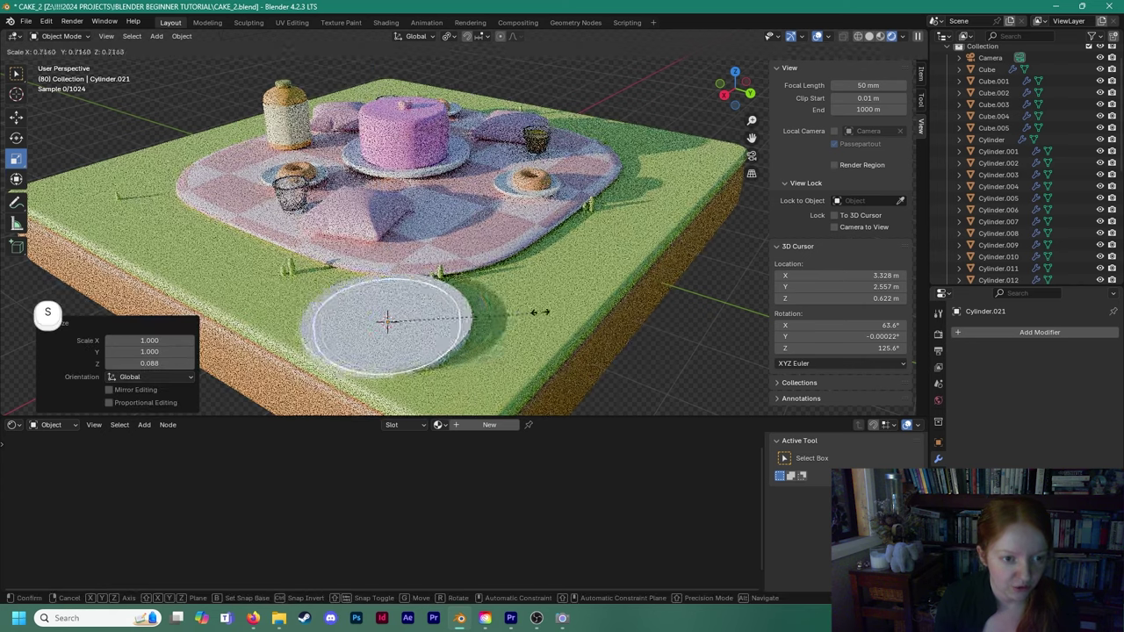
pyautogui.click(387, 323)
pyautogui.scroll(6, 395, 316)
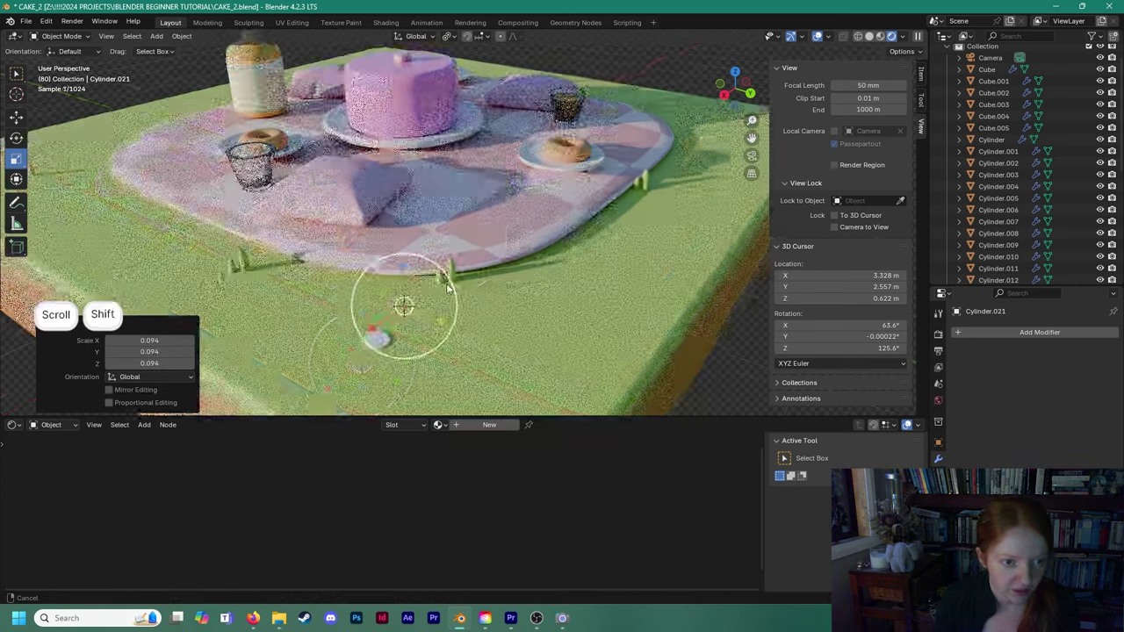
# Stretch the flattened cylinder in front of the blanket to about 1.2 along X and scale it to about 0.994 along Y.
pyautogui.keyDown('shift'); pyautogui.scroll(2, 335, 255); pyautogui.keyUp('shift')
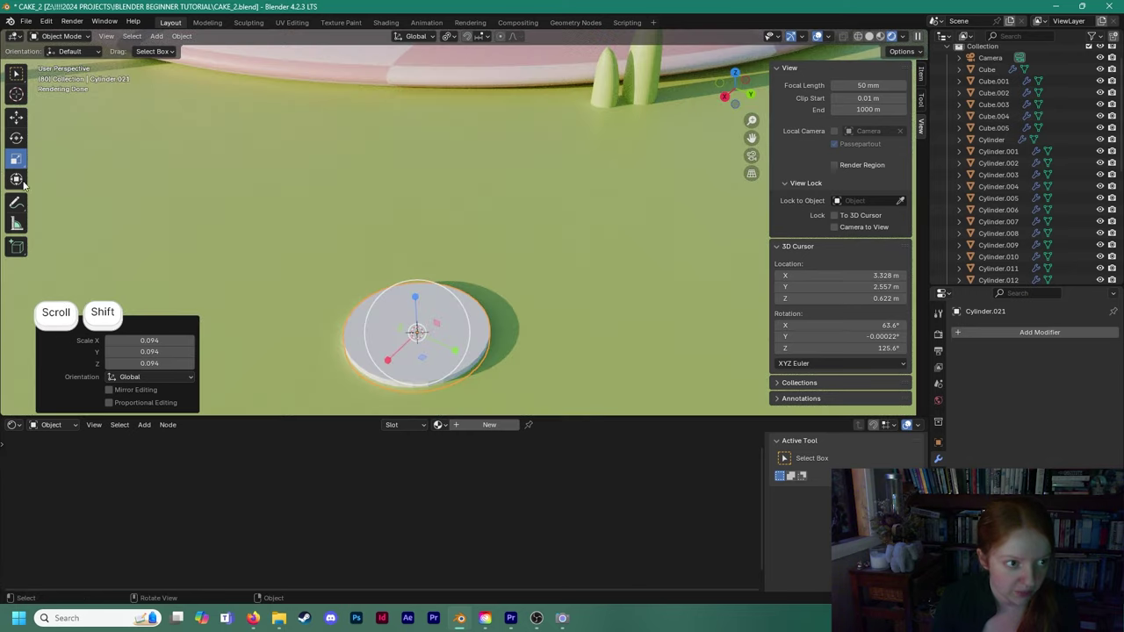
pyautogui.press('s')
pyautogui.press('x')
pyautogui.click(443, 350)
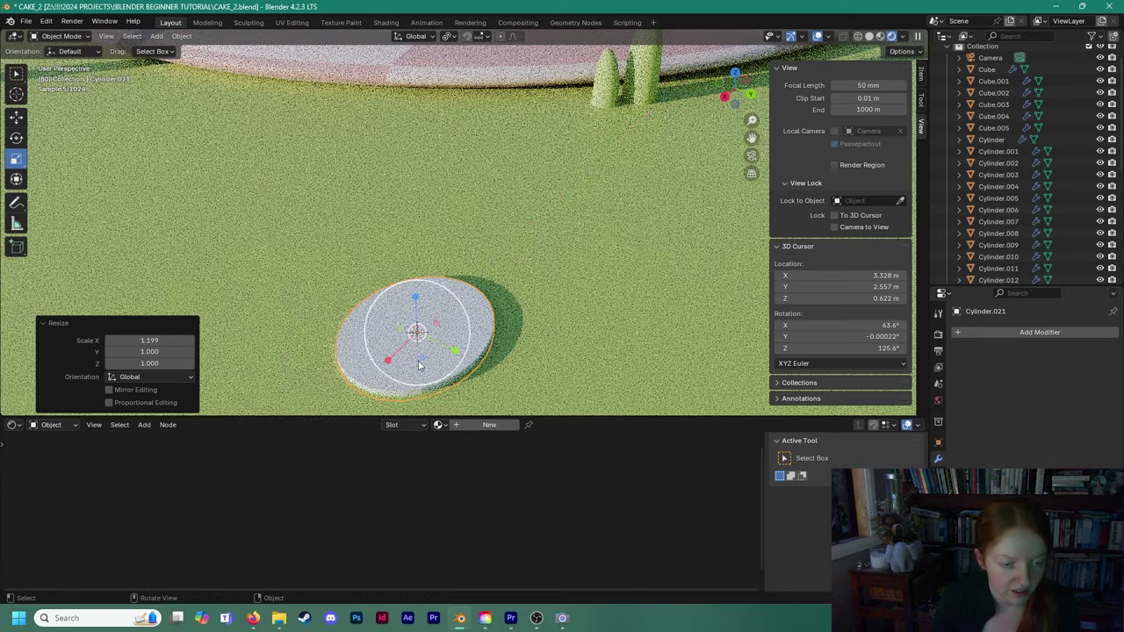
pyautogui.press('s')
pyautogui.press('y')
pyautogui.click(450, 349)
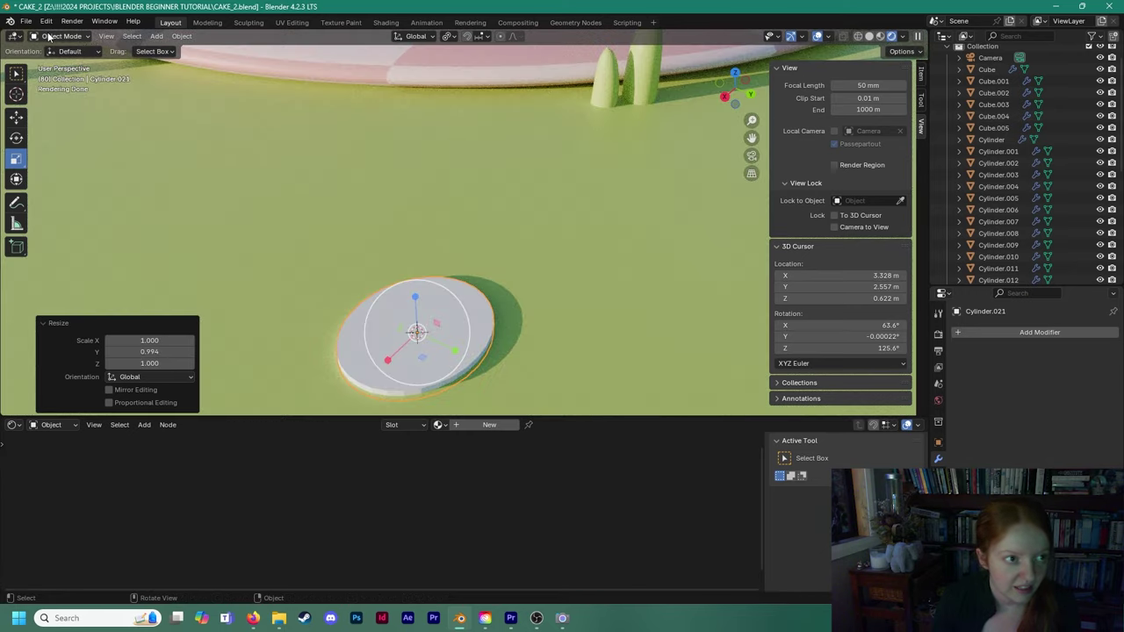
# Bevel the disc's upper rim edges in Edit Mode with a 0.3 m width and 2 segments, and return to Object Mode.
pyautogui.click(61, 63)
pyautogui.hotkey('alt', 'a')
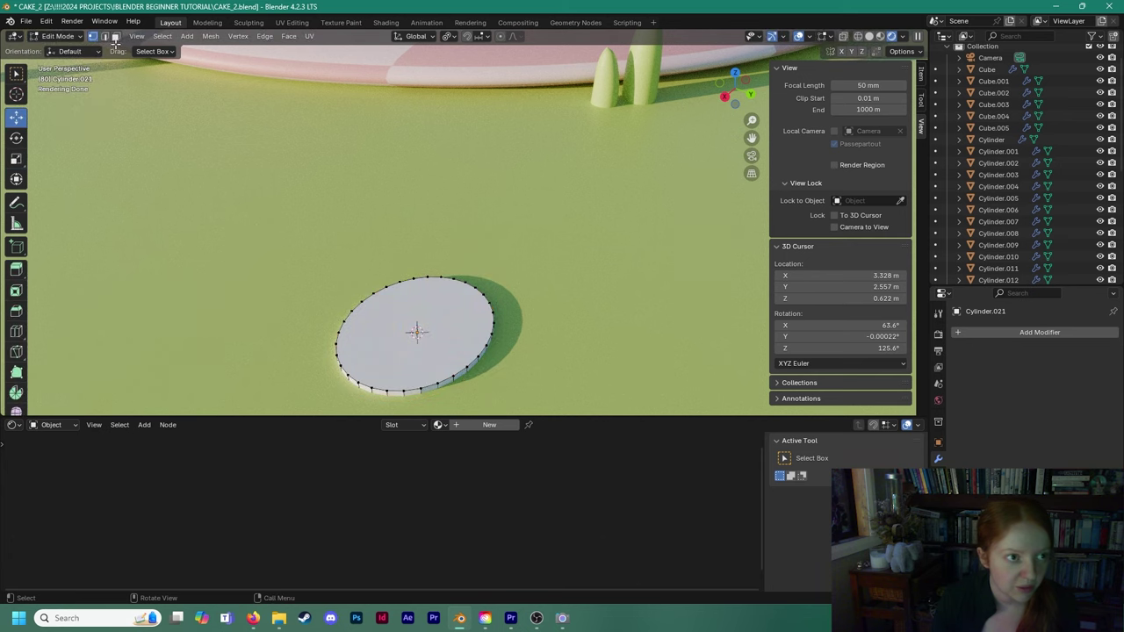
pyautogui.keyDown('alt'); pyautogui.click(433, 383); pyautogui.keyUp('alt')
pyautogui.hotkey('ctrl', 'e')
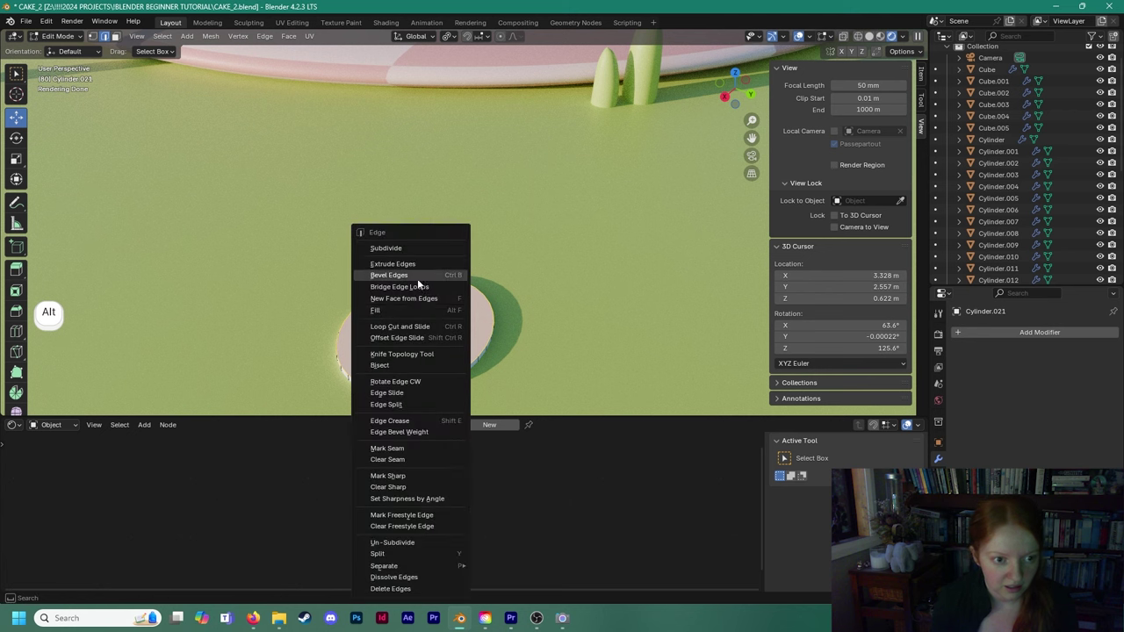
pyautogui.click(407, 275)
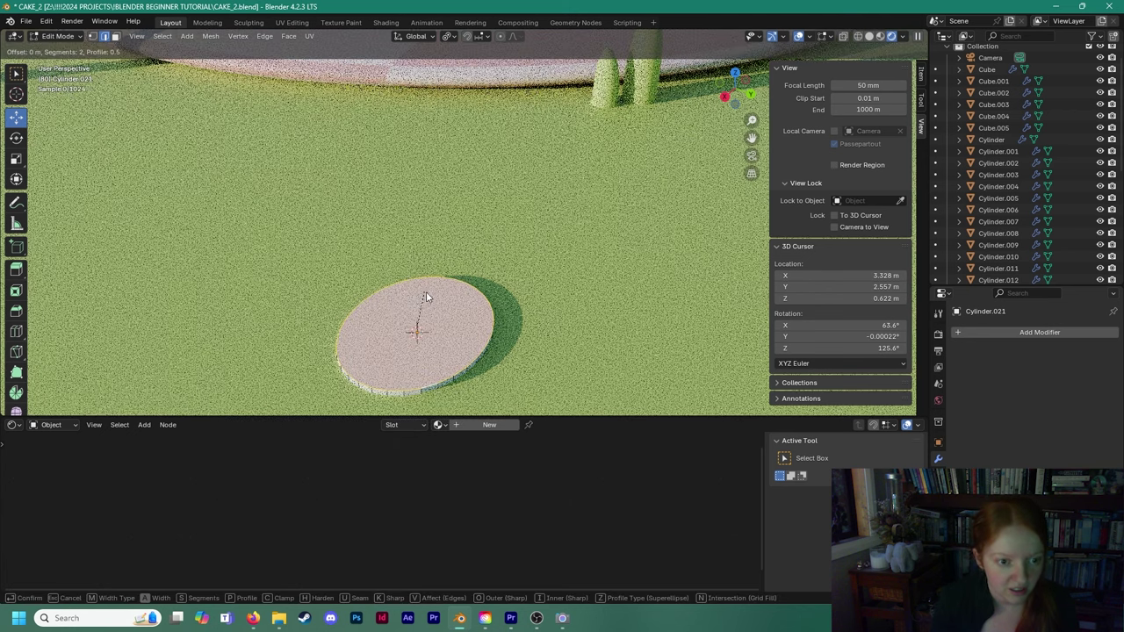
pyautogui.click(473, 290)
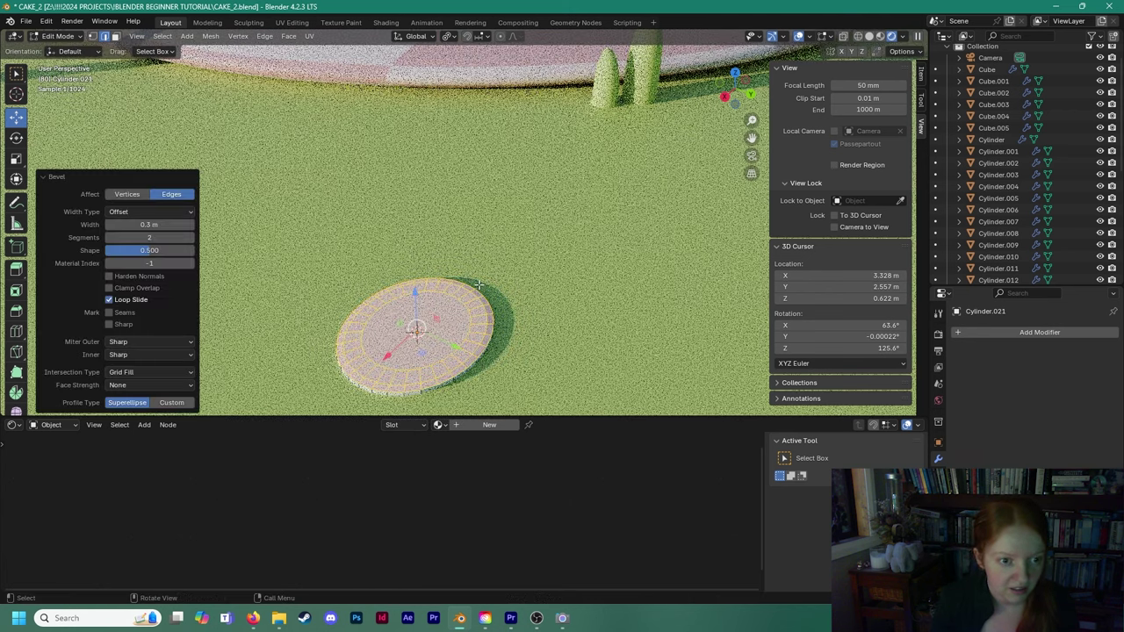
pyautogui.click(63, 50)
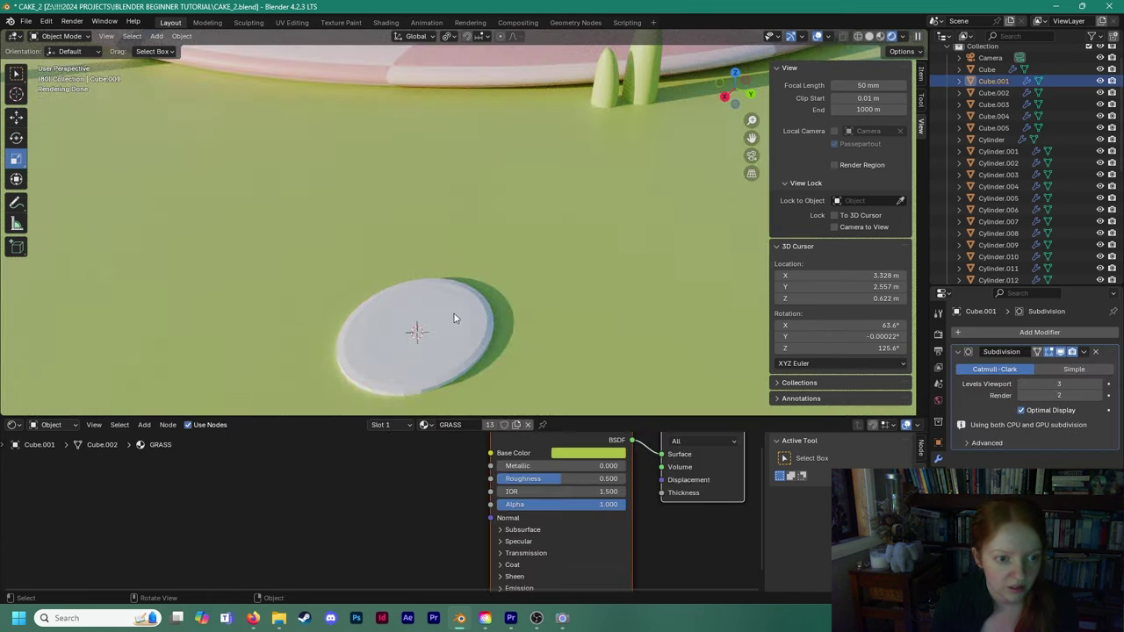
# Apply smooth shading to the bevelled disc.
pyautogui.rightClick(482, 309)
pyautogui.click(483, 312)
pyautogui.click(535, 294)
pyautogui.moveTo(536, 294); pyautogui.dragTo(477, 237, button='middle')
pyautogui.click(477, 236)
pyautogui.scroll(-1, 478, 284)
pyautogui.moveTo(479, 284); pyautogui.dragTo(491, 308, button='middle')
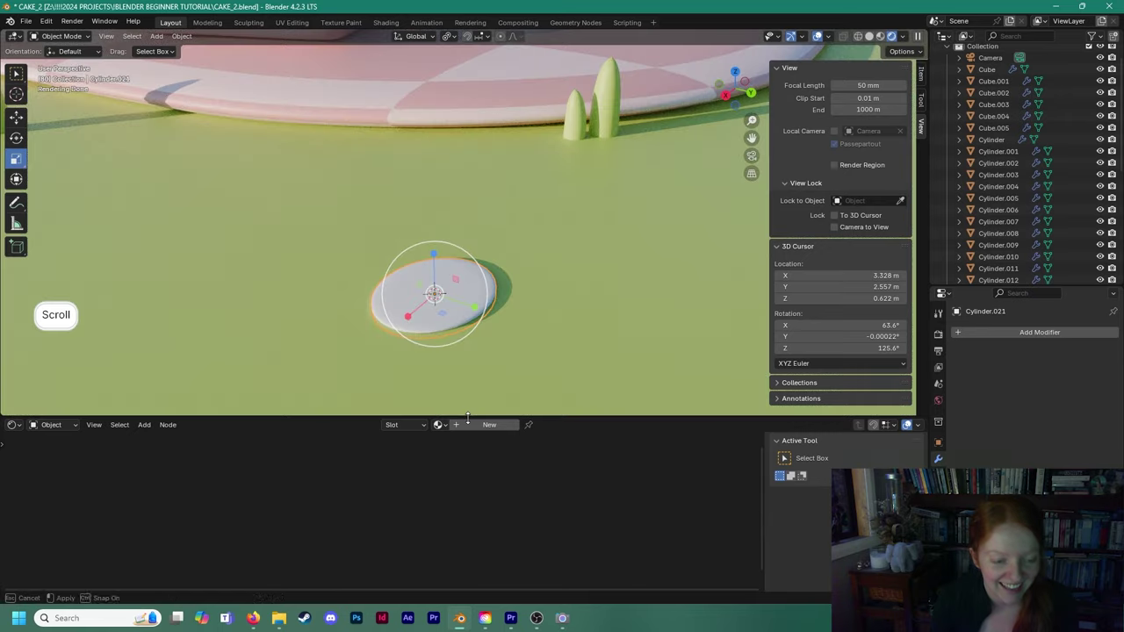
# Create a new material named BLSSOM on the disc and set its base colour to light pink.
pyautogui.click(488, 425)
pyautogui.write('BLSSOM')
pyautogui.press('Return')
pyautogui.click(593, 453)
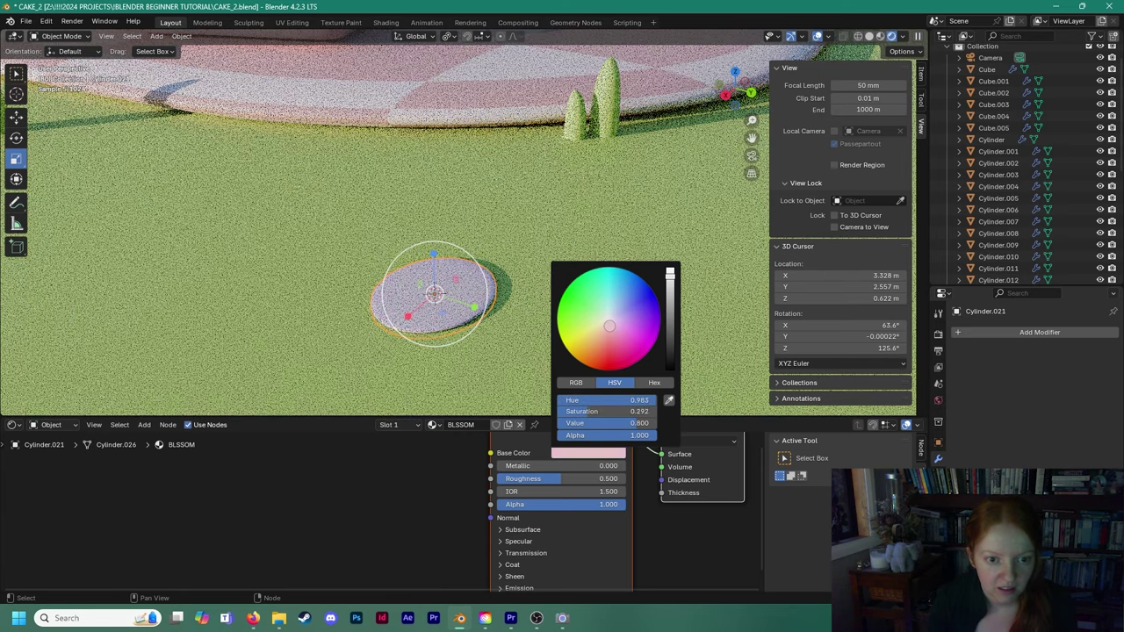
pyautogui.click(615, 455)
pyautogui.scroll(-2, 441, 348)
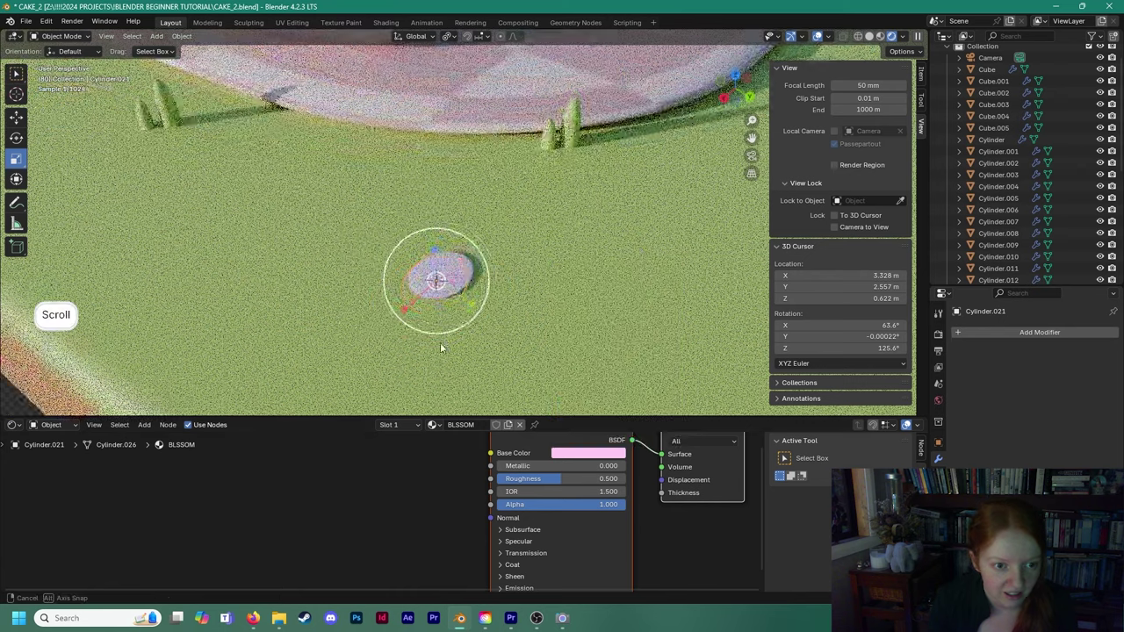
# Duplicate the pink disc and move the copy about -2.306 m along Y, onto the grass beside the blanket.
pyautogui.moveTo(440, 343); pyautogui.dragTo(429, 339, button='middle')
pyautogui.click(364, 274)
pyautogui.click(428, 267)
pyautogui.scroll(-4, 427, 280)
pyautogui.moveTo(428, 282); pyautogui.dragTo(455, 322, button='middle')
pyautogui.hotkey('shift', 'd')
pyautogui.rightClick(576, 352)
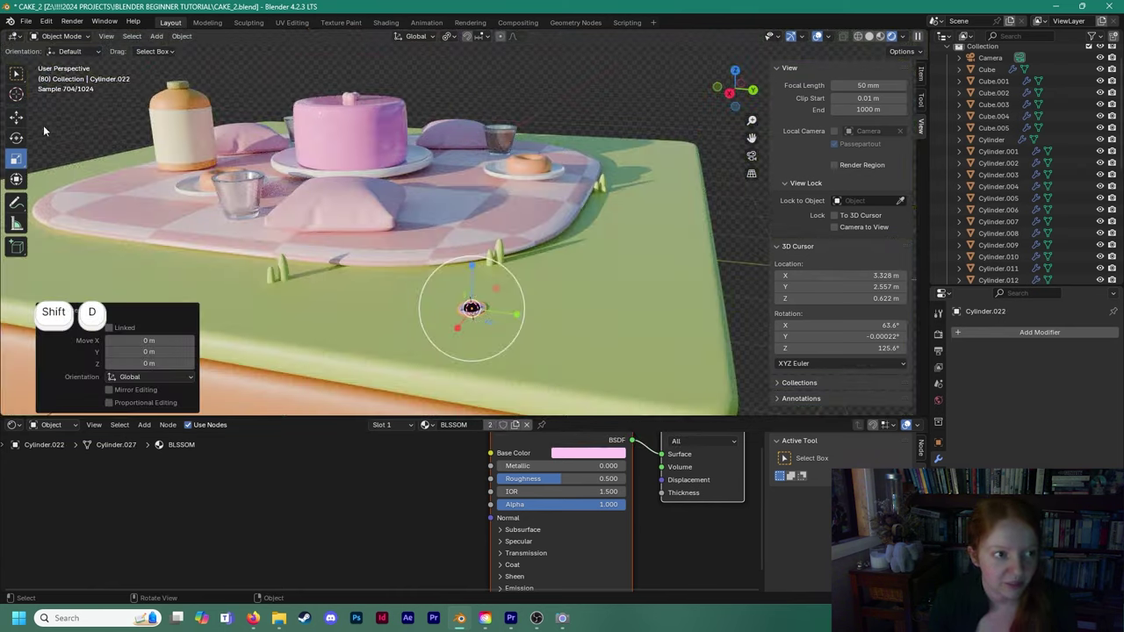
pyautogui.moveTo(519, 315); pyautogui.dragTo(234, 263)
pyautogui.scroll(-2, 235, 263)
pyautogui.keyDown('shift'); pyautogui.moveTo(234, 264); pyautogui.dragTo(373, 313, button='middle'); pyautogui.keyUp('shift')
pyautogui.scroll(-1, 372, 309)
# Place two more disc copies on the jar side of the blanket, shifting the last one about -1.114 m along X.
pyautogui.hotkey('shift', 'd')
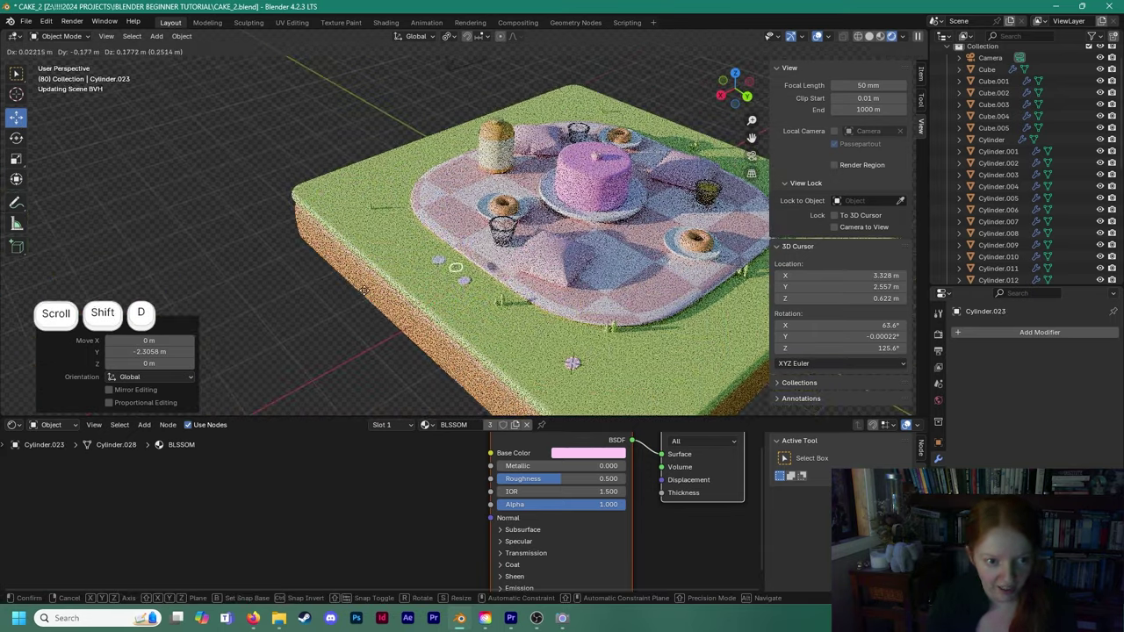
pyautogui.rightClick(349, 290)
pyautogui.hotkey('shift', 'd')
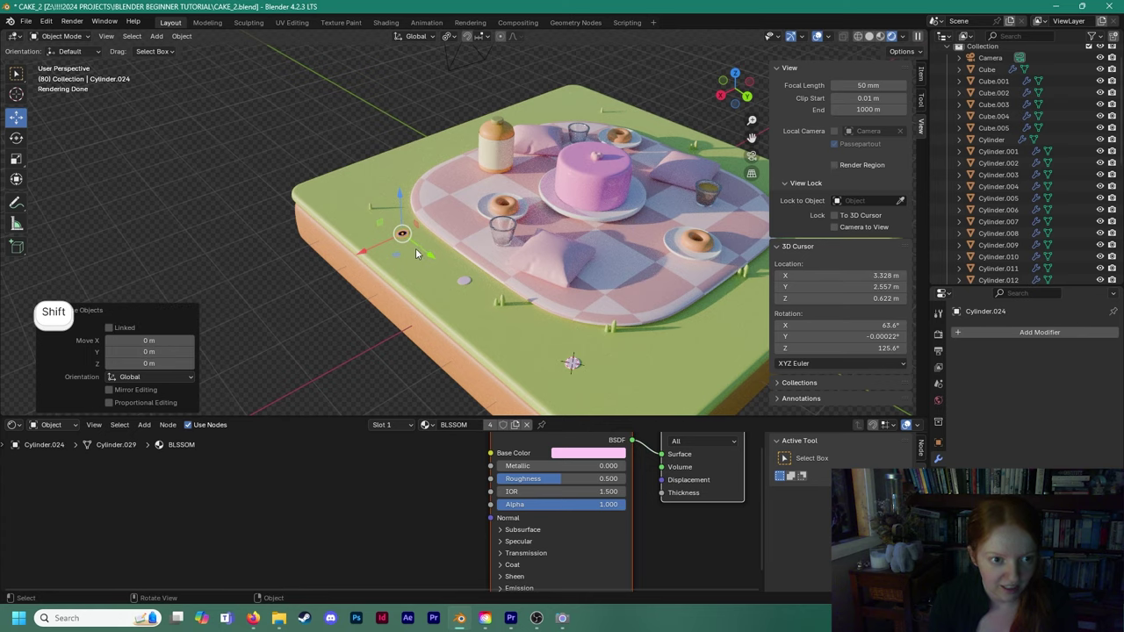
pyautogui.click(358, 223)
pyautogui.moveTo(381, 217); pyautogui.dragTo(351, 186)
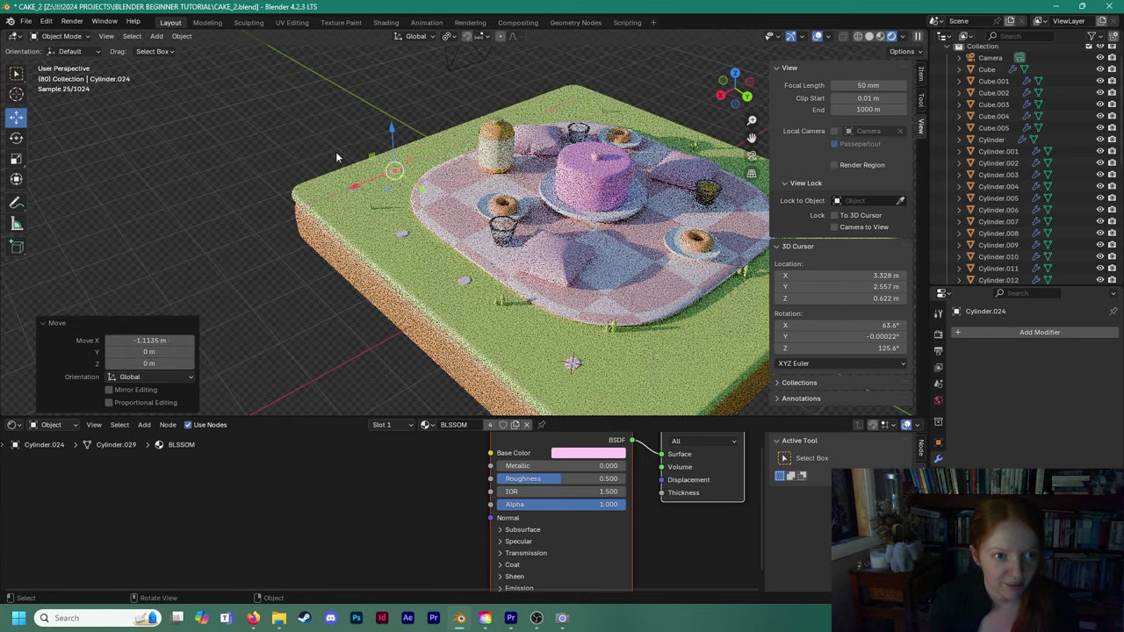
pyautogui.click(337, 153)
# Duplicate the disc toward the slab's far corner behind the back pillow, shifting along X by about -2.205 m and adjusting its position.
pyautogui.hotkey('shift', 'd')
pyautogui.press('x')
pyautogui.click(456, 163)
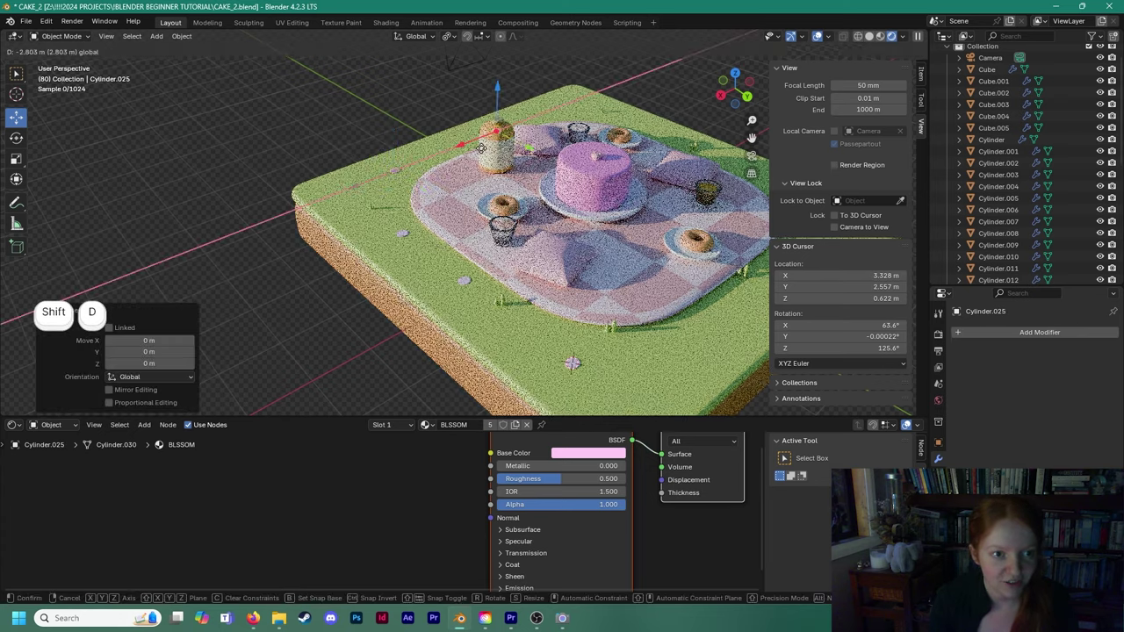
pyautogui.hotkey('shift', 'd')
pyautogui.press('x')
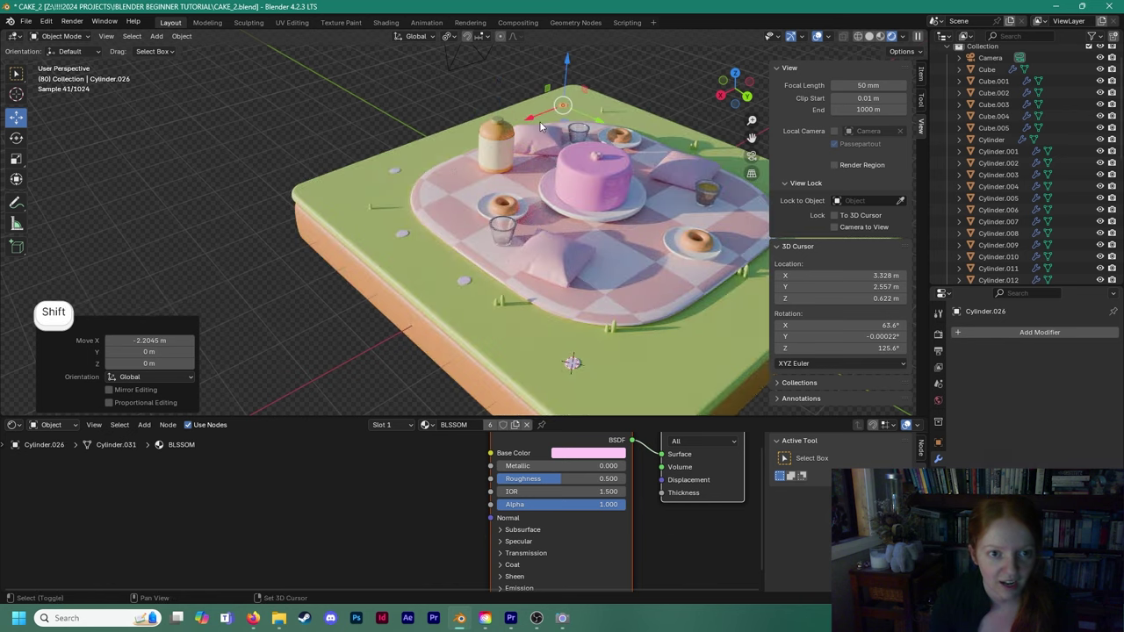
pyautogui.moveTo(597, 119); pyautogui.dragTo(621, 129)
pyautogui.moveTo(552, 128); pyautogui.dragTo(563, 124)
pyautogui.keyDown('shift'); pyautogui.moveTo(556, 143); pyautogui.dragTo(457, 145, button='middle'); pyautogui.keyUp('shift')
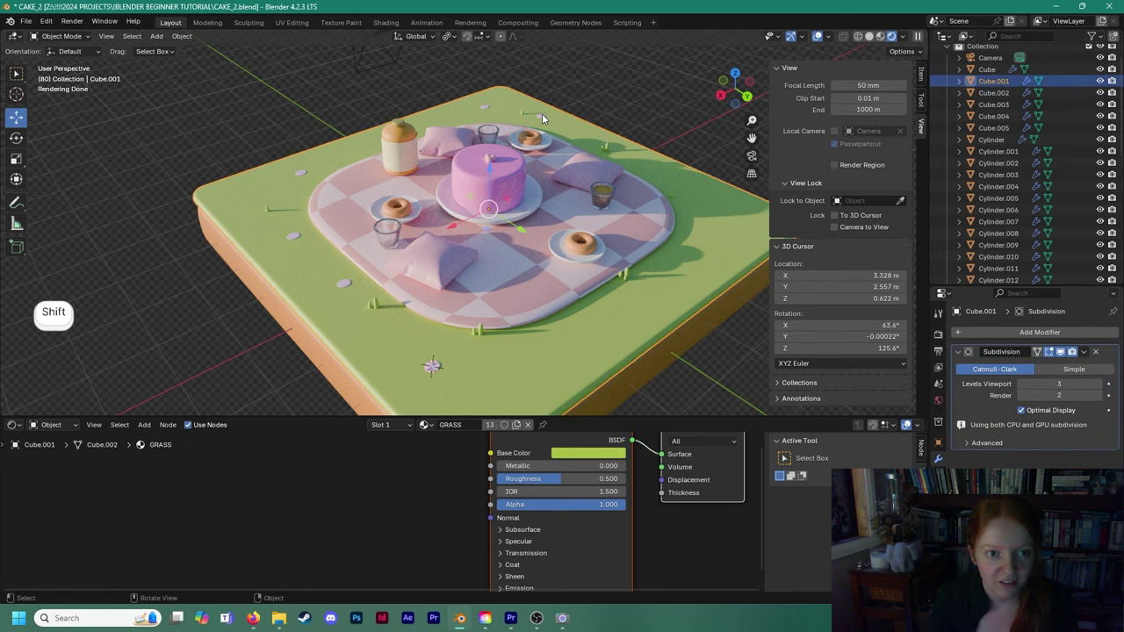
# Scatter disc copies on the shaded grass beyond the blanket, moving the last one about 0.82 m along Y toward the slab's corner.
pyautogui.hotkey('shift', 'd')
pyautogui.click(693, 209)
pyautogui.hotkey('shift', 'd')
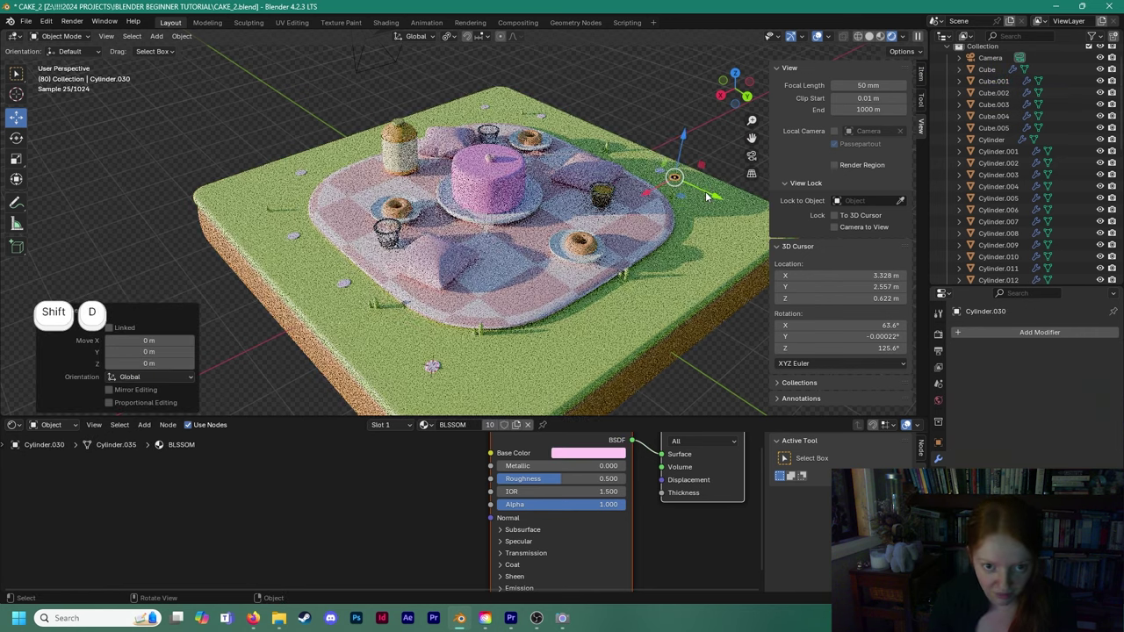
pyautogui.keyDown('shift'); pyautogui.moveTo(707, 197); pyautogui.dragTo(641, 186, button='middle'); pyautogui.keyUp('shift')
pyautogui.hotkey('shift', 'd')
pyautogui.press('y')
pyautogui.click(671, 188)
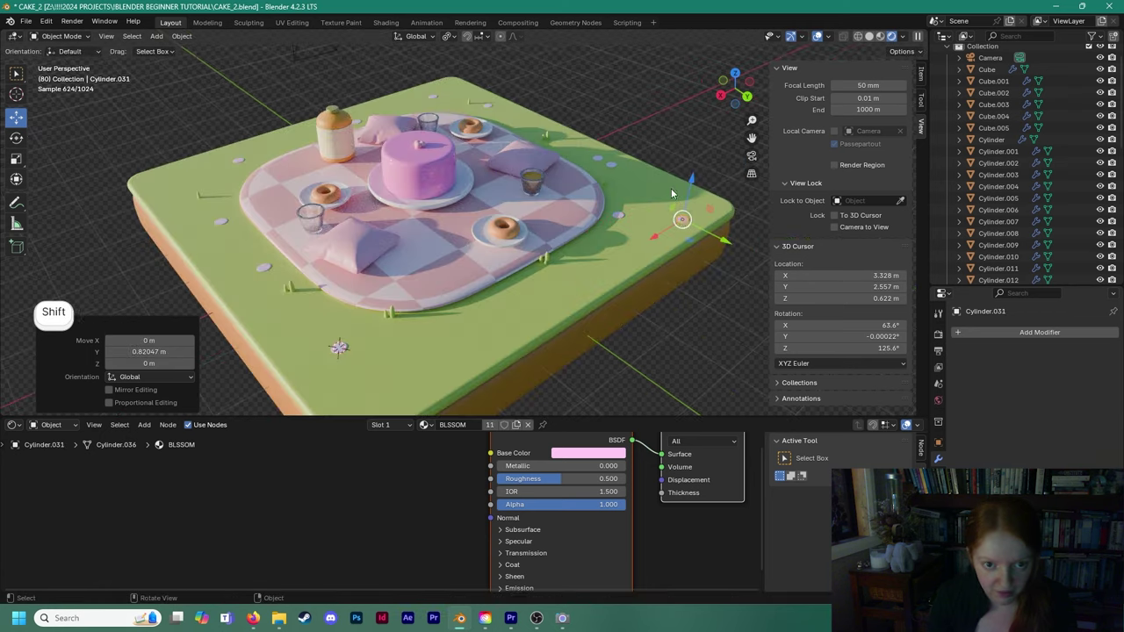
# Add two discs near the donut-side slab edge, moving one about 4.408 m and the next about -0.569 m along X, then along Y.
pyautogui.hotkey('shift', 'd')
pyautogui.press('x')
pyautogui.click(480, 326)
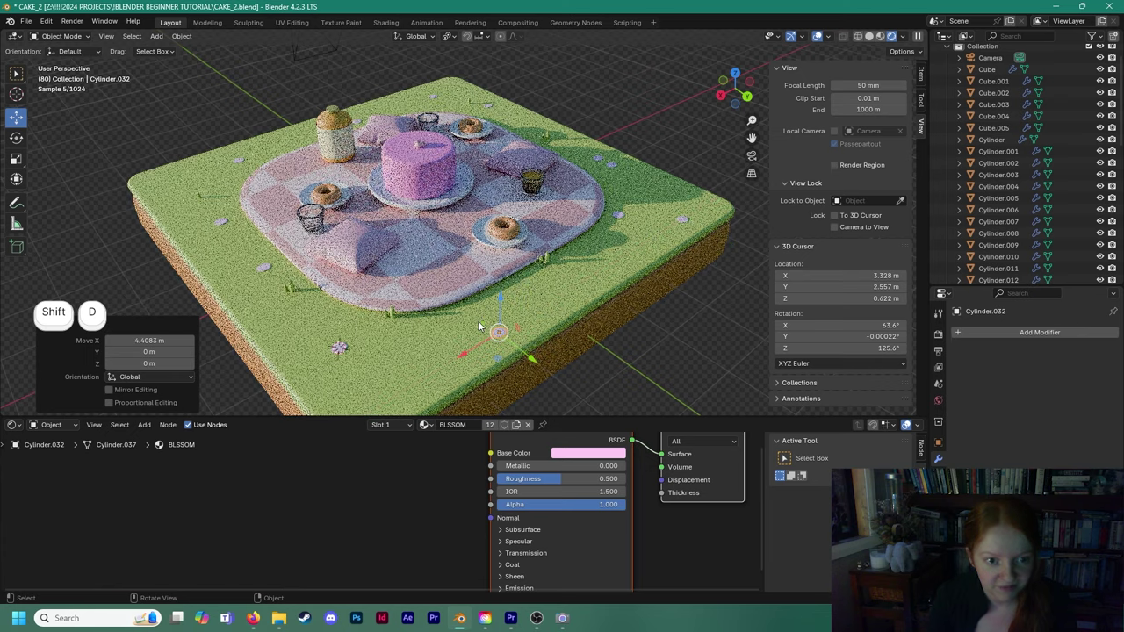
pyautogui.hotkey('shift', 'd')
pyautogui.press('x')
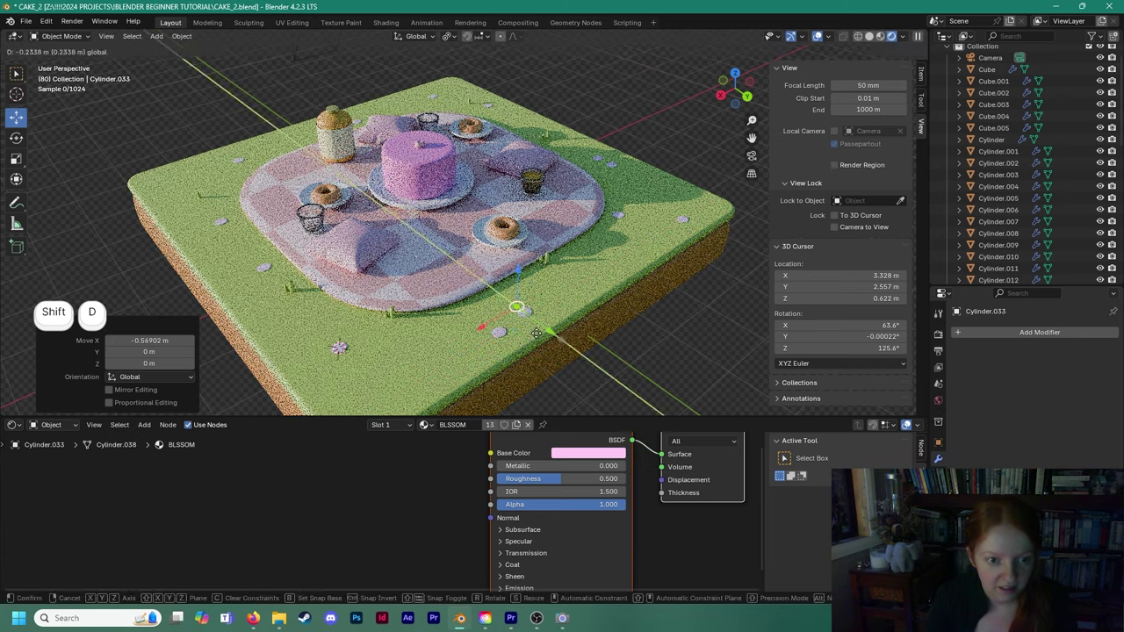
pyautogui.moveTo(536, 333); pyautogui.dragTo(530, 329)
pyautogui.scroll(-1, 526, 328)
# Duplicate the original disc twice, placing one copy near it and the other beside the disc by the front pillow.
pyautogui.click(361, 329)
pyautogui.hotkey('shift', 'd')
pyautogui.rightClick(370, 349)
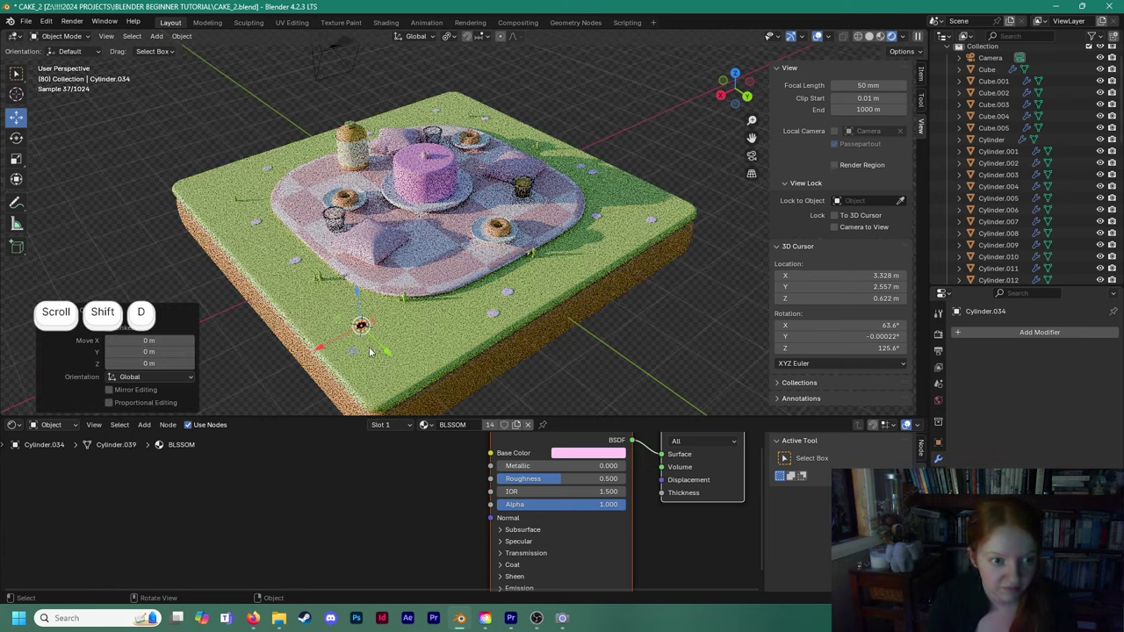
pyautogui.hotkey('shift', 'd')
pyautogui.click(295, 259)
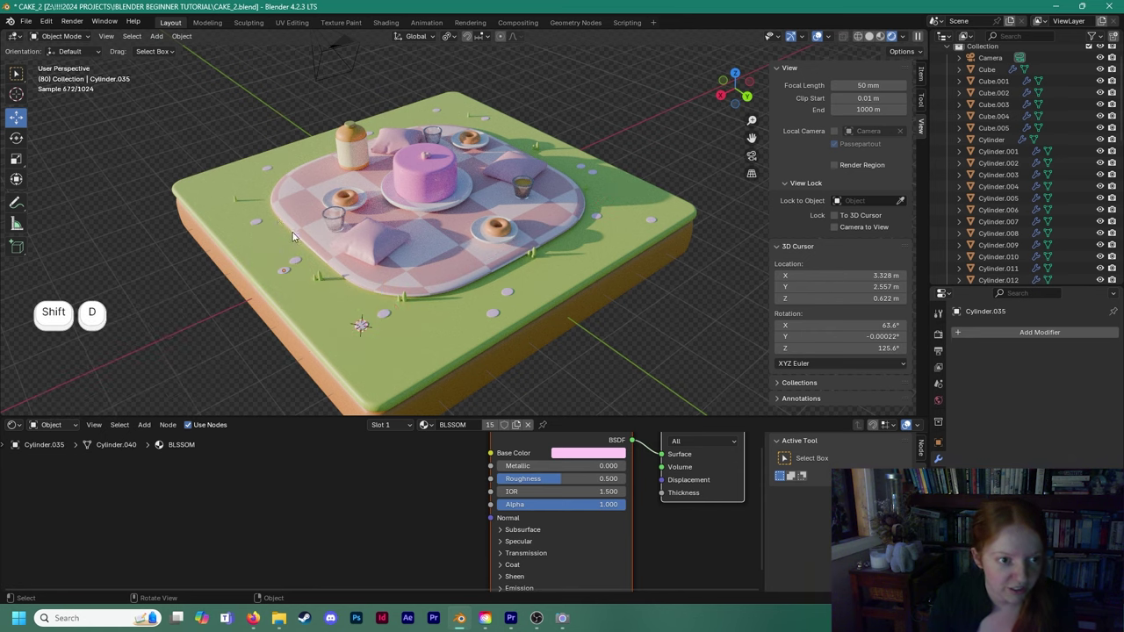
# Rotate the discs on the jar side of the blanket around Z to vary their orientation.
pyautogui.keyDown('shift'); pyautogui.moveTo(293, 237); pyautogui.dragTo(350, 235, button='middle'); pyautogui.keyUp('shift')
pyautogui.click(313, 220)
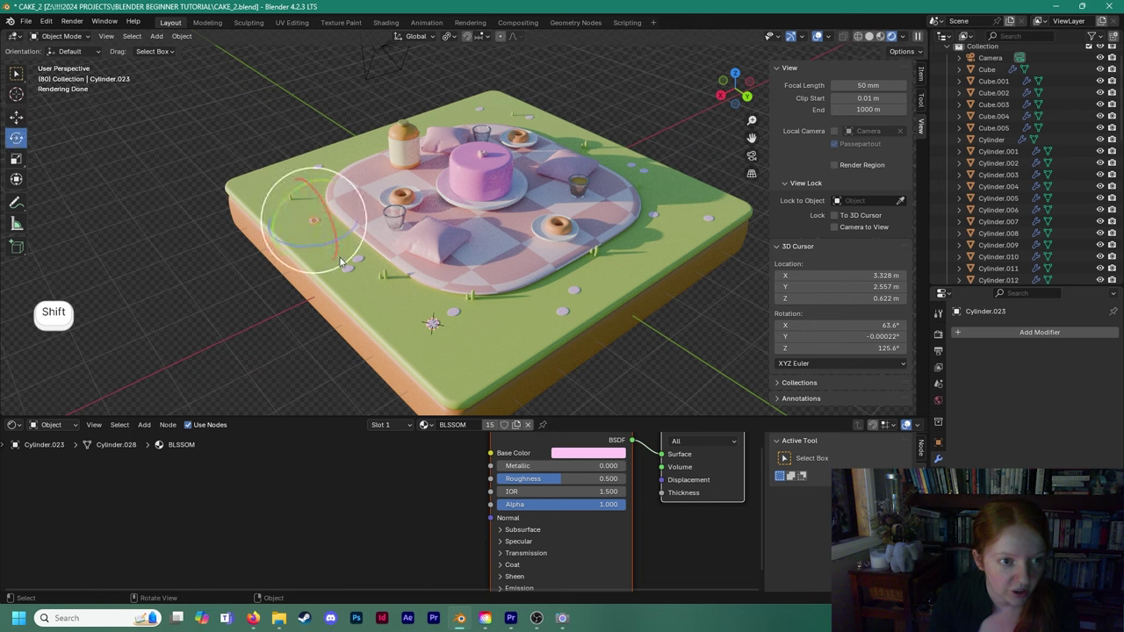
pyautogui.moveTo(291, 248); pyautogui.dragTo(314, 237)
pyautogui.hotkey('alt', 'a')
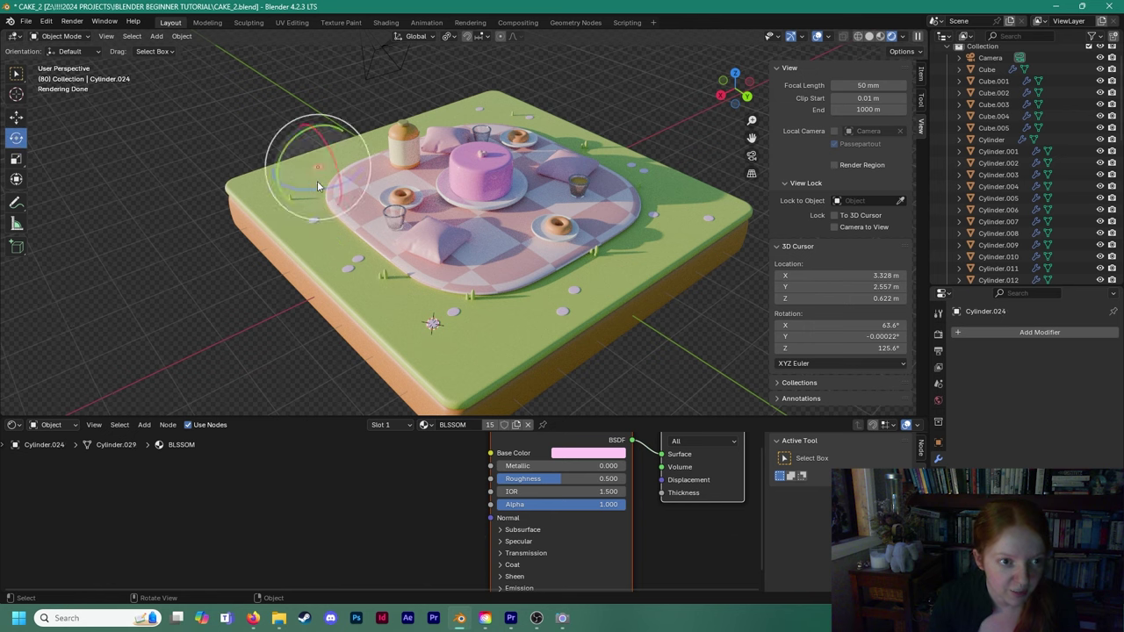
pyautogui.click(312, 104)
pyautogui.click(479, 112)
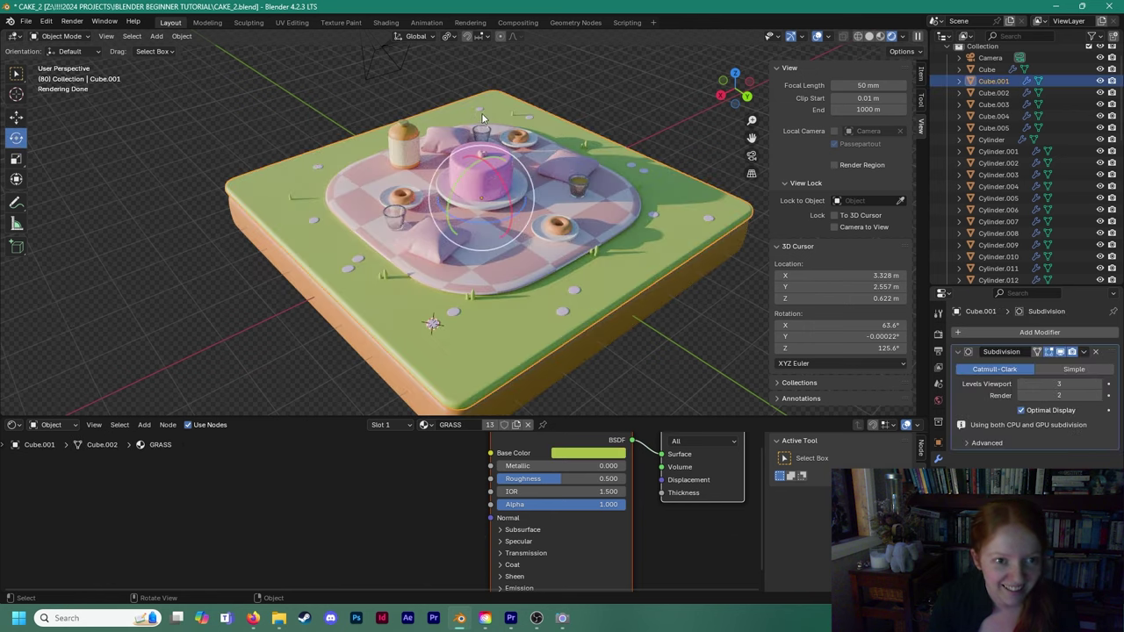
# Rotate the two discs near the donut-side slab edge around Z, turning the one nearer the blanket about 69.4°.
pyautogui.click(450, 312)
pyautogui.click(432, 340)
pyautogui.click(560, 331)
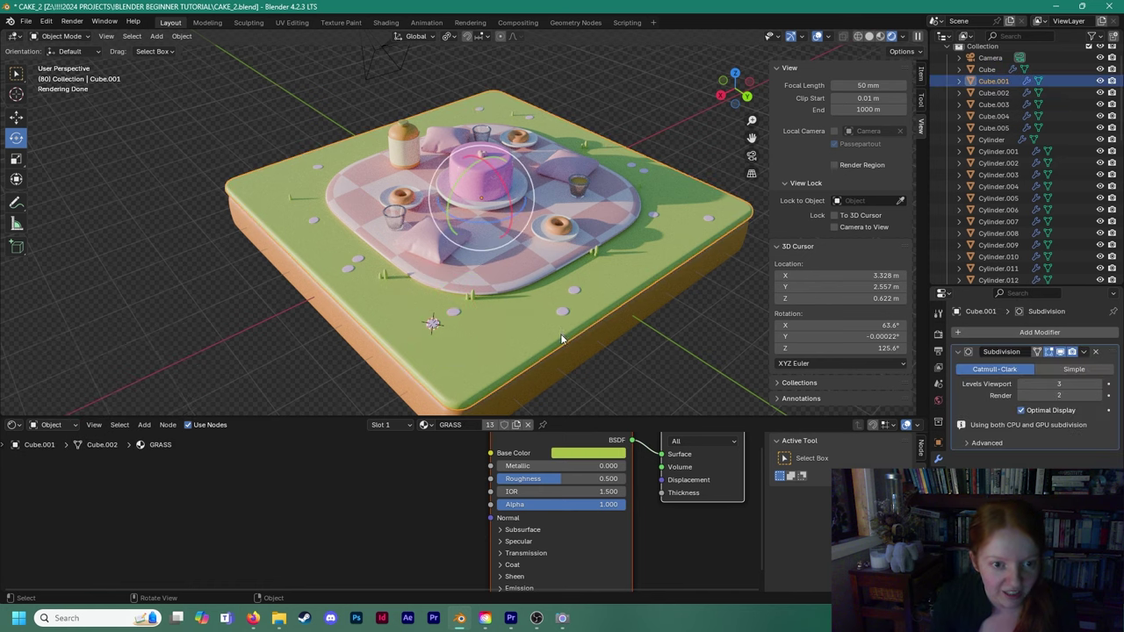
pyautogui.click(561, 313)
pyautogui.moveTo(555, 340); pyautogui.dragTo(596, 311)
pyautogui.click(571, 292)
pyautogui.click(572, 291)
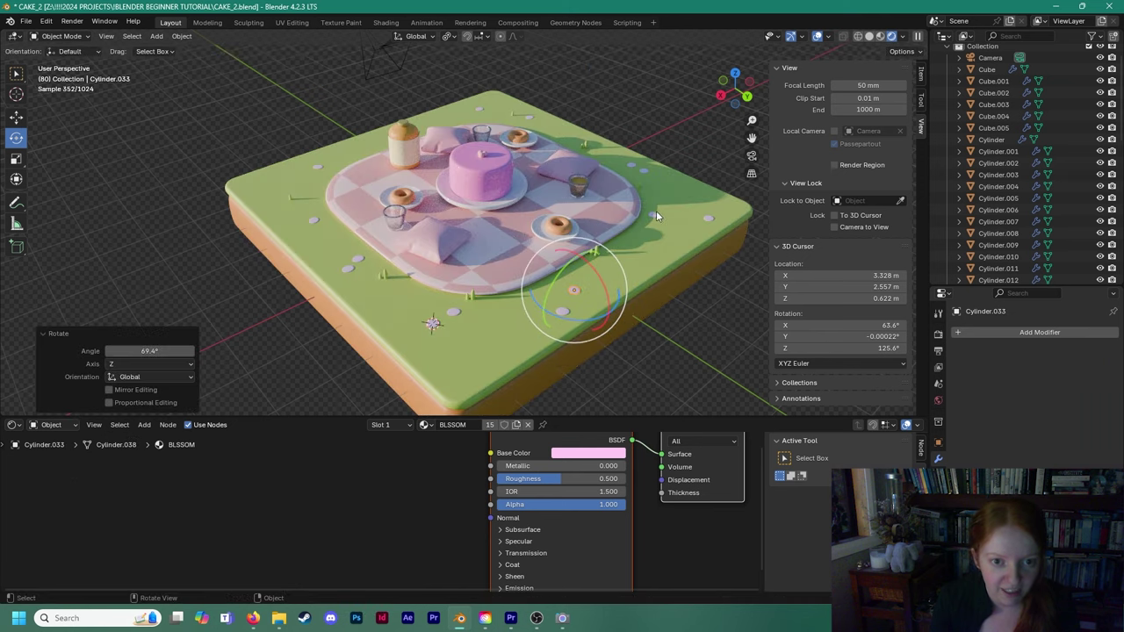
# Rotate the discs on the shaded grass beyond the donut side of the blanket around Z.
pyautogui.click(656, 212)
pyautogui.click(652, 215)
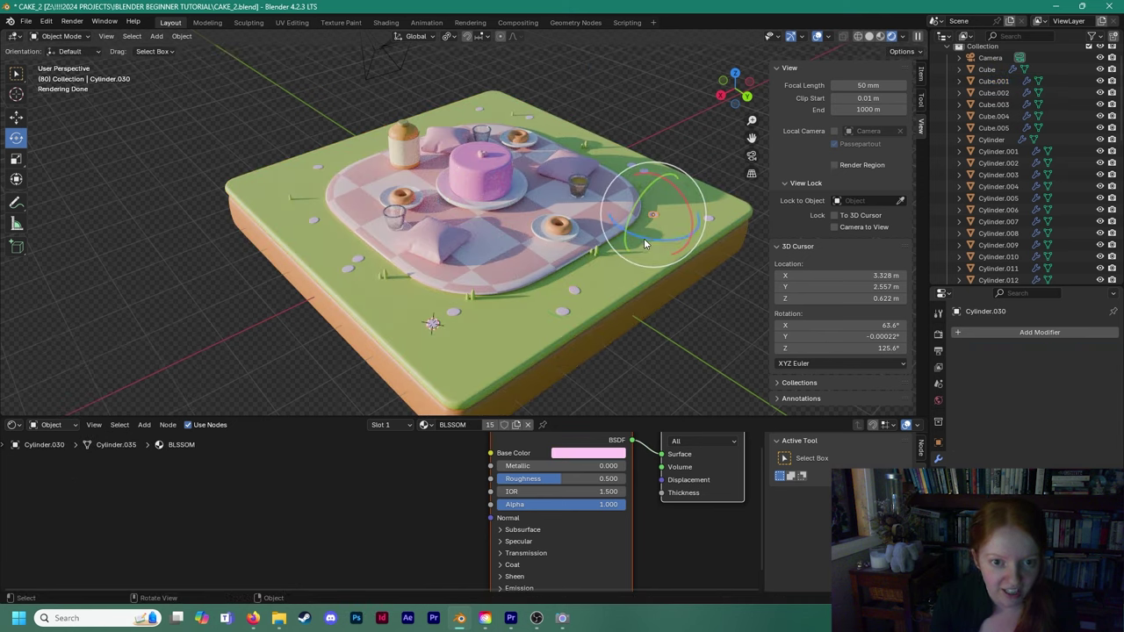
pyautogui.moveTo(644, 238); pyautogui.dragTo(661, 230)
pyautogui.click(631, 166)
pyautogui.moveTo(645, 190); pyautogui.dragTo(669, 183)
pyautogui.click(636, 124)
# Look through the scene camera, lock it to the view and pull it back from the cake.
pyautogui.scroll(-2, 636, 121)
pyautogui.moveTo(500, 235); pyautogui.dragTo(424, 261, button='middle')
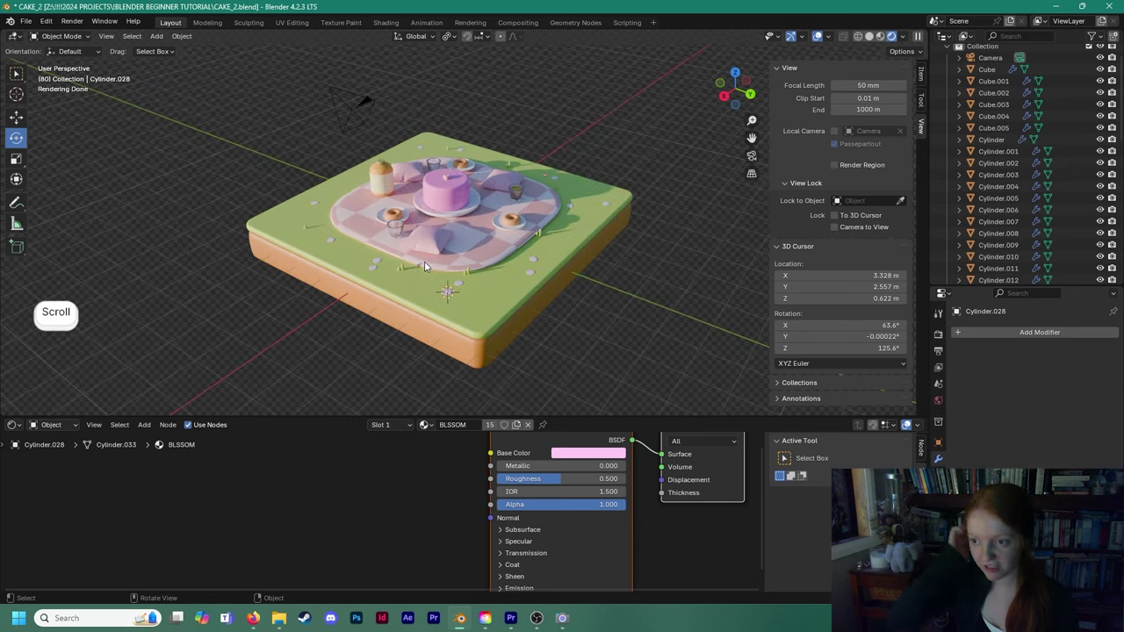
pyautogui.click(351, 103)
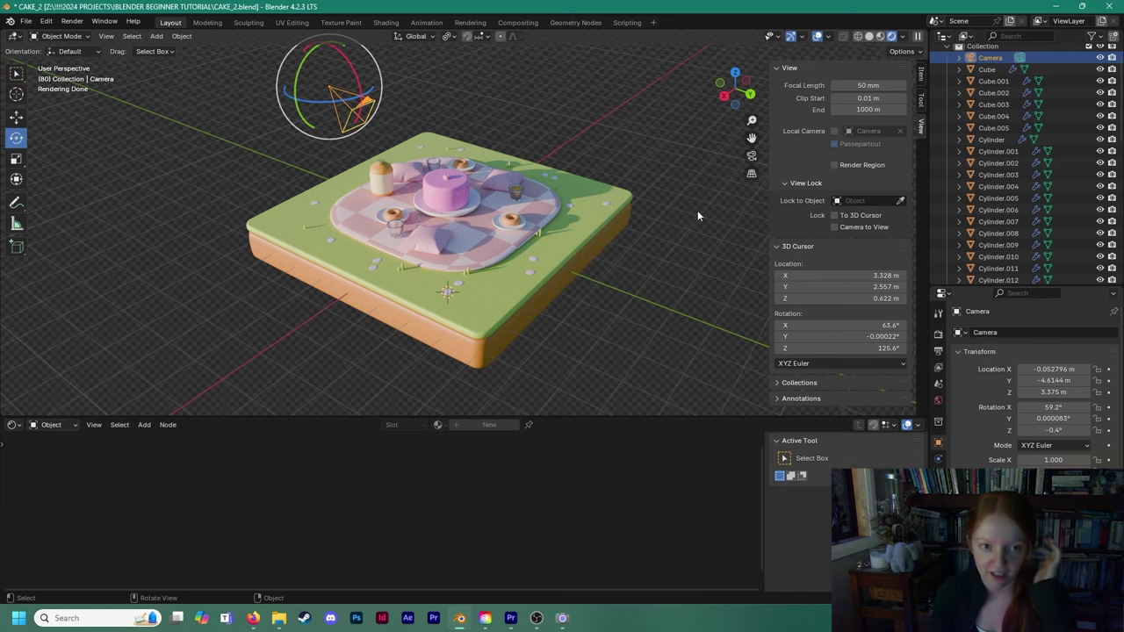
pyautogui.click(752, 157)
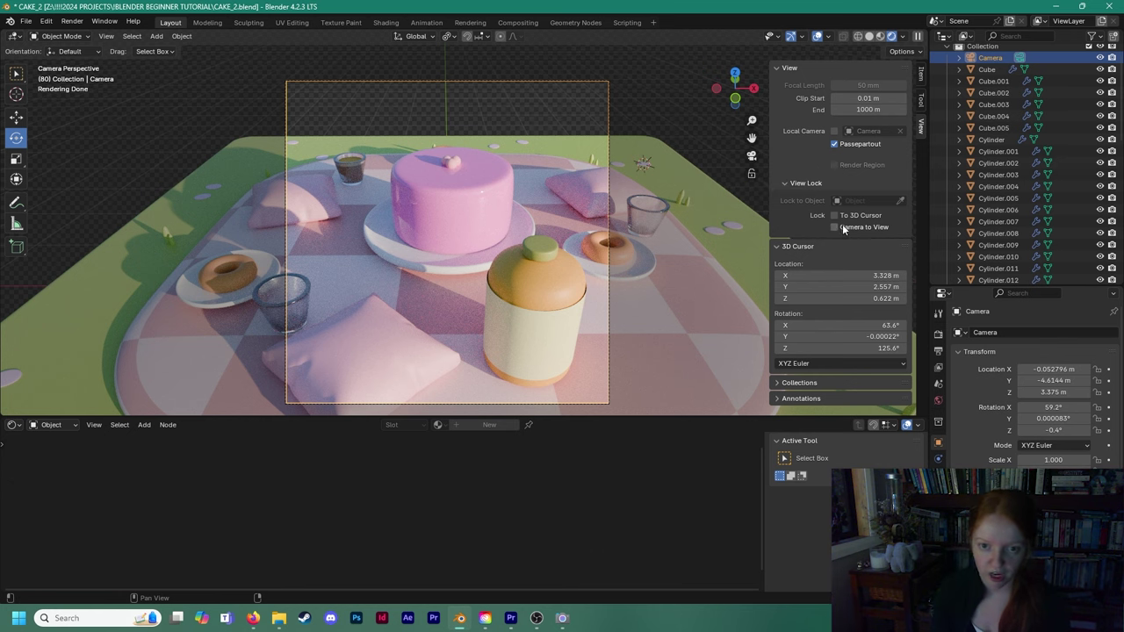
pyautogui.scroll(-6, 470, 222)
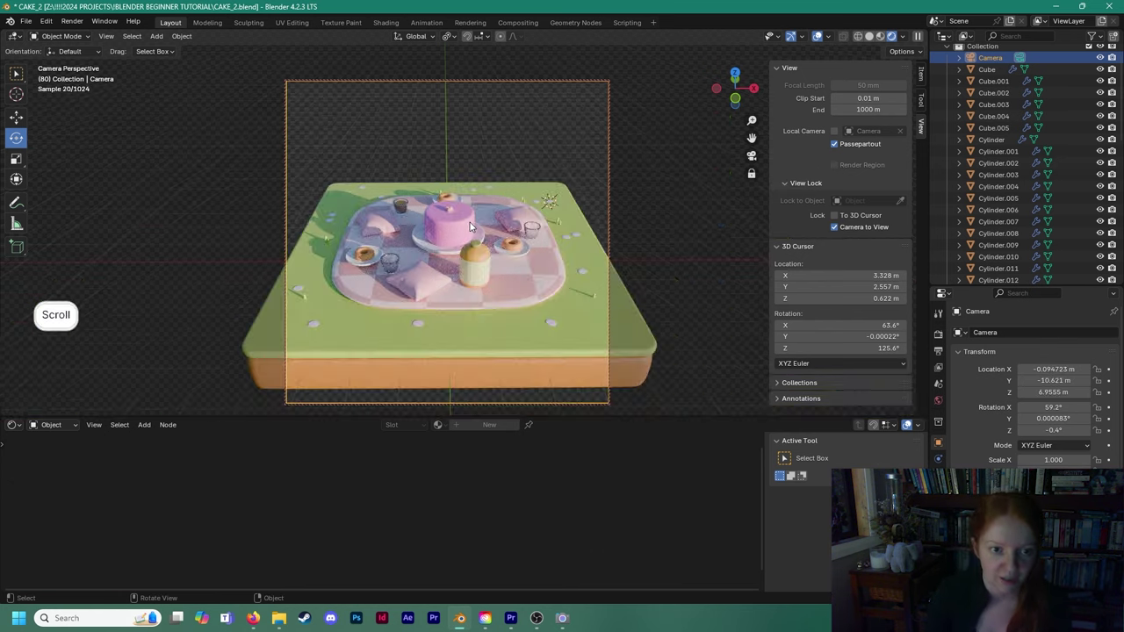
# Orbit the locked camera to a corner-on angle that frames the whole slab, and unlock it from the view.
pyautogui.keyDown('shift'); pyautogui.moveTo(439, 251); pyautogui.dragTo(486, 232, button='middle'); pyautogui.keyUp('shift')
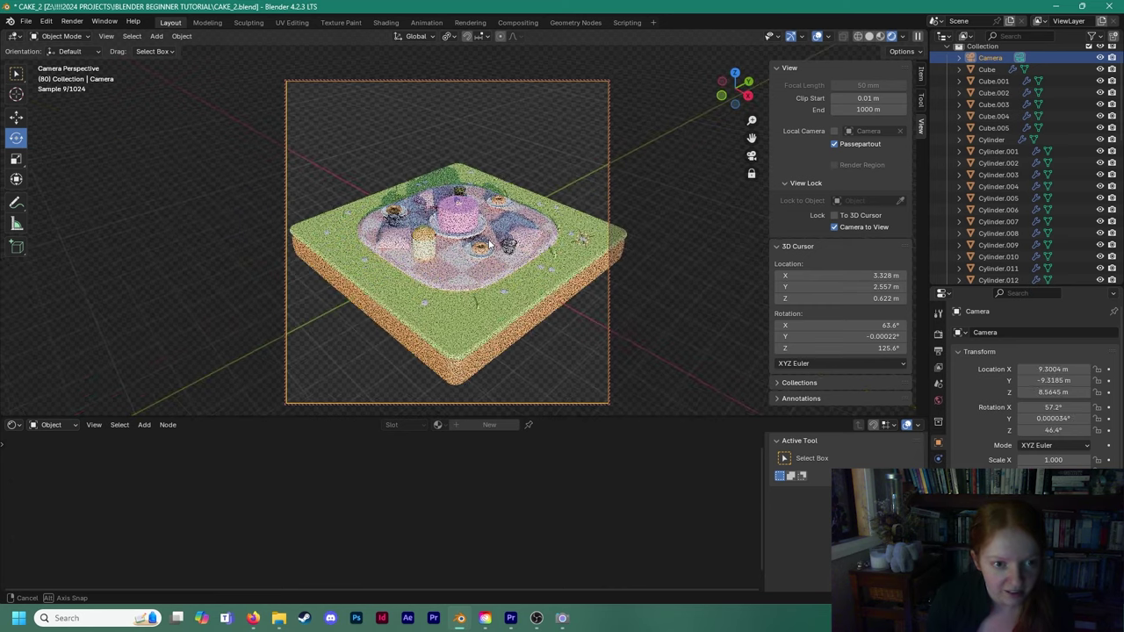
pyautogui.scroll(-1, 489, 245)
pyautogui.scroll(-1, 486, 223)
pyautogui.scroll(3, 484, 232)
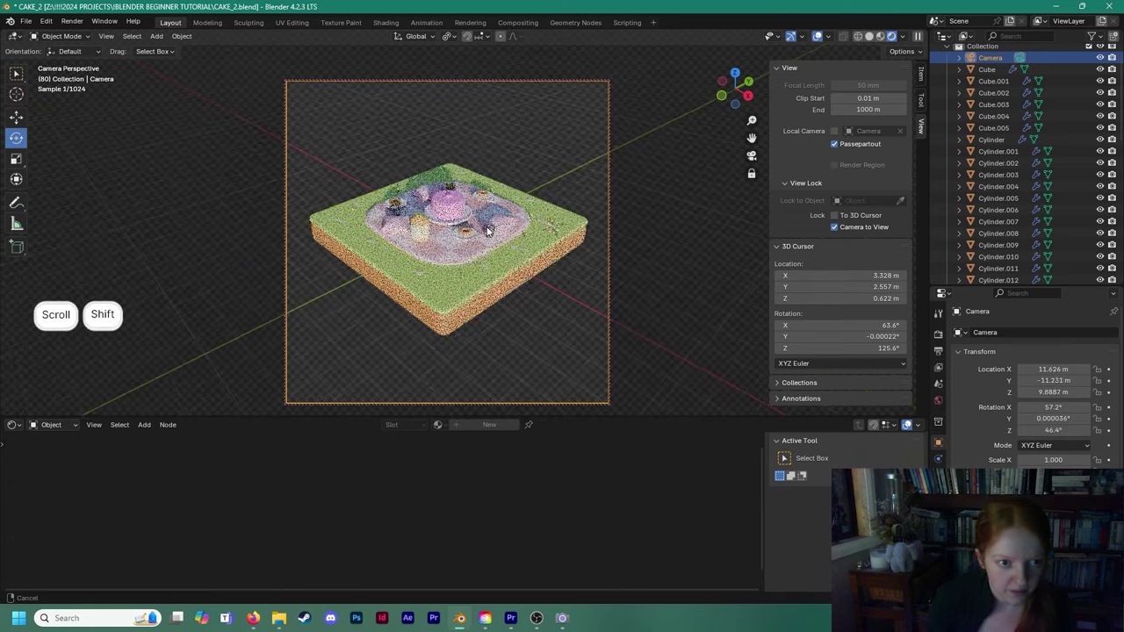
pyautogui.keyDown('shift'); pyautogui.moveTo(557, 263); pyautogui.dragTo(515, 253, button='middle'); pyautogui.keyUp('shift')
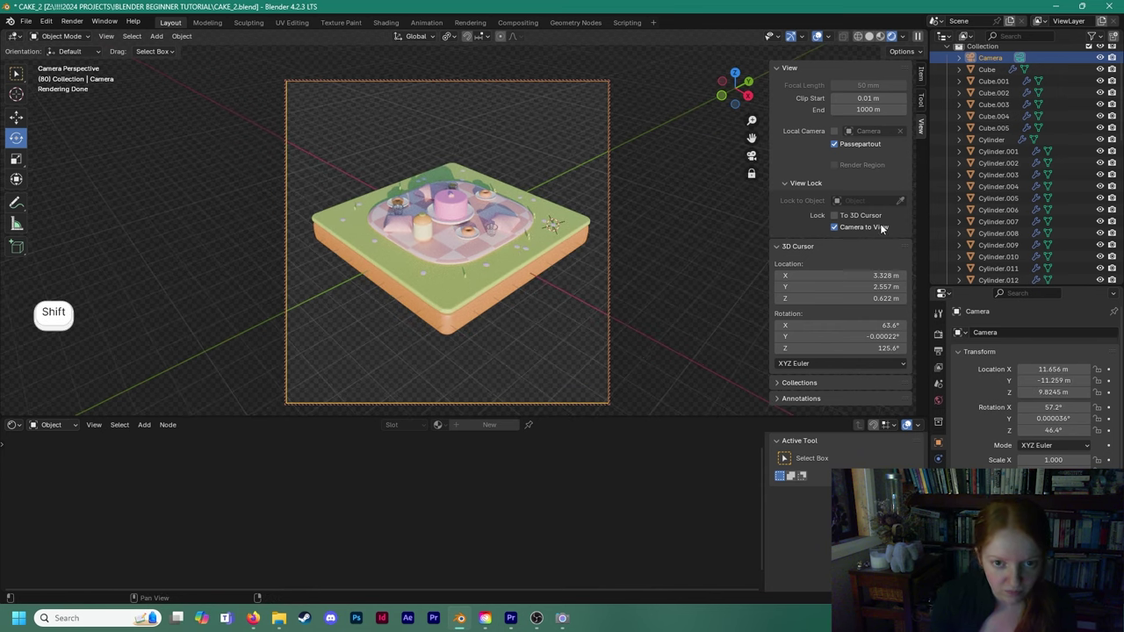
pyautogui.keyDown('shift'); pyautogui.scroll(-3, 496, 290); pyautogui.keyUp('shift')
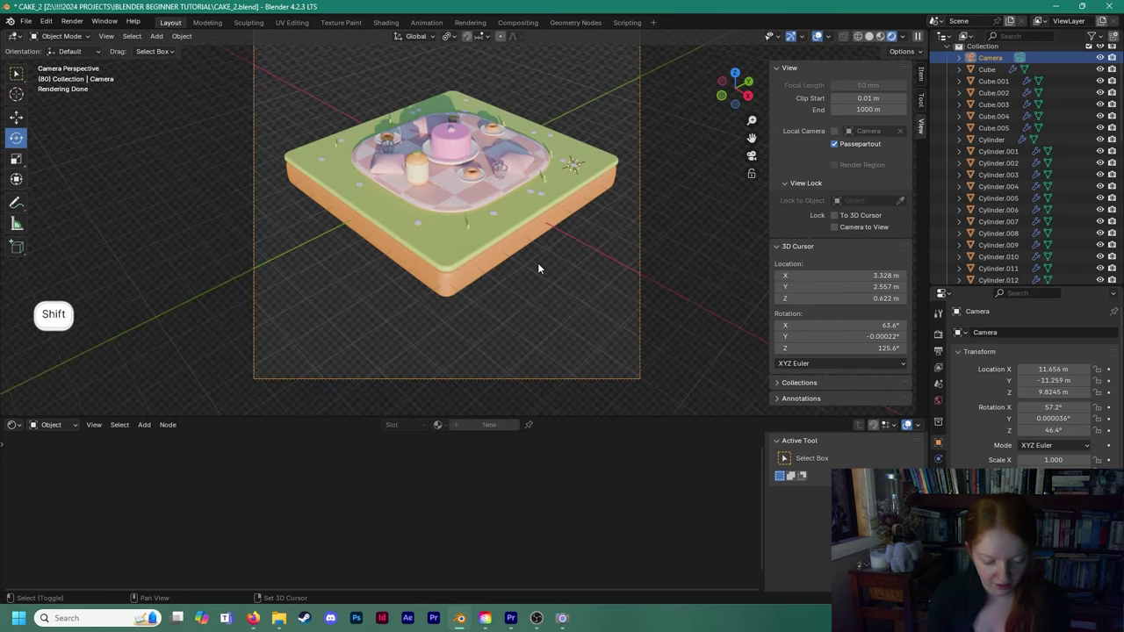
# Add a mesh plane to the scene.
pyautogui.hotkey('shift', 'a')
pyautogui.press('Escape')
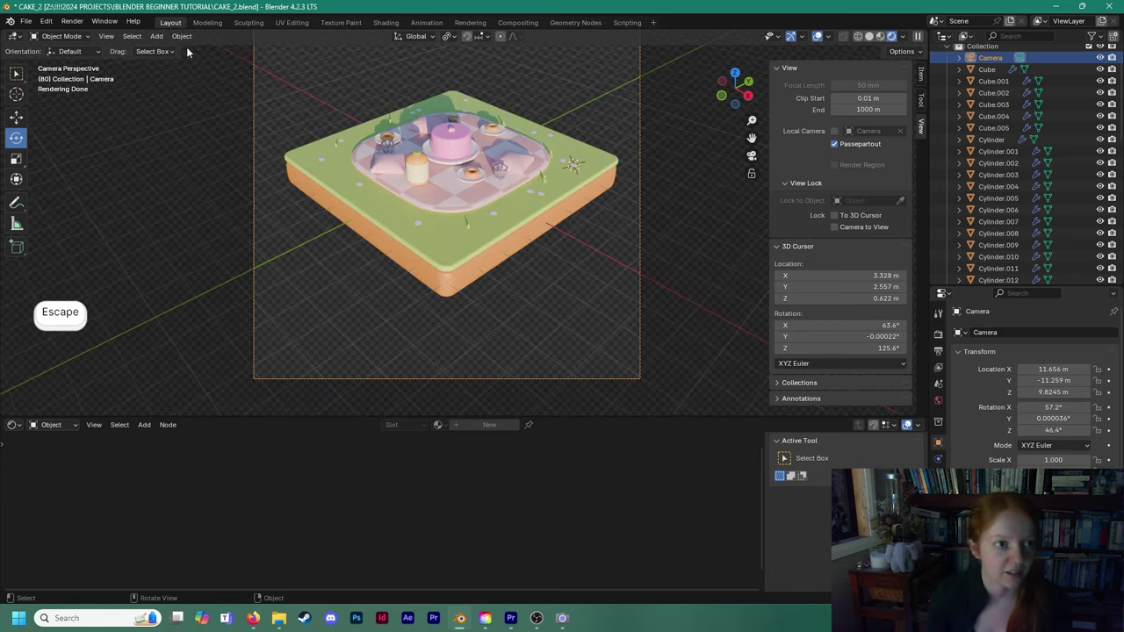
pyautogui.click(156, 36)
pyautogui.moveTo(175, 51)
pyautogui.click(273, 49)
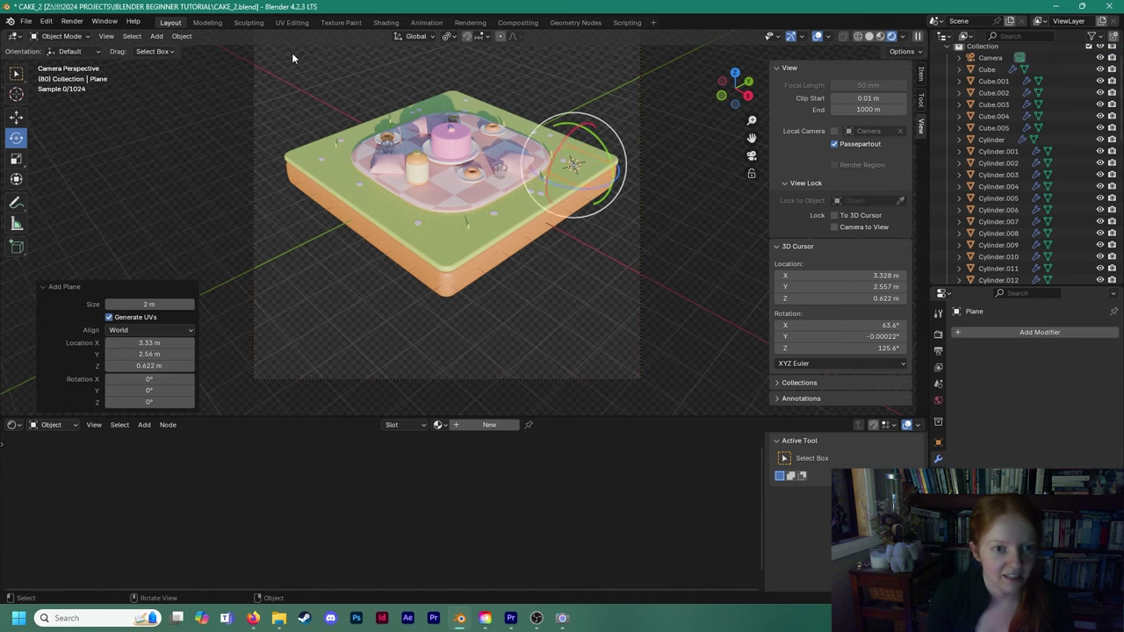
# Lower the plane beneath the slab and scale it up by about 7.61 and again by about 3.2.
pyautogui.moveTo(577, 130); pyautogui.dragTo(566, 205)
pyautogui.press('s')
pyautogui.click(898, 253)
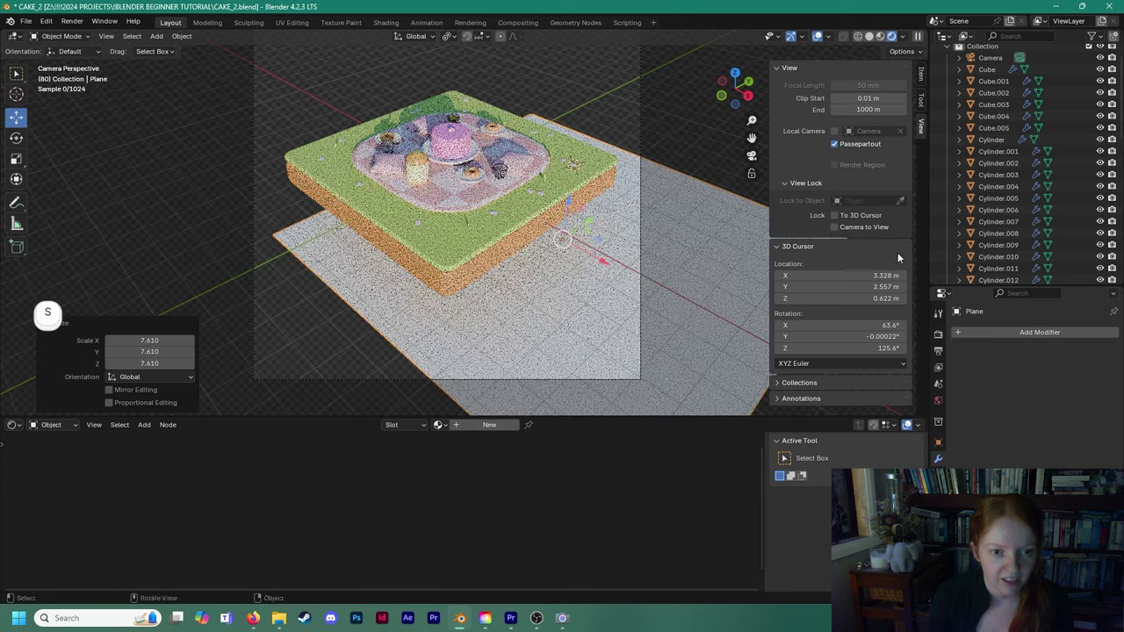
pyautogui.press('s')
pyautogui.click(312, 194)
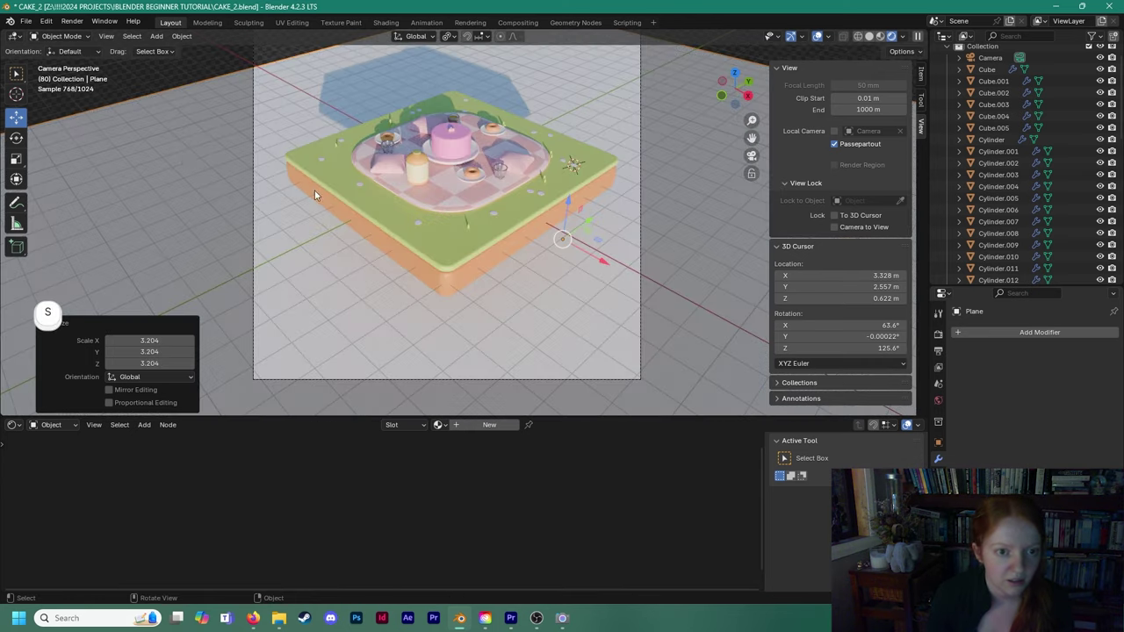
# Shift the backdrop plane about -2.46 m along X and 5.79 m along Y, and scale it up by about 2.22.
pyautogui.moveTo(582, 217); pyautogui.dragTo(525, 262)
pyautogui.moveTo(532, 301); pyautogui.dragTo(476, 267)
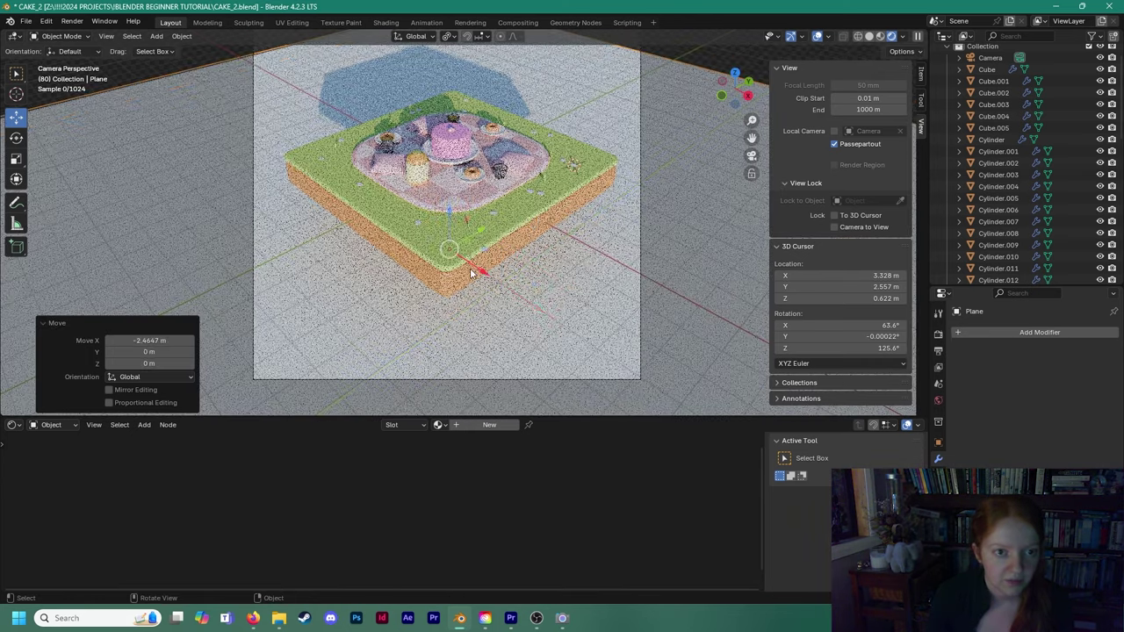
pyautogui.scroll(-3, 465, 223)
pyautogui.keyDown('shift'); pyautogui.moveTo(374, 203); pyautogui.dragTo(410, 243, button='middle'); pyautogui.keyUp('shift')
pyautogui.moveTo(517, 293); pyautogui.dragTo(570, 244)
pyautogui.press('s')
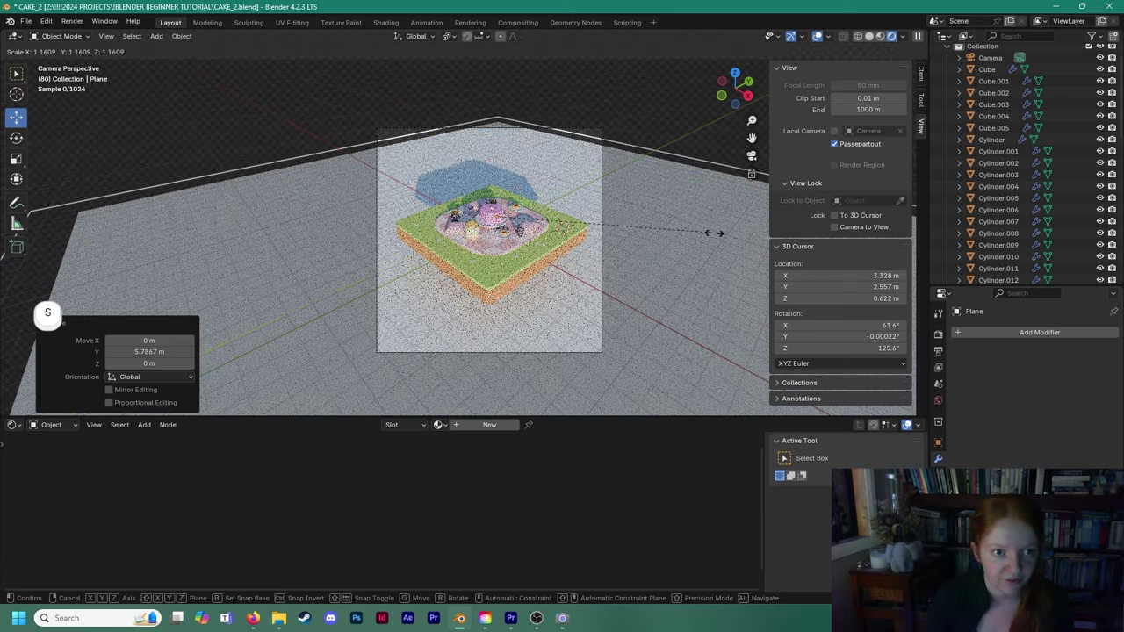
pyautogui.click(754, 188)
# Select the slab, its picnic objects and the backdrop plane together and raise them along Z.
pyautogui.scroll(2, 497, 231)
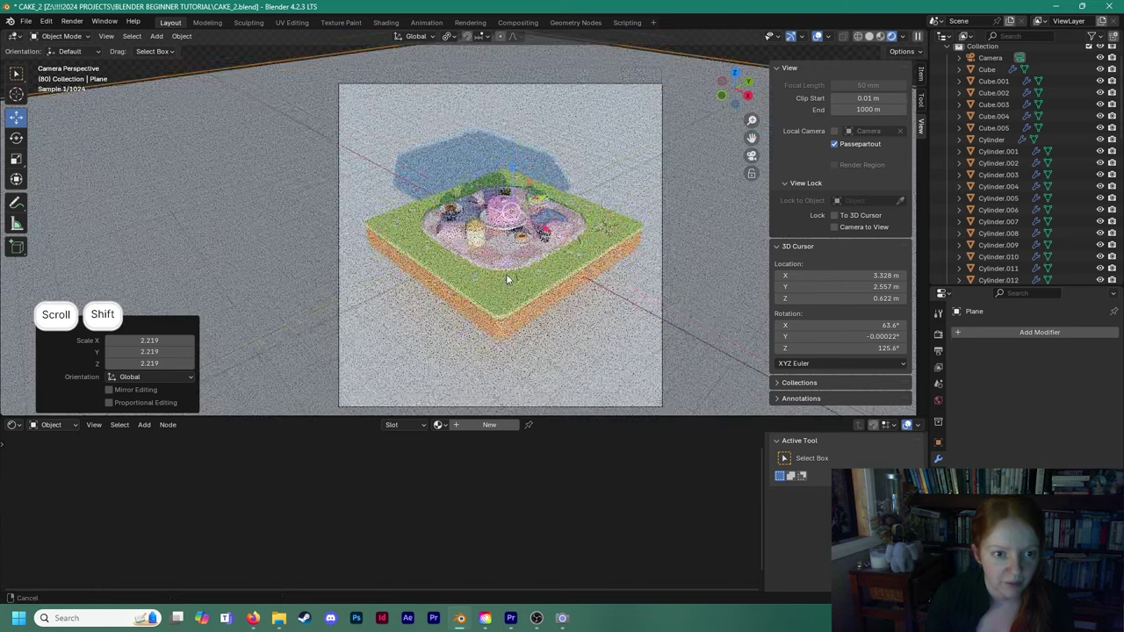
pyautogui.click(367, 124)
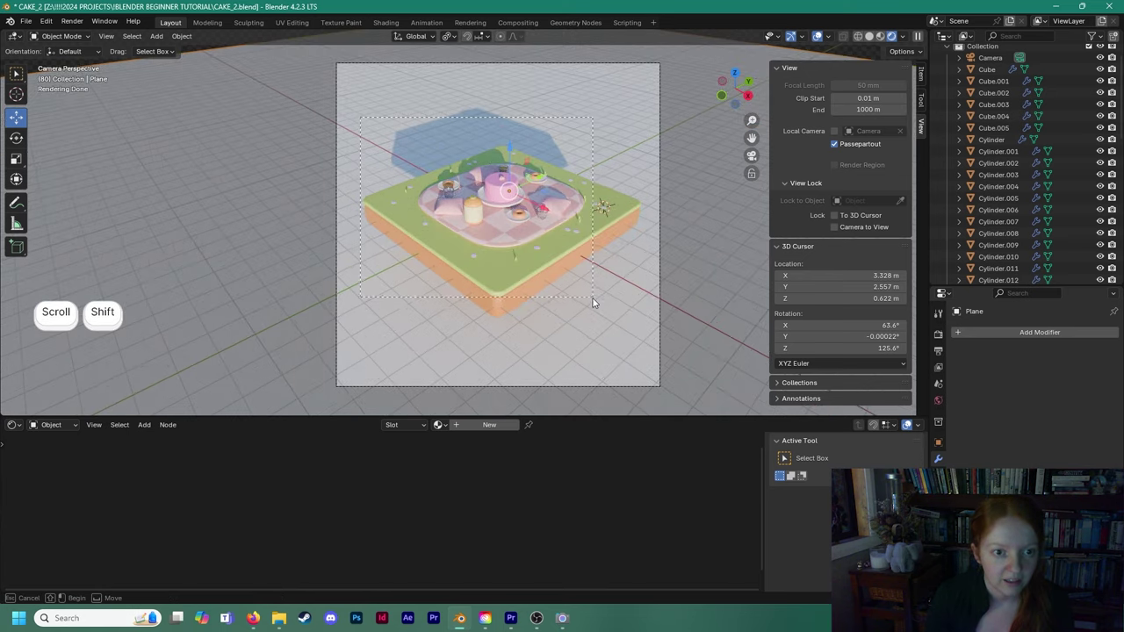
pyautogui.keyDown('shift'); pyautogui.moveTo(593, 295); pyautogui.dragTo(573, 289); pyautogui.keyUp('shift')
pyautogui.moveTo(513, 158); pyautogui.dragTo(517, 95)
pyautogui.keyDown('shift'); pyautogui.moveTo(512, 122); pyautogui.dragTo(507, 169, button='middle'); pyautogui.keyUp('shift')
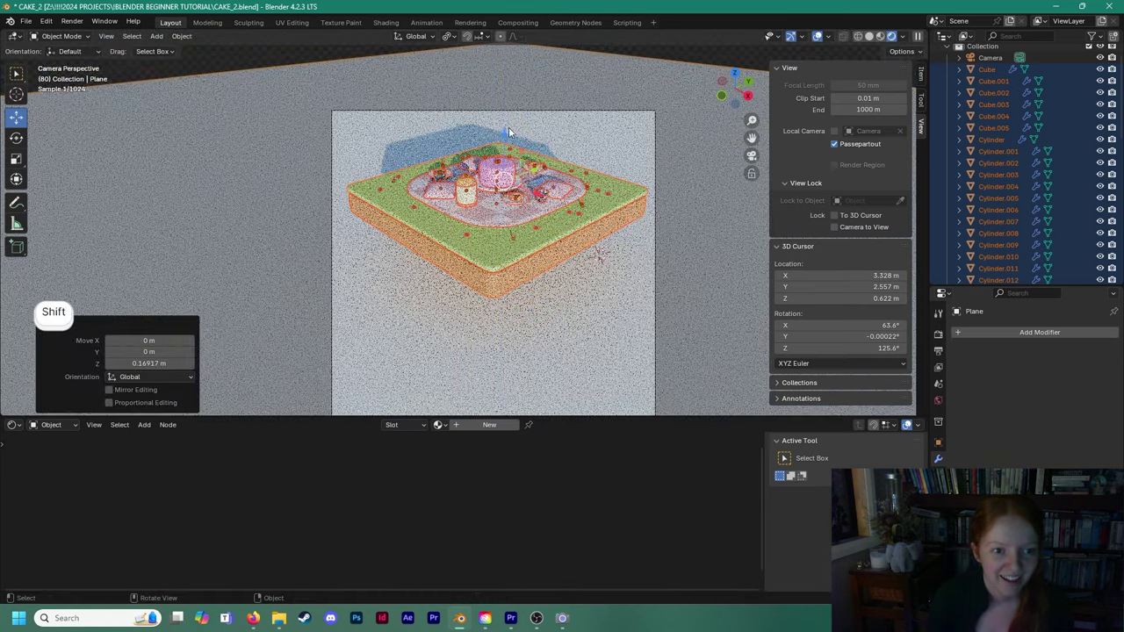
# Reframe the raised slab with the camera locked to the view, leaving margin all around, and unlock the camera.
pyautogui.click(523, 112)
pyautogui.keyDown('shift'); pyautogui.moveTo(566, 228); pyautogui.dragTo(536, 251, button='middle'); pyautogui.keyUp('shift')
pyautogui.scroll(-1, 560, 249)
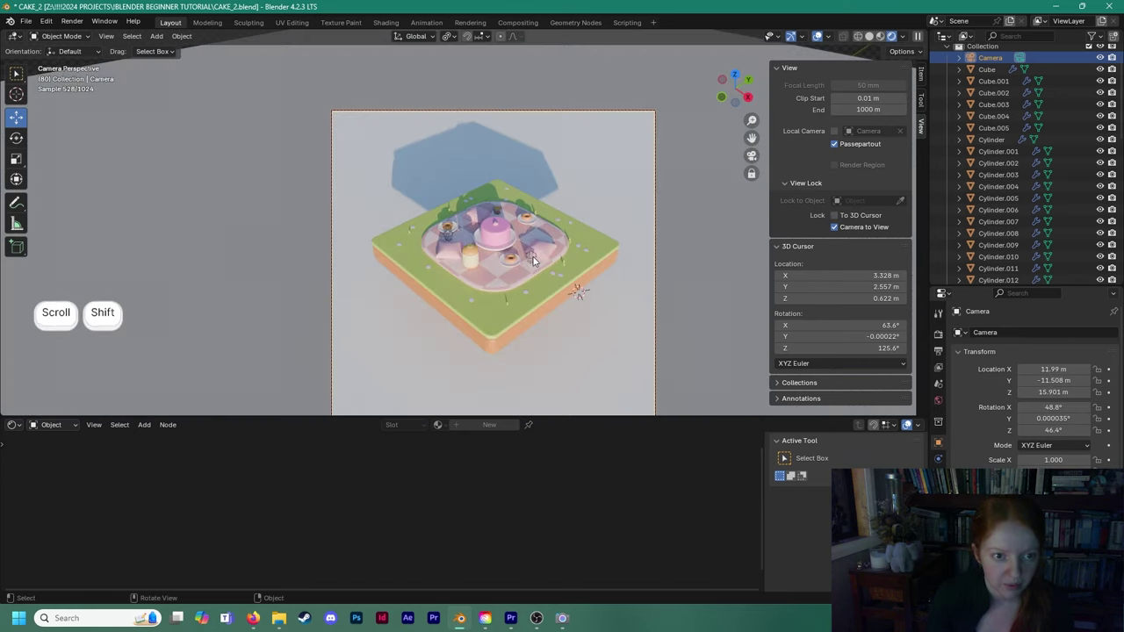
pyautogui.scroll(1, 535, 255)
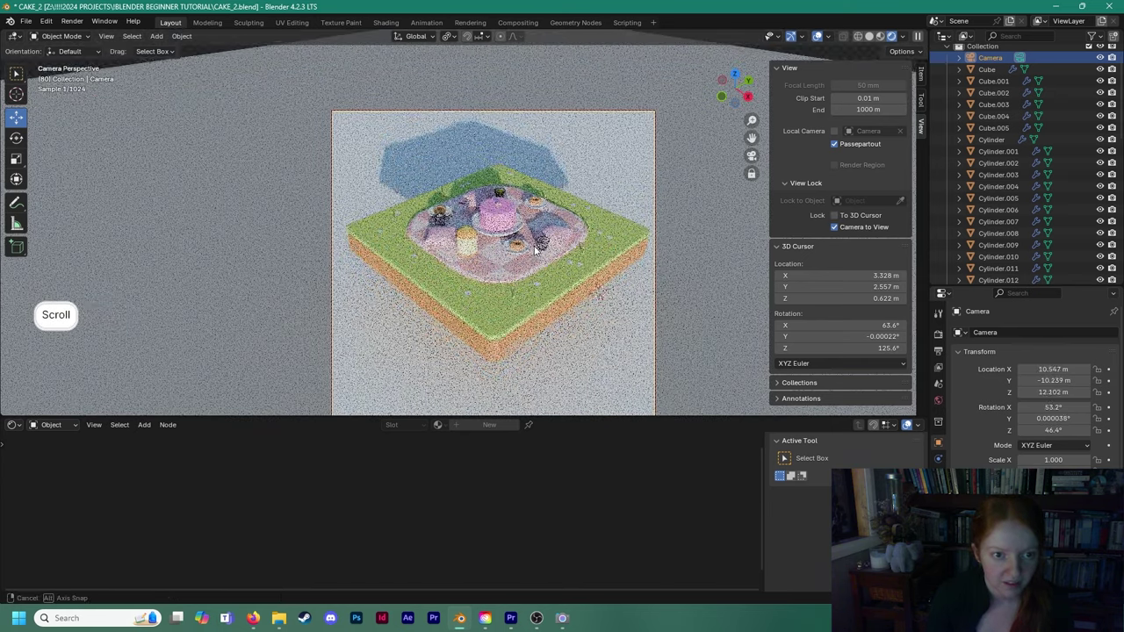
pyautogui.scroll(-3, 535, 250)
pyautogui.keyDown('shift'); pyautogui.scroll(-1, 591, 248); pyautogui.keyUp('shift')
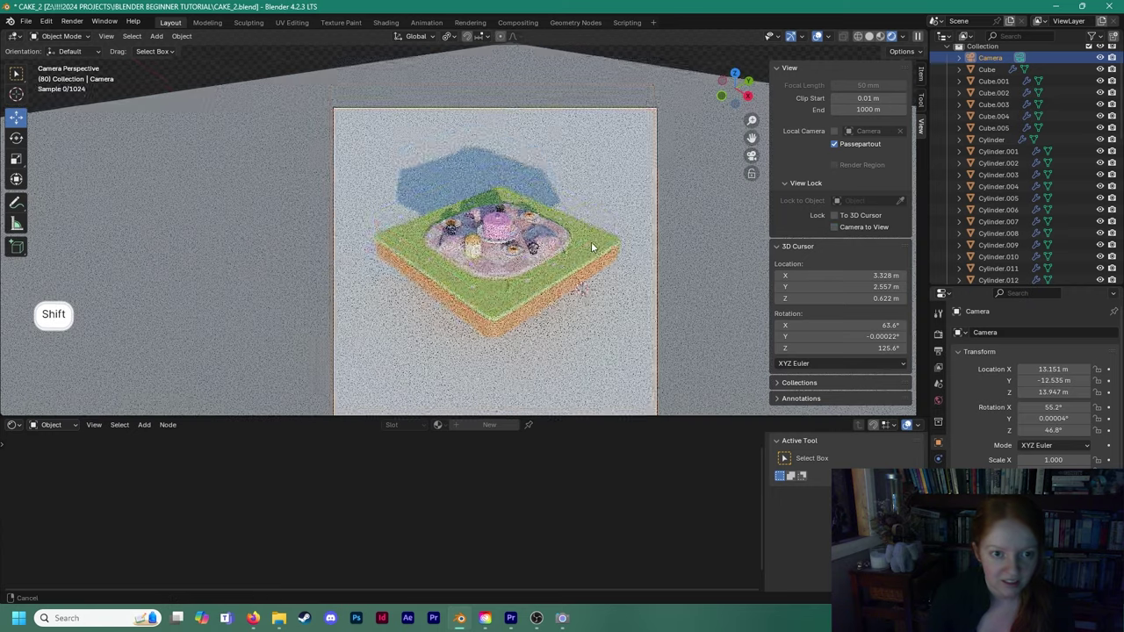
pyautogui.keyDown('shift'); pyautogui.scroll(-2, 591, 246); pyautogui.keyUp('shift')
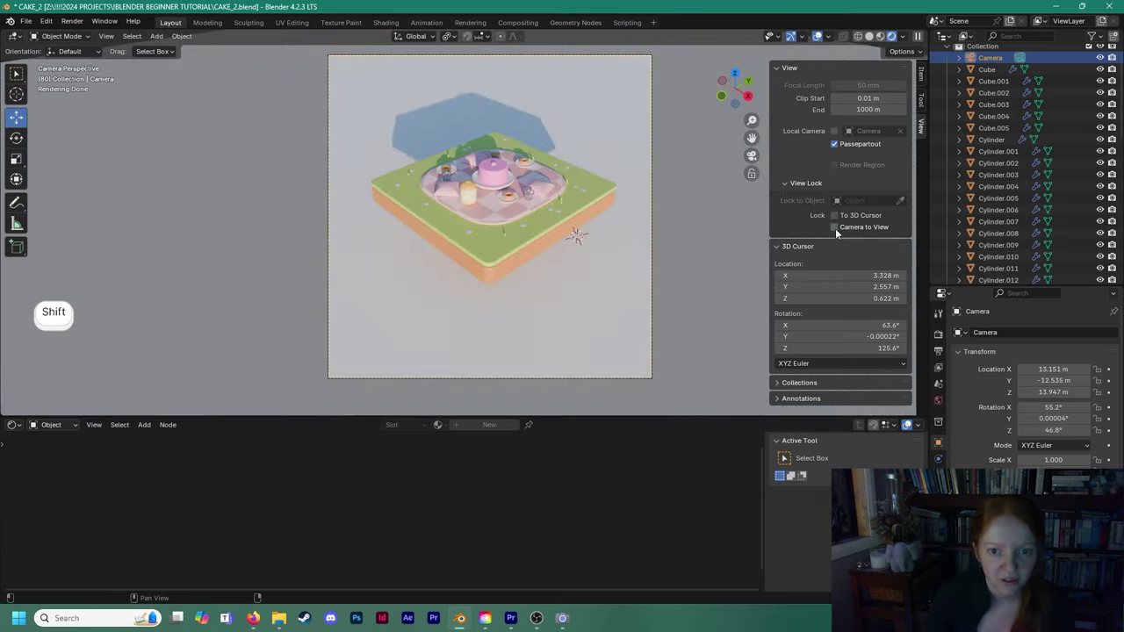
# Give the backdrop plane a new material with a soft pink base color.
pyautogui.click(609, 283)
pyautogui.click(465, 424)
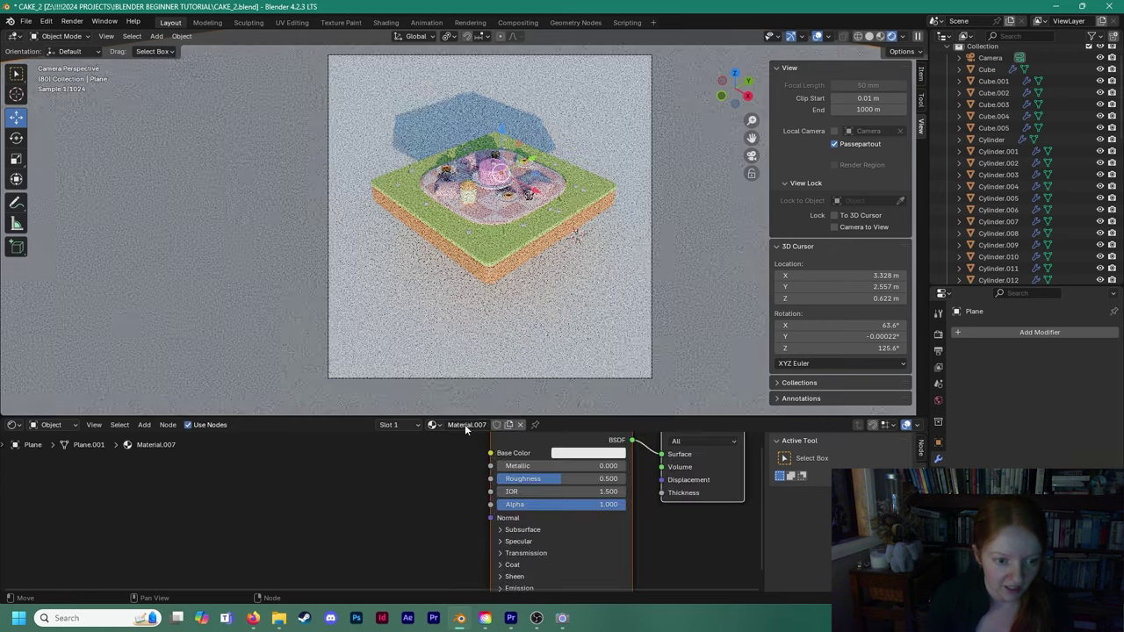
pyautogui.click(598, 453)
pyautogui.moveTo(609, 324); pyautogui.dragTo(615, 328)
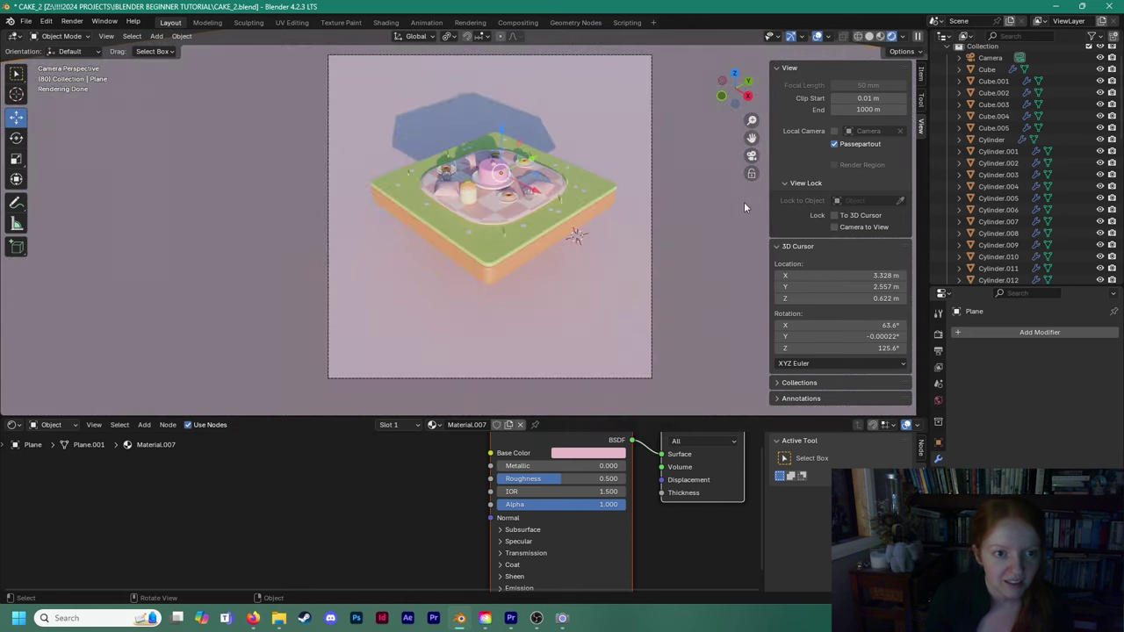
# Examine the slab, its objects and the shadow against the pink backdrop through the camera.
pyautogui.scroll(5, 506, 188)
pyautogui.scroll(-1, 537, 206)
pyautogui.keyDown('shift'); pyautogui.moveTo(572, 179); pyautogui.dragTo(532, 234, button='middle'); pyautogui.keyUp('shift')
pyautogui.scroll(-2, 541, 207)
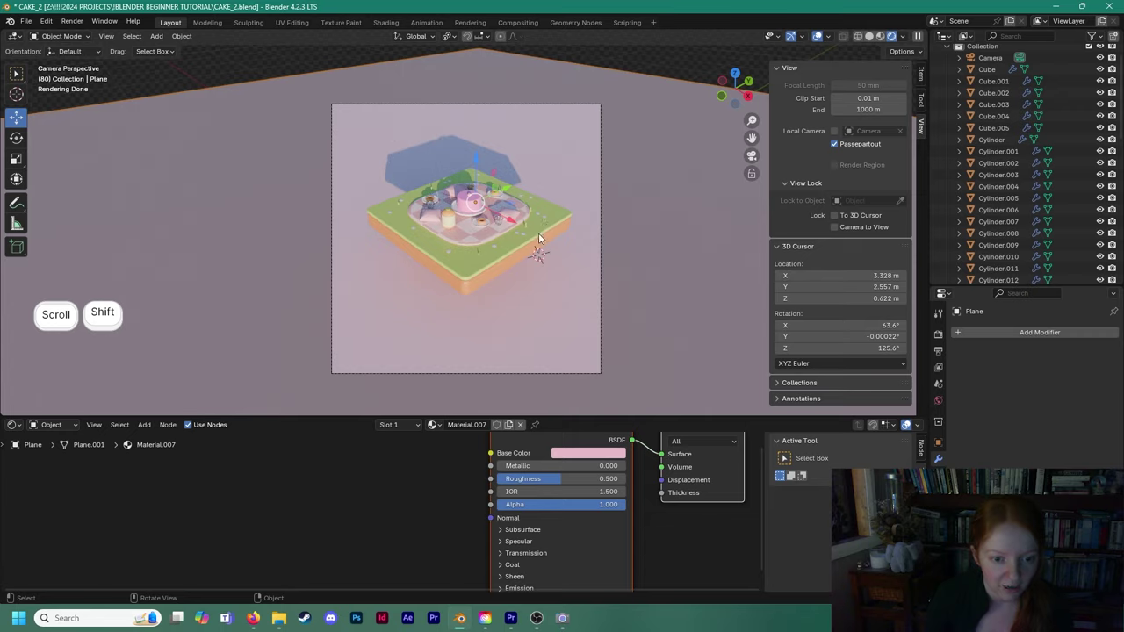
pyautogui.scroll(5, 539, 237)
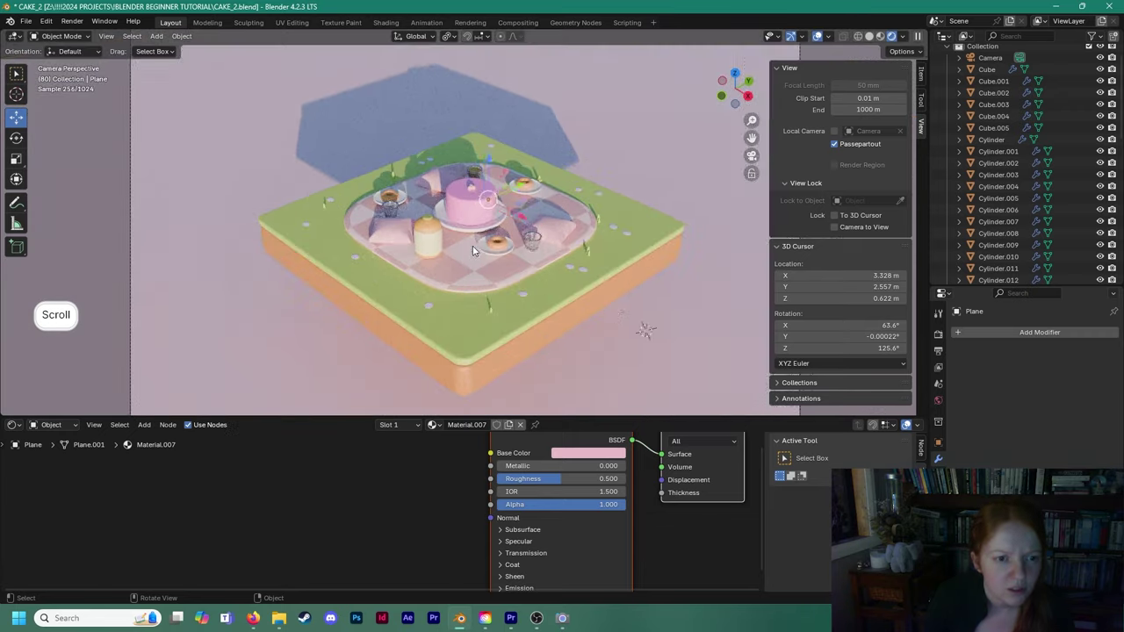
pyautogui.scroll(-2, 473, 251)
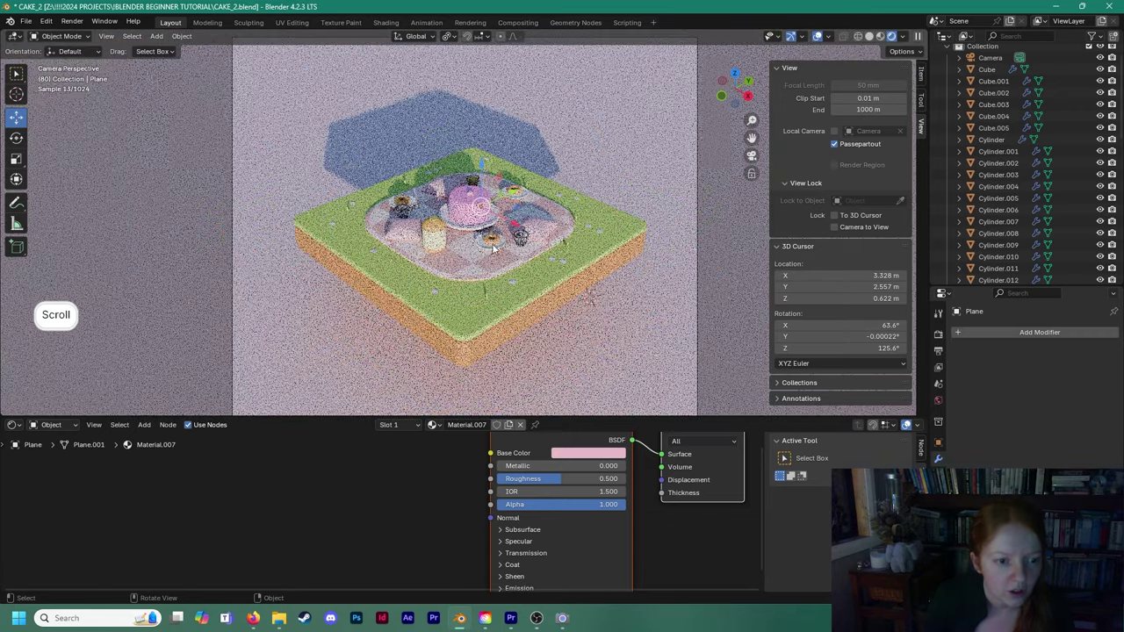
pyautogui.keyDown('shift'); pyautogui.moveTo(467, 312); pyautogui.dragTo(468, 281, button='middle'); pyautogui.keyUp('shift')
pyautogui.scroll(-2, 468, 281)
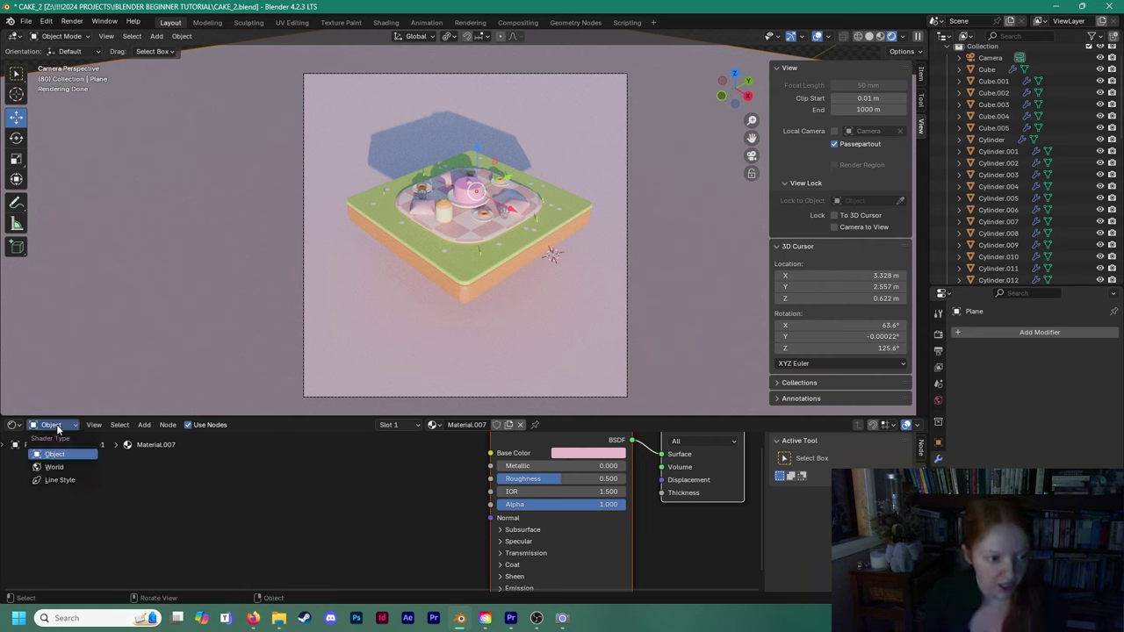
# Show the World shader nodes and select the resting_place_2_4k.exr environment texture node.
pyautogui.click(53, 468)
pyautogui.scroll(-2, 209, 465)
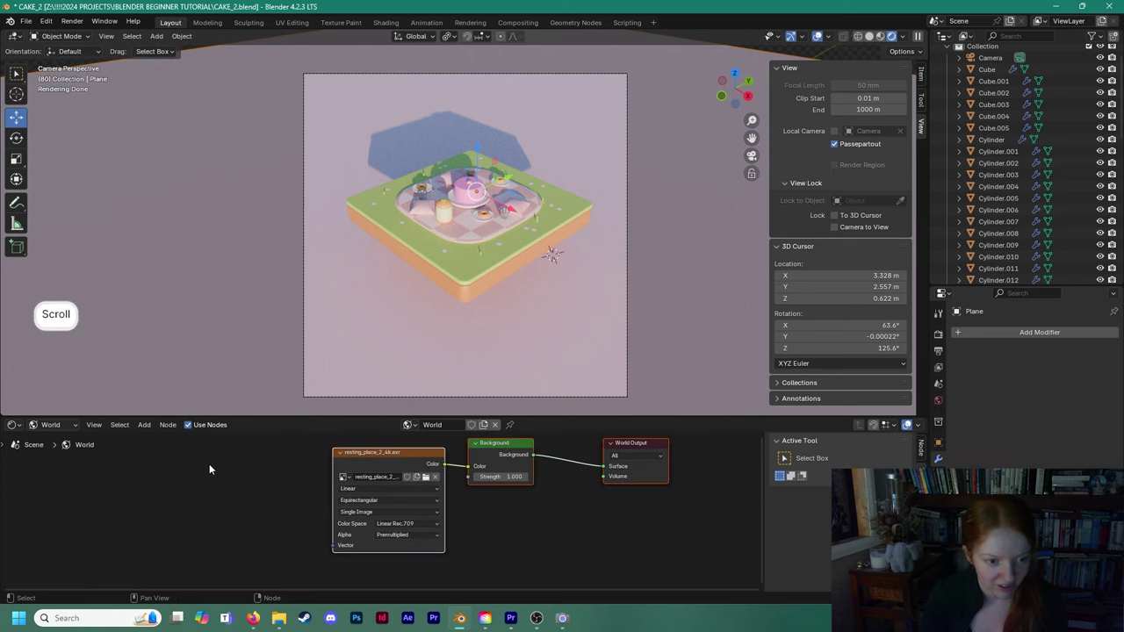
pyautogui.keyDown('shift'); pyautogui.scroll(-1, 200, 491); pyautogui.keyUp('shift')
pyautogui.scroll(2, 301, 500)
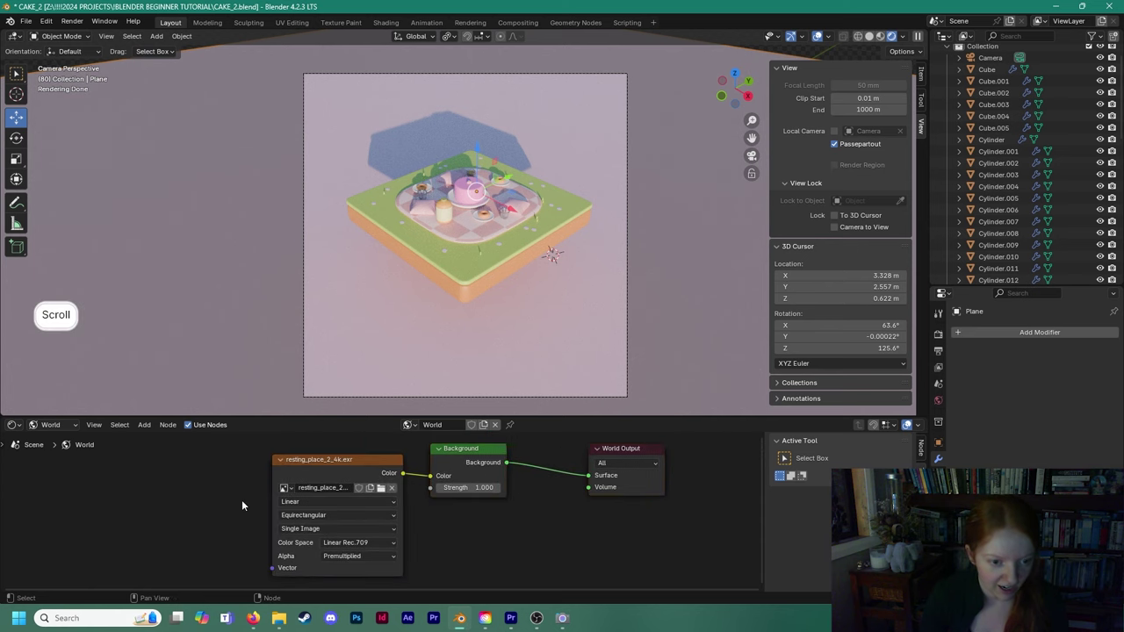
pyautogui.scroll(-2, 306, 496)
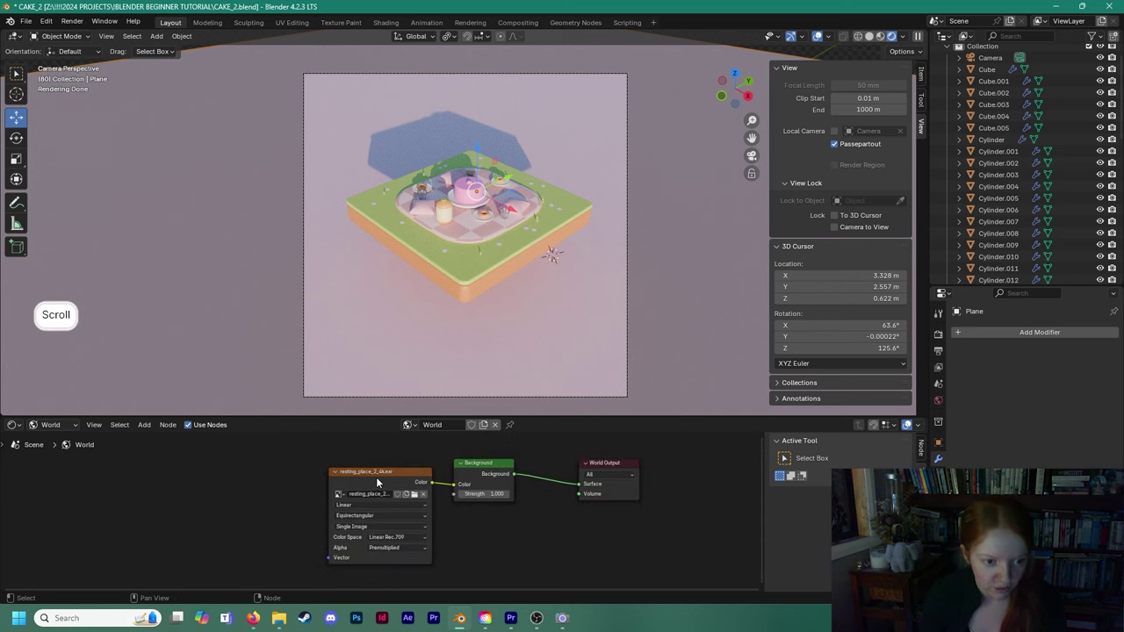
pyautogui.scroll(-1, 376, 477)
pyautogui.click(332, 471)
pyautogui.click(332, 471)
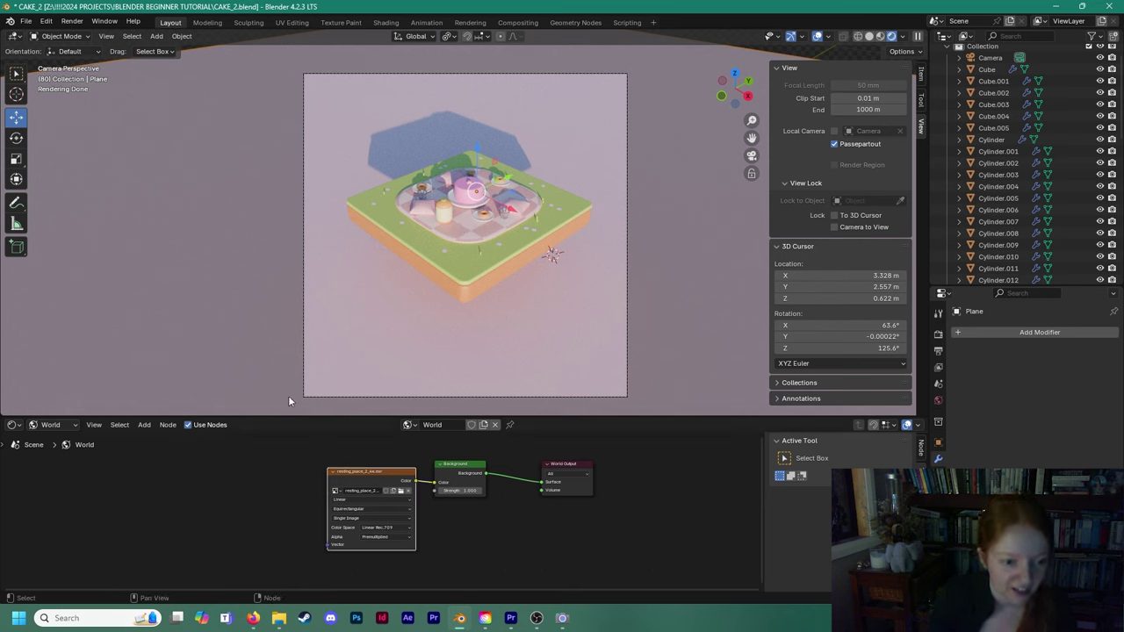
# Enable the Node Wrangler add-on in the preferences and close the preferences window.
pyautogui.click(47, 23)
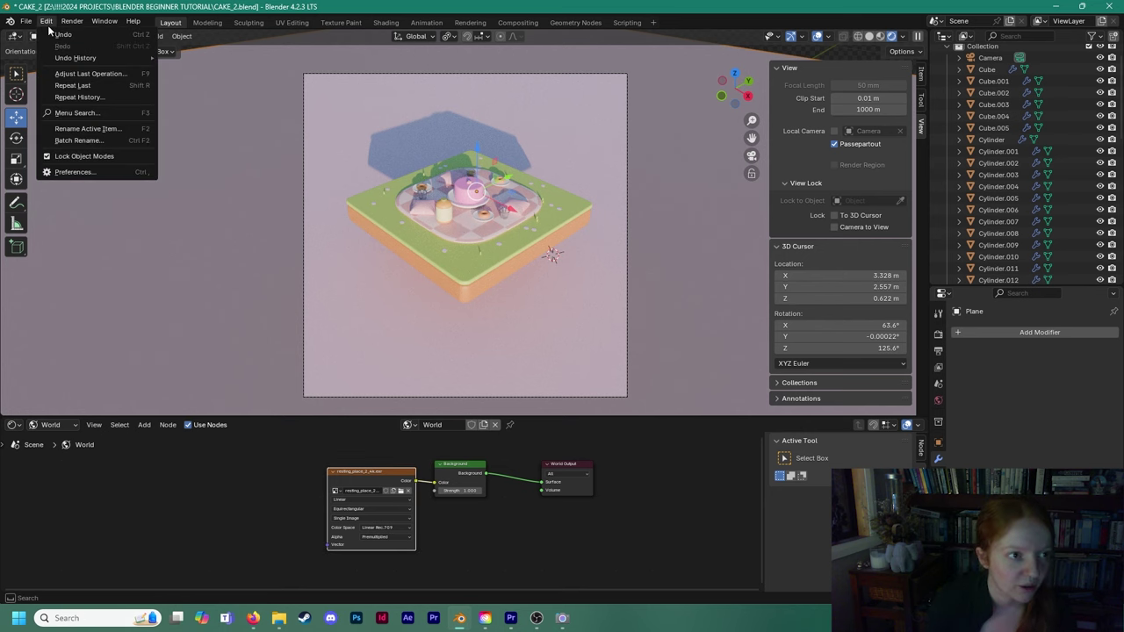
pyautogui.click(55, 173)
pyautogui.click(39, 131)
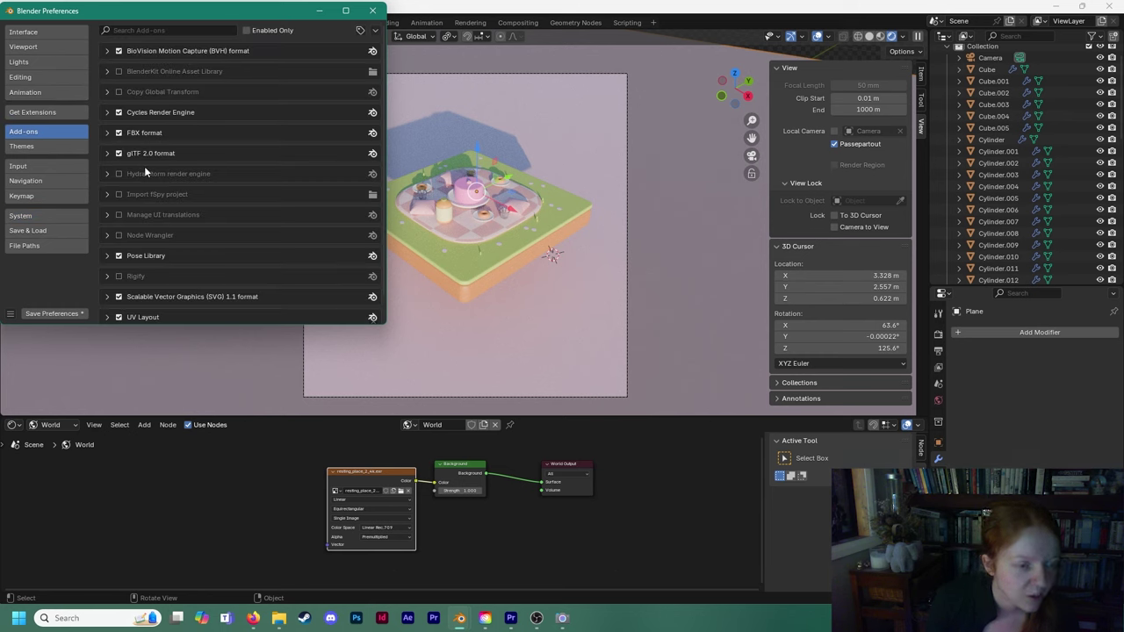
pyautogui.click(119, 235)
pyautogui.click(106, 236)
pyautogui.click(107, 235)
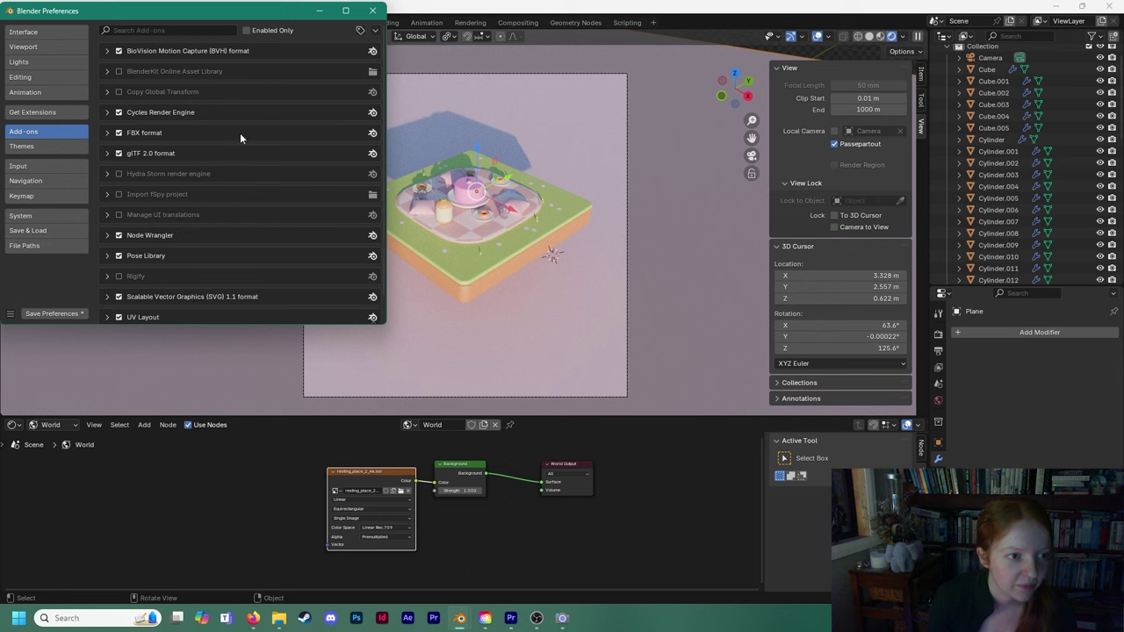
pyautogui.click(373, 11)
pyautogui.scroll(1, 351, 263)
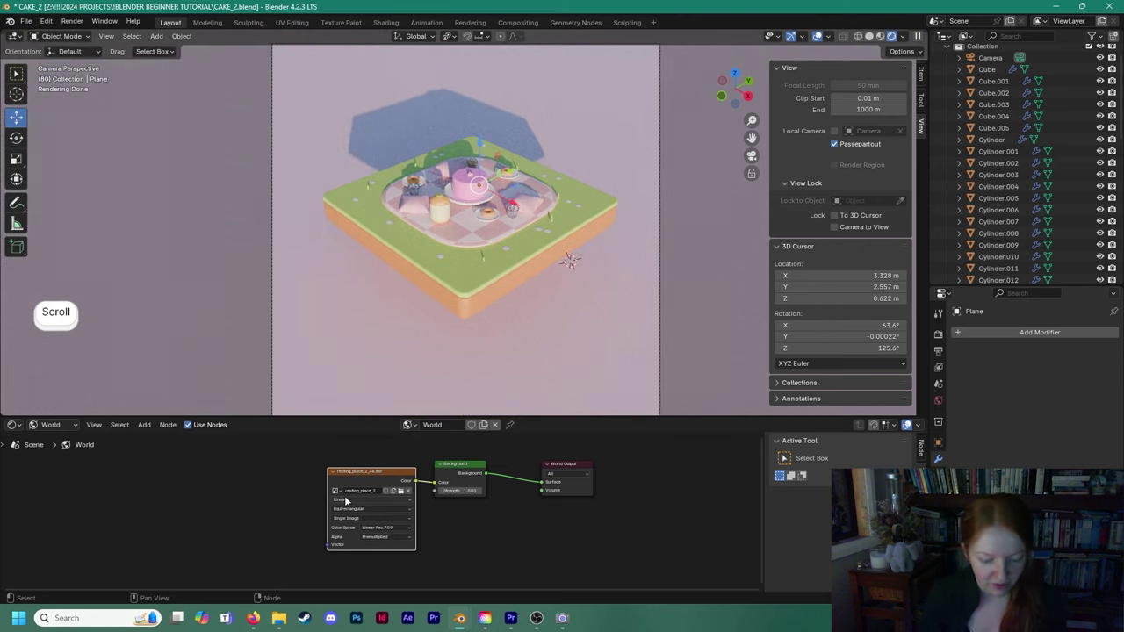
# Add Mapping and Texture Coordinate nodes to the environment texture and set the mapping's Z rotation to about -52.4°.
pyautogui.hotkey('ctrl', 't')
pyautogui.scroll(3, 387, 500)
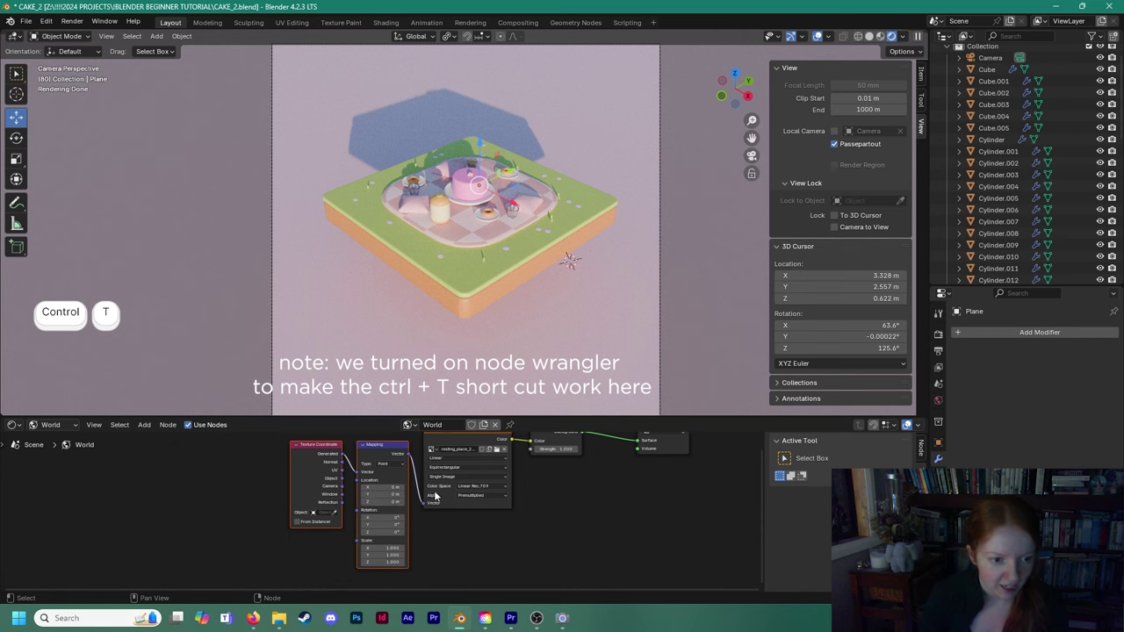
pyautogui.scroll(3, 383, 507)
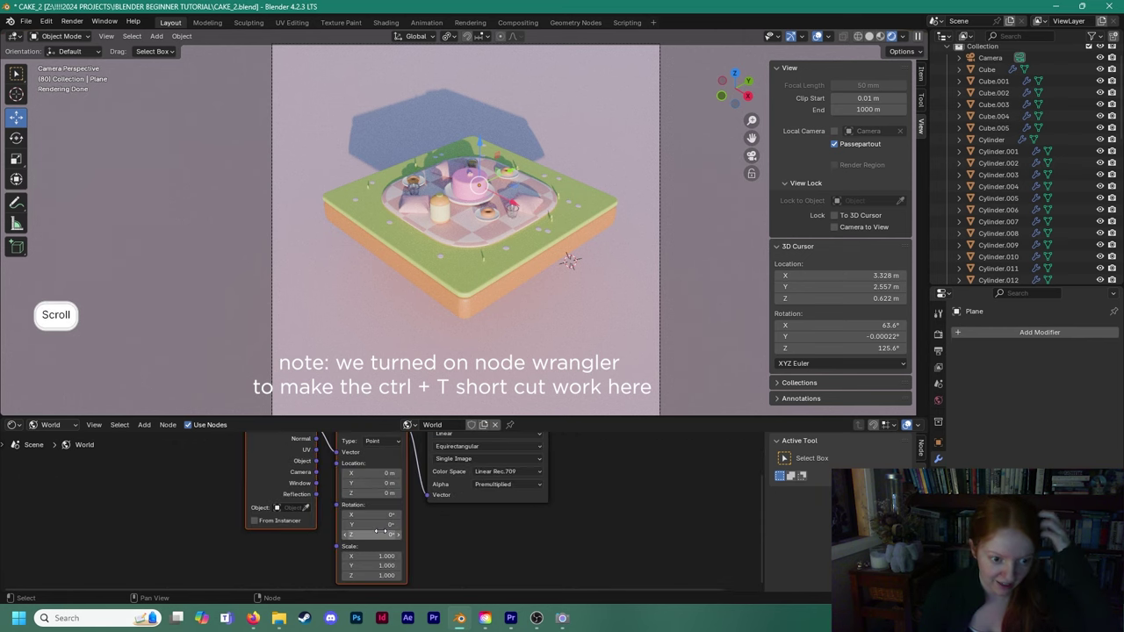
pyautogui.scroll(2, 377, 520)
pyautogui.moveTo(369, 531)
pyautogui.mouseDown()
pyautogui.moveTo(334, 532)
pyautogui.moveTo(493, 531)
pyautogui.moveTo(363, 532)
pyautogui.moveTo(377, 531)
pyautogui.mouseUp()
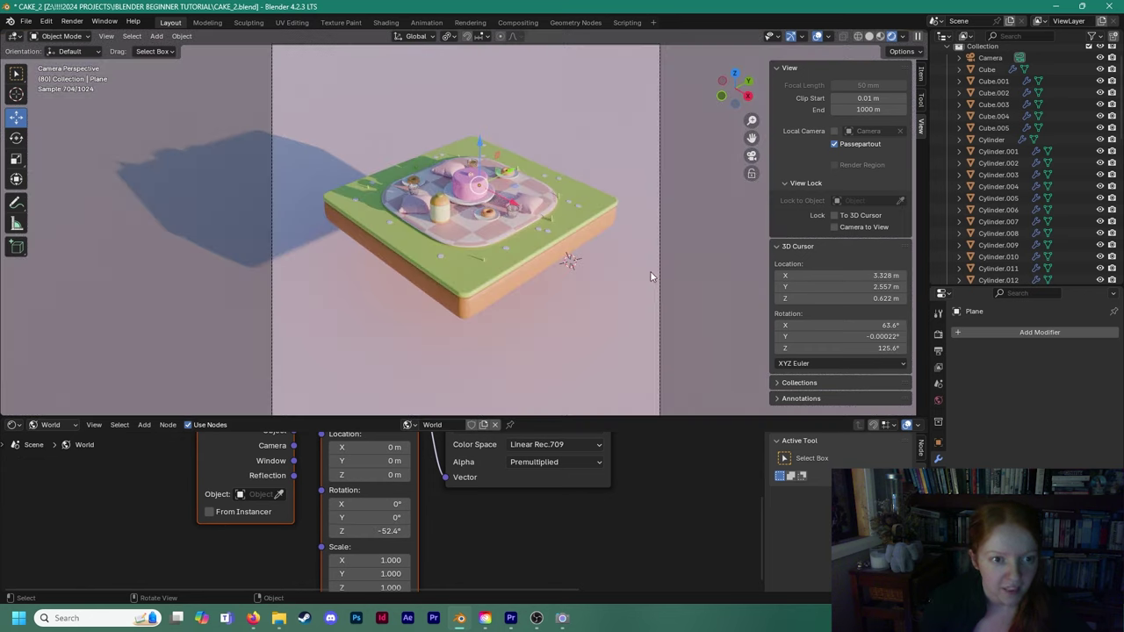
pyautogui.scroll(4, 518, 185)
pyautogui.scroll(-3, 518, 216)
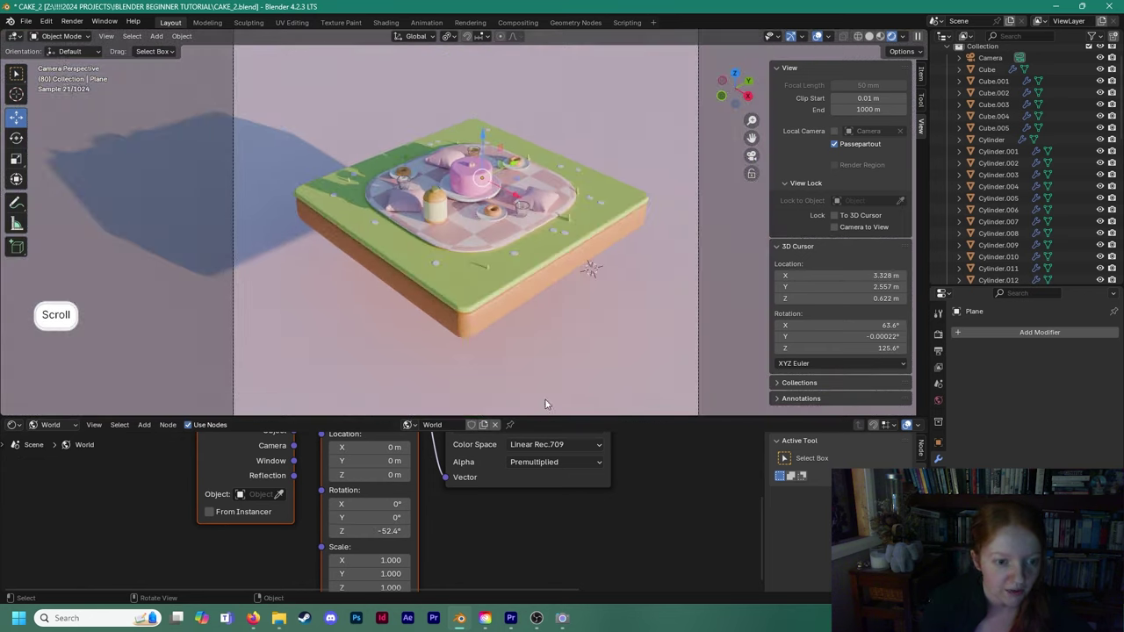
pyautogui.moveTo(426, 522); pyautogui.dragTo(435, 567, button='middle')
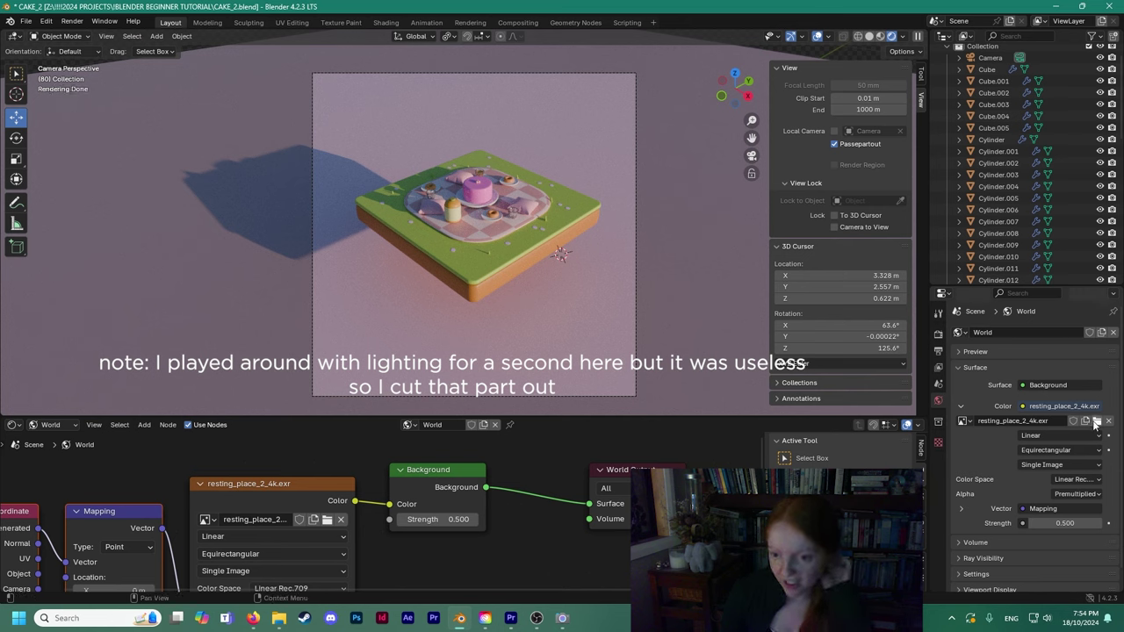
# Set the environment mapping's Z rotation to about -427° and lower the backdrop plane by about 0.89 m.
pyautogui.moveTo(156, 590); pyautogui.dragTo(298, 479, button='middle')
pyautogui.moveTo(259, 516); pyautogui.dragTo(114, 516)
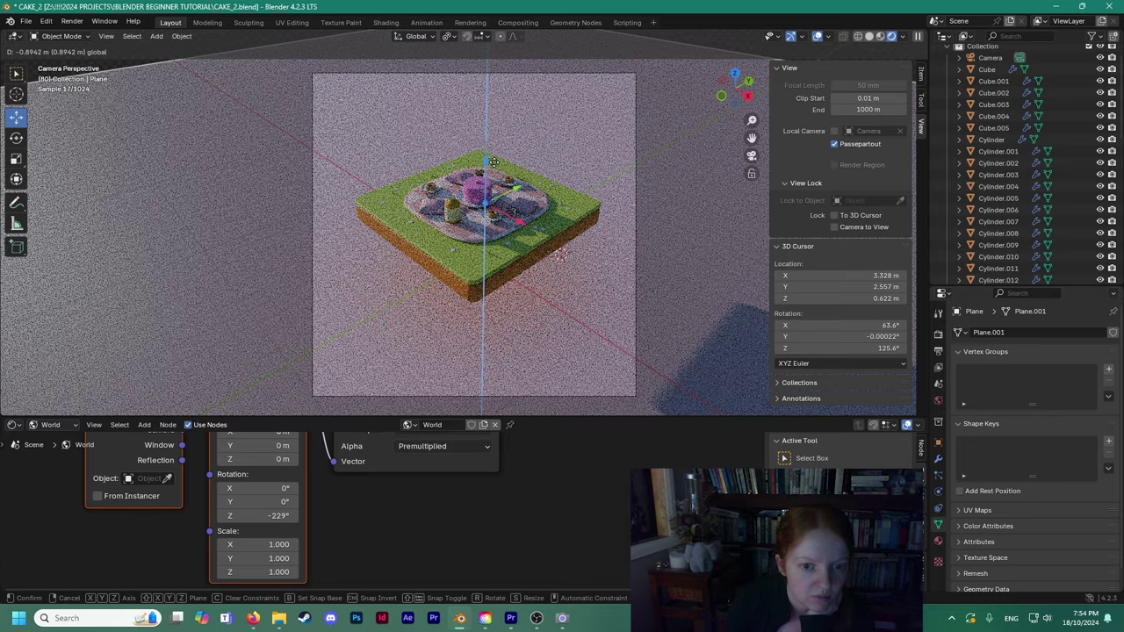
pyautogui.click(387, 368)
pyautogui.moveTo(262, 522); pyautogui.dragTo(183, 521)
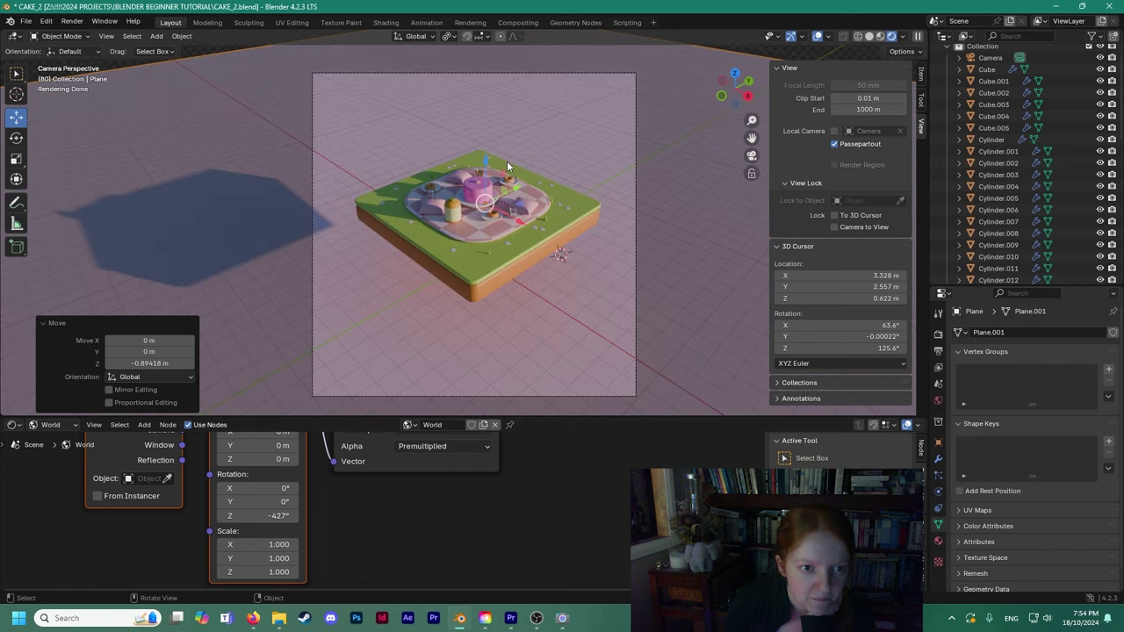
pyautogui.moveTo(374, 491); pyautogui.dragTo(422, 542, button='middle')
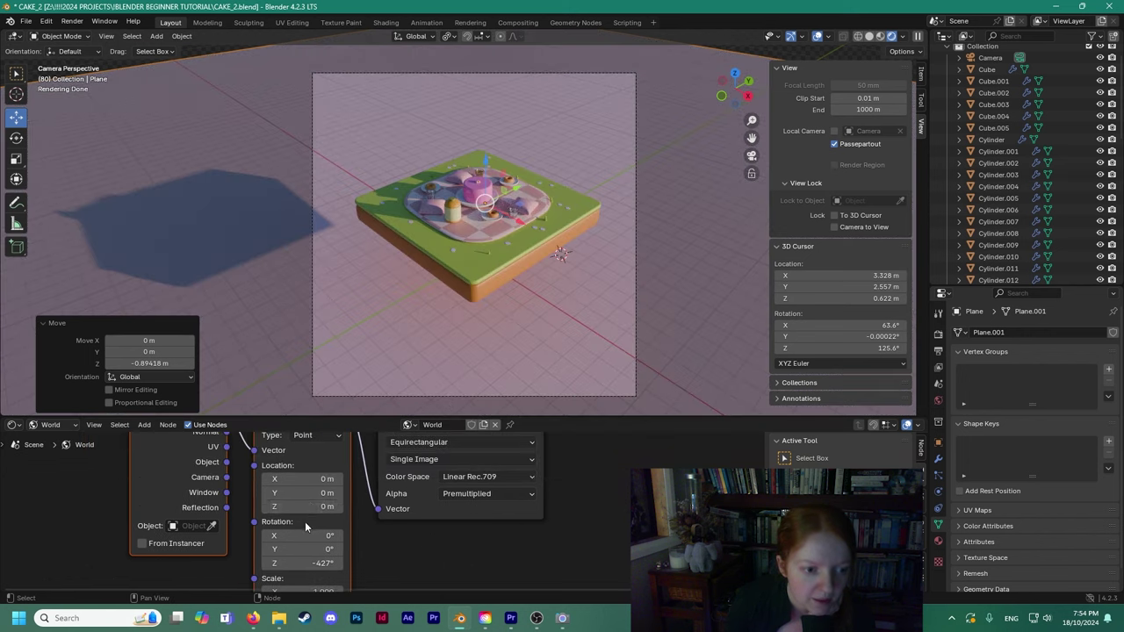
# Set the environment mapping's Y rotation to about 69.2° and raise the backdrop plane by about 1.73 m.
pyautogui.moveTo(304, 525); pyautogui.dragTo(313, 491, button='middle')
pyautogui.moveTo(312, 515); pyautogui.dragTo(364, 515)
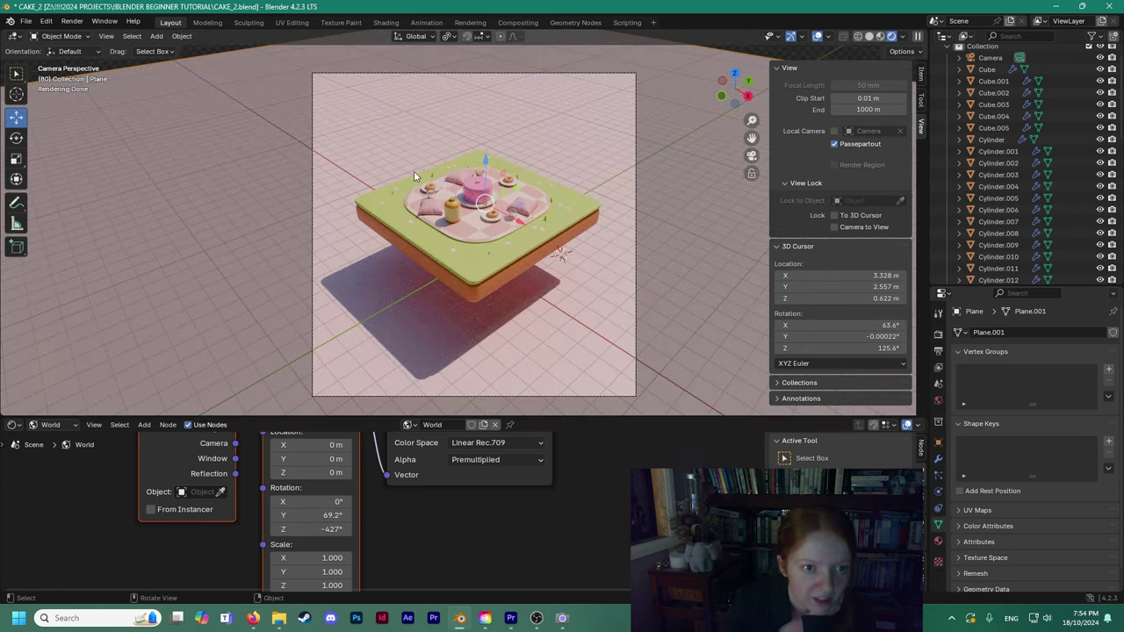
pyautogui.scroll(1, 488, 155)
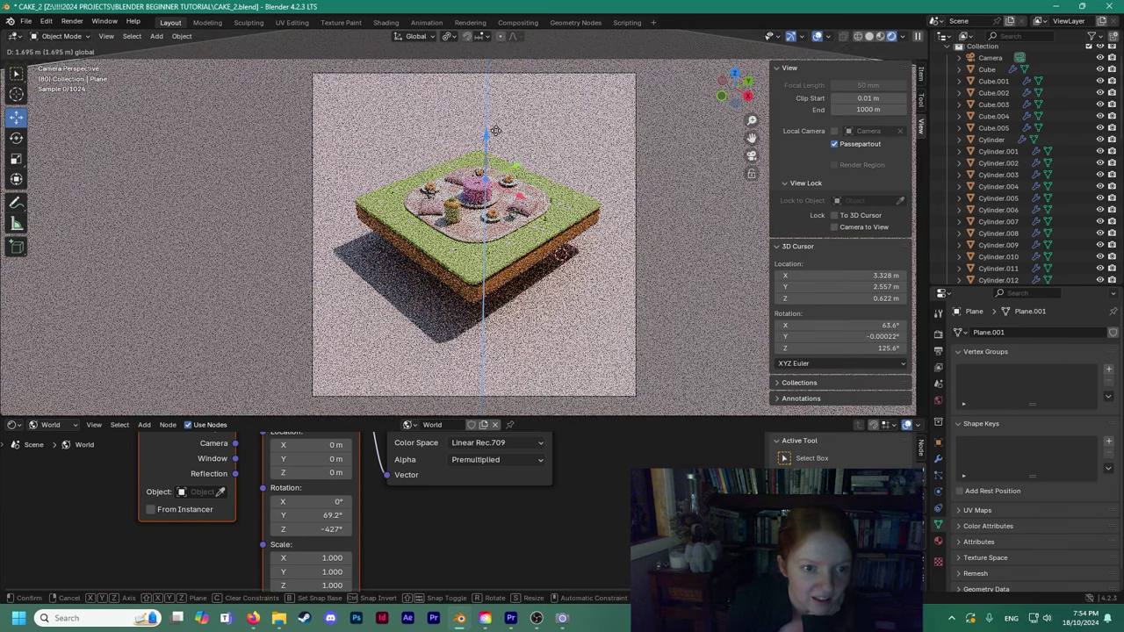
pyautogui.scroll(2, 456, 334)
pyautogui.moveTo(398, 519); pyautogui.dragTo(403, 492, button='middle')
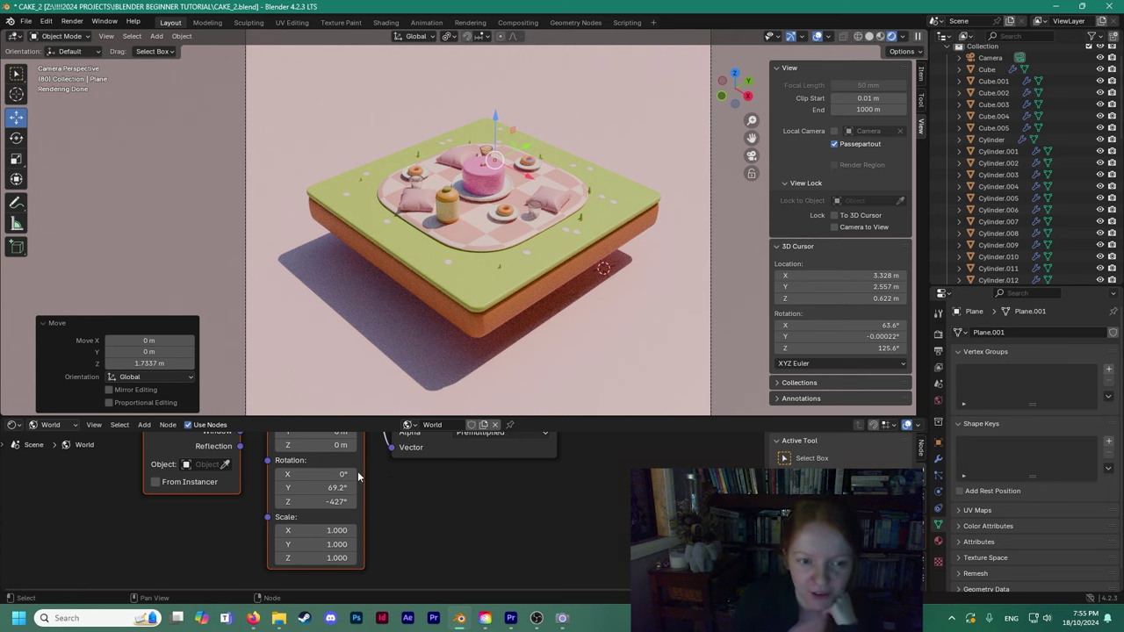
# Adjust the environment mapping's rotation to about X 12.2°, Y 50.1°, Z -409° and lower the backdrop plane by about 0.2 m.
pyautogui.moveTo(316, 502)
pyautogui.mouseDown()
pyautogui.moveTo(329, 501)
pyautogui.moveTo(301, 487)
pyautogui.moveTo(321, 487)
pyautogui.mouseUp()
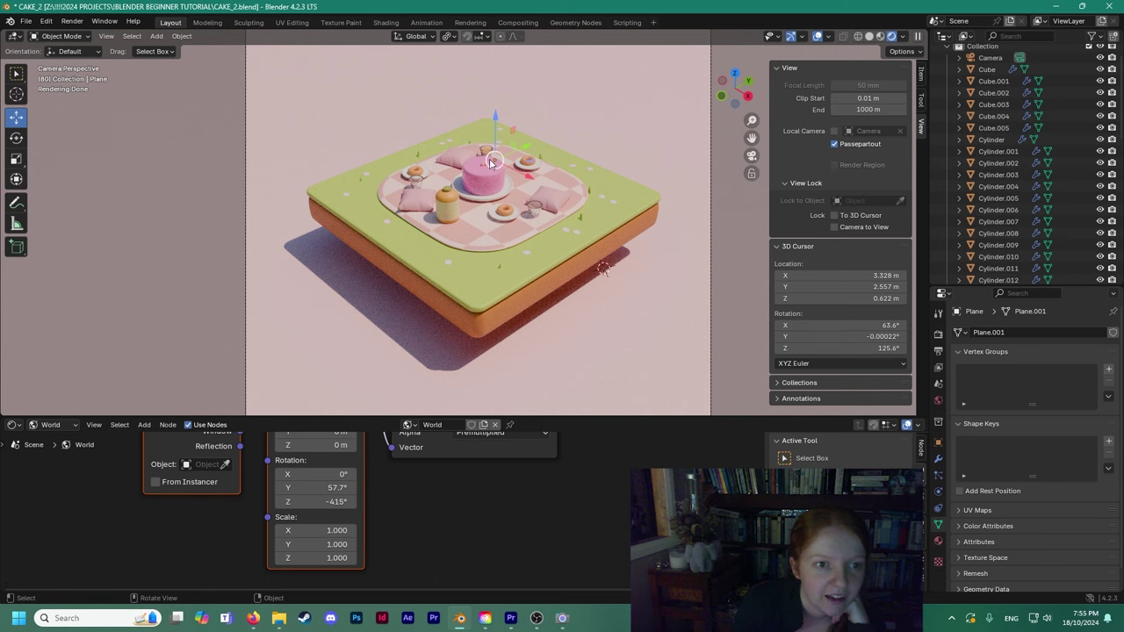
pyautogui.moveTo(500, 126); pyautogui.dragTo(501, 132)
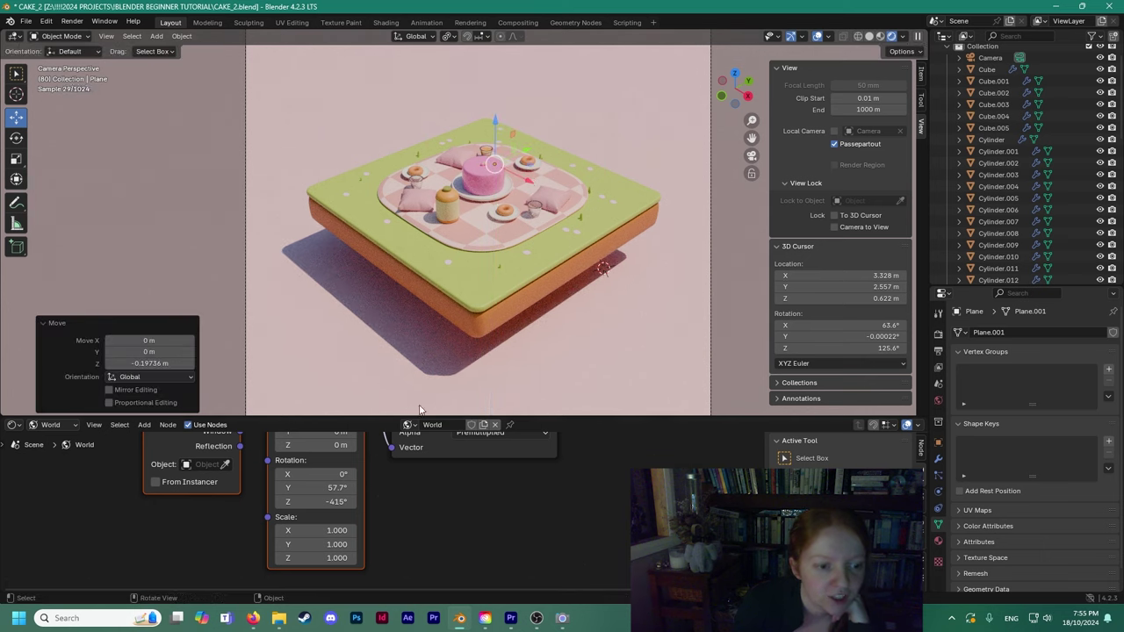
pyautogui.moveTo(336, 487); pyautogui.dragTo(349, 491, button='middle')
pyautogui.moveTo(338, 478); pyautogui.dragTo(330, 505)
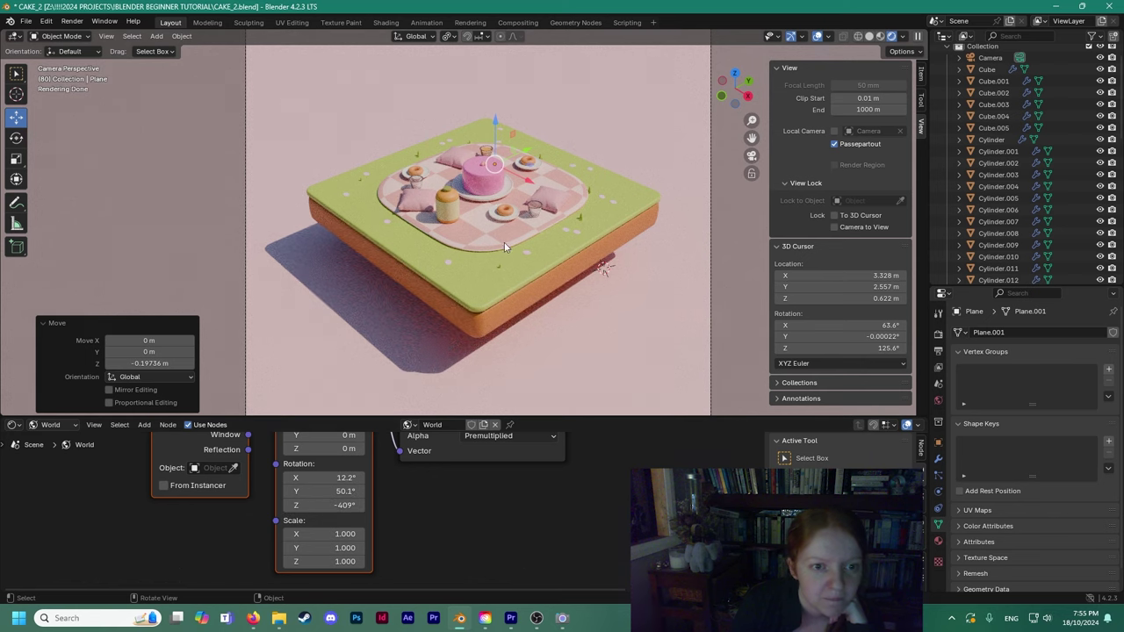
# Duplicate the pale flower near the slab's front edge, shift the copy about -1.81 m along Y and rotate it 29° about Z.
pyautogui.scroll(5, 492, 295)
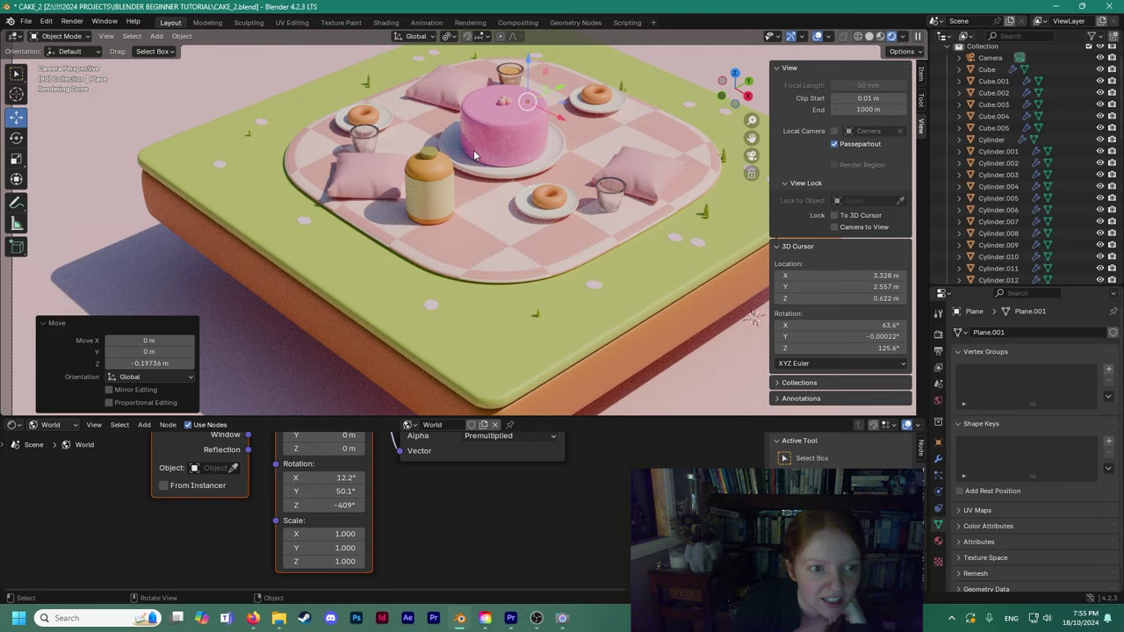
pyautogui.scroll(-3, 473, 154)
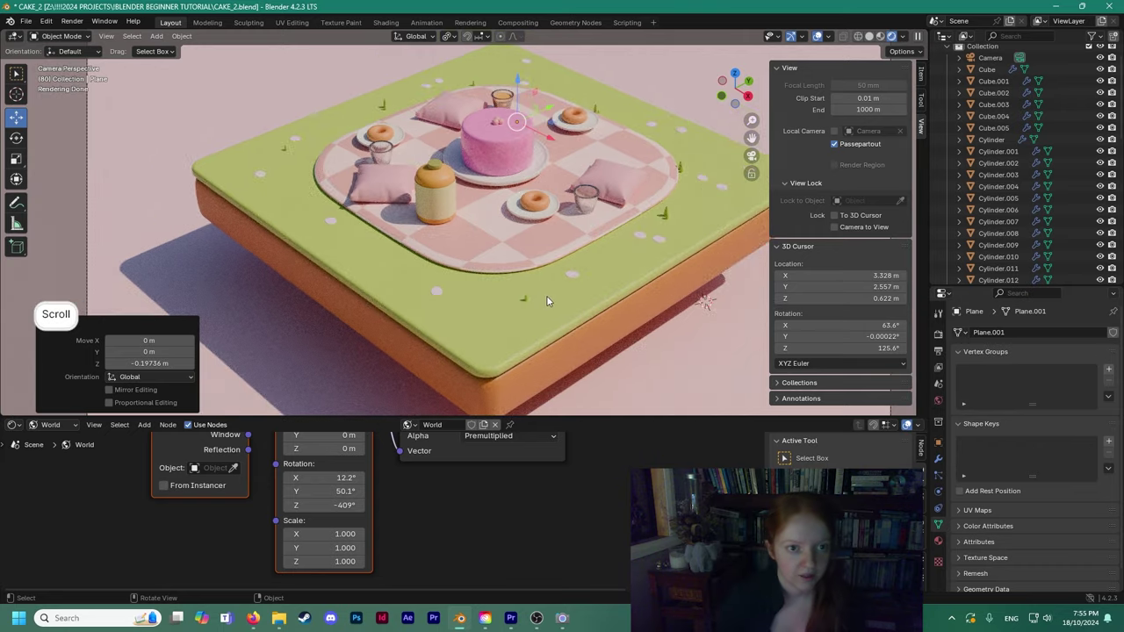
pyautogui.scroll(-1, 544, 280)
pyautogui.keyDown('shift'); pyautogui.moveTo(544, 279); pyautogui.dragTo(533, 254, button='middle'); pyautogui.keyUp('shift')
pyautogui.scroll(1, 537, 293)
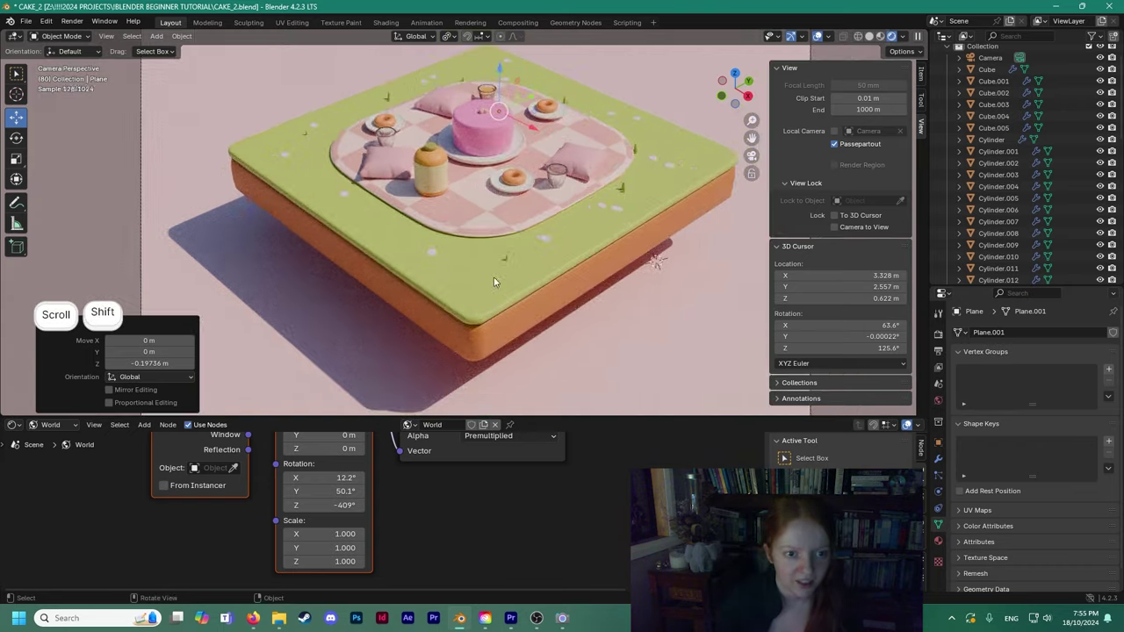
pyautogui.scroll(1, 555, 261)
pyautogui.click(557, 248)
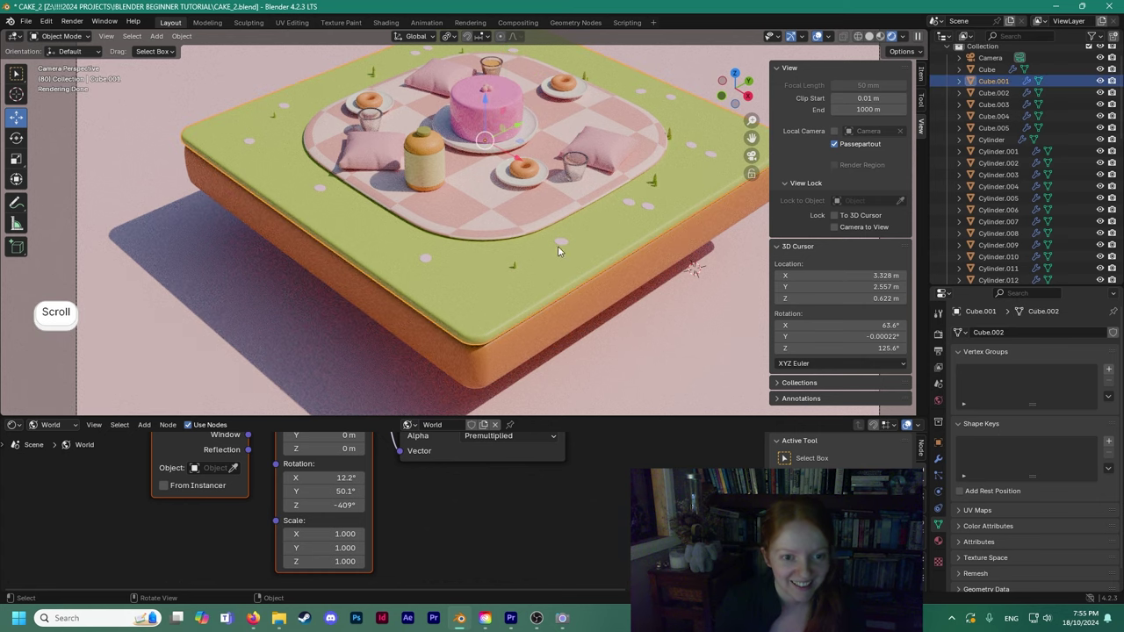
pyautogui.click(560, 244)
pyautogui.hotkey('shift', 'd')
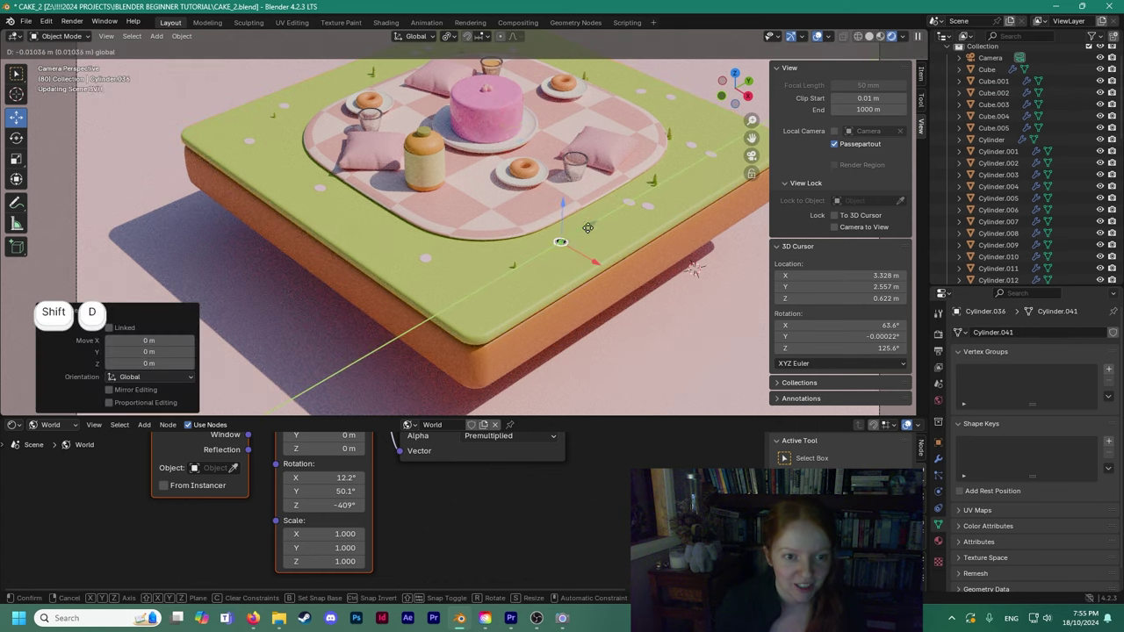
pyautogui.click(568, 259)
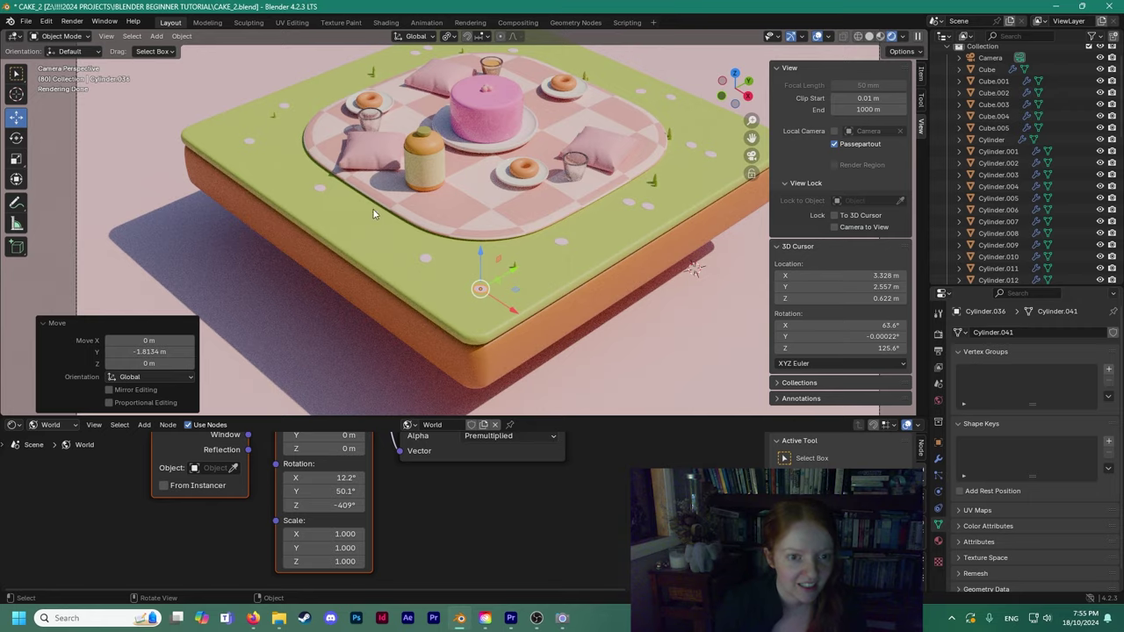
pyautogui.moveTo(465, 318); pyautogui.dragTo(347, 182)
pyautogui.scroll(2, 505, 121)
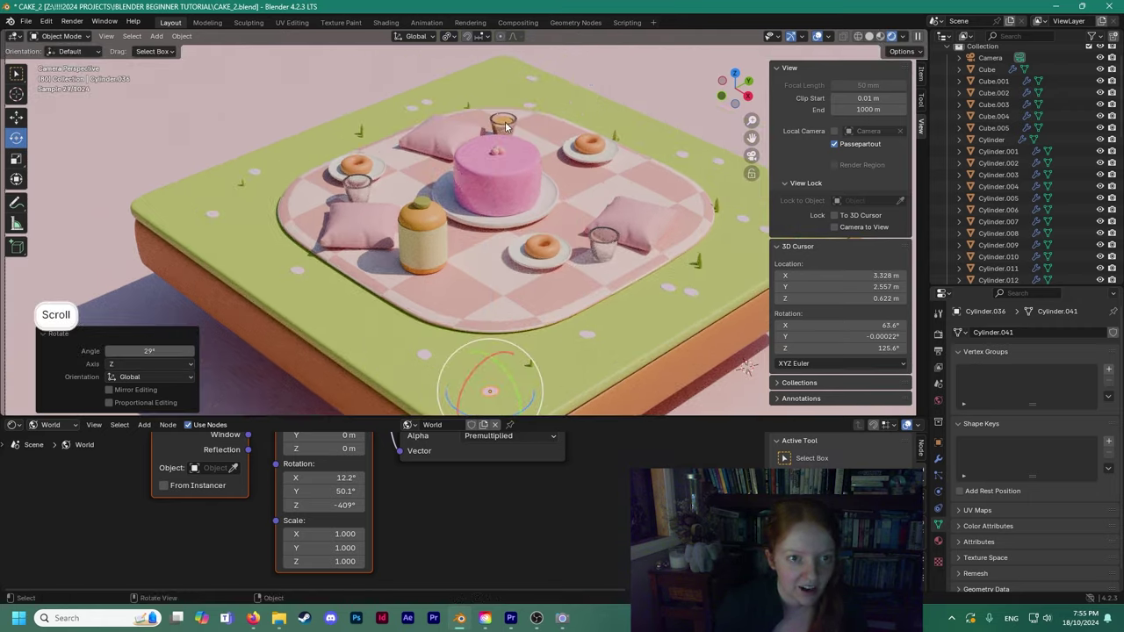
pyautogui.click(504, 121)
pyautogui.hotkey('shift', 'd')
pyautogui.press('Escape')
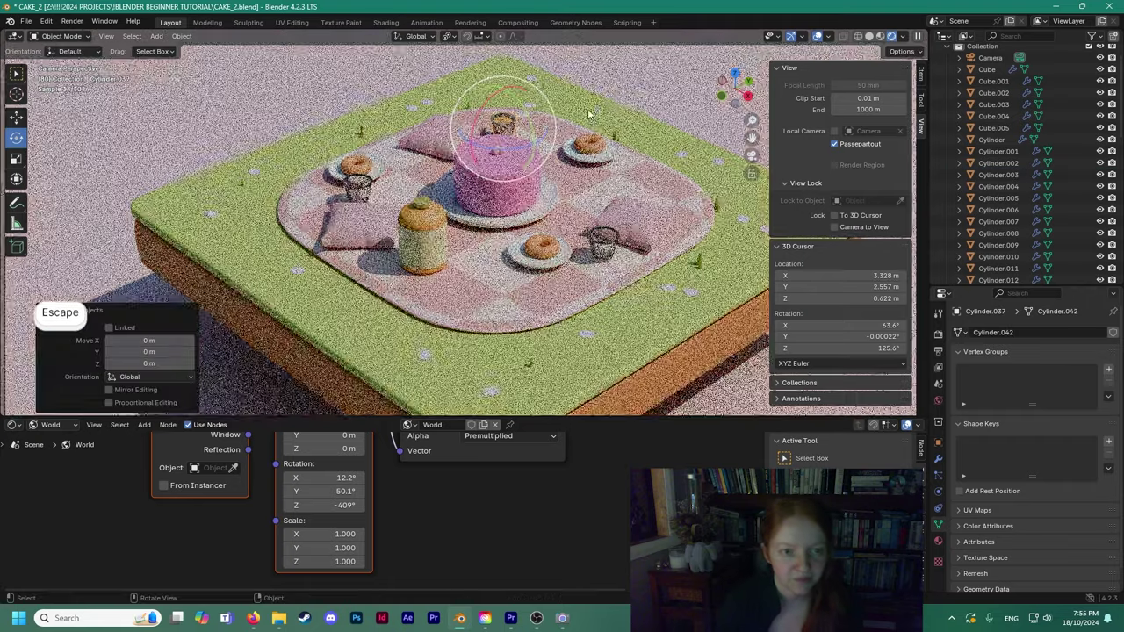
pyautogui.hotkey('ctrl', 'z')
# Duplicate the drink in the cup behind the cake and move the copy to the empty cup beside the front donut.
pyautogui.scroll(2, 522, 85)
pyautogui.keyDown('shift'); pyautogui.moveTo(521, 85); pyautogui.dragTo(482, 112, button='middle'); pyautogui.keyUp('shift')
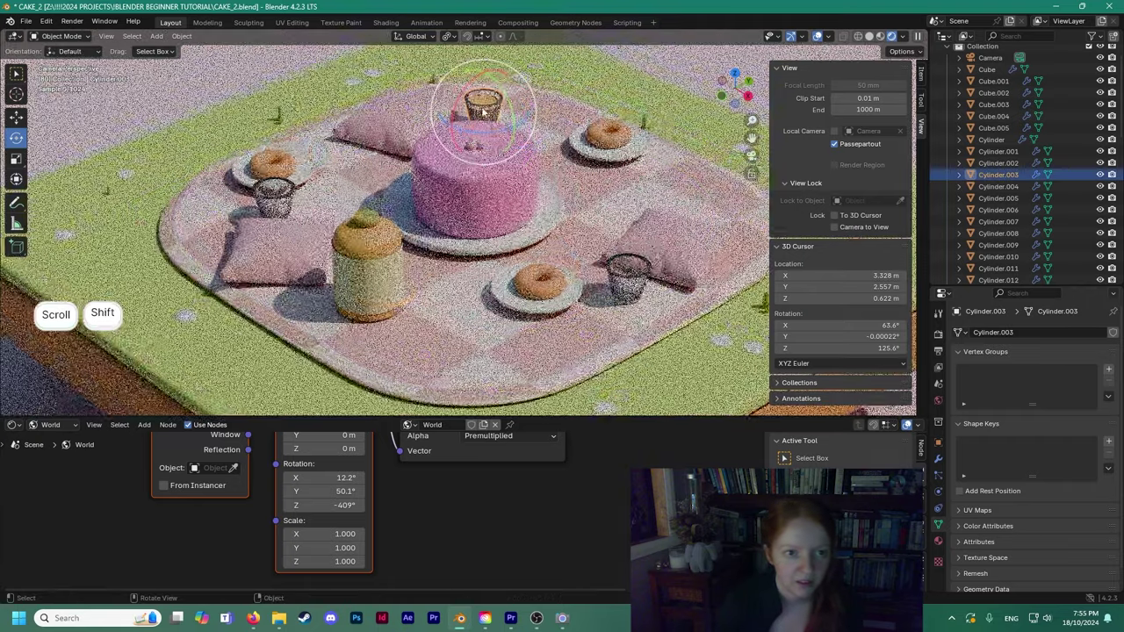
pyautogui.click(483, 113)
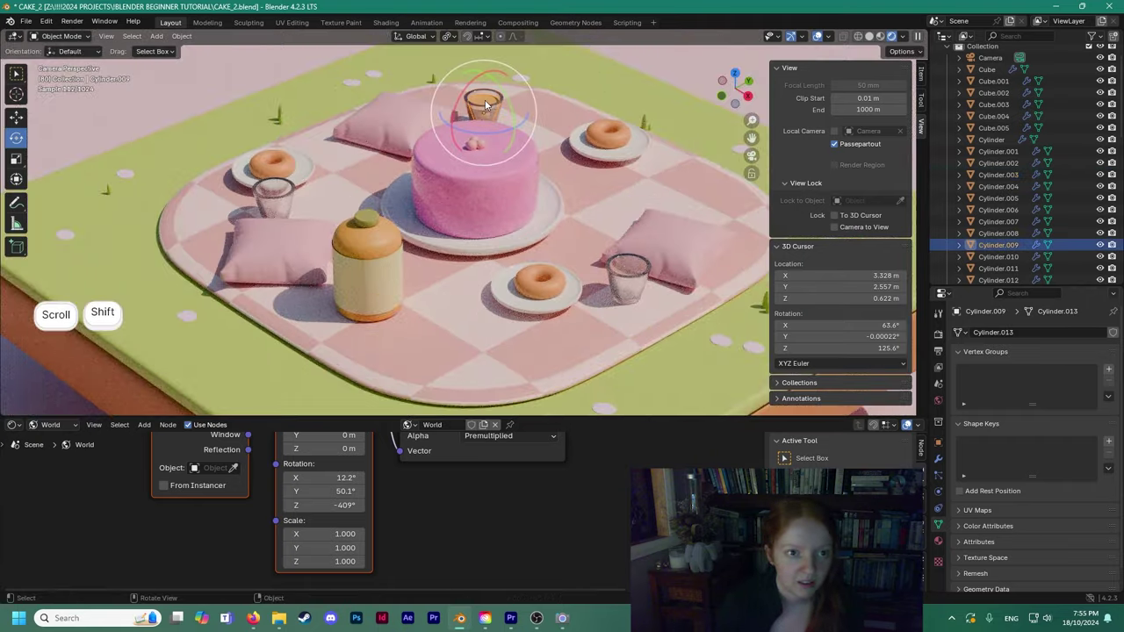
pyautogui.hotkey('shift', 'd')
pyautogui.rightClick(483, 113)
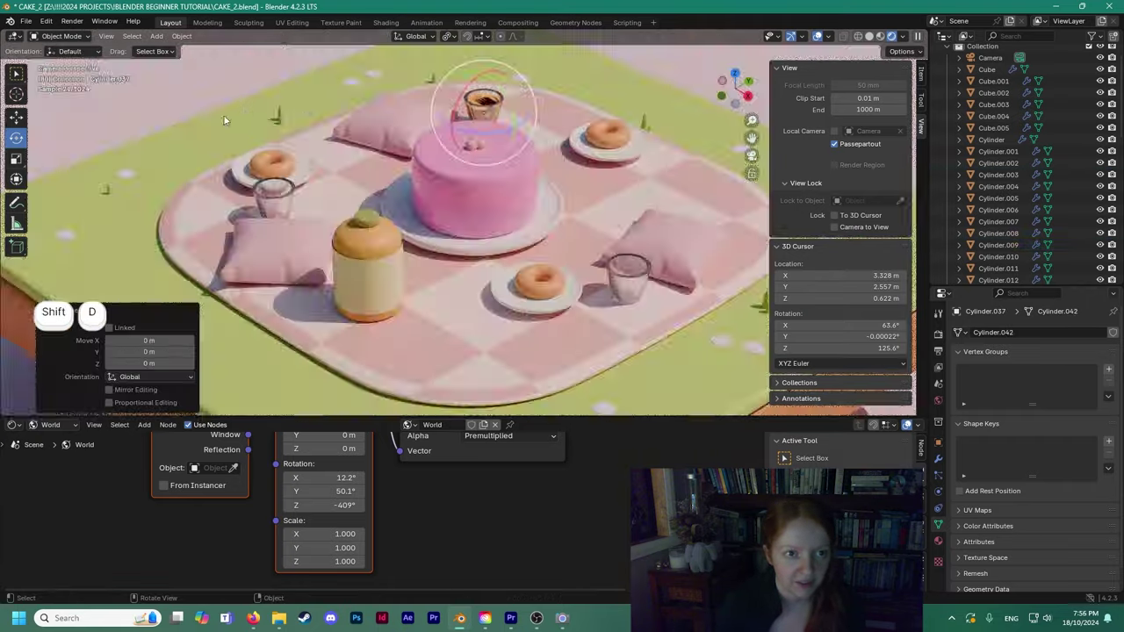
pyautogui.click(16, 116)
pyautogui.moveTo(512, 128); pyautogui.dragTo(632, 255)
# Fine-tune the copied drink's position so it sits inside the front cup.
pyautogui.moveTo(627, 281); pyautogui.dragTo(659, 296)
pyautogui.scroll(4, 650, 285)
pyautogui.keyDown('shift'); pyautogui.moveTo(648, 283); pyautogui.dragTo(426, 206, button='middle'); pyautogui.keyUp('shift')
pyautogui.scroll(4, 426, 206)
pyautogui.moveTo(570, 260); pyautogui.dragTo(550, 270)
pyautogui.click(371, 251)
# Select the scene camera by its frame and enable its depth of field.
pyautogui.scroll(-6, 574, 306)
pyautogui.keyDown('shift'); pyautogui.moveTo(417, 304); pyautogui.dragTo(527, 295, button='middle'); pyautogui.keyUp('shift')
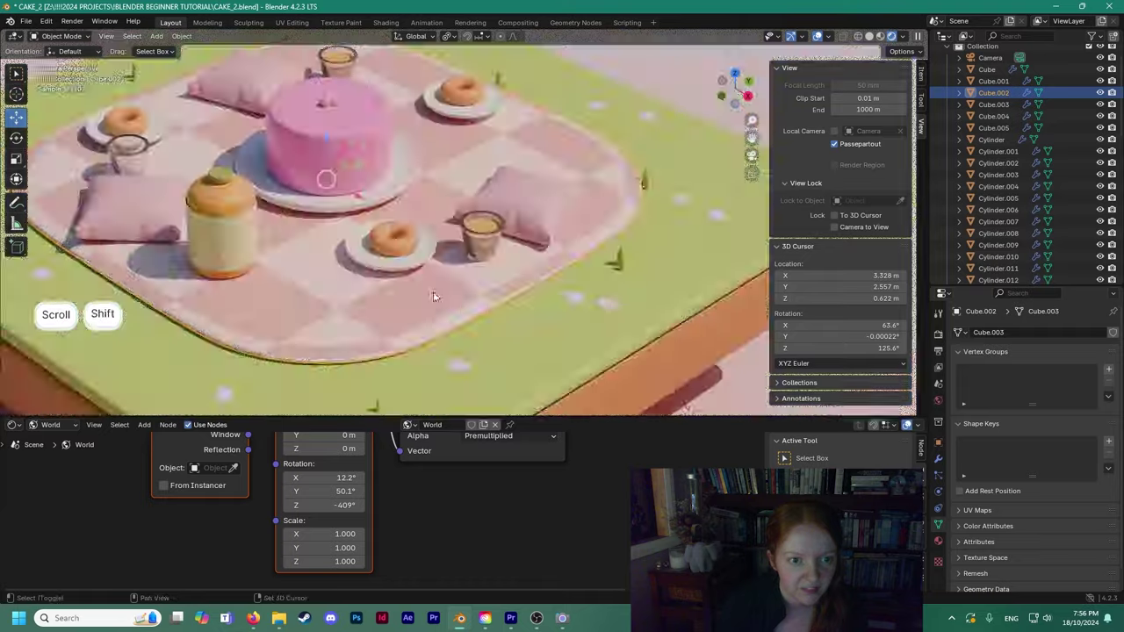
pyautogui.press('KP_0')
pyautogui.scroll(-3, 527, 289)
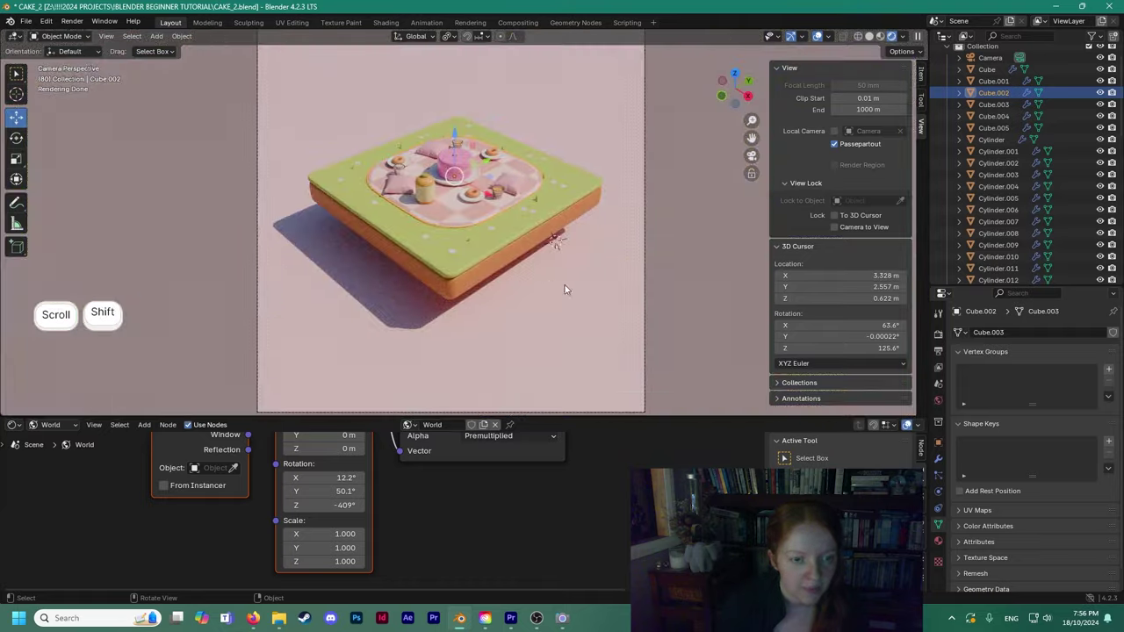
pyautogui.click(596, 301)
pyautogui.scroll(-1, 591, 246)
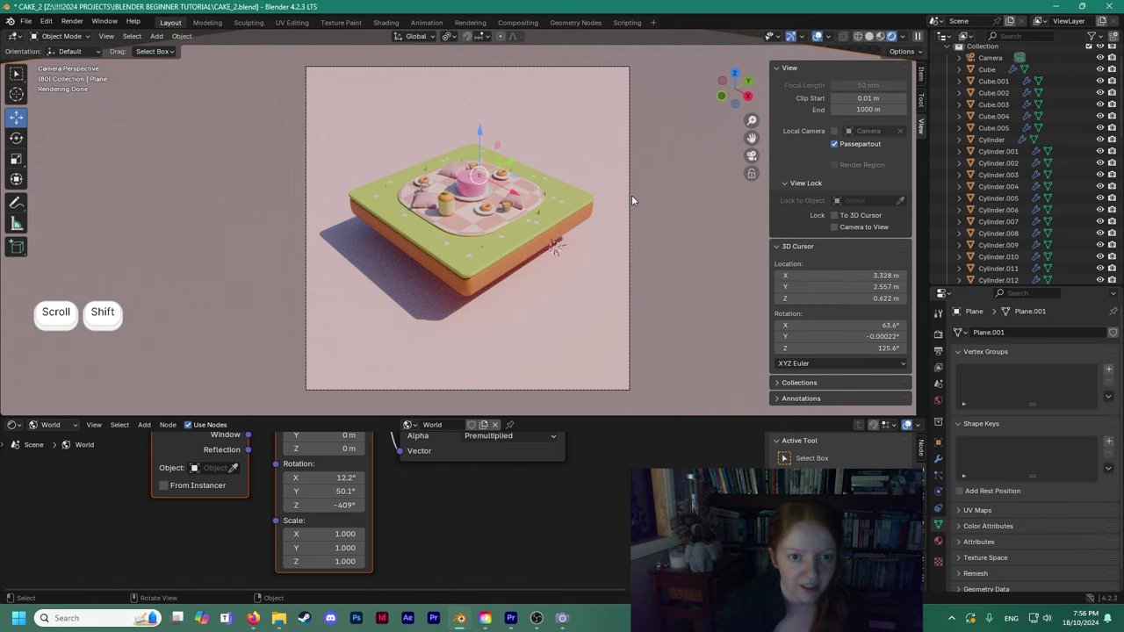
pyautogui.click(628, 200)
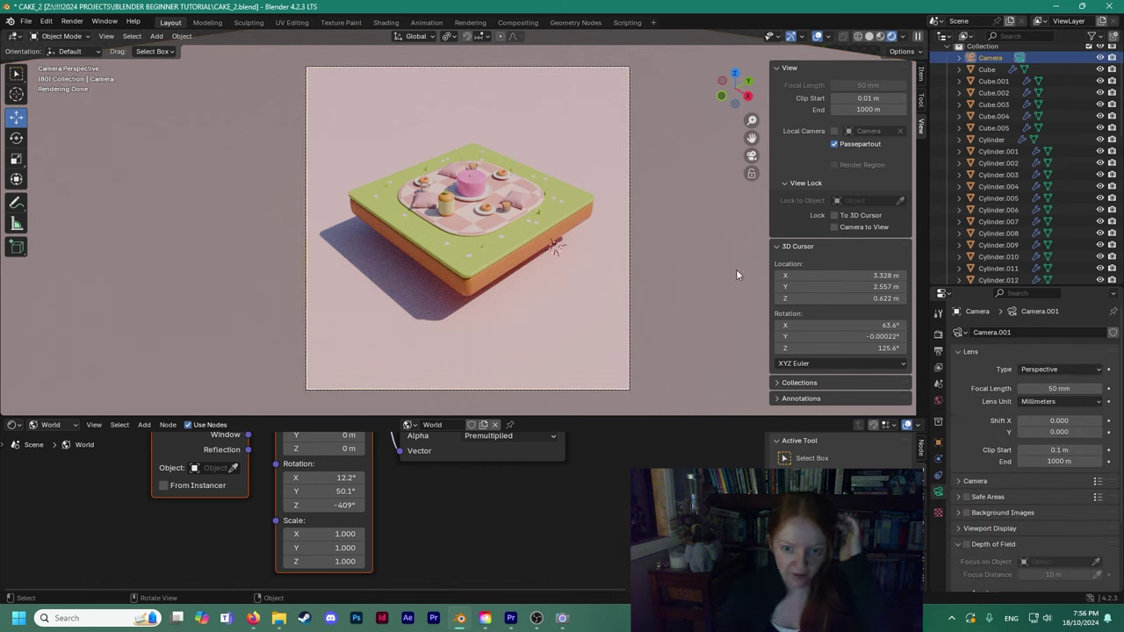
pyautogui.scroll(-1, 973, 446)
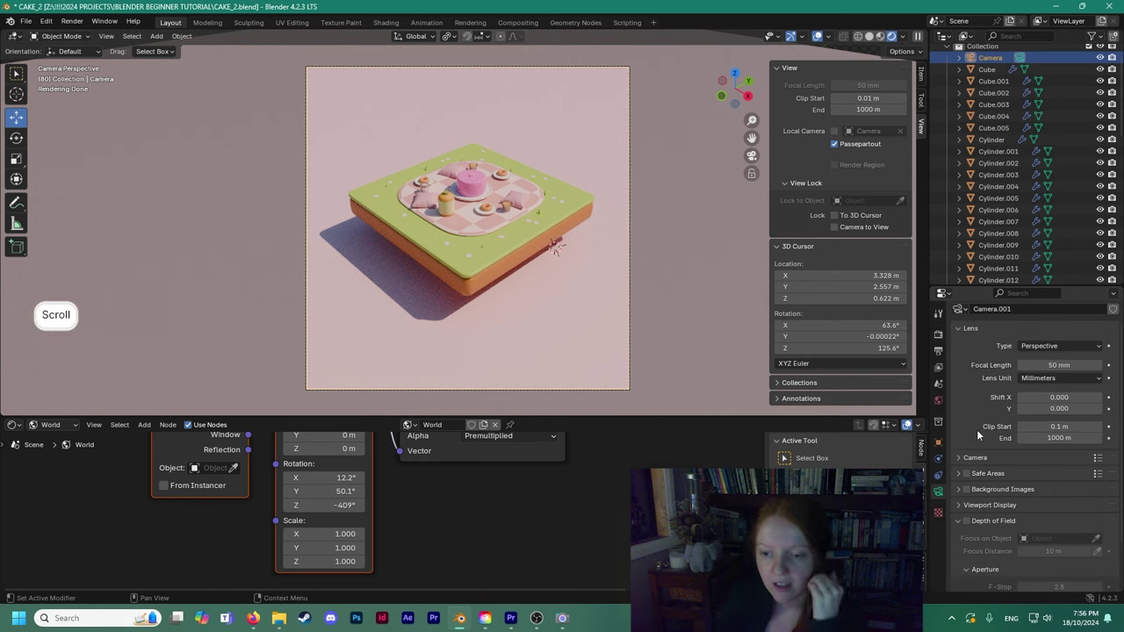
pyautogui.scroll(-3, 992, 460)
pyautogui.click(968, 461)
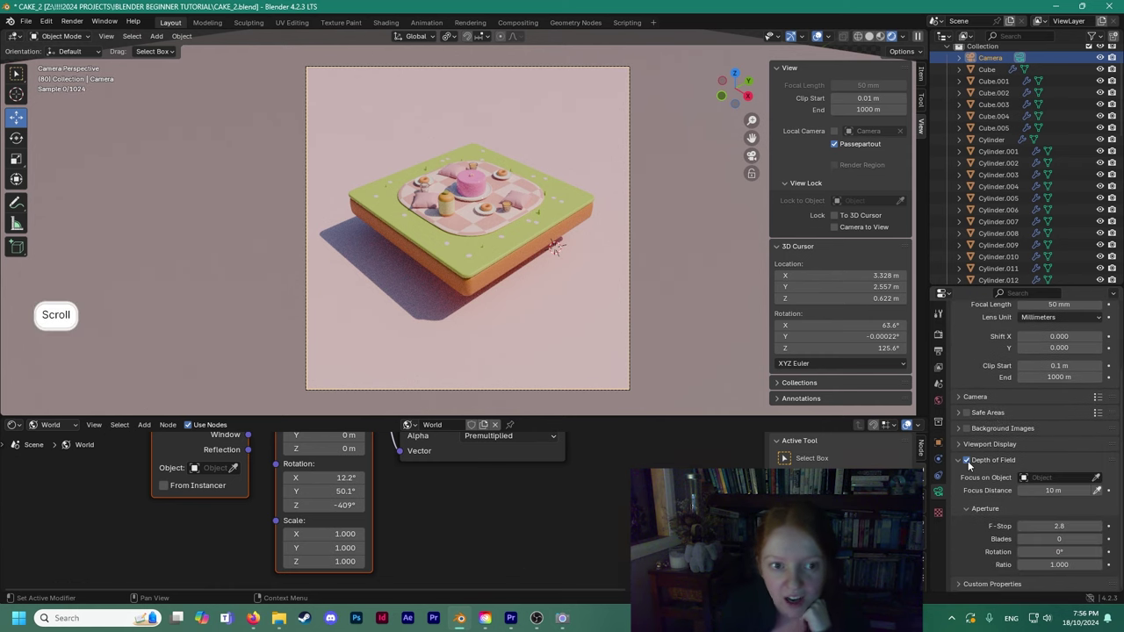
# Set the camera's f-stop to 0.4 and sample its focus distance from the picnic arrangement around the cake.
pyautogui.scroll(5, 436, 221)
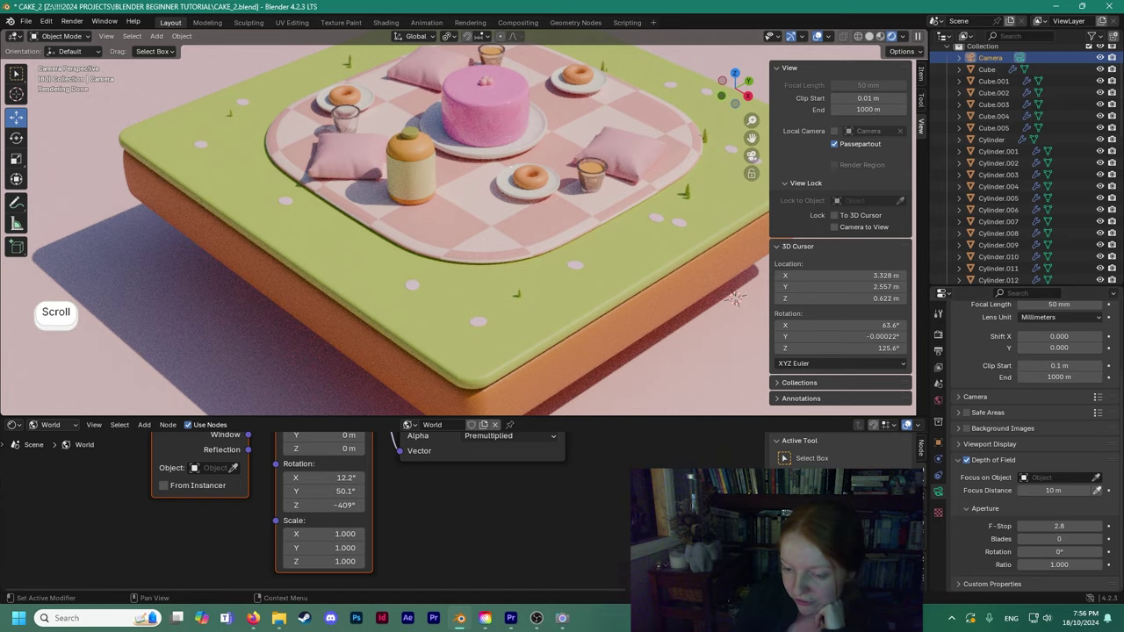
pyautogui.moveTo(1059, 525); pyautogui.dragTo(1022, 525)
pyautogui.click(1098, 526)
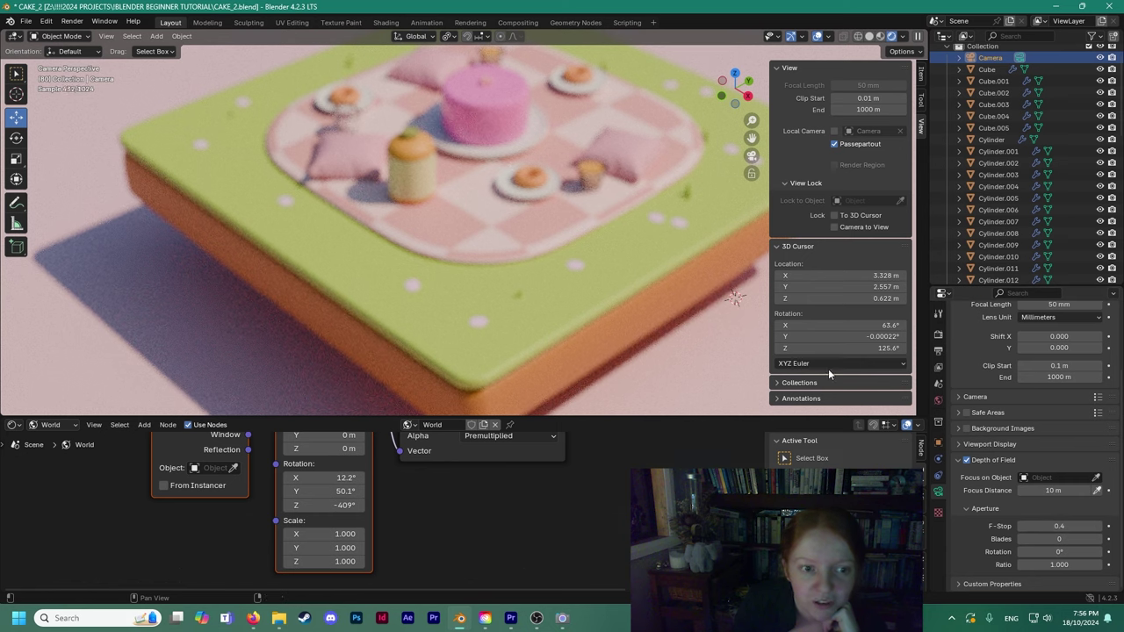
pyautogui.scroll(-3, 913, 393)
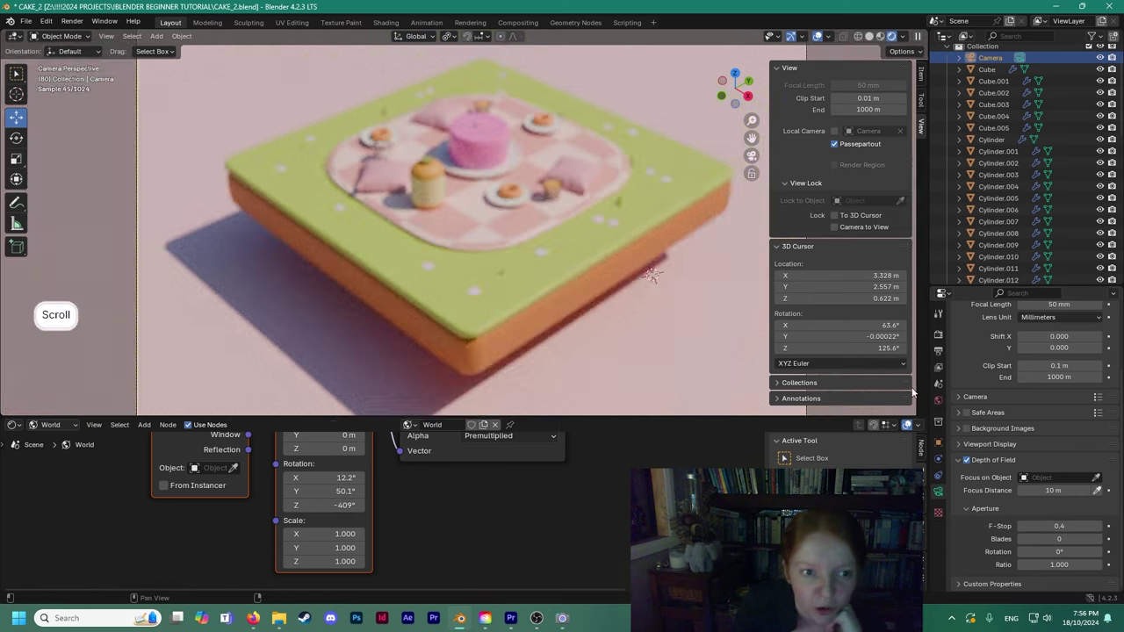
pyautogui.click(1096, 478)
pyautogui.click(455, 171)
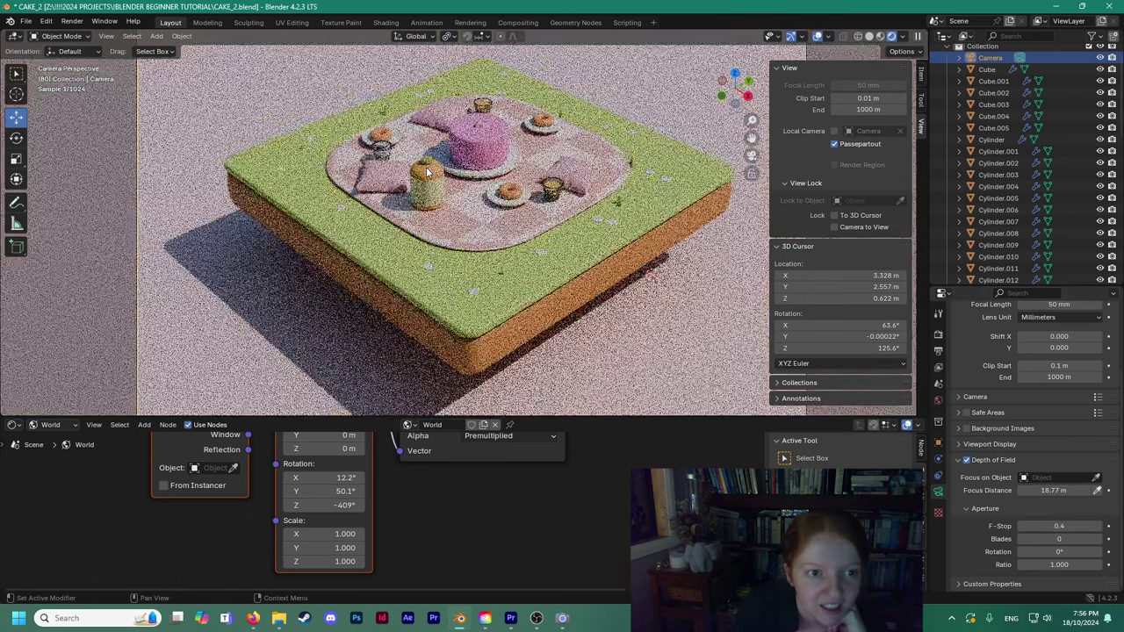
# Lower the camera's f-stop to 0.1 and set its focus distance to 21.08 m.
pyautogui.moveTo(1065, 526); pyautogui.dragTo(1036, 526)
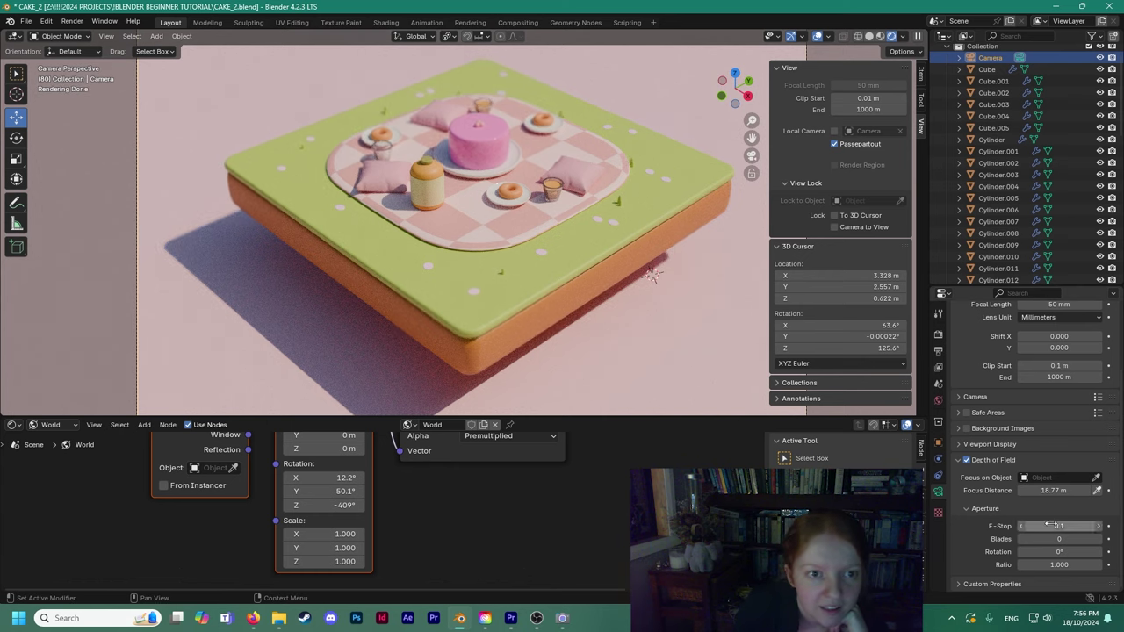
pyautogui.scroll(3, 689, 235)
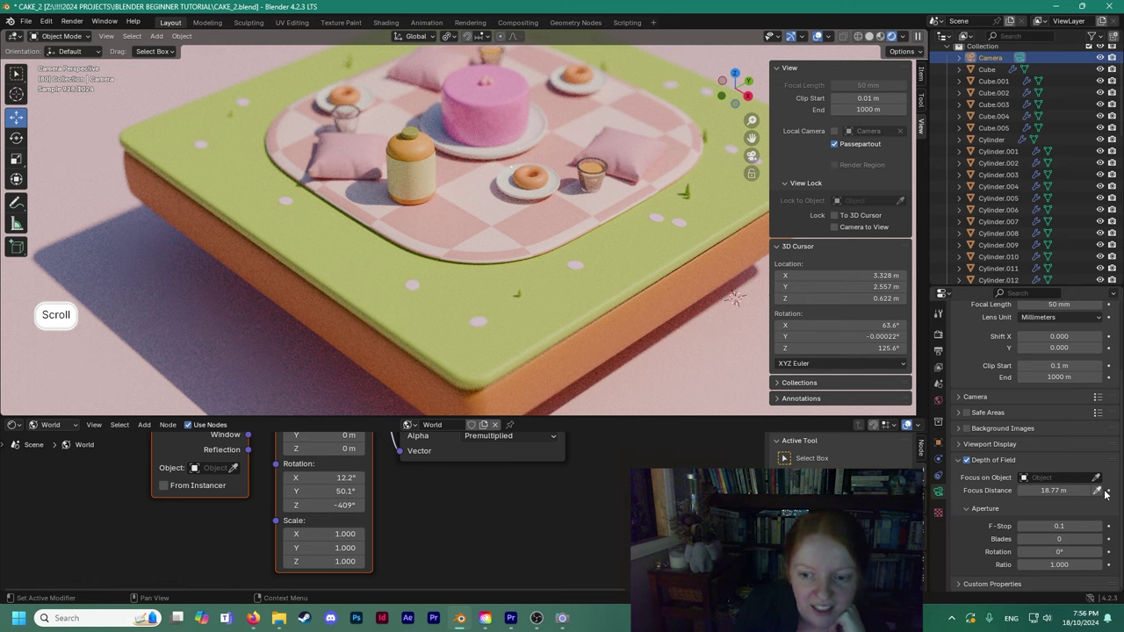
pyautogui.moveTo(1073, 491); pyautogui.dragTo(1048, 491)
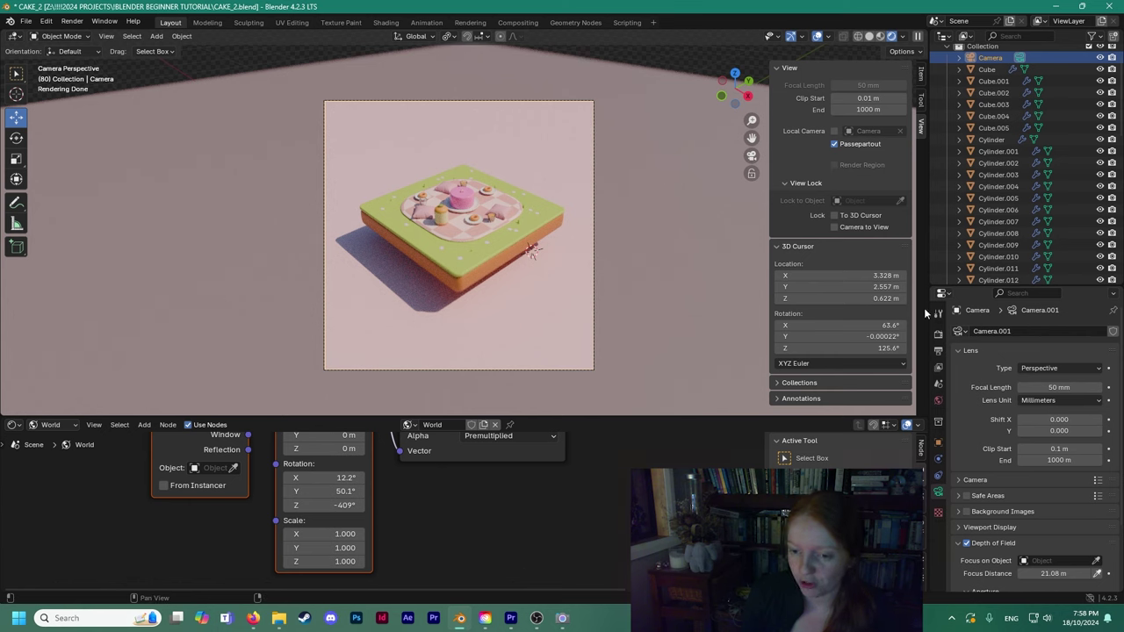
# Switch the camera's lens type to Orthographic and raise its f-stop to 0.8.
pyautogui.click(1029, 368)
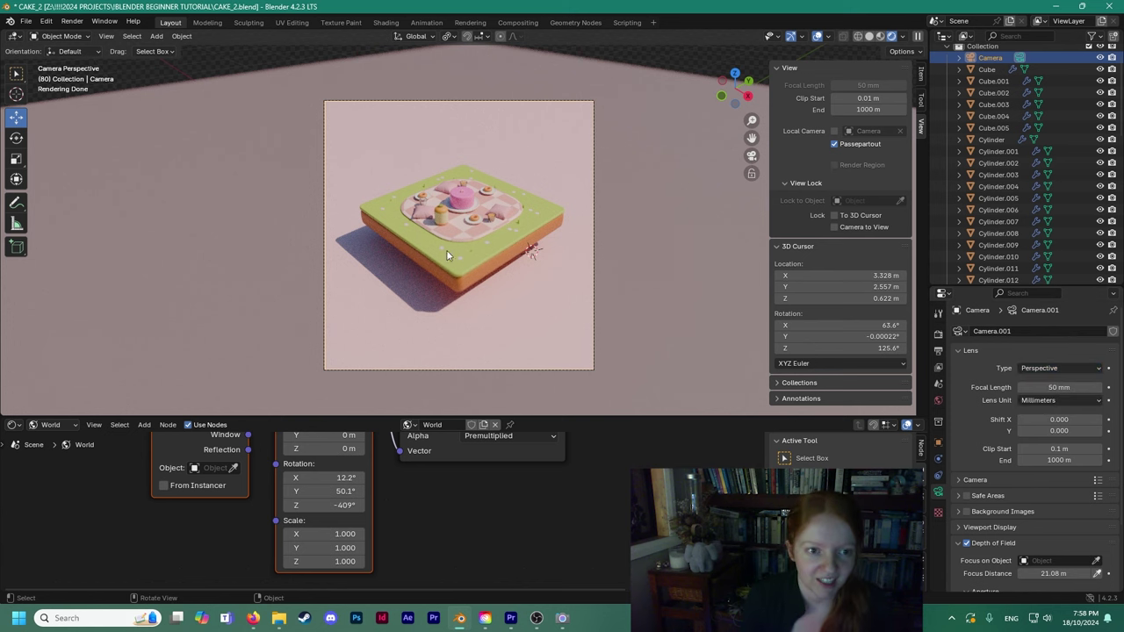
pyautogui.click(1049, 368)
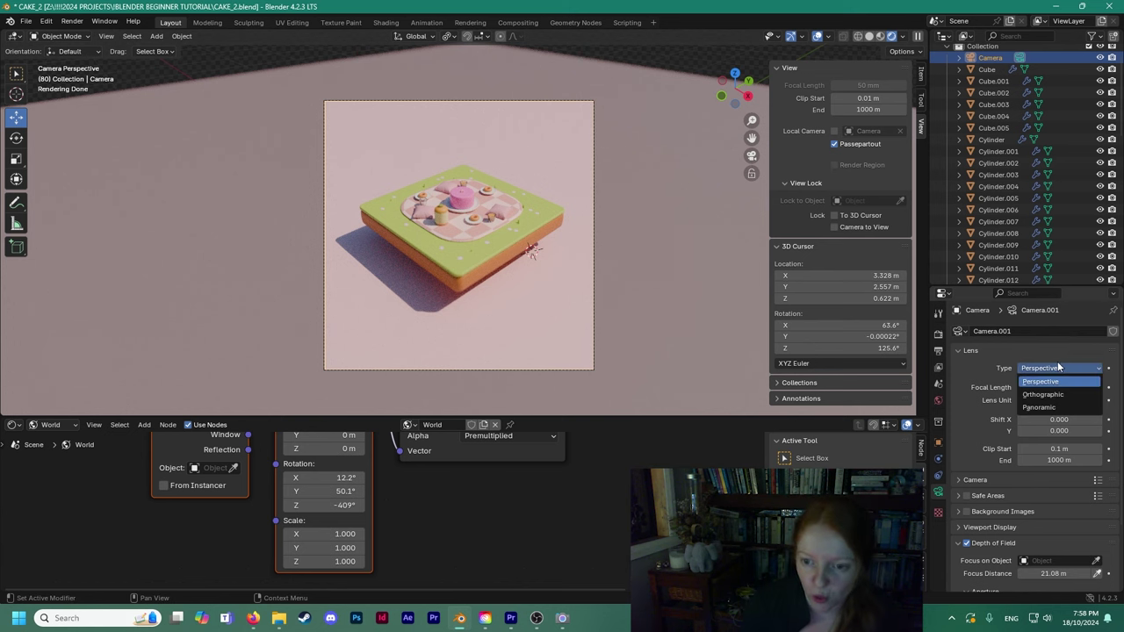
pyautogui.click(1045, 395)
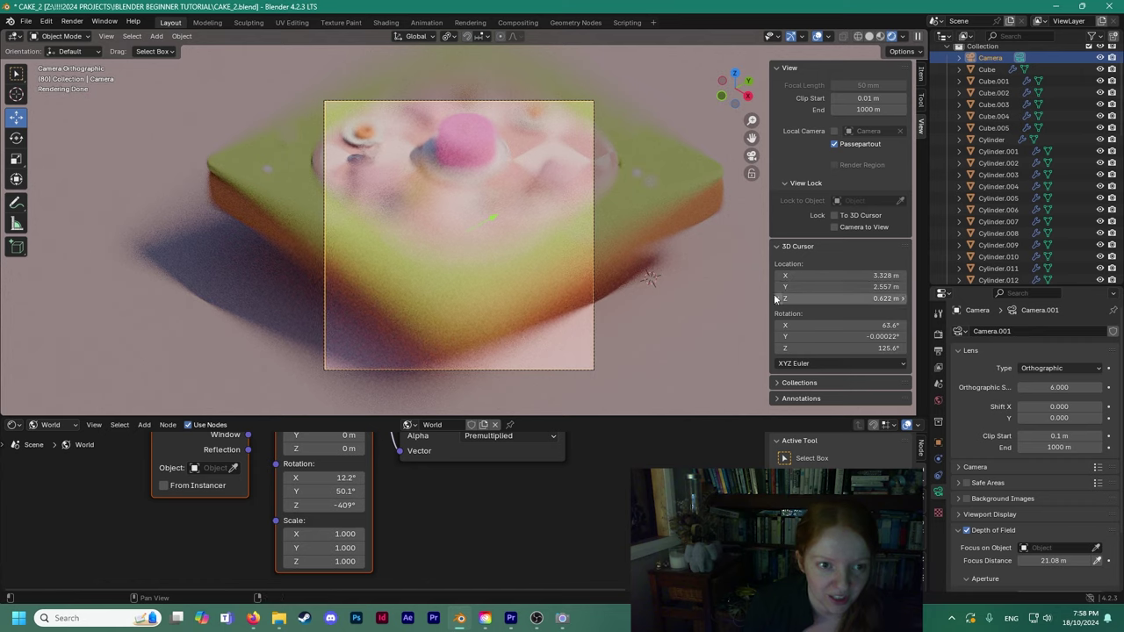
pyautogui.scroll(-2, 1027, 439)
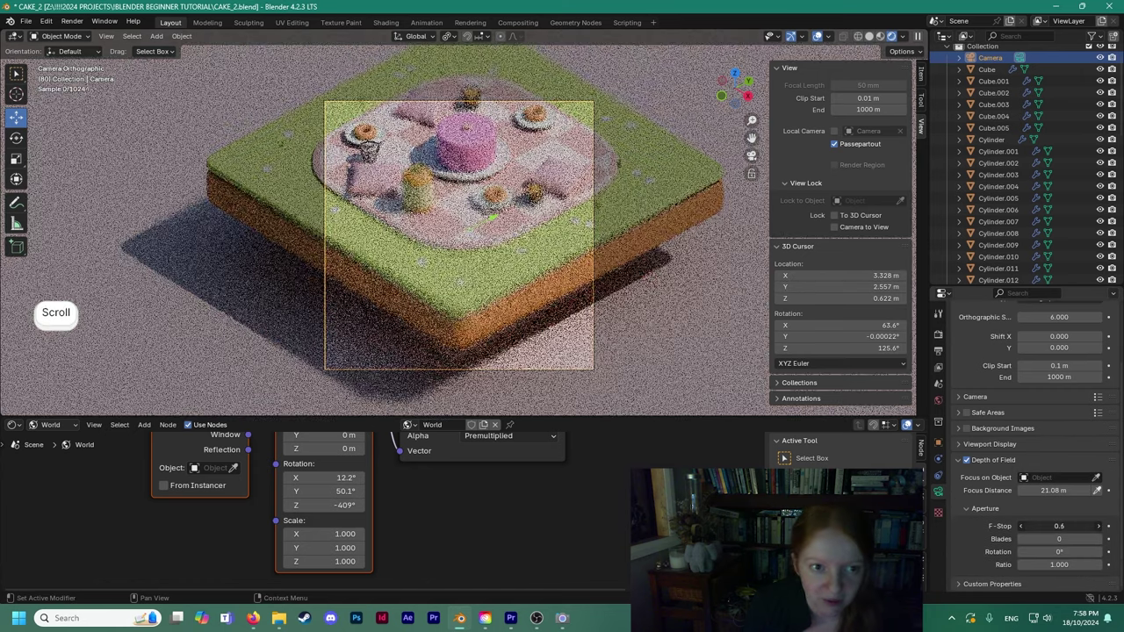
pyautogui.moveTo(1059, 526); pyautogui.dragTo(1063, 526)
pyautogui.keyDown('ctrl'); pyautogui.scroll(1, 1031, 520); pyautogui.keyUp('ctrl')
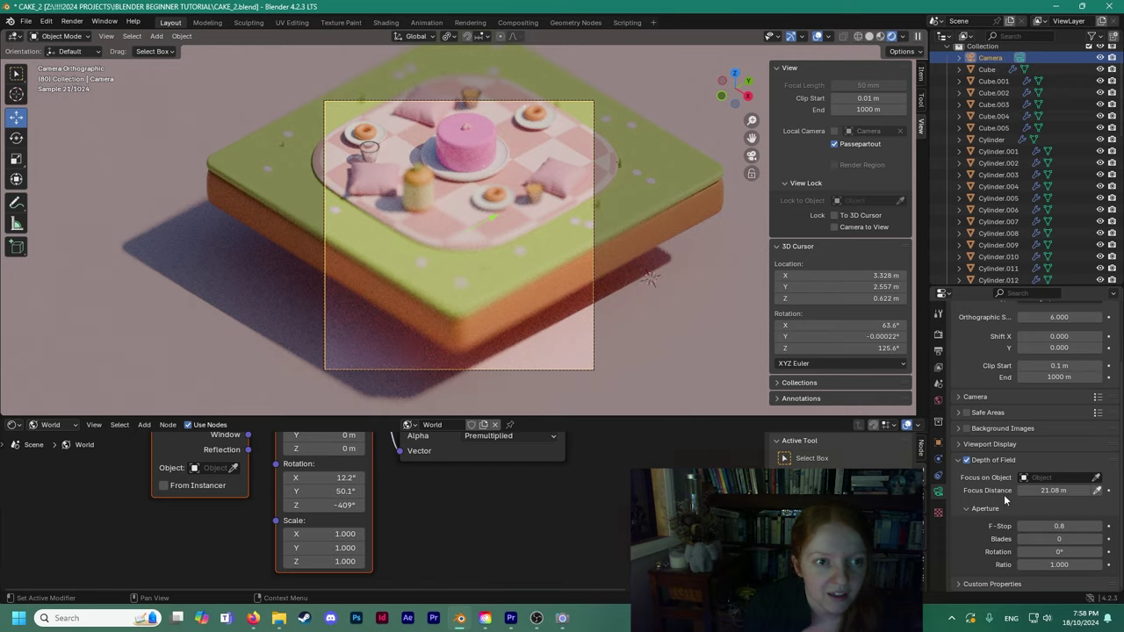
# Reframe the orthographic camera with a scale of 13.5, a horizontal shift of 0.020 and a vertical shift of 0.060.
pyautogui.scroll(2, 987, 432)
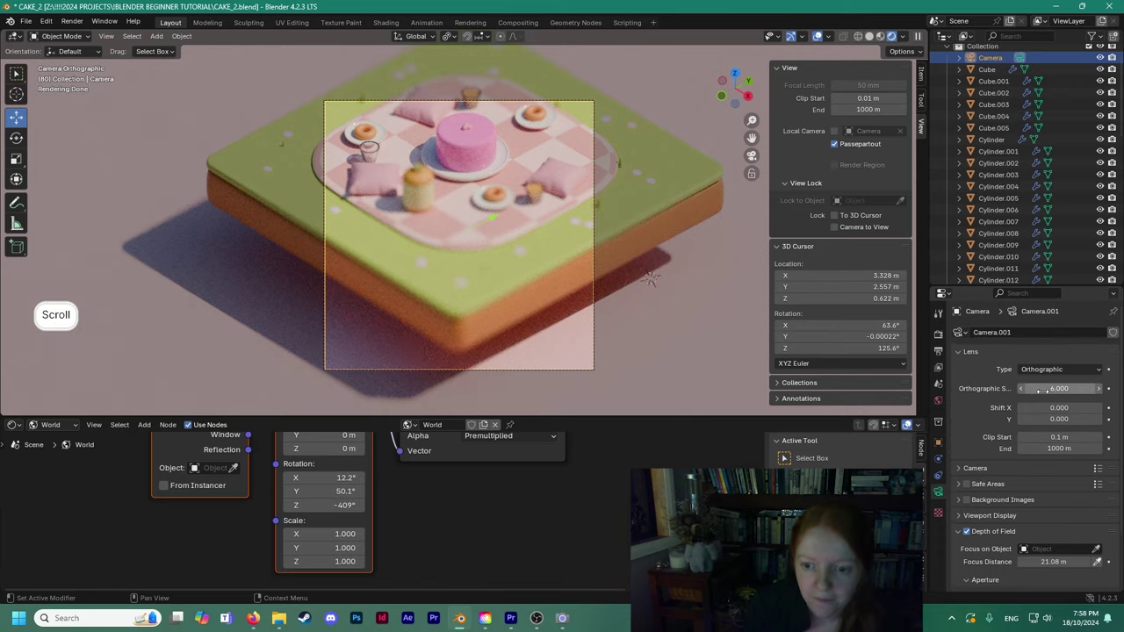
pyautogui.keyDown('ctrl'); pyautogui.scroll(16, 1044, 388); pyautogui.keyUp('ctrl')
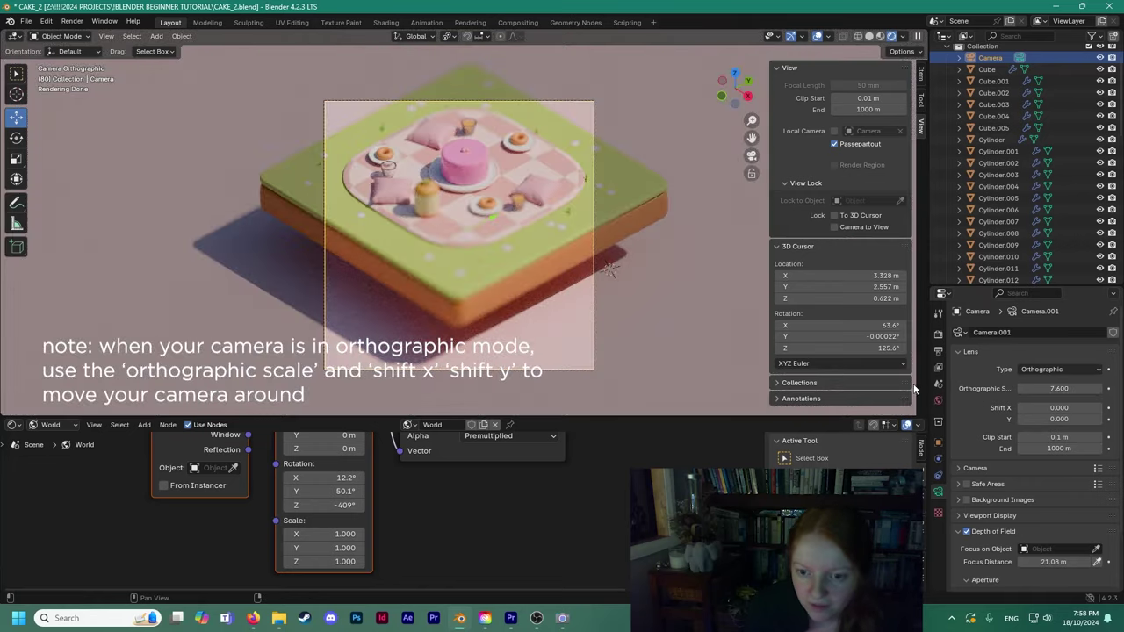
pyautogui.moveTo(919, 389)
pyautogui.mouseDown()
pyautogui.moveTo(848, 384)
pyautogui.moveTo(919, 387)
pyautogui.mouseUp()
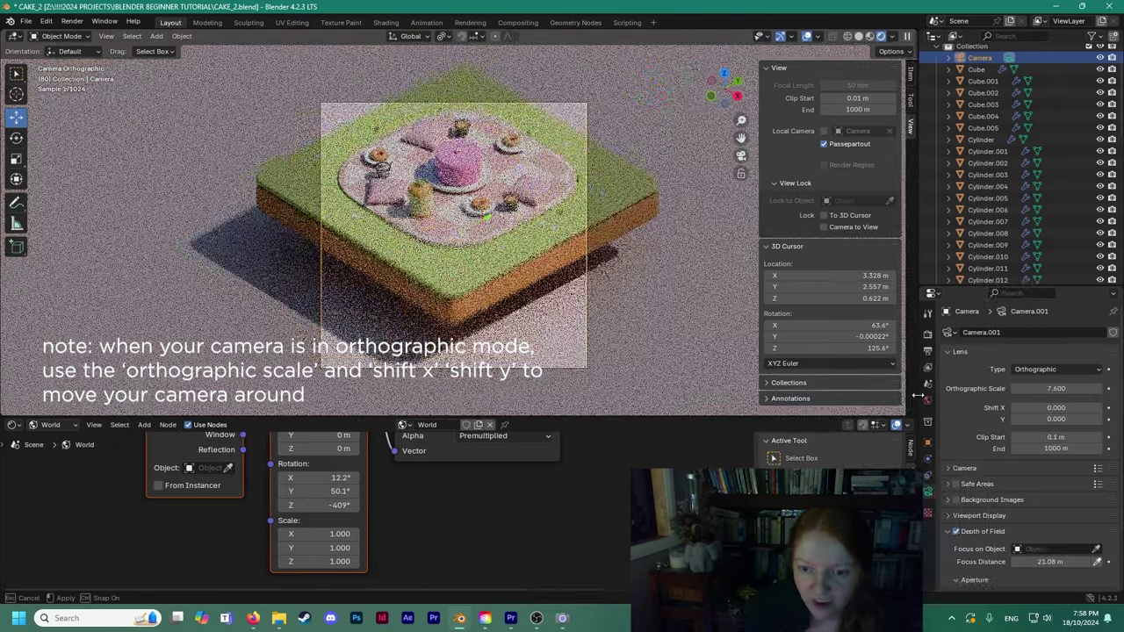
pyautogui.moveTo(1027, 390)
pyautogui.mouseDown()
pyautogui.moveTo(1097, 391)
pyautogui.moveTo(1045, 388)
pyautogui.mouseUp()
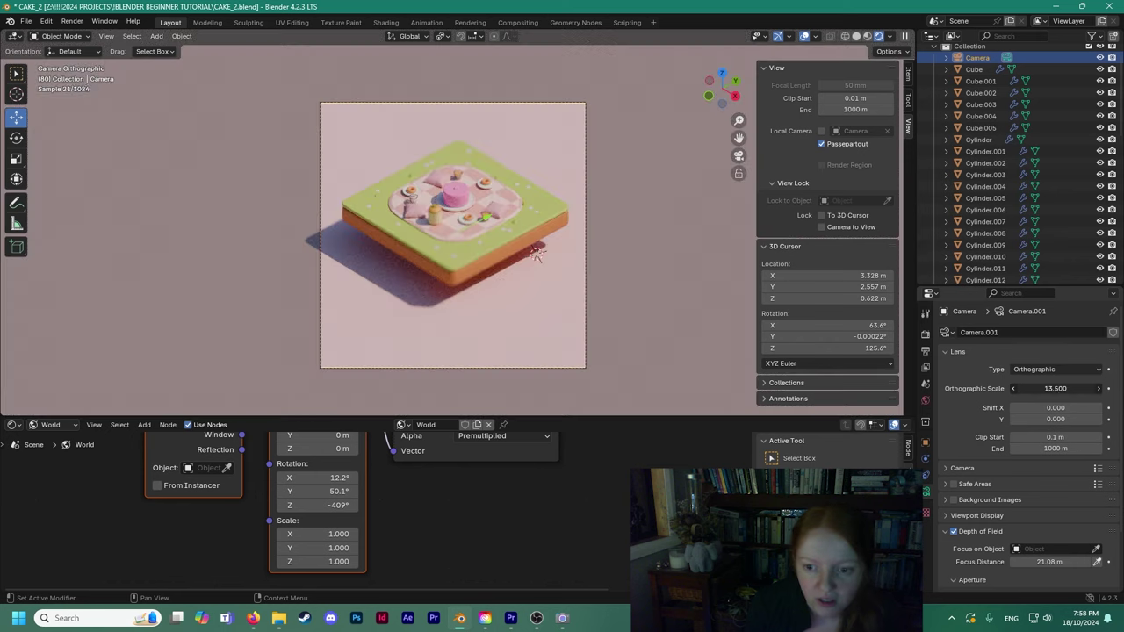
pyautogui.moveTo(1051, 418); pyautogui.dragTo(1061, 418)
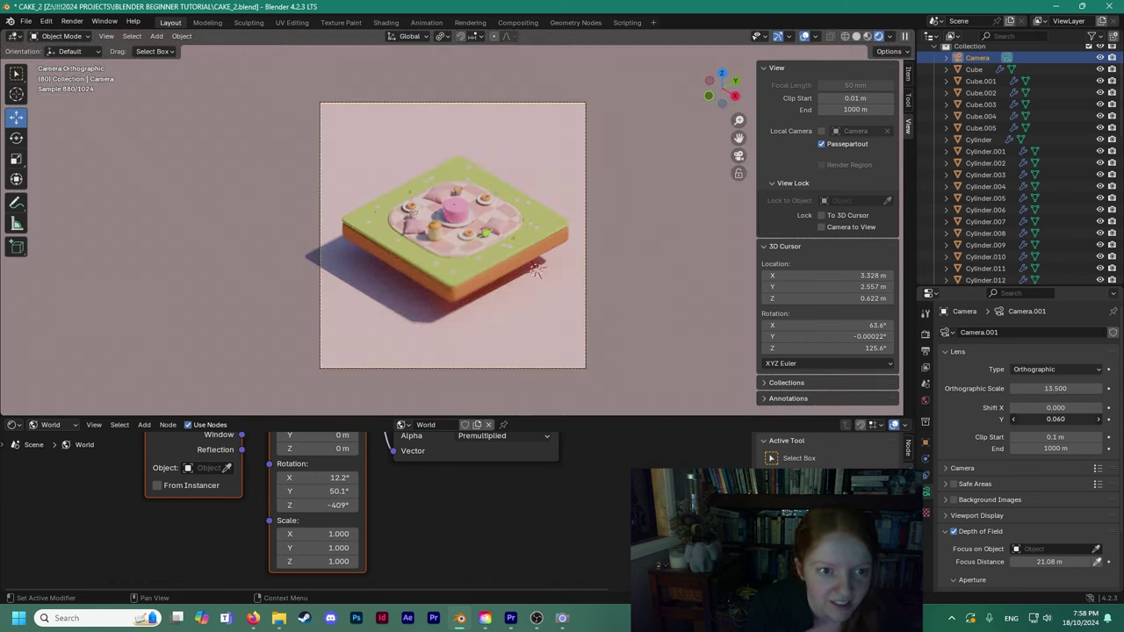
pyautogui.moveTo(1051, 408); pyautogui.dragTo(1053, 408)
# Raise the camera's f-stop to 1.2 to soften the blur on the picnic items.
pyautogui.scroll(5, 567, 245)
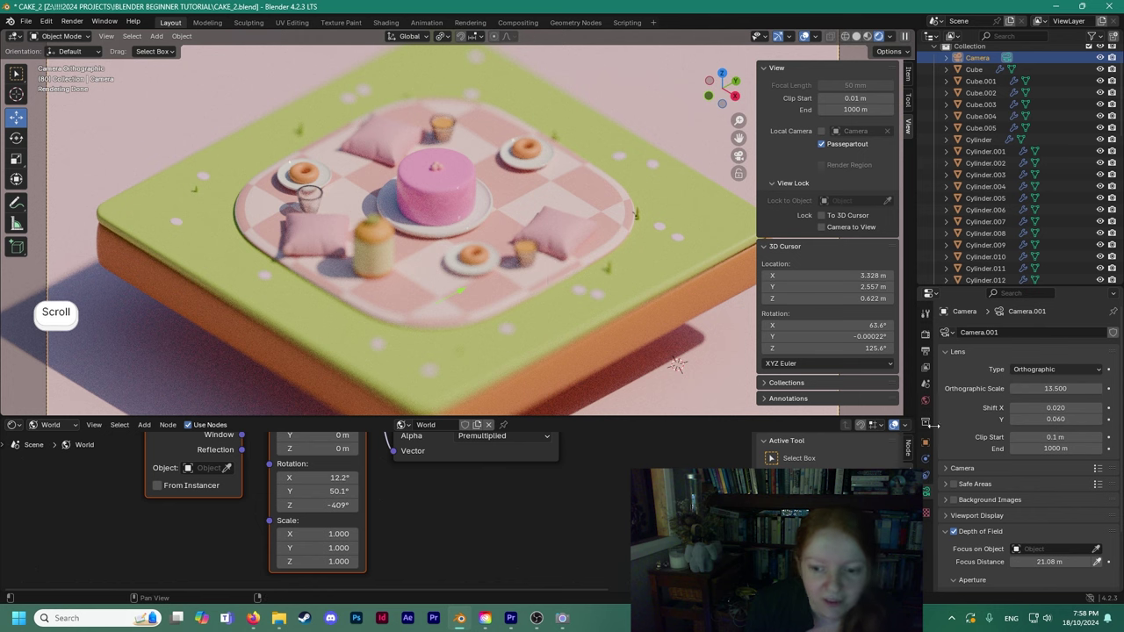
pyautogui.scroll(-3, 1054, 439)
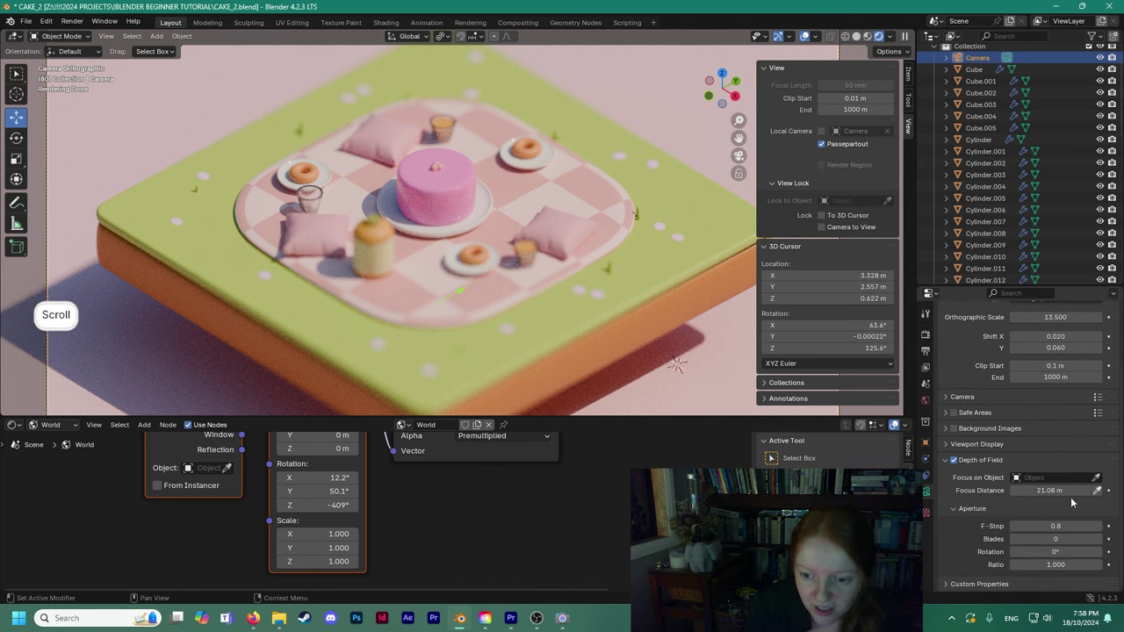
pyautogui.click(1101, 526)
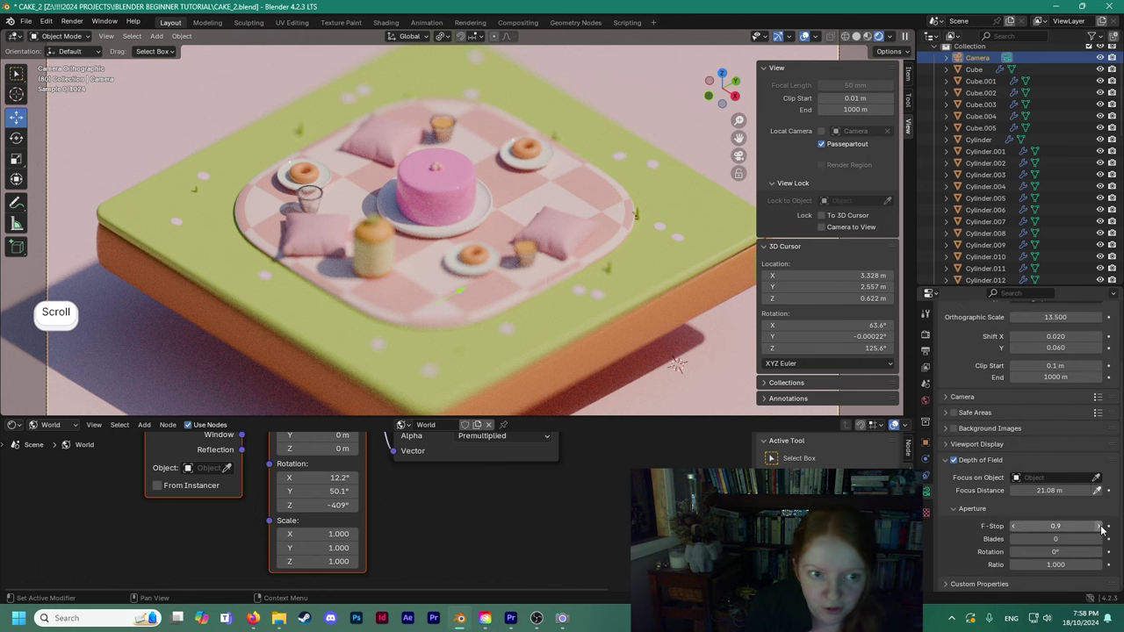
pyautogui.click(1101, 527)
pyautogui.click(1101, 526)
pyautogui.click(1101, 527)
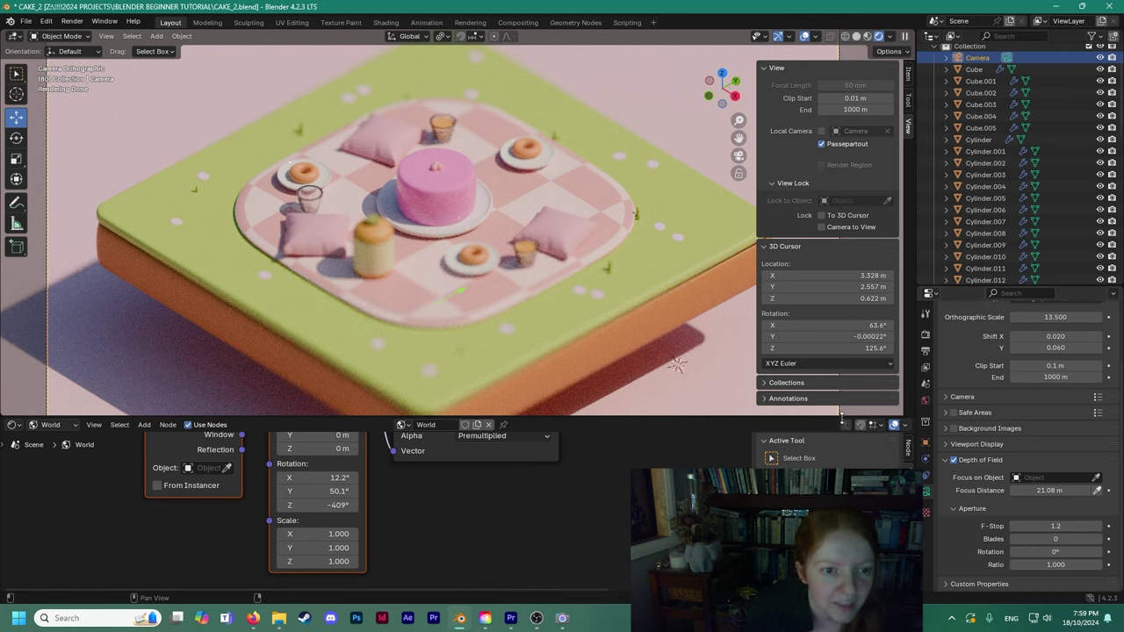
# Increase the camera's orthographic scale to 16.6 to leave more space around the grass platform.
pyautogui.scroll(-2, 632, 340)
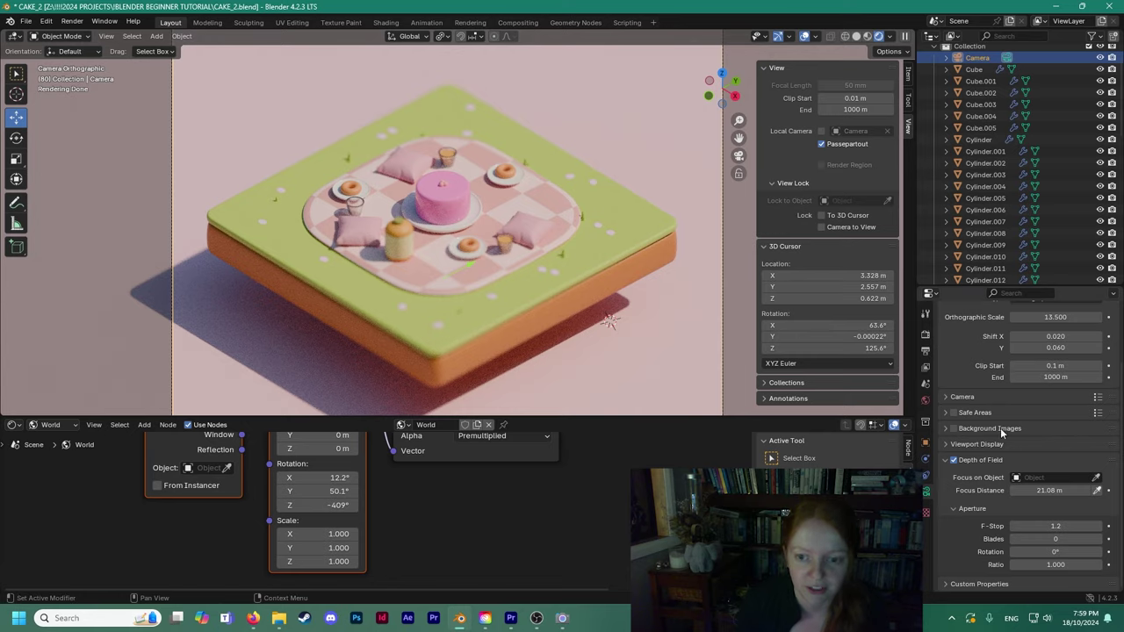
pyautogui.scroll(3, 999, 437)
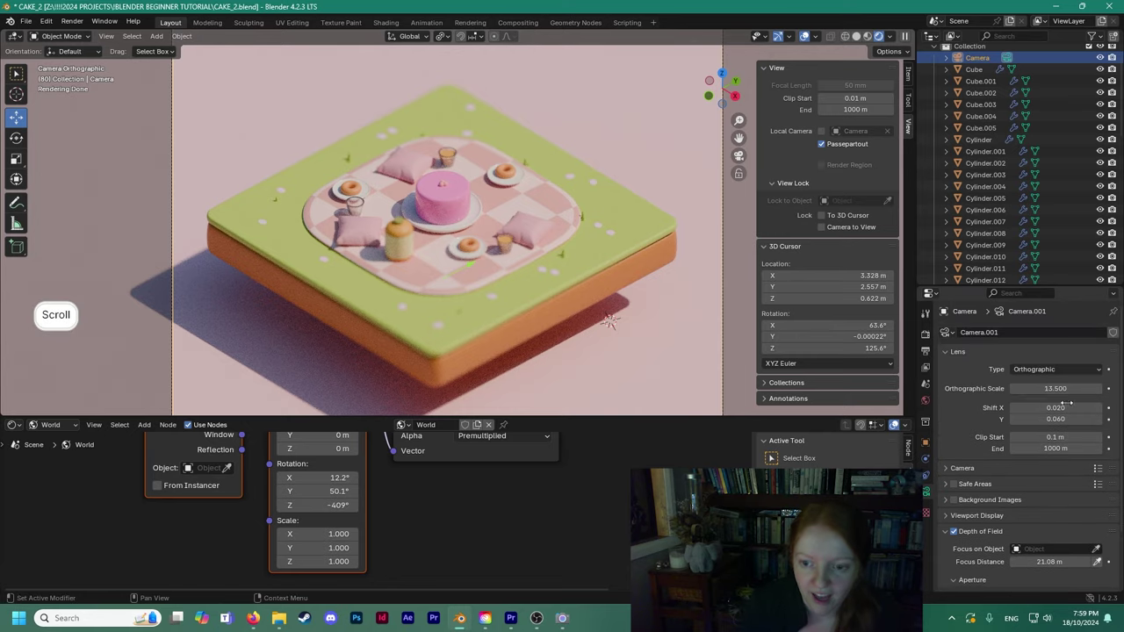
pyautogui.moveTo(1057, 389); pyautogui.dragTo(1083, 389)
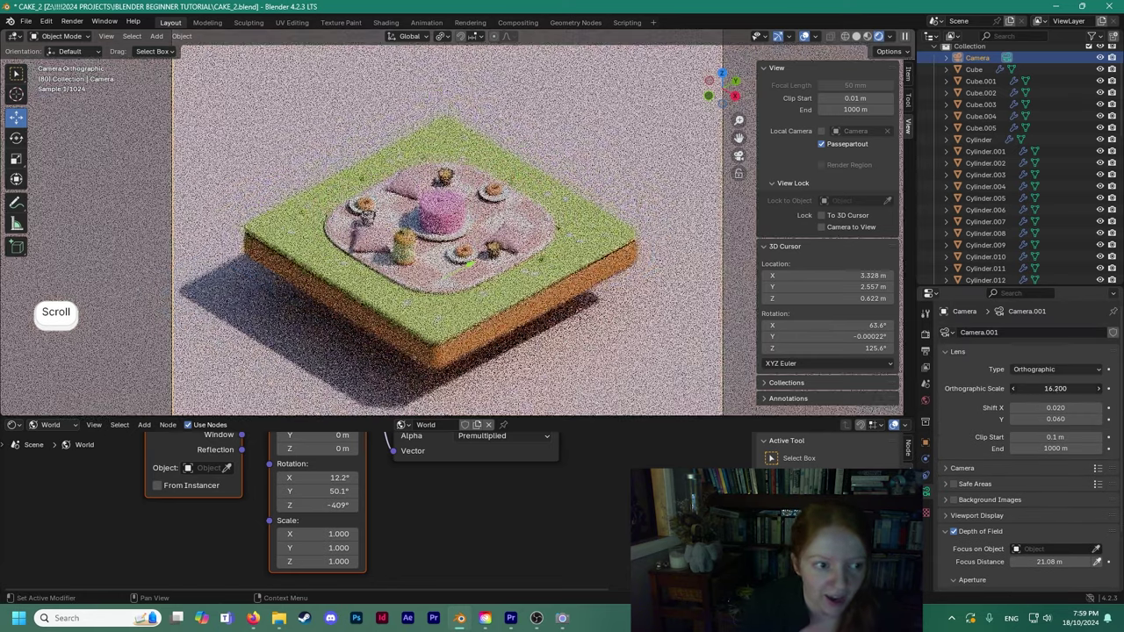
pyautogui.keyDown('ctrl'); pyautogui.scroll(1, 1055, 389); pyautogui.keyUp('ctrl')
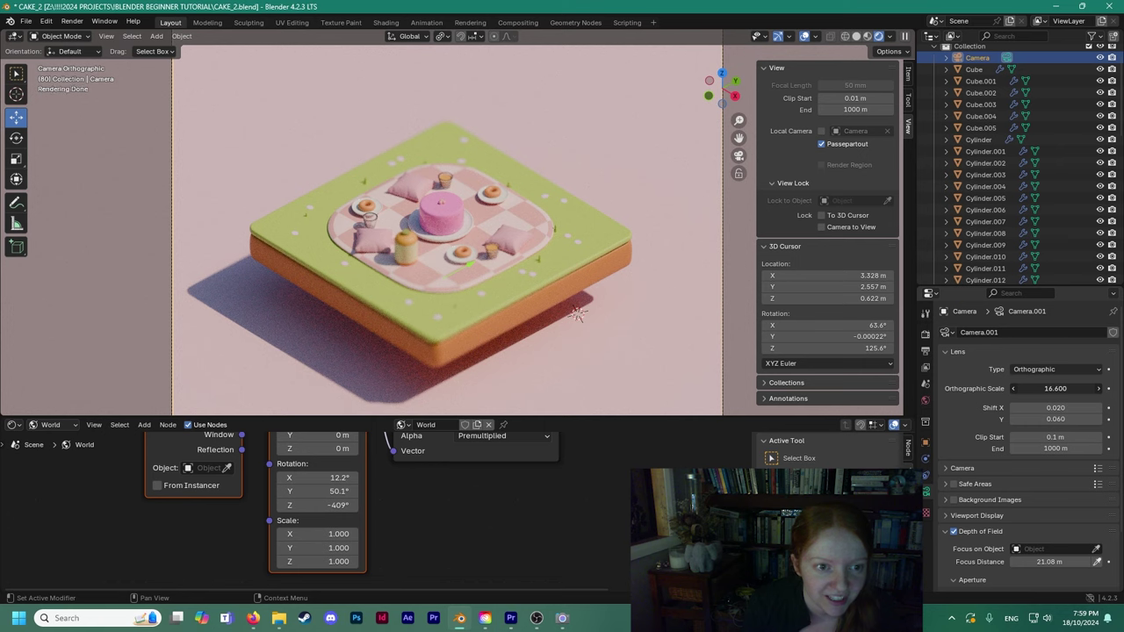
pyautogui.scroll(-3, 629, 266)
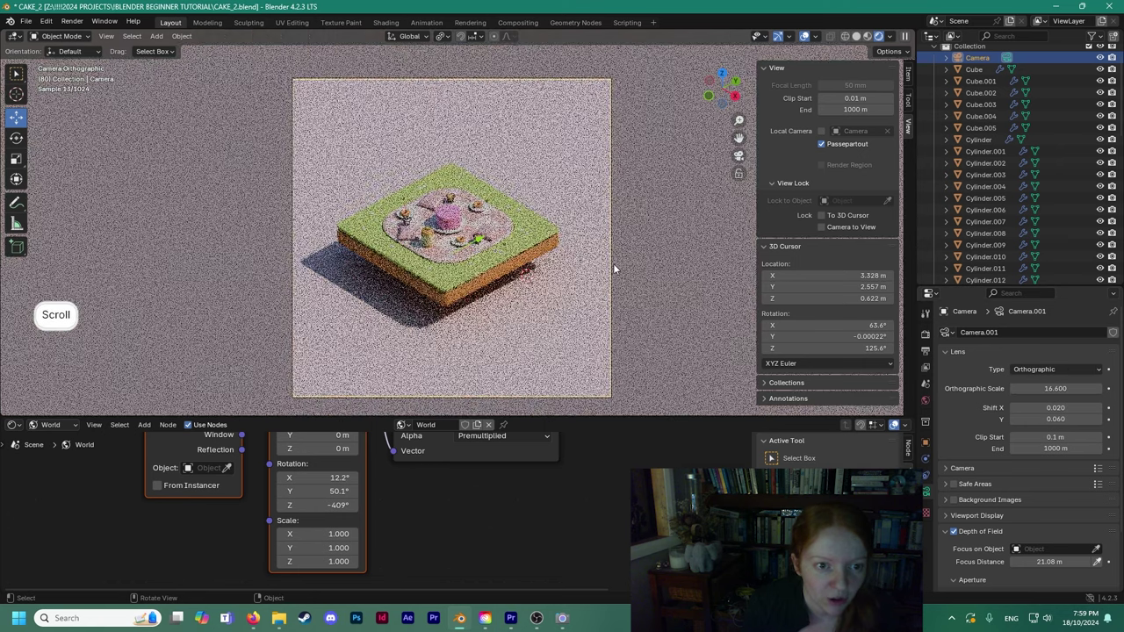
pyautogui.scroll(3, 415, 259)
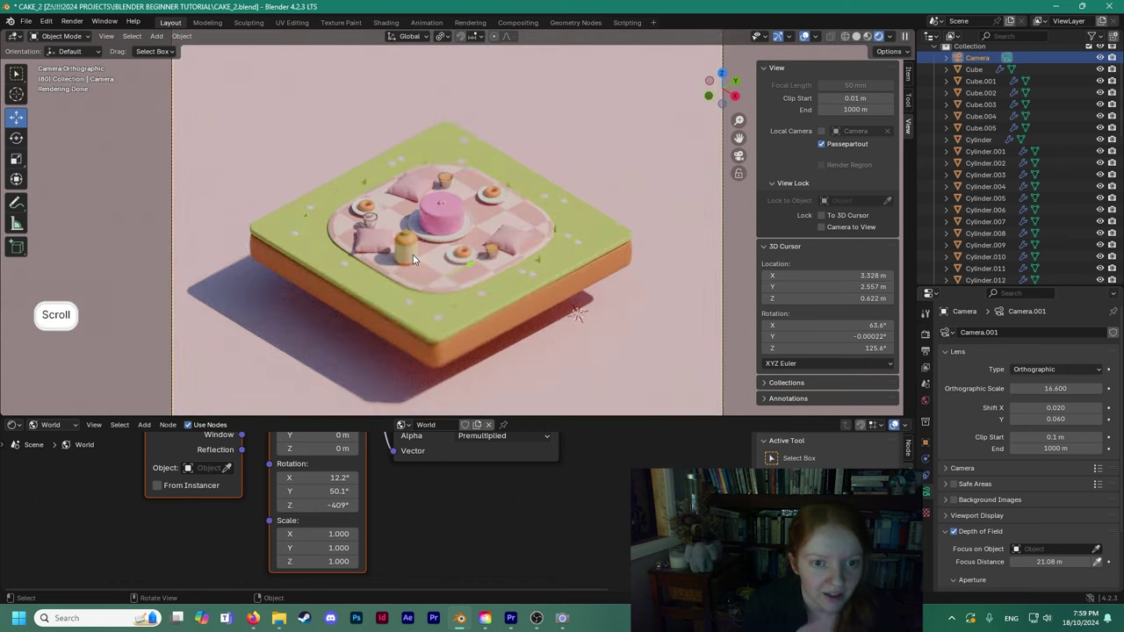
pyautogui.scroll(-3, 633, 322)
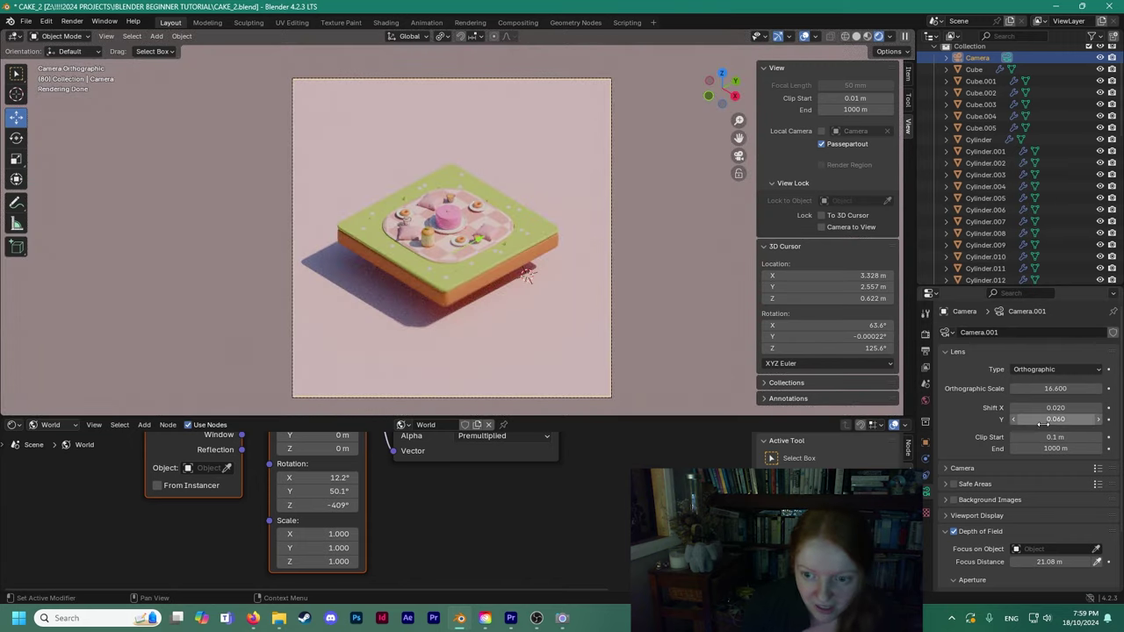
# Centre the platform in the frame by resetting the camera's horizontal shift to 0, and inspect the picnic items up close.
pyautogui.moveTo(1054, 407); pyautogui.dragTo(1046, 408)
pyautogui.click(1013, 408)
pyautogui.click(1013, 407)
pyautogui.moveTo(1051, 407); pyautogui.dragTo(1055, 408)
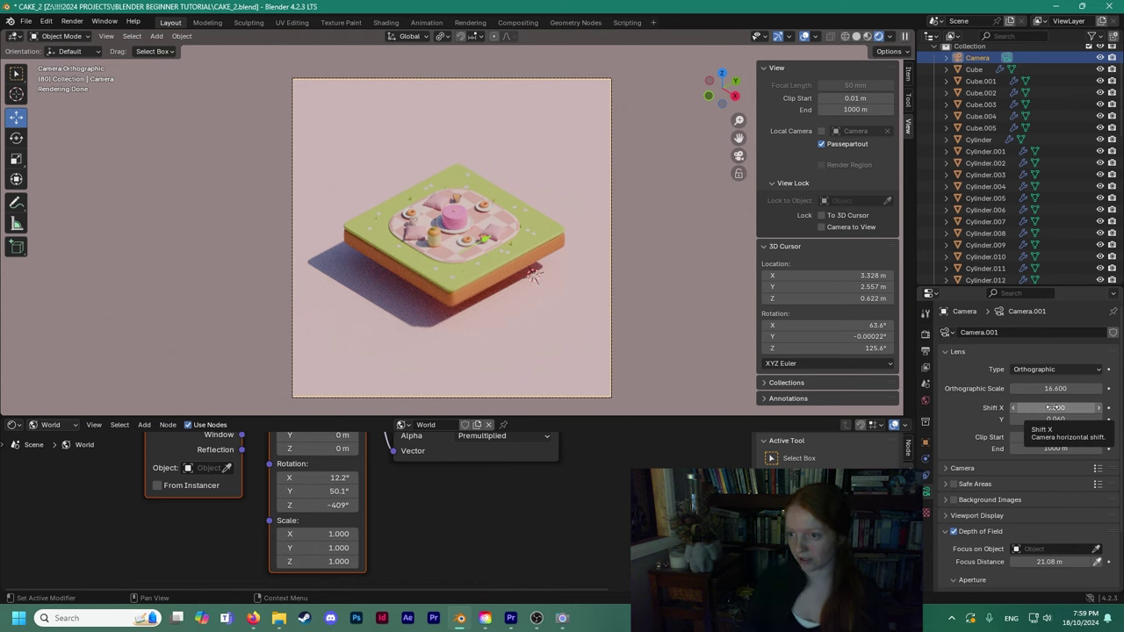
pyautogui.click(710, 231)
pyautogui.scroll(5, 490, 249)
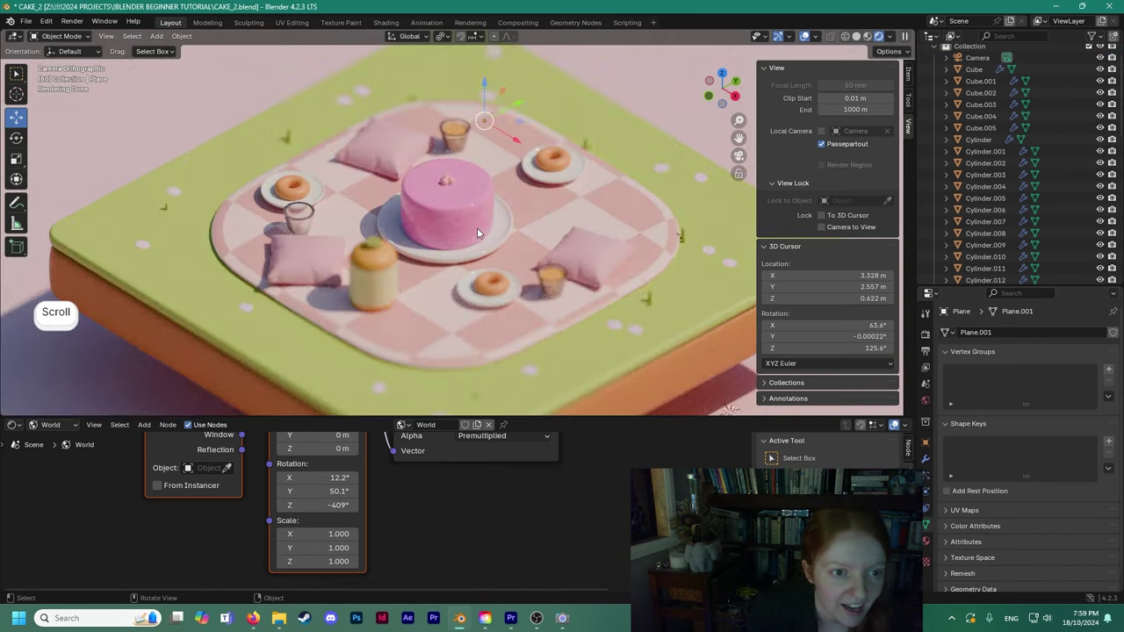
pyautogui.scroll(-8, 475, 227)
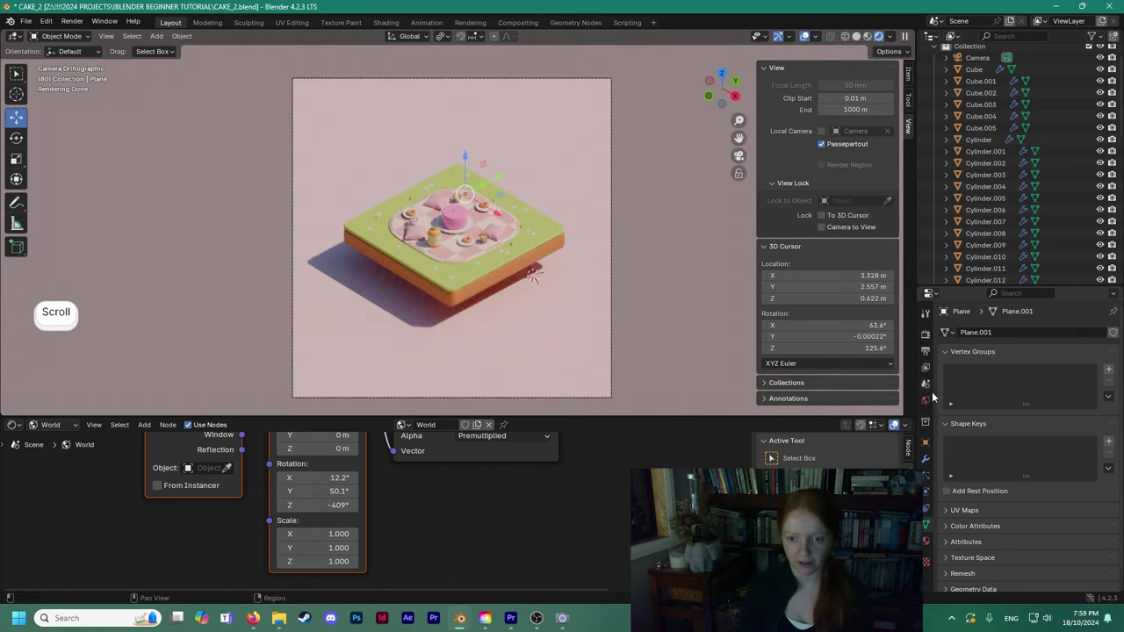
# Set the maximum samples for the final render to 300 and save the CAKE_2 file.
pyautogui.click(924, 335)
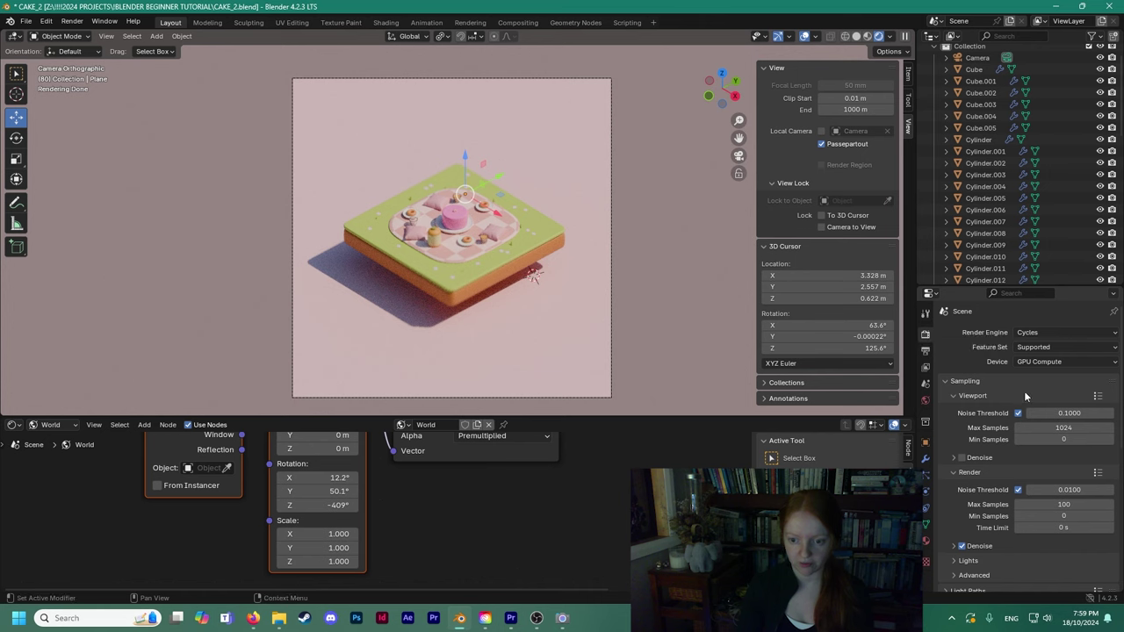
pyautogui.click(1071, 507)
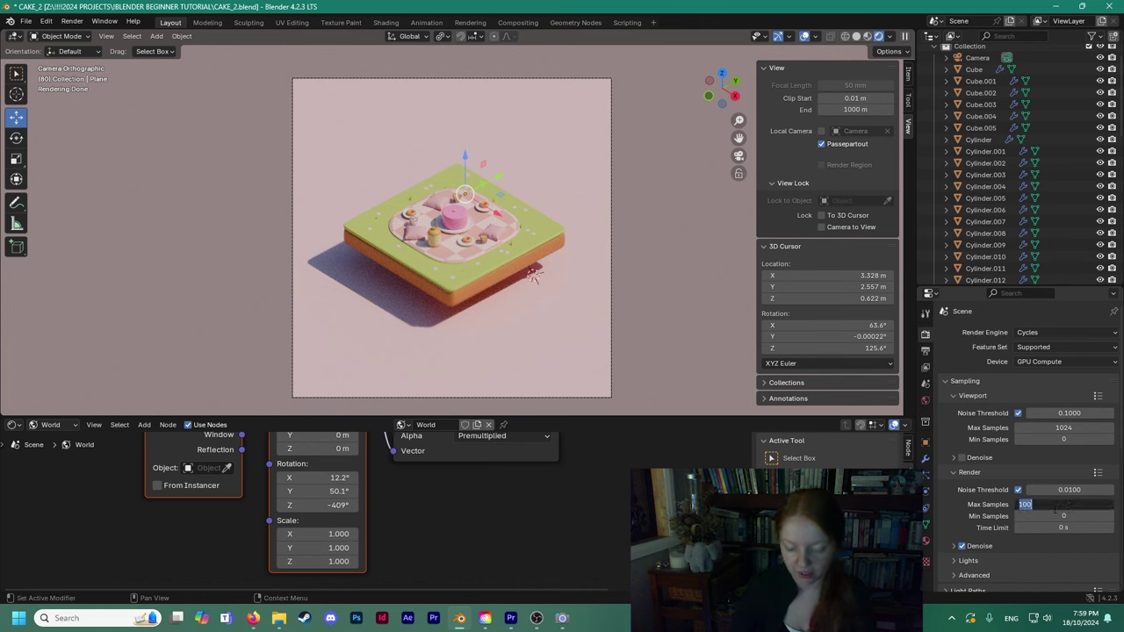
pyautogui.write('3')
pyautogui.press('Return')
pyautogui.scroll(-2, 1080, 443)
pyautogui.scroll(1, 1080, 442)
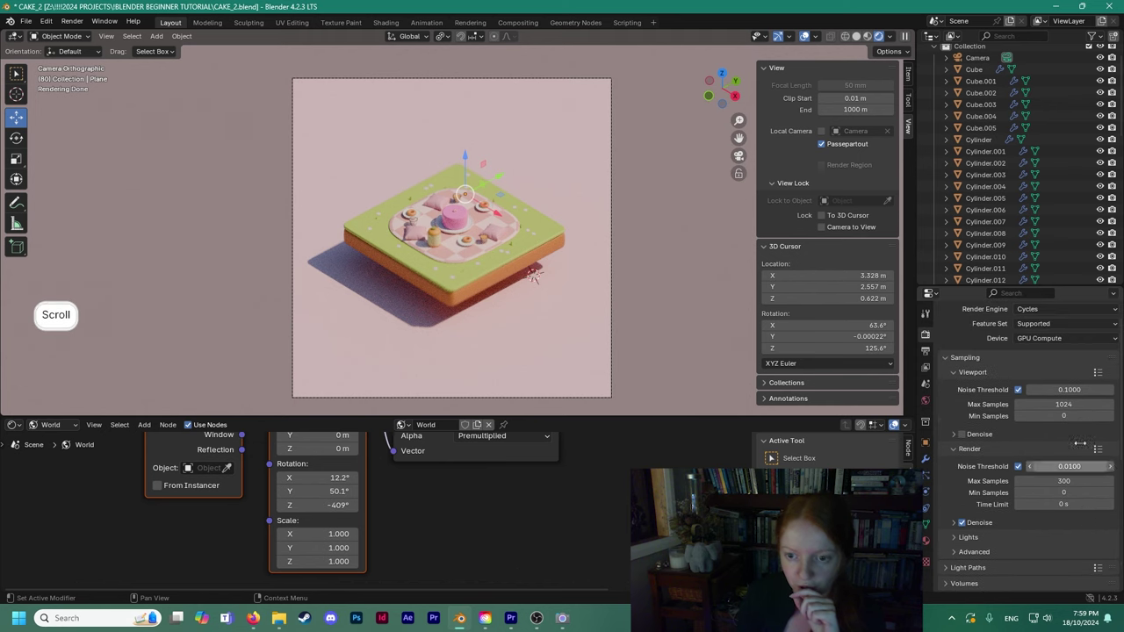
pyautogui.click(25, 21)
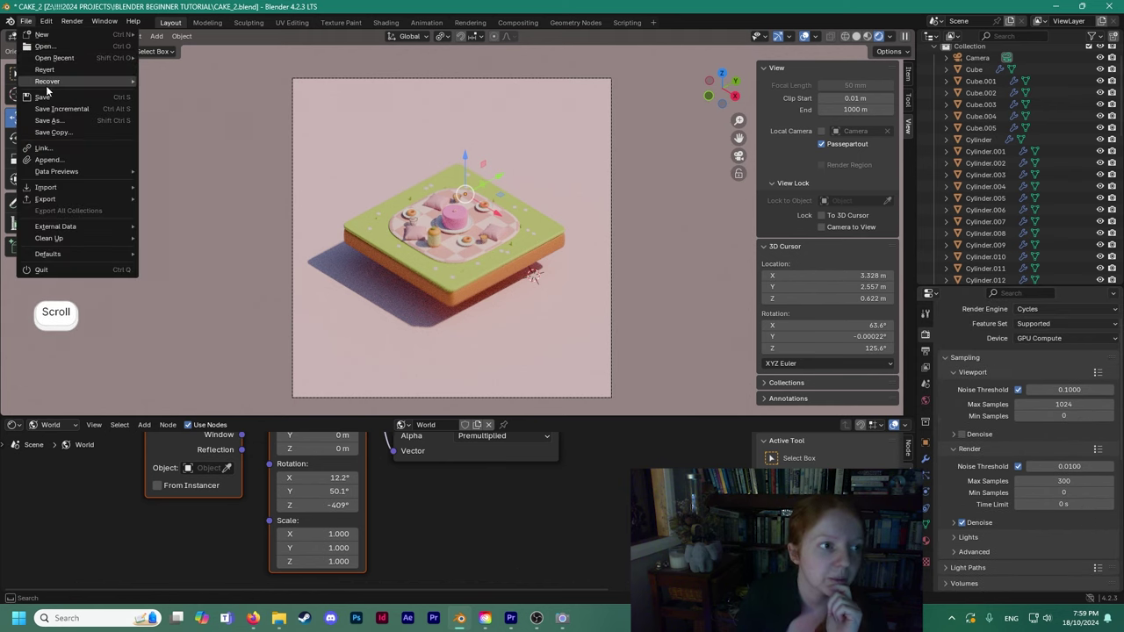
pyautogui.click(48, 102)
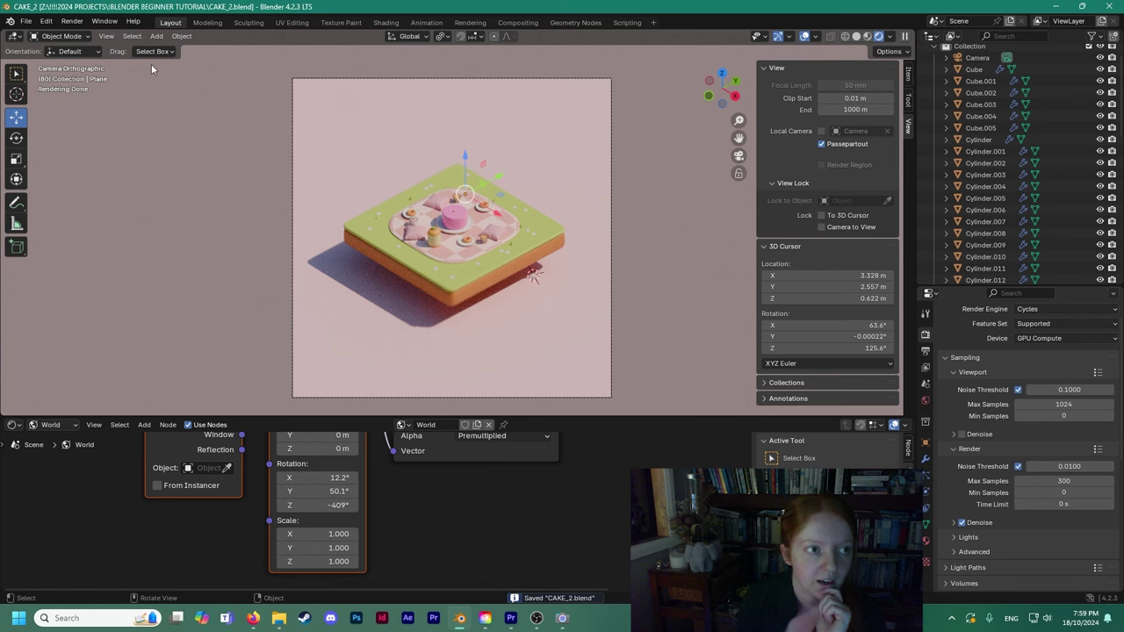
# Set the output resolution scale to 200% for the 1080 × 1080 px render.
pyautogui.click(925, 350)
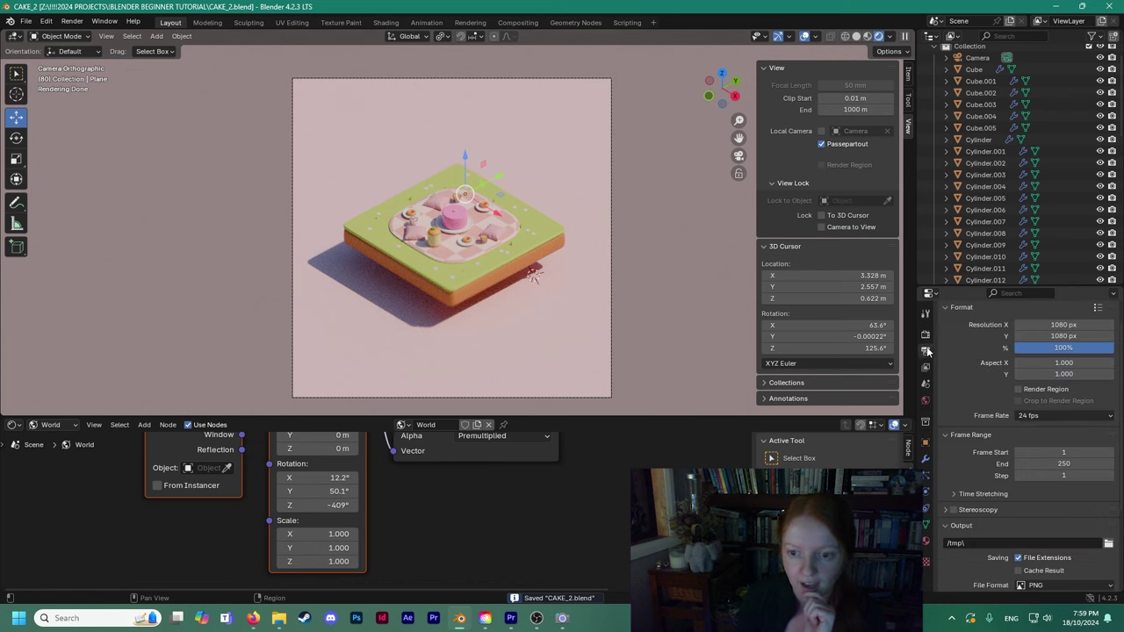
pyautogui.click(1059, 349)
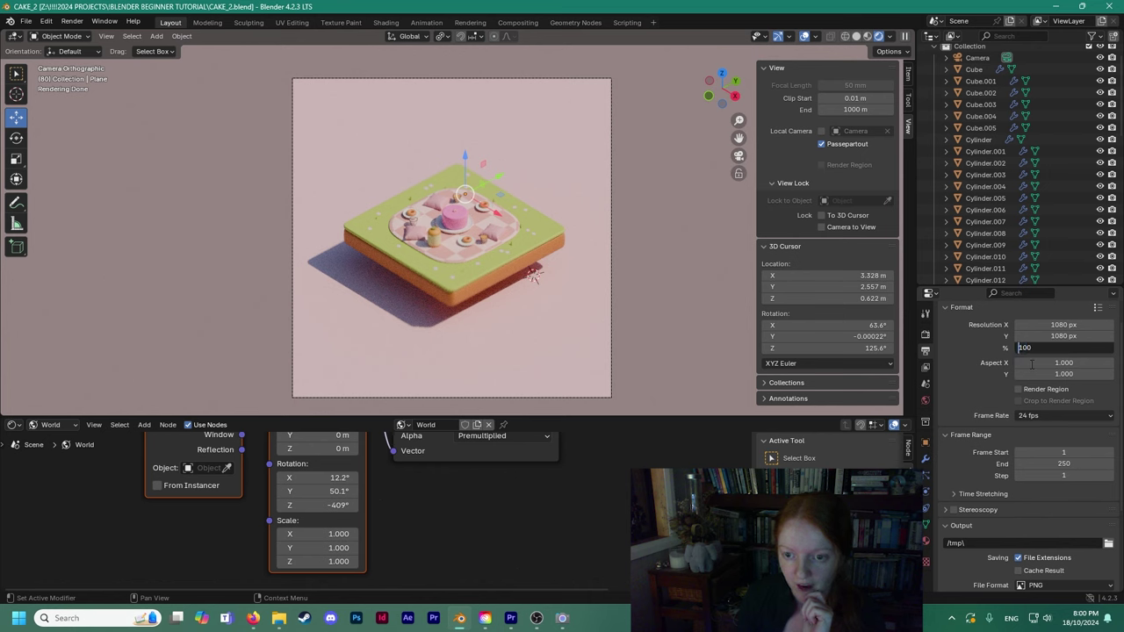
pyautogui.press('Right')
pyautogui.write('2')
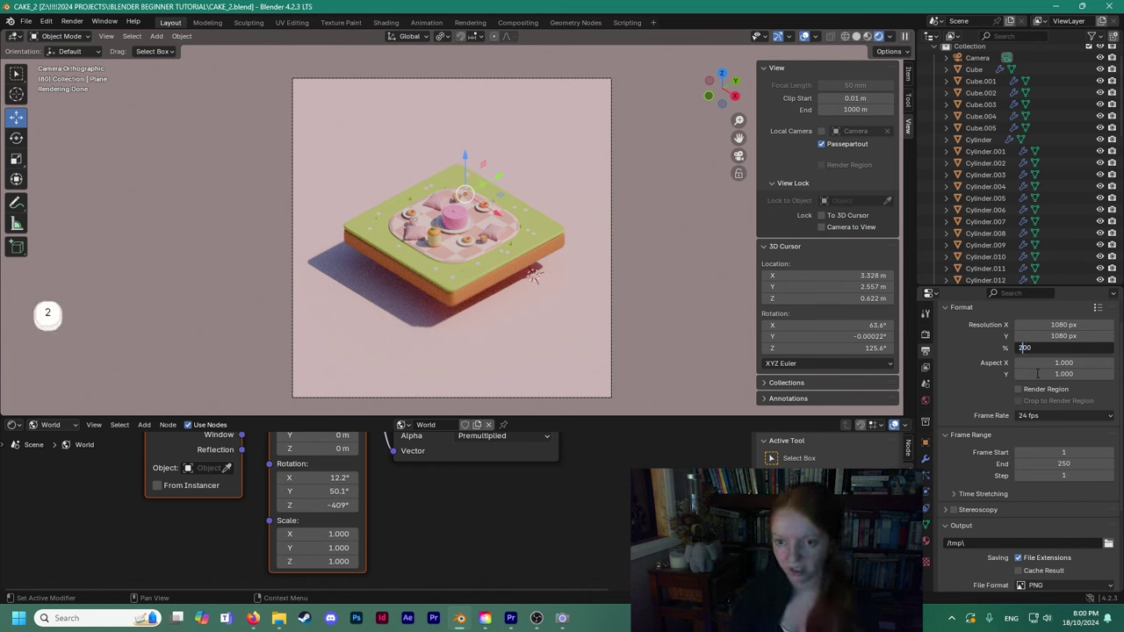
pyautogui.press('Return')
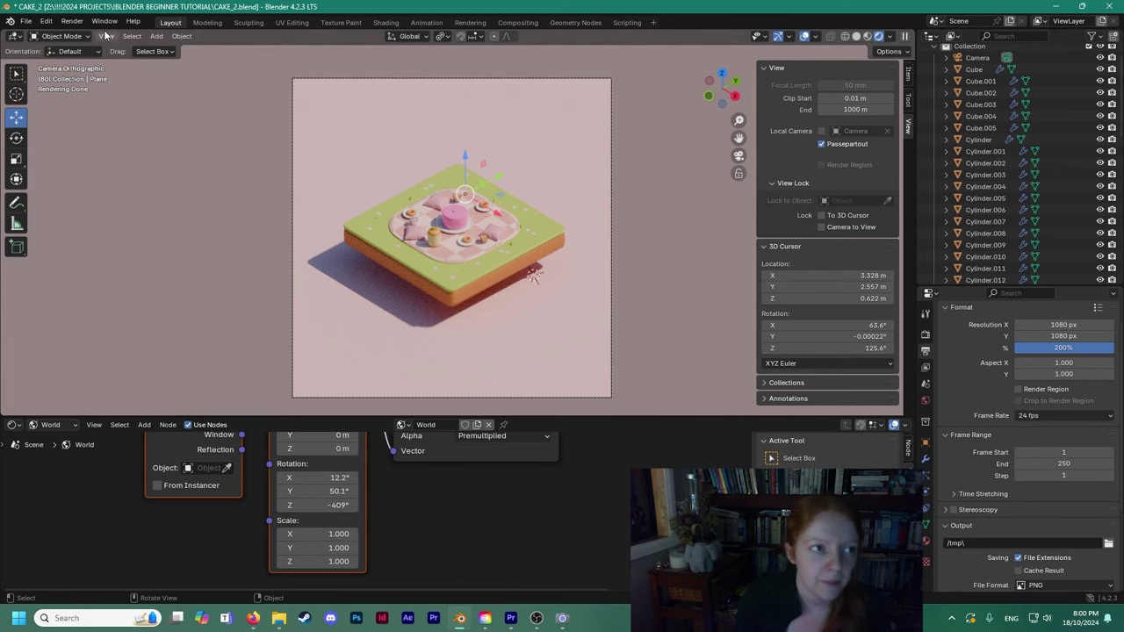
# Render the picnic scene as a still image and inspect the whole platform in the render result.
pyautogui.click(72, 21)
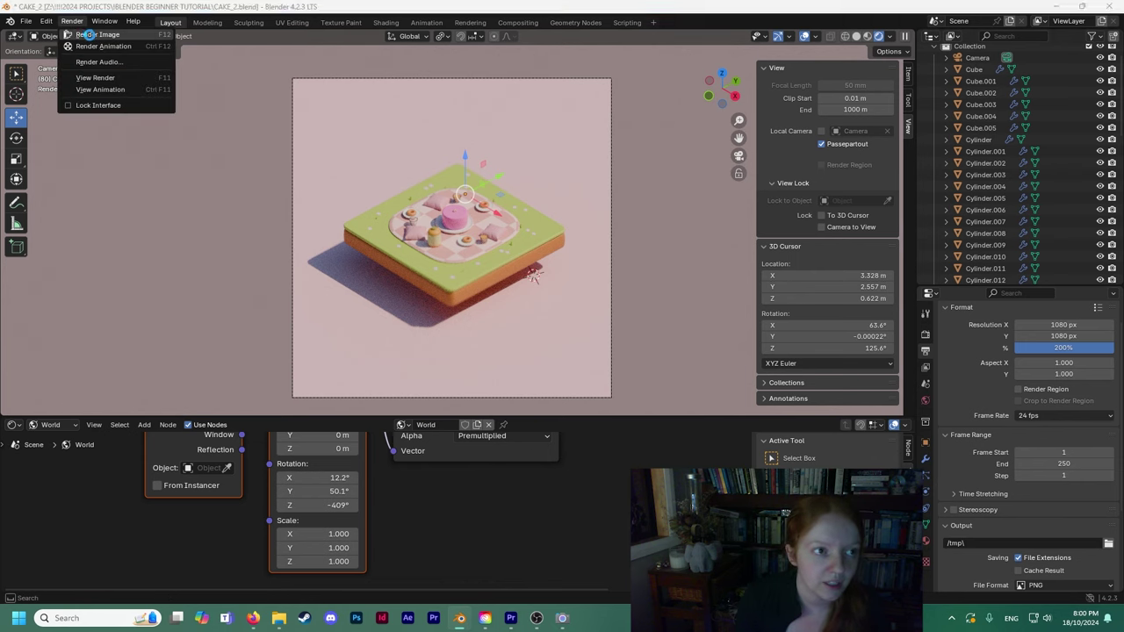
pyautogui.click(91, 35)
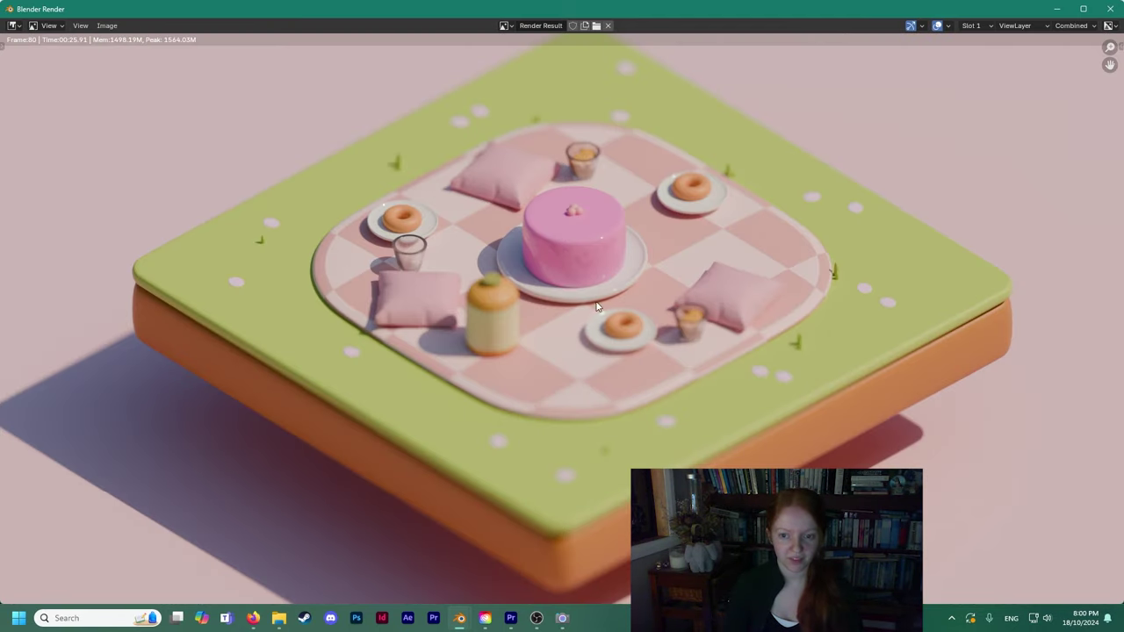
pyautogui.scroll(-3, 677, 316)
pyautogui.scroll(2, 603, 305)
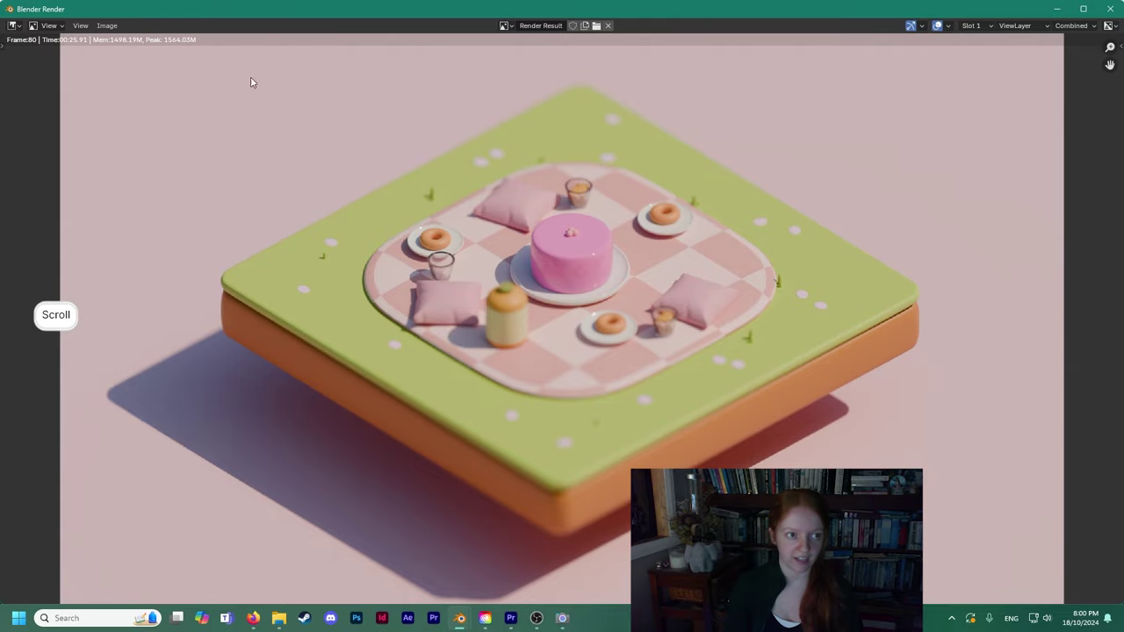
# Save the rendered picnic image as a file with a new name beginning with PIC_.
pyautogui.click(106, 26)
pyautogui.click(146, 133)
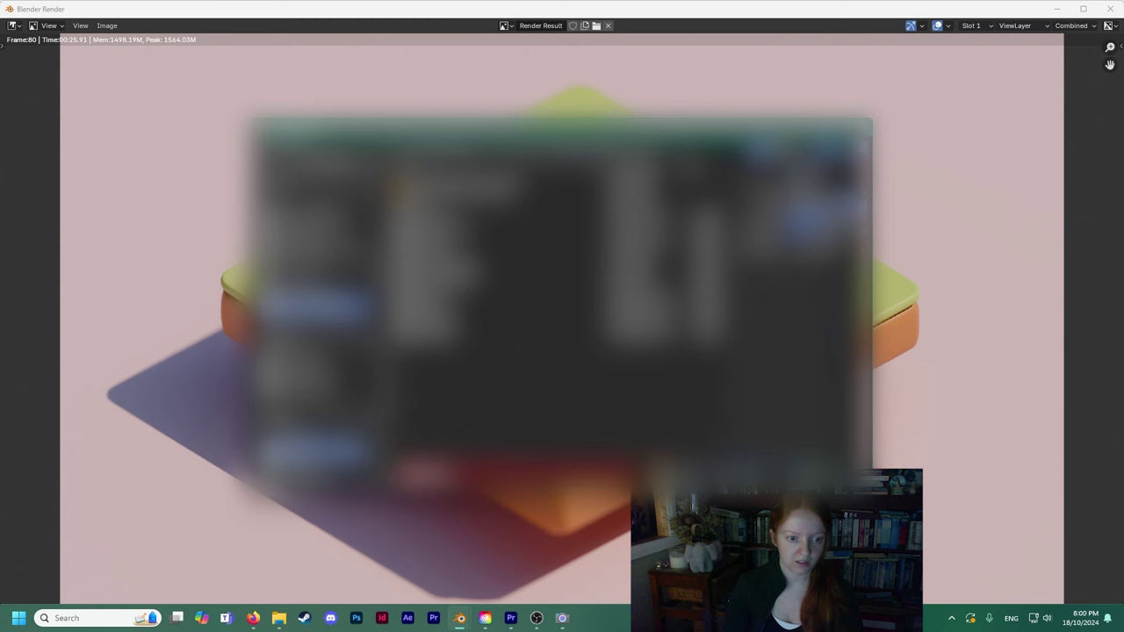
pyautogui.press('BackSpace')
pyautogui.press('capslock')
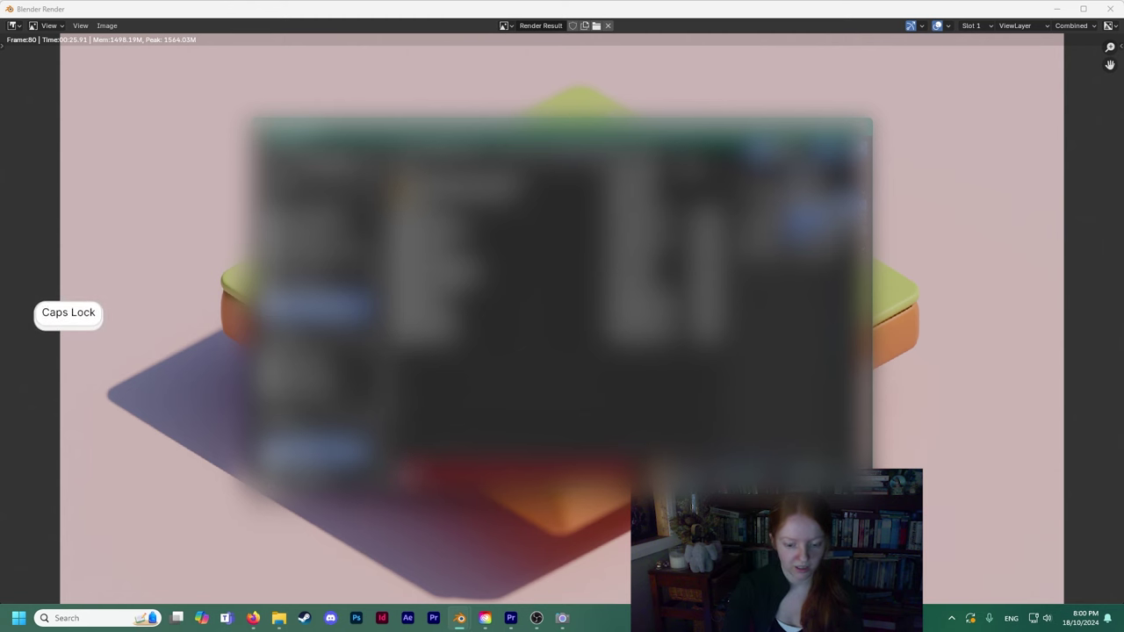
pyautogui.write('PIC_')
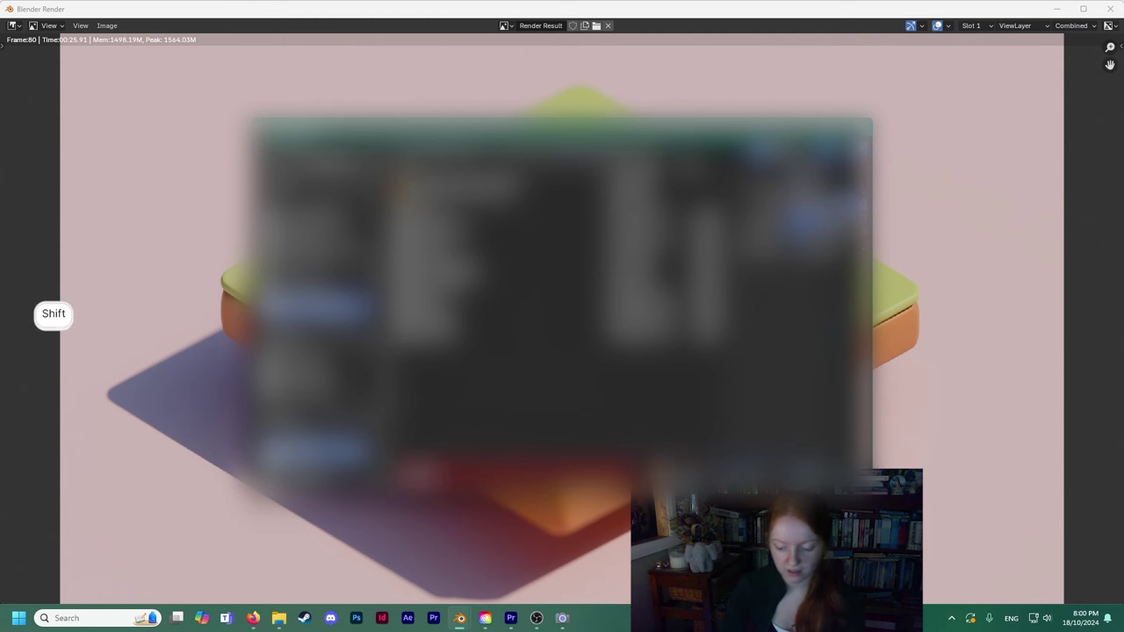
pyautogui.write('ME')
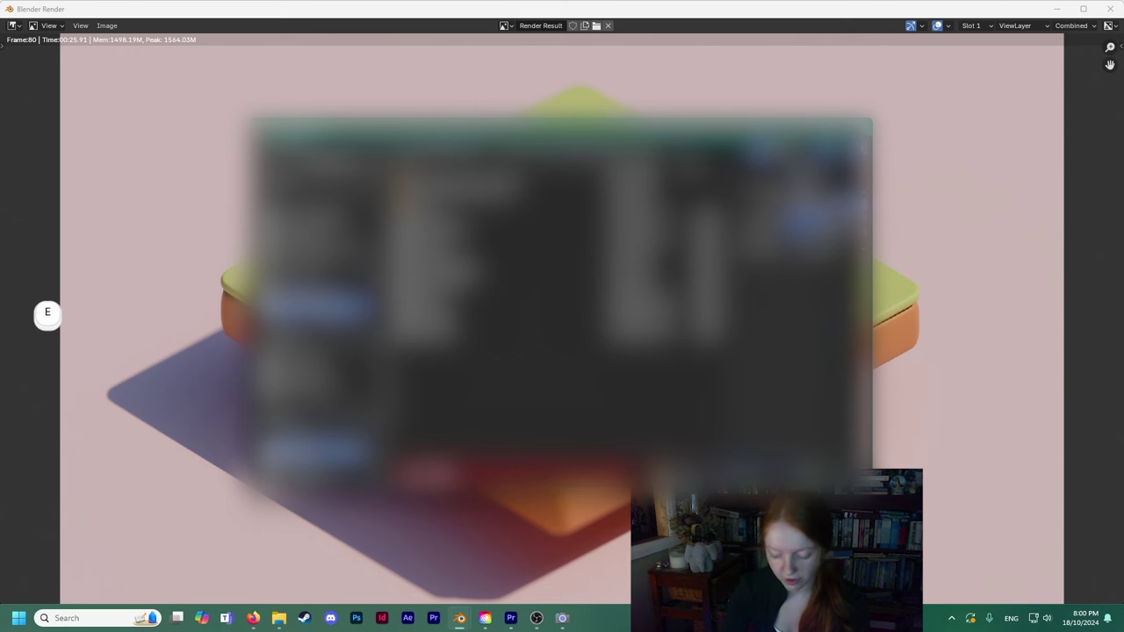
pyautogui.click(722, 470)
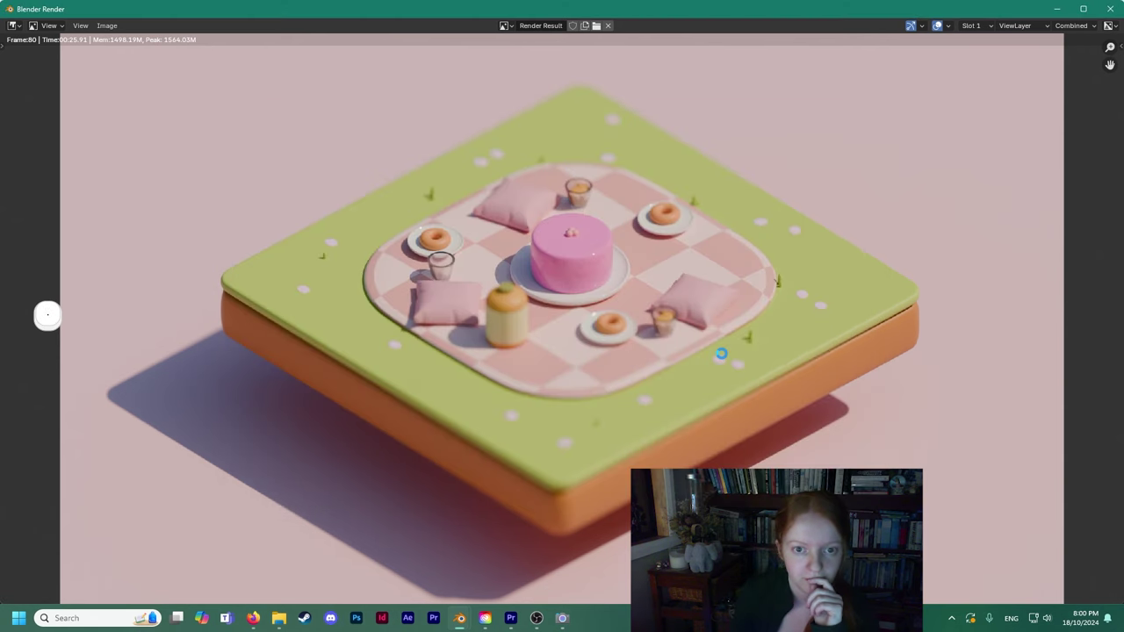